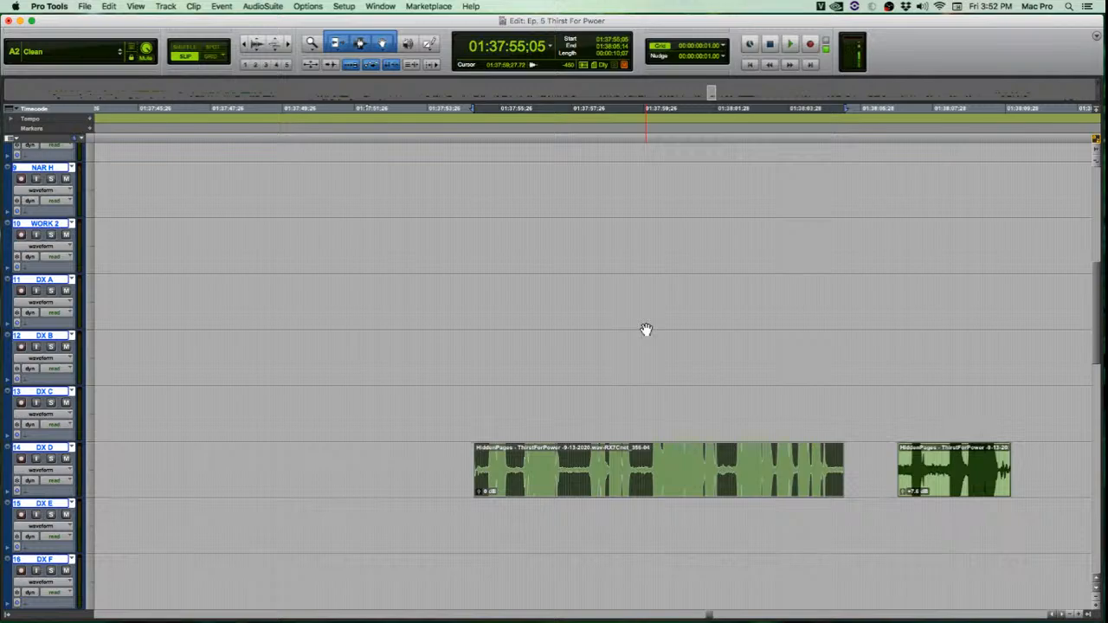
Play back the selected clip on the DX D track.
key(space)
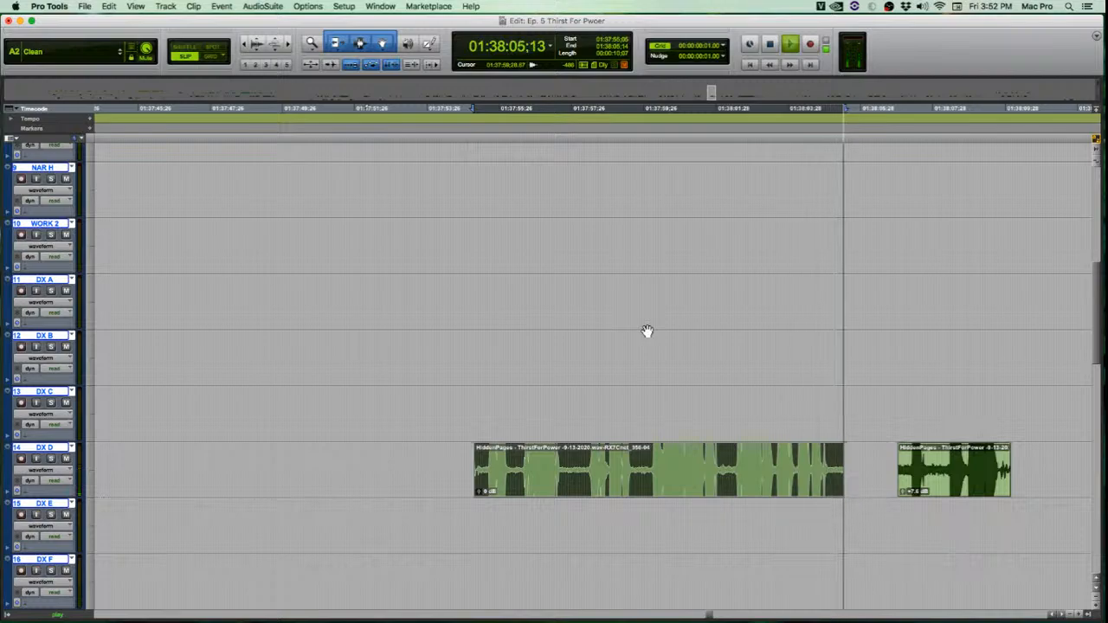
key(space)
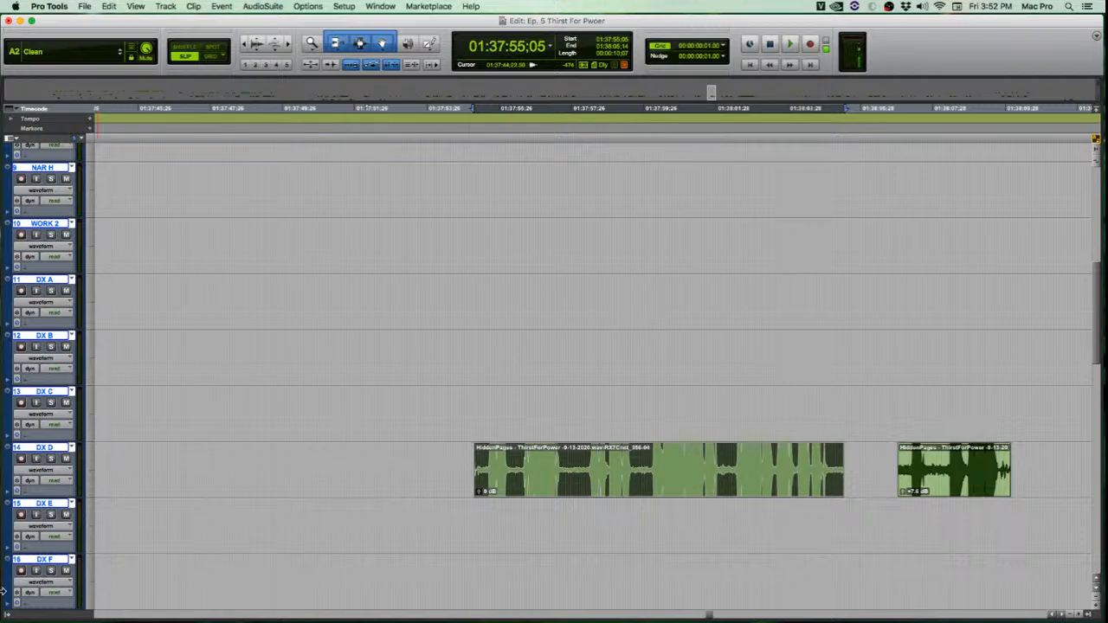
Show the Inserts A-E column beside the tracks in the Edit window.
mouse_move(15, 622)
click(10, 138)
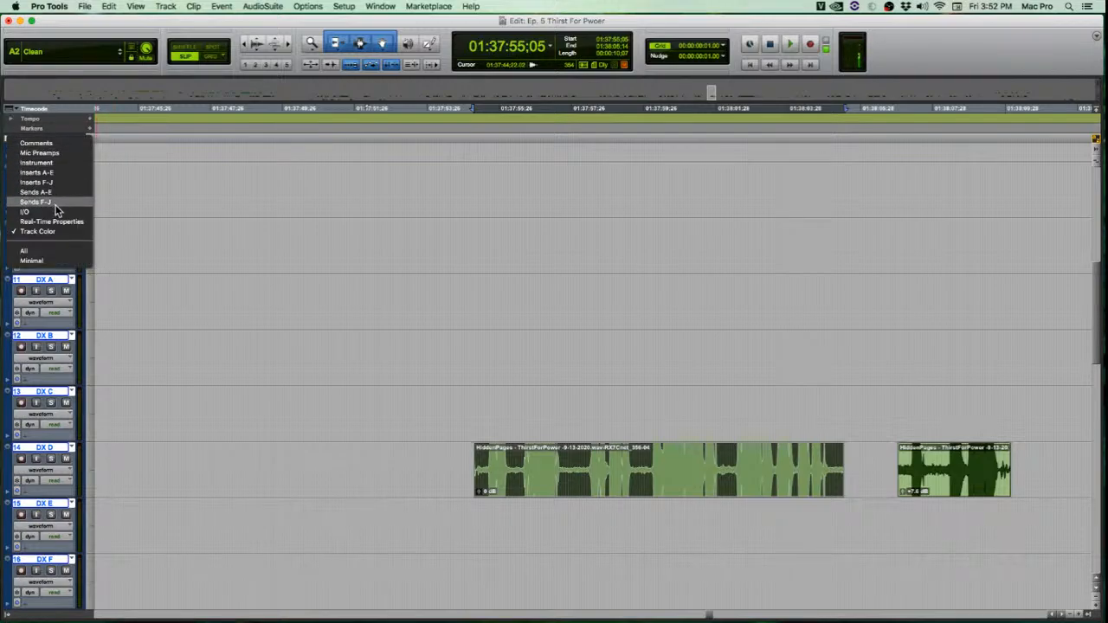
click(70, 170)
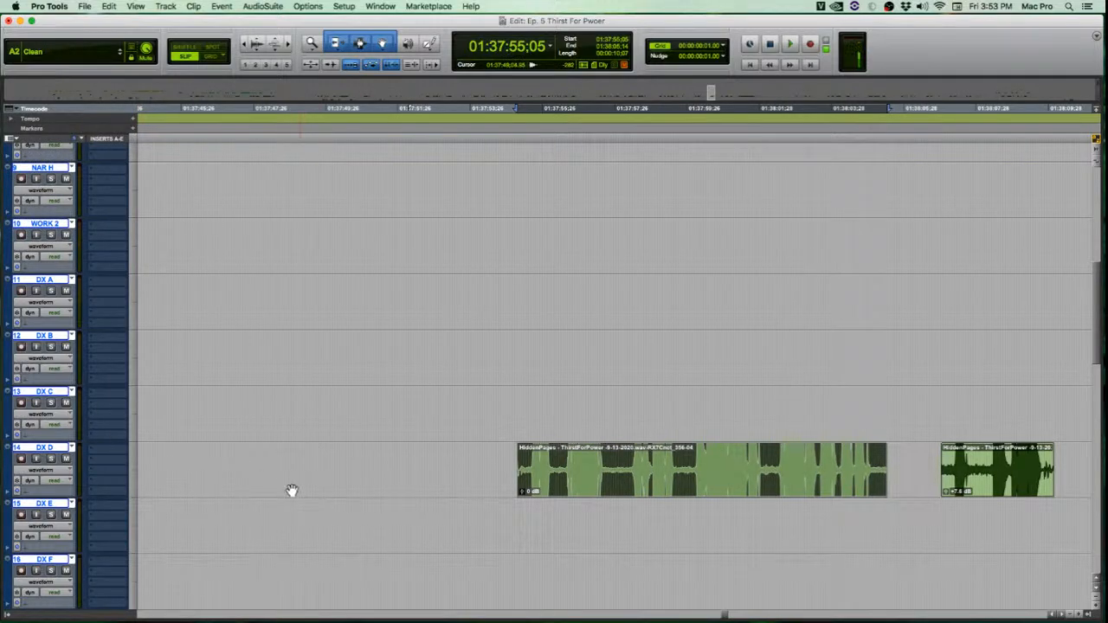
Insert the mono RX 7 Voice De-noise plug-in in the first insert slot of the DX D track.
click(93, 445)
mouse_move(139, 473)
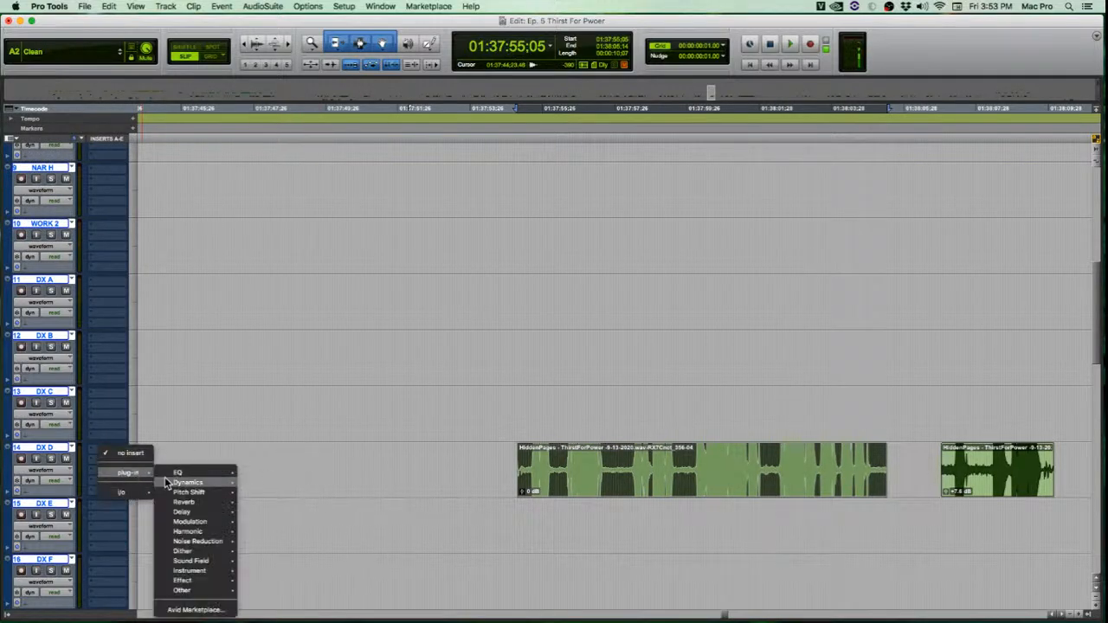
mouse_move(222, 544)
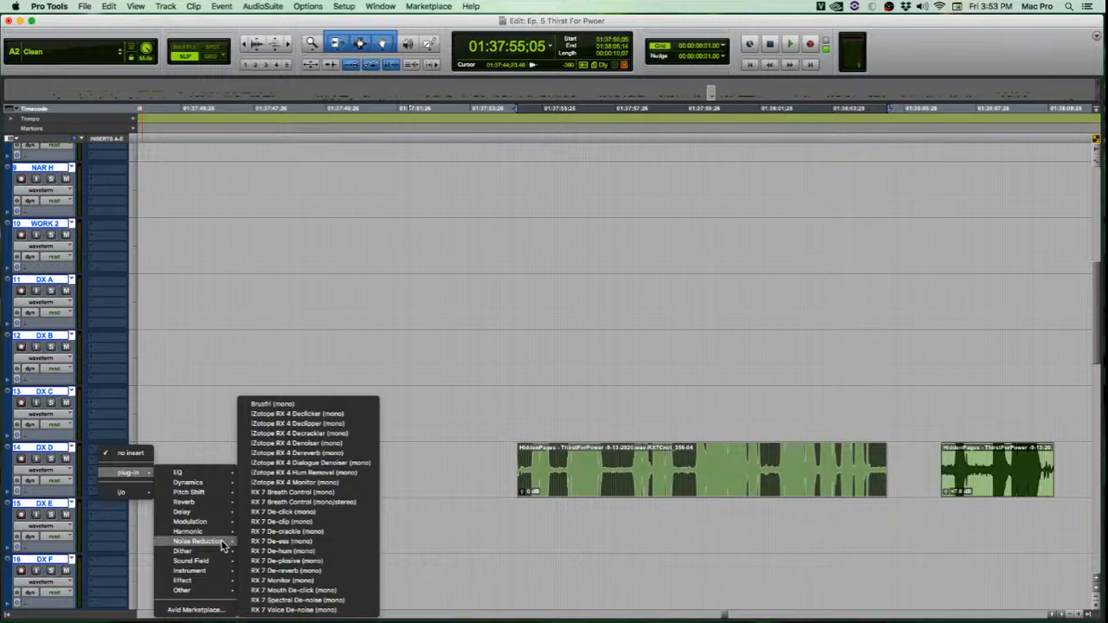
click(331, 610)
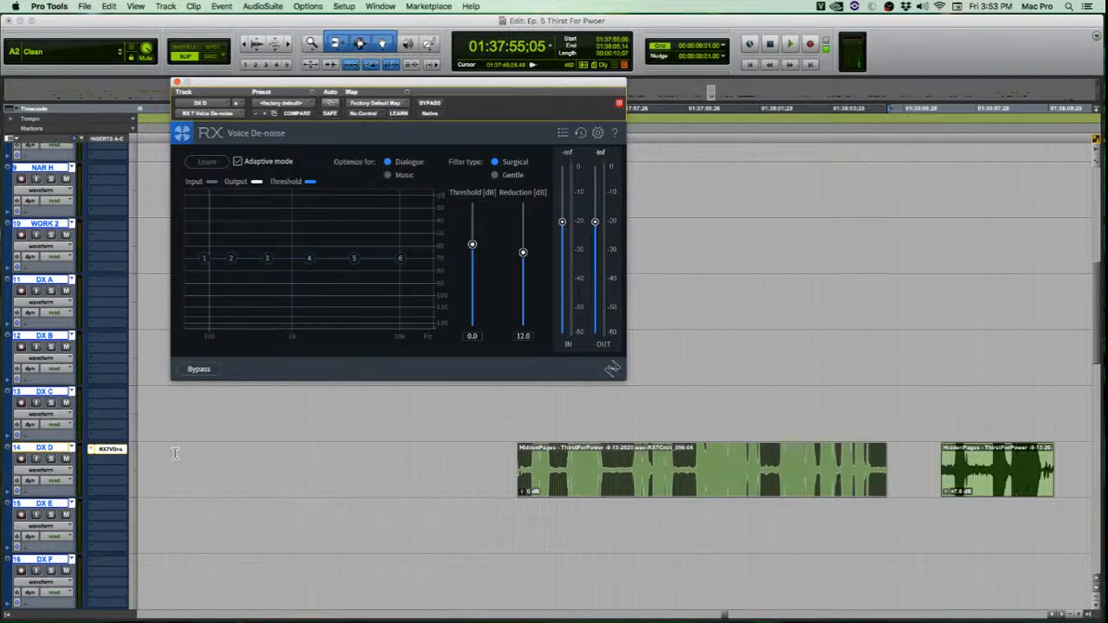
Remove the Voice De-noise insert from DX D and close the plug-in window.
click(92, 450)
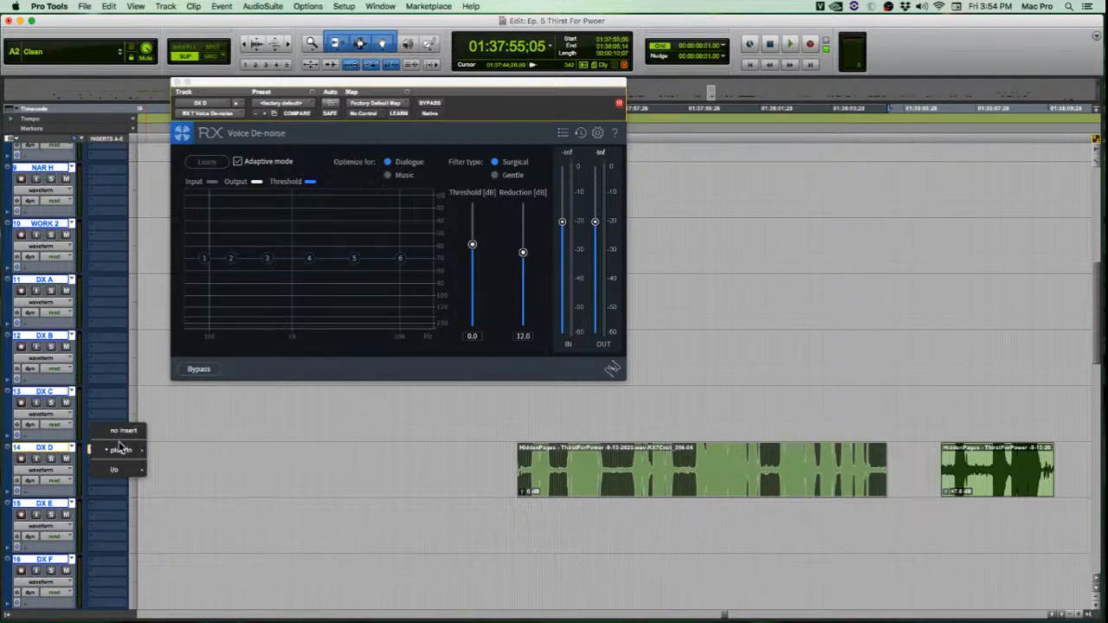
click(437, 481)
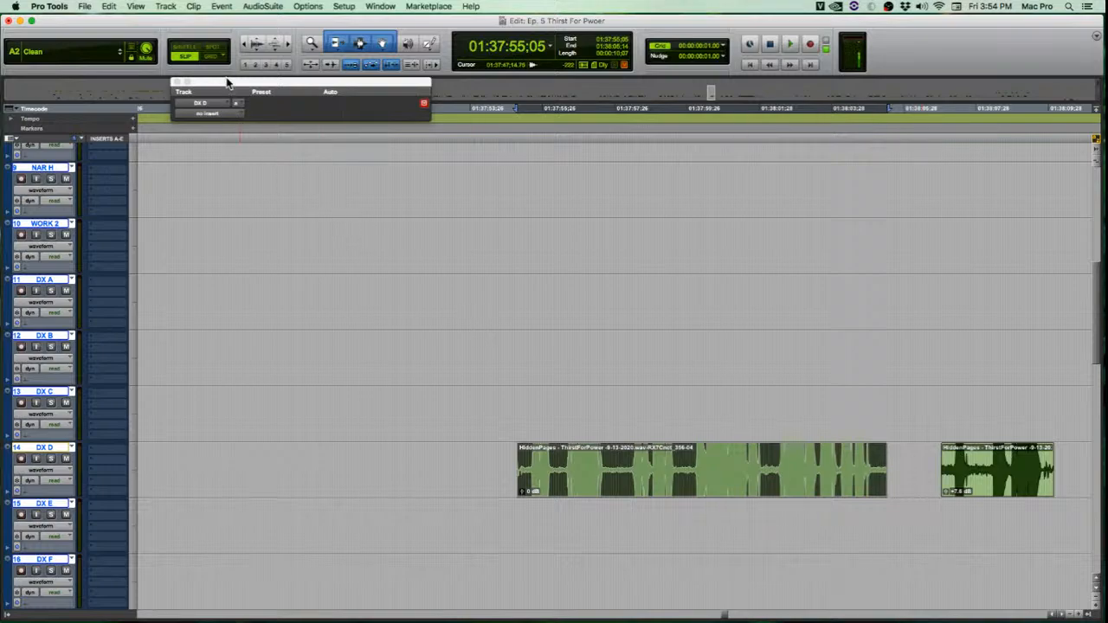
drag(228, 82, 298, 254)
click(246, 252)
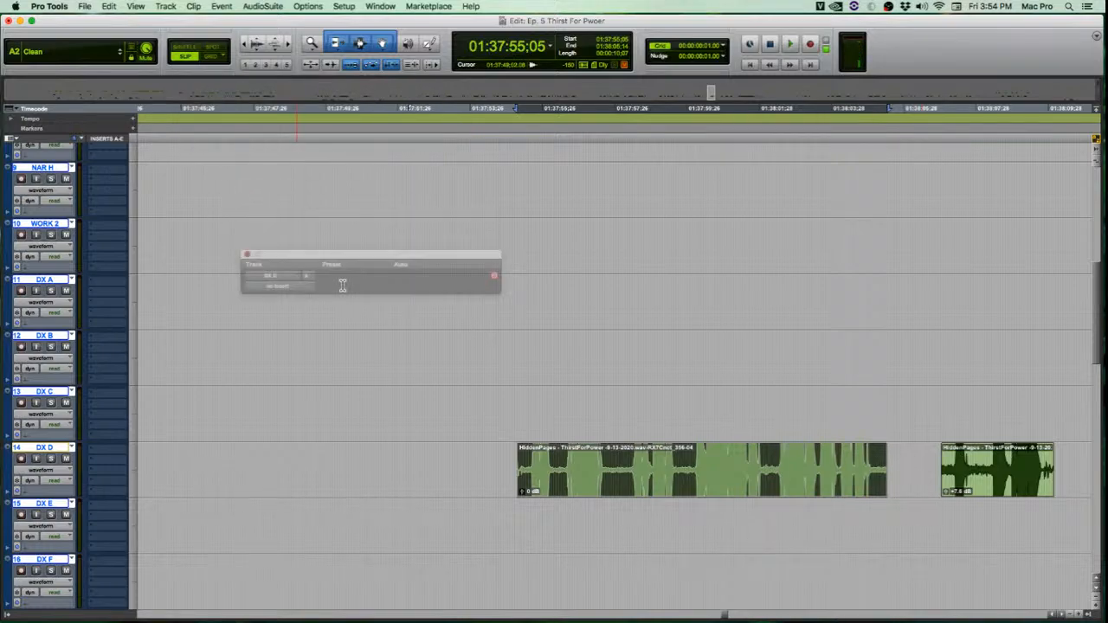
Audition the short second clip on DX D, starting playback from the end of the longer clip at 01:38:05;12.
click(1003, 493)
scroll(979, 416, up, 2)
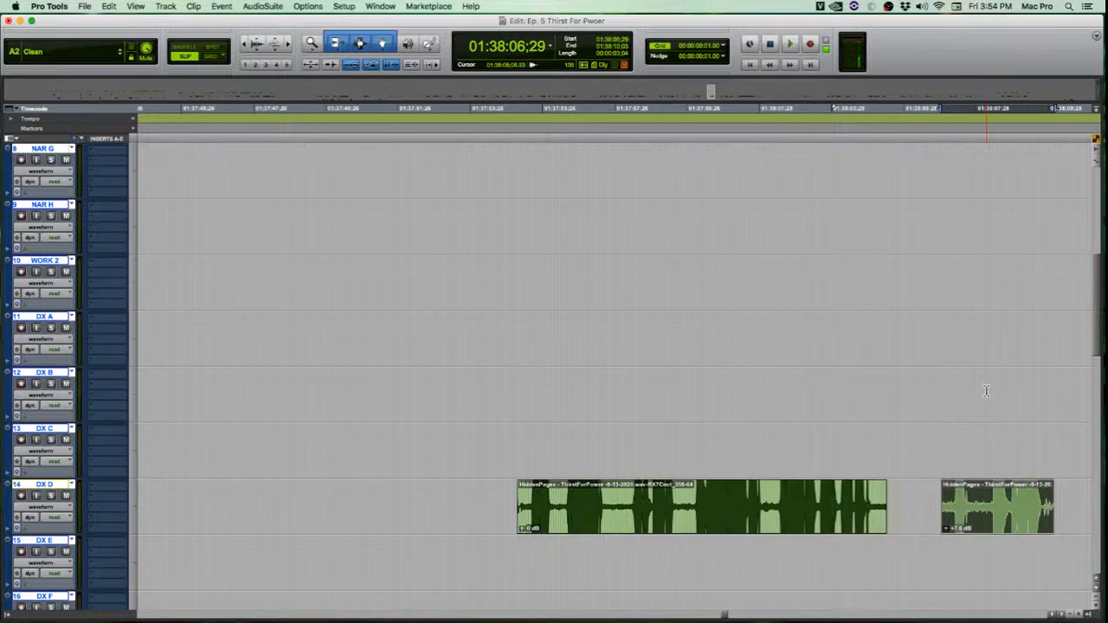
scroll(986, 390, up, 2)
click(885, 448)
key(space)
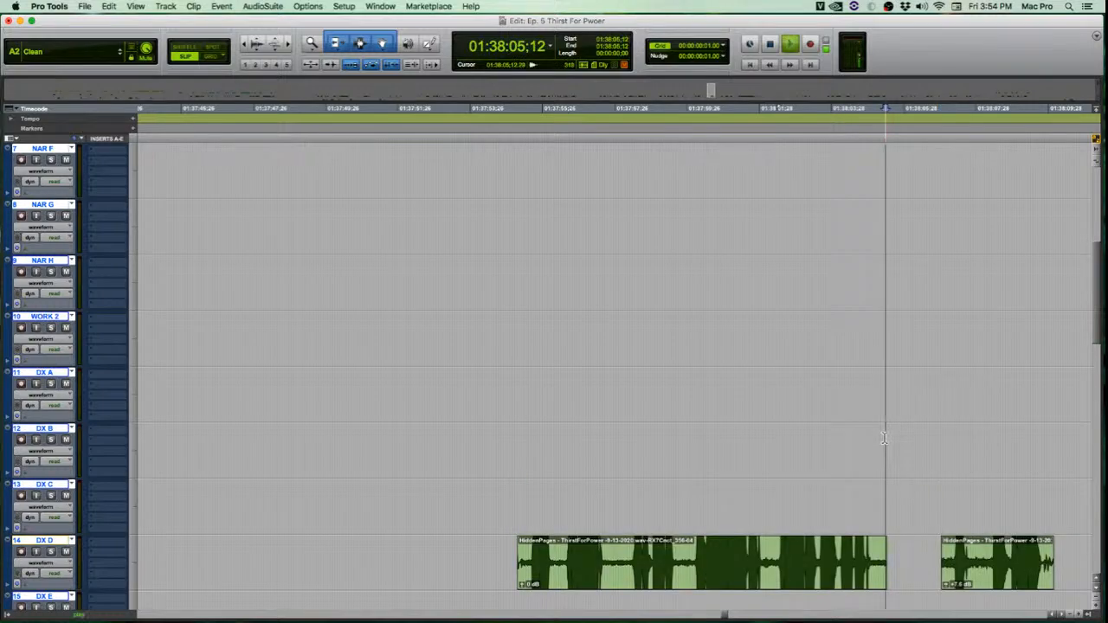
scroll(885, 440, up, 6)
scroll(885, 440, down, 5)
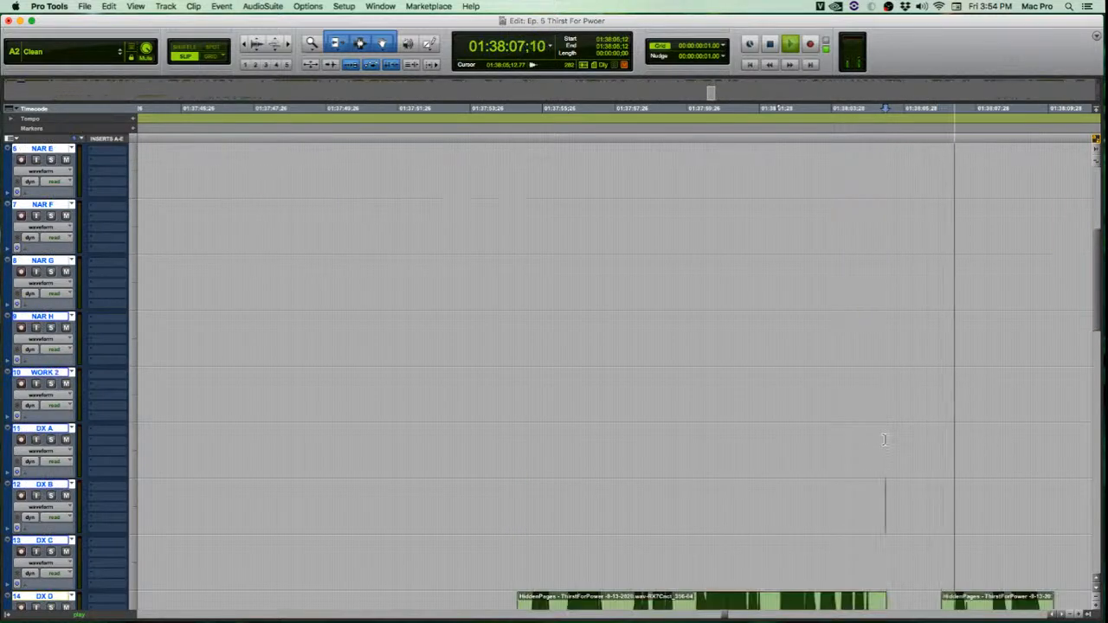
scroll(884, 440, down, 6)
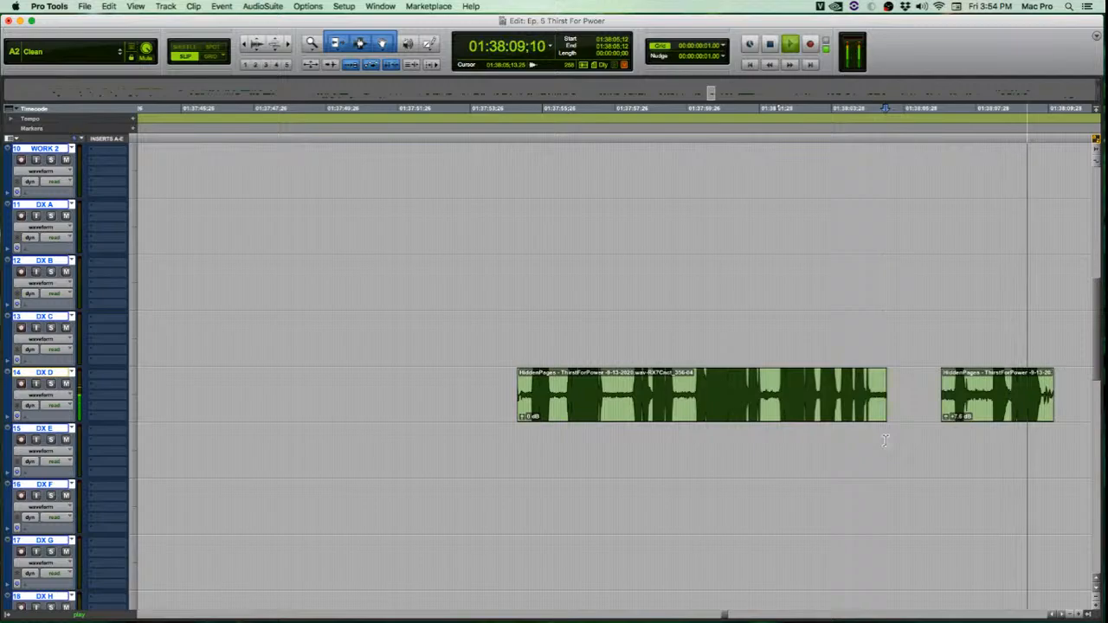
key(space)
scroll(885, 440, up, 3)
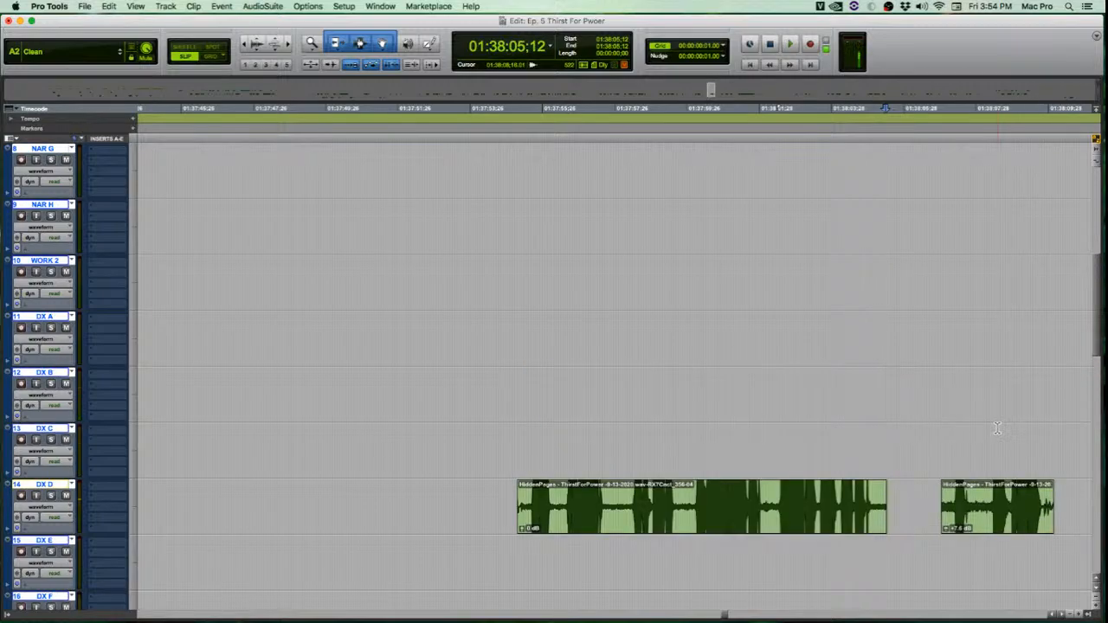
scroll(997, 428, down, 6)
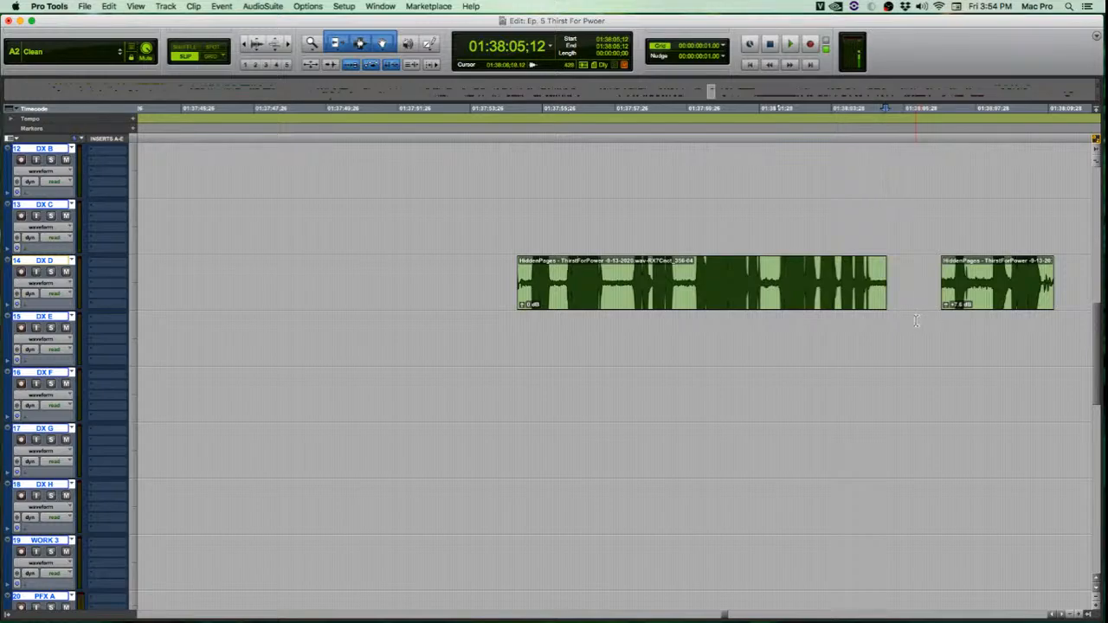
Copy the short second clip on DX D to the WORK 1 track at the same timecode, 01:38:06;29.
click(913, 288)
key(super+bracketright)
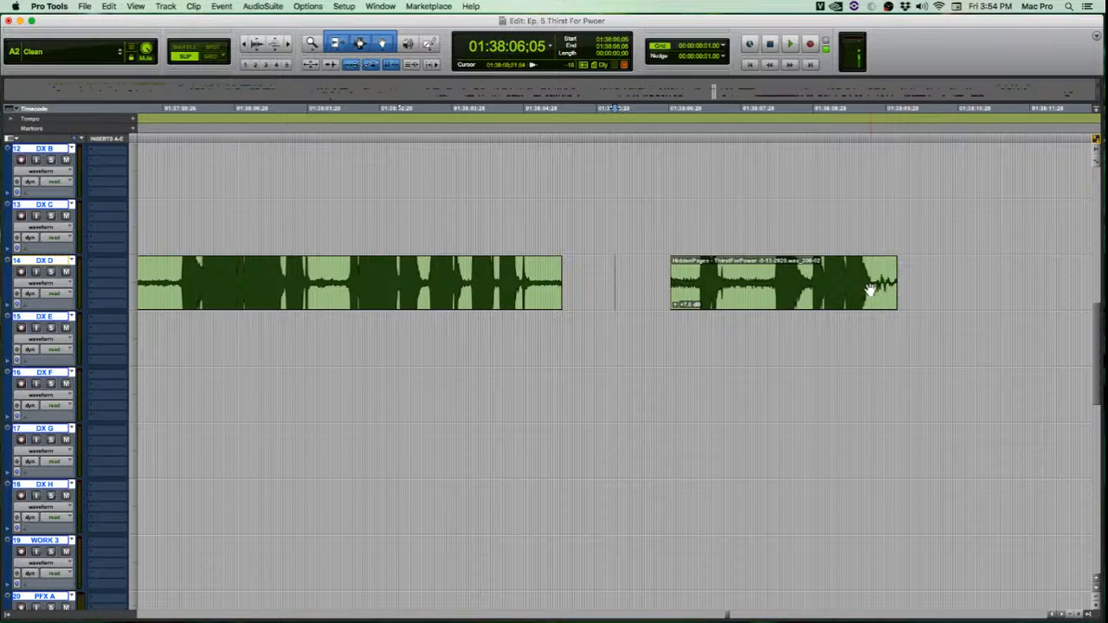
click(751, 303)
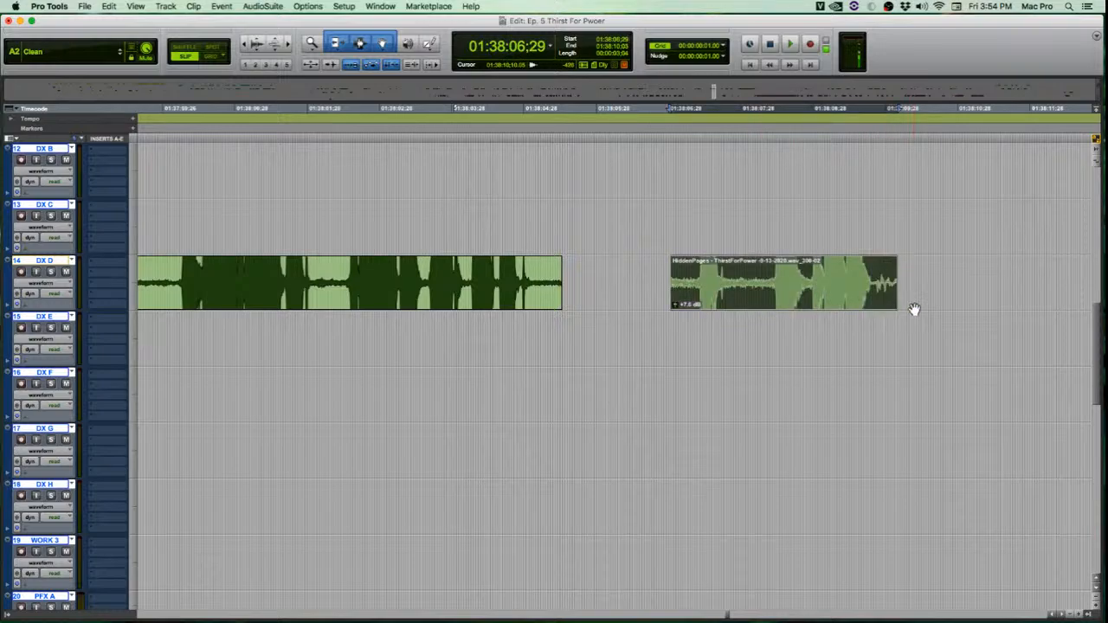
key(space)
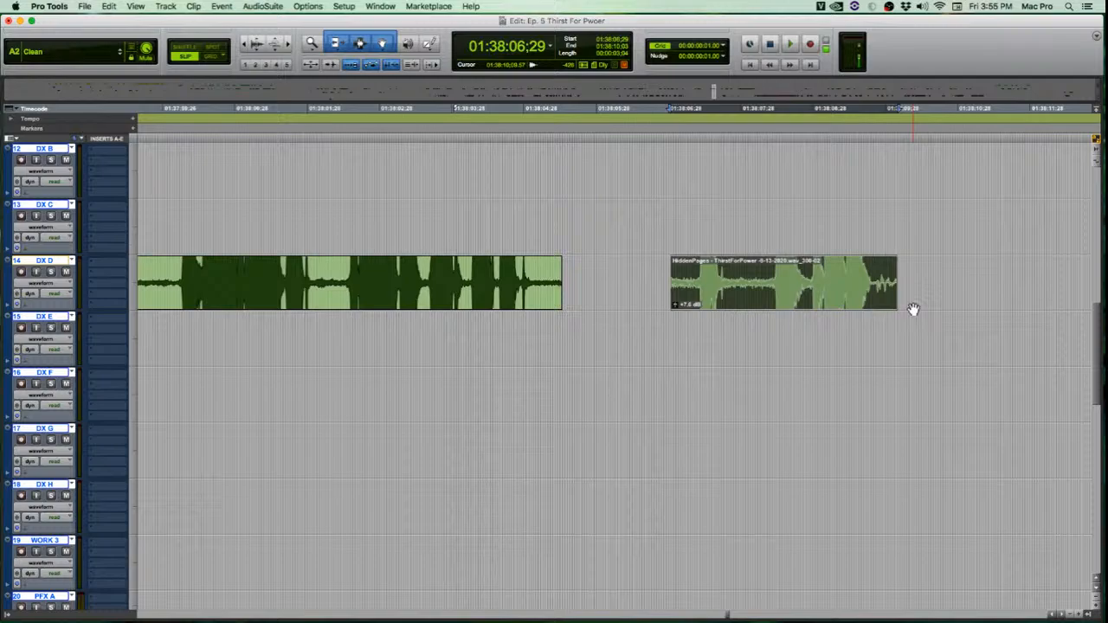
key(super+c)
scroll(912, 309, up, 10)
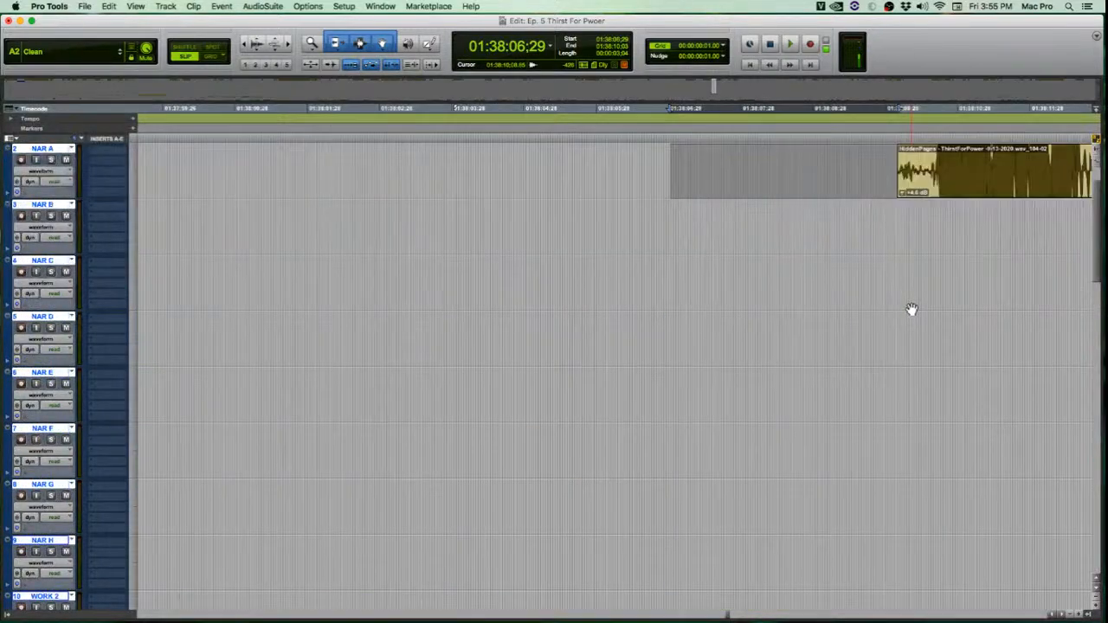
scroll(911, 309, up, 1)
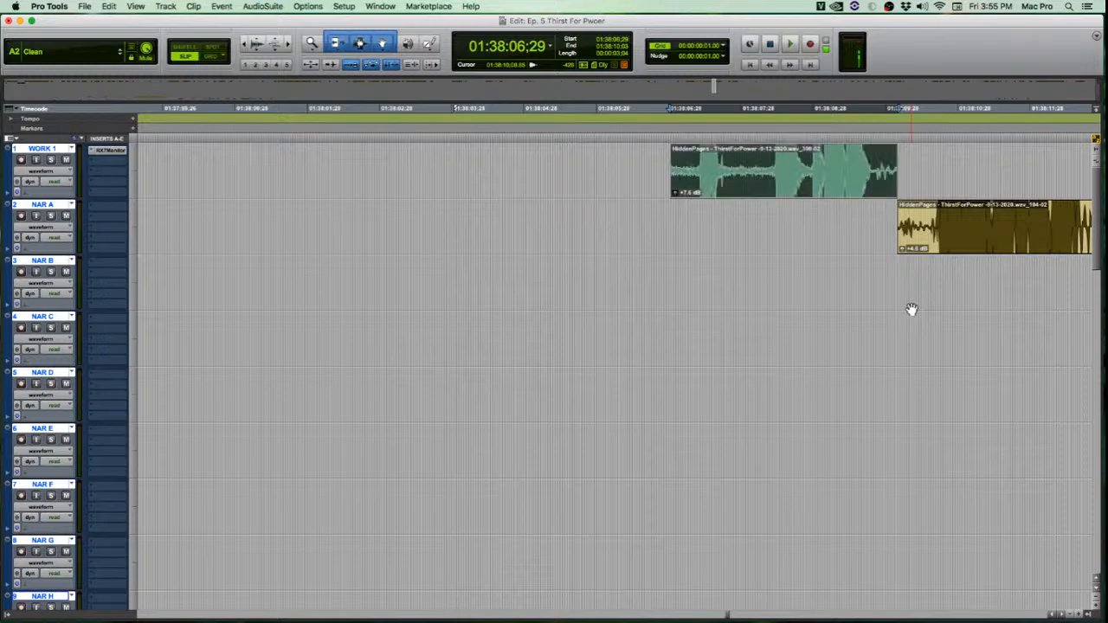
Extend the WORK 1 clip by about one second at each end, from 01:38:05;29 to 01:38:11;02.
drag(675, 160, 599, 163)
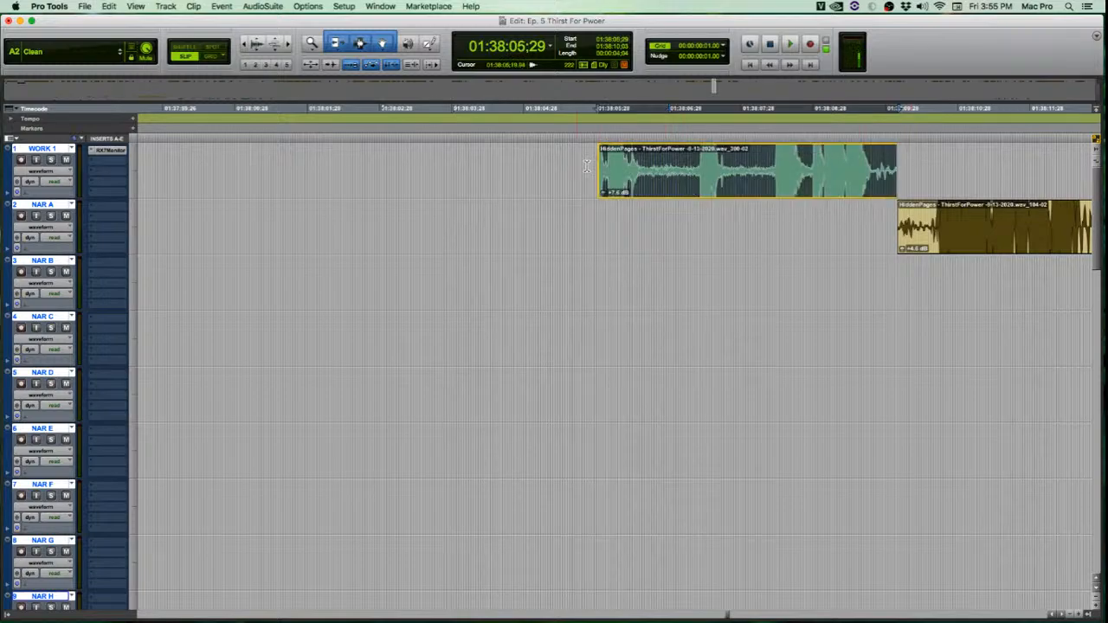
drag(889, 169, 968, 169)
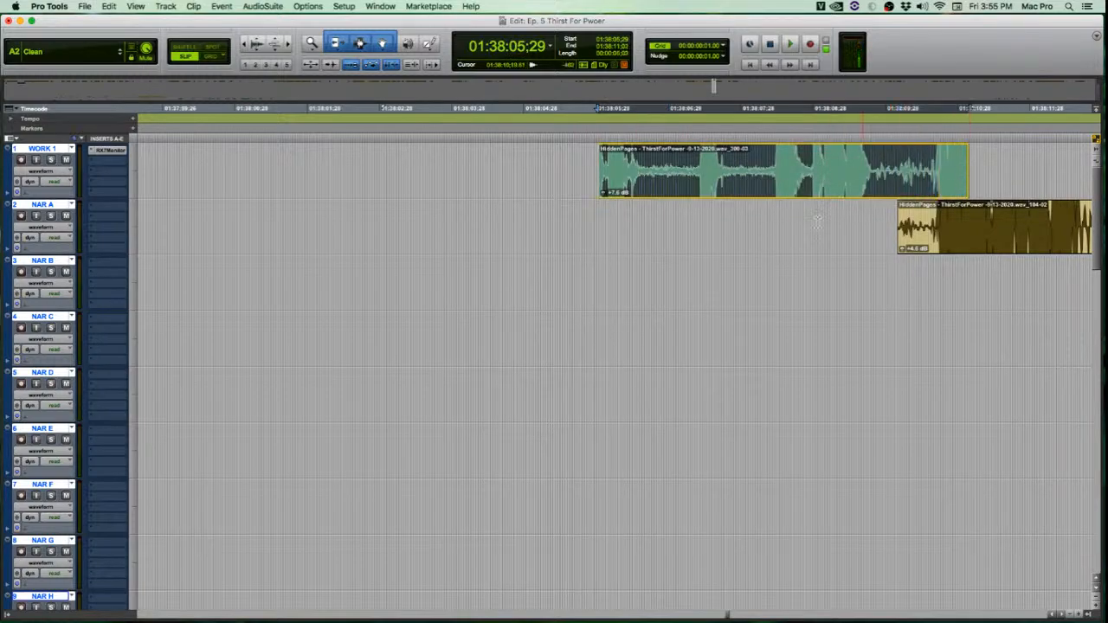
Open the RX 7 Monitor insert on WORK 1 and move its window up beside the clip.
click(105, 151)
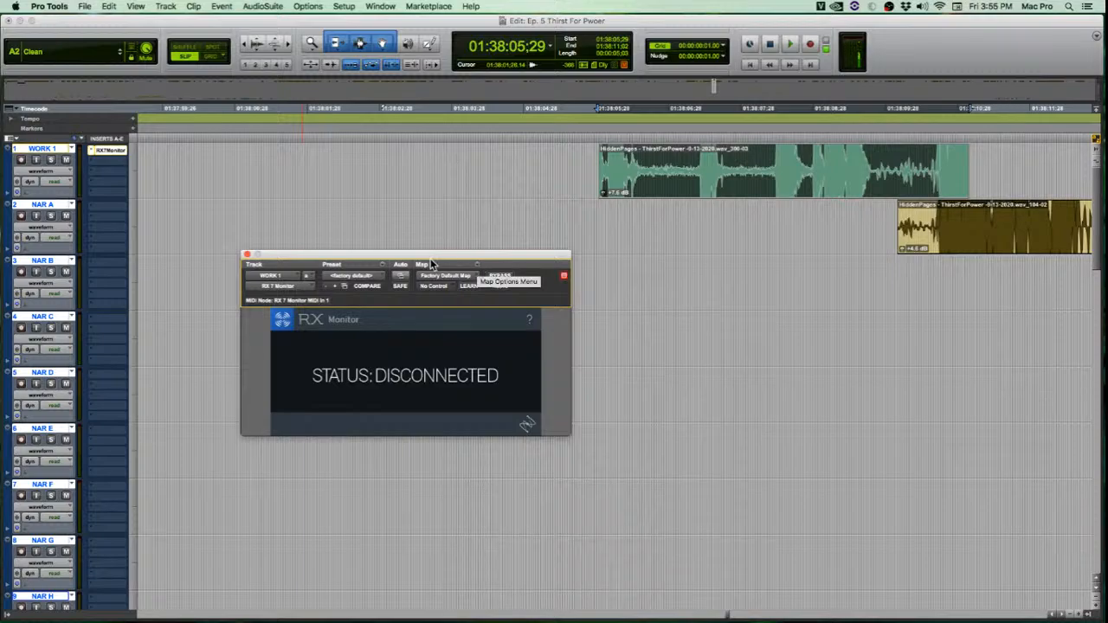
drag(440, 256, 459, 175)
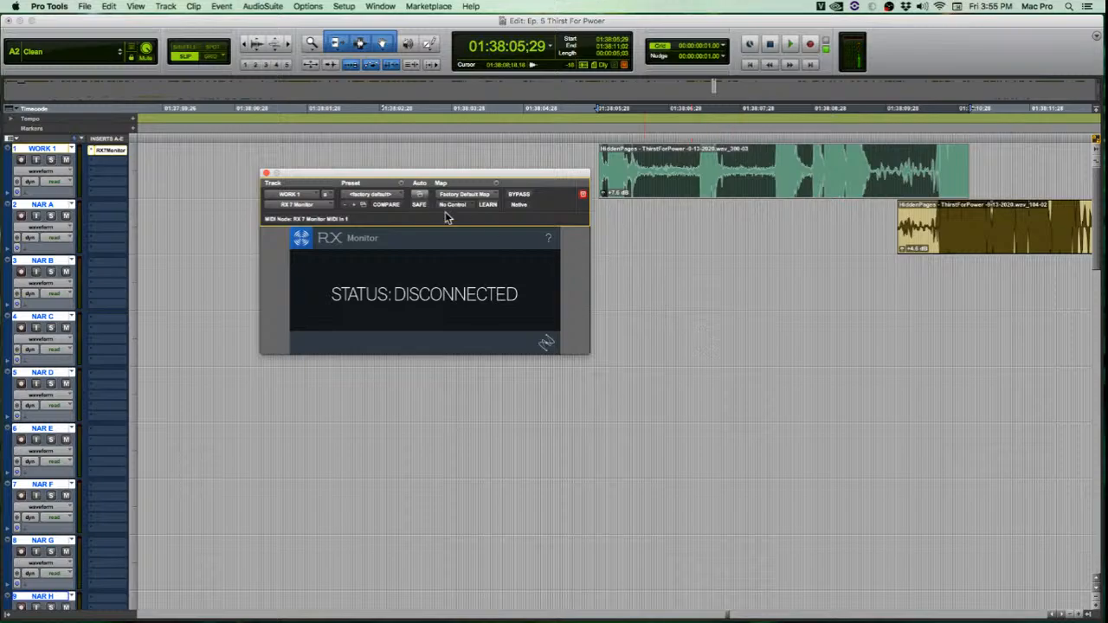
Send the extended WORK 1 clip to iZotope RX 7 with the RX 7 Connect AudioSuite plug-in in Repair mode.
click(307, 6)
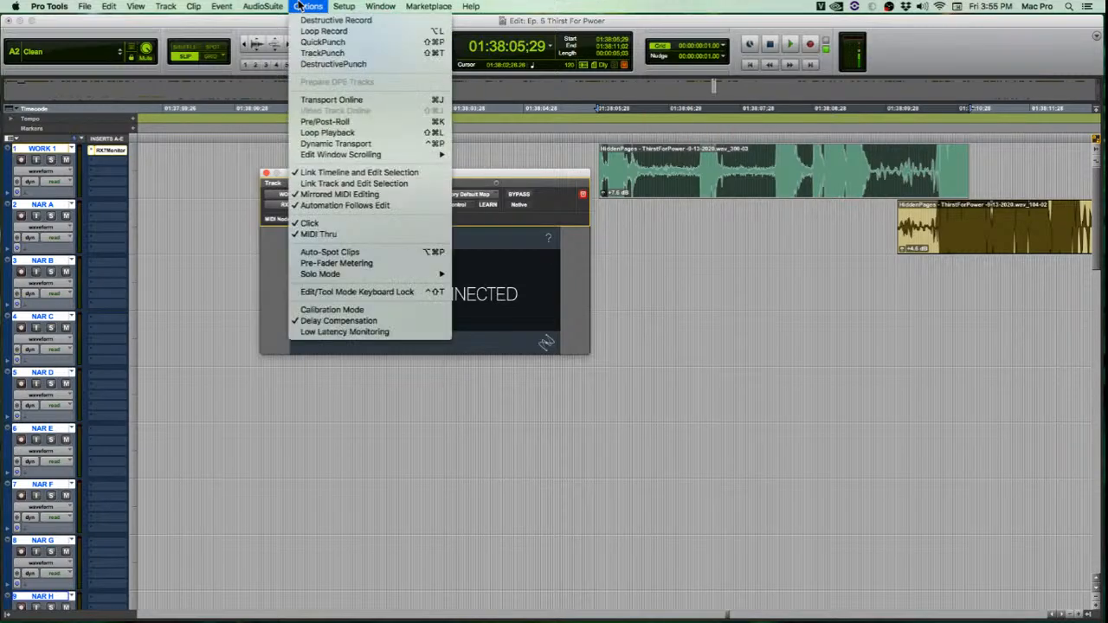
mouse_move(293, 103)
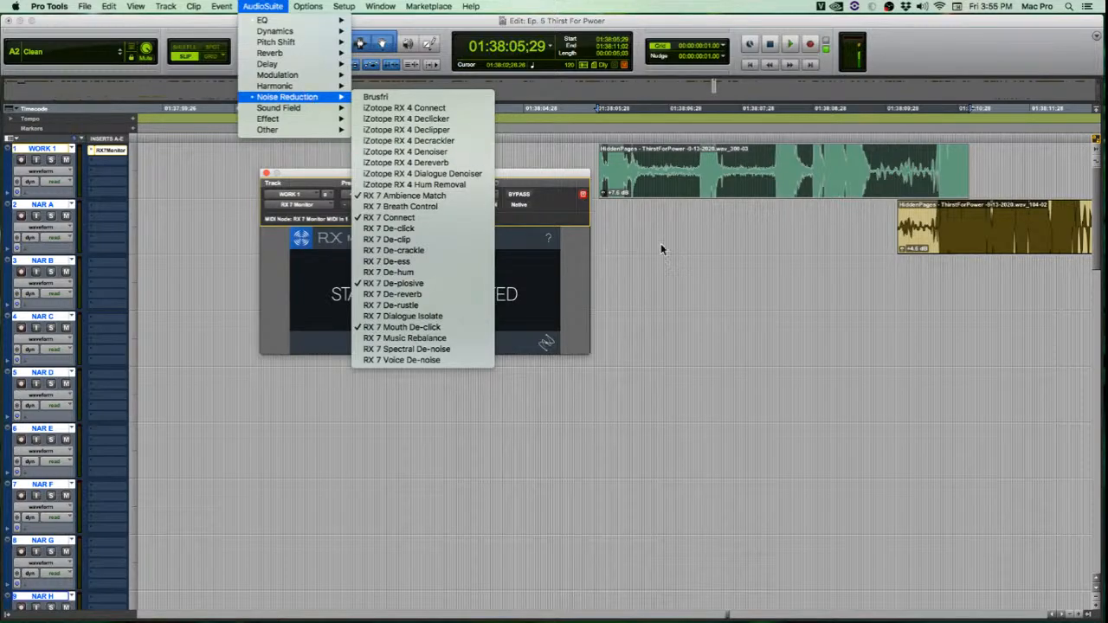
click(933, 498)
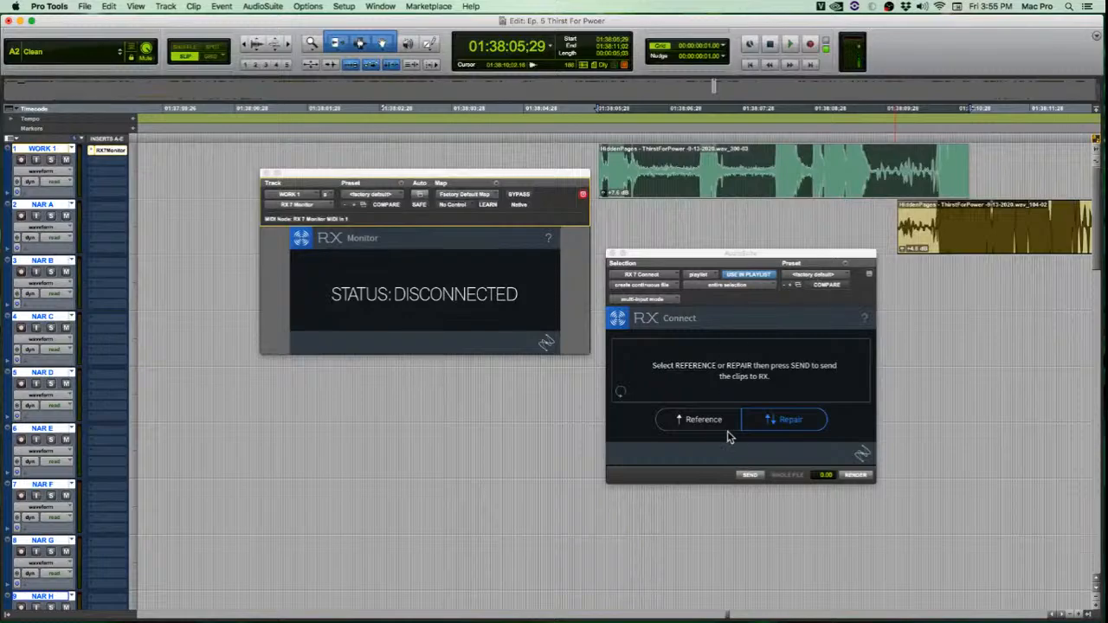
click(786, 426)
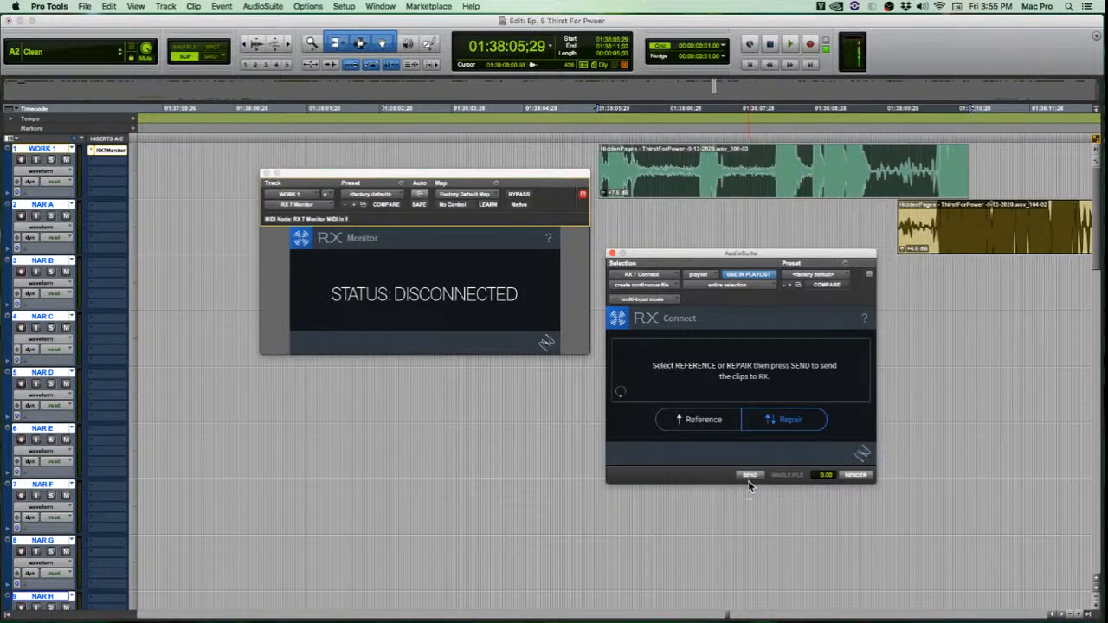
click(748, 477)
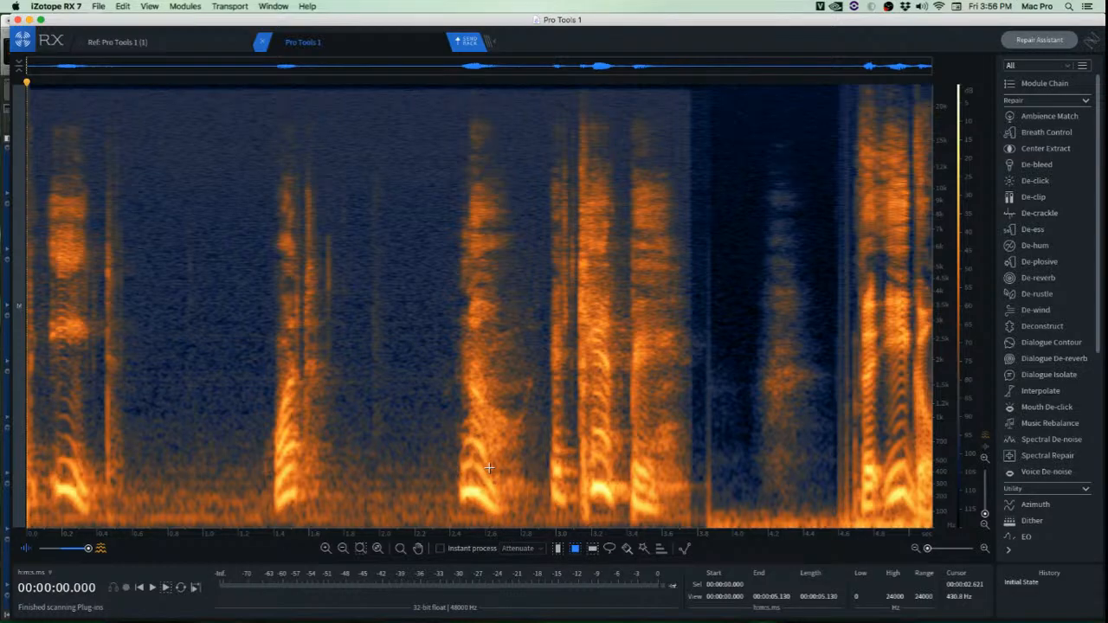
Compare the background noise between the words around 1.07 to 1.29 s with the section from about 3.75 s to the end.
key(space)
drag(215, 251, 254, 268)
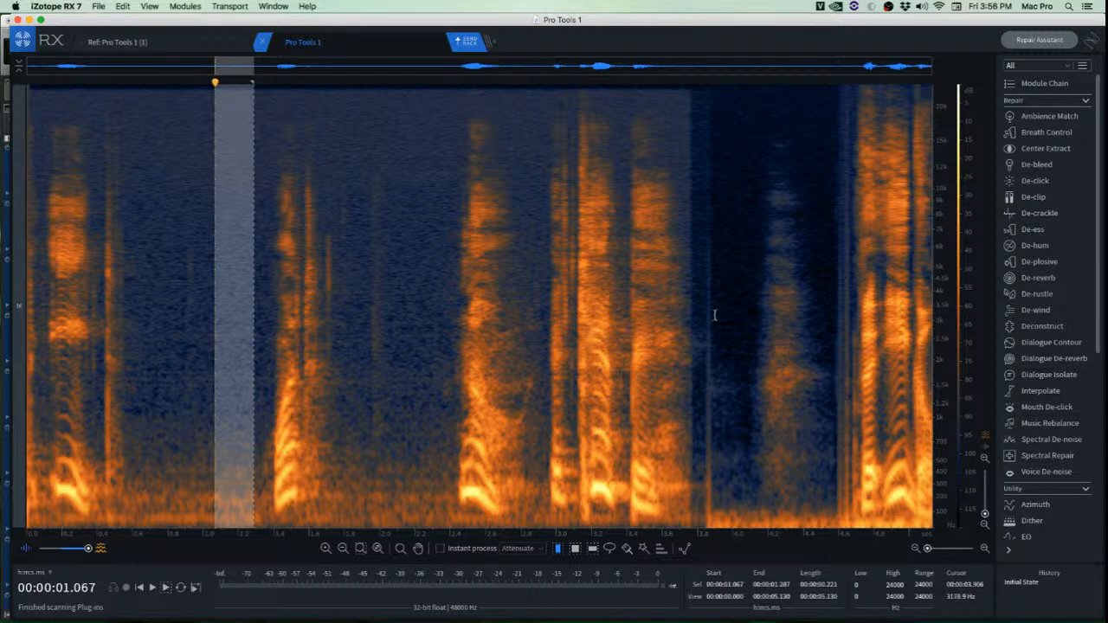
drag(689, 315, 944, 322)
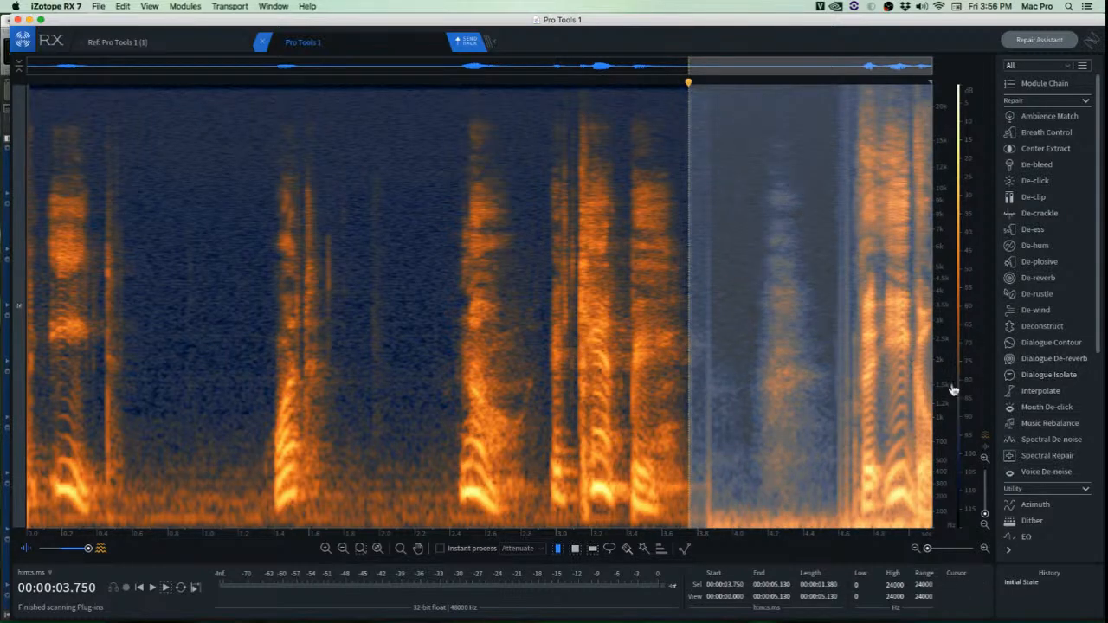
click(194, 293)
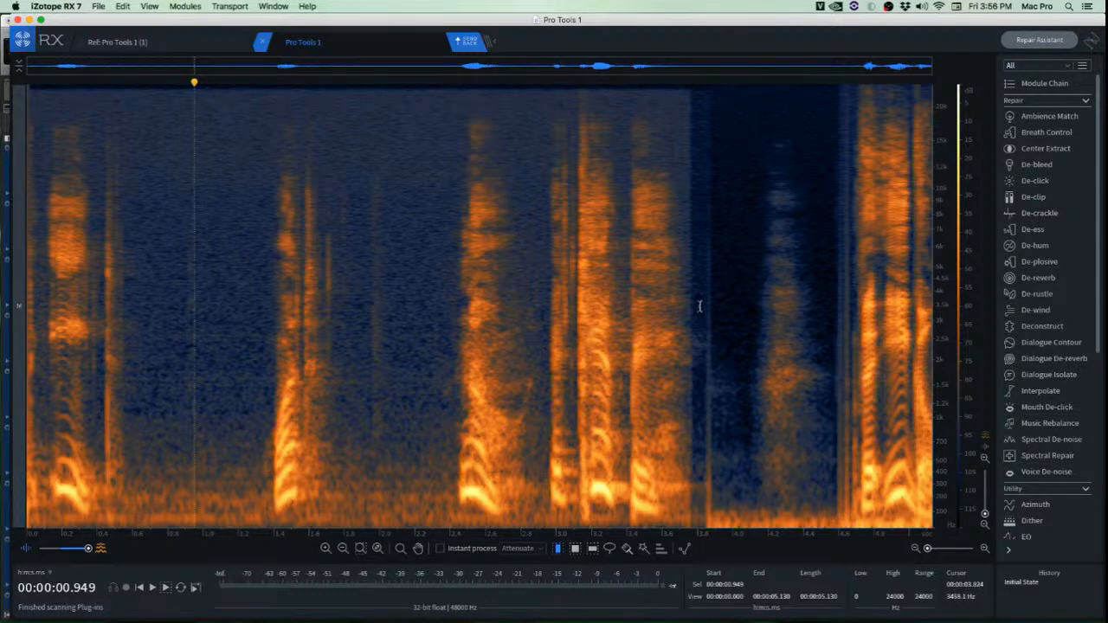
drag(693, 305, 934, 337)
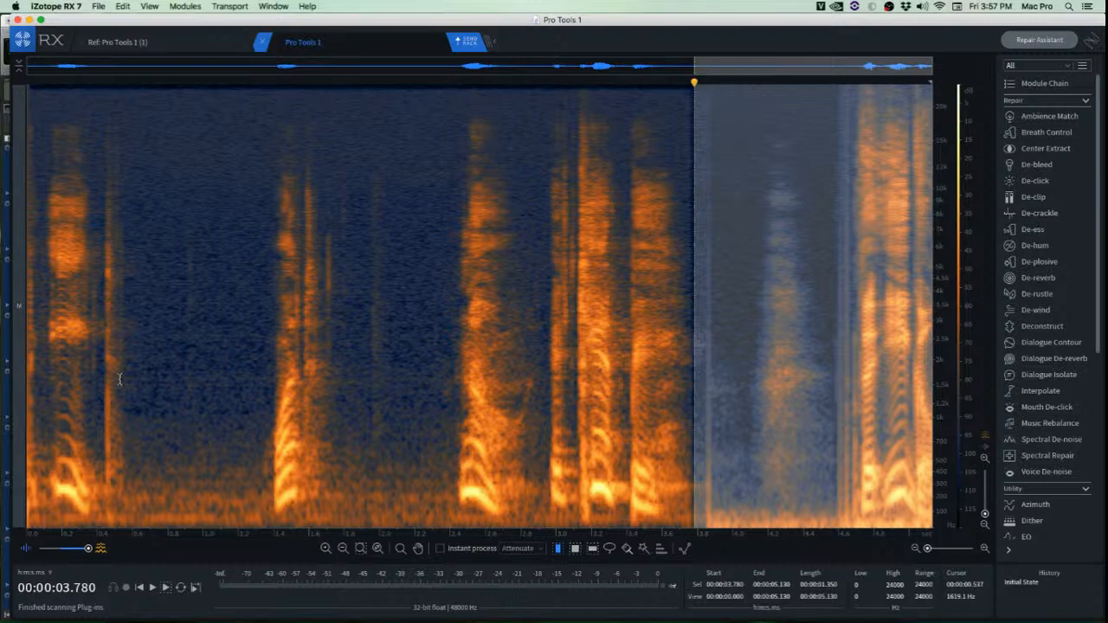
click(99, 344)
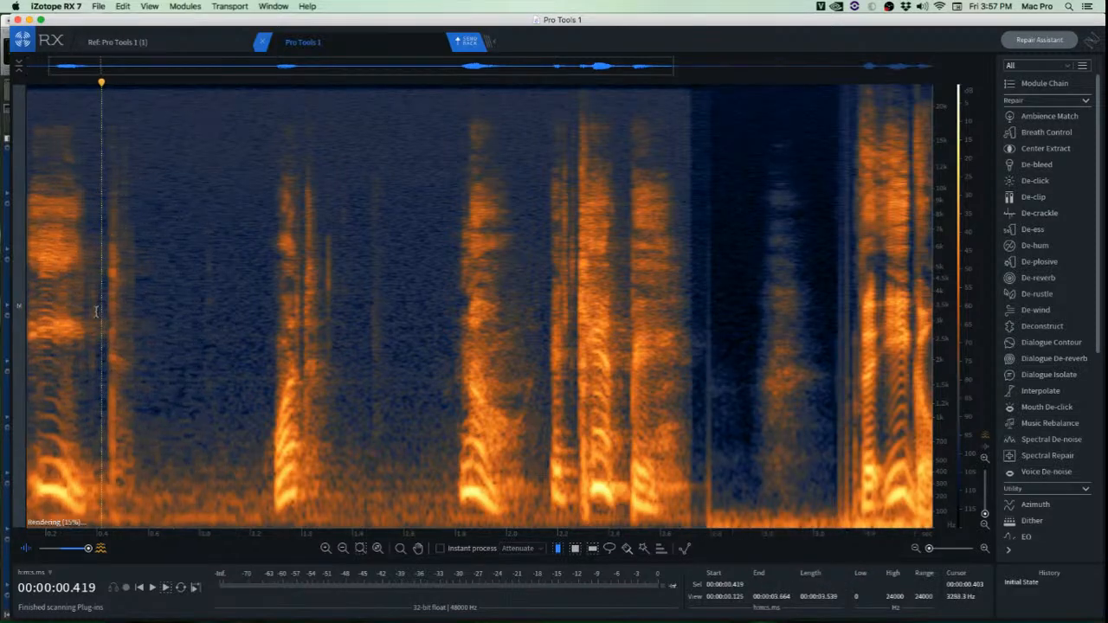
Select the section just after the first word, from about 0.358 to 0.610 s, and render Mouth De-click on it.
scroll(78, 320, up, 5)
scroll(61, 297, down, 3)
key(Home)
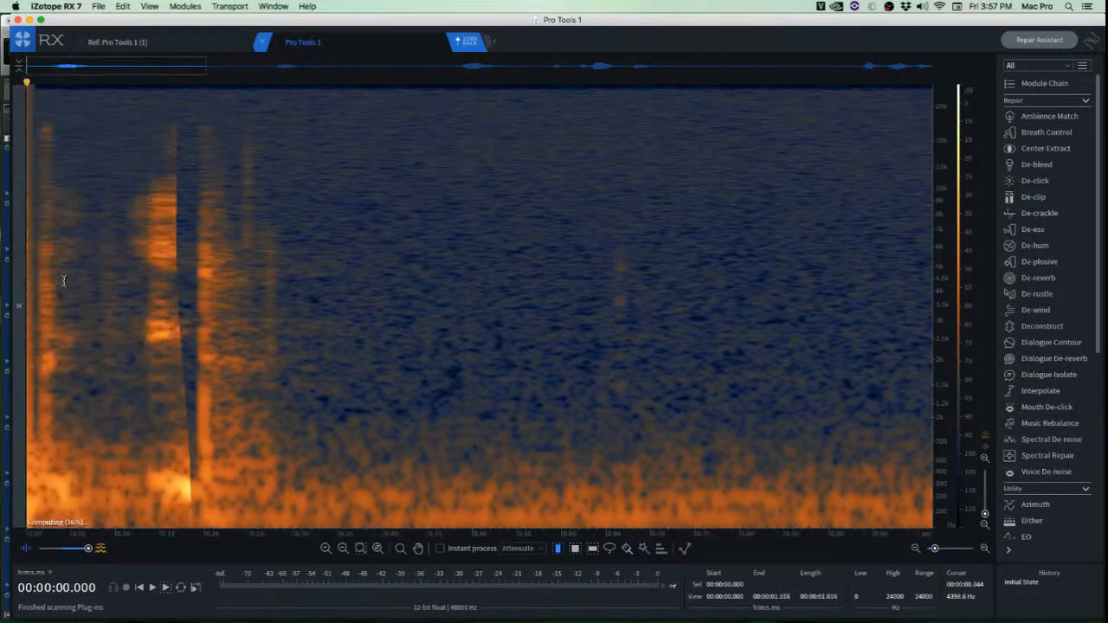
key(space)
key(space)
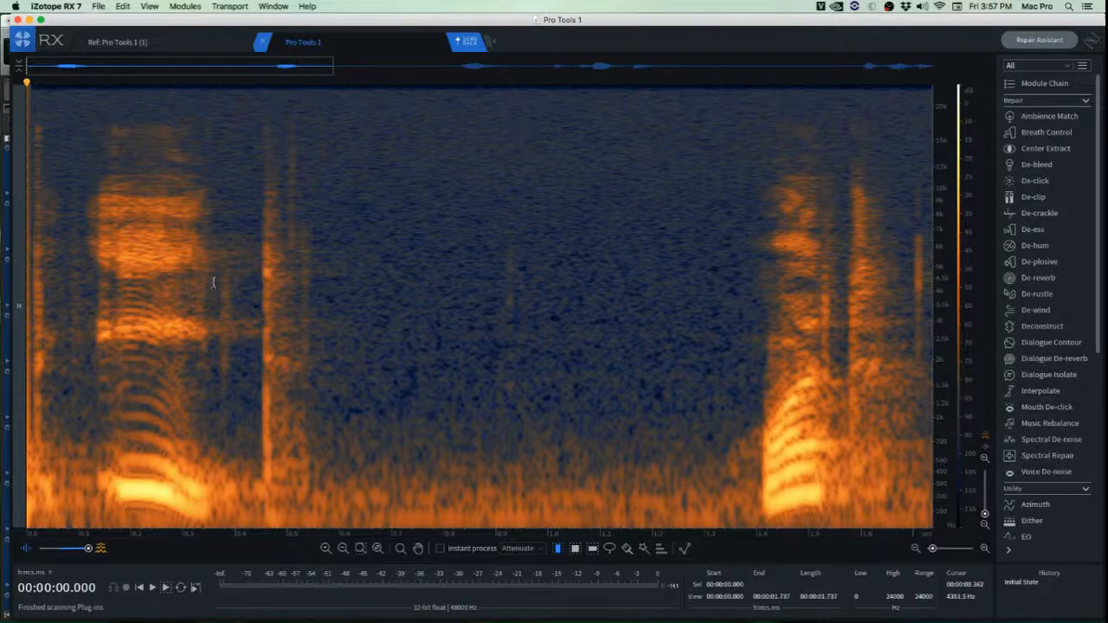
click(215, 282)
drag(213, 199, 344, 245)
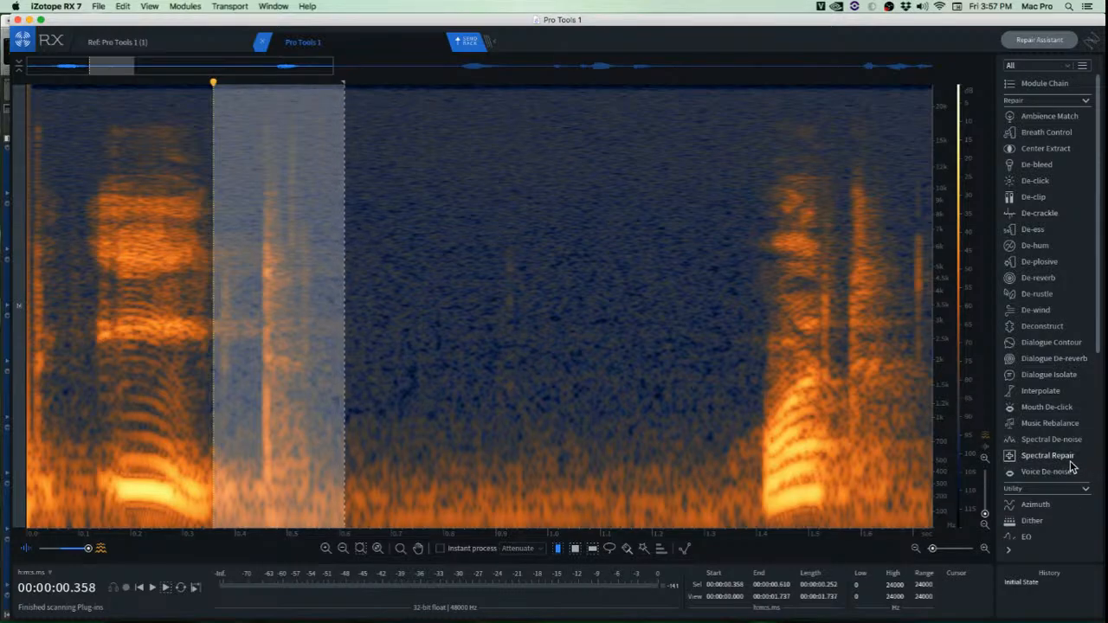
click(1061, 408)
drag(177, 158, 656, 170)
click(760, 299)
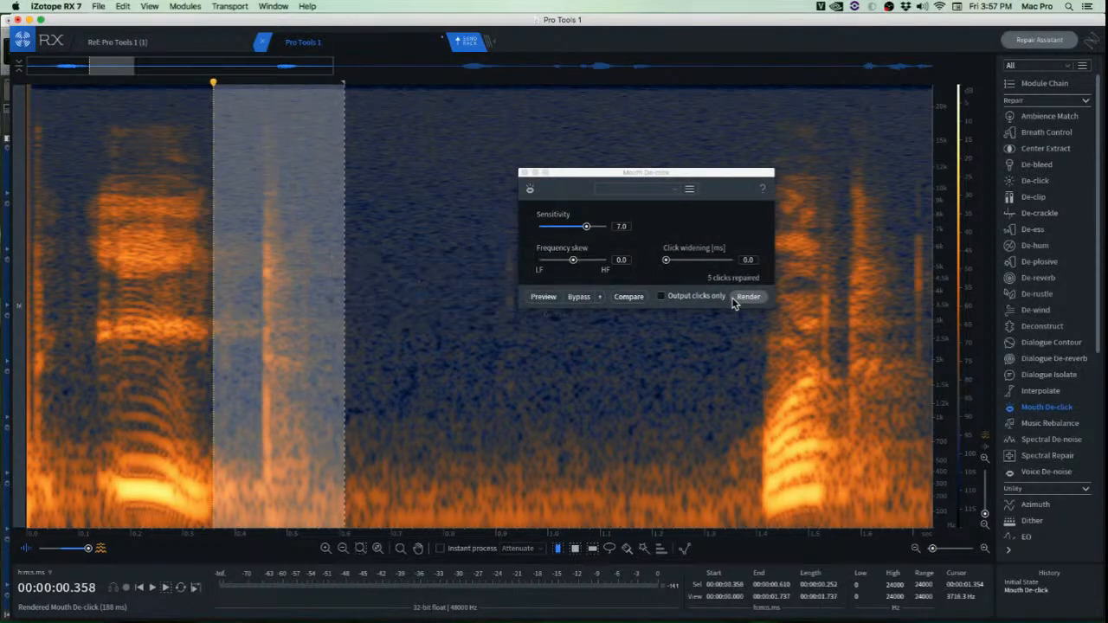
Box-select the area just before the first word, about 0.035 to 0.139 s and 523 to 14309 Hz, and render Mouth De-click on it.
click(63, 209)
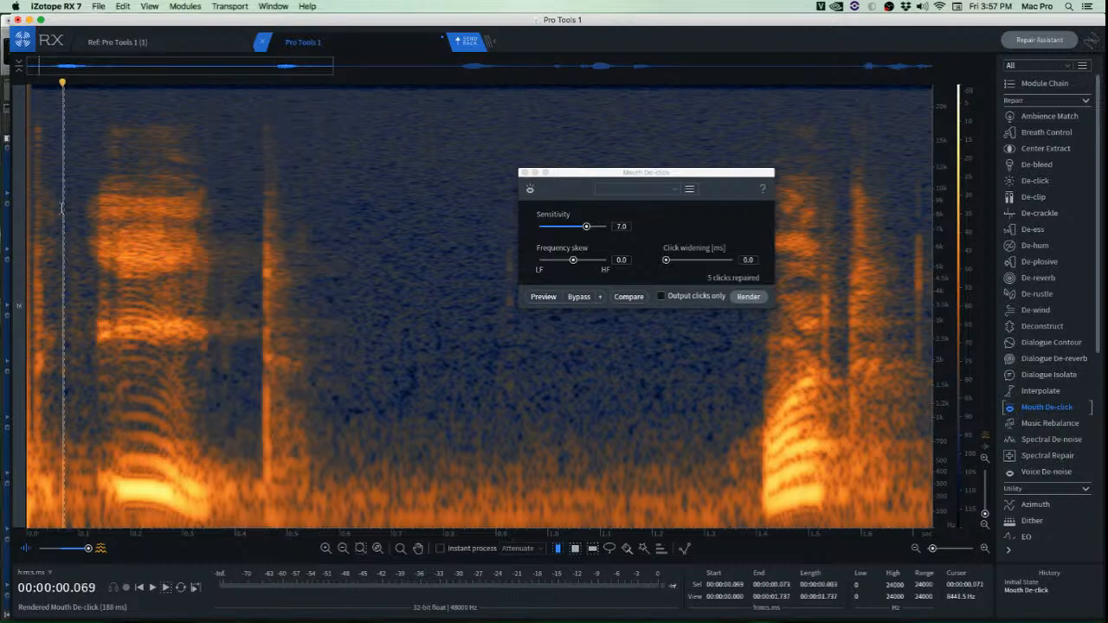
click(78, 205)
key(space)
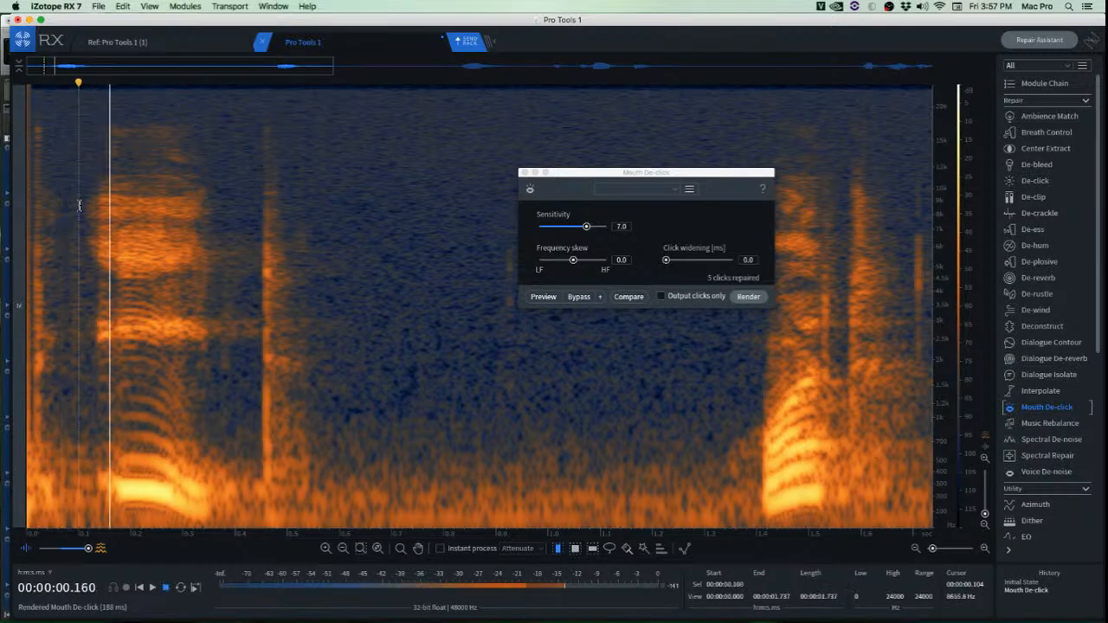
key(space)
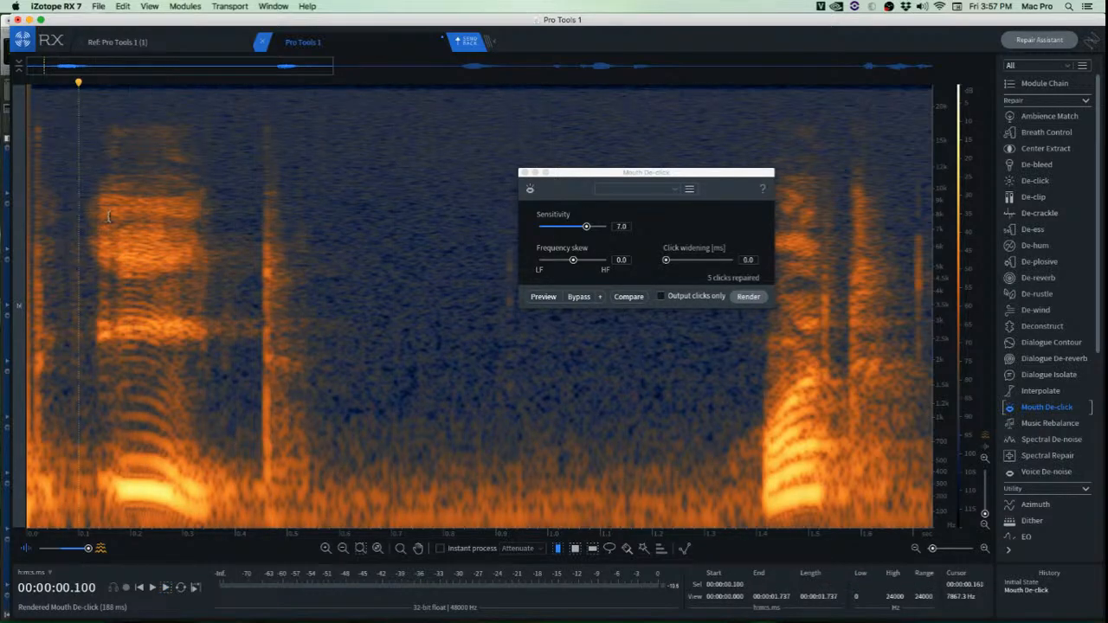
click(27, 218)
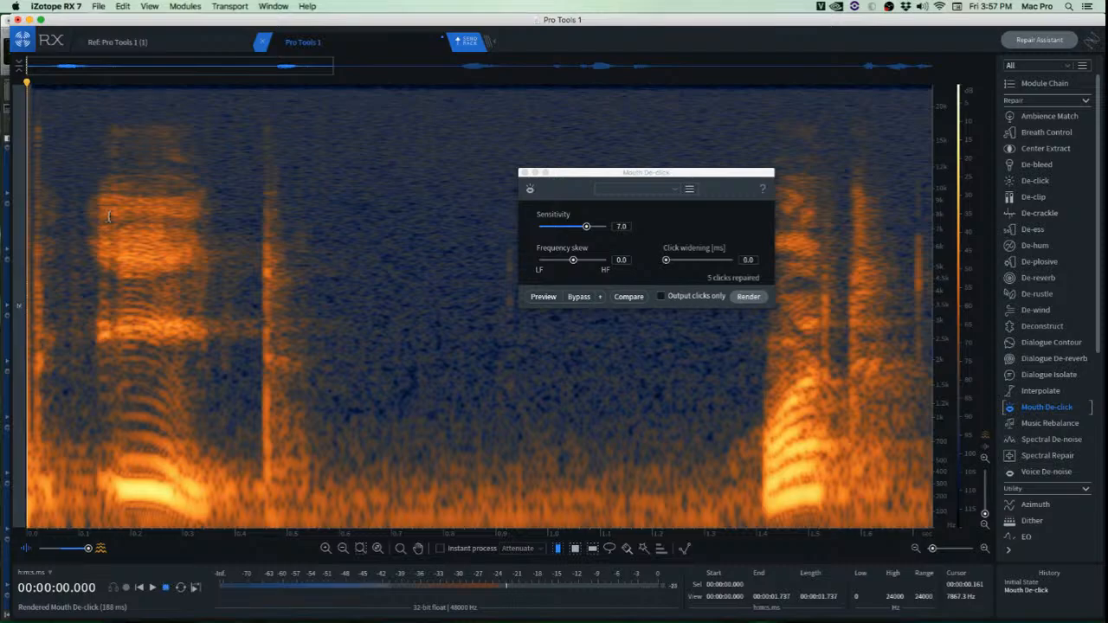
scroll(35, 218, up, 3)
scroll(35, 218, up, 1)
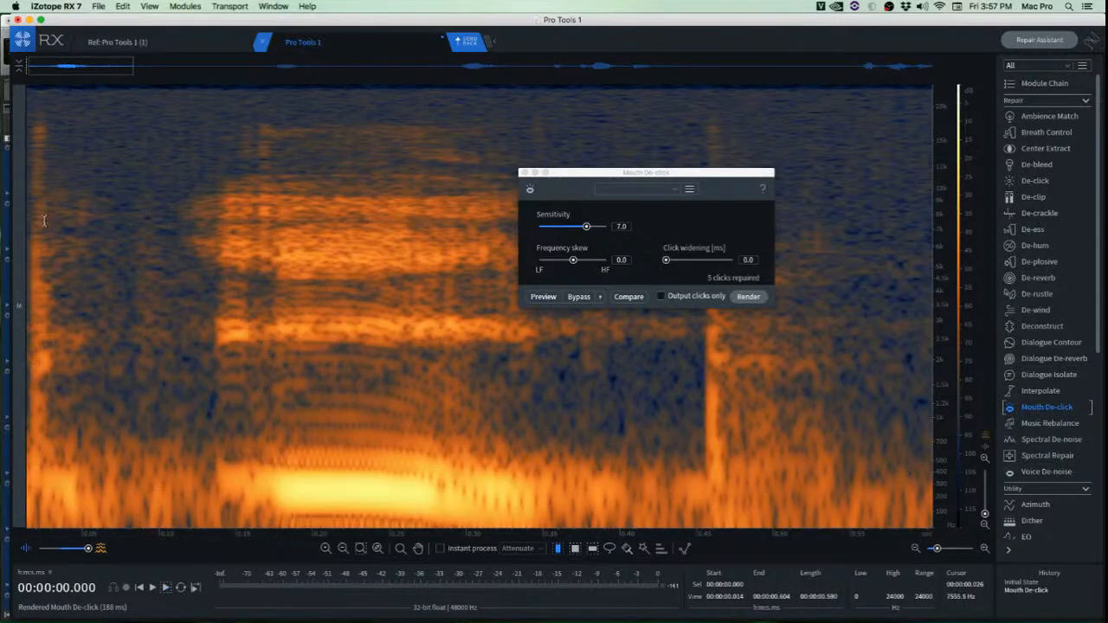
drag(59, 145, 218, 459)
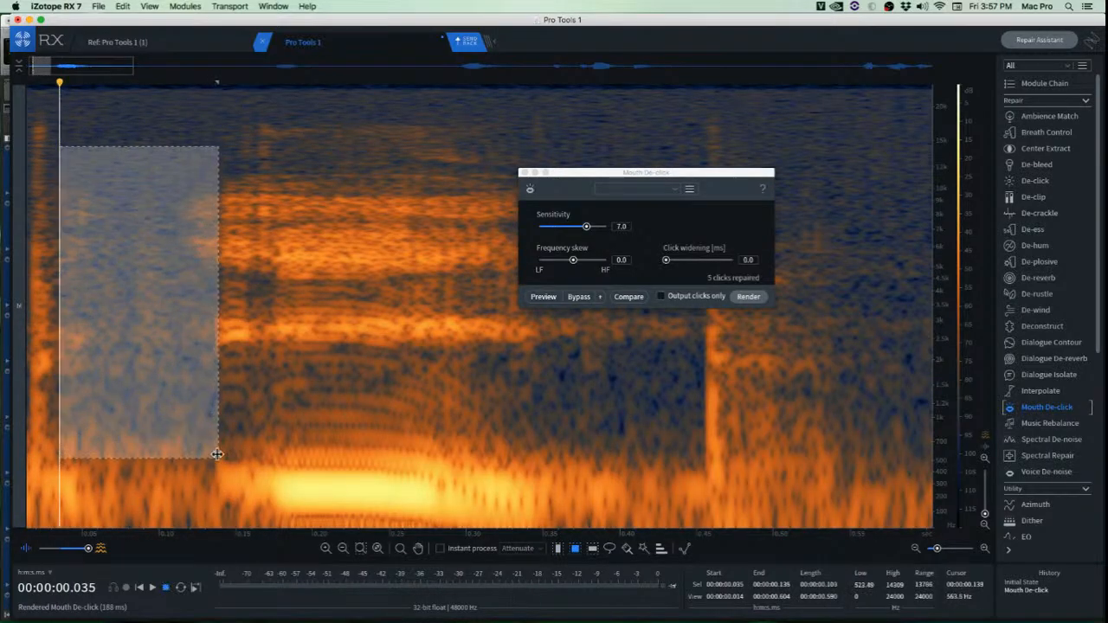
click(748, 296)
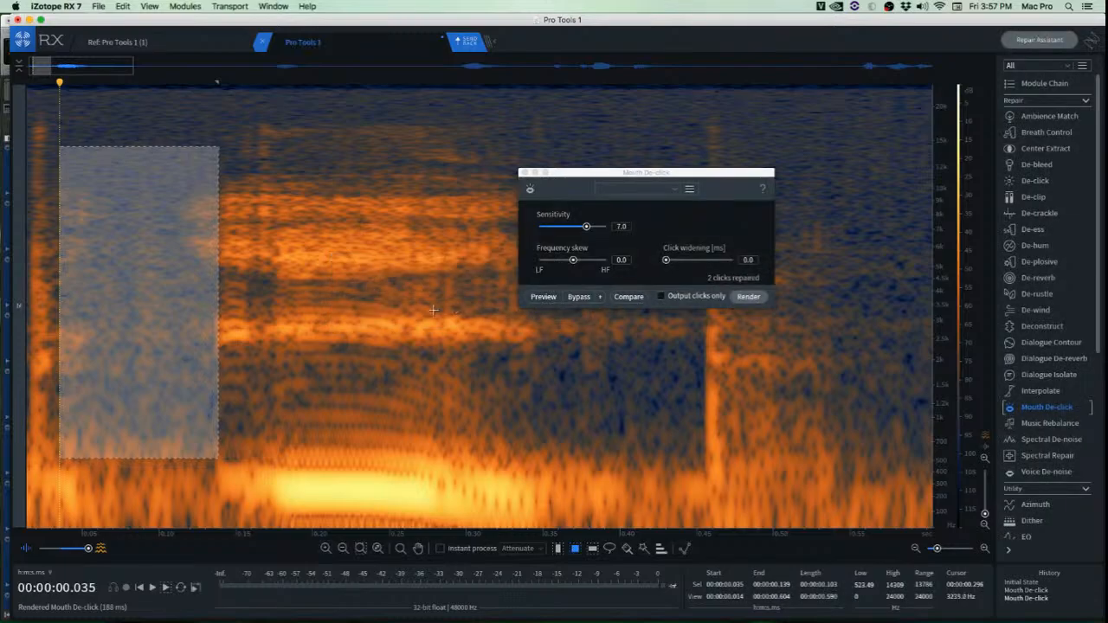
Render Mouth De-click on a box in the gap before the second word, about 0.848 to 1.056 s and 2377 to 7404 Hz.
scroll(291, 277, down, 4)
click(212, 263)
key(space)
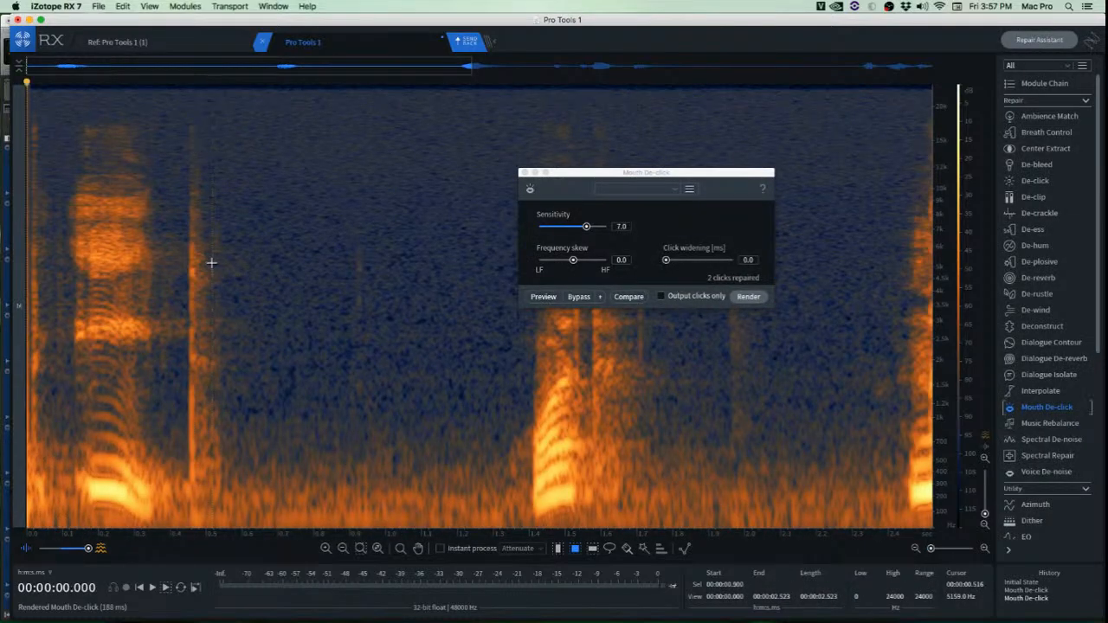
key(space)
drag(330, 223, 405, 343)
click(748, 296)
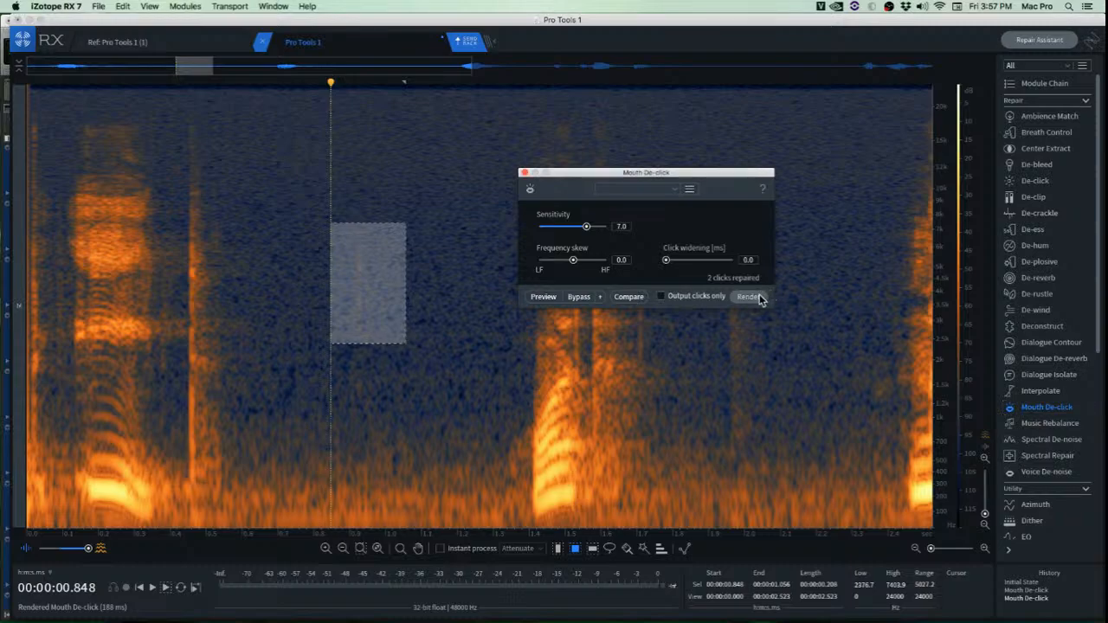
Play back the repaired gap between the first two words, starting at about 0.57 s and again at about 0.32 s.
click(232, 222)
scroll(331, 255, up, 2)
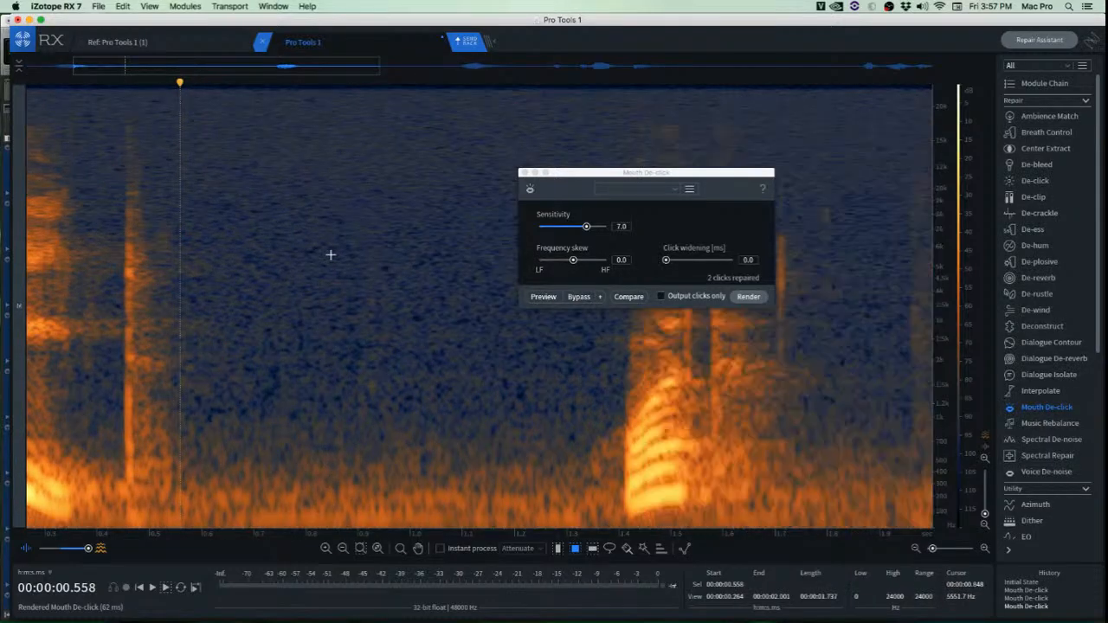
click(188, 246)
key(space)
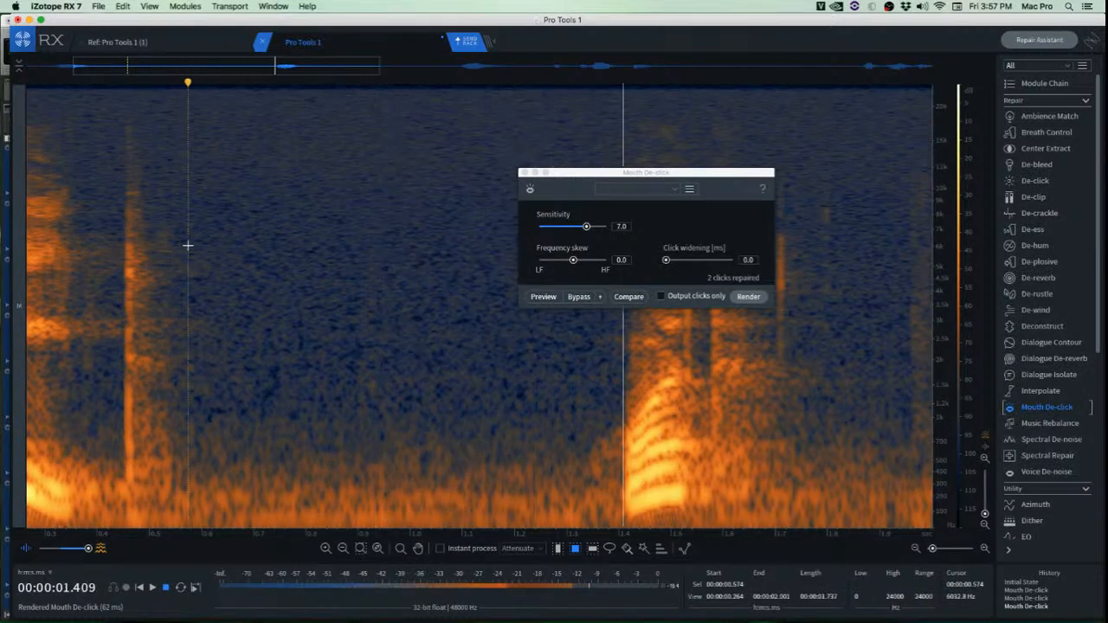
key(space)
scroll(330, 247, down, 2)
click(142, 250)
key(space)
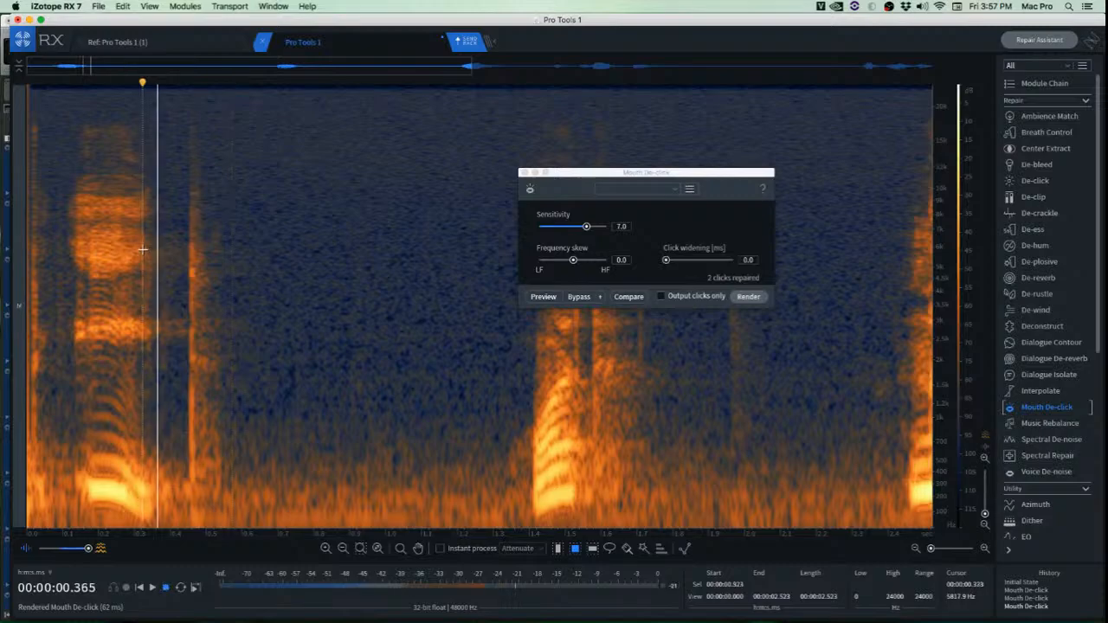
key(space)
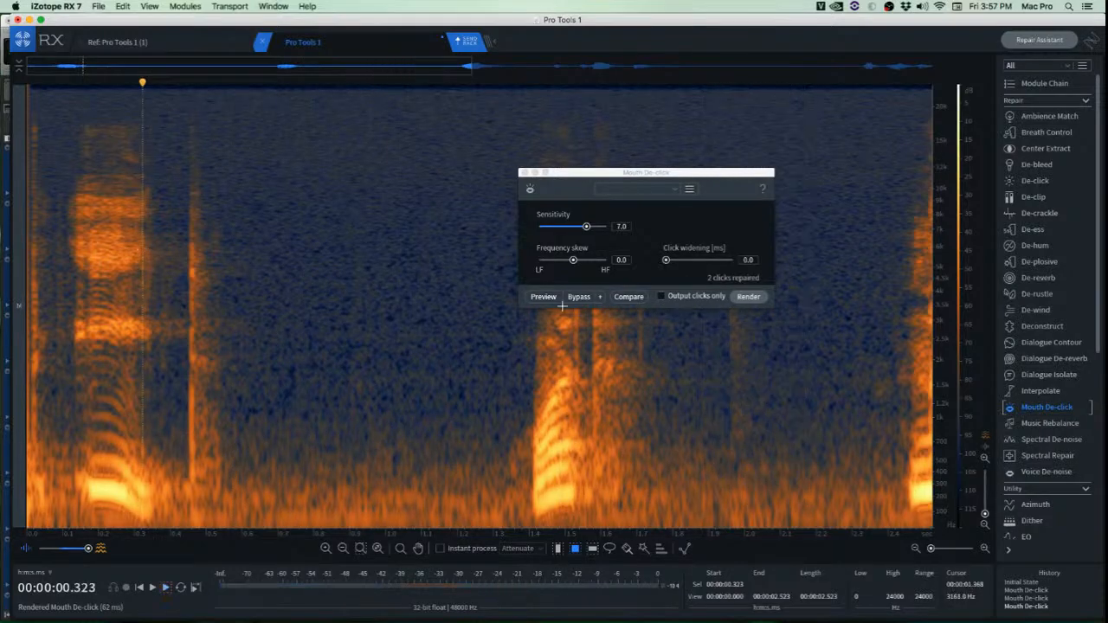
Move the Mouth De-click window aside and try full-height selections after the second word, about 1.52 to 1.85 s and 1.66 to 1.86 s.
drag(683, 175, 343, 123)
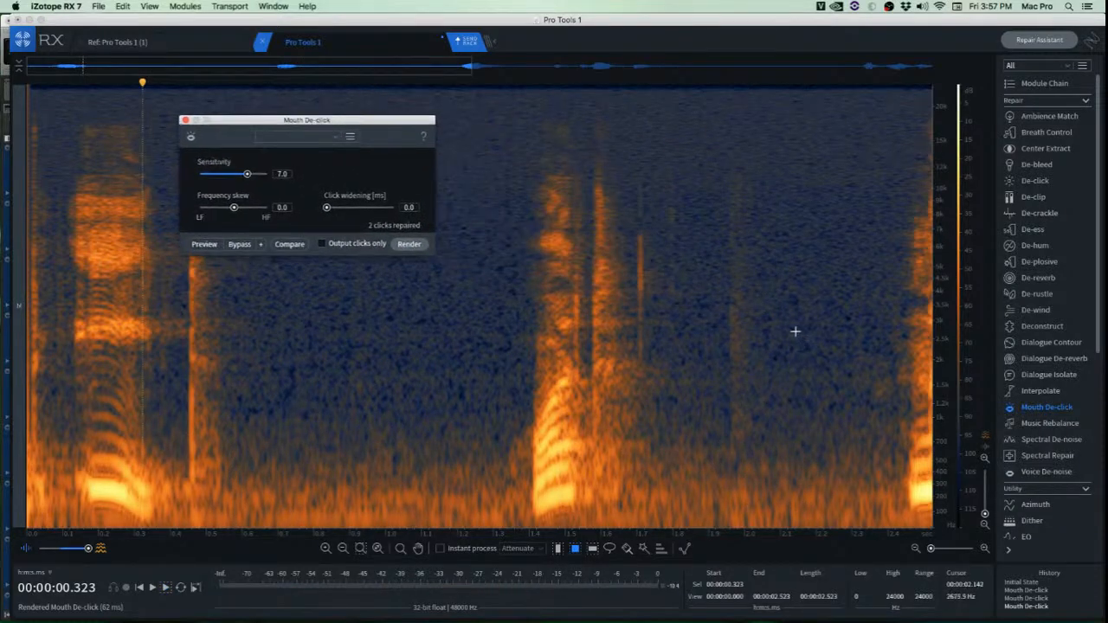
scroll(797, 330, up, 2)
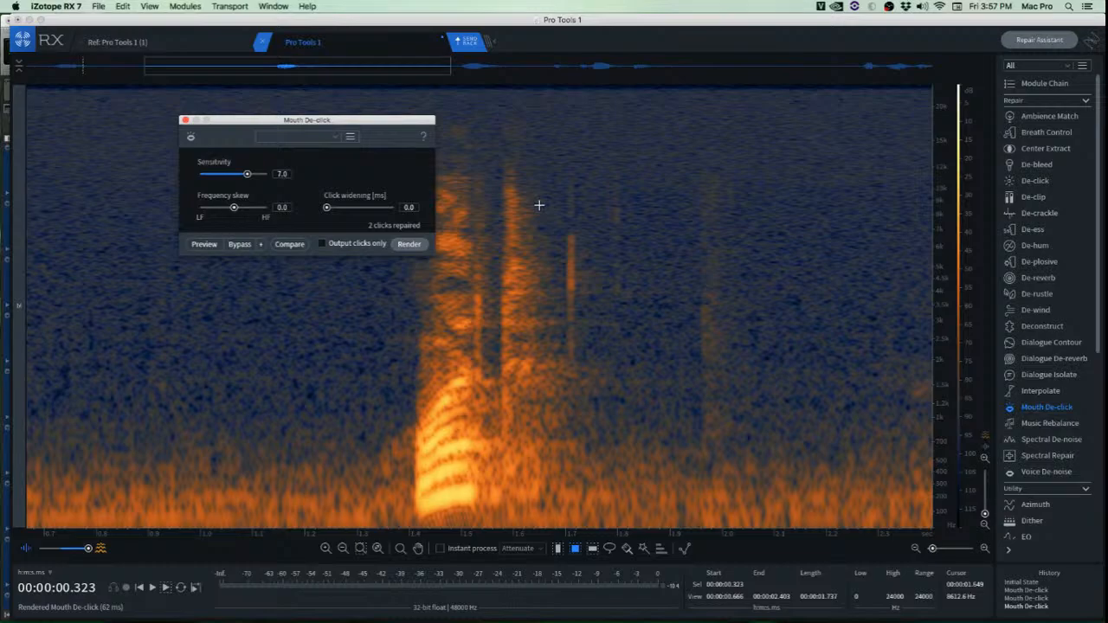
drag(471, 245, 644, 261)
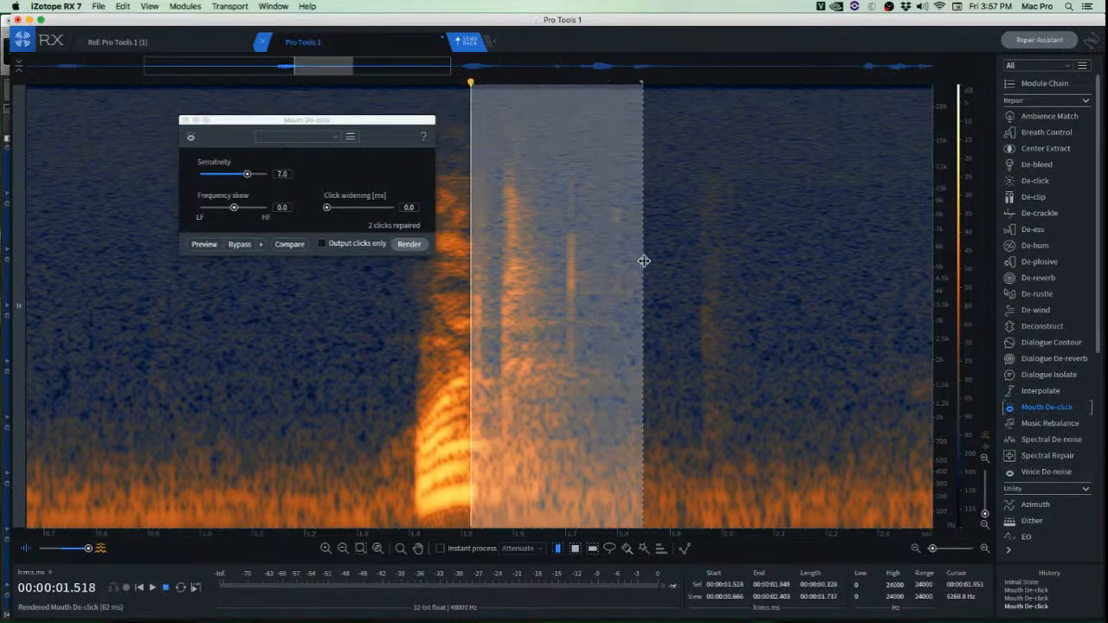
click(552, 222)
drag(543, 223, 648, 250)
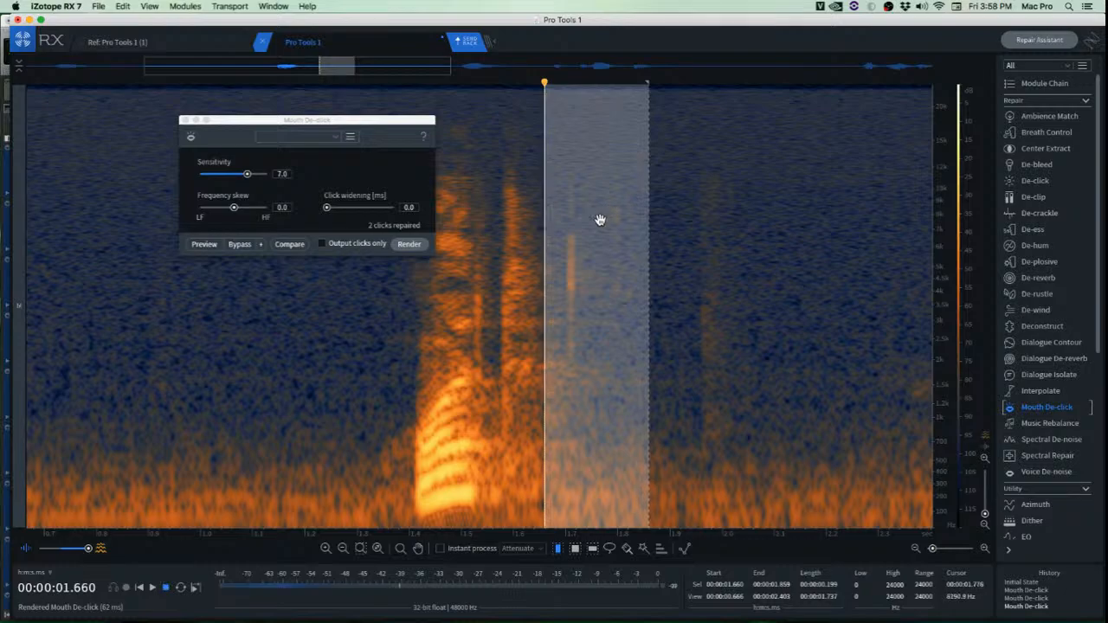
click(679, 235)
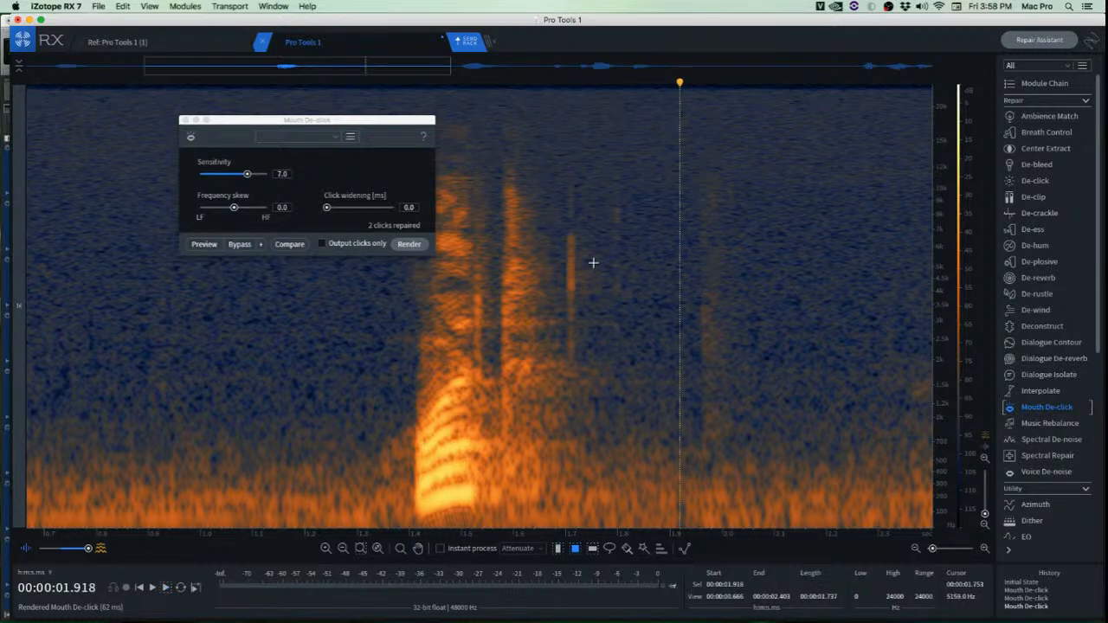
Try the Time selection tool from about 1.64 to 2.13 s and the Time-frequency selection tool across the start of the second word.
key(t)
drag(537, 238, 790, 292)
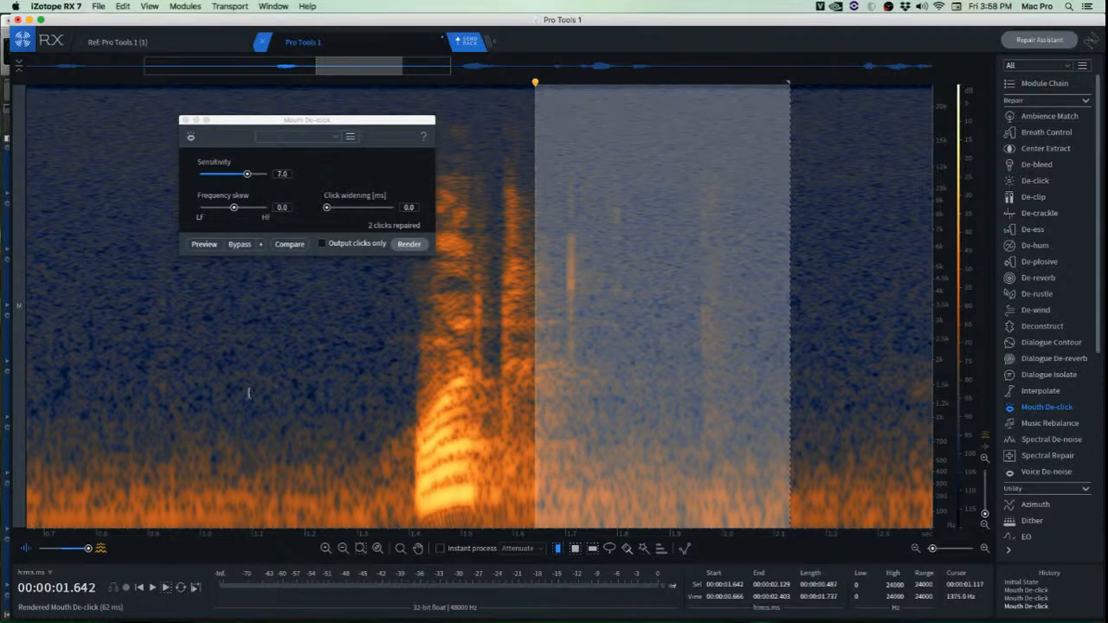
key(r)
drag(317, 326, 461, 410)
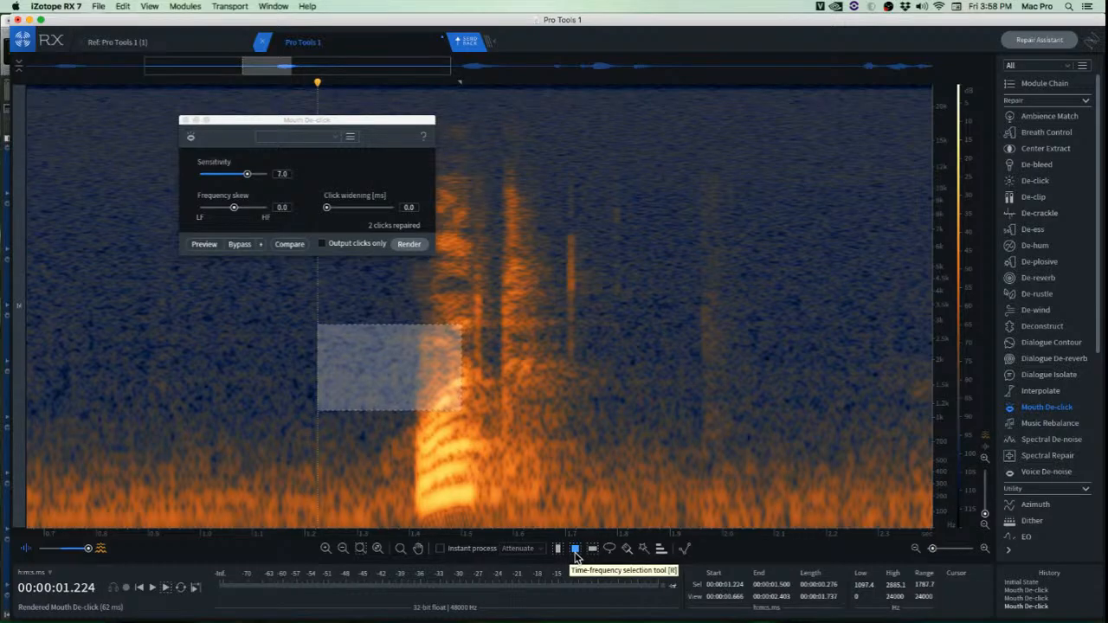
click(639, 373)
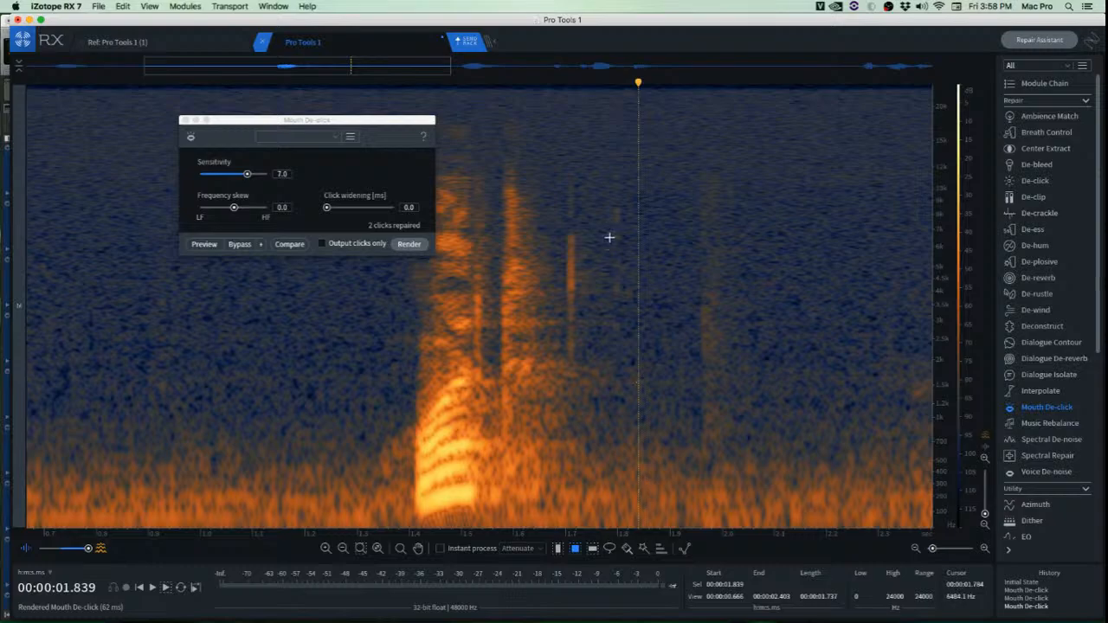
Box-select the clicks after the second word, about 1.670 to 1.842 s and 1300 to 12729 Hz, and render Mouth De-click on them.
scroll(562, 177, up, 2)
drag(535, 159, 664, 399)
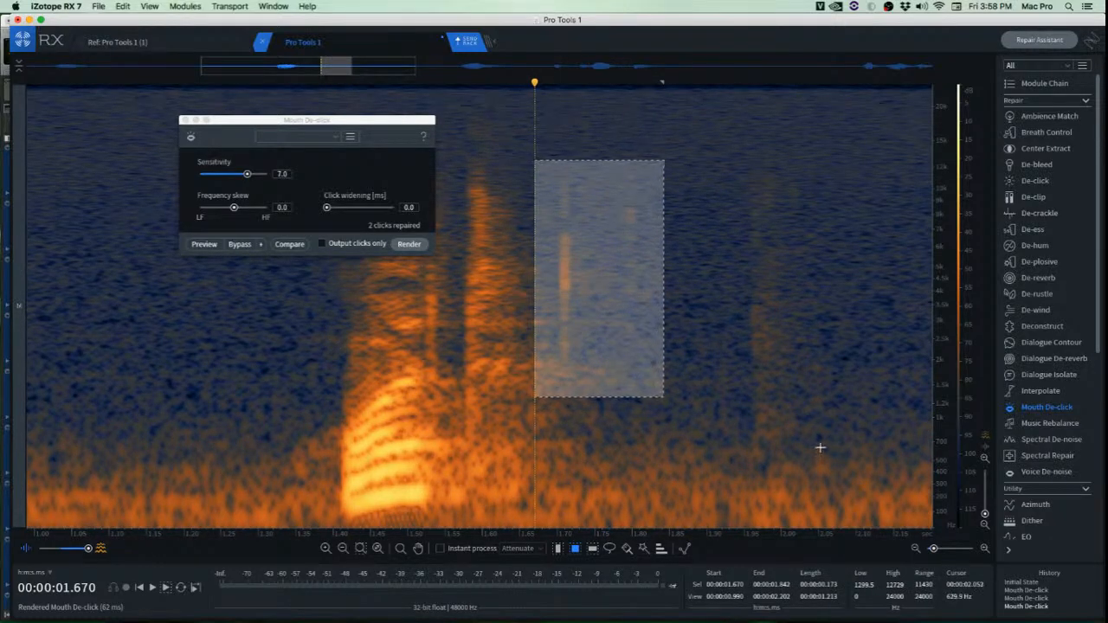
click(409, 245)
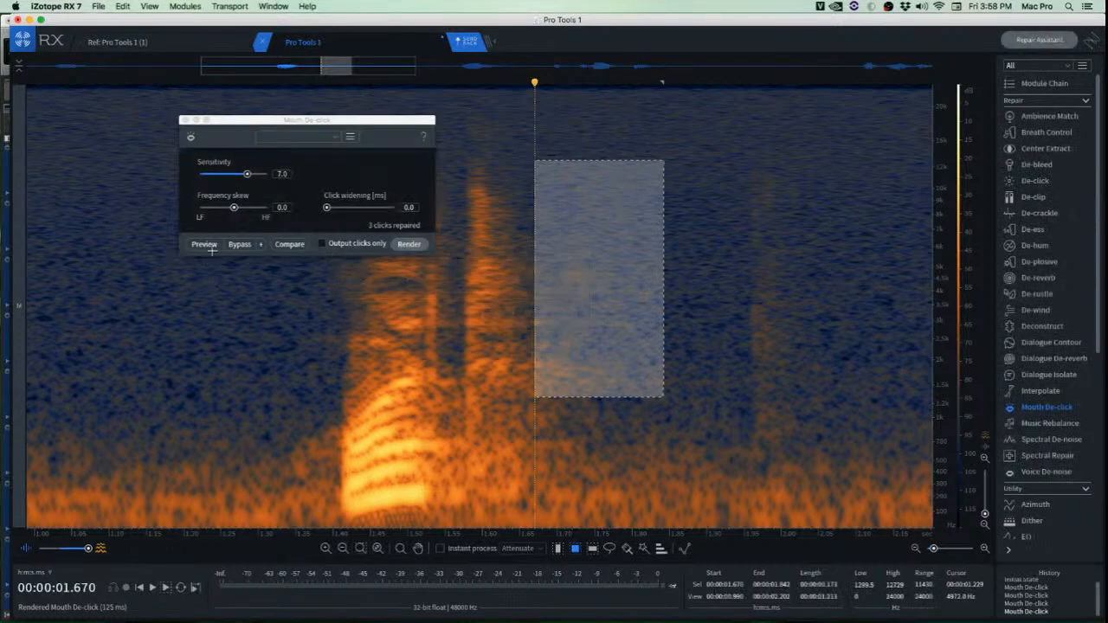
Move the Mouth De-click window clear of the second word and play back the repaired passage from about 1.18 s.
drag(301, 113, 115, 89)
click(193, 295)
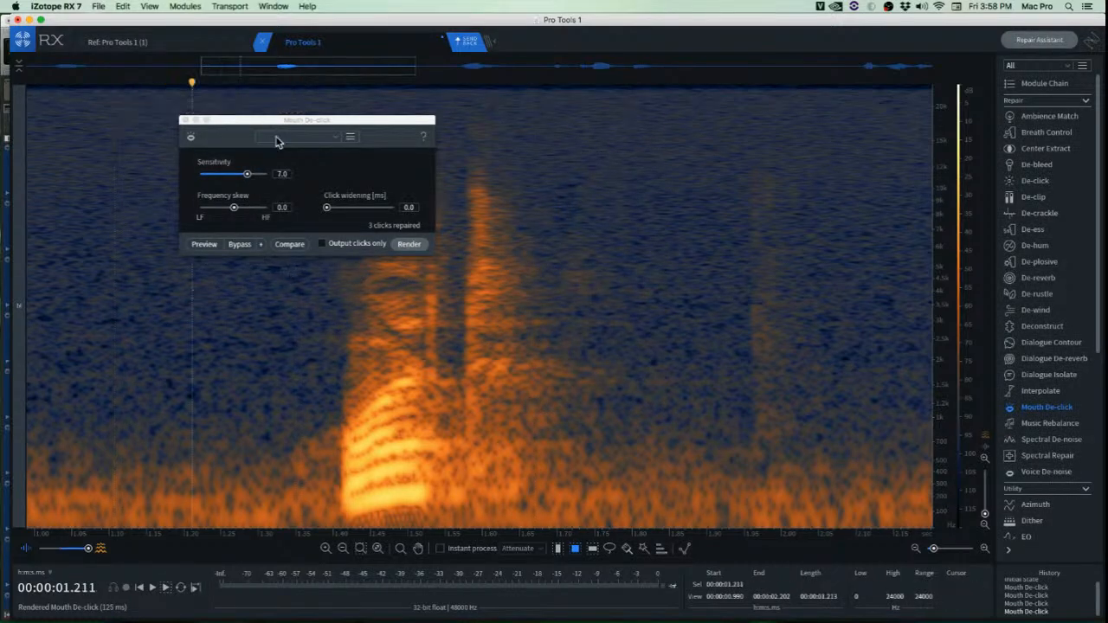
click(292, 123)
drag(291, 122, 148, 80)
click(166, 304)
key(space)
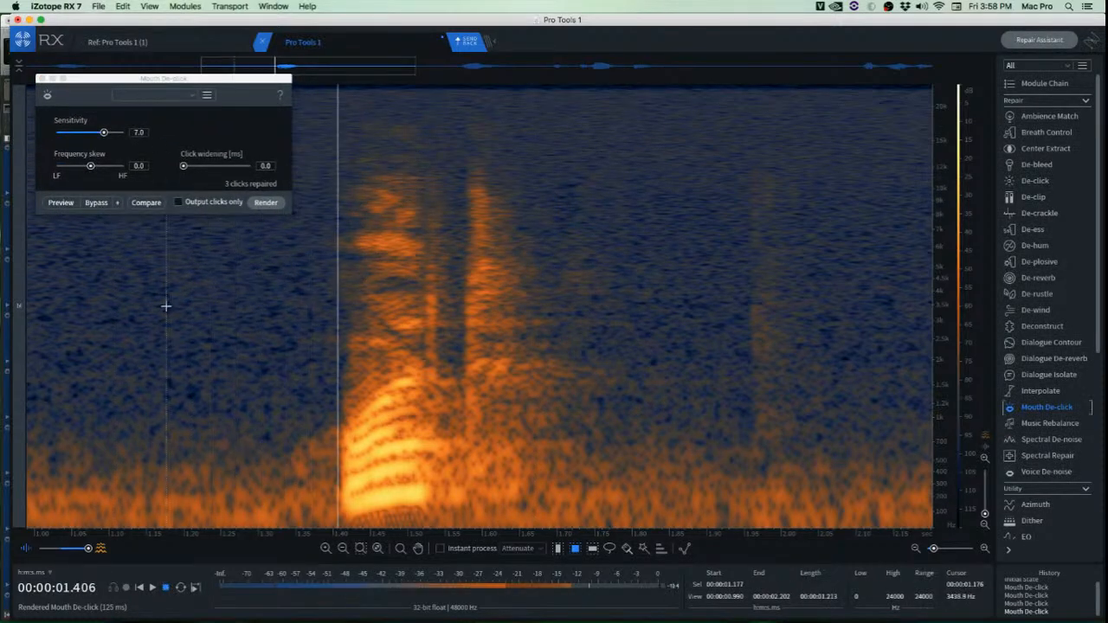
key(space)
key(space)
key(space)
Copy clean background noise from about 2.068 to 2.200 s, 355 to 12605 Hz, and paste it over the noise at about 1.933 to 2.065 s.
scroll(242, 291, down, 3)
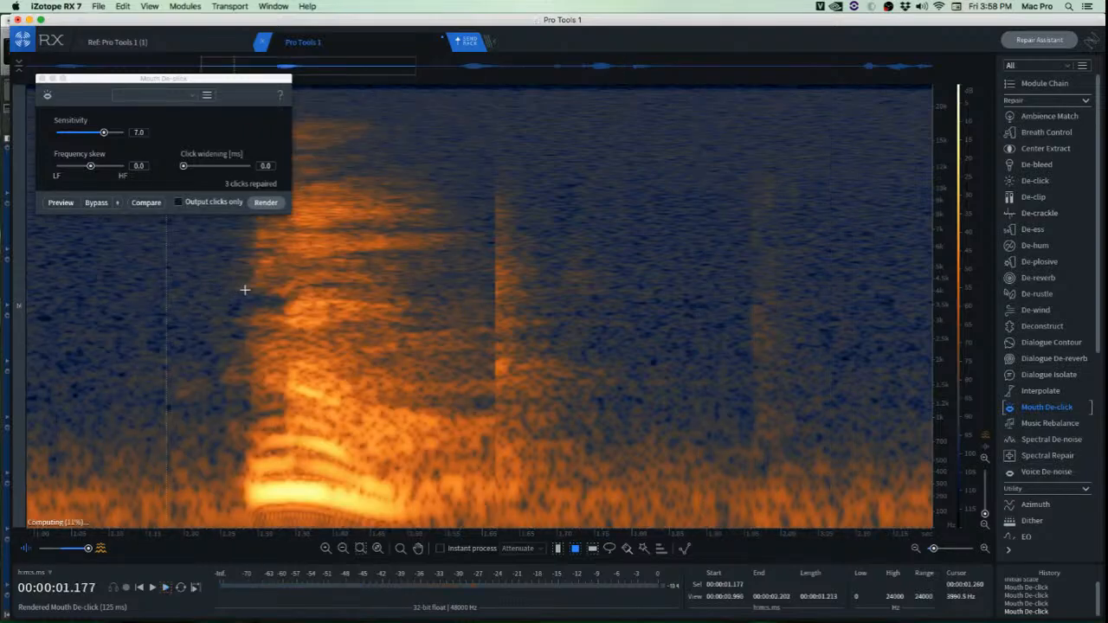
click(526, 223)
scroll(589, 263, up, 3)
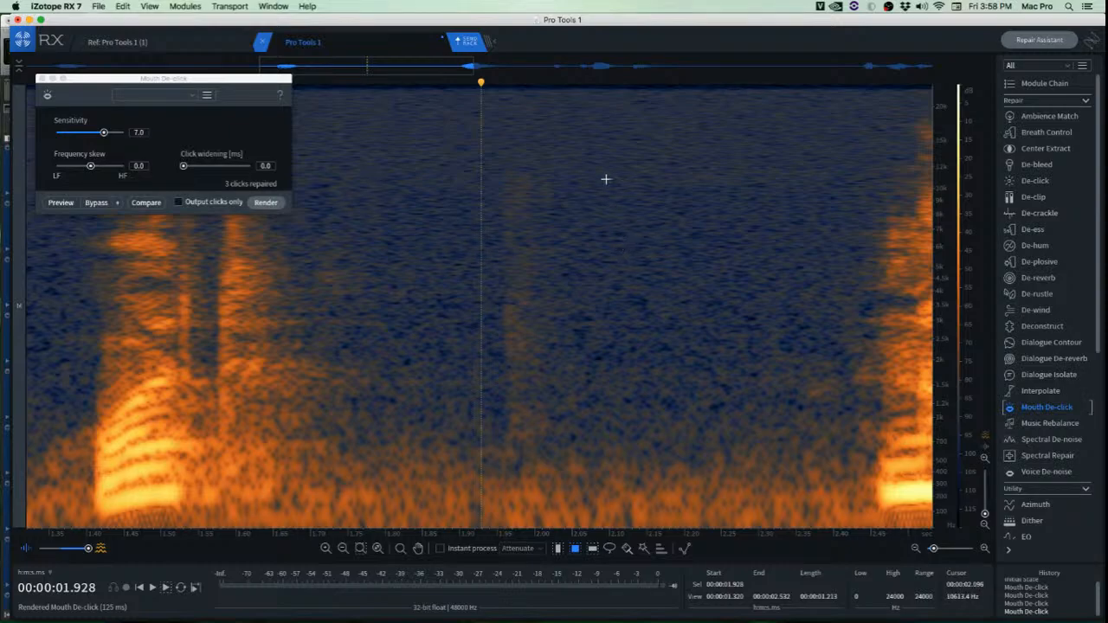
drag(586, 161, 686, 476)
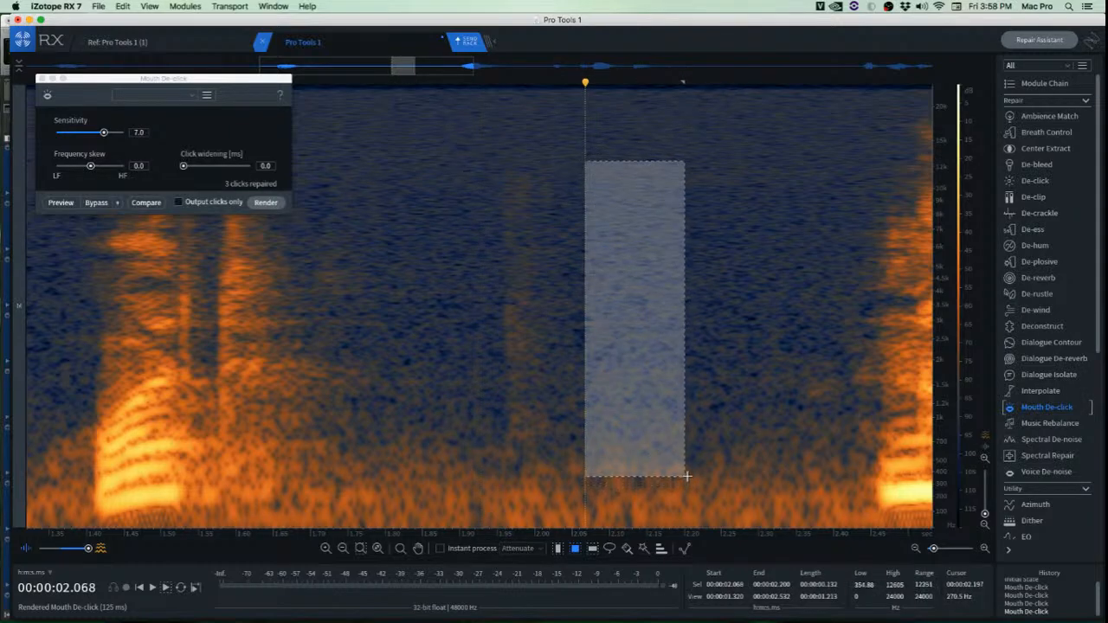
key(super+c)
drag(662, 433, 565, 433)
key(super+v)
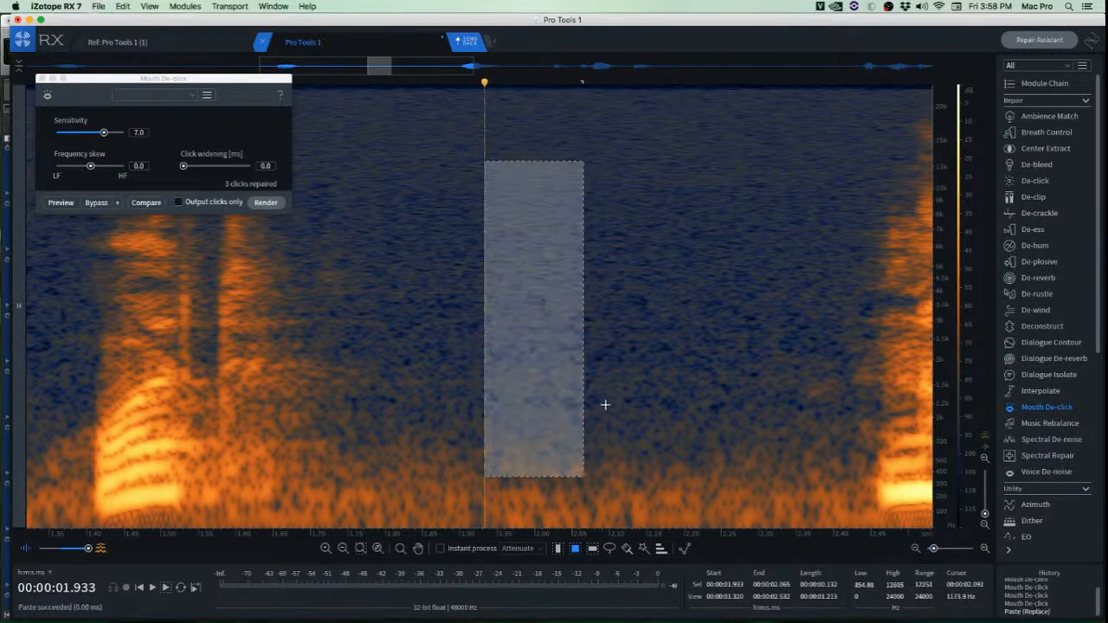
Clear the selection and play back the passage from about 1.161 s to check the pasted background.
click(317, 277)
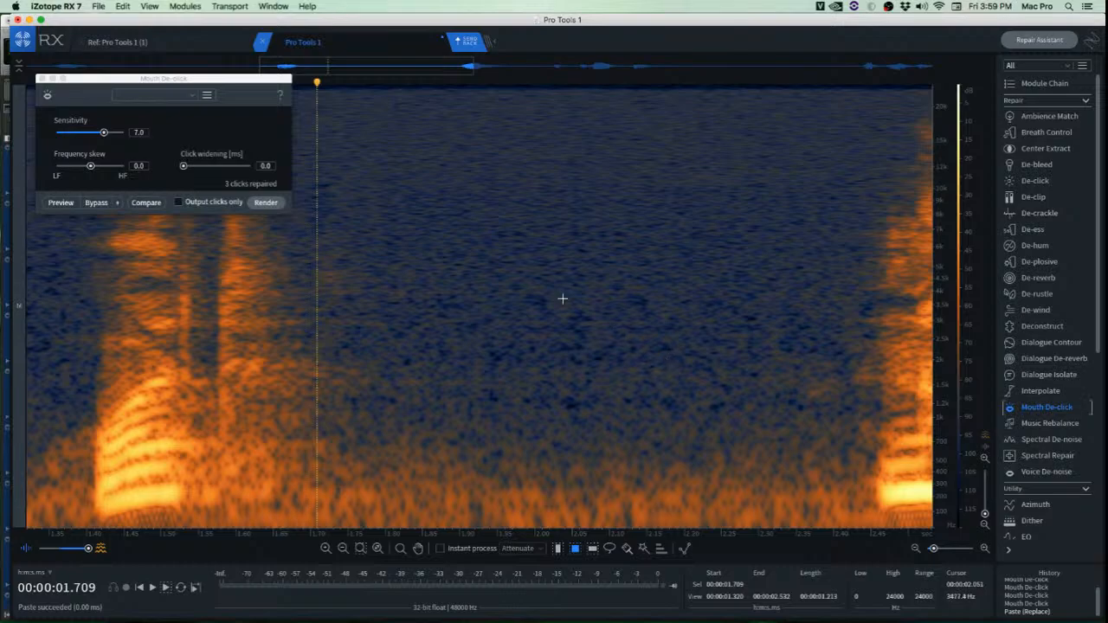
scroll(522, 267, down, 3)
click(316, 260)
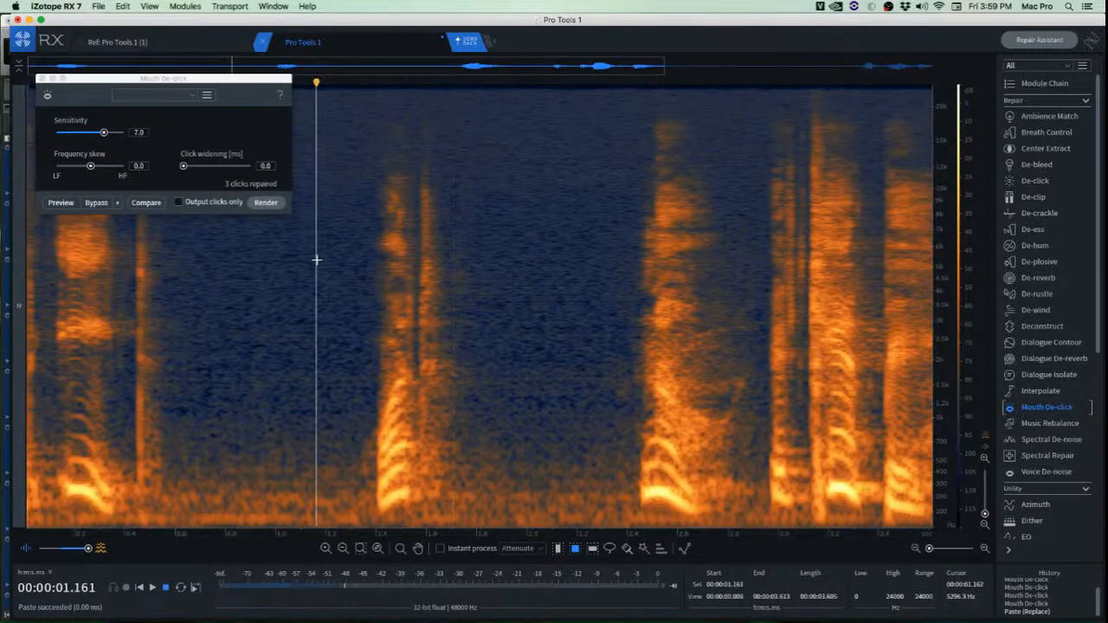
key(space)
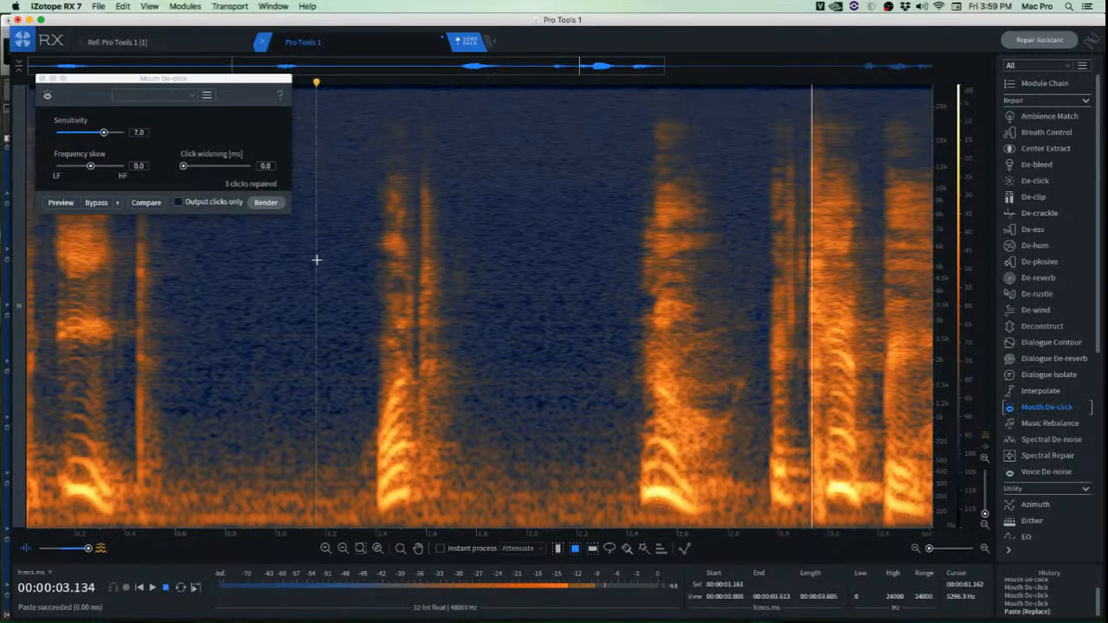
key(space)
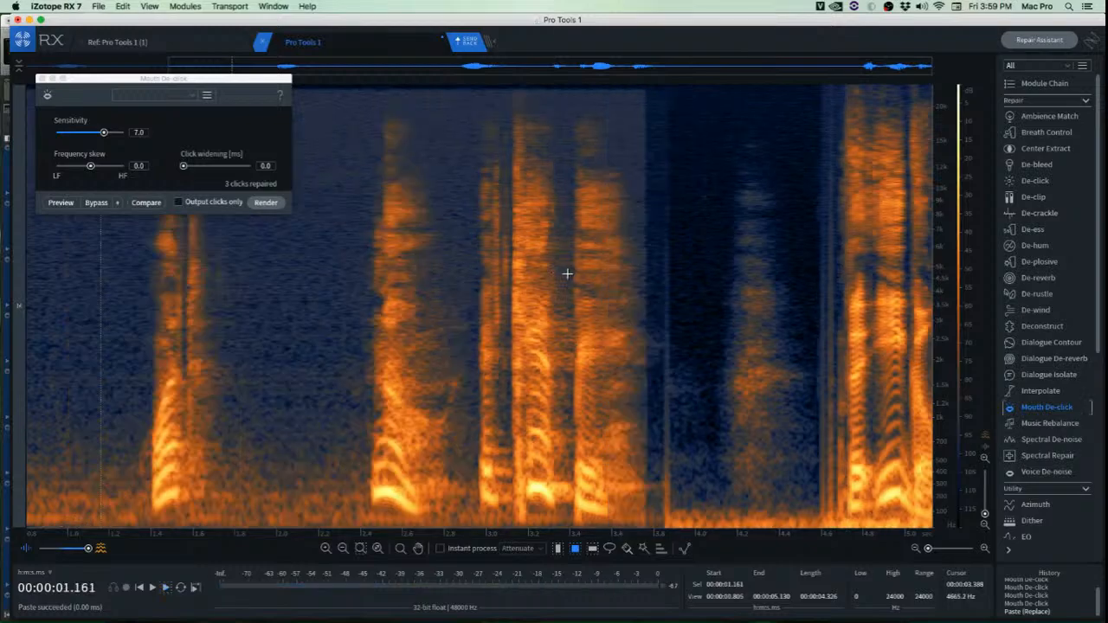
Try Mouth De-click on the clicks at about 3.058 to 3.129 s, 739 to 19491 Hz, play back from 2.905 s, and undo the render.
scroll(477, 205, up, 6)
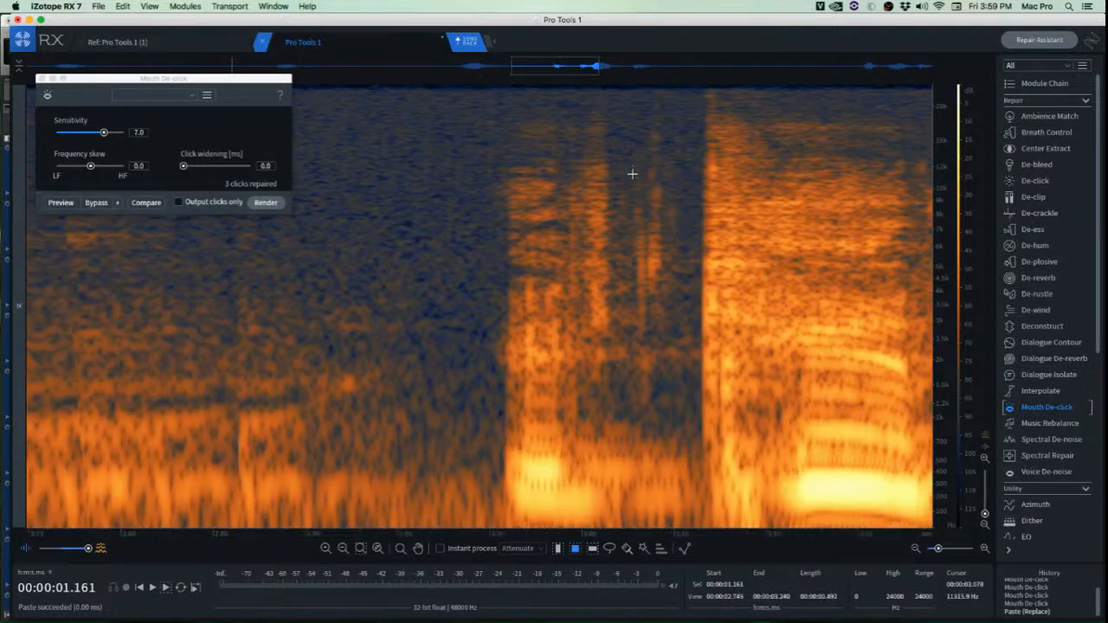
scroll(633, 174, up, 2)
drag(597, 108, 727, 437)
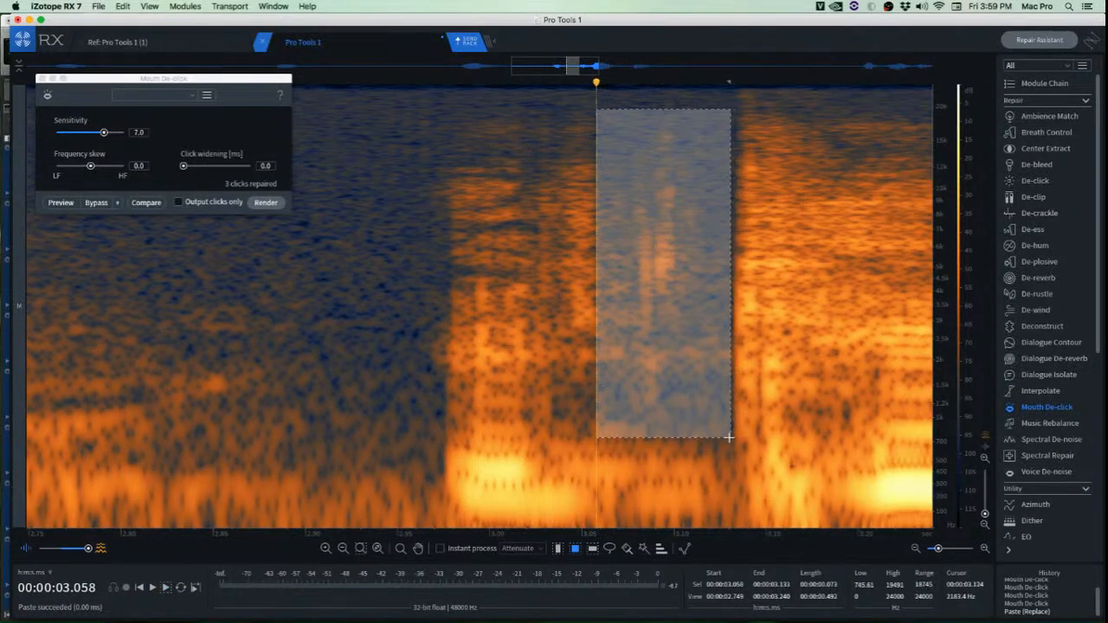
click(266, 203)
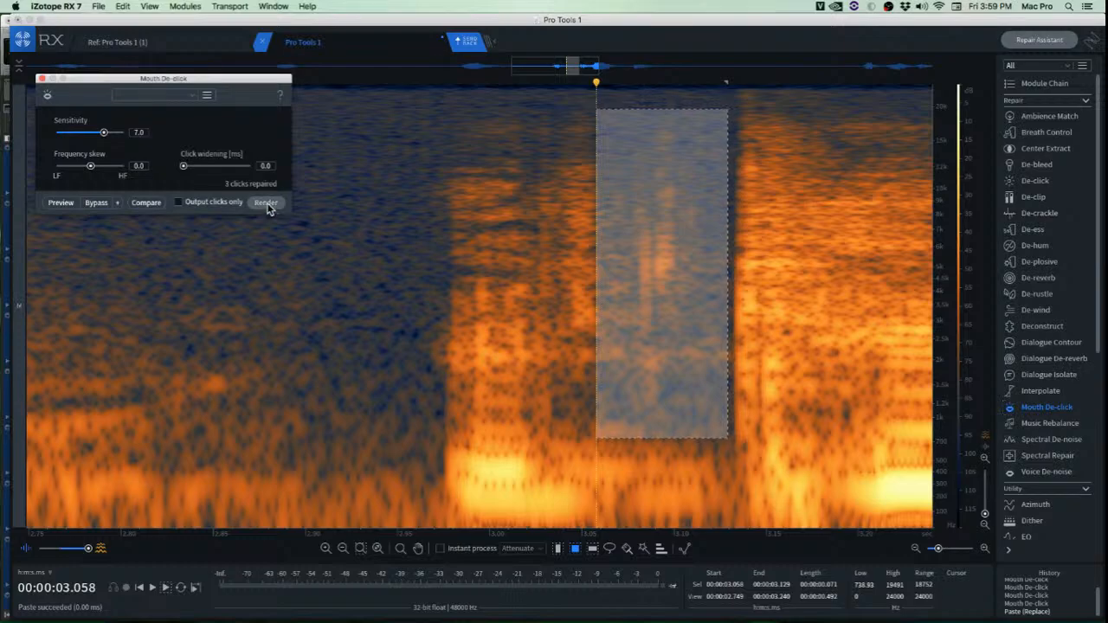
click(313, 290)
key(space)
key(space)
key(space)
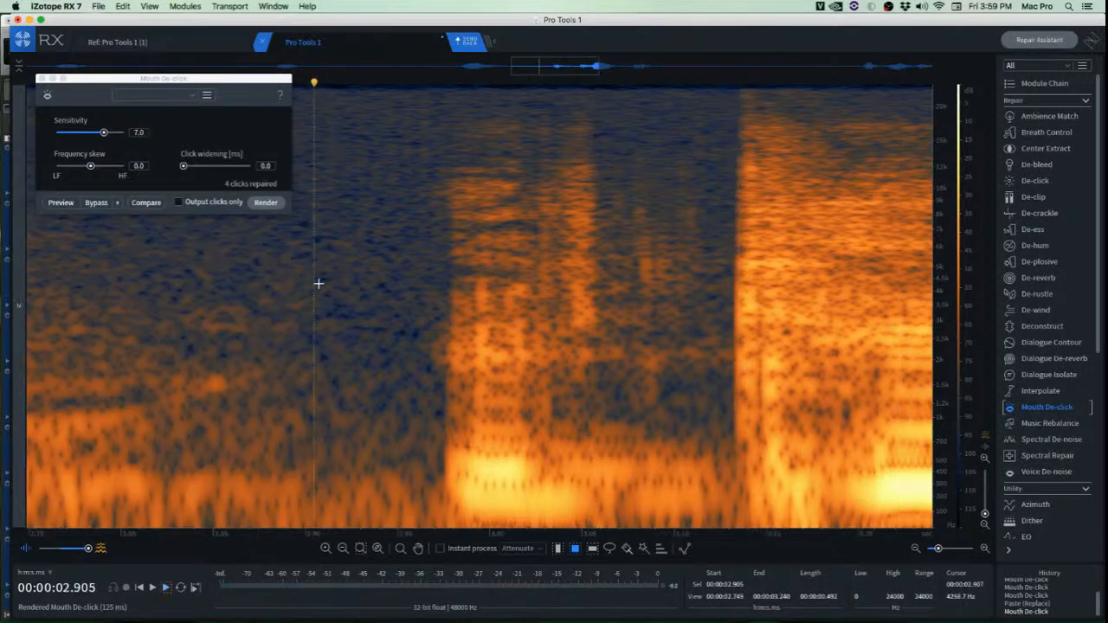
key(super+z)
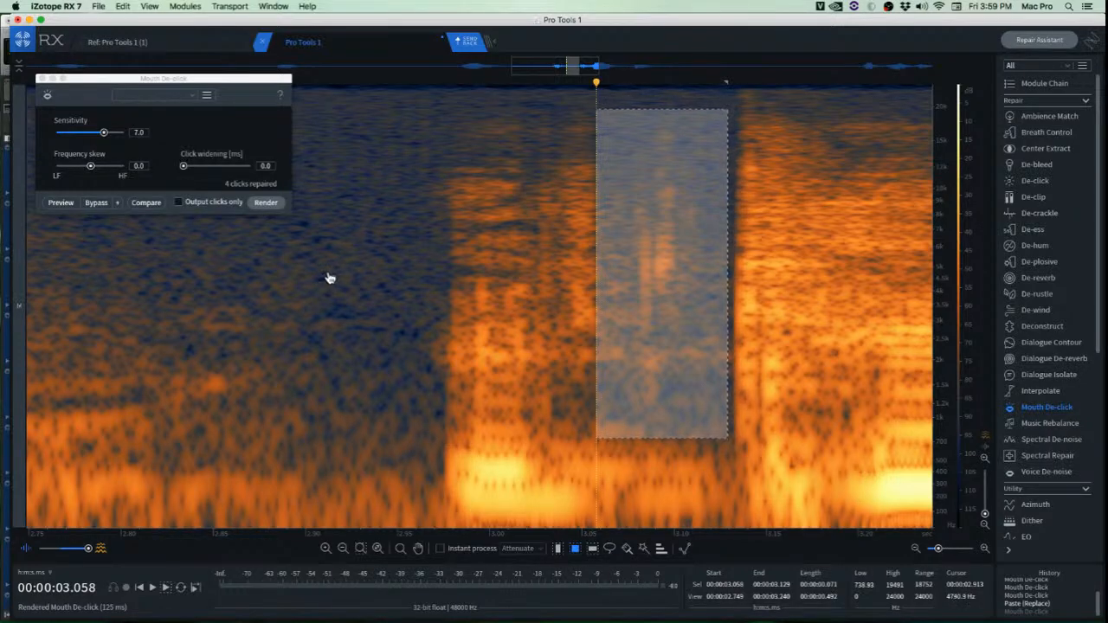
Try De-click on the same selection, first as set and then with click widening at 2.4 ms, undoing each render.
key(shift+super+2)
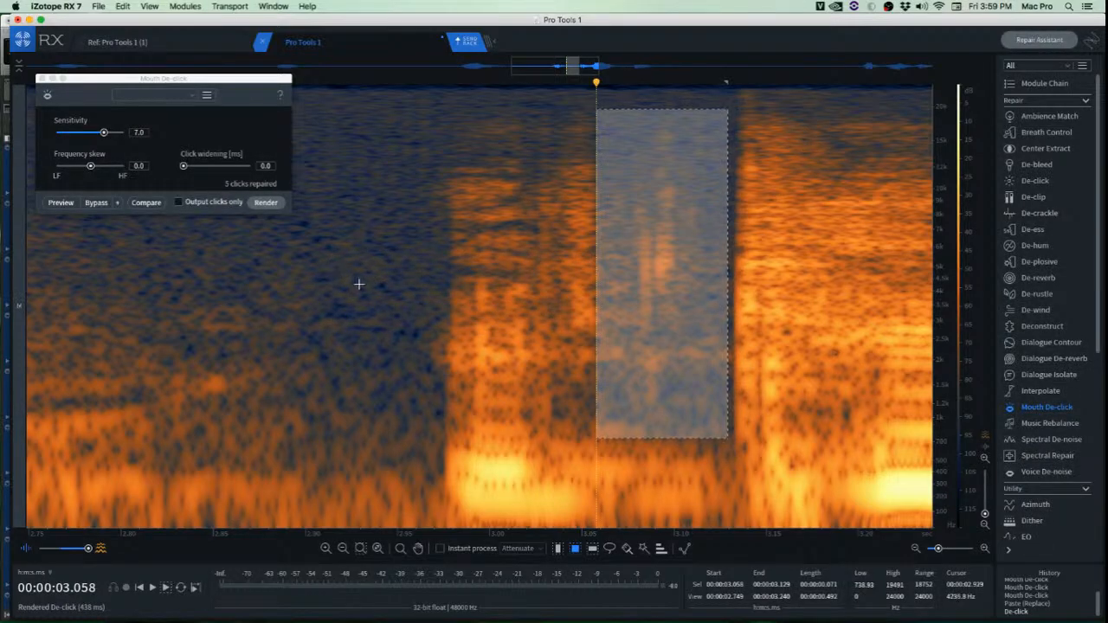
key(super+z)
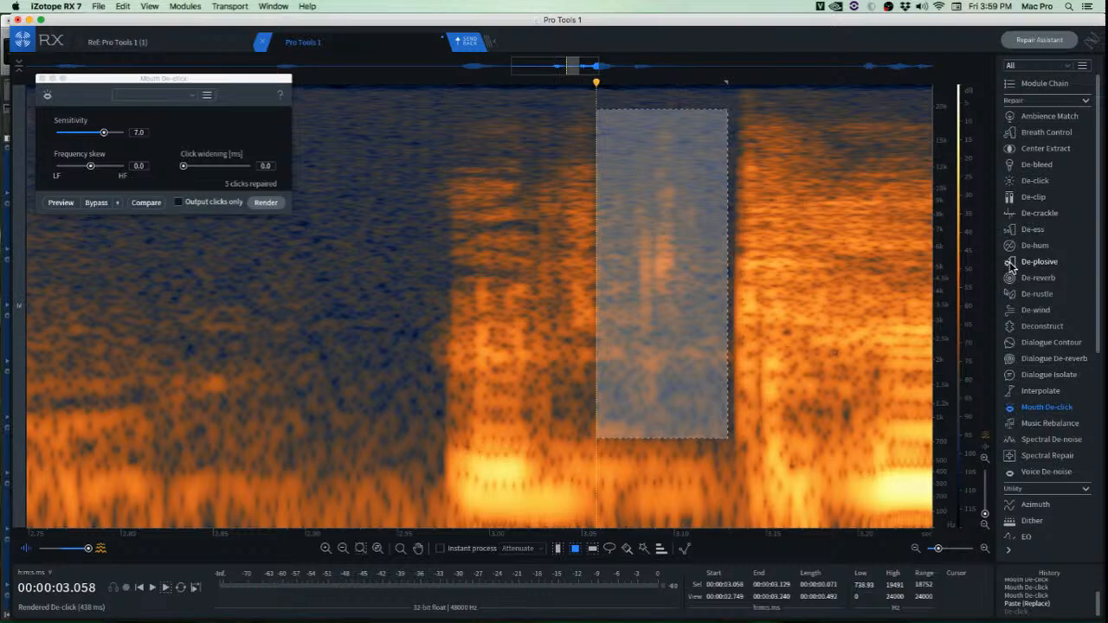
click(1036, 181)
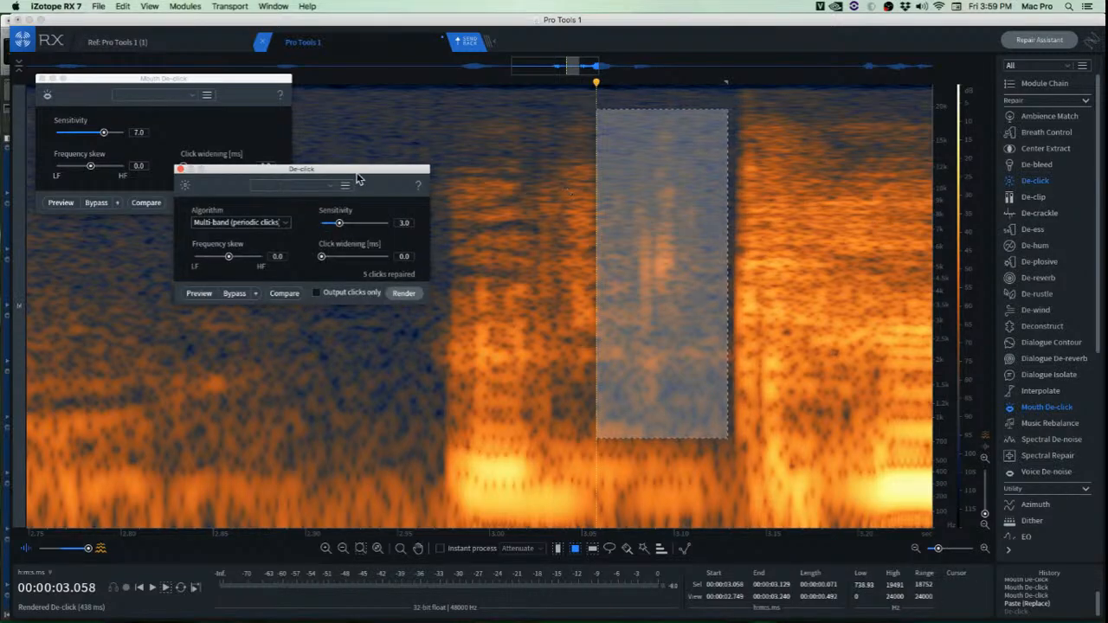
drag(357, 170, 317, 256)
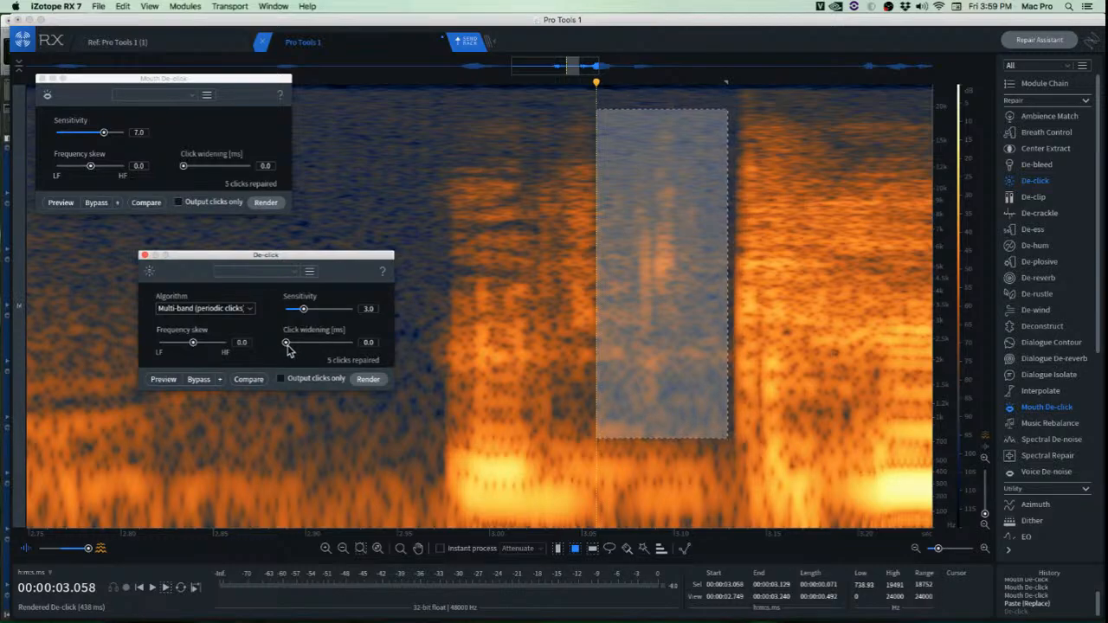
drag(289, 344, 318, 345)
click(378, 389)
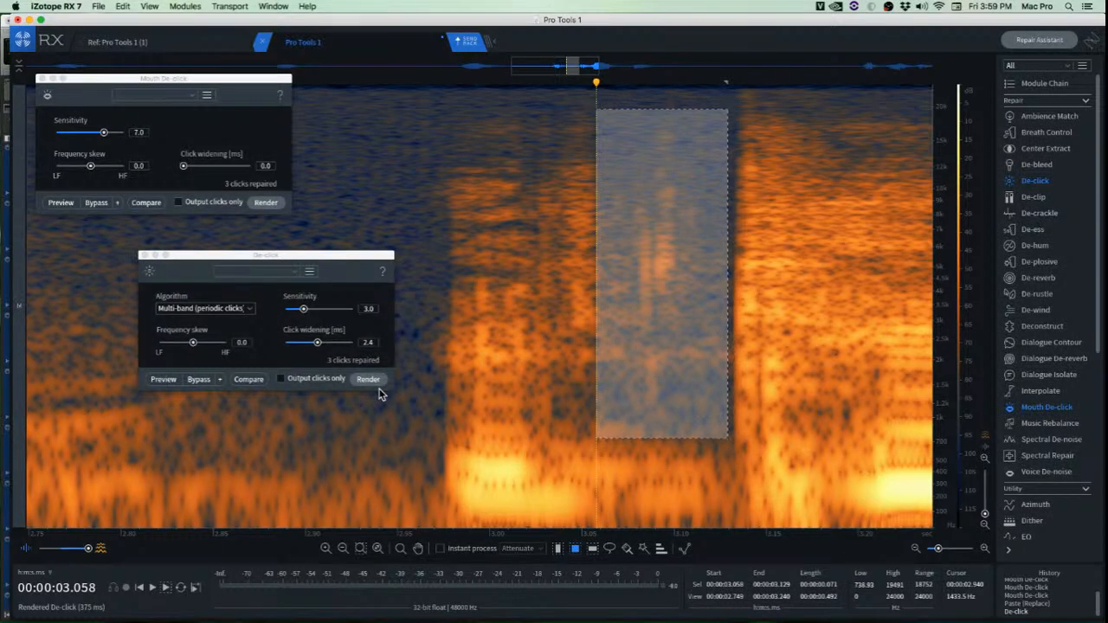
key(super+z)
Try De-click with the [Default] preset on the selection, undo the render, and close the De-click and Mouth De-click windows.
click(242, 272)
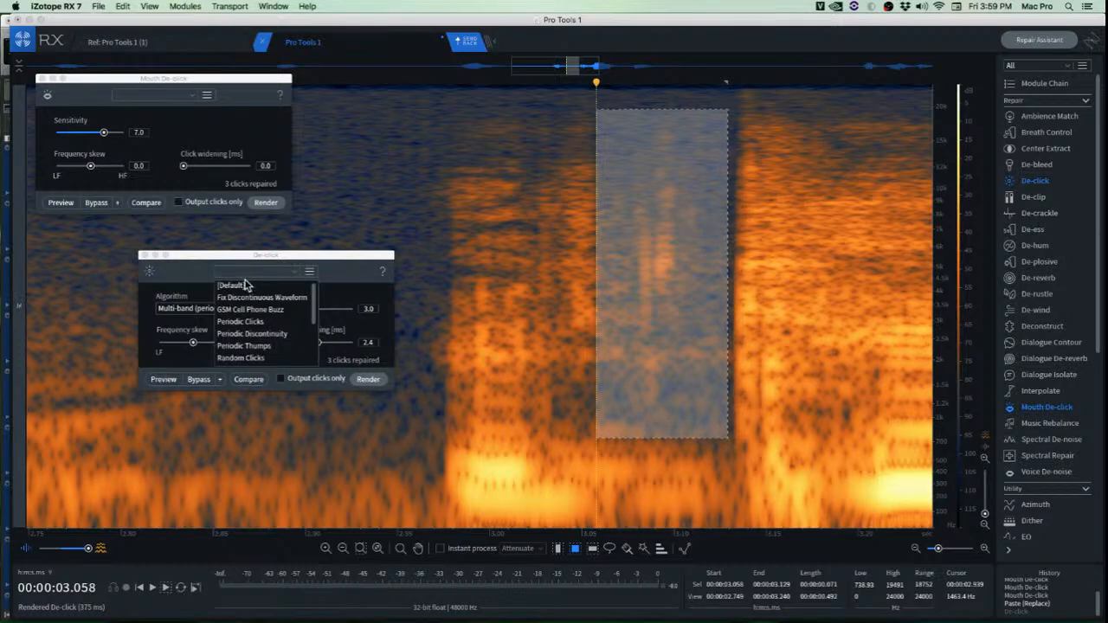
click(245, 284)
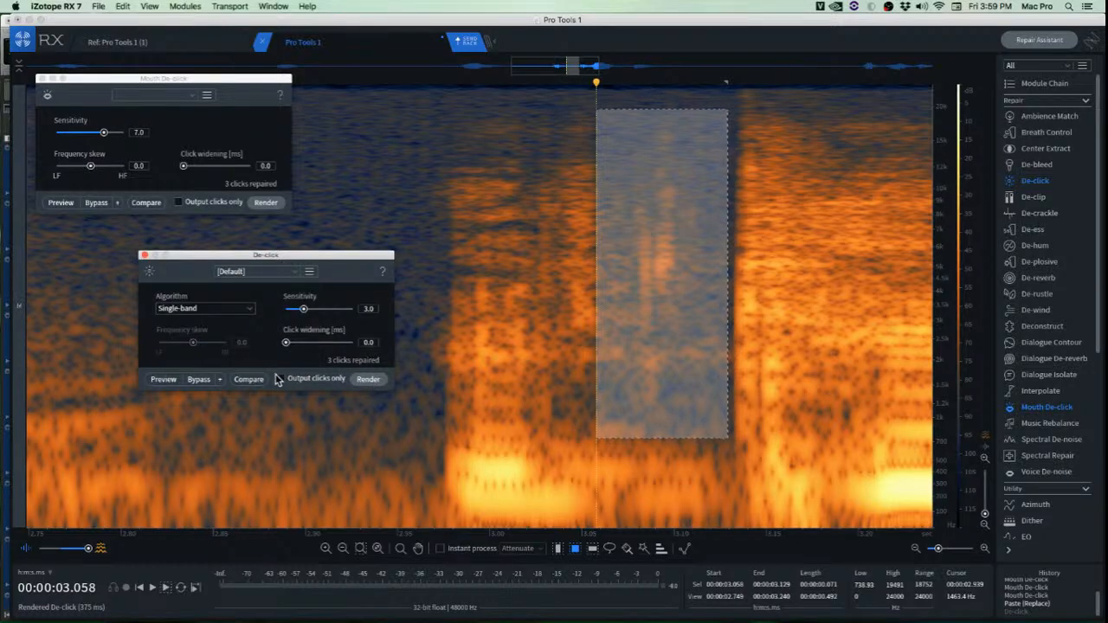
click(372, 381)
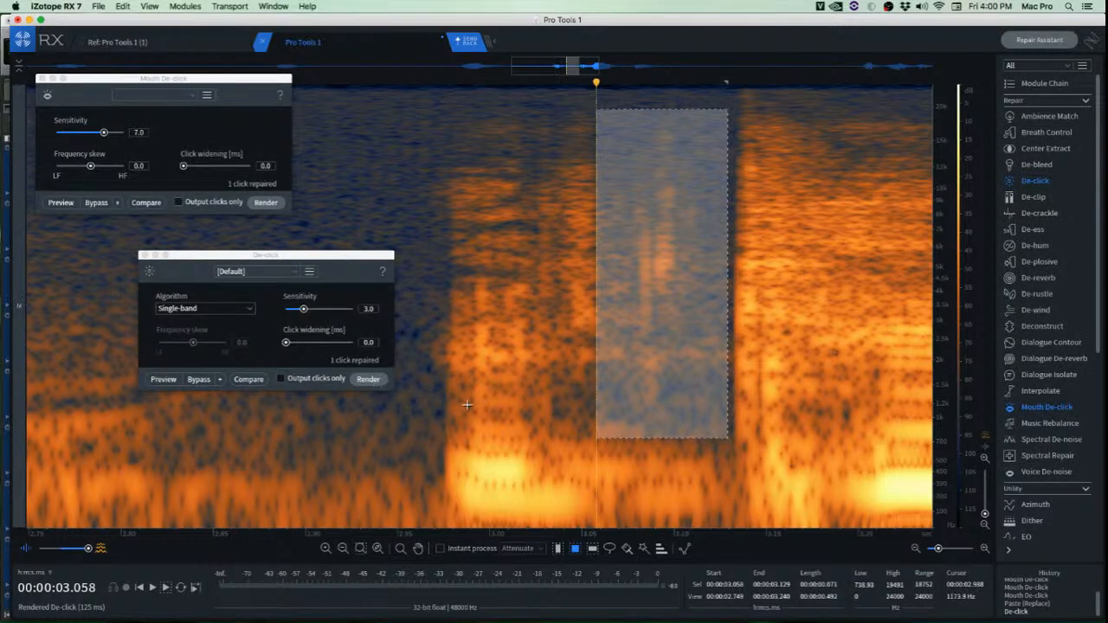
key(super+z)
click(143, 255)
click(41, 78)
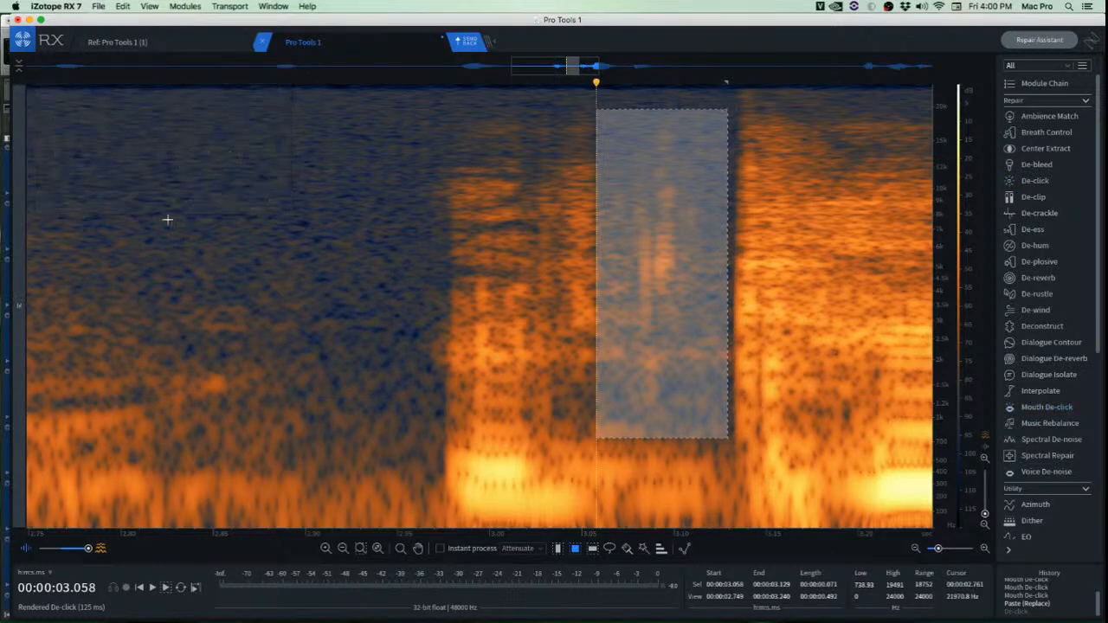
Copy a clean background patch and paste it over the clicks at about 3.071 to 3.112 s, 2362 to 20157 Hz.
click(299, 250)
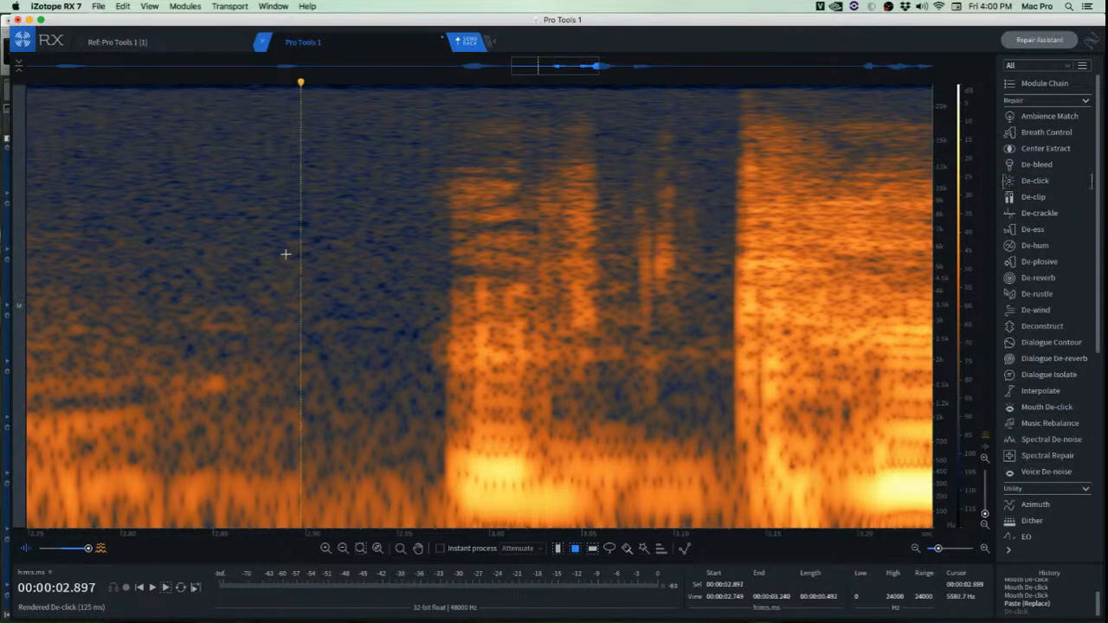
drag(616, 145, 696, 396)
drag(664, 354, 667, 324)
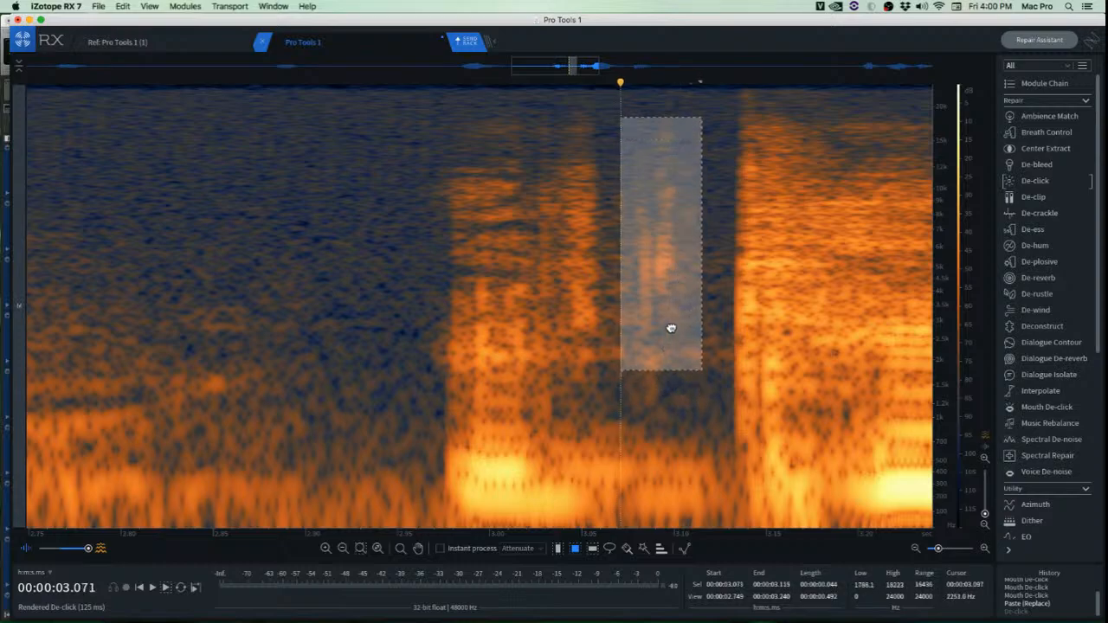
click(697, 188)
drag(620, 105, 676, 344)
key(super+c)
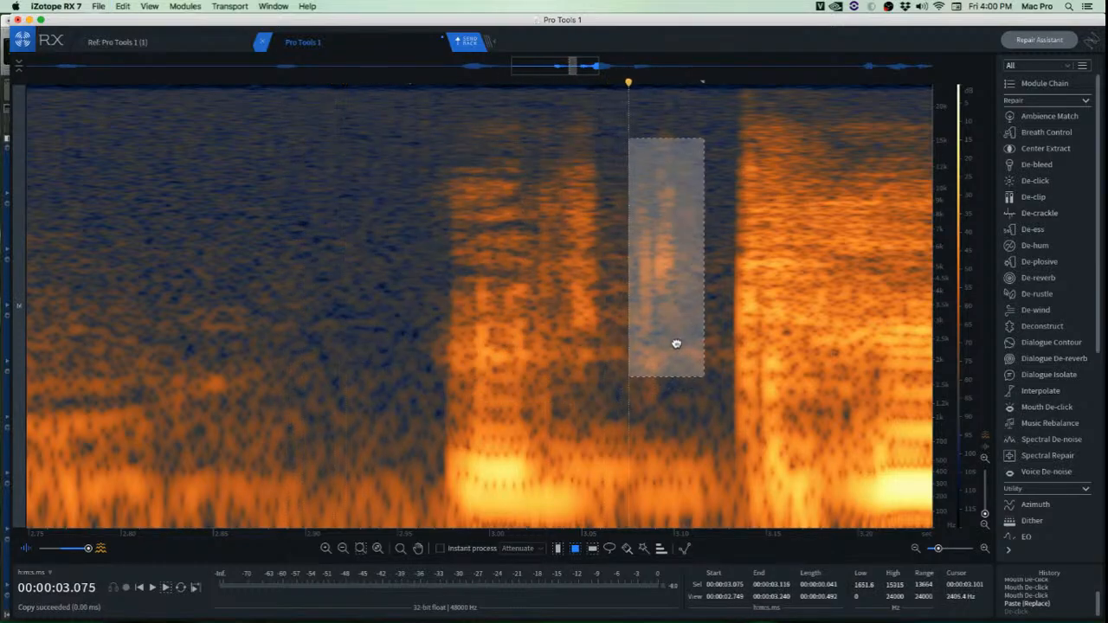
key(super+v)
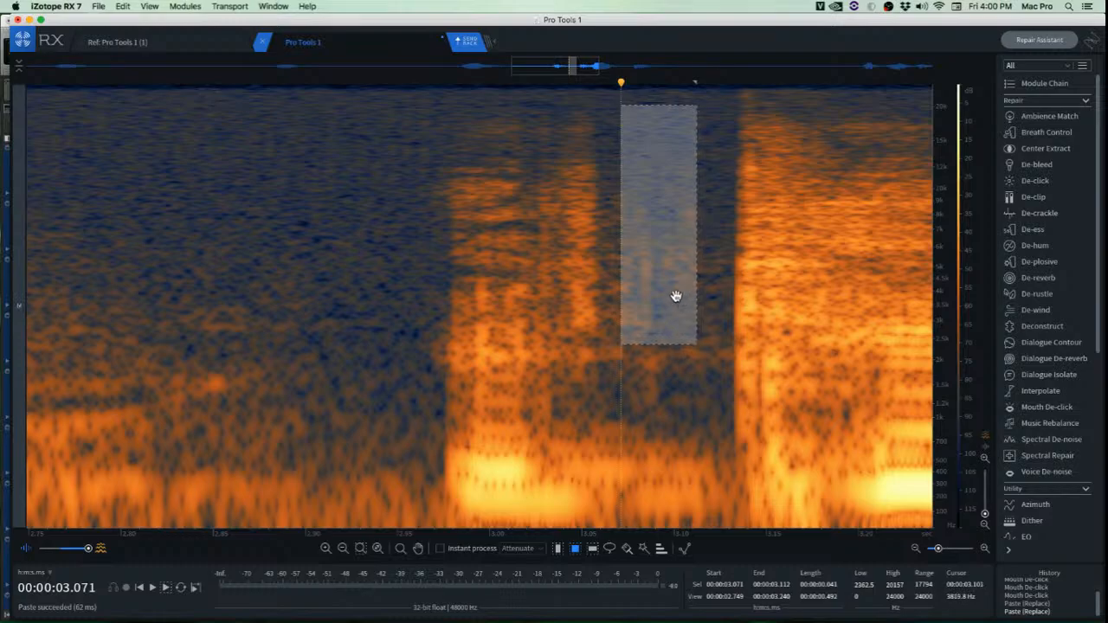
drag(676, 296, 665, 298)
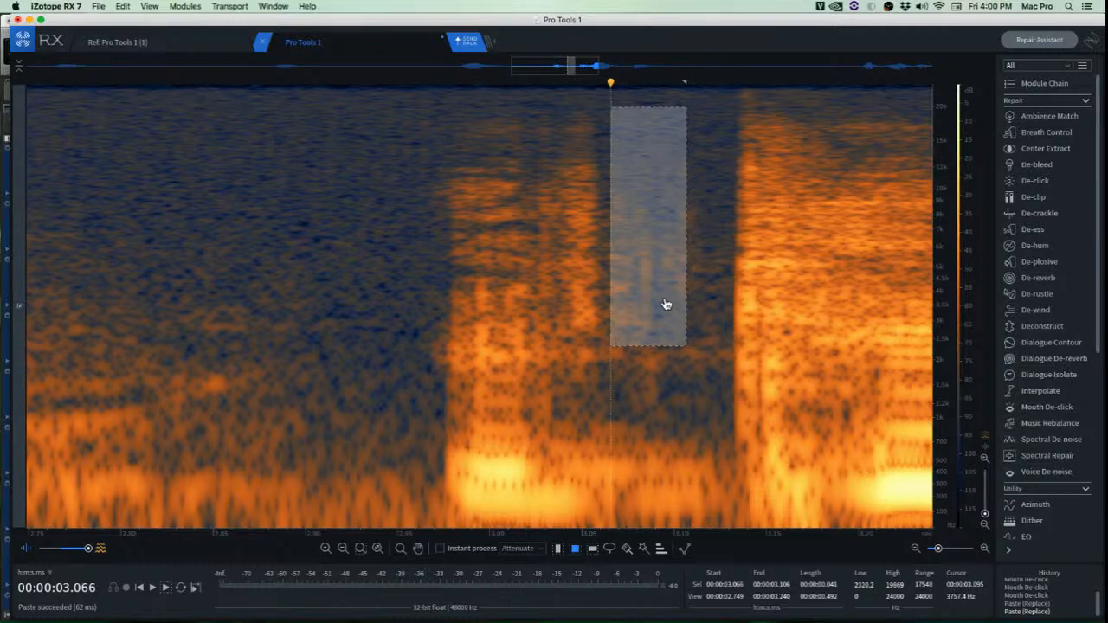
Play back the patched passage from about 2.882 s.
click(271, 243)
key(space)
key(space)
key(space)
key(space)
key(space)
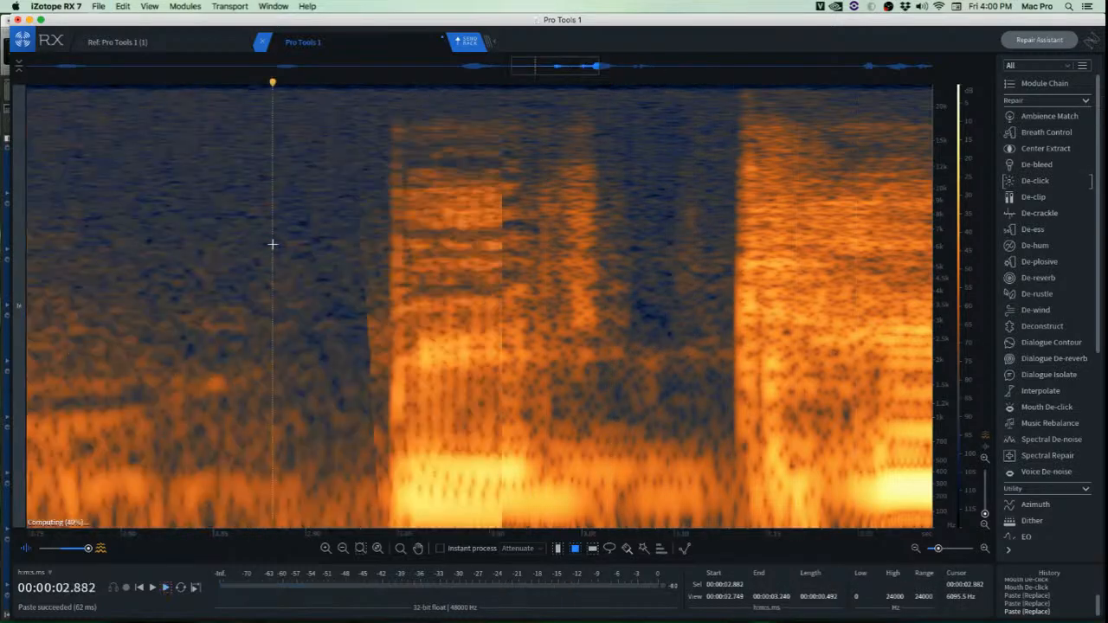
key(space)
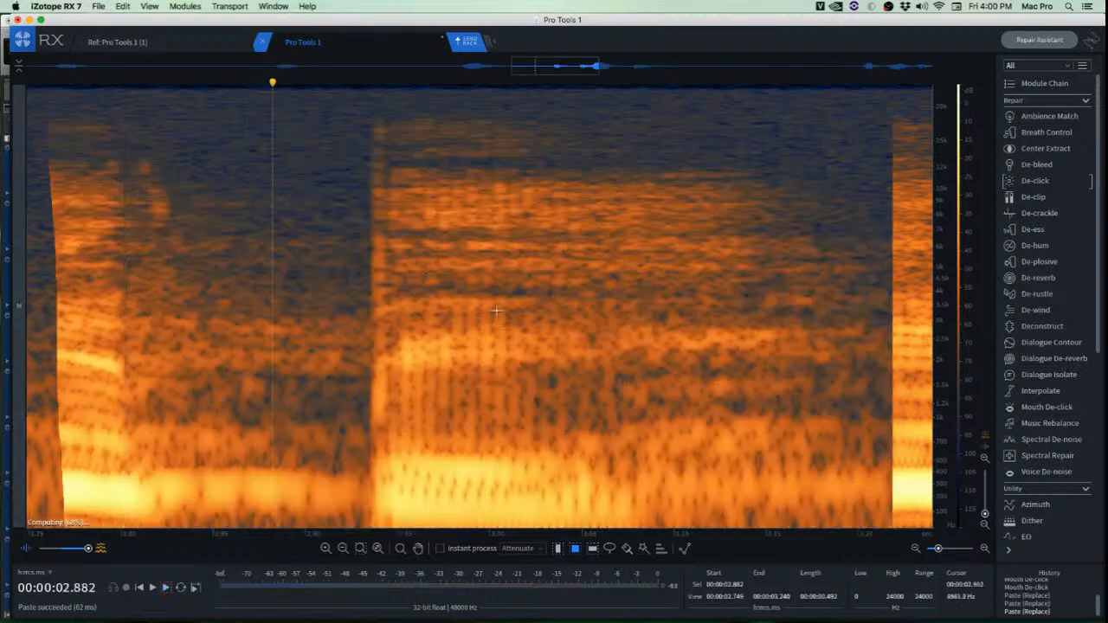
Patch the remaining low-frequency noise just below the repaired gap with clean background.
mouse_move(629, 346)
mouse_down()
mouse_move(685, 403)
mouse_move(650, 383)
mouse_move(620, 330)
mouse_up()
drag(585, 368, 661, 394)
click(266, 269)
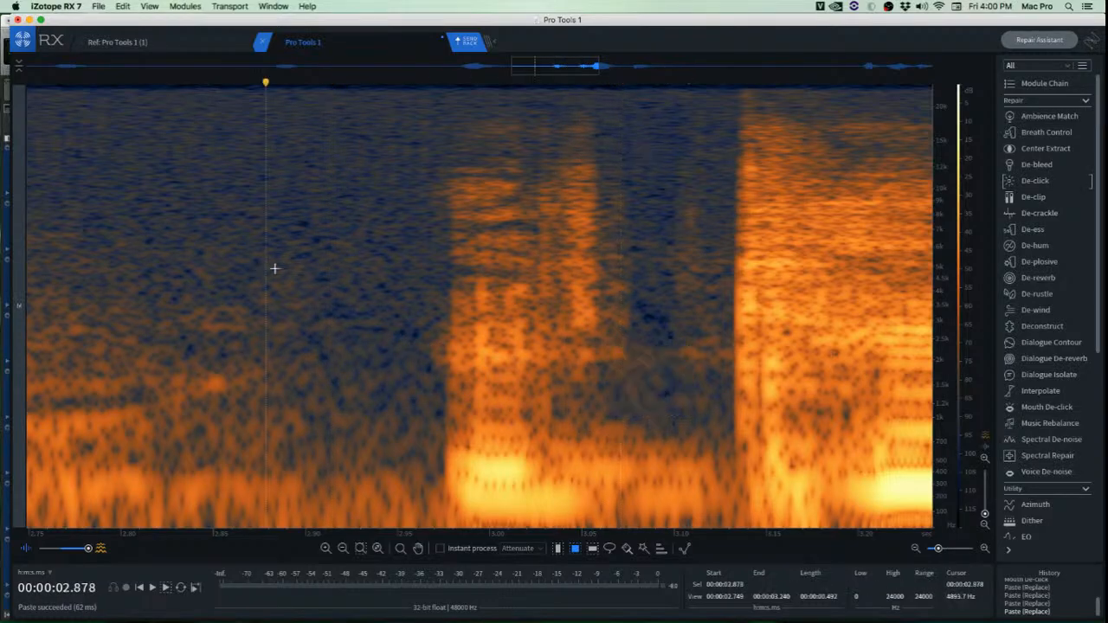
Select the leftover noise at about 3.094 to 3.127 s, 2969 to 17961 Hz, and paste clean background over it.
scroll(669, 227, up, 3)
drag(656, 118, 758, 319)
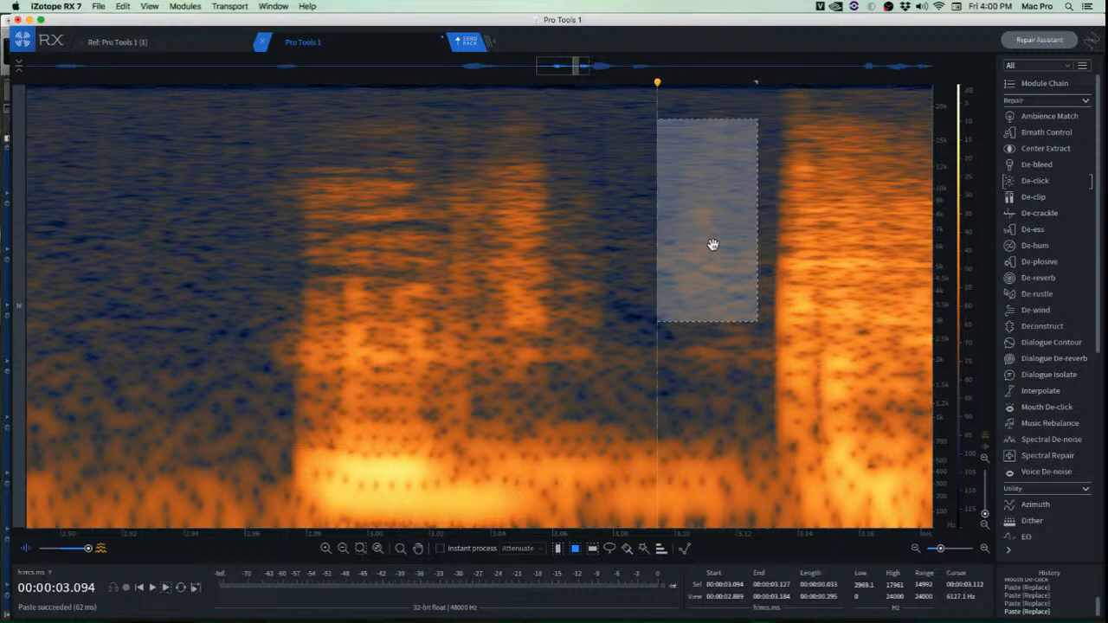
mouse_move(713, 246)
mouse_down()
mouse_move(601, 259)
mouse_move(181, 257)
mouse_move(277, 269)
mouse_move(708, 274)
mouse_move(726, 250)
mouse_up()
key(cmd+c)
key(super+v)
click(470, 220)
Listen to the repaired gap and the following word, starting from about 2.882 s.
scroll(532, 295, down, 5)
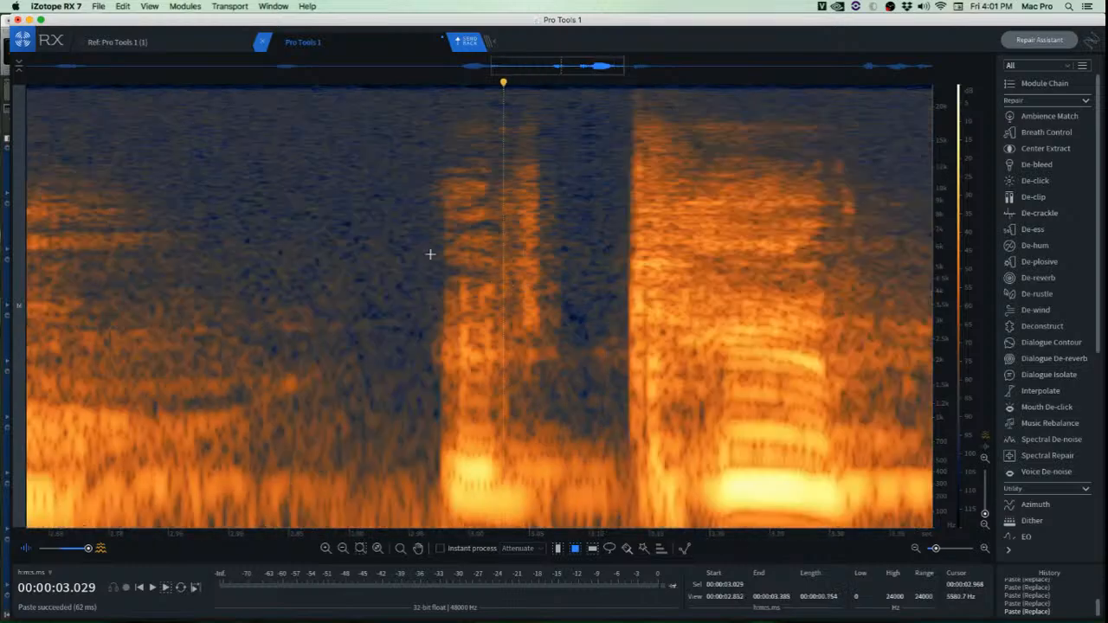
click(327, 230)
key(space)
key(space)
key(space)
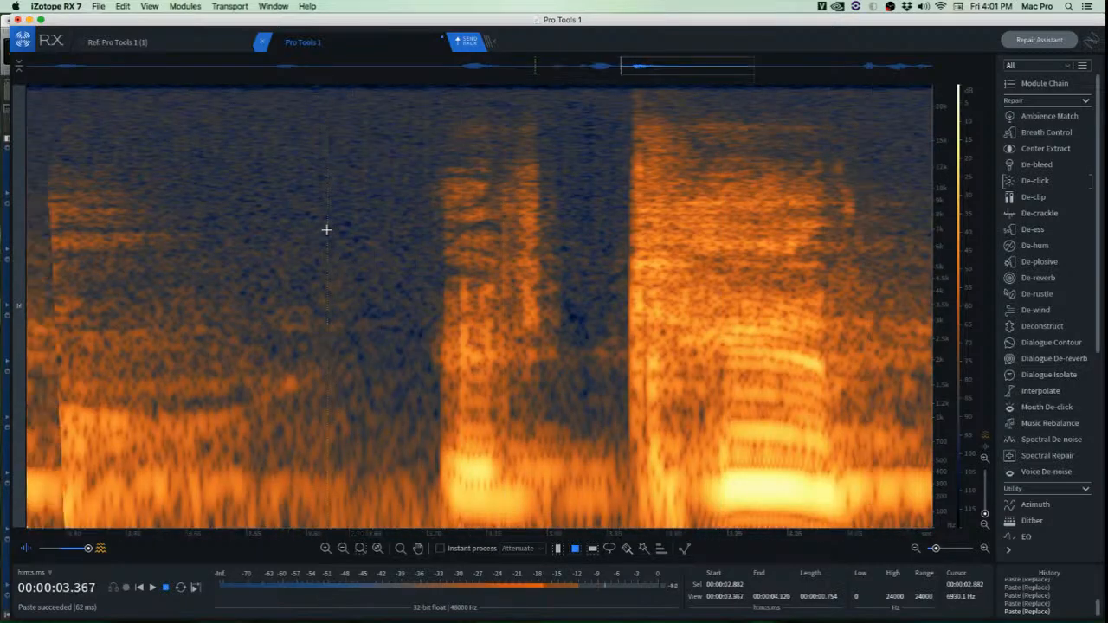
key(space)
Box-select and audition the word's tail at about 3.058 to 3.080 s and the burst at 3.026 to 3.060 s.
scroll(502, 189, up, 5)
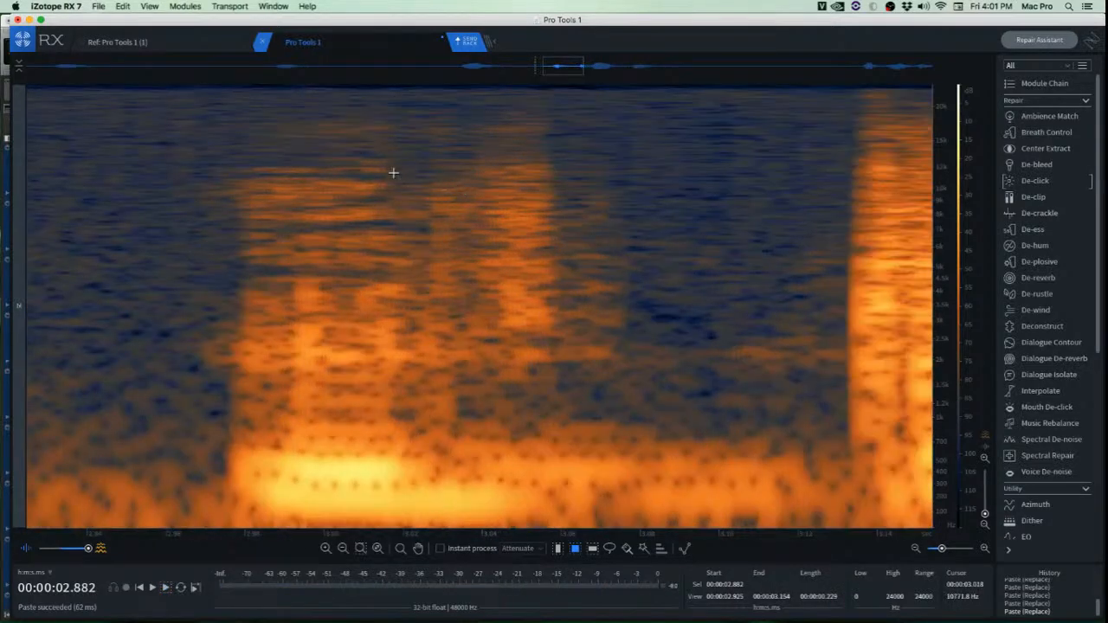
drag(553, 118, 641, 405)
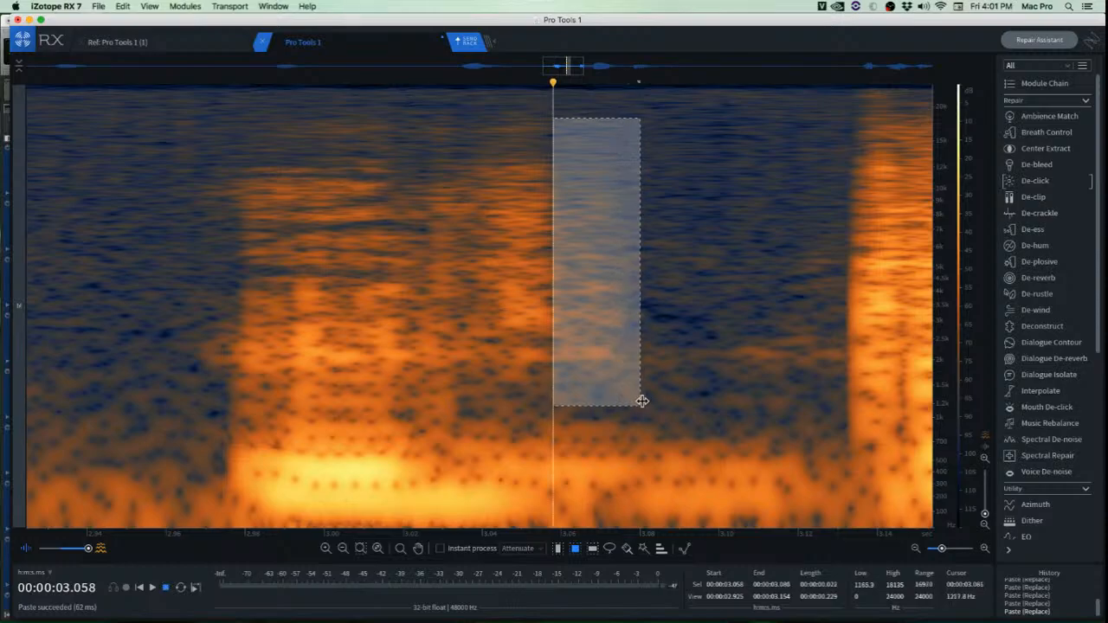
drag(424, 125, 561, 415)
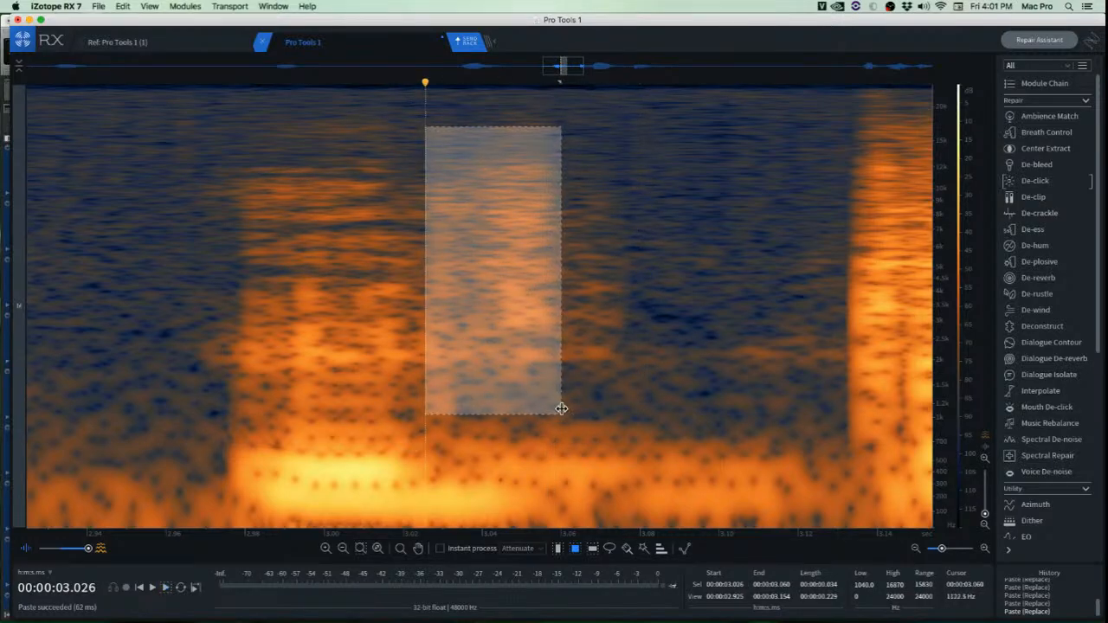
click(204, 220)
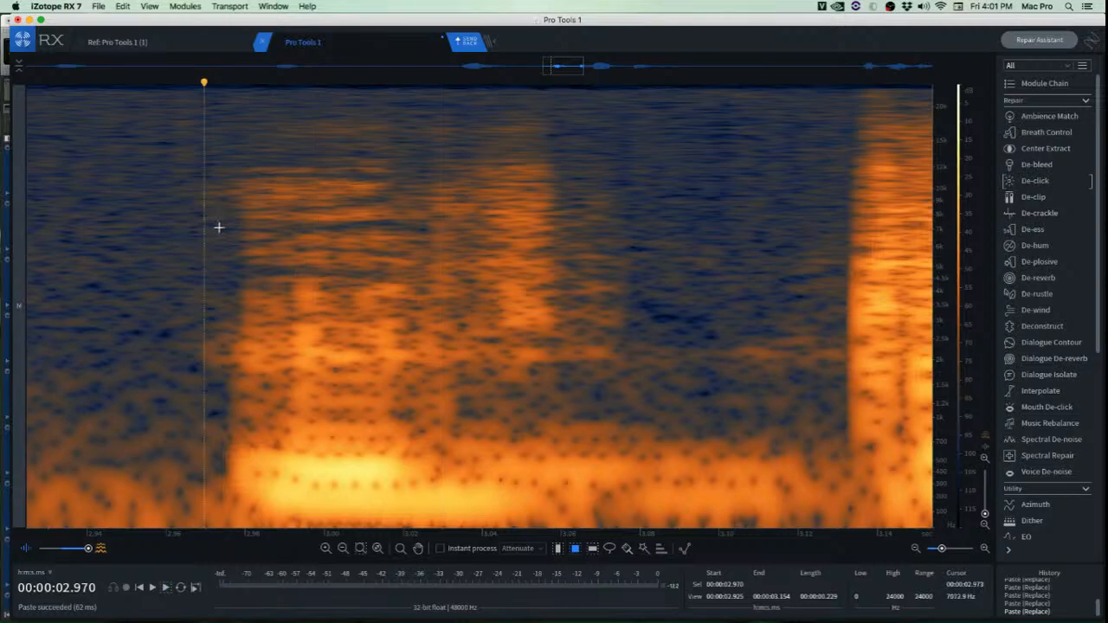
Play back the whole phrase from about 2.838 s to check the repair in context.
scroll(218, 227, down, 4)
click(63, 205)
key(space)
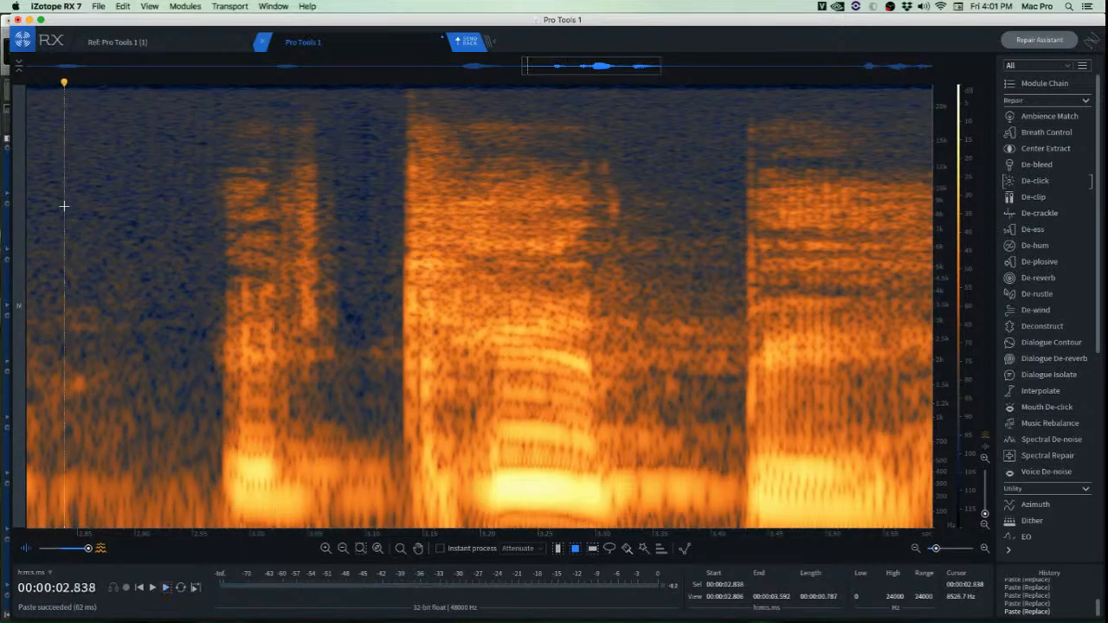
key(space)
key(space)
key(space)
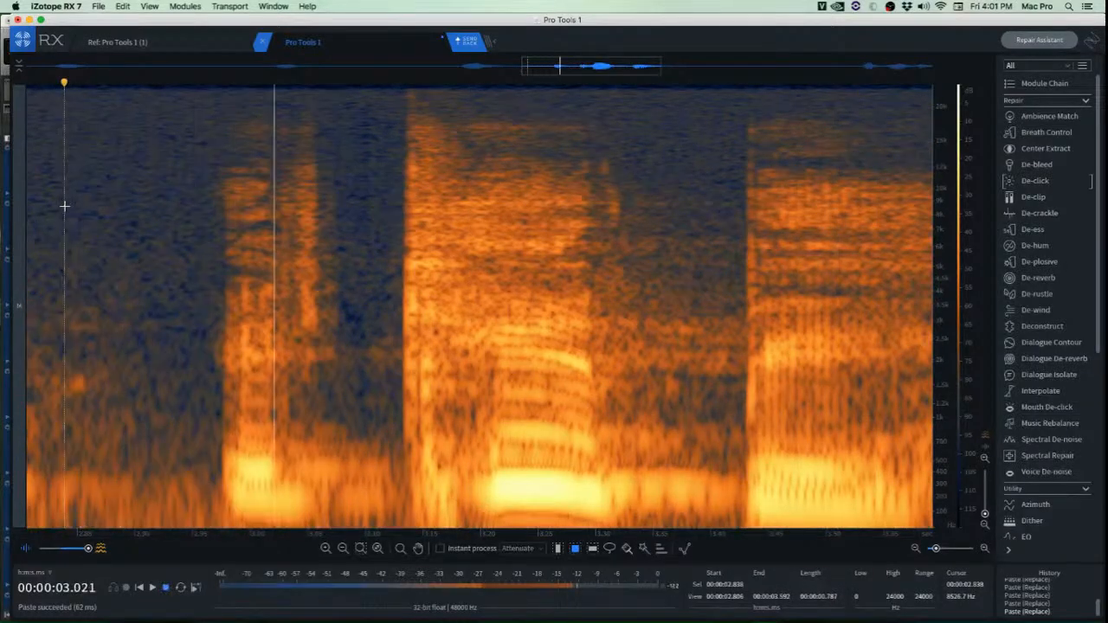
Play the repaired phrase again, restarting the playback from about 2.700 s.
key(space)
scroll(115, 224, down, 3)
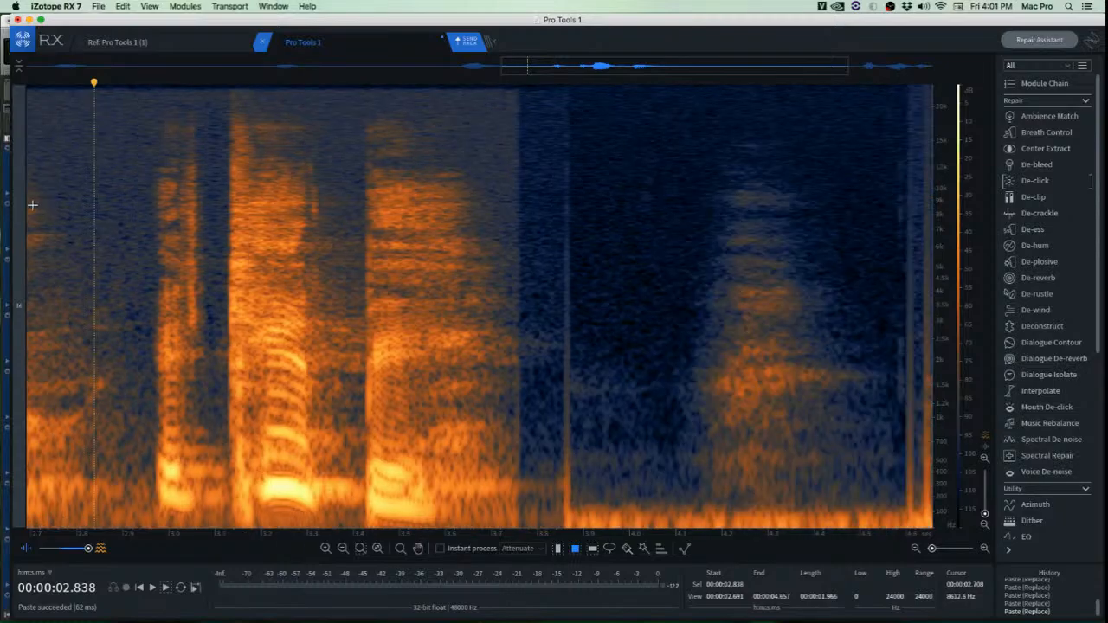
click(31, 205)
key(space)
key(space)
key(space)
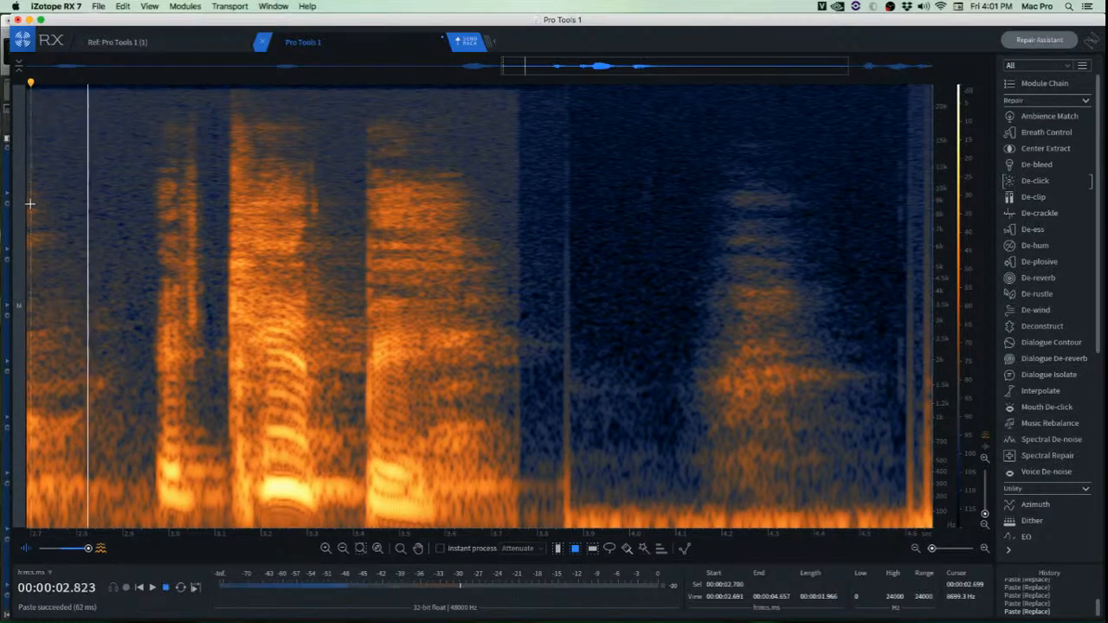
key(space)
key(space)
key(space)
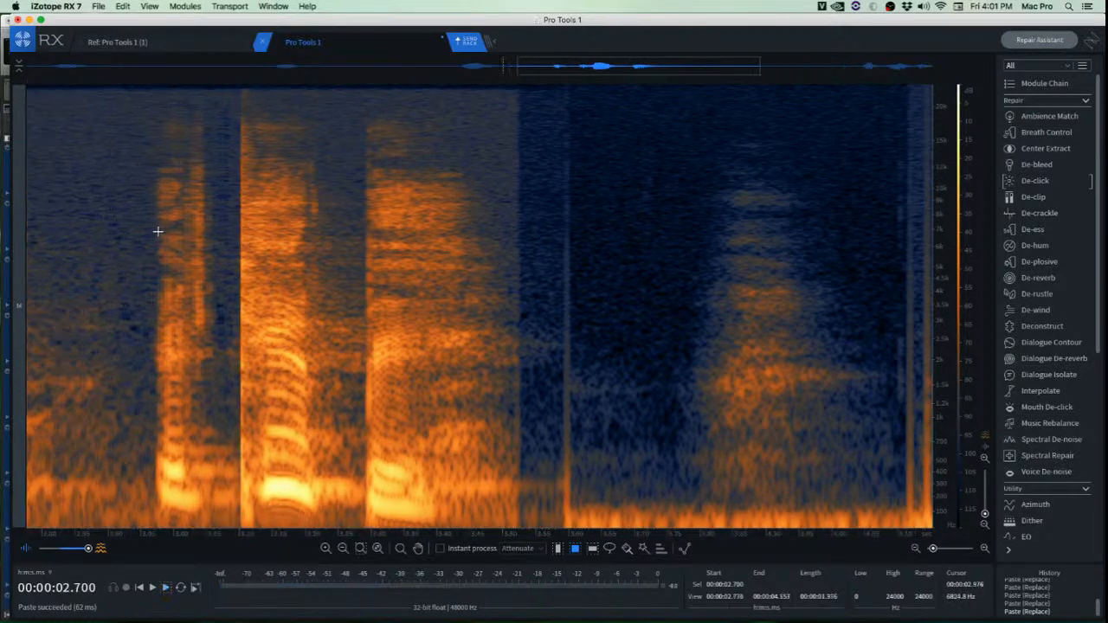
Select the noise at about 3.031 to 3.088 s, 1300 to 3038 Hz, and attenuate it with Spectral Repair.
scroll(130, 226, up, 4)
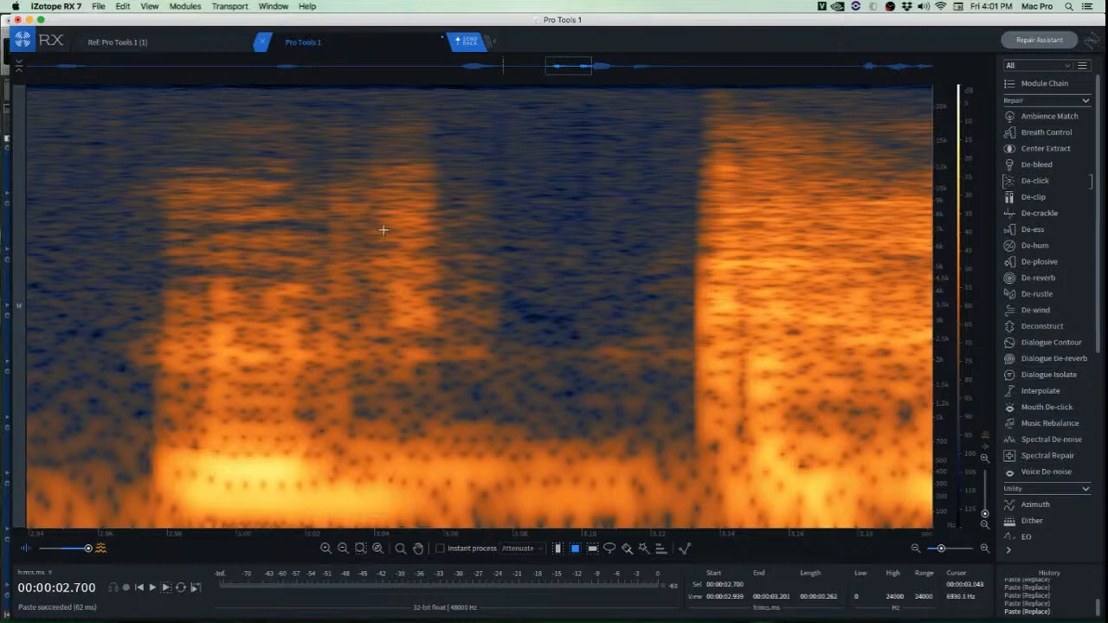
drag(344, 319, 540, 398)
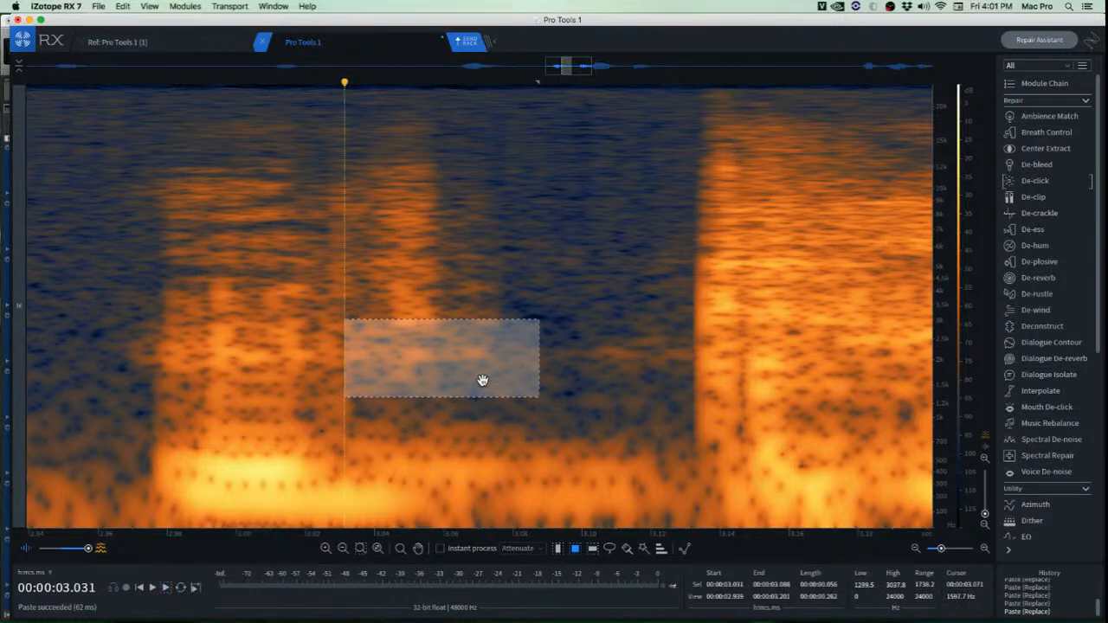
key(shift+super+5)
click(466, 281)
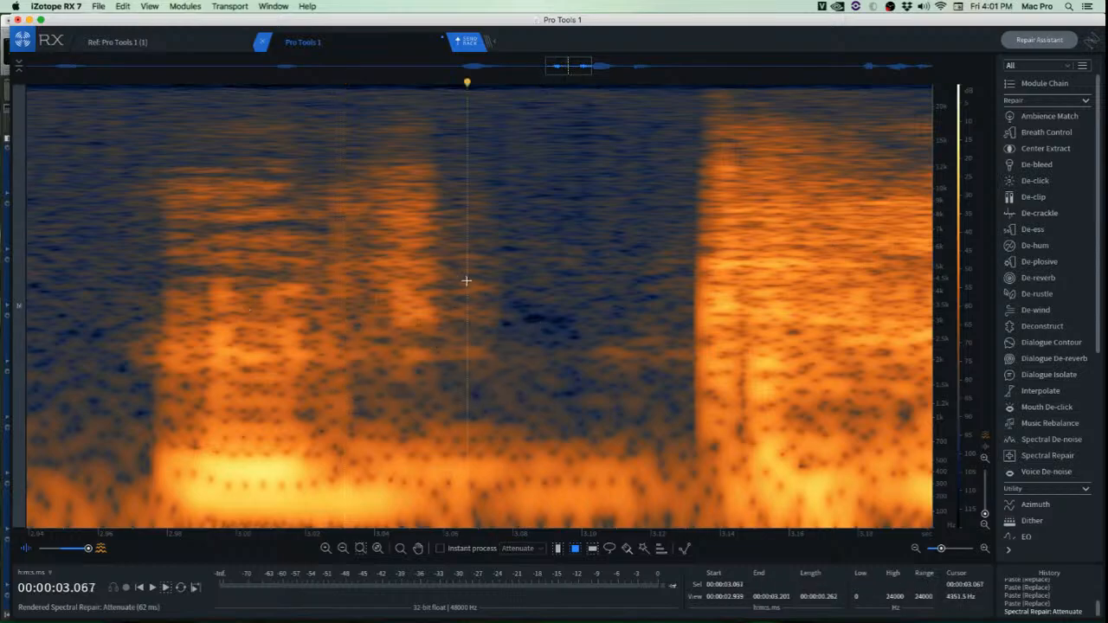
Select about 3.031 to 3.074 s, 1494 to 2629 Hz, check the Spectral Repair settings, and apply Attenuate to it twice.
scroll(272, 332, up, 2)
drag(287, 335, 524, 384)
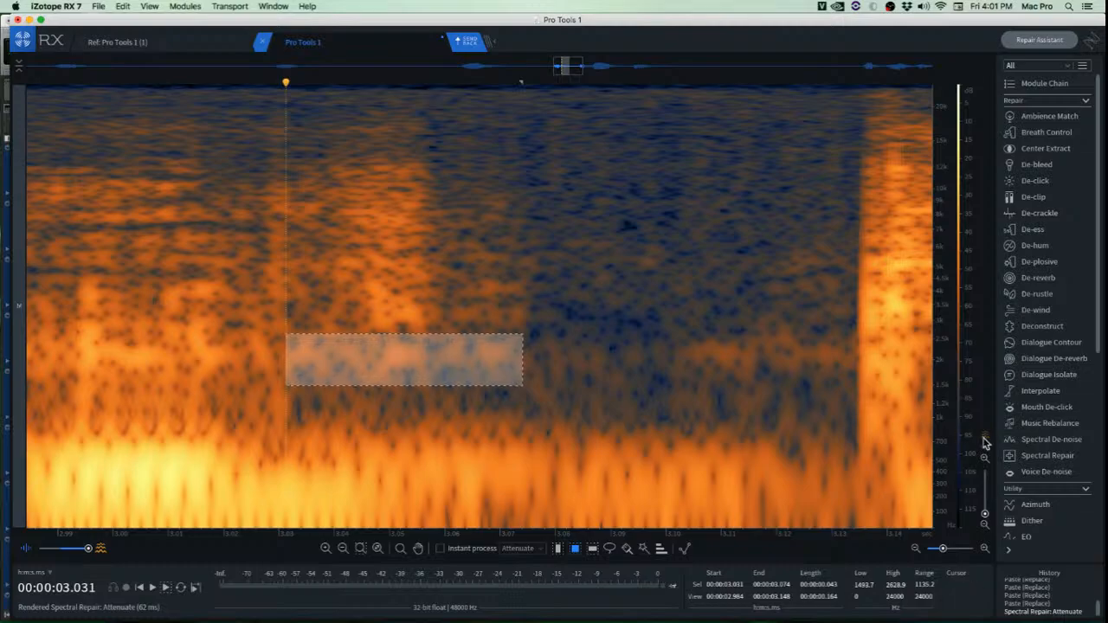
click(1049, 456)
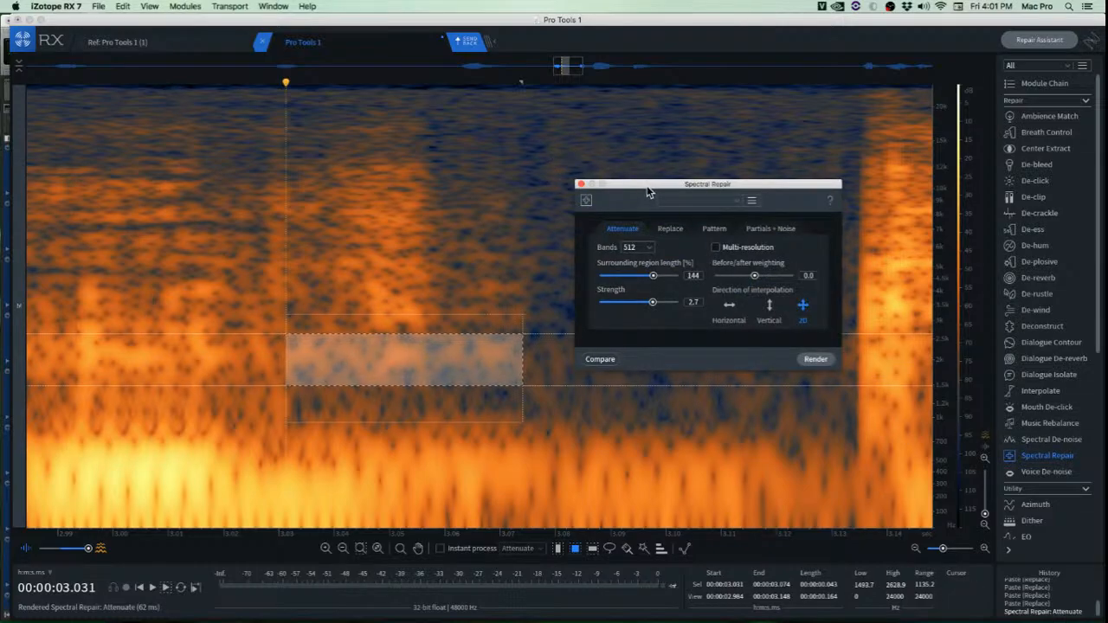
drag(646, 185, 628, 134)
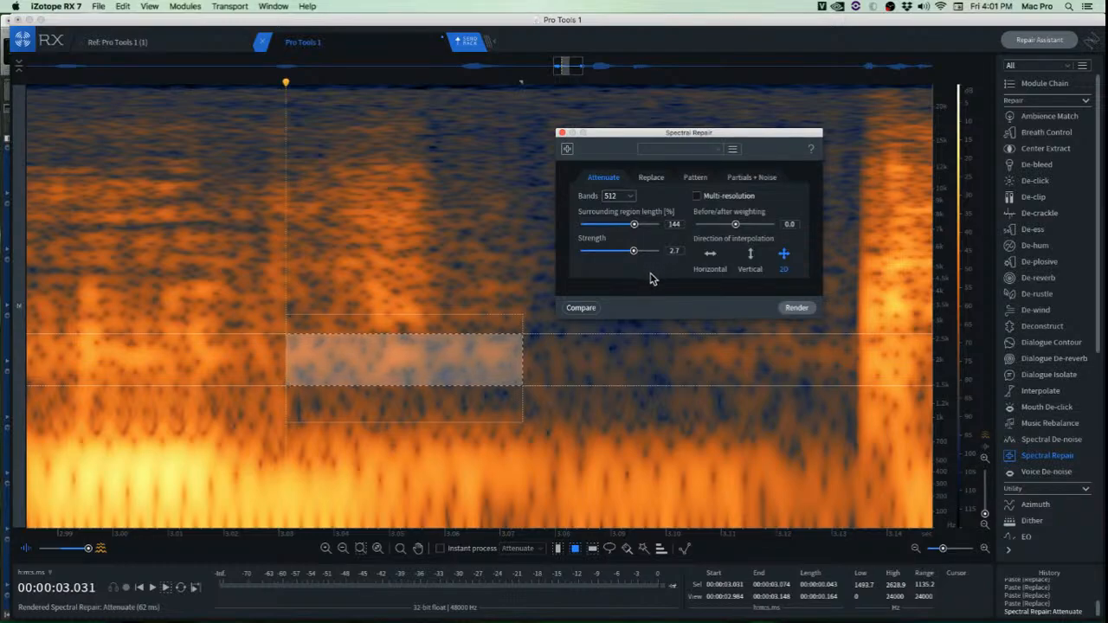
click(561, 133)
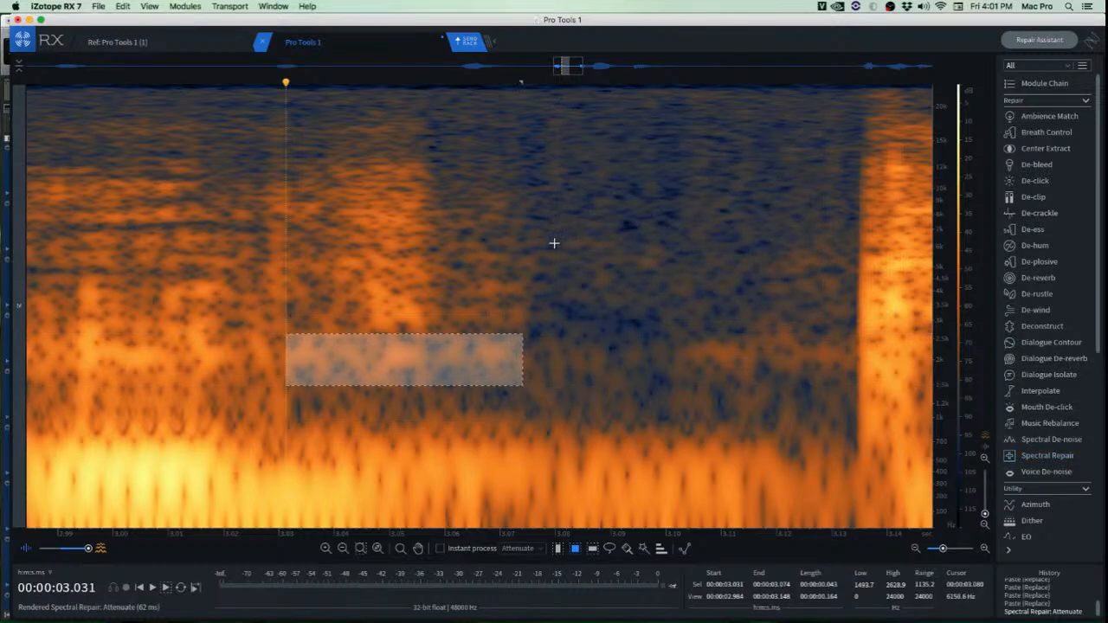
key(super+r)
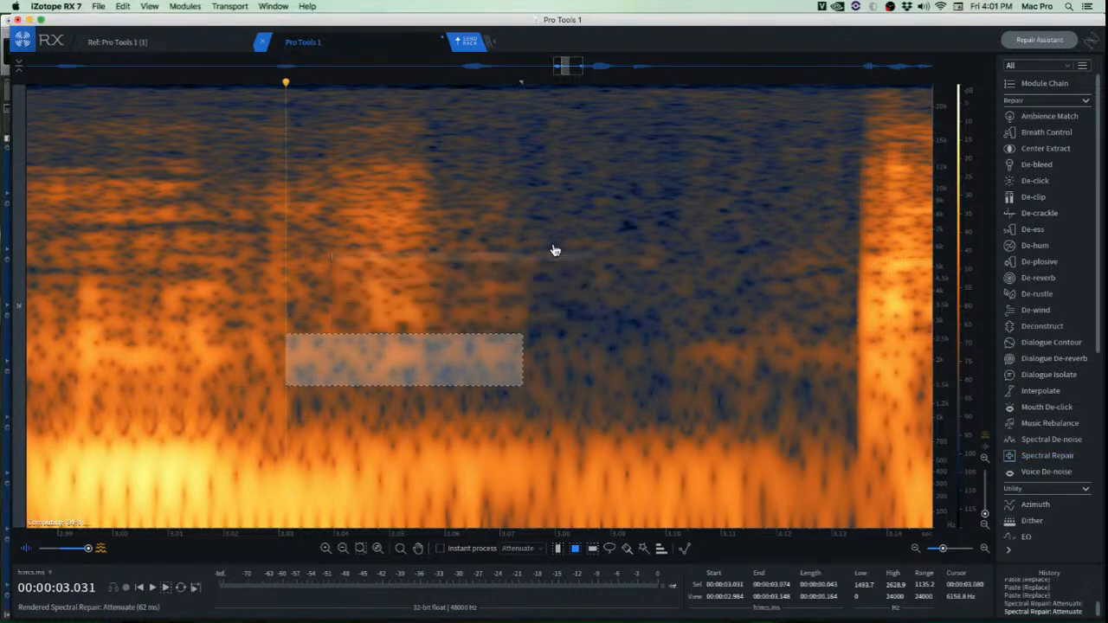
key(super+r)
Listen to the attenuated word and its tail from about 2.954 s.
scroll(534, 262, down, 2)
scroll(535, 262, down, 1)
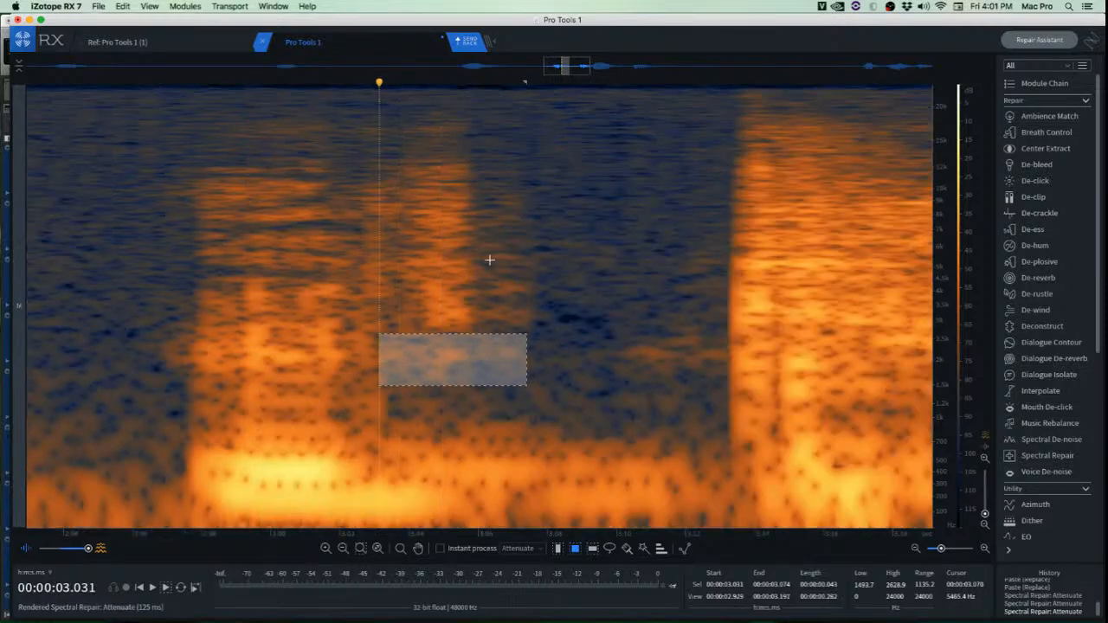
click(111, 237)
key(space)
key(space)
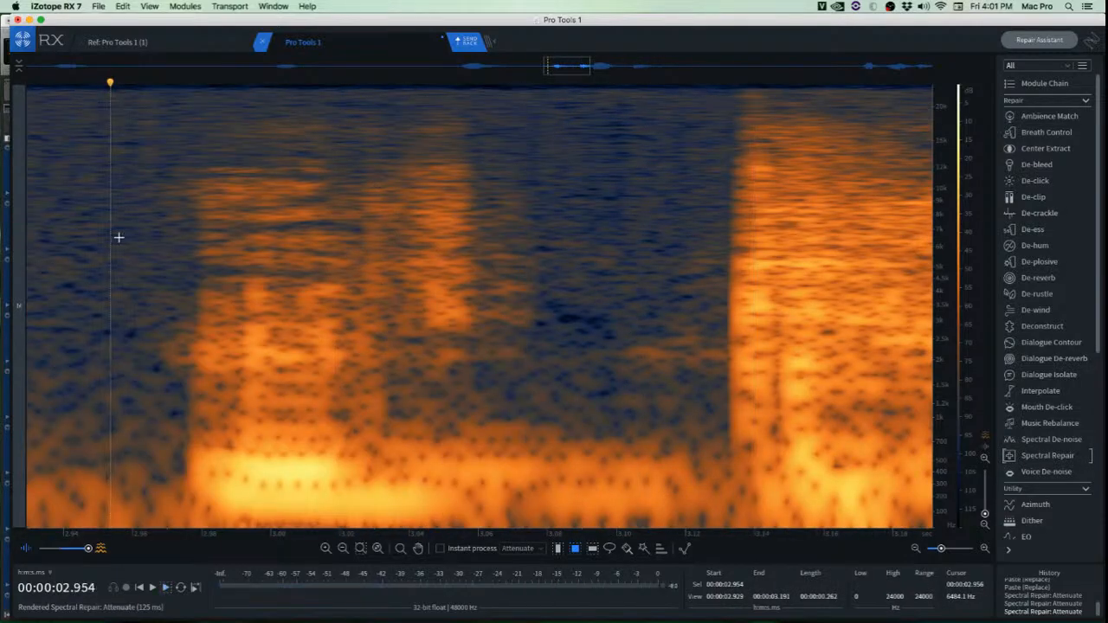
Undo all the Spectral Repair attenuations made on the word's tail.
key(super+z)
key(super+z)
key(super+z)
key(super+z)
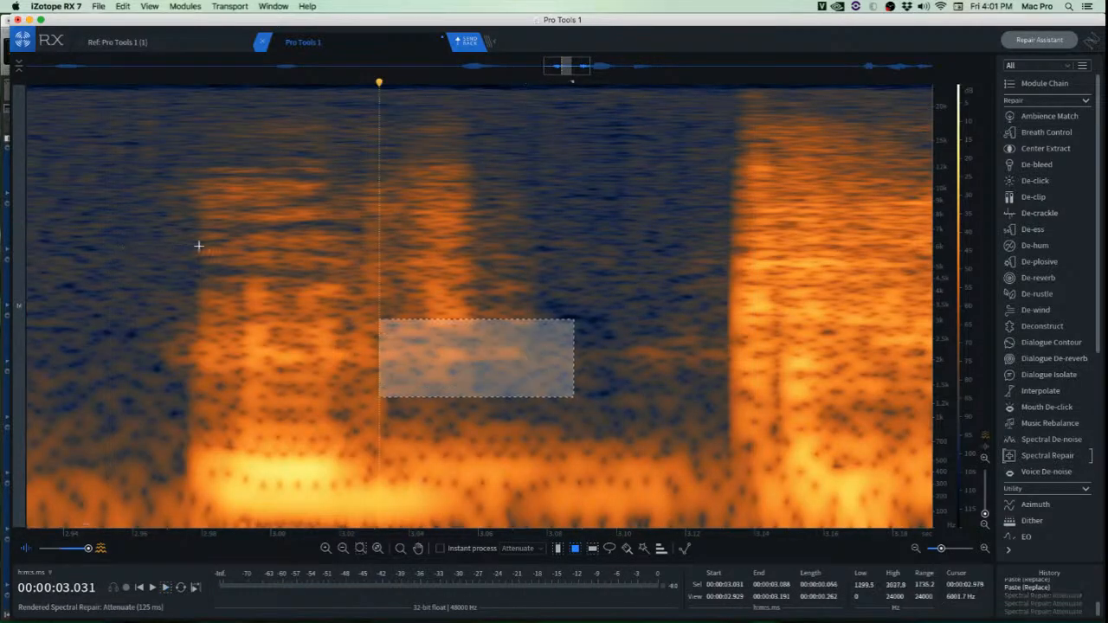
Box-select and audition the burst at about 3.034 to 3.060 s and the tail at about 3.056 to 3.082 s.
click(515, 290)
scroll(464, 293, up, 2)
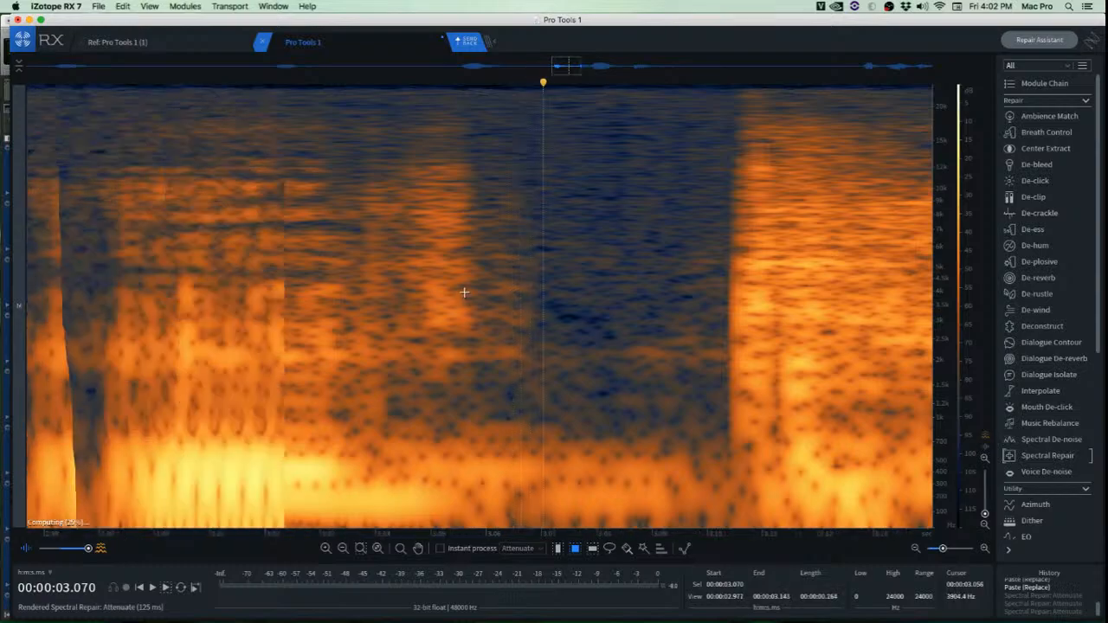
drag(312, 124, 497, 407)
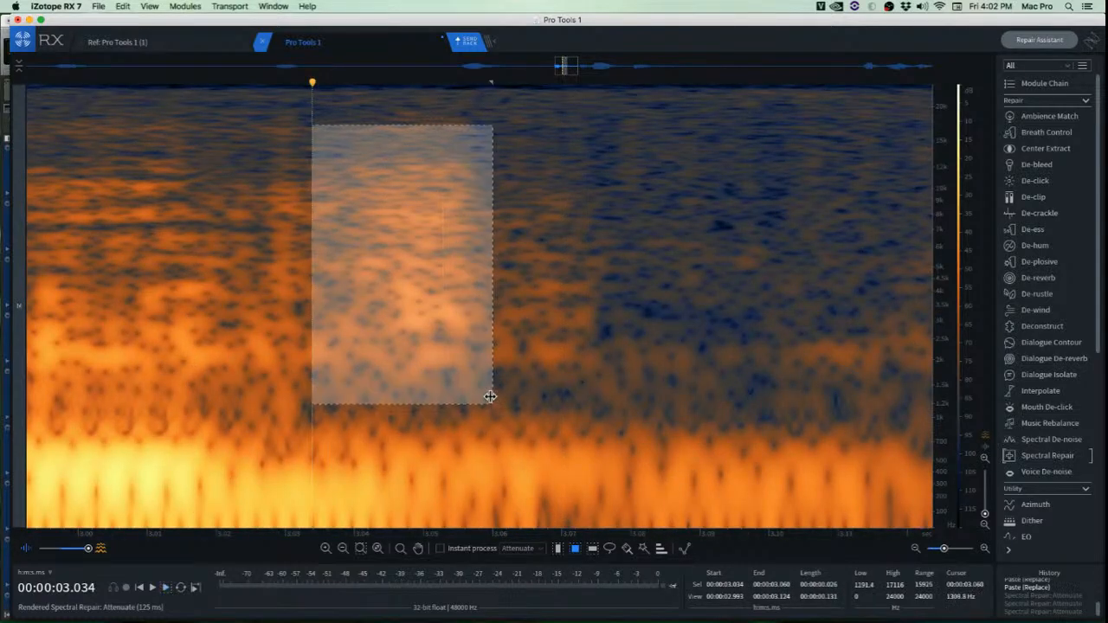
drag(436, 326, 591, 322)
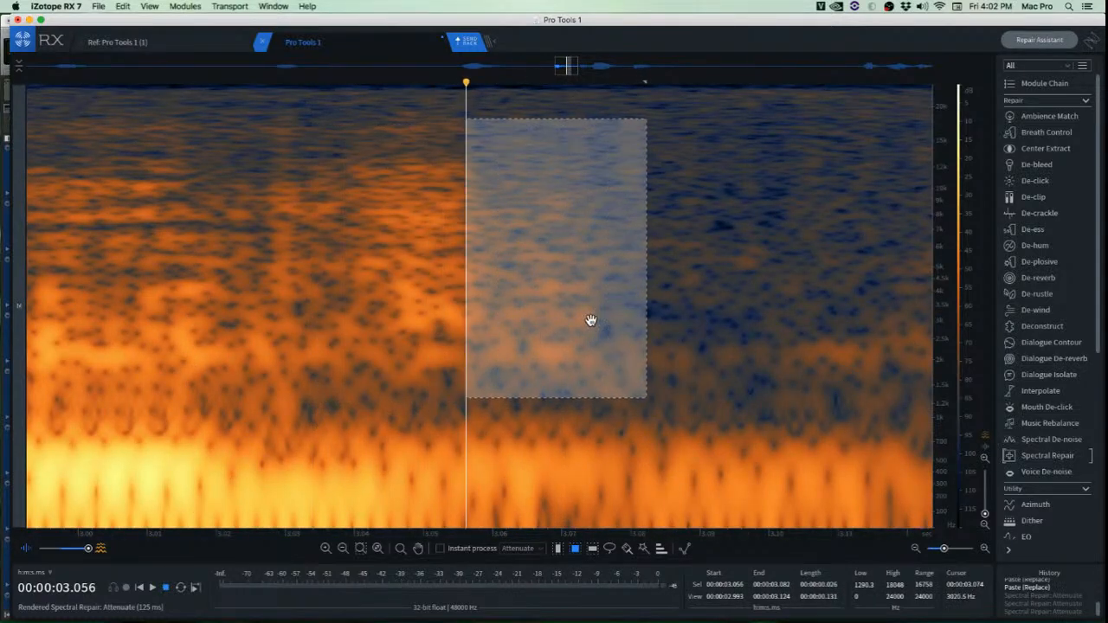
double_click(386, 360)
scroll(399, 339, down, 1)
click(477, 264)
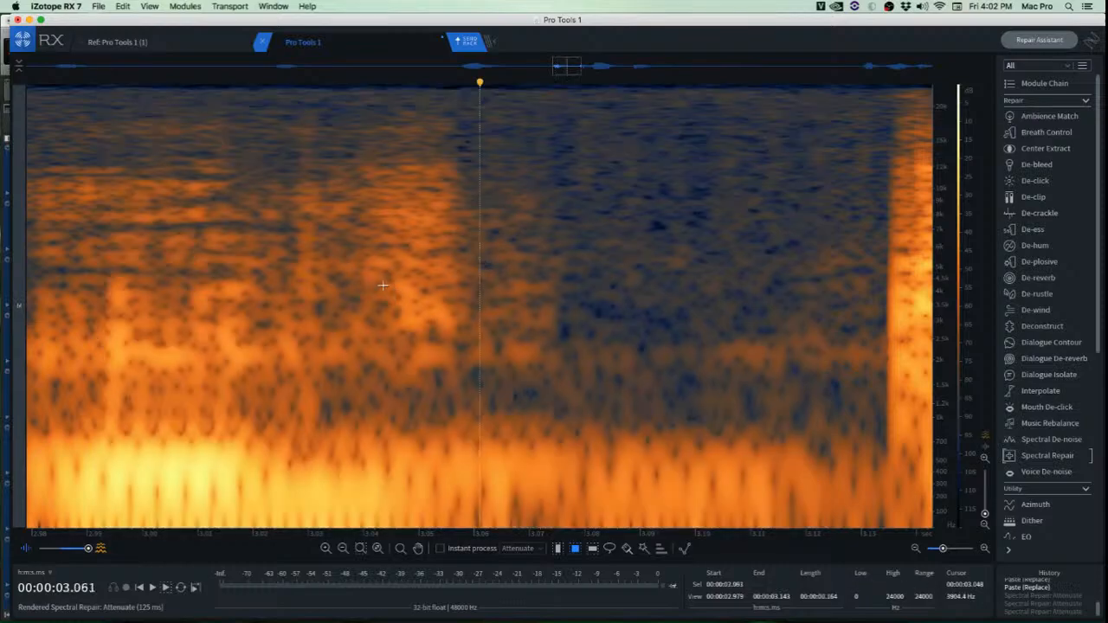
Box-select the burst's lower part and move the selection up to about 3.034 to 3.065 s, 3003 to 9853 Hz, for auditioning.
click(189, 225)
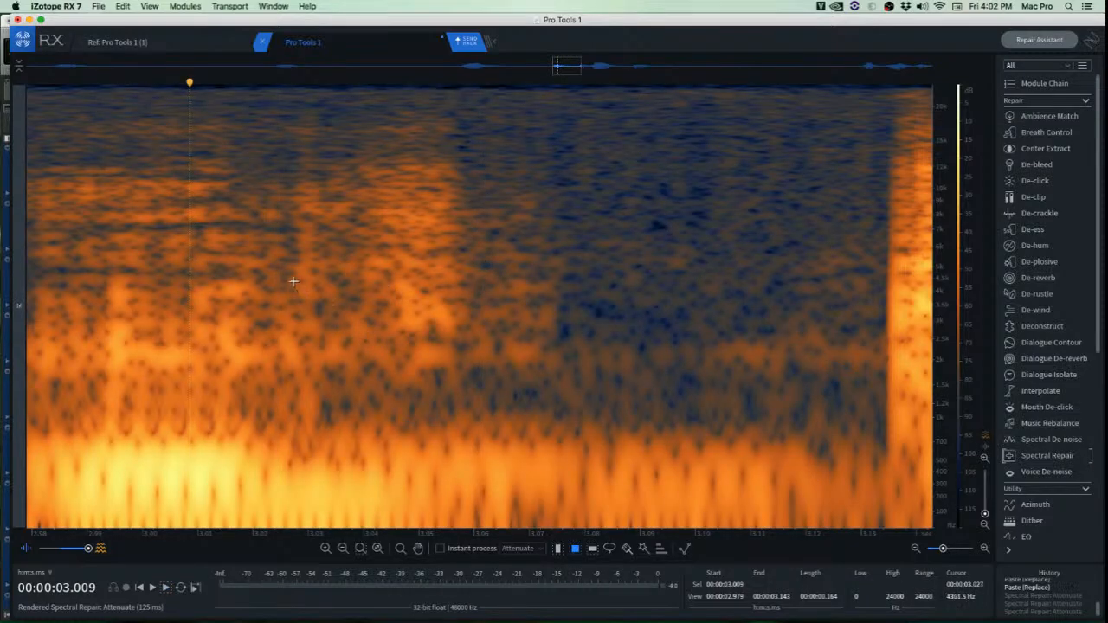
drag(293, 281, 472, 414)
mouse_move(416, 387)
mouse_down()
mouse_move(431, 341)
mouse_move(435, 251)
mouse_move(442, 294)
mouse_up()
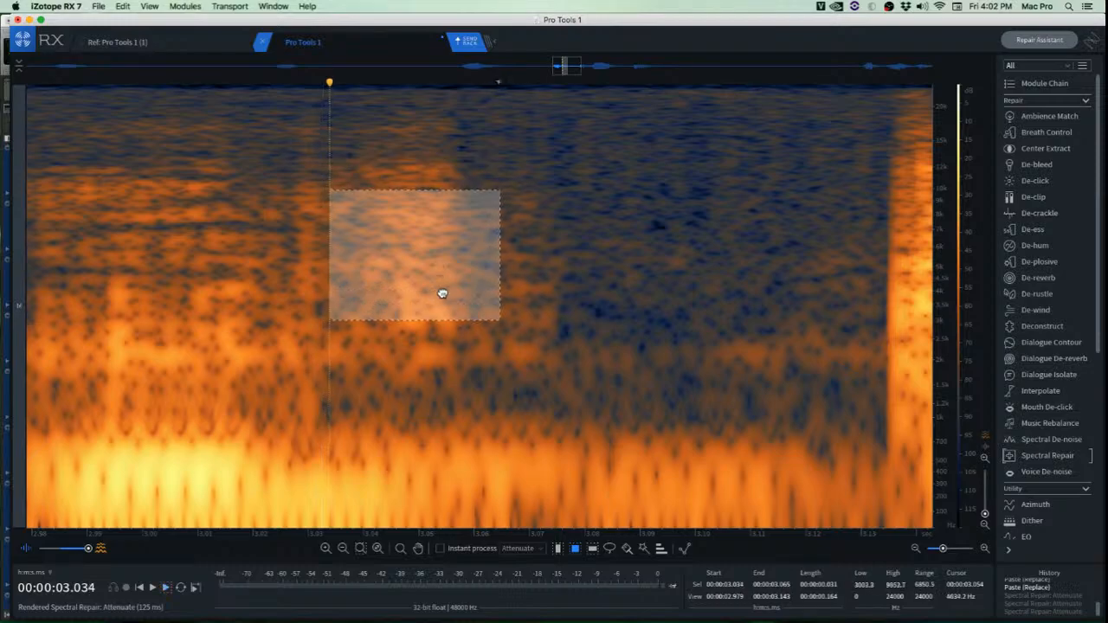
click(494, 238)
Audition the burst at about 3.036 to 3.062 s, 3696 to 6096 Hz, cut it out, and inspect the cut area.
drag(346, 229, 425, 287)
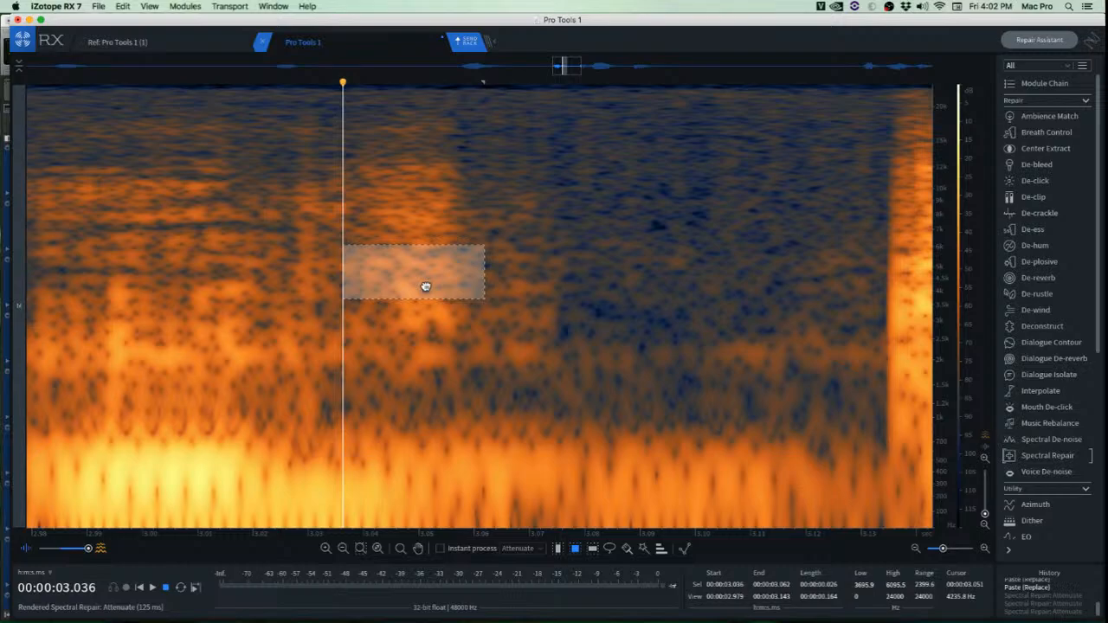
key(space)
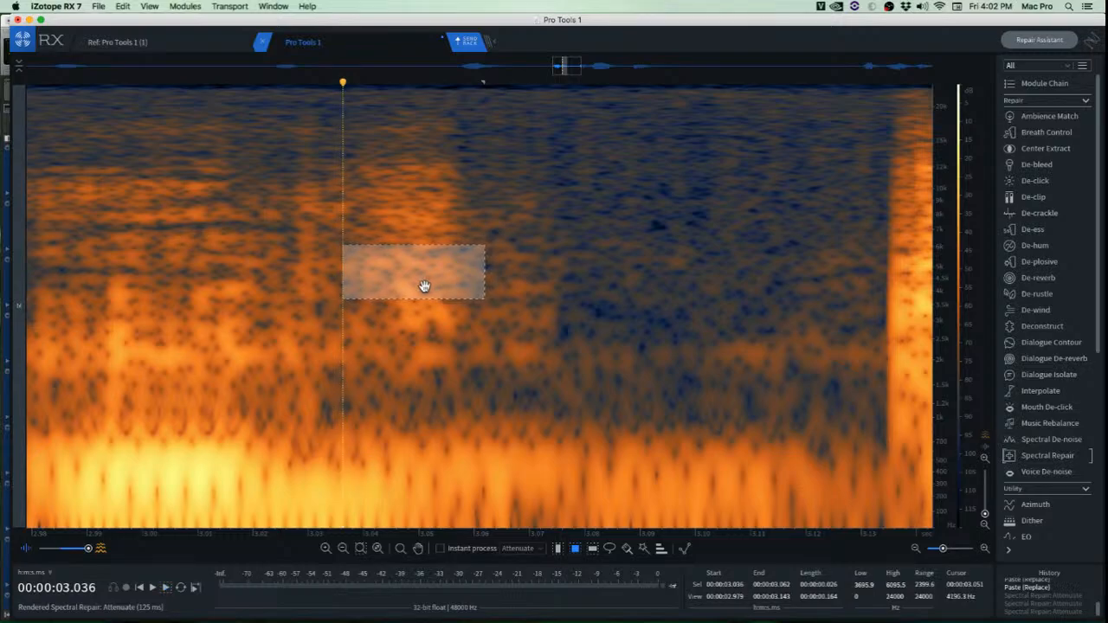
key(super+x)
click(364, 366)
scroll(370, 366, down, 3)
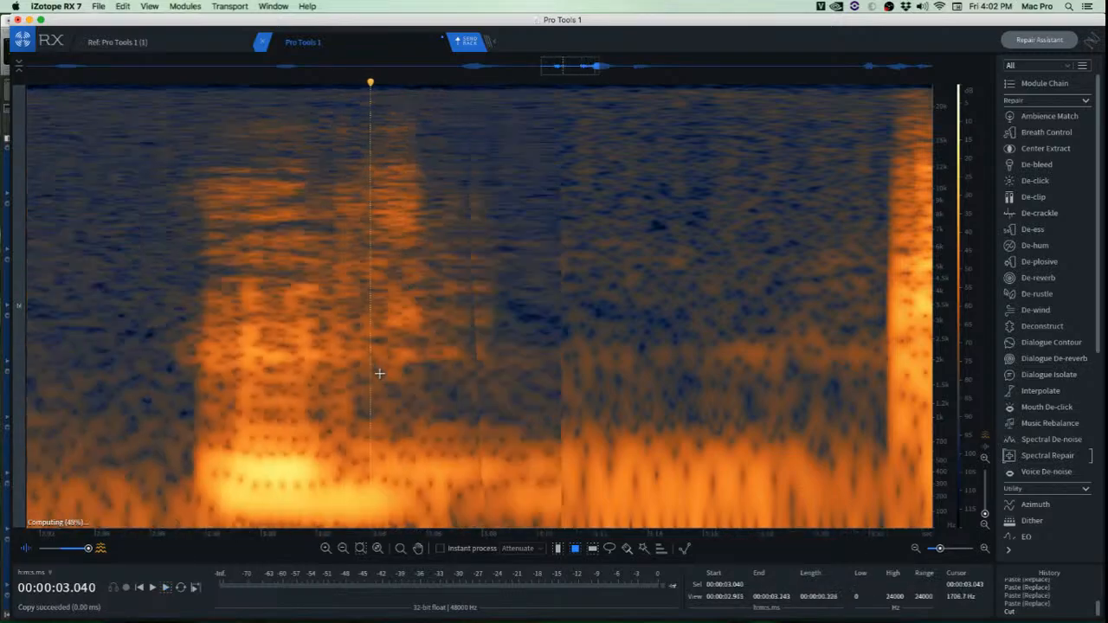
scroll(395, 318, up, 3)
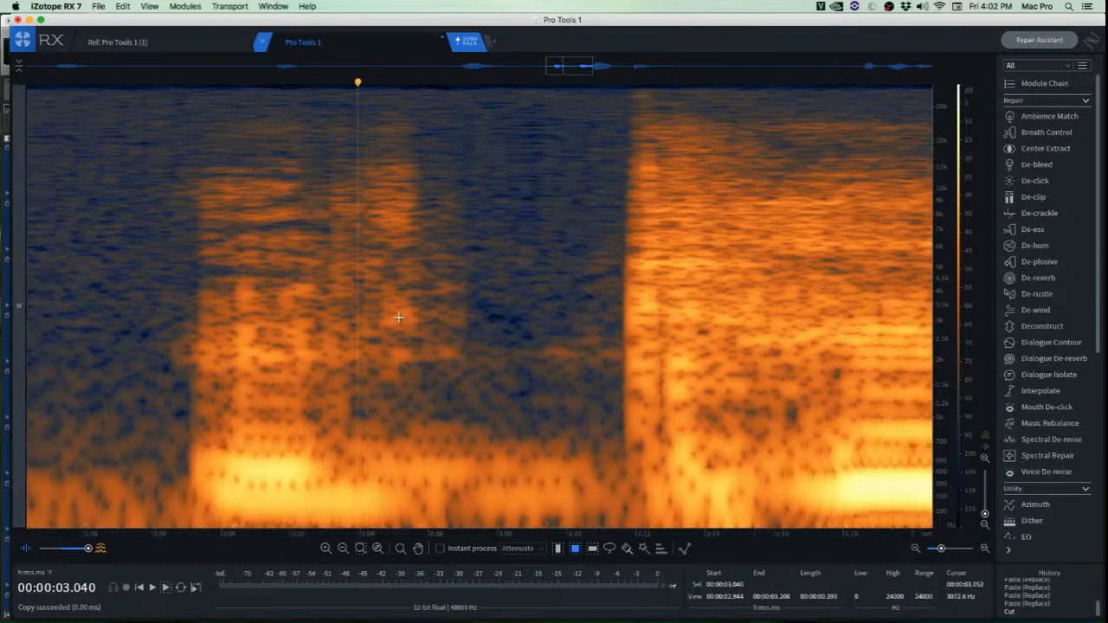
scroll(395, 318, down, 2)
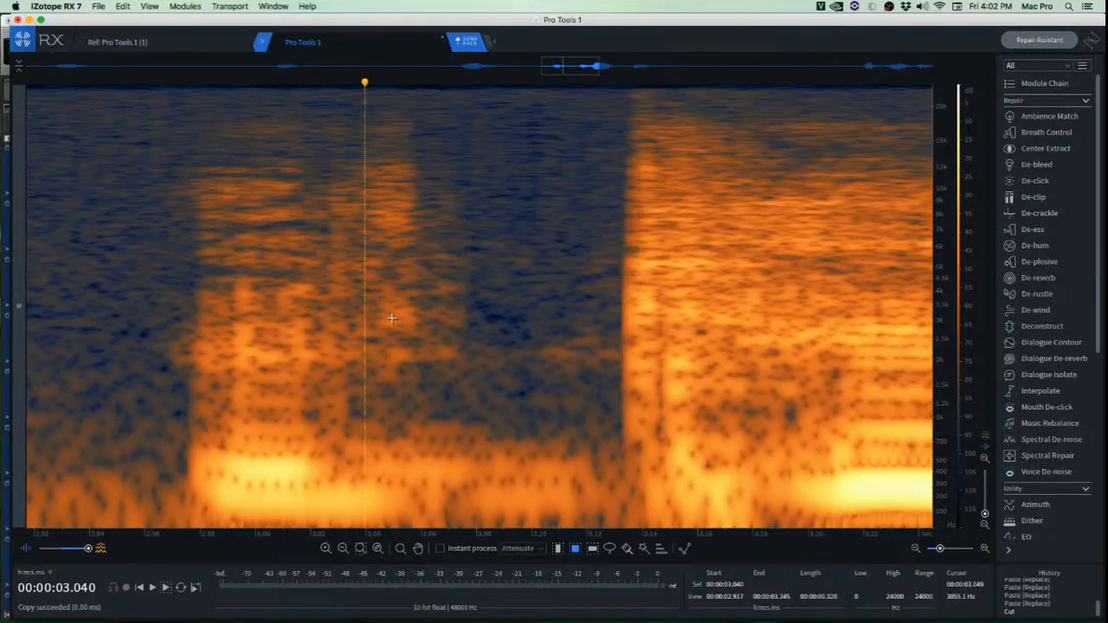
scroll(392, 318, up, 2)
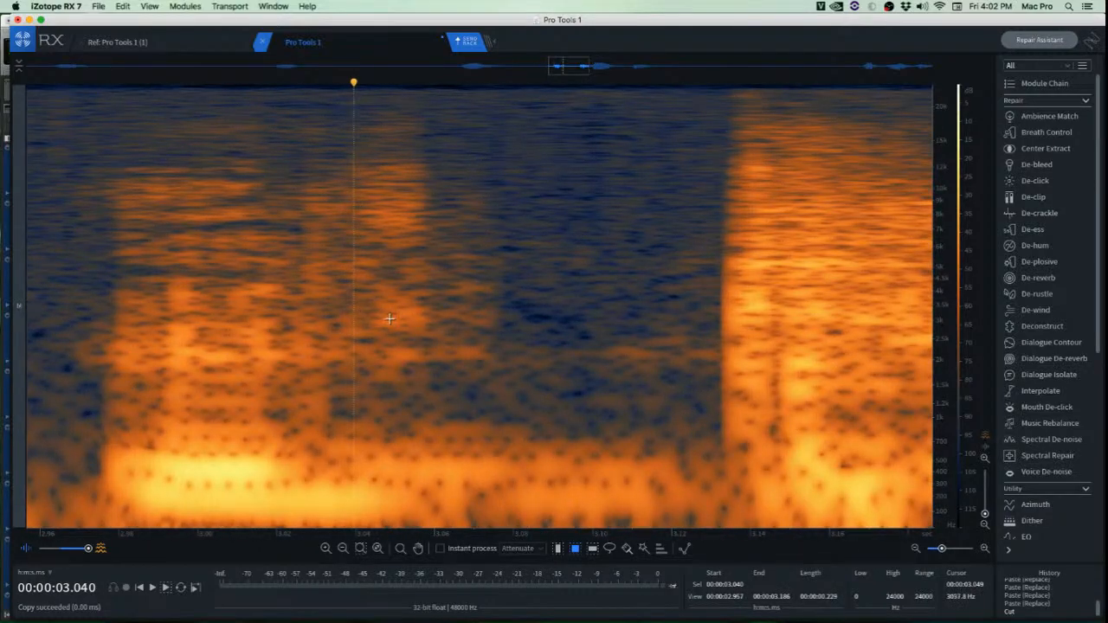
scroll(381, 315, up, 3)
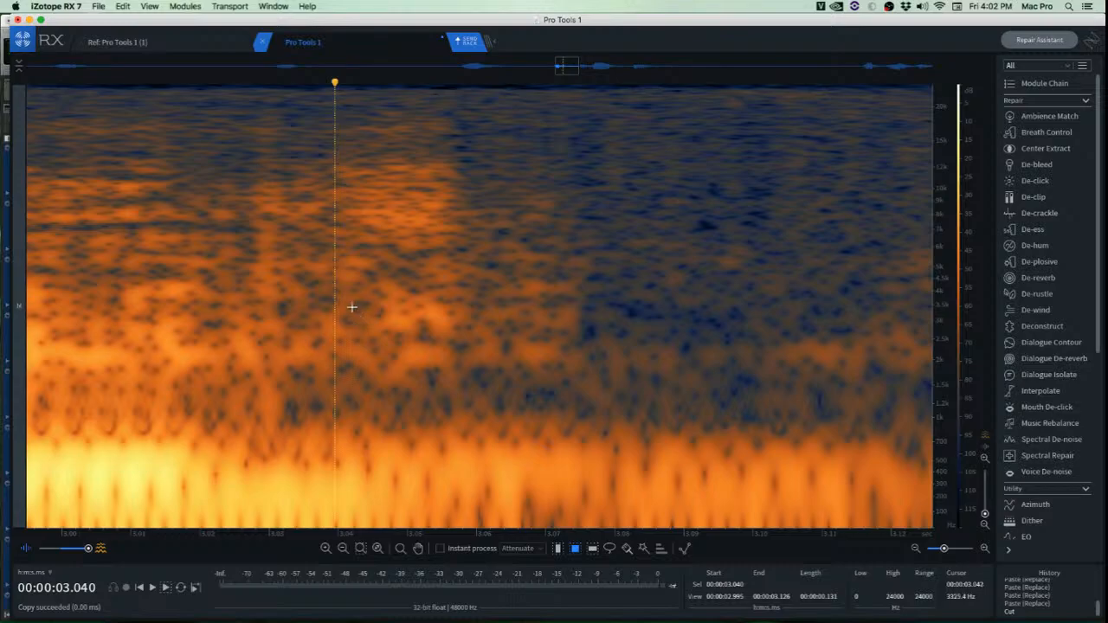
Cut a box of clean background at about 2.889 to 2.941 s, 5241 to 9329 Hz, and undo that cut.
scroll(357, 323, down, 4)
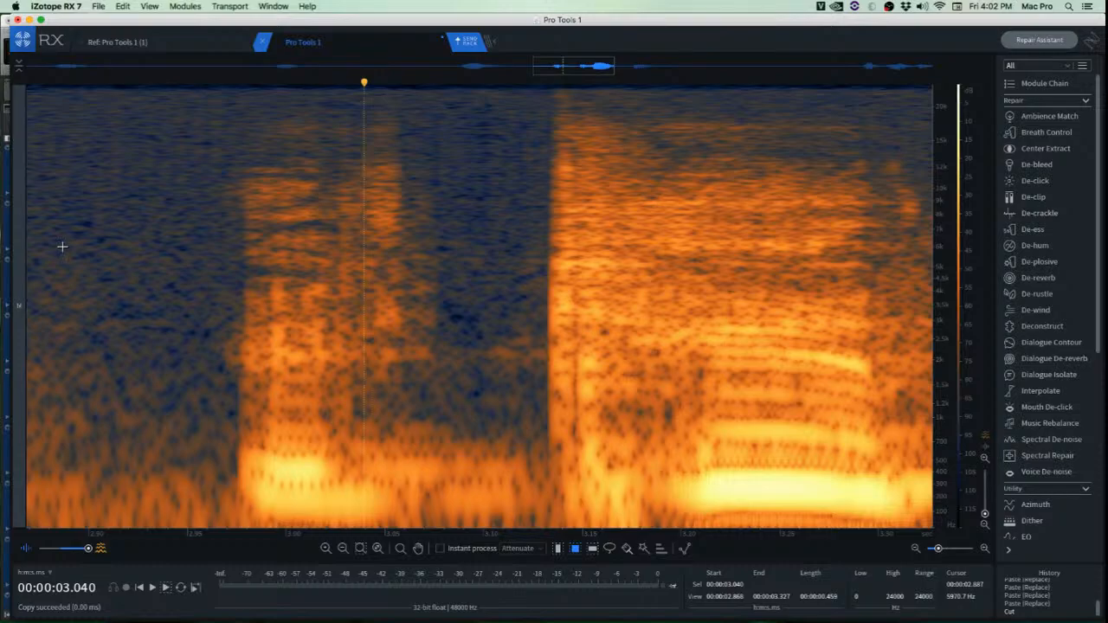
drag(67, 195, 168, 262)
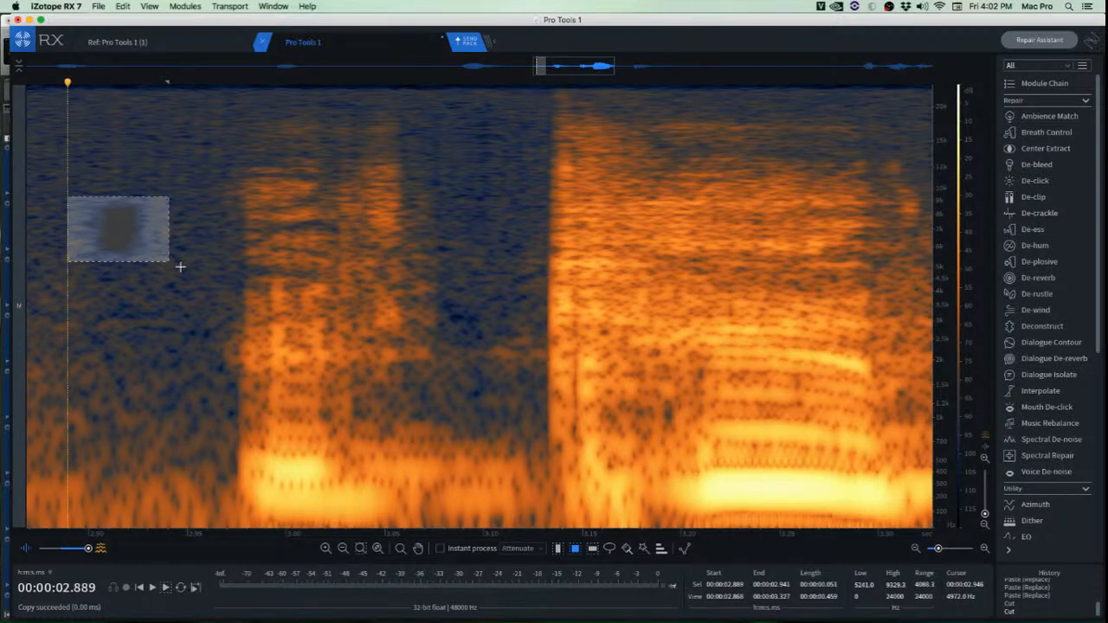
key(super+z)
Listen repeatedly to the word with the burst cut, starting from about 2.923 s.
click(122, 303)
click(133, 256)
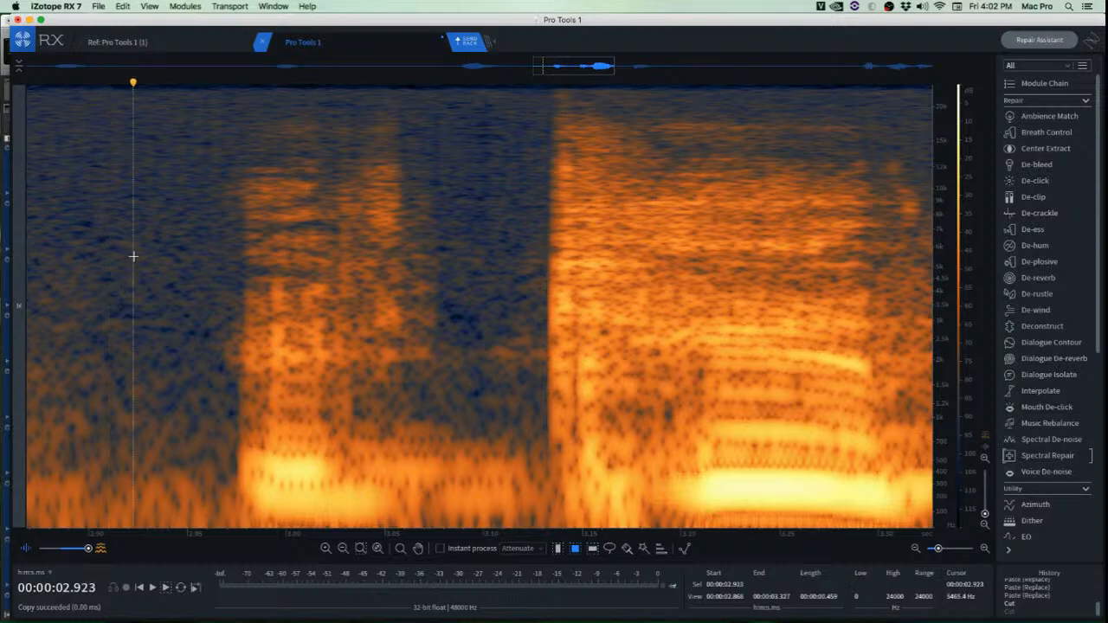
key(space)
key(space)
key(space)
key(space)
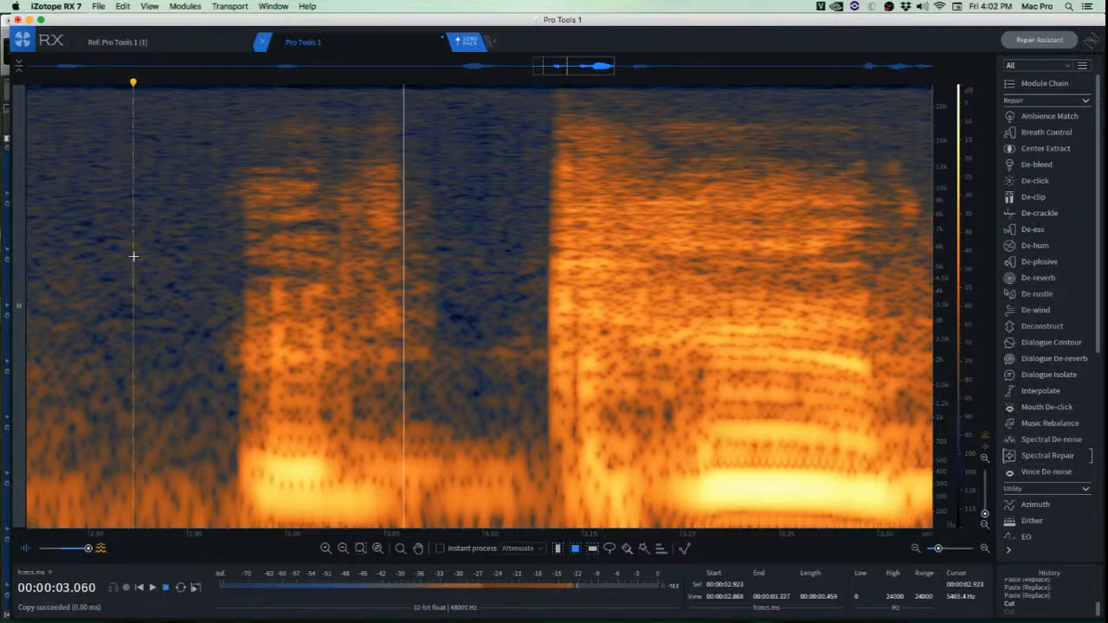
key(space)
key(space)
Undo the cut in the burst at about 3.036 to 3.062 s and clear the selection.
scroll(280, 222, up, 5)
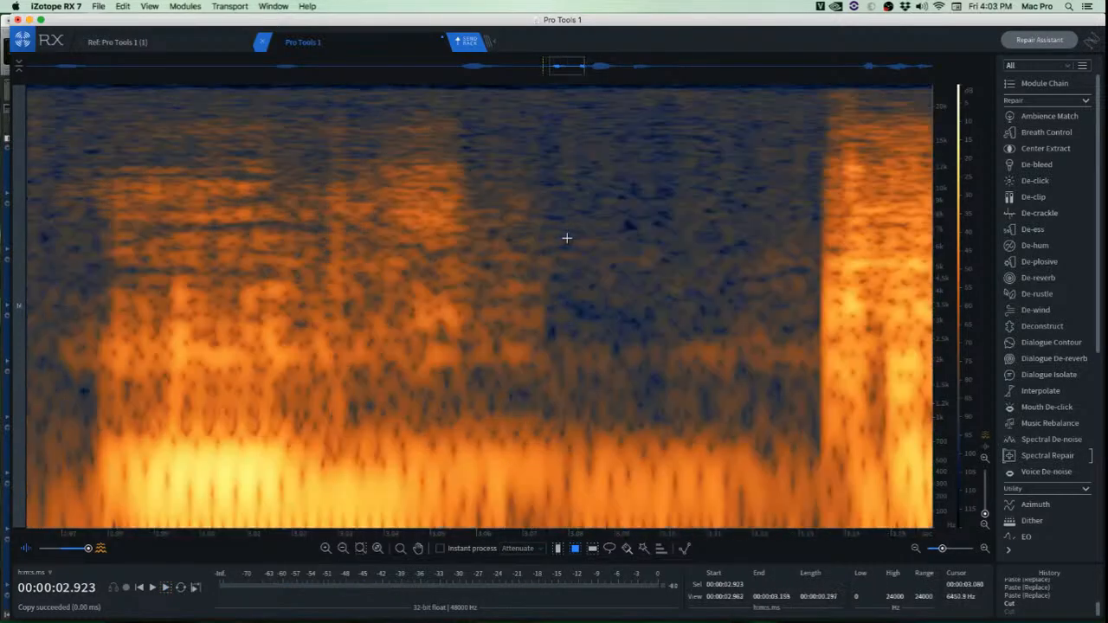
drag(367, 299, 488, 245)
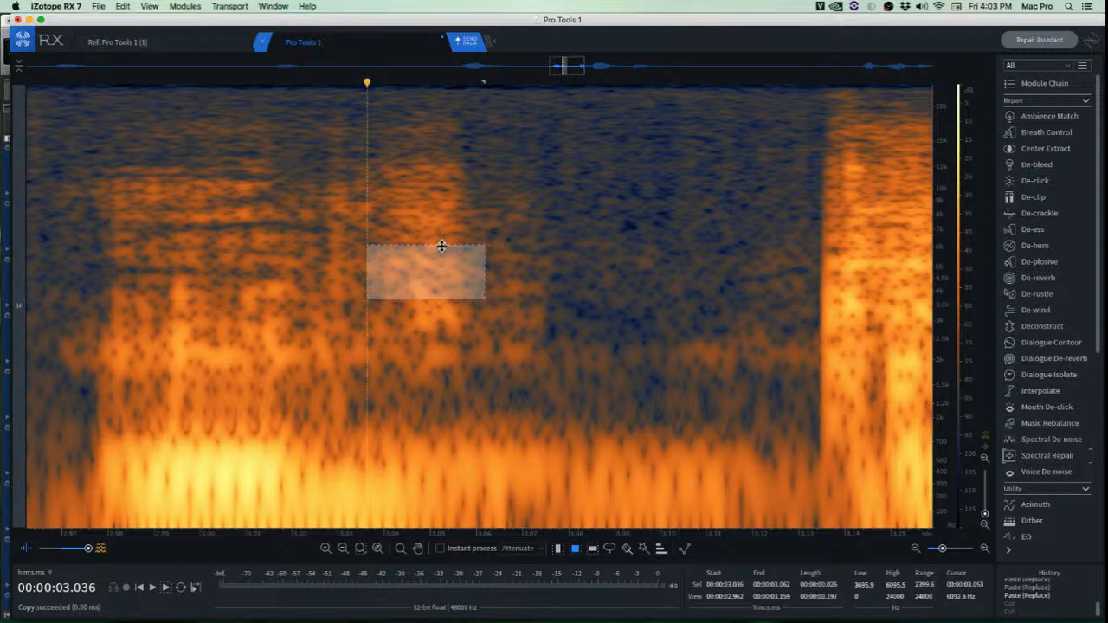
click(444, 209)
Box-select the burst from about 3.040 s to check its extent, and release the selection.
scroll(444, 209, up, 3)
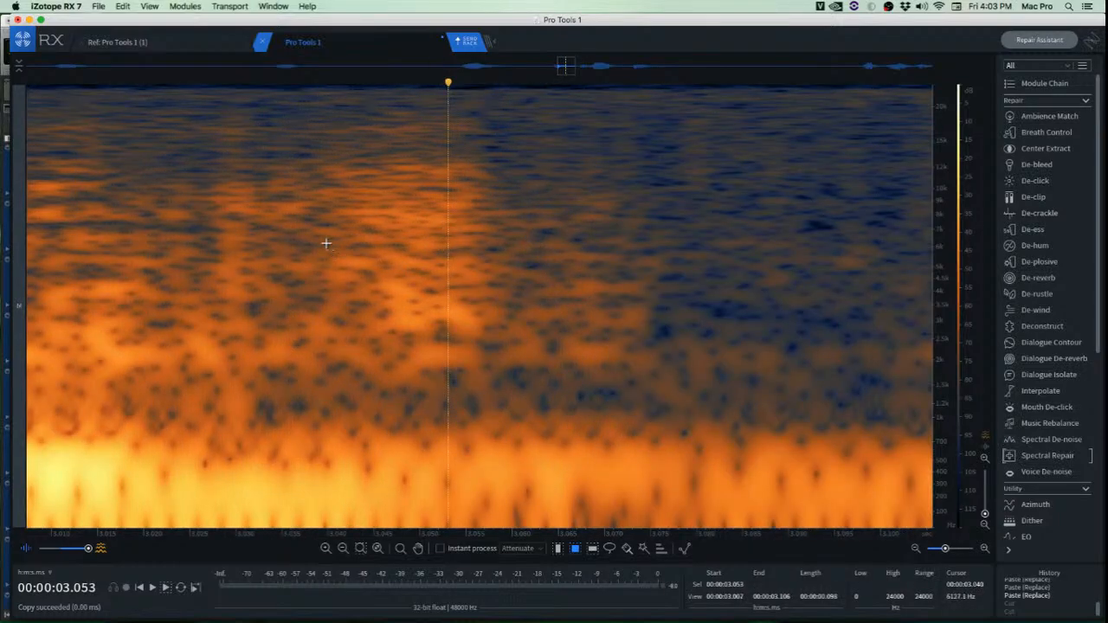
drag(325, 243, 505, 383)
click(571, 302)
scroll(522, 269, down, 3)
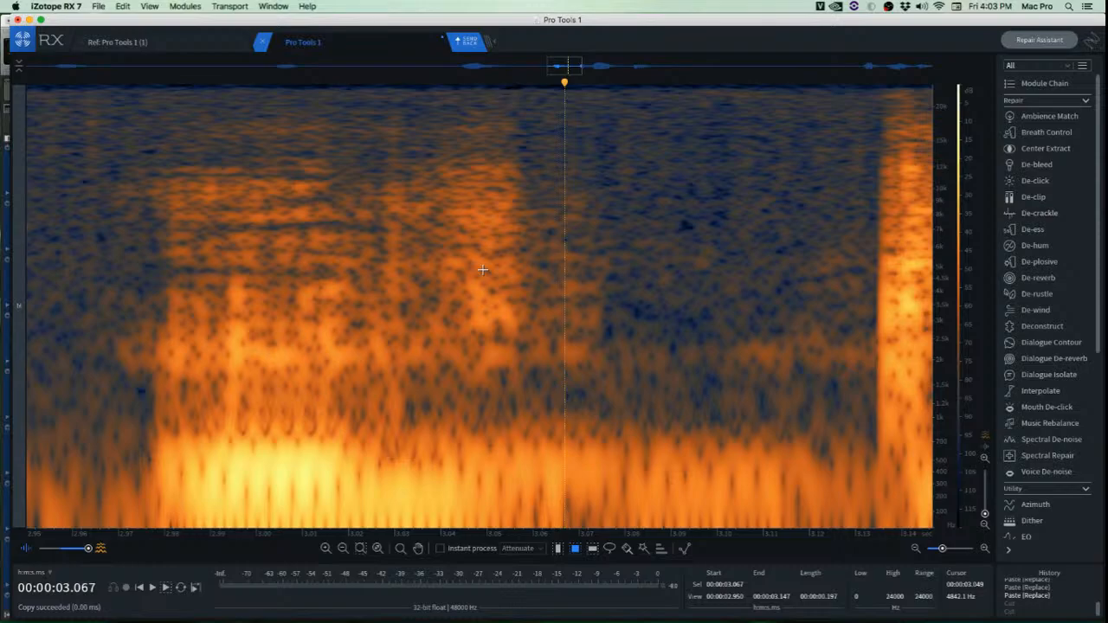
Cut the burst inside a box at about 3.034 to 3.075 s, 1300 to 6159 Hz.
drag(413, 245, 602, 396)
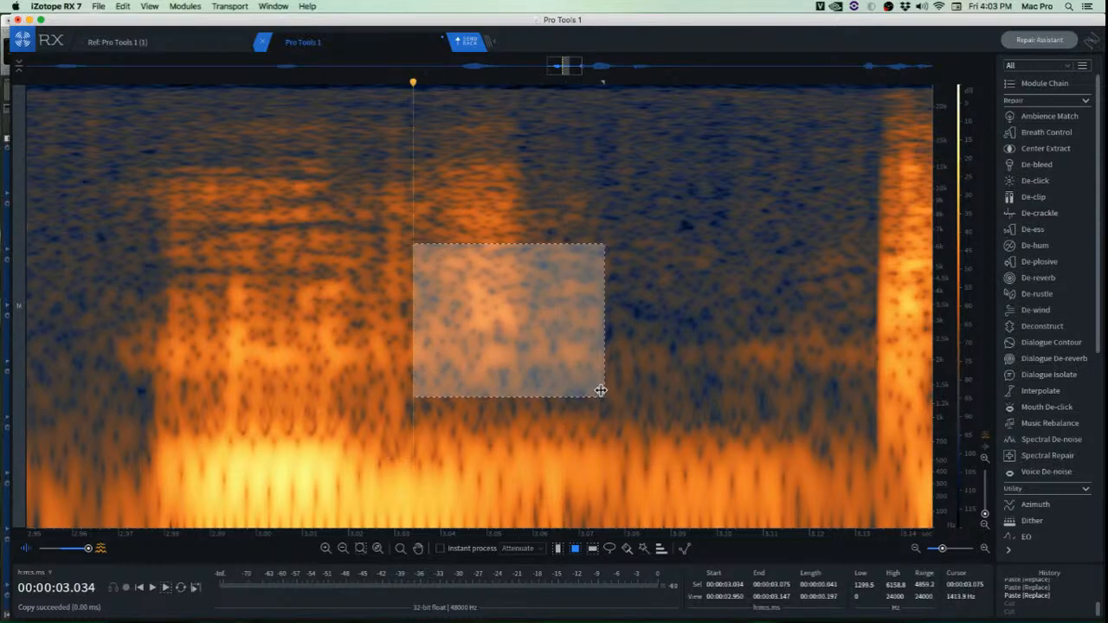
key(super+v)
scroll(389, 303, down, 3)
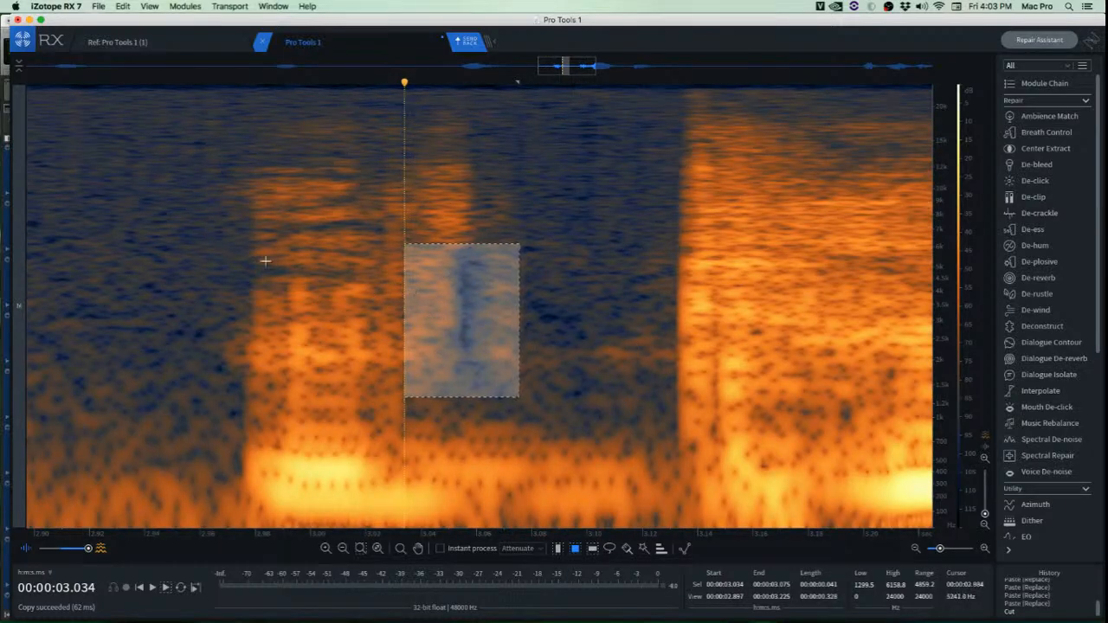
Listen repeatedly to the word with the cut burst, starting from about 2.936 s.
click(135, 249)
key(space)
key(space)
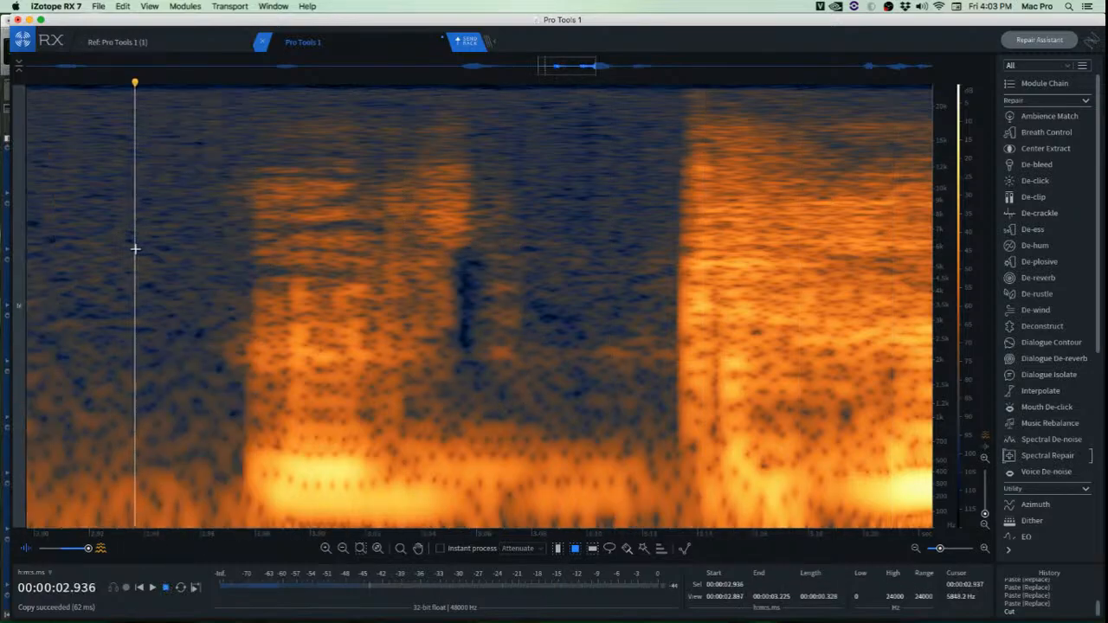
key(space)
key(space)
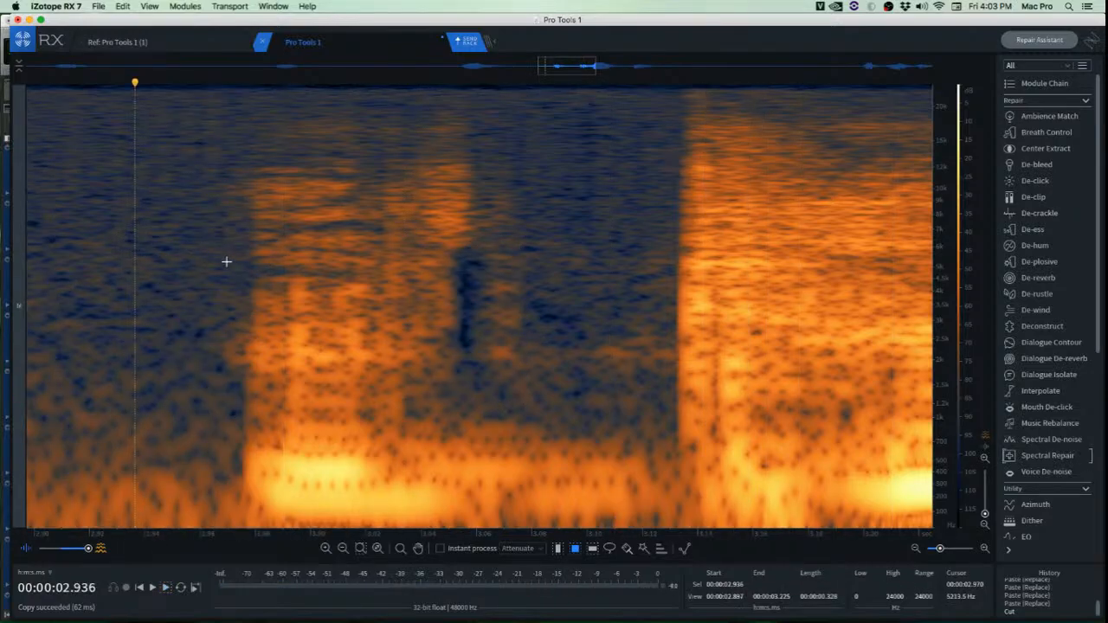
Undo the cut in the burst between 3.034 and 3.075 s and clear the selection.
click(403, 283)
key(super+v)
click(537, 275)
scroll(503, 280, up, 3)
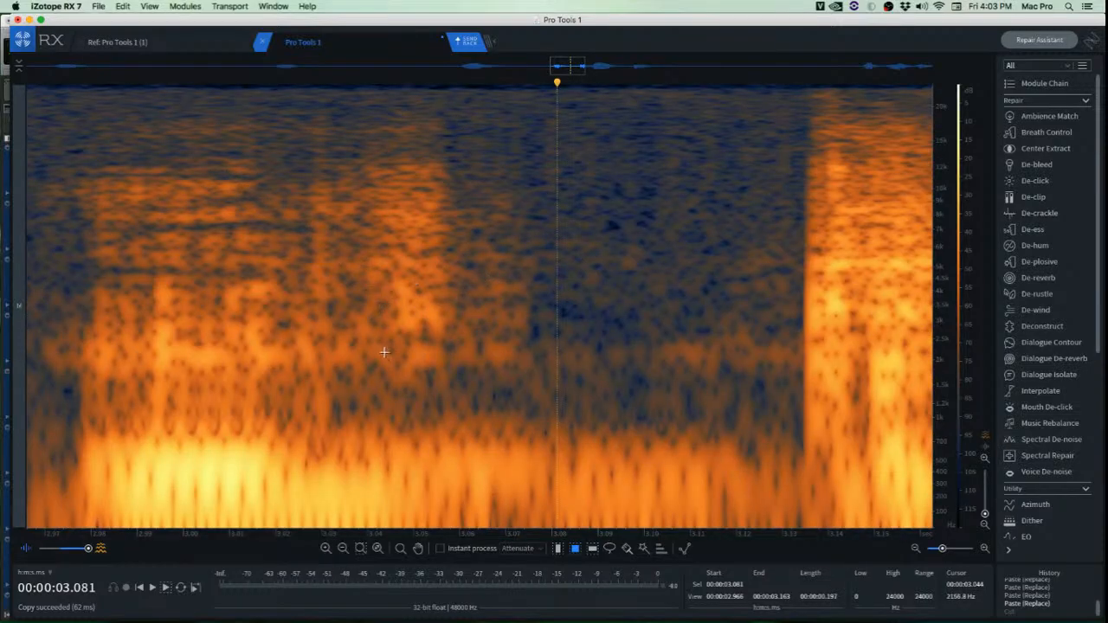
drag(338, 149, 541, 251)
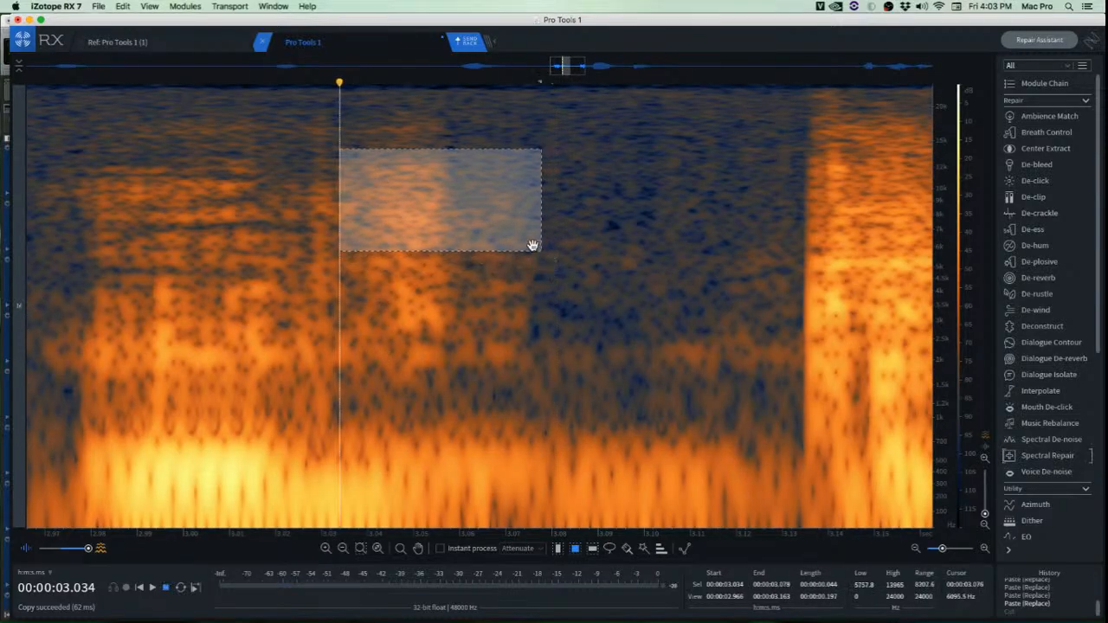
click(478, 312)
scroll(447, 309, up, 2)
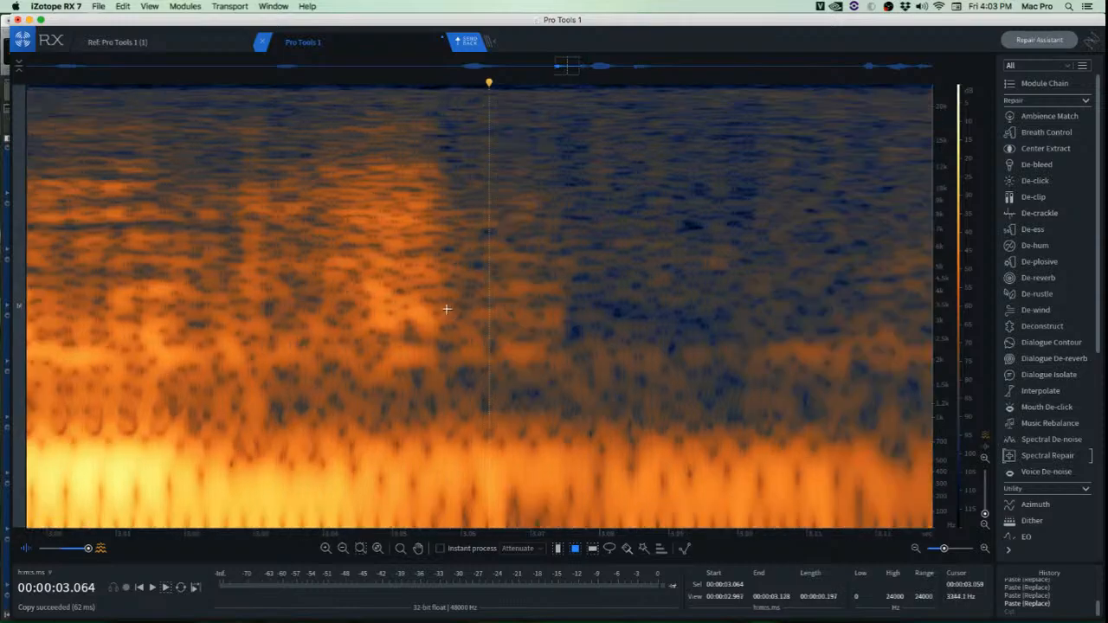
drag(306, 139, 470, 254)
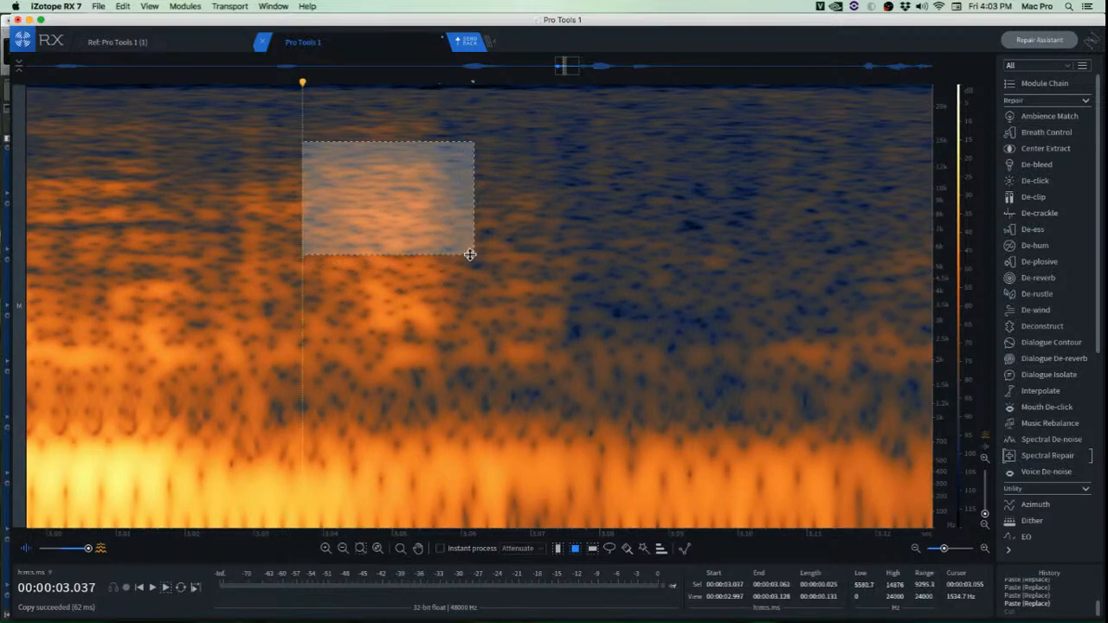
click(563, 286)
drag(322, 170, 404, 235)
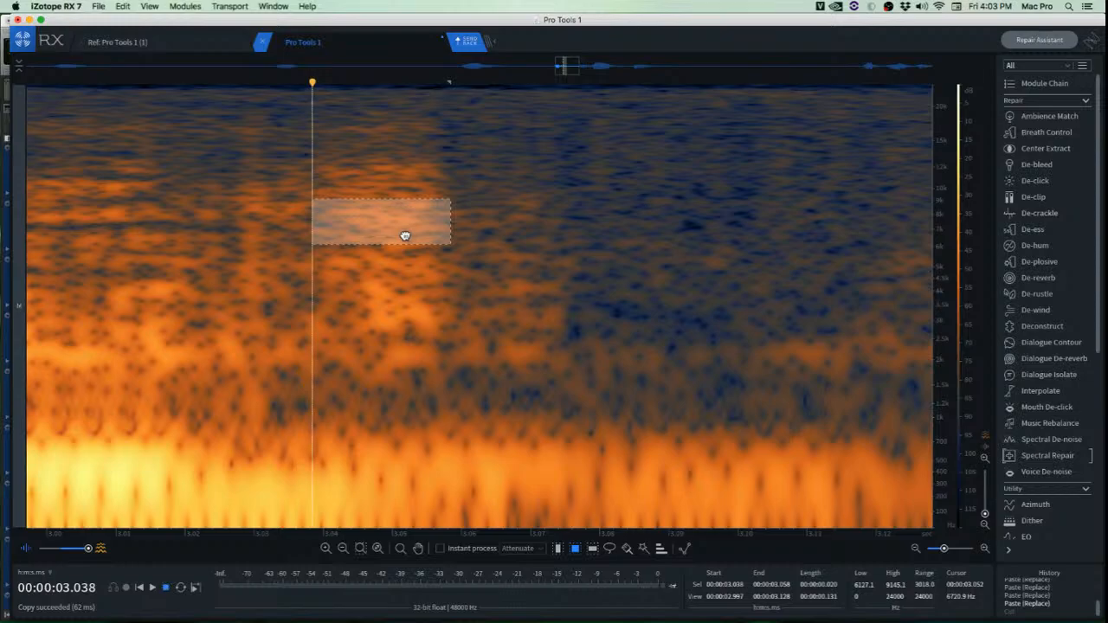
click(404, 234)
Attenuate the burst with Spectral Repair at about 3.040 to 3.059 s, 5437 to 8787 Hz, and at 3.058 to 3.078 s, 1245 to 7182 Hz.
drag(319, 204, 457, 268)
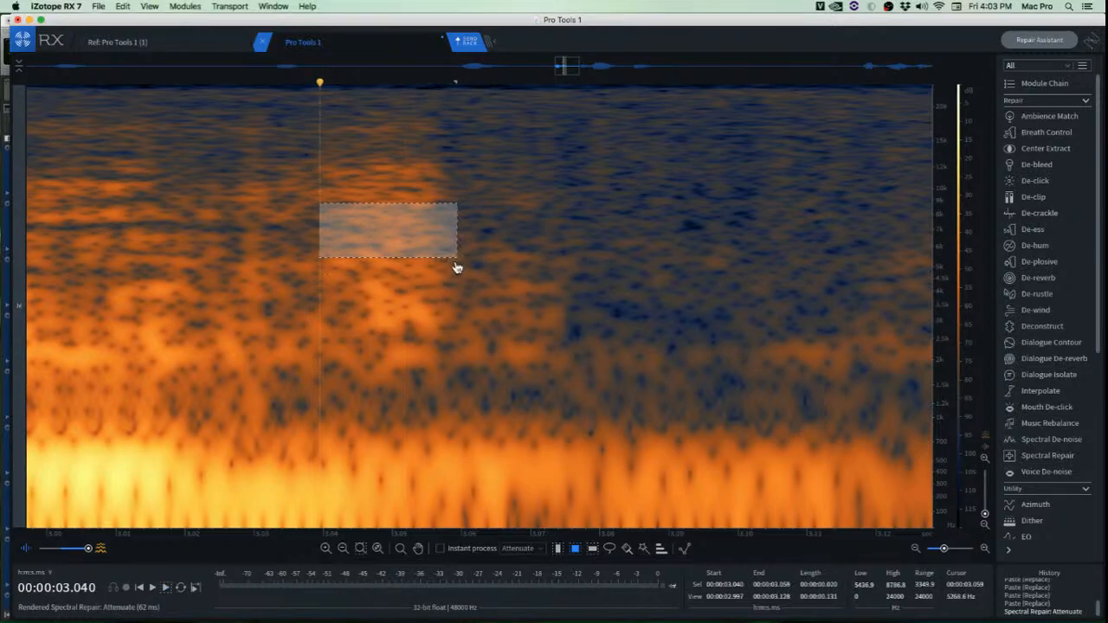
click(493, 352)
click(225, 231)
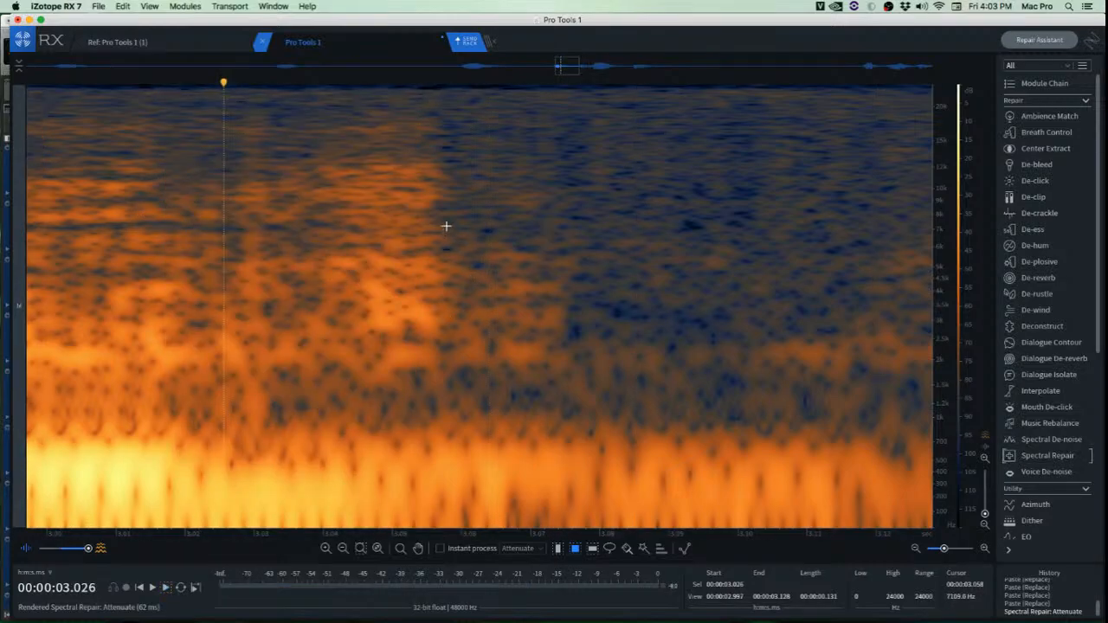
drag(445, 226, 587, 399)
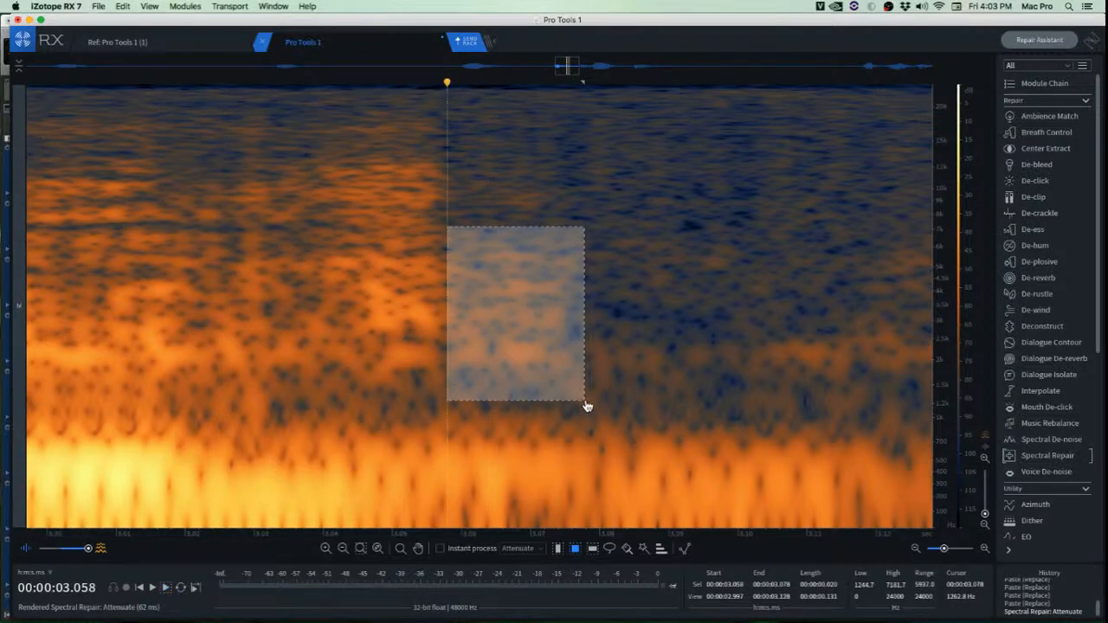
key(super+r)
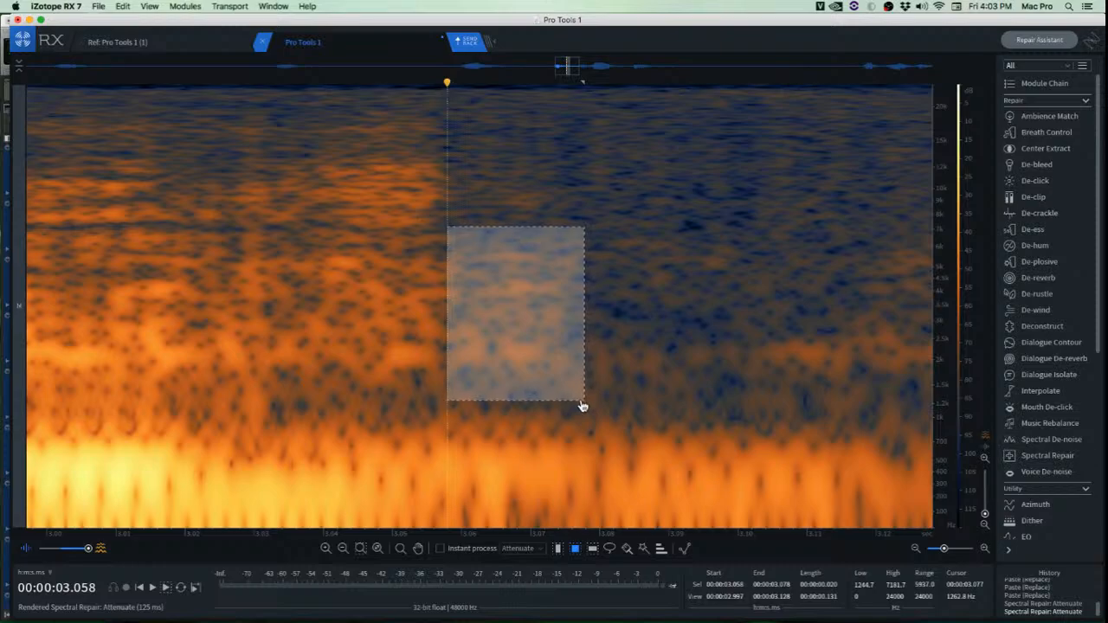
Try cutting the box at about 3.058 to 3.078 s and pasting over a slightly earlier spot, undoing both edits.
key(super+x)
key(super+z)
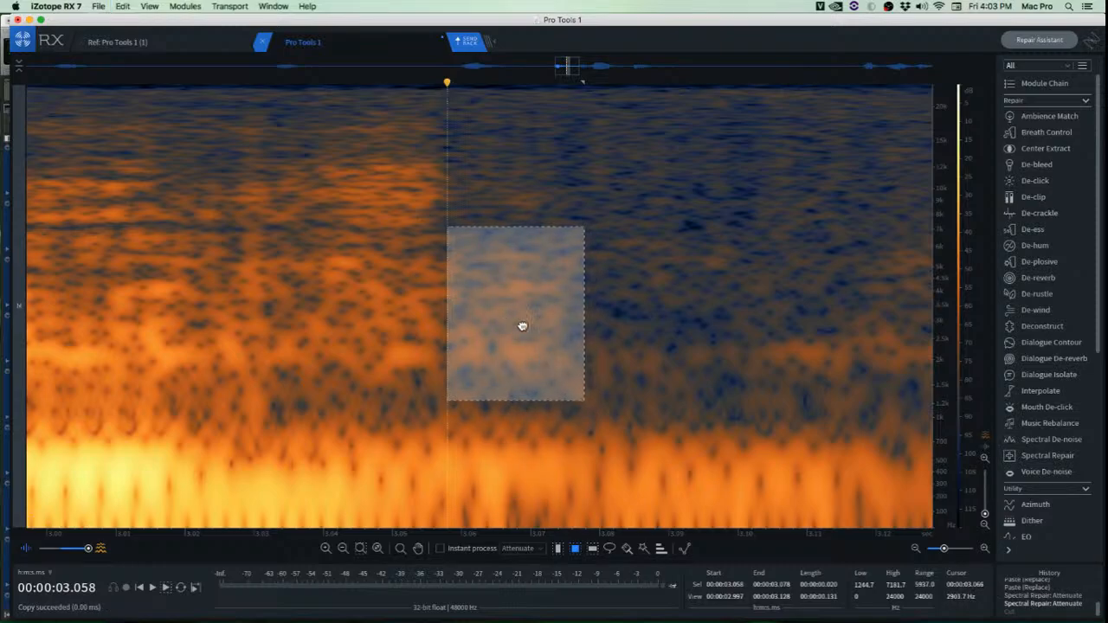
drag(522, 324, 494, 321)
key(super+v)
click(384, 312)
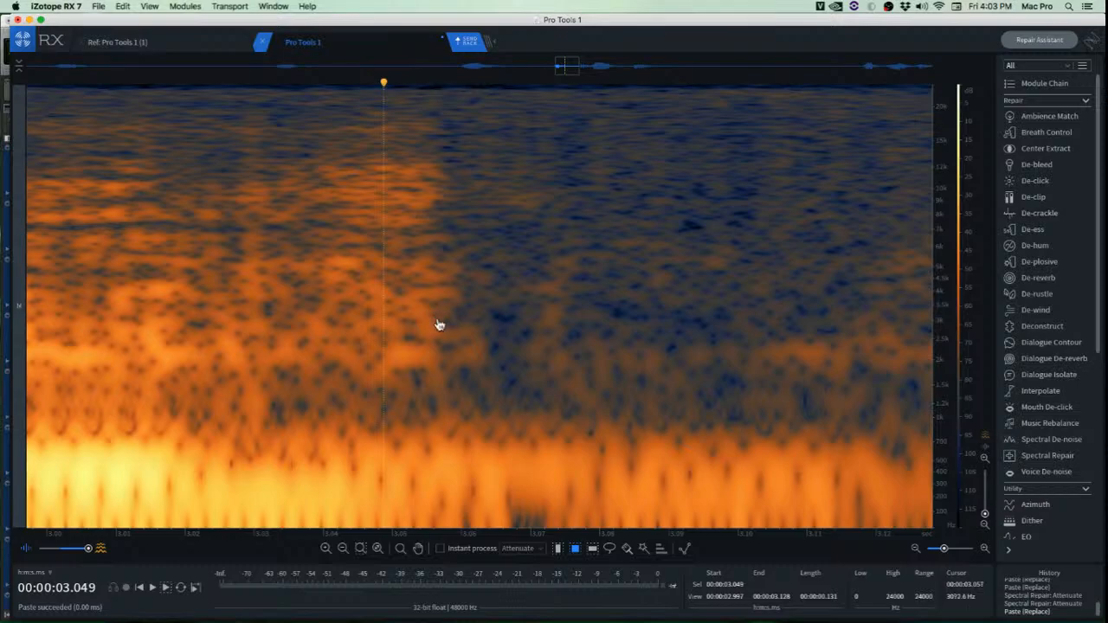
click(599, 353)
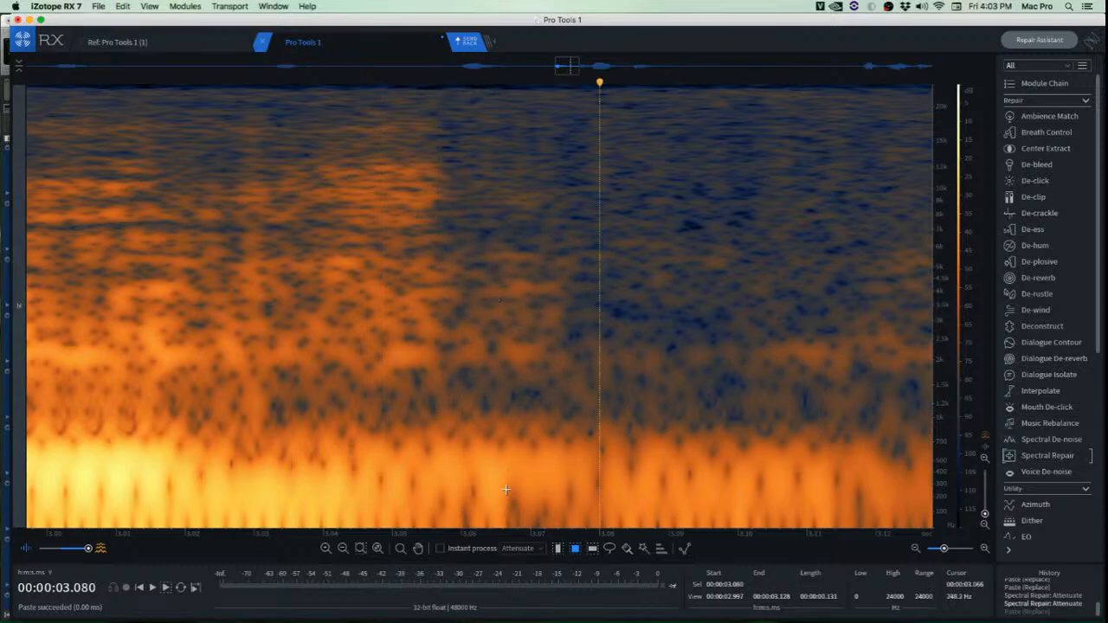
Reposition a box selection over the burst's tail at about 3.059 to 3.083 s, 3536 to 6287 Hz, and cut it.
drag(458, 473, 585, 527)
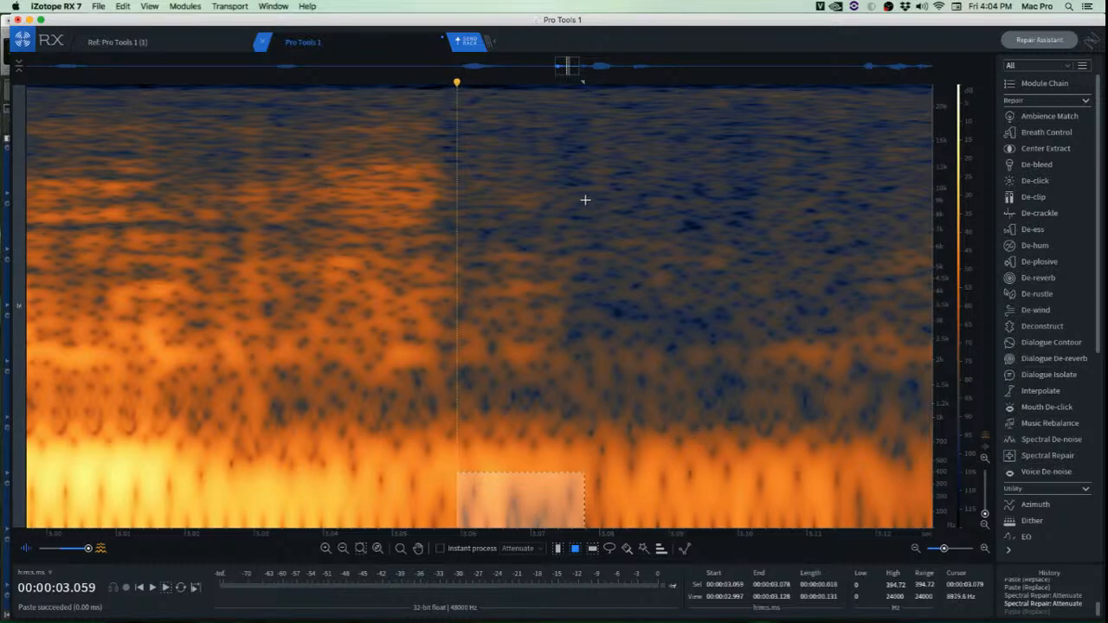
drag(585, 193, 749, 254)
drag(687, 228, 554, 277)
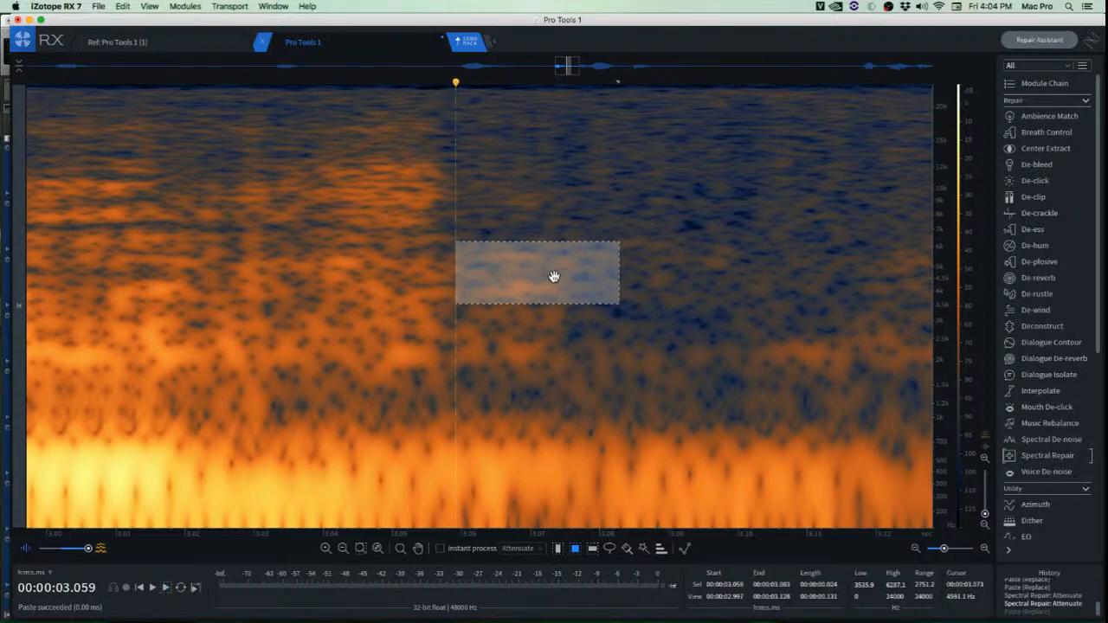
key(super+x)
click(676, 276)
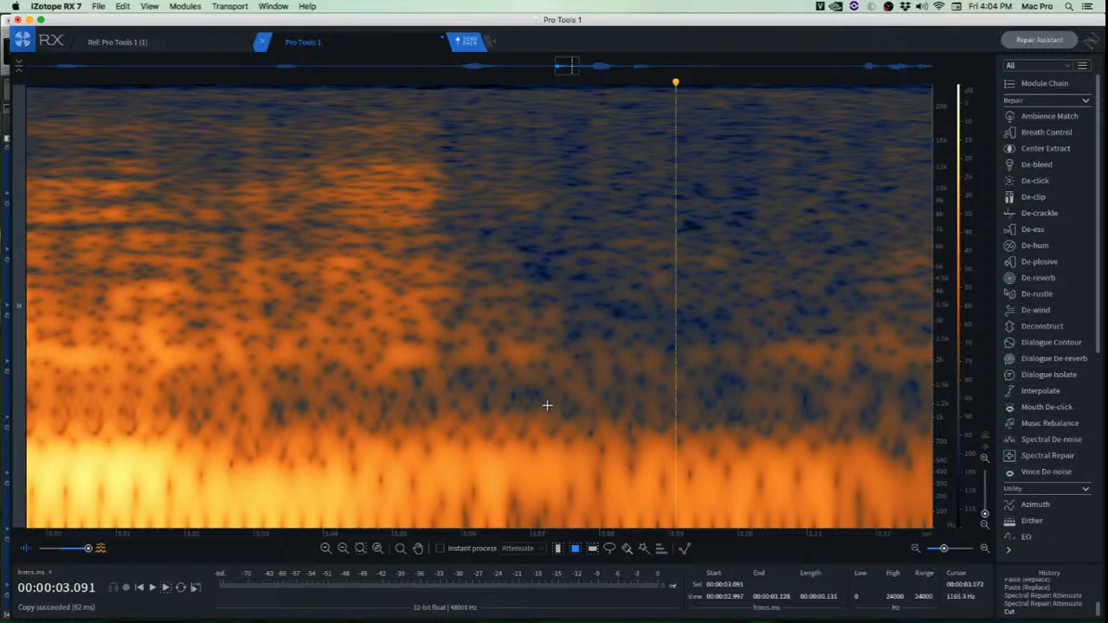
scroll(500, 375, down, 4)
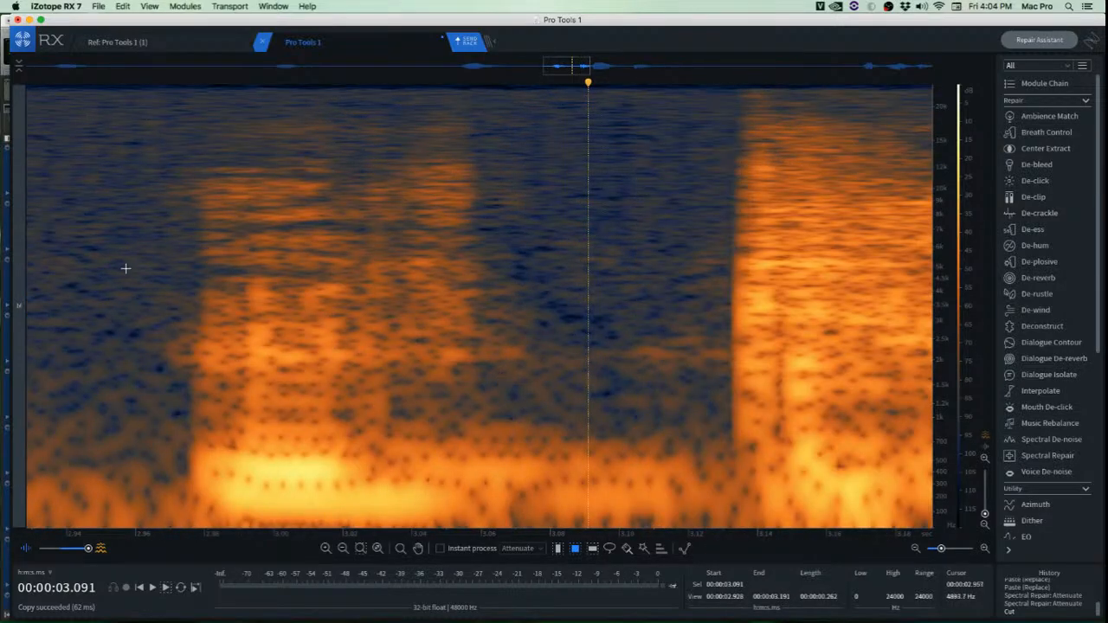
Compare the word with and without the last cut by playing from about 2.959 s, and keep the cut.
click(129, 268)
key(space)
key(super+z)
key(space)
key(space)
key(space)
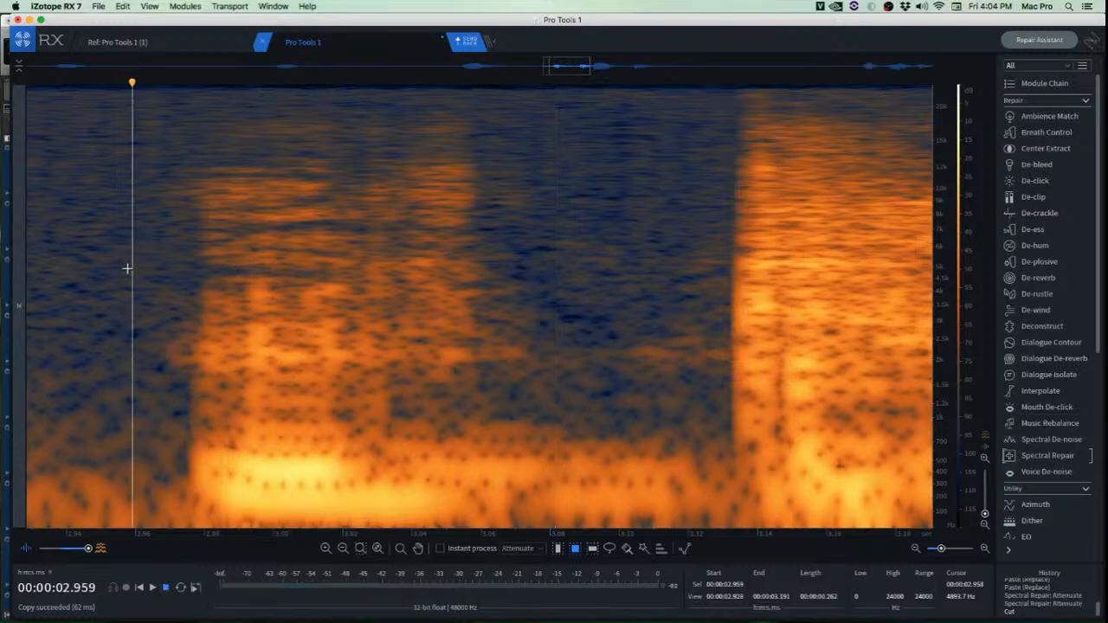
key(super+shift+z)
Attenuate the remaining burst with Spectral Repair in a box at about 3.037 to 3.061 s, 3161 to 5909 Hz.
scroll(384, 272, up, 3)
drag(379, 237, 575, 308)
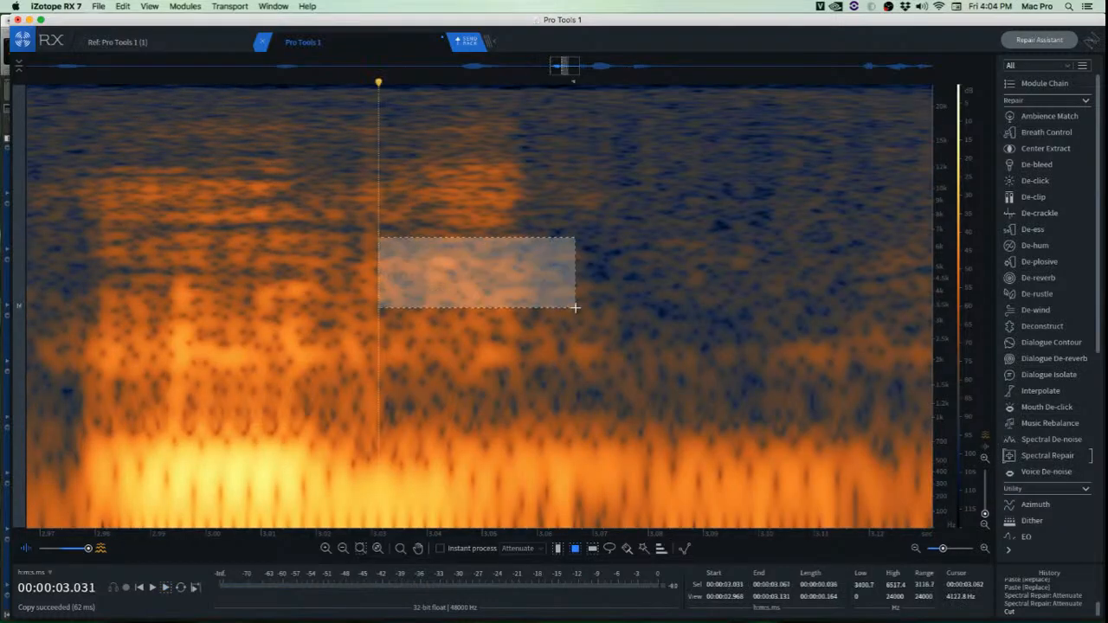
click(643, 257)
drag(410, 248, 542, 317)
key(super+shift+6)
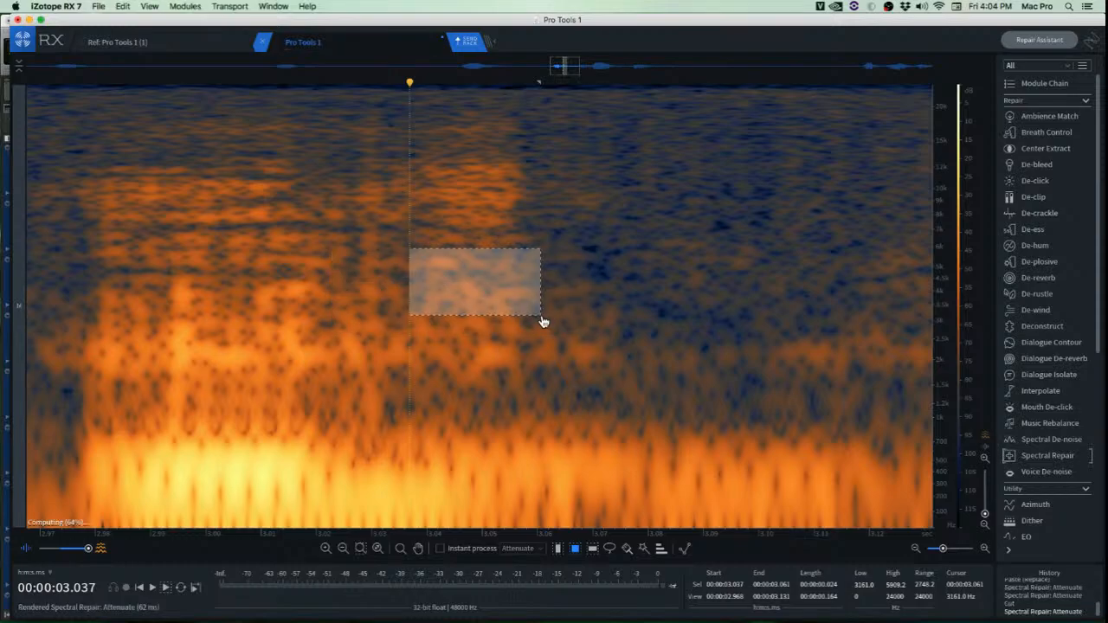
Clear the selection and listen to the repaired word from about 2.960 s.
click(241, 222)
scroll(240, 223, down, 3)
click(163, 226)
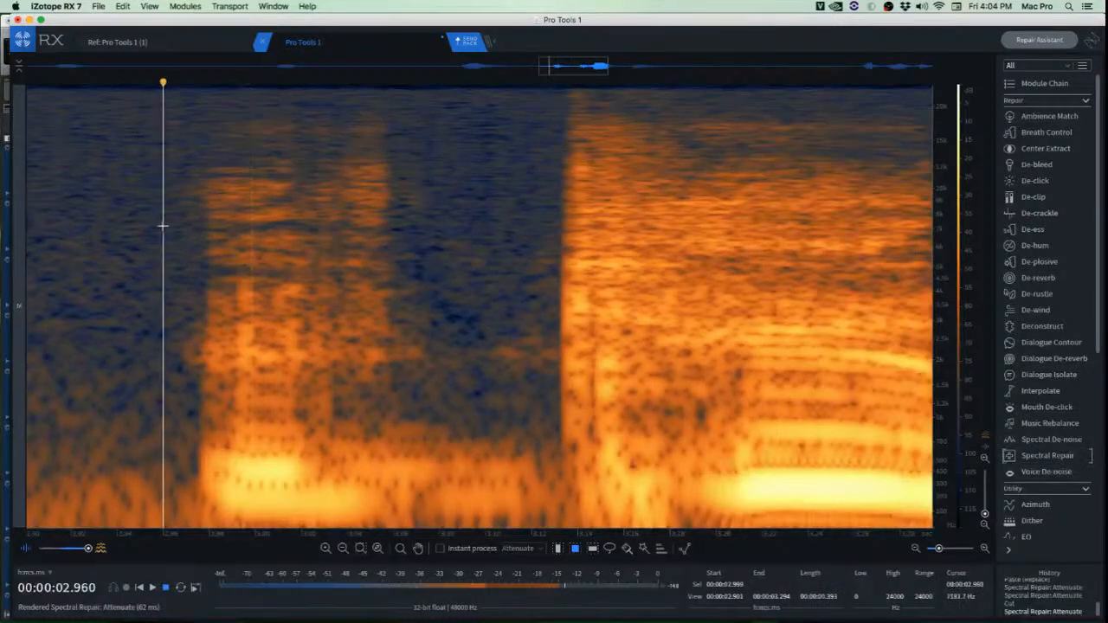
key(space)
key(space)
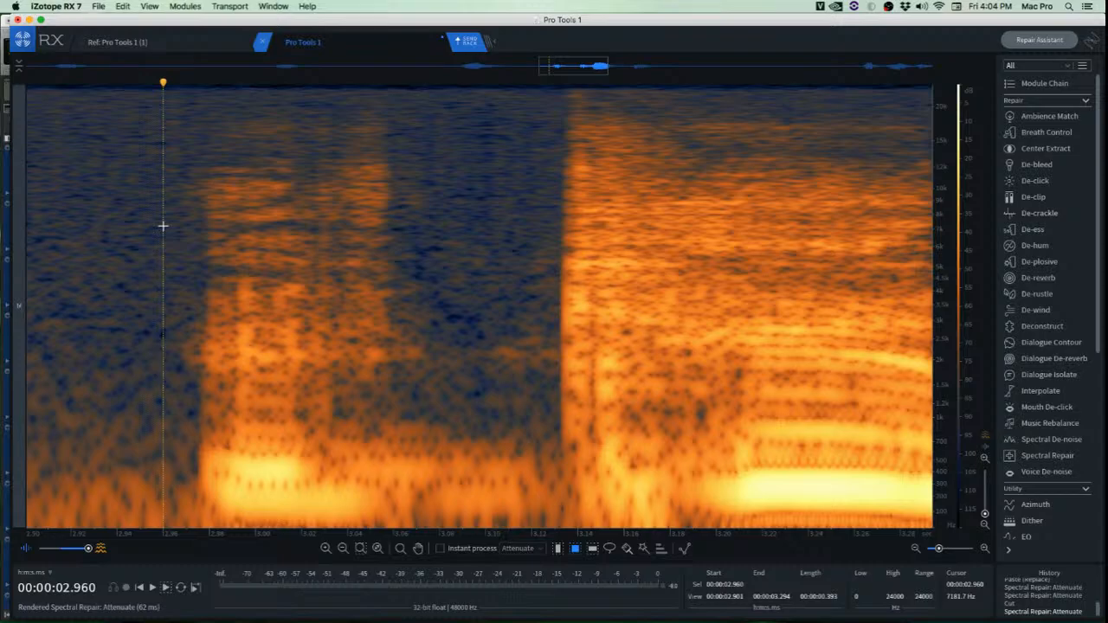
Play the repaired word together with the words that follow, starting from about 2.927 s.
click(86, 211)
key(space)
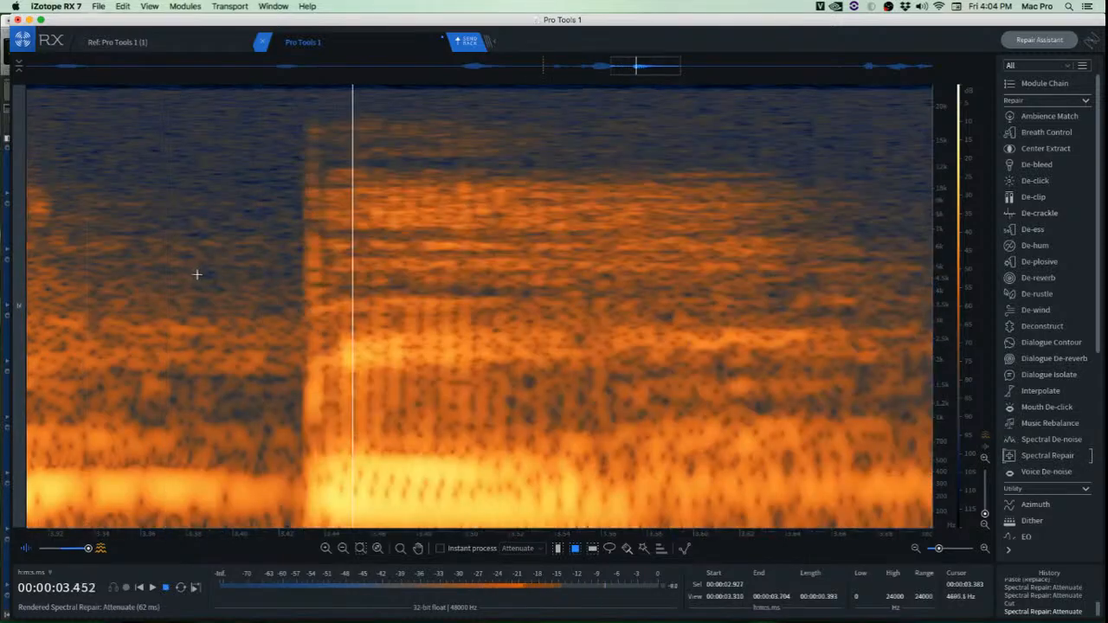
key(space)
scroll(222, 284, down, 3)
key(space)
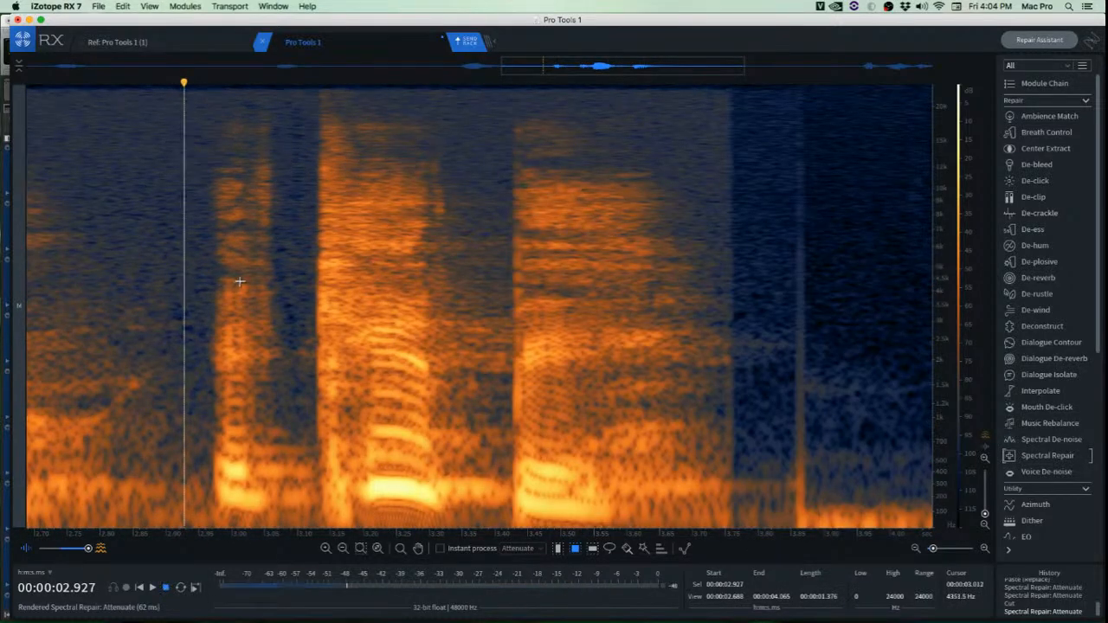
key(space)
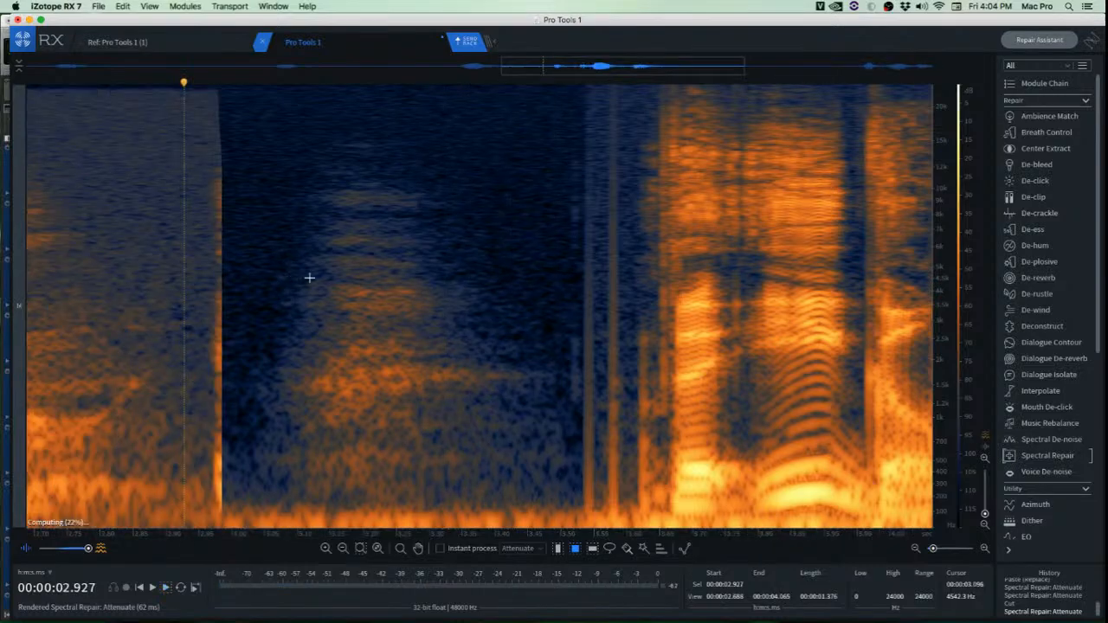
scroll(346, 282, down, 1)
key(super+Tab)
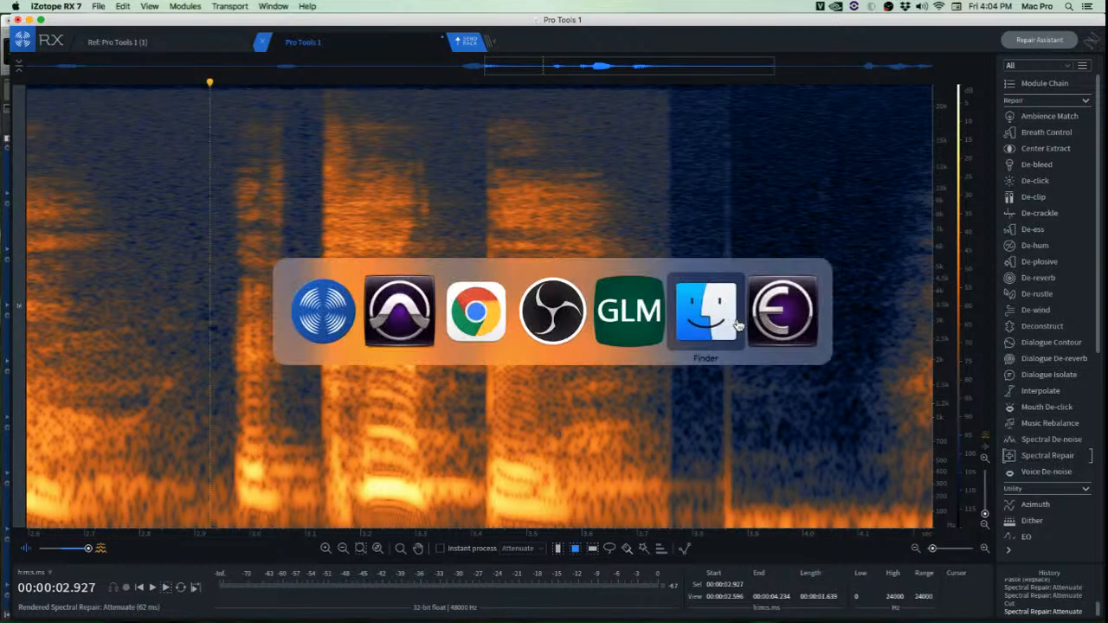
key(super+Tab)
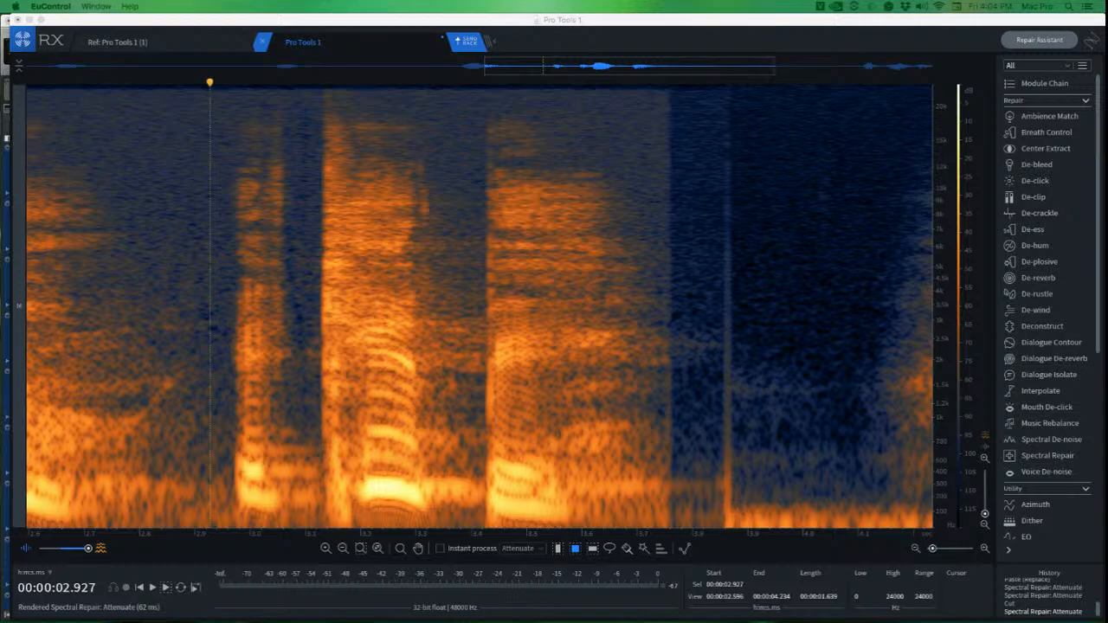
click(371, 19)
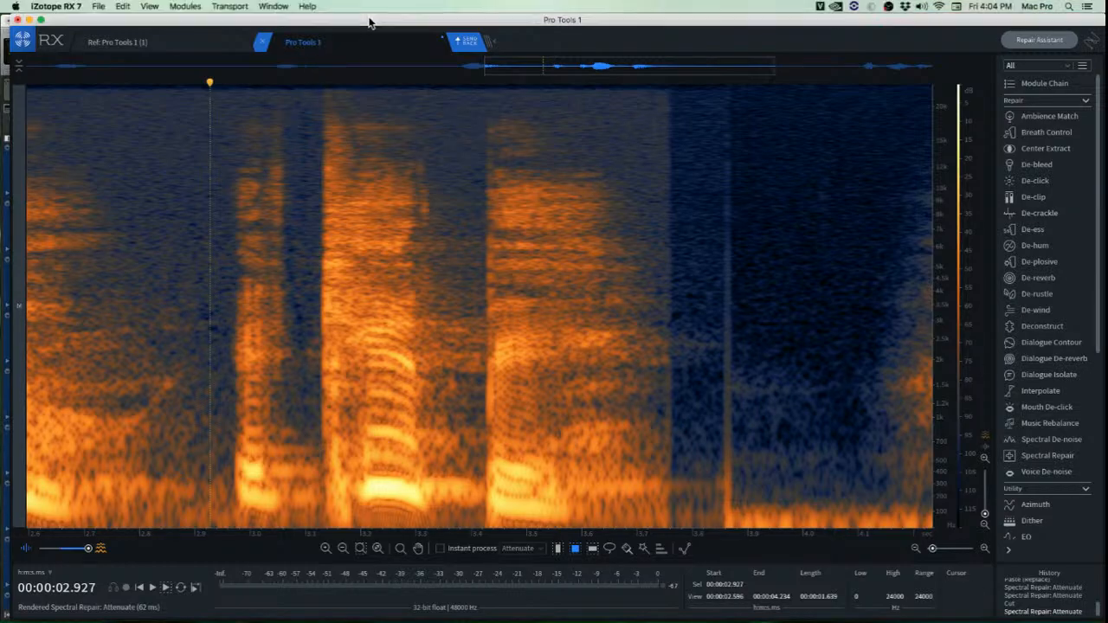
click(416, 249)
key(super+Tab)
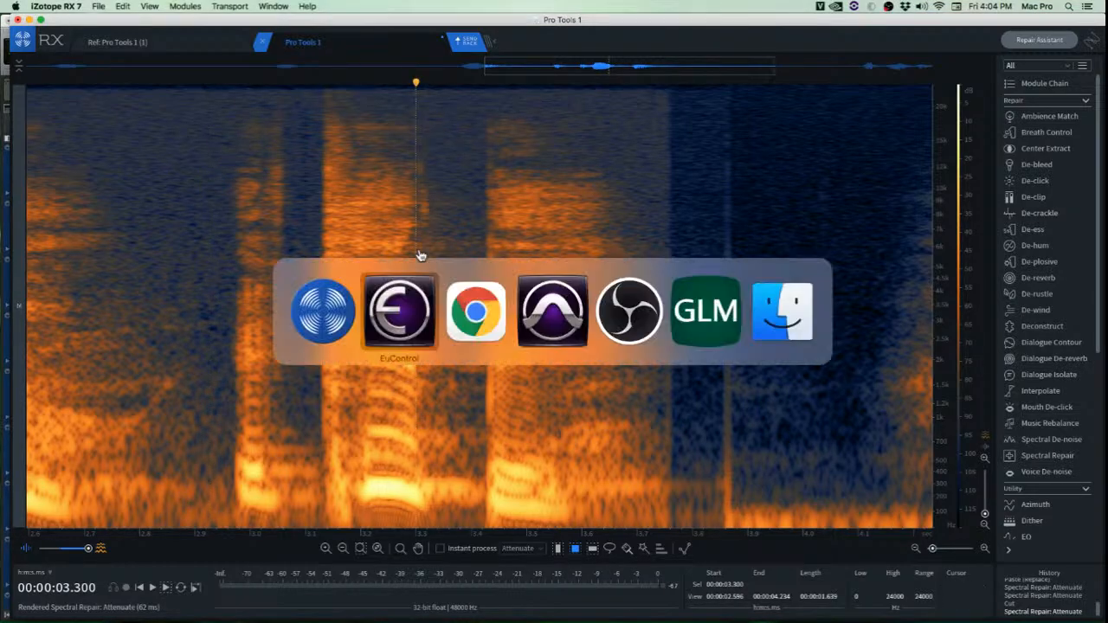
key(super+Tab)
key(super+Tab)
key(super+Tab)
key(super+shift+Tab)
key(super+shift+Tab)
key(super+shift+Tab)
key(super+shift+Tab)
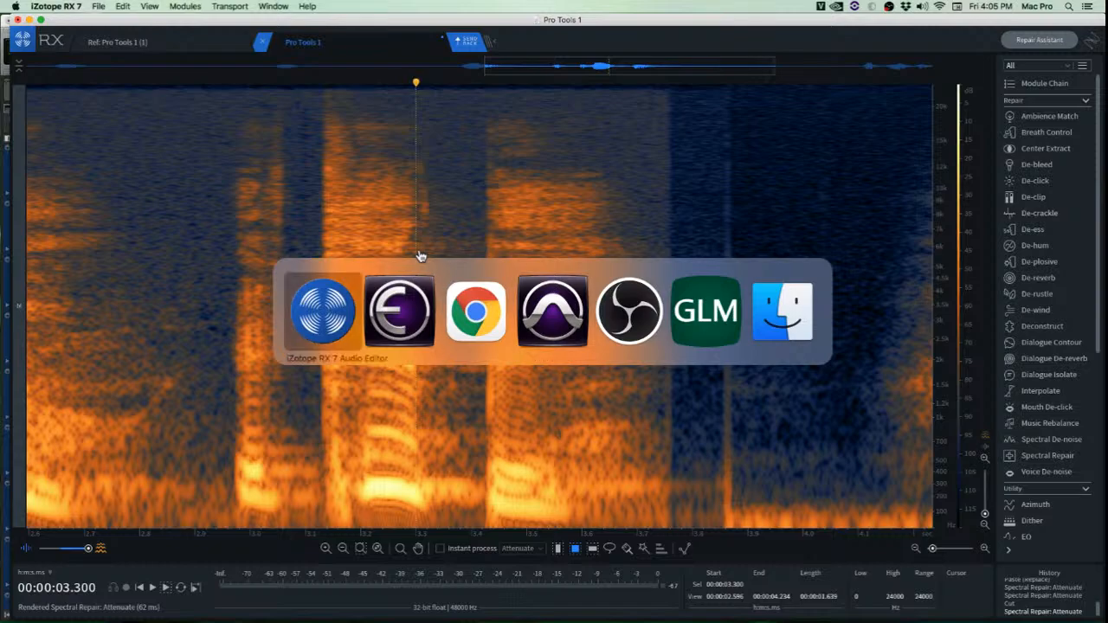
Play the next word and the words that follow it, starting from about 3.120 s.
scroll(444, 260, up, 4)
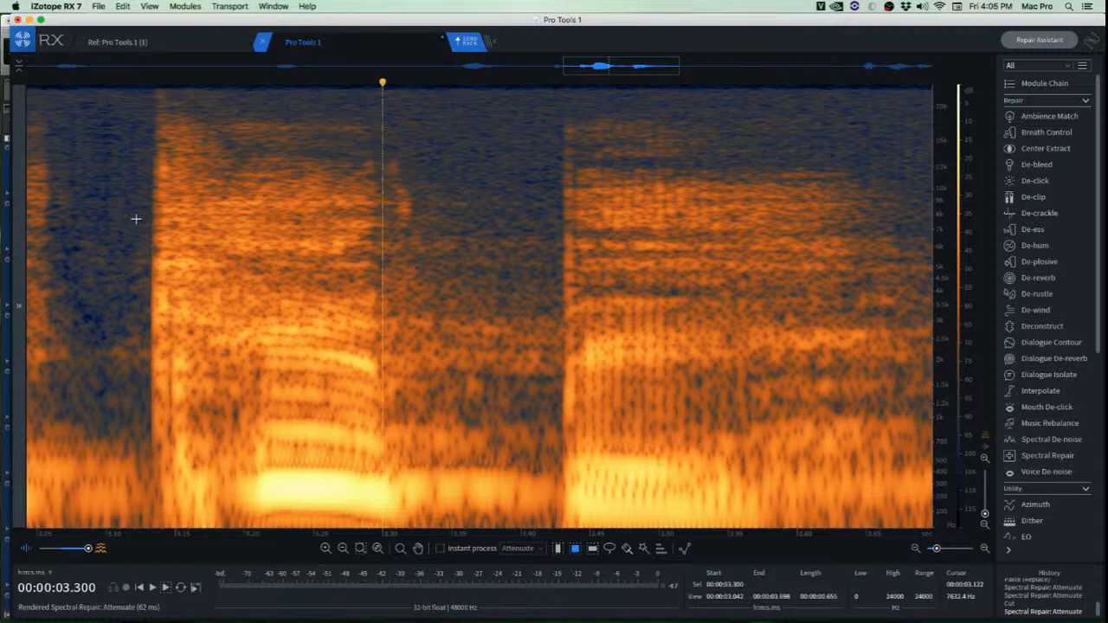
click(133, 209)
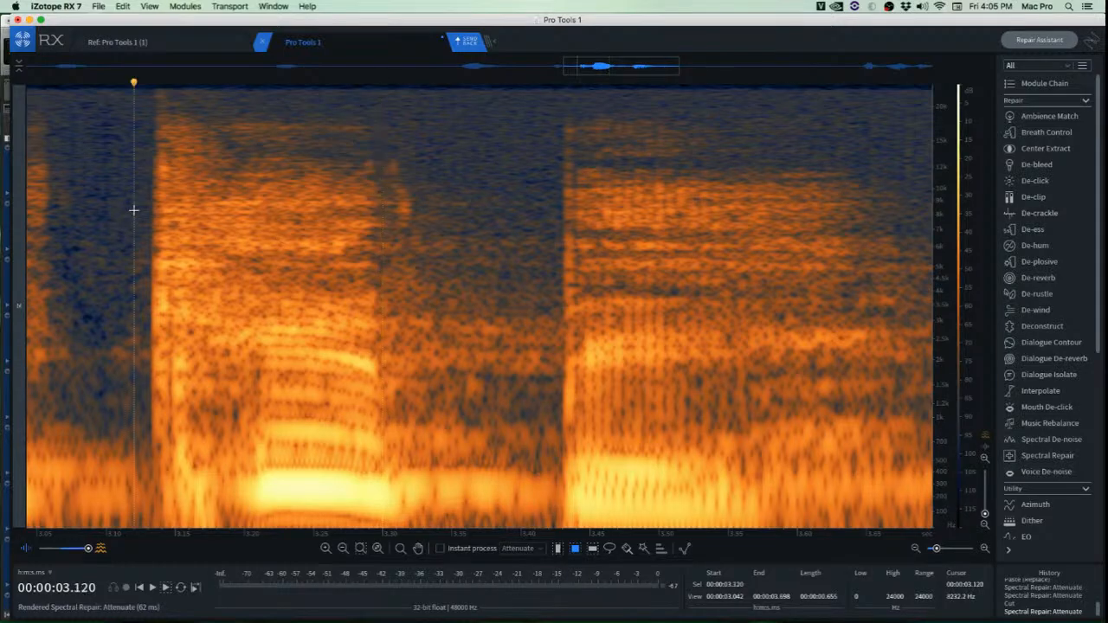
key(space)
scroll(250, 257, down, 5)
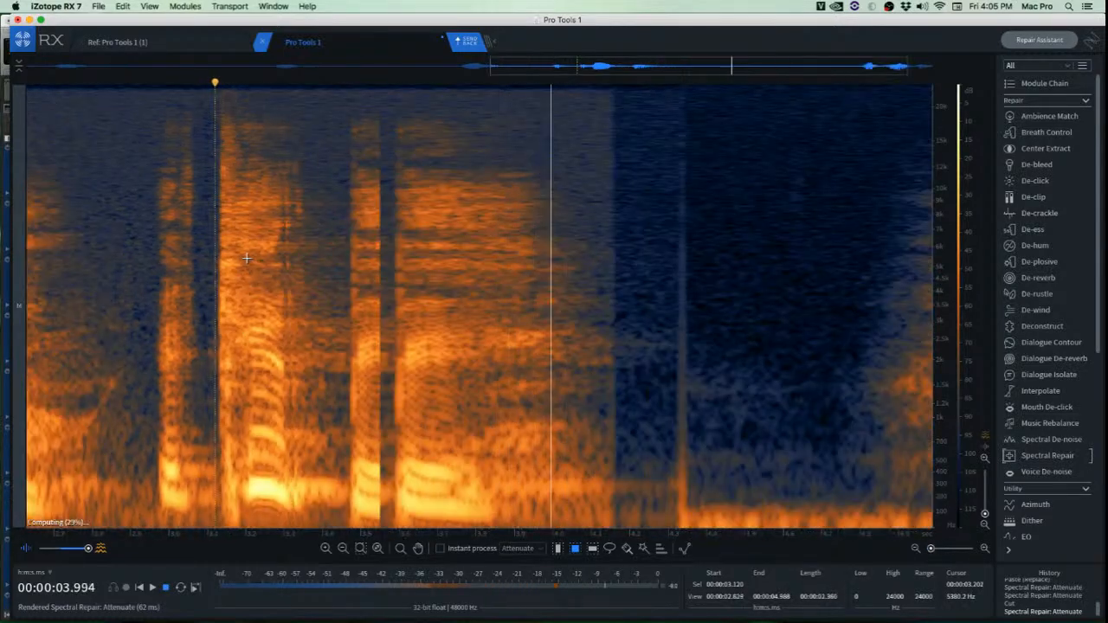
key(space)
key(space)
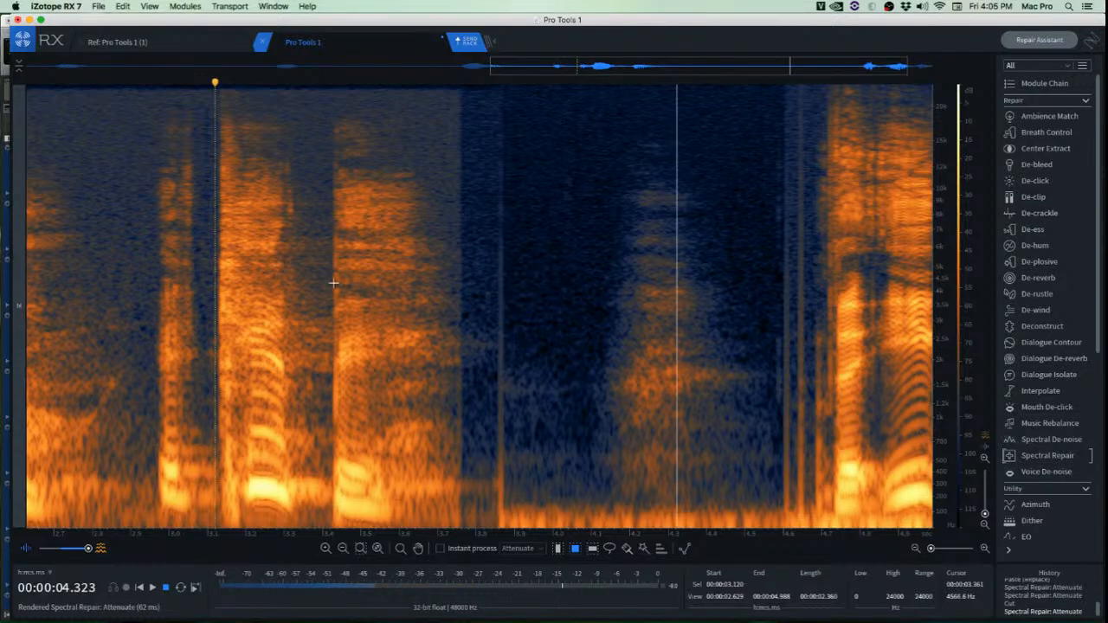
key(space)
Copy the noise at about 3.727 to 3.754 s below 7555 Hz and paste it over the adjacent hard edge after the word.
scroll(441, 288, up, 5)
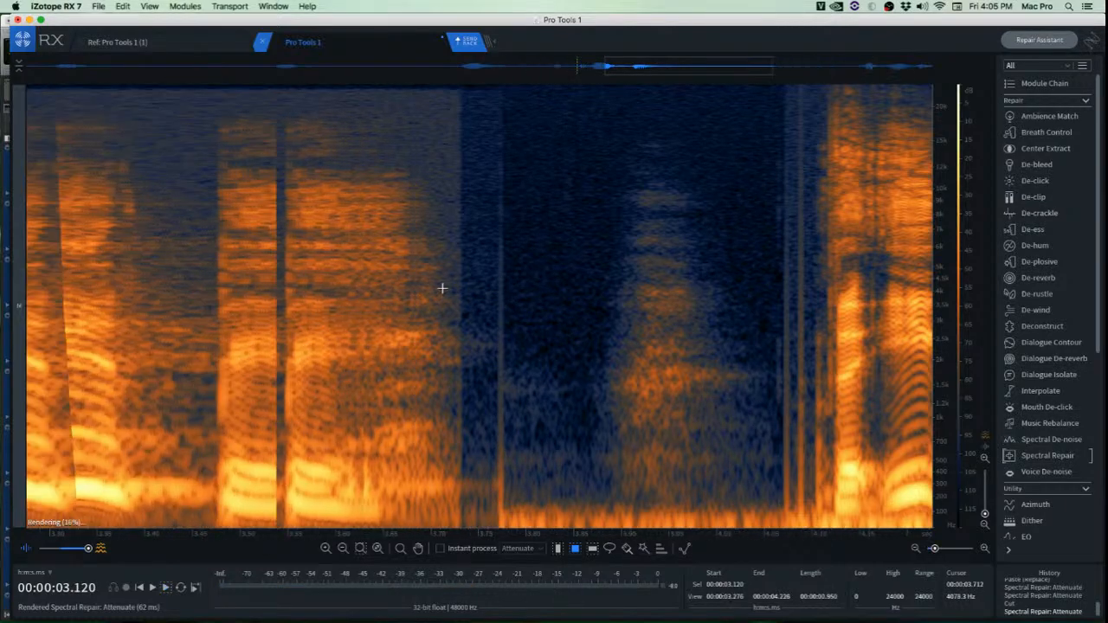
scroll(520, 334, up, 2)
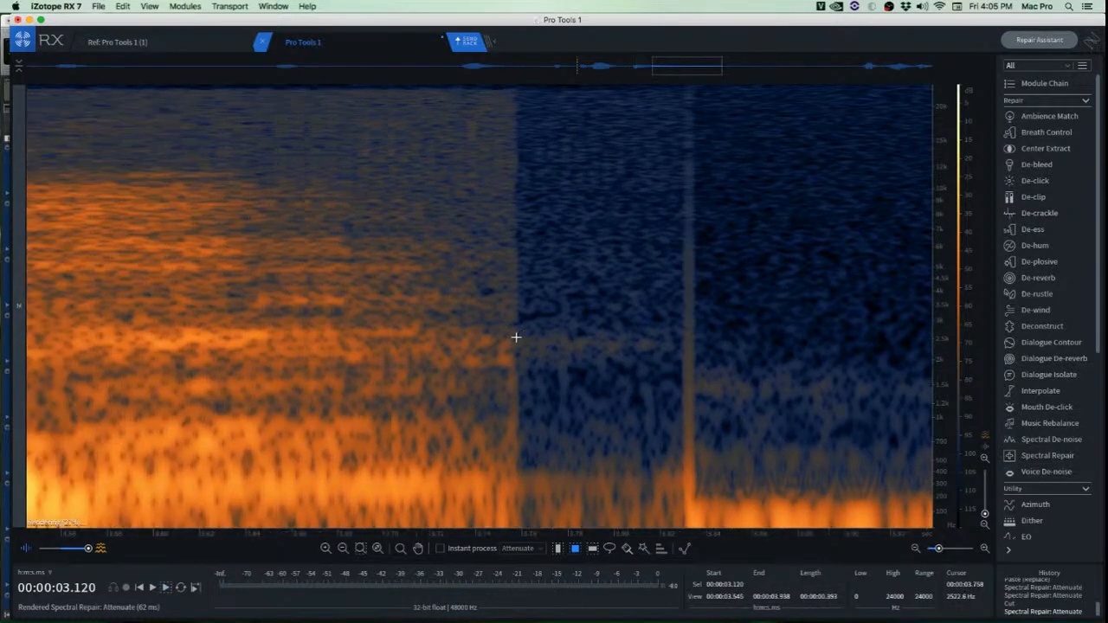
scroll(771, 478, down, 2)
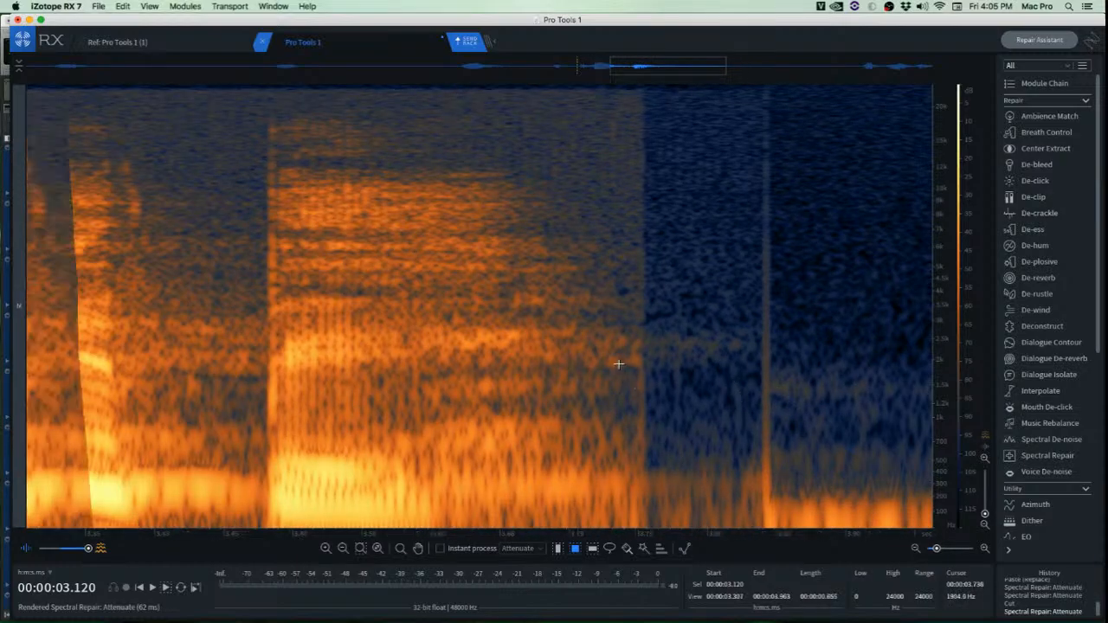
scroll(625, 397, up, 2)
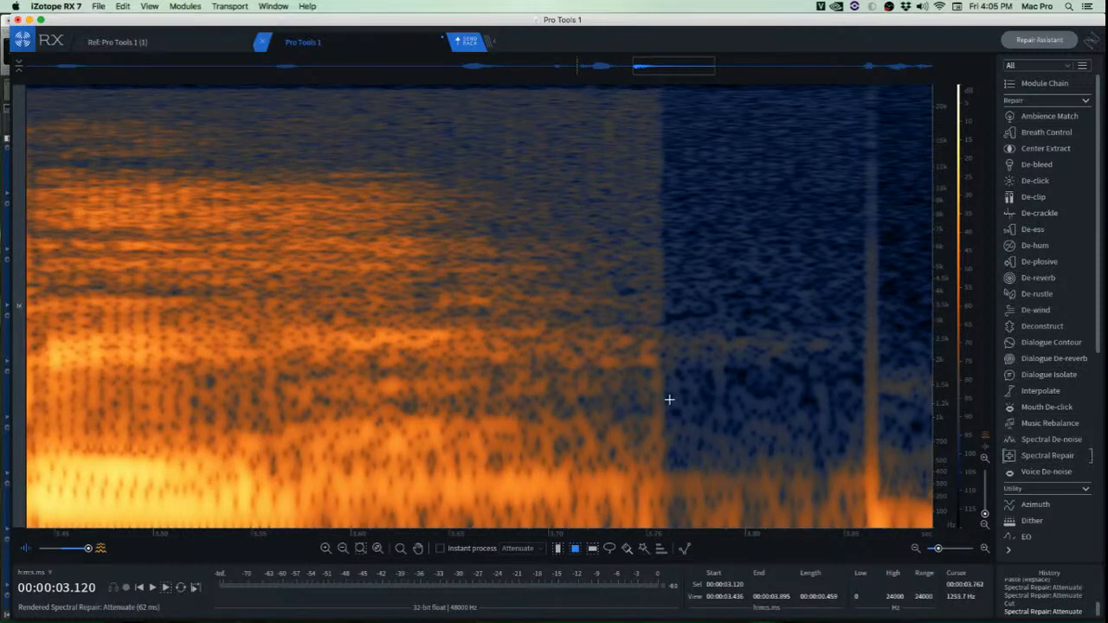
scroll(668, 401, up, 2)
drag(534, 220, 643, 530)
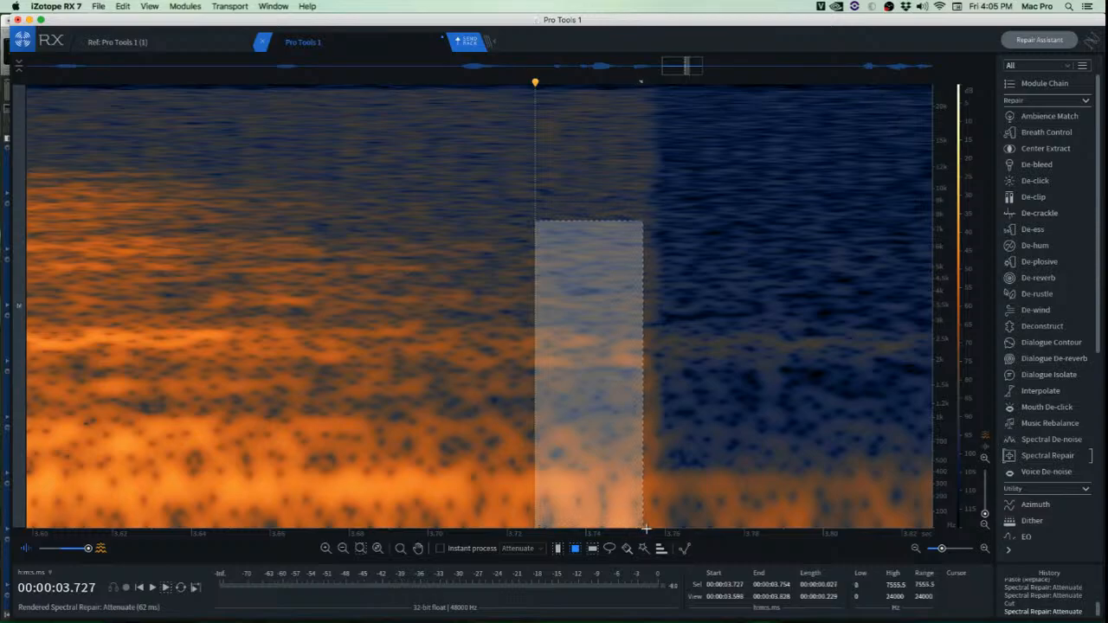
key(super+c)
drag(591, 454, 620, 444)
key(super+v)
click(477, 410)
Return to the clip's start, then examine and play the noise burst in its first milliseconds.
scroll(505, 404, down, 4)
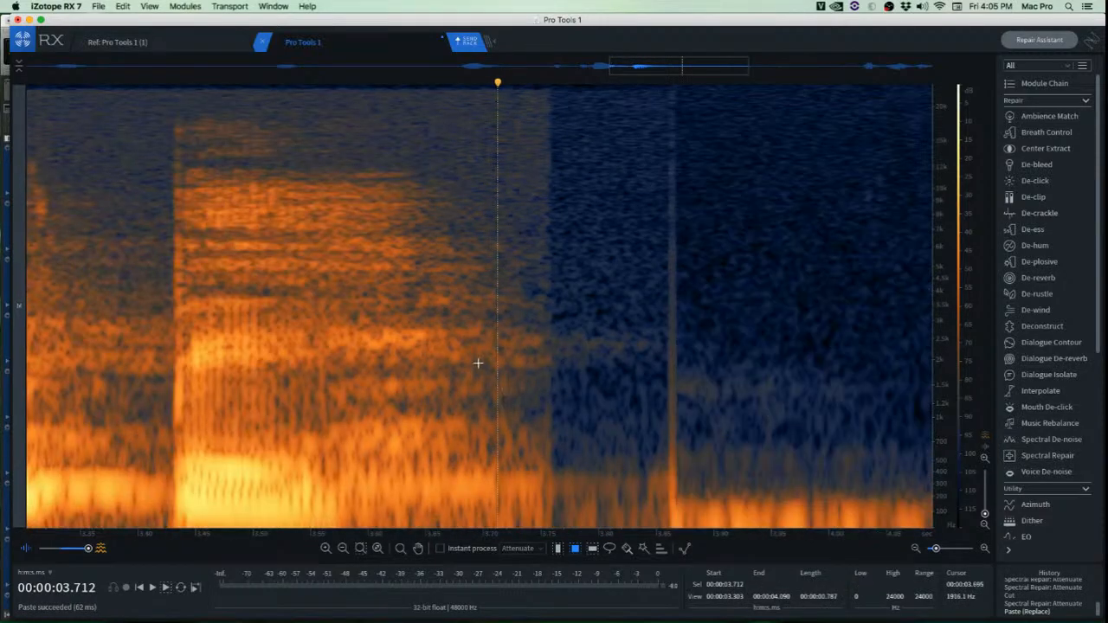
scroll(598, 412, down, 2)
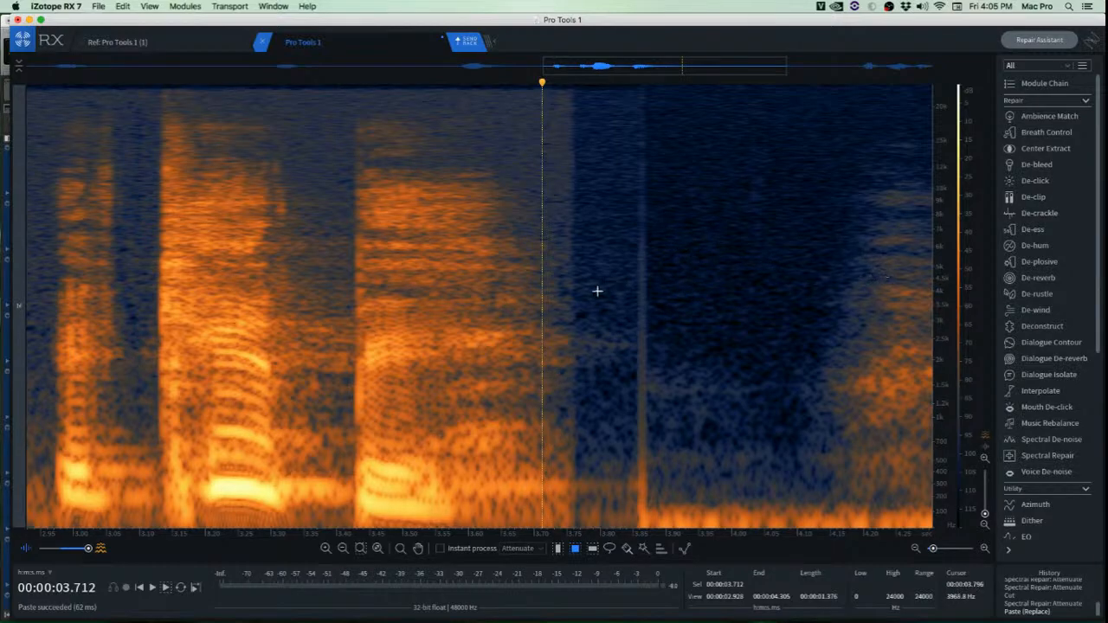
scroll(563, 363, down, 3)
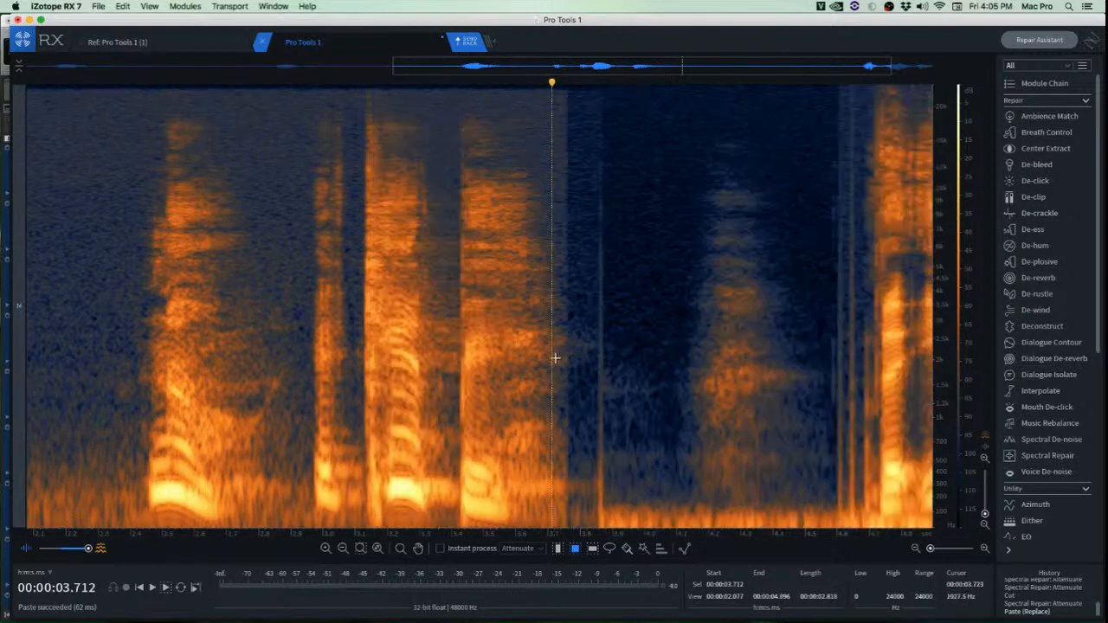
key(Return)
scroll(45, 296, up, 5)
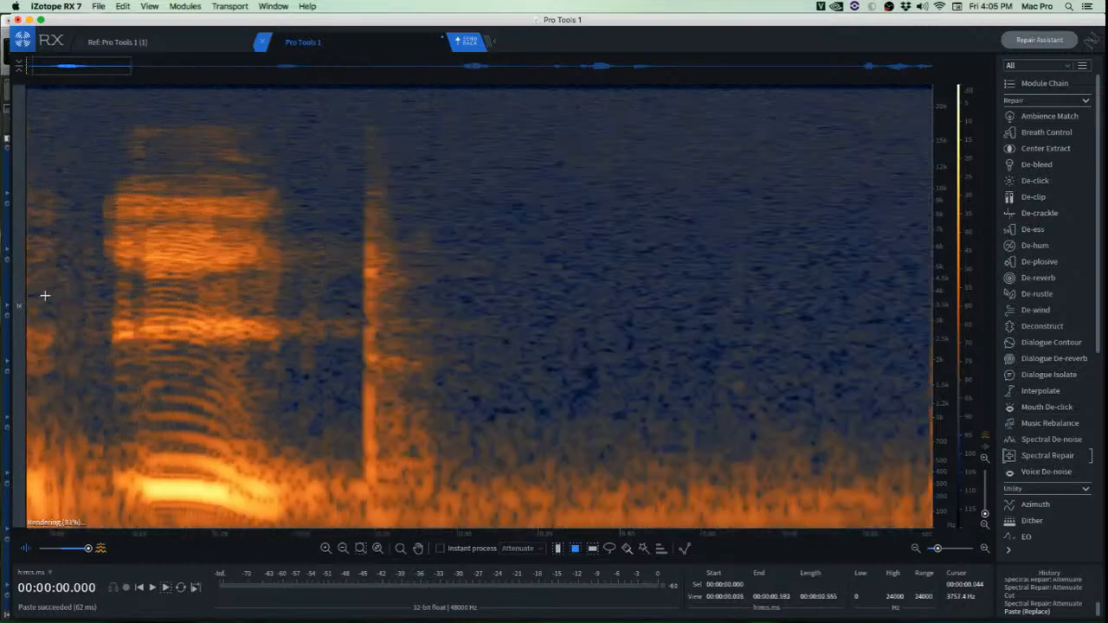
scroll(55, 294, left, 2)
scroll(56, 294, up, 5)
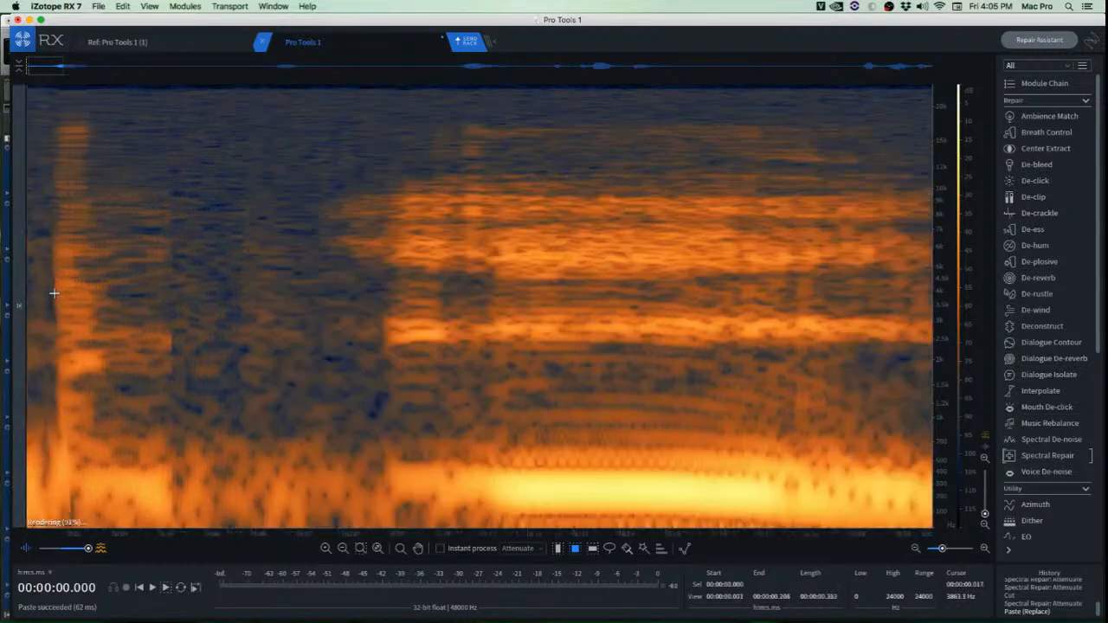
scroll(55, 294, left, 2)
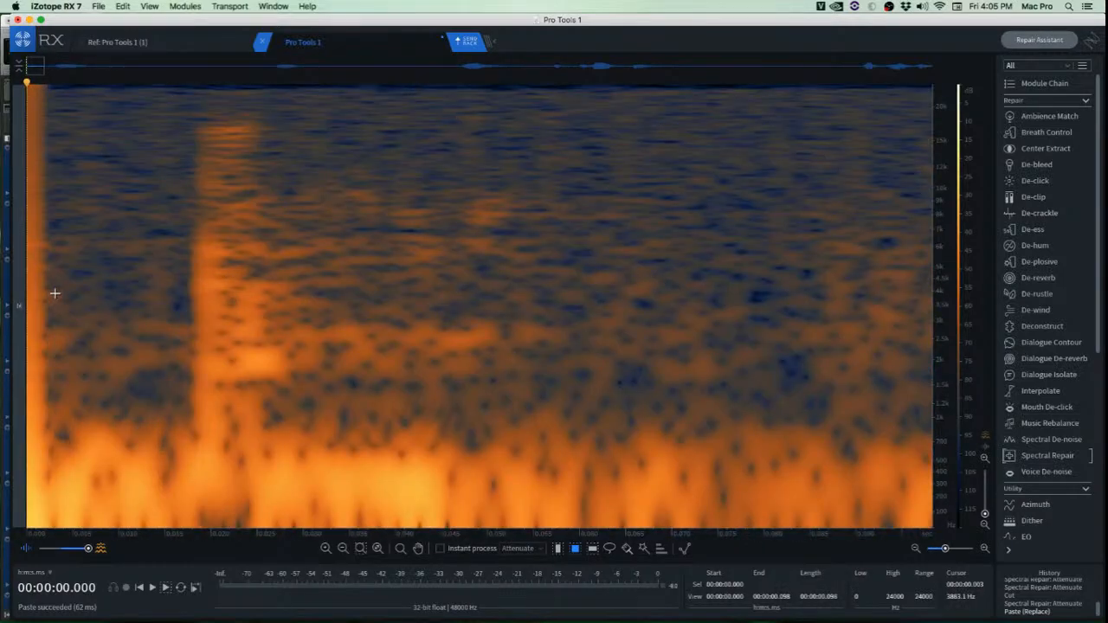
scroll(55, 294, up, 2)
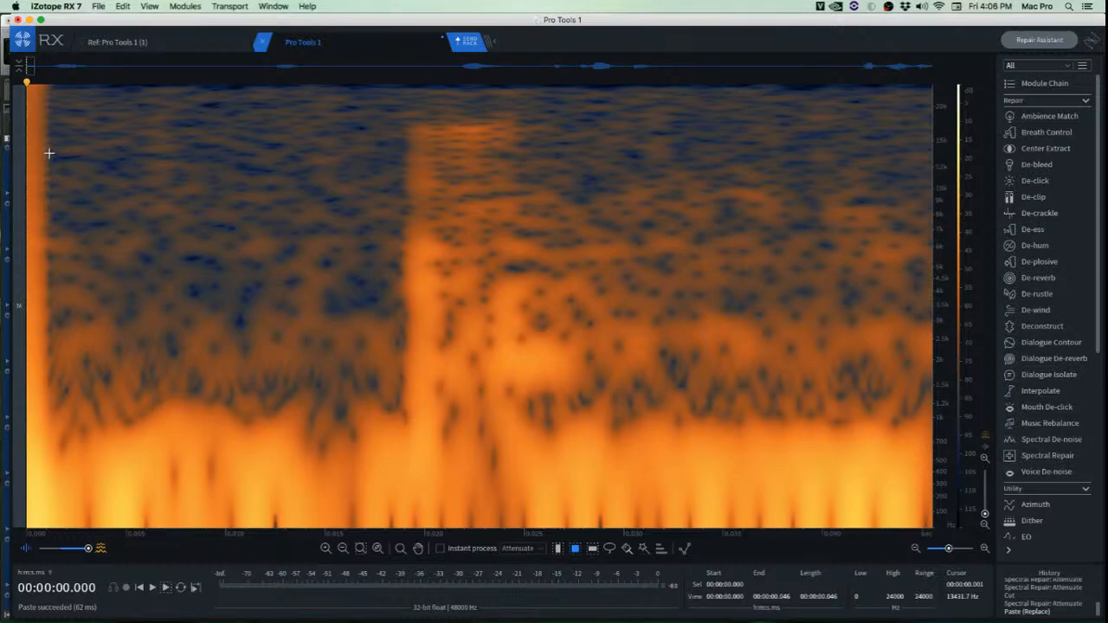
scroll(60, 154, up, 1)
key(space)
key(space)
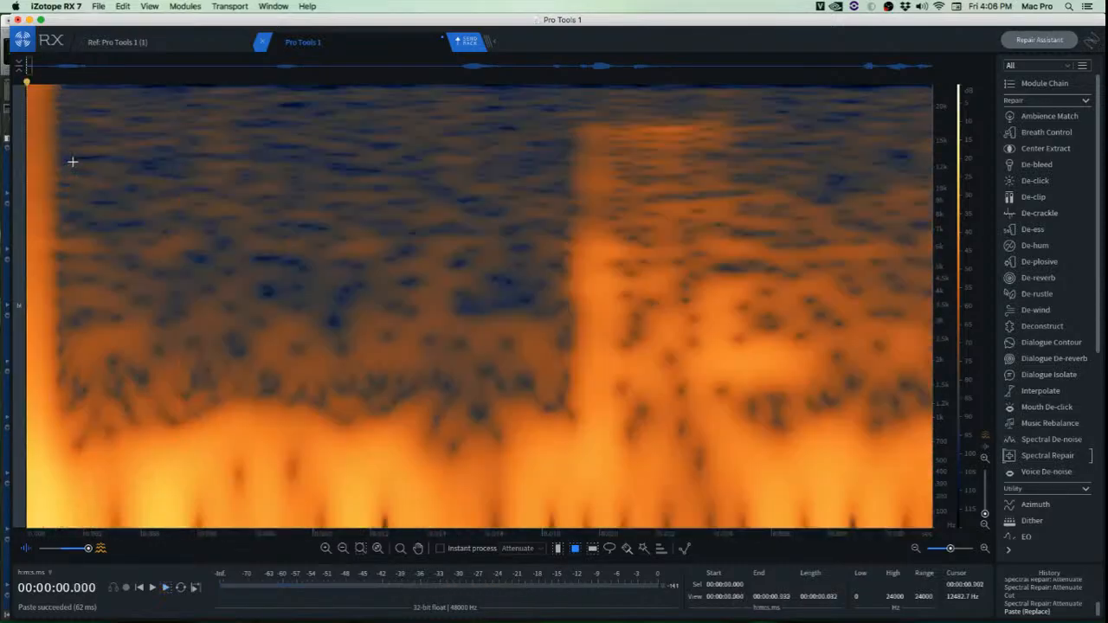
scroll(72, 161, down, 1)
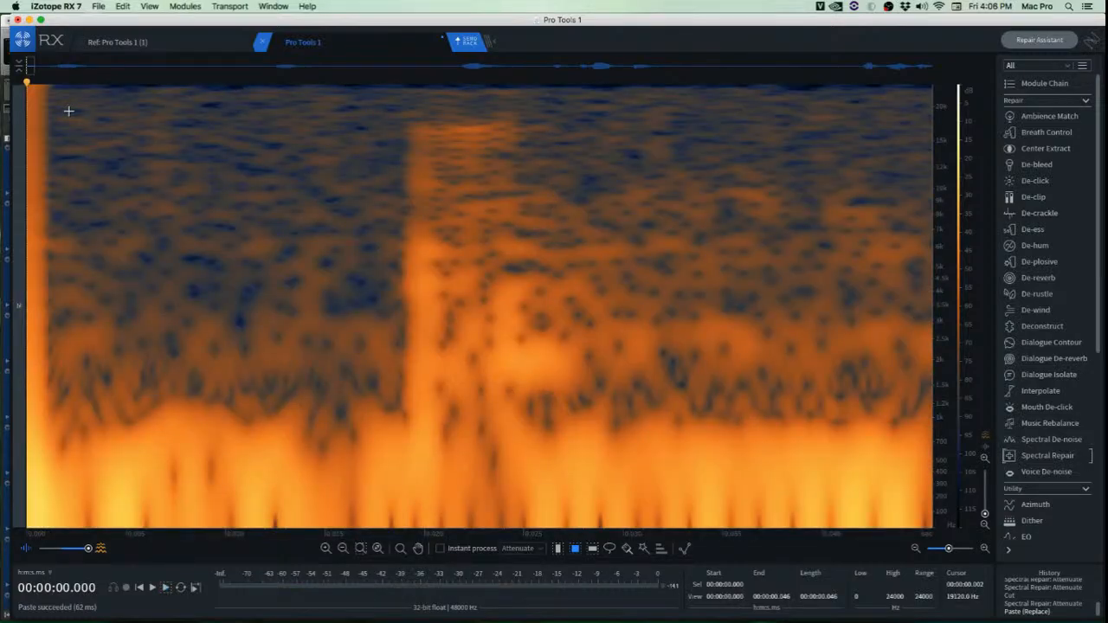
Try to cover the burst at the clip's start with noise copied from about 0.002 to 0.007 s, 2598 to 19028 Hz.
drag(66, 113, 170, 336)
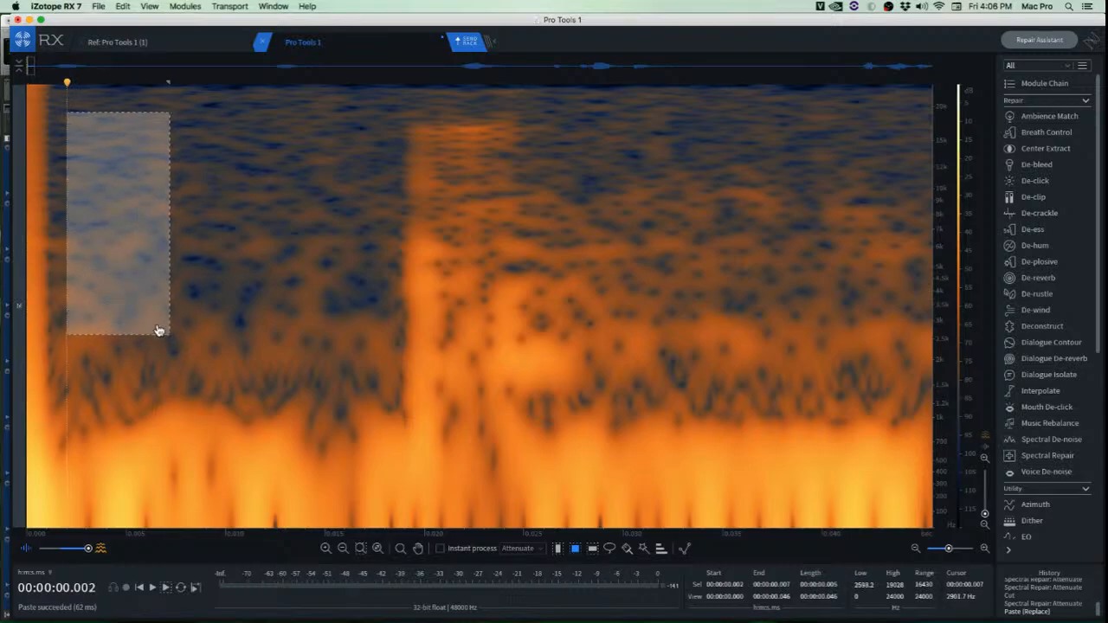
drag(116, 285, 54, 292)
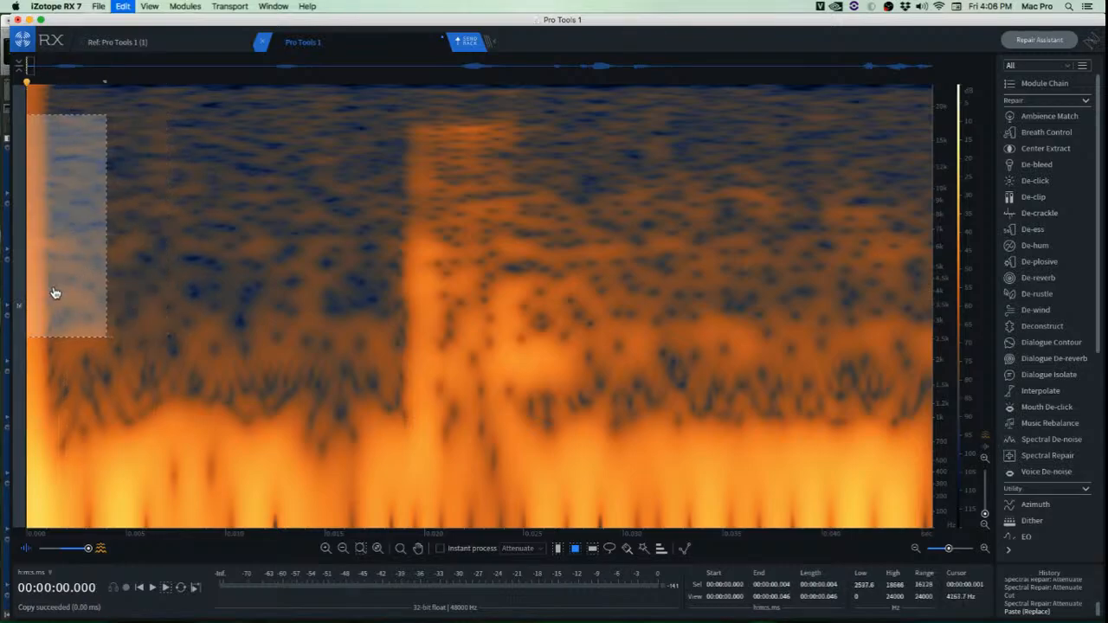
click(145, 275)
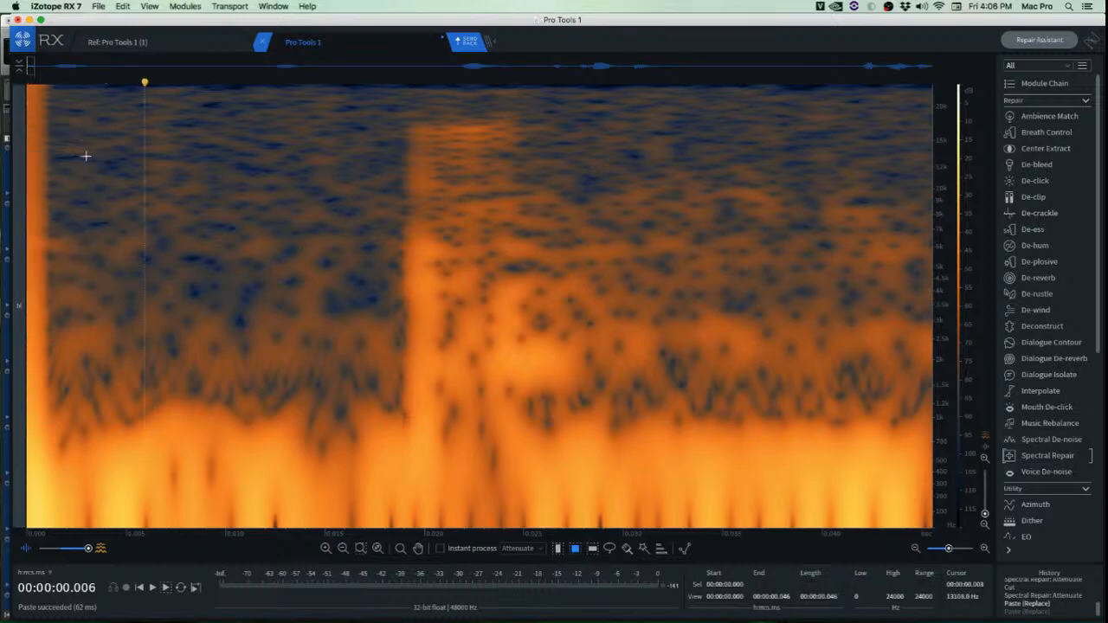
Try a wider noise patch on the opening burst, copied from about 0.003 to 0.013 s, 1940 to 16231 Hz.
drag(79, 130, 287, 364)
key(super+c)
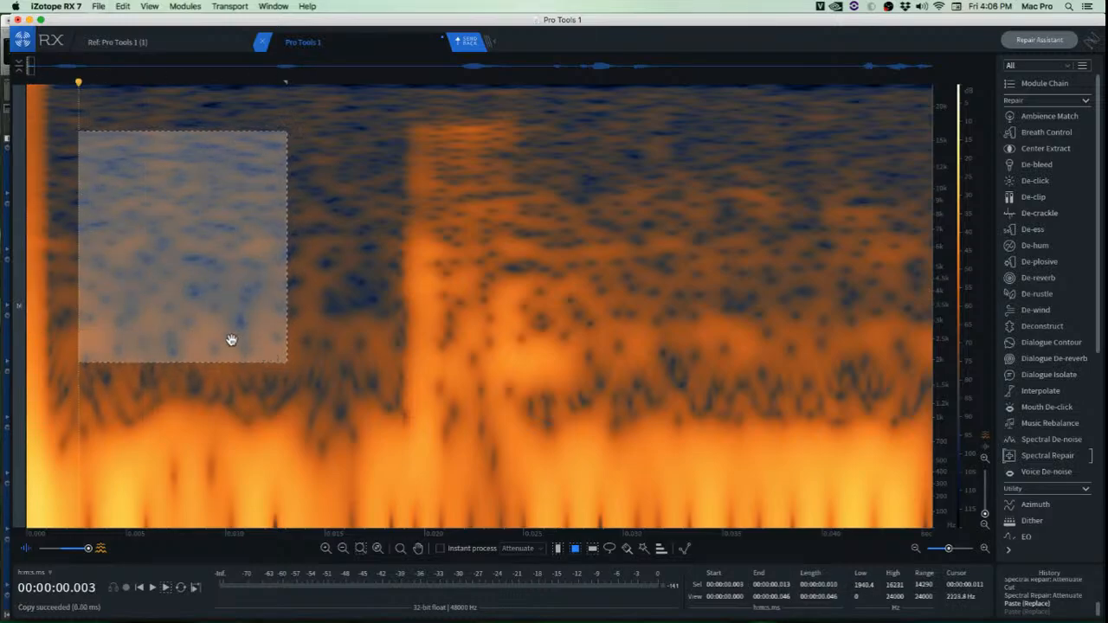
drag(200, 302, 148, 312)
key(super+v)
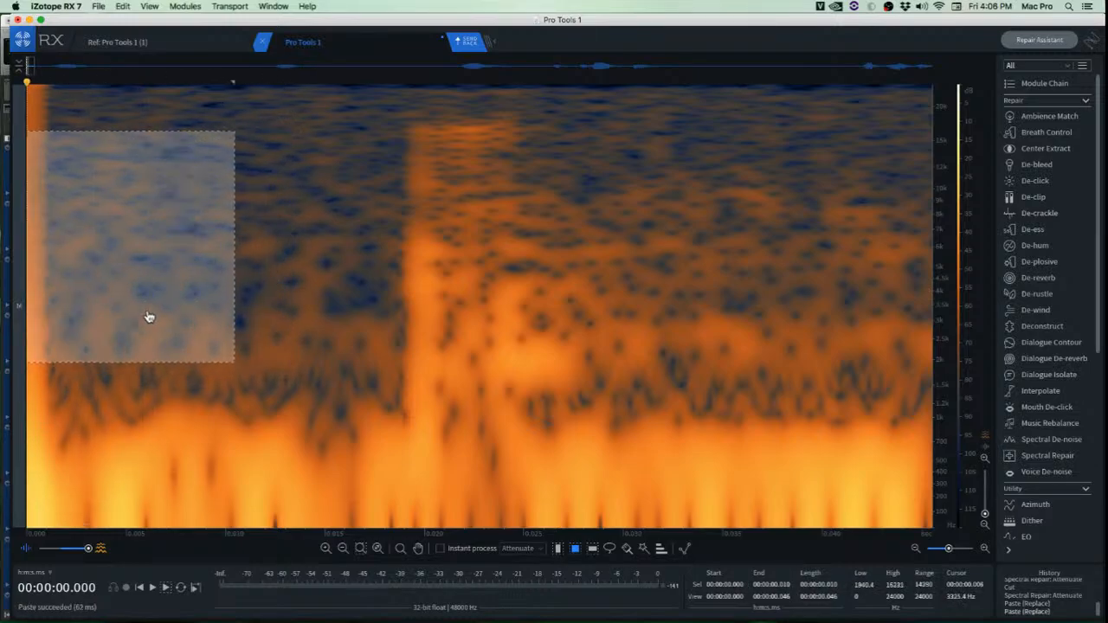
click(214, 381)
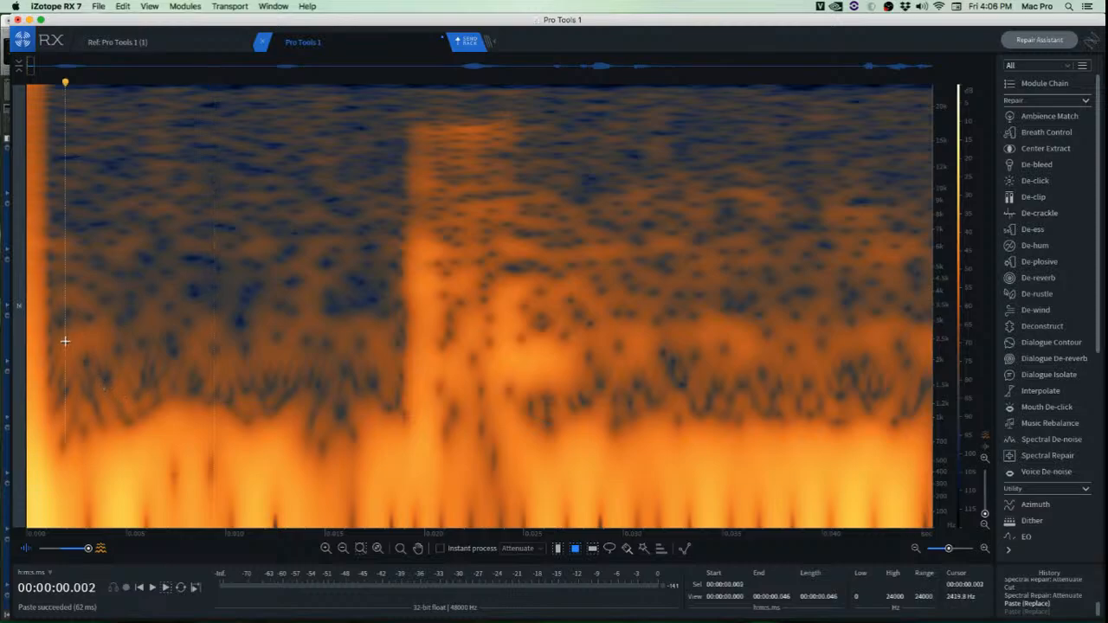
Cover the opening burst below about 2420 Hz, from 0 to 0.006 s, with noise copied from just beside it.
drag(63, 342, 99, 511)
key(super+v)
key(super+v)
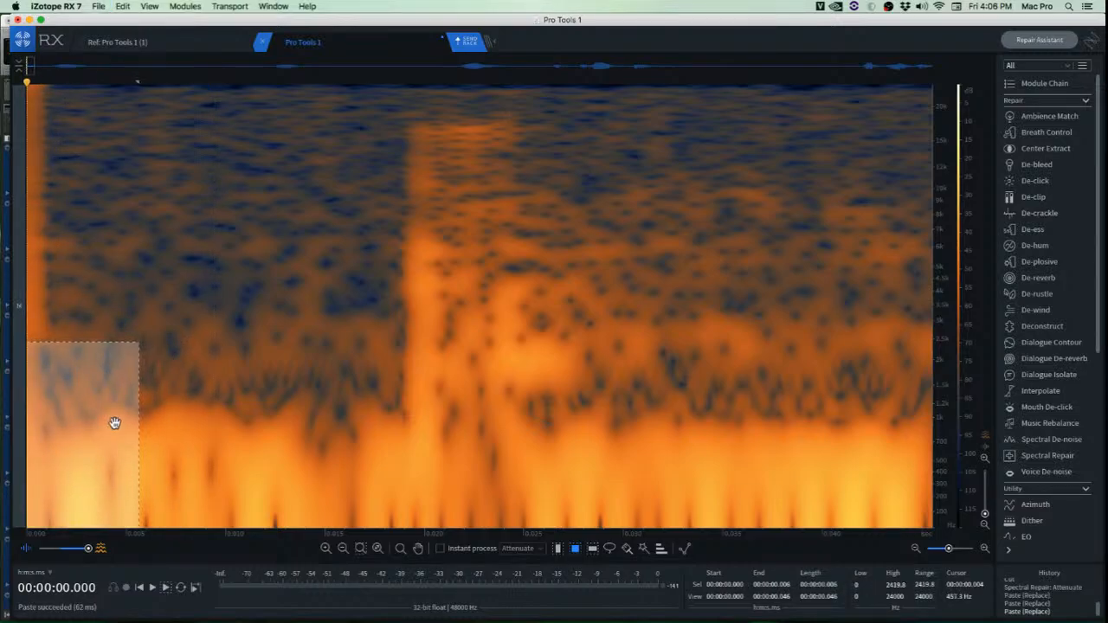
Cover the mid-frequency part of the opening burst with a box of neighbouring noise and clear the selection.
click(144, 266)
drag(62, 142, 198, 402)
drag(147, 358, 106, 371)
key(super+v)
click(200, 475)
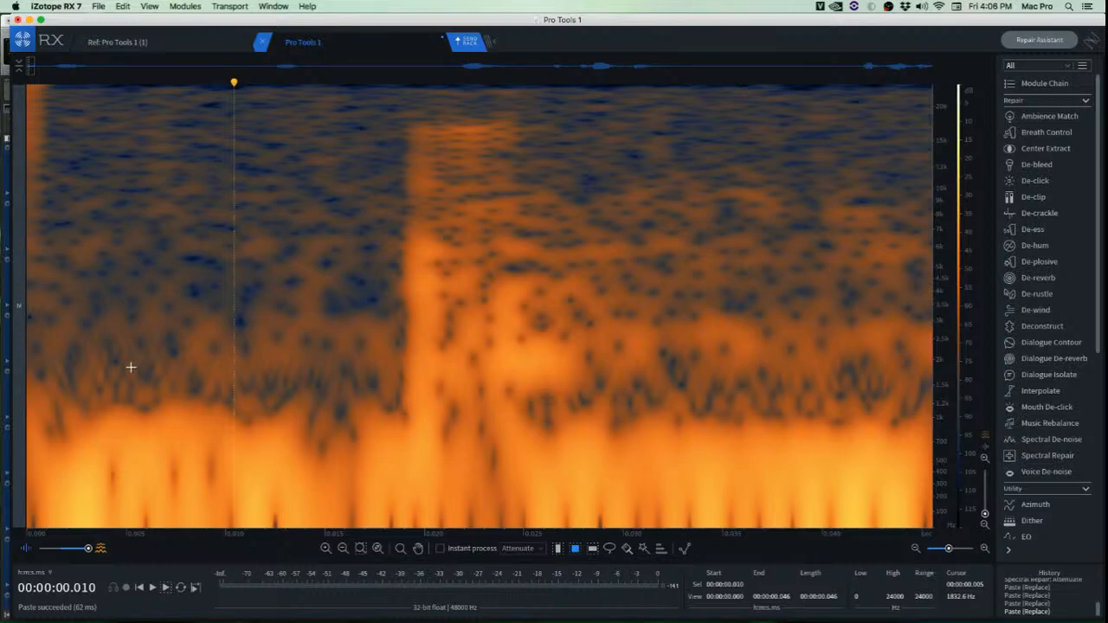
Cover the remaining high-frequency part of the opening burst with cleaner noise copied from beside it.
scroll(130, 367, down, 2)
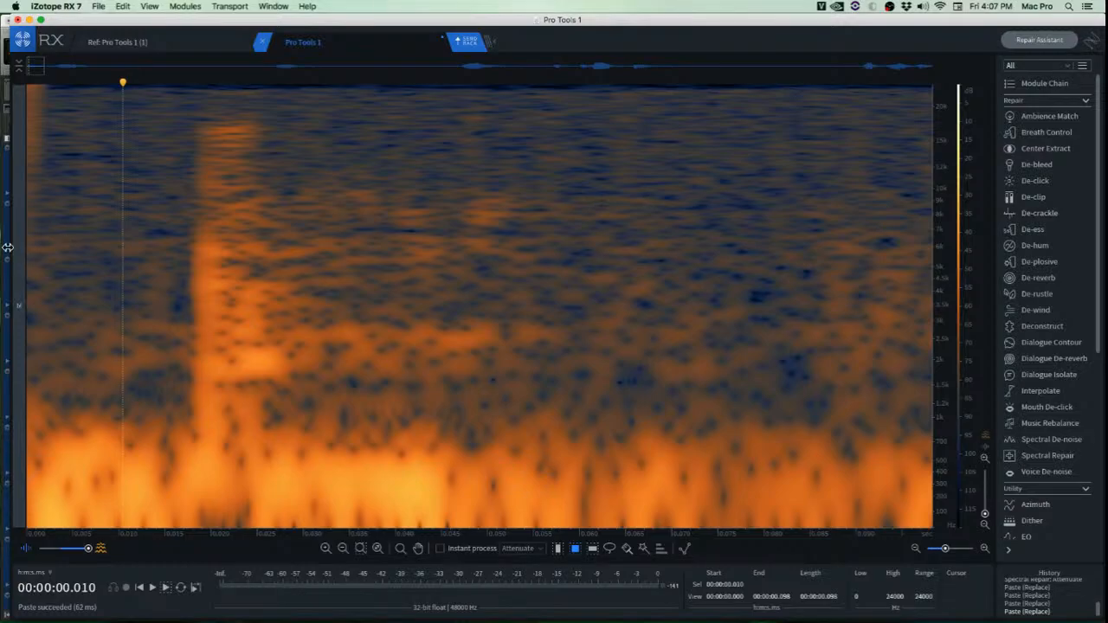
drag(64, 91, 77, 178)
key(super+v)
click(124, 179)
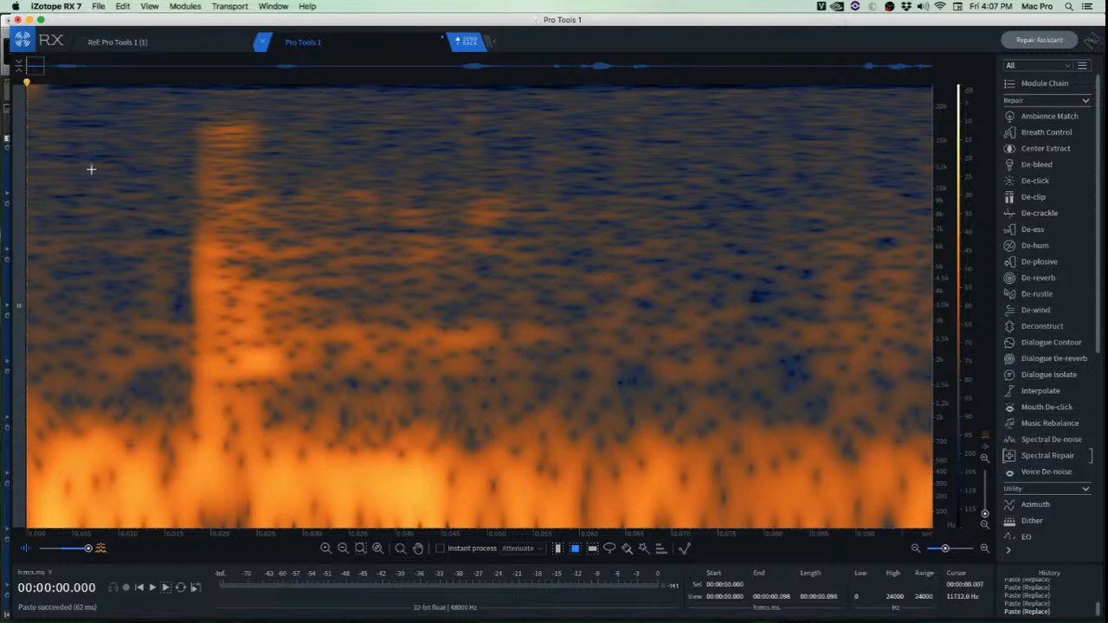
Paste one more noise patch over the topmost frequencies at the clip's start, from 0 to 0.011 s up to 22718 Hz.
click(77, 88)
drag(73, 90, 69, 116)
key(super+c)
key(super+v)
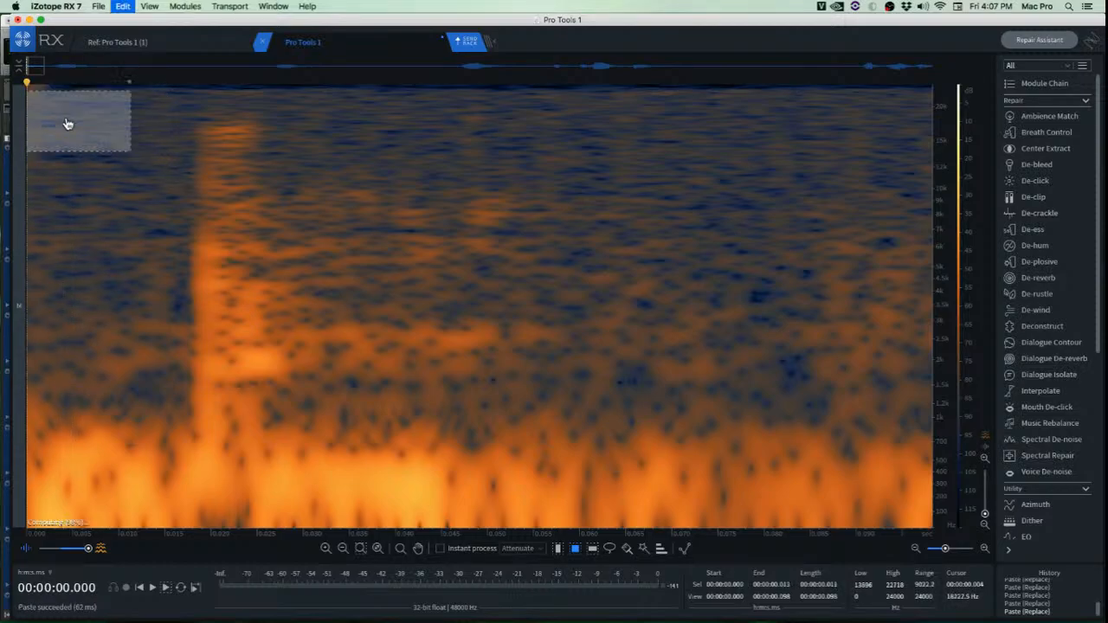
click(112, 253)
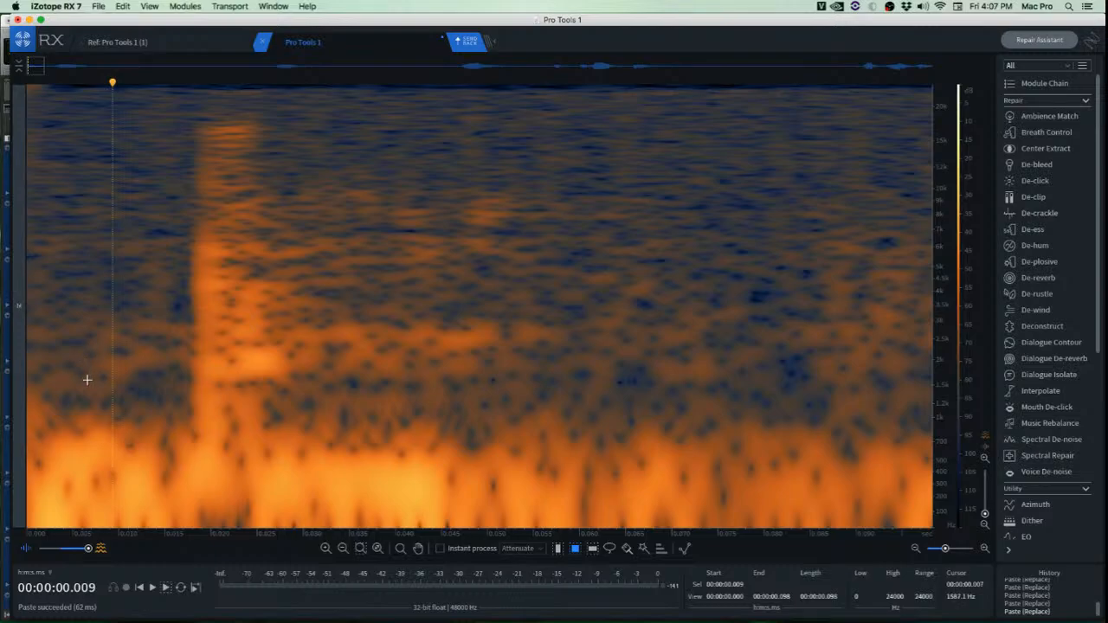
Play the patched opening from the clip's start and listen again from the next burst at about 0.02 s.
scroll(82, 379, down, 5)
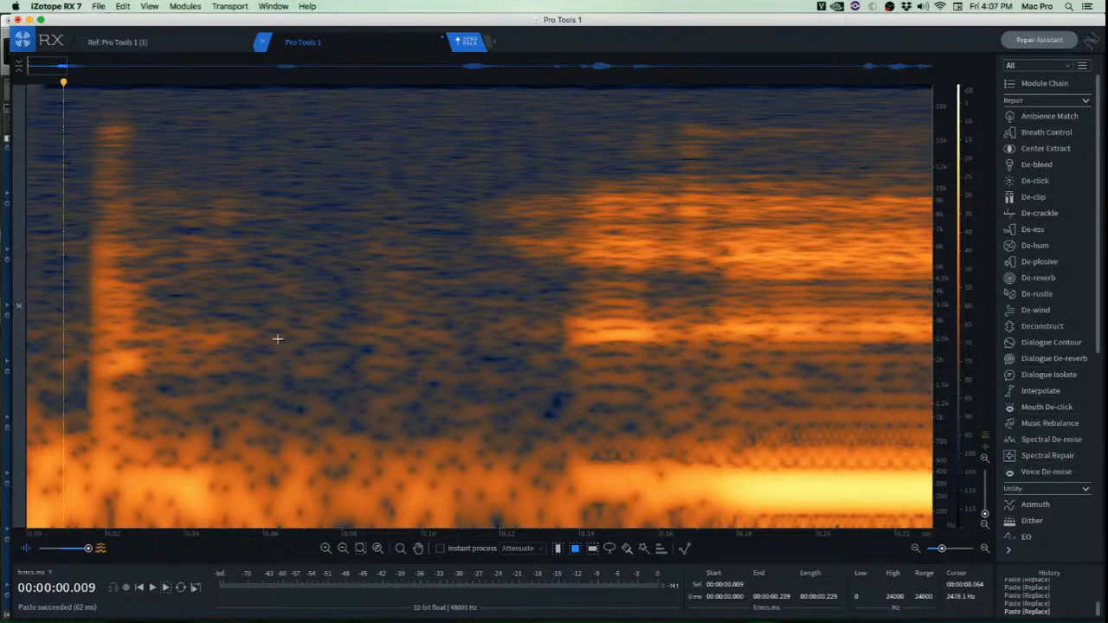
key(Return)
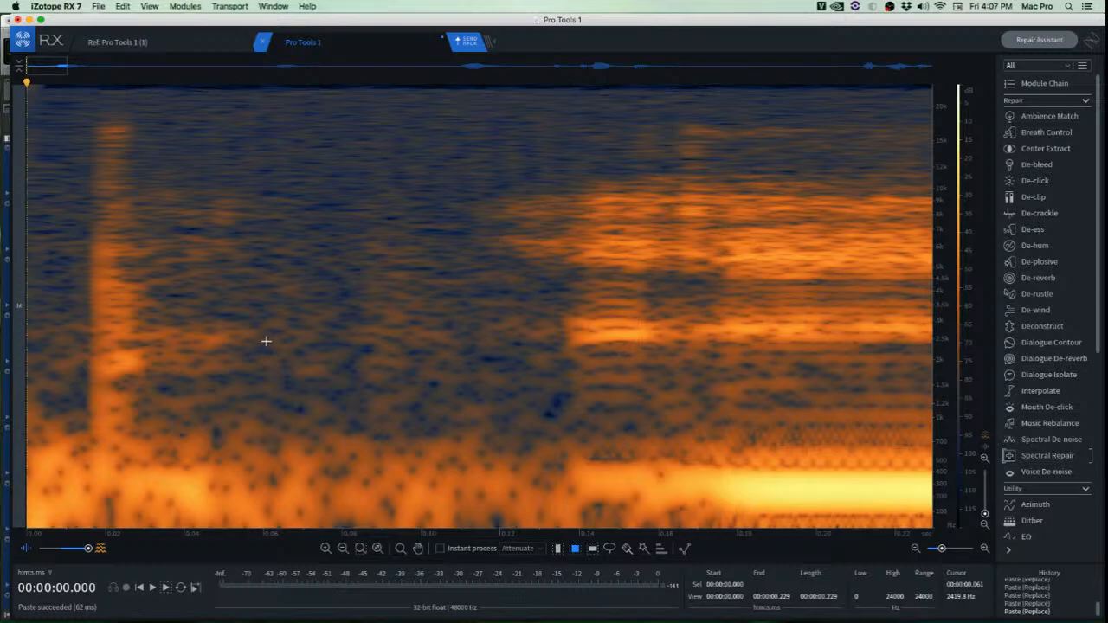
key(space)
key(space)
scroll(99, 312, up, 3)
click(119, 285)
key(space)
scroll(119, 308, down, 3)
Cover the burst at about 0.02 s with noise copied from 0.062 to 0.106 s, spanning 172 to 21146 Hz, and clear the selection.
drag(56, 96, 273, 509)
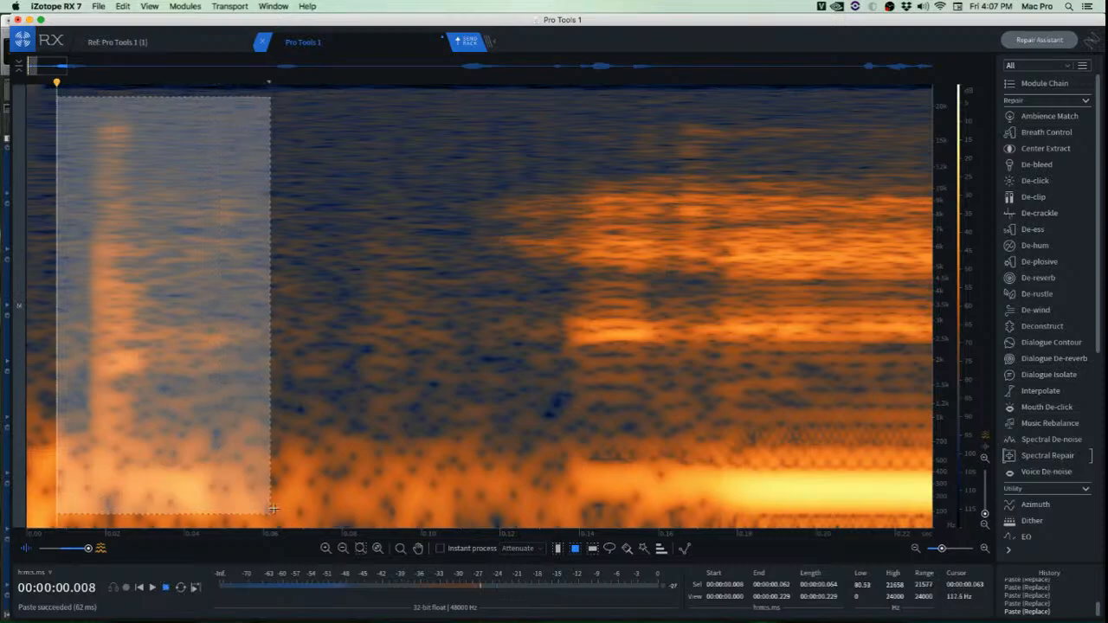
click(409, 325)
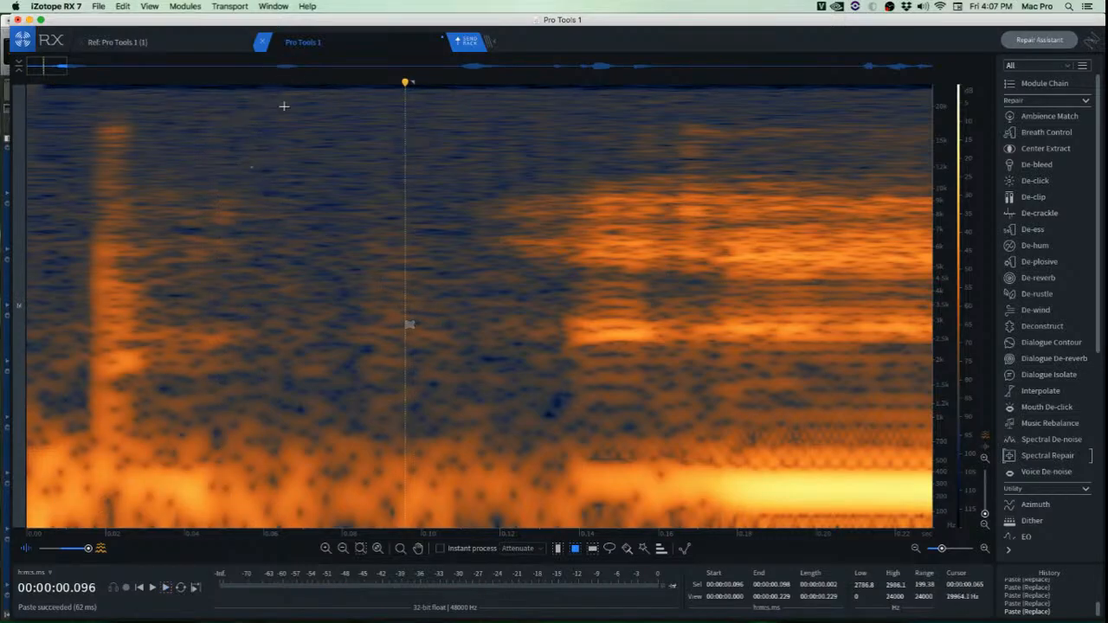
drag(270, 99, 446, 501)
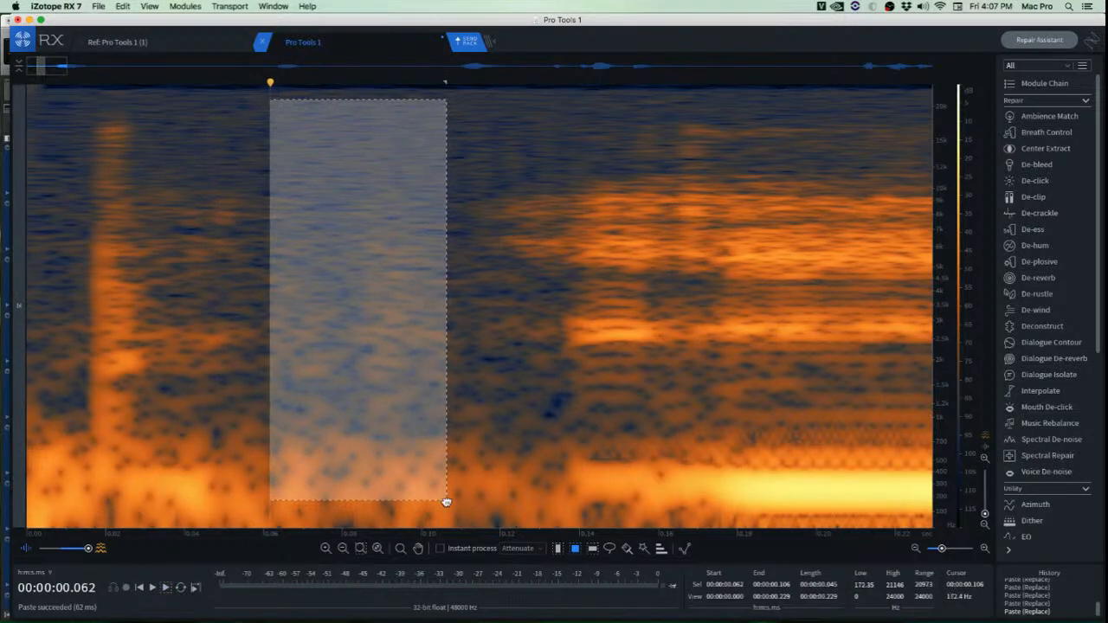
drag(418, 458, 173, 453)
click(389, 456)
click(300, 444)
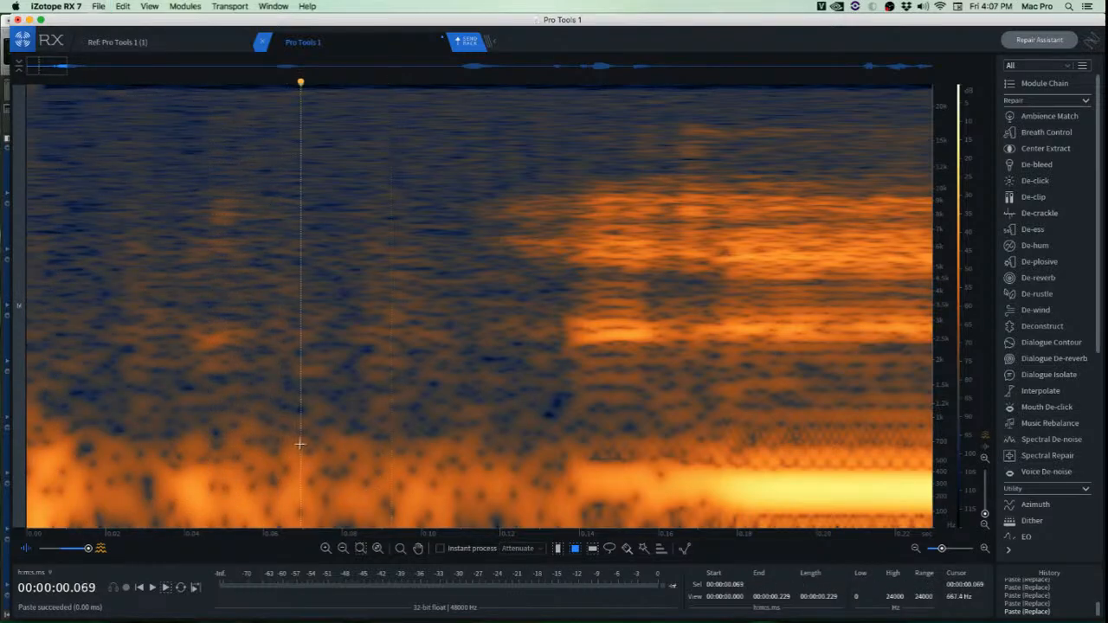
Copy a low-frequency noise box up to about 706 Hz and paste it over the brighter rumble from 0.034 s.
drag(300, 444, 482, 527)
key(cmd+c)
drag(438, 493, 269, 492)
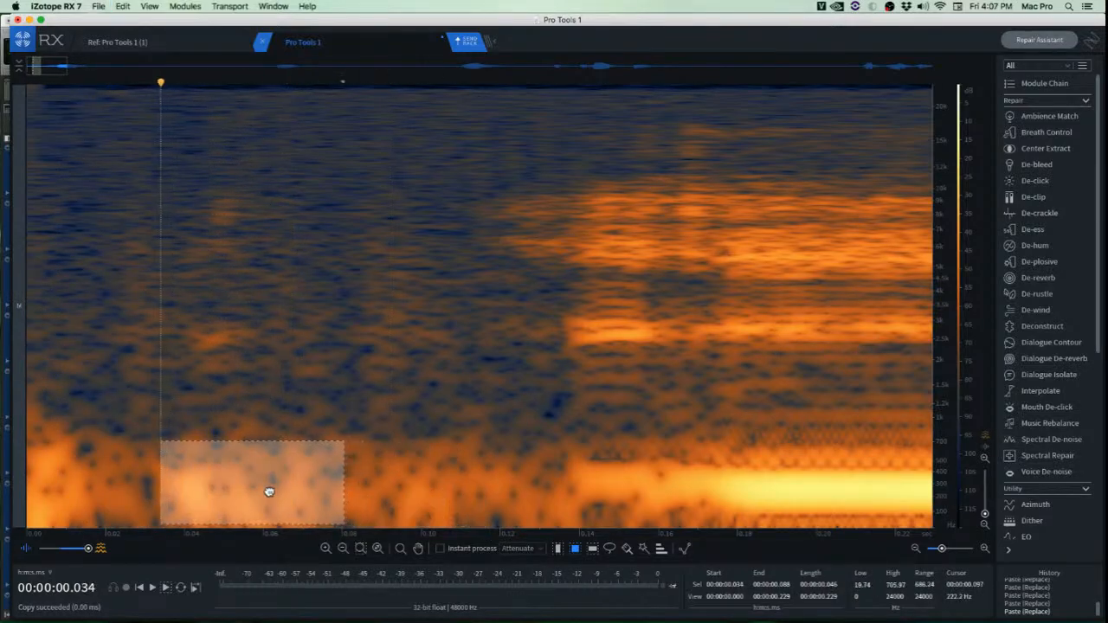
click(469, 486)
key(super+v)
Cover the faint residues at about 0.05 s with noise boxes copied from beside them, including one spanning 1299.5 to 3575.4 Hz.
mouse_move(282, 167)
mouse_down()
mouse_move(355, 299)
mouse_move(252, 277)
mouse_move(371, 398)
mouse_up()
click(419, 328)
key(super+c)
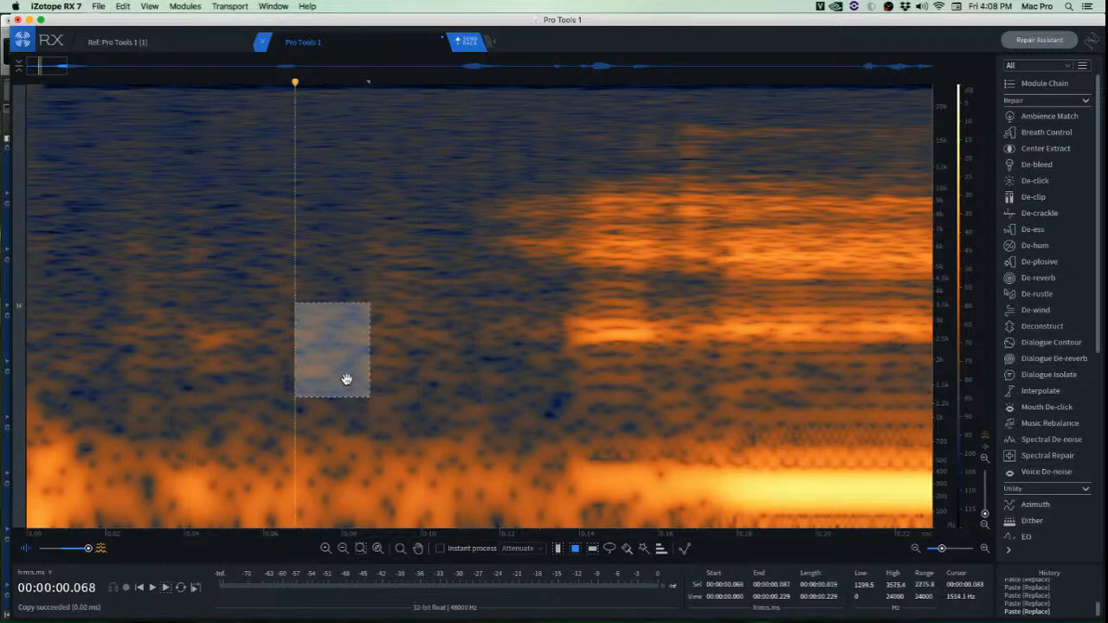
mouse_move(320, 364)
mouse_down()
mouse_move(210, 359)
mouse_move(235, 359)
mouse_up()
key(super+v)
click(324, 338)
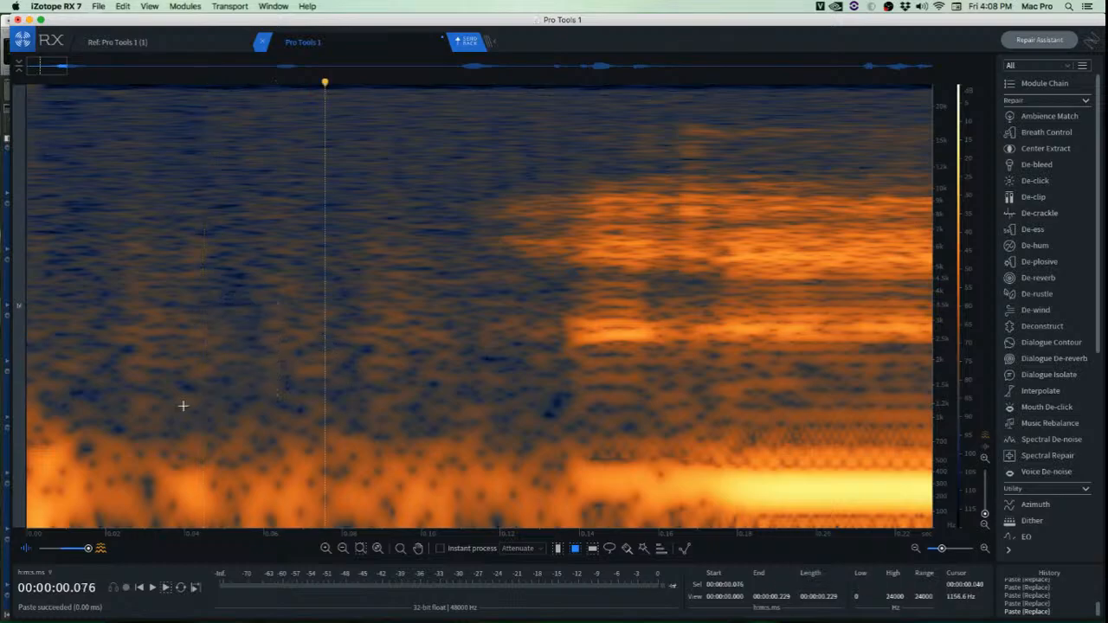
Play the patched opening again from the clip's start.
click(204, 415)
key(Return)
key(space)
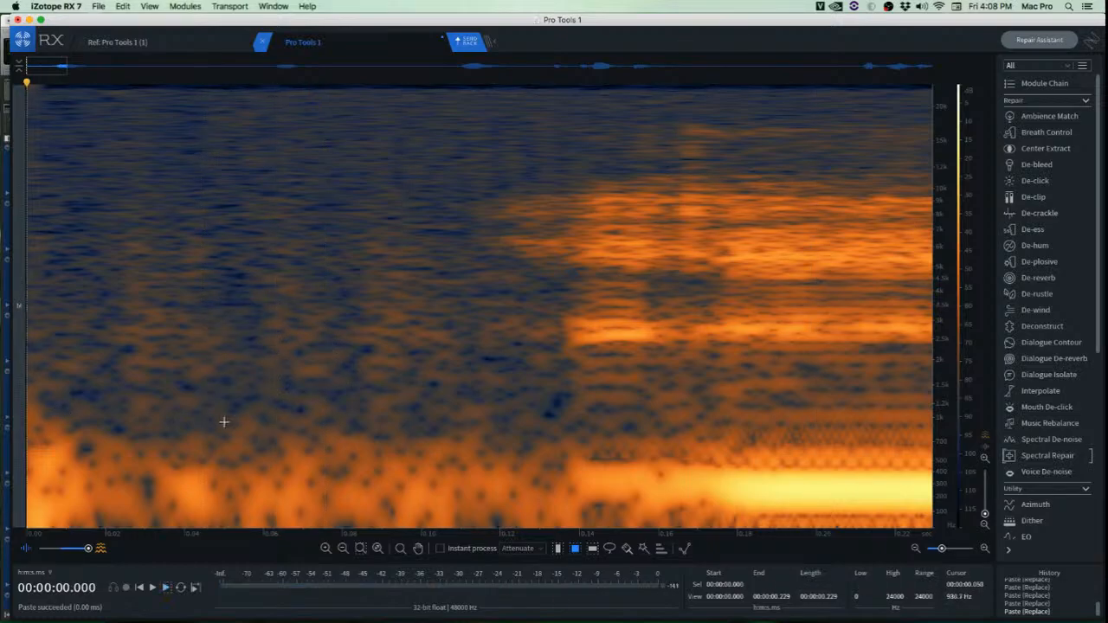
Paste low-frequency noise over the rumble near the clip's start, from 0.002 to 0.038 s up to about 746 Hz.
drag(261, 446, 86, 502)
key(super+v)
key(super+v)
key(super+v)
click(282, 515)
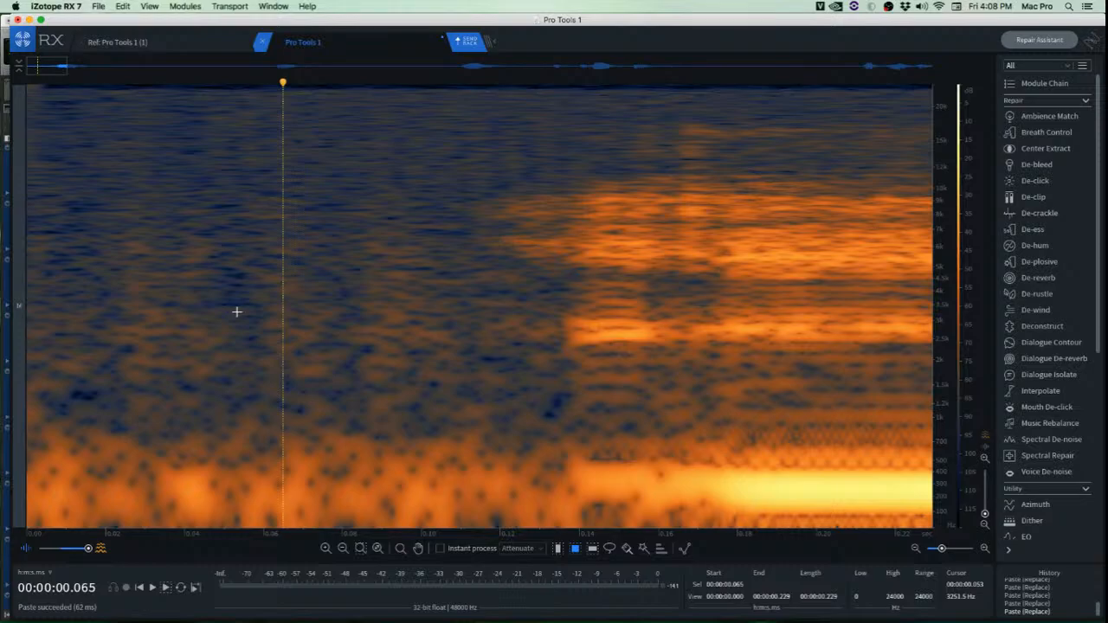
Listen repeatedly to the opening from the clip's start to judge the low-frequency patch.
key(Return)
key(space)
key(space)
key(space)
key(space)
key(space)
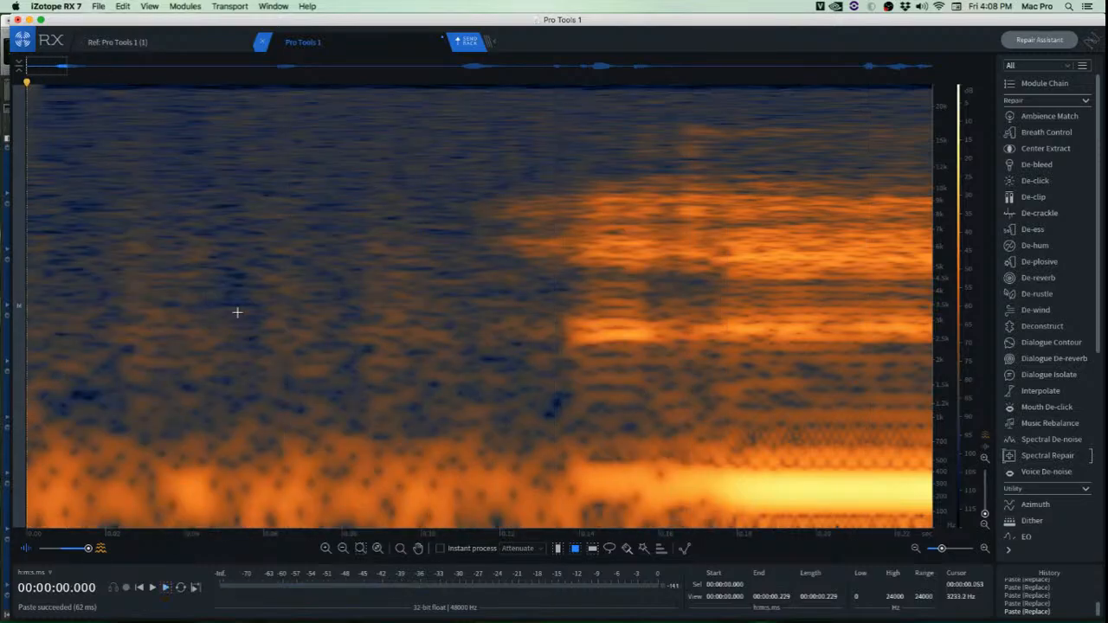
key(space)
Undo the recent noise pastes around the opening burst and return the playhead to the clip's start.
key(super+v)
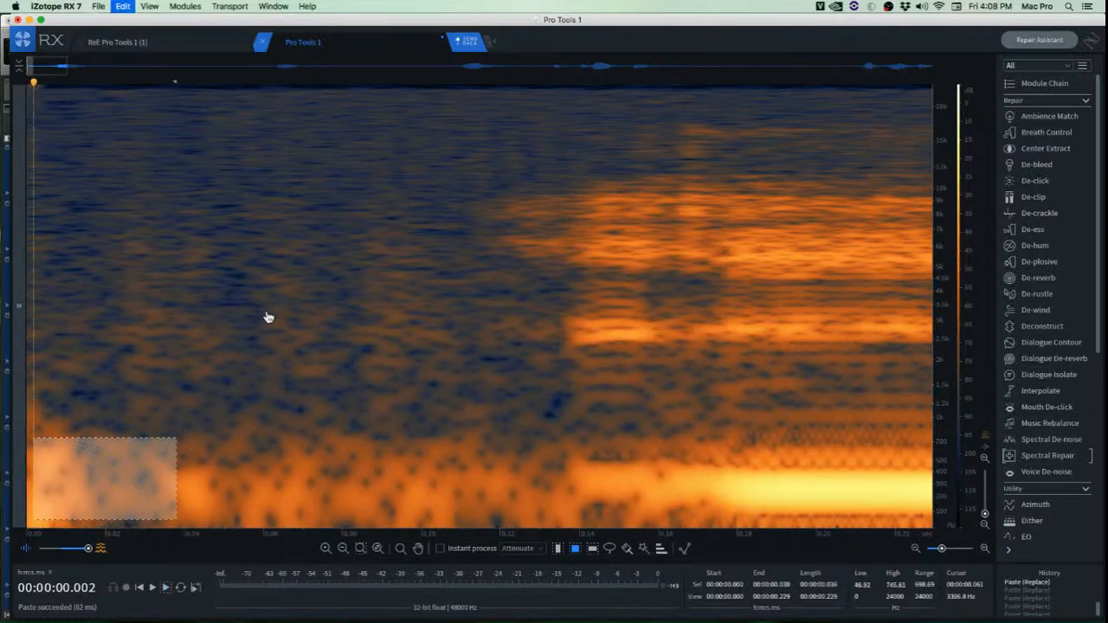
key(super+z)
key(super+z)
key(super+z)
key(super+z)
click(321, 344)
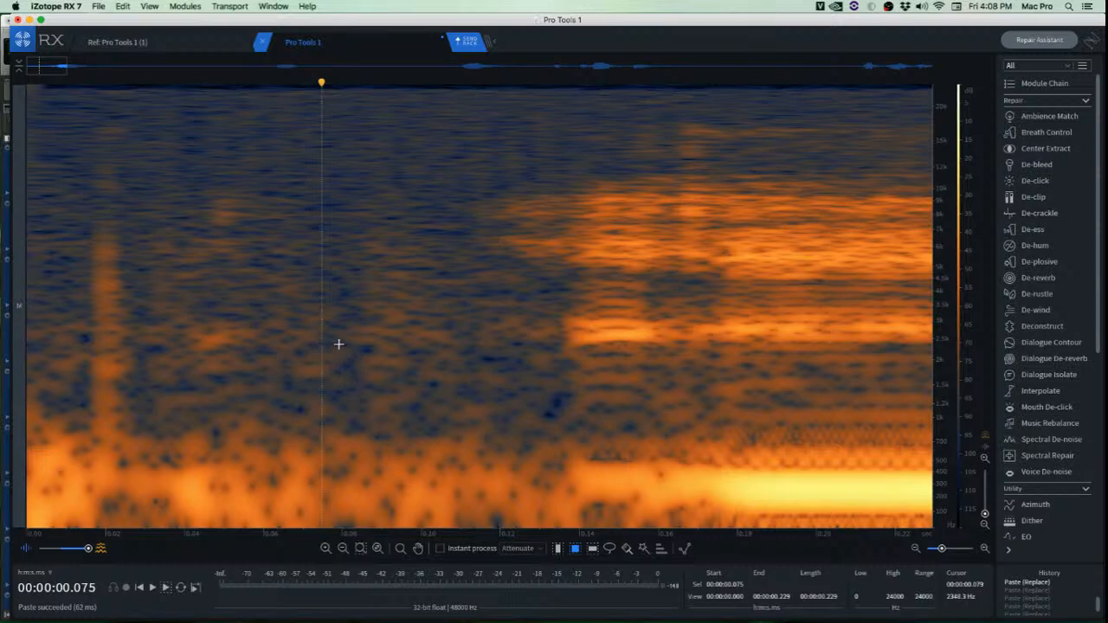
key(Return)
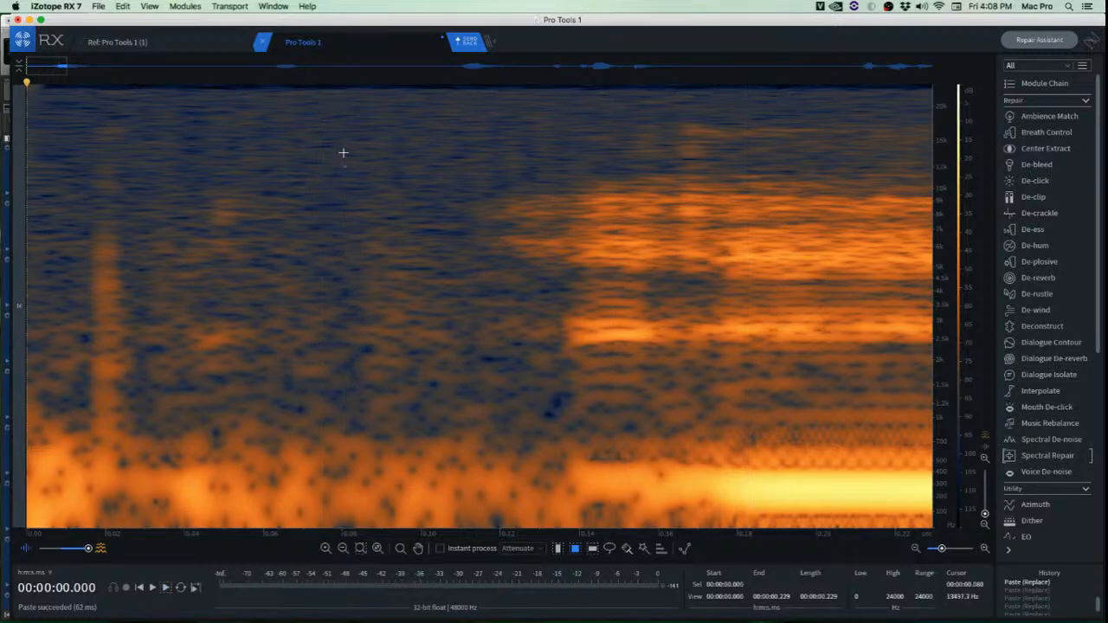
Attenuate the noise from 0.080 to 0.111 s, between about 642 and 13497 Hz, with Spectral Repair.
drag(343, 153, 463, 447)
key(super+5)
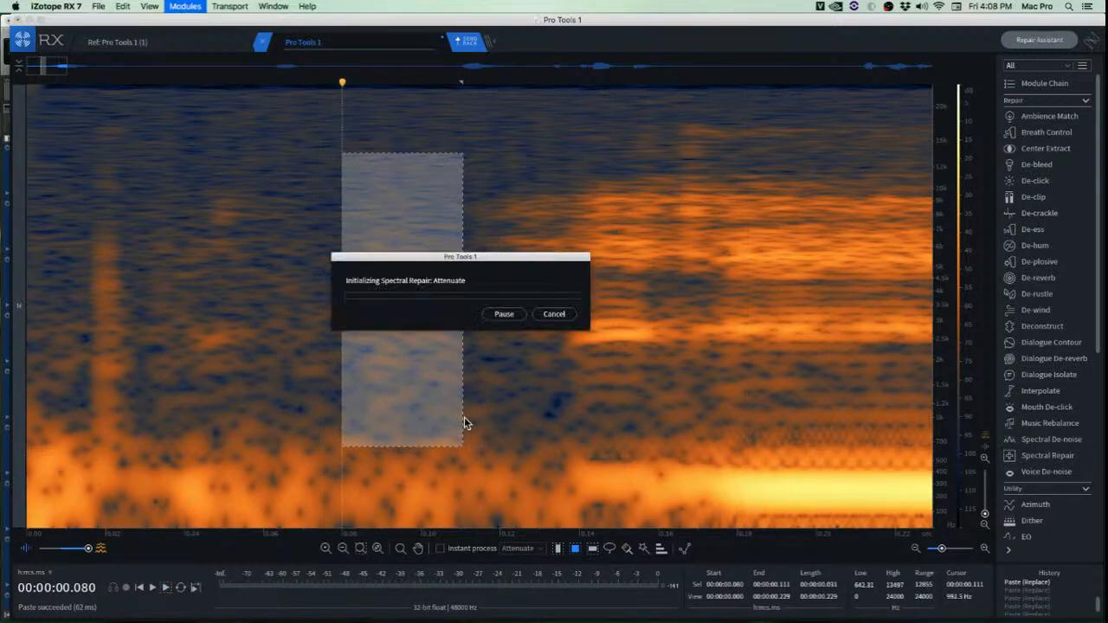
click(225, 304)
Copy a noise box from just before 0.082 s and paste it over 0.082 to 0.095 s, up to about 13.7 kHz.
scroll(361, 302, up, 5)
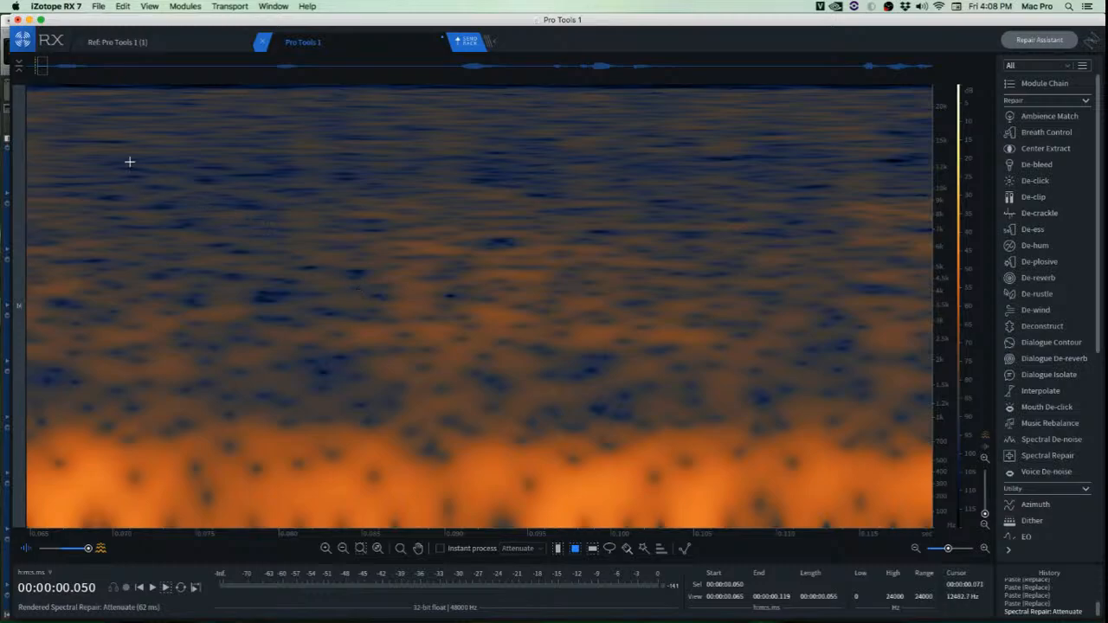
drag(129, 162, 341, 376)
key(super+c)
drag(274, 311, 455, 300)
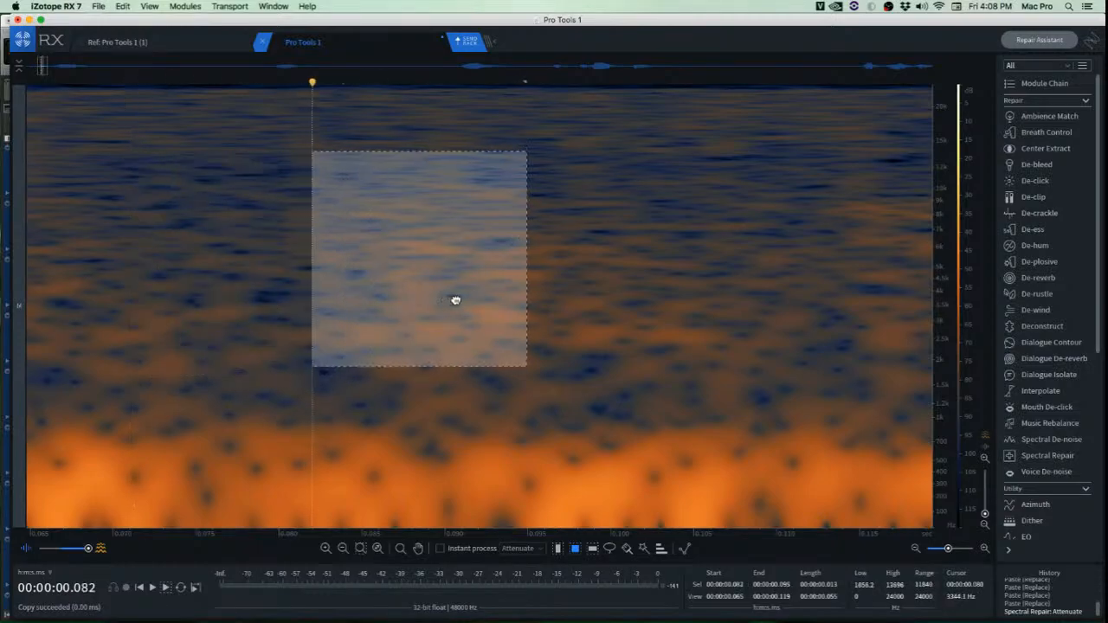
key(super+v)
click(178, 285)
scroll(251, 360, down, 5)
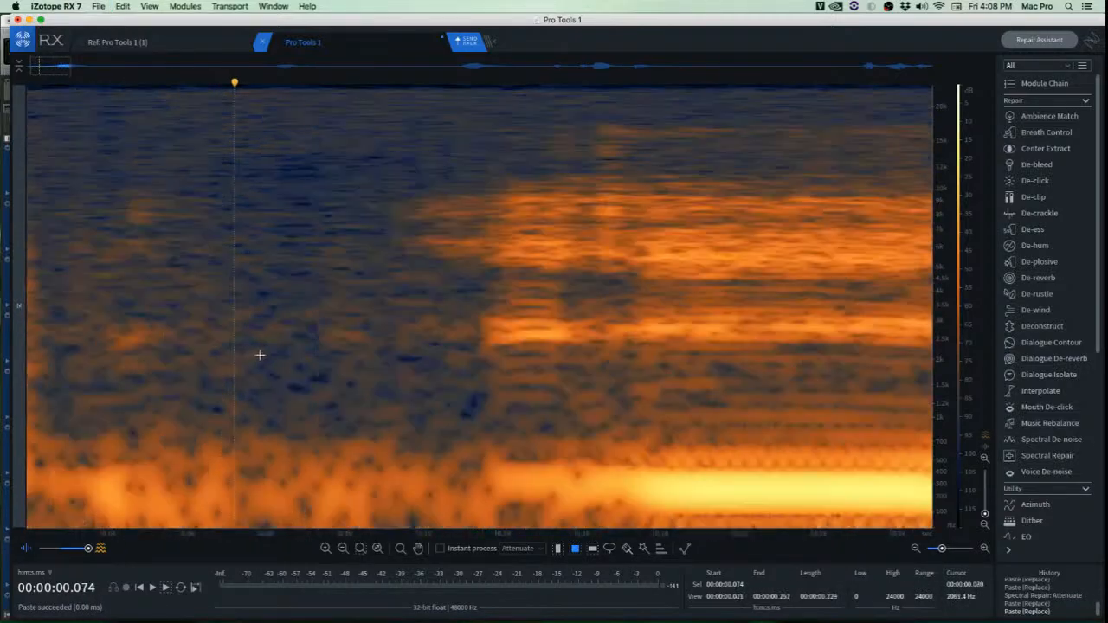
Copy the noise box at 0.109 to 0.123 s, between about 908 and 2183 Hz, and paste it from 0.097 s.
scroll(416, 381, up, 3)
drag(359, 351, 456, 426)
scroll(254, 338, down, 3)
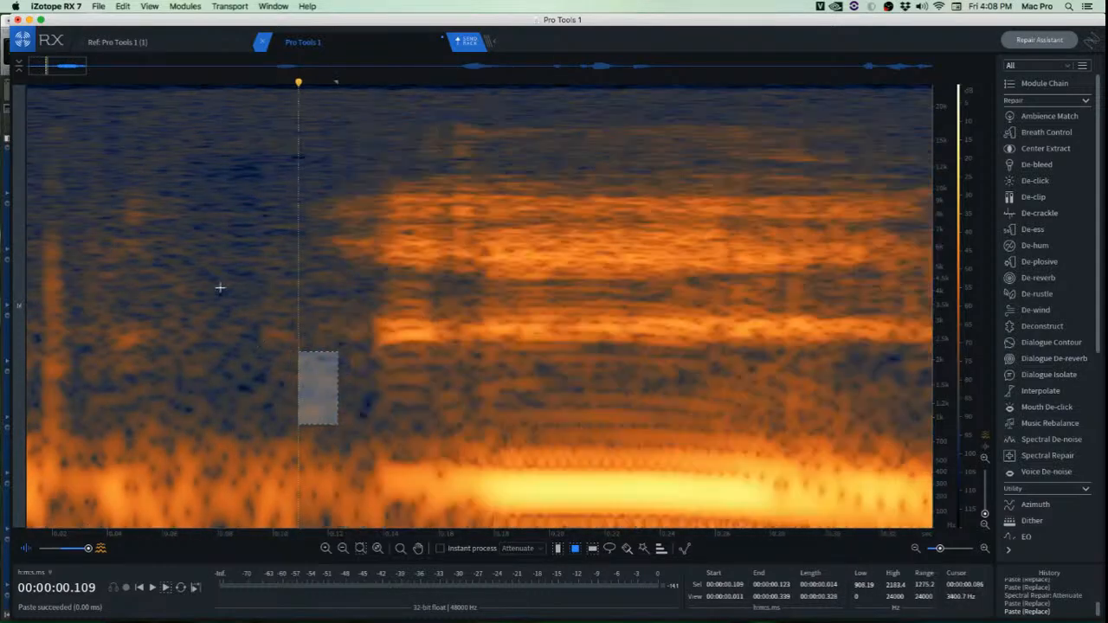
scroll(311, 277, up, 3)
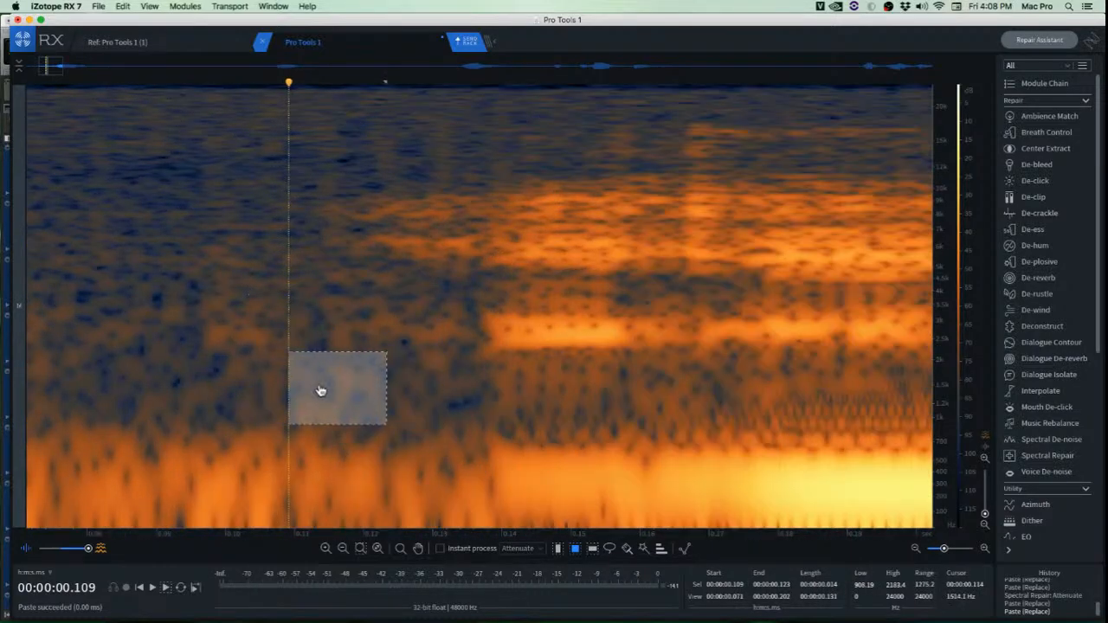
key(ctrl+c)
drag(316, 384, 234, 383)
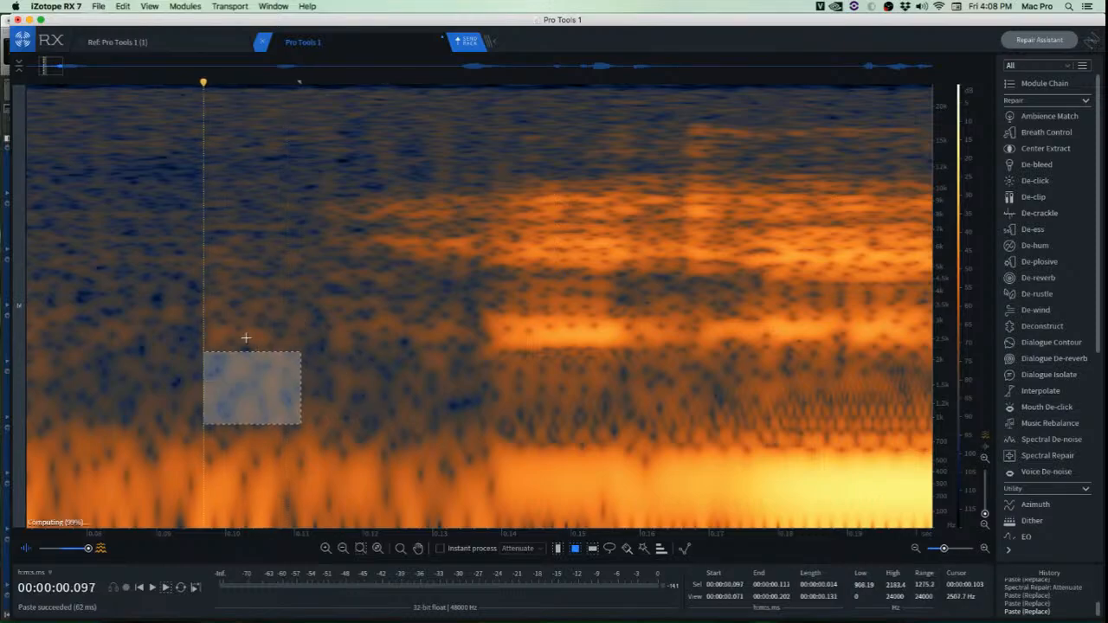
key(ctrl+v)
Copy another small mid-frequency noise box and paste it at 0.096 to 0.102 s, between about 1122 and 2463 Hz.
scroll(277, 336, up, 3)
click(381, 363)
mouse_move(311, 340)
mouse_down()
mouse_move(424, 409)
mouse_move(128, 359)
mouse_up()
key(super+c)
key(super+v)
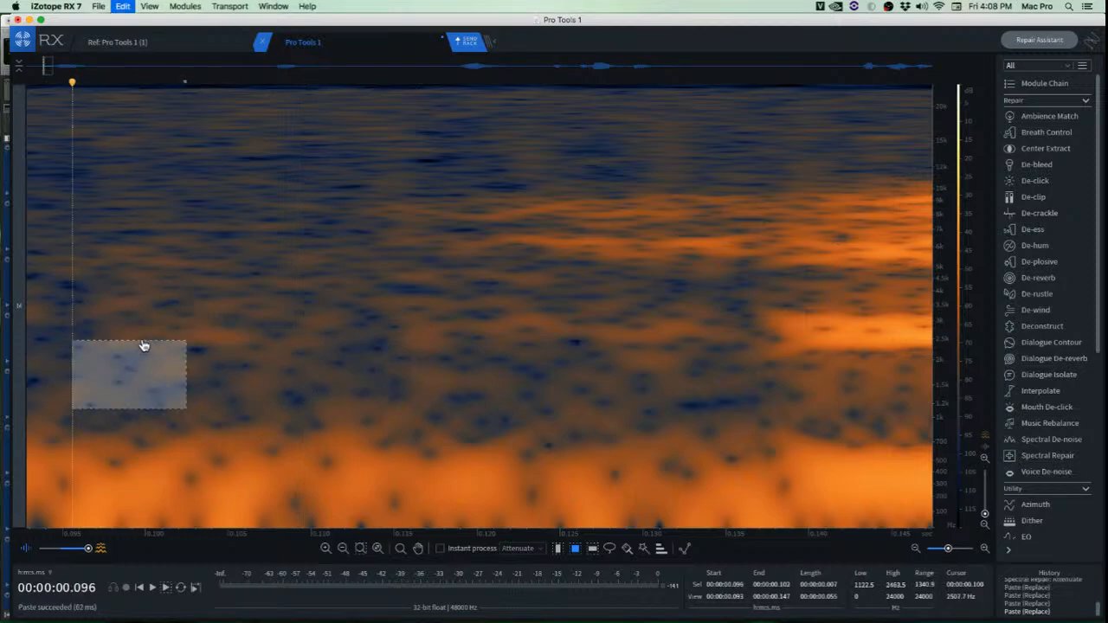
click(450, 418)
Play the patched gap before the word from about 0.05 s and place the playhead at 0.079 s.
scroll(327, 394, down, 4)
click(90, 200)
key(space)
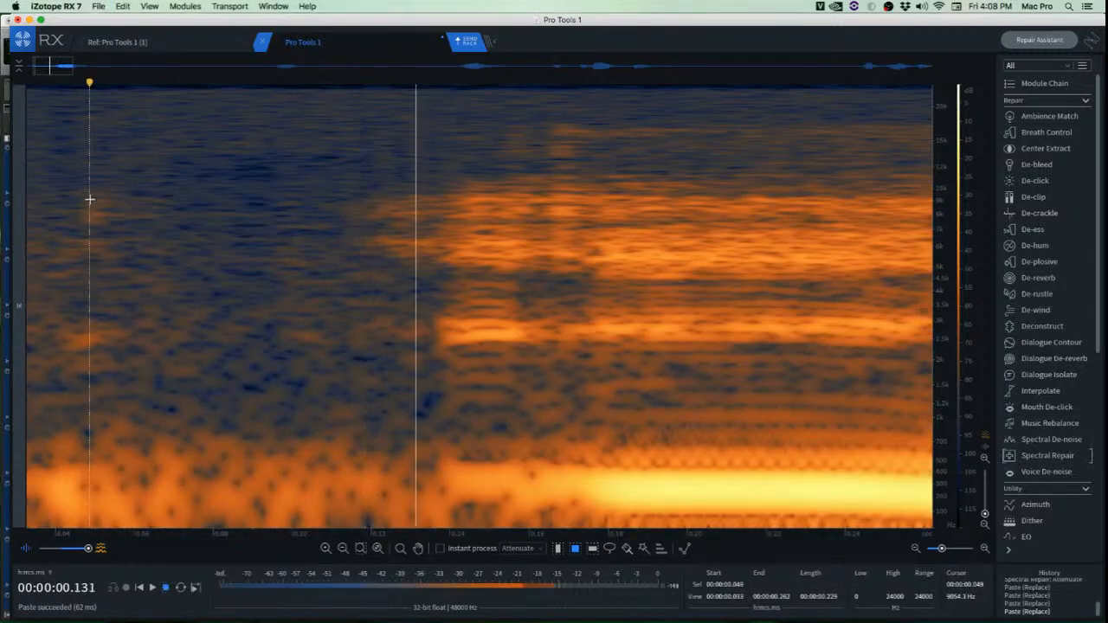
key(space)
click(208, 189)
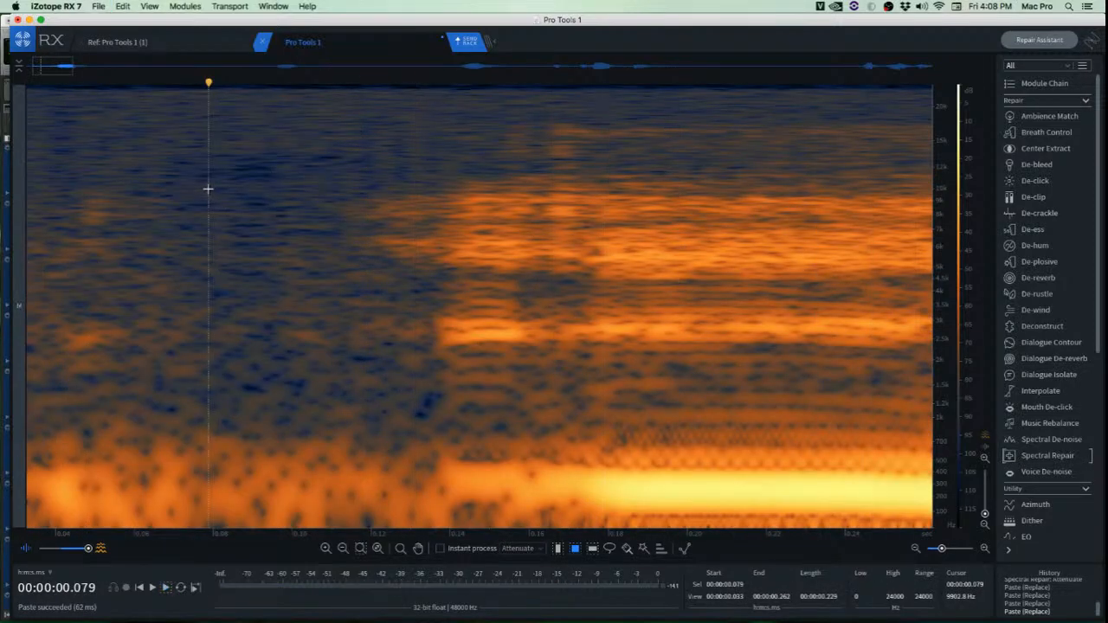
Copy the noise box at 0.084 to 0.097 s, between about 1752 and 6484 Hz, and paste it over the noise just after it.
scroll(262, 217, up, 3)
drag(252, 193, 433, 338)
click(168, 234)
scroll(190, 268, up, 6)
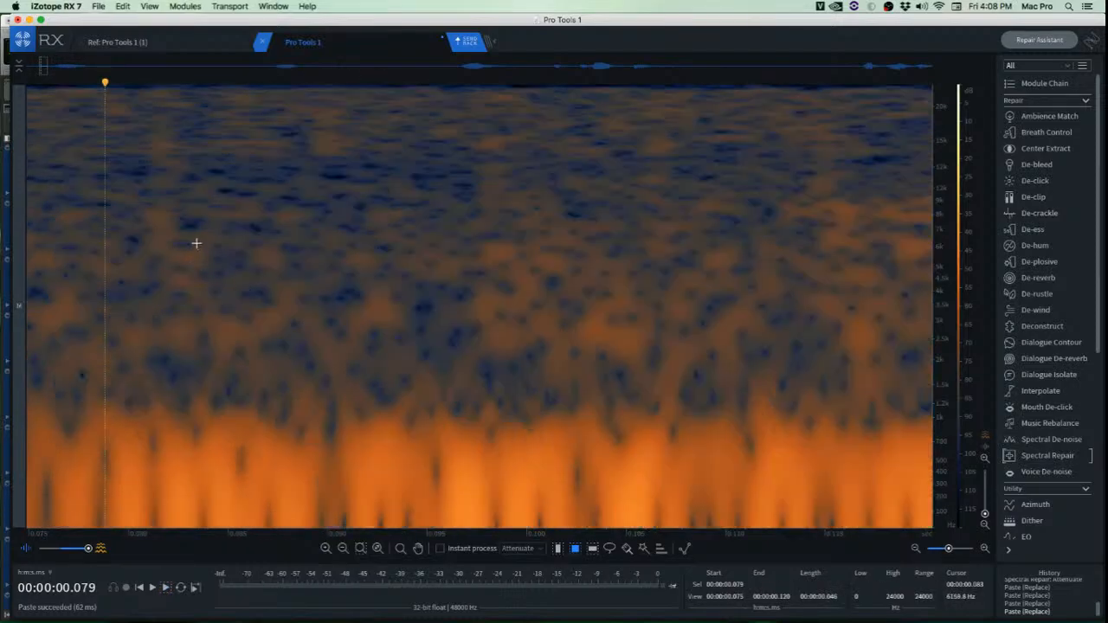
drag(206, 238, 470, 371)
key(super+c)
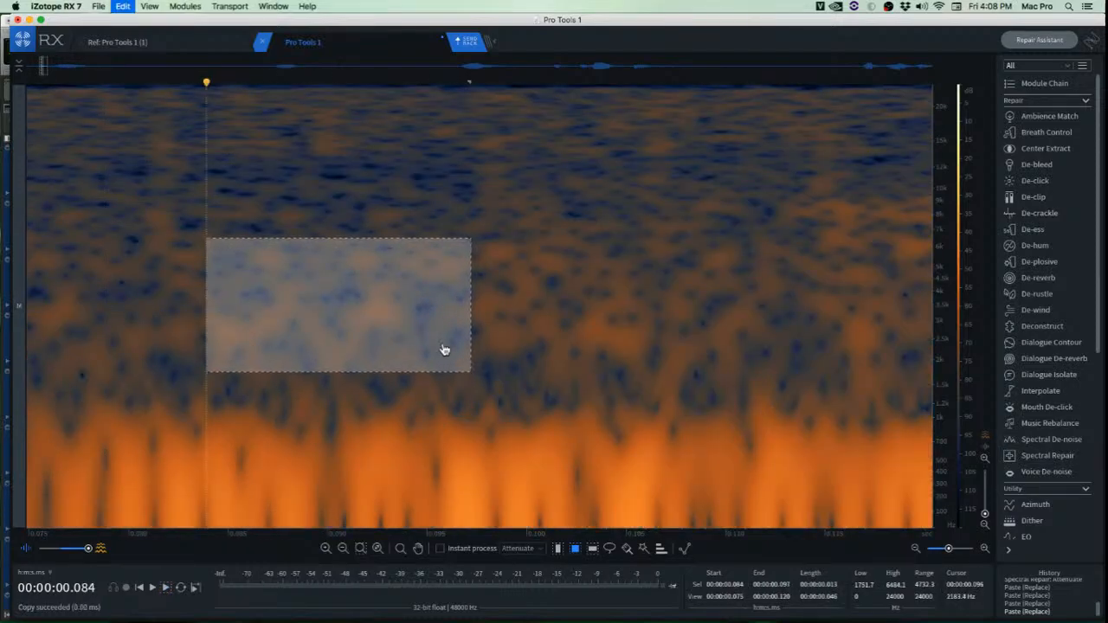
drag(435, 336, 692, 327)
key(super+v)
click(379, 299)
Play the gap before the word from about 0.052 s to check the patched mid frequencies.
scroll(422, 319, down, 6)
scroll(422, 318, down, 3)
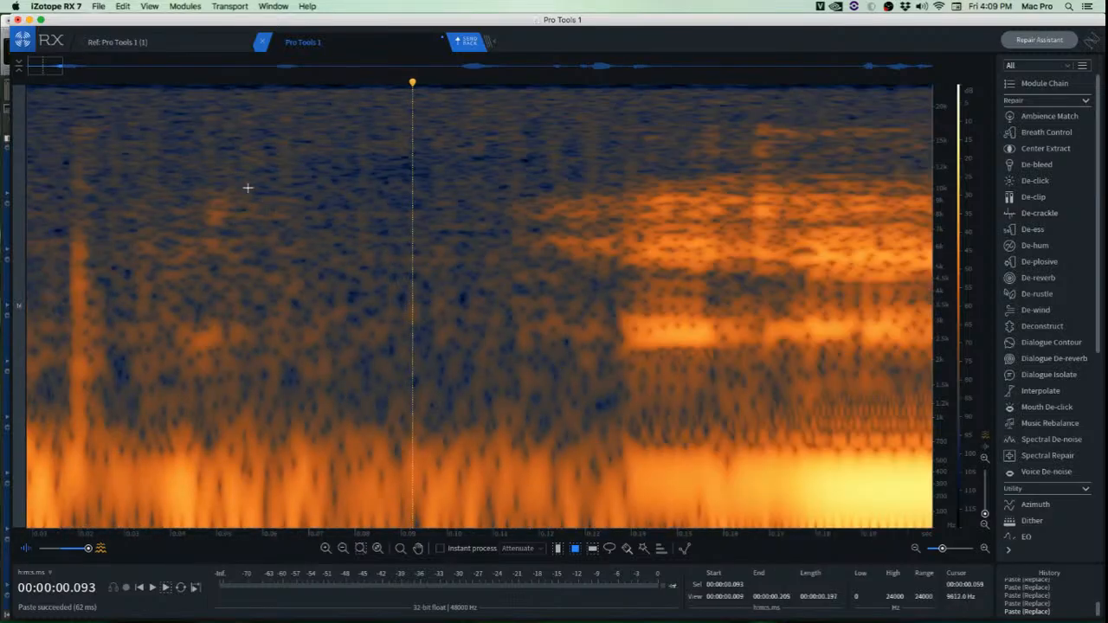
click(227, 190)
key(space)
key(space)
Patch the high-frequency noise before the word with a narrow band of copied background noise and clear the selection.
scroll(317, 161, up, 3)
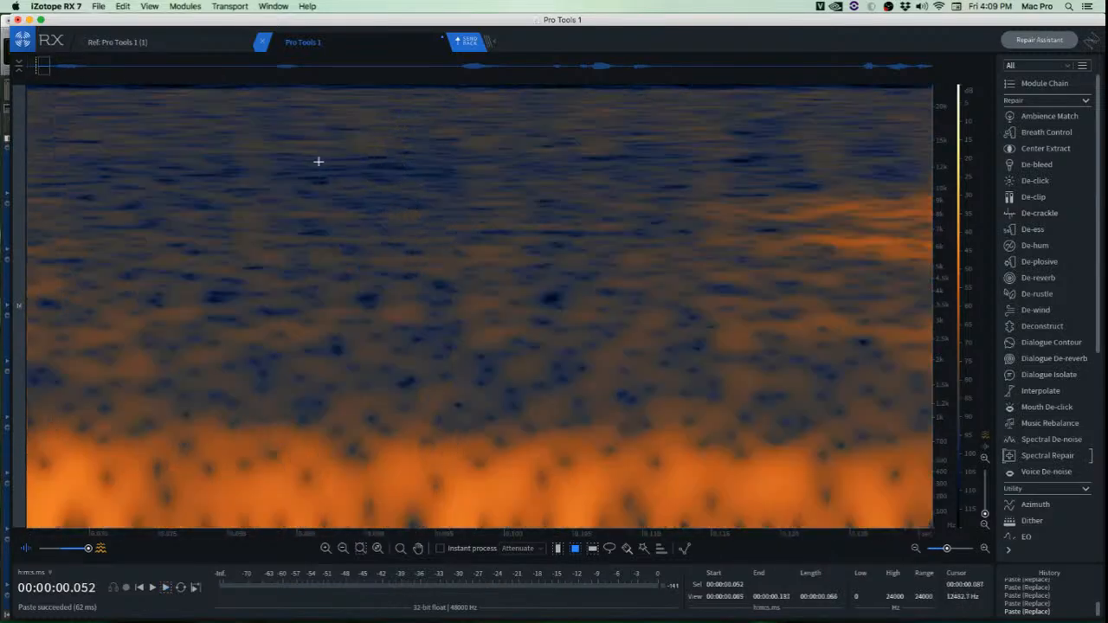
drag(218, 154, 576, 198)
key(super+c)
key(super+v)
click(233, 200)
Play from 0.065 s into the word and examine the patched background between the burst and the word's onset.
scroll(314, 243, down, 7)
click(239, 183)
key(space)
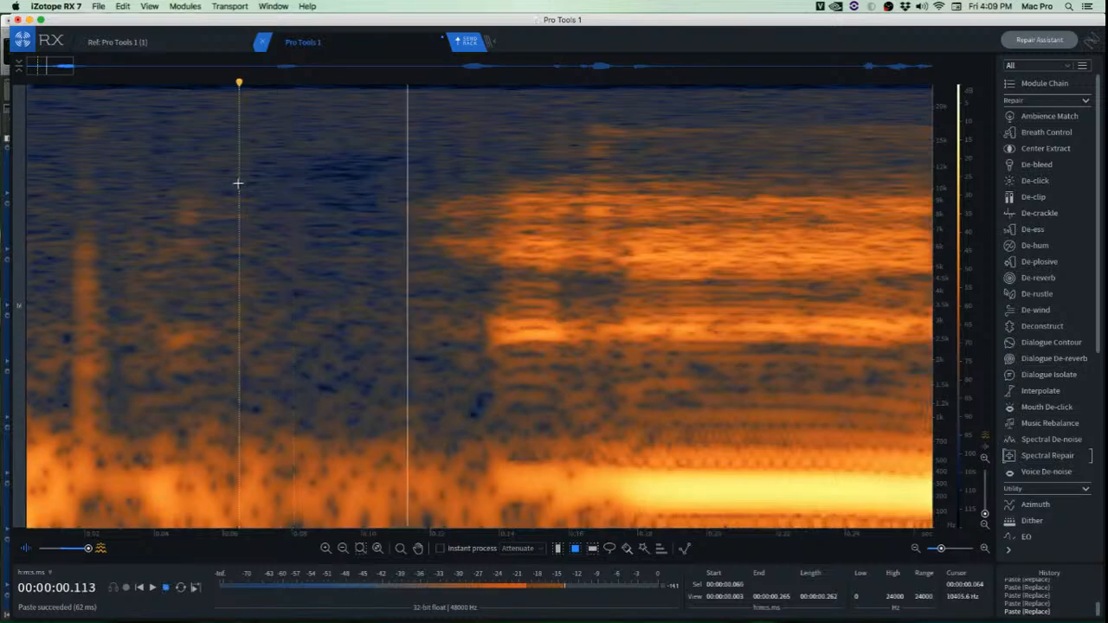
scroll(333, 211, up, 1)
scroll(333, 210, down, 2)
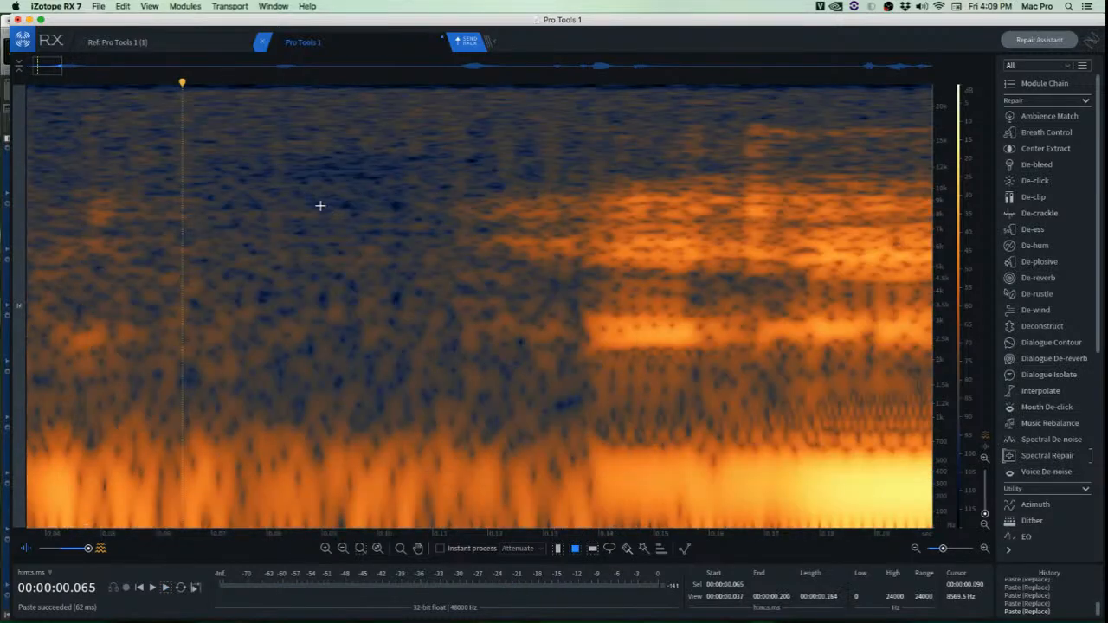
scroll(282, 196, up, 1)
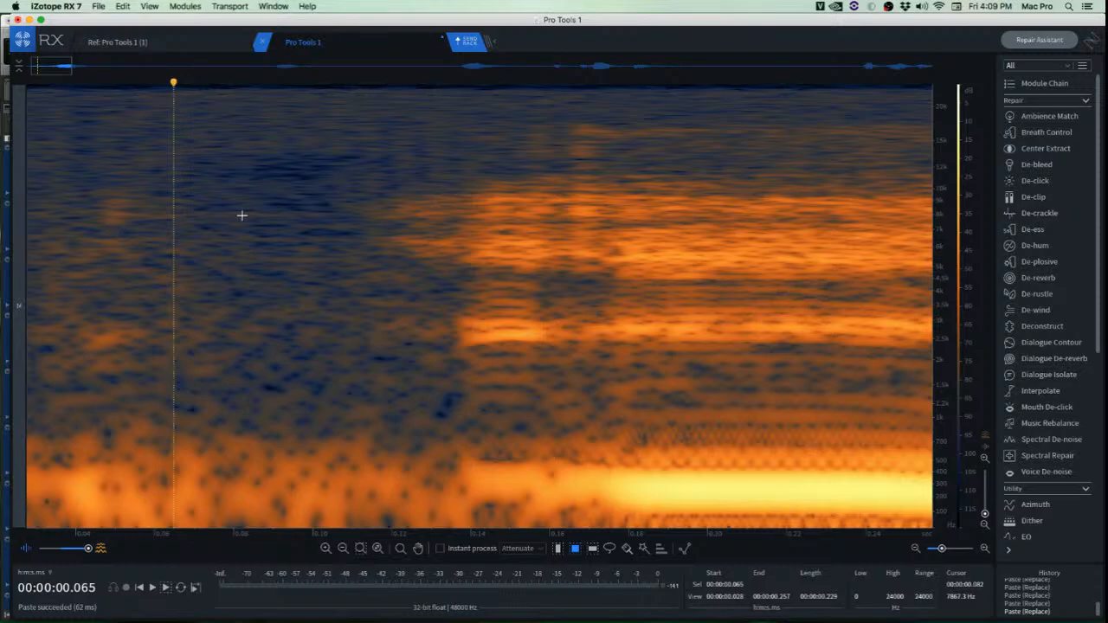
scroll(261, 208, up, 1)
scroll(272, 207, down, 1)
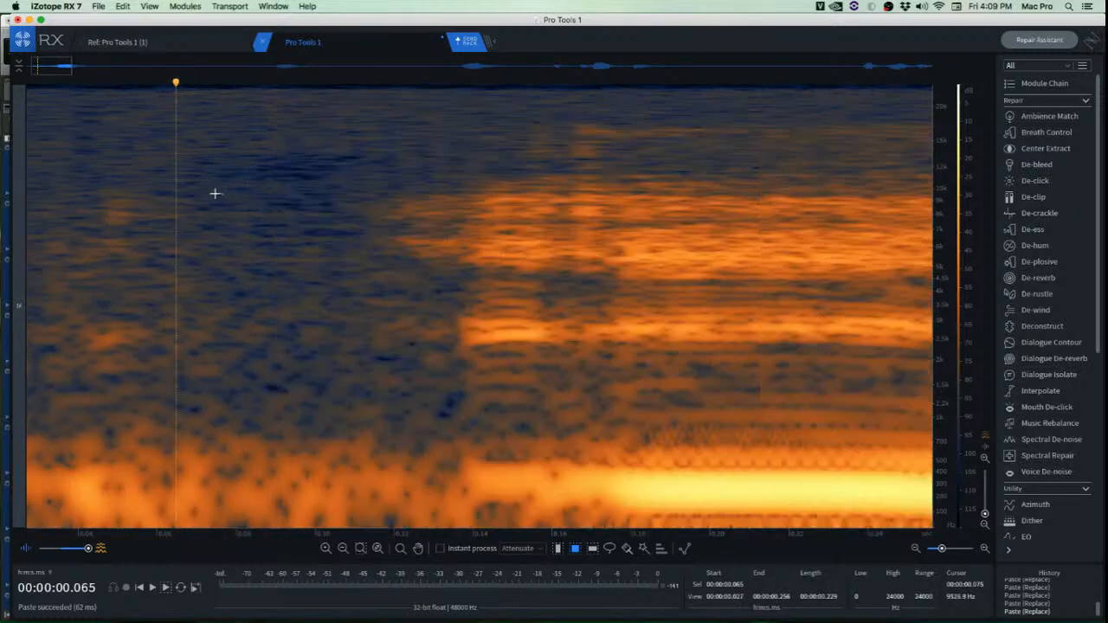
Copy the background box at 0.080 to 0.109 s, between about 4645 and 14519 Hz, and paste it over the noise leading into the word.
drag(215, 195, 327, 238)
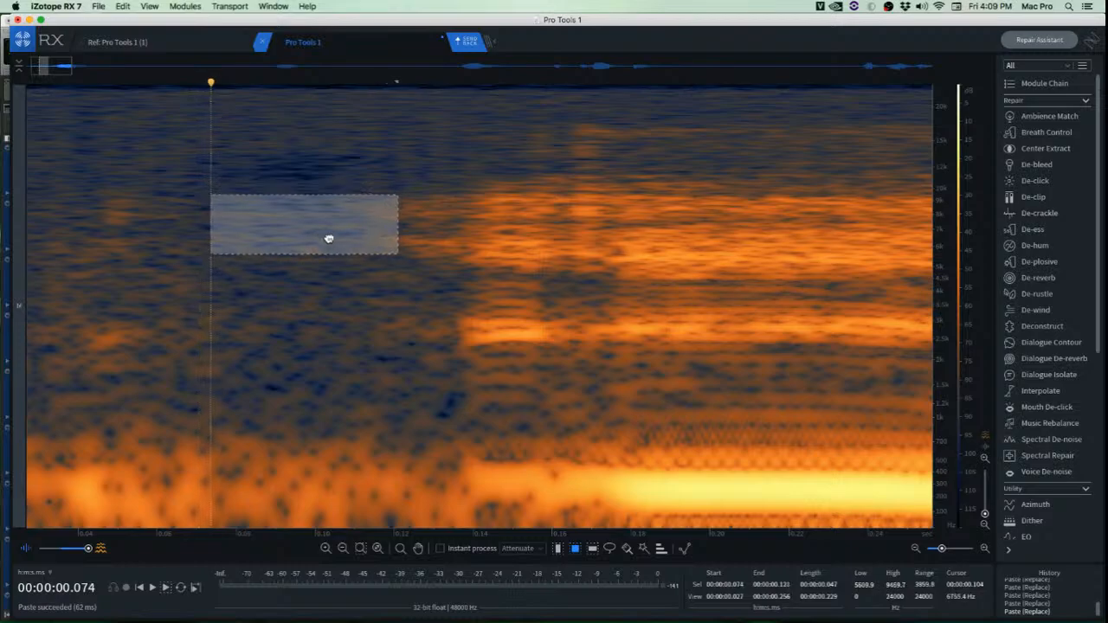
drag(232, 174, 357, 250)
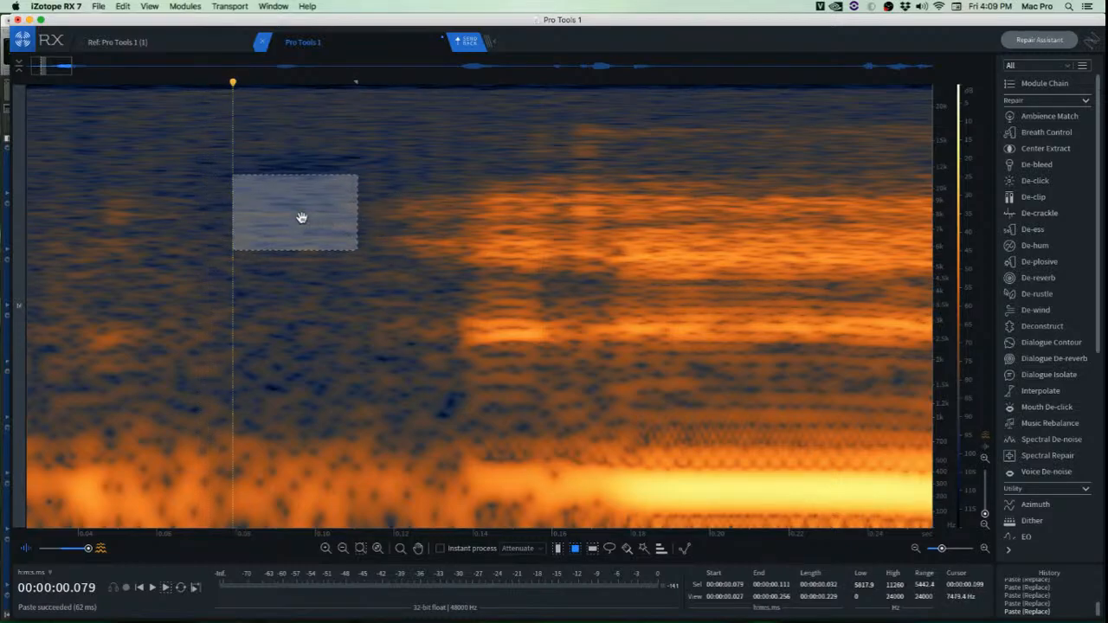
click(197, 150)
drag(236, 144, 353, 277)
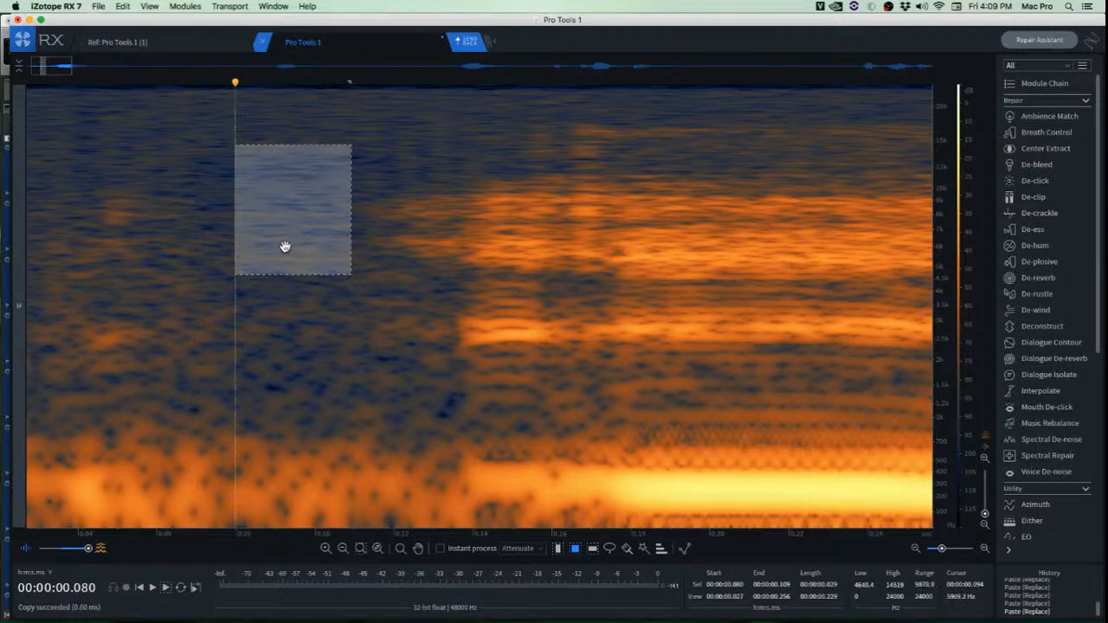
drag(285, 248, 403, 237)
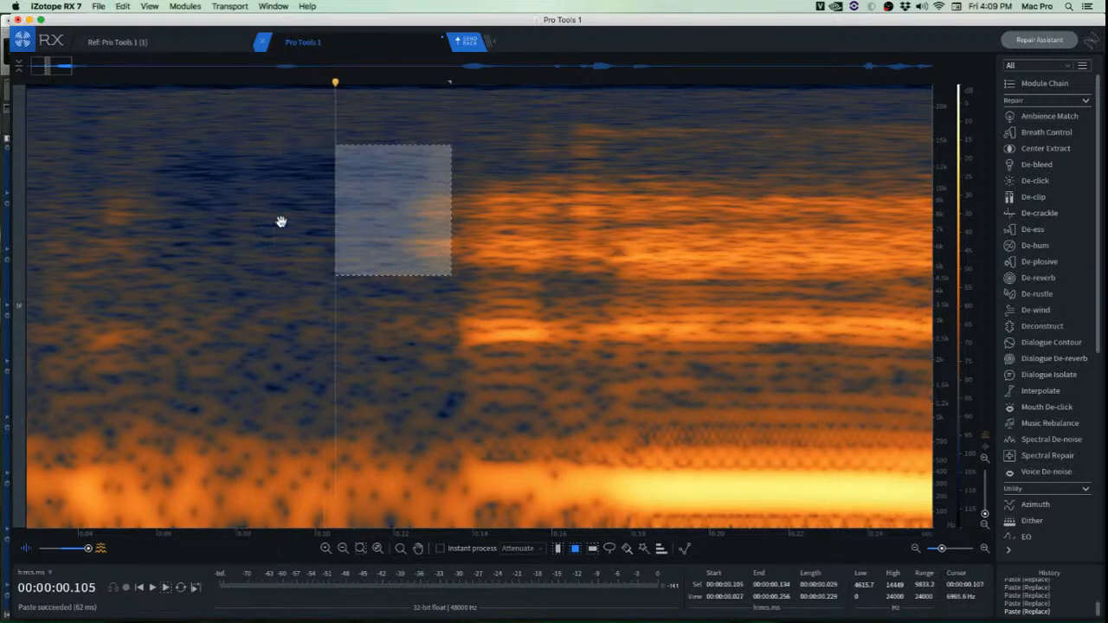
Play from 0.028 s into the word, then audition only the upper-frequency box from 0.055 to 0.138 s.
click(34, 193)
key(space)
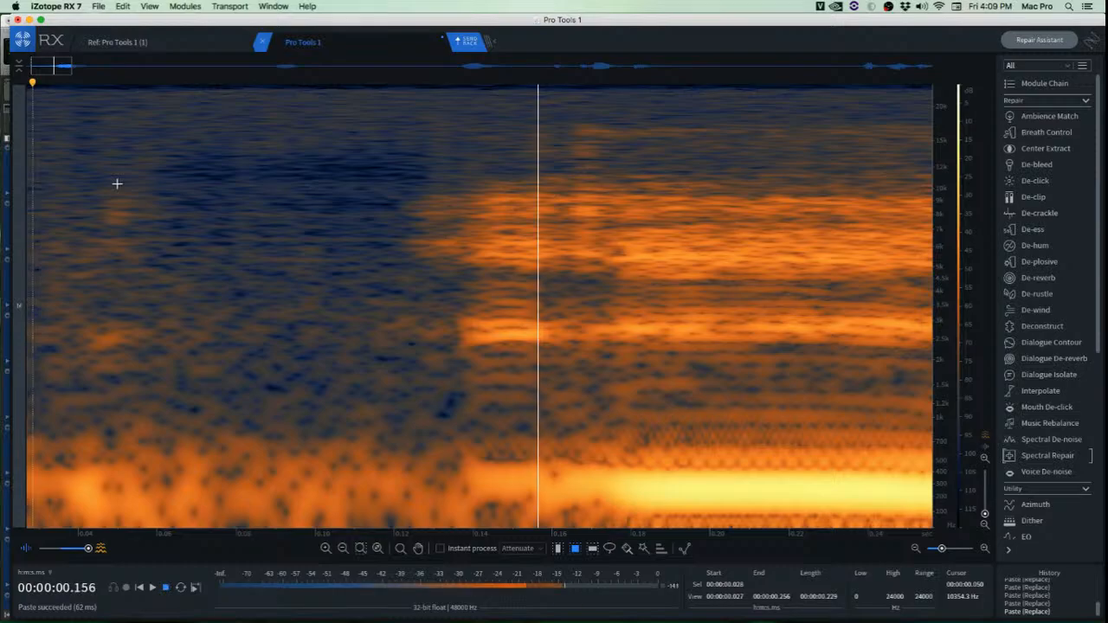
key(space)
drag(136, 131, 465, 321)
key(space)
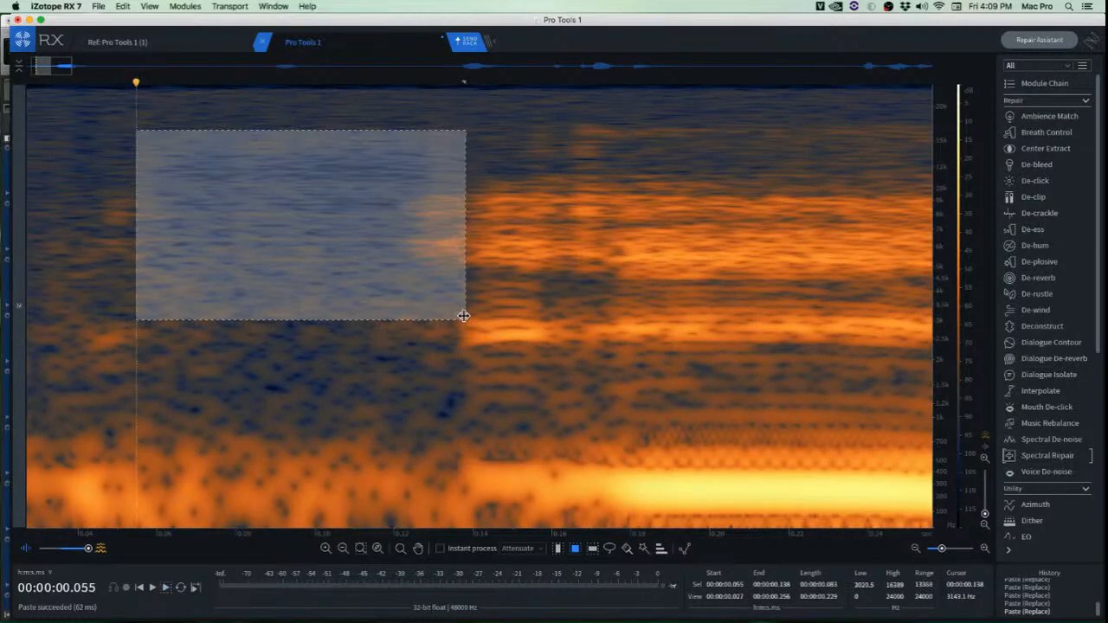
key(space)
key(space)
Undo the last high-frequency pastes before the word.
key(super+z)
key(super+z)
key(super+z)
key(super+z)
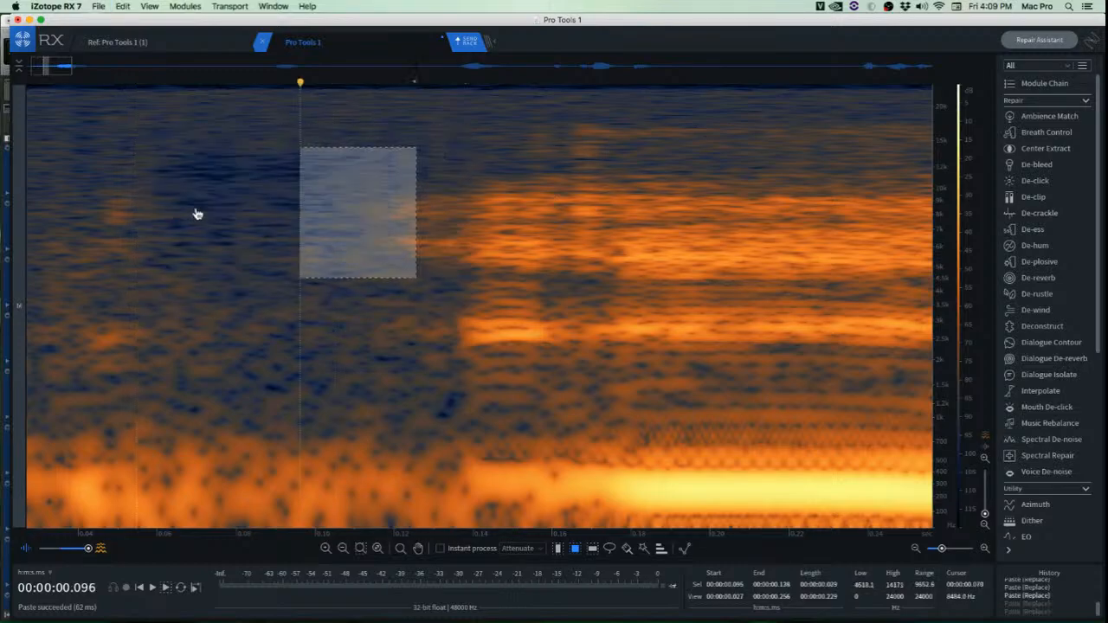
Attenuate the noise at 0.096 to 0.107 s, between 1662.5 and 7749 Hz, with Spectral Repair; try cutting it and undo the cut.
click(231, 208)
scroll(229, 209, up, 2)
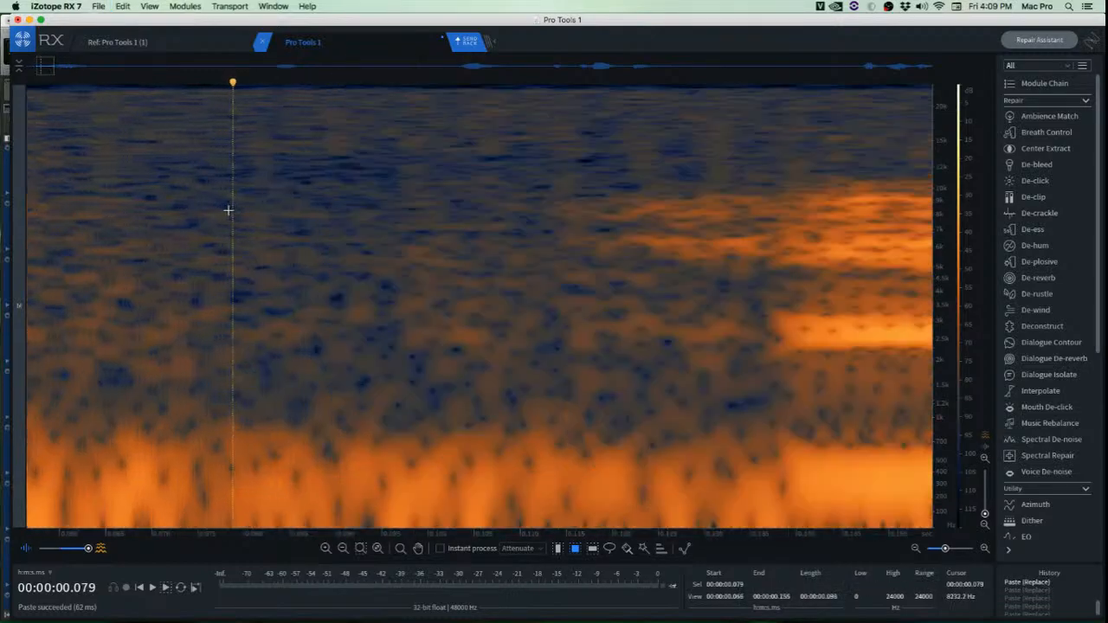
scroll(347, 243, up, 2)
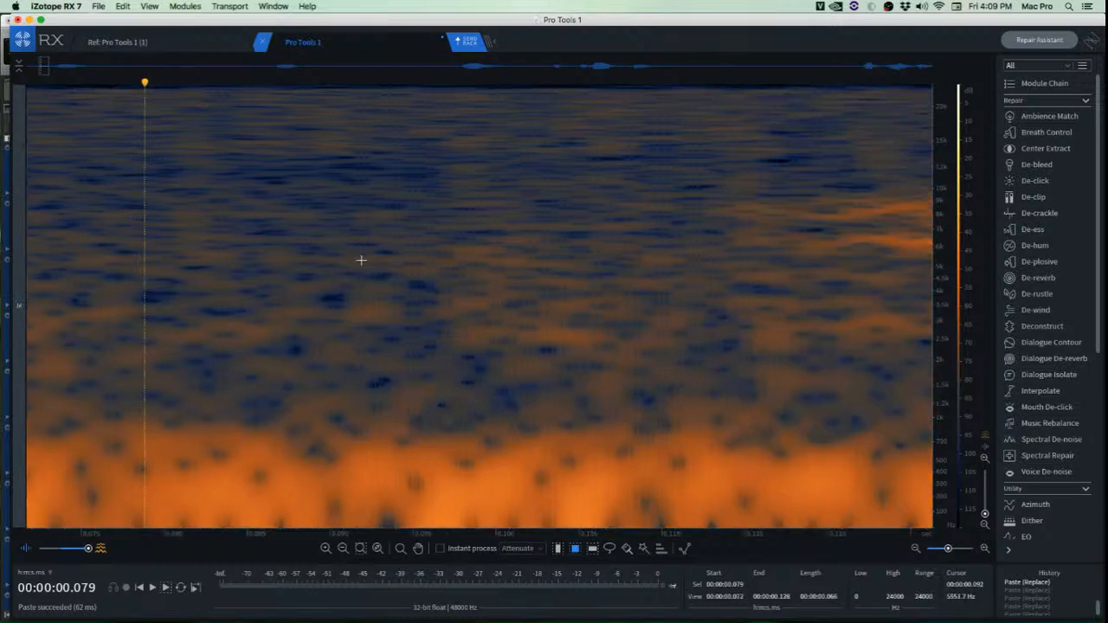
drag(425, 217, 607, 374)
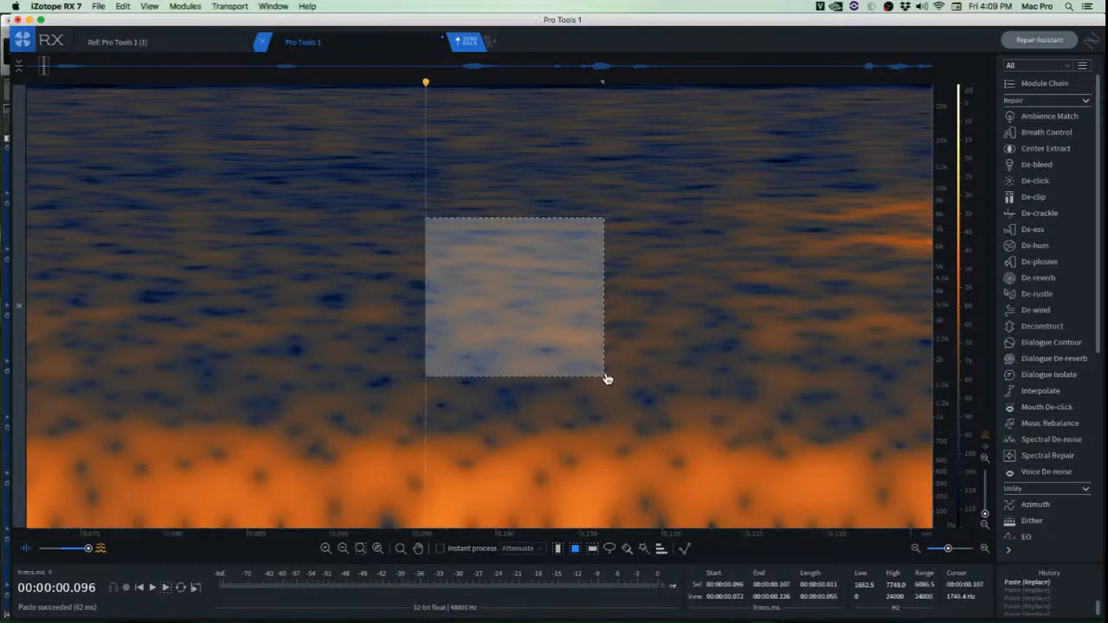
key(super+x)
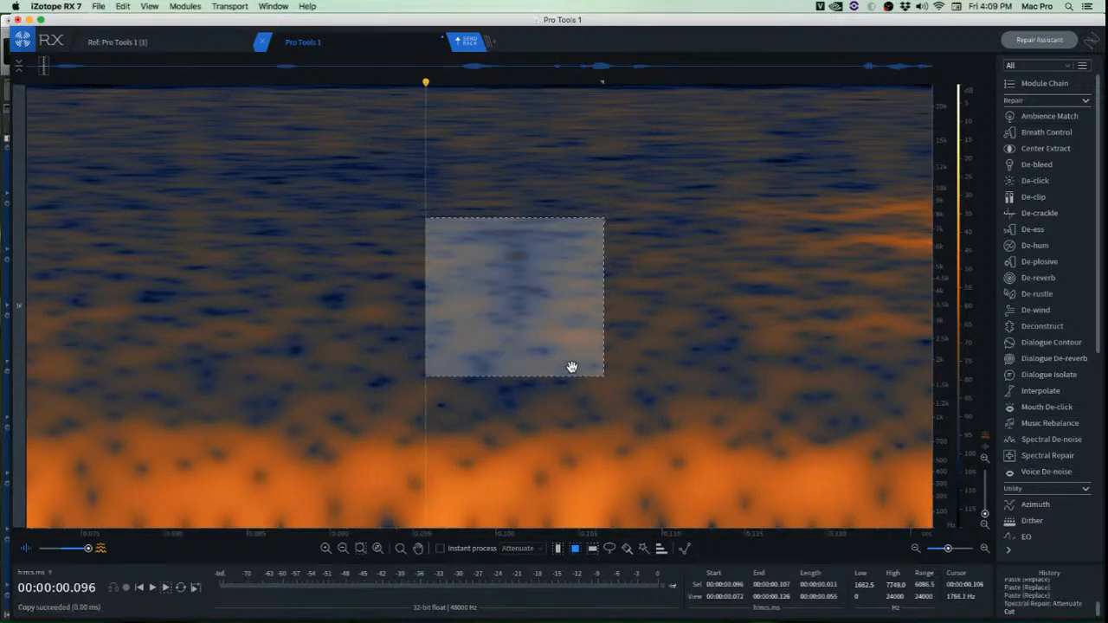
click(374, 276)
scroll(358, 273, down, 2)
key(super+z)
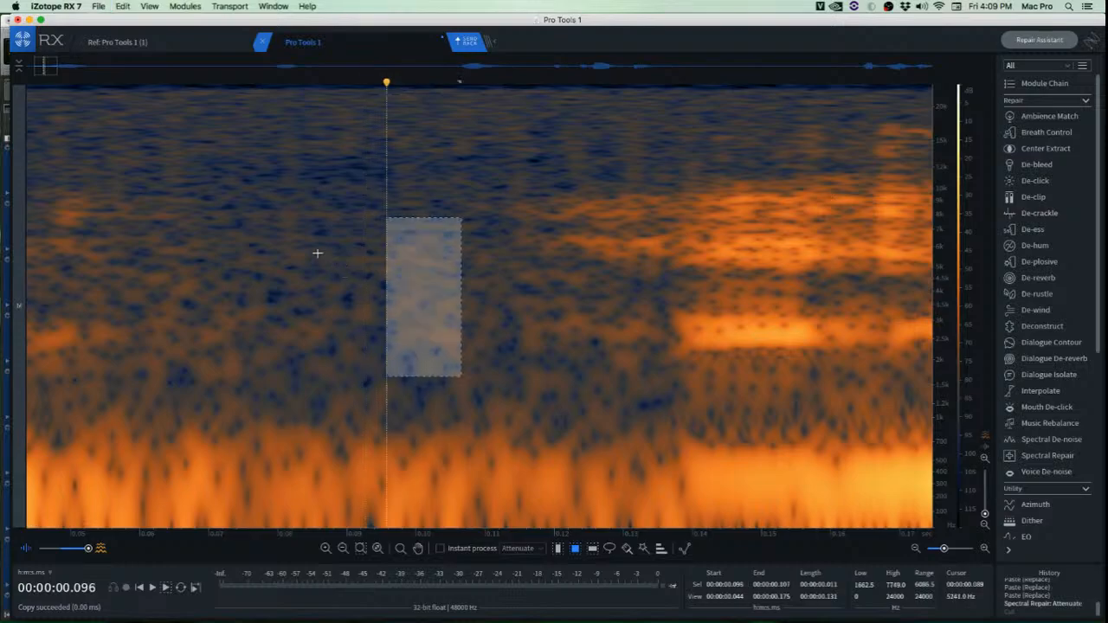
Copy the background box at 0.084 to 0.094 s, between about 3251 and 9903 Hz, and paste it over the noise just after it.
click(319, 250)
scroll(329, 252, up, 2)
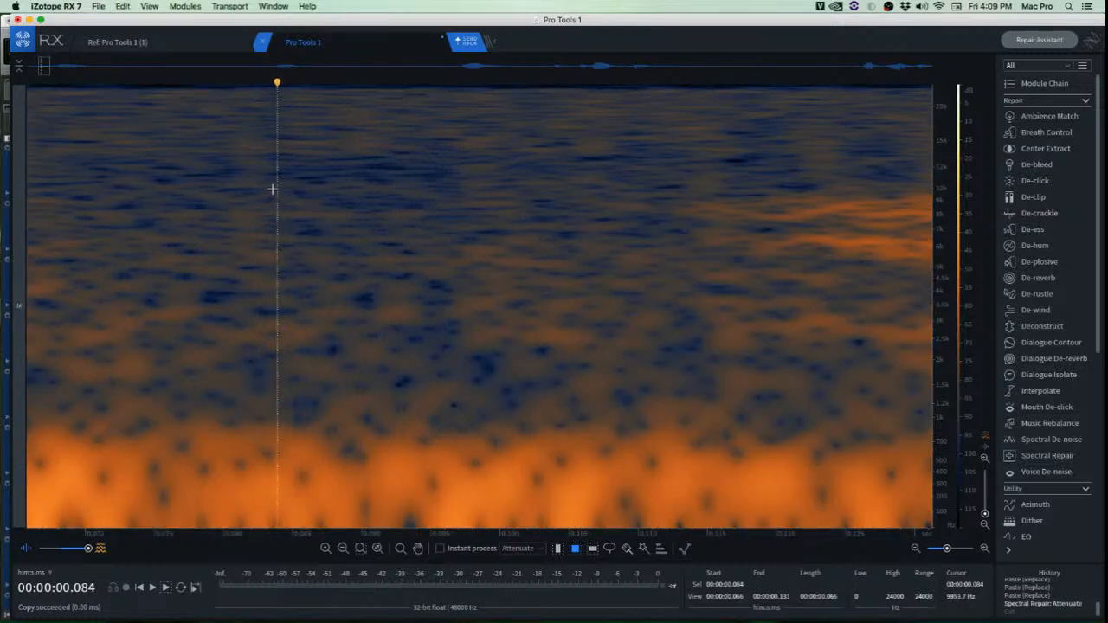
drag(272, 188, 412, 312)
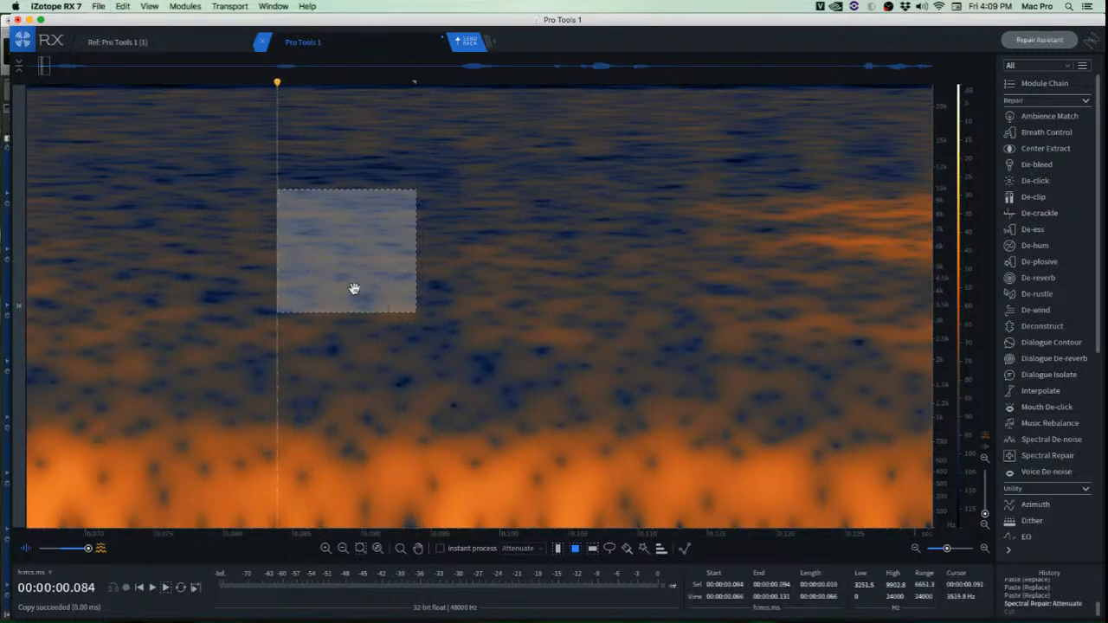
drag(353, 289, 482, 297)
key(super+v)
click(299, 364)
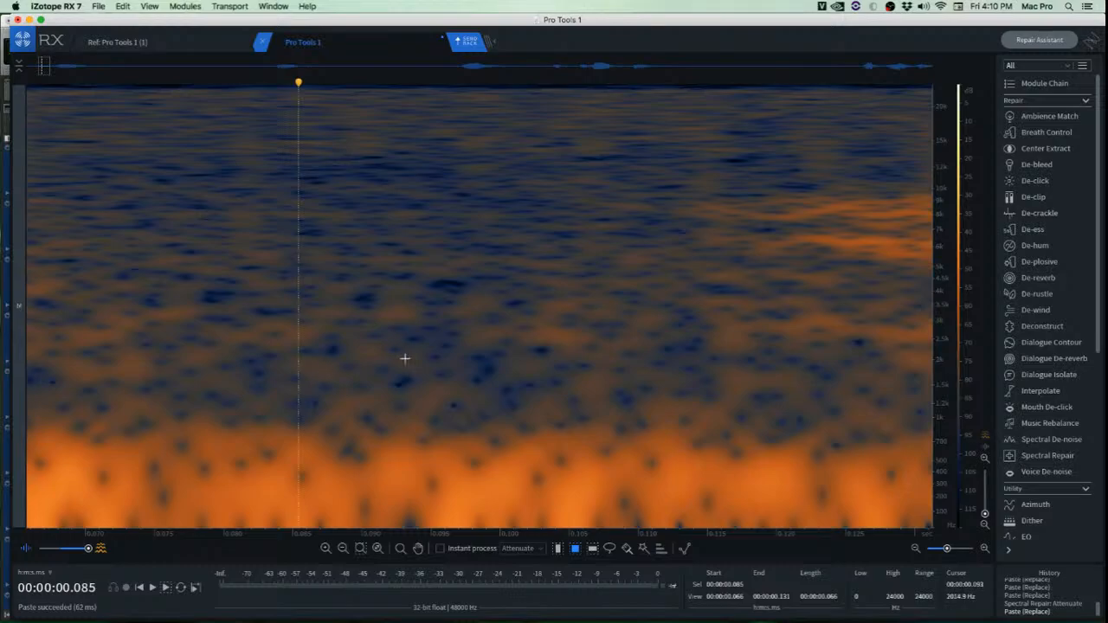
Copy the background box at 0.108 to 0.116 s, between about 1740 and 3990 Hz, and paste it over the noise just before it.
mouse_move(611, 289)
mouse_down()
mouse_move(672, 358)
mouse_move(719, 379)
mouse_up()
key(super+c)
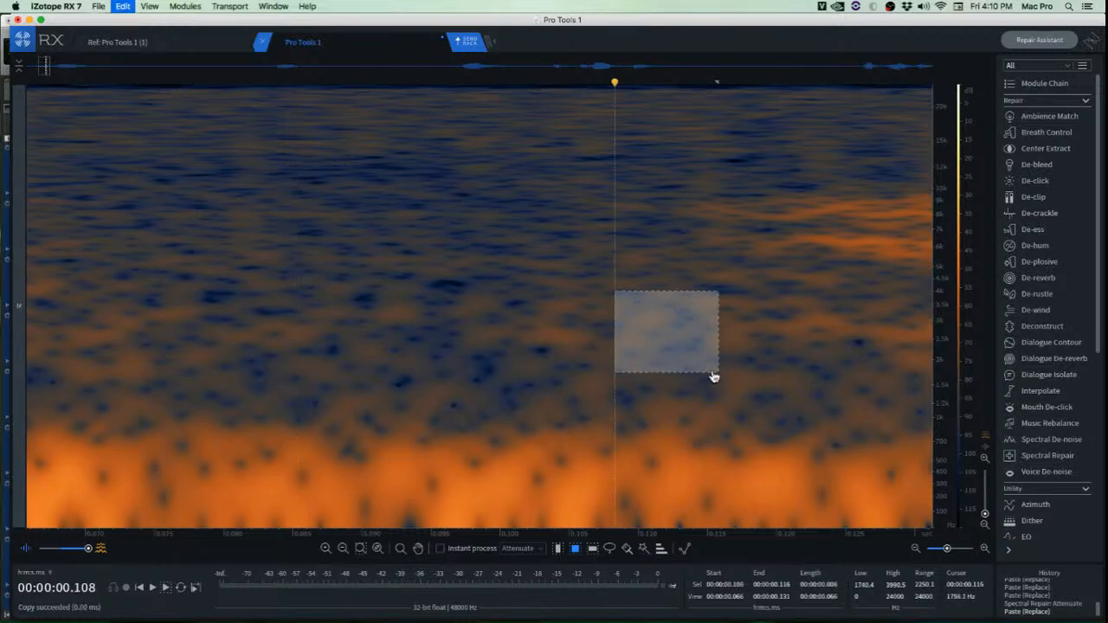
drag(671, 351, 564, 352)
key(super+v)
click(554, 389)
Play from 0.028 s to check the patched gap before the word.
scroll(527, 375, down, 5)
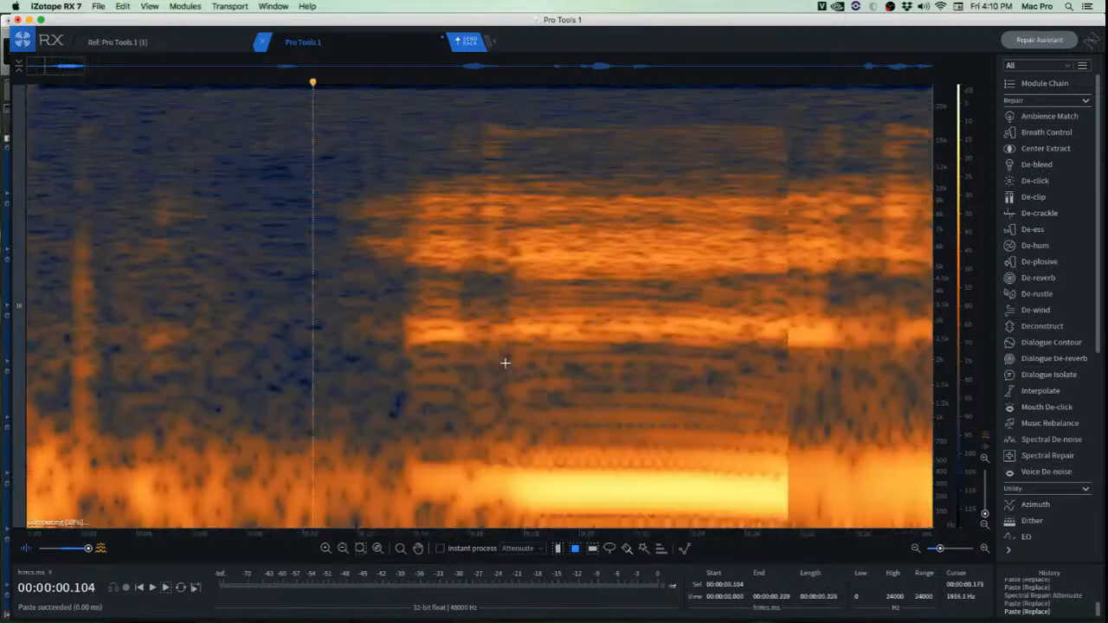
click(104, 207)
key(space)
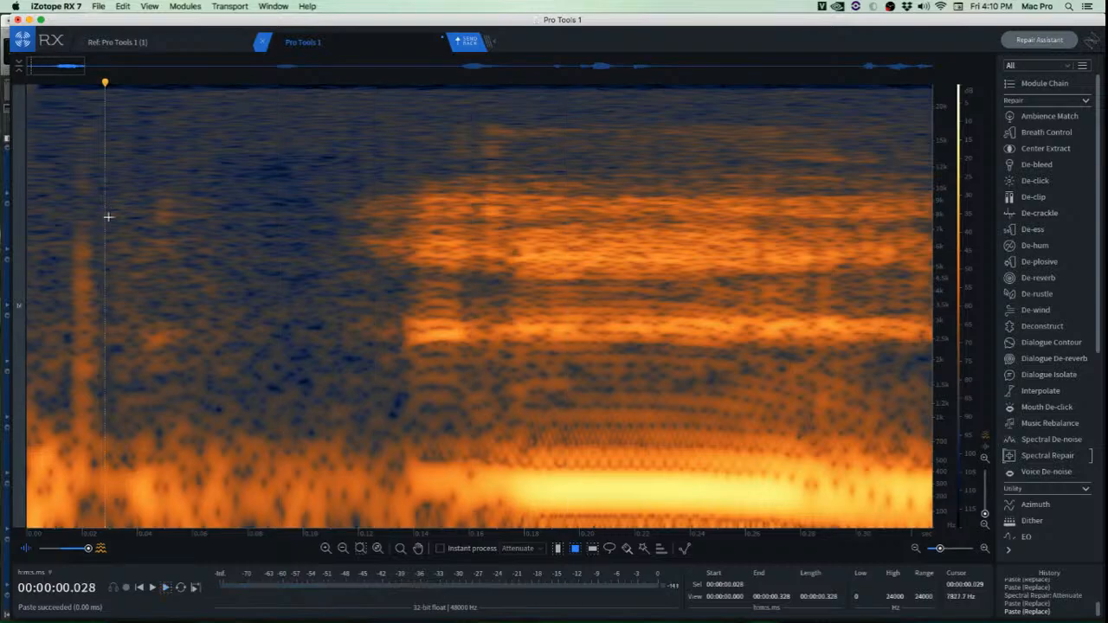
key(super+z)
Paste a copied box of mid-frequency background noise over the burst at 0.041 to 0.065 s and play from 0.040 s.
drag(358, 297, 235, 354)
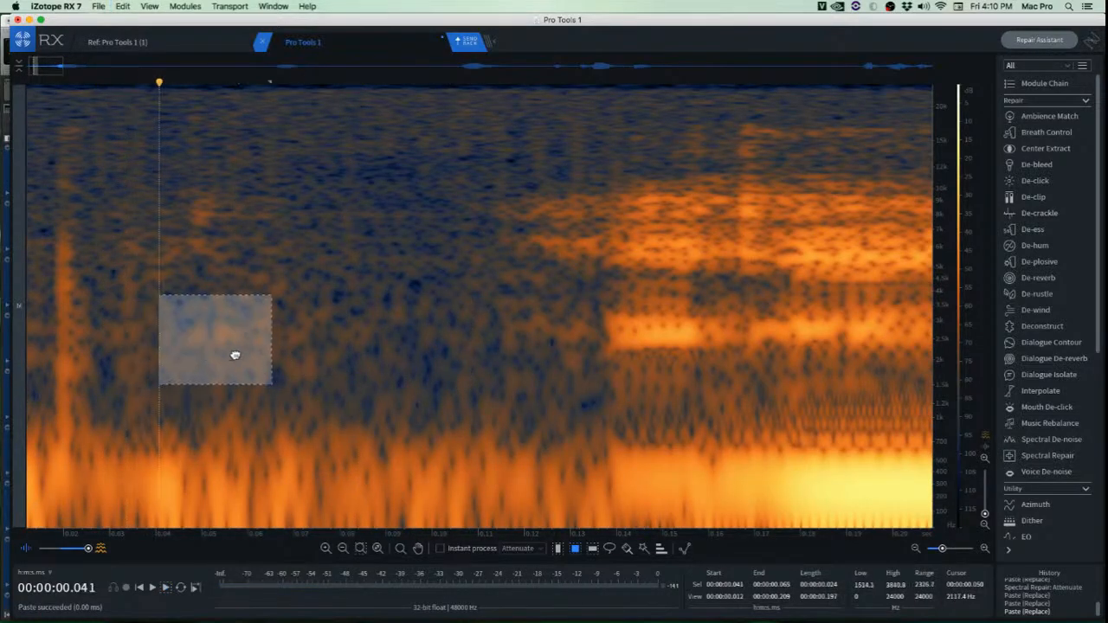
key(super+v)
click(359, 359)
scroll(268, 346, up, 1)
click(132, 282)
key(space)
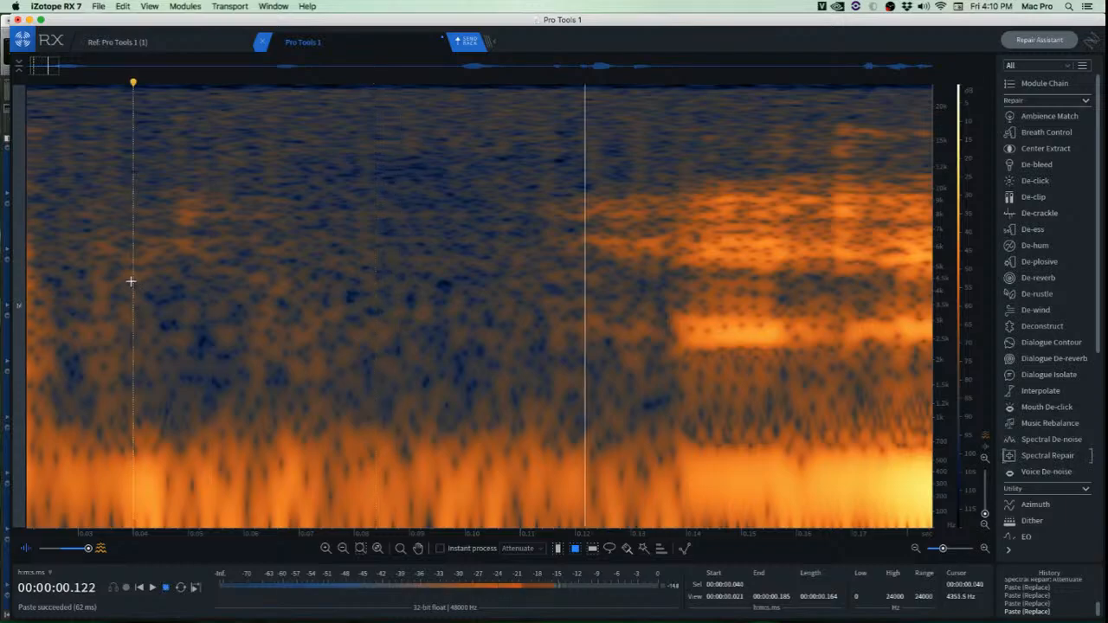
Copy the background at 0.084 to 0.106 s, between about 5105 and 9283 Hz, paste it over the noise near 0.05 s, and play from 0.043 s.
drag(376, 197, 496, 264)
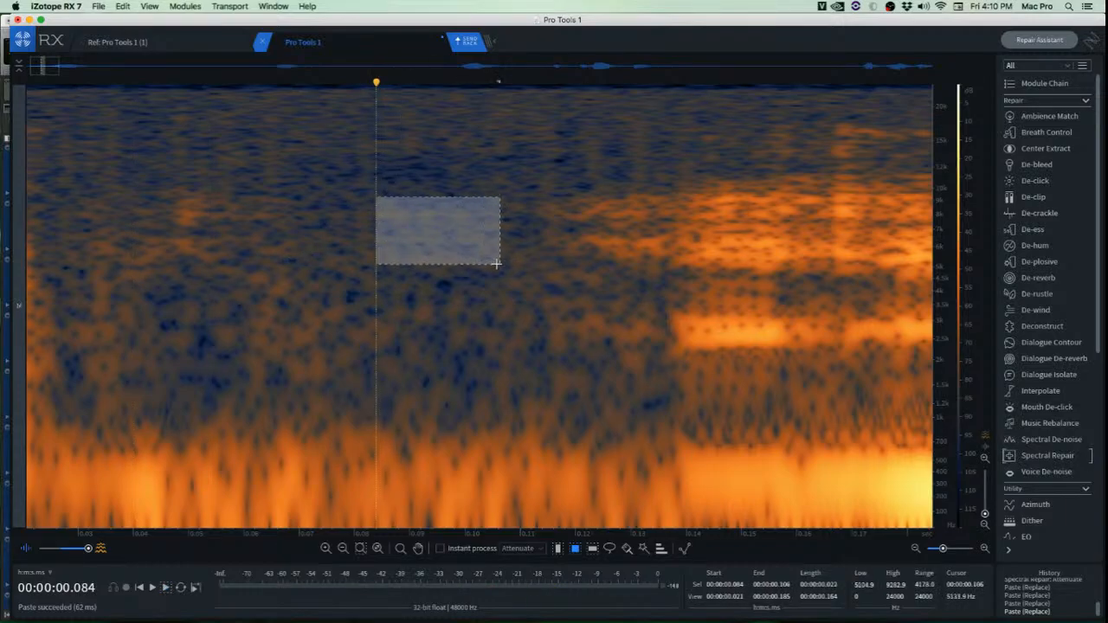
drag(398, 230, 195, 235)
click(273, 299)
click(148, 240)
key(space)
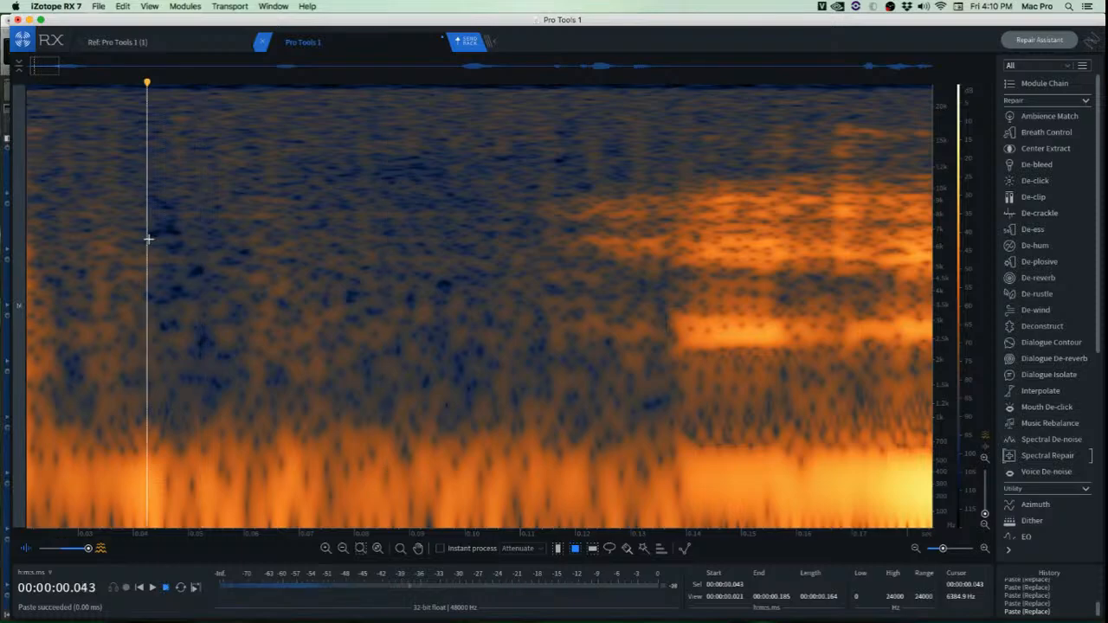
key(space)
key(space)
Paste copied background noise over the box at 0.060 to 0.077 s, between about 1673 and 3615 Hz, and clear the selection.
scroll(216, 270, down, 2)
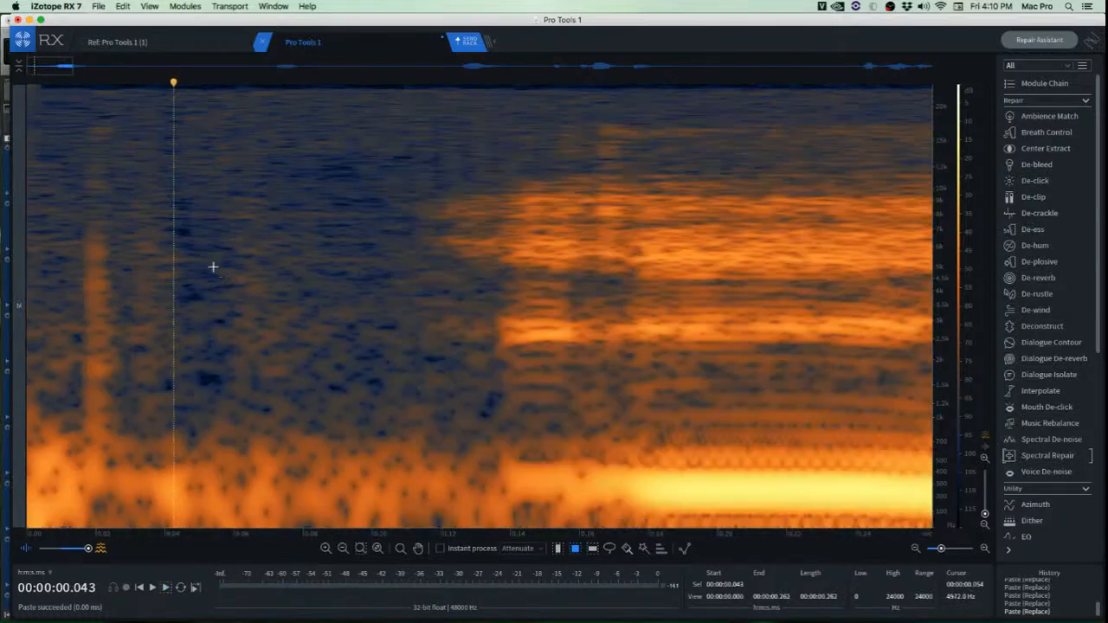
scroll(220, 287, up, 2)
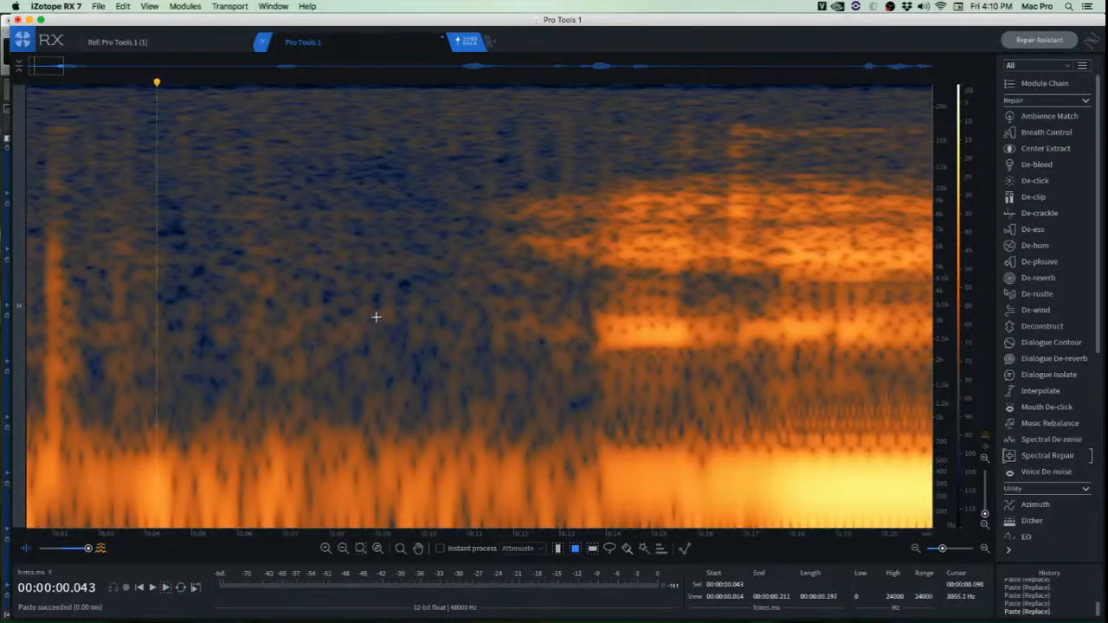
drag(376, 317, 287, 354)
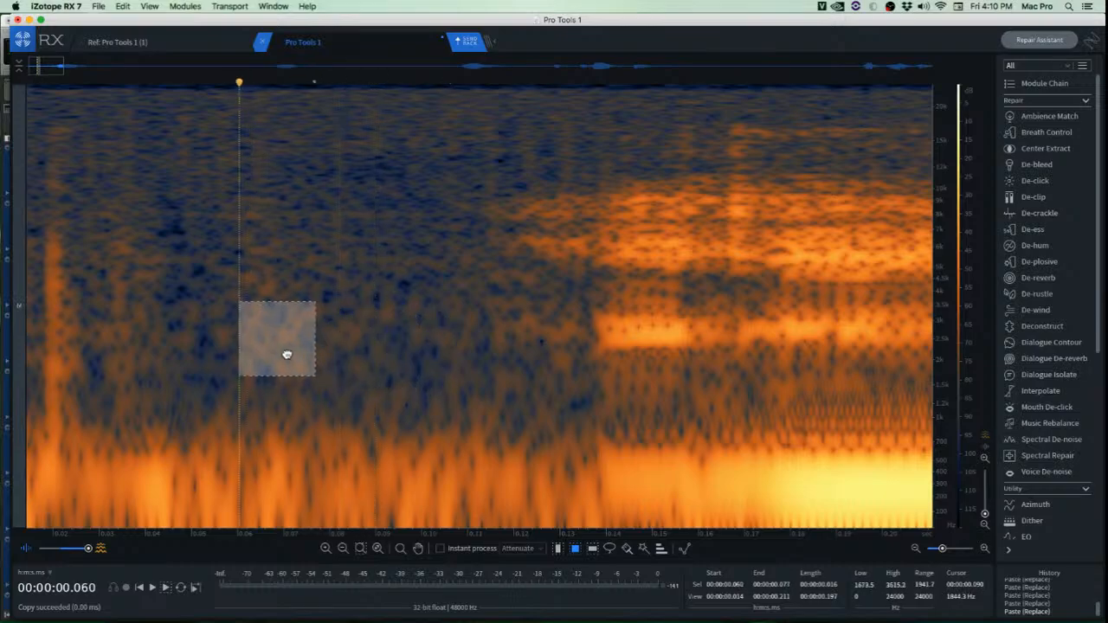
click(400, 383)
Play the gap into the word from 0.037 s and again from 0.045 s to check the patches.
click(131, 253)
key(space)
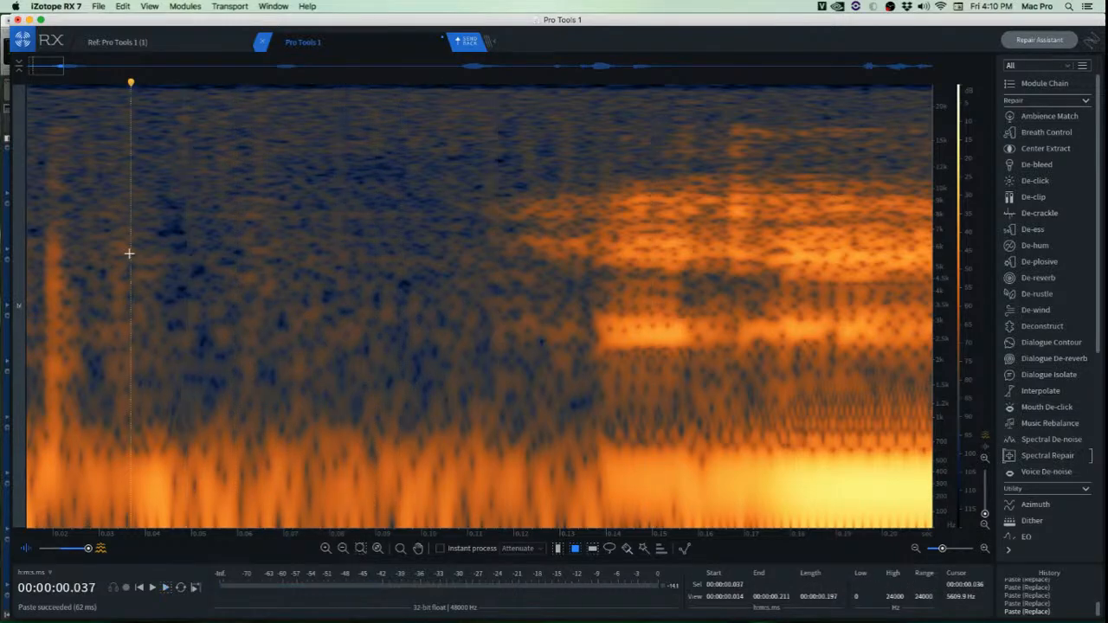
key(space)
click(167, 247)
key(space)
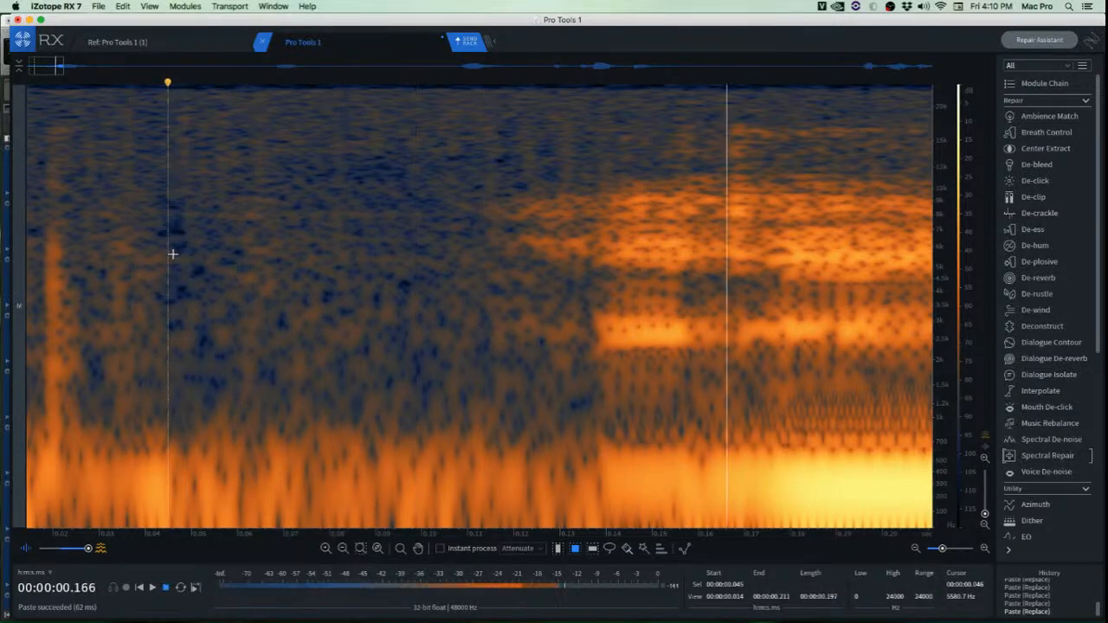
key(space)
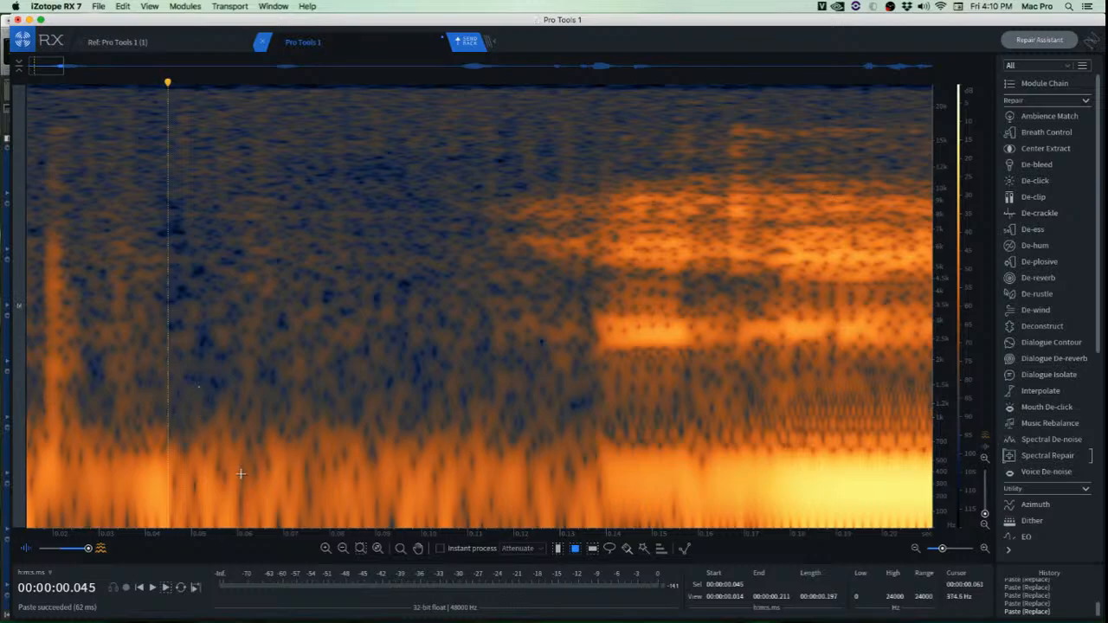
Copy a box of low-frequency background after 0.05 s and paste it over the brighter low-frequency noise around 0.04 s.
drag(202, 431, 305, 536)
key(super+c)
drag(260, 490, 173, 490)
key(super+v)
click(274, 490)
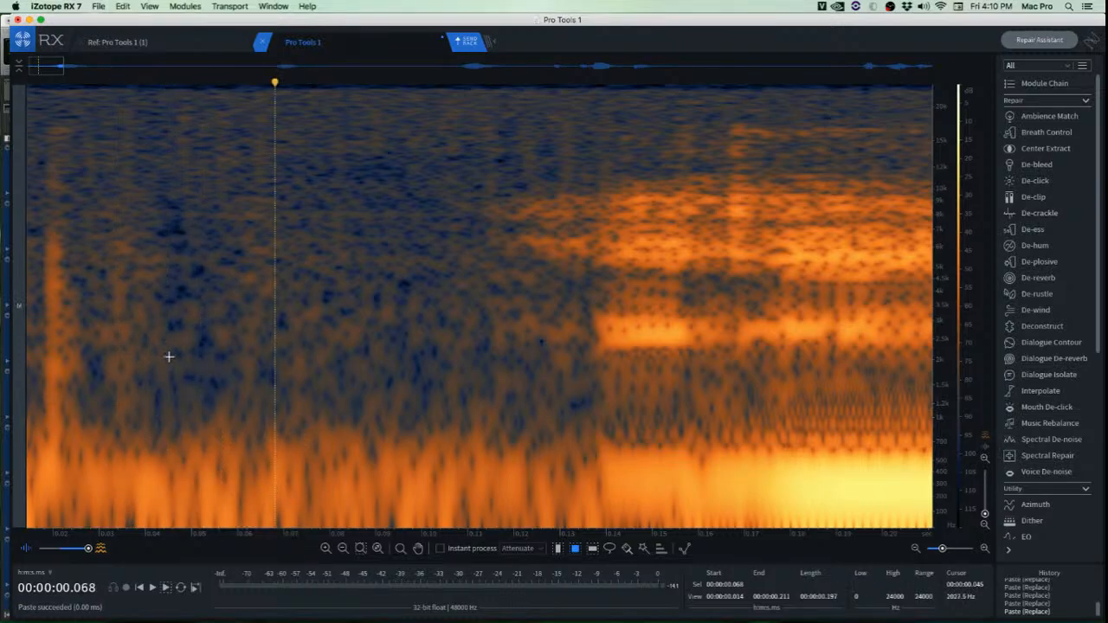
Copy the background box at 0.082 to 0.099 s, between about 1535 and 7404 Hz, and paste it over the noise starting near 0.057 s.
scroll(114, 310, up, 3)
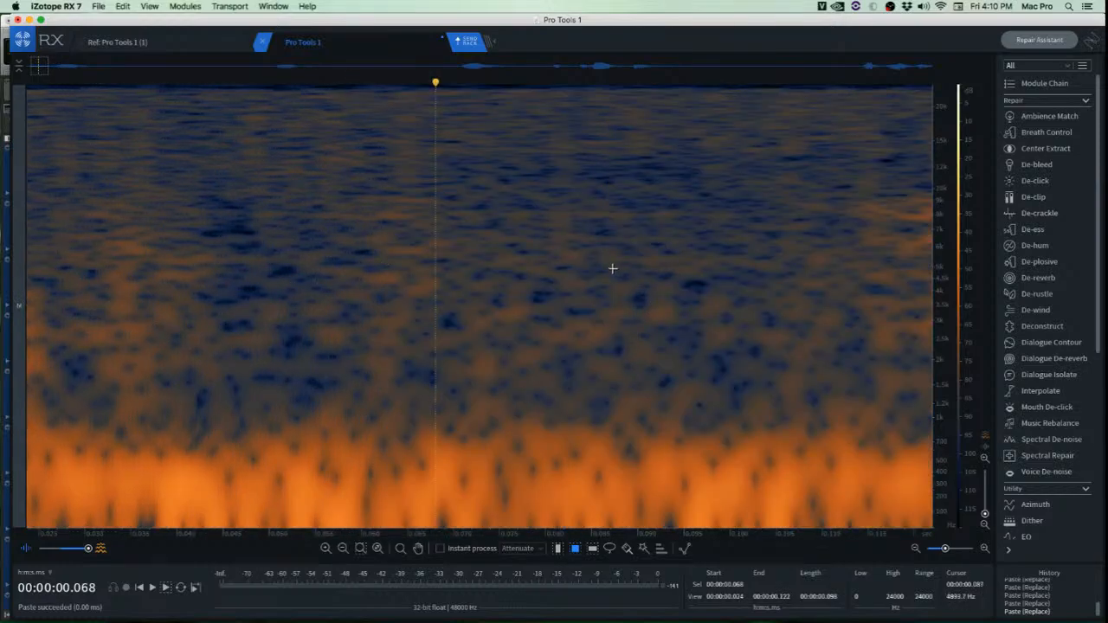
drag(561, 221, 717, 383)
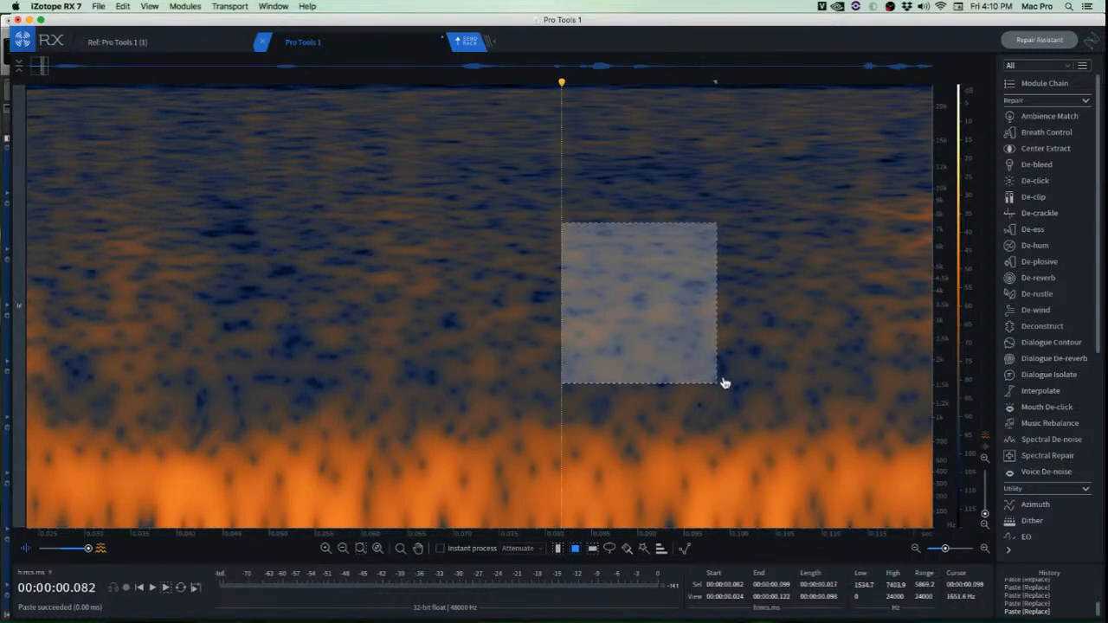
key(super+c)
drag(687, 339, 453, 349)
key(super+v)
click(661, 321)
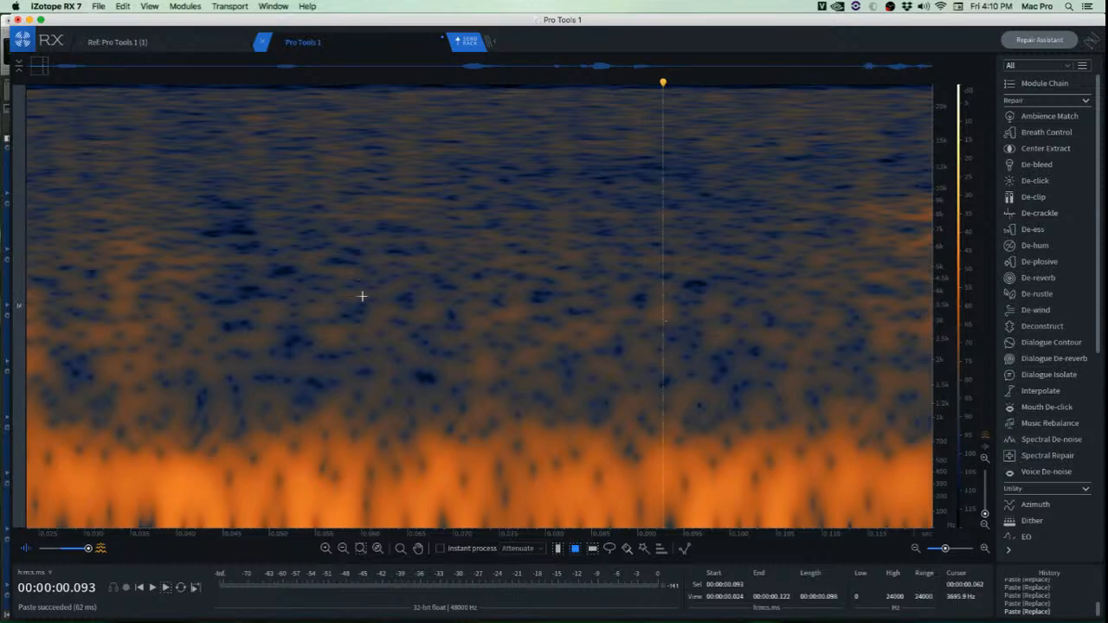
Place the playhead at 0.044 s and examine the patched background between the click and the word.
click(212, 270)
scroll(217, 267, down, 5)
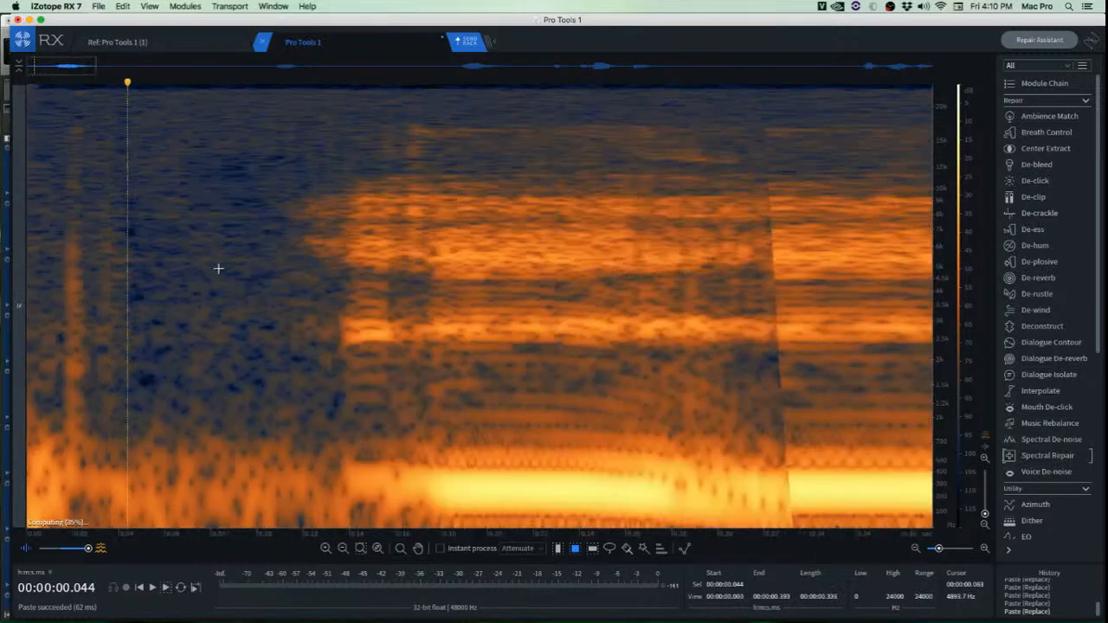
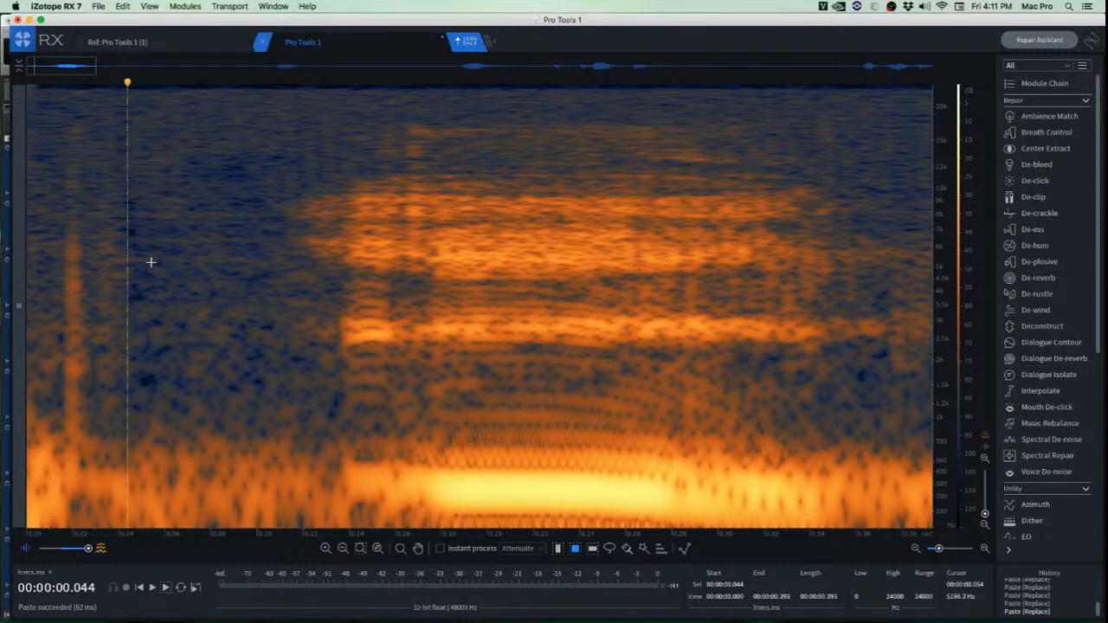
scroll(27, 250, up, 1)
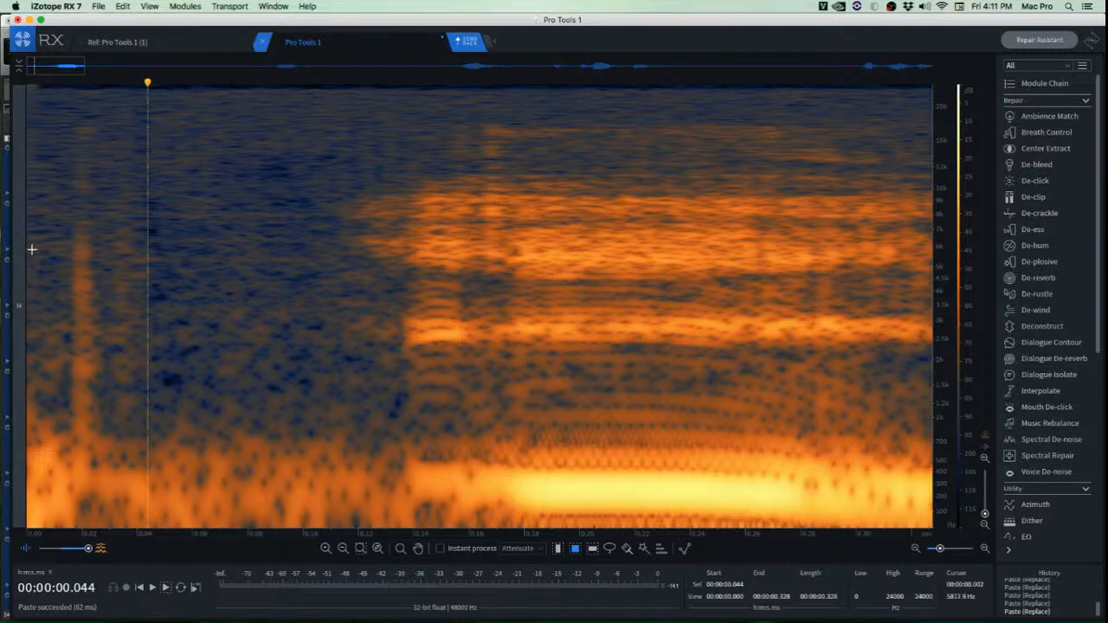
Copy the background at 0.040 to 0.048 s, between about 1200 and 10879 Hz, and paste it over the click near 0.02 s.
scroll(38, 243, up, 1)
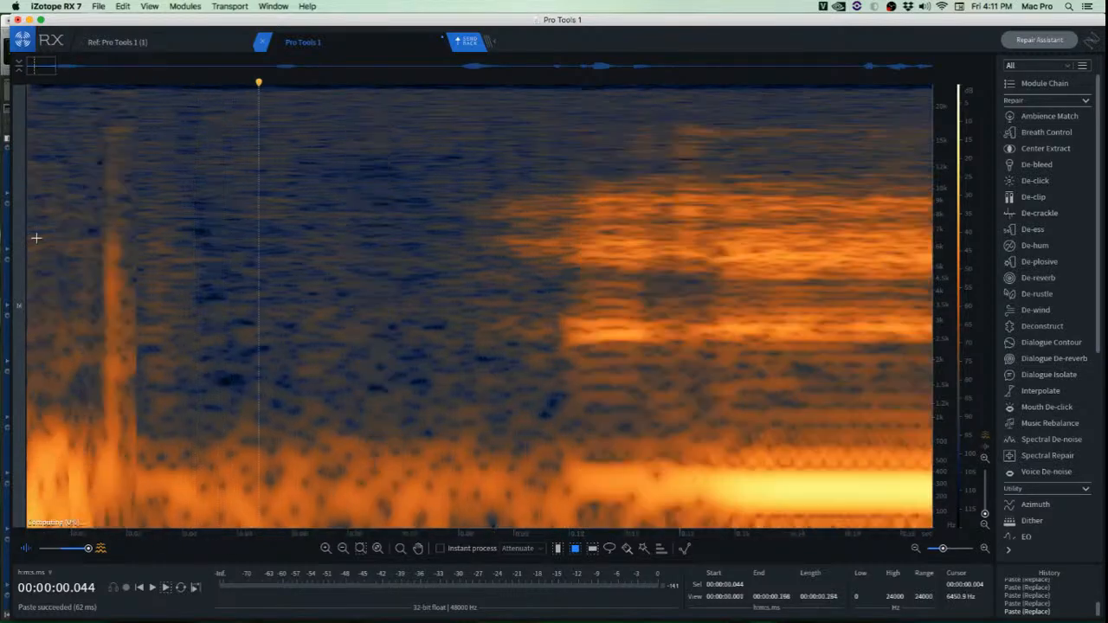
drag(274, 243, 256, 326)
click(519, 355)
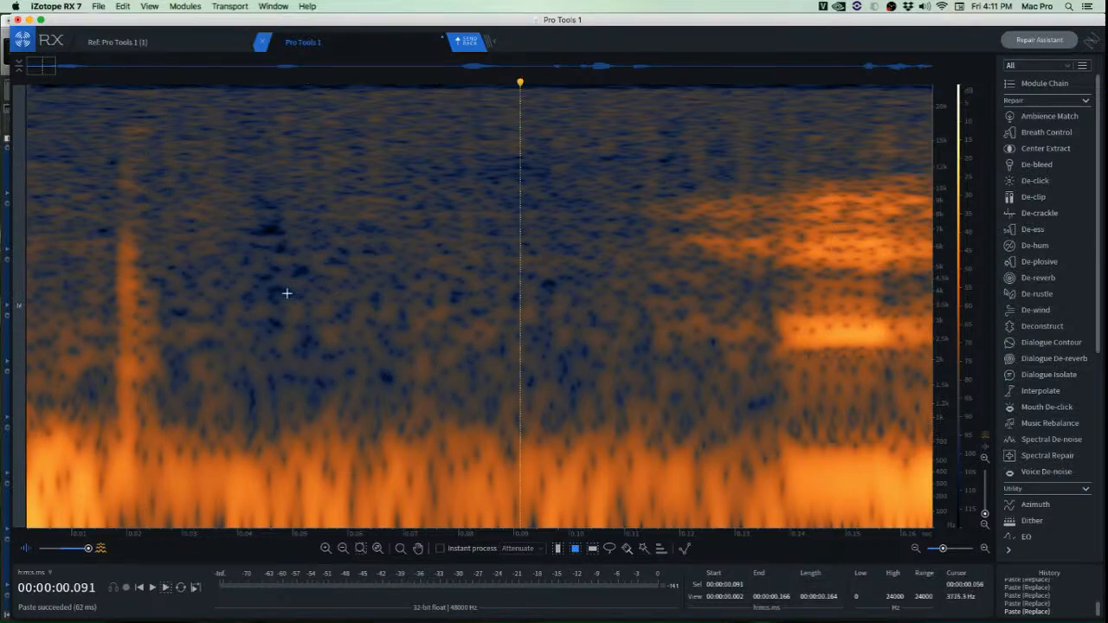
scroll(52, 264, up, 5)
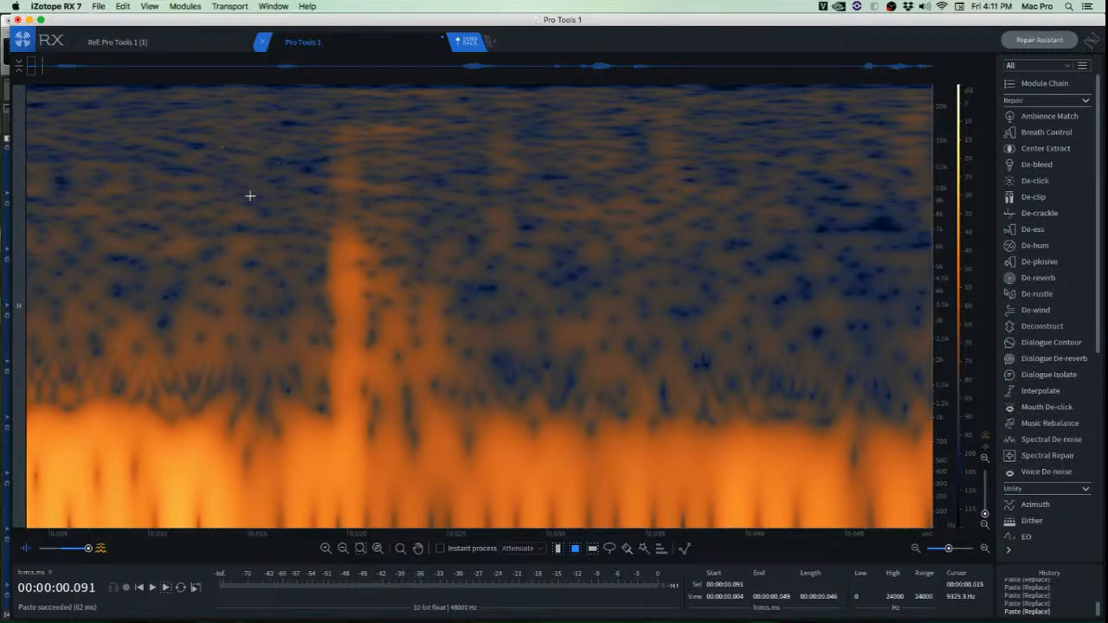
drag(751, 178, 912, 405)
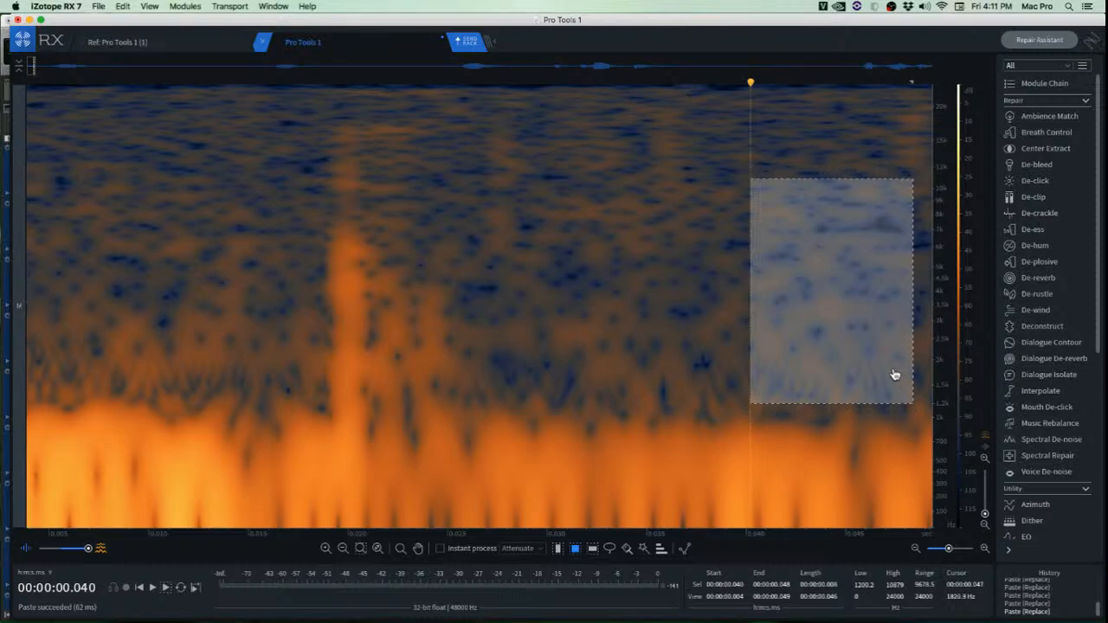
drag(850, 322, 425, 321)
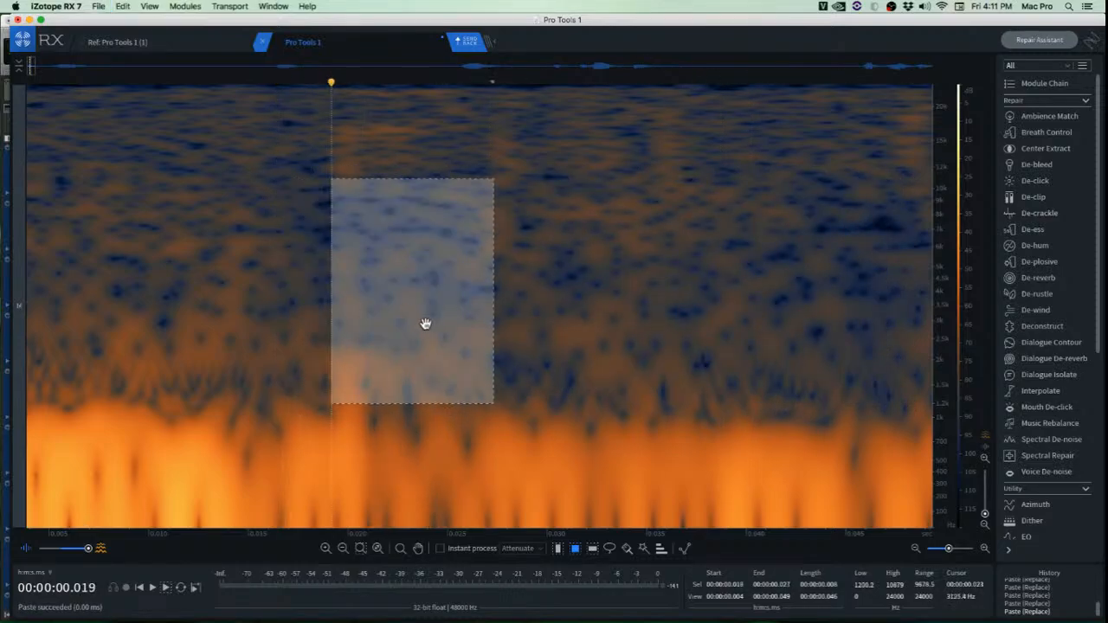
click(546, 343)
Copy the background box at 0.037 to 0.059 s, between about 495 and 2183 Hz, and paste it over the brighter noise around 0.02 s.
scroll(546, 324, down, 3)
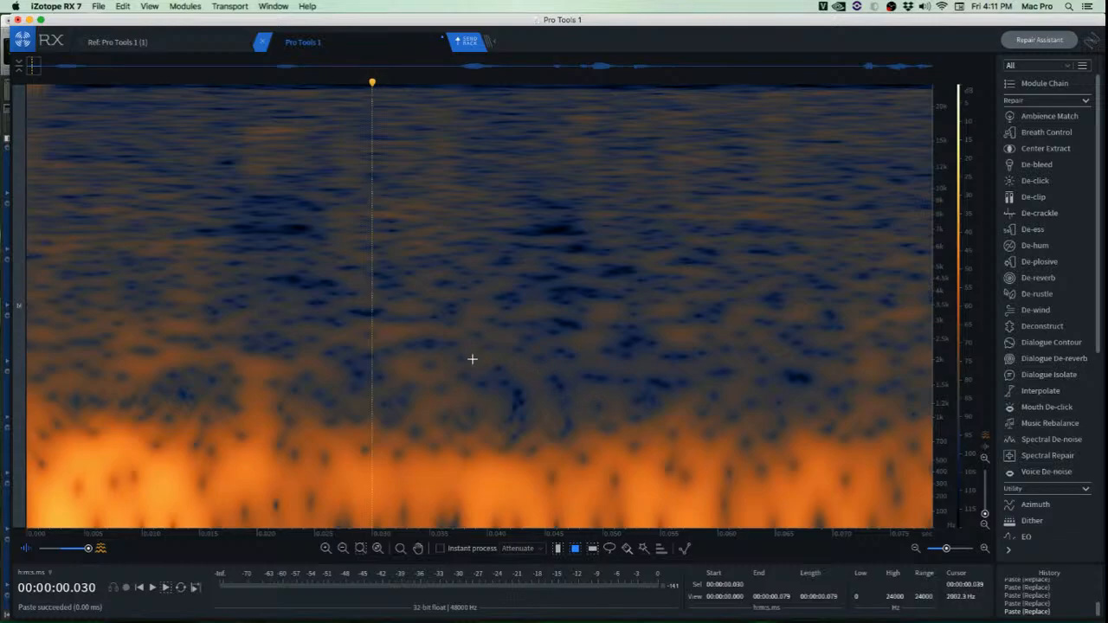
drag(451, 350, 710, 461)
key(super+c)
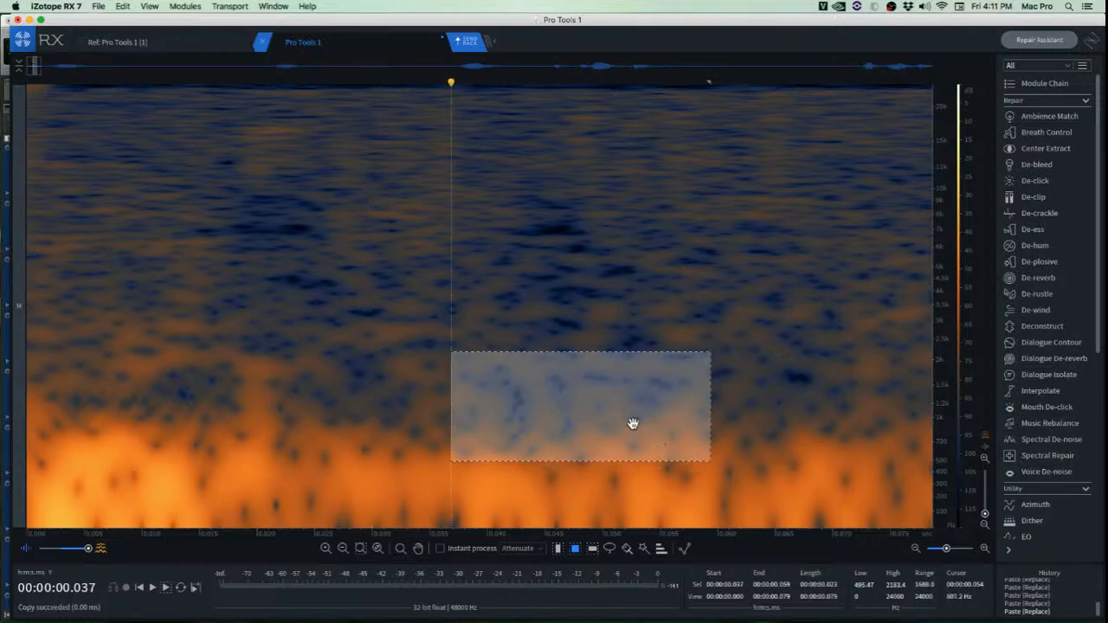
drag(632, 424, 341, 413)
key(super+v)
click(535, 407)
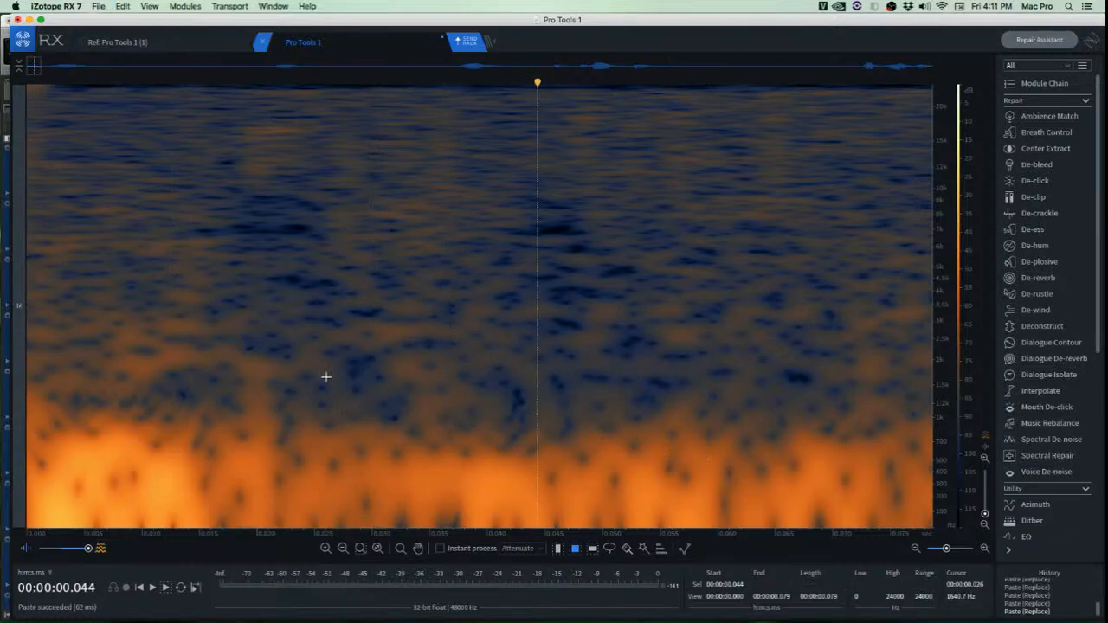
Copy and paste another small patch of background over the remaining bright area near 0.02 s, around 2 kHz.
drag(288, 359, 298, 395)
key(super+c)
key(super+v)
click(493, 412)
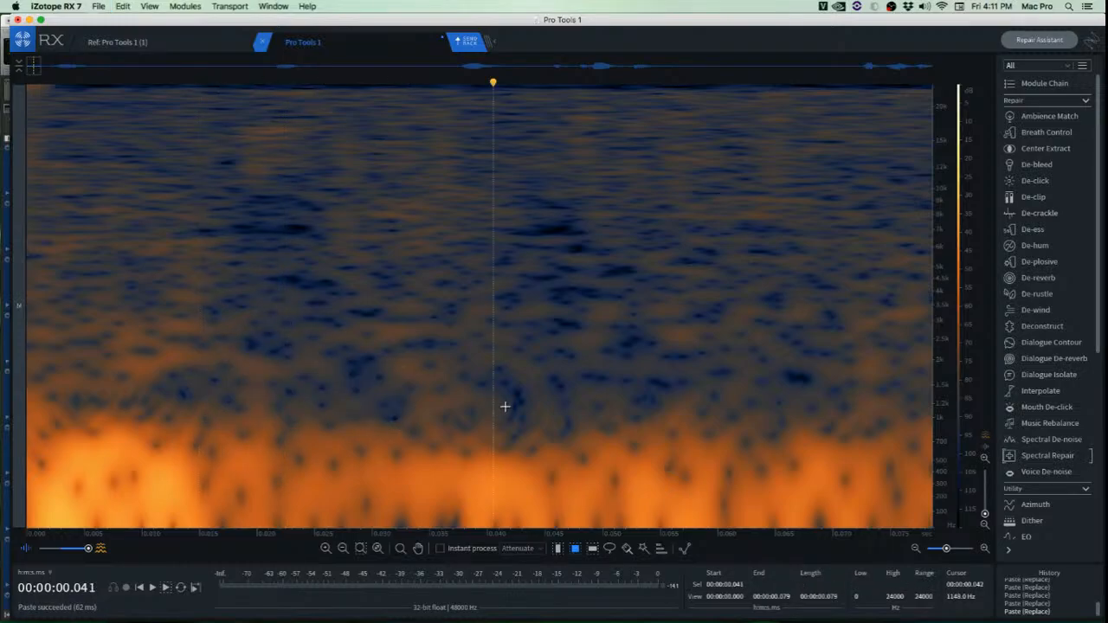
Play the patched opening from 0.041 s, from the clip start and from 0.012 s to check the repairs before the word.
scroll(239, 286, down, 5)
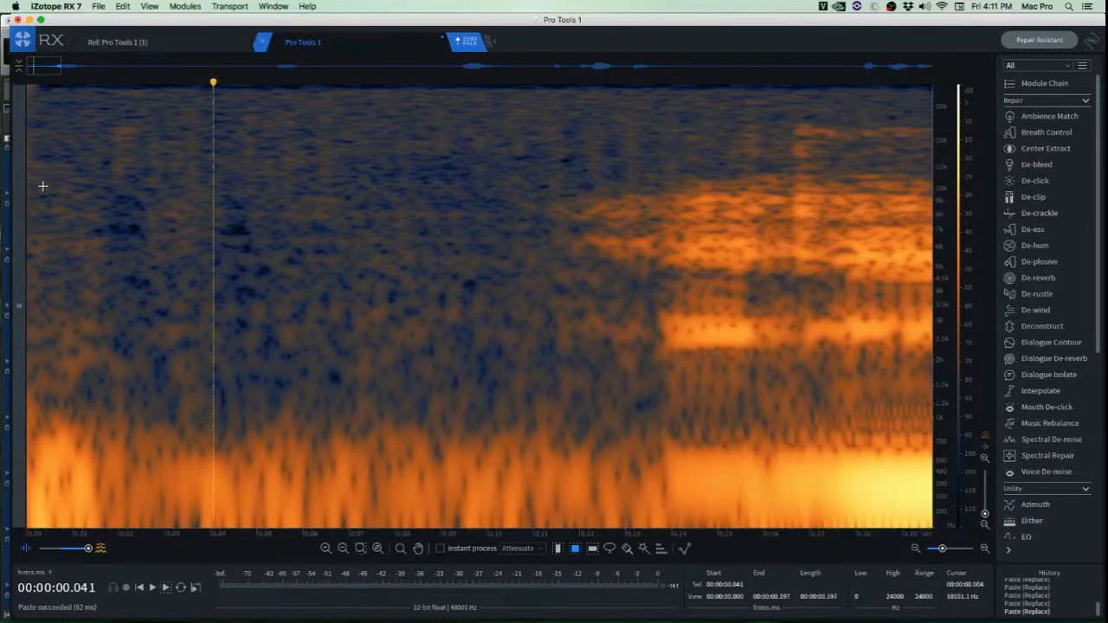
key(space)
key(space)
key(Return)
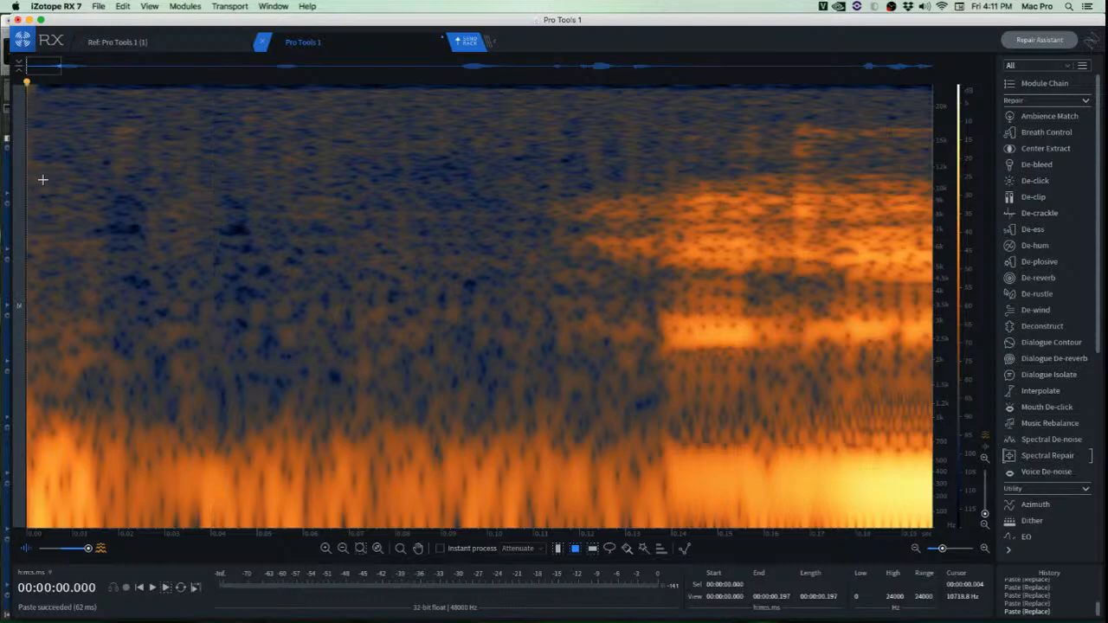
key(space)
key(space)
click(84, 163)
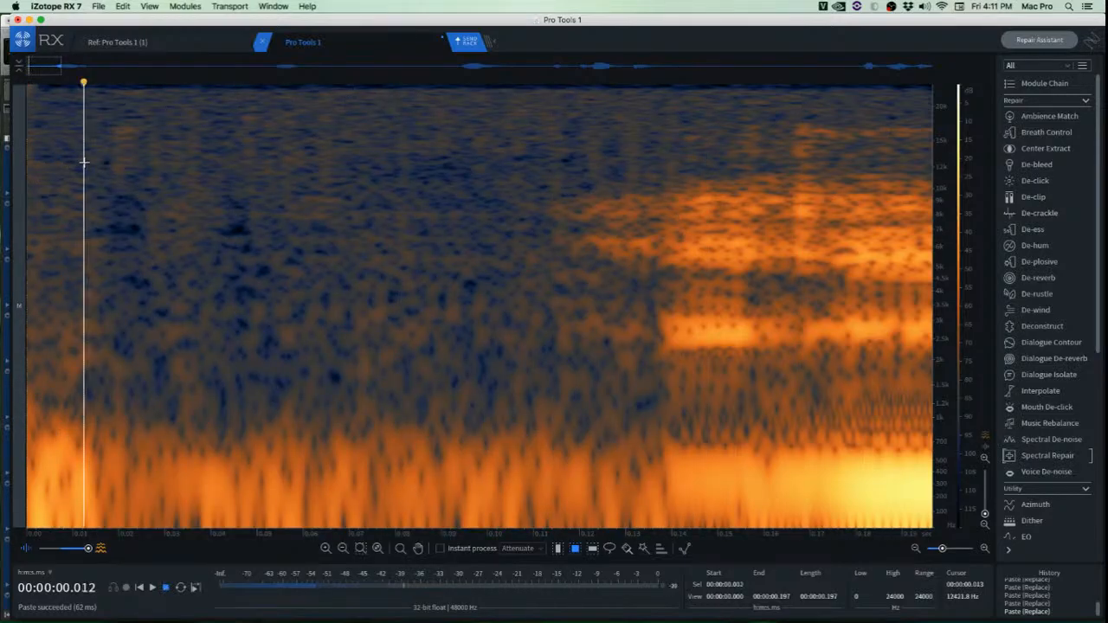
key(space)
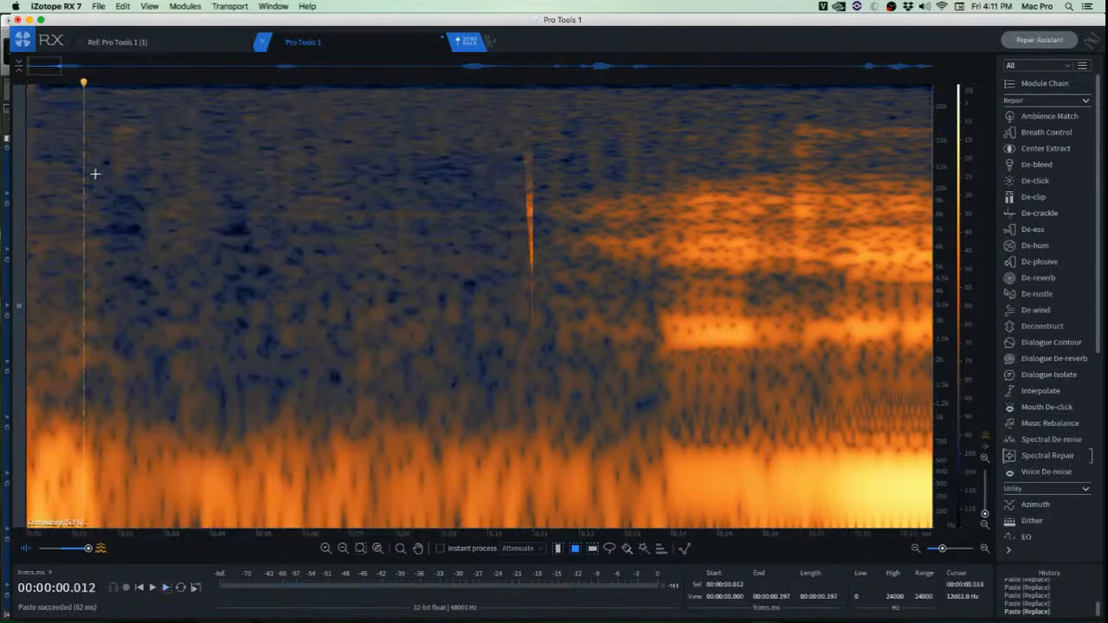
key(space)
key(Return)
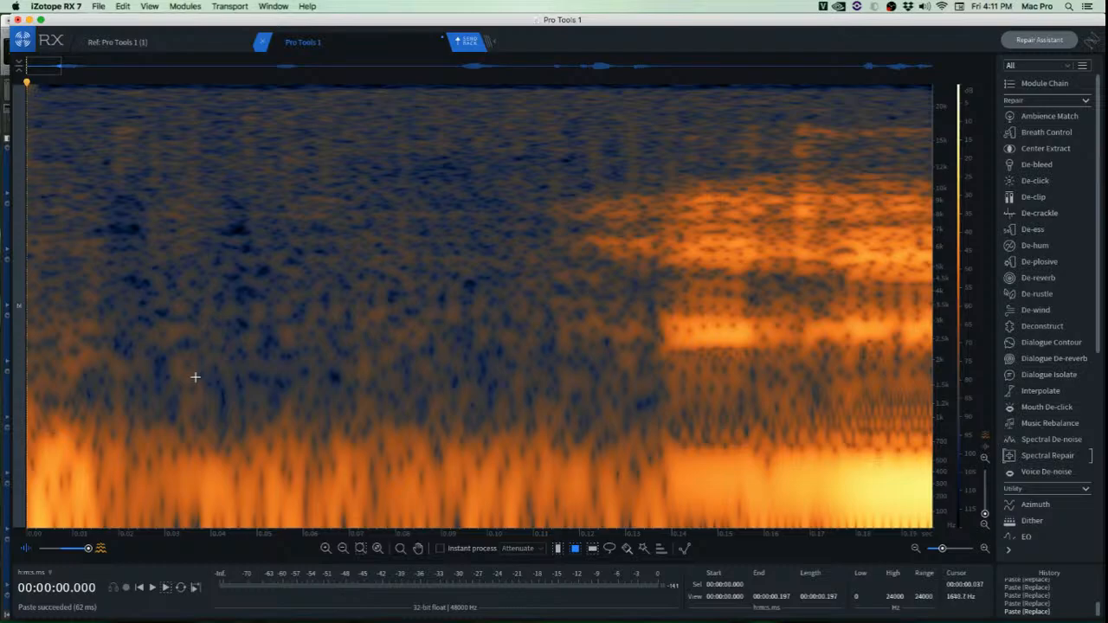
Select the low-frequency noise from 0 to 0.025 s below about 687 Hz and apply Cut to it five times.
scroll(104, 414, down, 1)
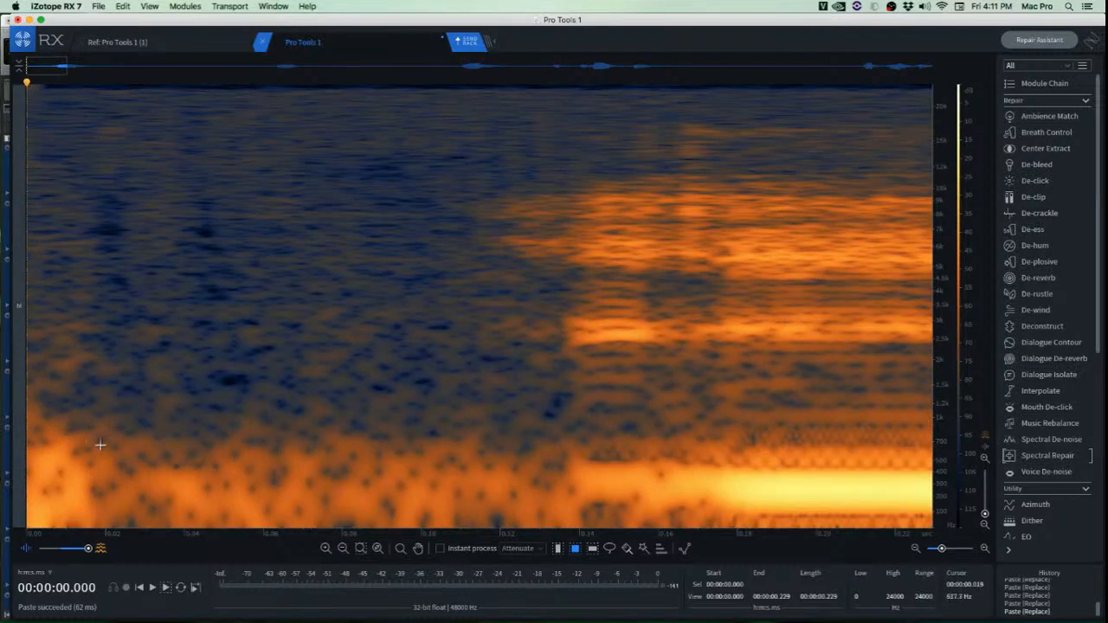
drag(75, 435, 37, 518)
drag(126, 442, 4, 530)
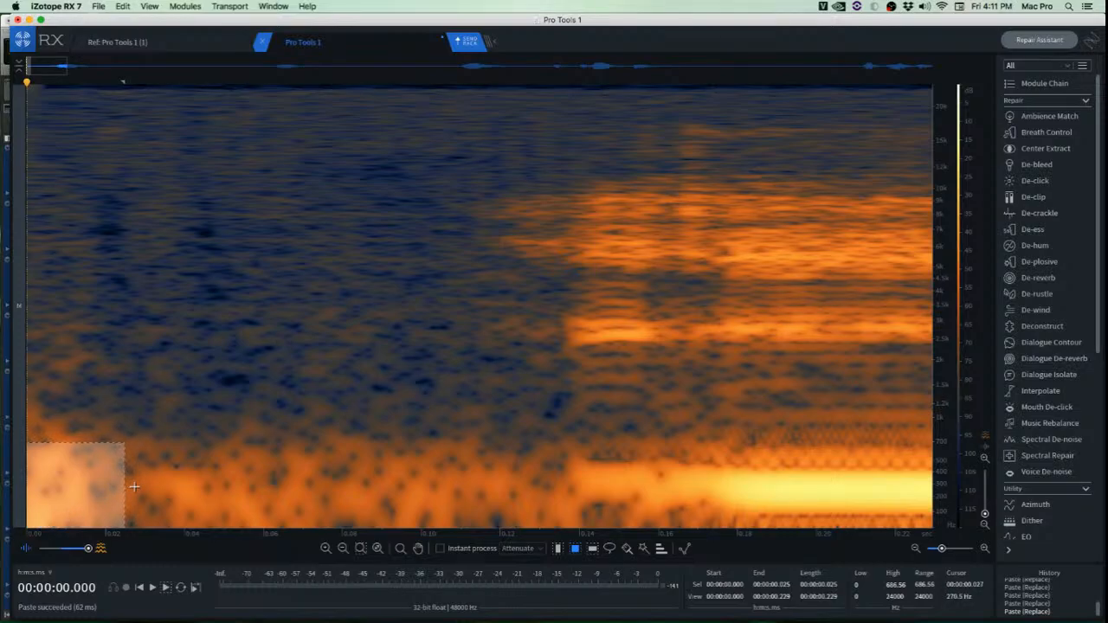
key(super+x)
key(super+x)
key(super+x)
key(super+x)
key(super+x)
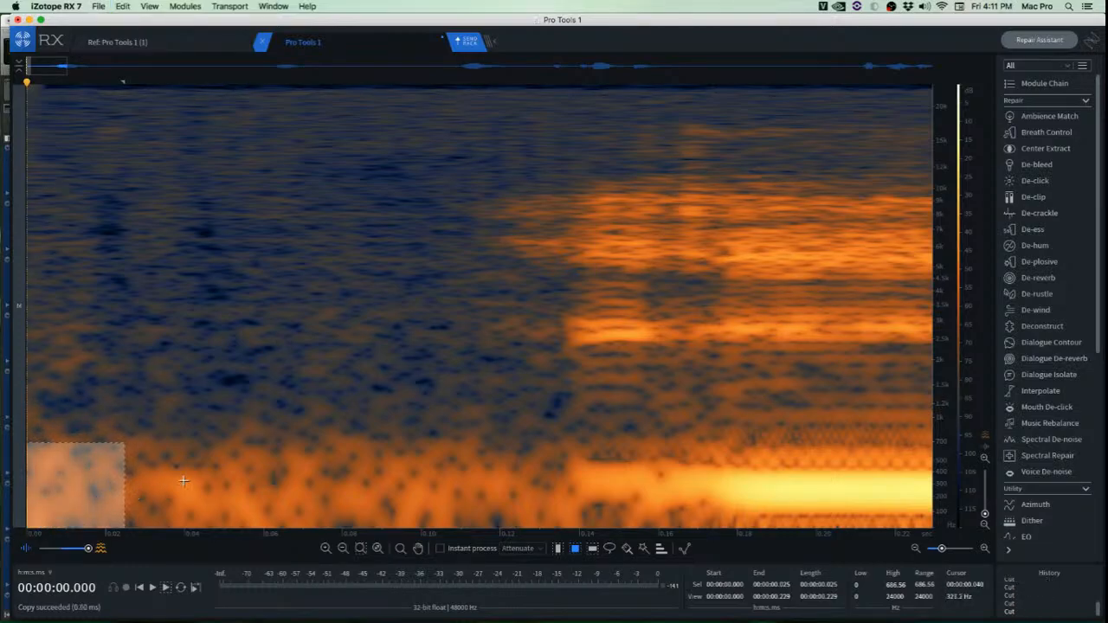
Clear the selection and play the clip from the start to check the reduced low-frequency noise.
click(184, 481)
key(Return)
key(space)
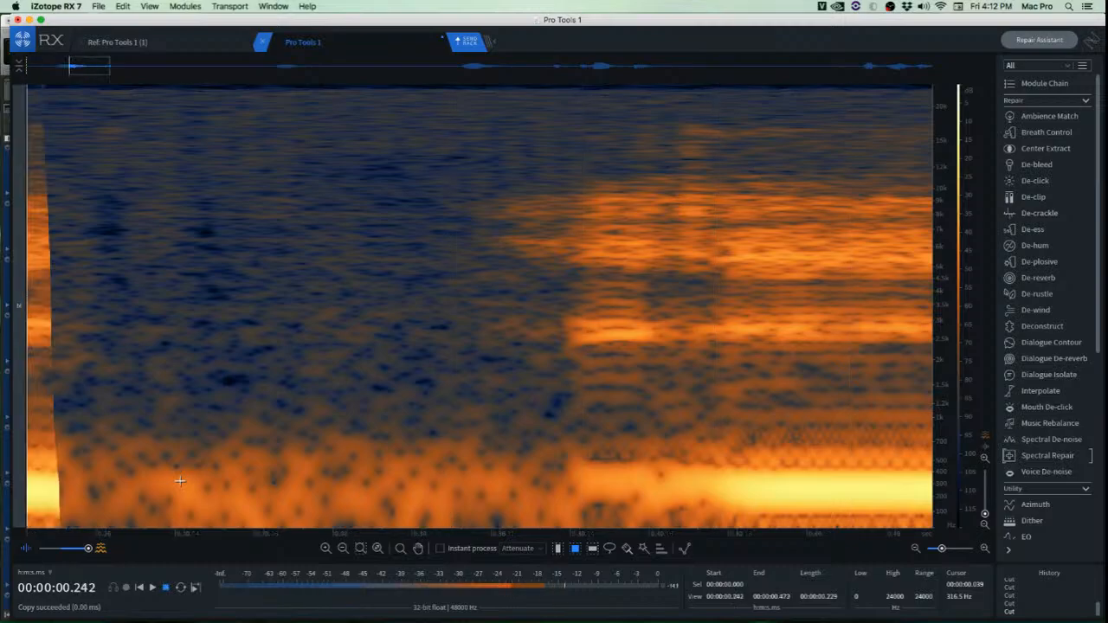
key(space)
key(space)
key(space)
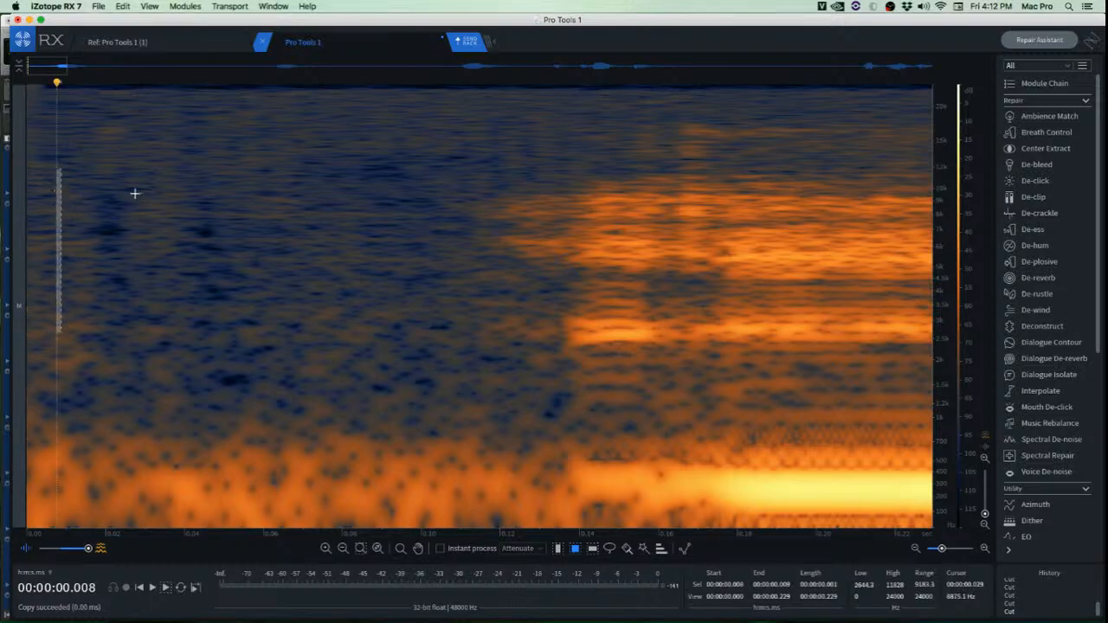
Try Spectral Repair Attenuate on the background from 0 to 0.027 s, between about 1056 and 9517 Hz, and undo it.
drag(134, 194, 2, 413)
key(super+5)
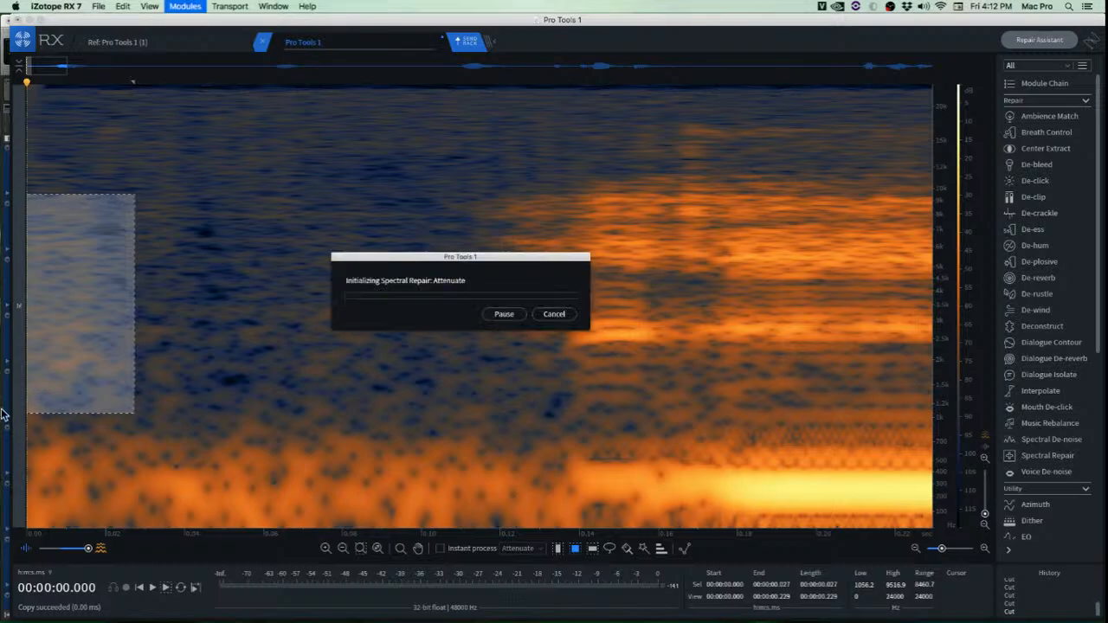
click(294, 318)
drag(28, 195, 237, 202)
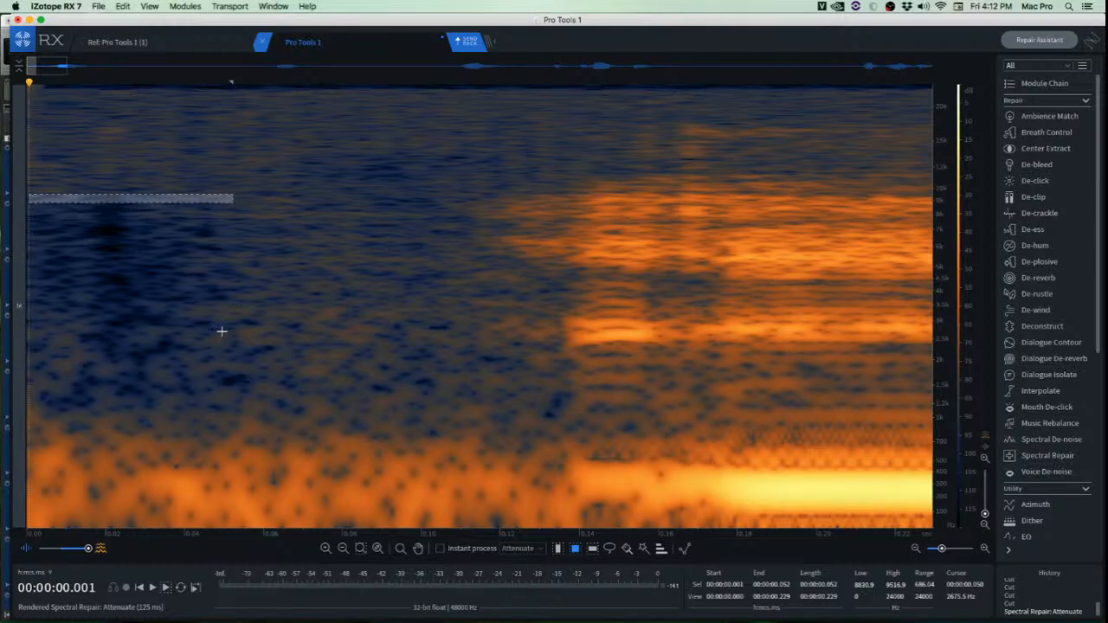
key(super+z)
click(271, 294)
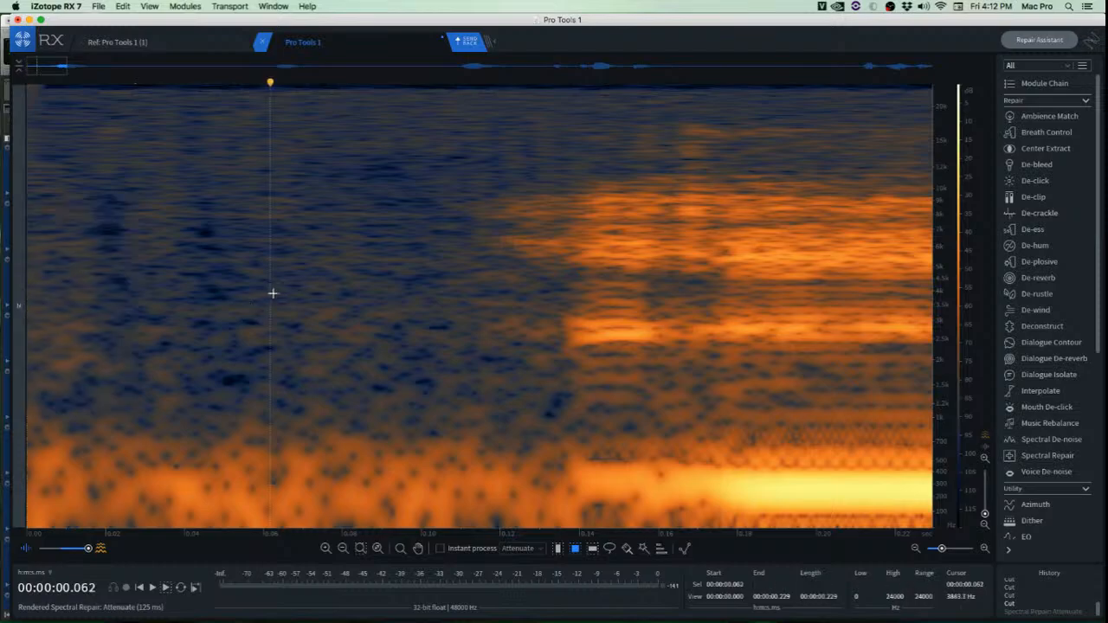
Play the clip from its start past the 4 s mark to review the repaired dialogue.
key(Return)
key(space)
key(space)
key(space)
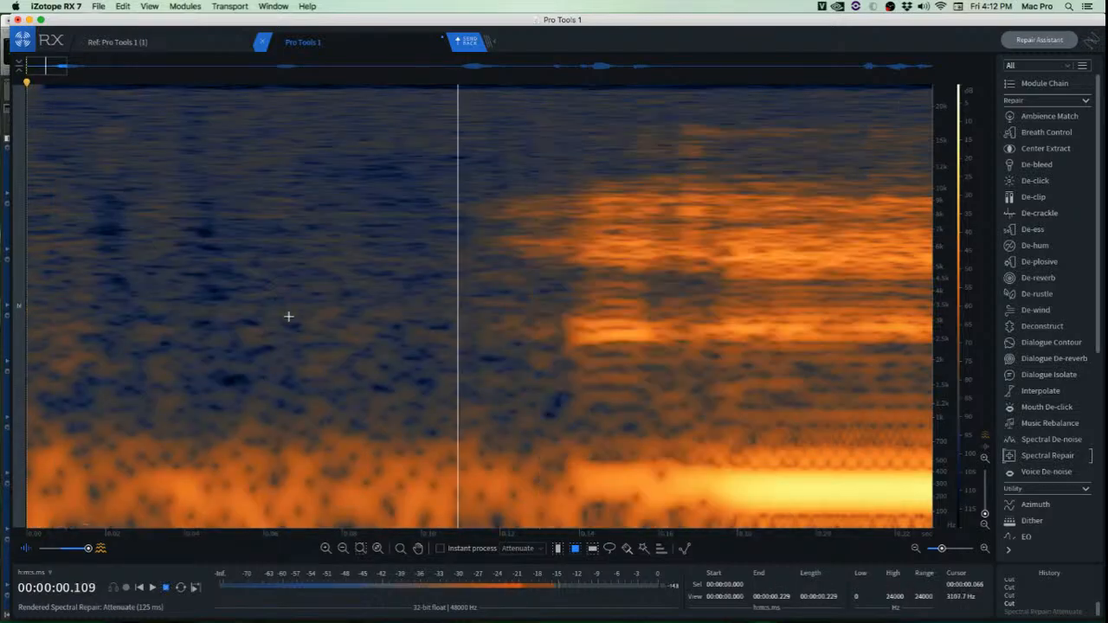
scroll(289, 317, down, 5)
scroll(290, 317, down, 3)
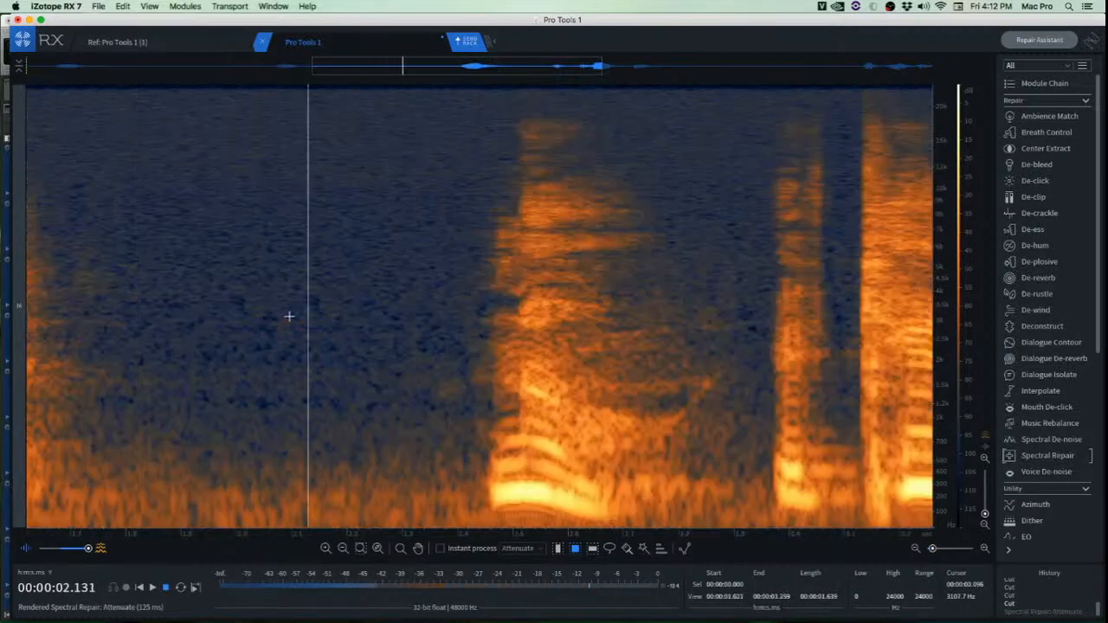
scroll(290, 317, down, 5)
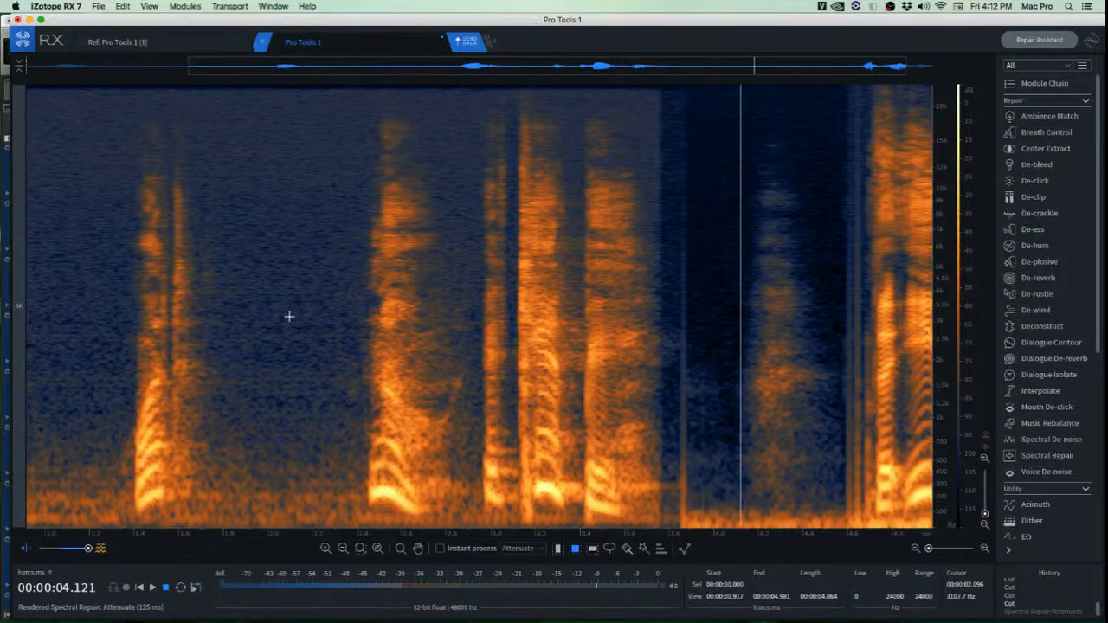
key(space)
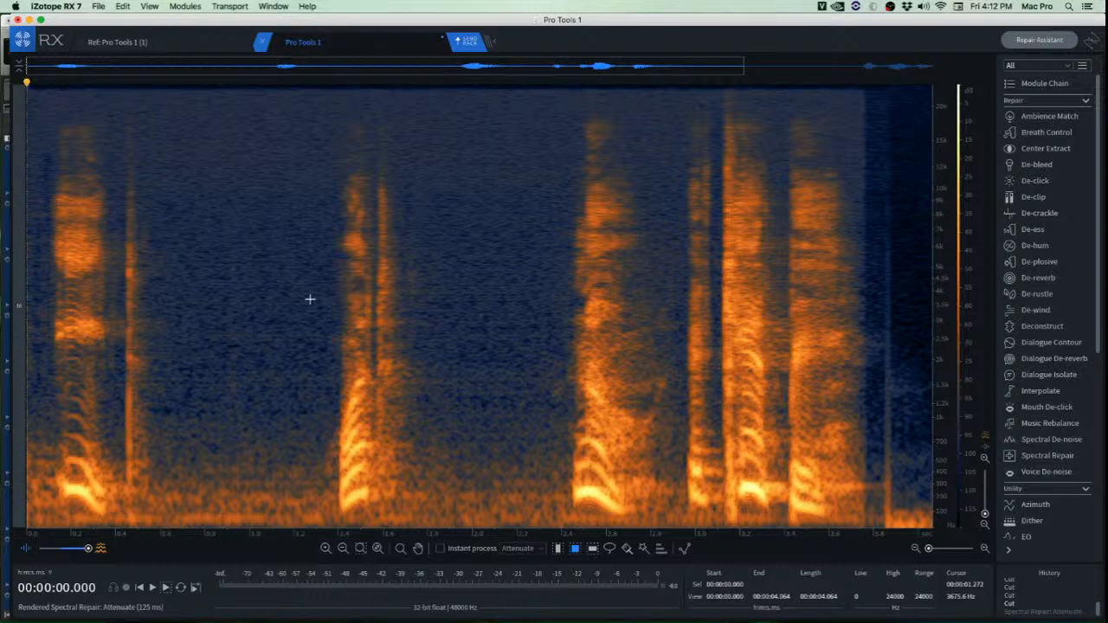
Select the entire clip and render Dialogue De-reverb on it with the module's existing settings.
key(super+a)
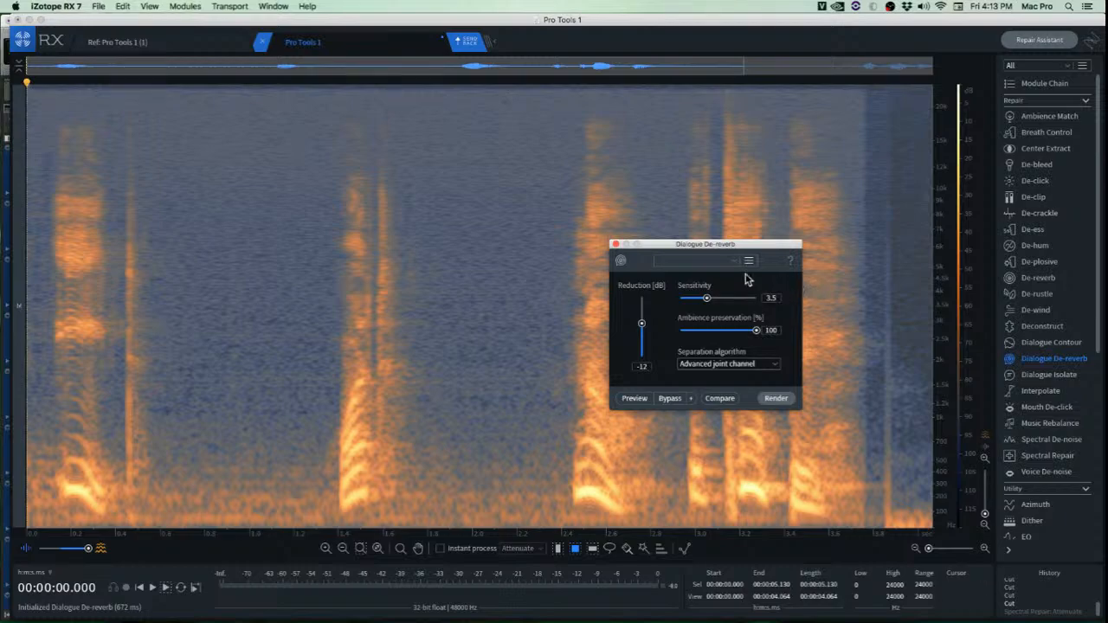
drag(748, 247, 468, 245)
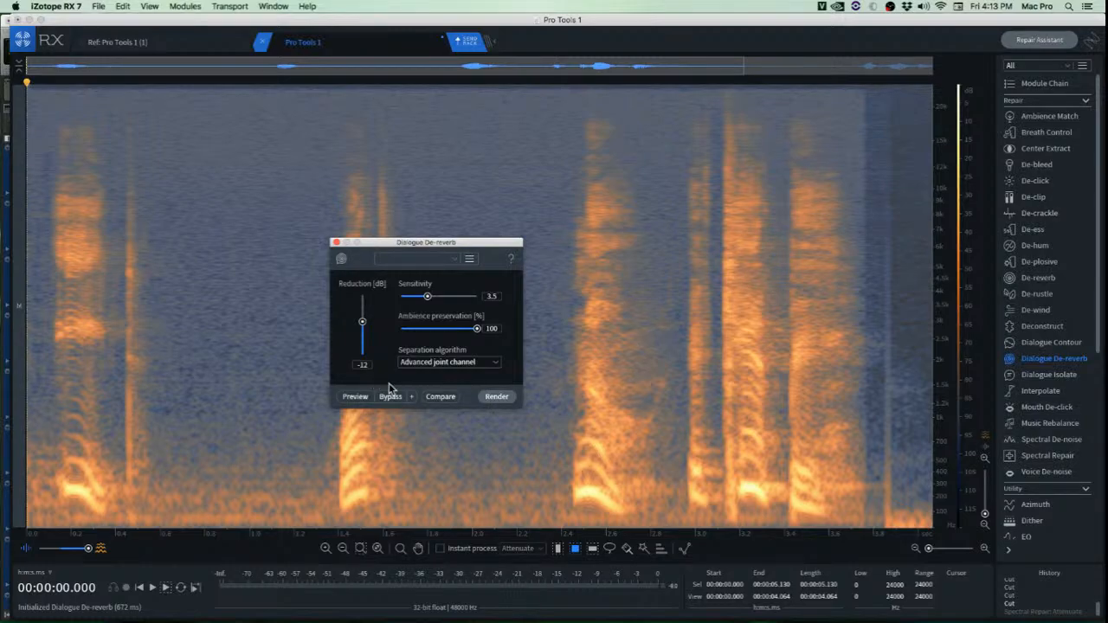
click(497, 400)
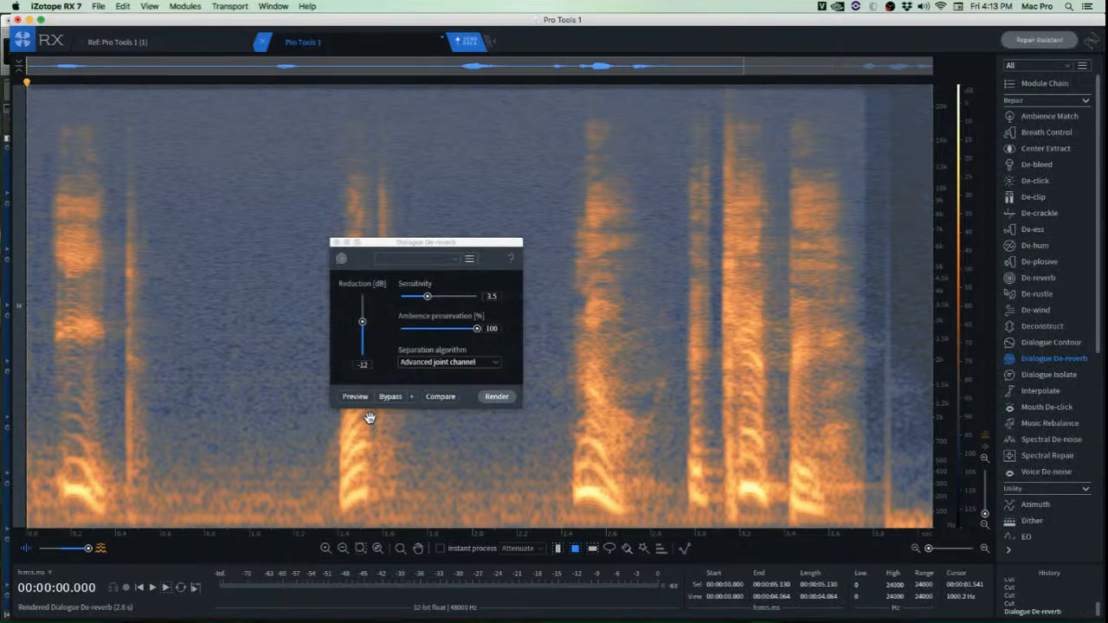
Play the de-reverbed clip from the start twice, close the Dialogue De-reverb module, and return the playhead to the beginning with nothing selected.
key(space)
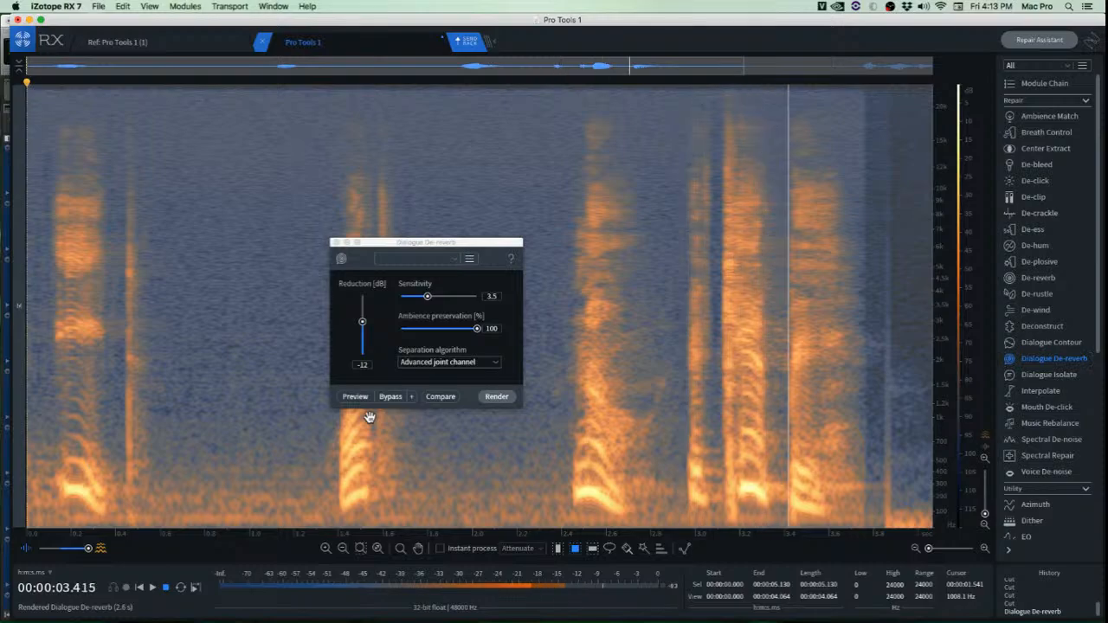
key(space)
key(space)
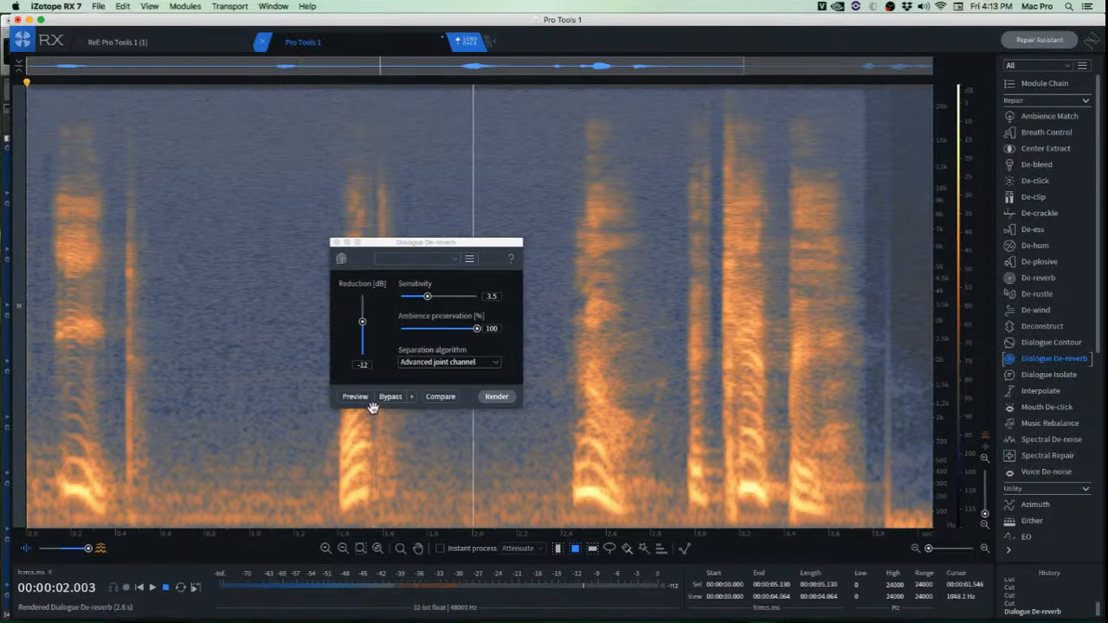
key(space)
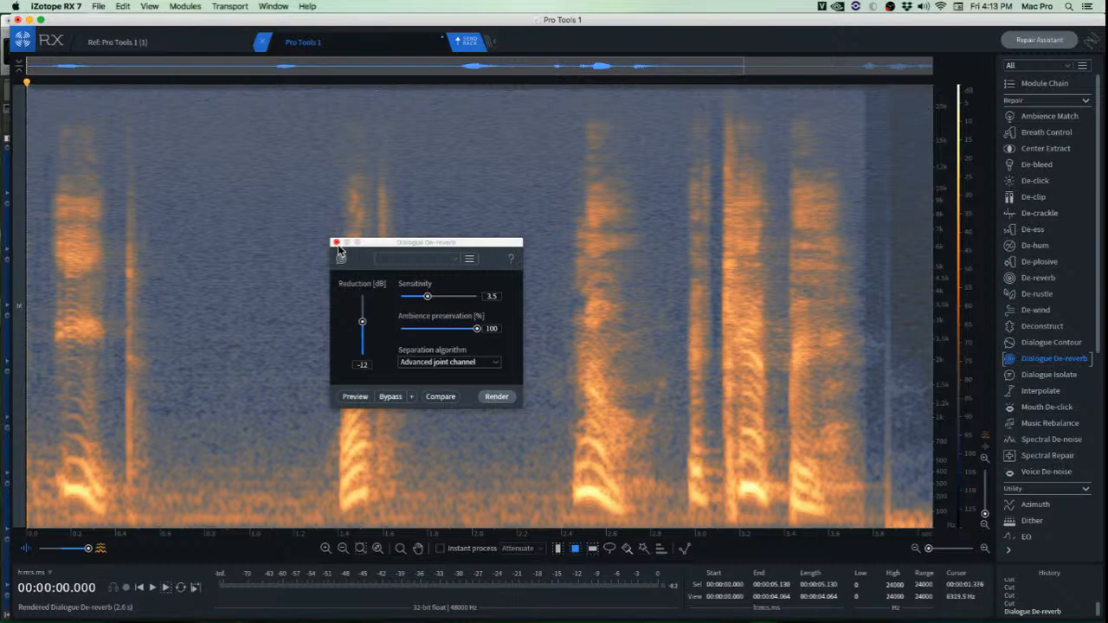
click(335, 243)
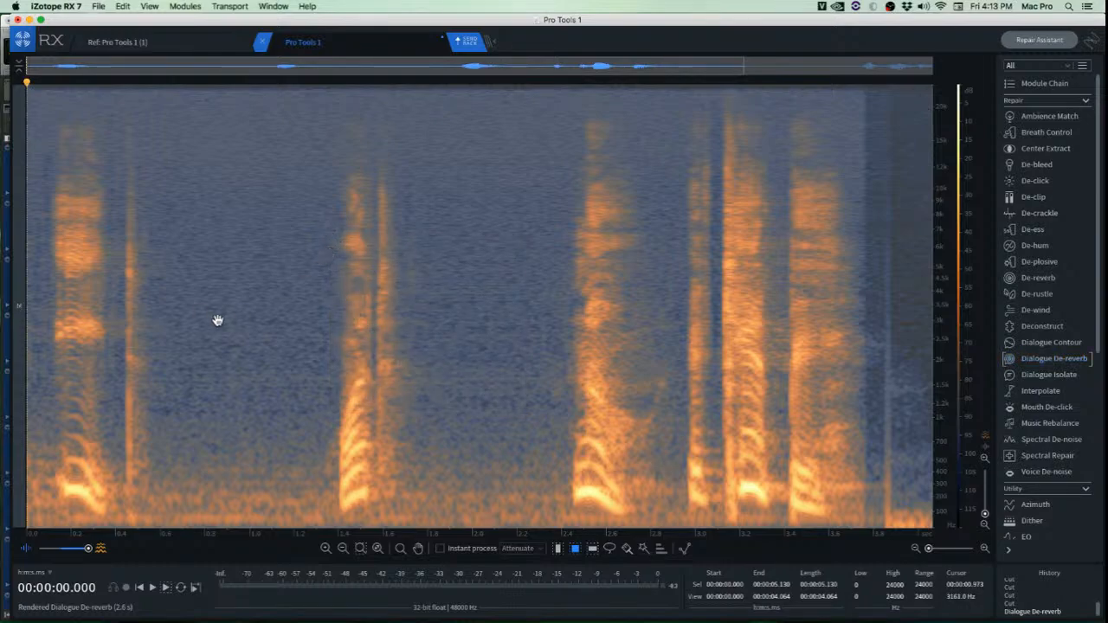
click(195, 226)
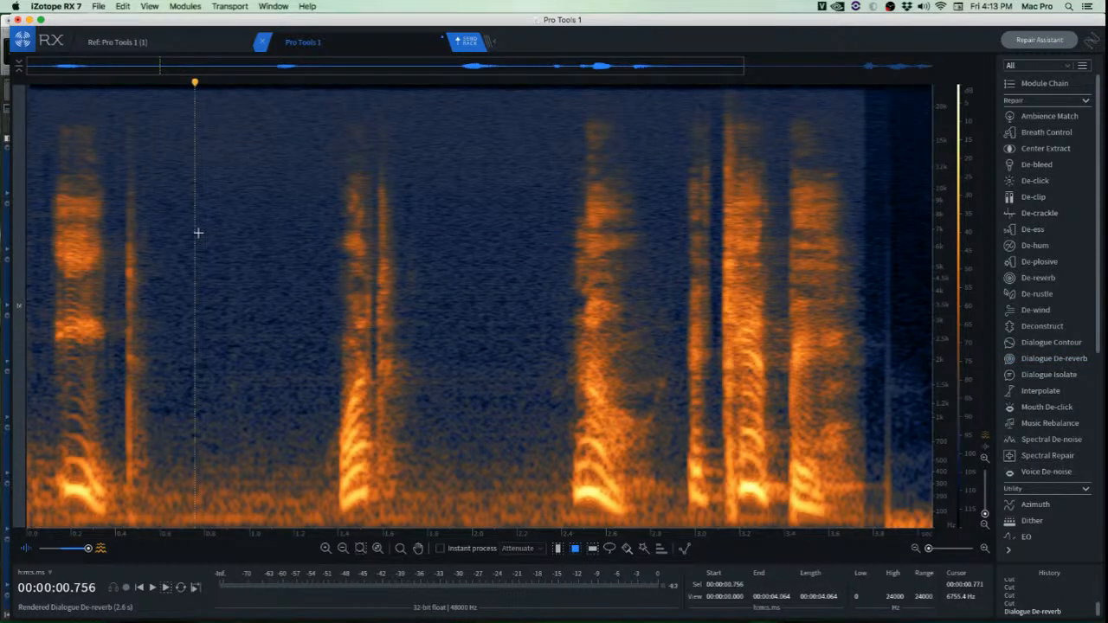
key(Home)
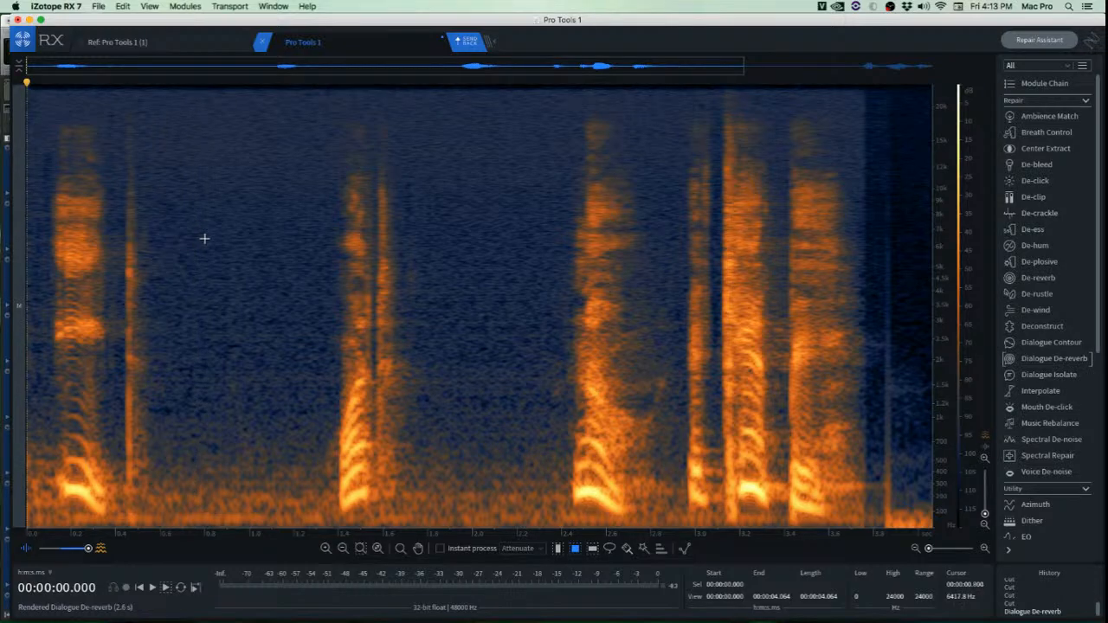
Try Spectral Repair Attenuate on the second word's tail from about 1.634 to 1.806 s, between about 1227 and 2170 Hz.
key(space)
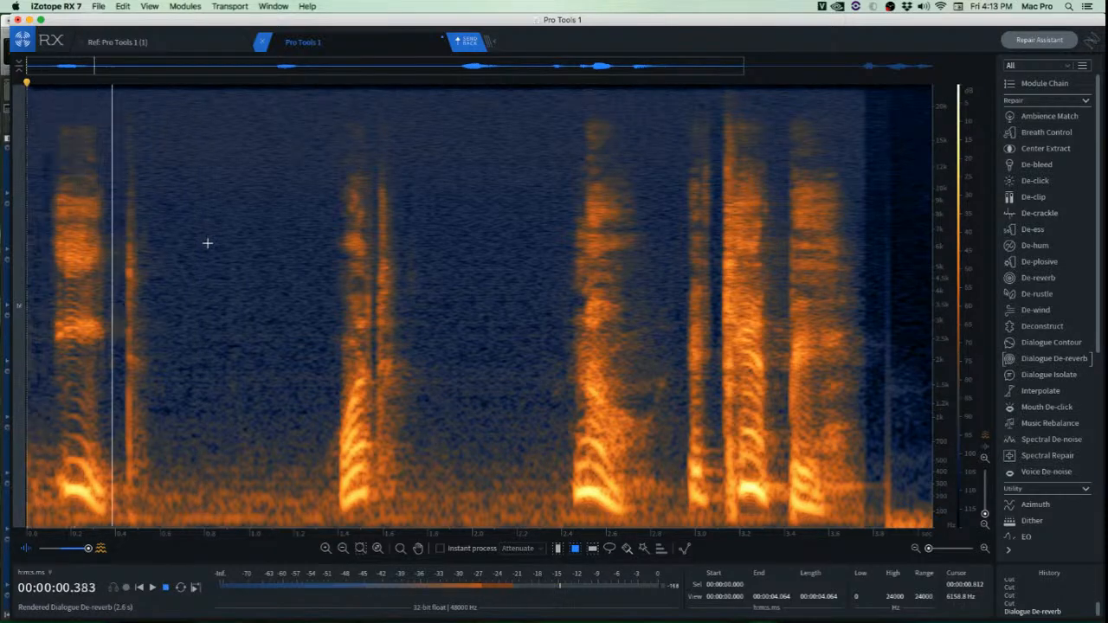
key(space)
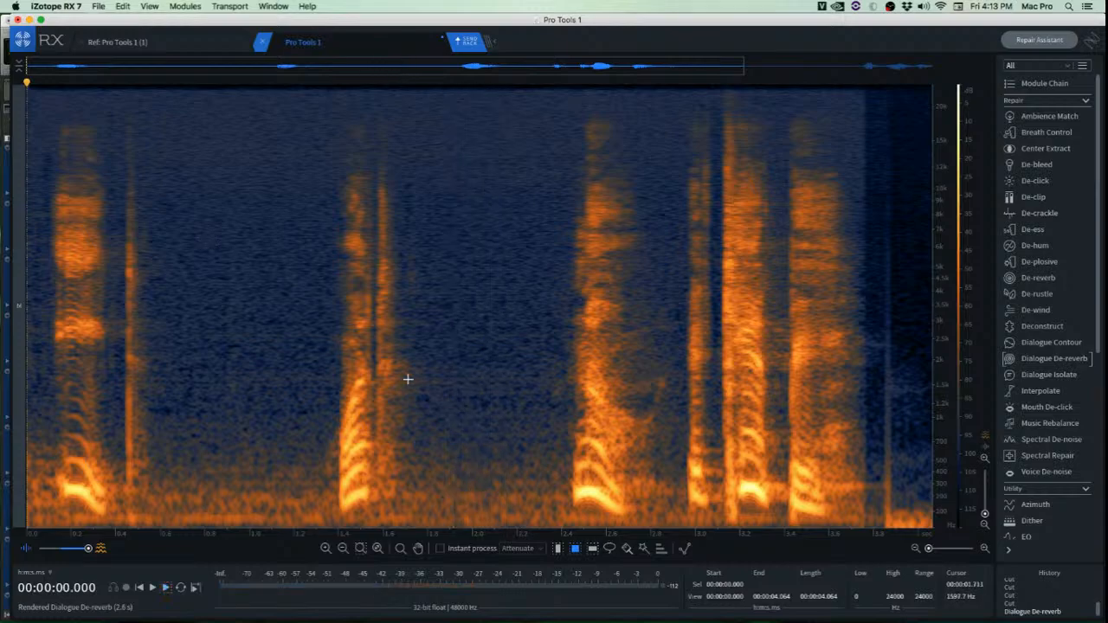
scroll(401, 358, up, 4)
scroll(401, 358, up, 3)
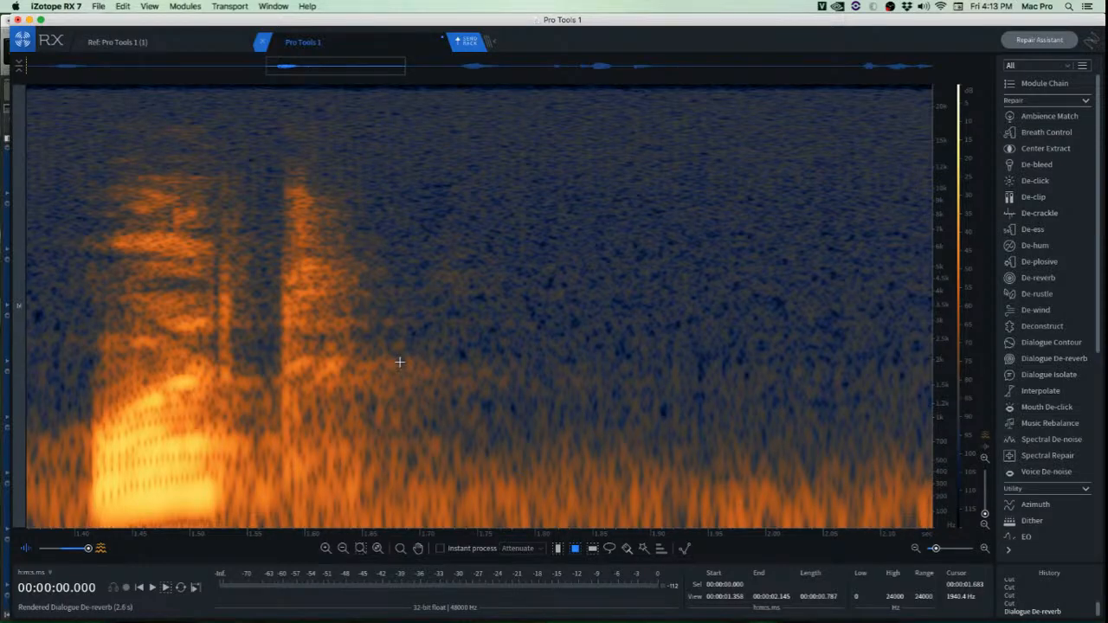
drag(345, 353, 543, 402)
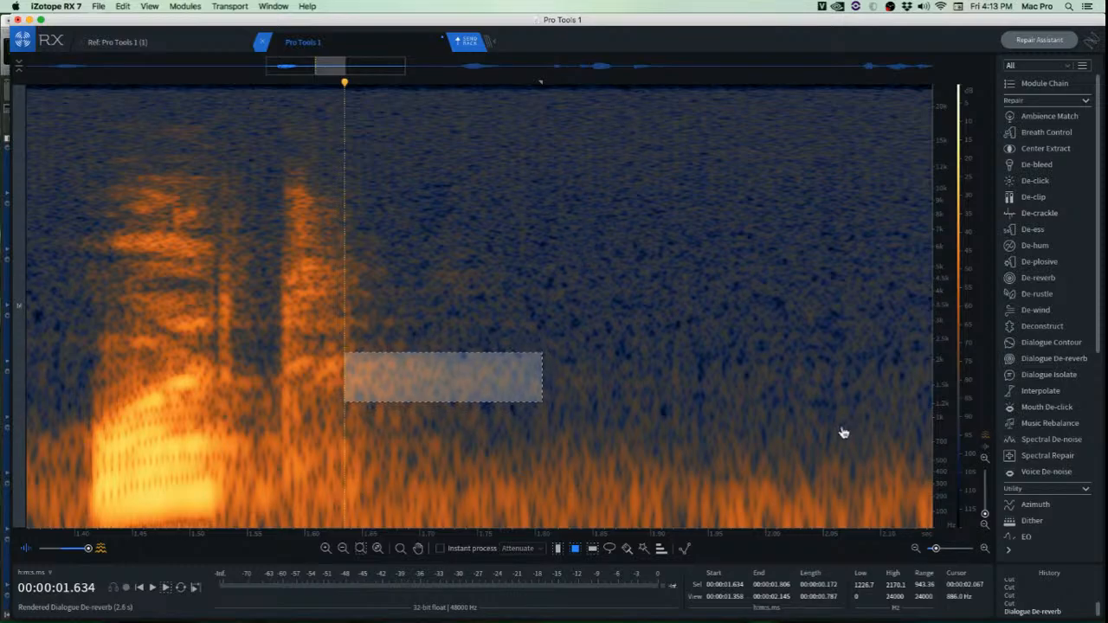
click(743, 390)
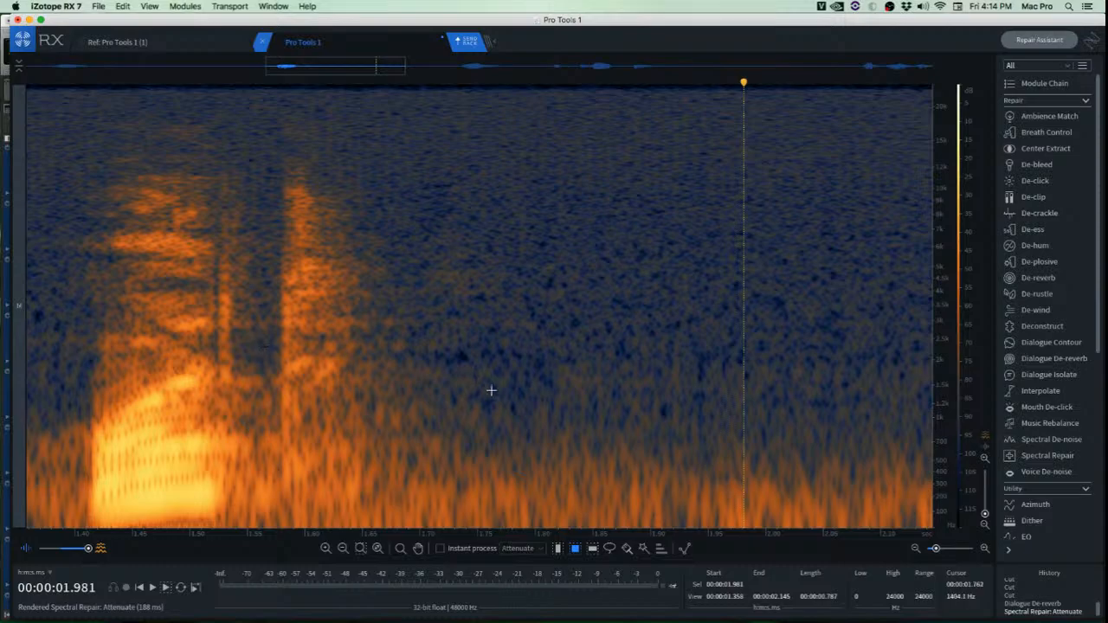
Play the second word from 1.200 s to review its tail, and undo the last attenuation.
scroll(487, 386, down, 3)
click(121, 237)
key(space)
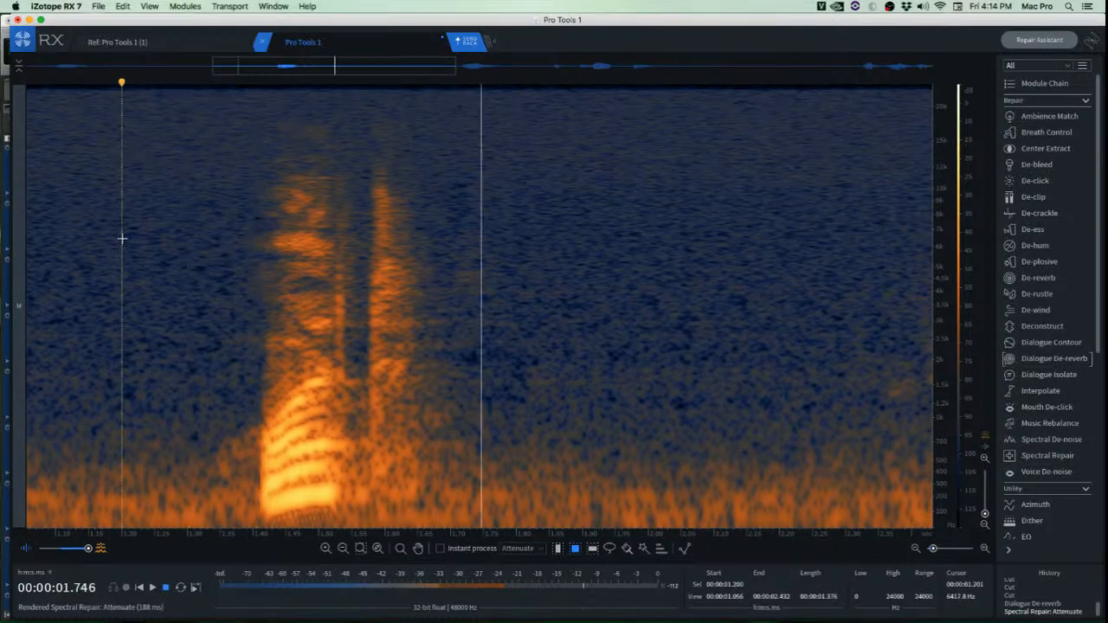
key(space)
key(space)
key(space)
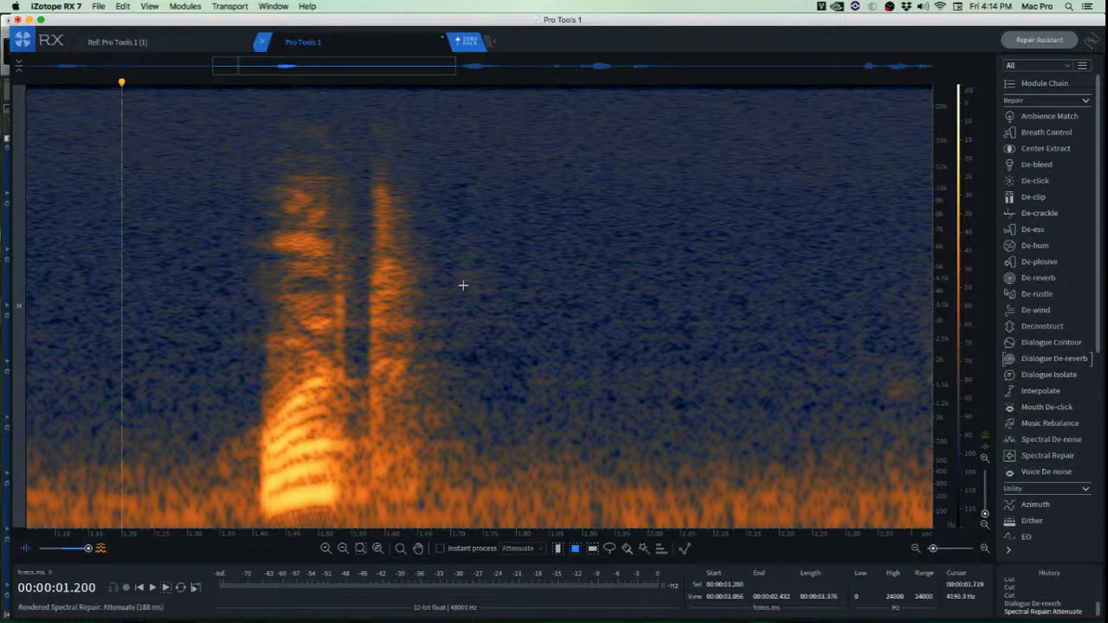
scroll(487, 286, up, 2)
key(super+z)
Attenuate the second word's tail from about 1.636 to 1.800 s, between about 2553 and 3382 Hz.
scroll(475, 287, up, 2)
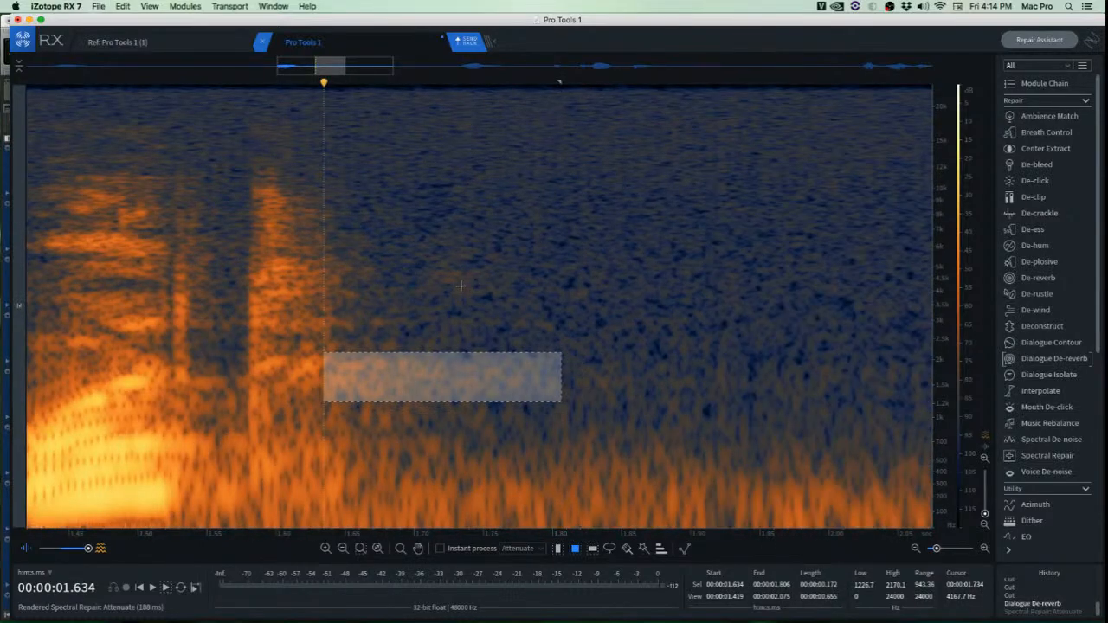
drag(315, 244, 535, 317)
key(space)
drag(456, 300, 462, 326)
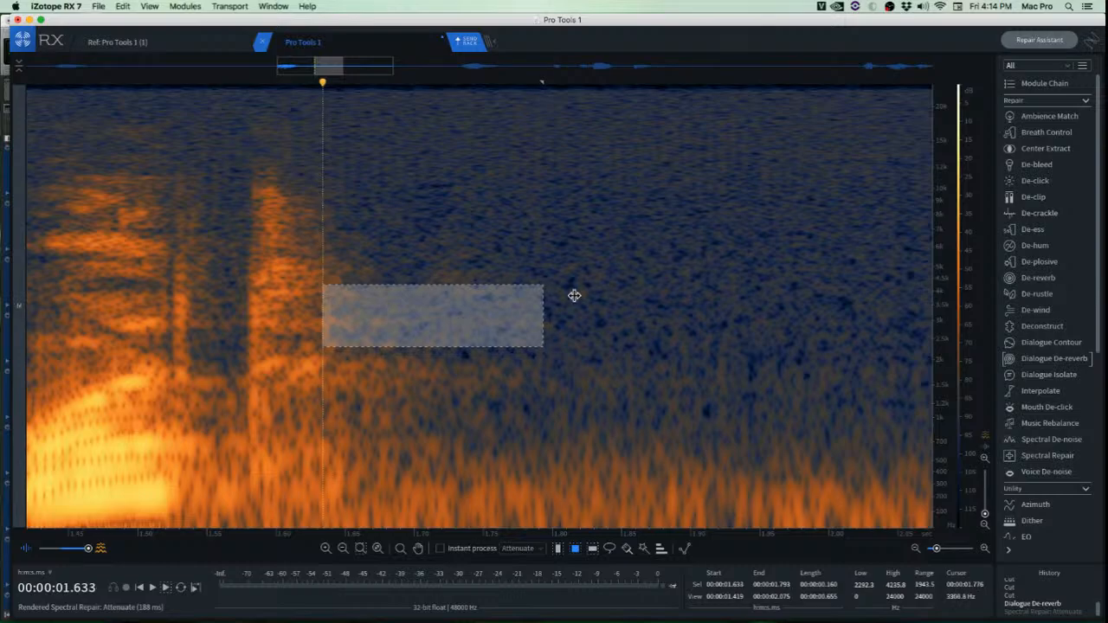
click(631, 275)
drag(326, 309, 548, 336)
scroll(559, 337, down, 1)
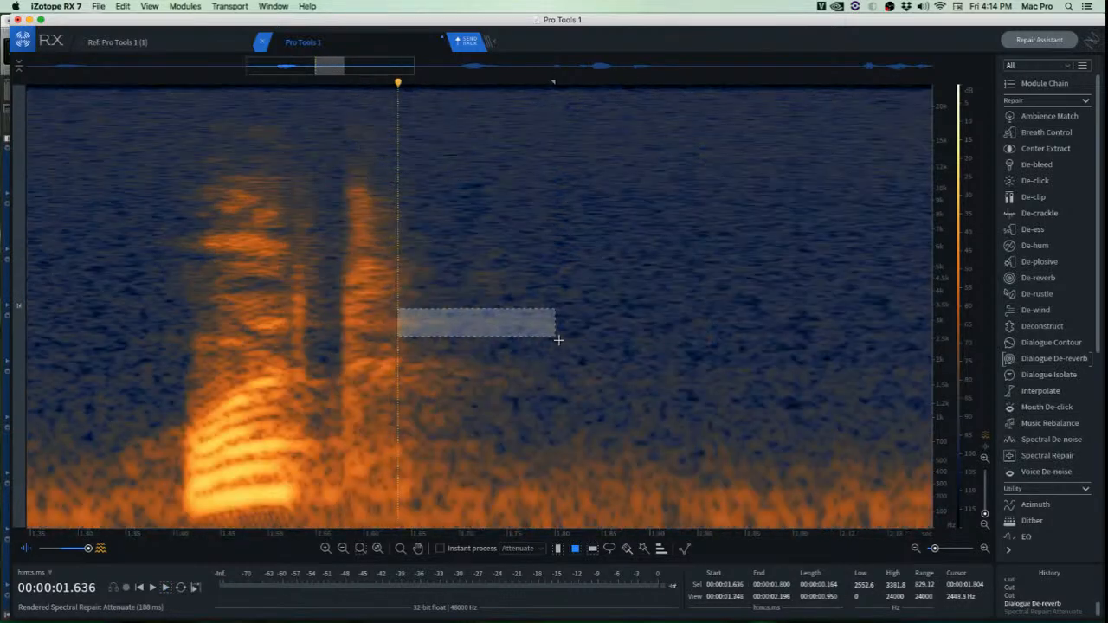
key(super+r)
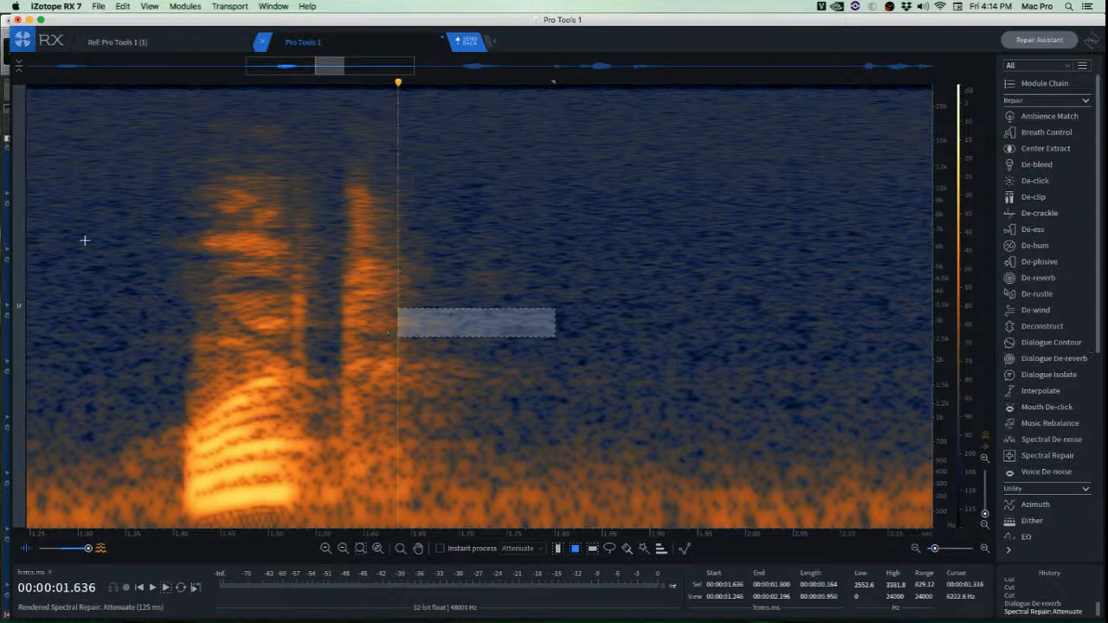
Play the second word from 1.300 s to review its attenuated tail.
click(78, 237)
key(space)
key(space)
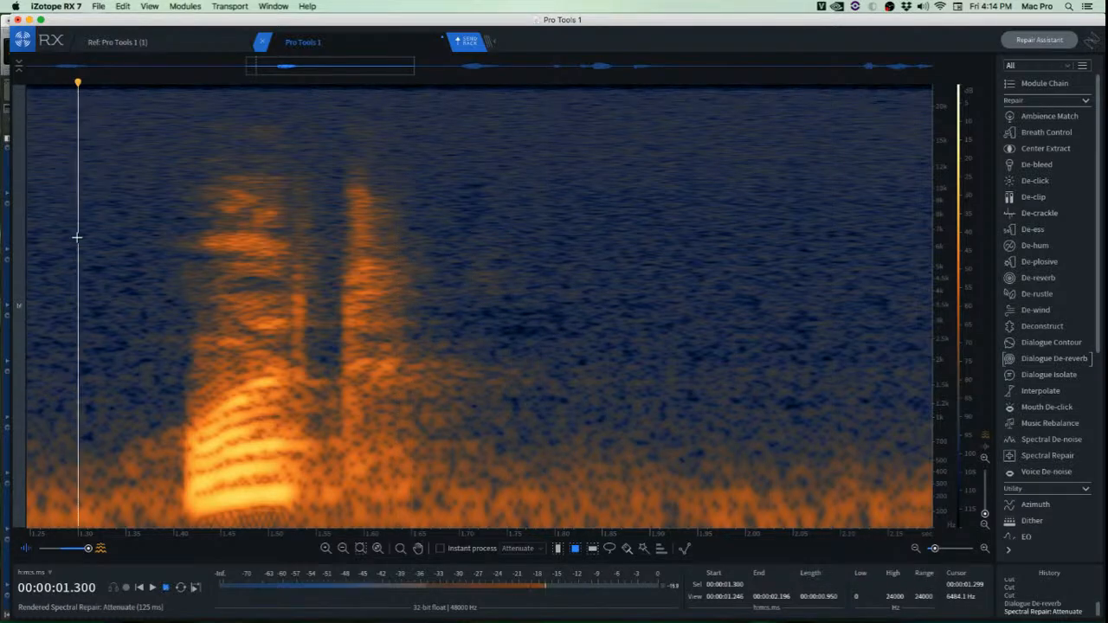
key(space)
key(space)
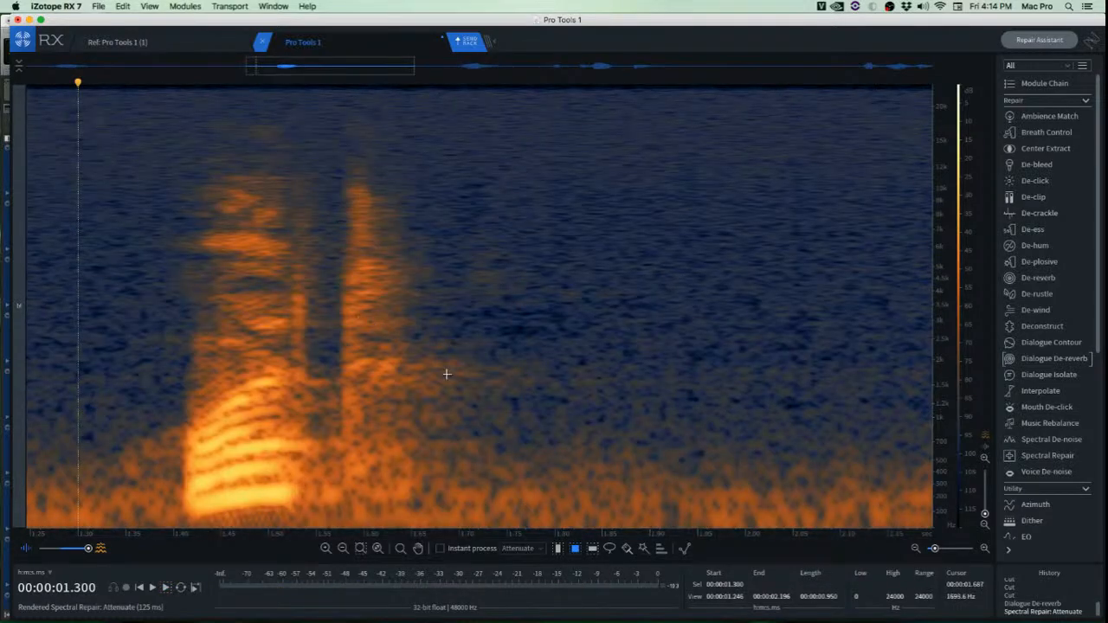
Try Attenuate on the tail from about 1.625 to 1.800 s, between about 1183 and 2265 Hz, play it from 1.323 s, and undo it.
drag(387, 347, 555, 403)
key(space)
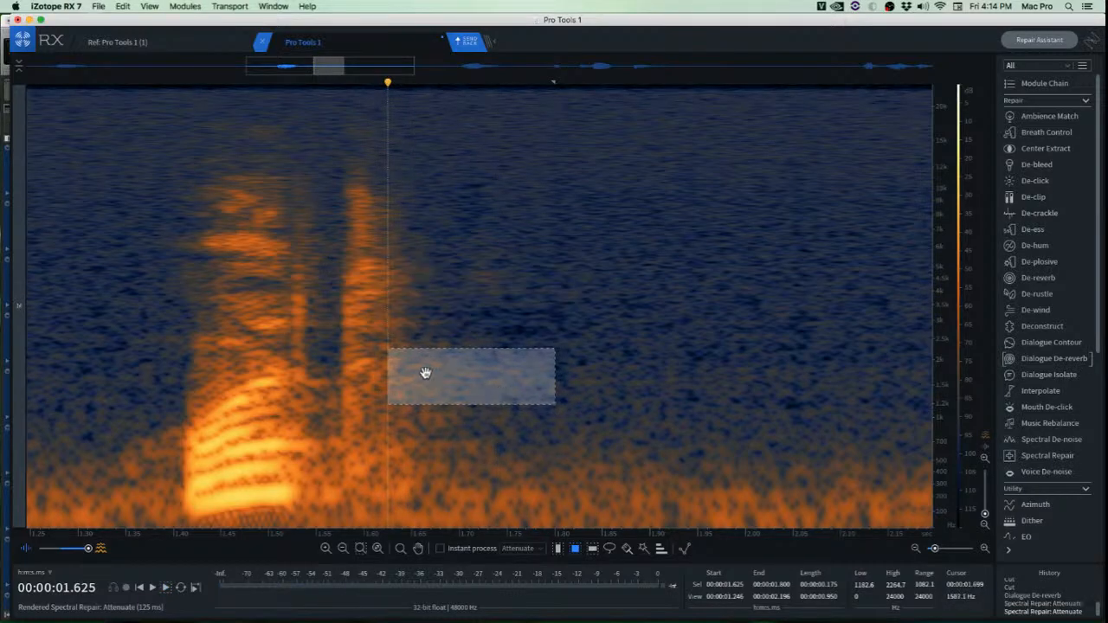
click(97, 270)
key(space)
key(space)
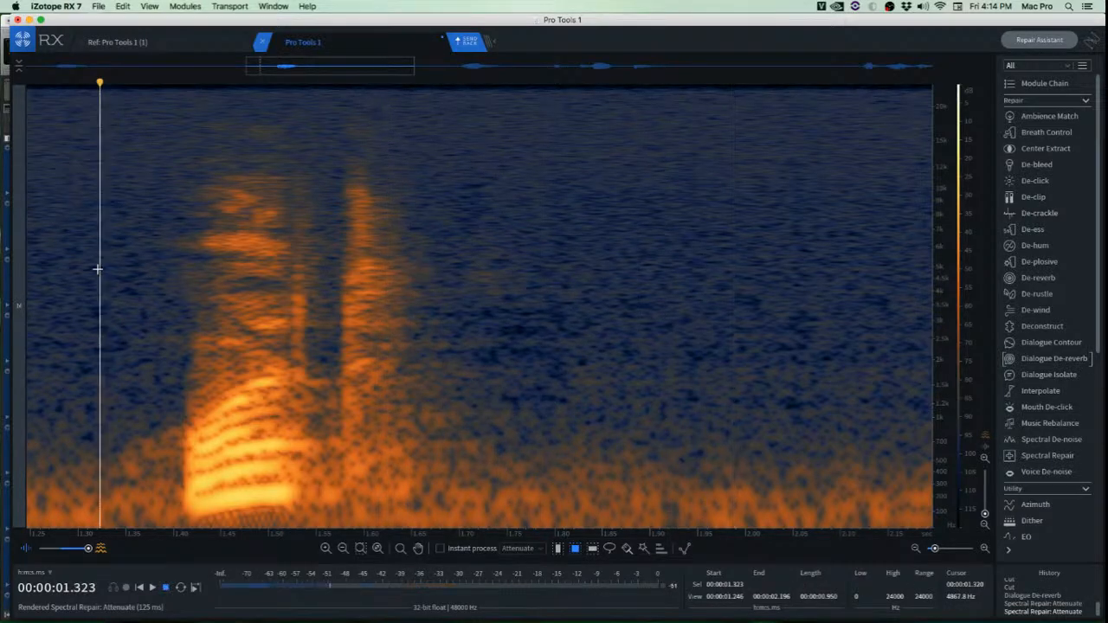
key(space)
key(space)
key(super+z)
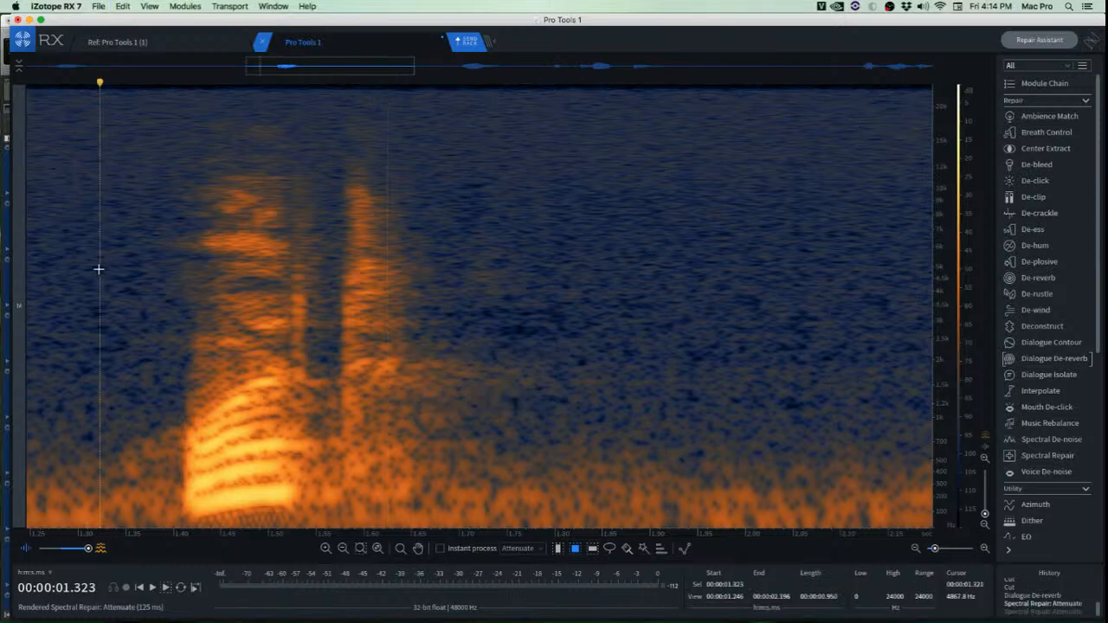
Render Spectral Repair Attenuate at strength 1.0 on the second word's tail from about 1.622 to 1.806 s, between about 1236 and 2210 Hz.
key(space)
key(space)
drag(385, 350, 561, 401)
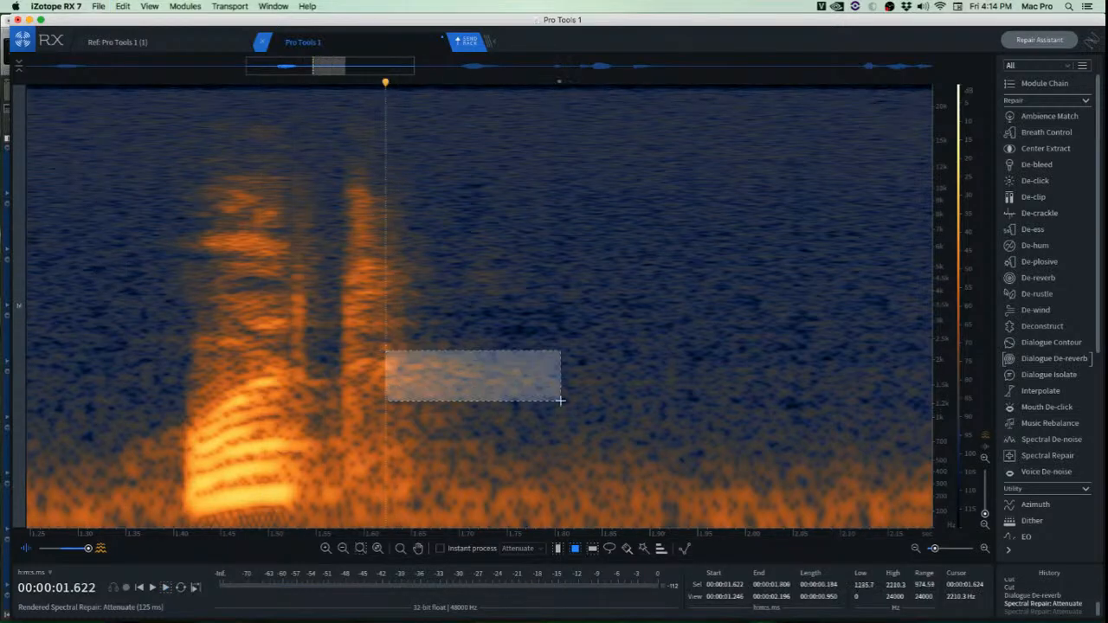
click(1046, 455)
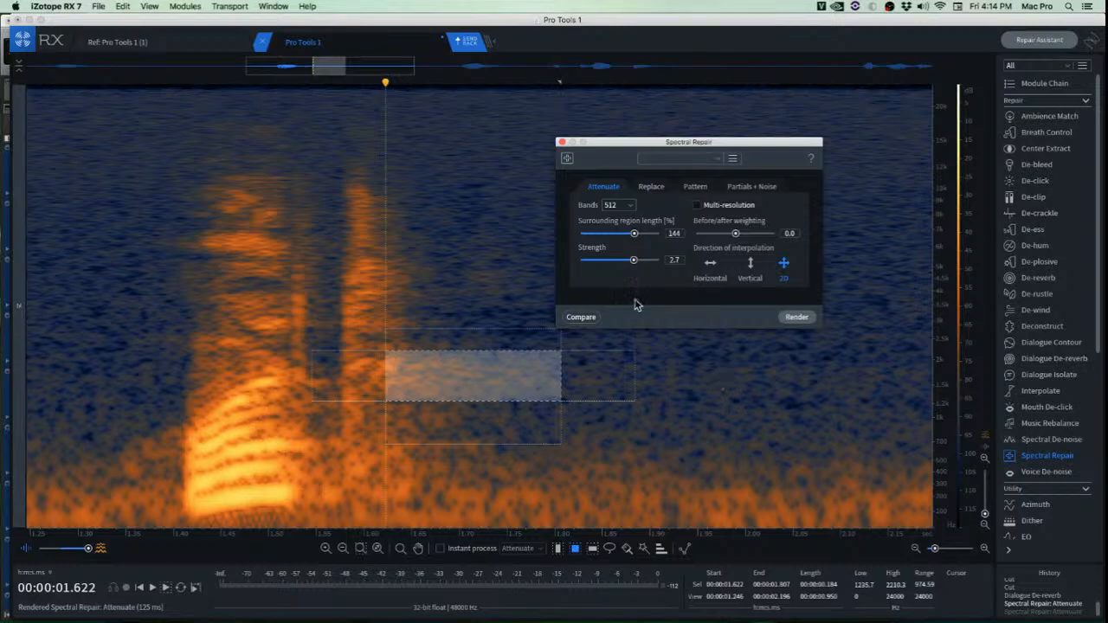
drag(633, 260, 599, 266)
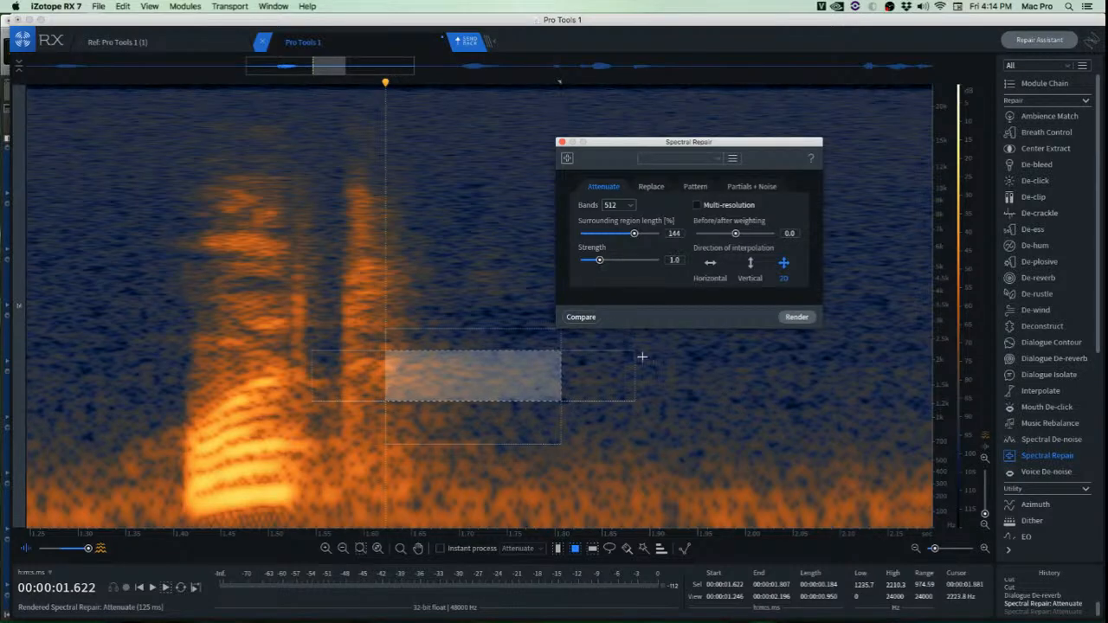
click(800, 318)
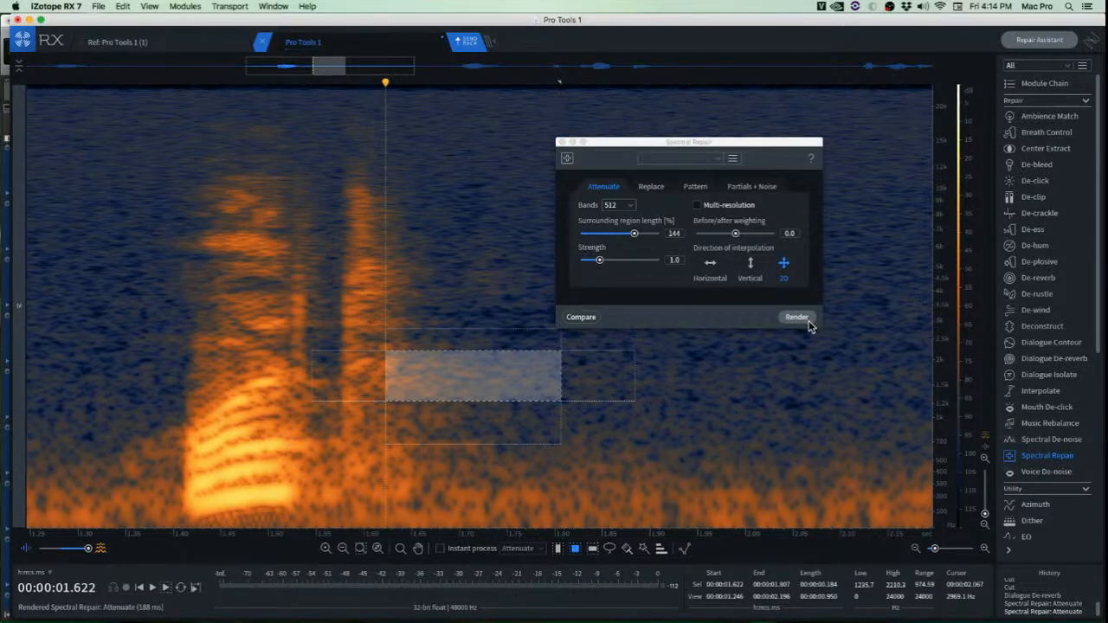
Play the repaired second word in RX from 1.387 s.
click(4, 320)
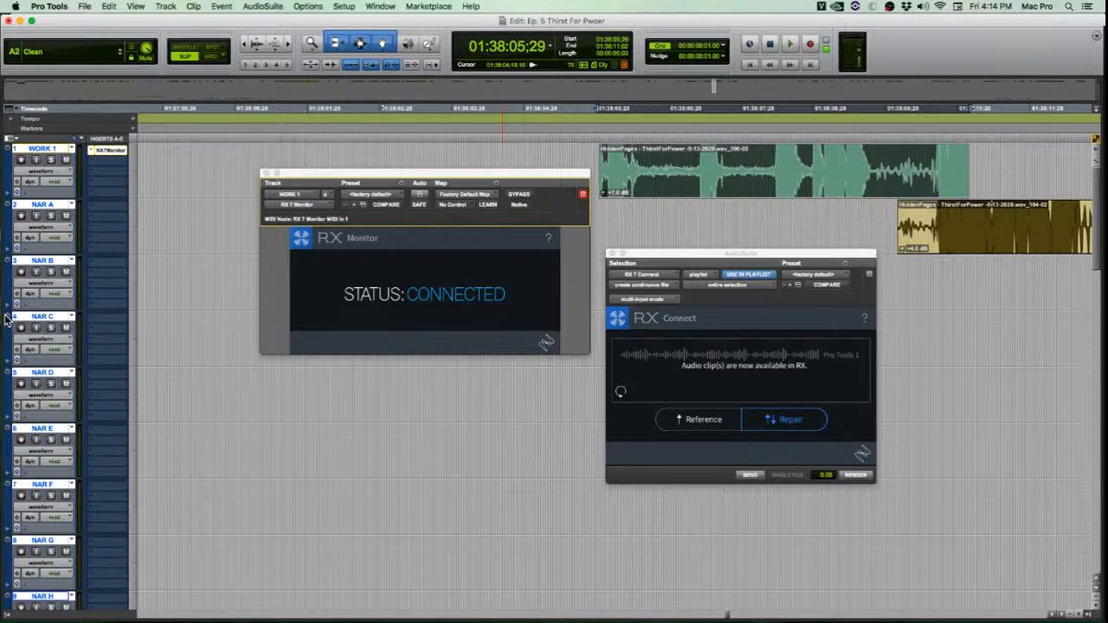
key(super+Tab)
click(161, 289)
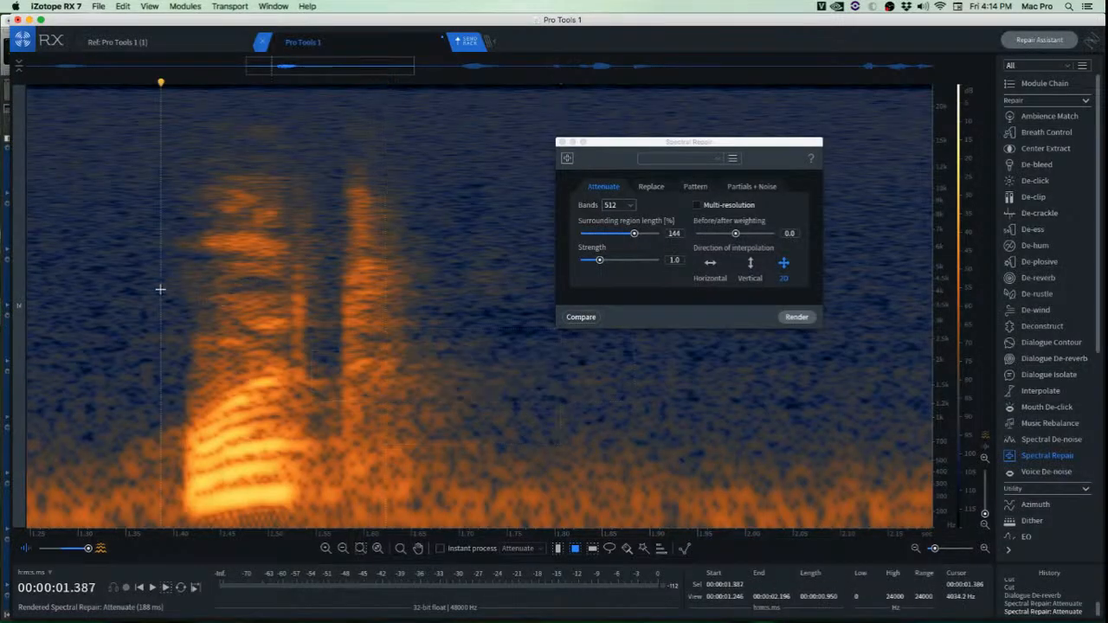
key(space)
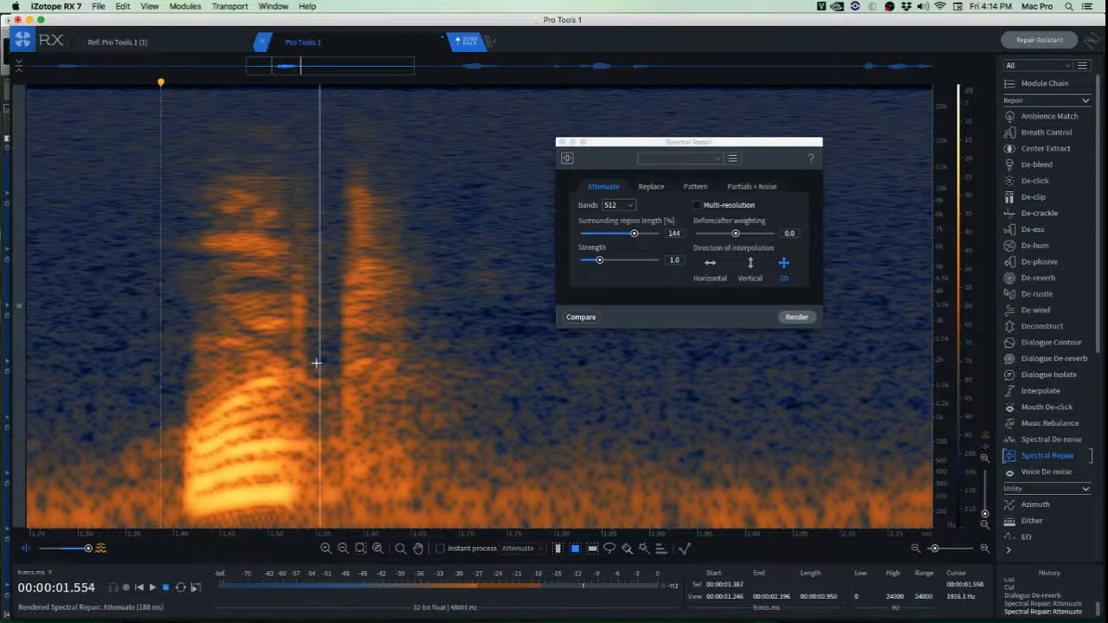
Render Attenuate at strength 1.0 on the remaining tail from about 1.628 to 1.735 s, between about 1227 and 1729 Hz.
scroll(473, 375, up, 2)
drag(345, 329, 490, 360)
drag(418, 349, 426, 394)
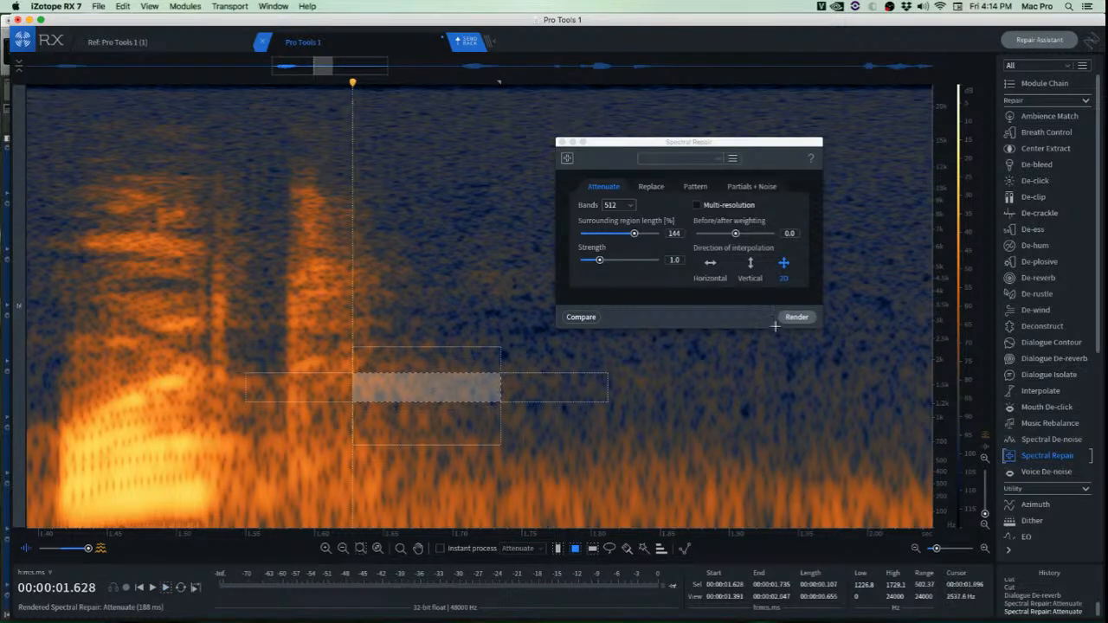
click(802, 320)
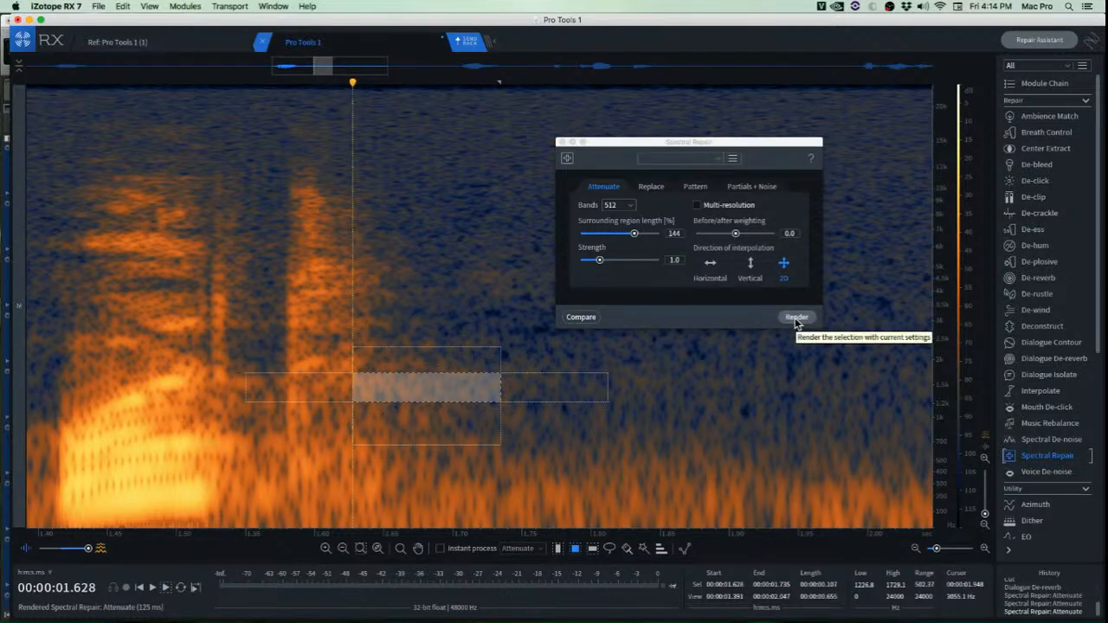
Raise the Attenuate strength to 2.4, render the same tail region again, and clear the selection.
drag(599, 260, 628, 260)
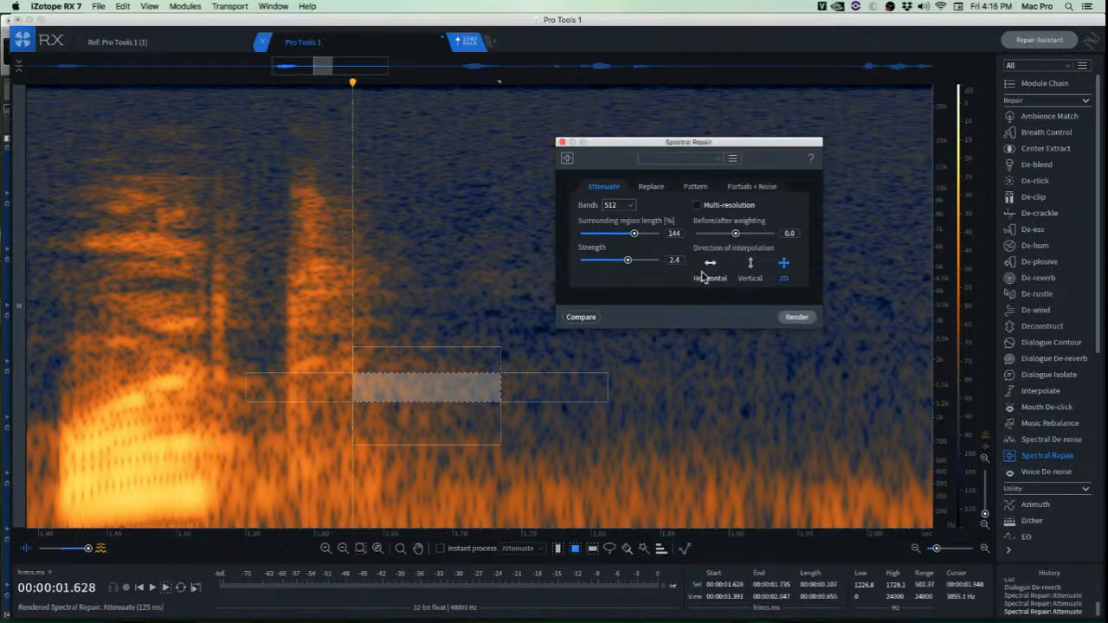
click(796, 317)
click(490, 270)
scroll(478, 274, down, 2)
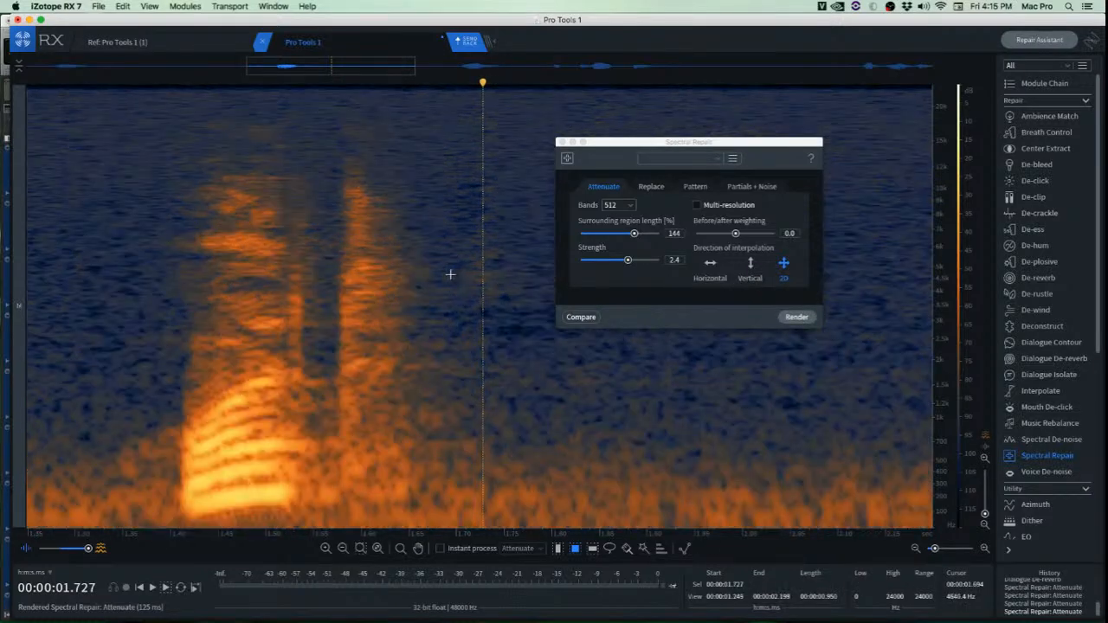
Play the second word from 1.350 s to review the stronger attenuation.
click(123, 283)
key(space)
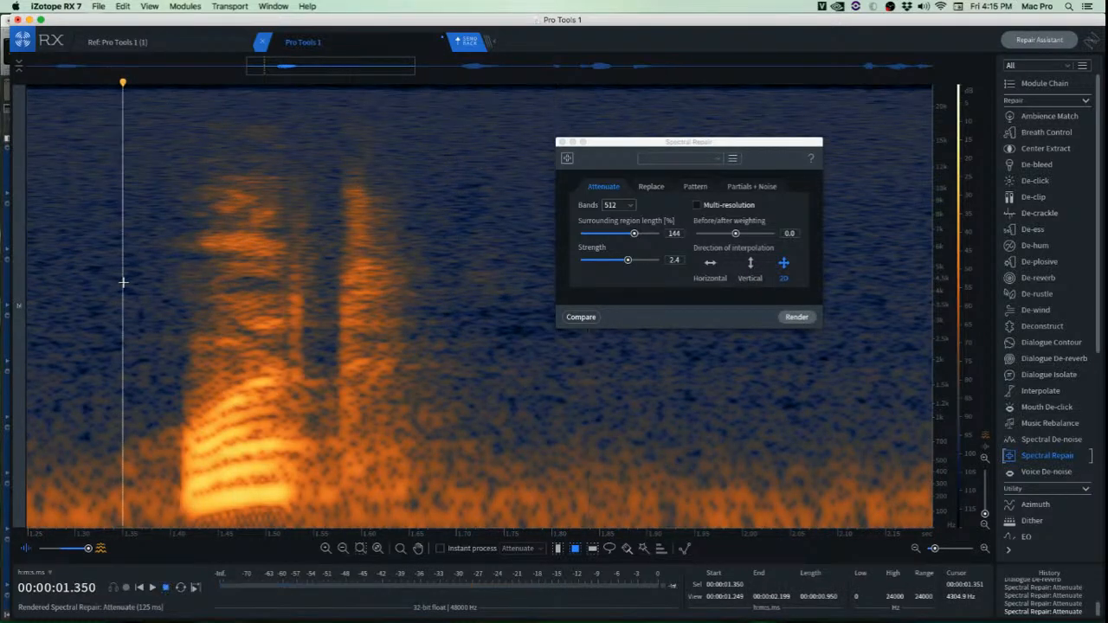
key(space)
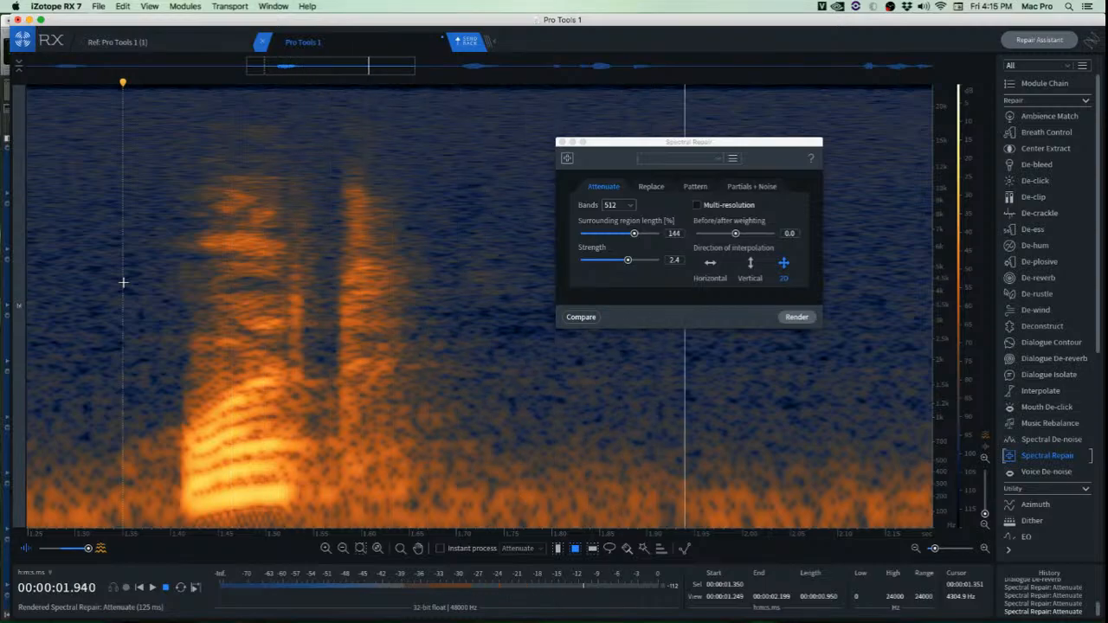
key(space)
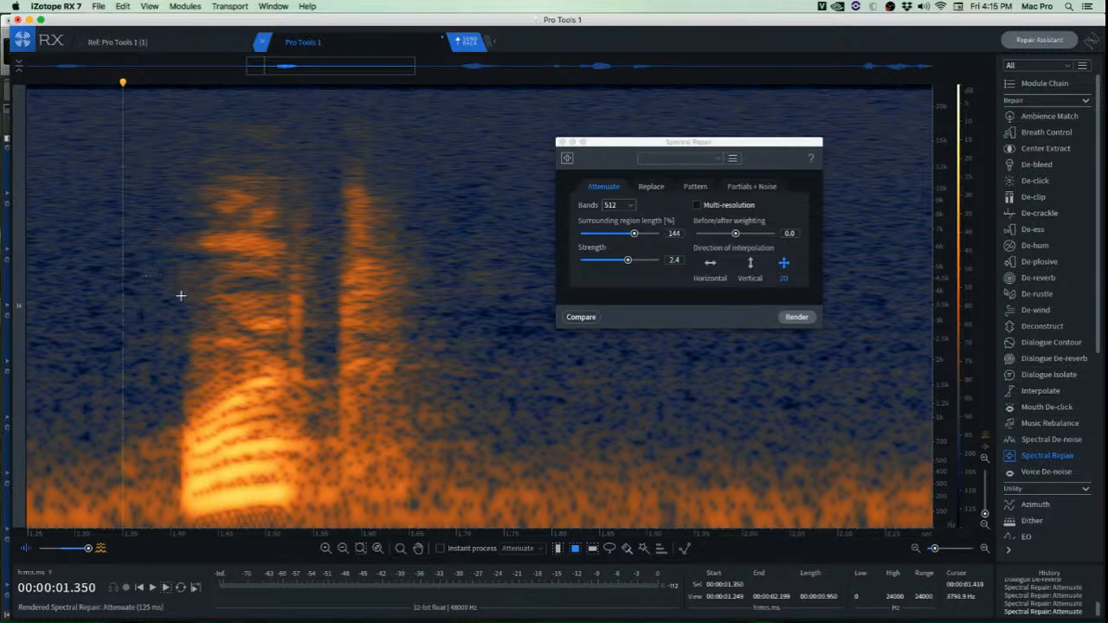
Play onward from before the second word, and replay the third word from 2.400 s.
scroll(390, 252, down, 6)
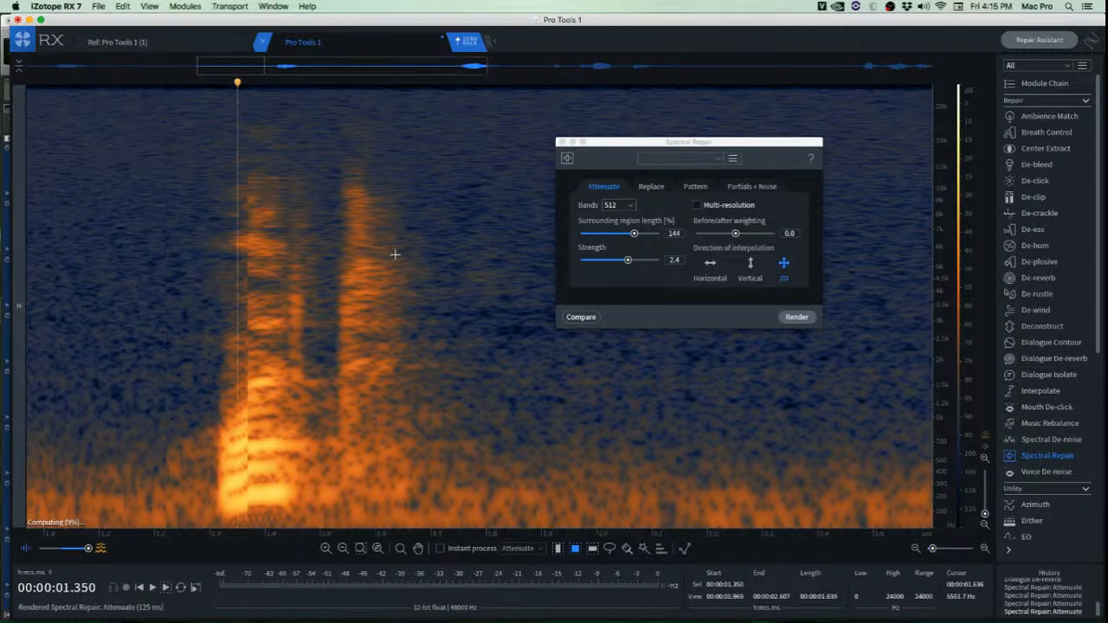
click(273, 235)
key(space)
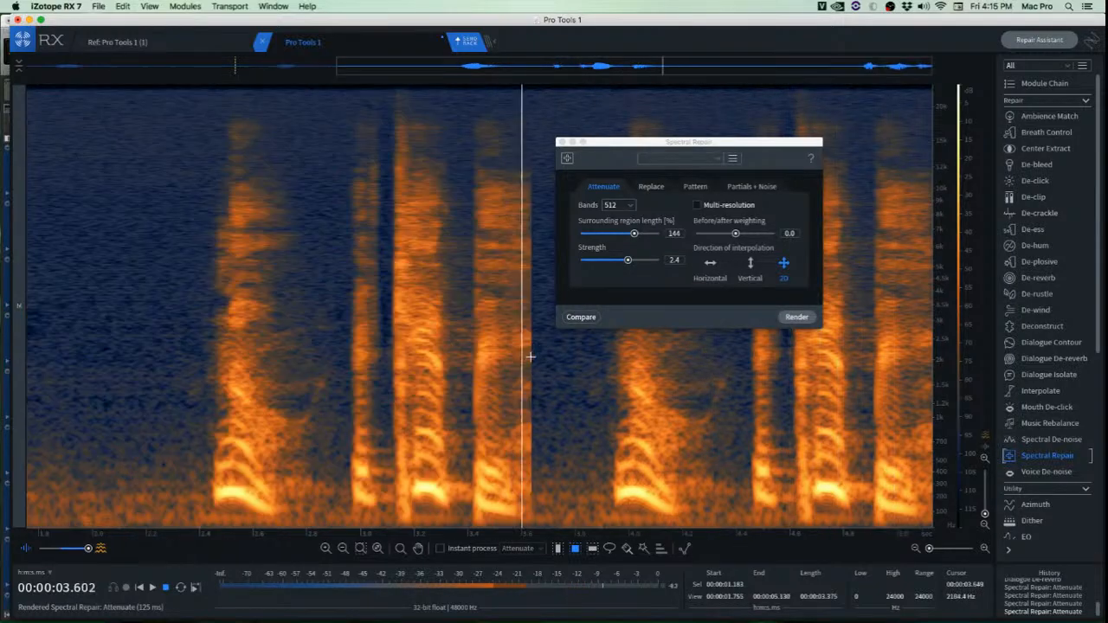
click(200, 313)
key(space)
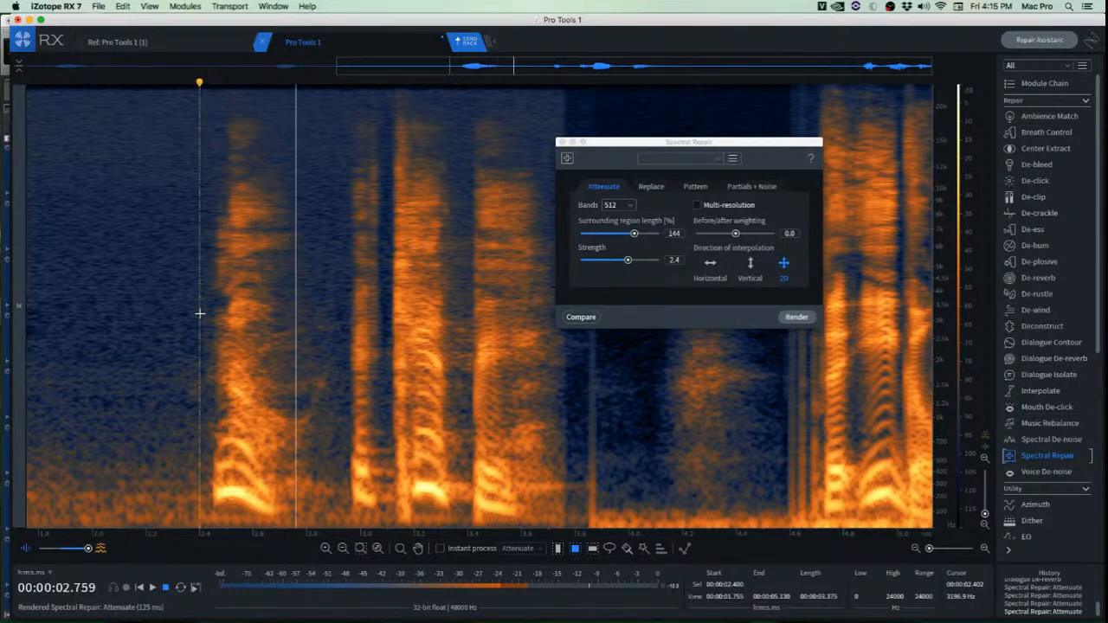
key(space)
Isolate the tail before the word at 3.43 s, first at about 457 to 969 Hz, then shifted up to about 1483 to 2449 Hz.
scroll(533, 394, up, 4)
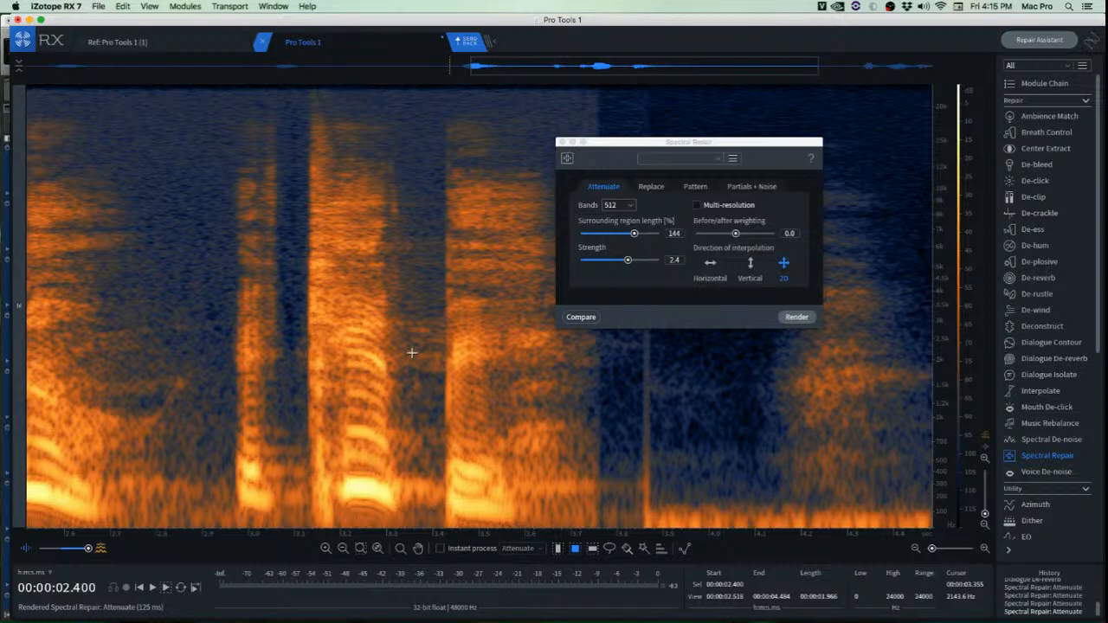
drag(383, 342, 455, 370)
scroll(435, 371, up, 3)
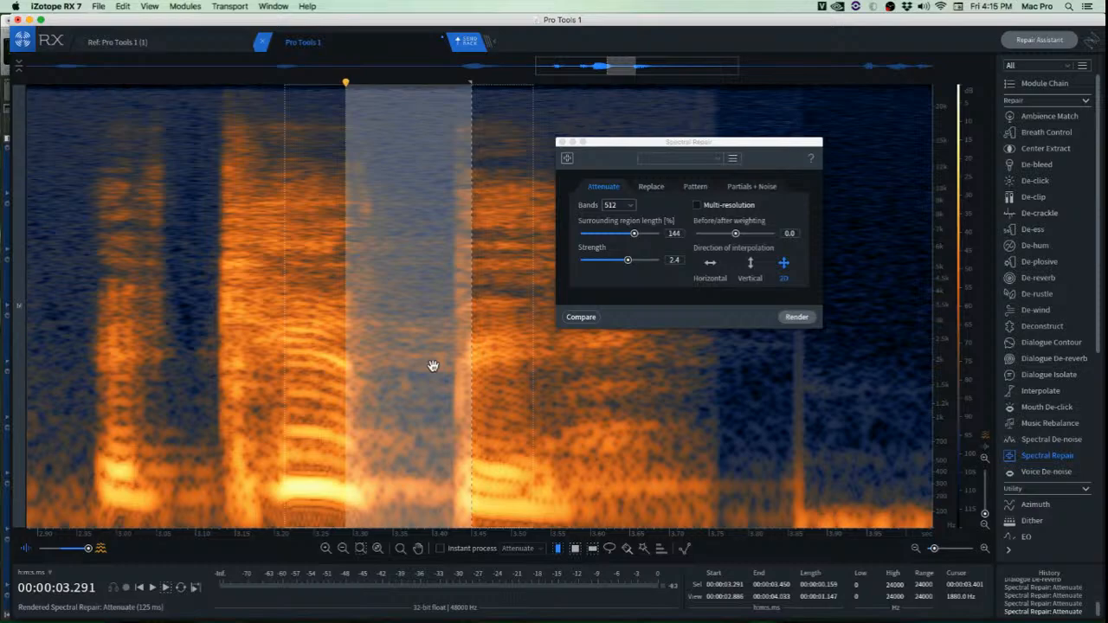
click(388, 305)
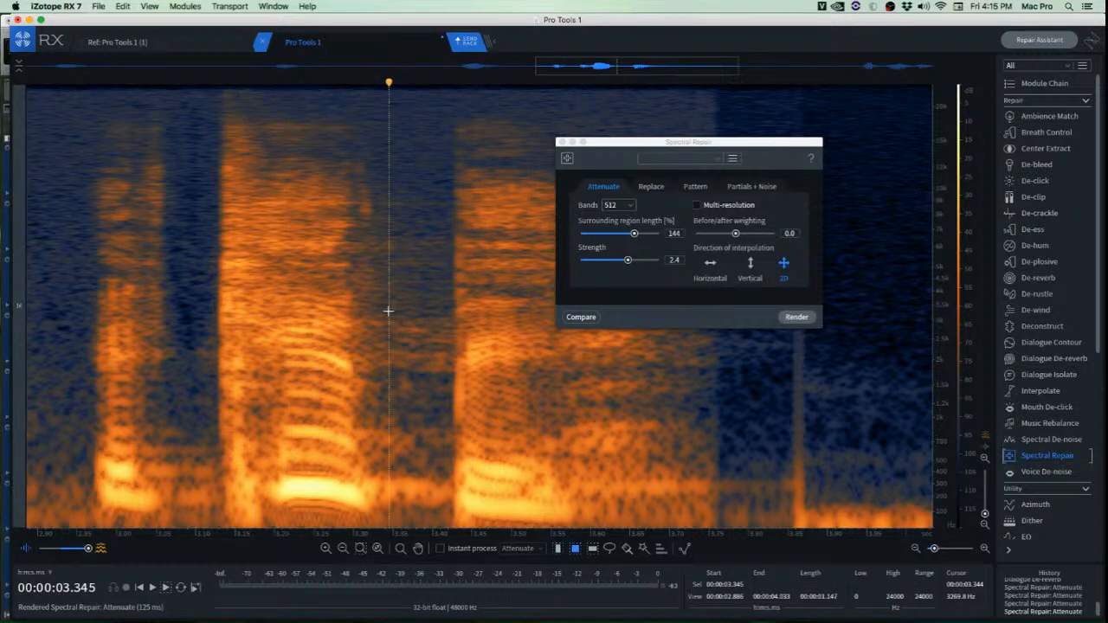
scroll(389, 321, up, 3)
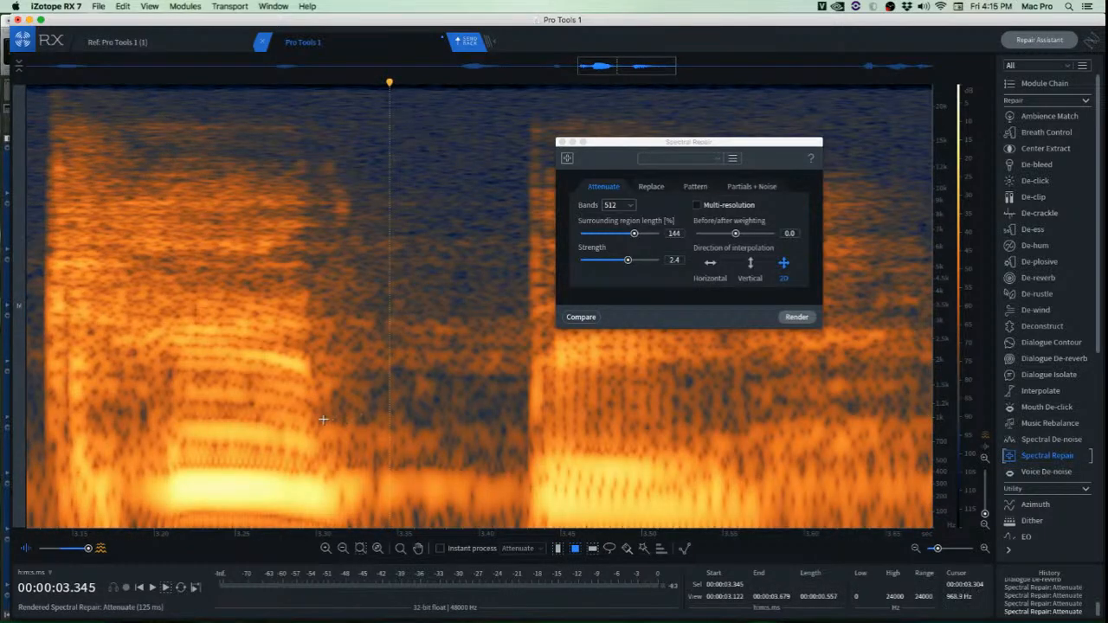
drag(323, 420, 523, 465)
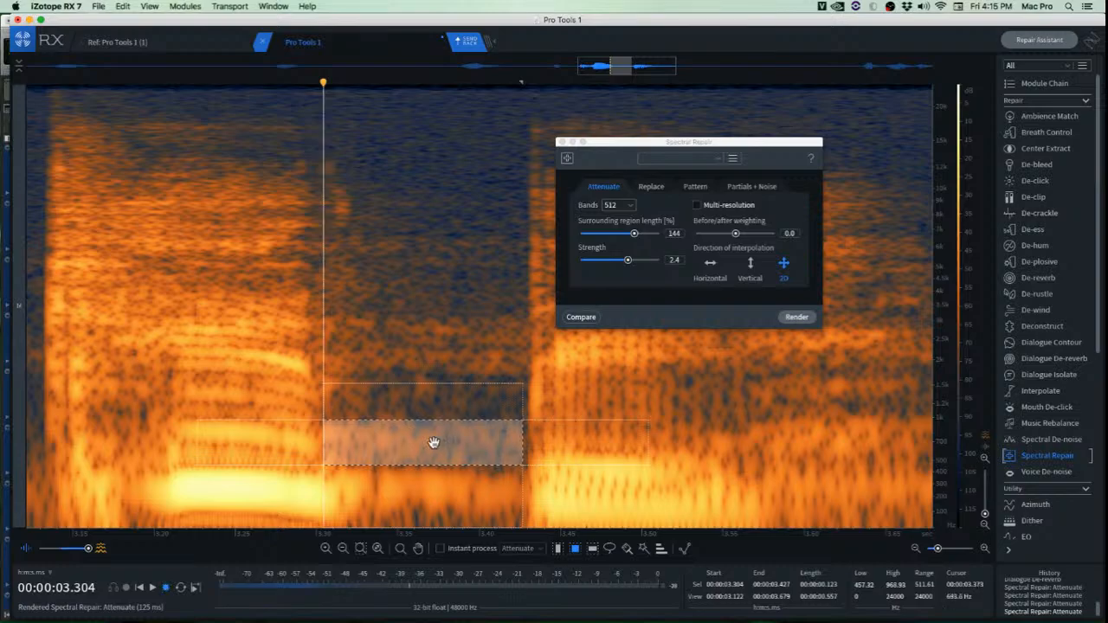
drag(433, 442, 404, 364)
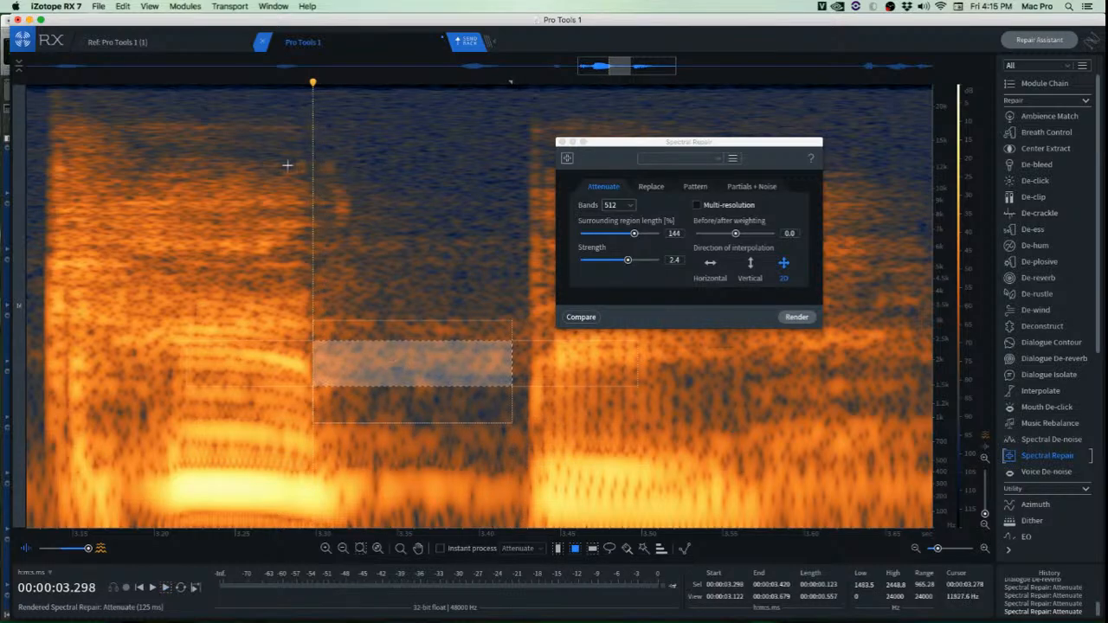
Play the gap from 3.295 to 3.430 s, up to about 14379 Hz, by itself and replay the passage from 3.045 s.
drag(308, 145, 529, 555)
key(space)
key(space)
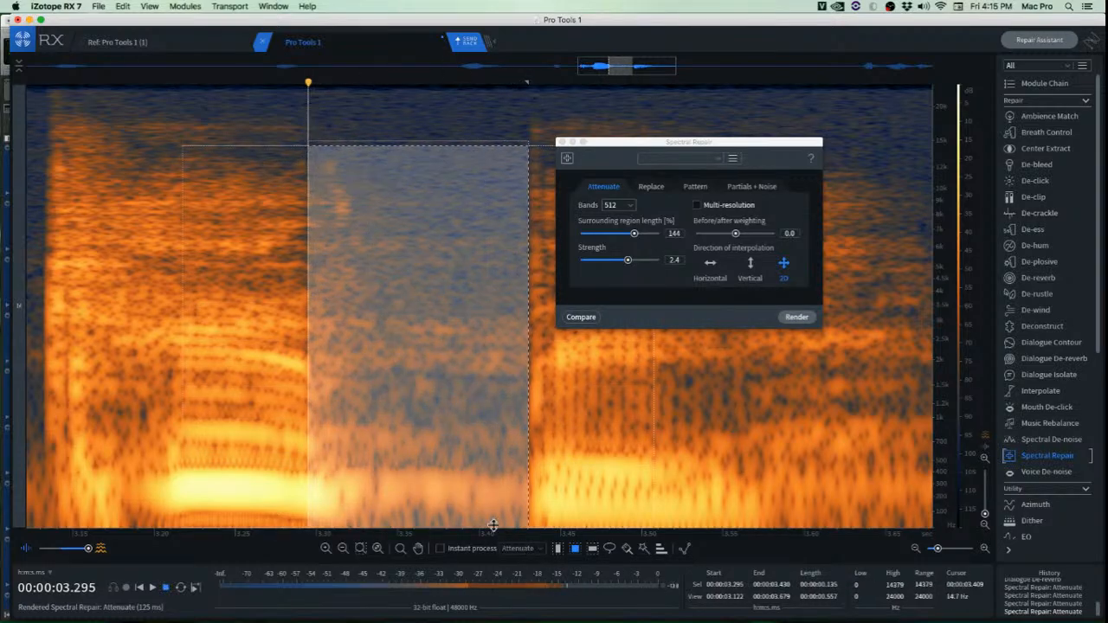
scroll(423, 451, down, 4)
click(118, 340)
key(space)
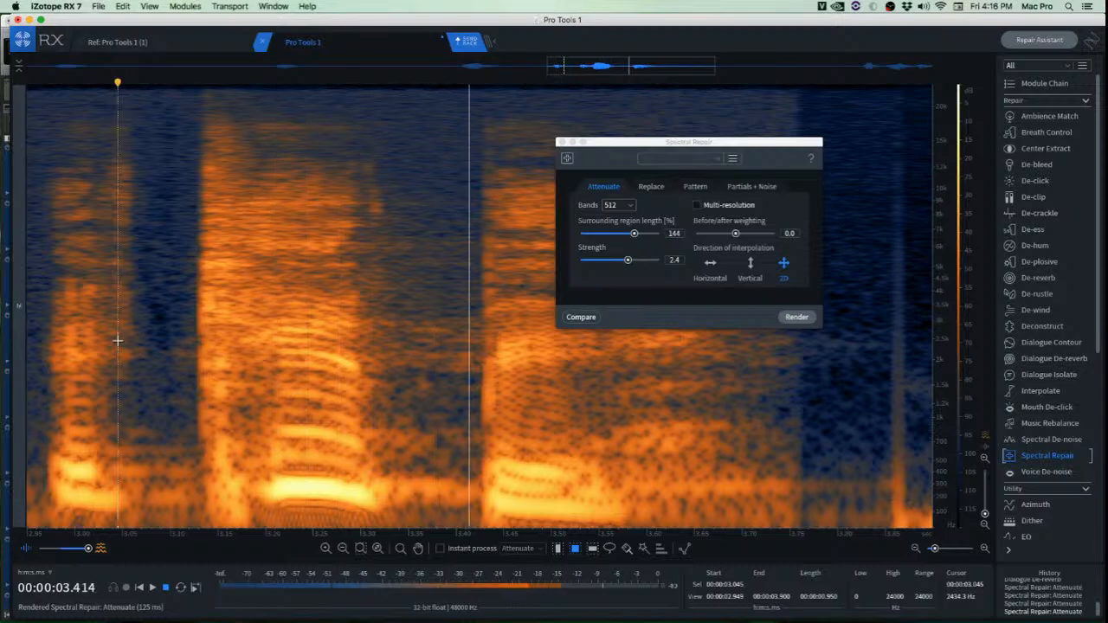
key(space)
Try Attenuate at strength 2.4 on the gap from about 3.300 to 3.434 s, between about 1157 and 2464 Hz.
scroll(419, 439, up, 3)
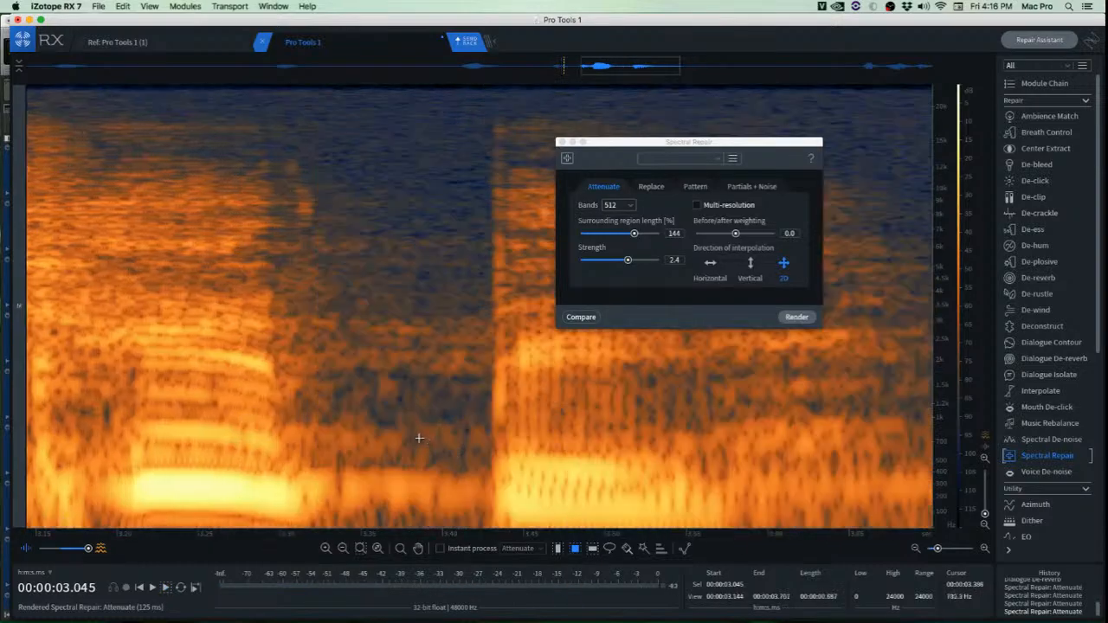
drag(282, 339, 495, 406)
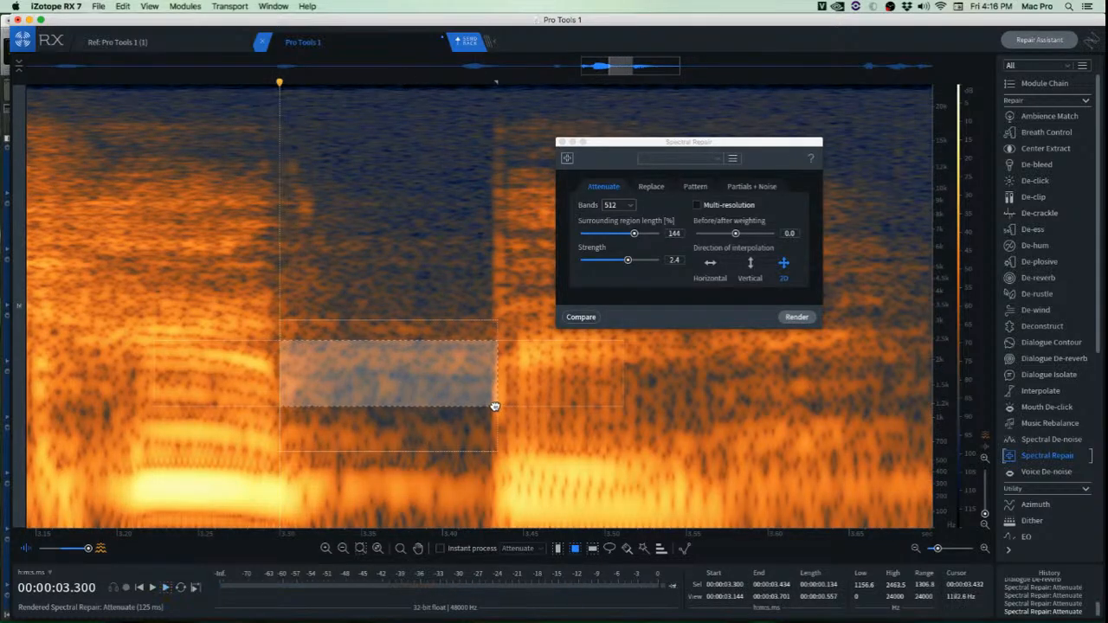
click(805, 320)
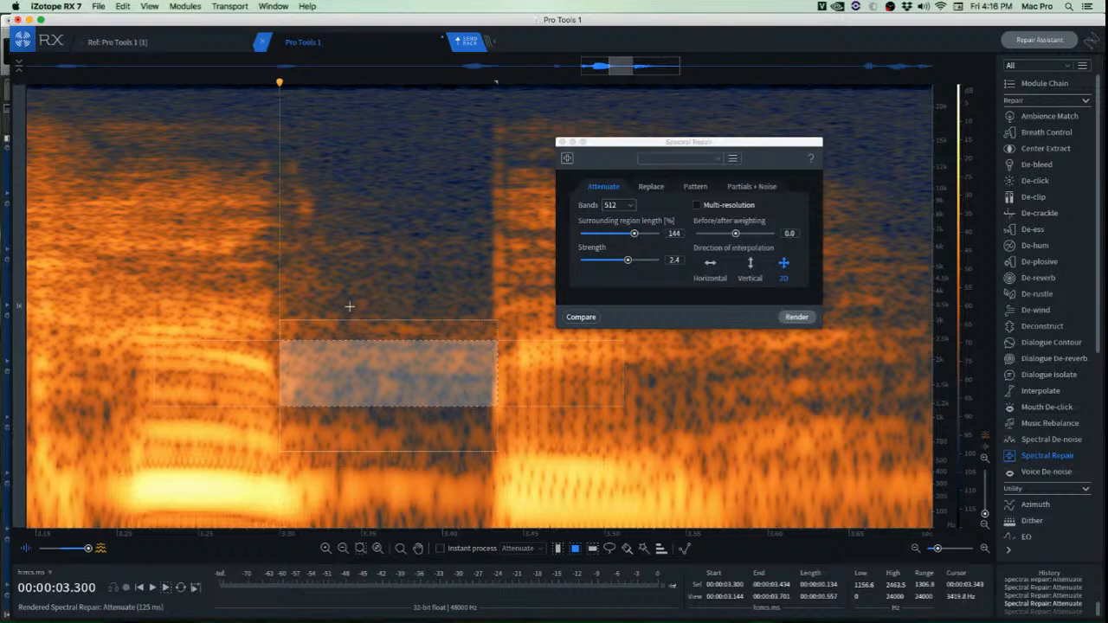
Try cutting the narrower band from about 3.300 to 3.428 s, between about 1587 and 2377 Hz, and undo the cut.
scroll(350, 307, up, 2)
click(324, 329)
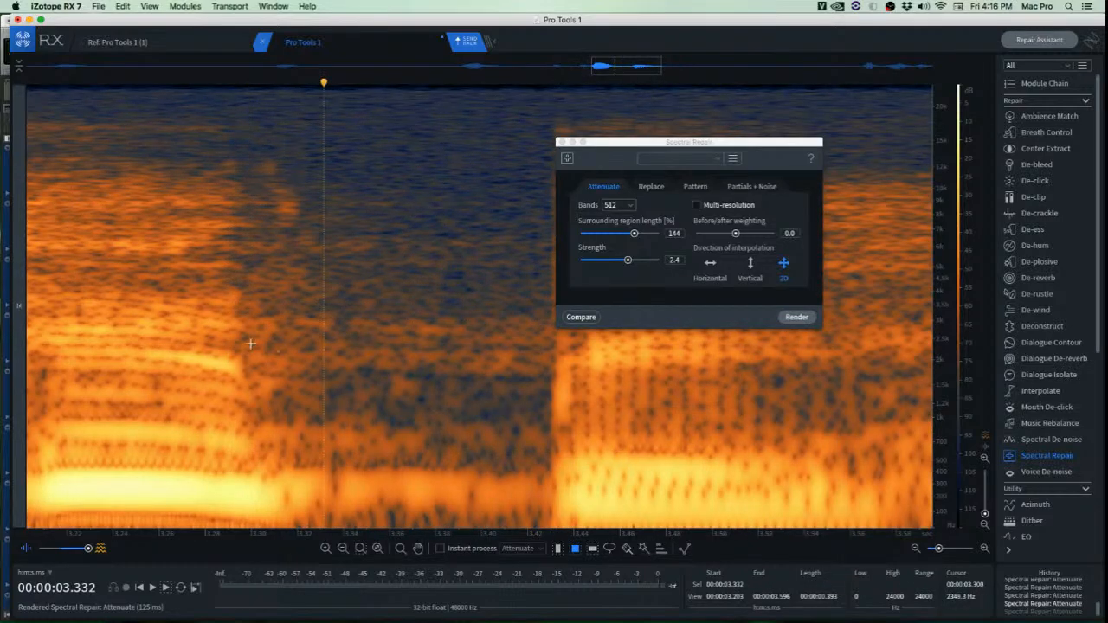
drag(251, 344, 545, 382)
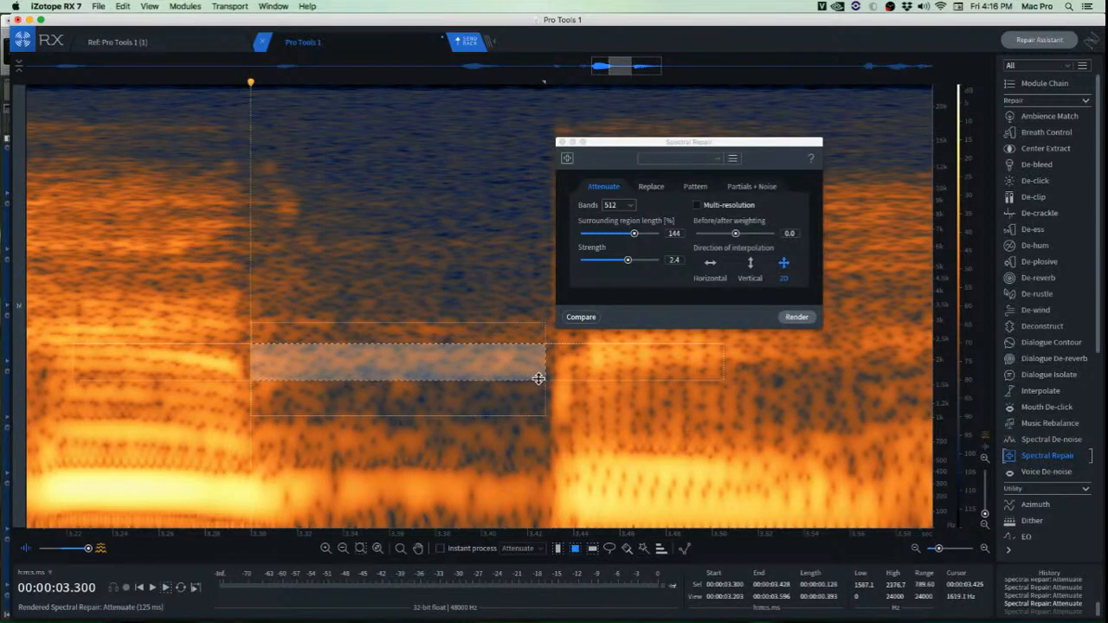
key(super+shift+5)
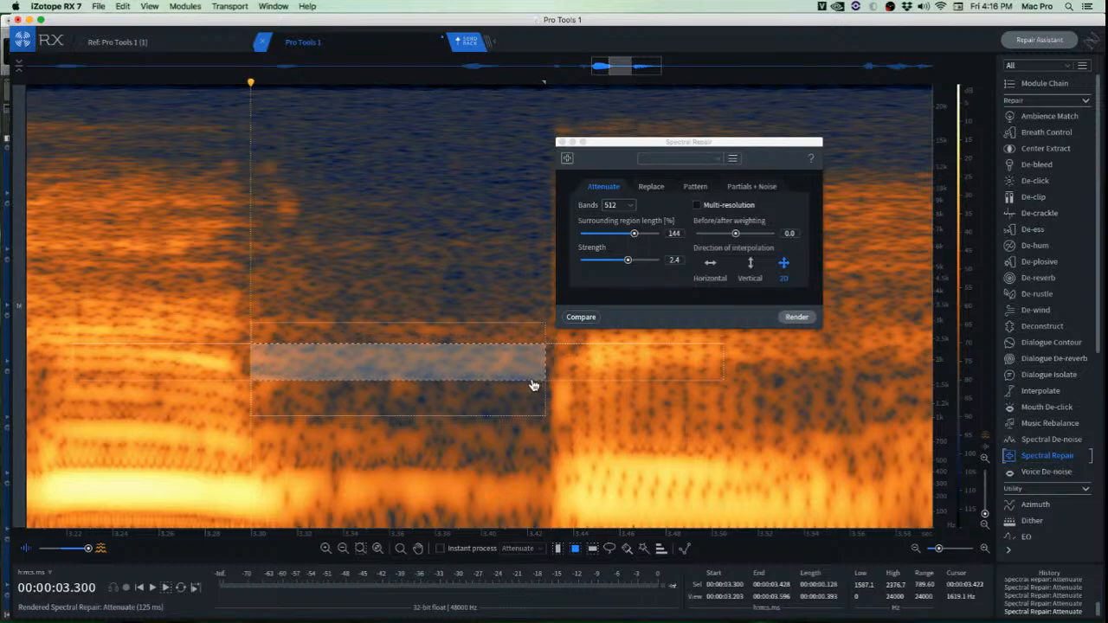
key(super+x)
key(super+z)
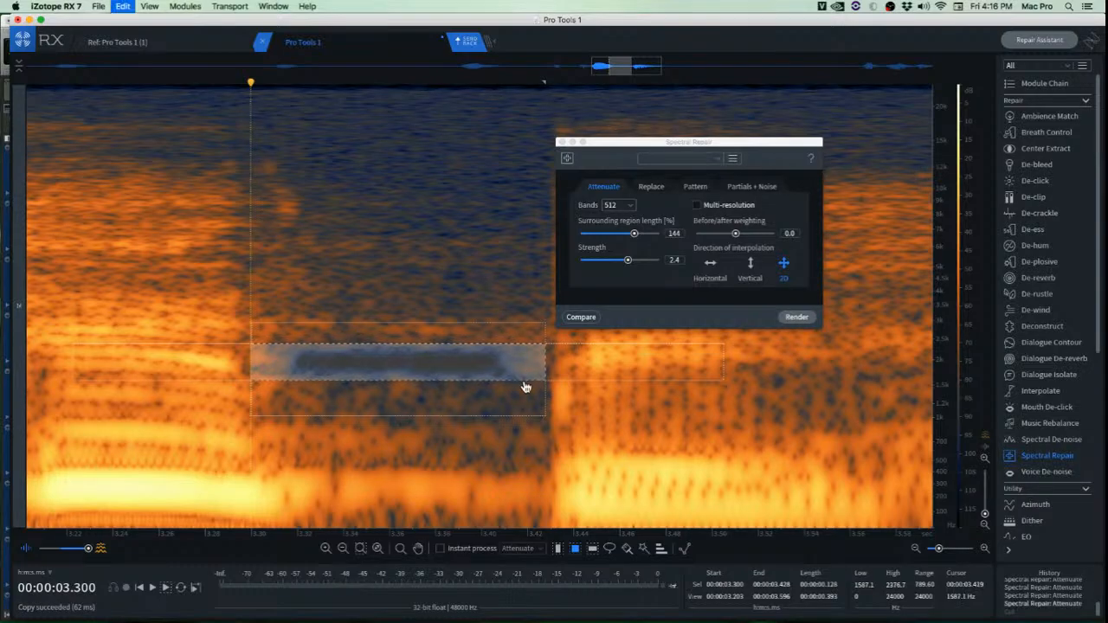
click(350, 329)
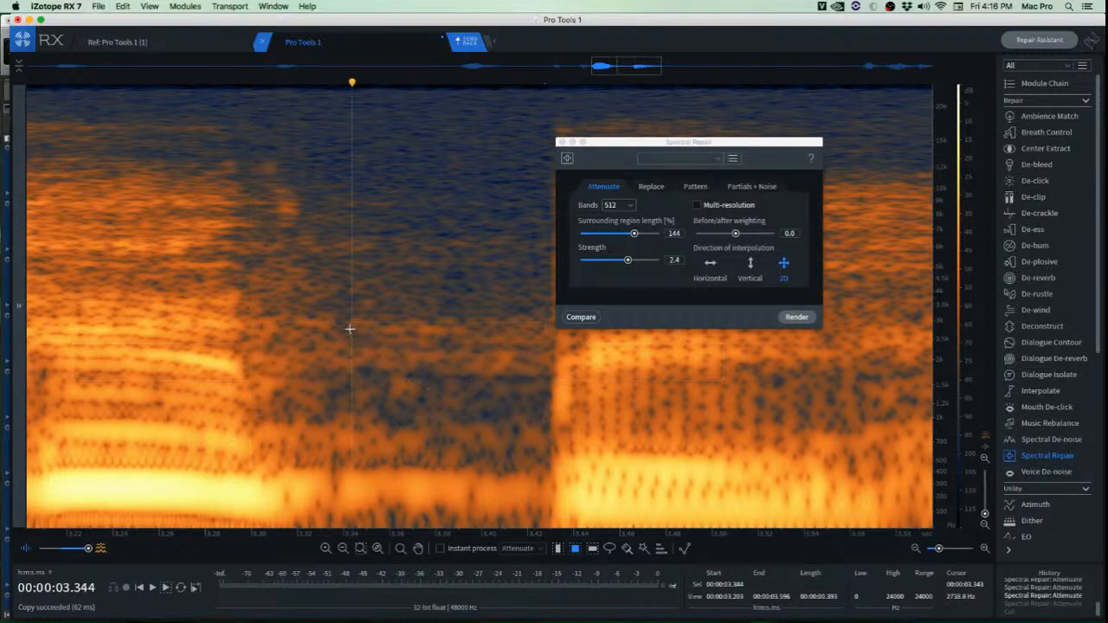
Render Attenuate on the middle of the gap from about 3.319 to 3.412 s, between about 1619 and 2508 Hz, and clear the selection.
drag(256, 340, 421, 372)
click(450, 333)
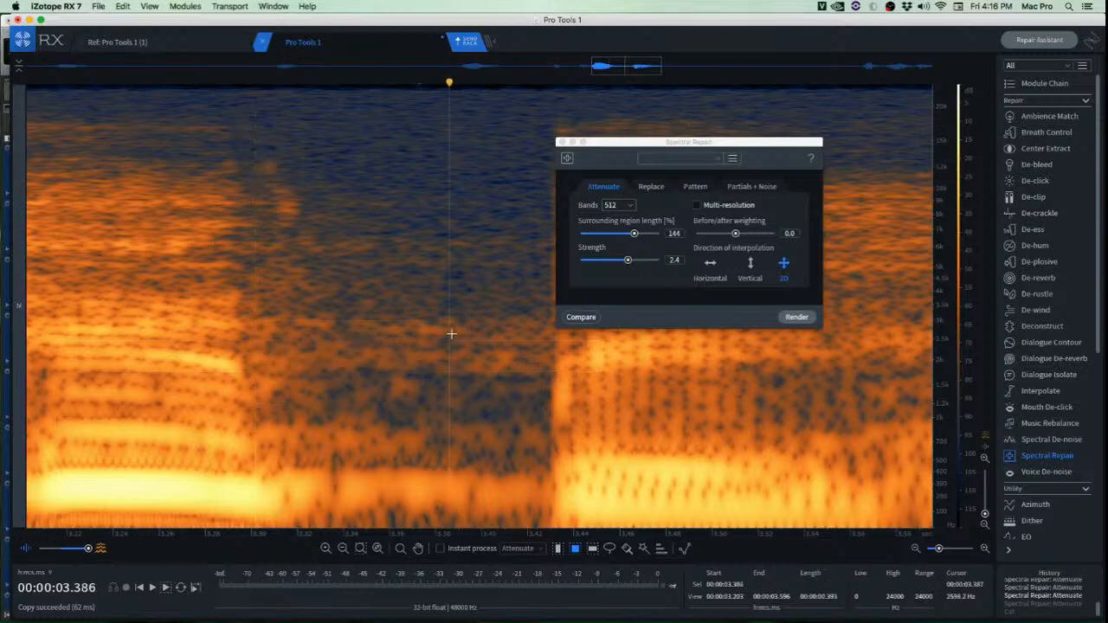
drag(299, 338, 509, 379)
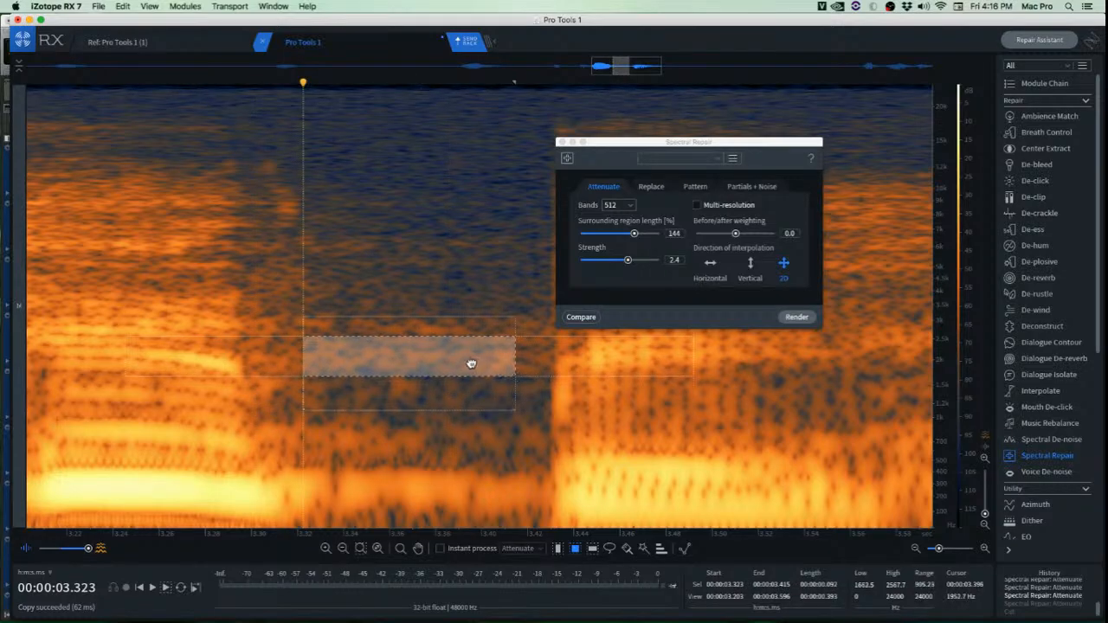
key(Return)
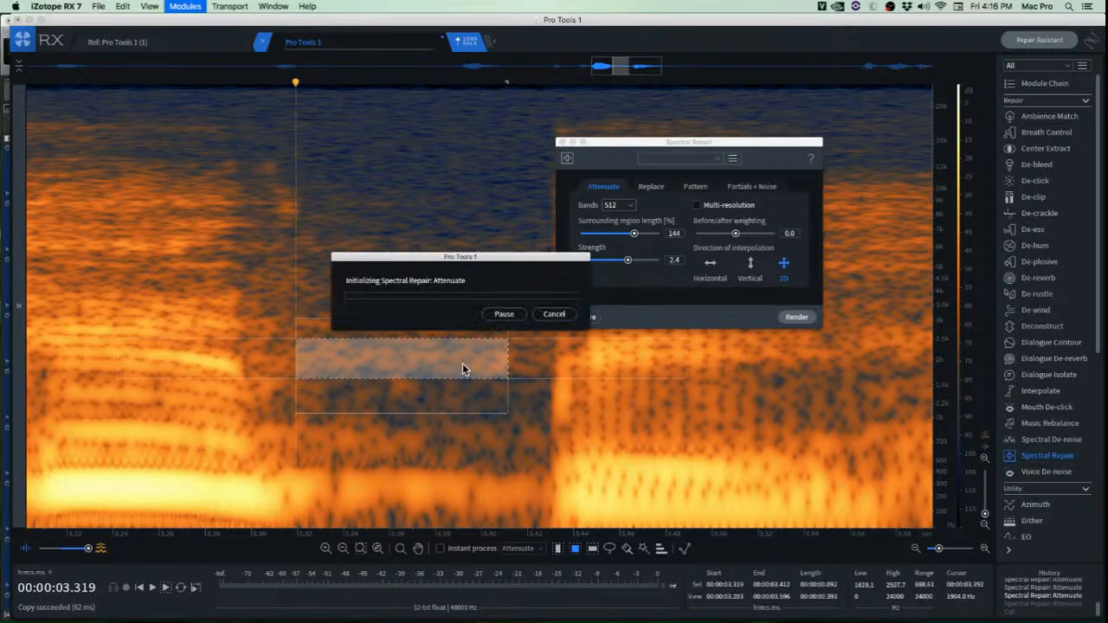
click(322, 302)
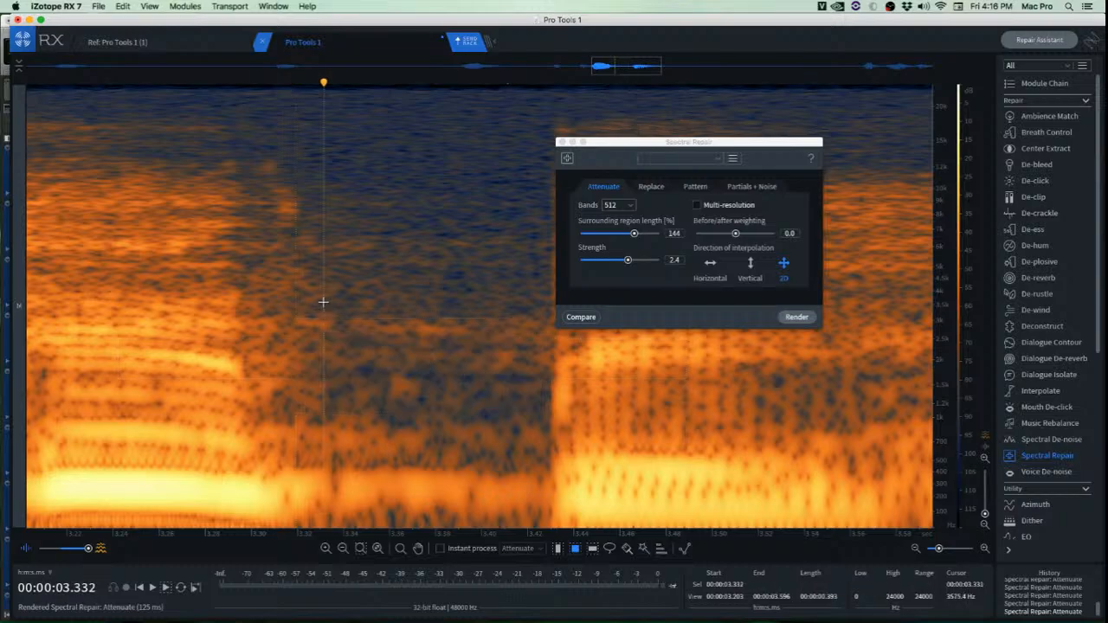
Render Attenuate on the leftover tail in the gap, including a small patch from about 3.391 to 3.418 s, between about 1729 and 2348 Hz.
scroll(311, 336, up, 1)
drag(250, 343, 552, 369)
key(Return)
key(Return)
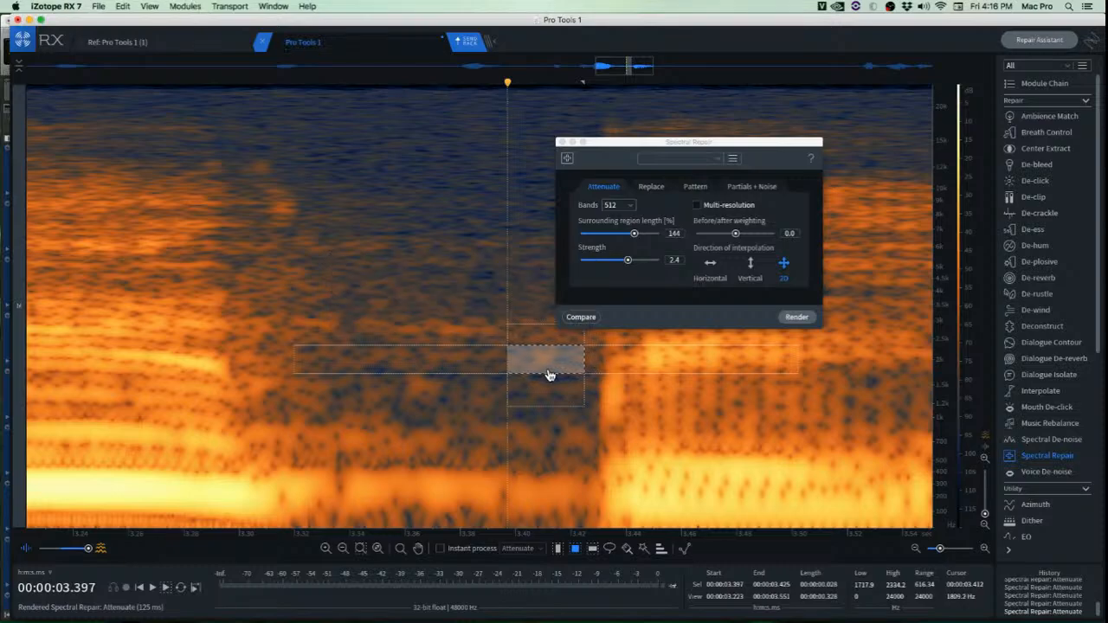
drag(548, 373, 532, 368)
key(Return)
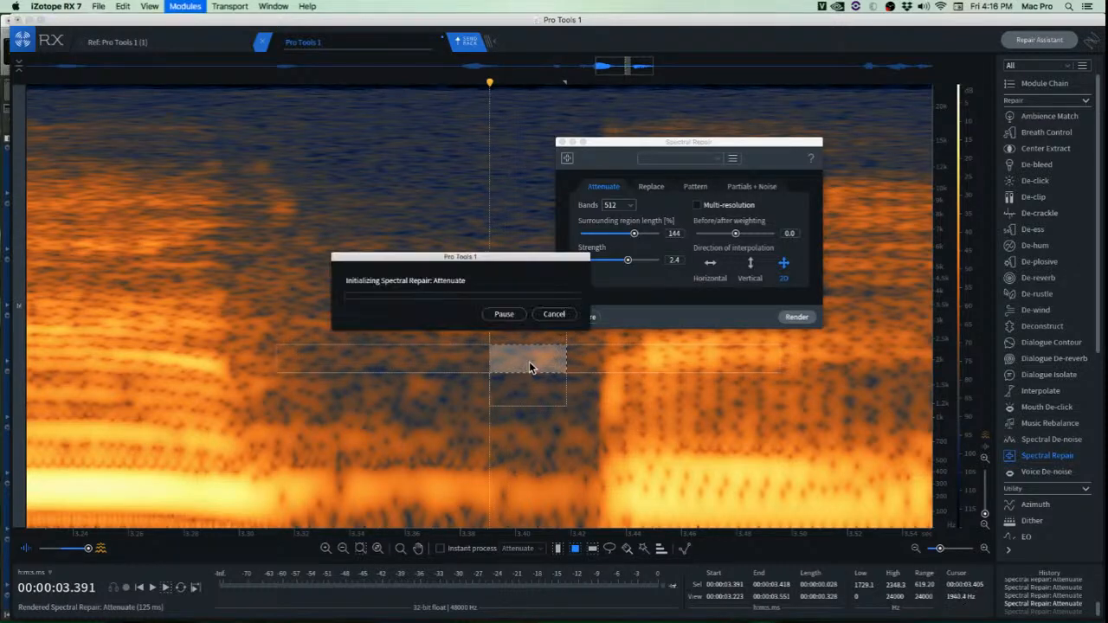
click(416, 346)
Play the attenuated gap from 3.233 s to review the repair.
click(53, 298)
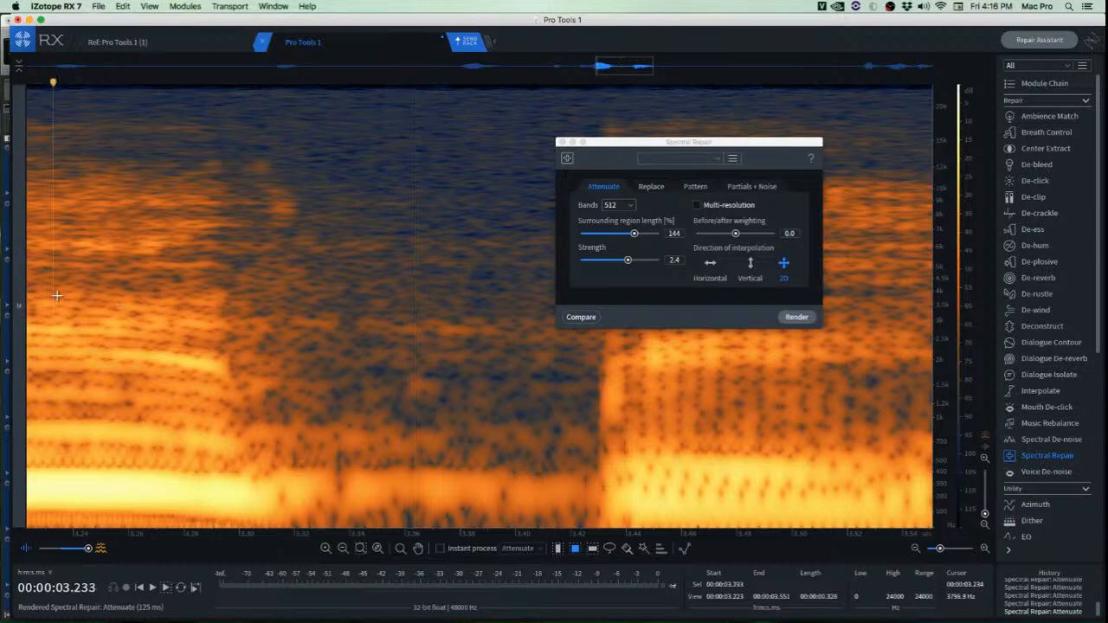
key(space)
scroll(179, 327, down, 3)
key(space)
key(space)
scroll(178, 327, down, 4)
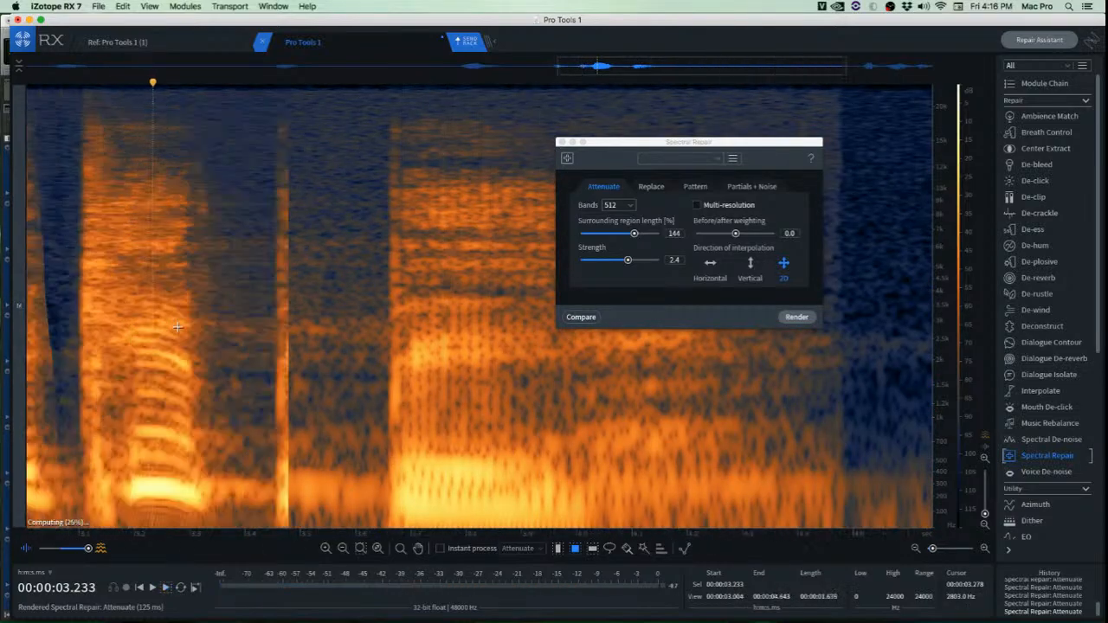
Replay the words around the repaired gap several times from 3.080 s.
click(68, 301)
key(space)
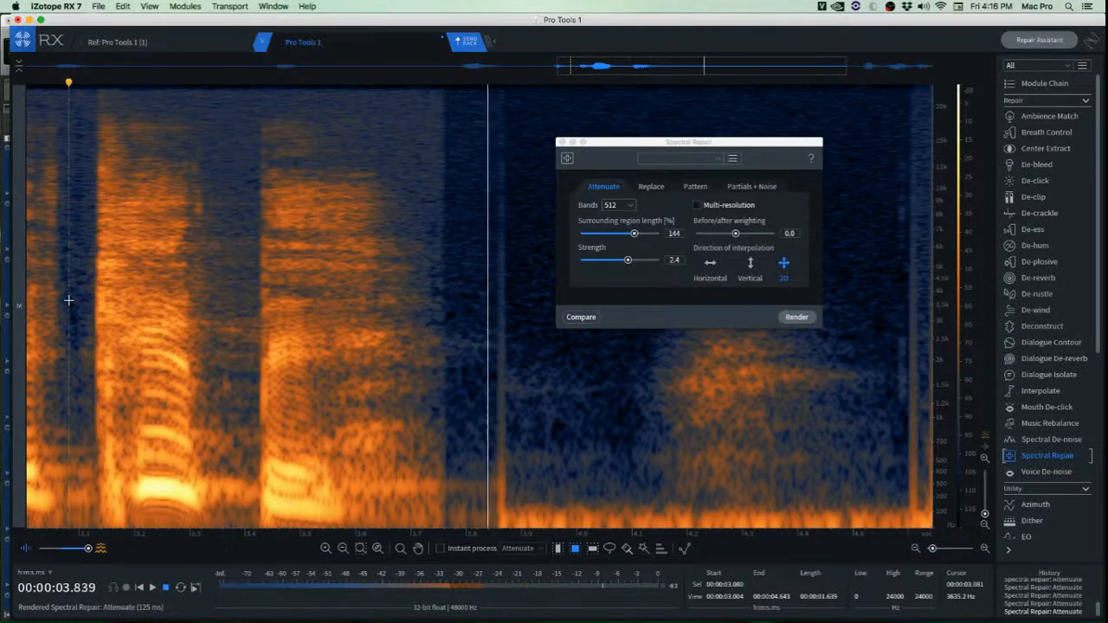
key(space)
key(space)
key(space)
key(space)
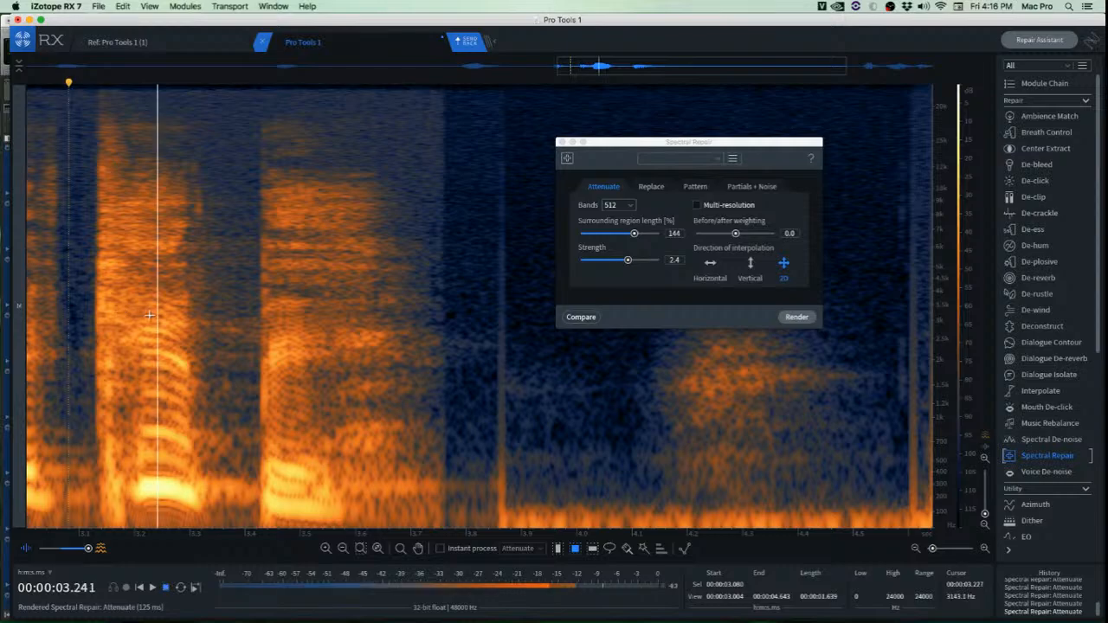
key(space)
Isolate and play the band between the words from about 3.305 to 3.427 s, between about 2493 and 3439 Hz.
scroll(190, 306, up, 4)
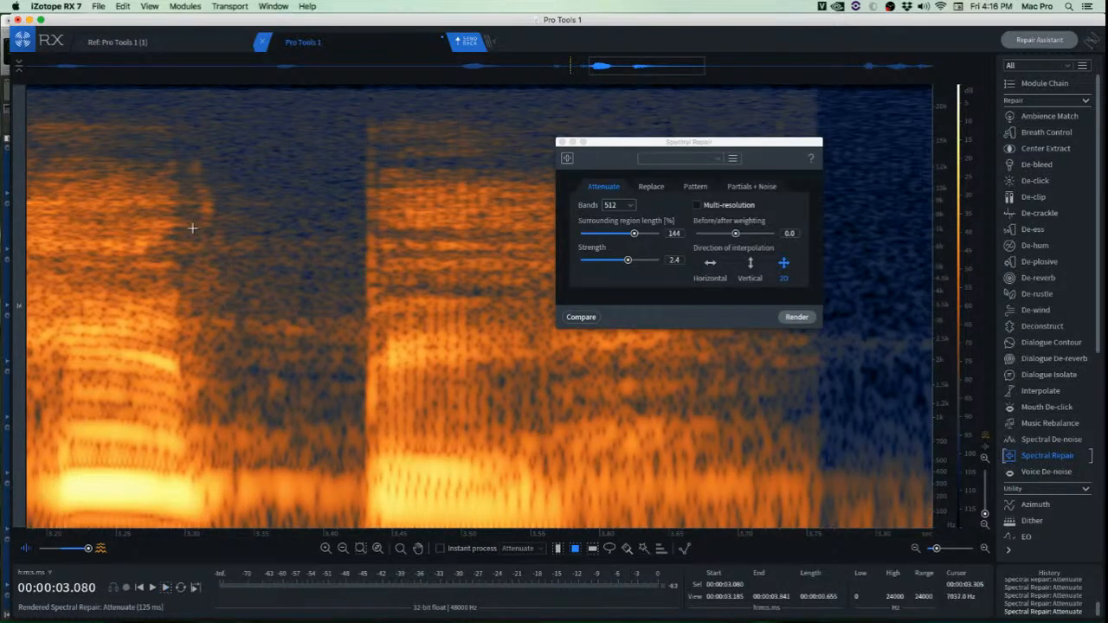
drag(184, 222, 307, 330)
key(space)
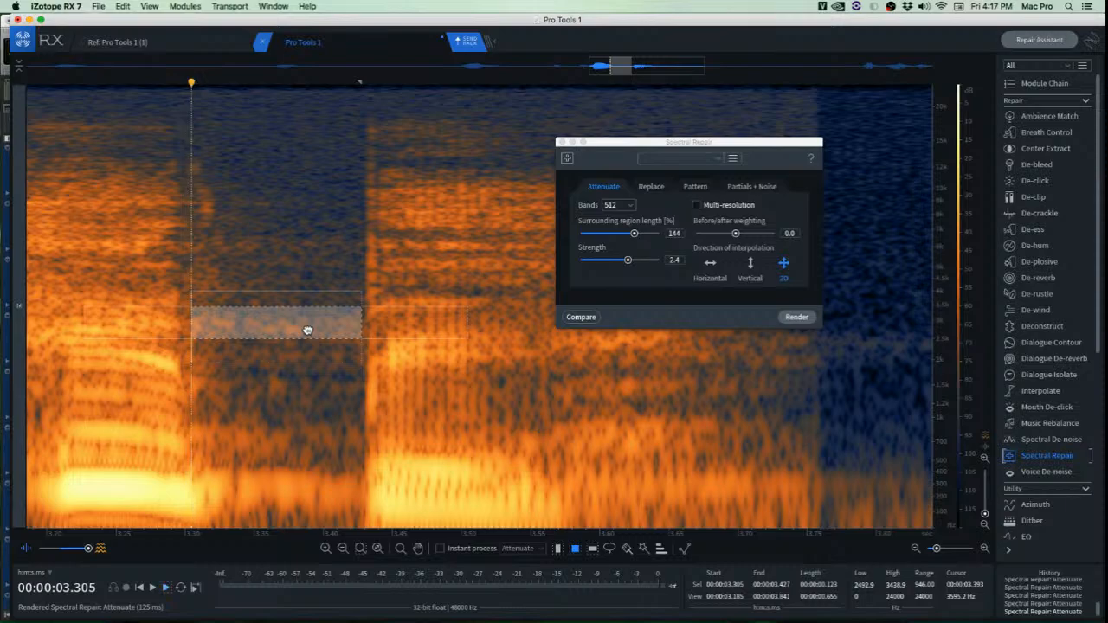
click(284, 243)
Isolate the slightly lower band from about 3.301 to 3.426 s, between about 2391 and 3233 Hz, and clear the selection.
scroll(275, 277, up, 2)
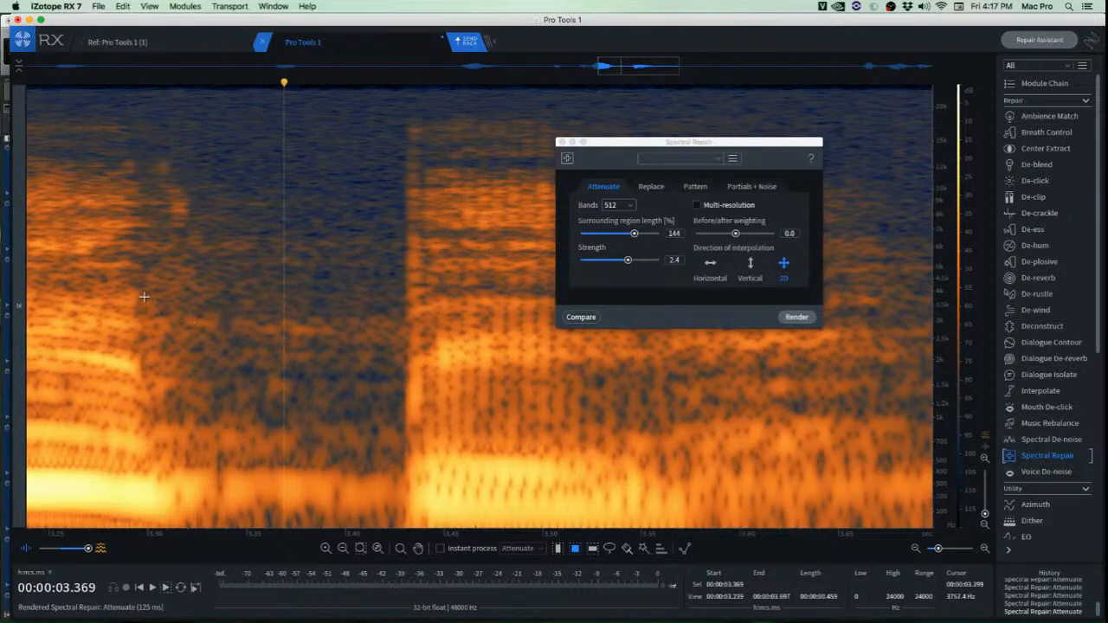
mouse_move(144, 297)
mouse_down()
mouse_move(354, 354)
mouse_move(396, 323)
mouse_up()
mouse_move(316, 322)
mouse_down()
mouse_move(329, 341)
mouse_move(312, 330)
mouse_up()
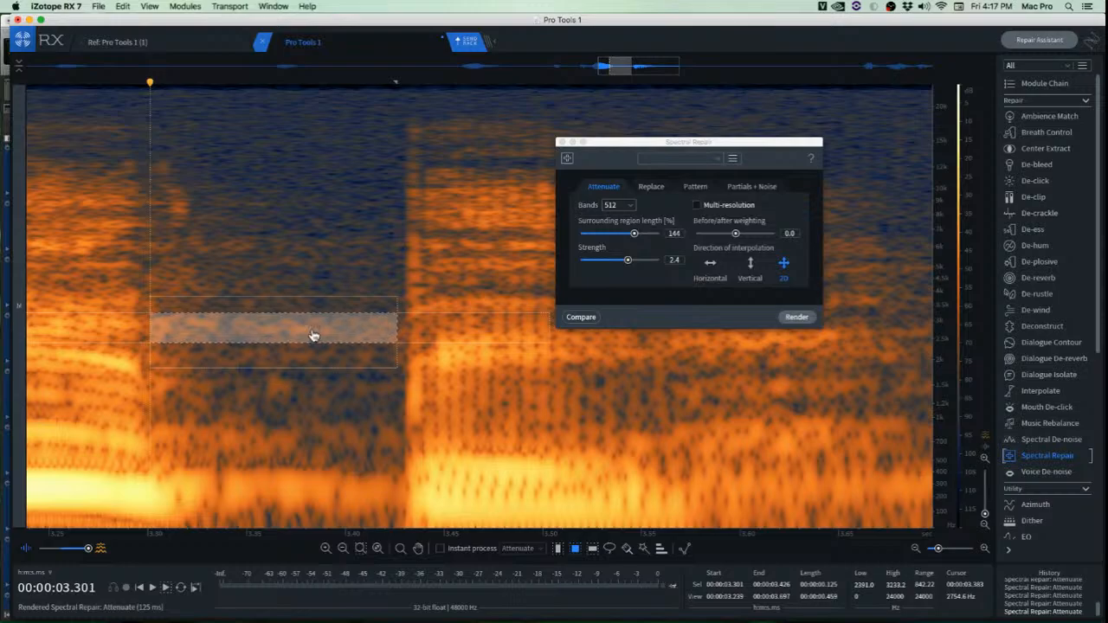
click(271, 351)
Play the word before the gap and the following word from 3.100 s.
scroll(265, 356, down, 3)
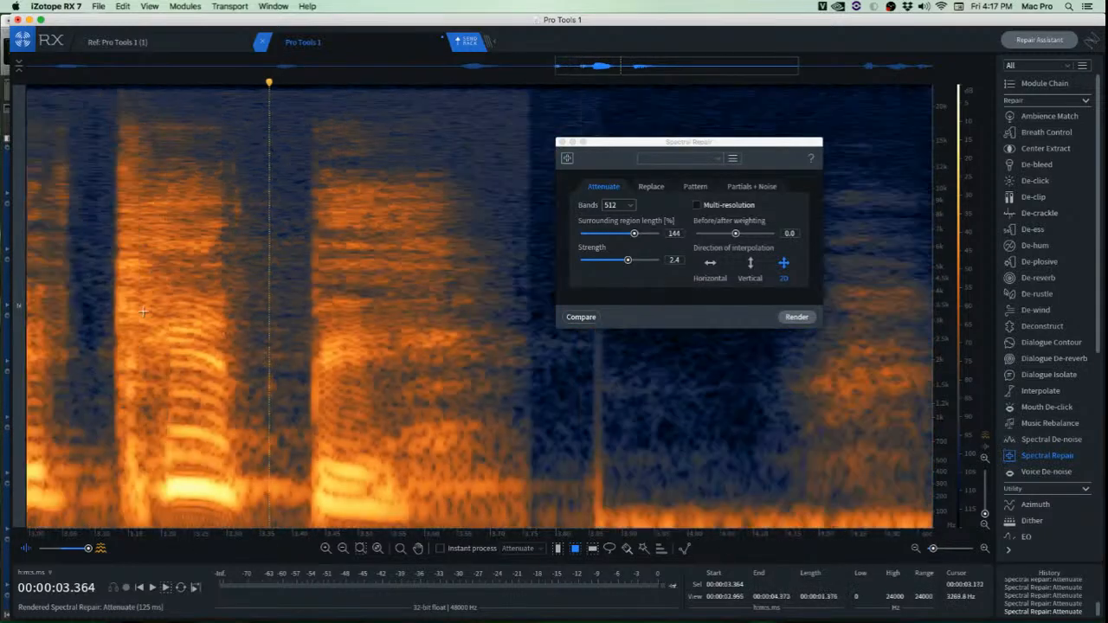
click(94, 292)
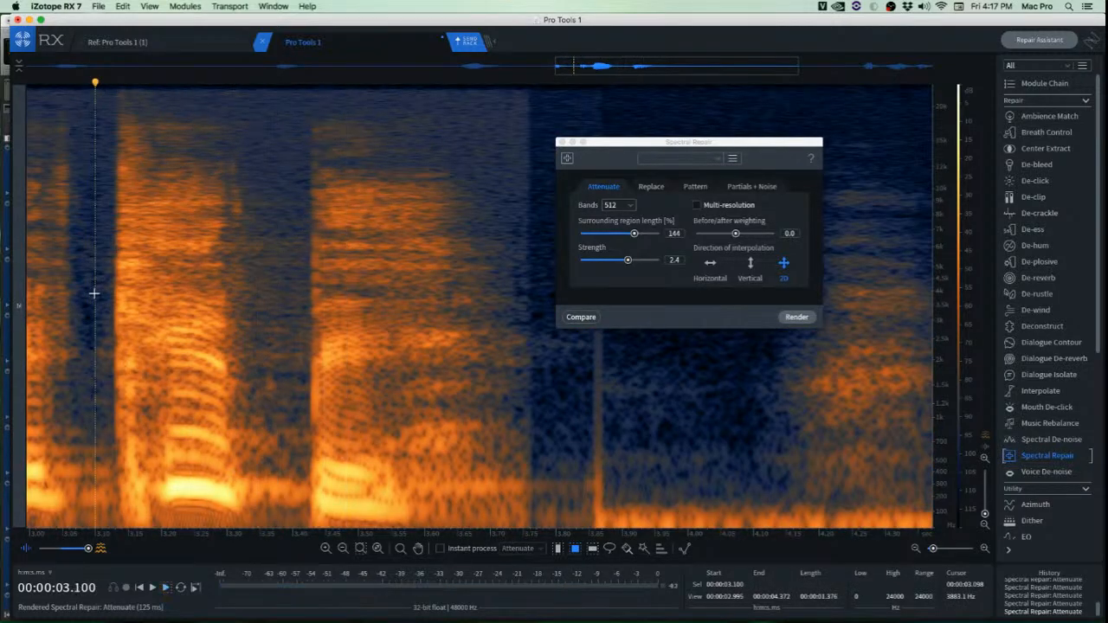
key(space)
key(space)
key(space)
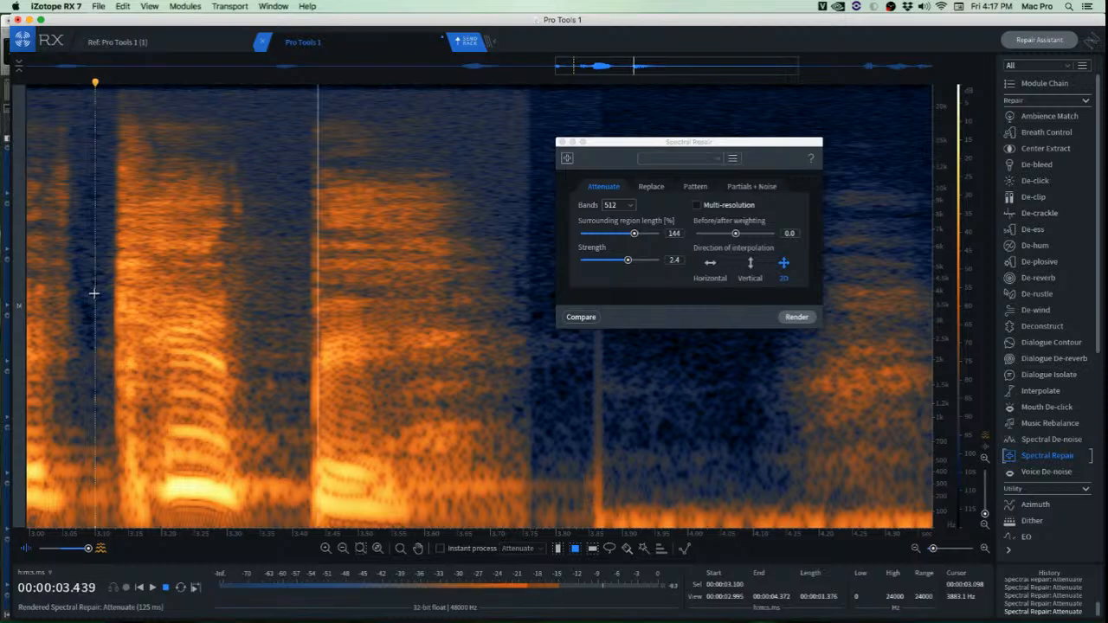
key(space)
Play the clip from its beginning, and restart playback from 0.075 s just before the first word.
scroll(143, 297, down, 3)
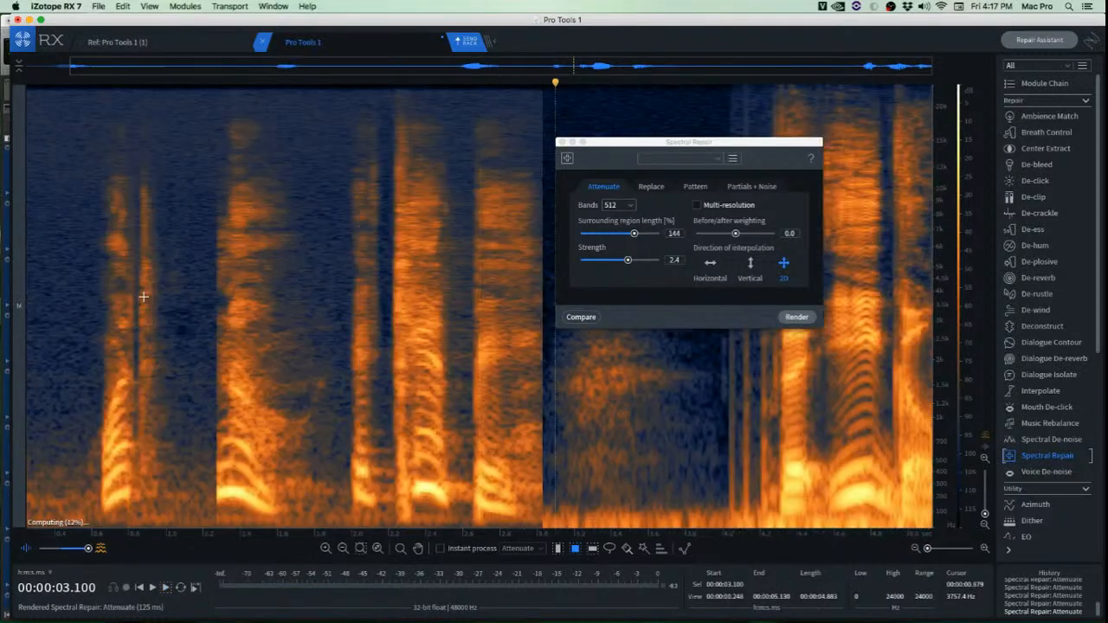
key(Home)
key(space)
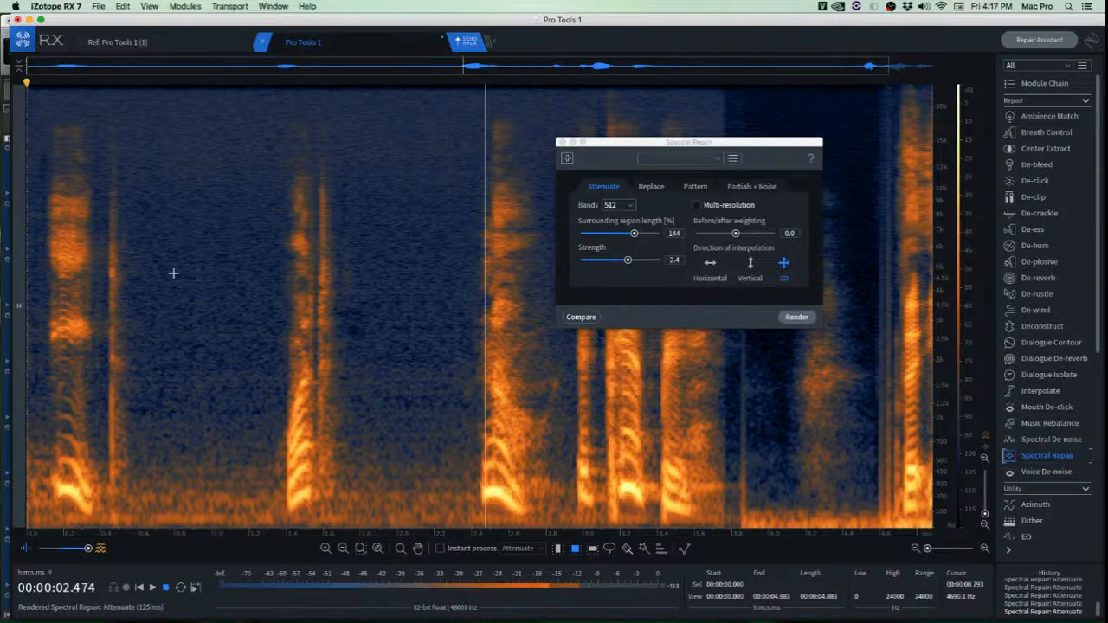
key(space)
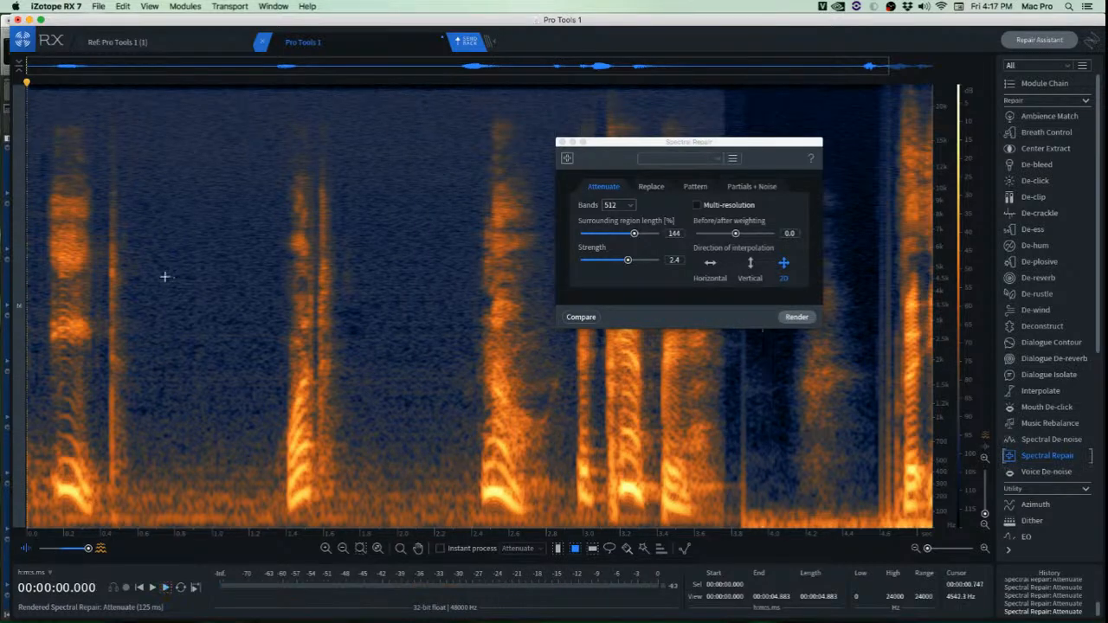
click(40, 271)
key(space)
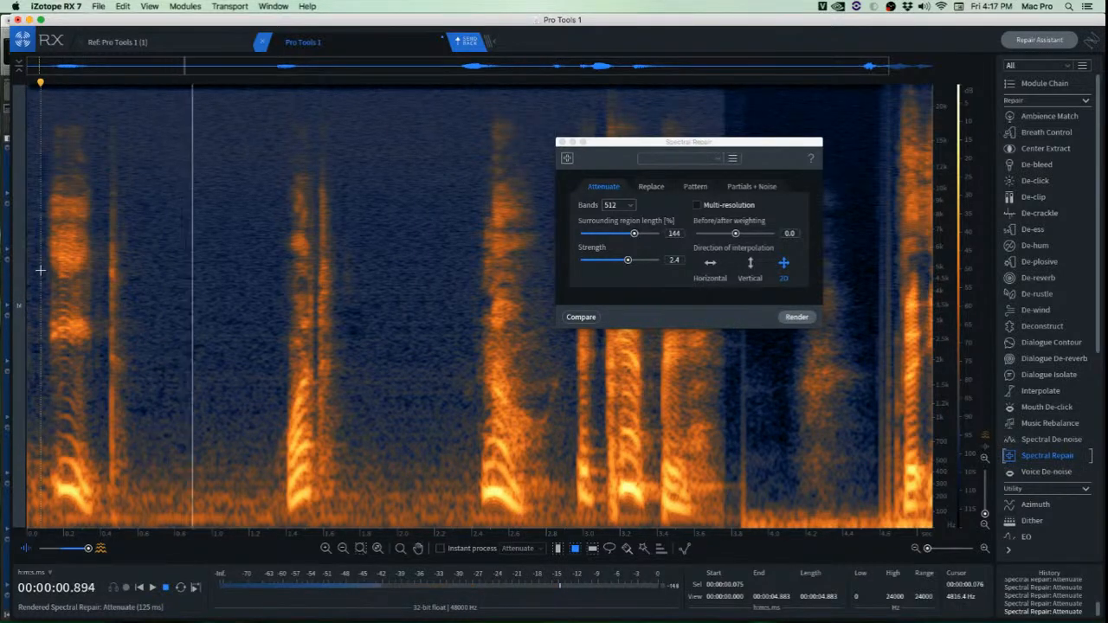
Attenuate the residue just after the click near 0.46 s, about 0.482–0.537 s and 1707–2170 Hz, with Spectral Repair.
key(space)
scroll(85, 261, up, 3)
scroll(84, 262, up, 5)
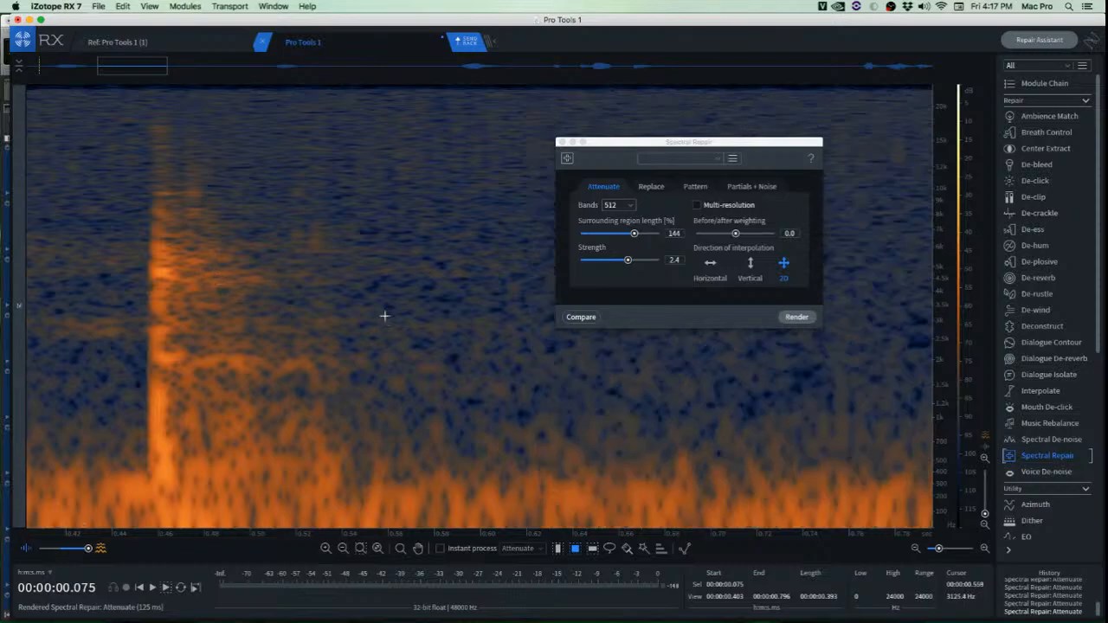
drag(218, 234, 444, 291)
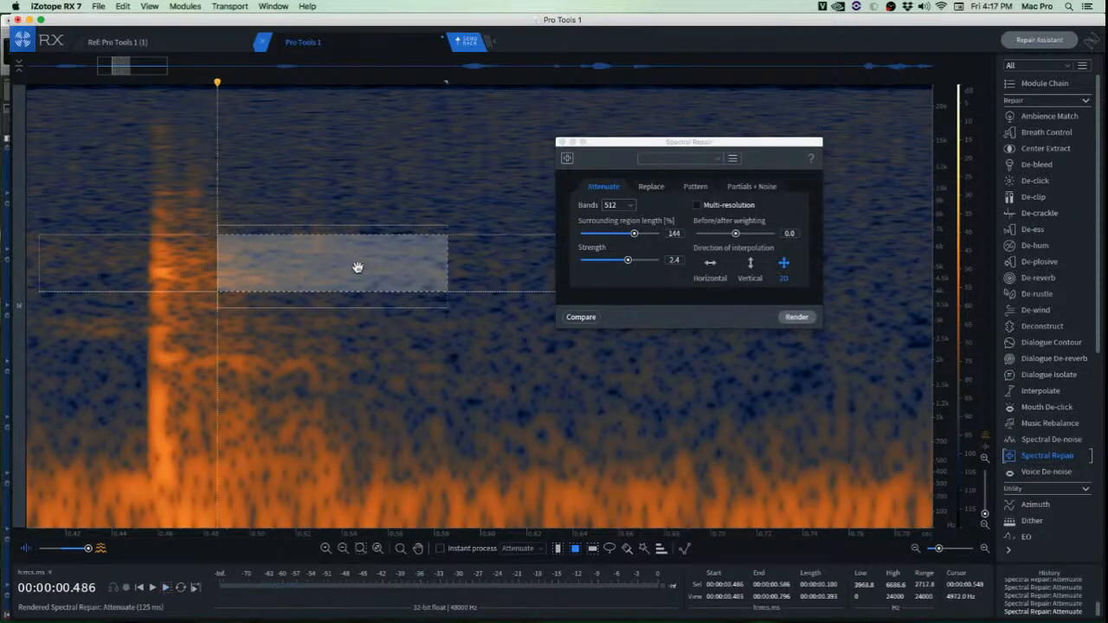
drag(358, 265, 341, 373)
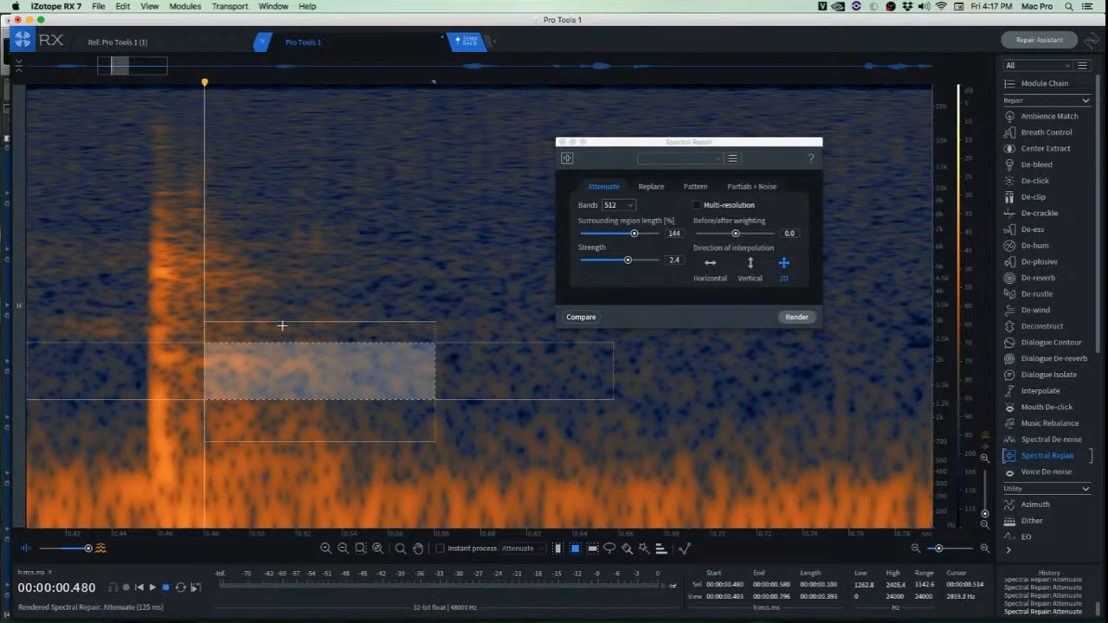
click(274, 292)
drag(208, 352, 336, 374)
click(790, 323)
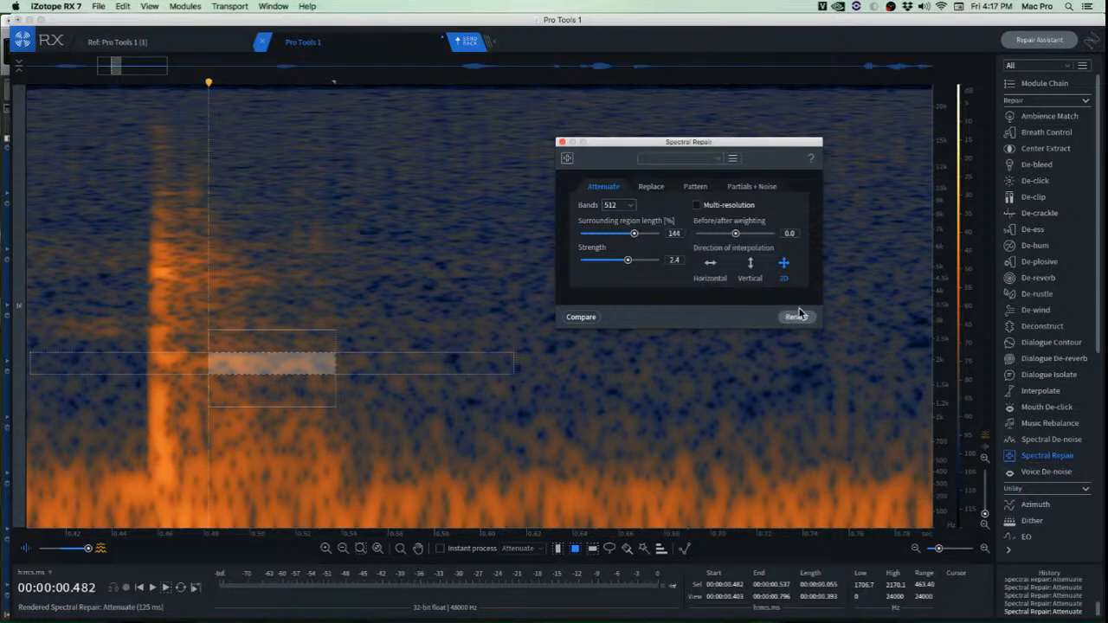
click(804, 320)
Play back the audio from about 0.346 s to check the repair around the click.
click(315, 317)
scroll(338, 313, down, 2)
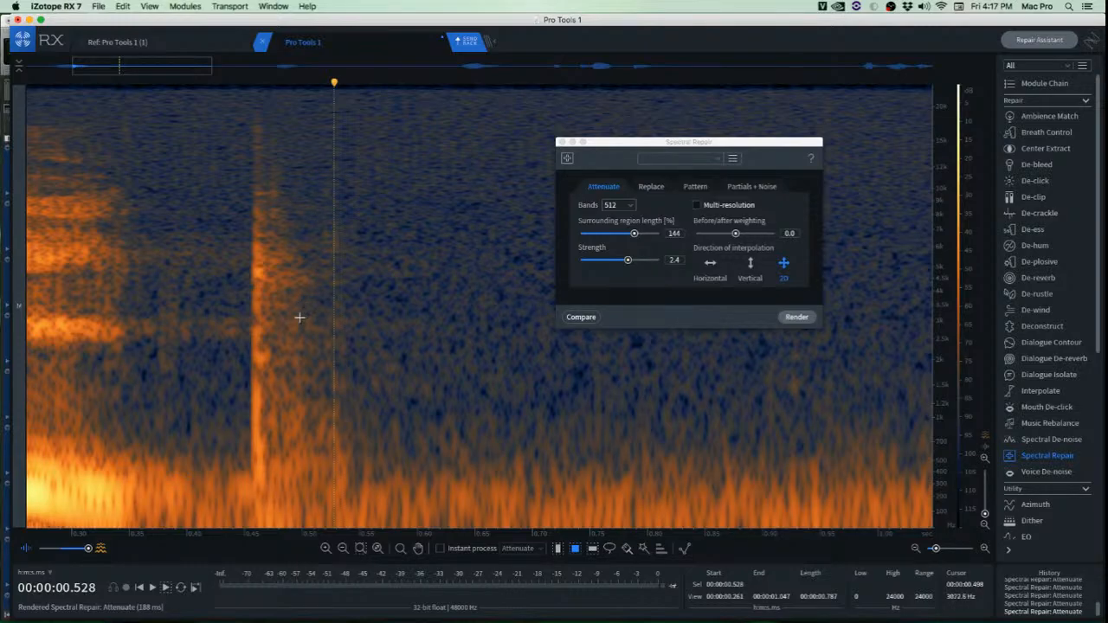
mouse_move(124, 315)
mouse_down()
mouse_move(234, 334)
mouse_move(364, 321)
mouse_move(205, 227)
mouse_move(196, 255)
mouse_move(326, 248)
mouse_up()
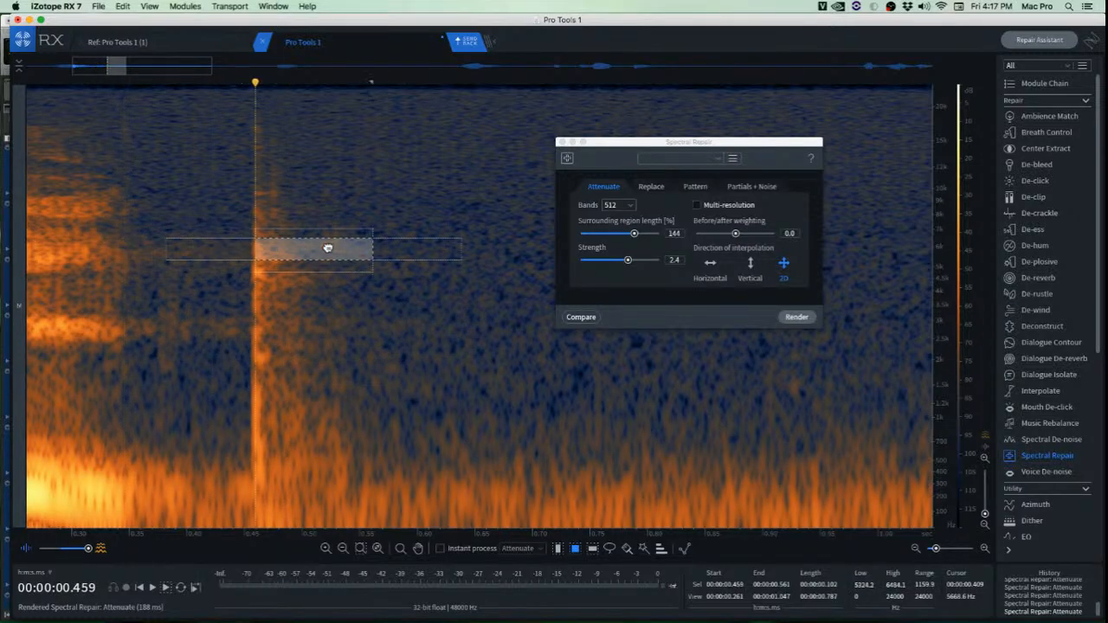
click(399, 370)
key(space)
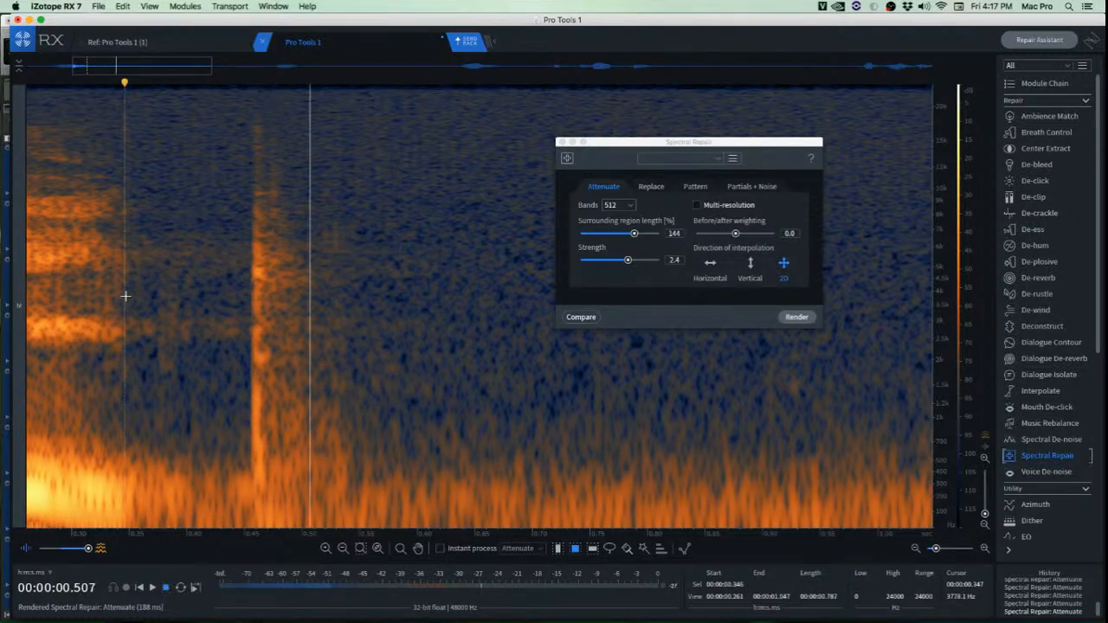
key(space)
key(space)
key(space)
key(space)
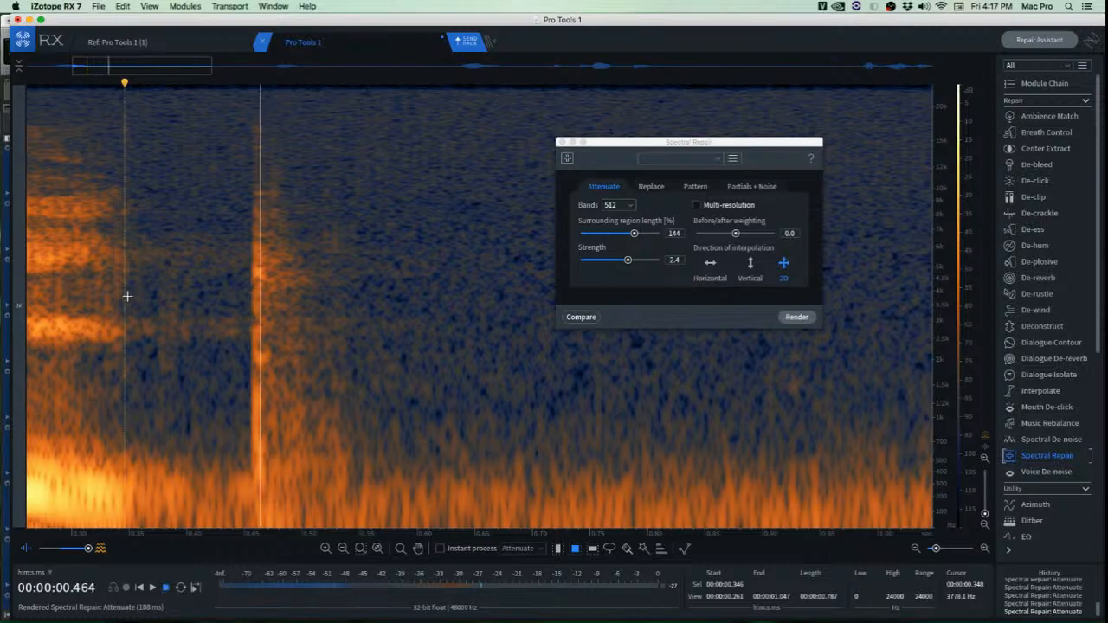
key(space)
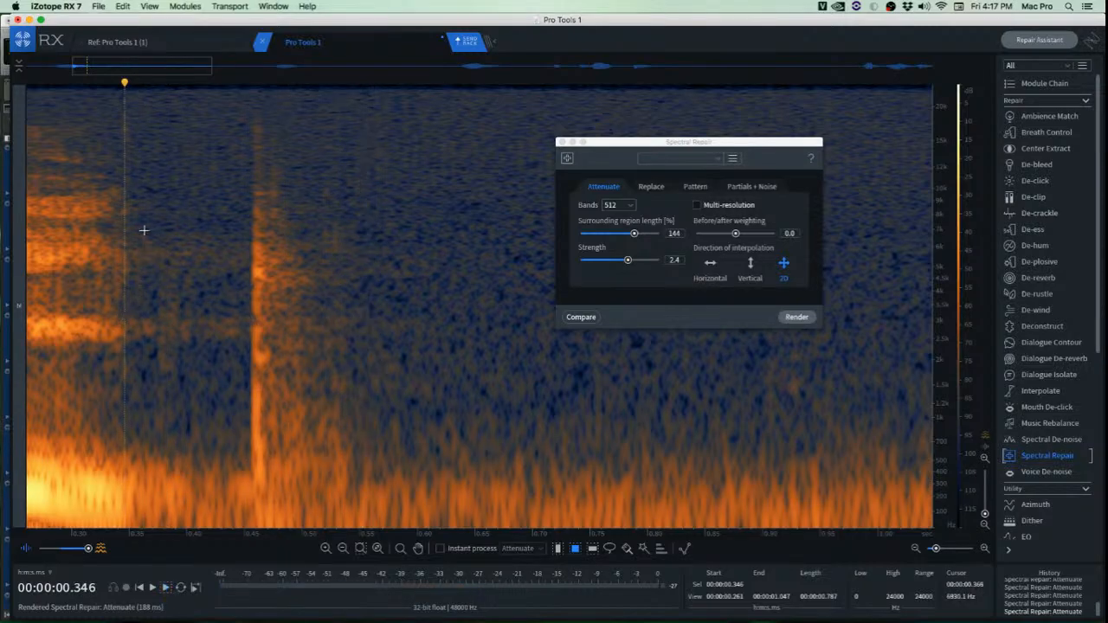
Try attenuating the tail before the click, about 0.350–0.450 s and 2377–3161 Hz, and undo the render.
drag(120, 230, 202, 327)
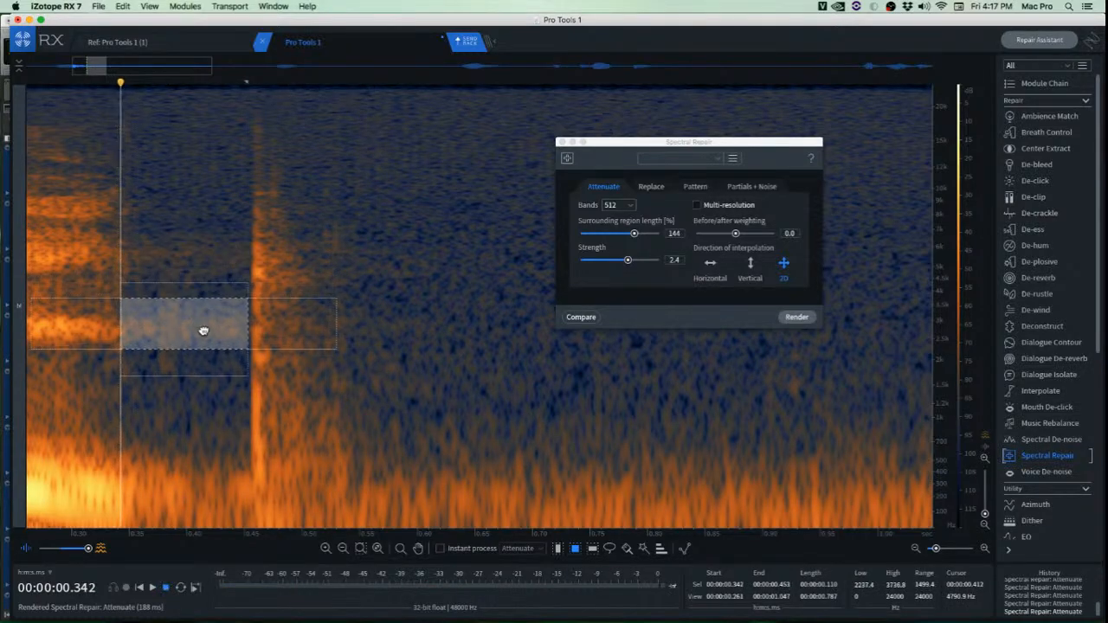
click(341, 342)
drag(129, 315, 245, 343)
click(797, 318)
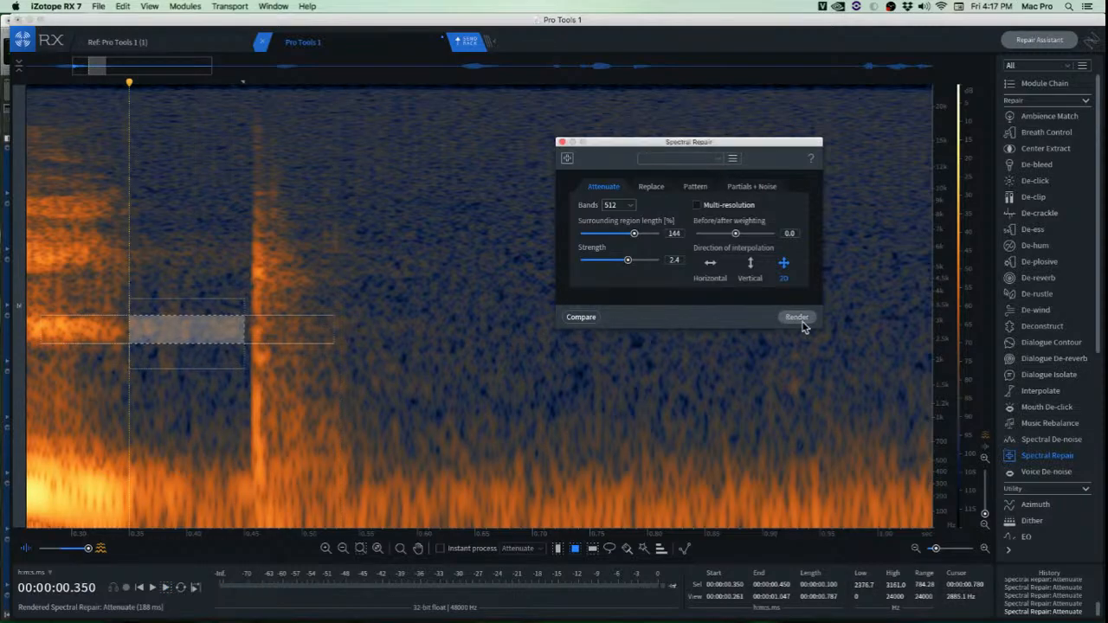
key(super+z)
Attenuate the tail of the first word, about 0.362–0.431 s and 2363–3179 Hz, with Spectral Repair.
click(196, 271)
scroll(121, 307, up, 3)
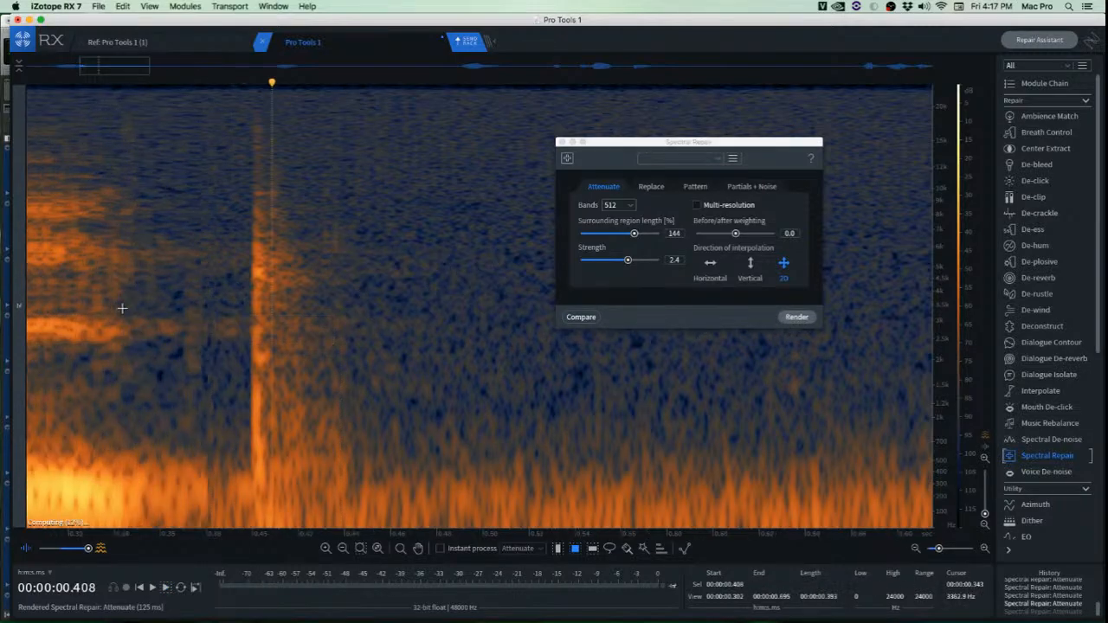
drag(166, 316, 325, 345)
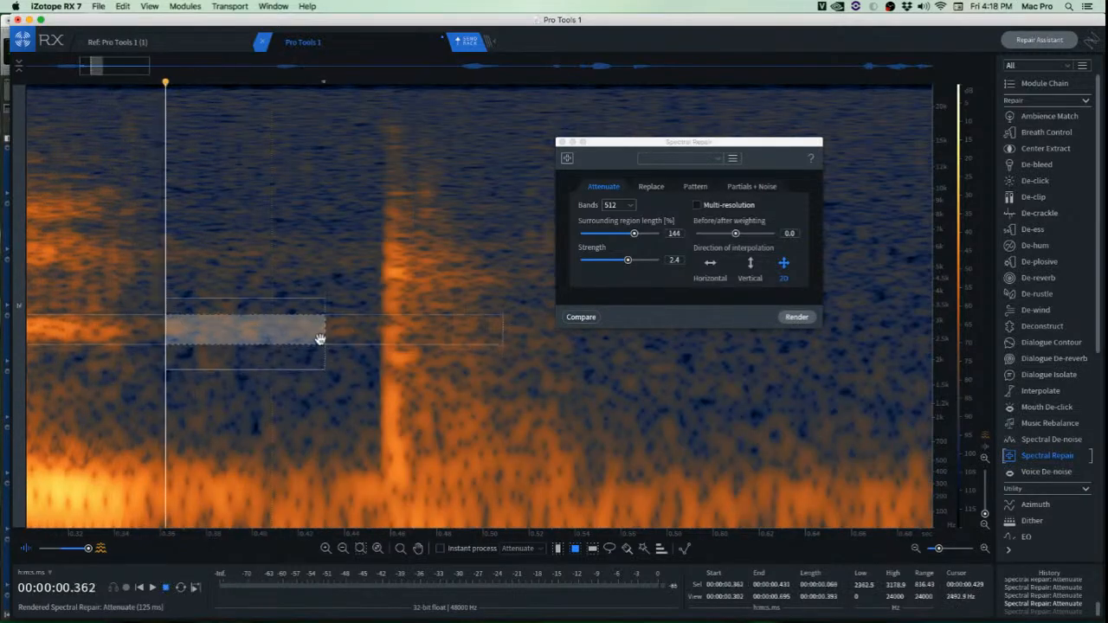
click(795, 317)
Play back the phrase from about 0.075 s to check the repaired first word and the dialogue that follows.
click(245, 252)
scroll(236, 252, down, 5)
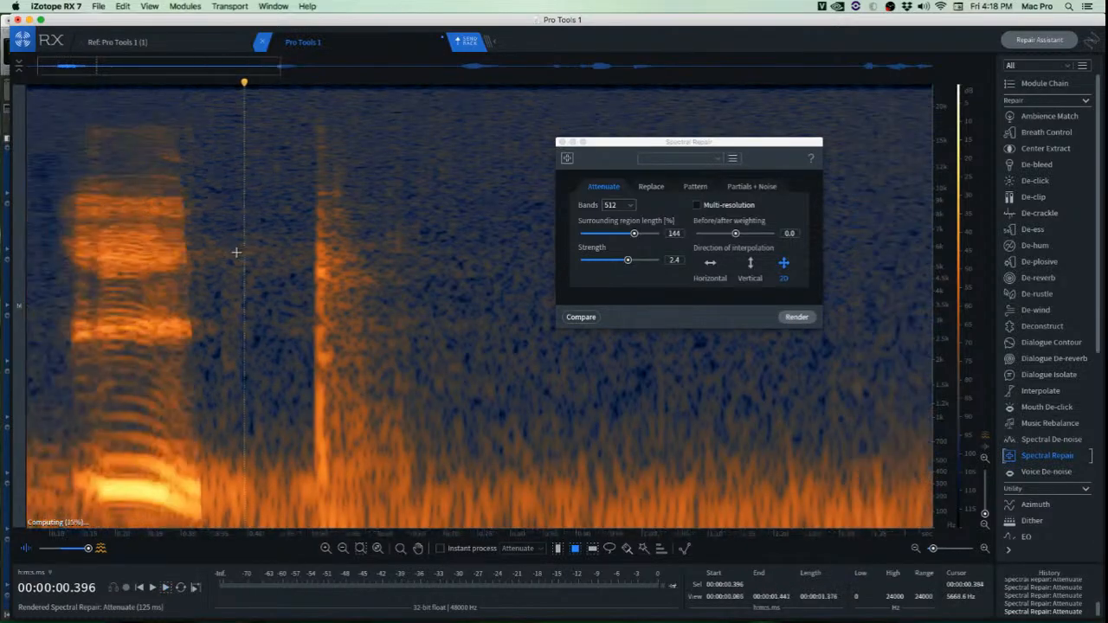
click(65, 245)
key(space)
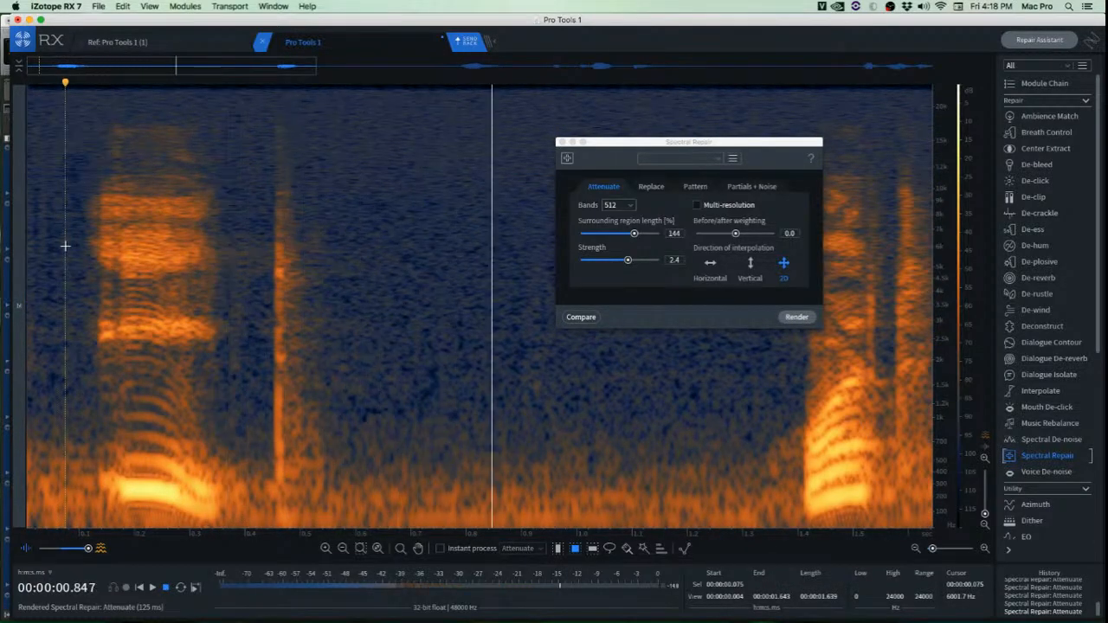
key(space)
key(space)
key(space)
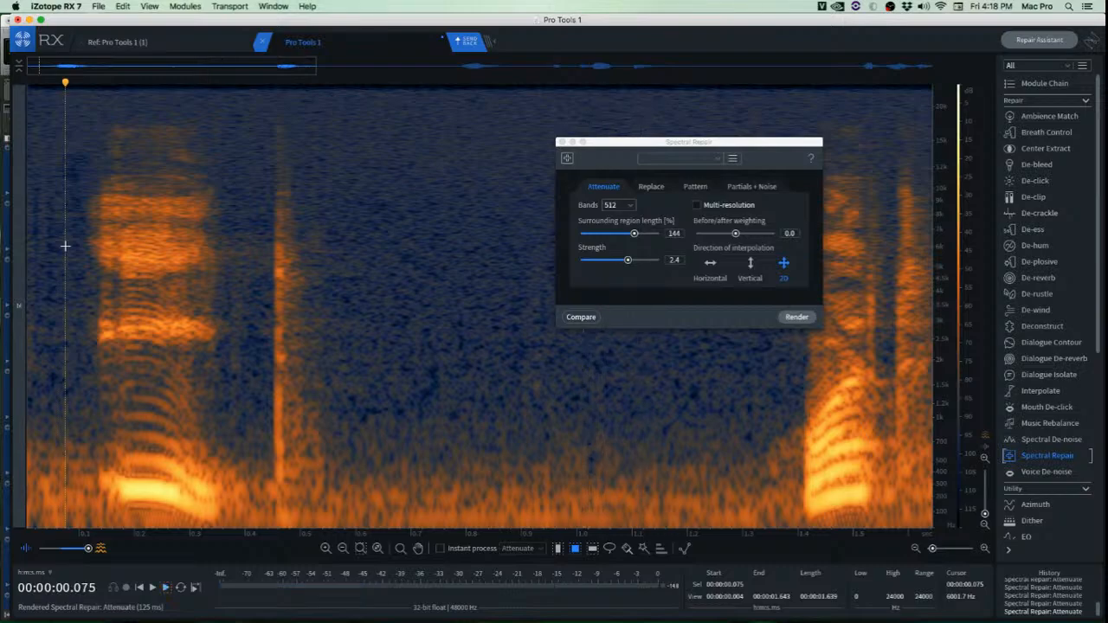
key(space)
scroll(204, 239, down, 5)
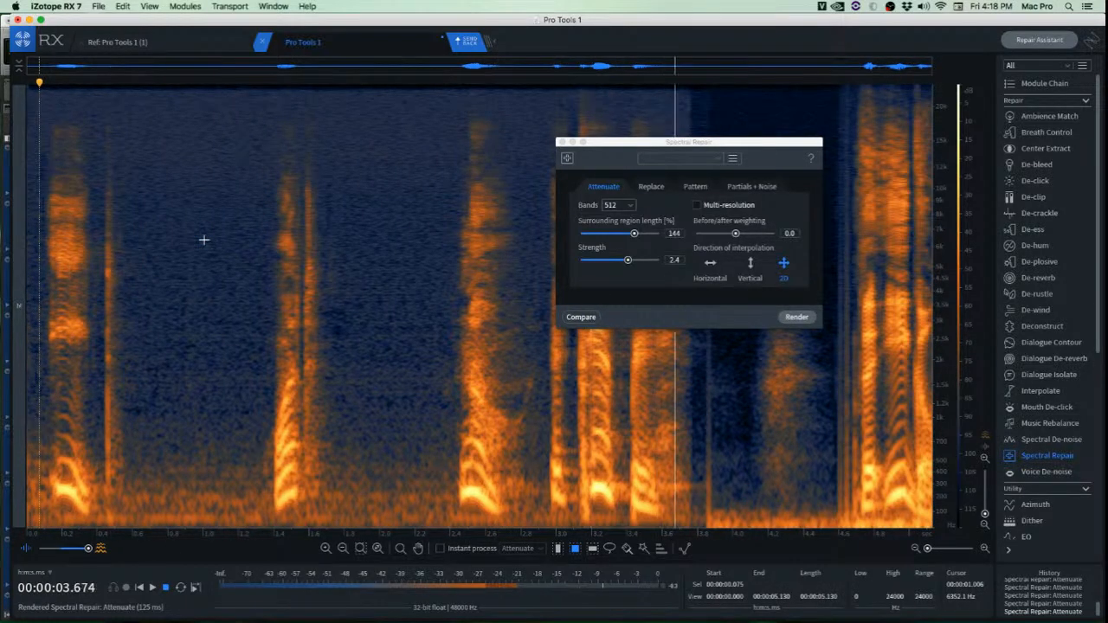
key(space)
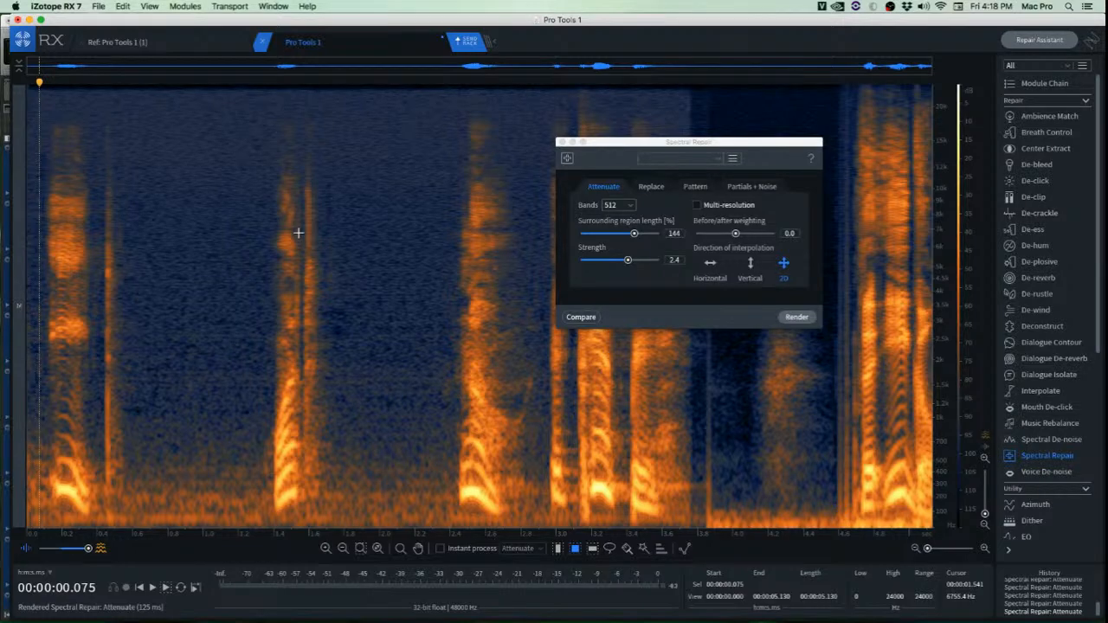
Audition the pause between the first two words in the band below about 289 Hz and at about 1550–2478 Hz.
scroll(155, 468, up, 2)
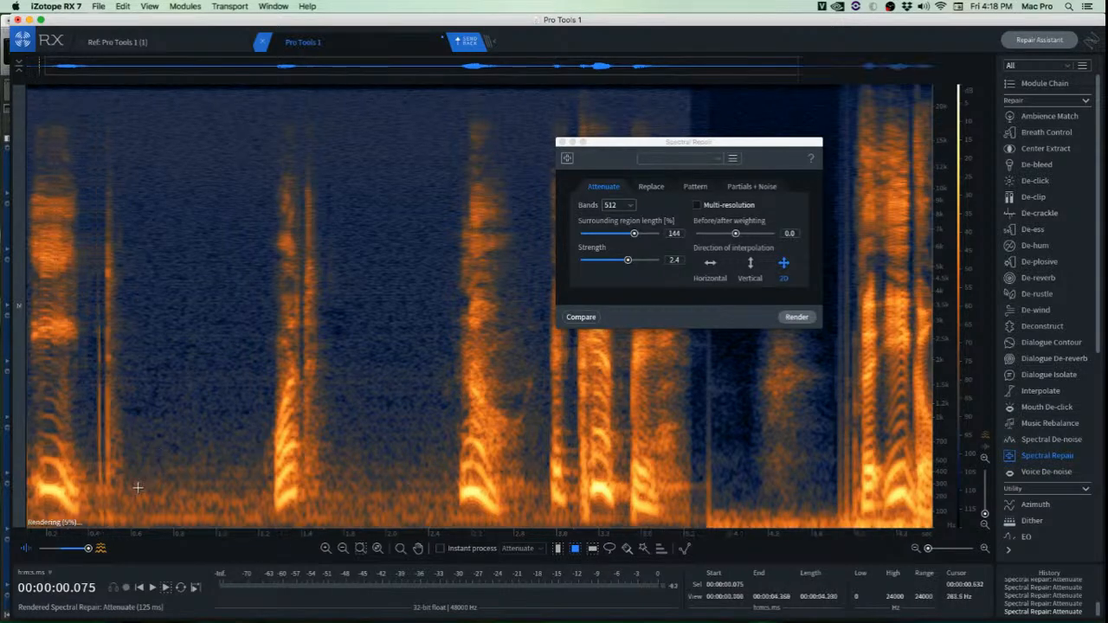
drag(123, 485, 334, 545)
key(space)
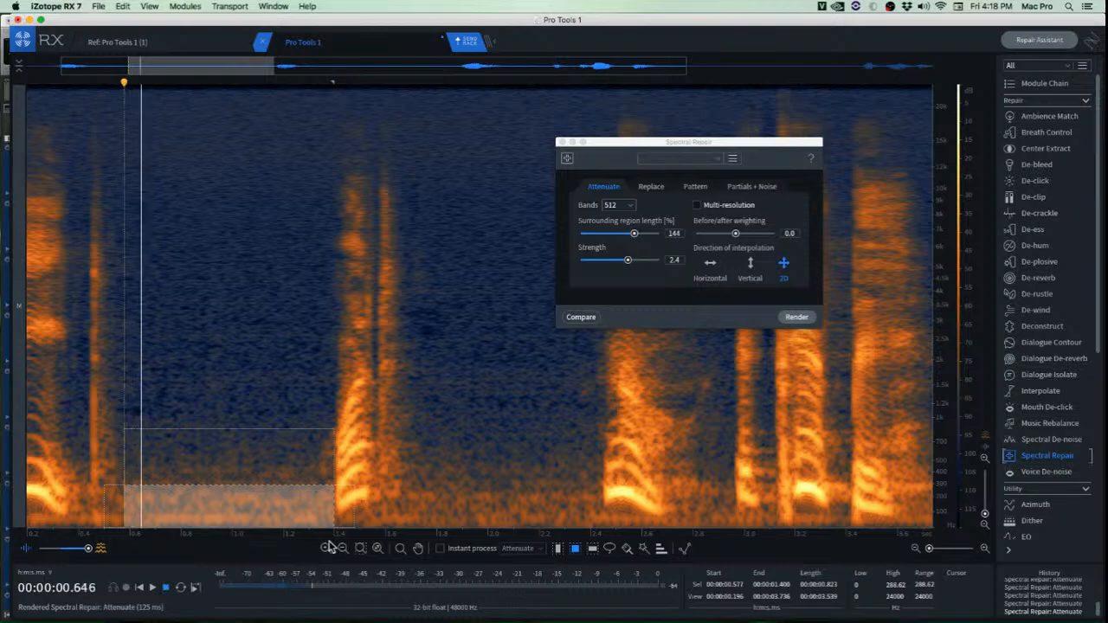
drag(254, 513, 250, 373)
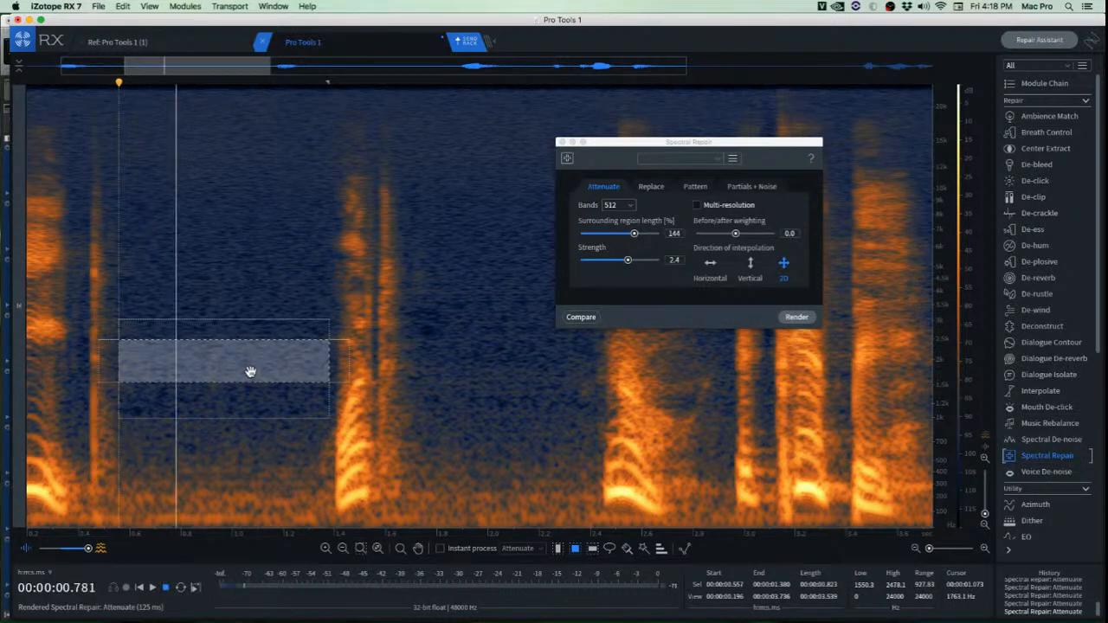
click(146, 220)
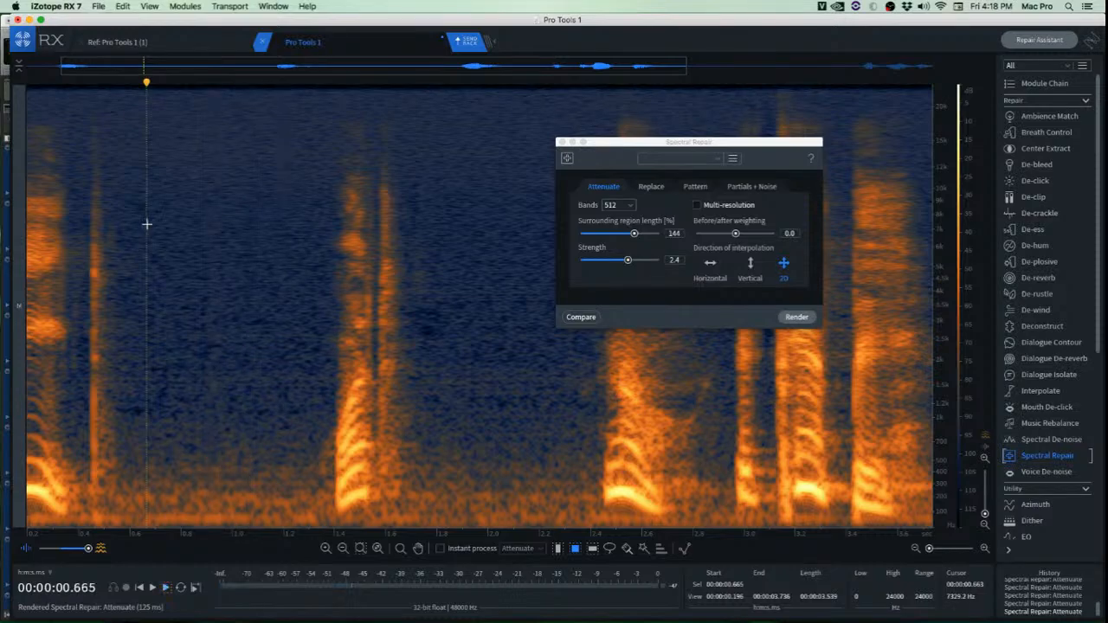
Audition a wider band, about 1763–4665 Hz, in the pause before the second word and clear the selection.
drag(110, 182, 335, 288)
drag(276, 254, 249, 333)
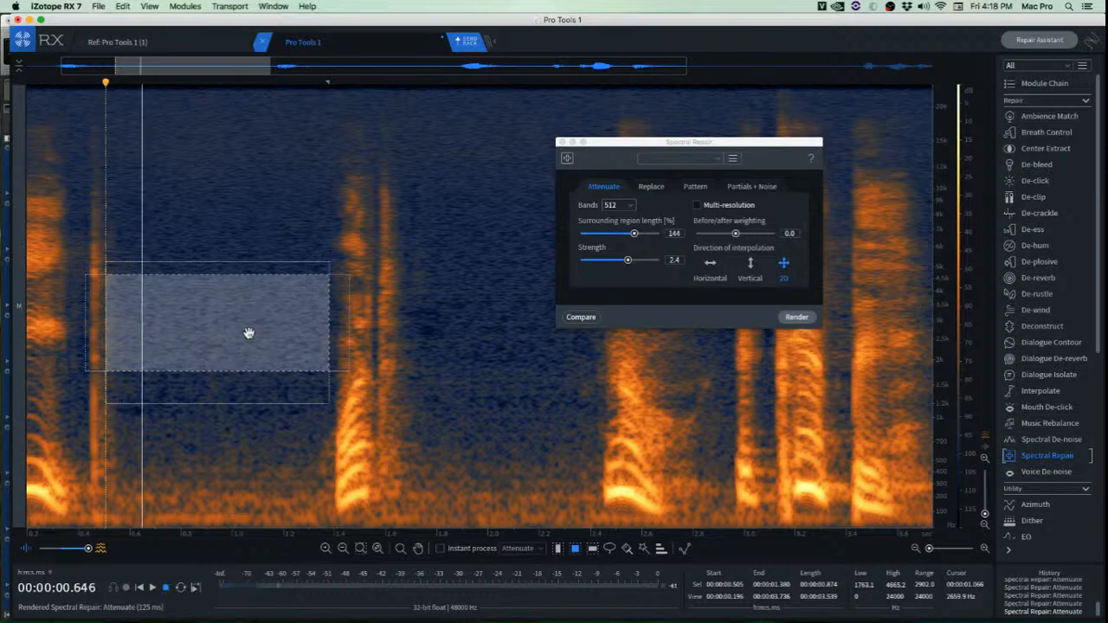
click(201, 403)
Audition the remaining noise in the pause at about 0.573–1.329 s and 2449–3990 Hz, and clear the selection.
scroll(201, 400, up, 3)
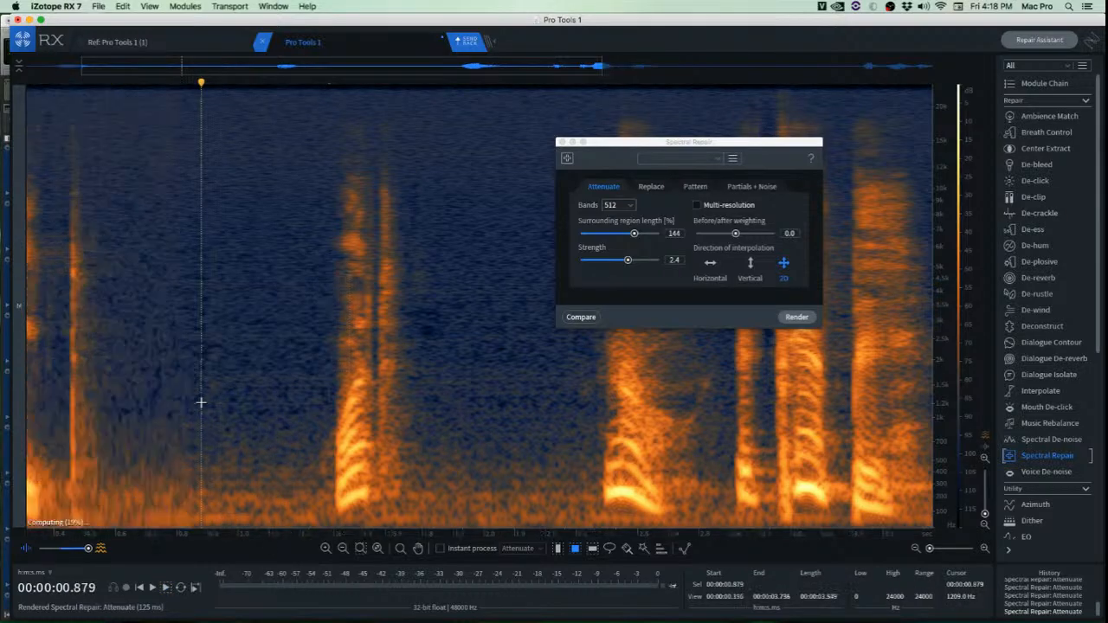
drag(91, 290, 372, 344)
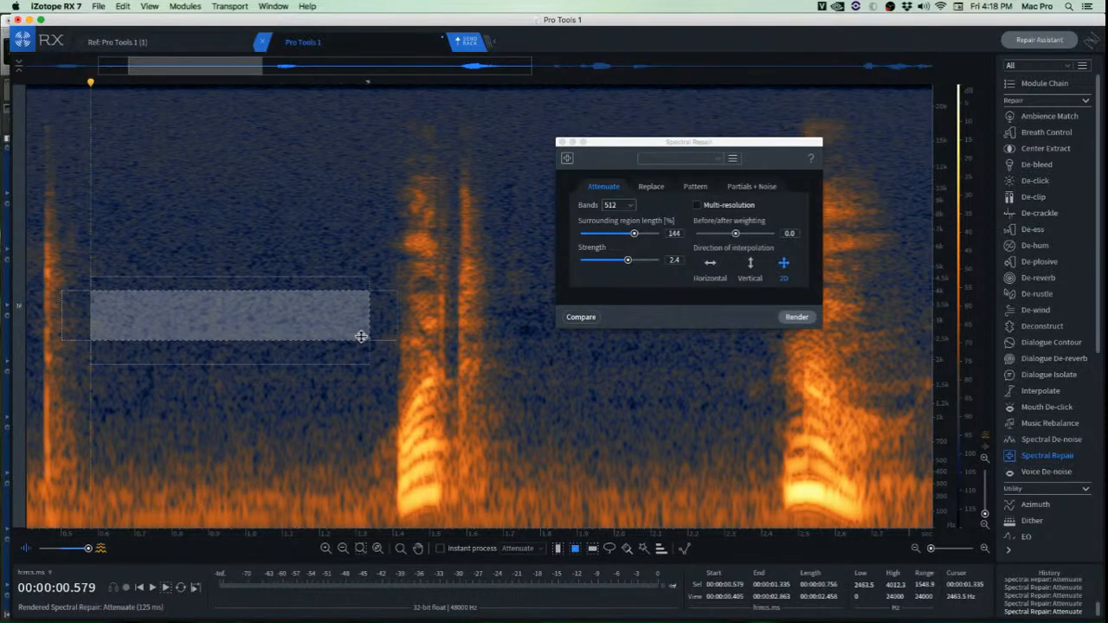
key(space)
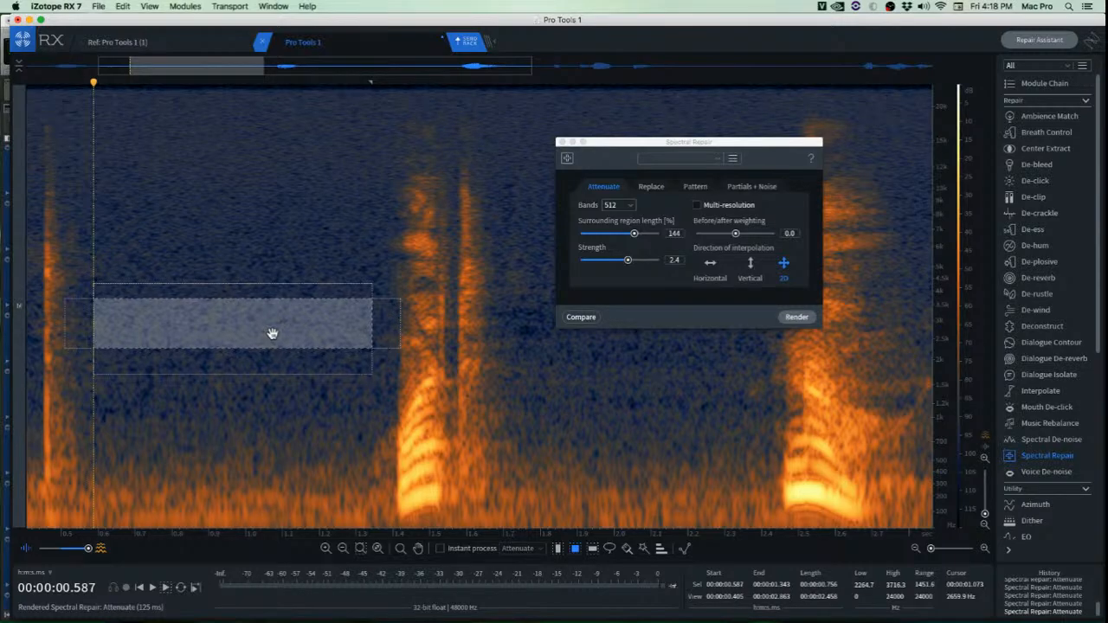
drag(270, 334, 221, 321)
key(space)
key(space)
key(space)
key(space)
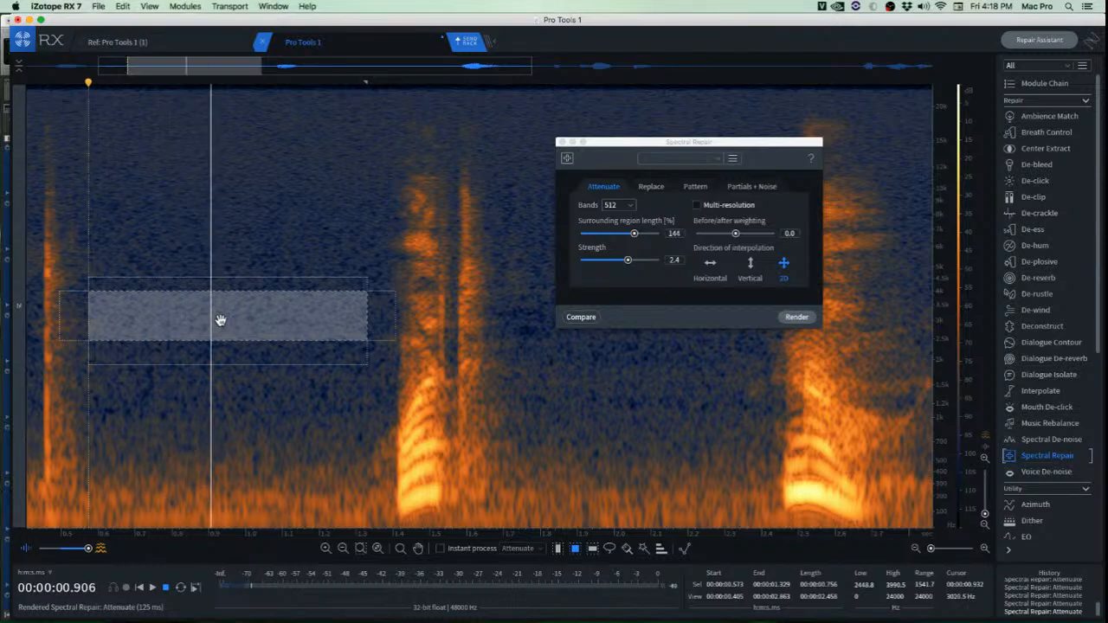
key(space)
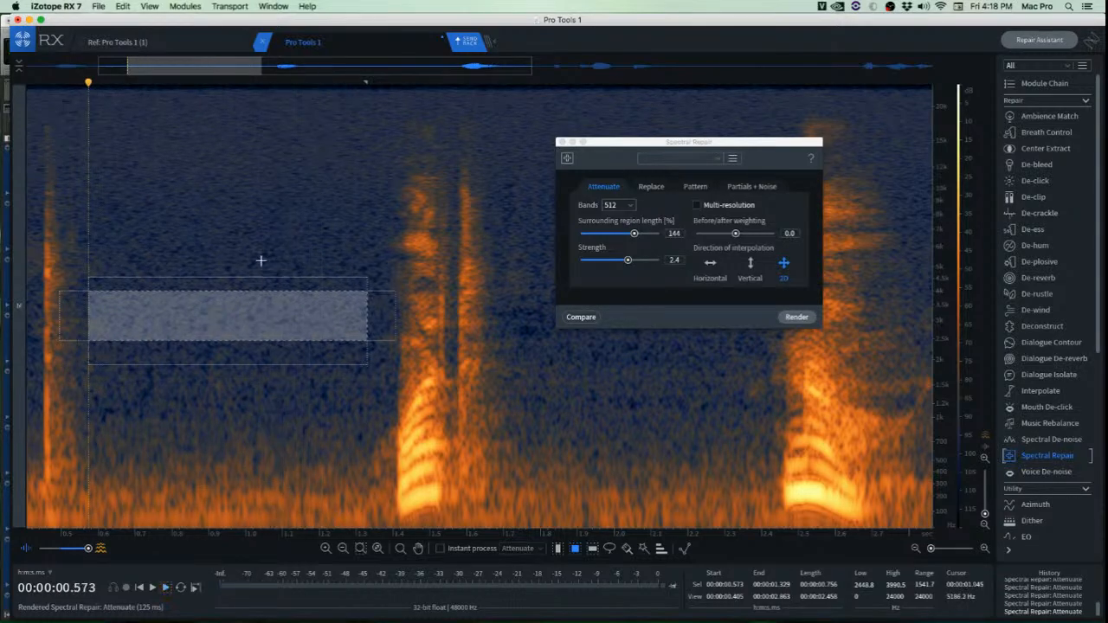
click(260, 260)
scroll(240, 315, down, 3)
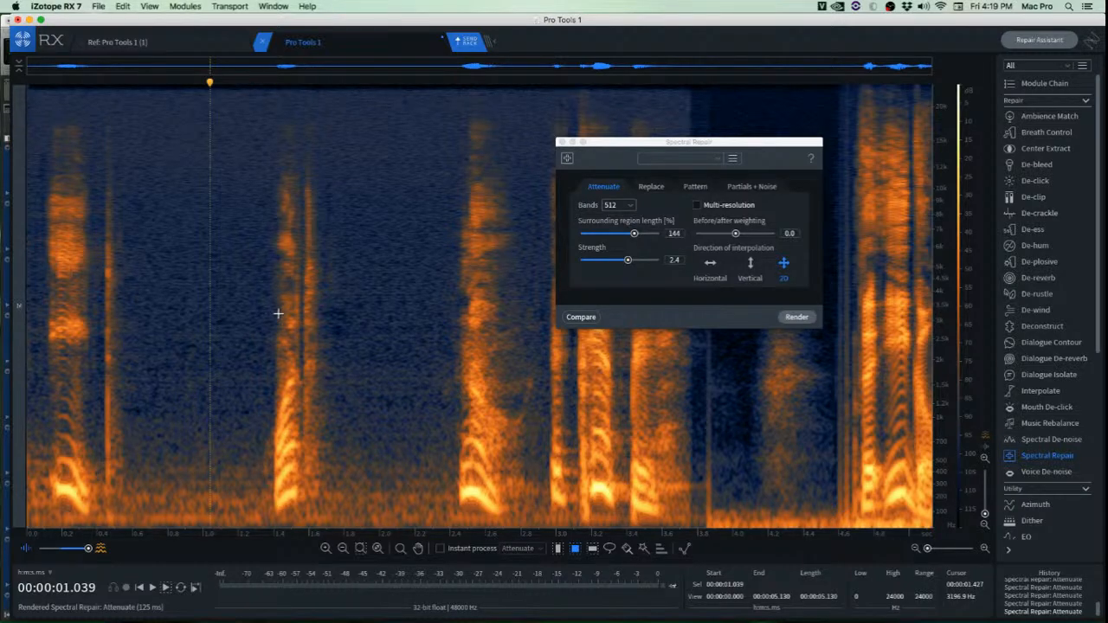
Close Spectral Repair, send the repaired audio back to Pro Tools and render it over the WORK 1 clip with RX Connect.
click(561, 141)
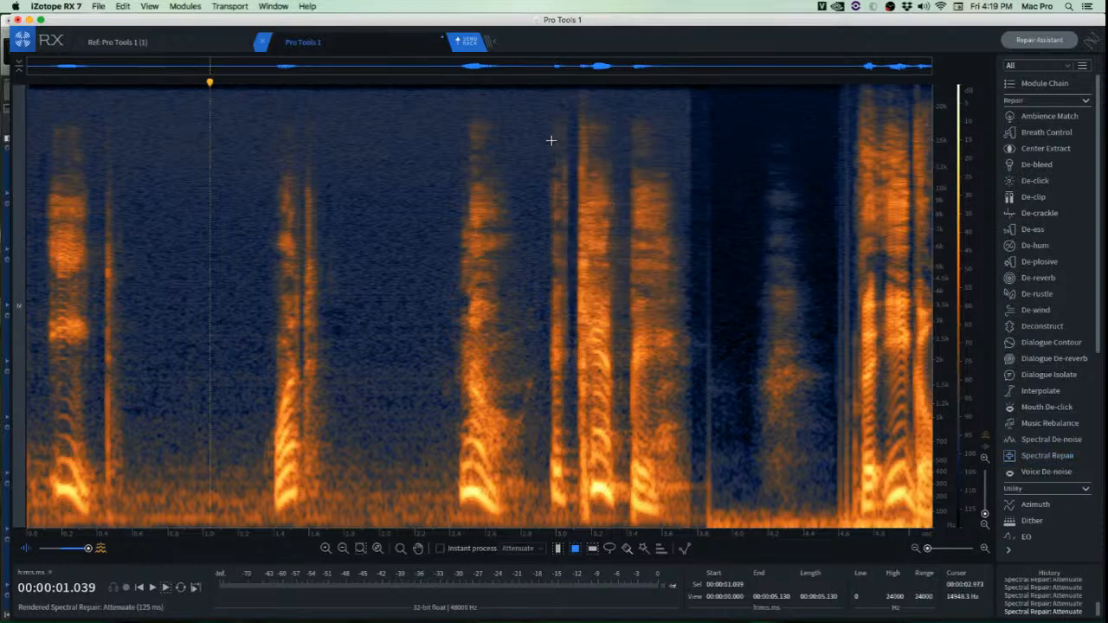
click(473, 42)
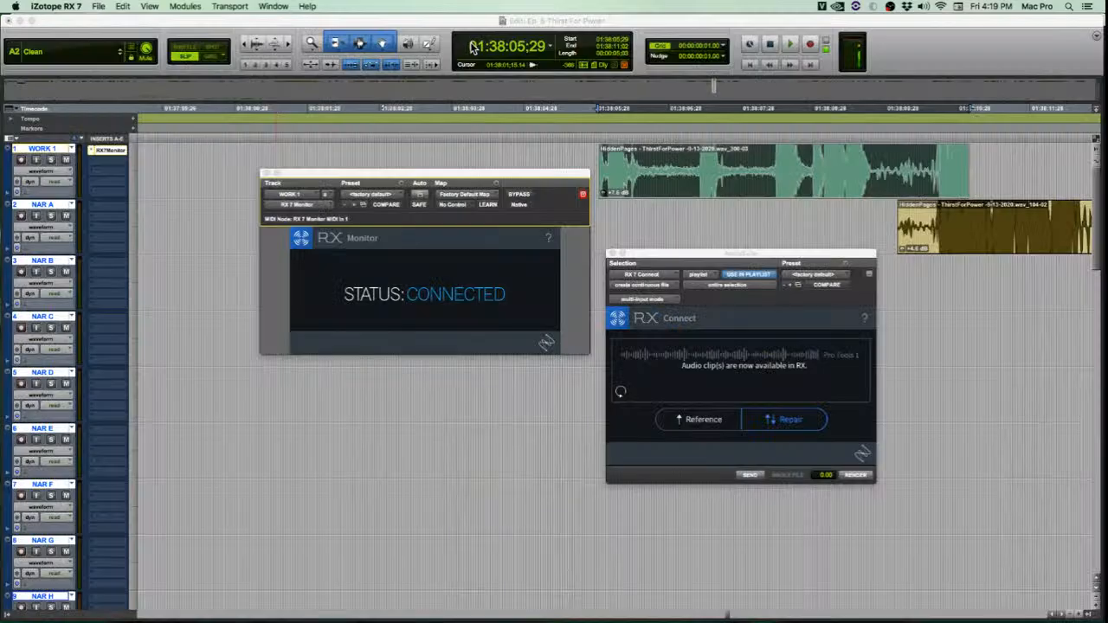
click(854, 476)
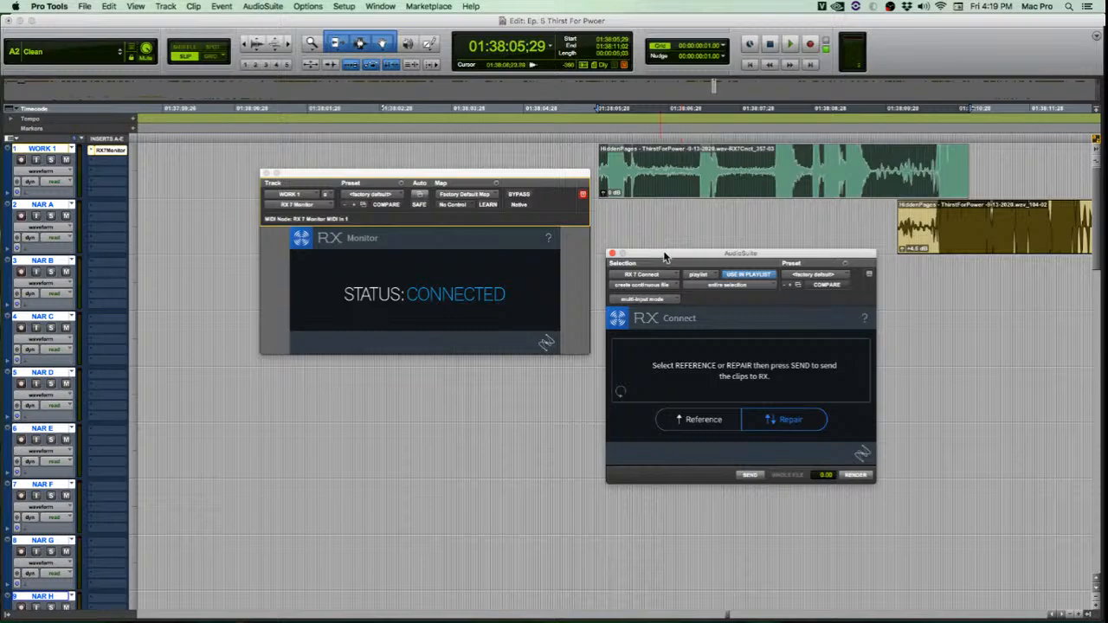
Close the RX Connect and RX Monitor plug-in windows in Pro Tools.
click(612, 255)
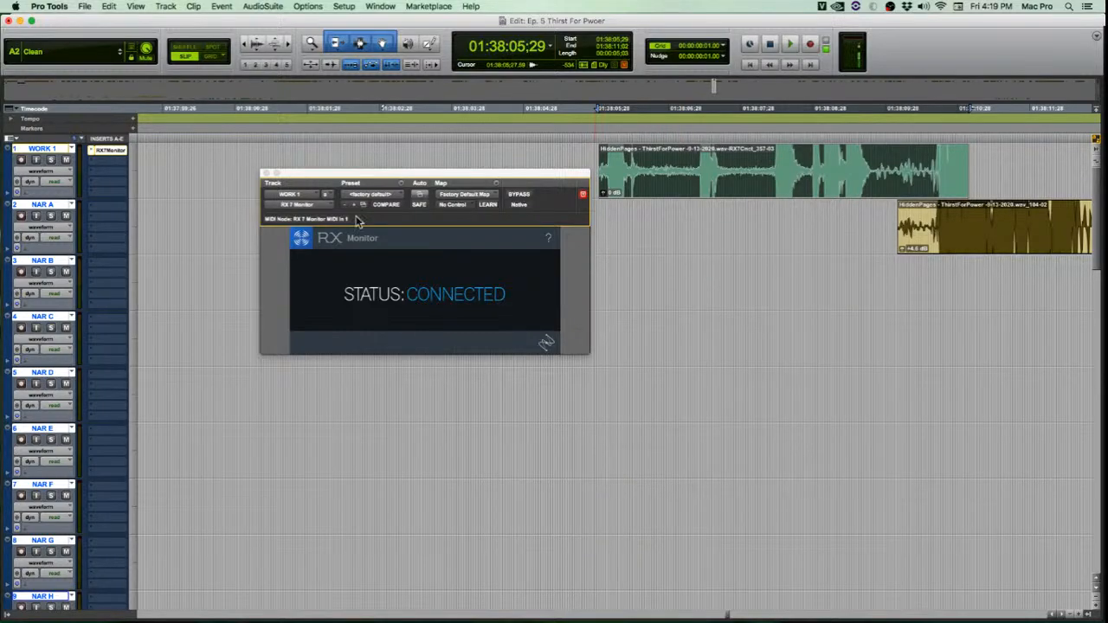
click(267, 174)
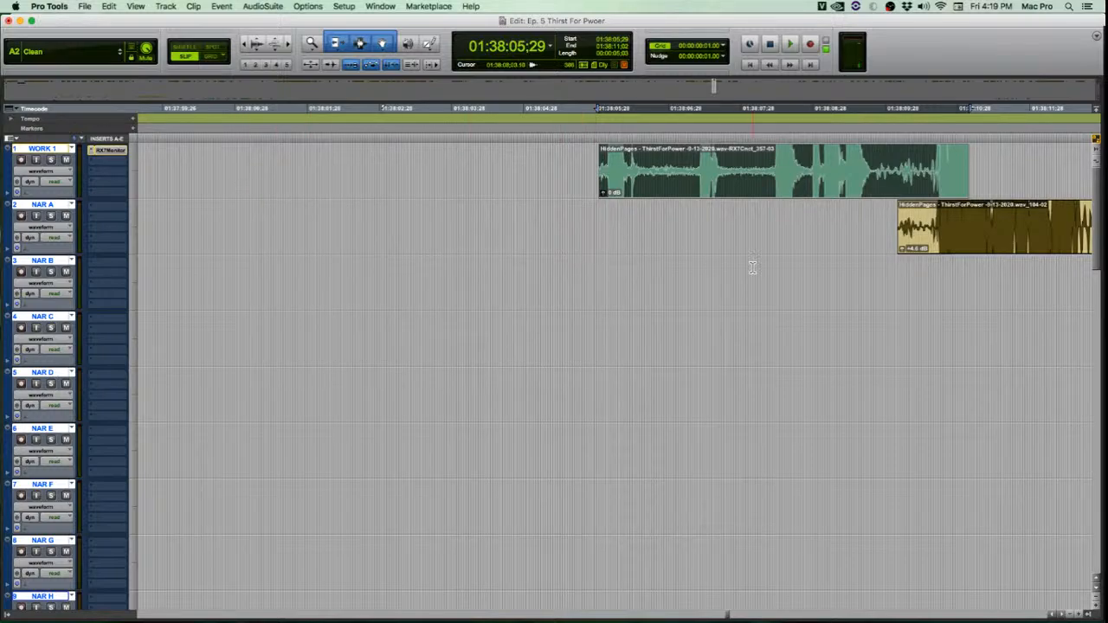
scroll(750, 266, down, 8)
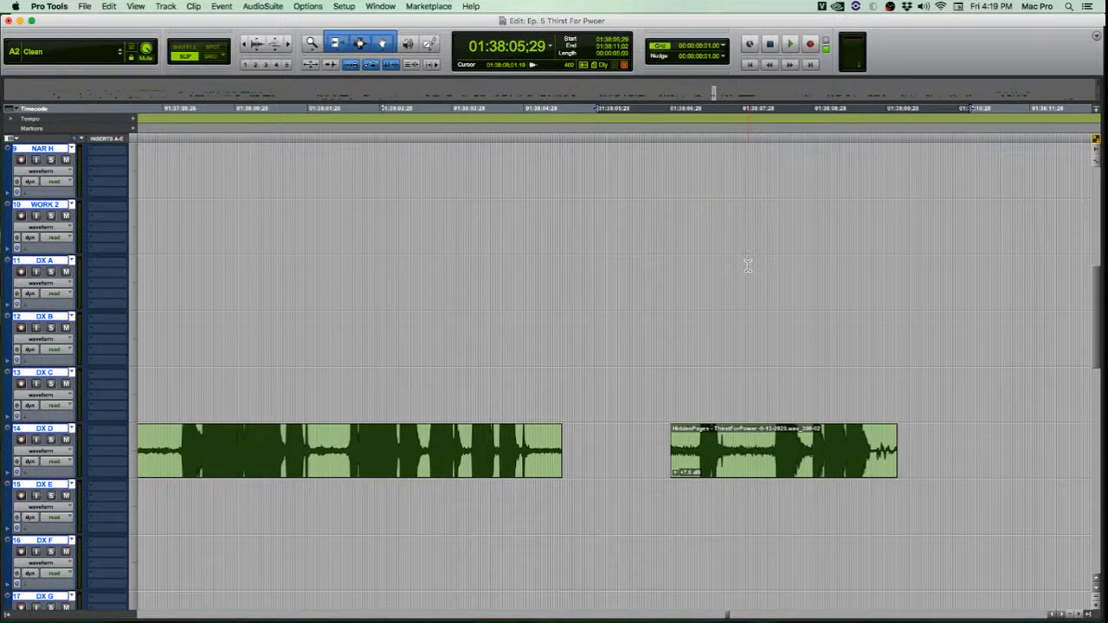
Compare the narration clip with the DX D dialogue and highlight the room tone at about 01:38:05:02–01:38:05:09 on DX D.
scroll(748, 266, up, 6)
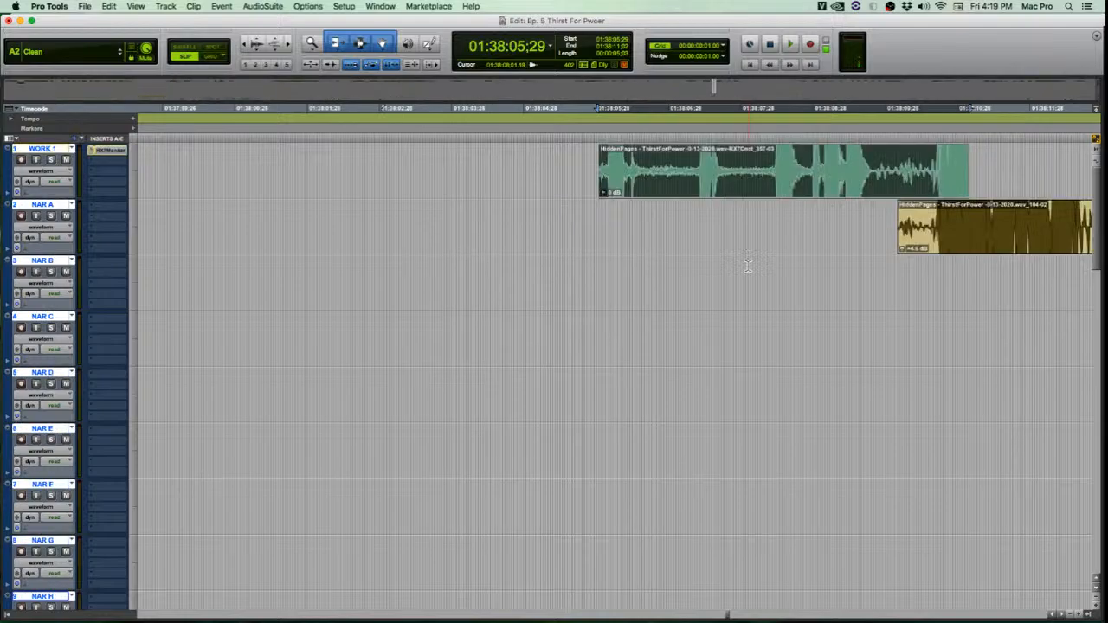
scroll(716, 248, down, 8)
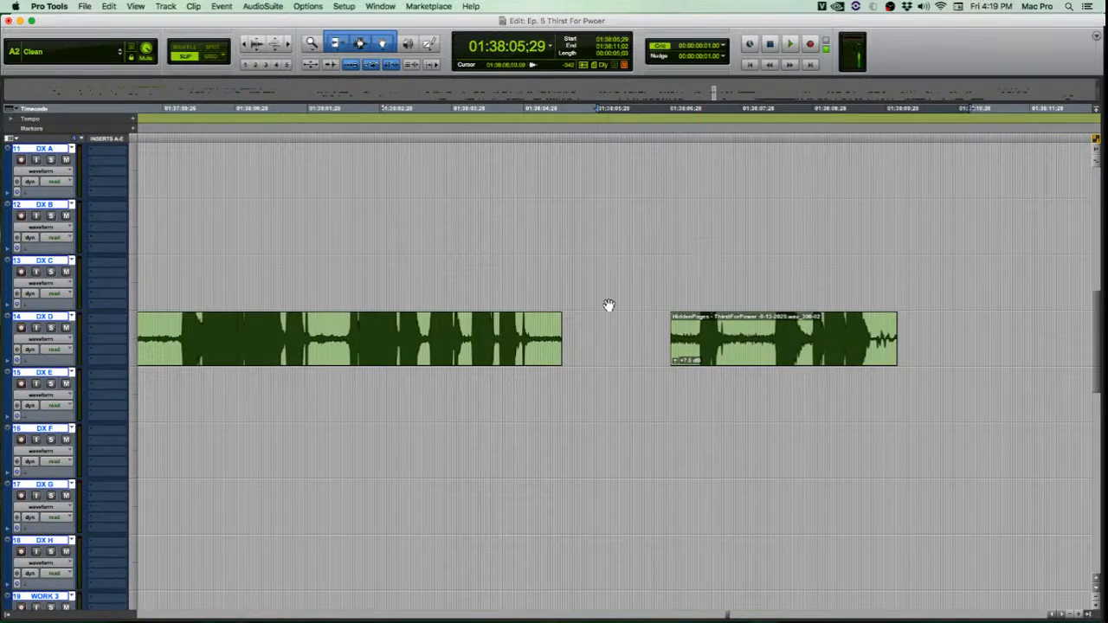
click(533, 336)
drag(533, 336, 554, 339)
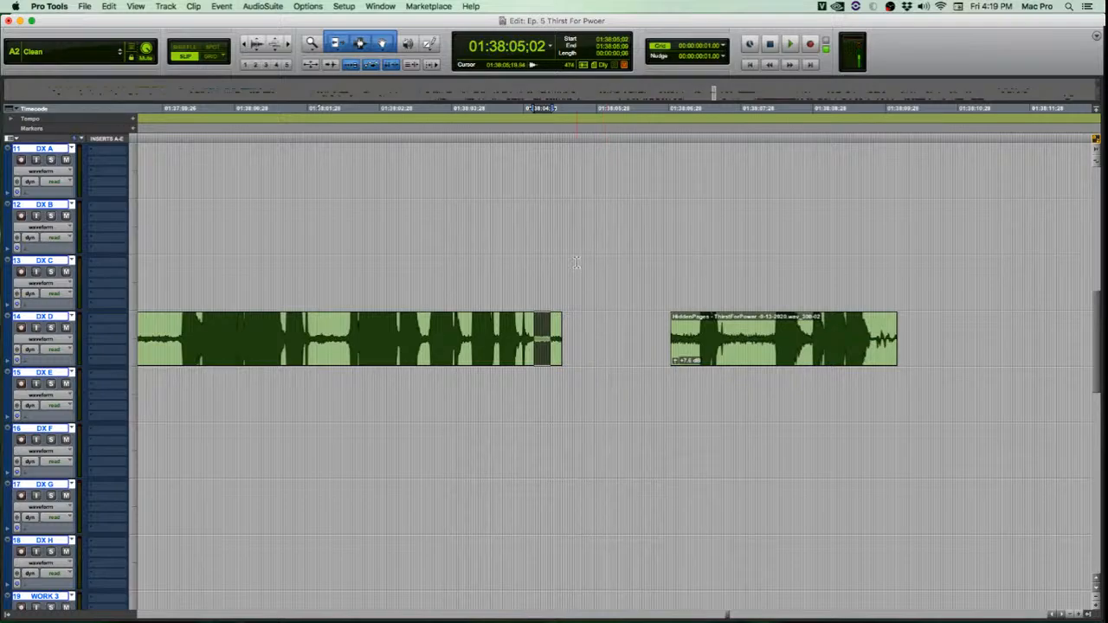
scroll(576, 256, up, 2)
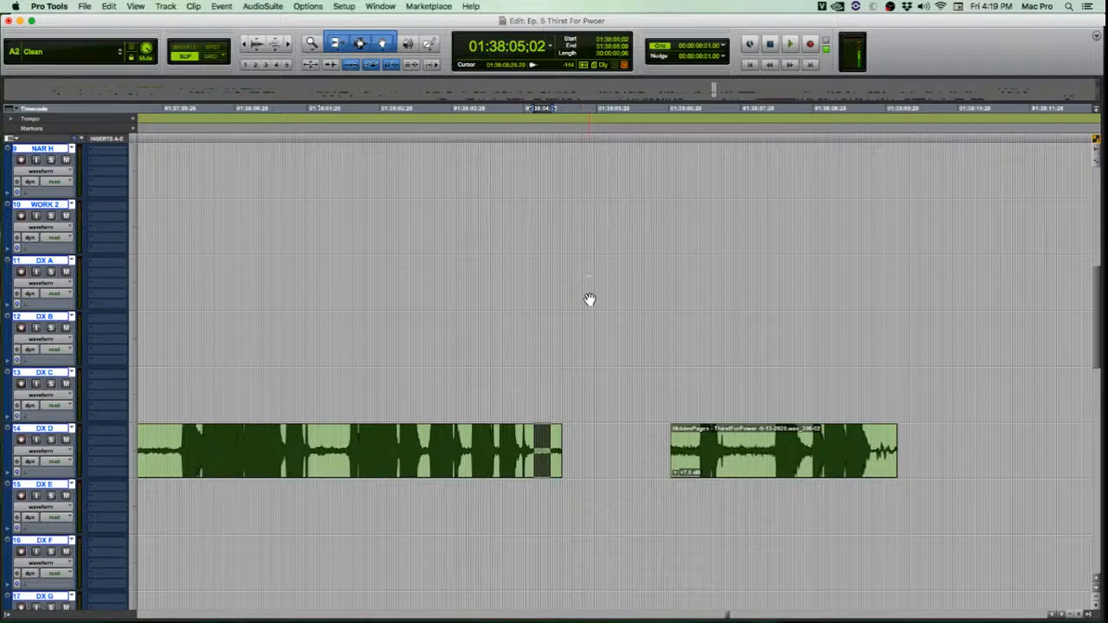
scroll(599, 301, up, 1)
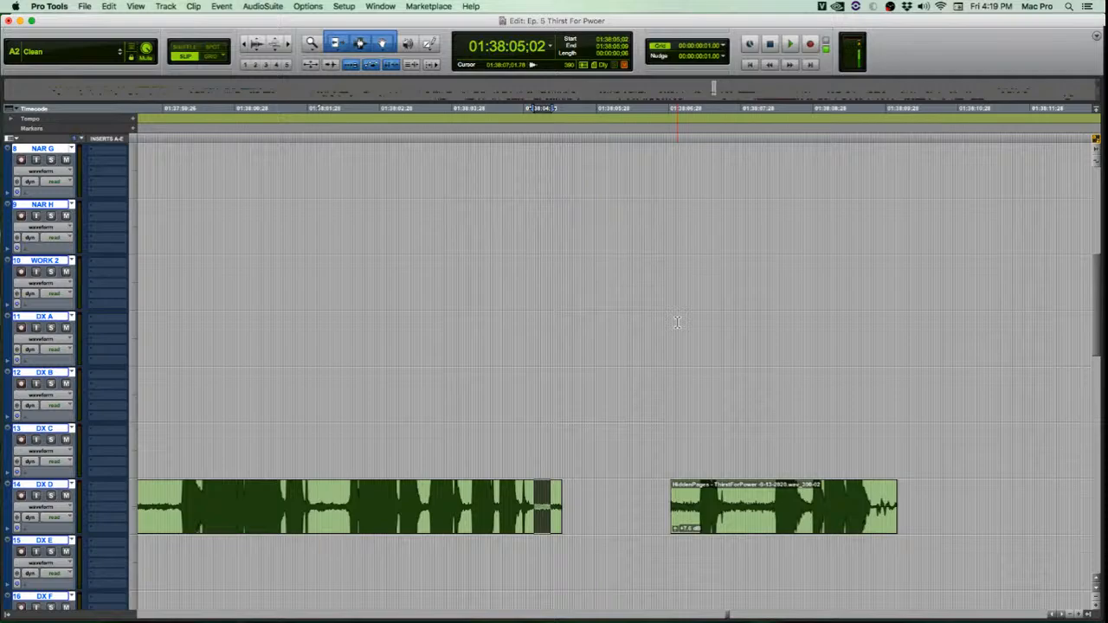
scroll(677, 322, up, 7)
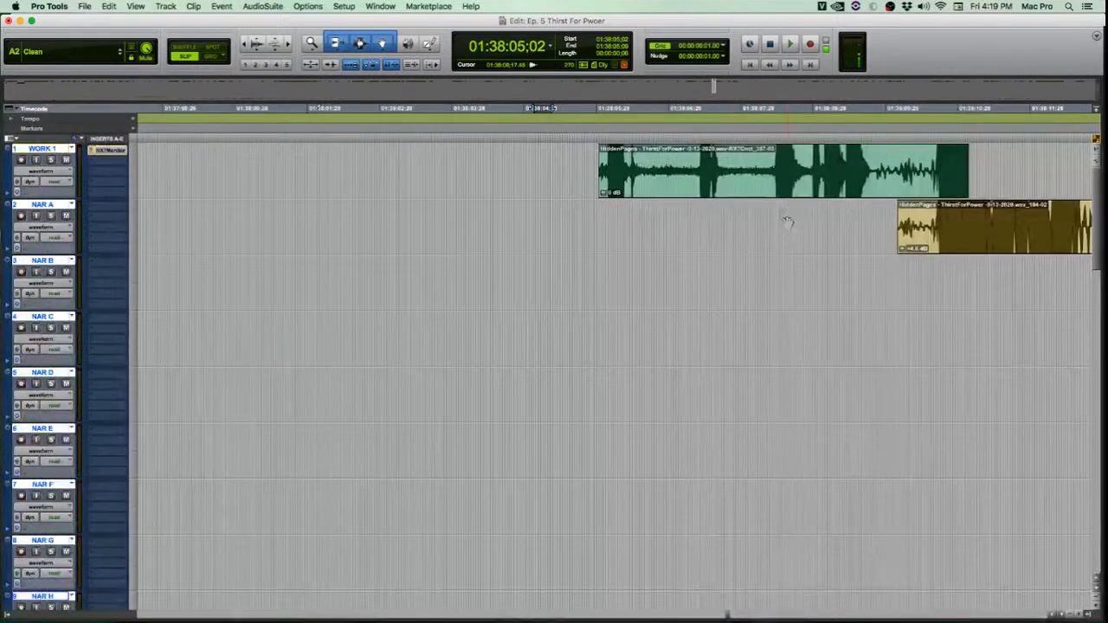
Select the narration clip on WORK 1 and render it with RX 7 Dialogue Isolate.
click(782, 180)
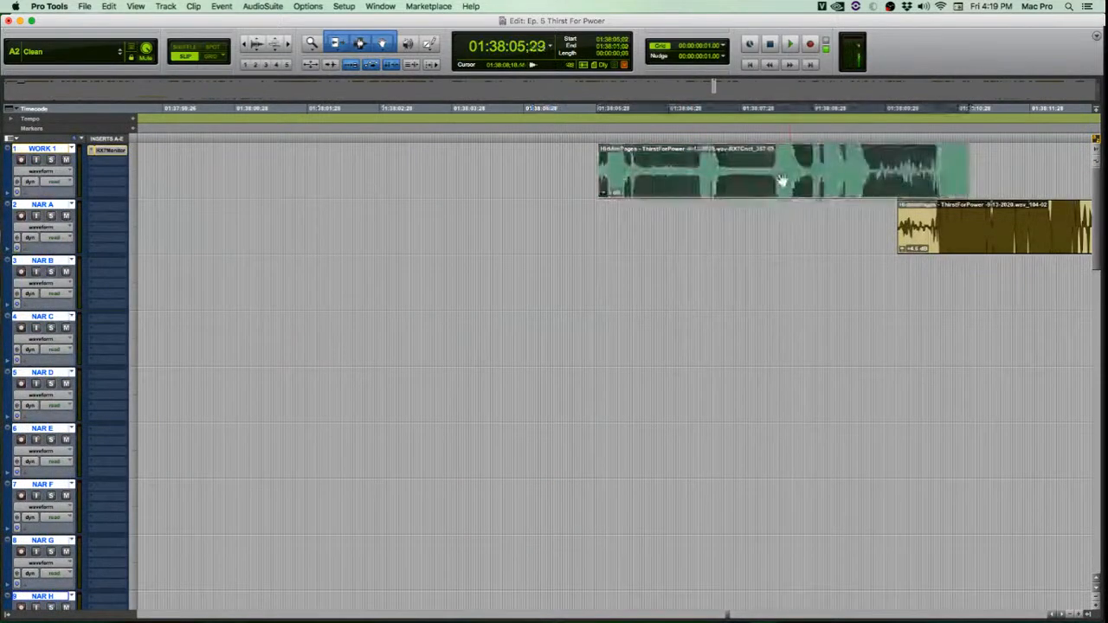
click(252, 6)
mouse_move(299, 97)
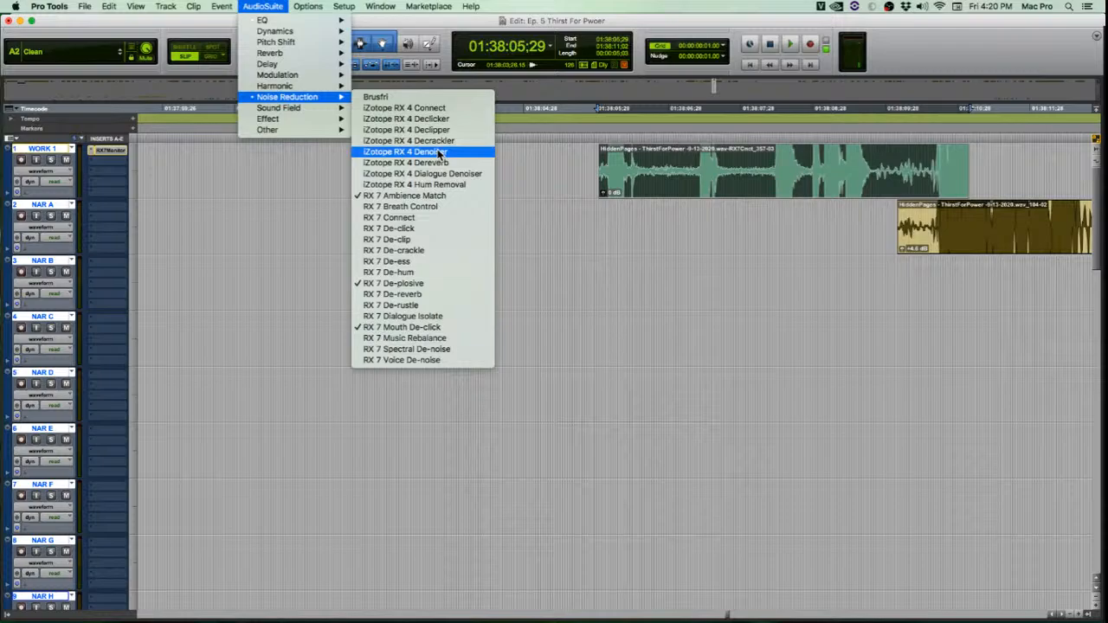
click(440, 322)
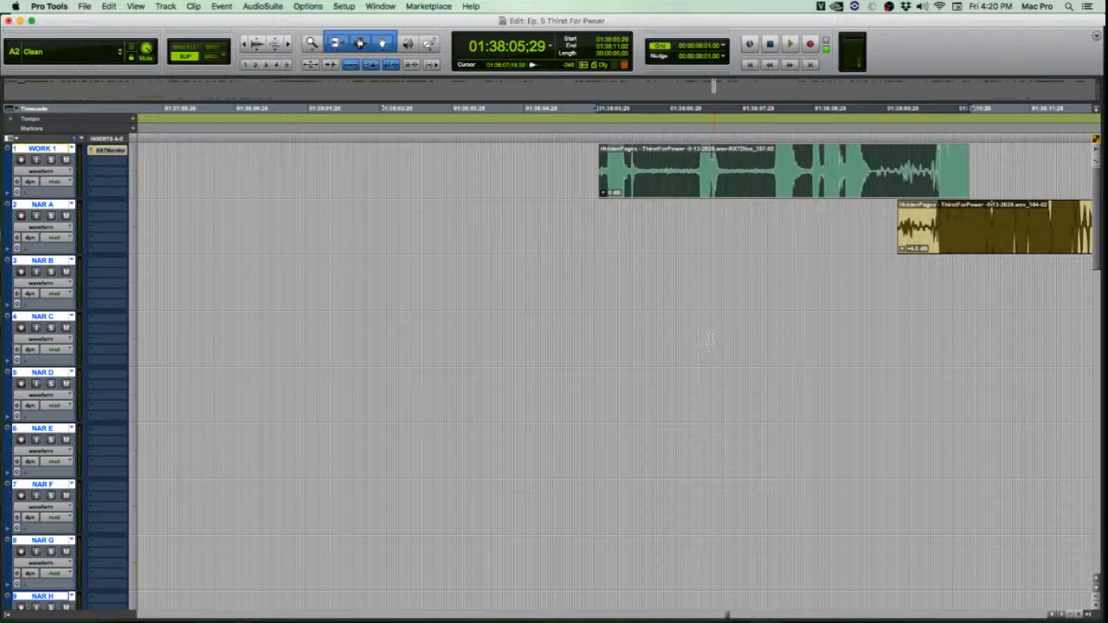
Play the processed WORK 1 clip from 01:38:05:29 and compare it with the version before processing.
key(space)
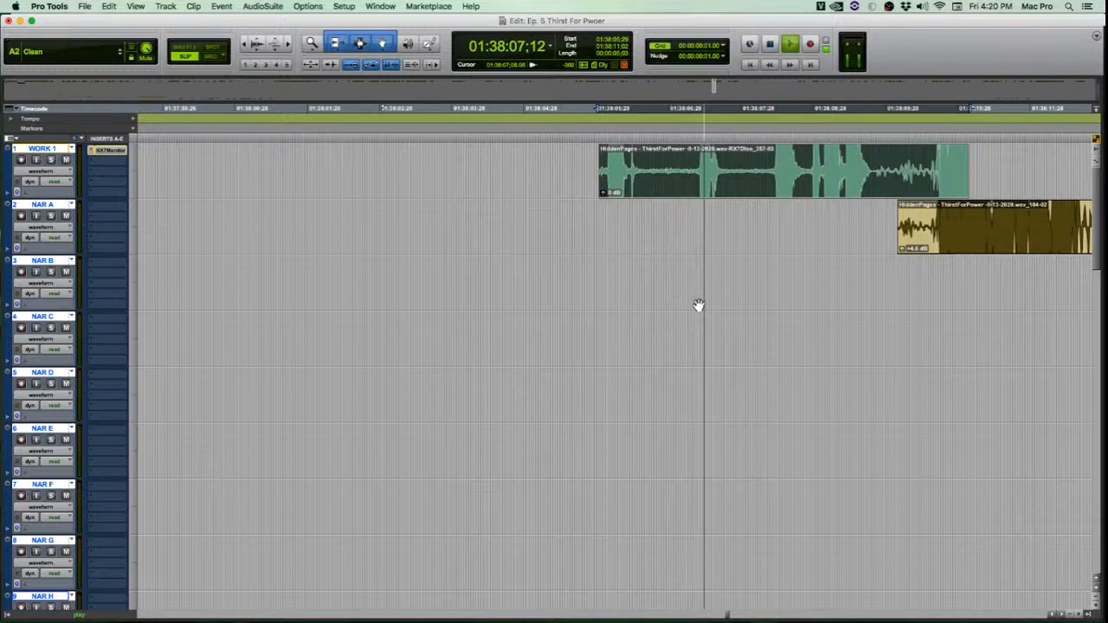
key(space)
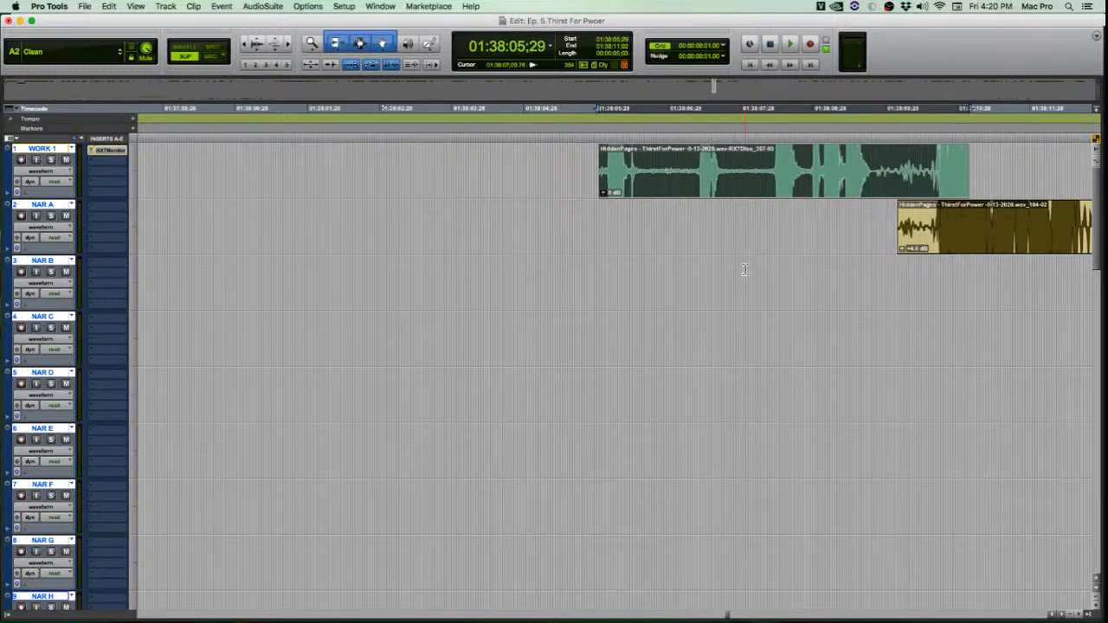
key(super+z)
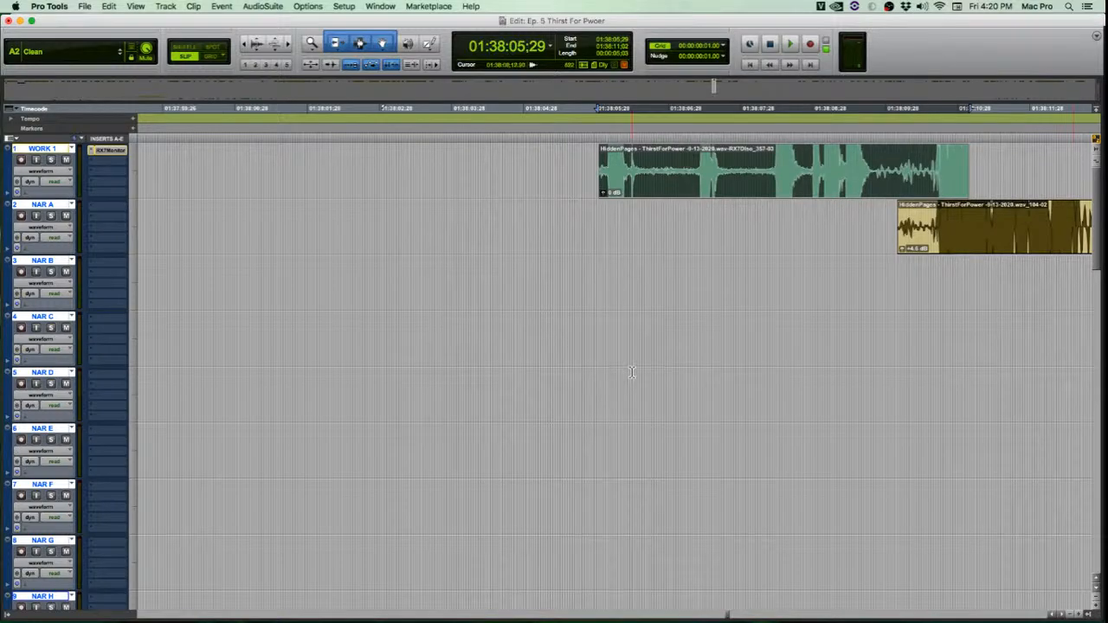
Trim the processed WORK 1 clip to the range of the second DX D clip, 01:38:06:29–01:38:10:03, and cut it.
click(642, 340)
click(698, 192)
scroll(706, 242, down, 5)
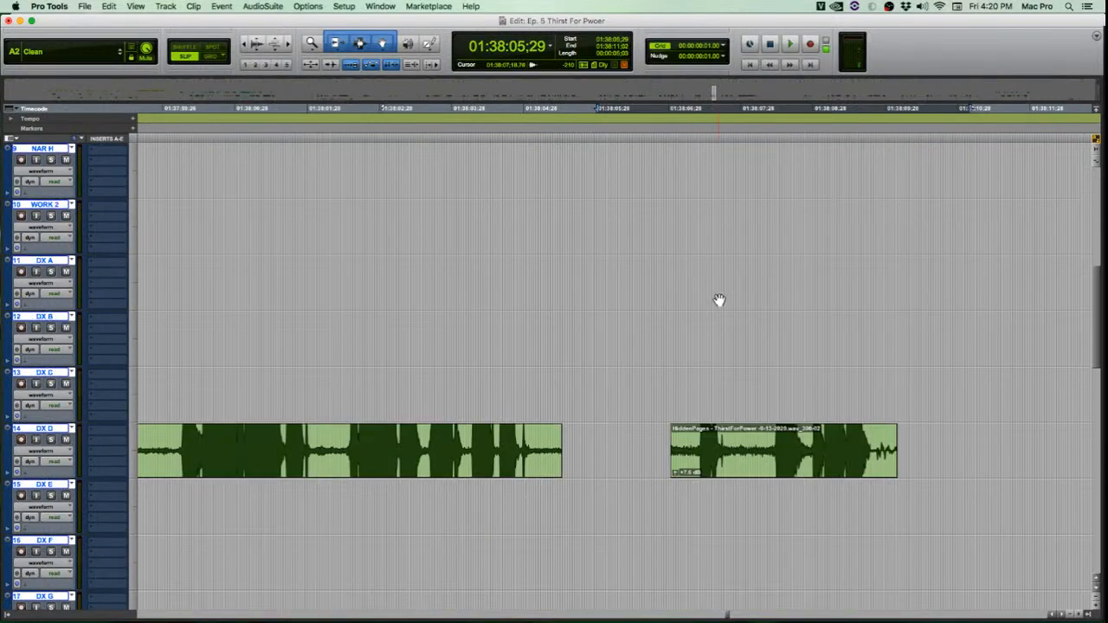
click(737, 465)
key(p)
key(p)
key(p)
key(p)
key(p)
key(p)
key(p)
key(p)
key(p)
key(p)
key(p)
key(p)
key(p)
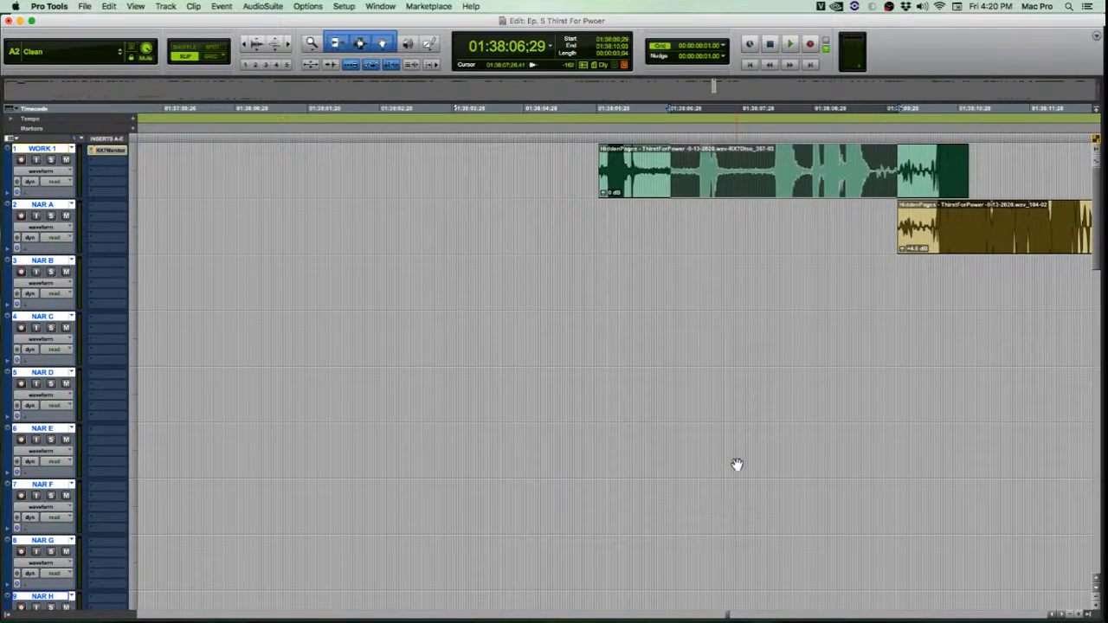
key(super+t)
key(Delete)
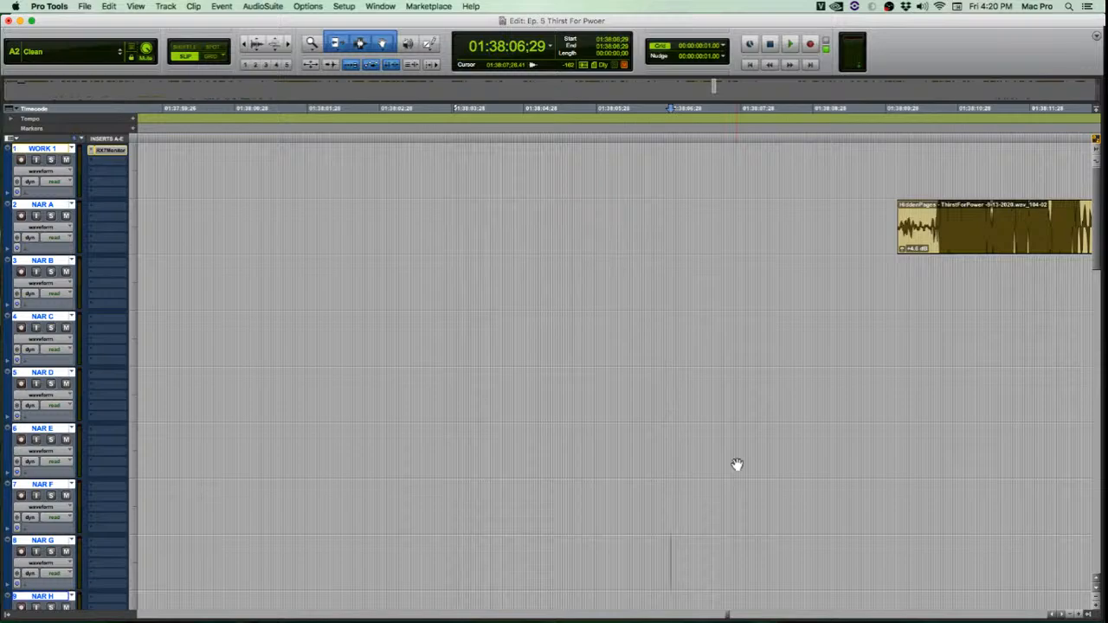
Paste the cut clip over the second clip on DX D at 01:38:06:29.
key(semicolon)
key(semicolon)
key(semicolon)
key(semicolon)
key(semicolon)
key(semicolon)
key(semicolon)
key(semicolon)
key(semicolon)
key(semicolon)
key(semicolon)
key(semicolon)
key(semicolon)
key(super+v)
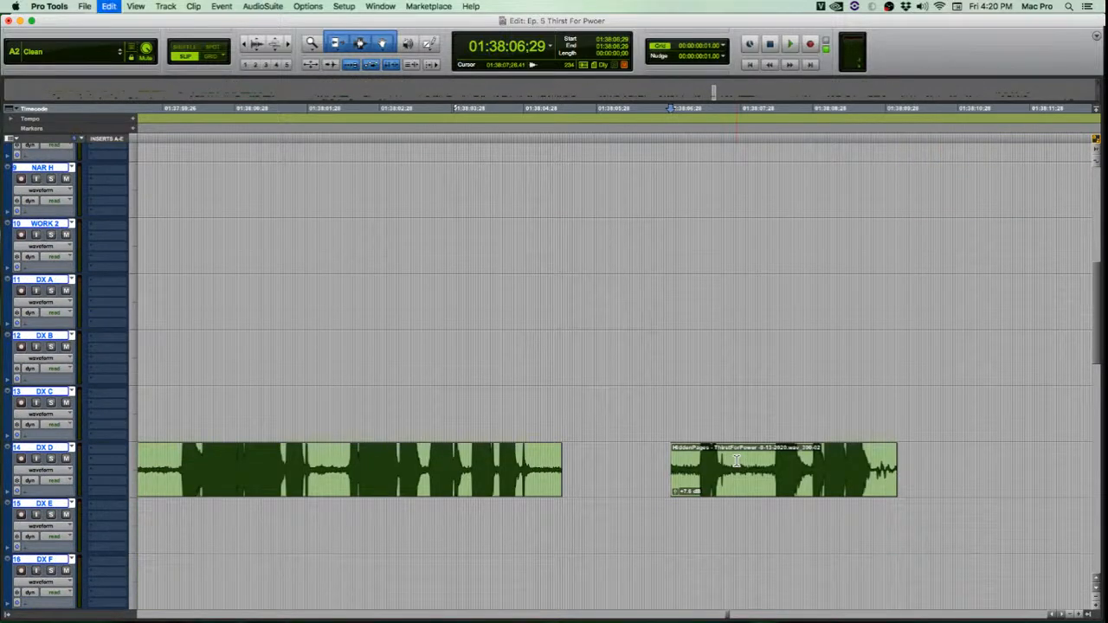
Audition the replaced DX D clip, starting in the gap before it at 01:38:06:04.
click(645, 461)
click(611, 453)
key(space)
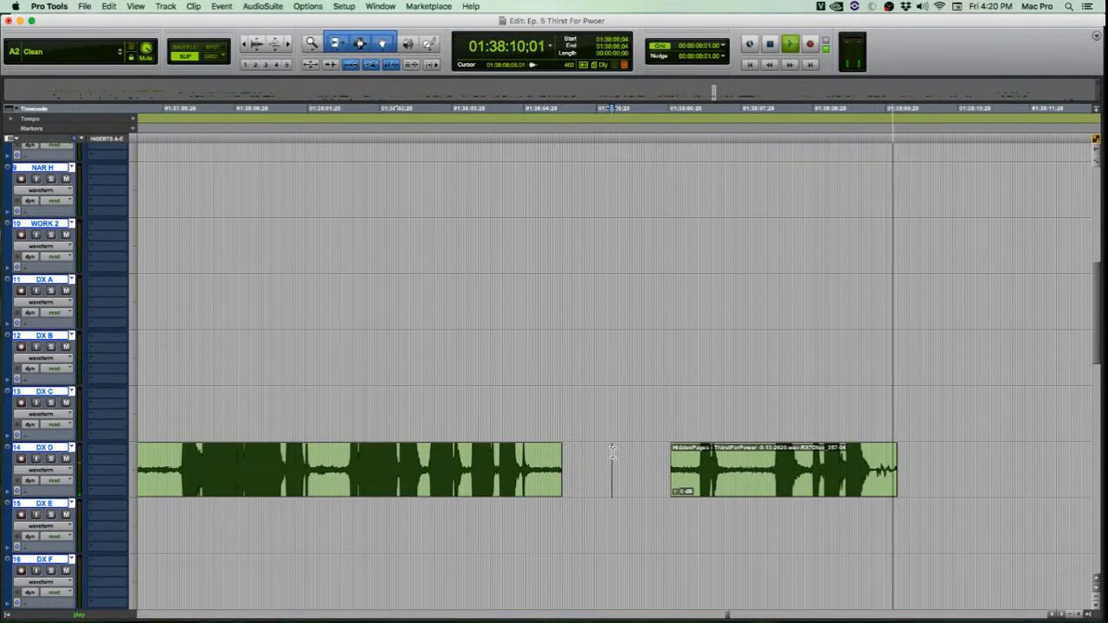
key(space)
Select the quiet tail of the first DX D clip, 01:38:05:01–01:38:05:11, and audition its room tone.
click(742, 471)
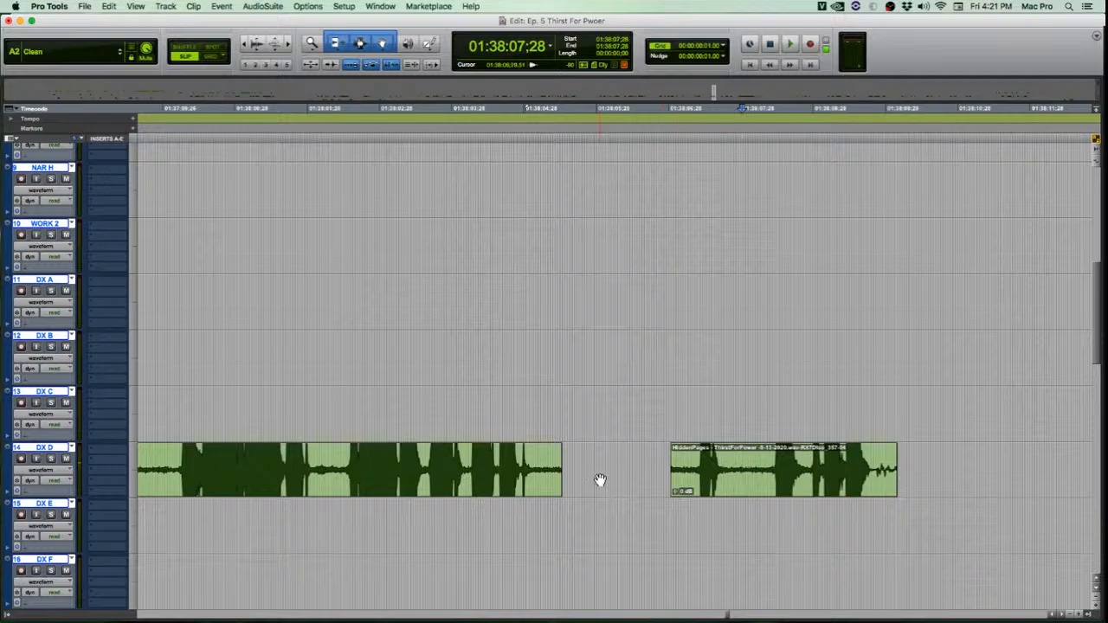
key(t)
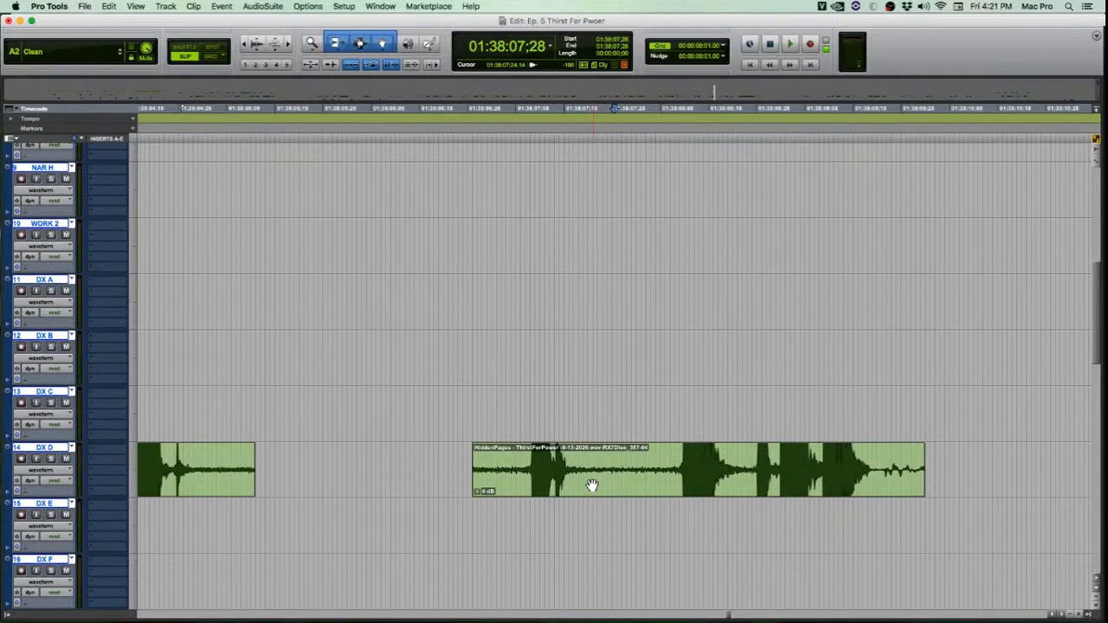
key(r)
click(441, 460)
key(t)
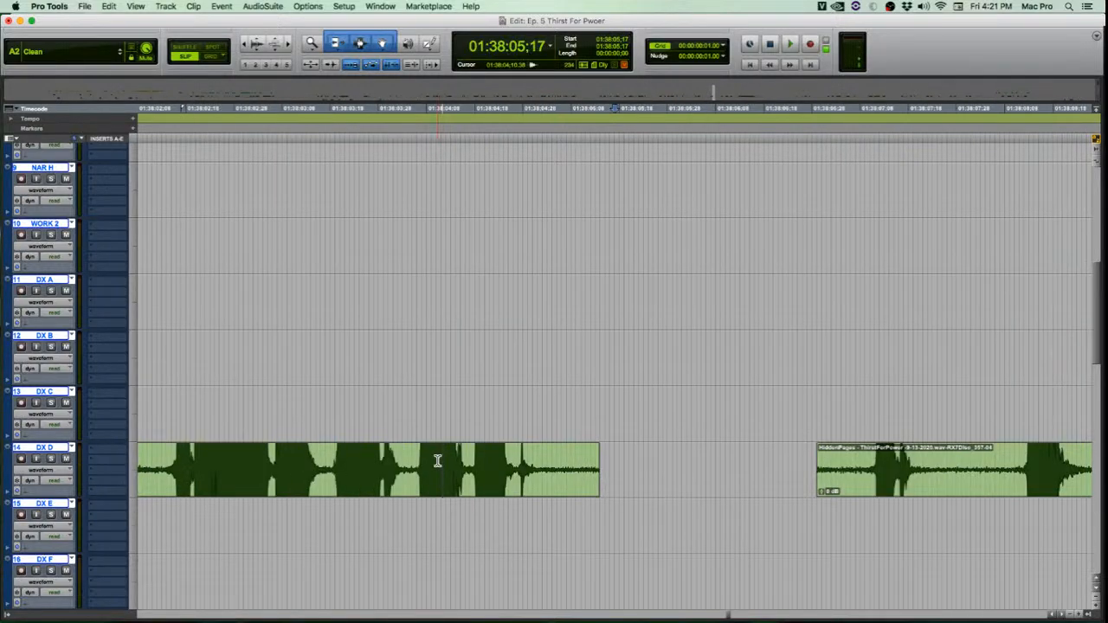
key(t)
drag(461, 457, 563, 476)
key(space)
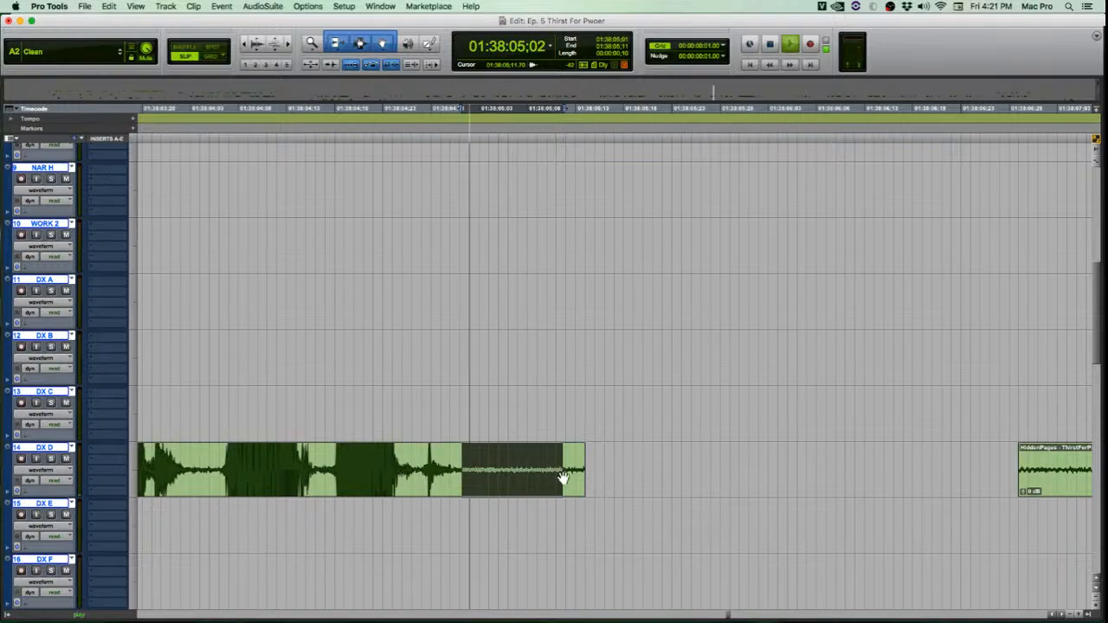
key(space)
Extend the room tone selection on DX D to 01:38:05:01–01:38:05:13 and learn it as the profile in RX 7 Ambience Match.
key(r)
key(t)
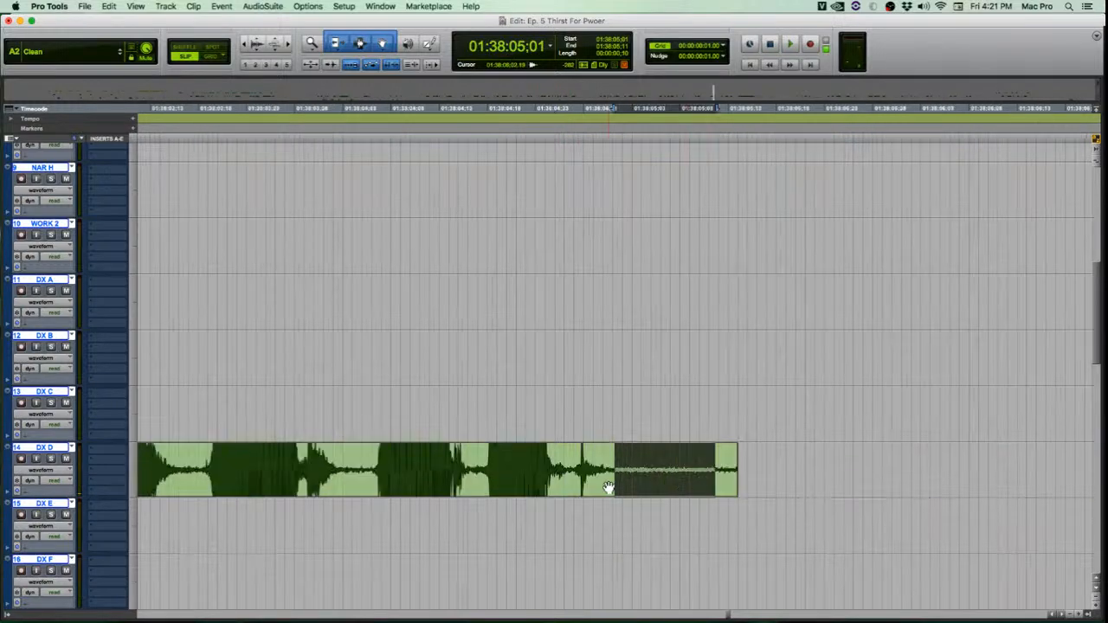
key(t)
drag(625, 458, 845, 472)
click(277, 8)
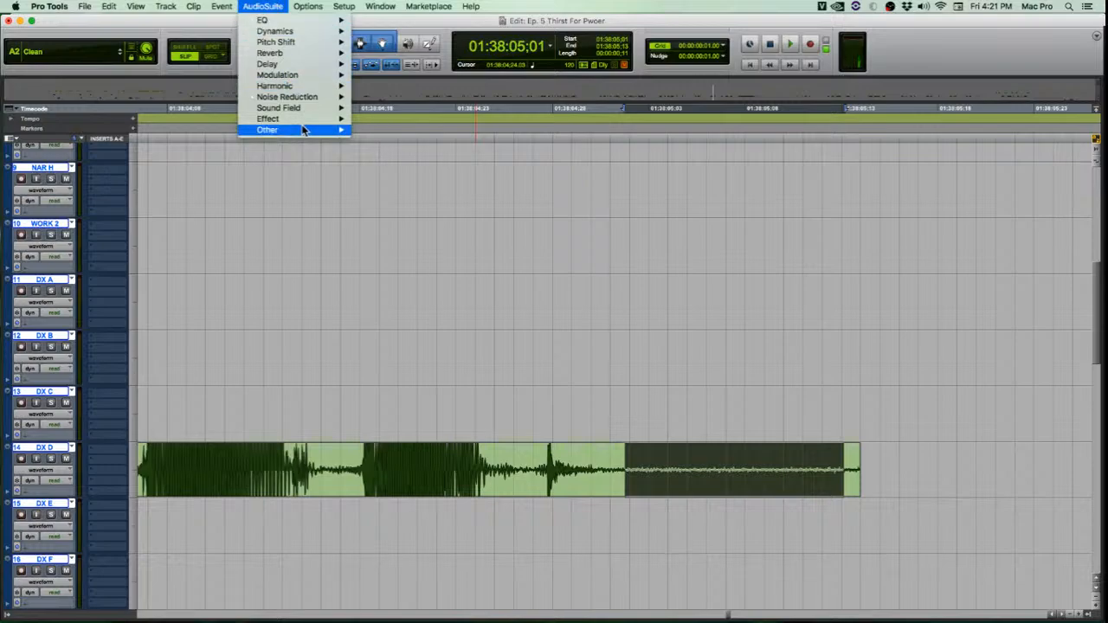
mouse_move(312, 102)
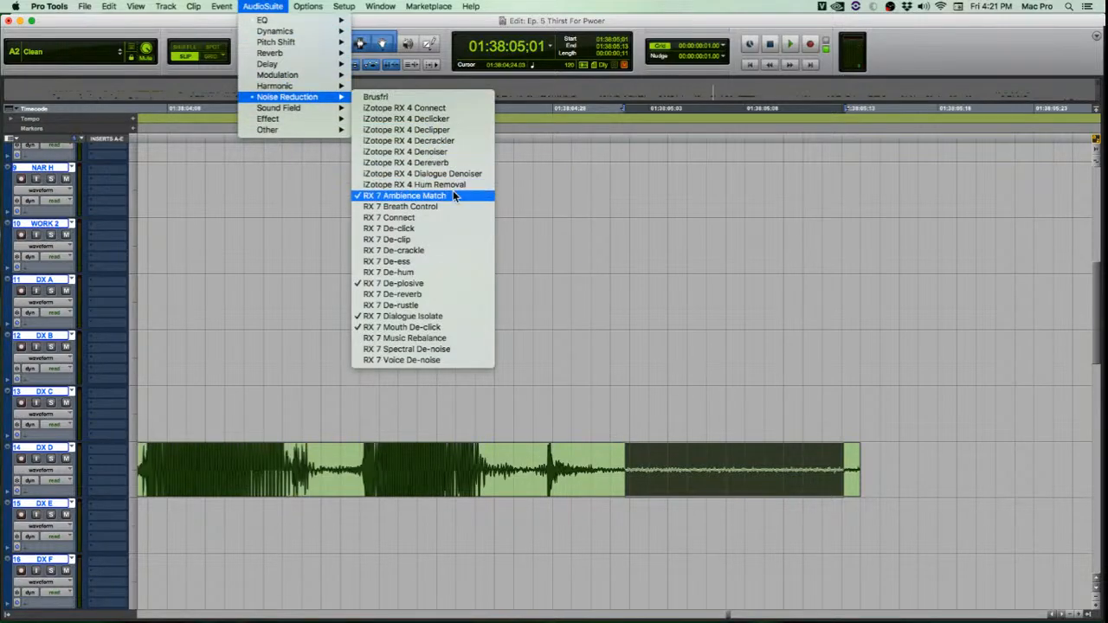
click(704, 279)
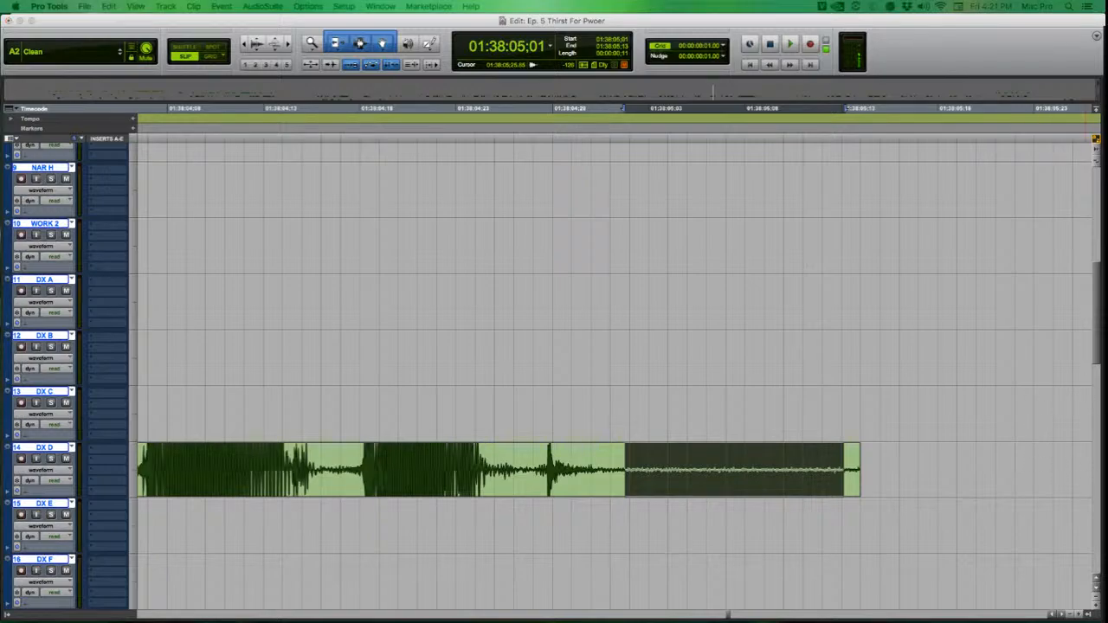
drag(817, 271, 763, 88)
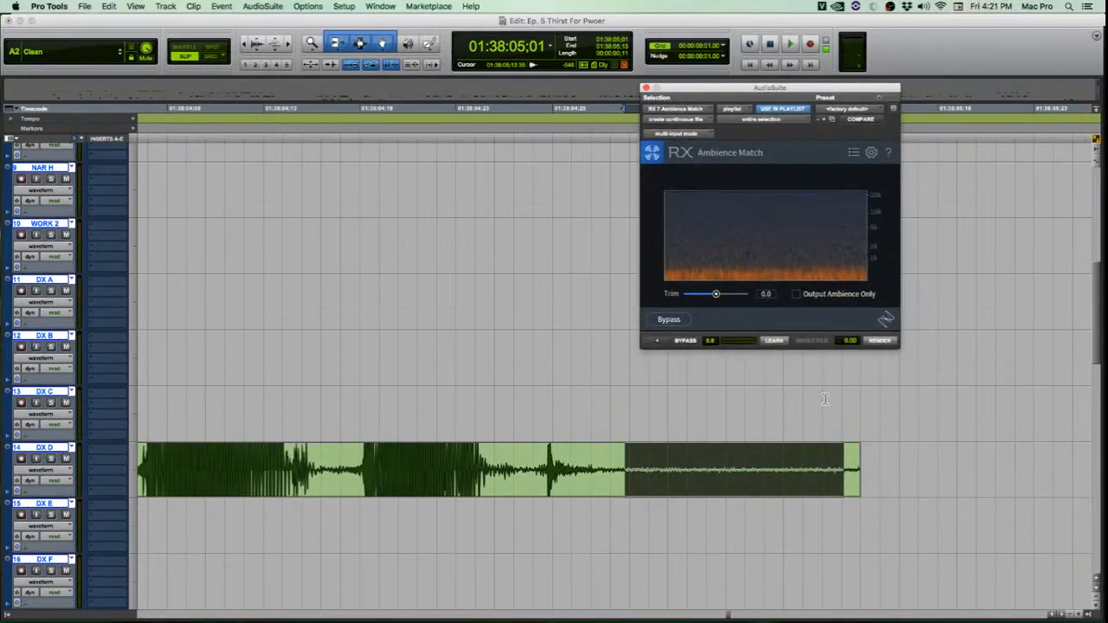
click(775, 342)
Select the gap on DX D from 01:38:05:11 to 01:38:07:03, slightly overlapping the clips on both sides.
key(r)
key(r)
key(r)
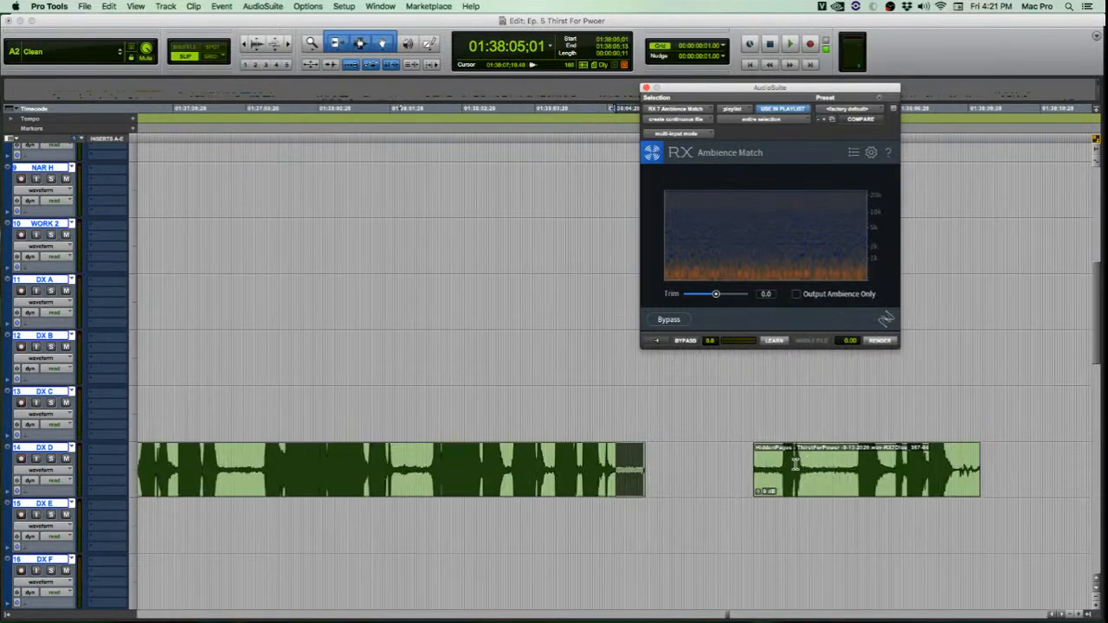
key(t)
click(762, 475)
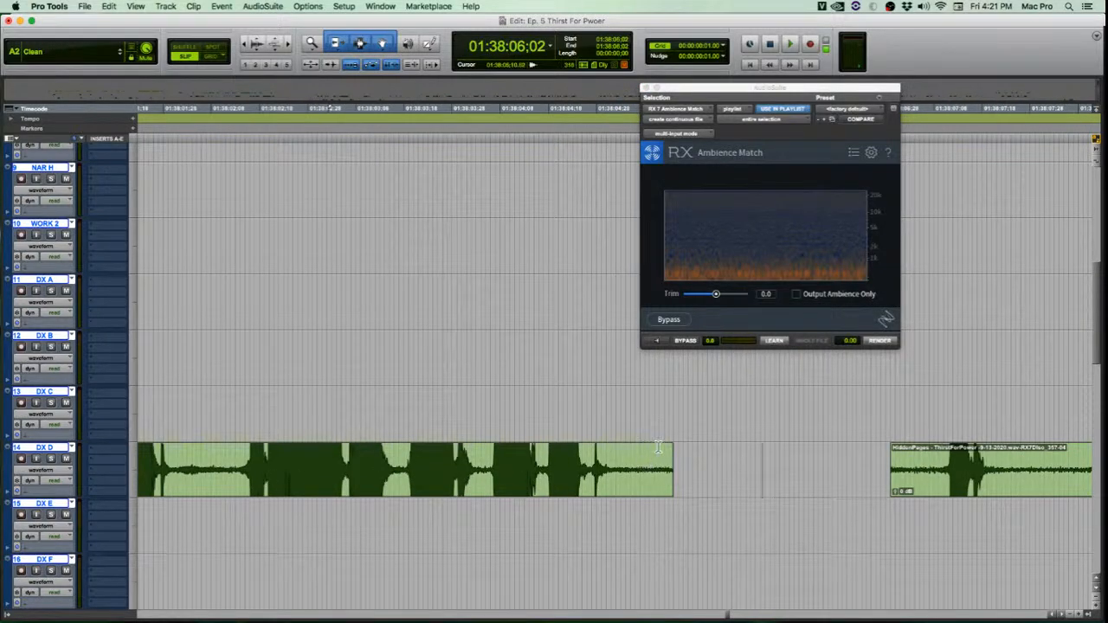
drag(660, 451, 910, 468)
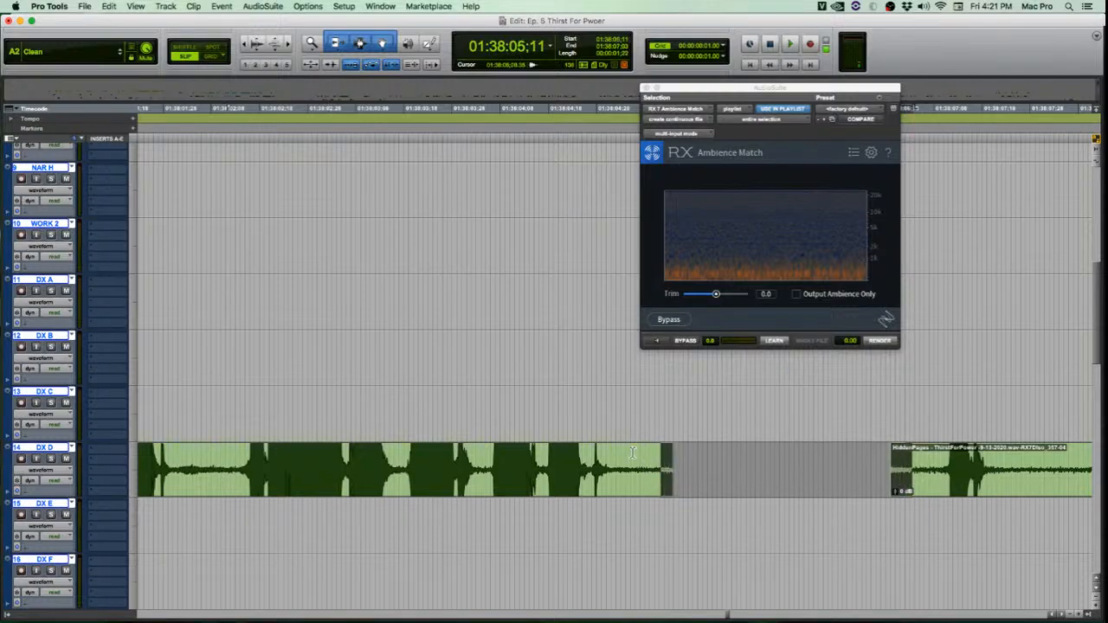
Render Ambience Match over the selected gap with Output Ambience Only enabled, undoing the first render made without it.
click(879, 341)
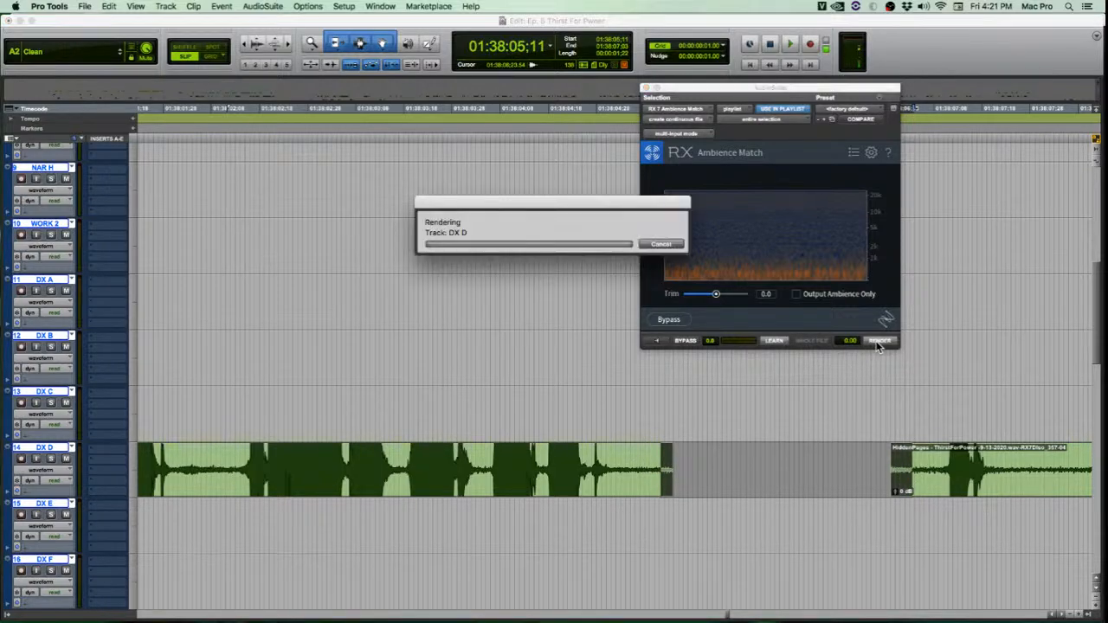
key(super+z)
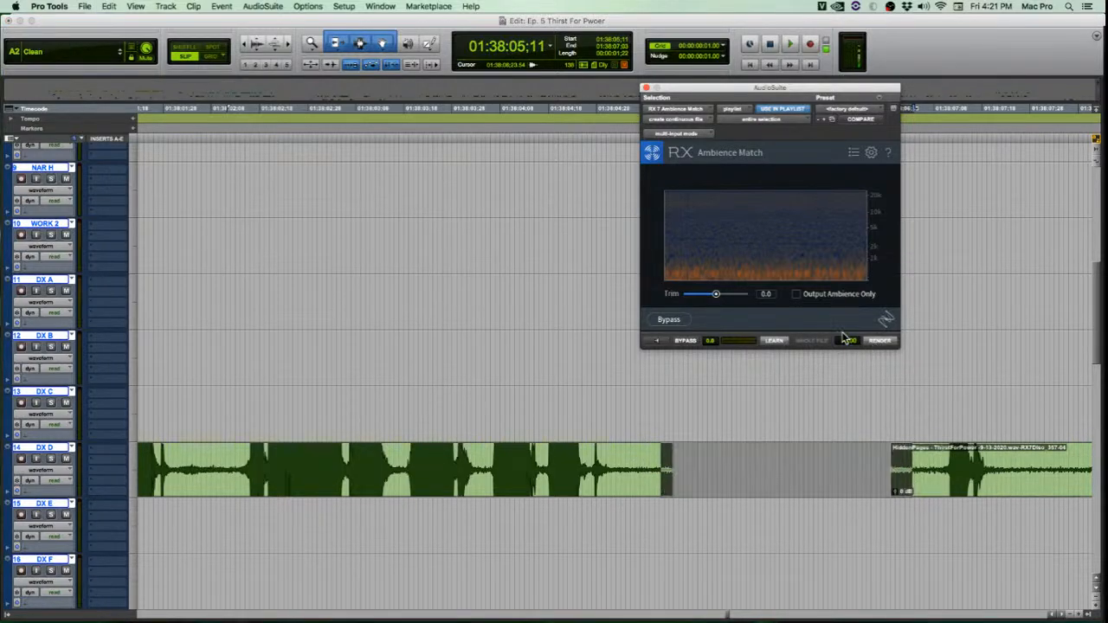
click(797, 295)
click(878, 340)
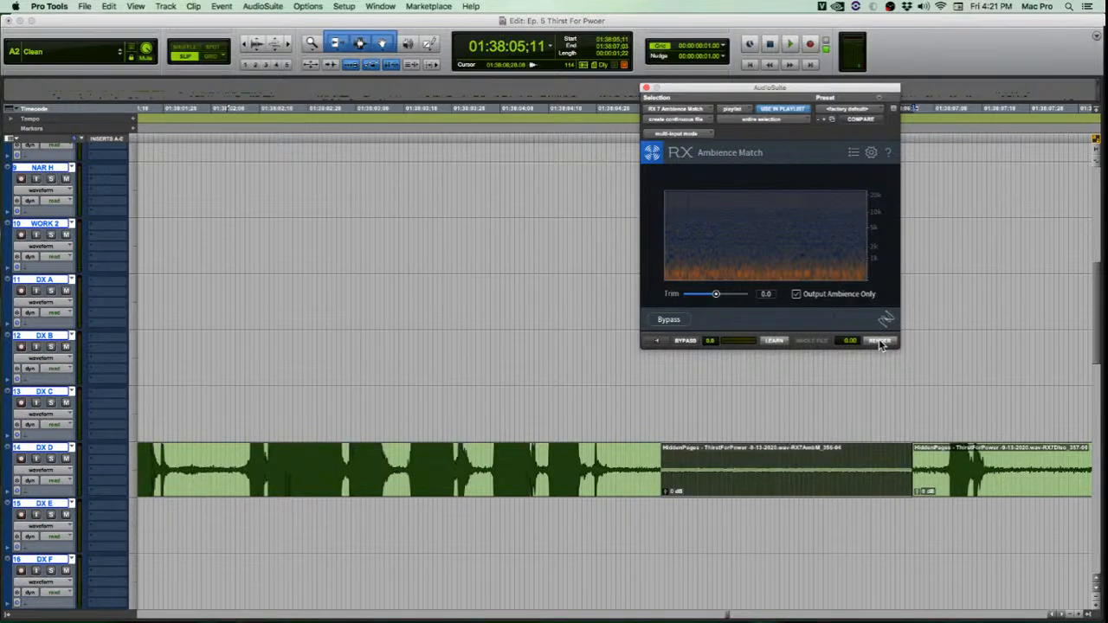
Audition the rendered ambience on DX D, starting from 01:38:05:02 in the preceding dialogue tail.
key(space)
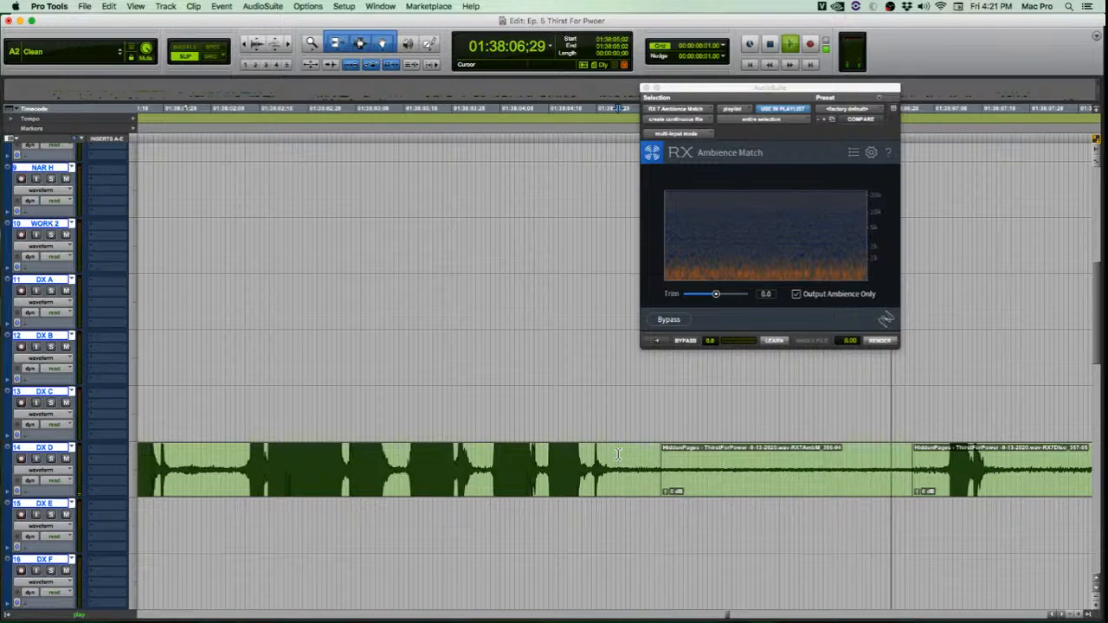
key(space)
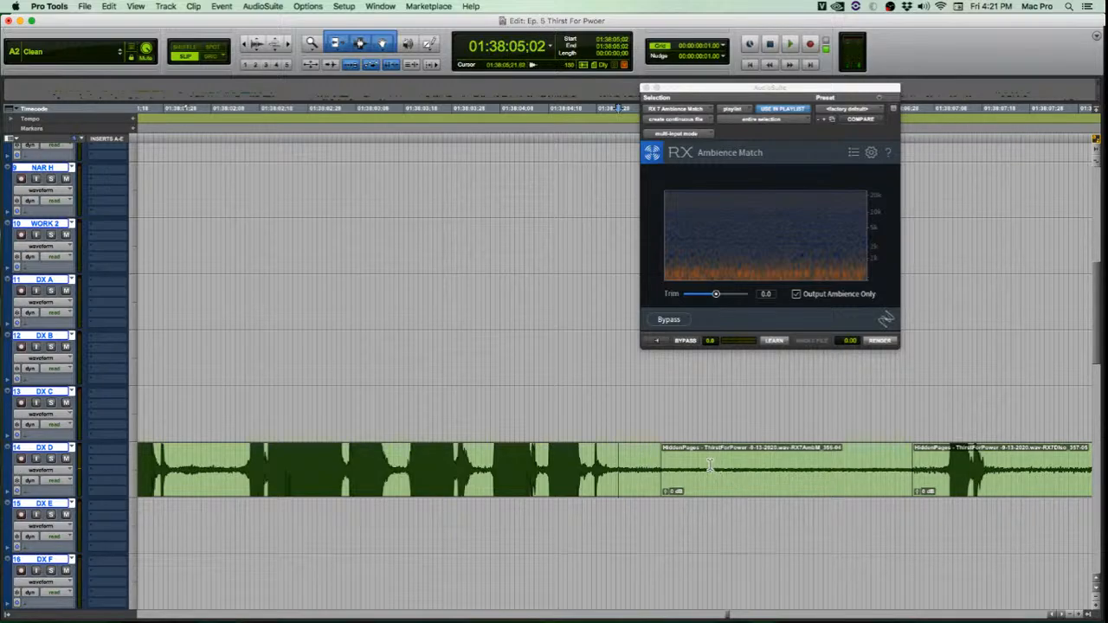
Try to crossfade the first DX D dialogue clip into the rendered ambience clip, skipping invalid fades.
click(680, 458)
key(t)
key(t)
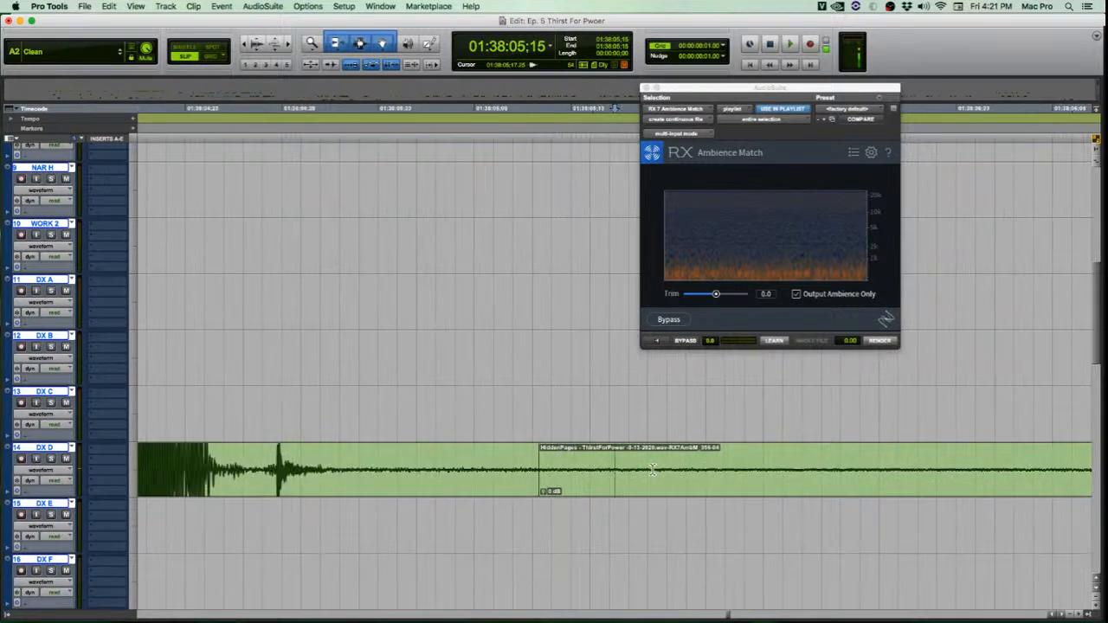
drag(539, 489, 551, 491)
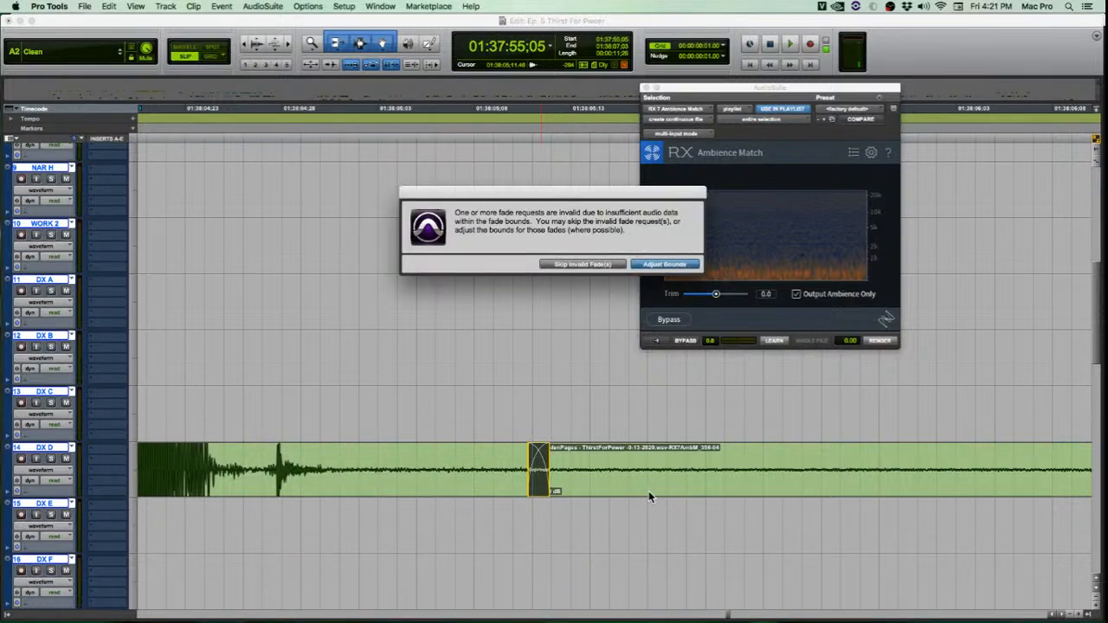
click(568, 263)
Create a short crossfade between the first DX D dialogue clip and the ambience clip at 01:38:05:11.
click(559, 465)
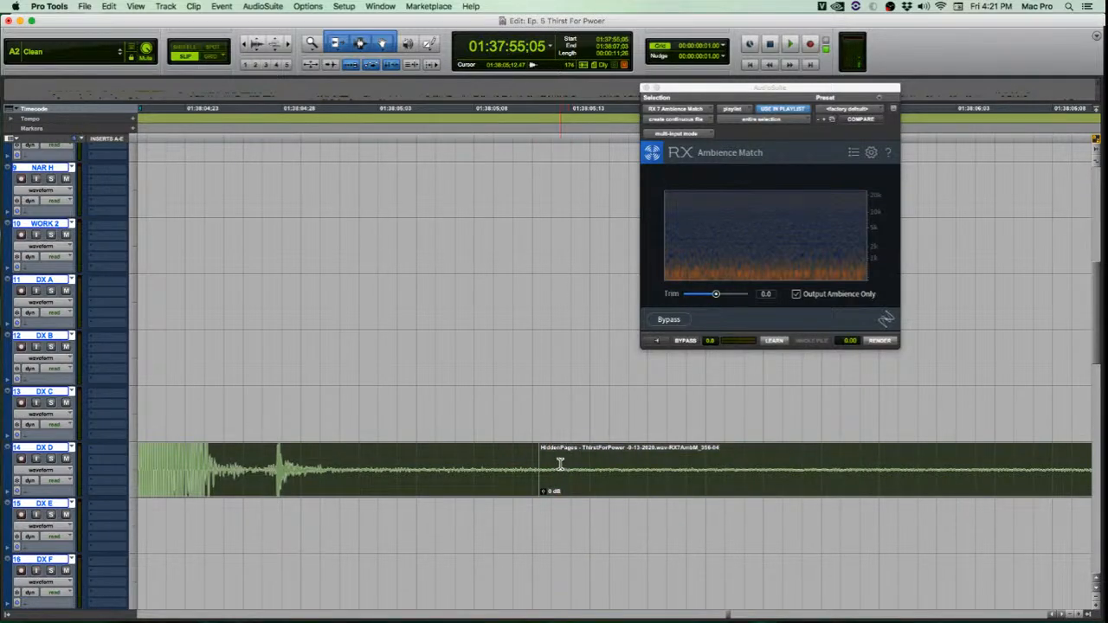
key(t)
key(t)
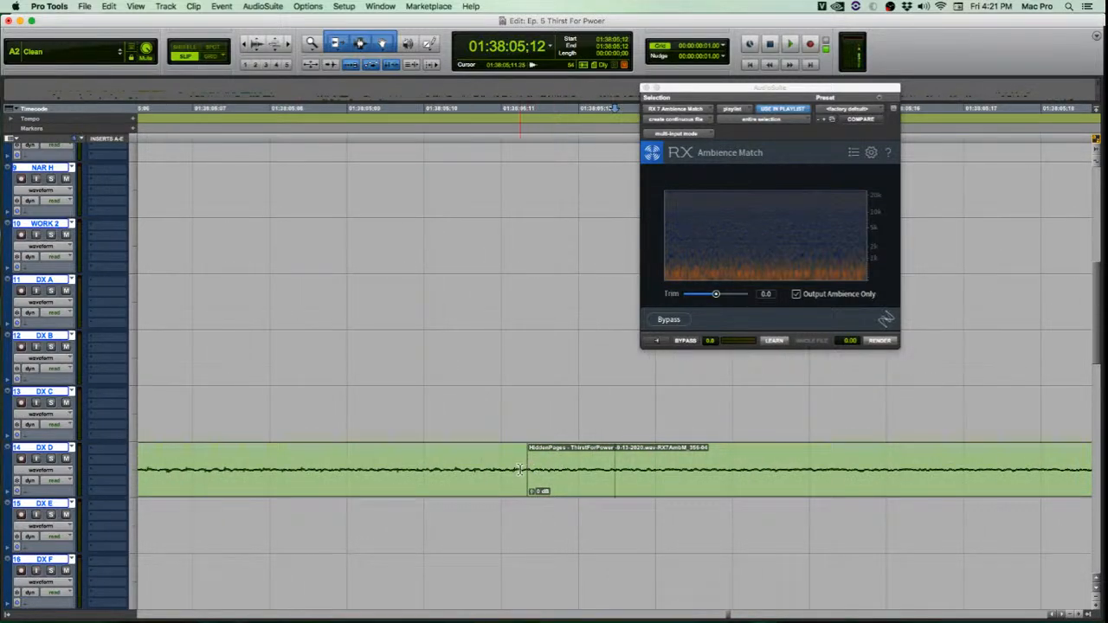
click(528, 470)
drag(530, 470, 553, 493)
key(r)
key(r)
key(r)
key(r)
key(r)
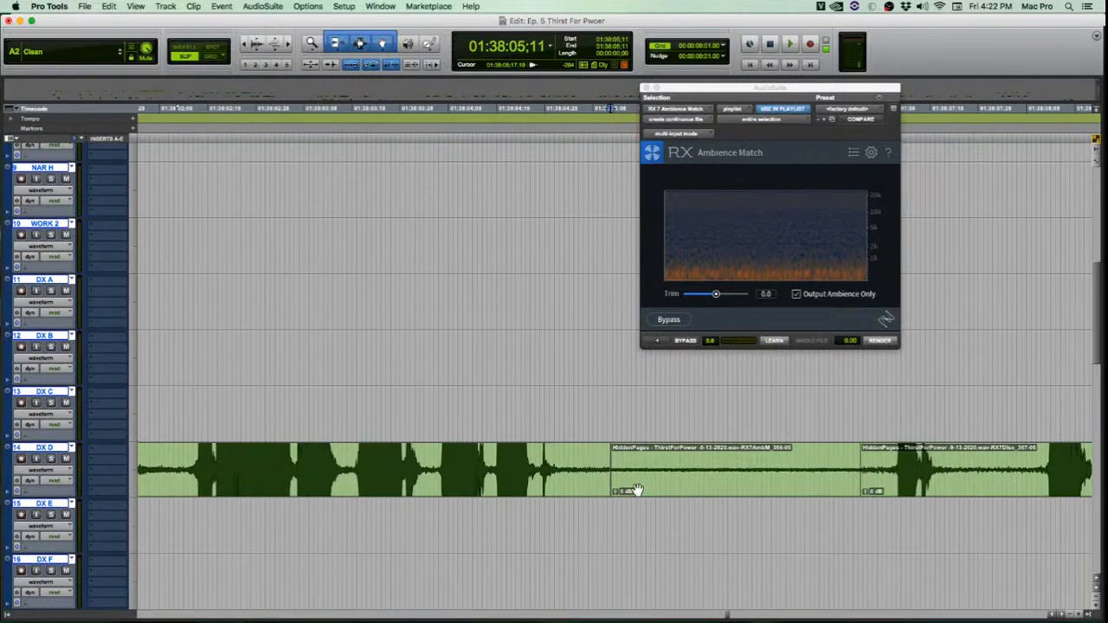
Create a short crossfade between the ambience clip and the following DX D dialogue clip around 01:38:07:02.
click(738, 524)
key(t)
key(t)
key(t)
key(t)
key(t)
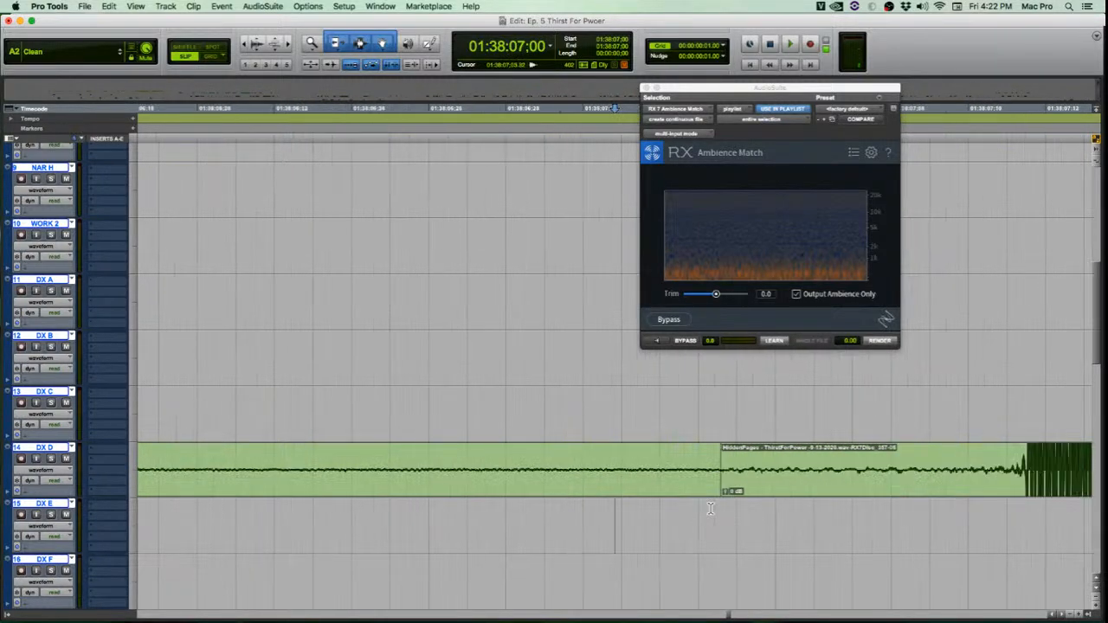
drag(826, 470, 804, 493)
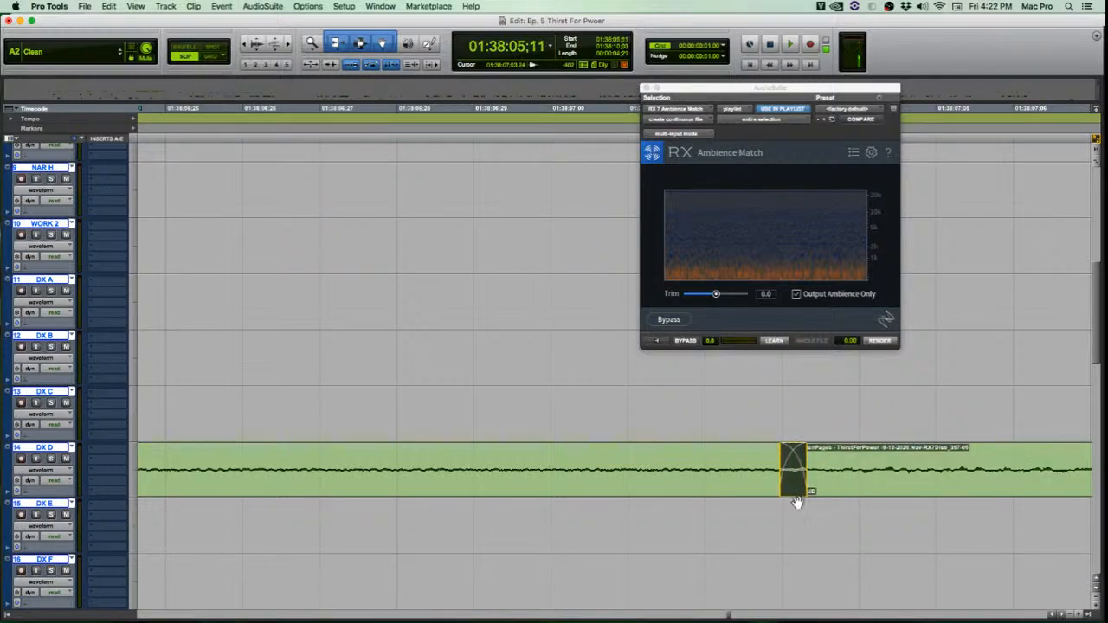
key(r)
key(r)
key(r)
key(r)
key(r)
key(r)
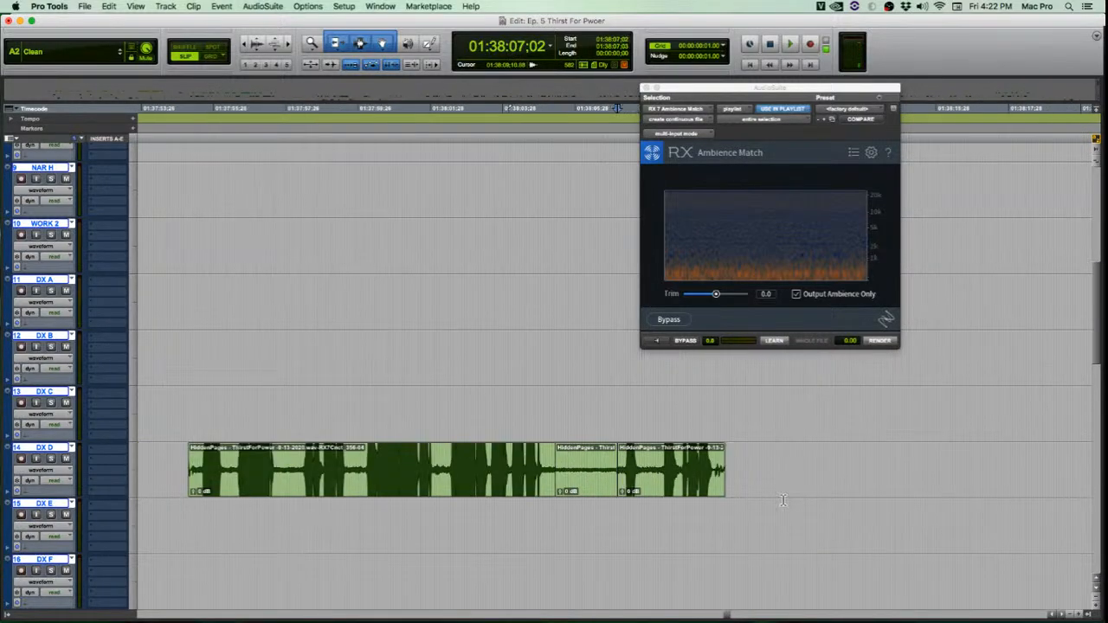
Play DX D from 01:38:04:28 through the crossfaded ambience and the cleaned dialogue clip to check the transitions.
key(t)
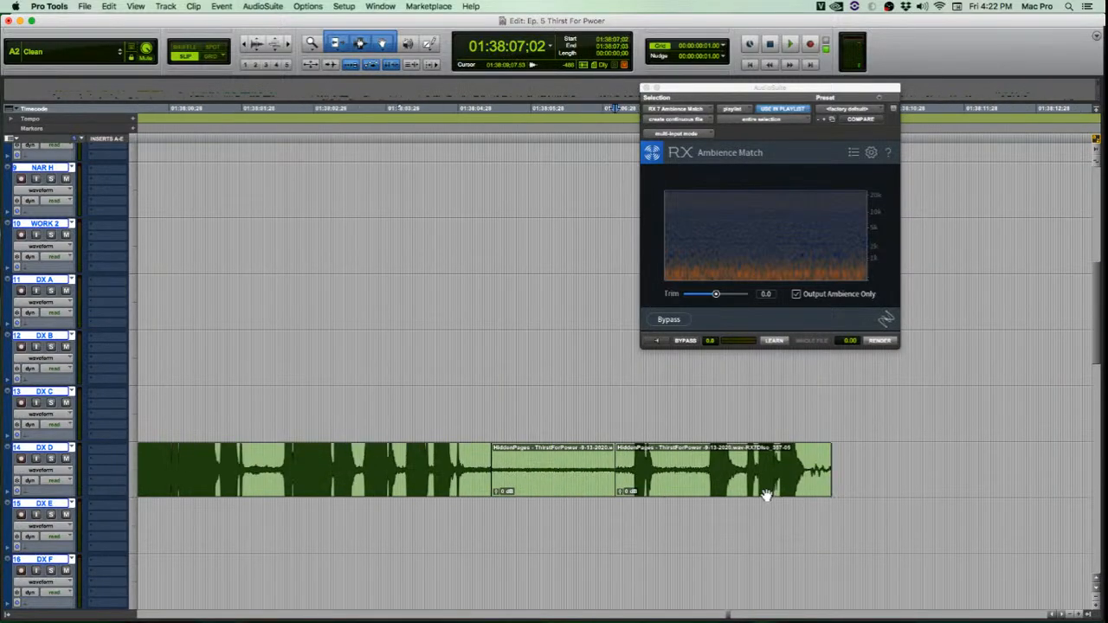
click(459, 465)
key(space)
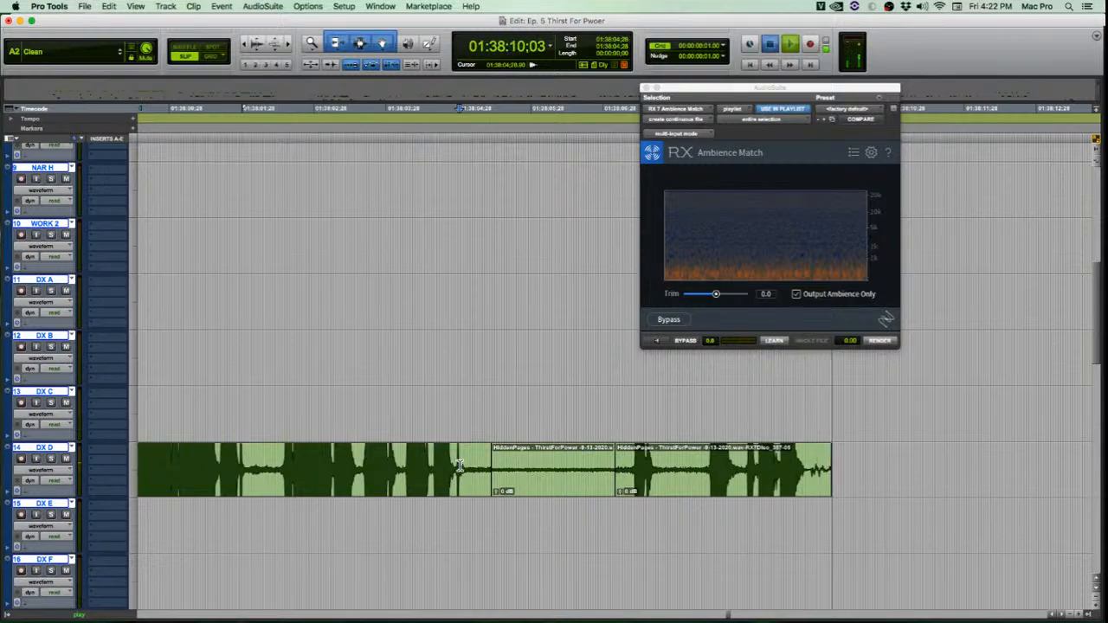
key(space)
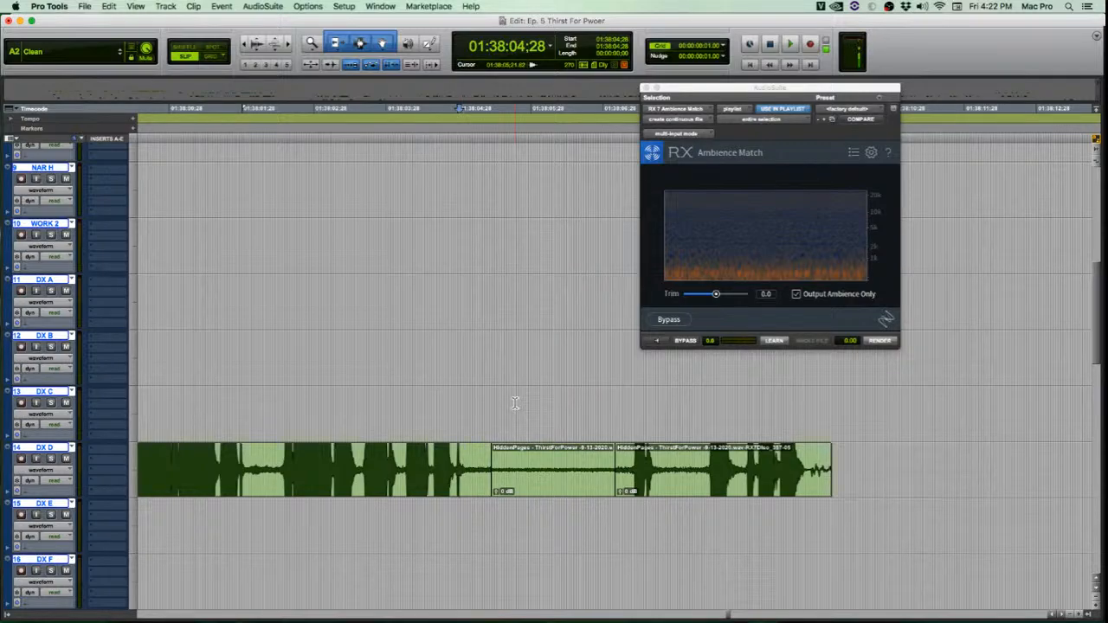
key(space)
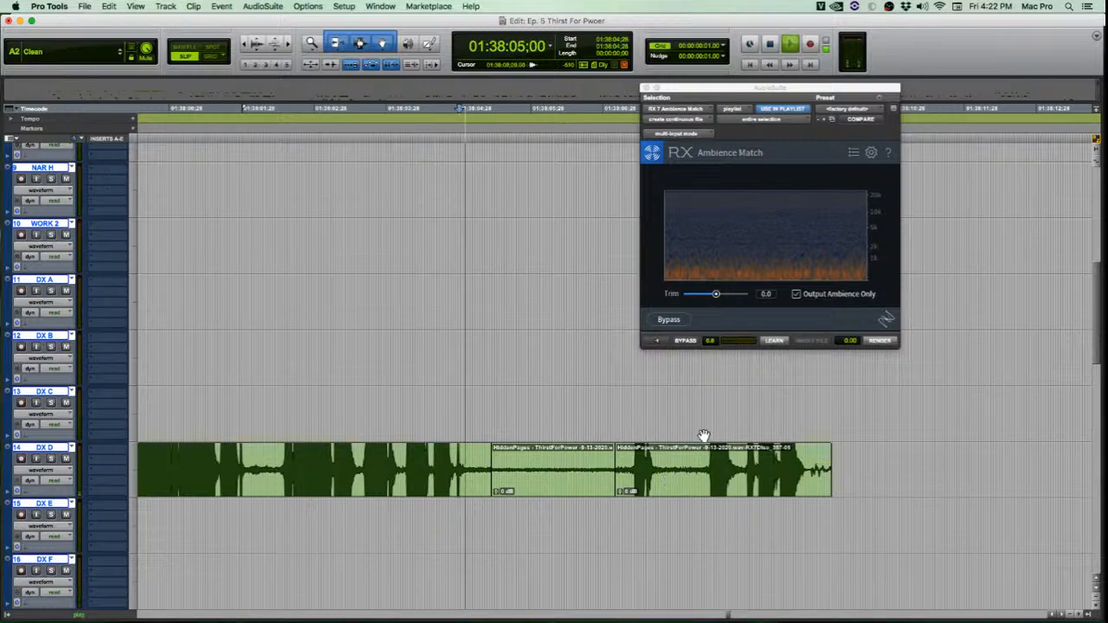
key(space)
key(space)
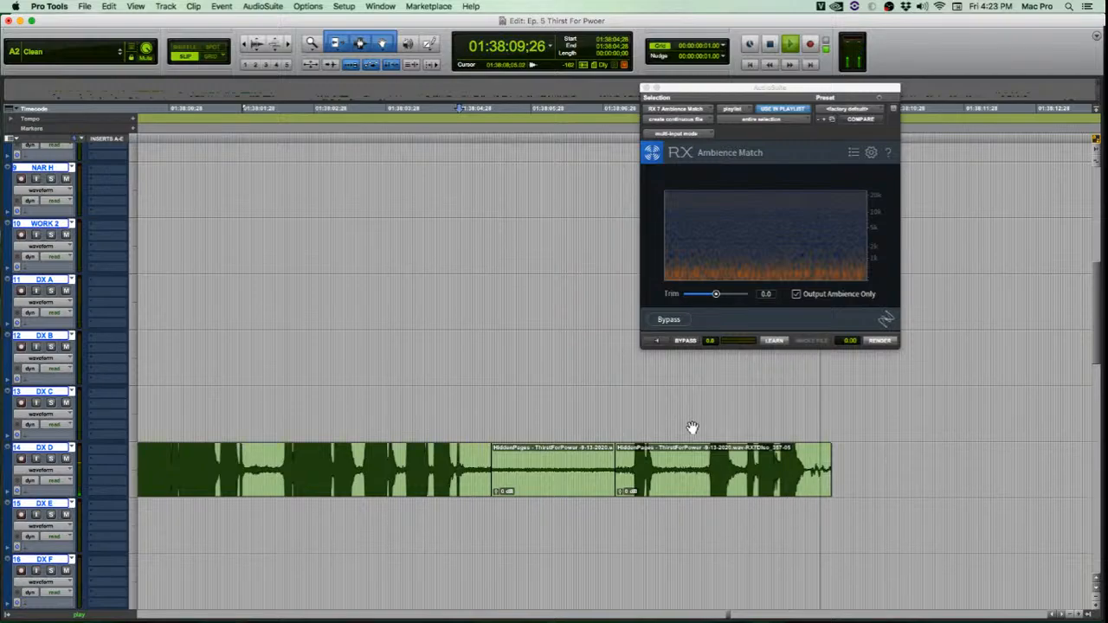
key(space)
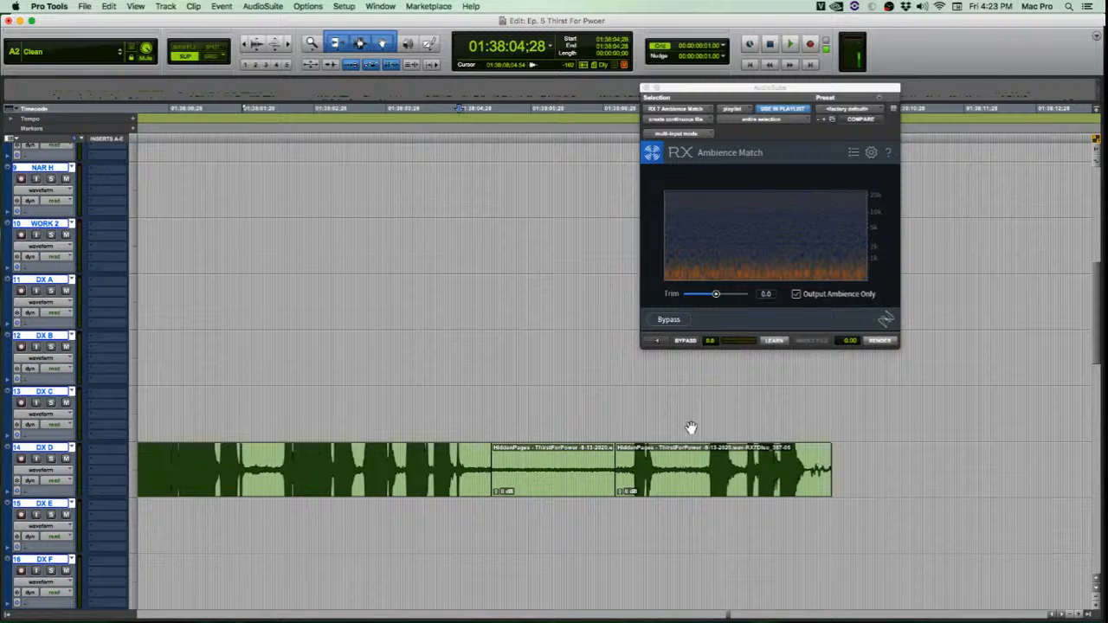
Select the last DX D clip, 01:38:07:03–01:38:10:03, and close the RX 7 Ambience Match window.
click(875, 459)
key(super+bracketleft)
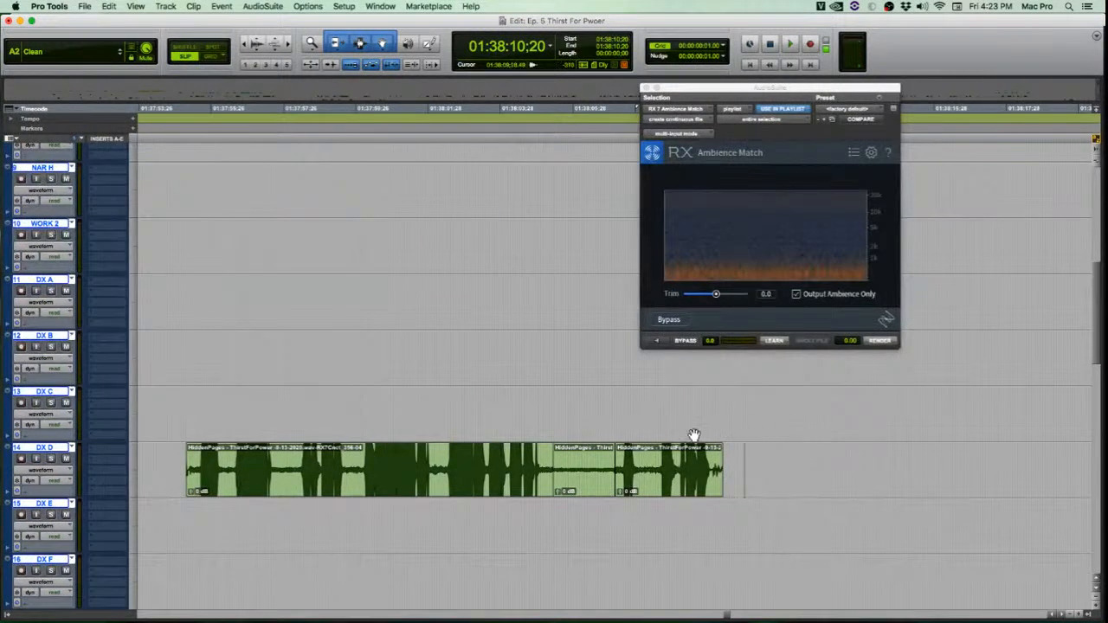
click(702, 407)
key(super+bracketright)
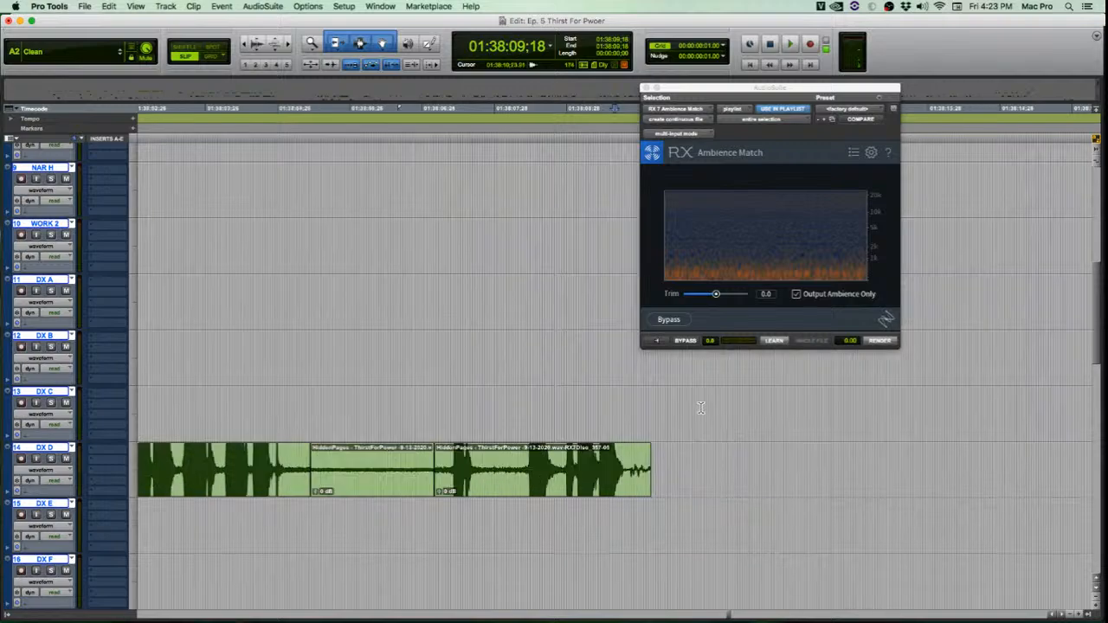
click(524, 495)
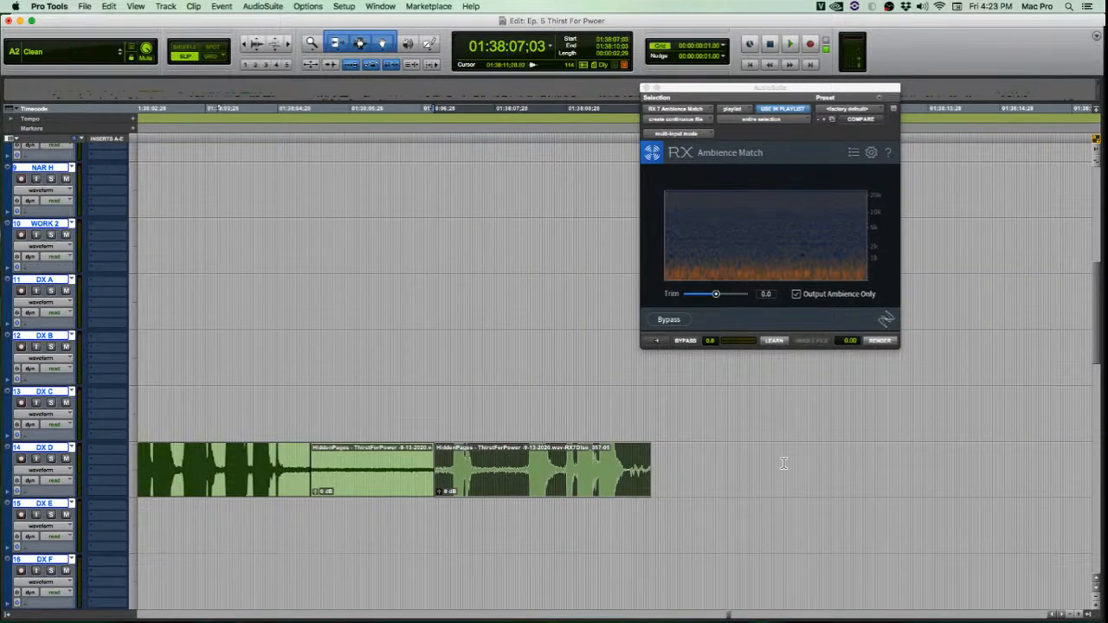
scroll(782, 461, up, 8)
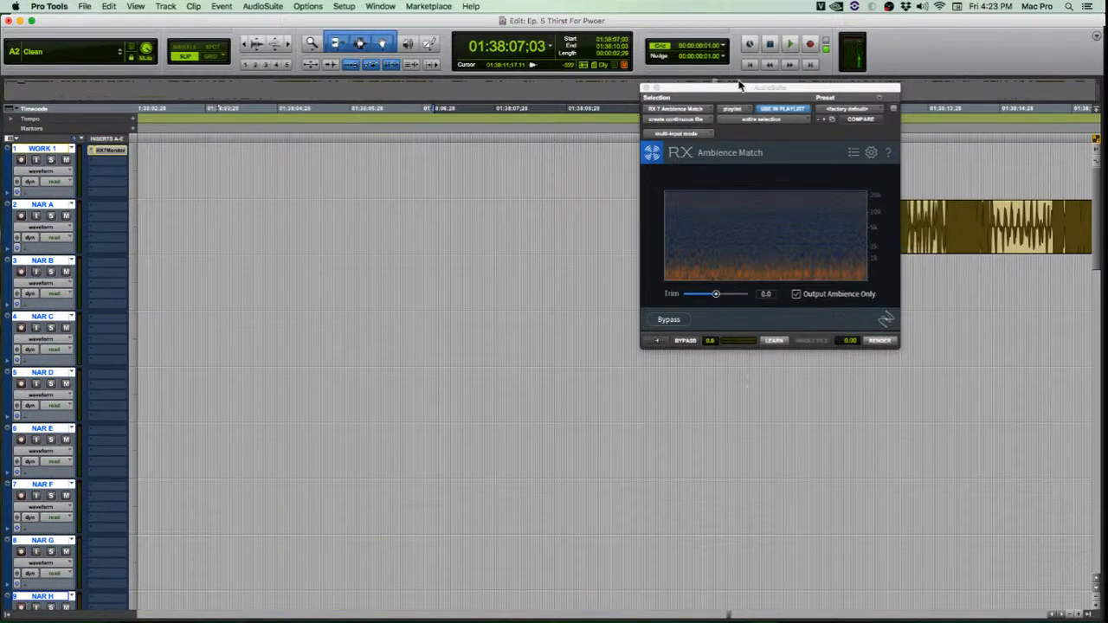
drag(688, 91, 853, 173)
key(super+w)
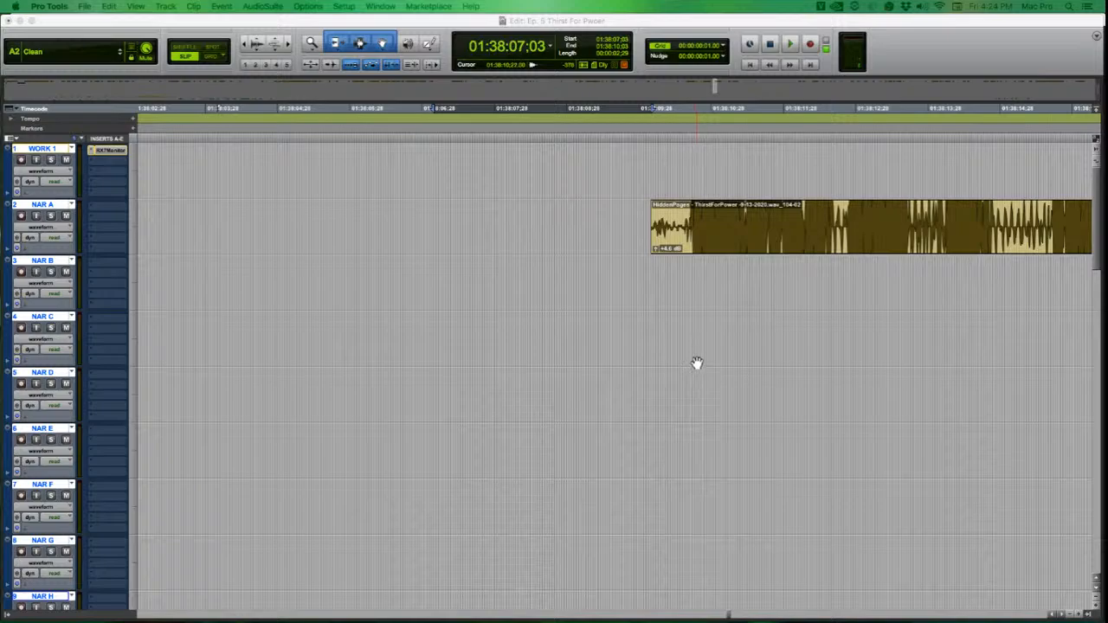
Play the NAR A narration clip, starting just before it at 01:38:10:00.
scroll(703, 378, down, 1)
scroll(703, 377, down, 6)
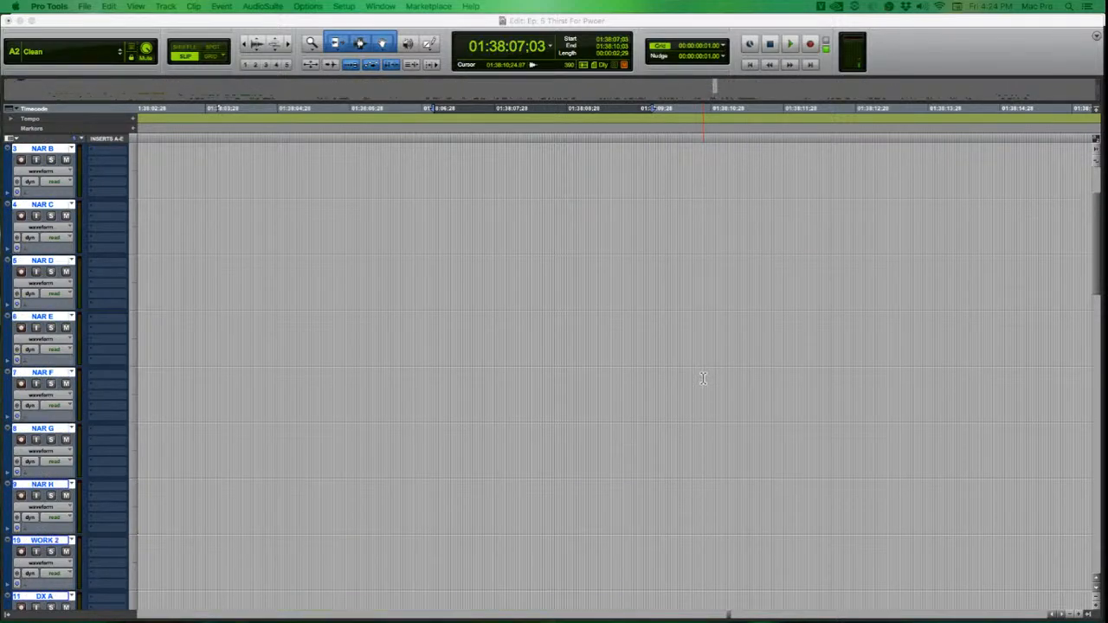
scroll(703, 378, up, 10)
click(644, 272)
key(space)
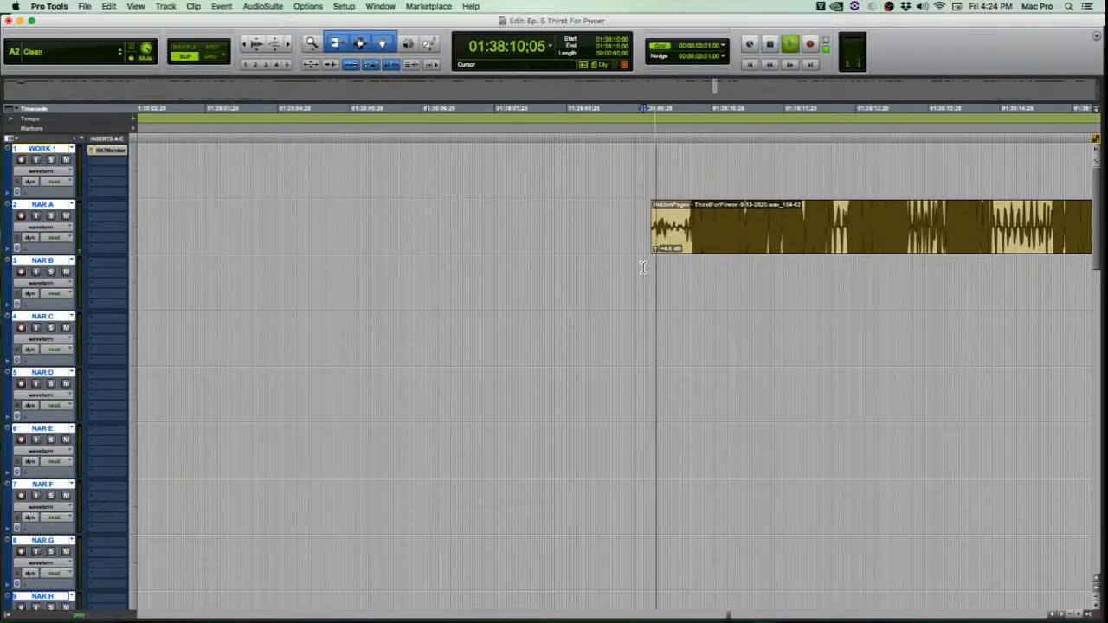
key(r)
key(r)
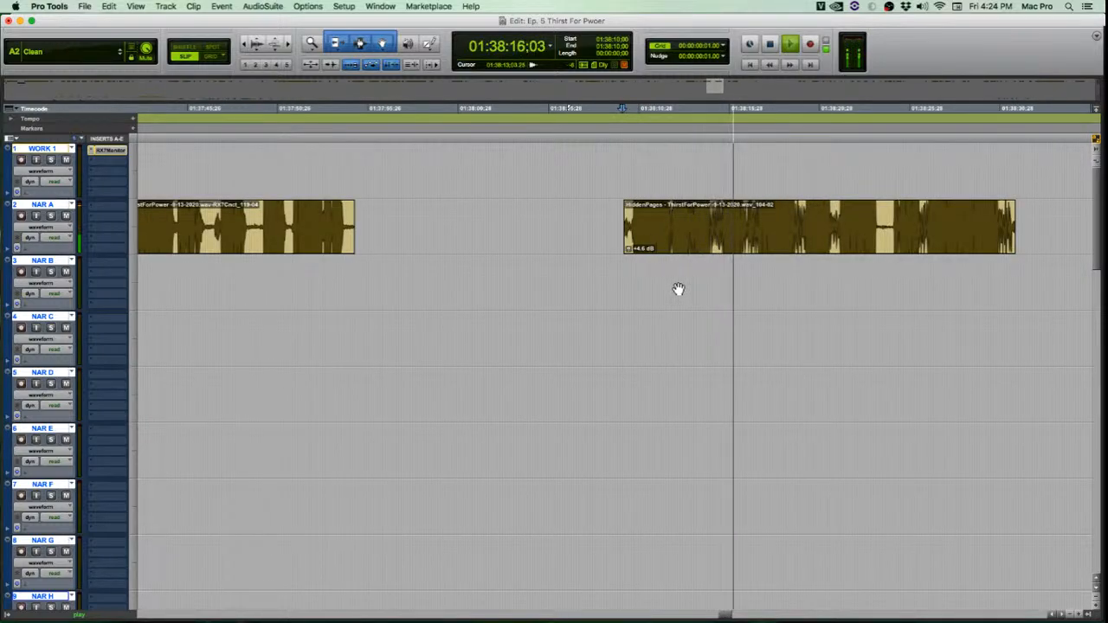
Copy the NAR A clip spanning 01:38:10:03–01:38:31:24 to the same position on track WORK 1.
click(719, 240)
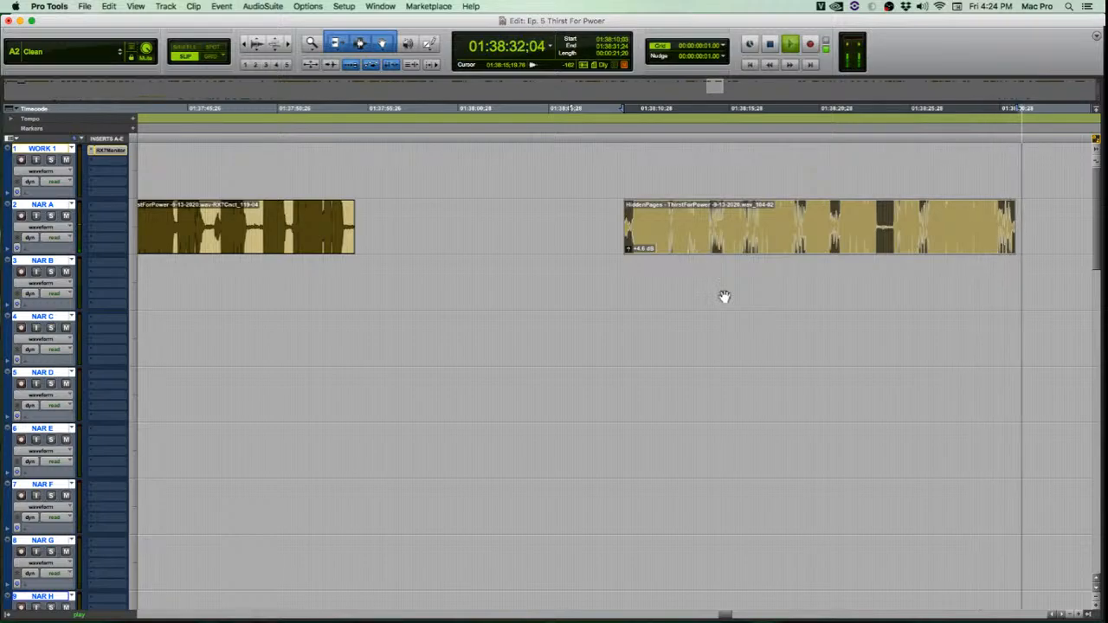
key(space)
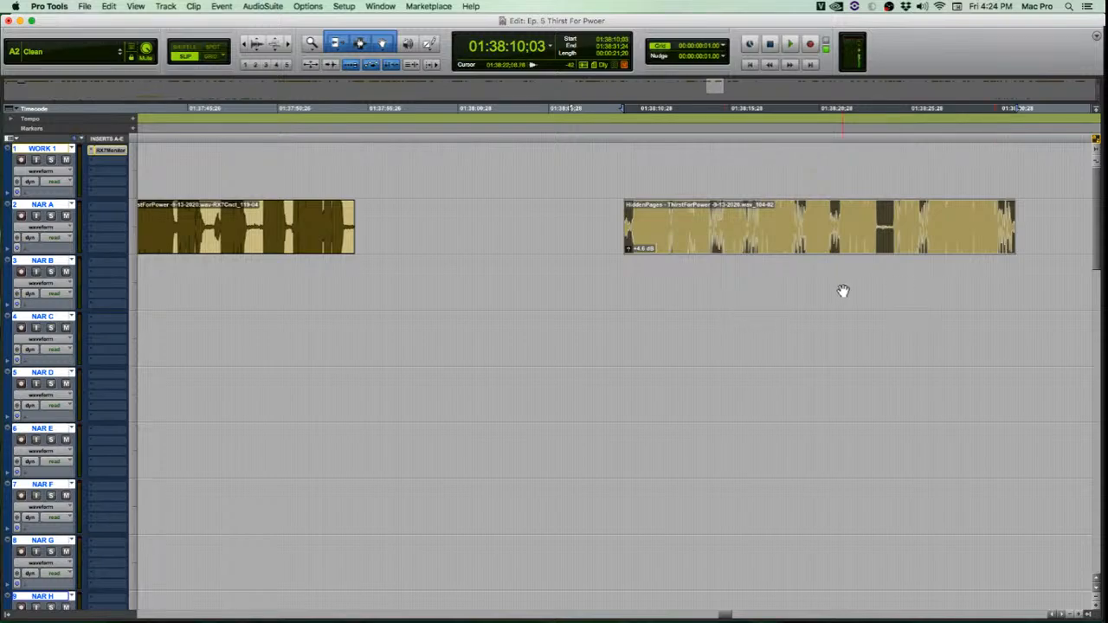
key(p)
key(super+v)
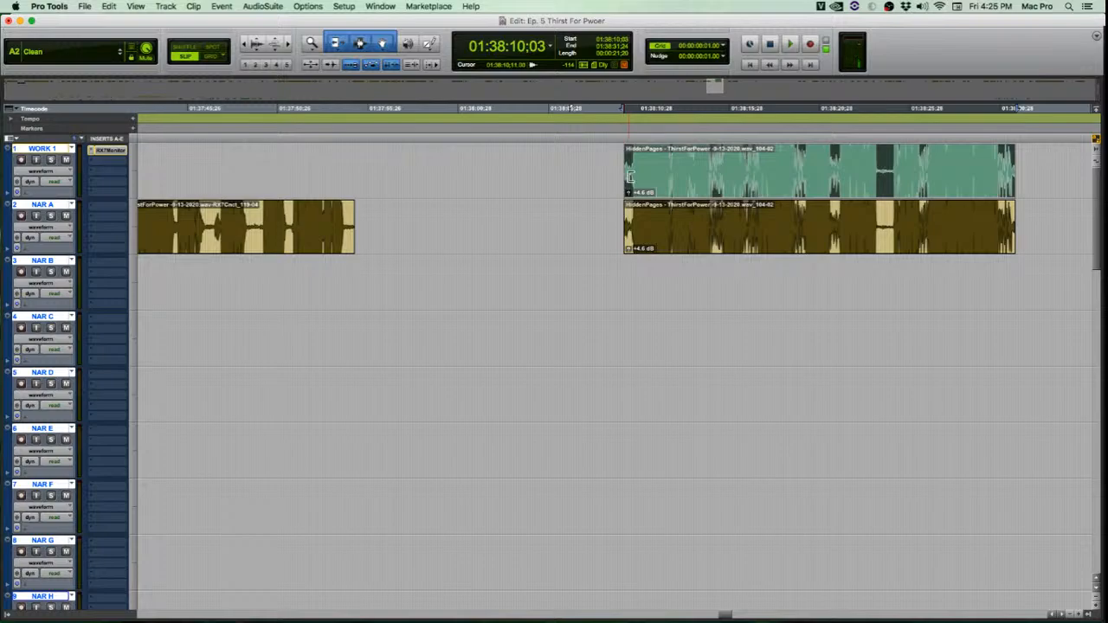
Try extending the WORK 1 clip's start to 01:38:09:03 and lengthening its end, undoing both trims.
drag(624, 184, 591, 191)
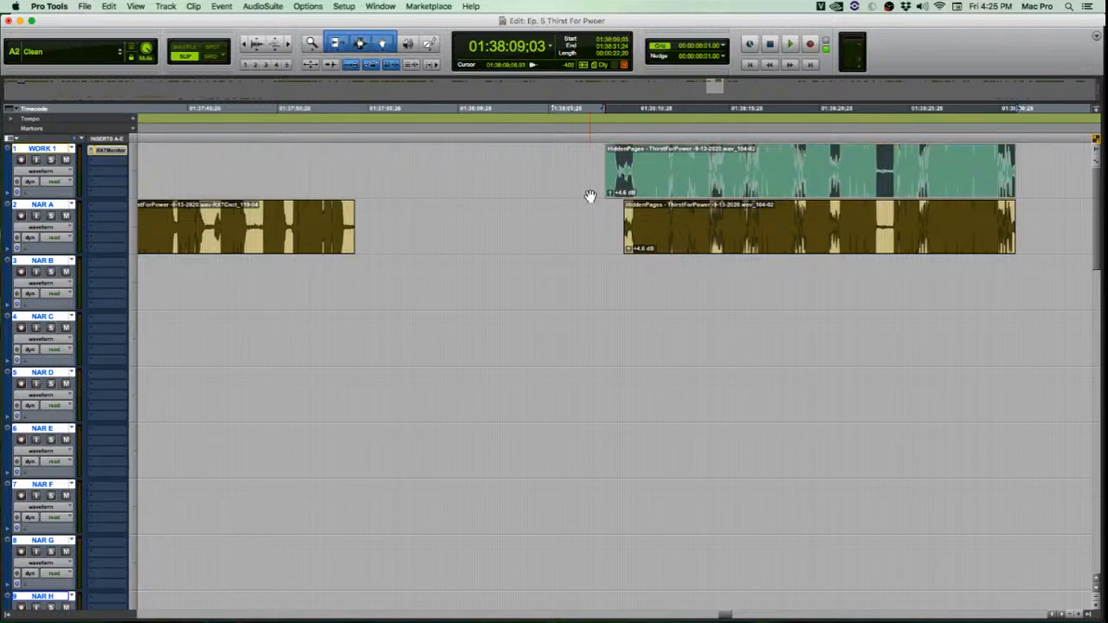
key(super+z)
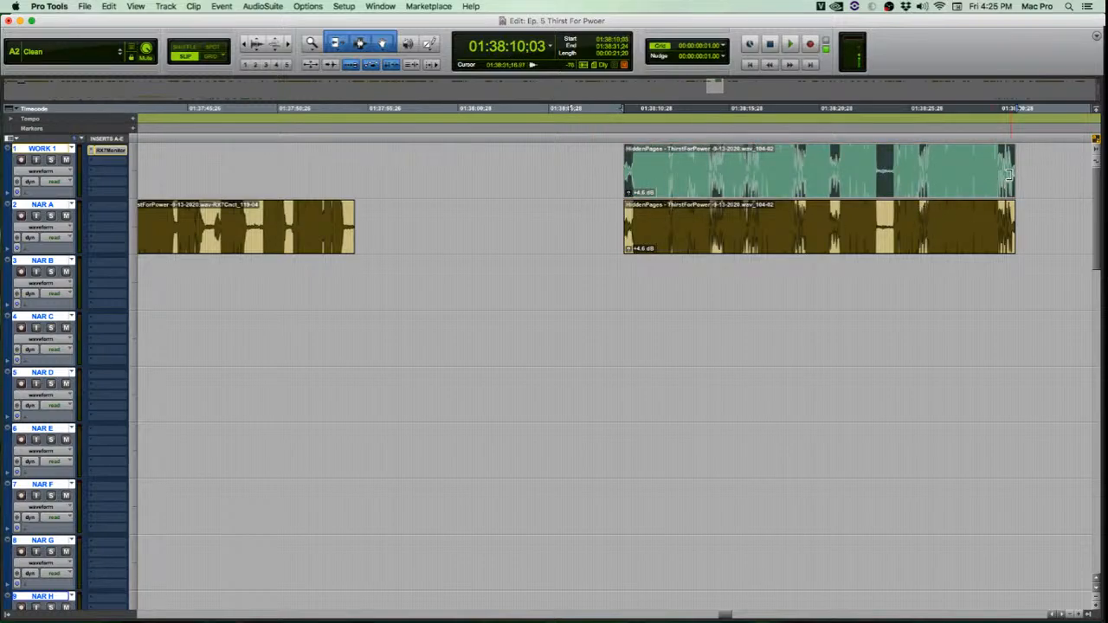
drag(1014, 178, 1072, 182)
key(super+z)
Send the WORK 1 clip to the iZotope RX 7 editor through RX 7 Connect.
key(super+Tab)
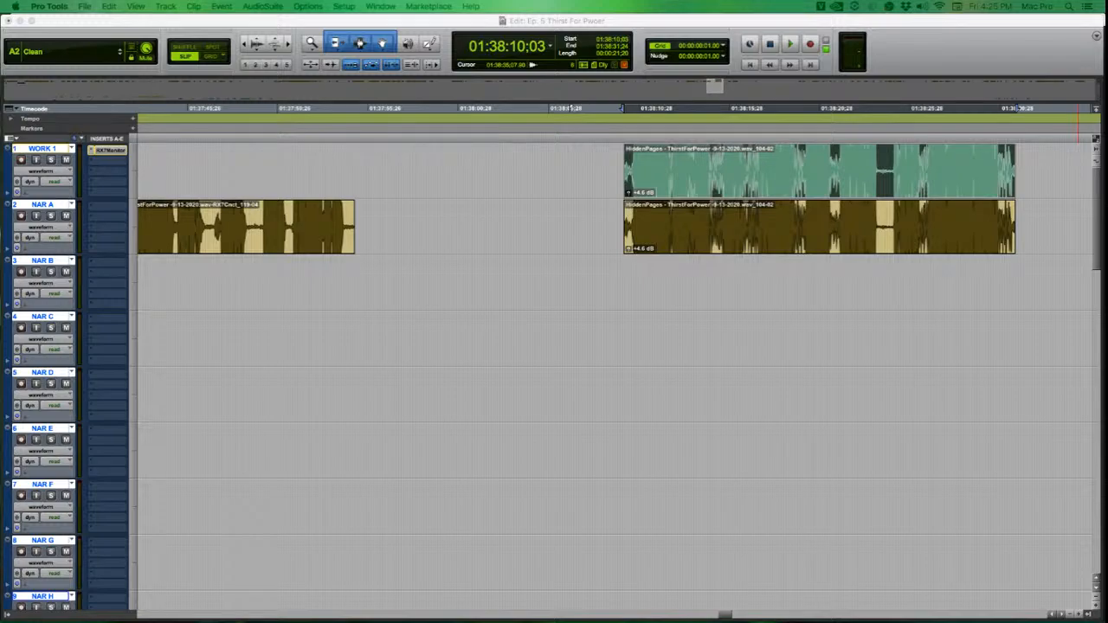
click(305, 6)
mouse_move(270, 6)
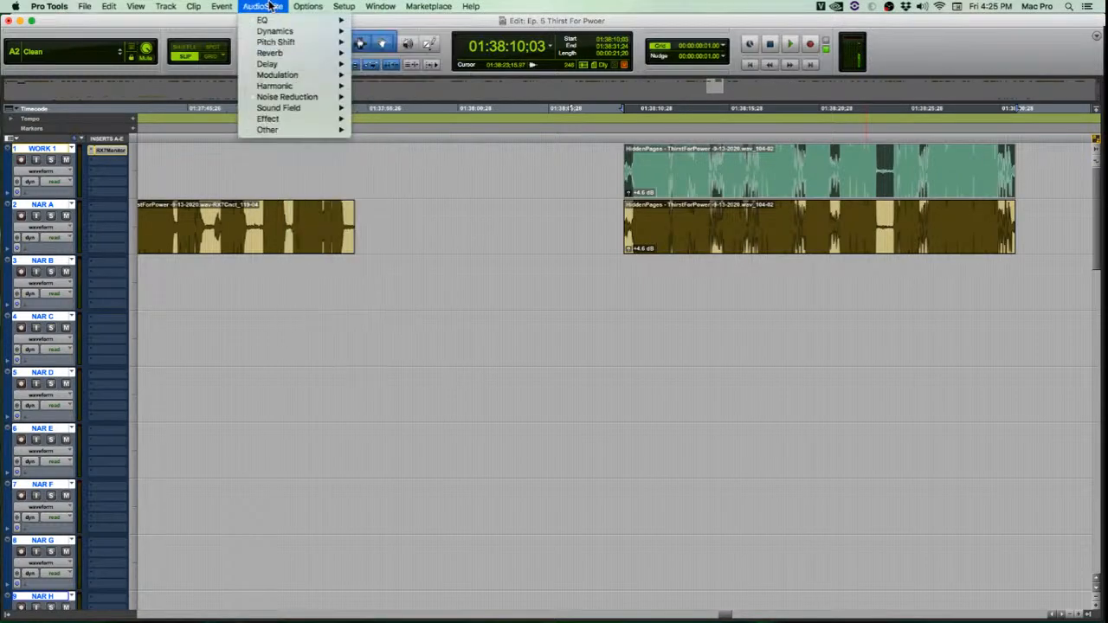
mouse_move(336, 98)
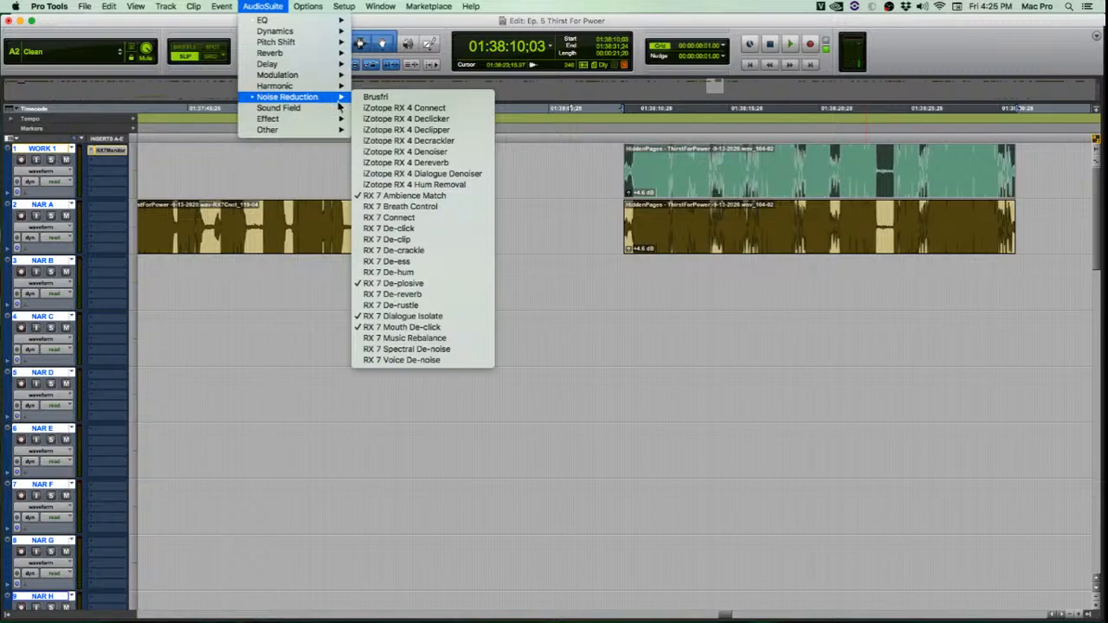
click(431, 219)
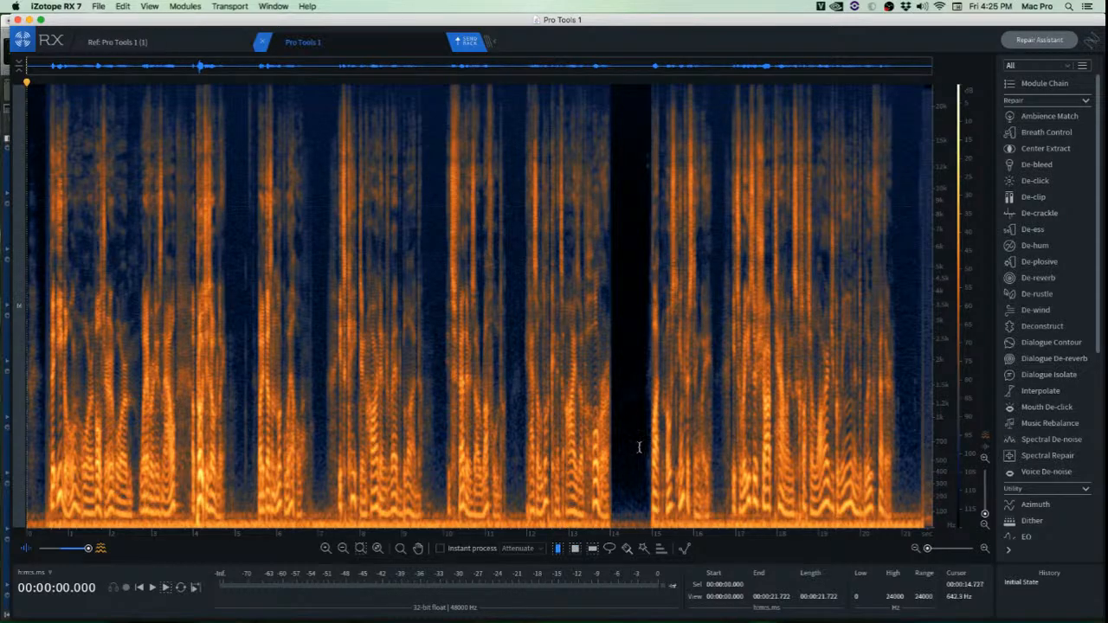
Select the dark, quiet gap in the narration spectrogram from 14.000 to 15.021 seconds.
scroll(637, 447, up, 6)
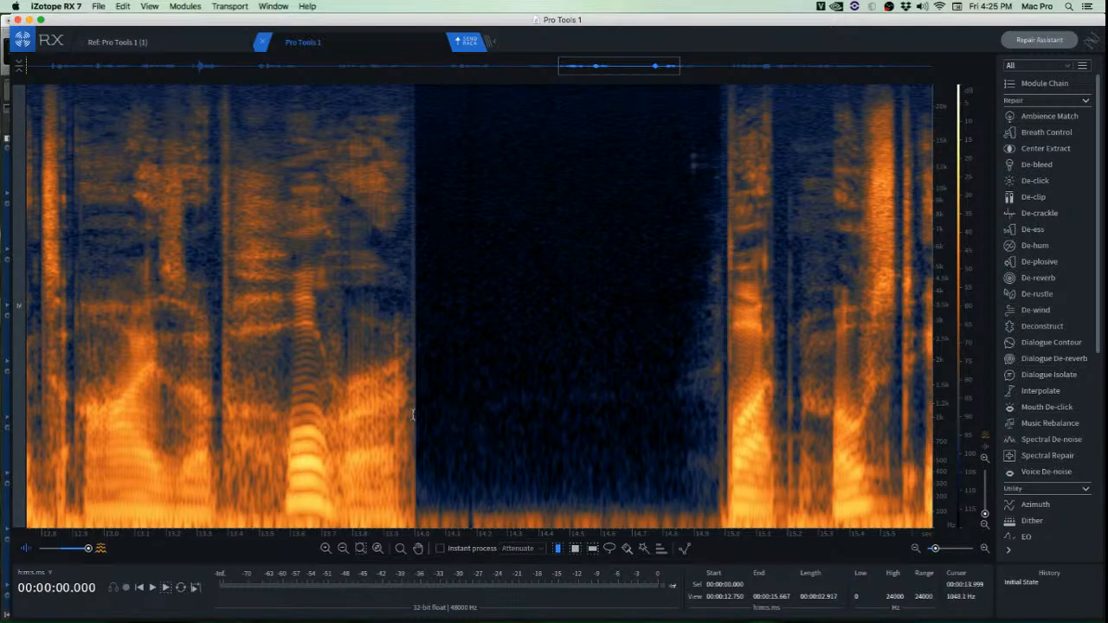
drag(414, 413, 734, 437)
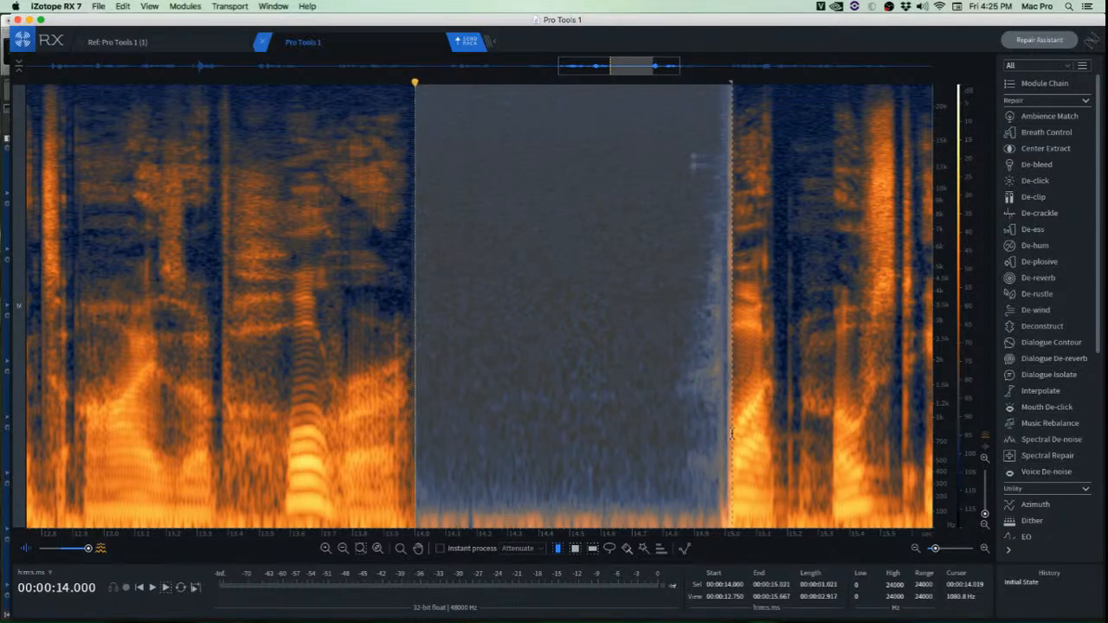
Clear the gap selection, select the clip's opening ambience from 0 to 0.453 seconds, and audition it.
click(589, 420)
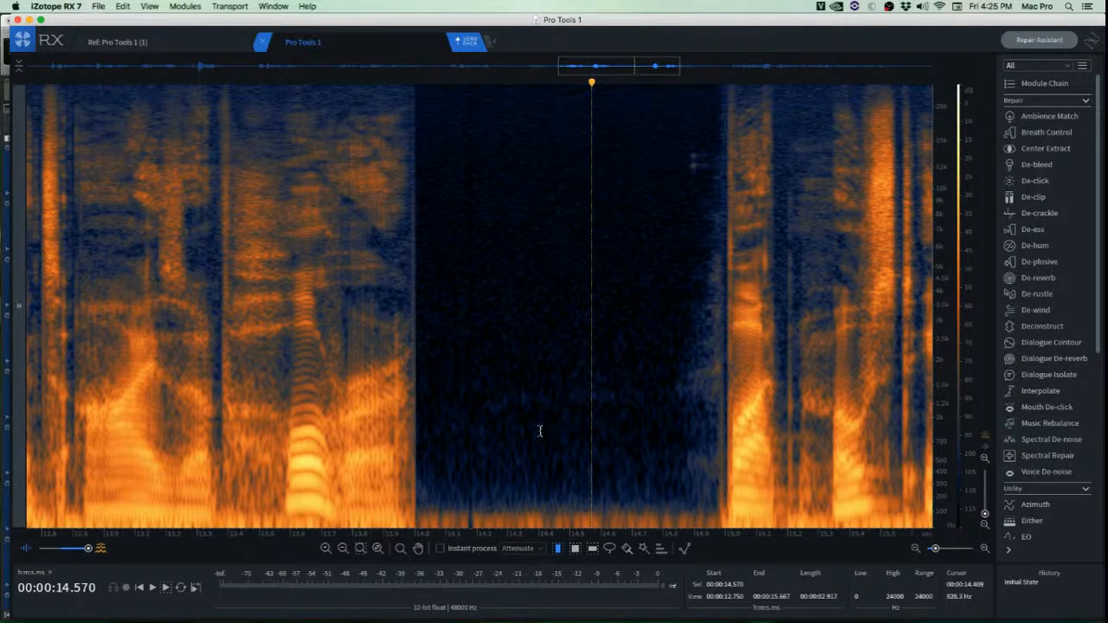
scroll(538, 426, down, 5)
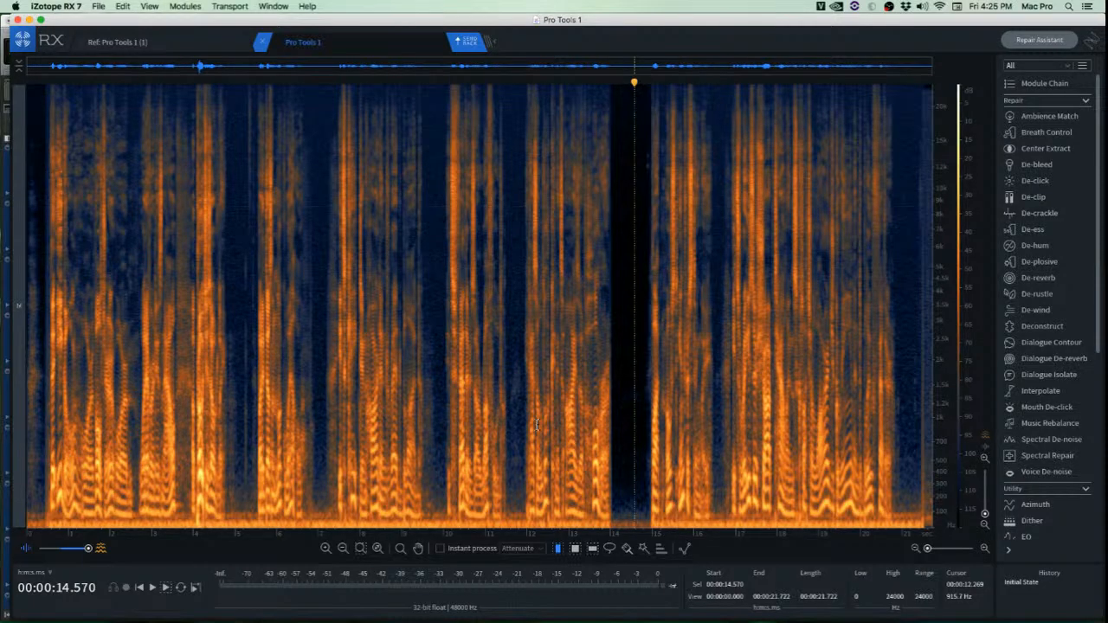
click(78, 374)
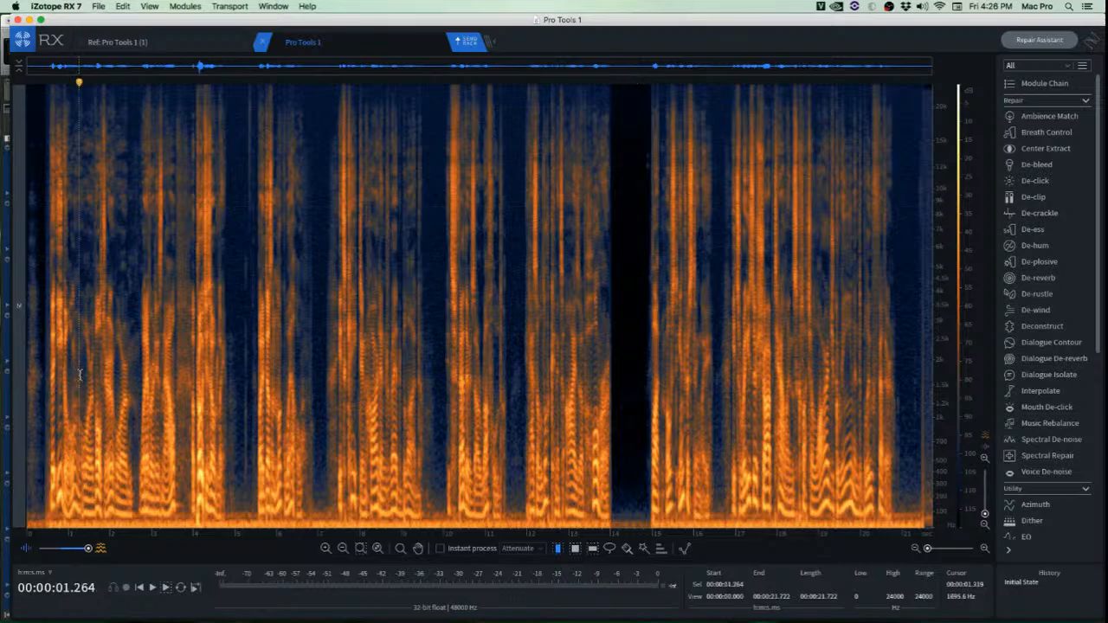
scroll(69, 374, up, 10)
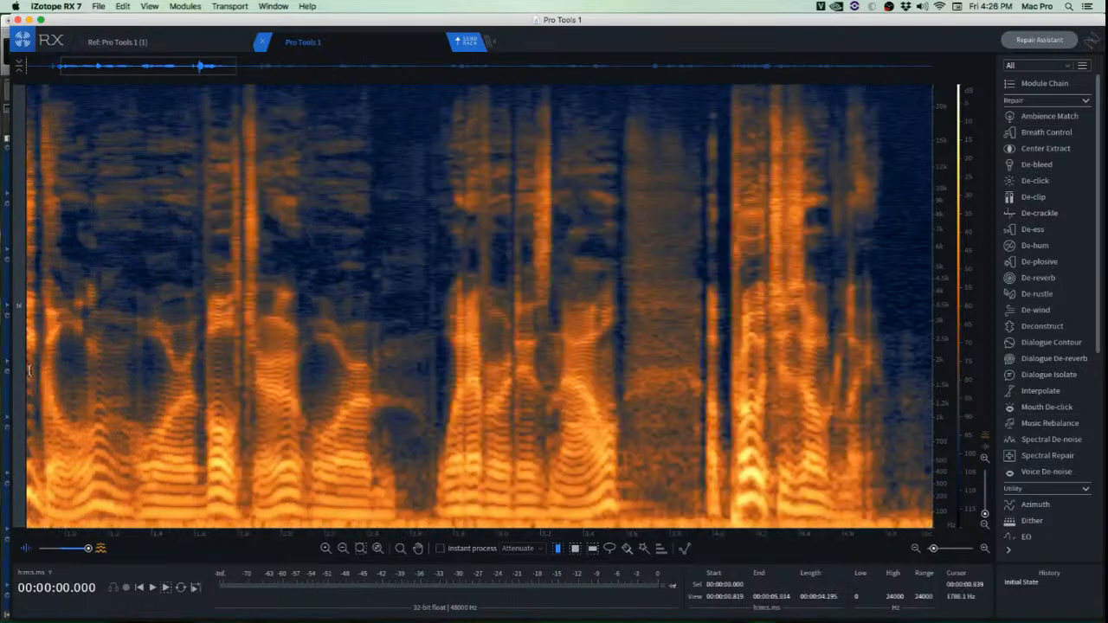
scroll(47, 371, left, 5)
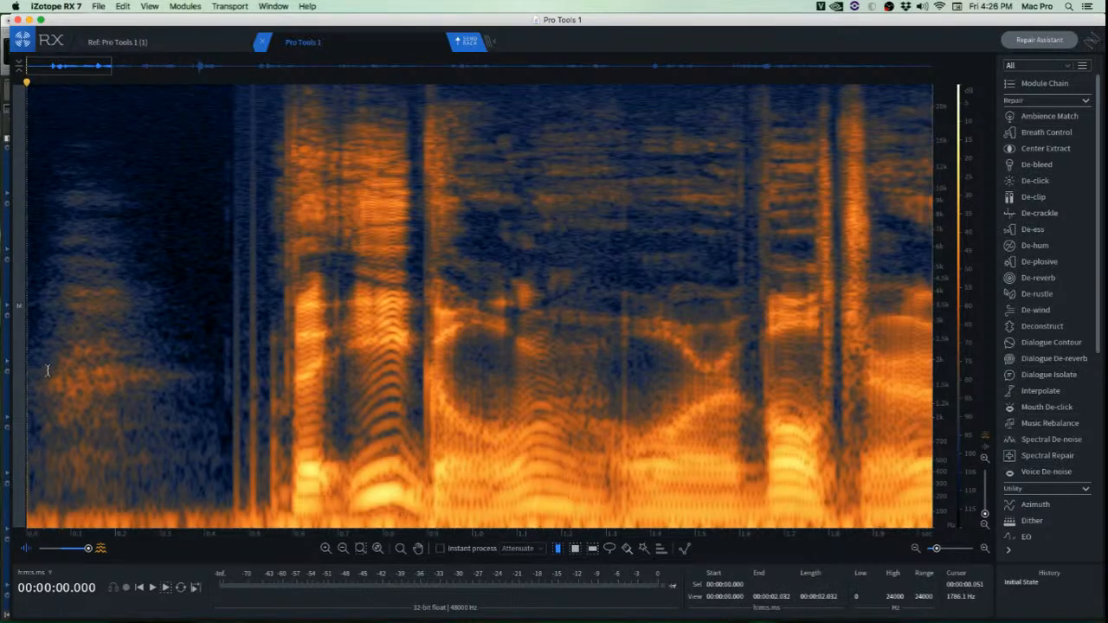
drag(230, 424, 17, 428)
key(space)
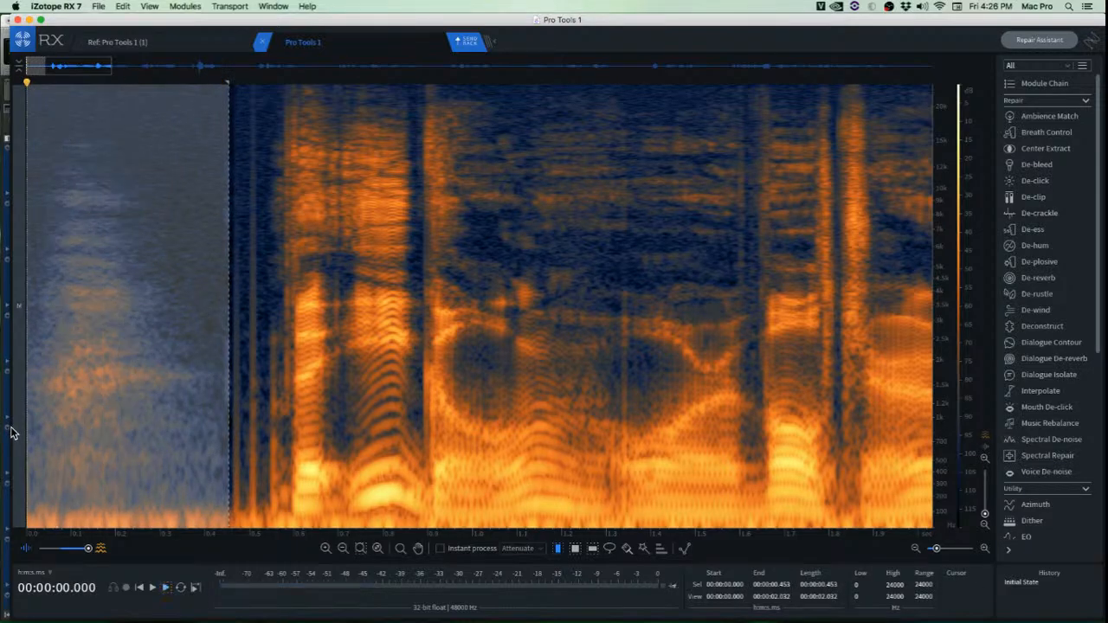
Audition the opening speech from several points, including 0.269 and 0.877 seconds, and stop playback.
click(146, 382)
key(space)
key(space)
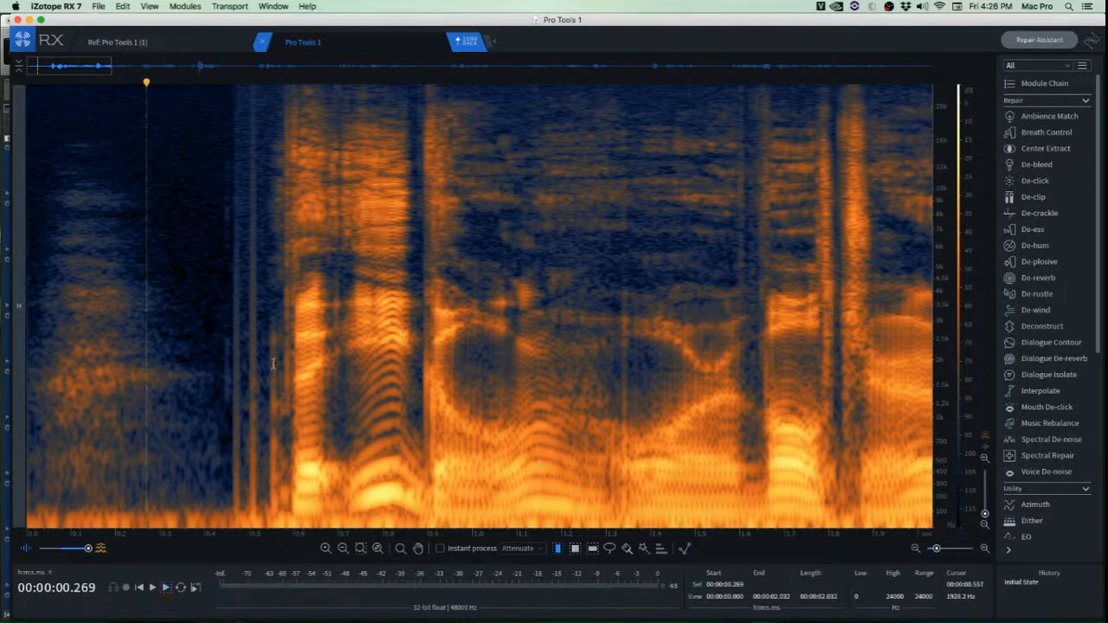
drag(226, 362, 285, 368)
click(416, 340)
key(space)
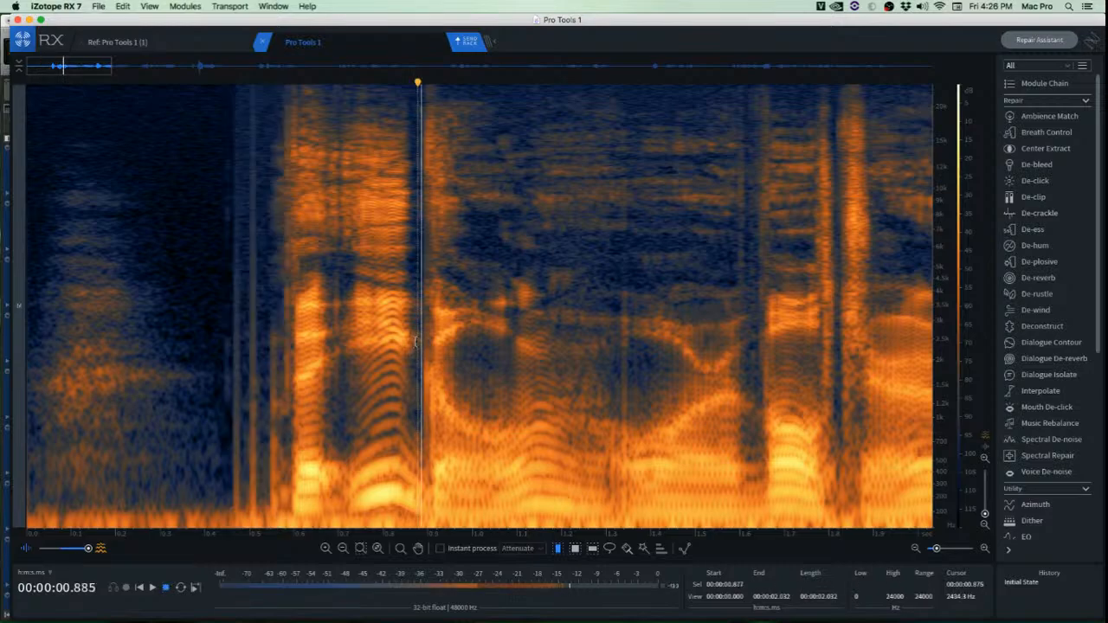
scroll(407, 345, down, 5)
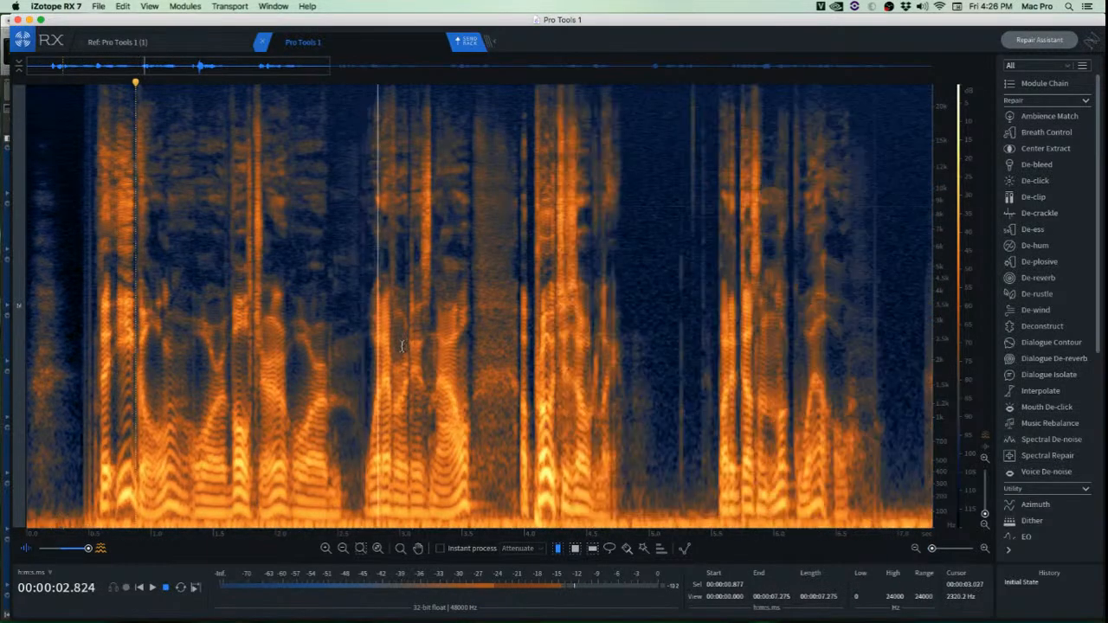
key(space)
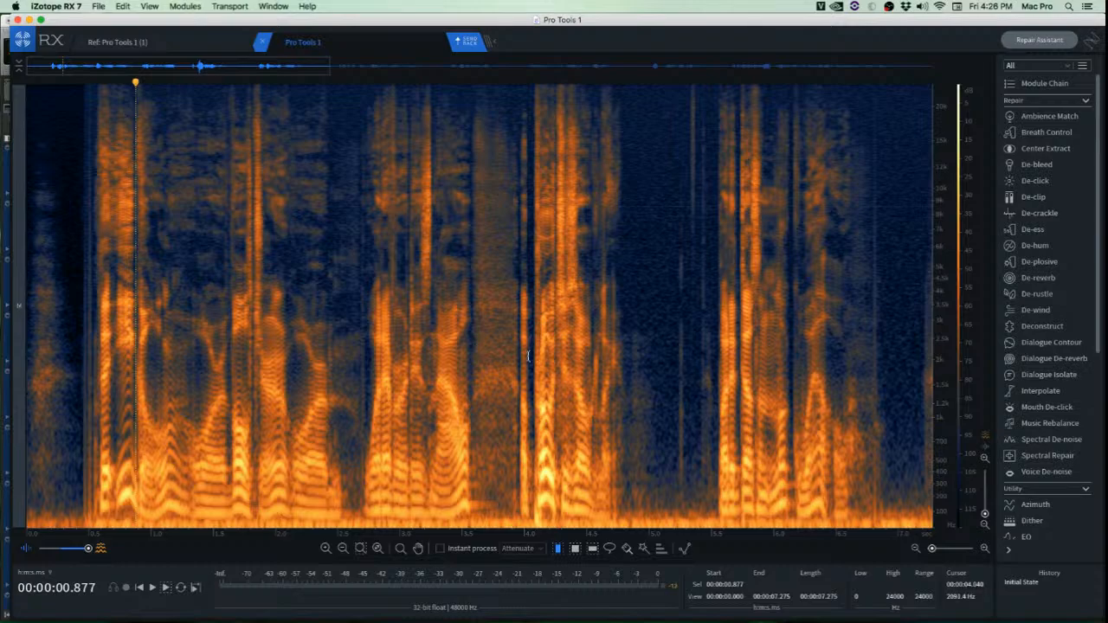
Switch to Pro Tools and open the Session Setup window to examine the session's format settings.
key(super+a)
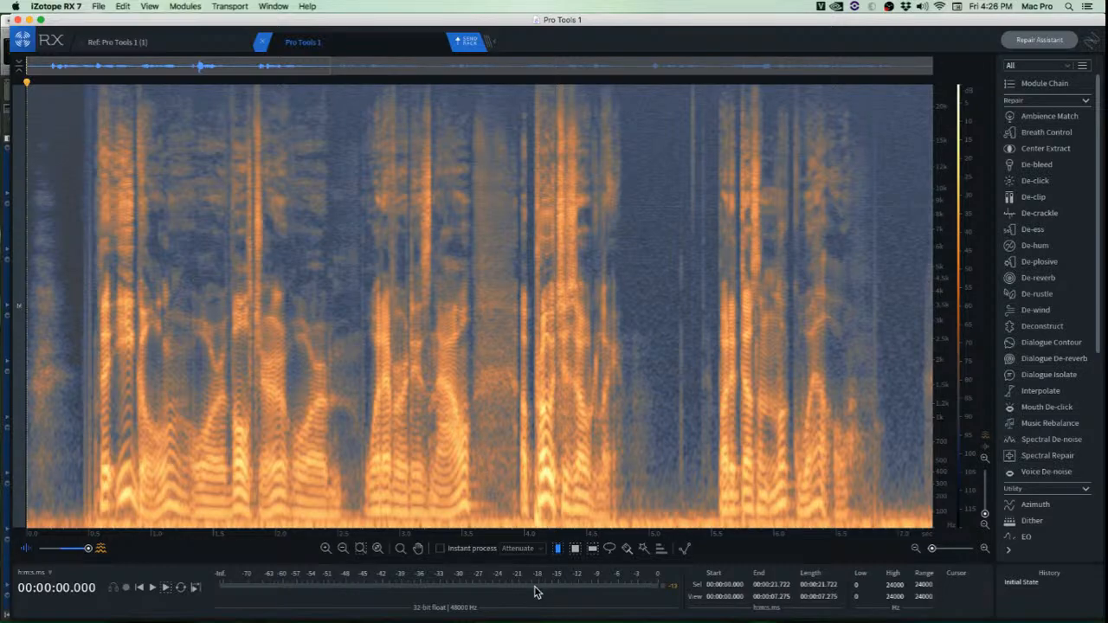
key(super+Tab)
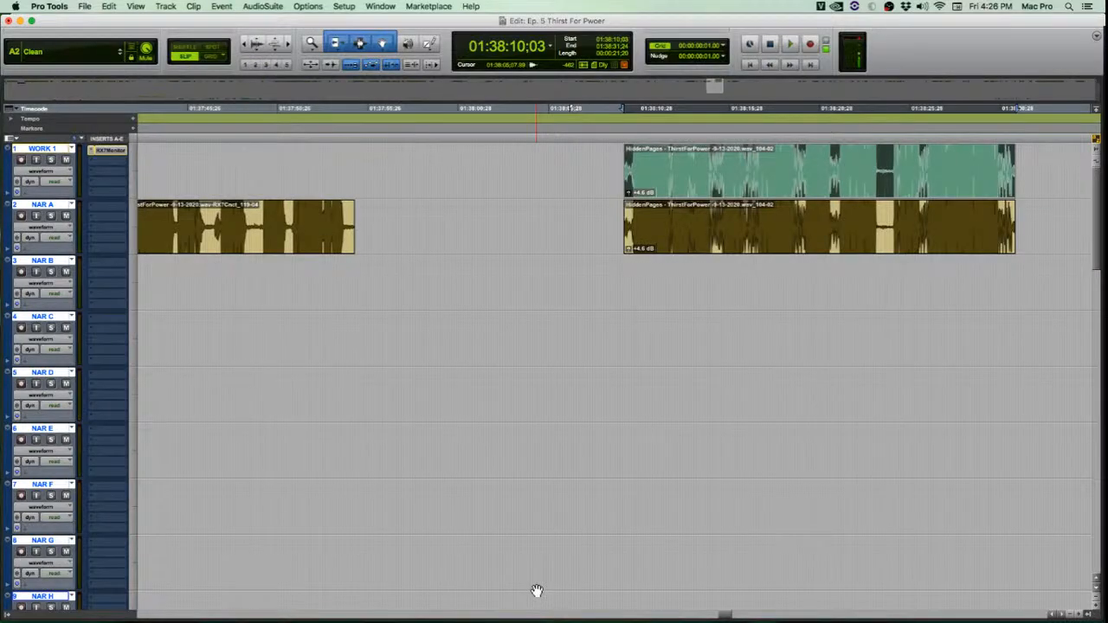
key(super+KP_2)
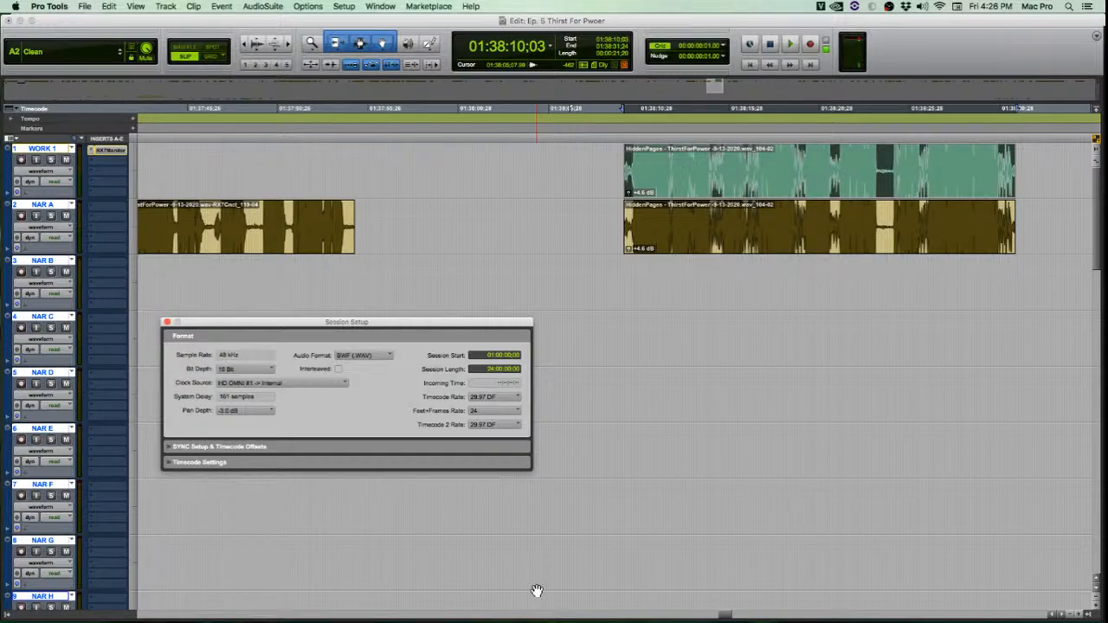
key(super+space)
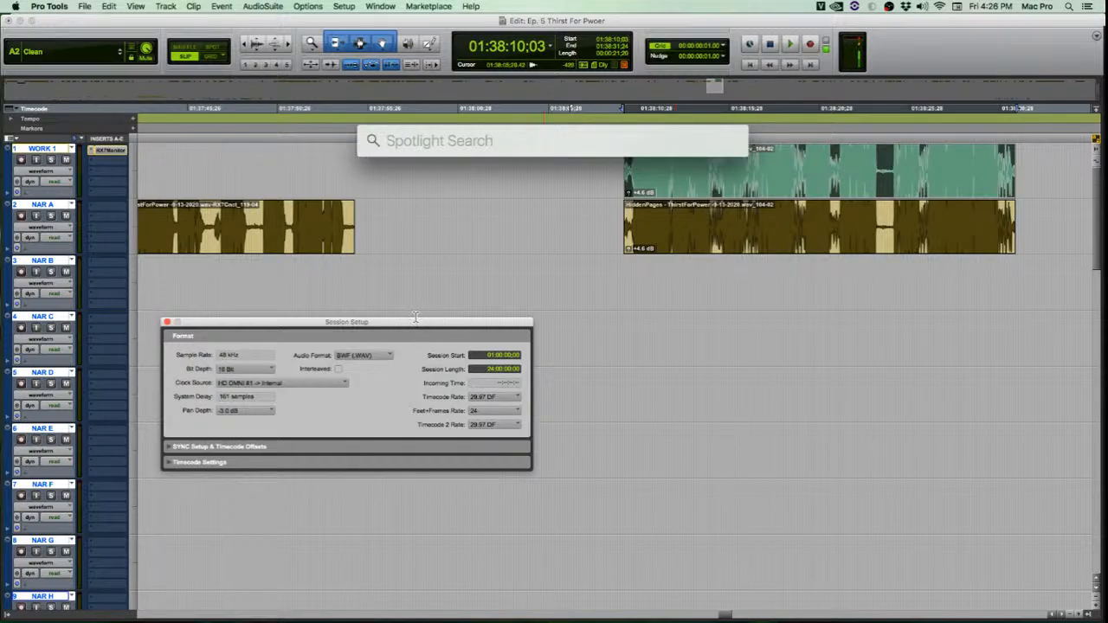
drag(412, 322, 414, 323)
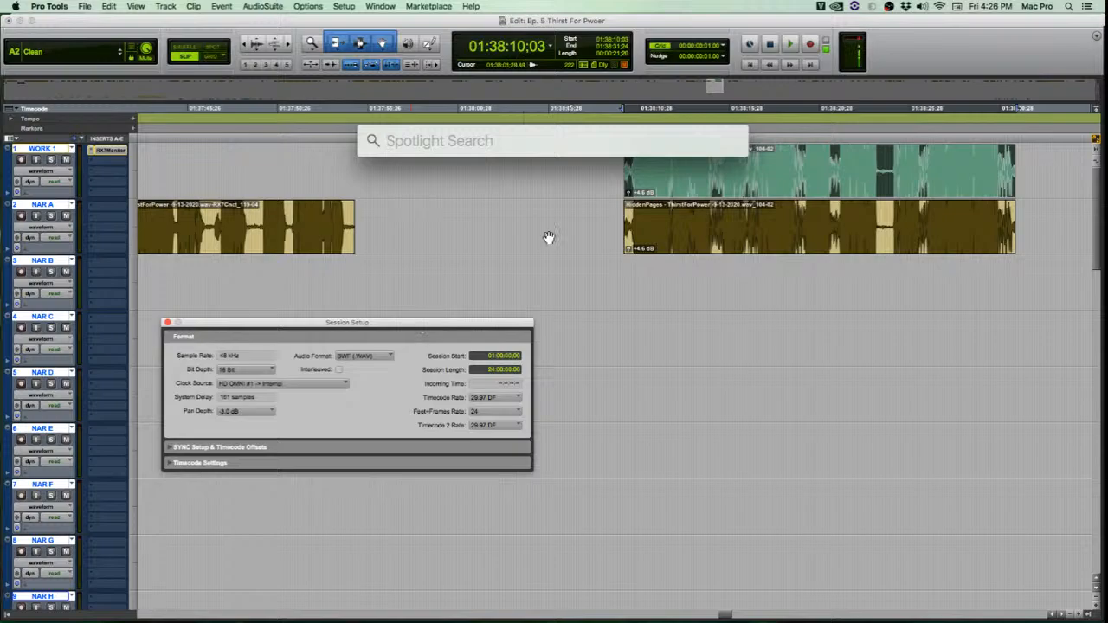
click(626, 27)
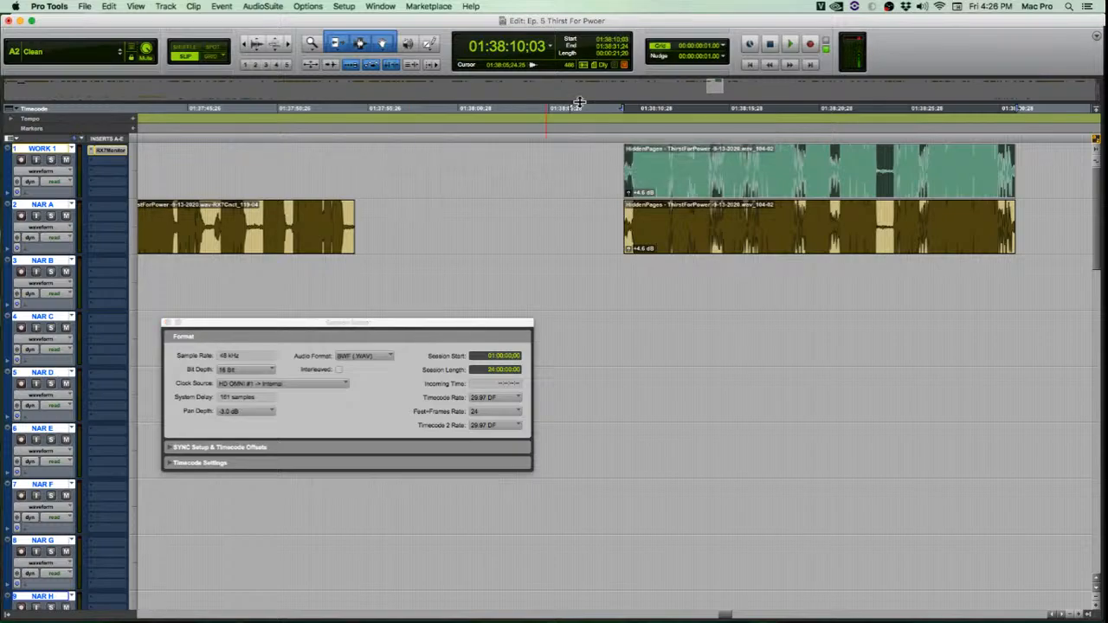
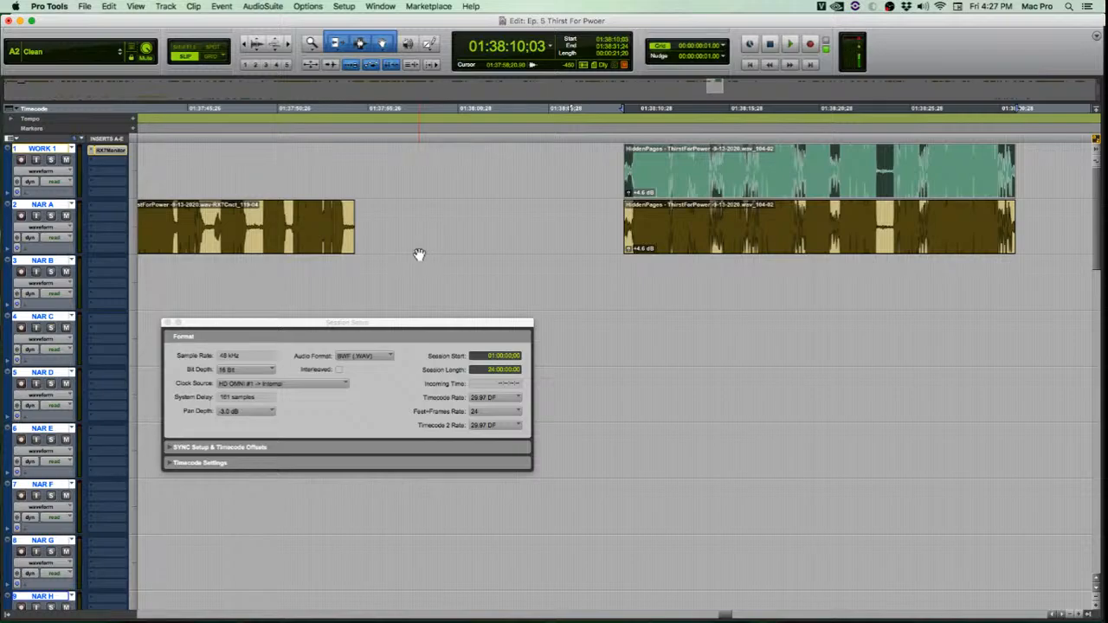
Return to iZotope RX 7 and examine the narration spectrogram closely around 2.9 seconds.
key(super+Tab)
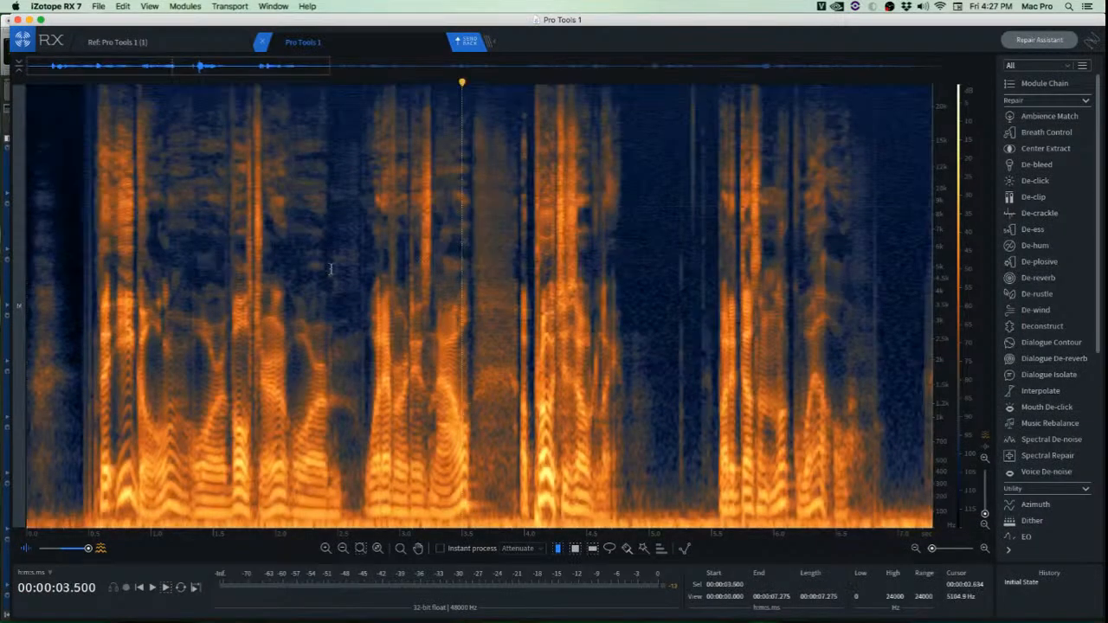
scroll(329, 270, up, 5)
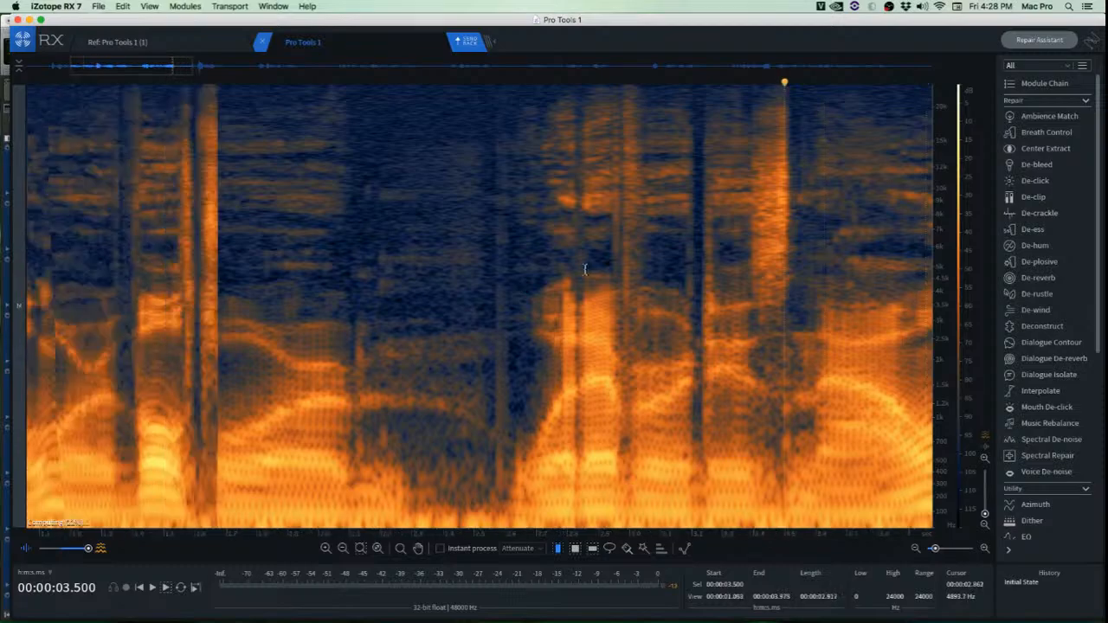
scroll(580, 285, up, 10)
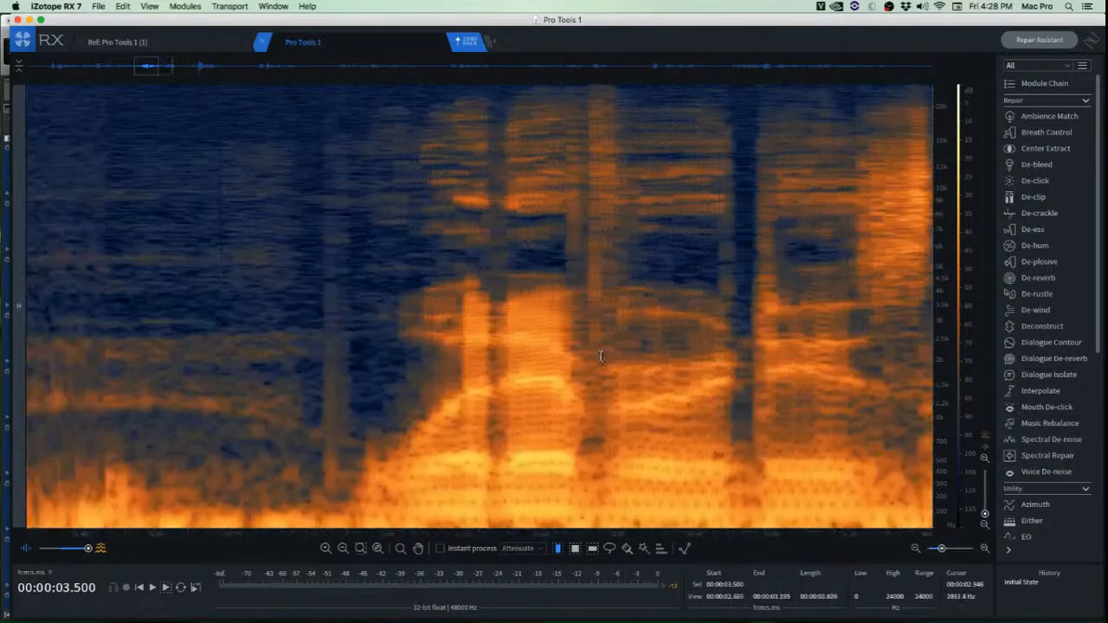
scroll(570, 351, up, 5)
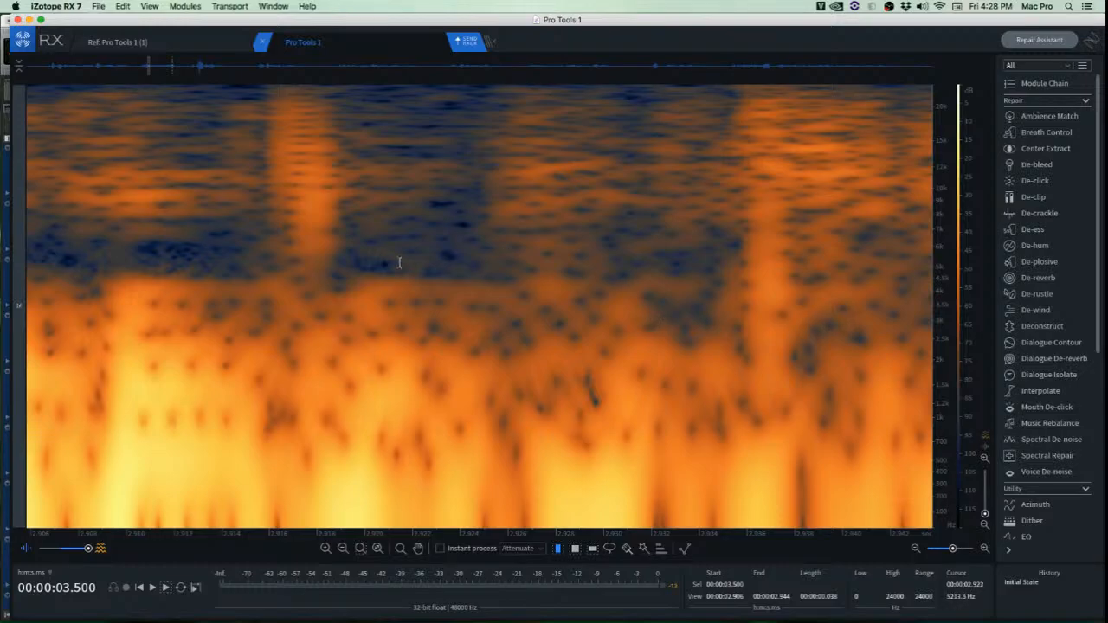
scroll(606, 337, down, 6)
scroll(586, 335, down, 5)
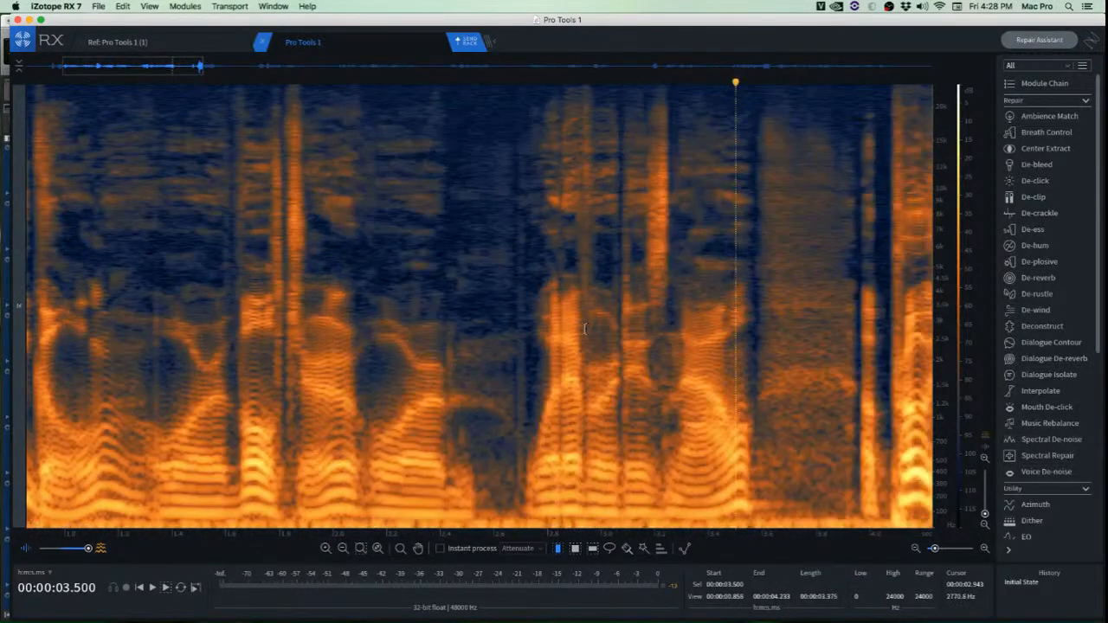
scroll(582, 465, down, 5)
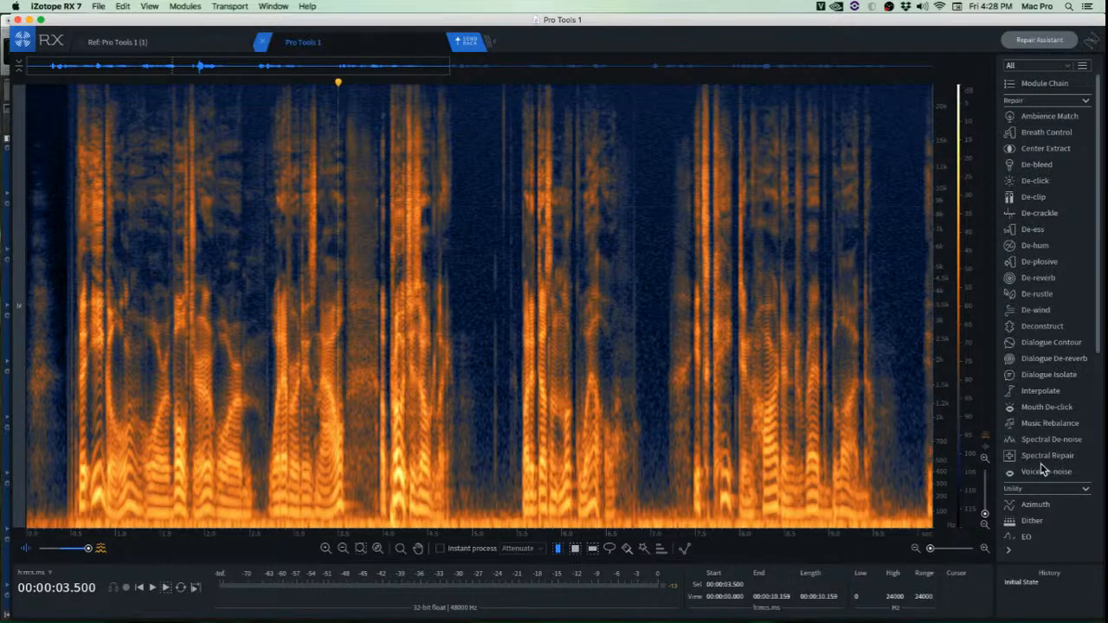
Render the digital EQ with its high-pass filter over the whole narration clip, close the module, and return to the clip's start unselected.
click(1026, 537)
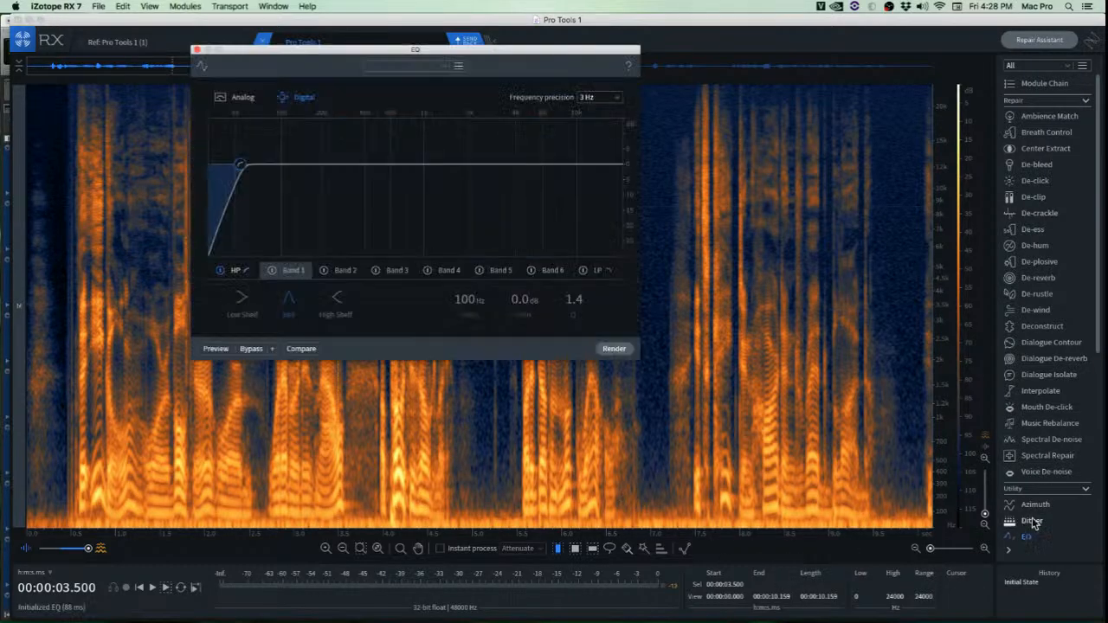
click(618, 348)
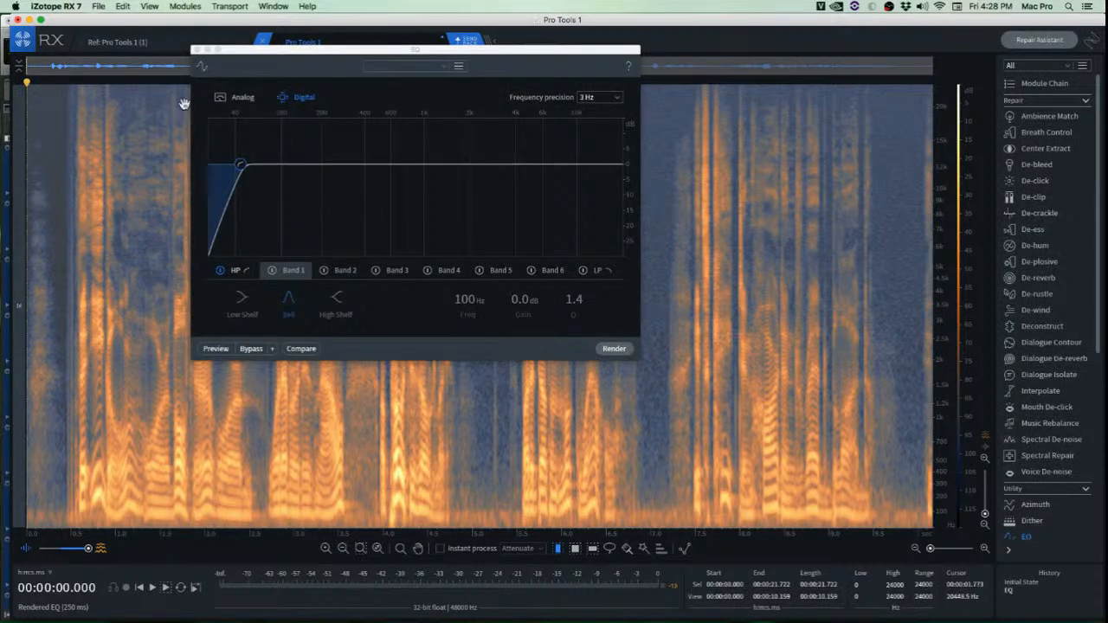
click(196, 50)
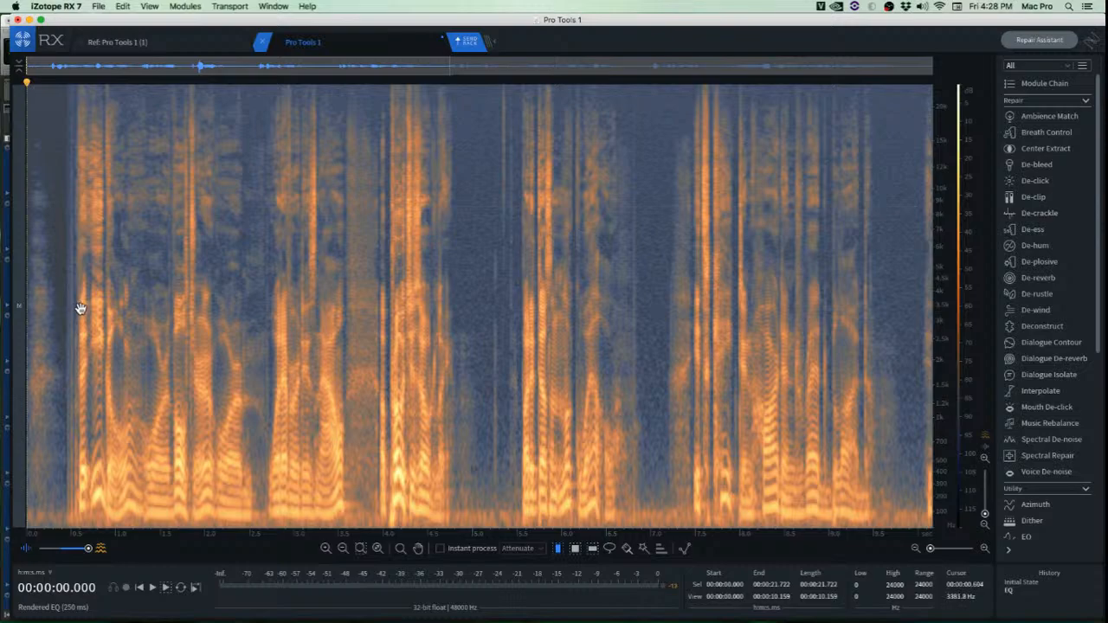
click(81, 302)
key(Home)
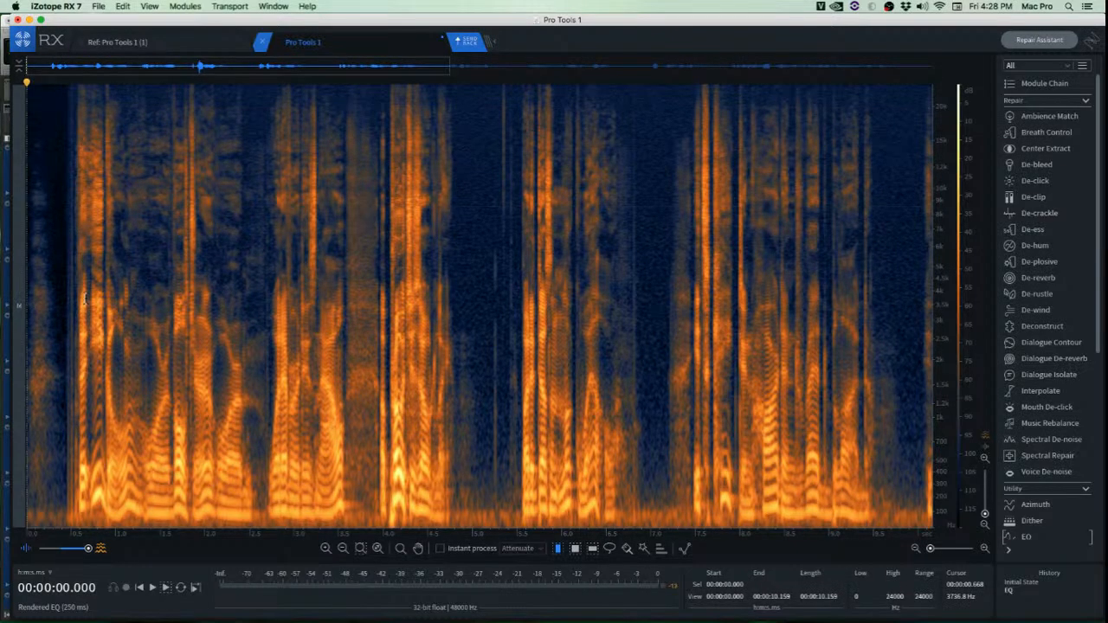
Play the first second or so of the equalised narration from the start of the clip.
scroll(53, 287, up, 10)
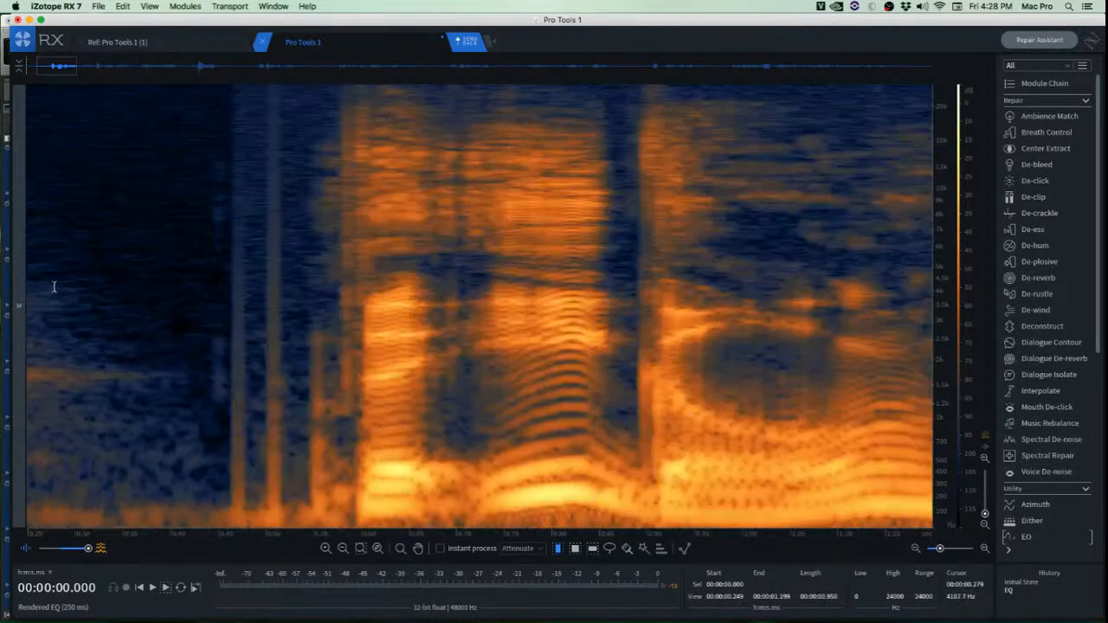
key(space)
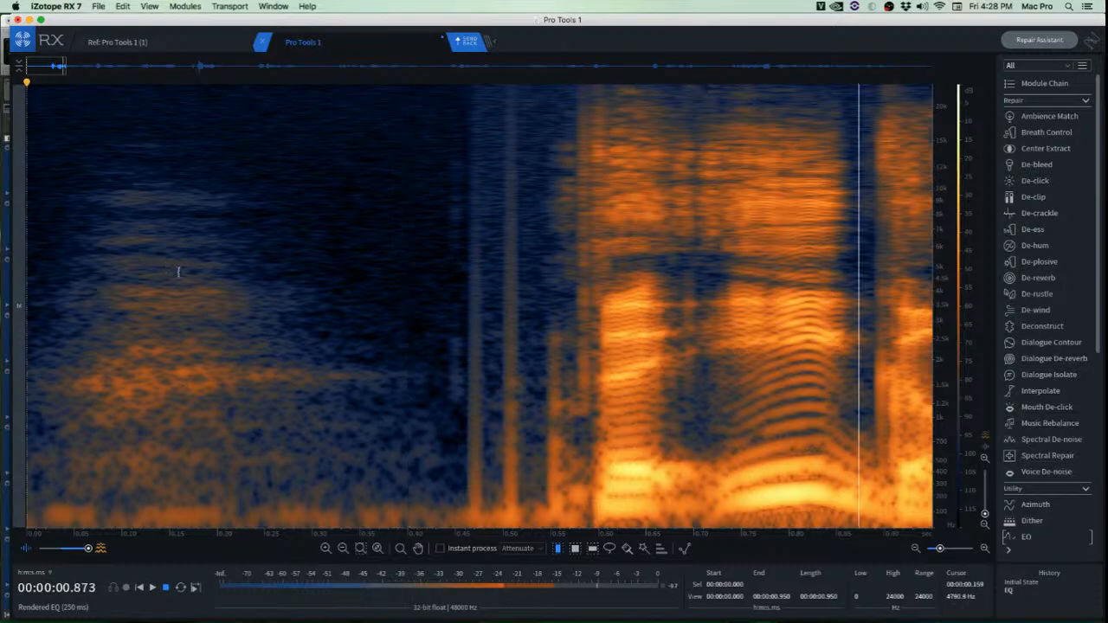
key(space)
Copy a clean time-frequency patch from 0.422 to 0.445 seconds, about 4056–17034 Hz, and paste it over the faint click just after it.
scroll(462, 214, up, 3)
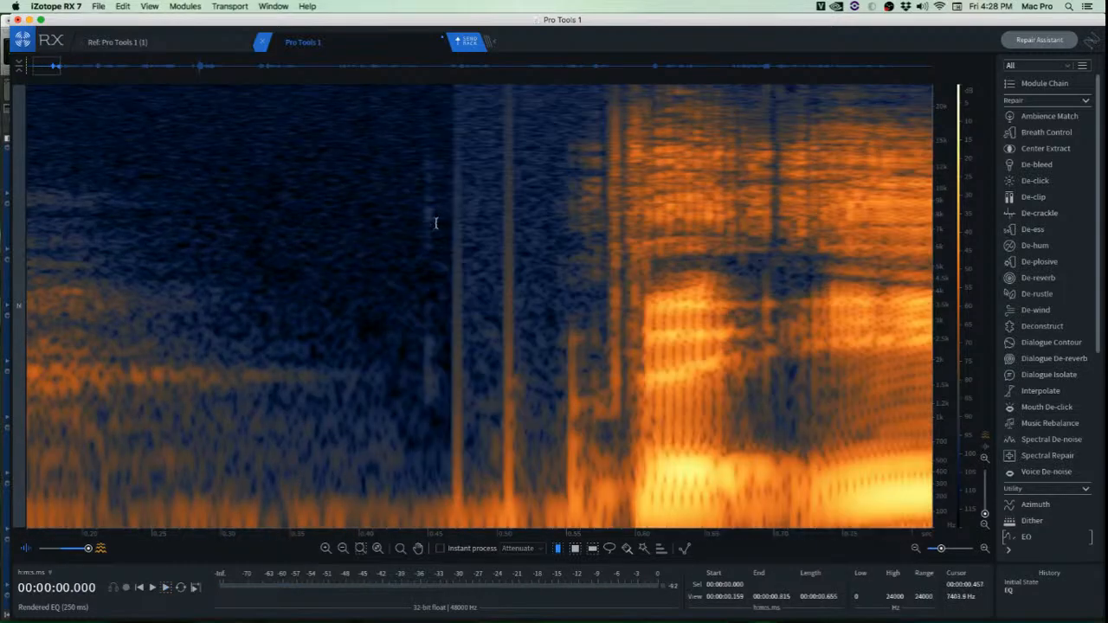
scroll(417, 217, up, 6)
scroll(341, 180, down, 4)
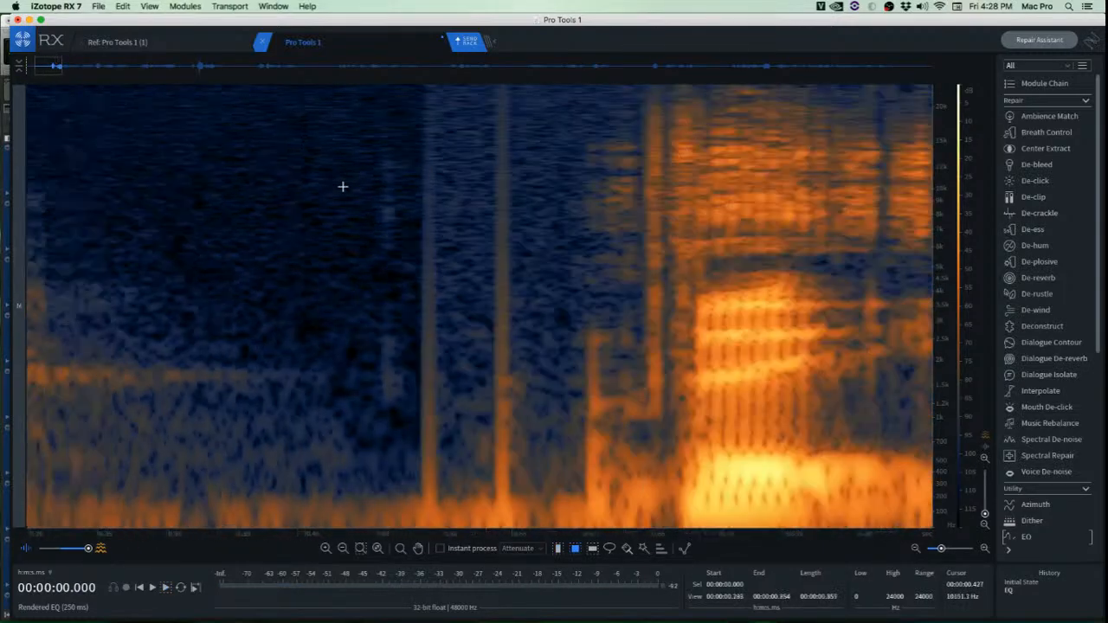
scroll(342, 186, down, 6)
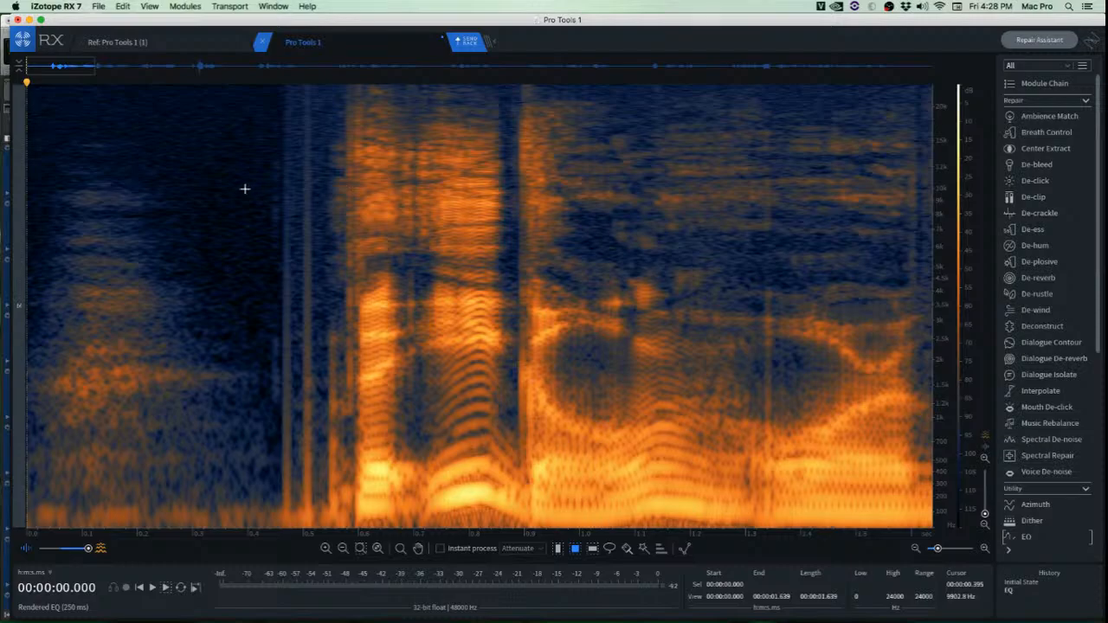
scroll(218, 245, up, 5)
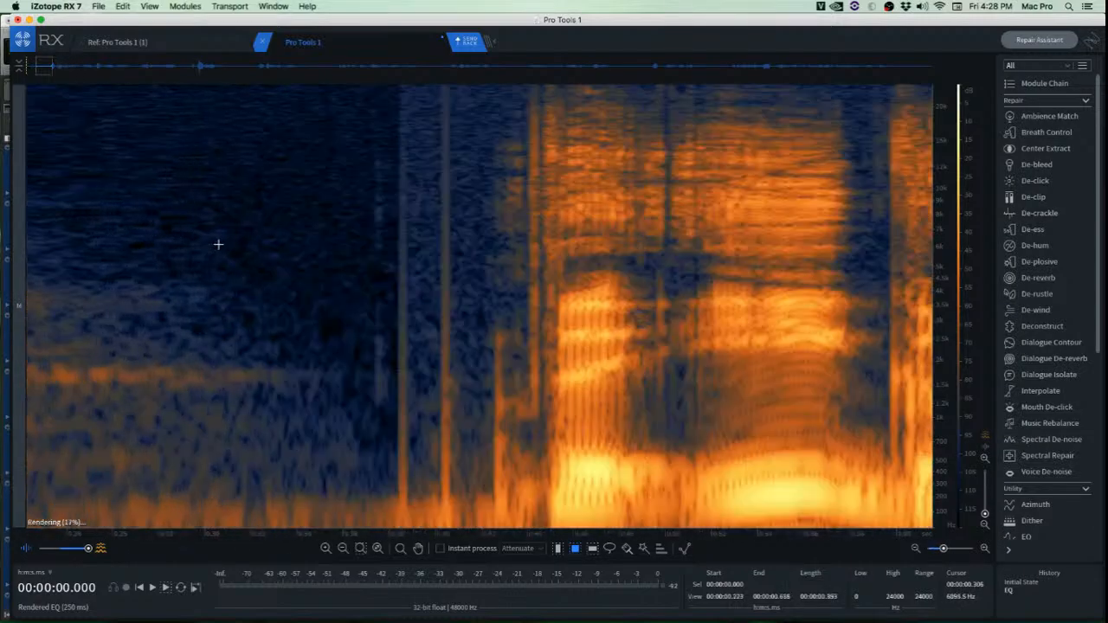
drag(673, 126, 767, 288)
key(super+c)
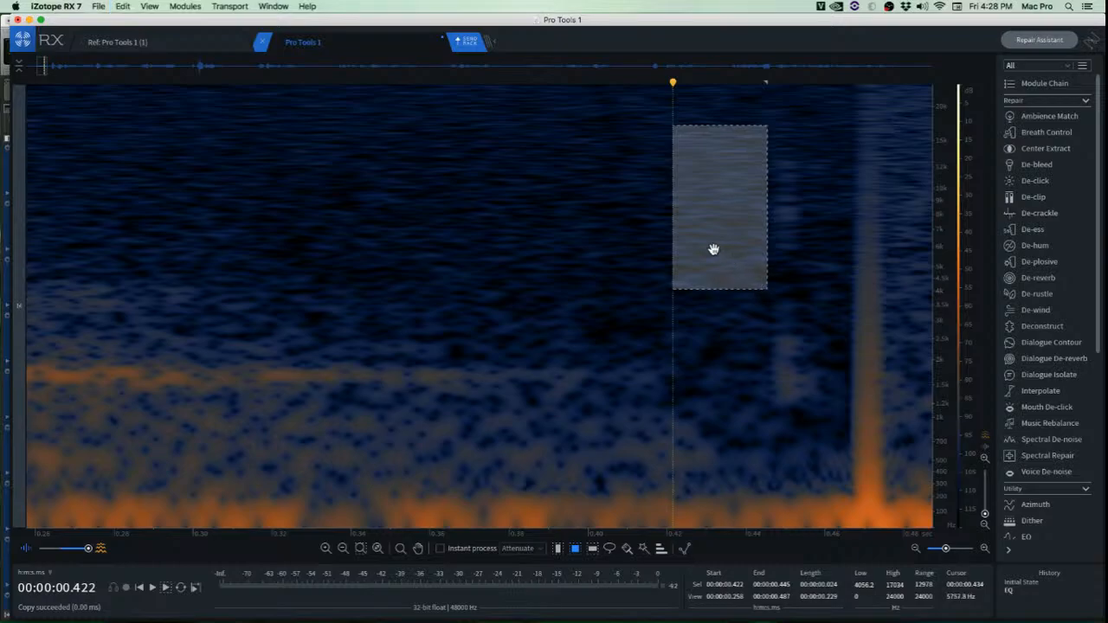
drag(712, 248, 778, 252)
key(super+v)
click(679, 351)
scroll(693, 333, up, 2)
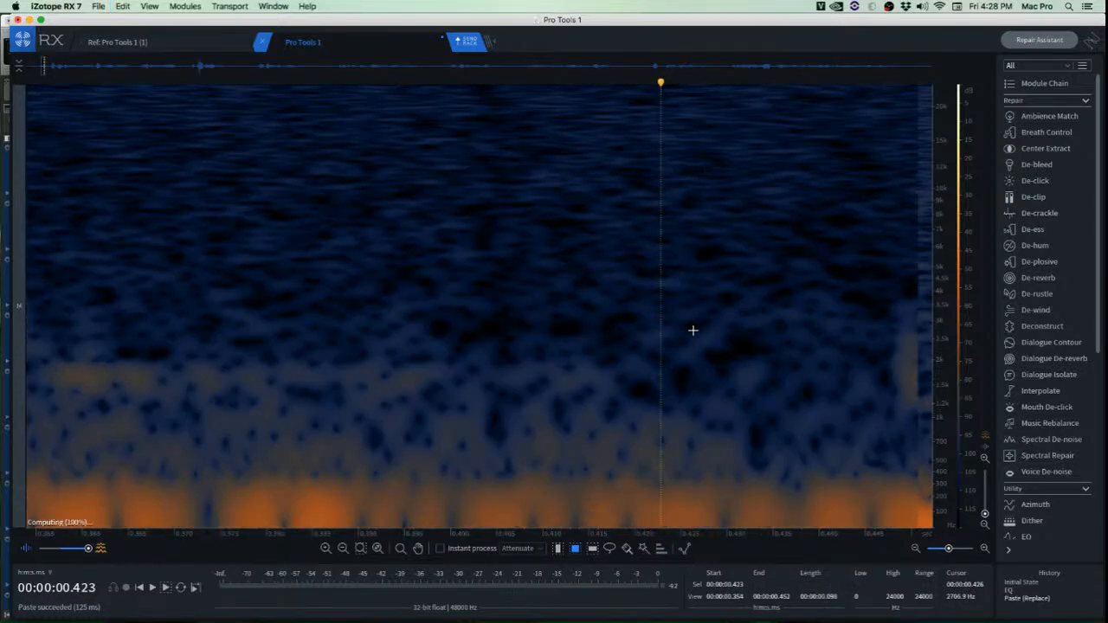
Copy a clean patch from 0.422 to 0.446 seconds, about 576–4591 Hz, and paste it over the faint click starting at 0.440 seconds.
drag(699, 277, 808, 452)
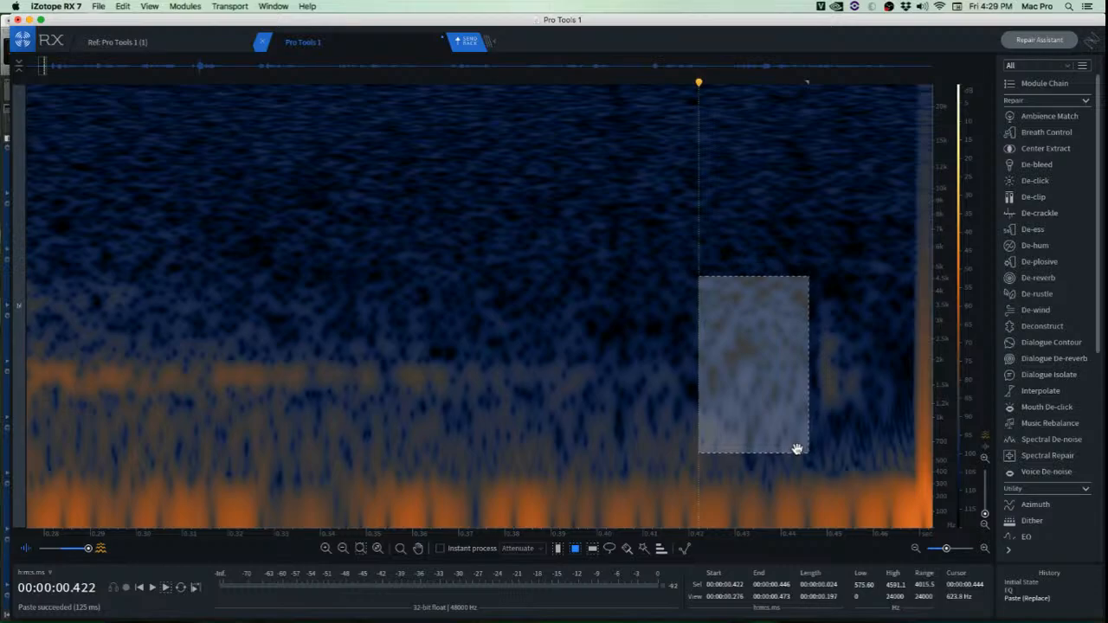
key(super+c)
drag(746, 419, 828, 411)
key(super+v)
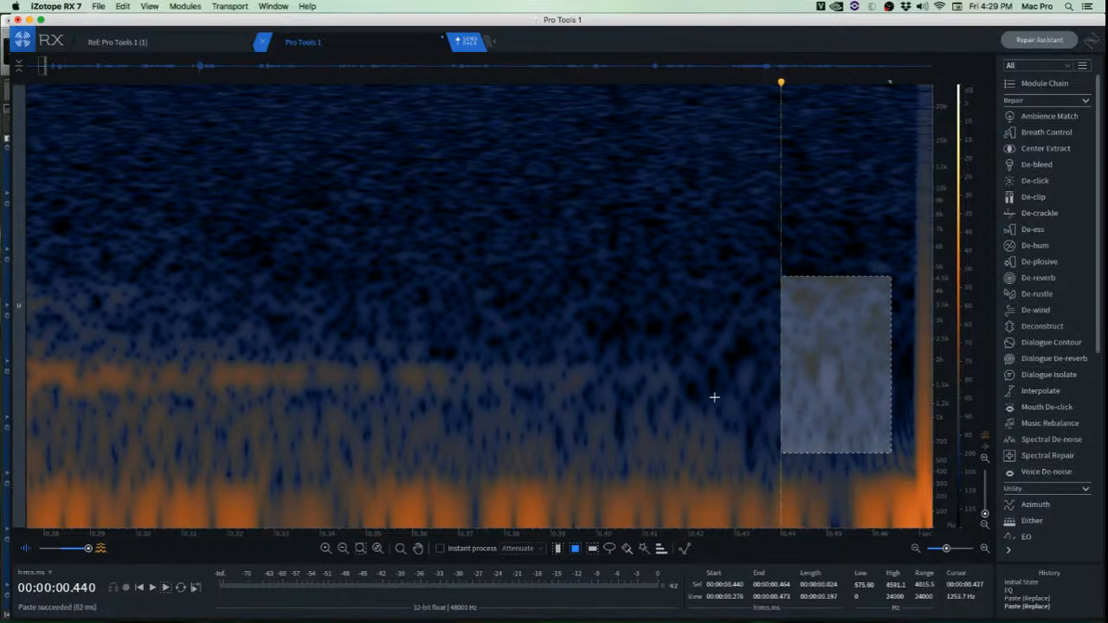
click(714, 397)
Play the patched narration briefly from about 0.315 seconds.
scroll(700, 408, down, 6)
click(325, 181)
key(space)
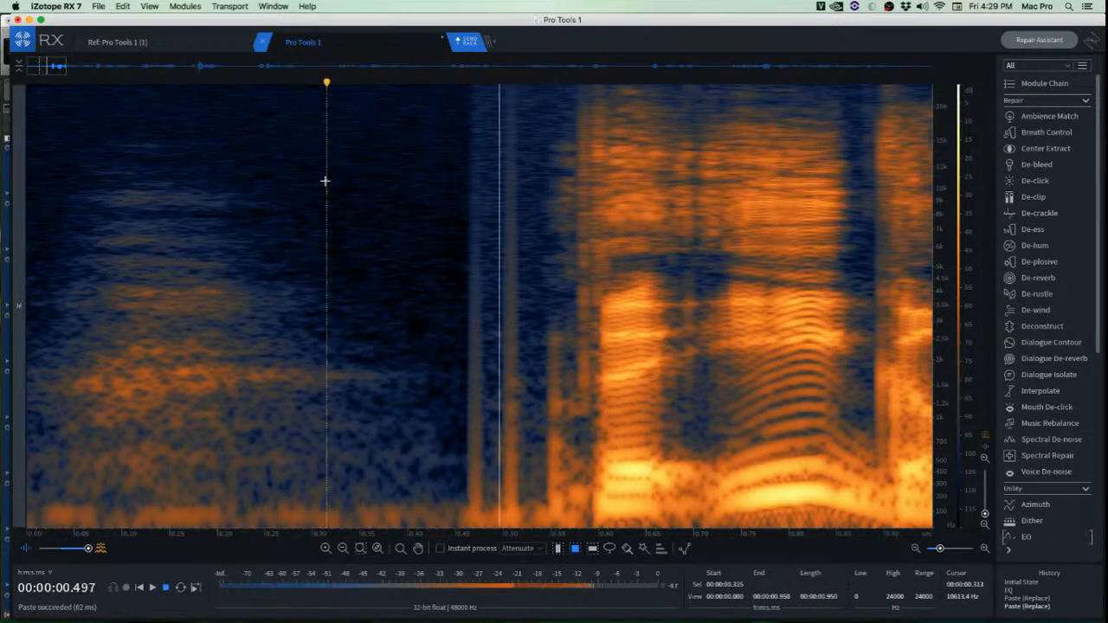
key(space)
Select the clean stretch from 0.450 to 0.468 seconds, about 262–23378 Hz, and play the audio from just after it.
scroll(469, 182, up, 5)
drag(357, 93, 437, 488)
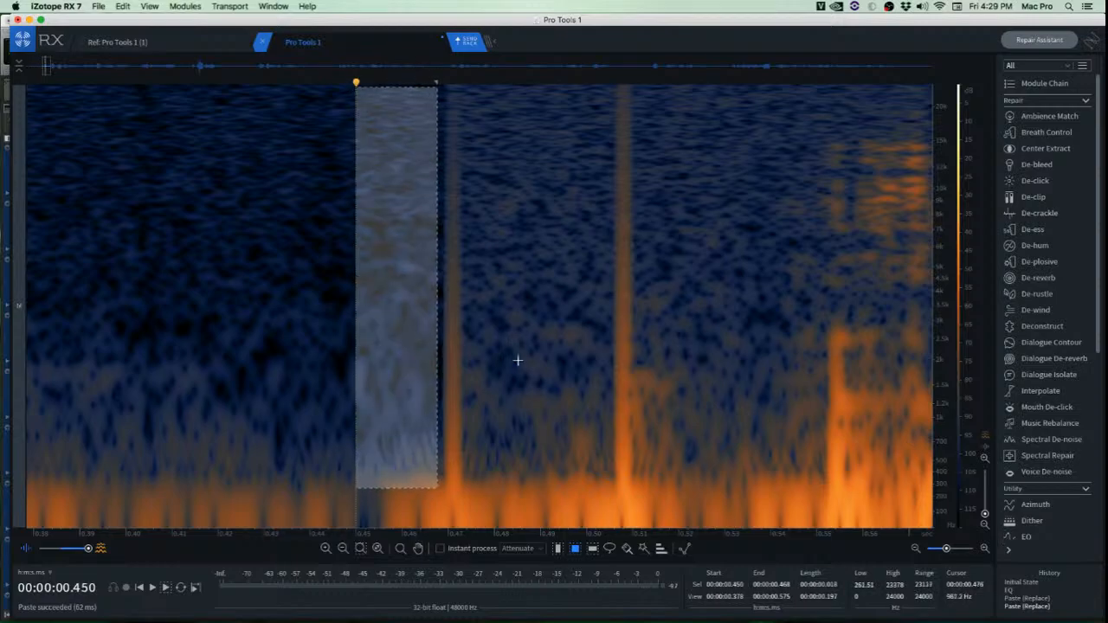
click(472, 84)
key(space)
key(space)
scroll(503, 198, down, 4)
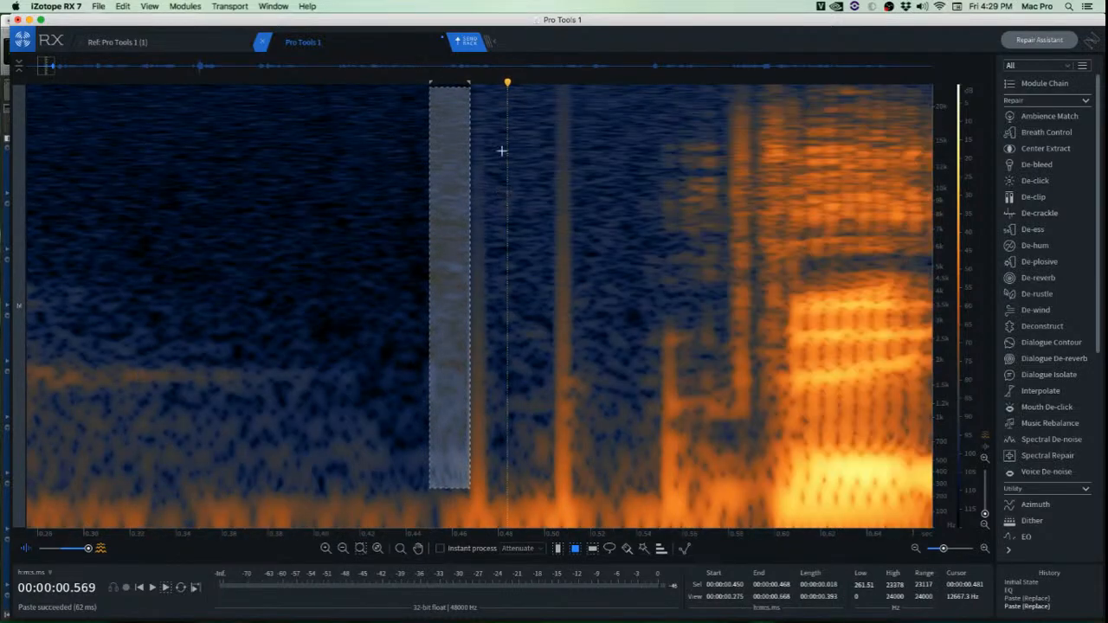
Copy a nearly full-height clean patch beside the first vertical click and paste it over that click from 0.464 to 0.480 seconds.
drag(482, 85, 532, 504)
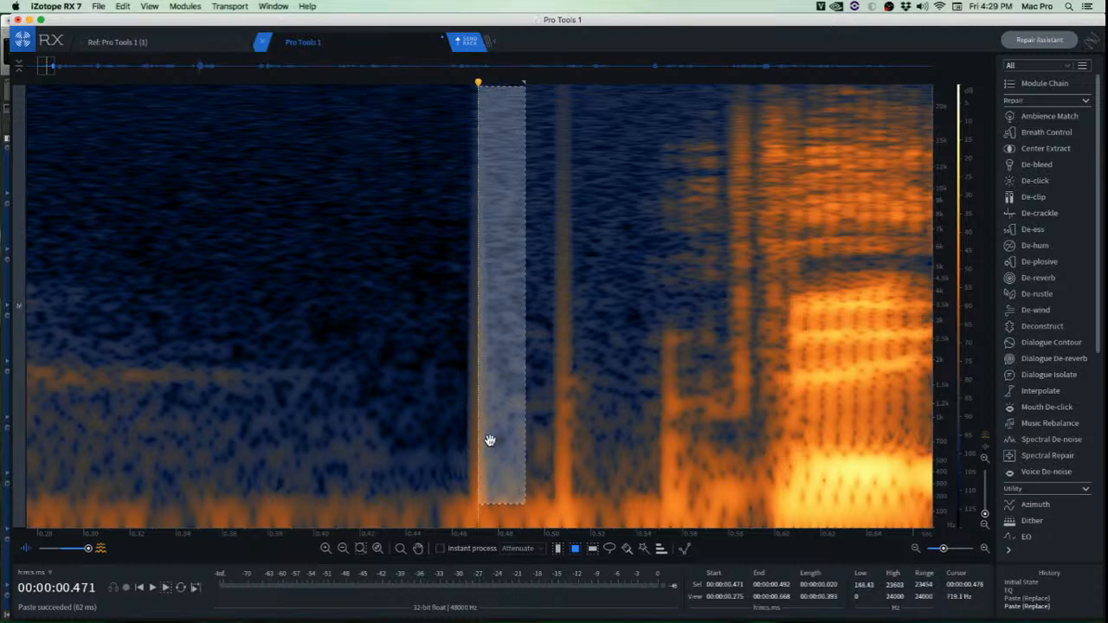
mouse_move(498, 443)
mouse_down()
mouse_move(477, 413)
mouse_move(465, 416)
mouse_move(494, 421)
mouse_move(482, 396)
mouse_up()
key(super+v)
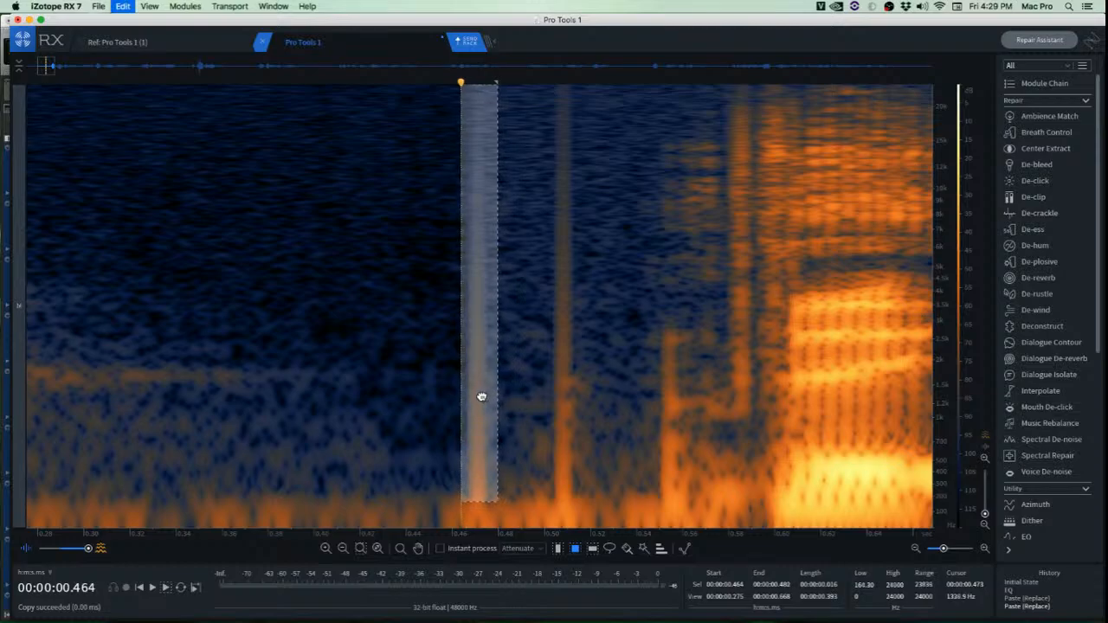
click(501, 393)
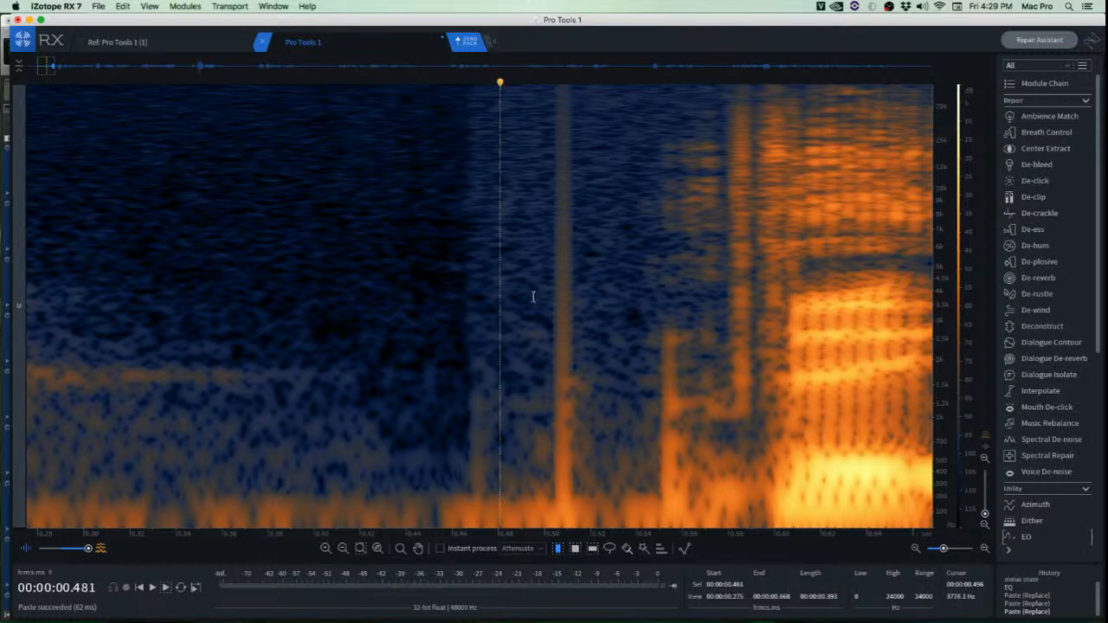
Try De-click on the full-height time selection from 0.491 to 0.525 seconds, and undo it.
drag(523, 294, 604, 340)
key(shift+2)
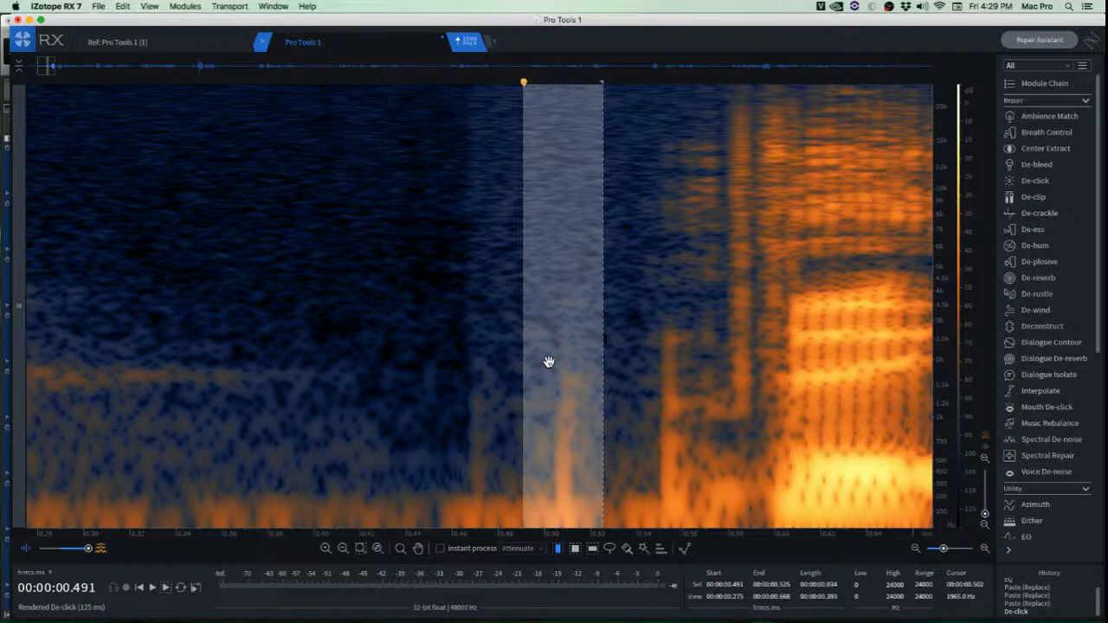
key(super+z)
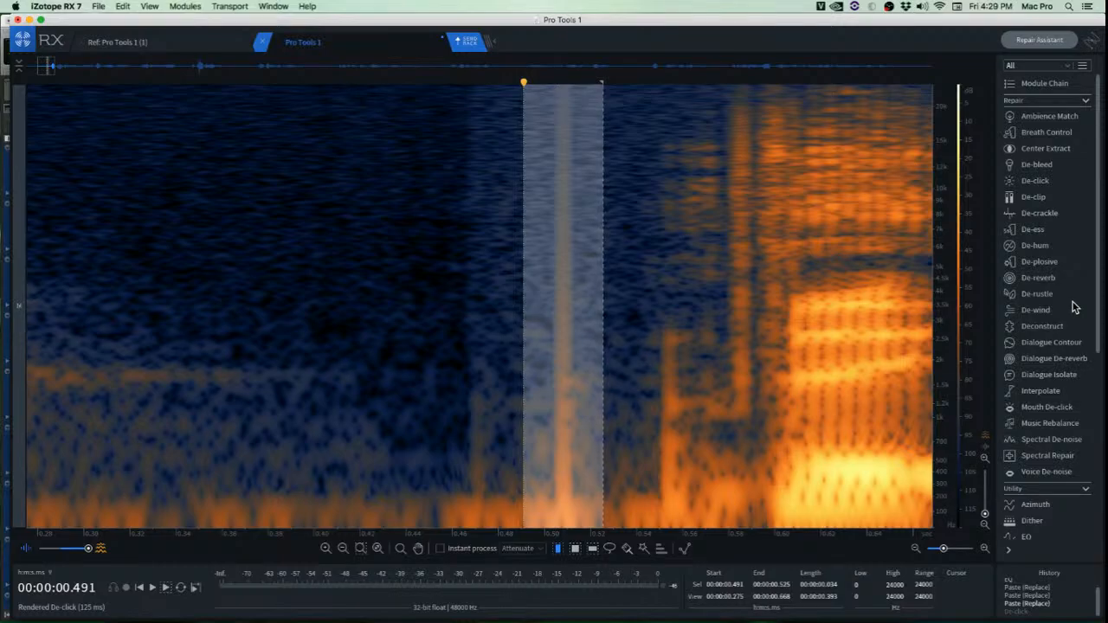
Try De-crackle at Medium quality and strength 4.0 on the 0.491–0.525 second selection, undo it, and close the module.
click(1039, 213)
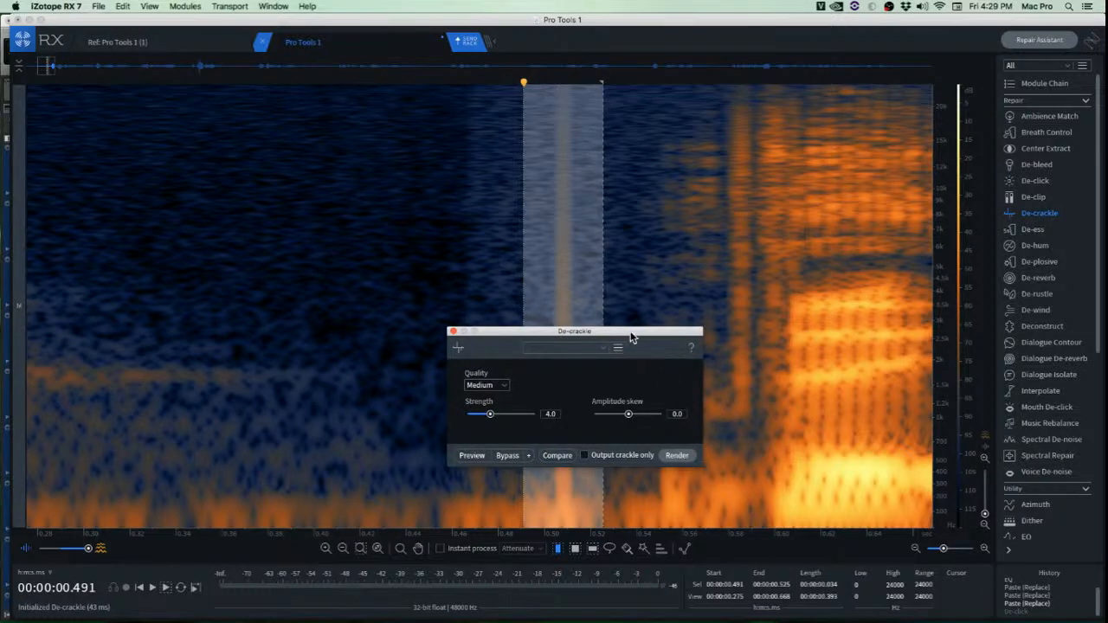
drag(631, 338, 314, 302)
click(358, 420)
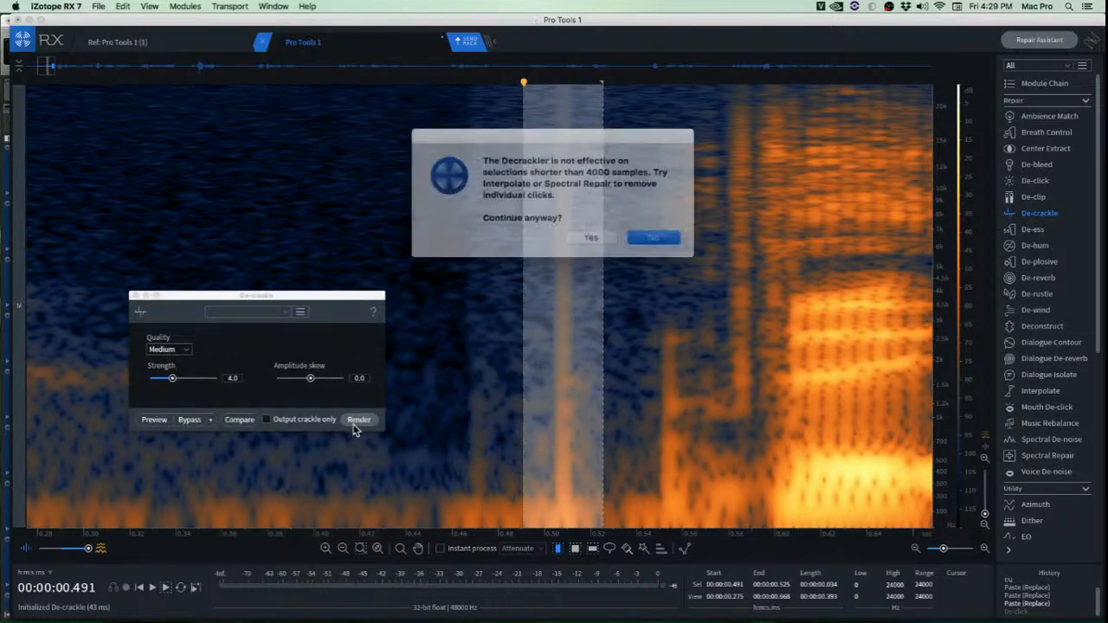
click(592, 236)
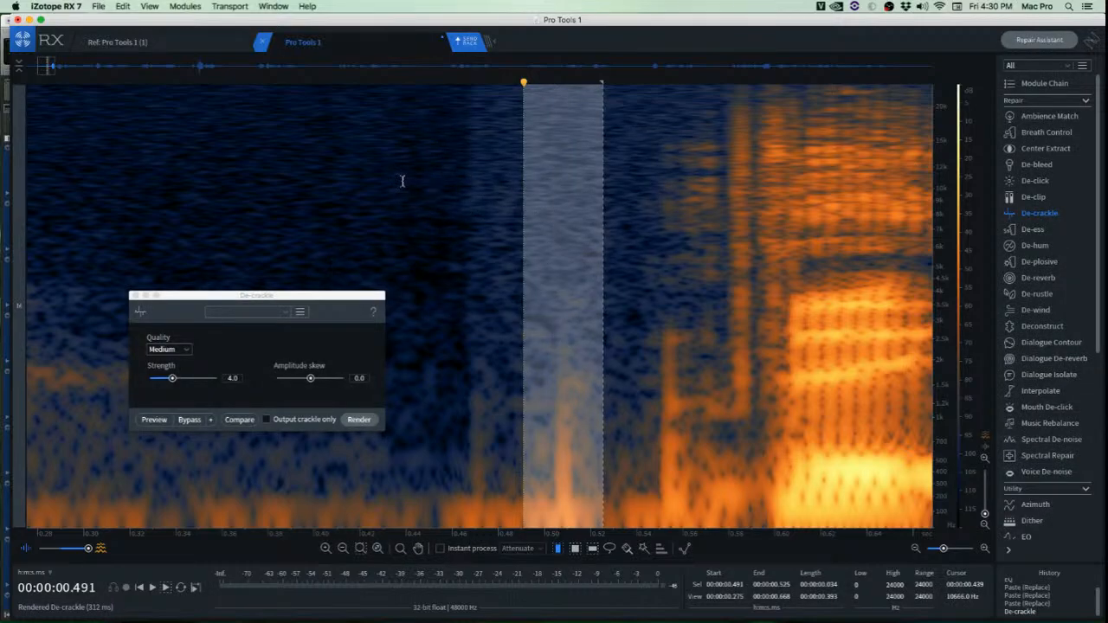
click(402, 181)
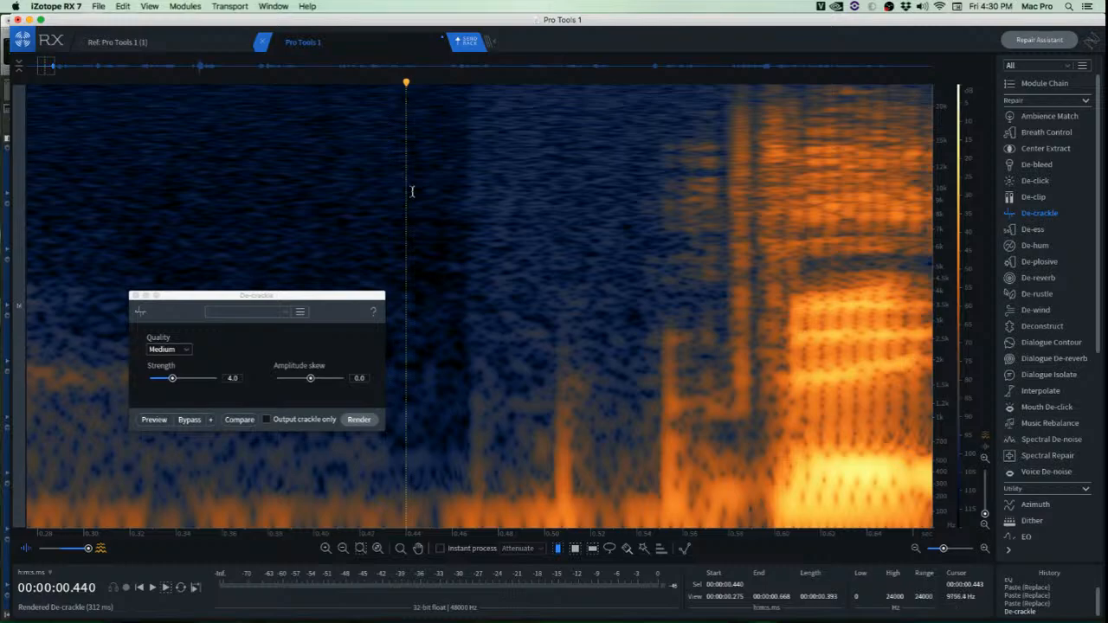
key(super+z)
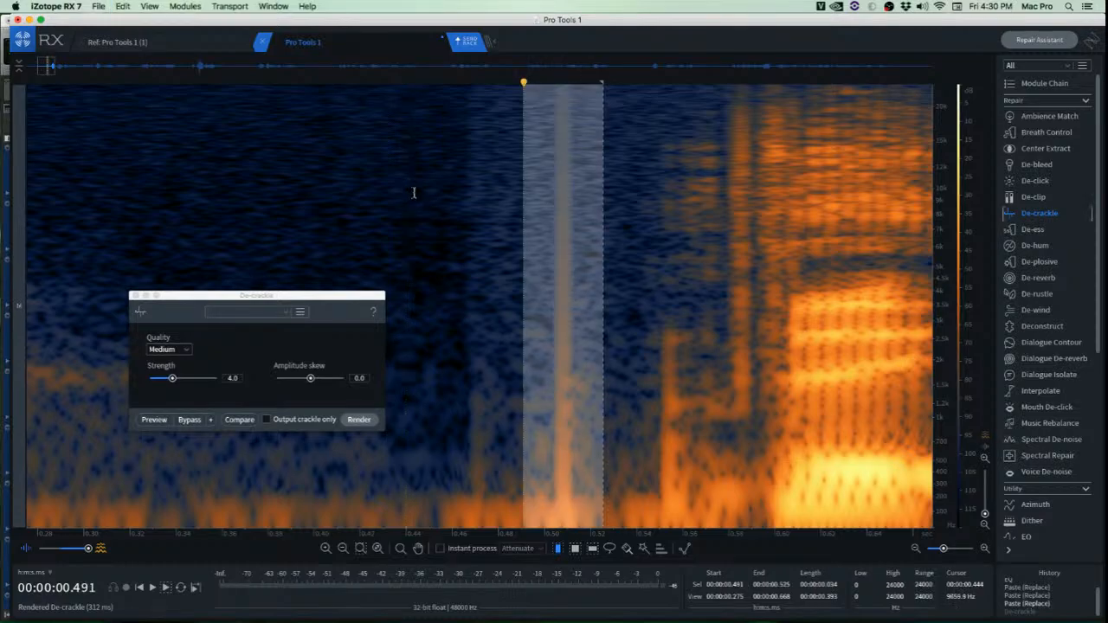
drag(338, 297, 320, 205)
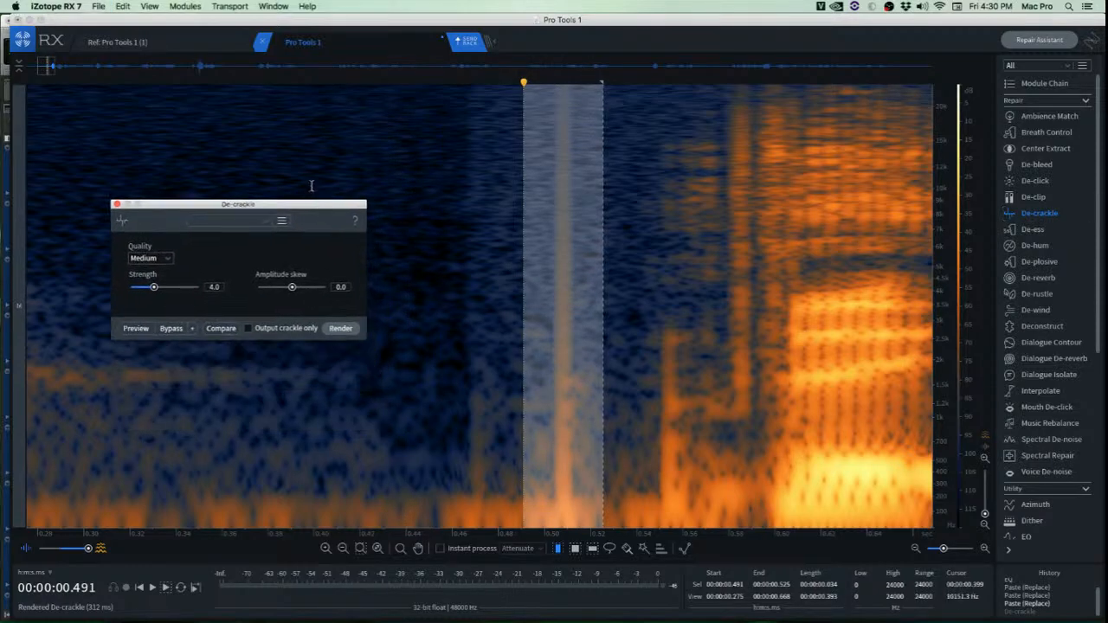
click(500, 184)
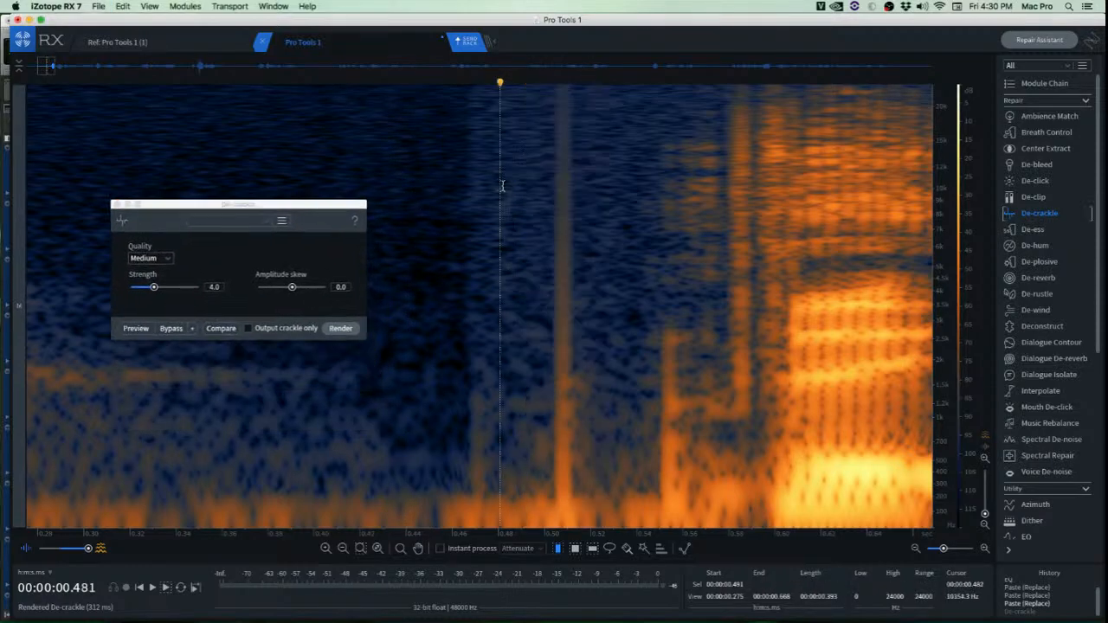
click(117, 208)
Paste a copied clean patch over the click from 0.500 to 0.517 seconds, about 447–23553 Hz, and patch its remaining low-frequency part.
scroll(594, 265, up, 2)
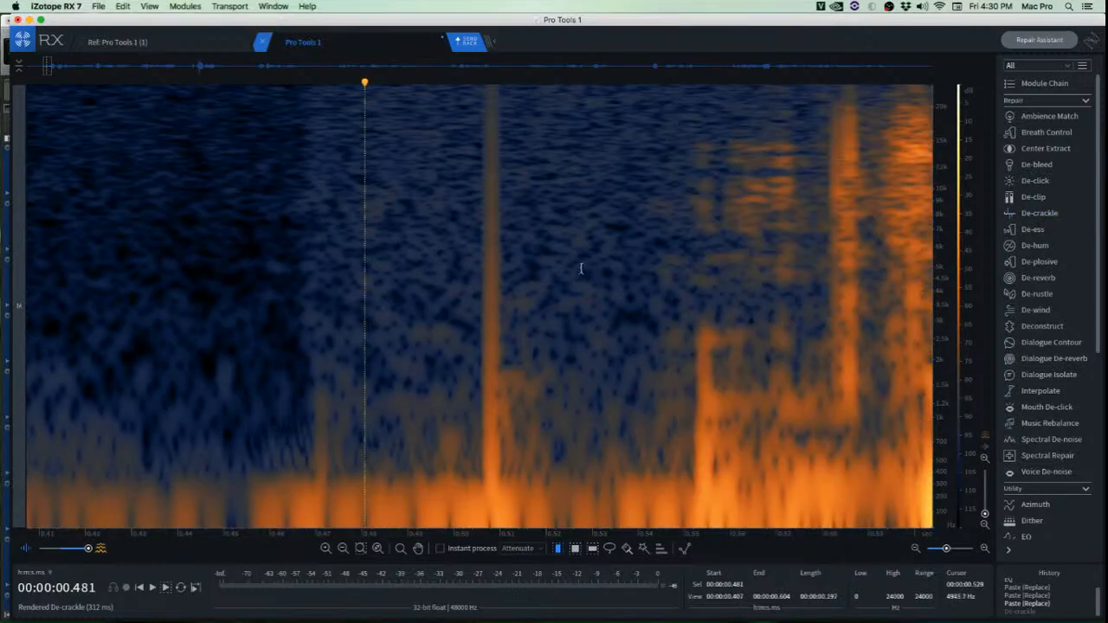
scroll(594, 315, down, 1)
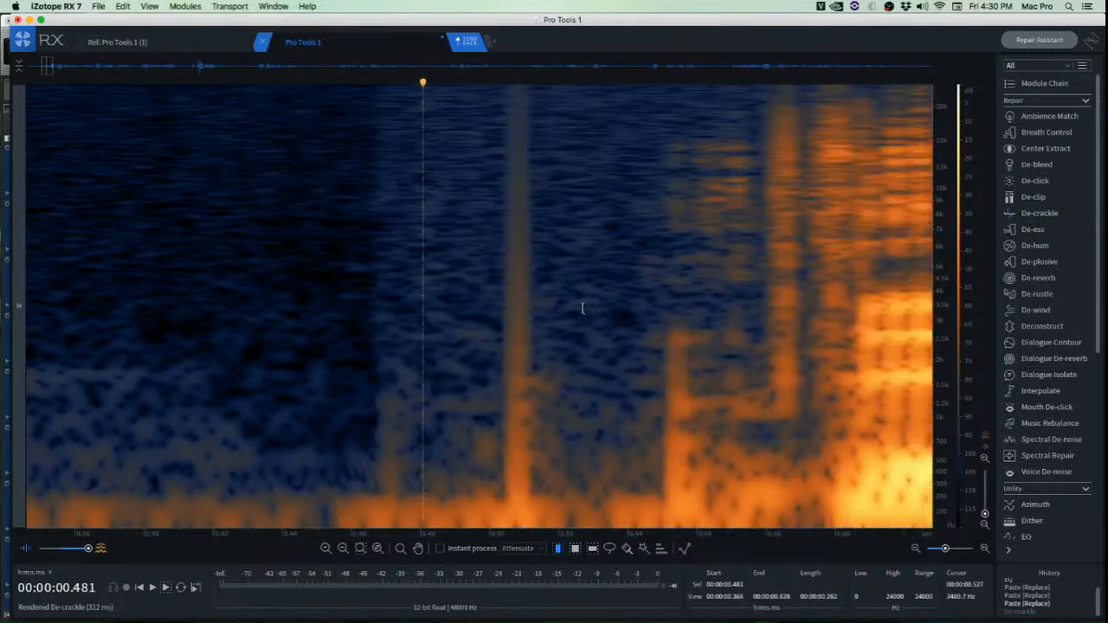
scroll(422, 286, up, 2)
drag(427, 97, 542, 428)
click(578, 338)
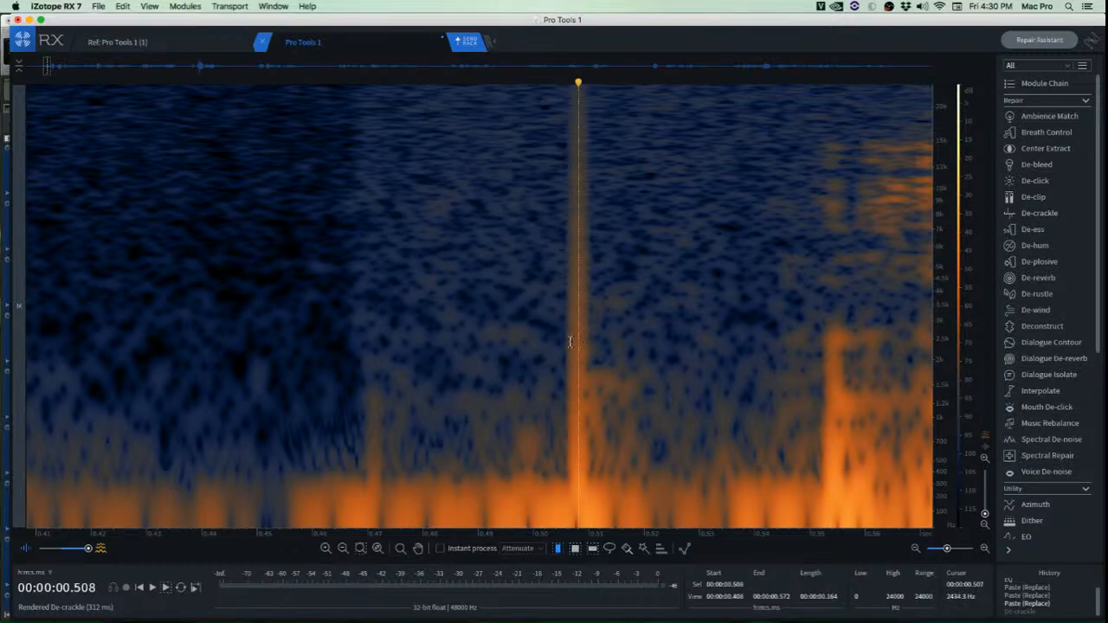
key(r)
drag(453, 91, 581, 408)
key(super+c)
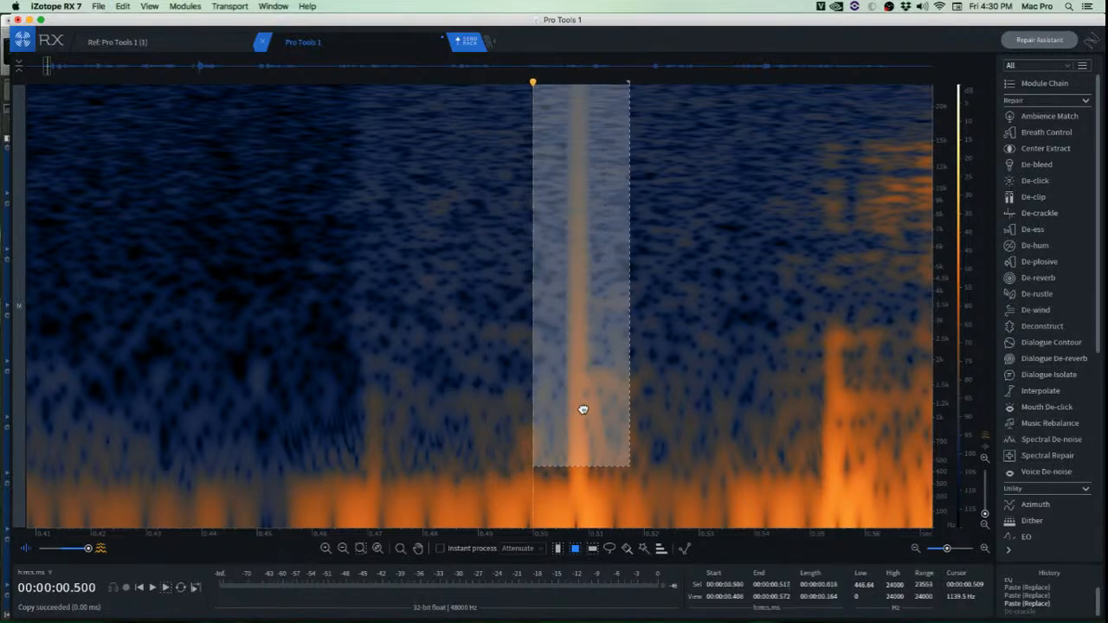
key(super+v)
click(488, 433)
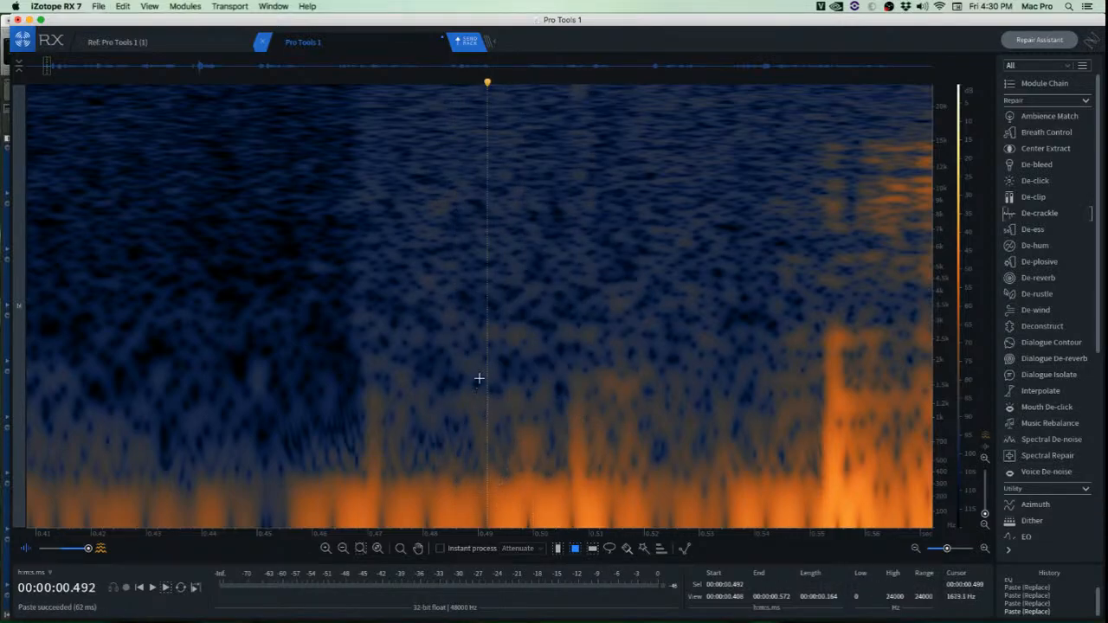
drag(610, 378, 584, 494)
click(490, 480)
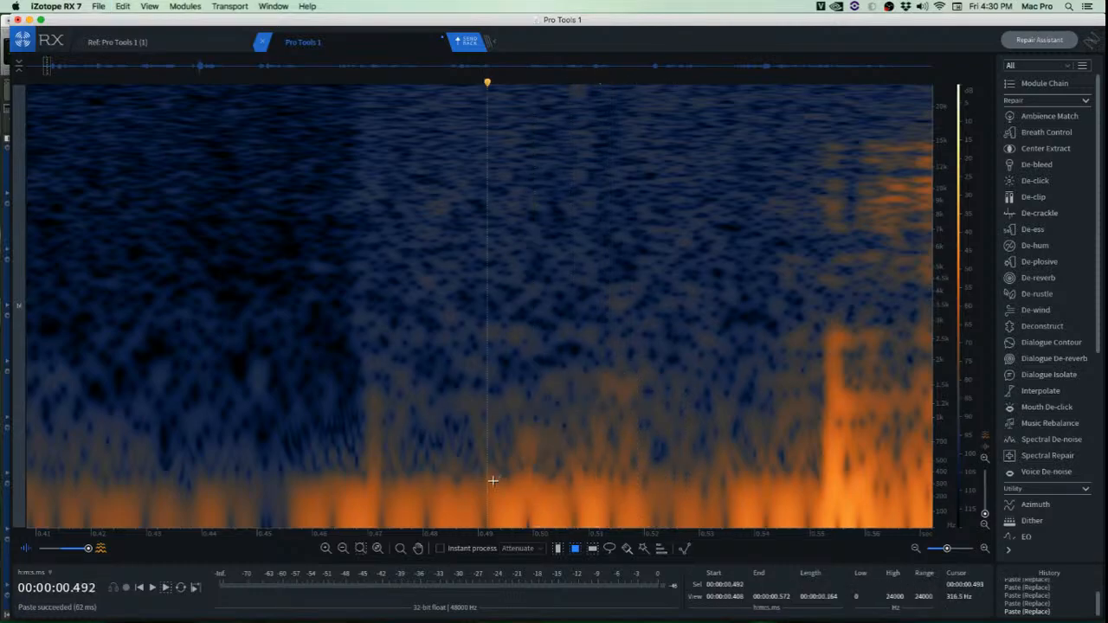
Play the repaired passage from about 0.438 seconds to check the patched click.
click(191, 304)
key(space)
key(space)
key(space)
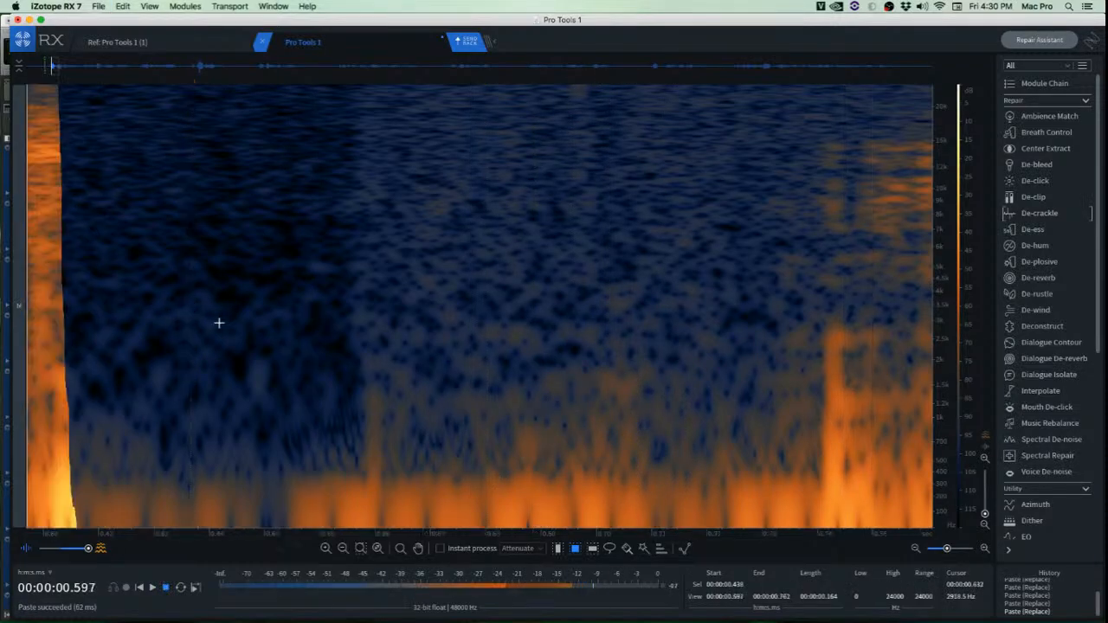
key(space)
Copy a clean mid-frequency patch from before the first word and paste it over the vertical click near 0.555 seconds.
scroll(219, 323, down, 5)
scroll(459, 366, up, 5)
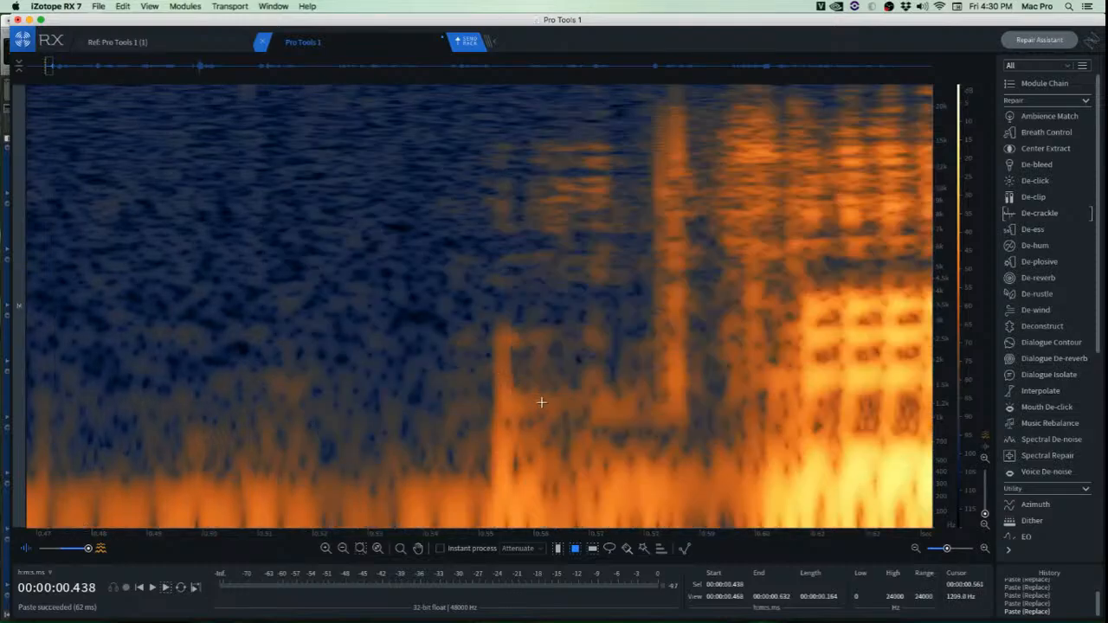
scroll(509, 382, up, 3)
drag(307, 290, 528, 459)
key(super+c)
key(super+v)
click(315, 419)
scroll(315, 419, down, 5)
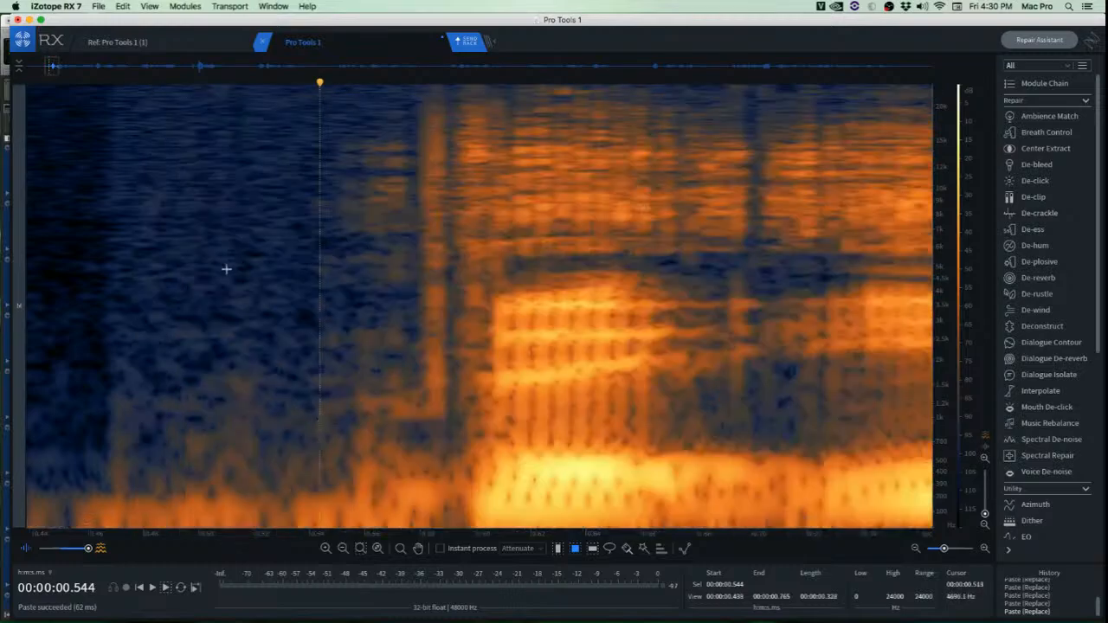
Play the repaired opening from about 0.508 seconds and again from about 0.236 seconds.
click(223, 265)
key(space)
scroll(210, 262, down, 4)
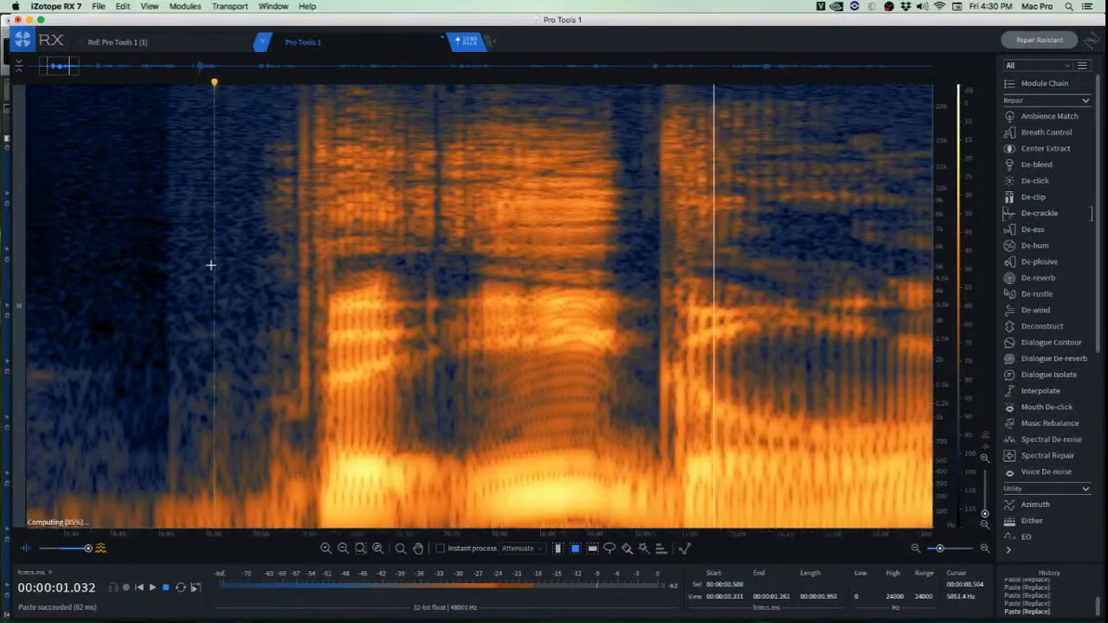
key(space)
click(62, 218)
key(space)
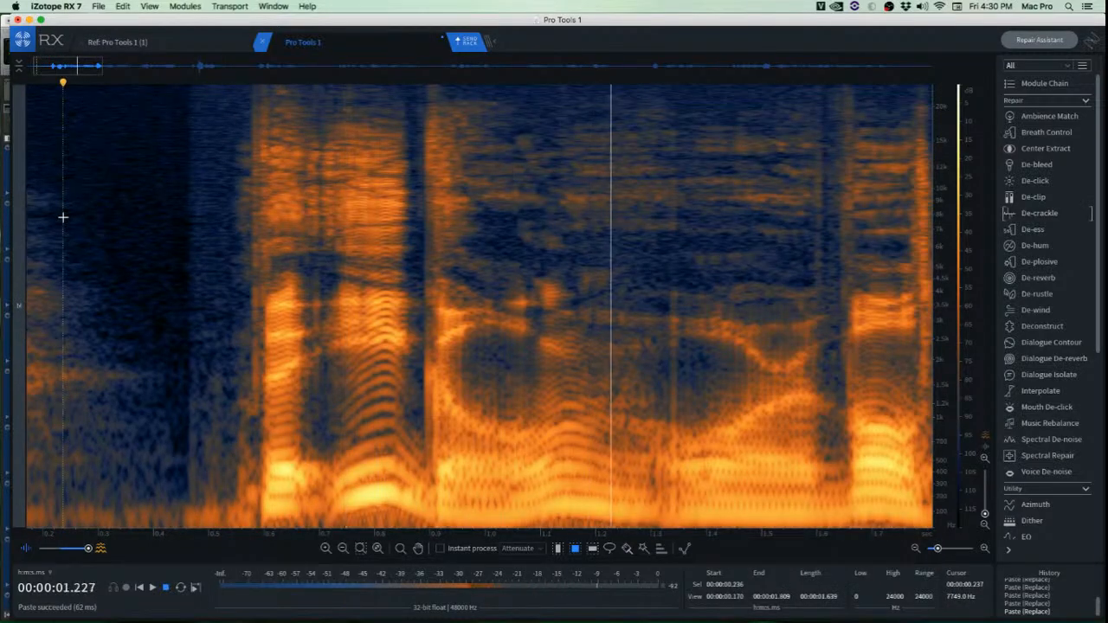
key(space)
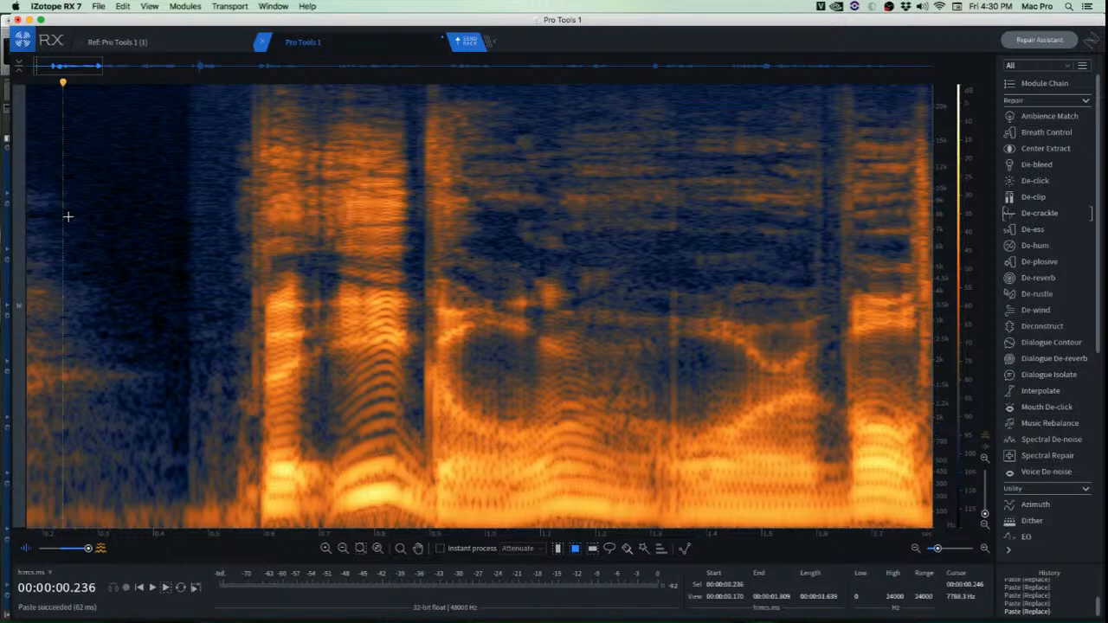
Return to the start of the clip and play the cleaned opening from there.
scroll(68, 216, down, 1)
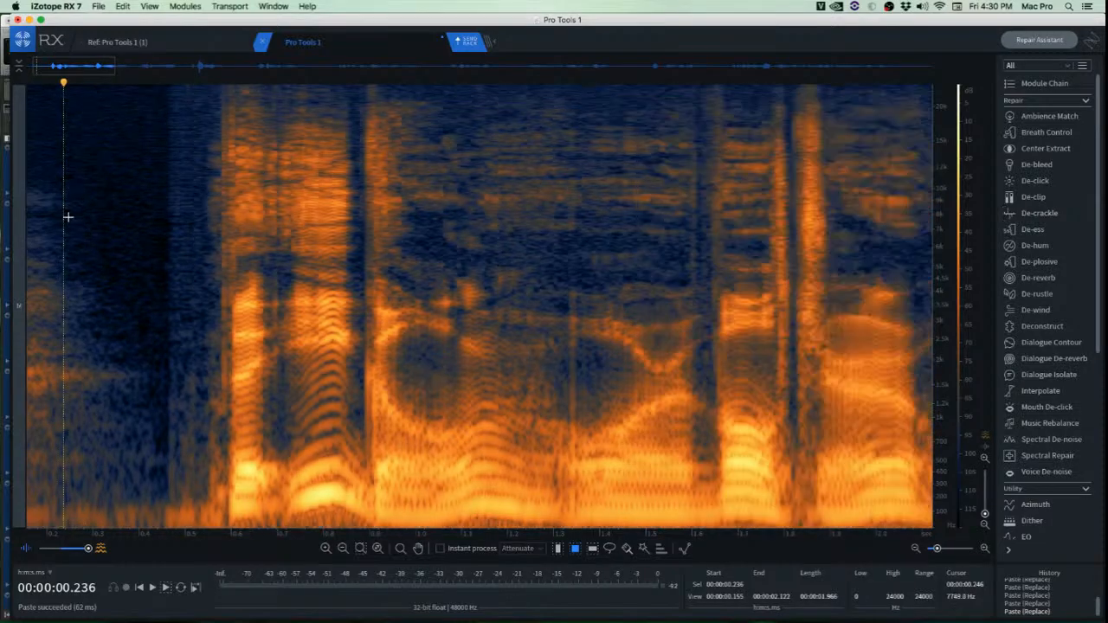
key(Return)
key(space)
key(space)
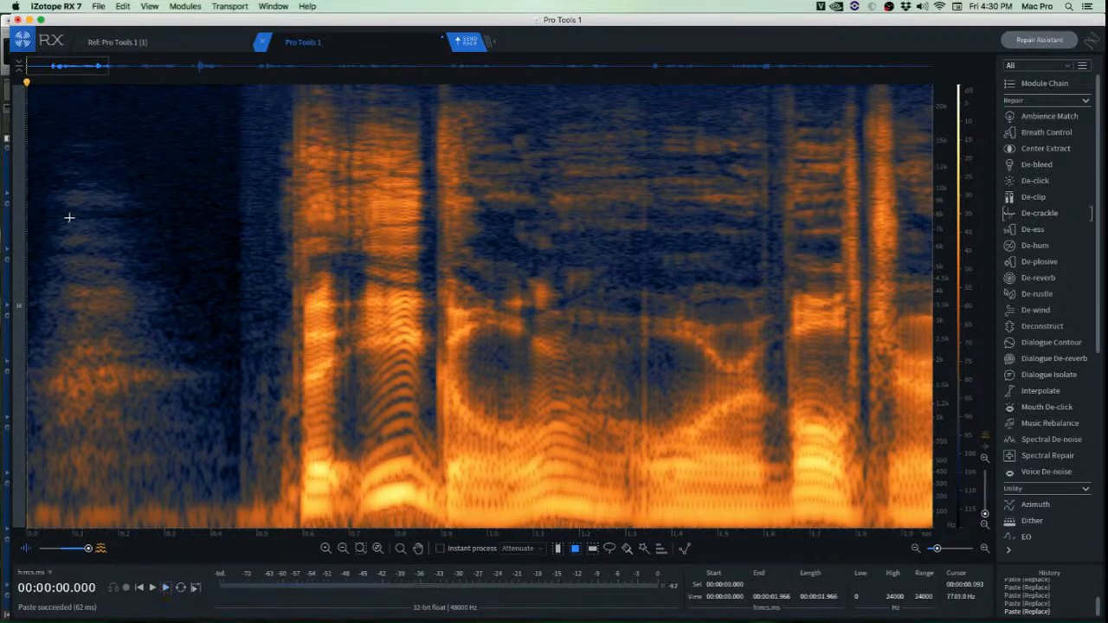
key(space)
key(space)
scroll(170, 371, down, 1)
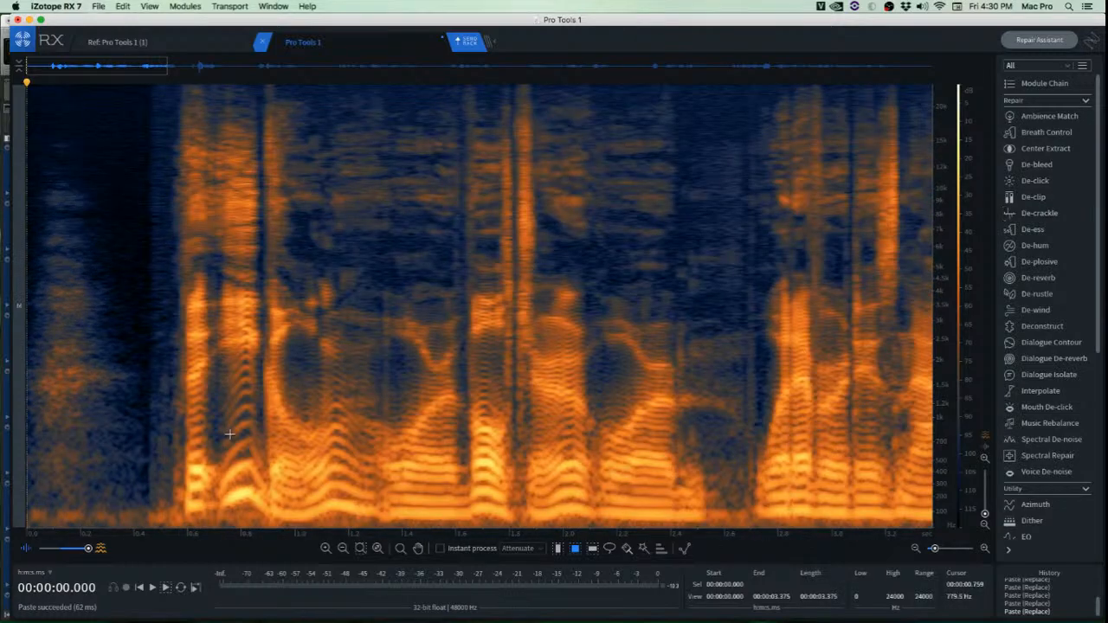
click(153, 319)
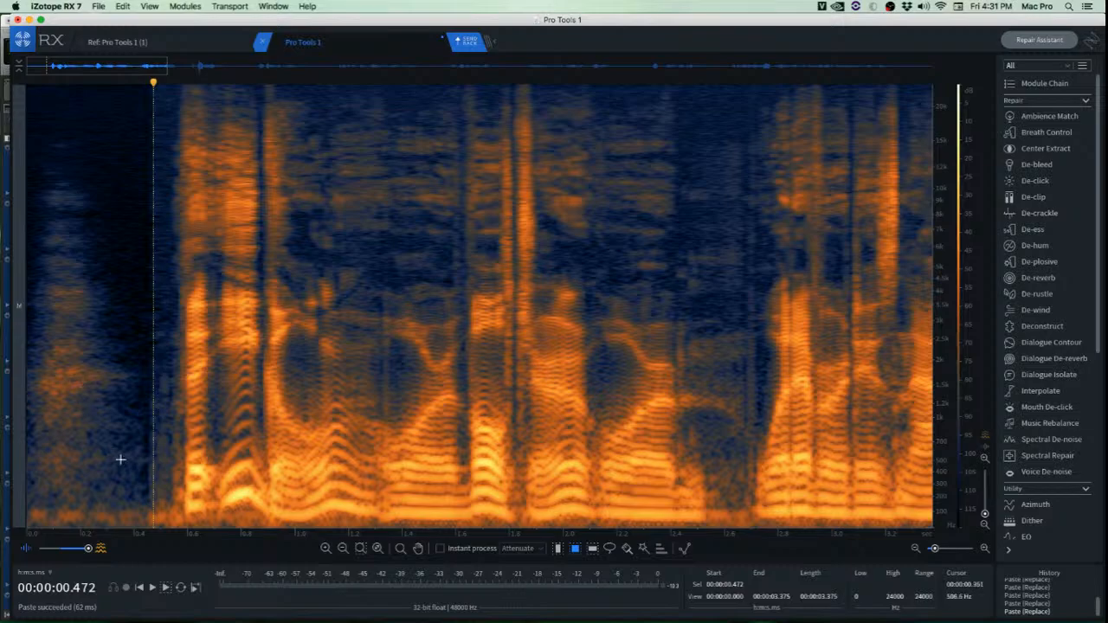
right_click(105, 267)
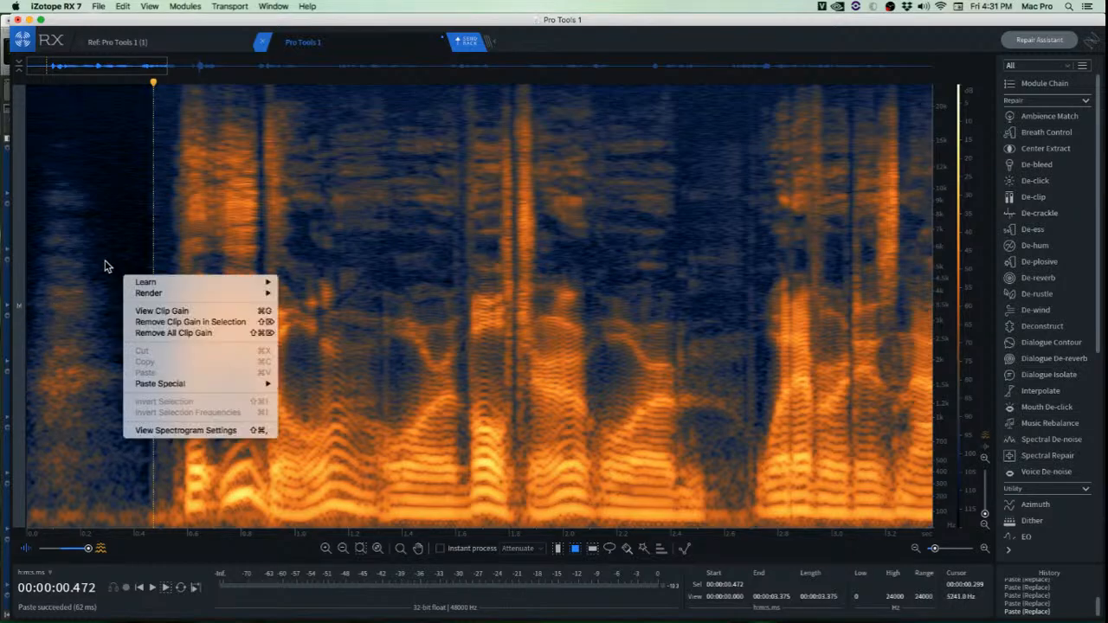
click(144, 218)
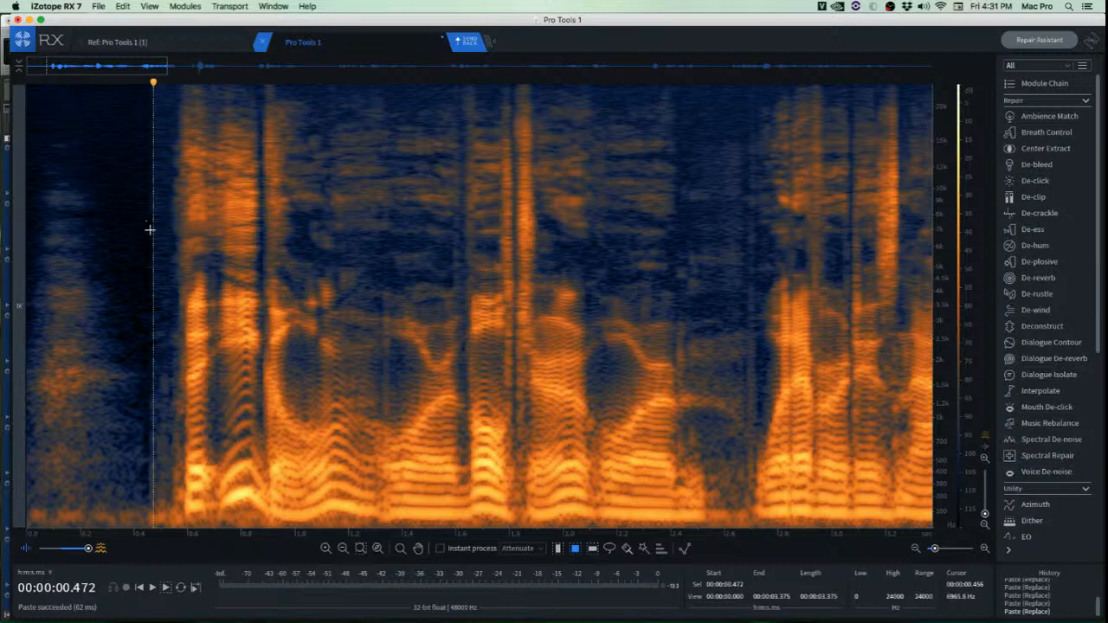
Play the narration from about 0.472 seconds, and again from about 2.114 seconds, to check for remaining clicks.
key(space)
scroll(242, 292, down, 3)
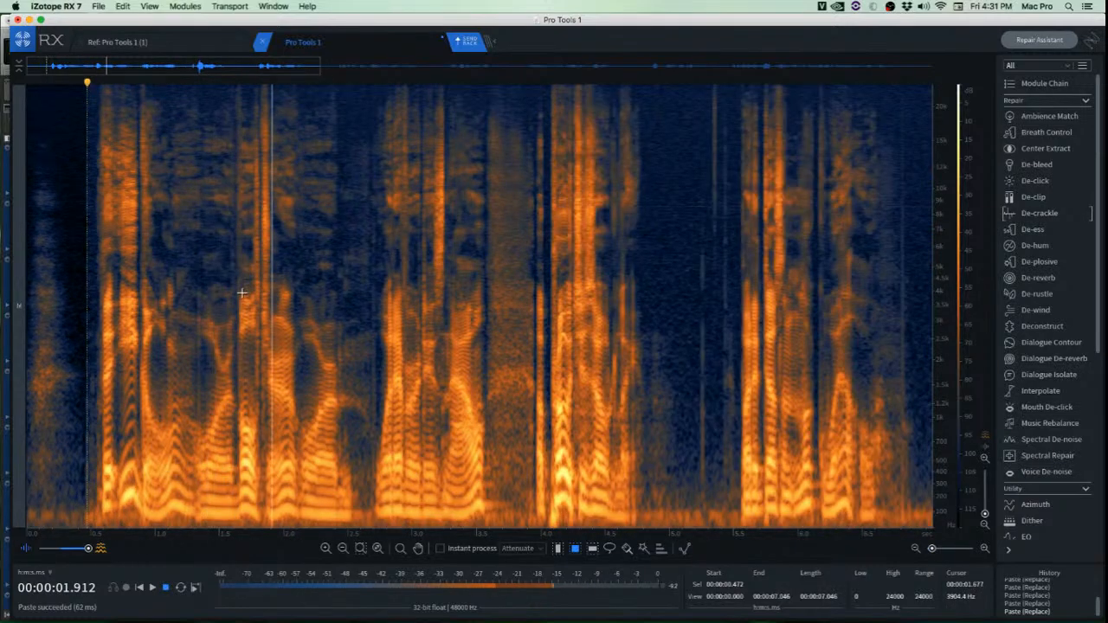
key(space)
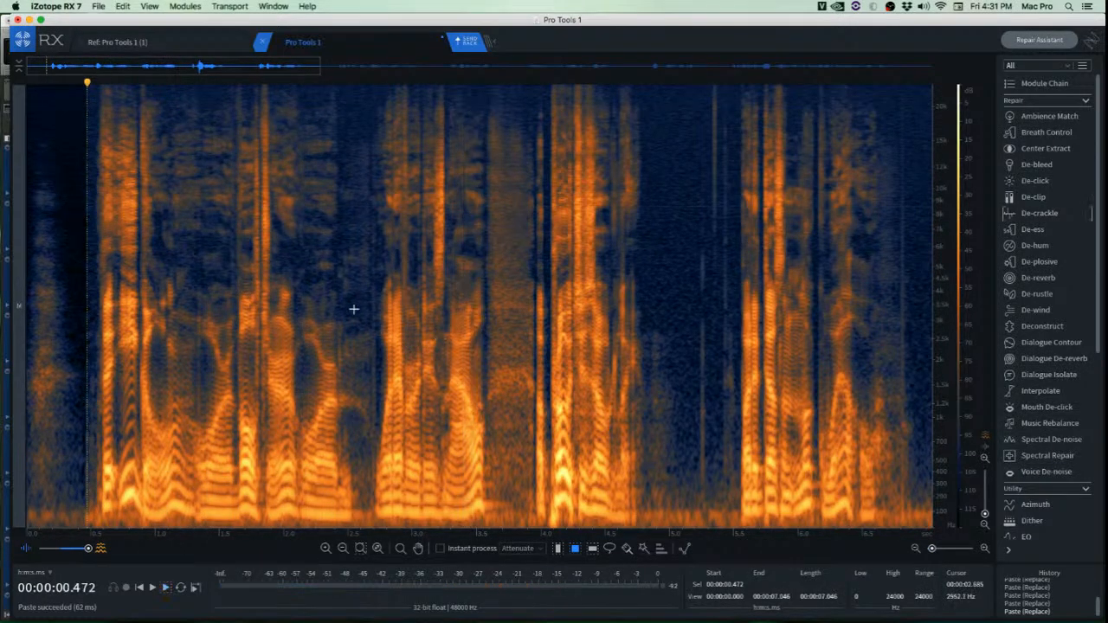
click(299, 295)
key(space)
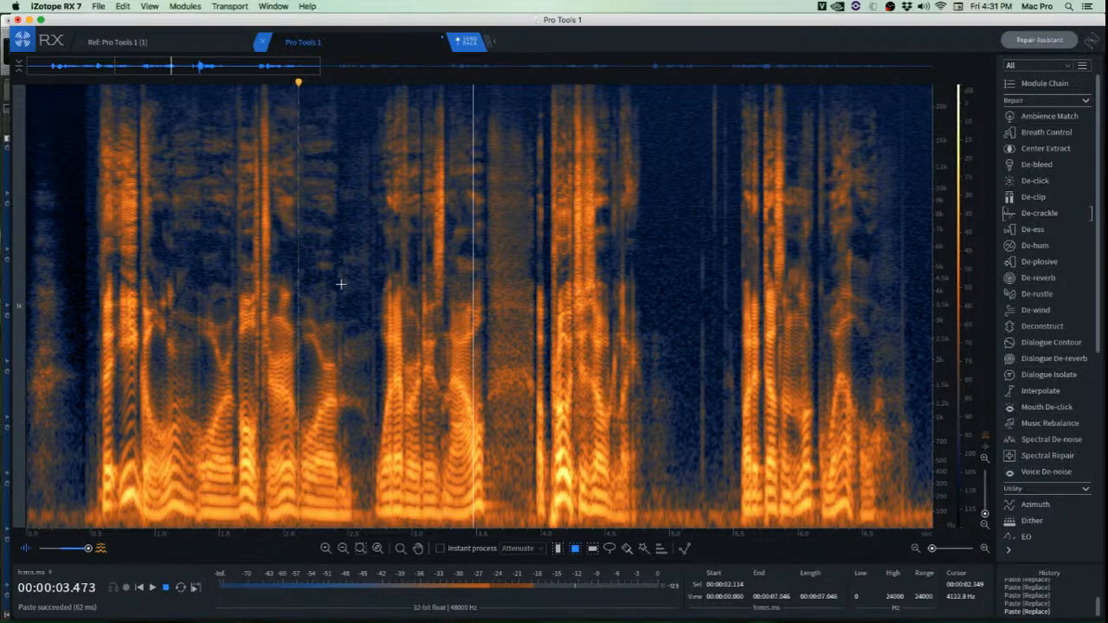
key(space)
Run De-click on the two vertical clicks between about 2.692 and 2.716 seconds, covering nearly the full frequency range.
scroll(390, 254, up, 6)
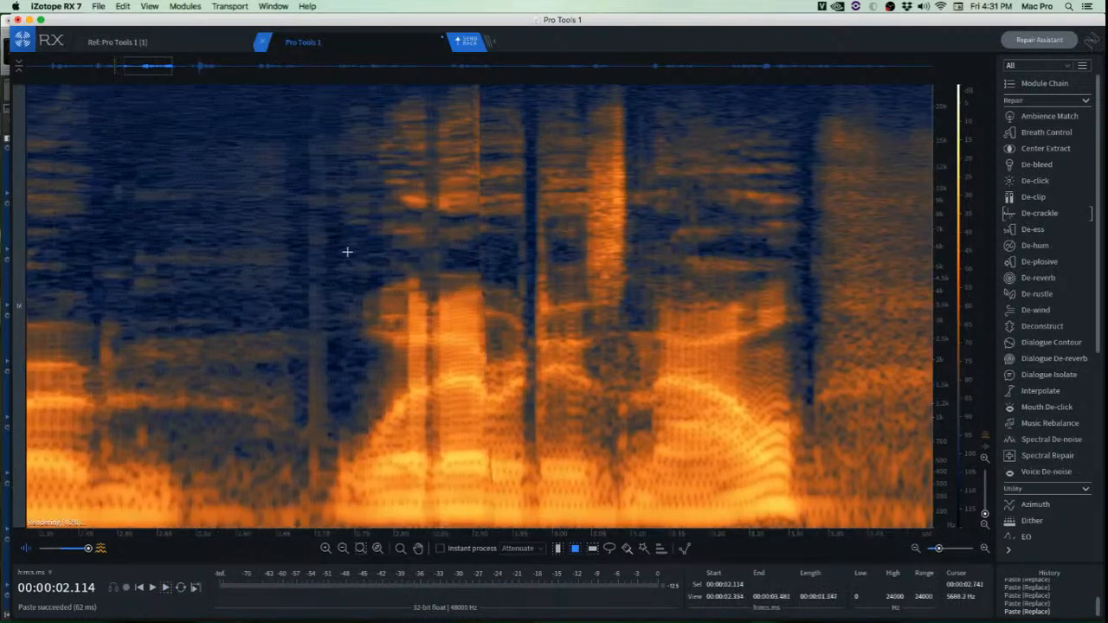
scroll(511, 232, up, 4)
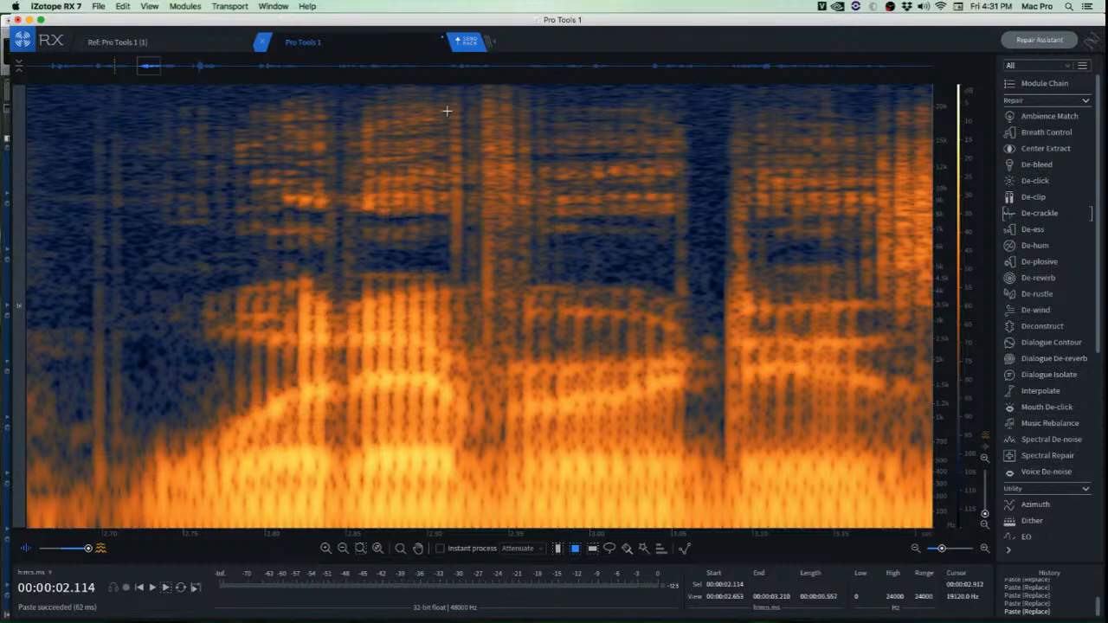
scroll(40, 166, up, 5)
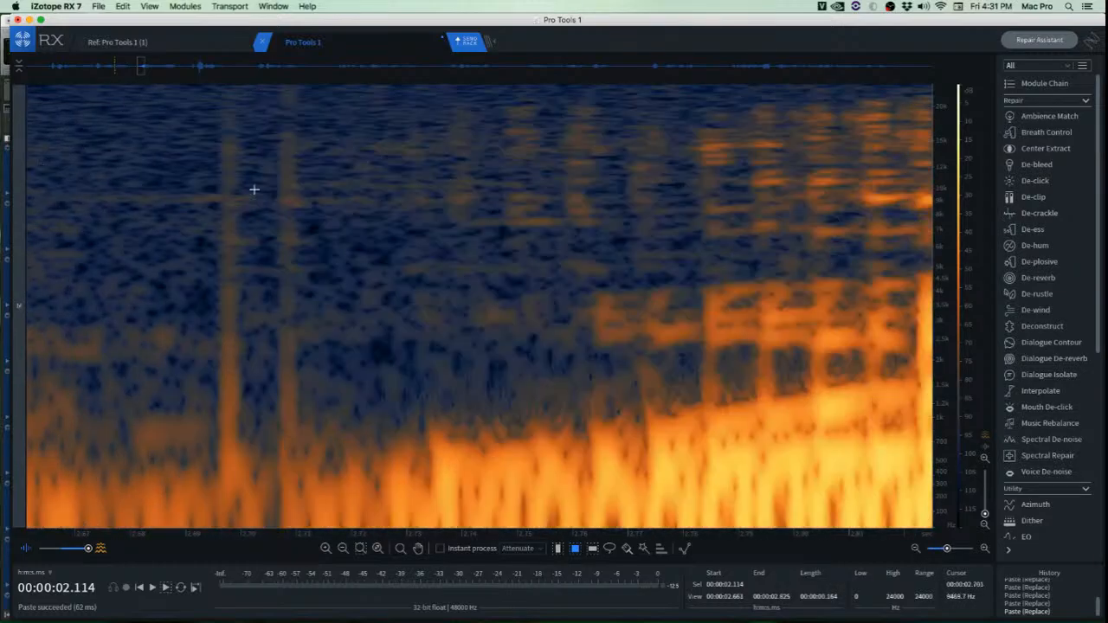
drag(215, 90, 352, 514)
drag(289, 432, 272, 433)
key(super+r)
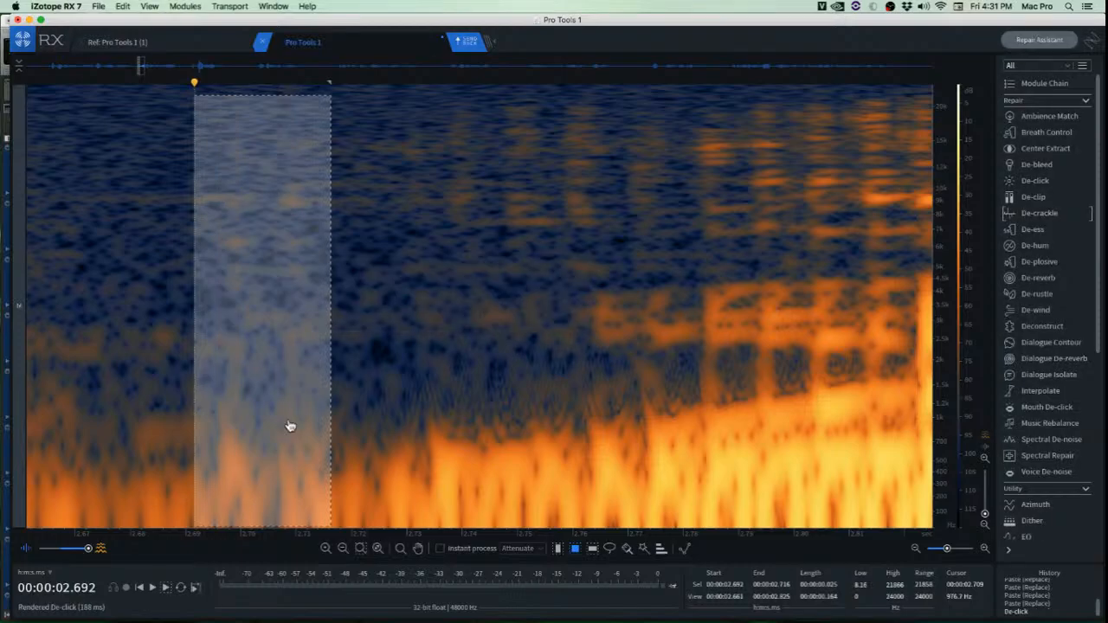
Play the de-clicked passage from about 2.625 seconds.
click(168, 343)
scroll(168, 343, down, 3)
scroll(168, 343, down, 2)
click(67, 238)
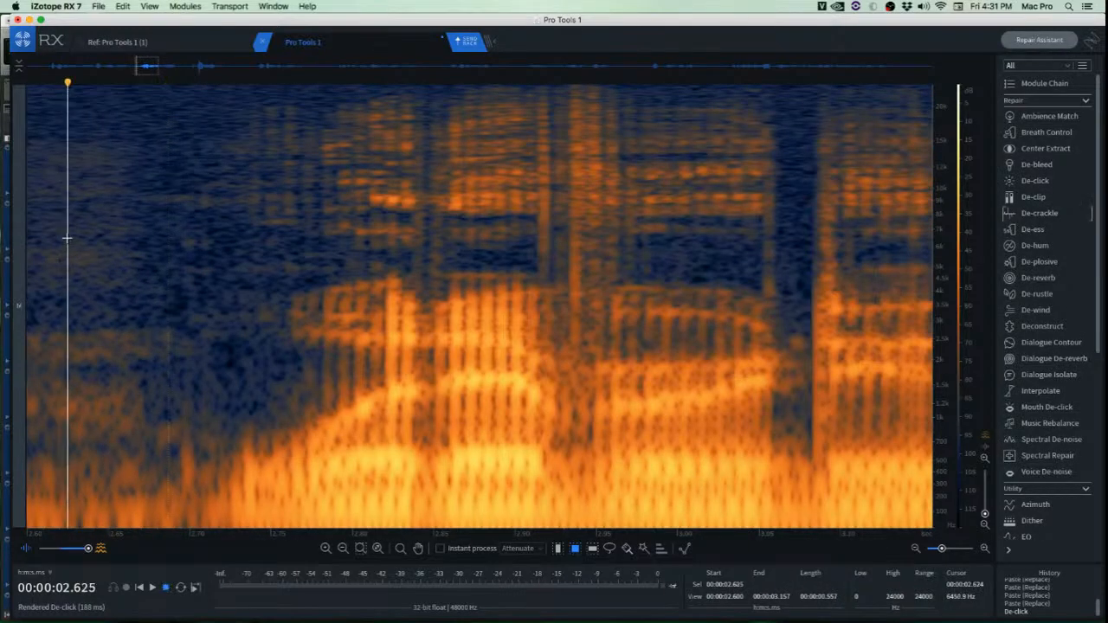
key(space)
key(space)
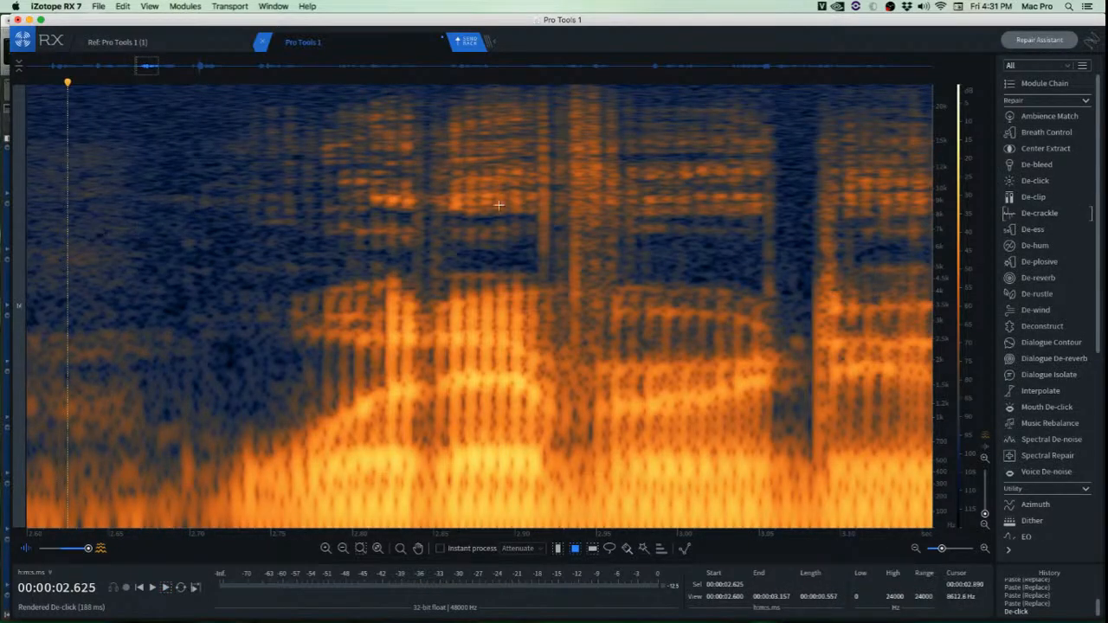
Run De-click on the range from about 2.900 to 2.981 seconds above about 1.7 kHz, and play from about 2.713 seconds.
drag(515, 86, 646, 374)
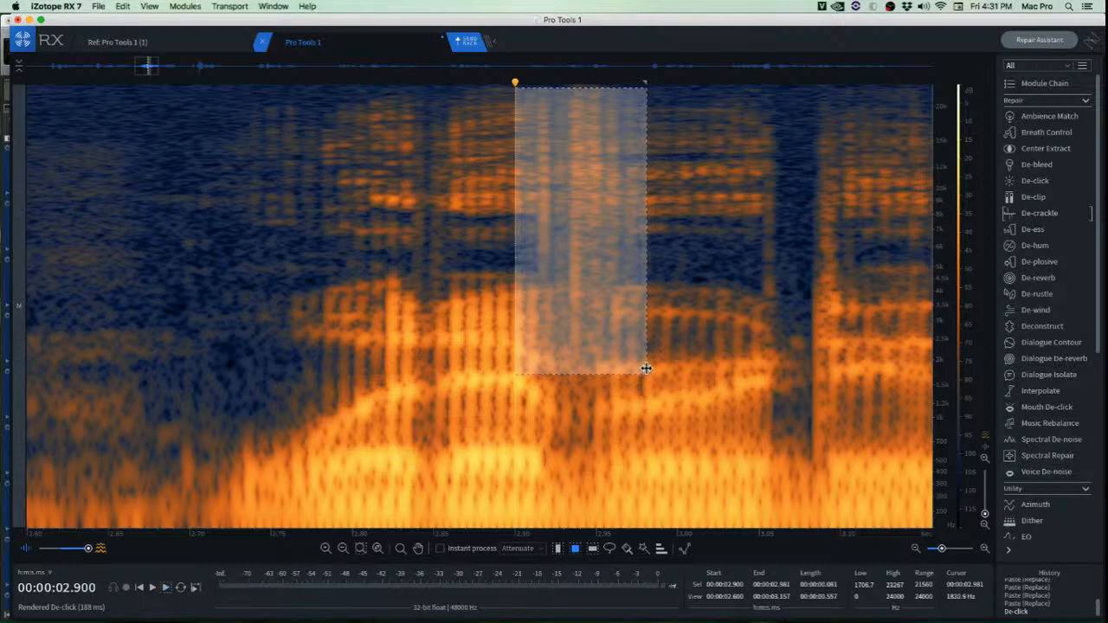
key(super+r)
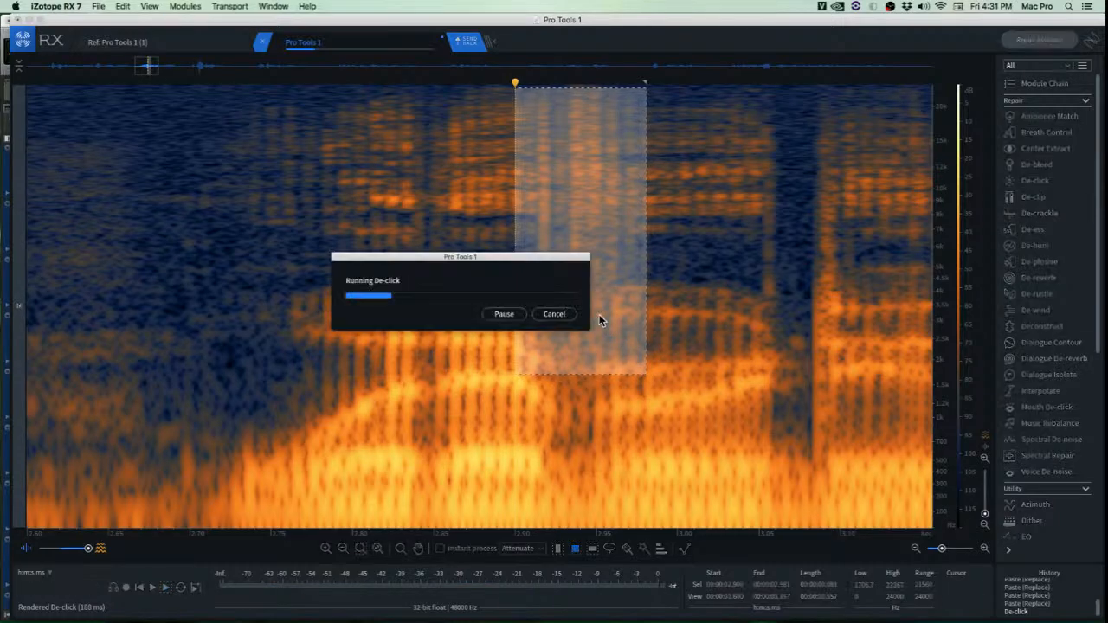
click(215, 214)
key(space)
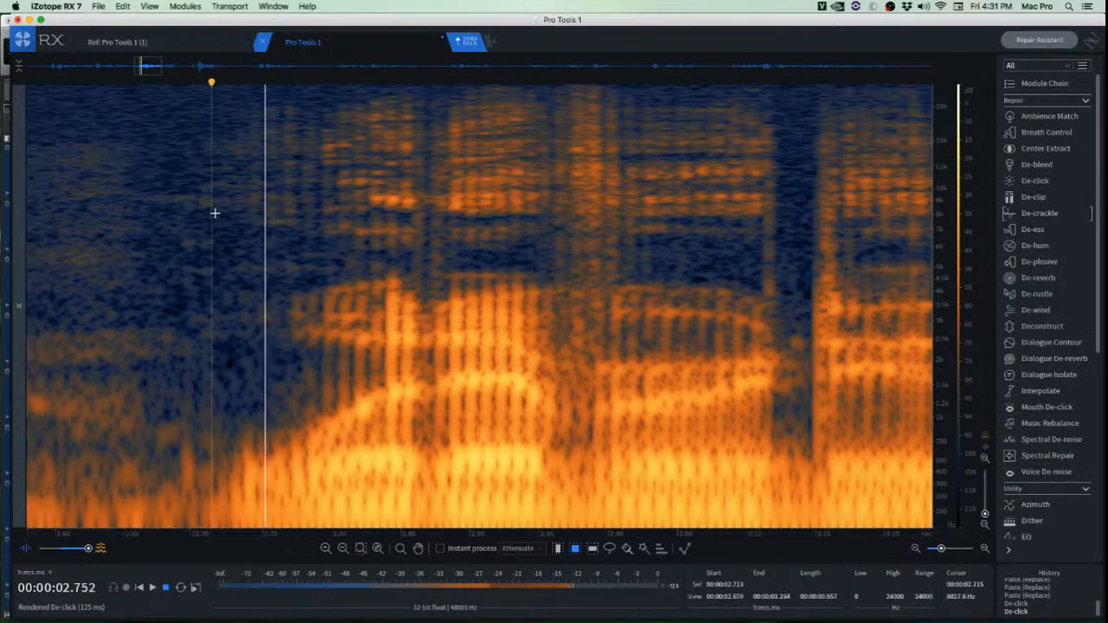
scroll(215, 213, down, 3)
key(space)
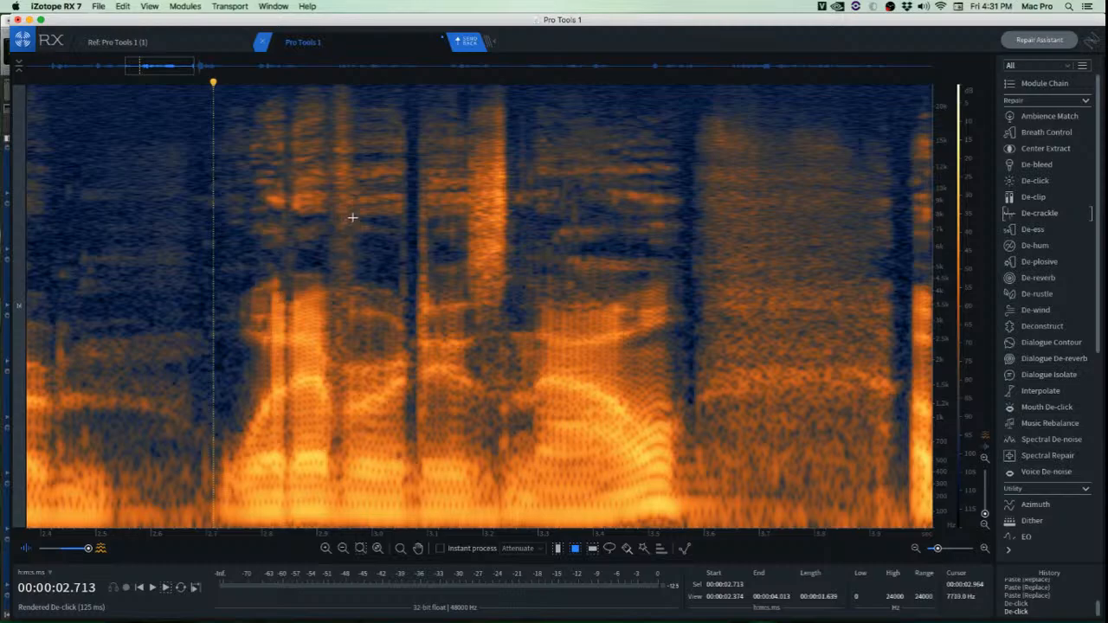
Play the narration from about 2.989 seconds and again from about 2.908 seconds, listening for further clicks and plosives.
scroll(470, 228, up, 2)
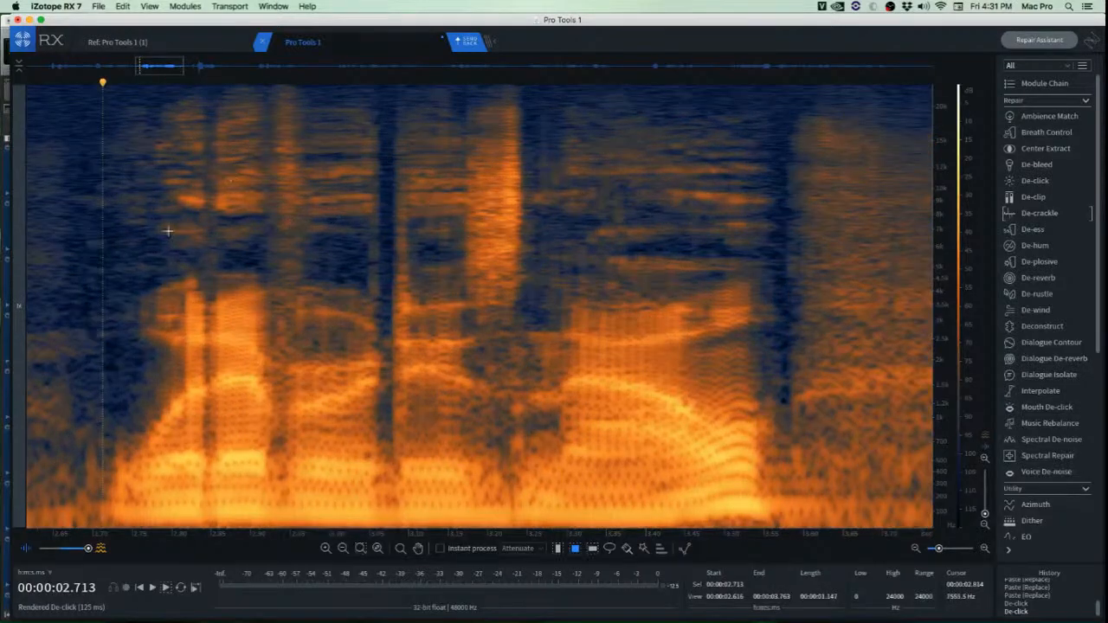
click(321, 127)
key(space)
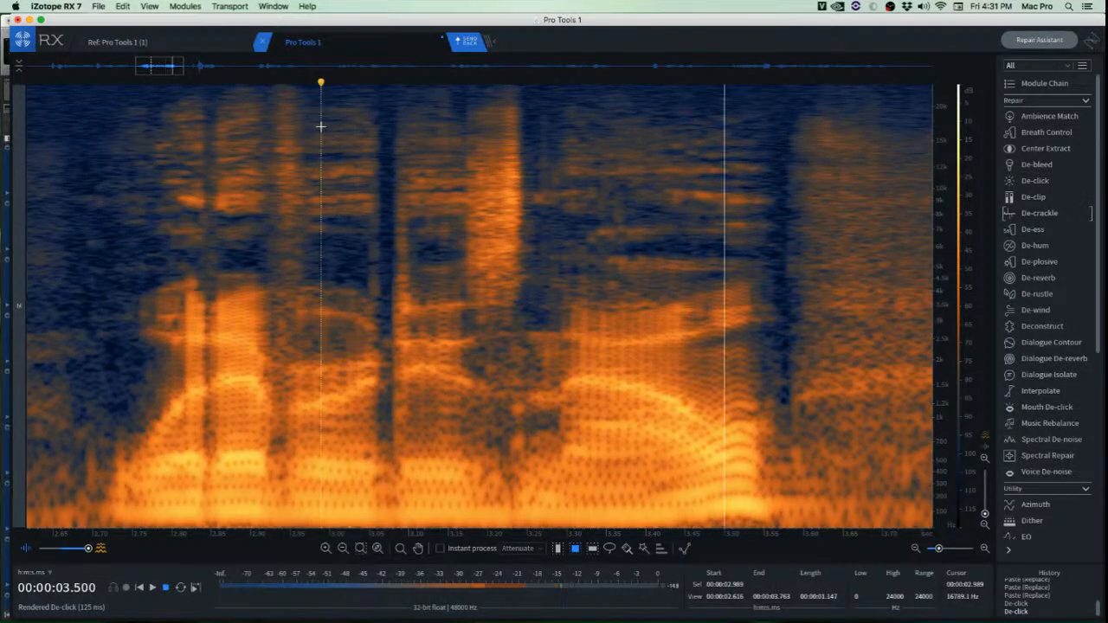
key(space)
key(space)
key(space)
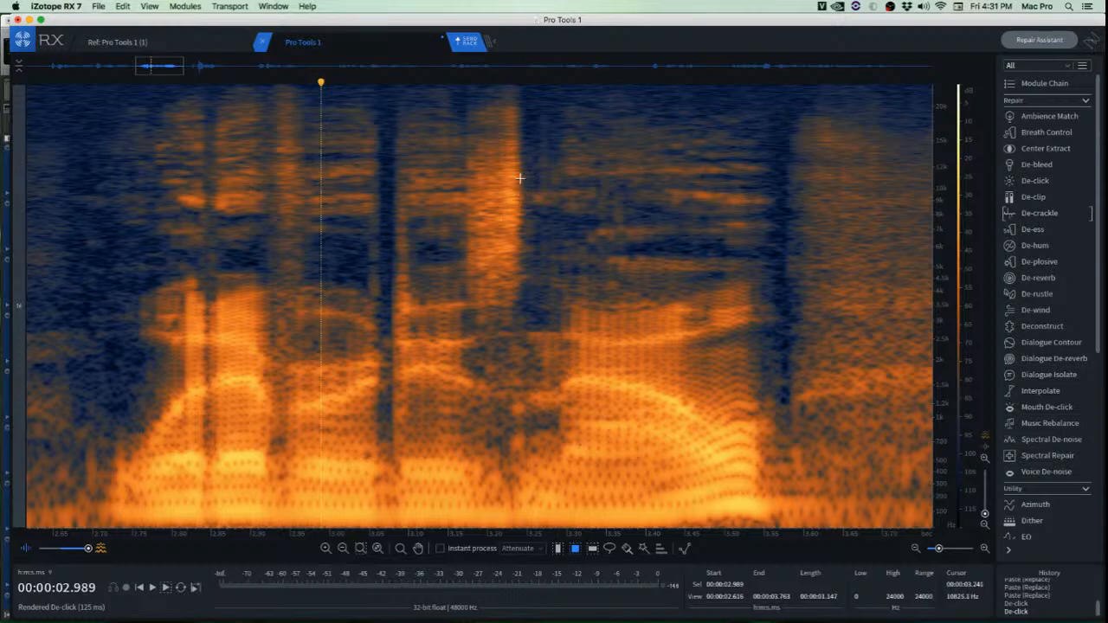
mouse_move(520, 178)
mouse_down()
mouse_move(609, 217)
mouse_move(611, 188)
mouse_up()
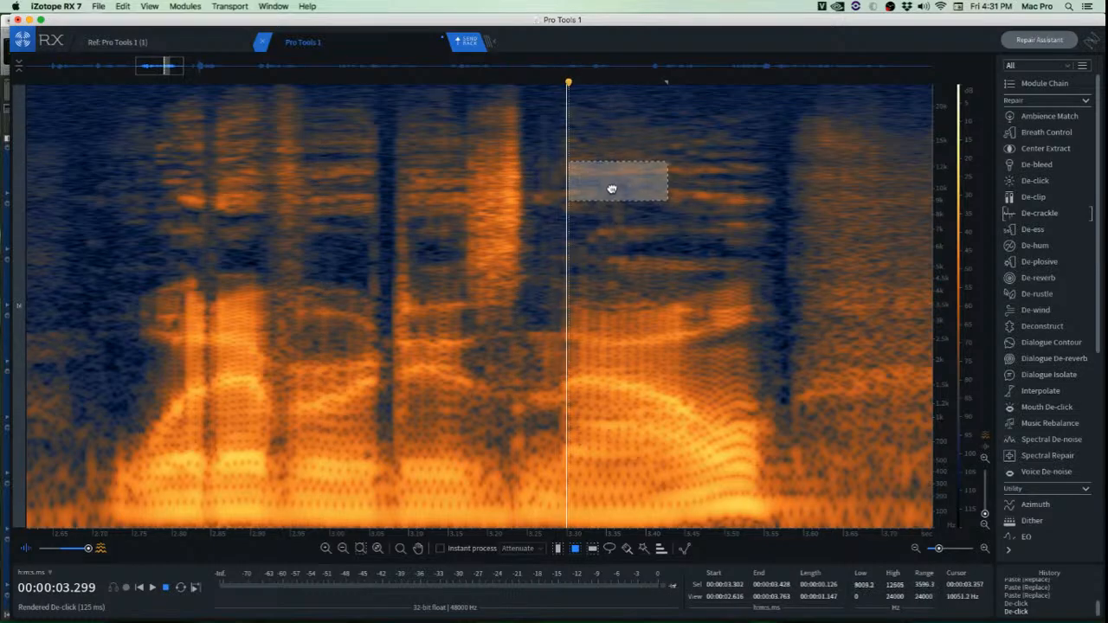
click(526, 212)
key(space)
key(space)
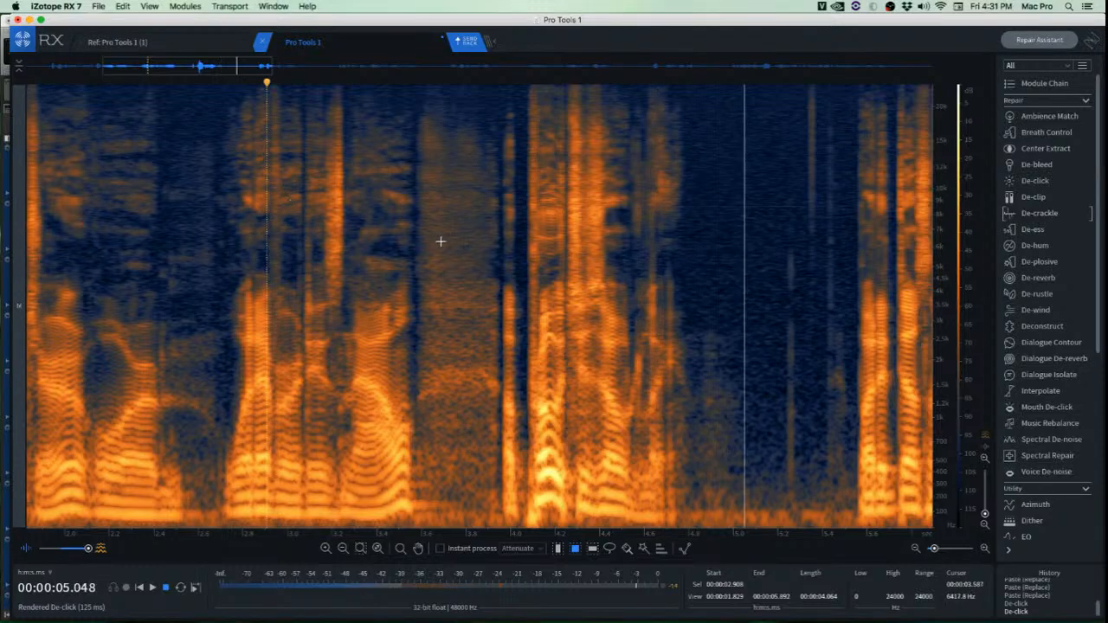
key(space)
Run De-plosive on the low-frequency burst from about 4.042 to 4.218 seconds, below about 410 Hz.
click(499, 250)
scroll(566, 465, up, 2)
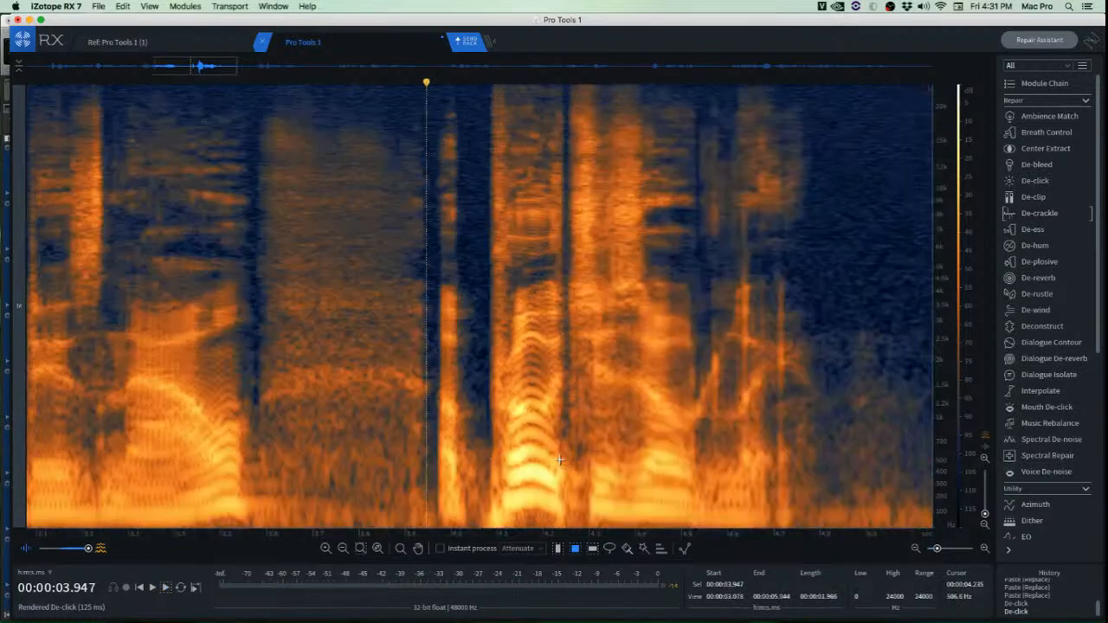
scroll(502, 485, up, 2)
drag(486, 470, 542, 571)
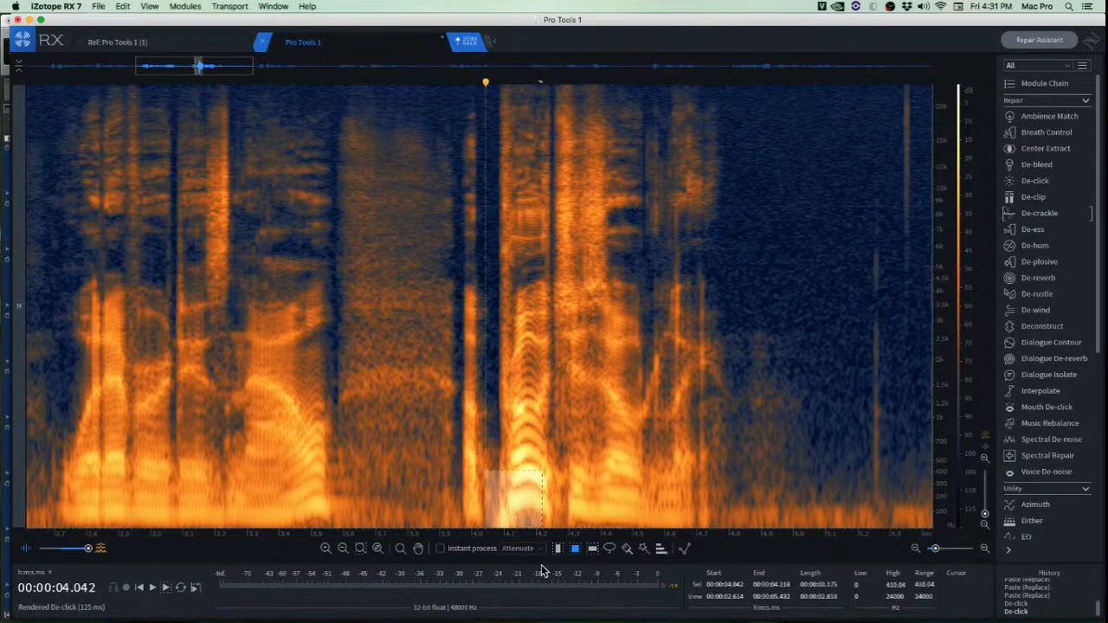
key(p)
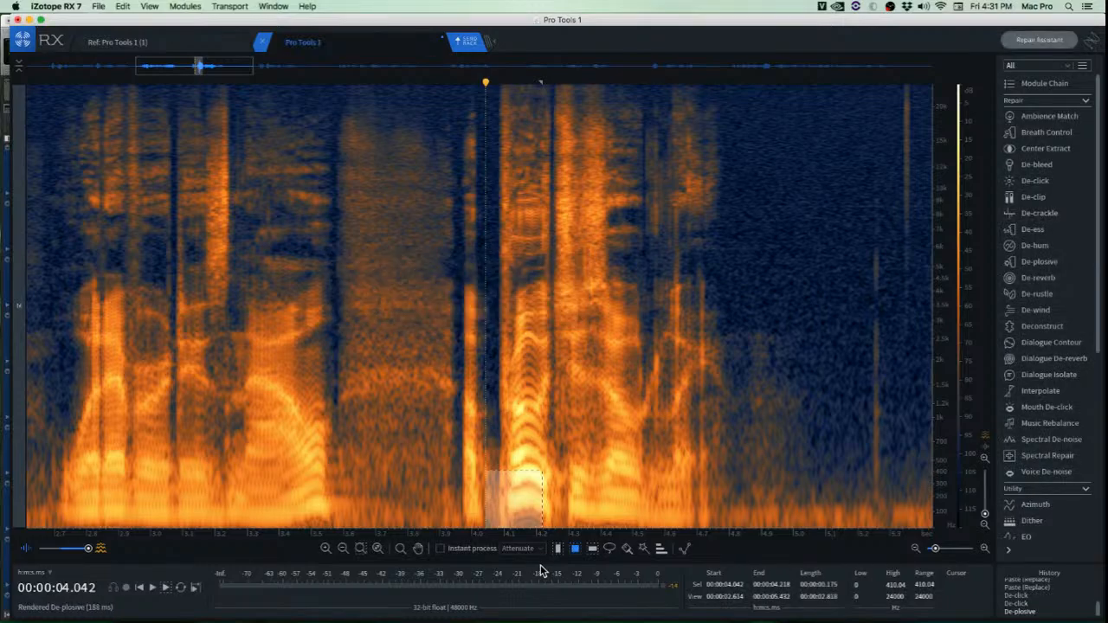
Play the passage around the repaired plosive from about 3.558 seconds and again from about 3.068 seconds.
click(330, 394)
key(space)
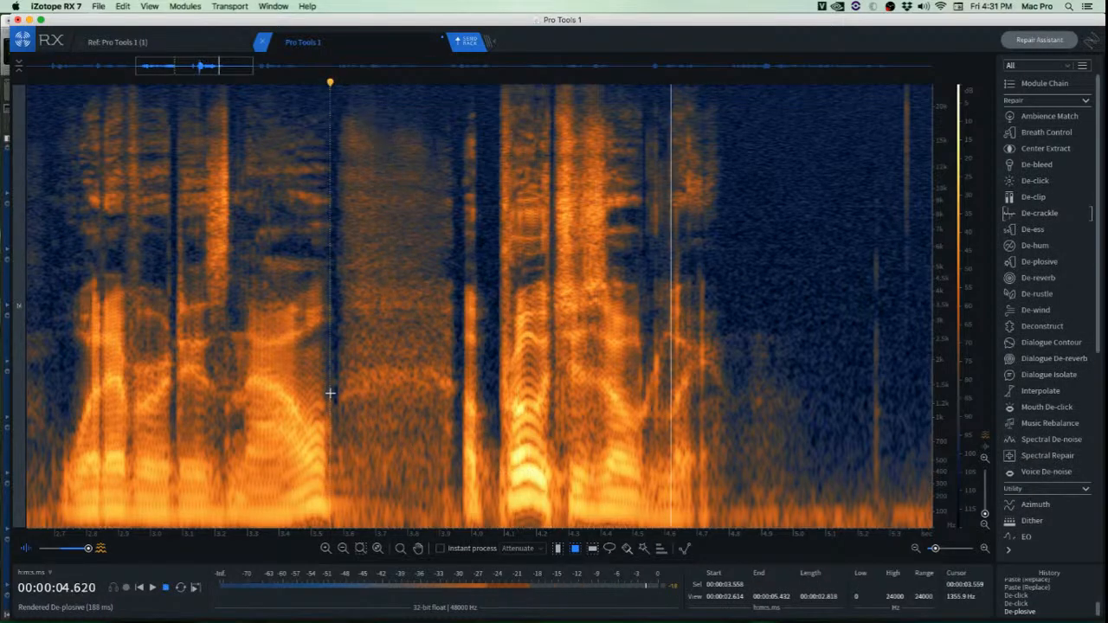
key(space)
key(space)
key(space)
click(172, 310)
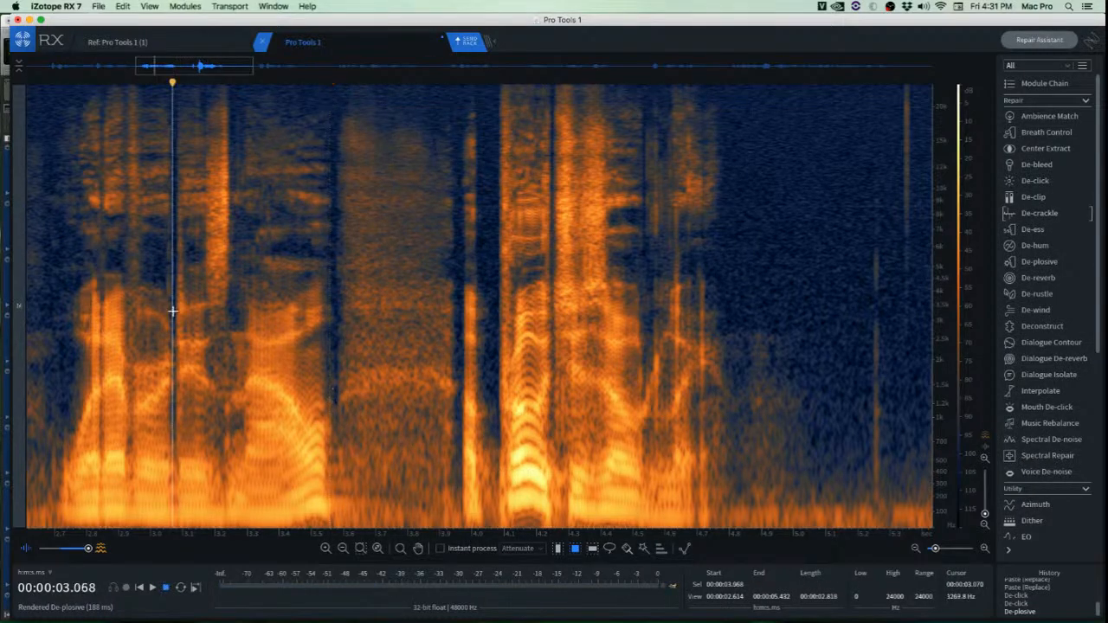
key(space)
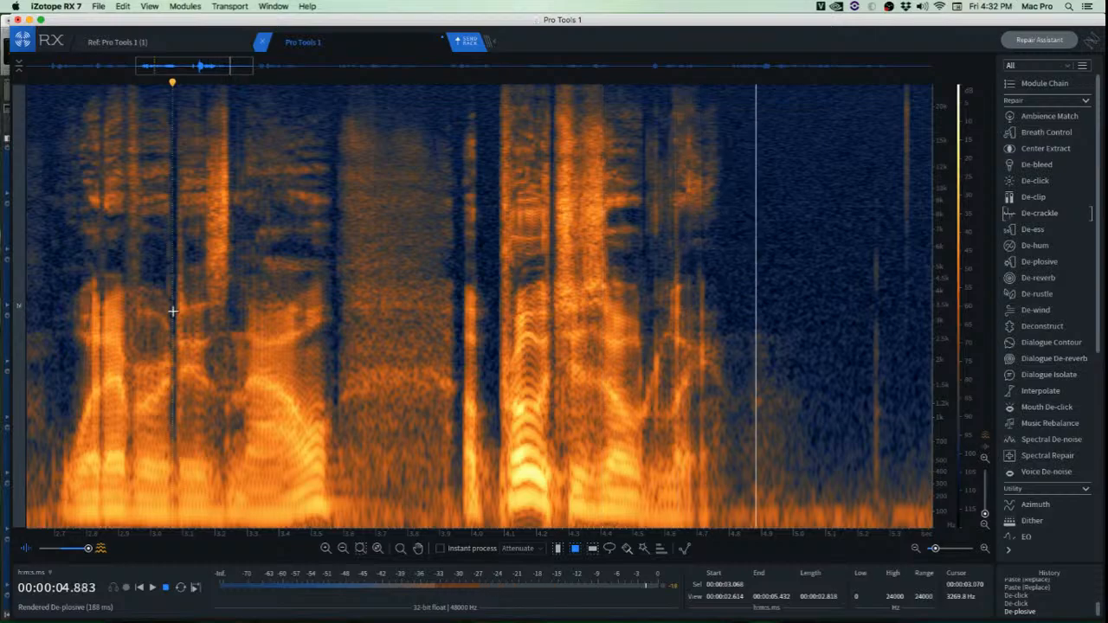
key(space)
Select nearly the full frequency range around the three vertical clicks in the pause, from about 5.182 to 5.533 seconds.
scroll(372, 316, down, 5)
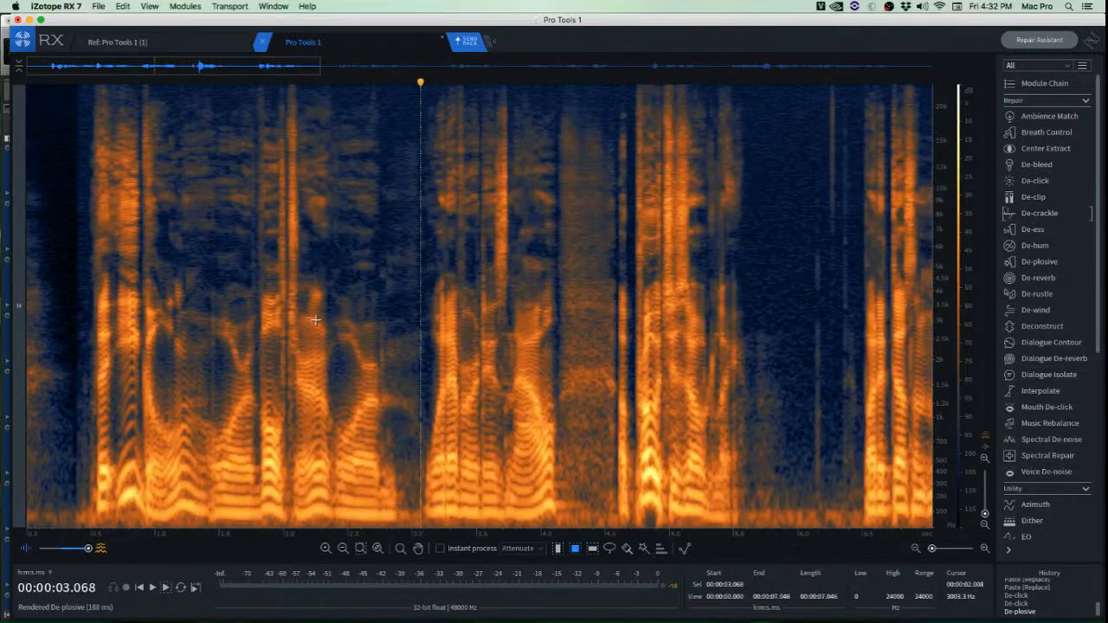
scroll(532, 280, up, 5)
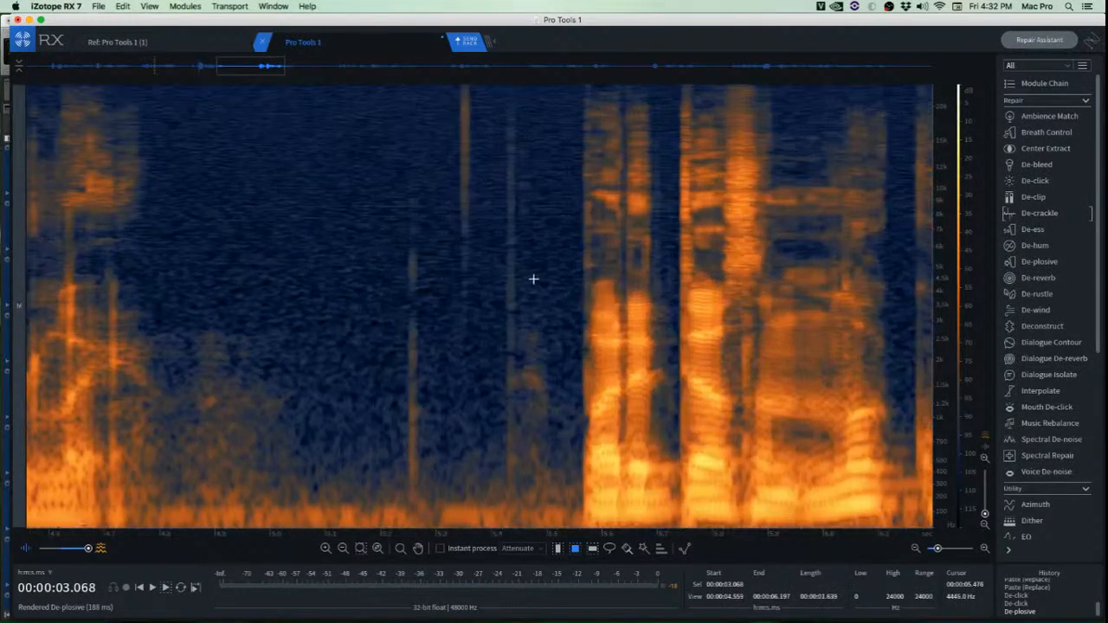
click(418, 165)
click(534, 334)
click(511, 243)
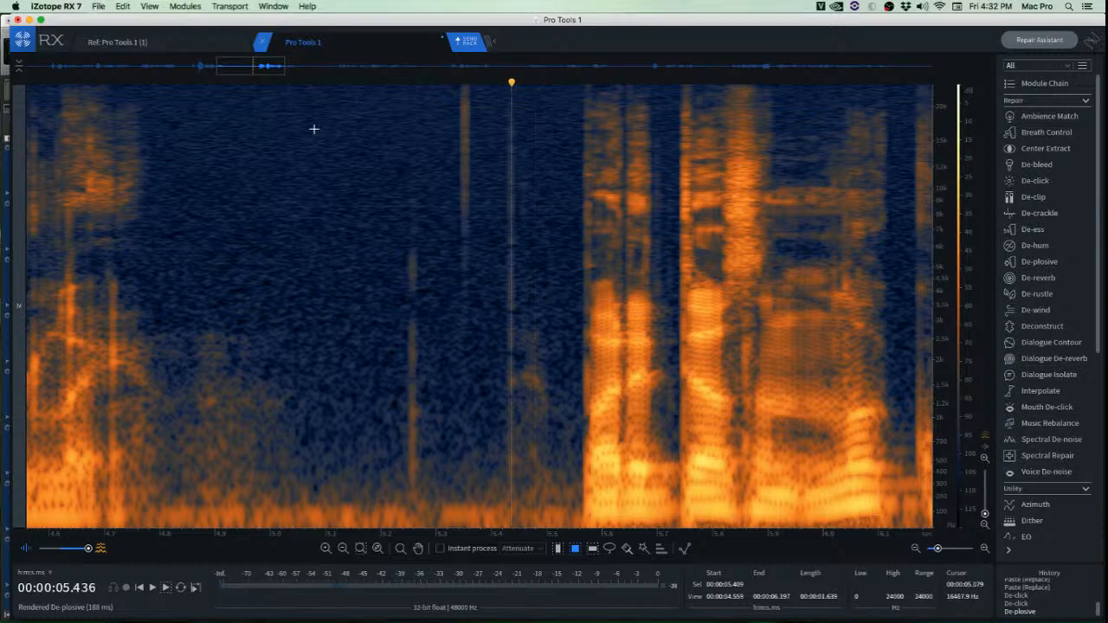
click(370, 84)
drag(370, 84, 561, 547)
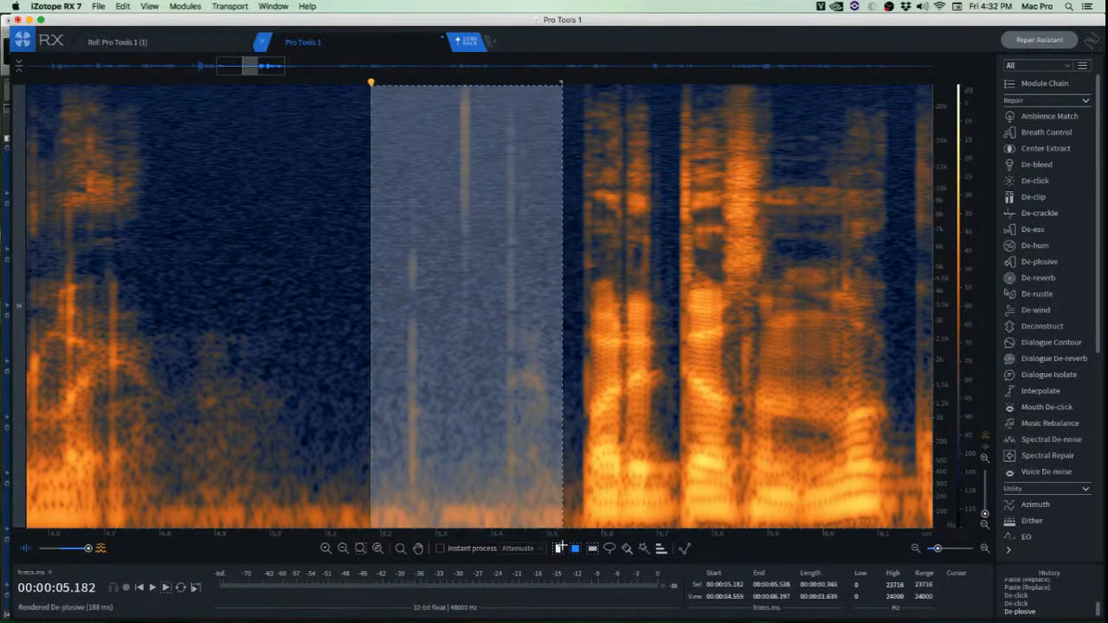
Undo a trial De-click on the selected pause and render it with Mouth De-click instead.
key(super+2)
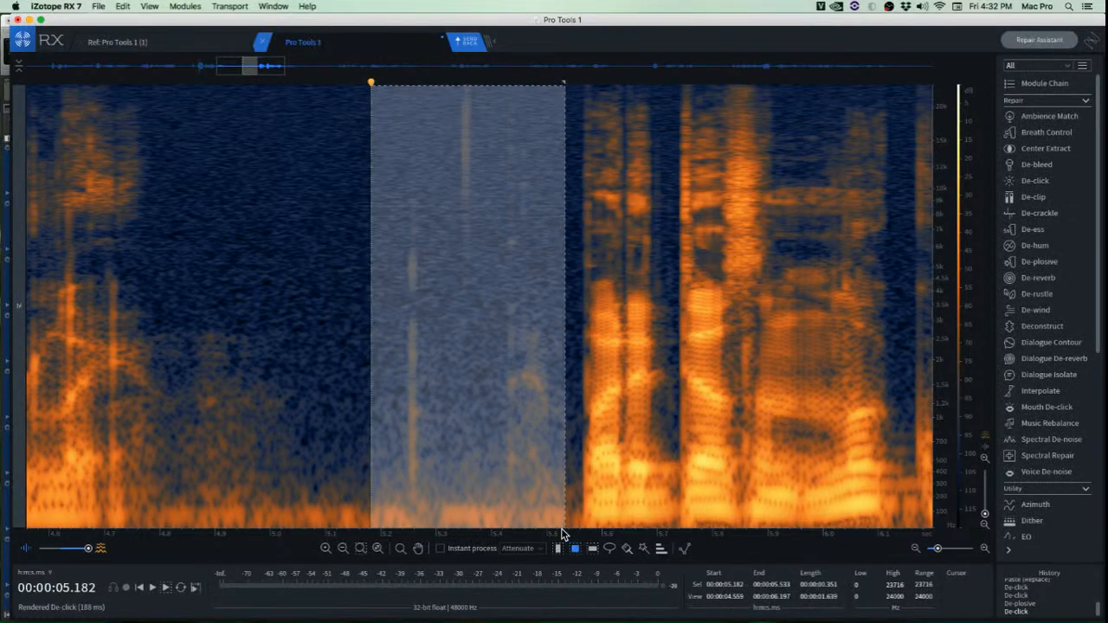
key(super+z)
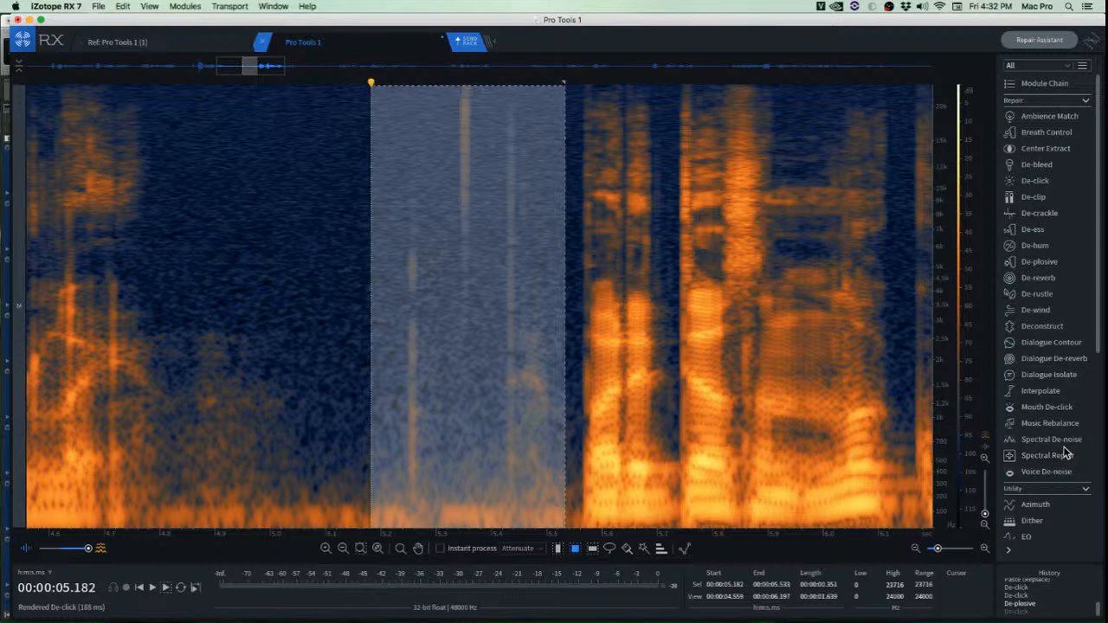
click(1050, 407)
click(268, 212)
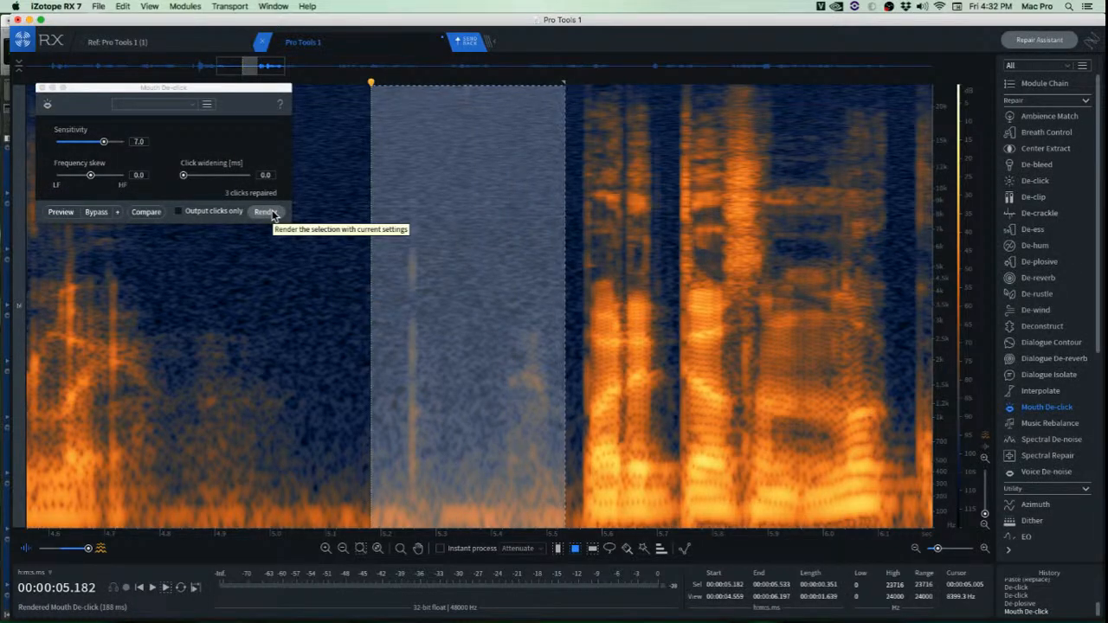
Play the pause from about 5.048 seconds to check the Mouth De-click repair.
click(298, 280)
key(space)
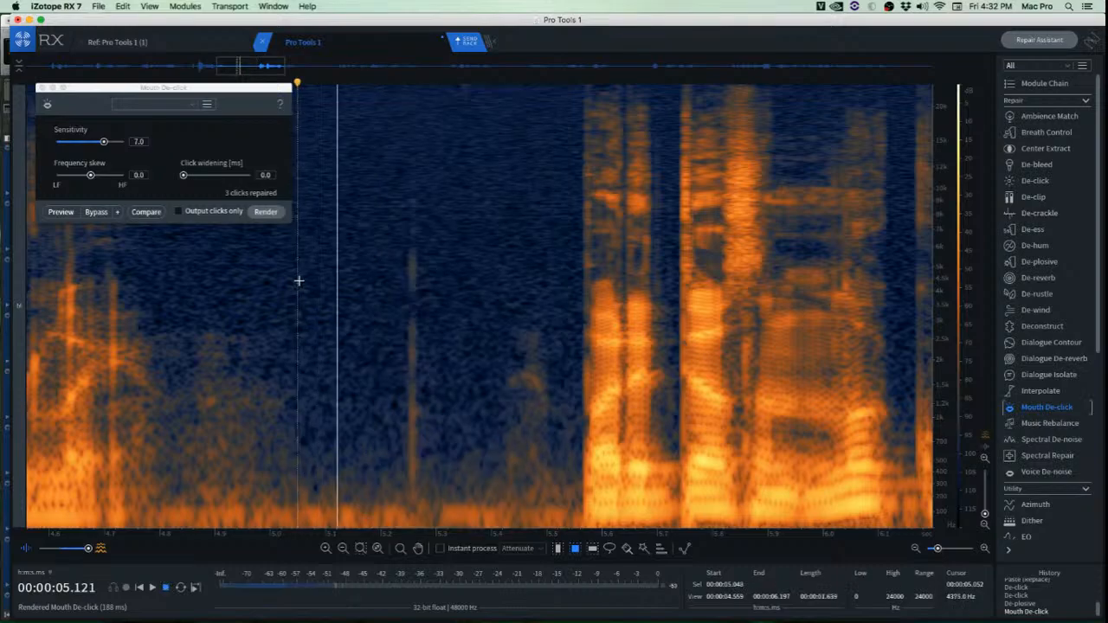
key(space)
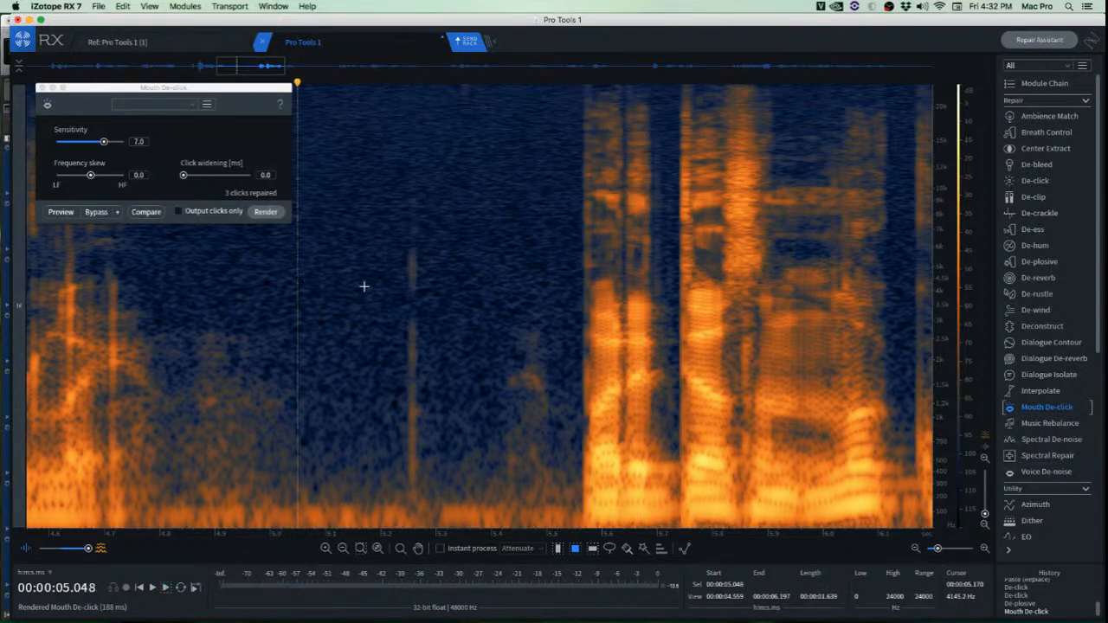
Copy clean ambience from about 5.212 to 5.248 seconds, up to about 12.2 kHz, and paste it over the adjacent remaining click.
scroll(363, 286, up, 5)
scroll(325, 283, up, 2)
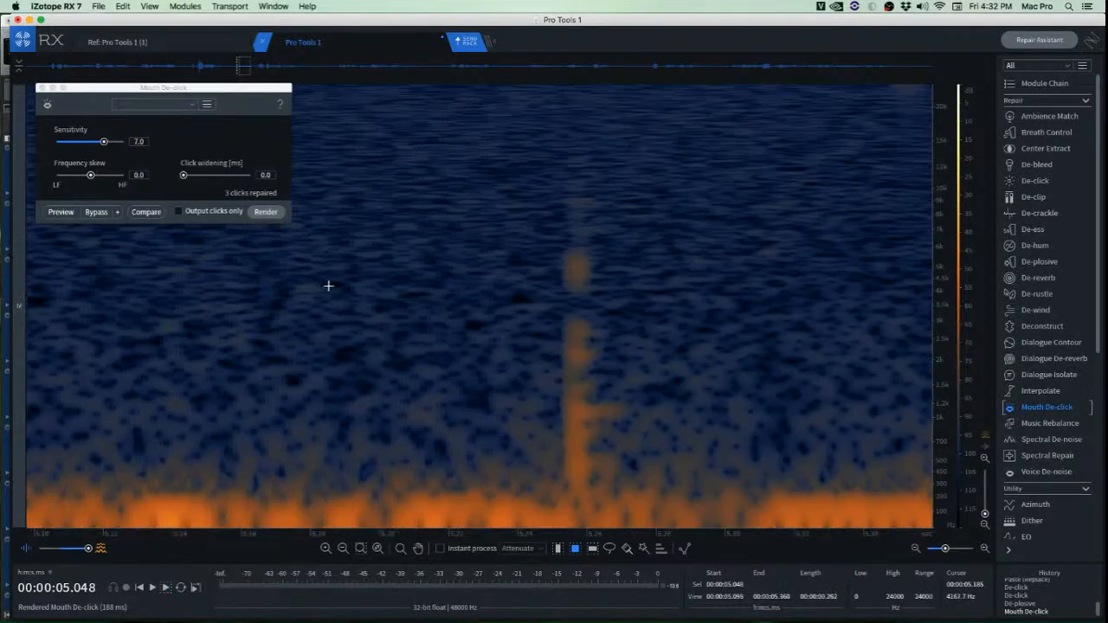
drag(421, 165, 551, 519)
key(super+c)
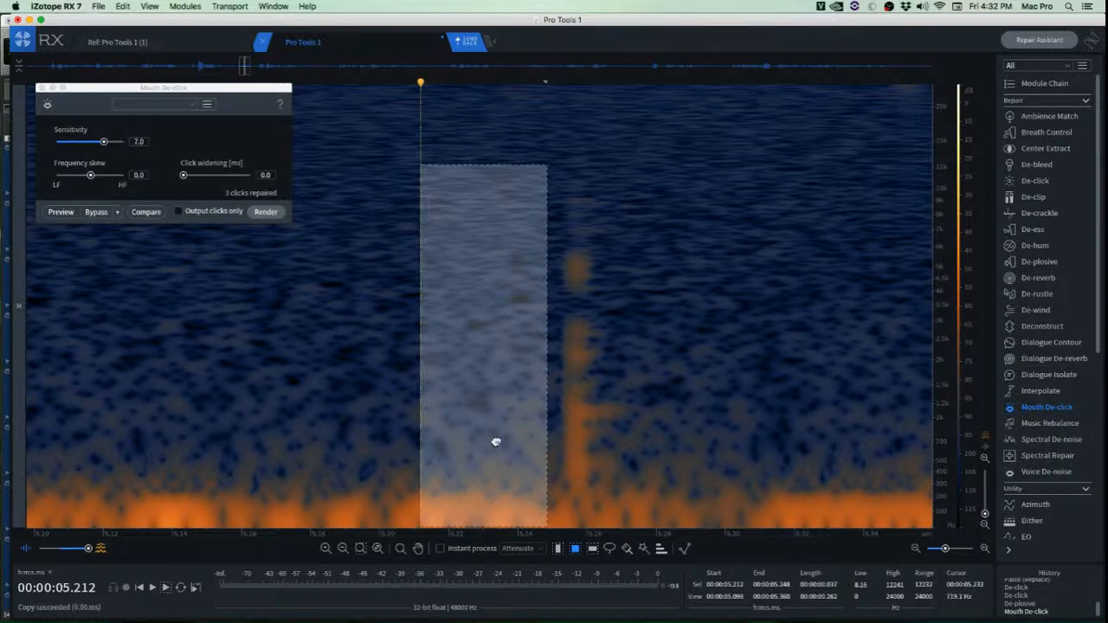
drag(495, 441, 587, 442)
key(super+v)
Play the patched pause from about 5.024 seconds, and the following speech from about 5.941 seconds.
click(375, 367)
scroll(373, 367, down, 5)
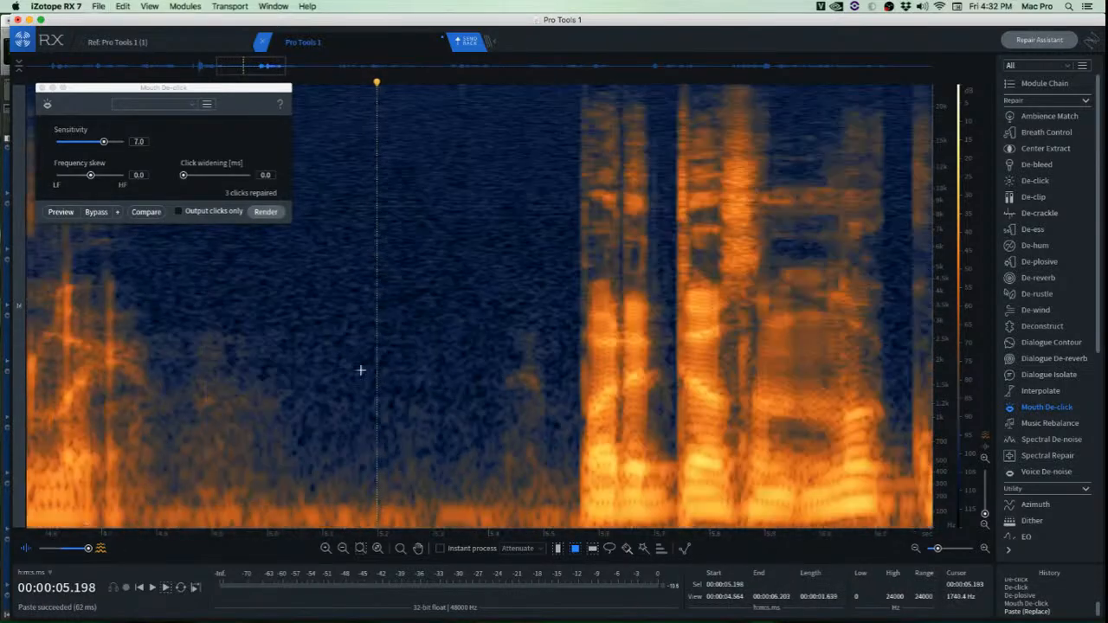
click(282, 329)
key(space)
key(space)
key(space)
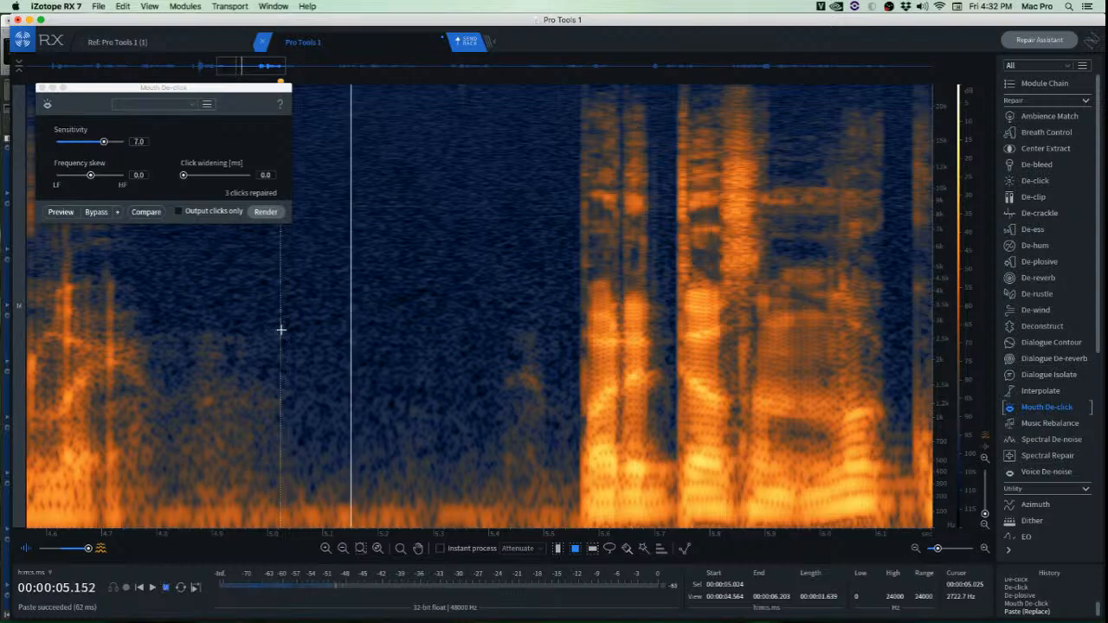
scroll(281, 329, down, 5)
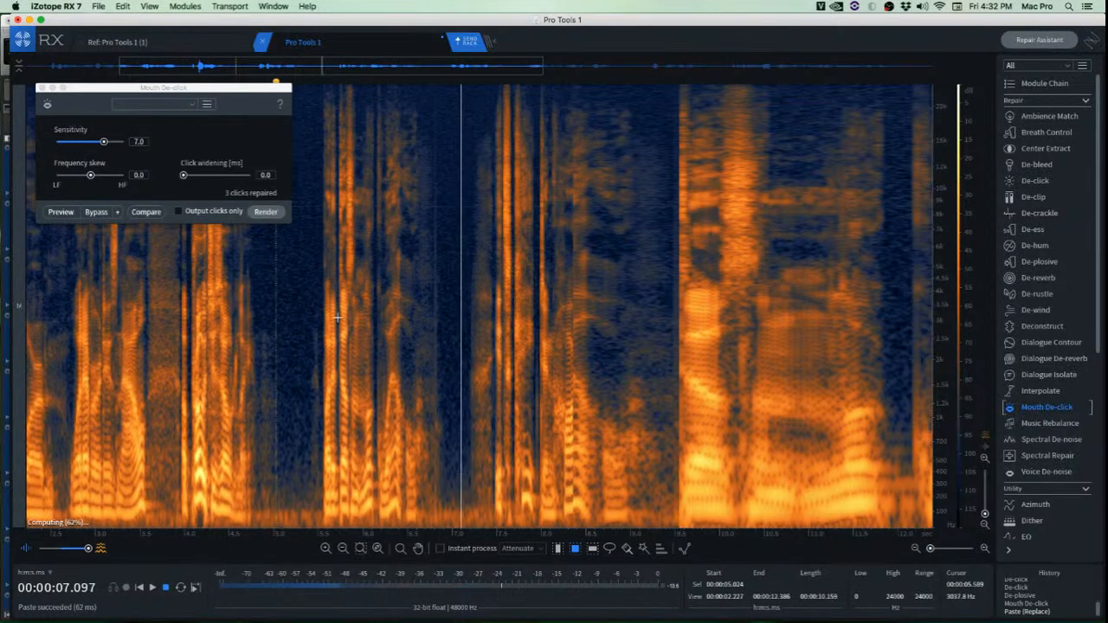
key(space)
click(358, 315)
key(space)
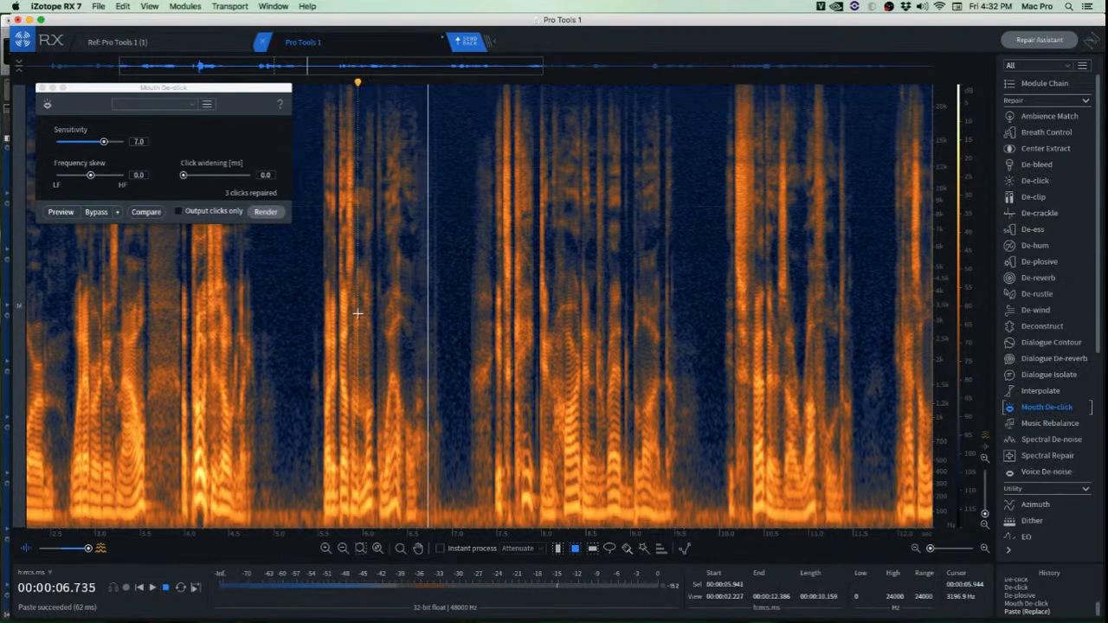
key(space)
Select the full-frequency time range around the vertical click, from about 6.789 to 6.861 seconds, and render De-click on it.
scroll(407, 325, up, 7)
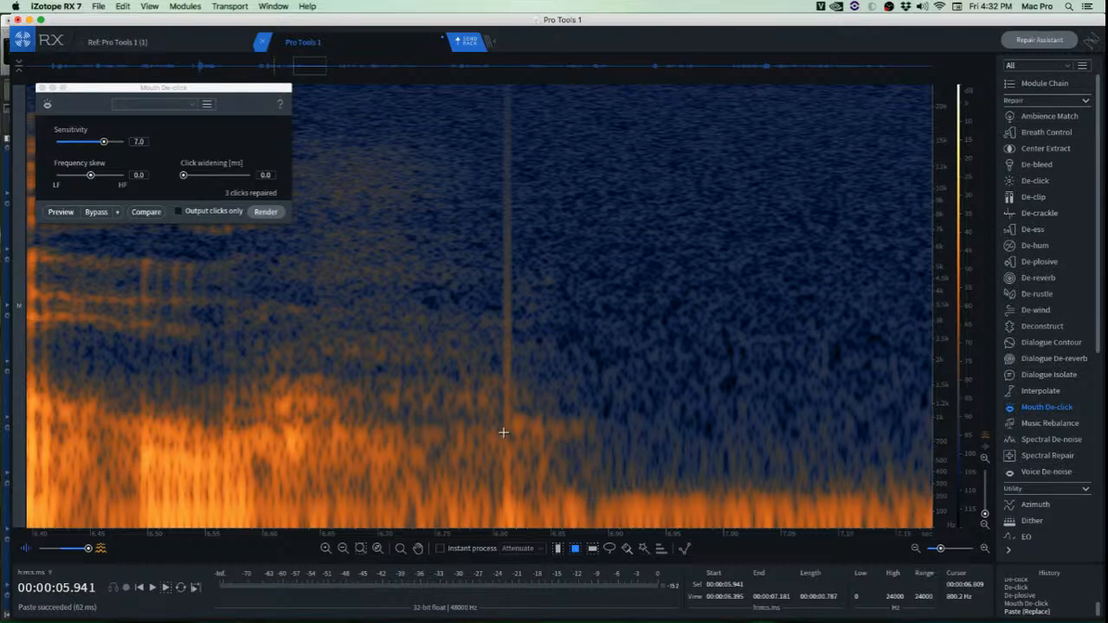
scroll(525, 161, up, 3)
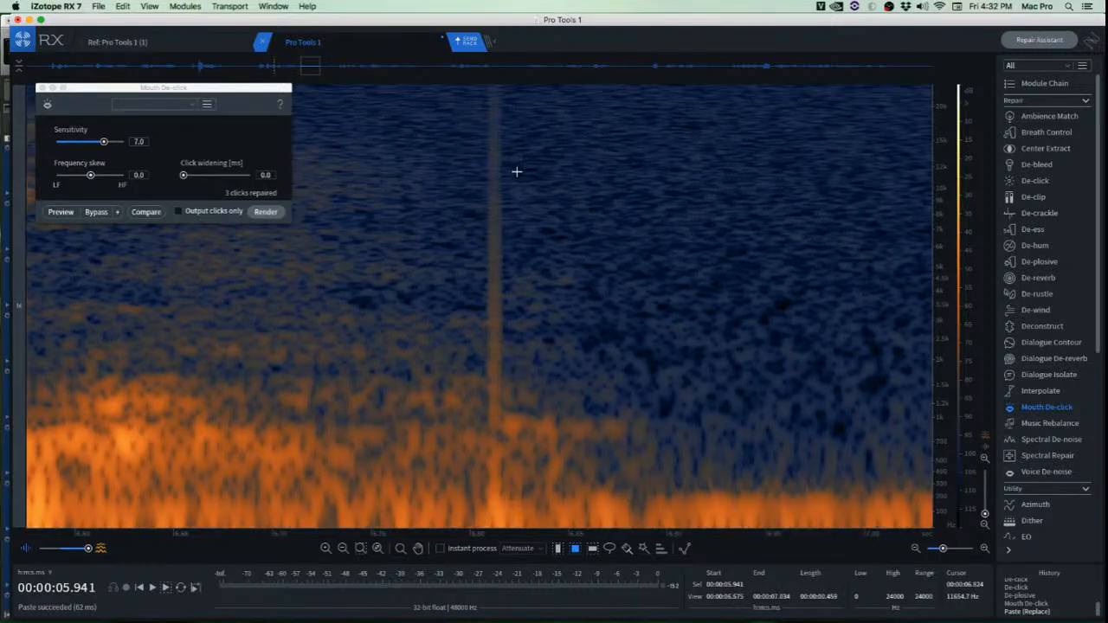
scroll(529, 113, down, 2)
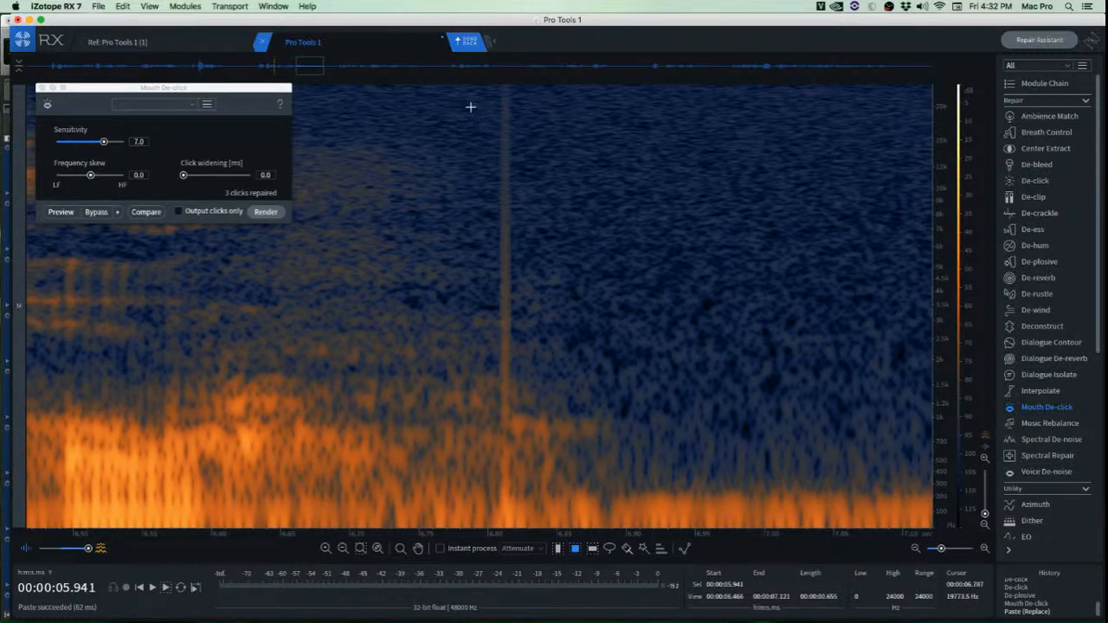
key(t)
drag(470, 107, 572, 147)
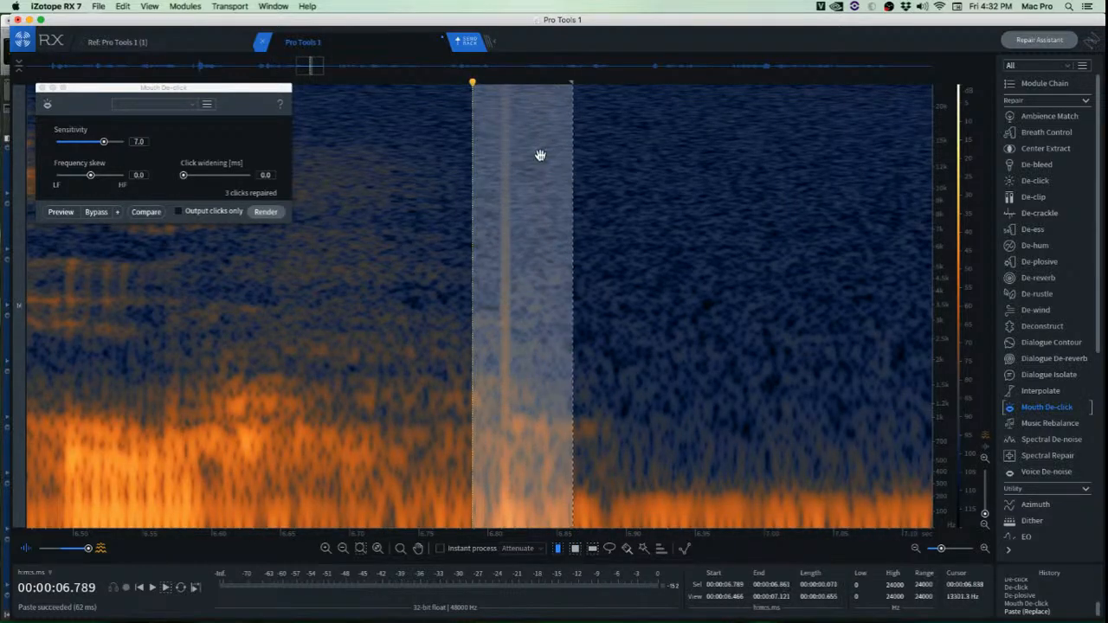
key(Return)
Play the de-clicked phrase ending from about 6.712 seconds and again from about 6.550 seconds.
click(367, 208)
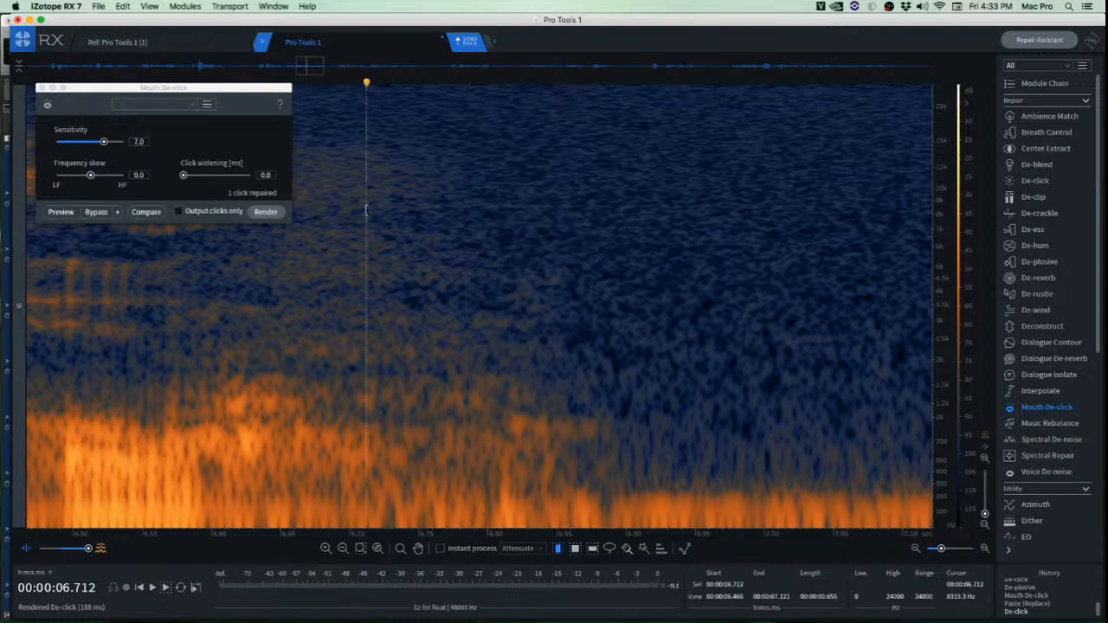
key(space)
key(space)
click(144, 303)
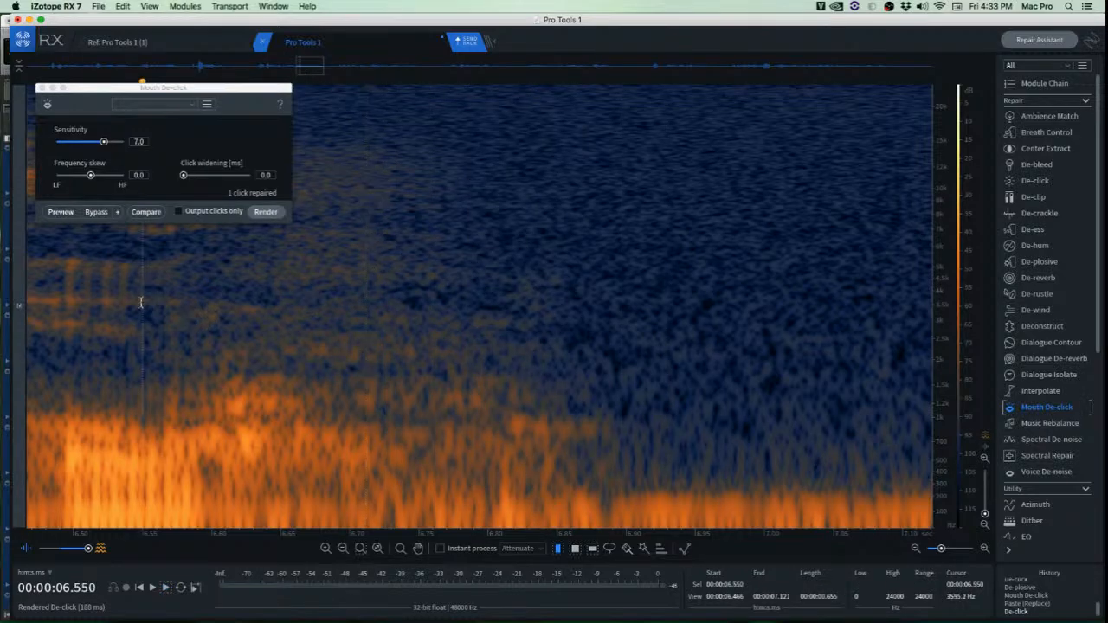
key(space)
key(space)
Patch the low-frequency remnant from about 6.800 to 6.831 seconds, below about 680 Hz, with audio copied from just before it.
scroll(199, 320, down, 2)
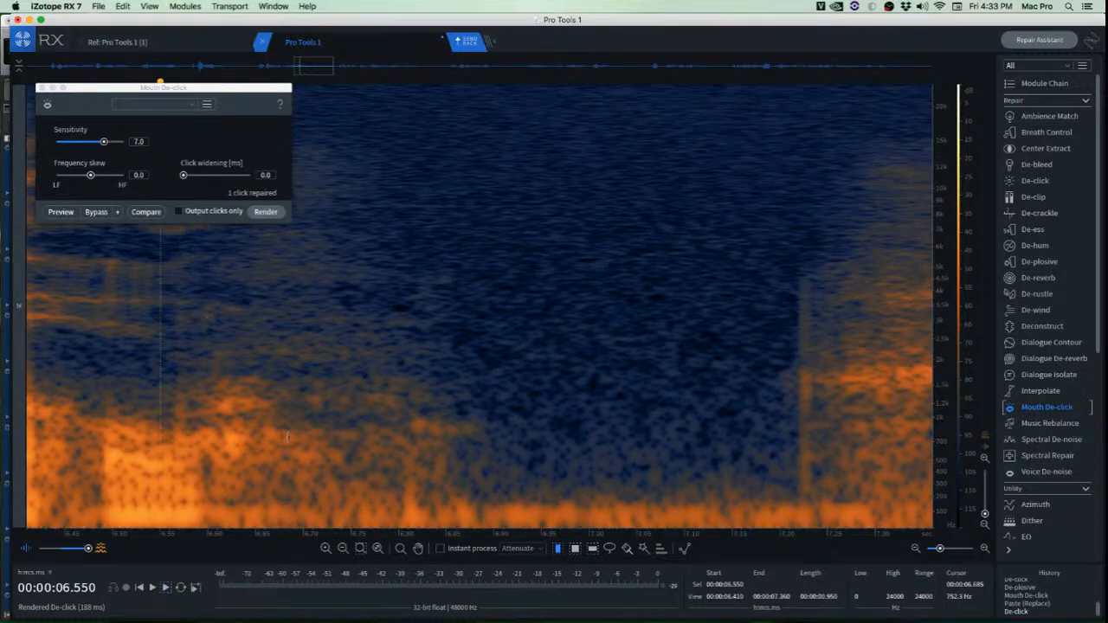
scroll(372, 467, up, 3)
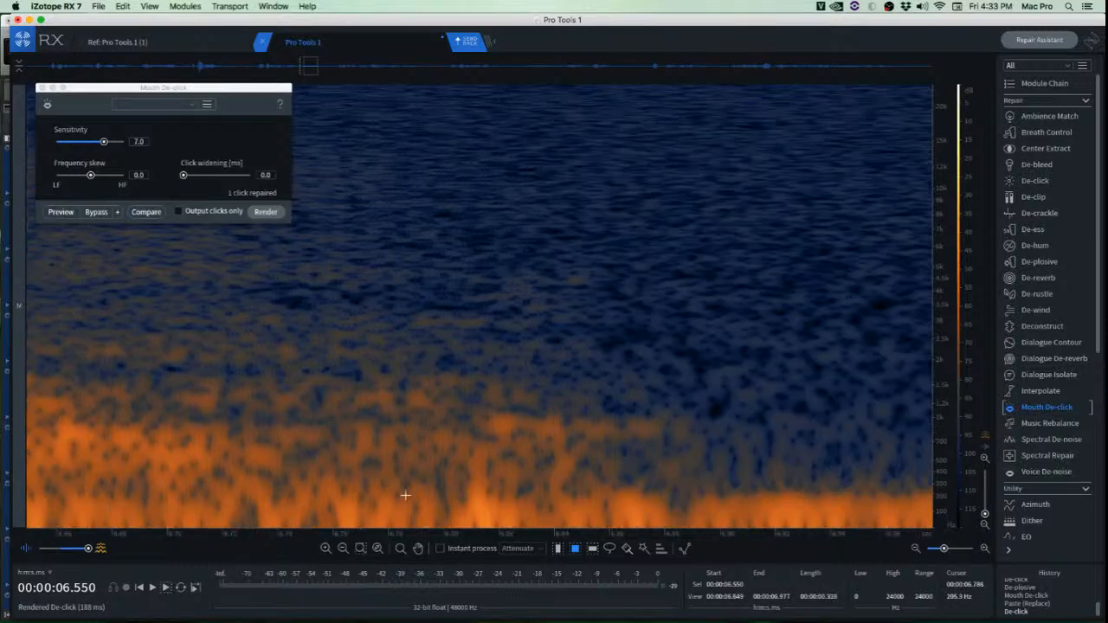
drag(388, 445, 477, 530)
drag(428, 494, 480, 485)
key(super+v)
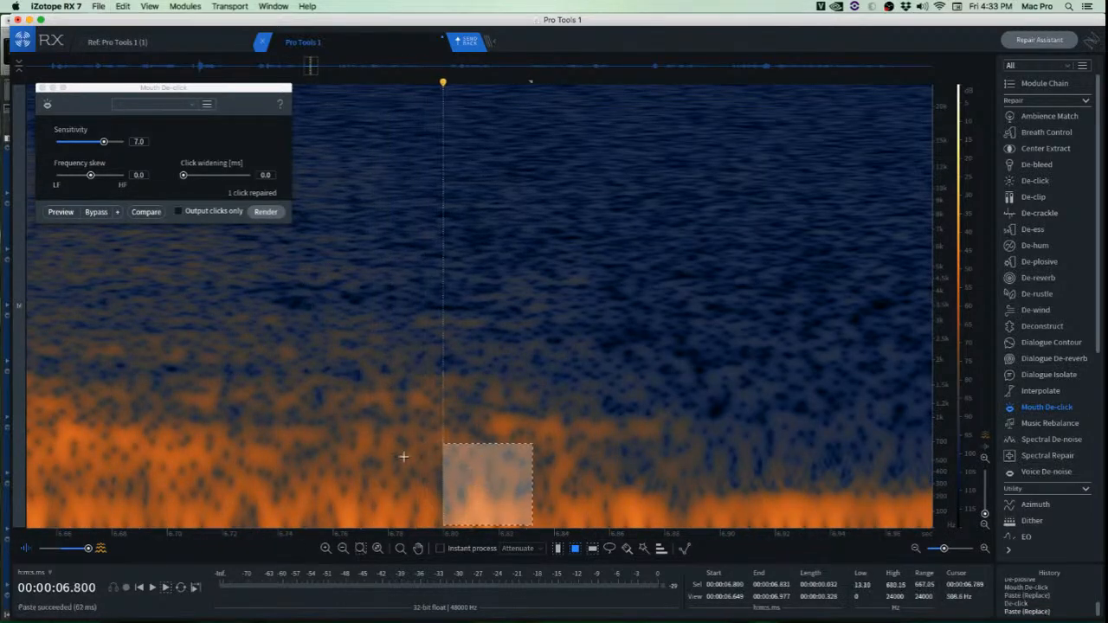
Play the patched phrase from about 6.237 seconds and the next phrase from about 7.000 seconds.
click(391, 470)
scroll(391, 470, down, 6)
click(247, 390)
key(space)
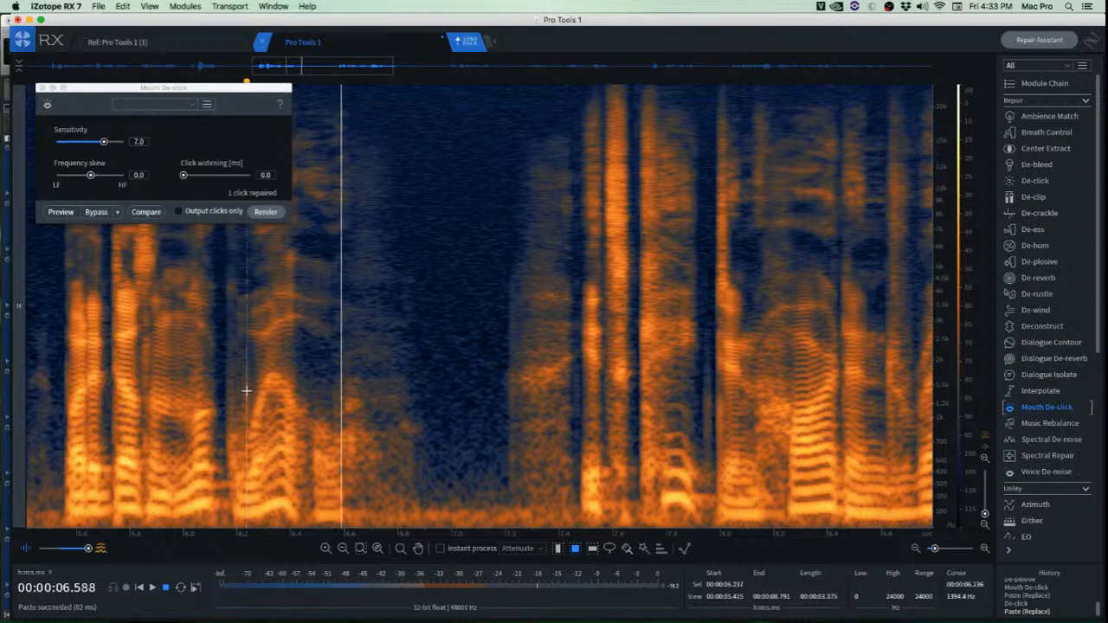
key(space)
click(432, 373)
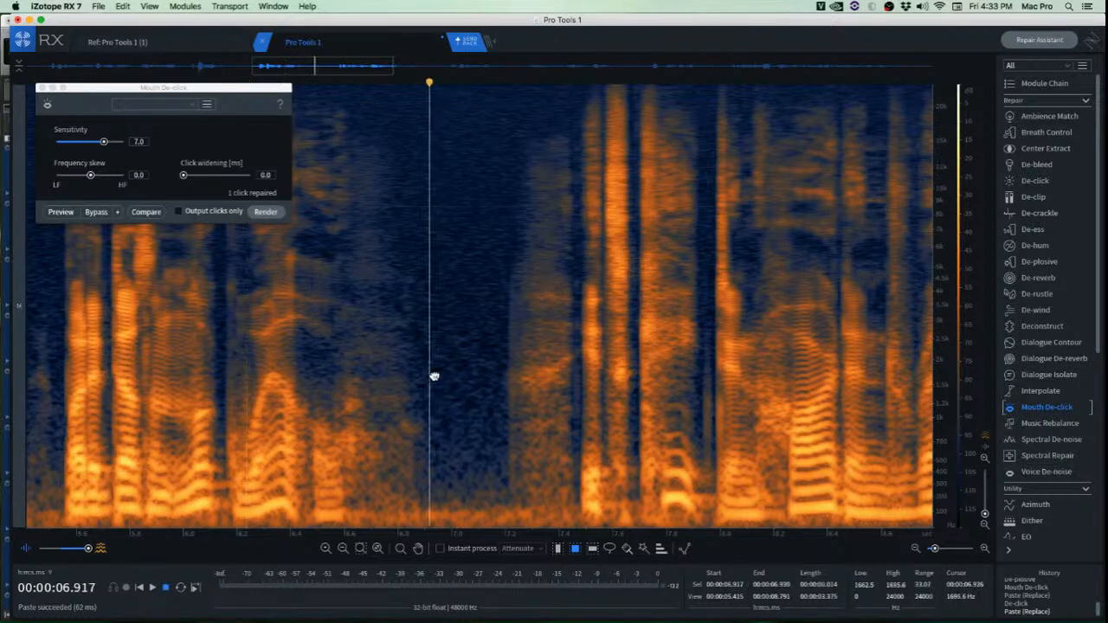
click(452, 365)
key(space)
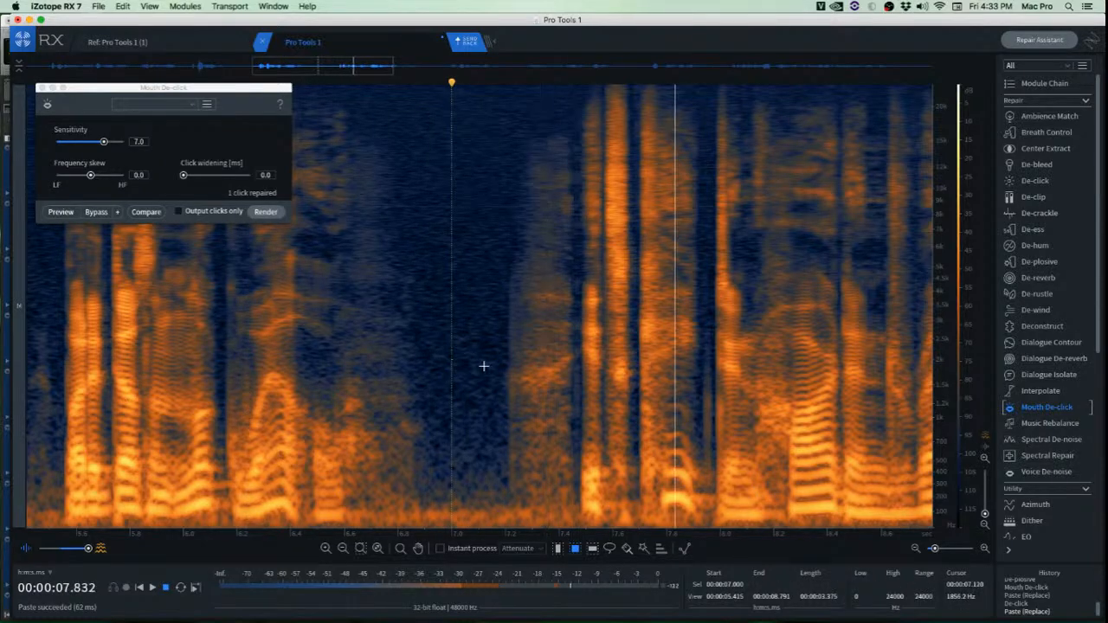
key(space)
Cover the click at the start of the breath with a patch copied from about 7.230 to 7.244 seconds, up to about 6.1 kHz.
scroll(566, 354, up, 6)
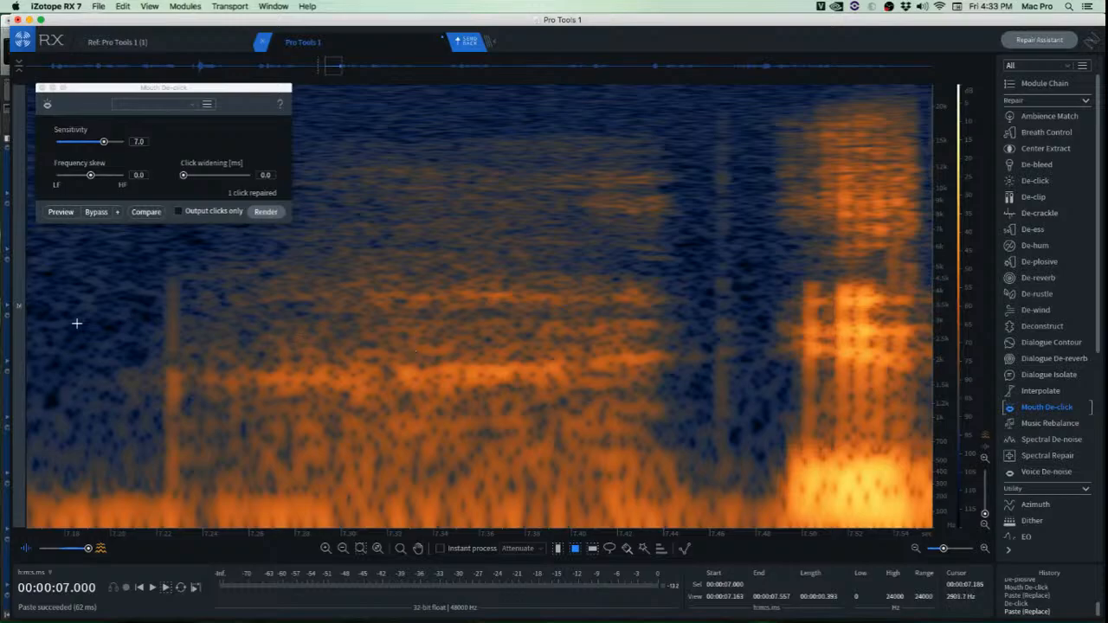
scroll(77, 323, up, 5)
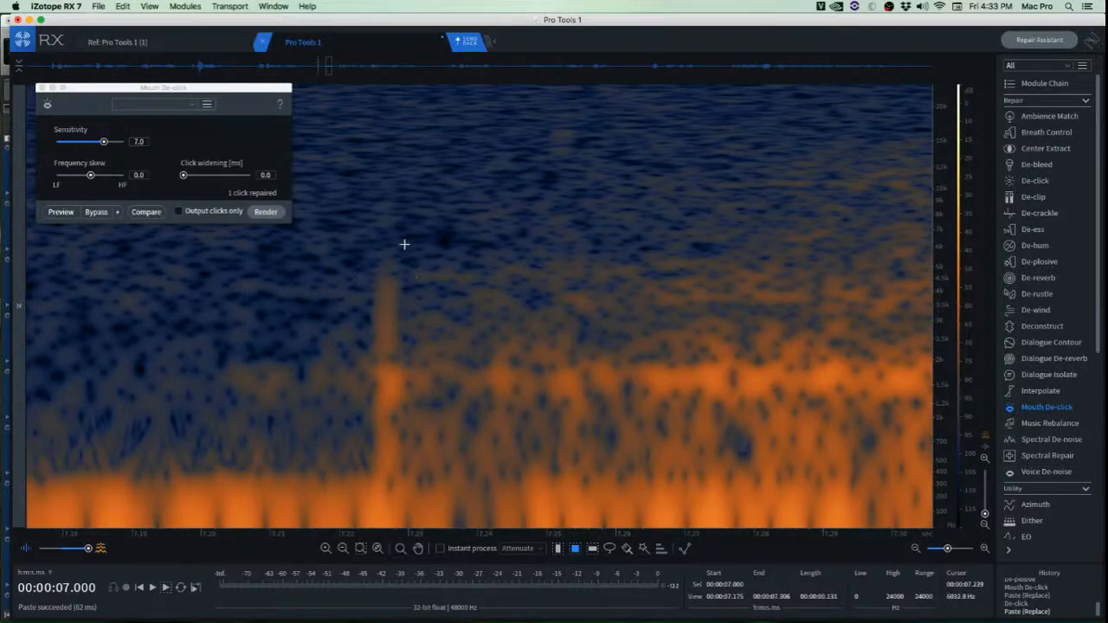
drag(405, 245, 502, 522)
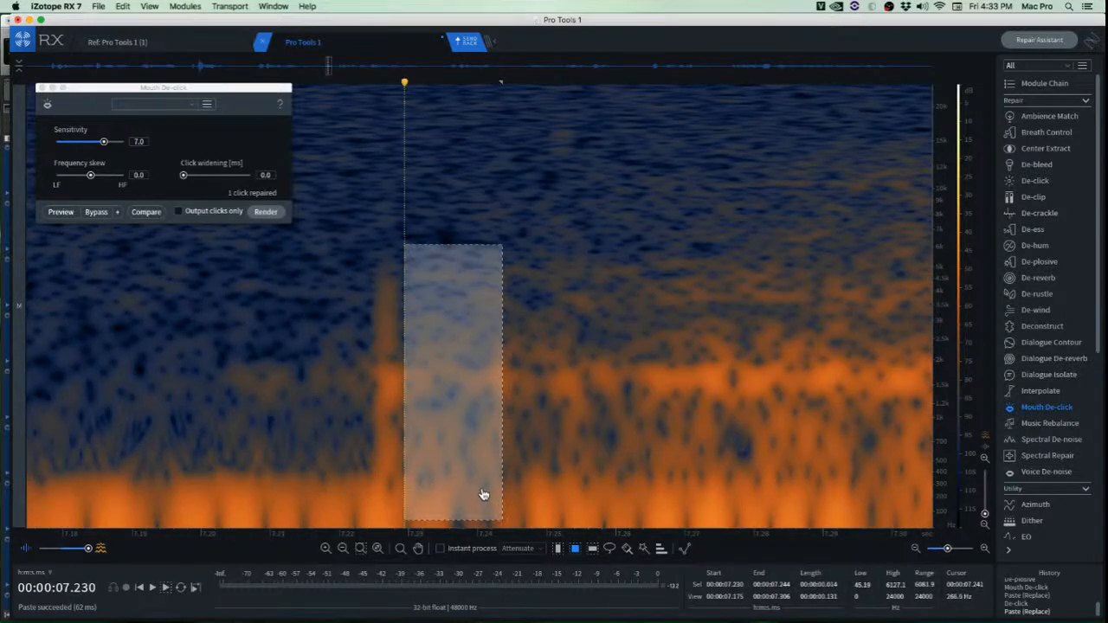
drag(450, 460, 396, 458)
key(super+v)
Play the breath from about 7.159 seconds to check the patched click.
click(229, 430)
scroll(264, 419, down, 5)
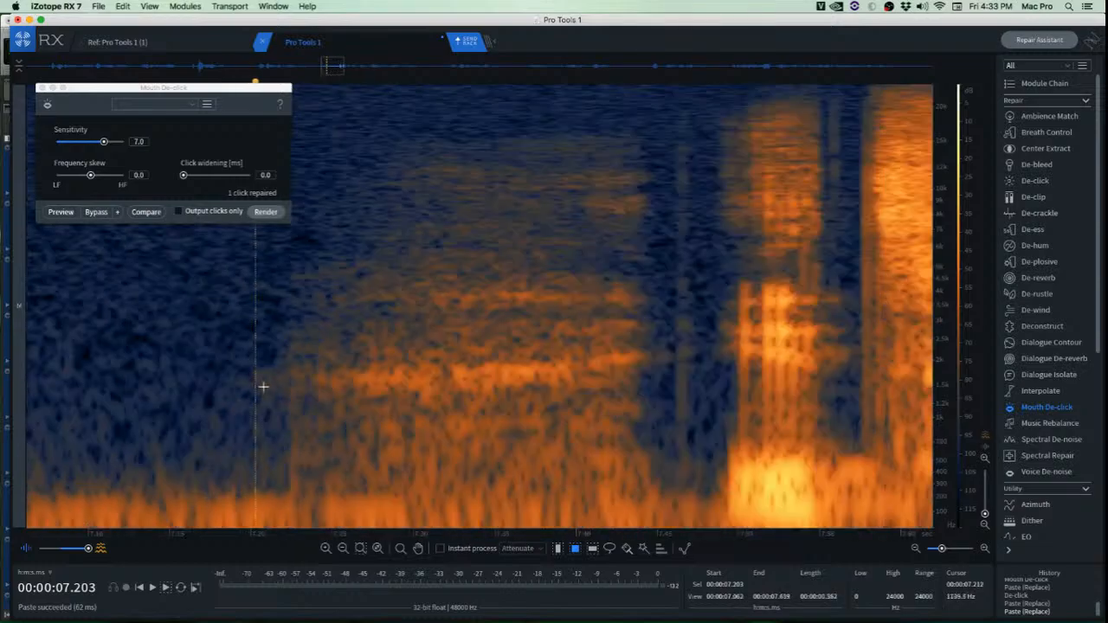
click(186, 314)
key(space)
key(space)
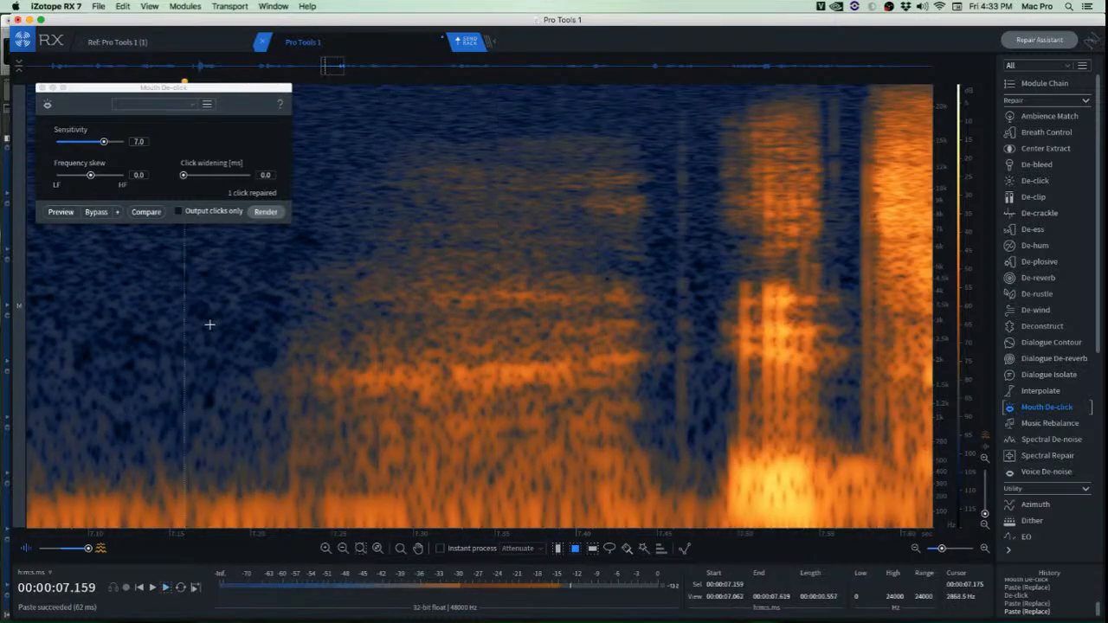
Copy clean ambience from about 7.470 to 7.483 seconds, between about 535 Hz and 19.8 kHz, and paste it over the click just before it.
scroll(210, 324, down, 5)
scroll(371, 275, up, 6)
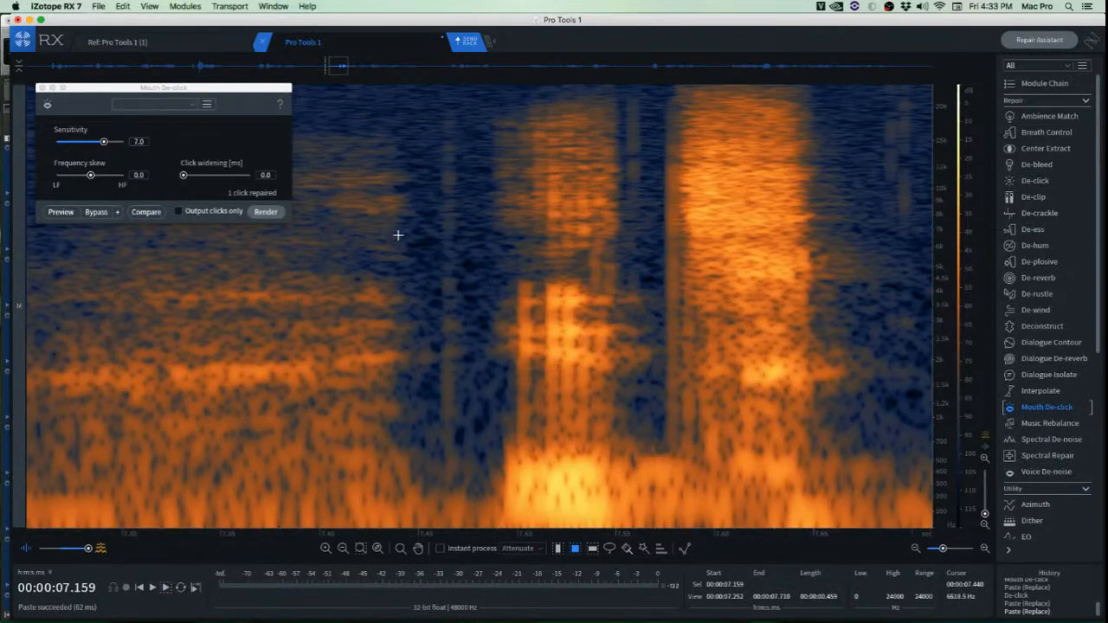
scroll(405, 229, up, 4)
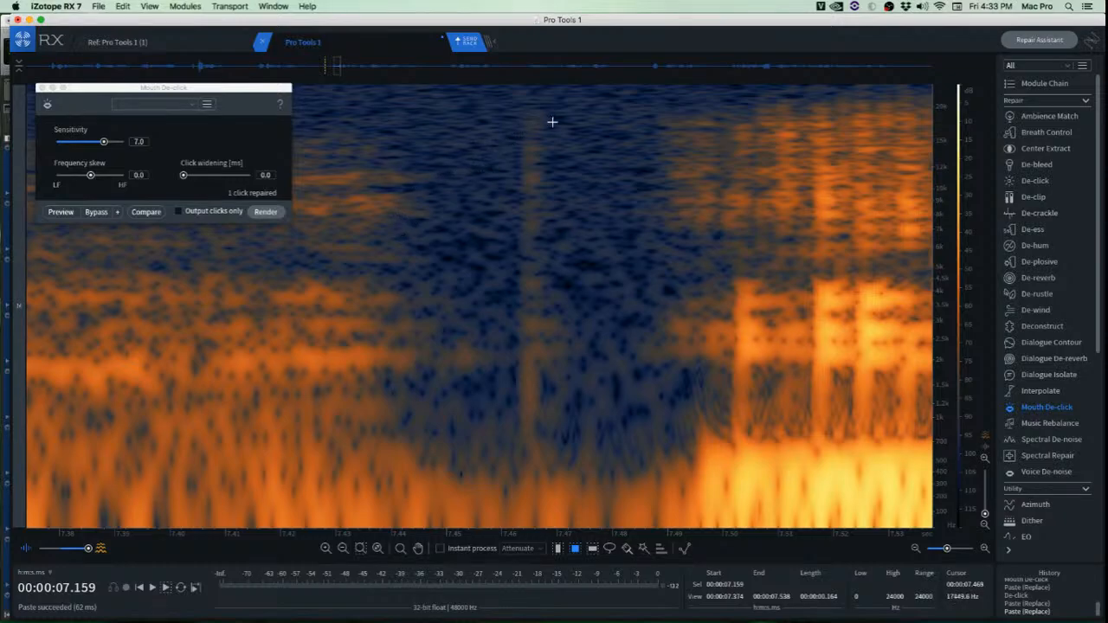
drag(559, 106, 632, 457)
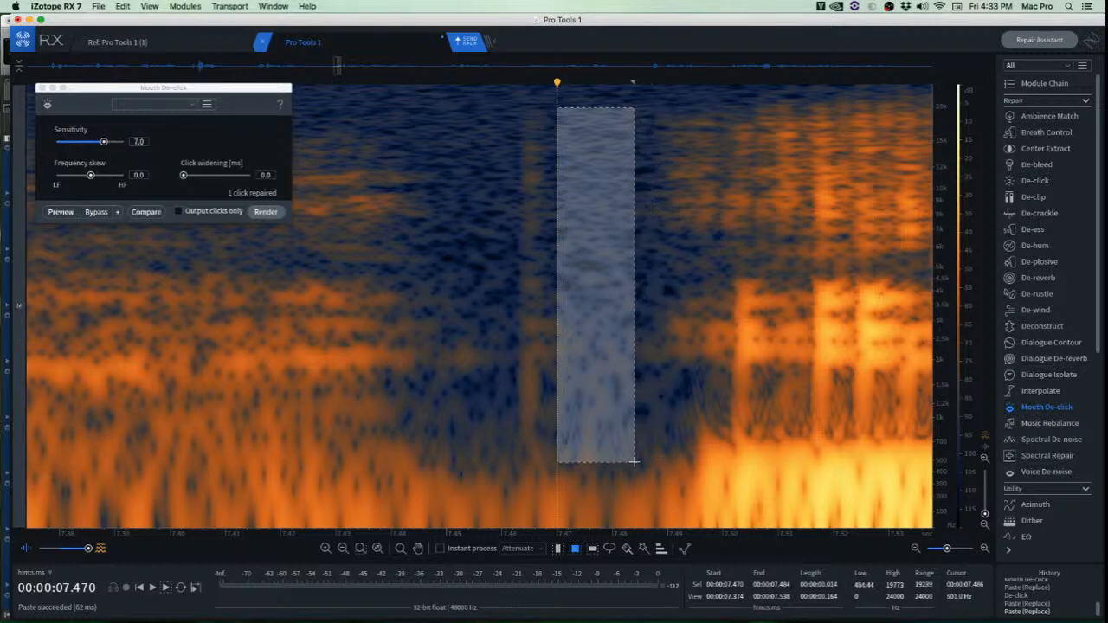
key(super+c)
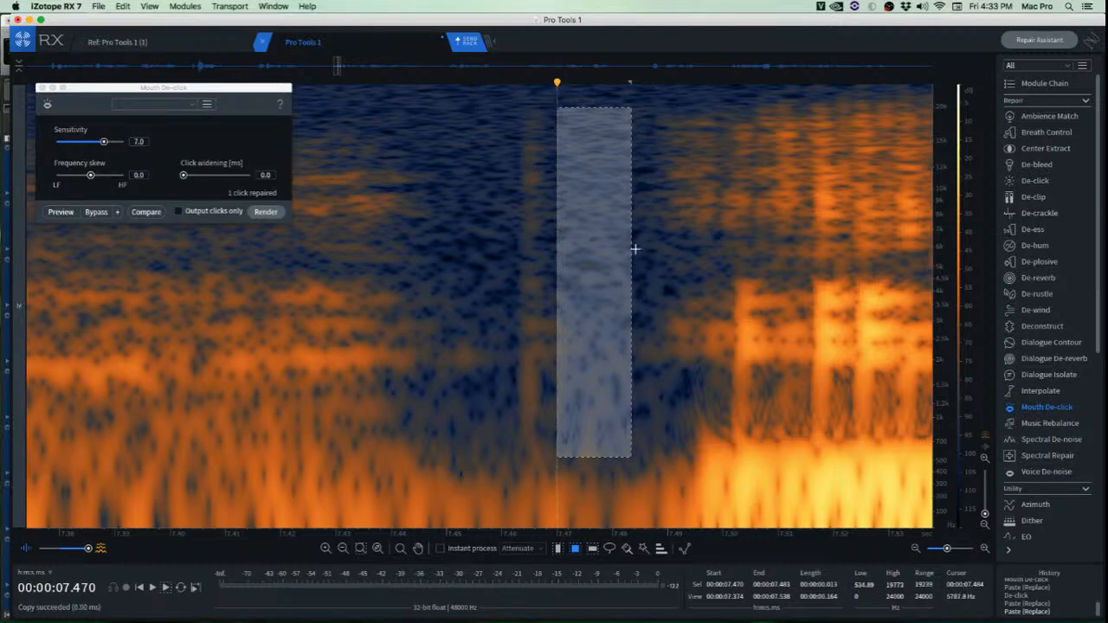
drag(589, 271, 542, 274)
key(super+v)
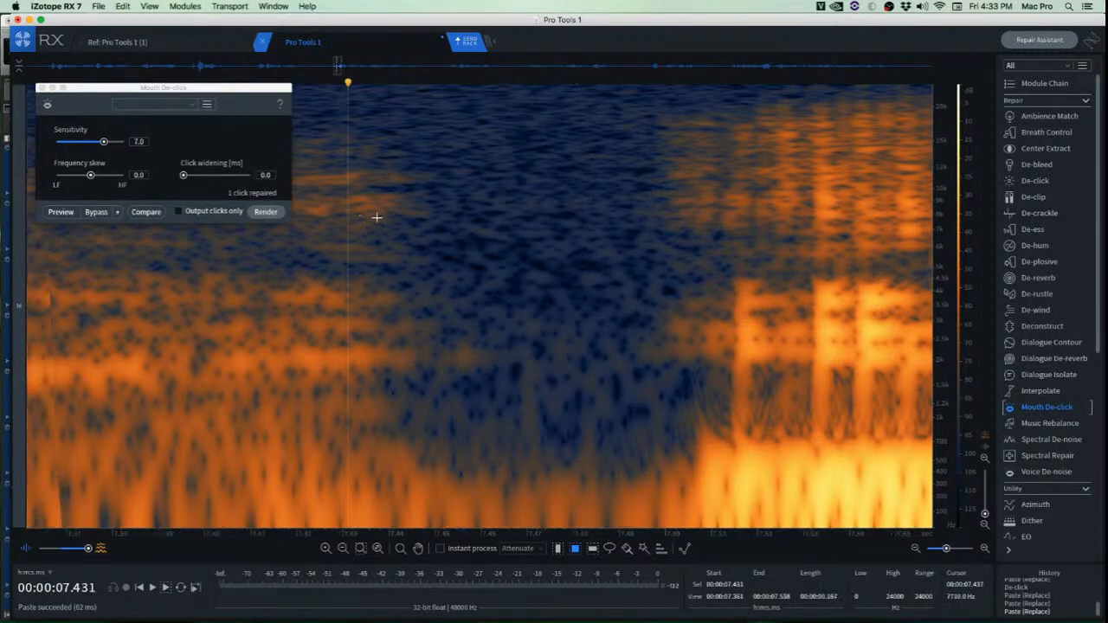
Play the patched gap from about 7.431 seconds.
click(276, 219)
key(space)
key(space)
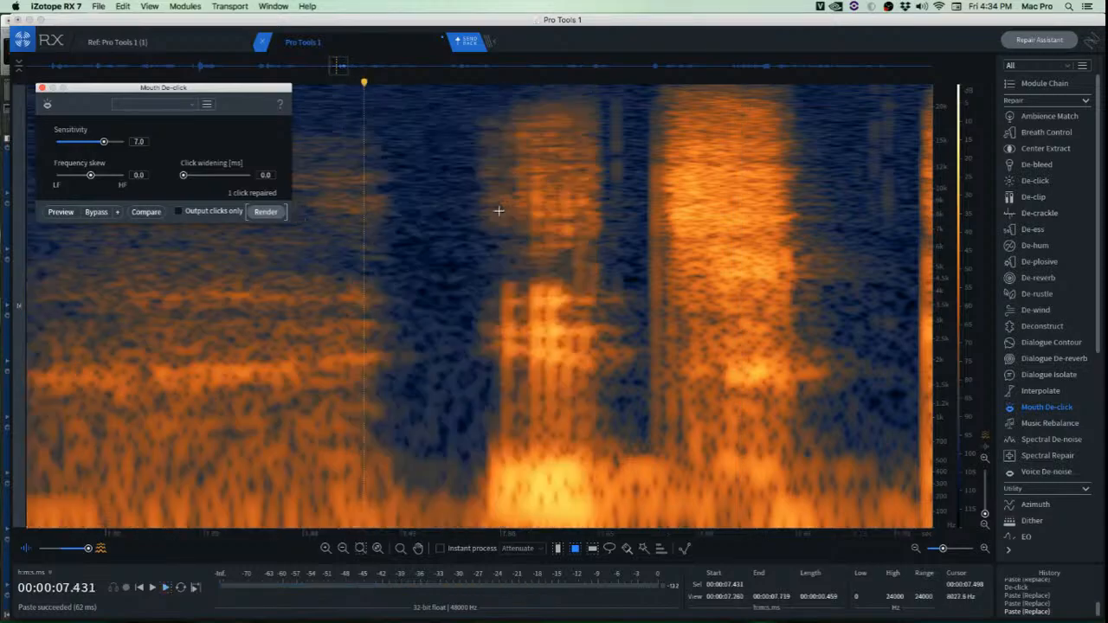
Copy clean high frequencies from about 7.562 to 7.570 seconds, between about 3.6 and 21.8 kHz, and paste them over the preceding high-frequency click.
scroll(530, 193, up, 3)
scroll(770, 231, down, 1)
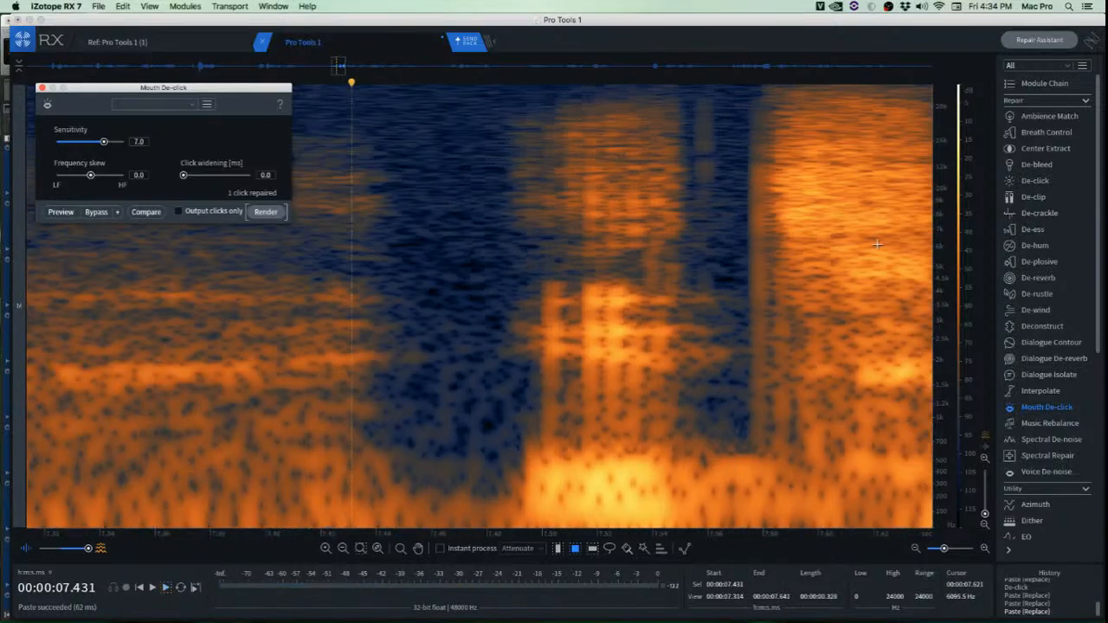
click(946, 215)
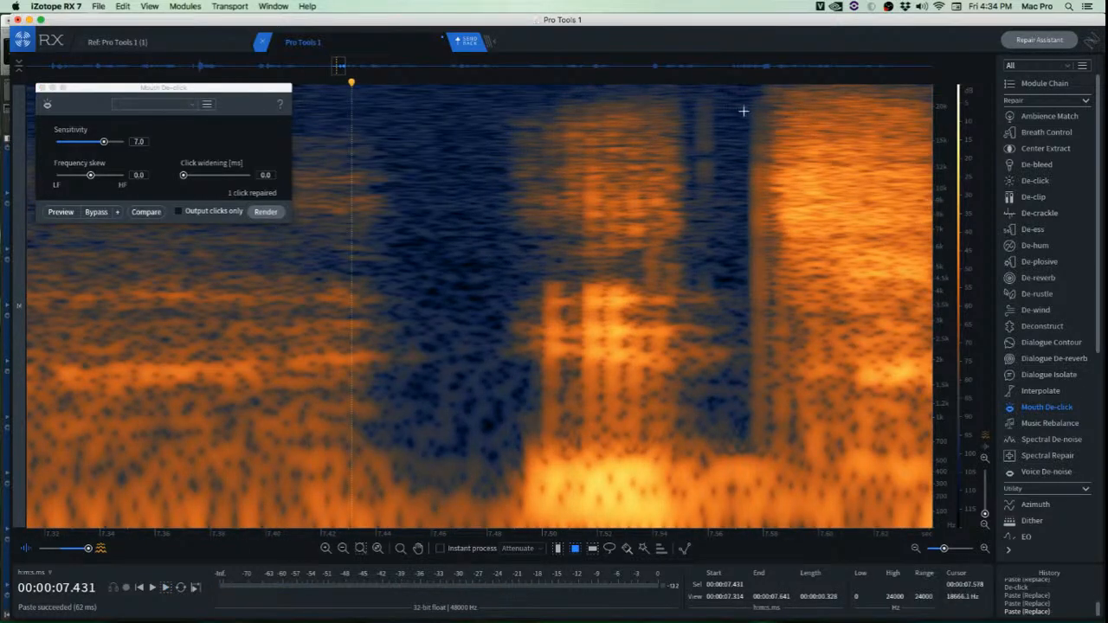
scroll(723, 106, up, 7)
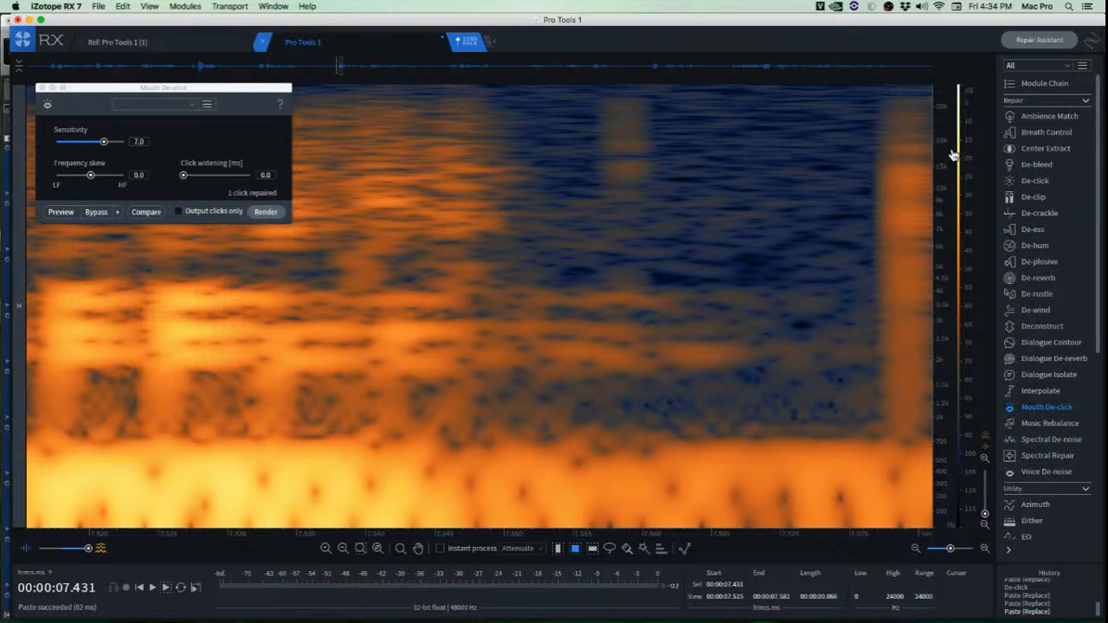
drag(666, 95, 782, 305)
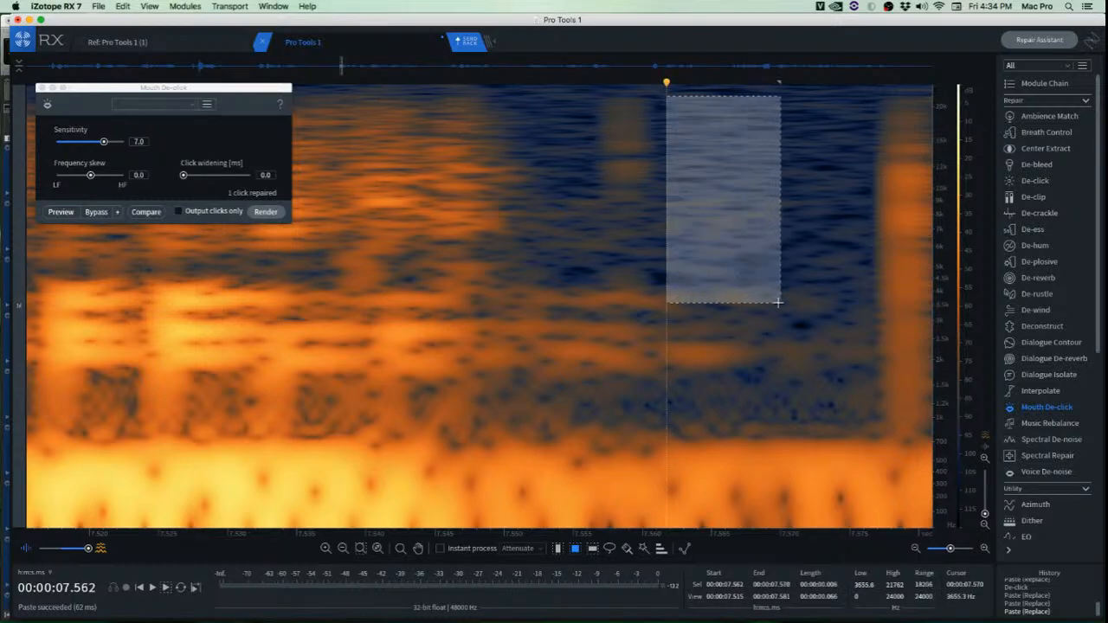
key(super+c)
drag(729, 258, 633, 242)
key(super+v)
Play the passage from about 7.468 seconds to check the high-frequency patch.
click(754, 256)
scroll(736, 252, down, 3)
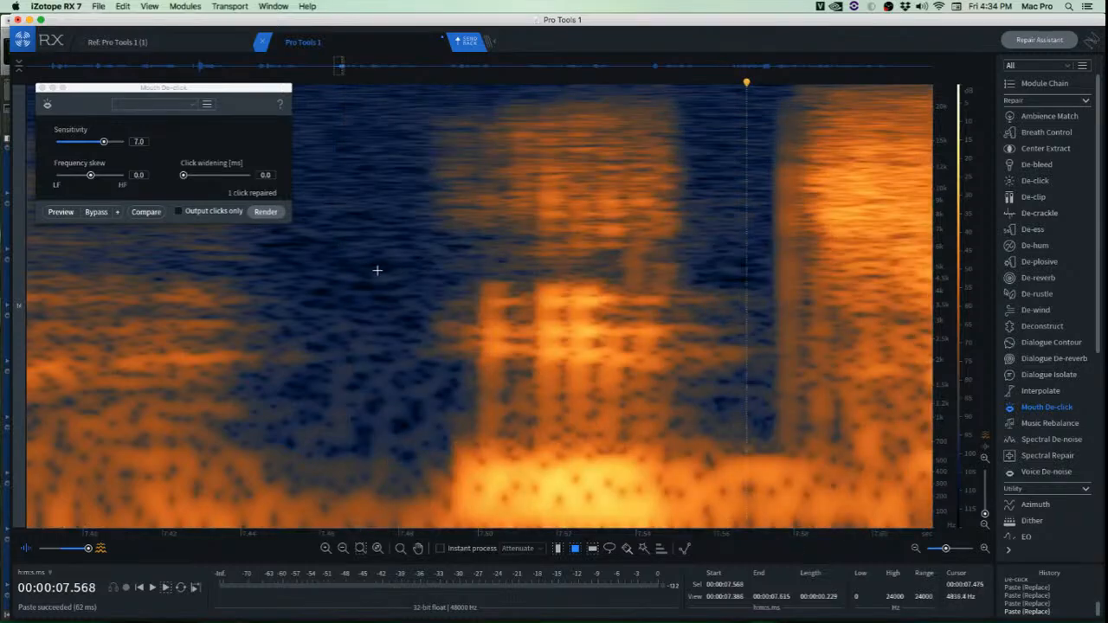
click(350, 268)
scroll(356, 267, down, 3)
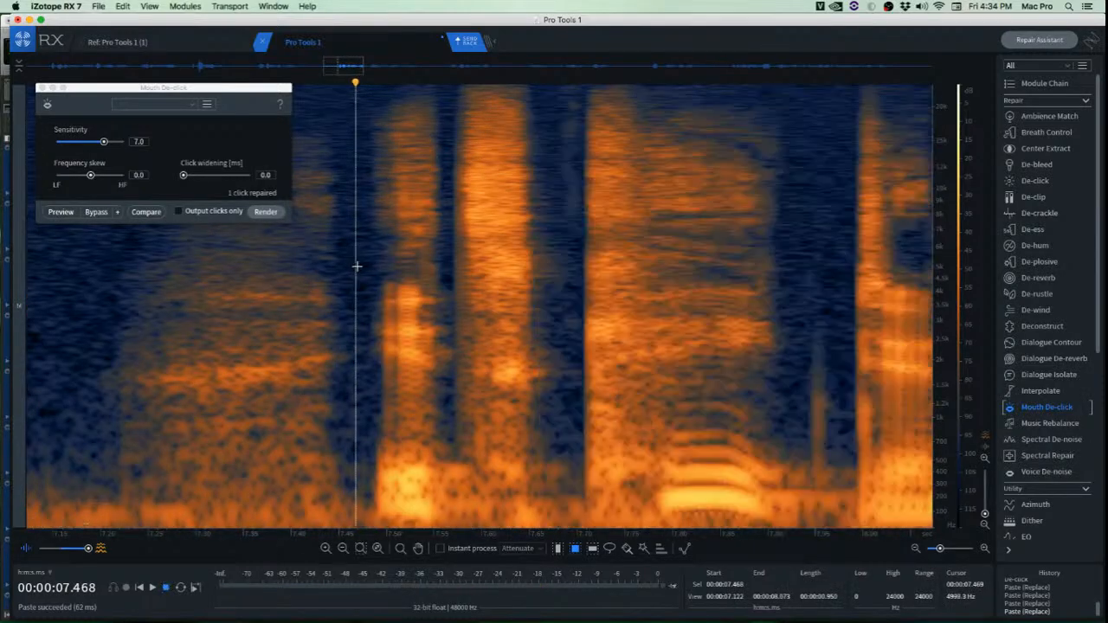
Replay the passage from about 7.468 seconds and examine the following words up to the gap just before 8 seconds.
key(space)
key(space)
key(space)
key(space)
scroll(445, 268, down, 3)
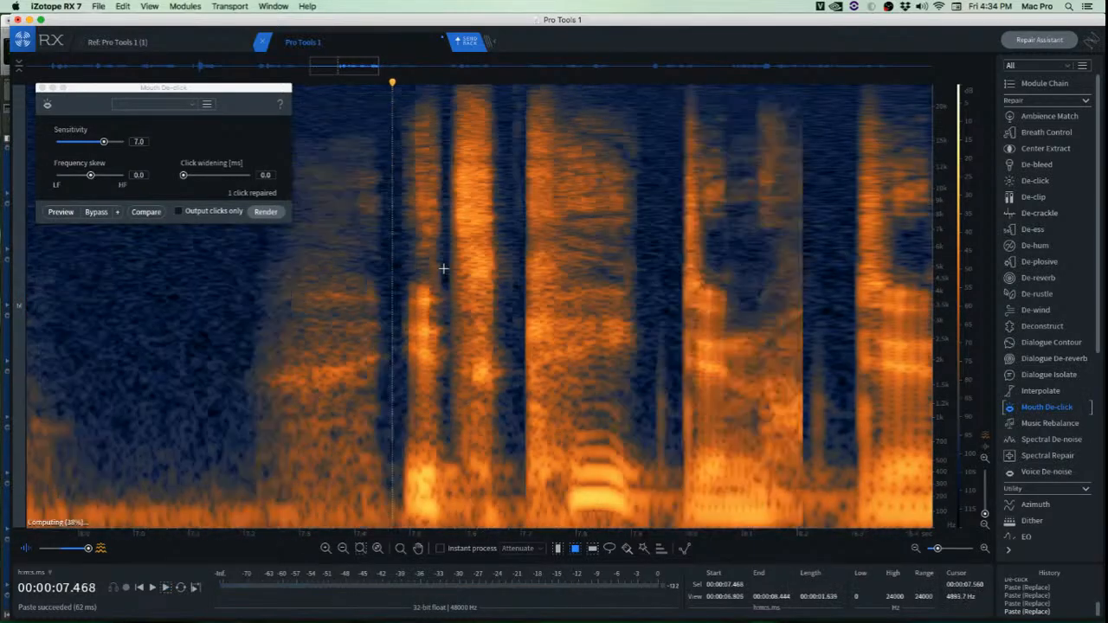
scroll(602, 298, up, 2)
key(space)
key(space)
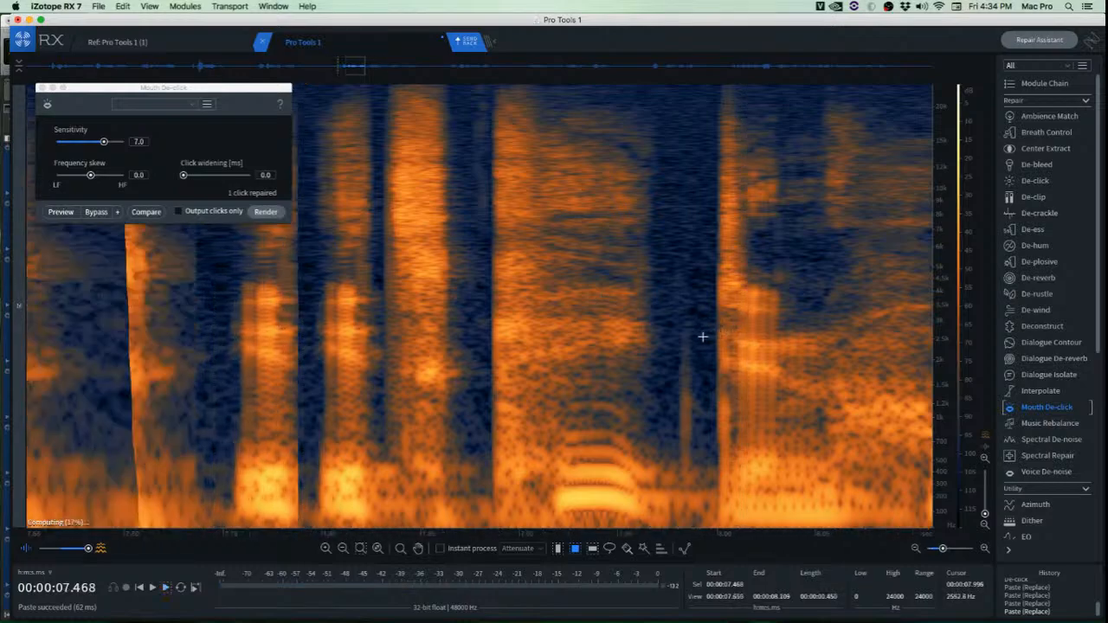
Copy clean ambience from about 7.933 to 7.951 seconds, between about 355 Hz and 6.5 kHz, and paste it over the click just after it.
scroll(617, 330, up, 3)
mouse_move(349, 245)
mouse_down()
mouse_move(364, 289)
mouse_move(398, 332)
mouse_move(441, 315)
mouse_up()
key(super+c)
key(super+v)
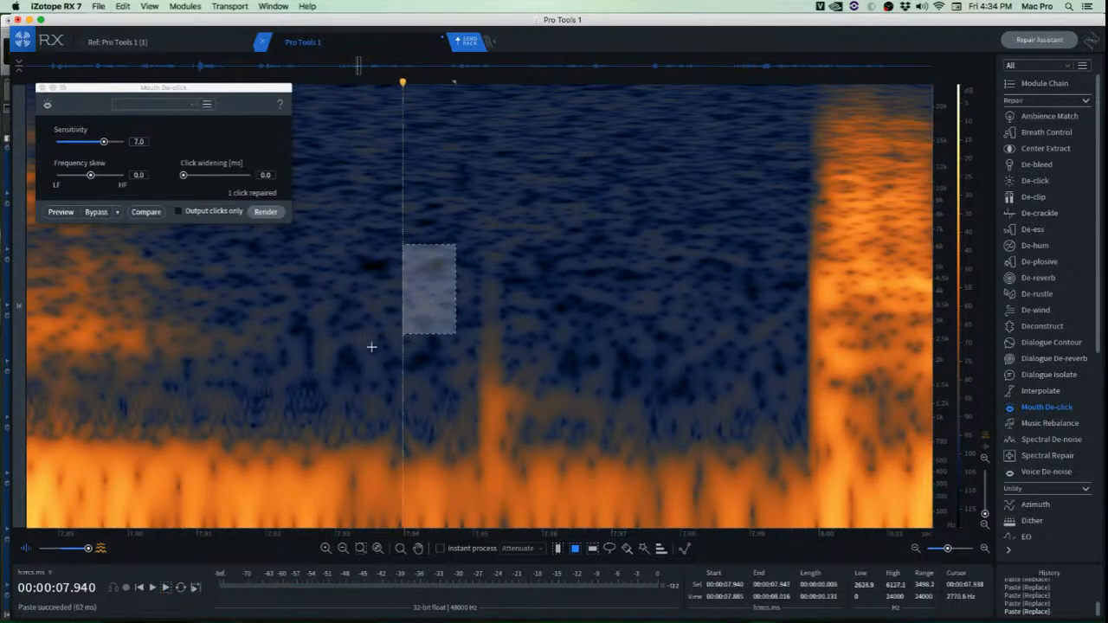
click(371, 346)
drag(353, 237, 477, 478)
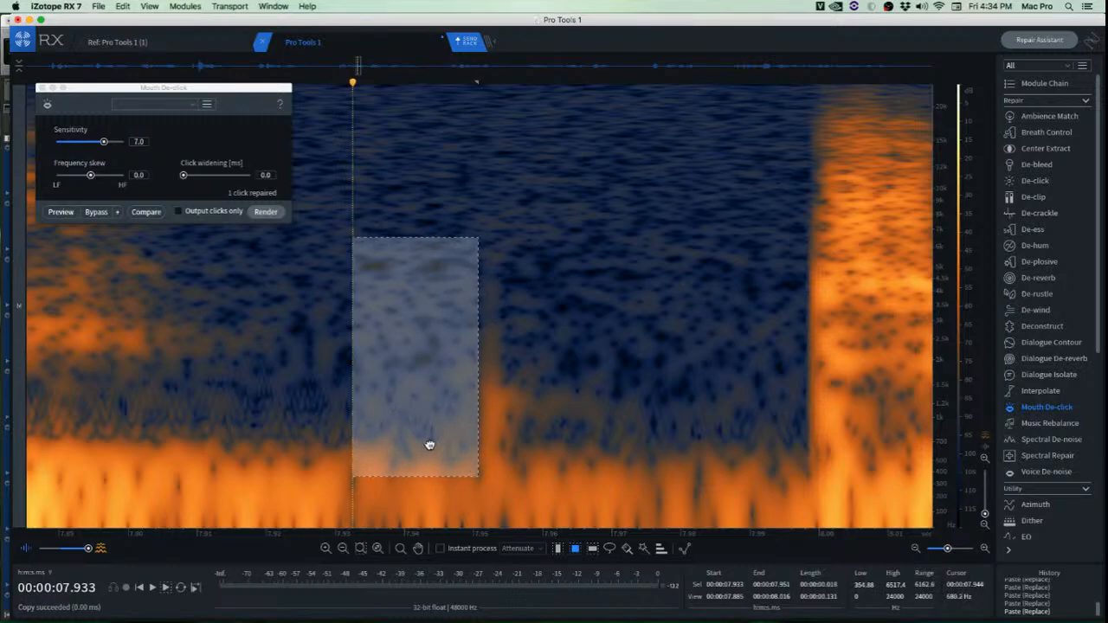
drag(428, 447, 514, 442)
key(super+v)
click(383, 404)
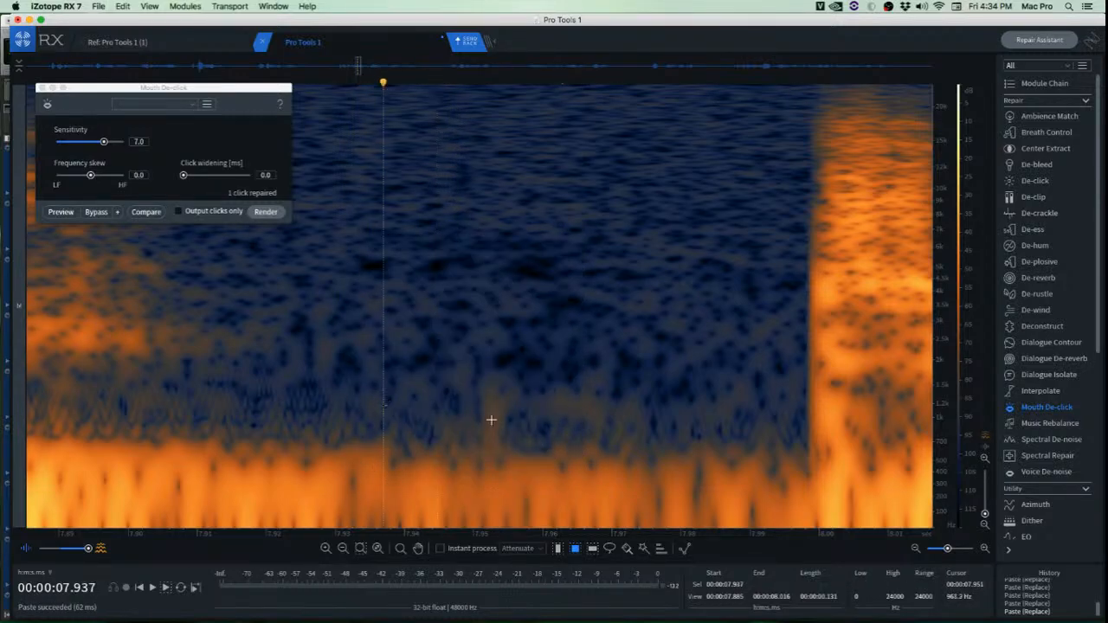
Copy clean ambience from about 7.976 to 7.991 seconds, between about 680 Hz and 1.7 kHz, and paste it over the residue at 7.951 to 7.965 seconds.
drag(656, 374, 766, 443)
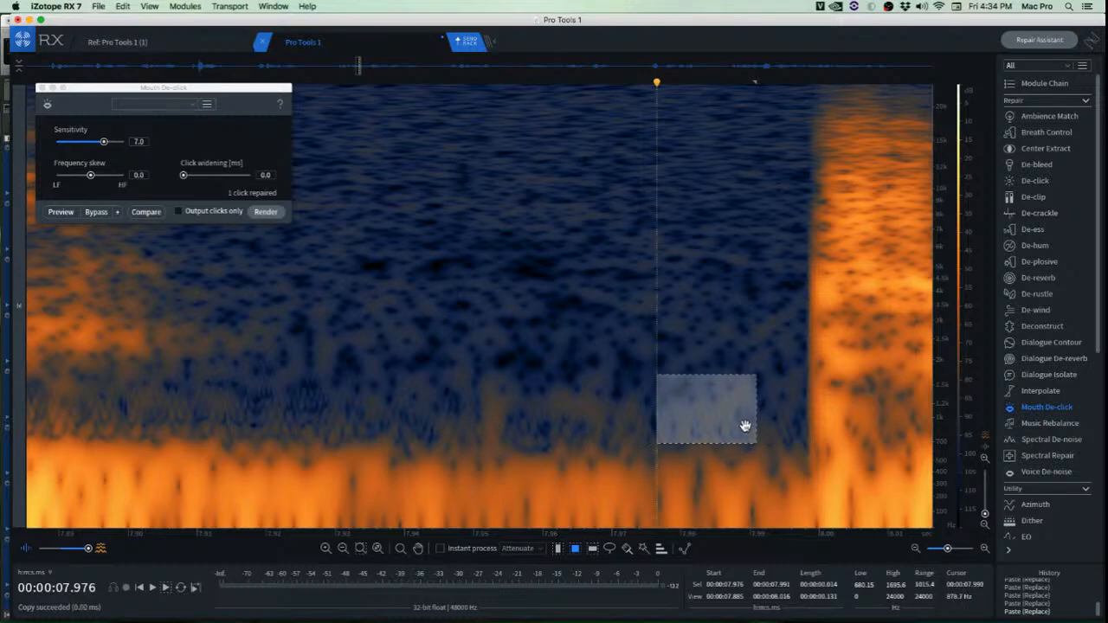
drag(742, 425, 532, 422)
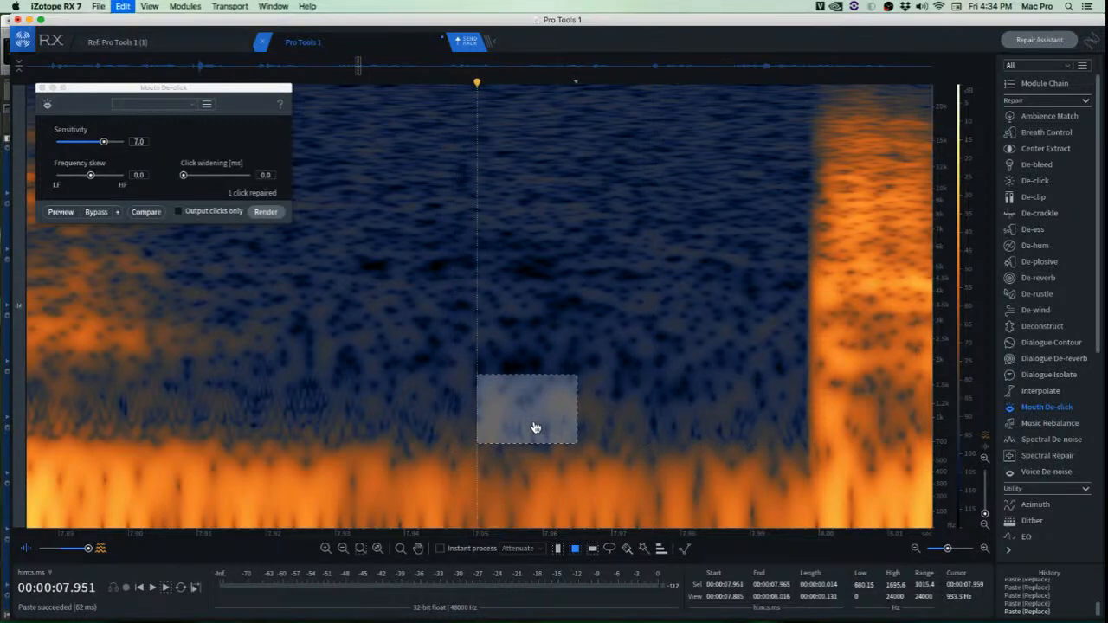
key(super+v)
Cut the leftover low-mid residue from about 7.95 to 7.98 seconds, between about 800 Hz and 1.7 kHz.
drag(404, 472, 717, 540)
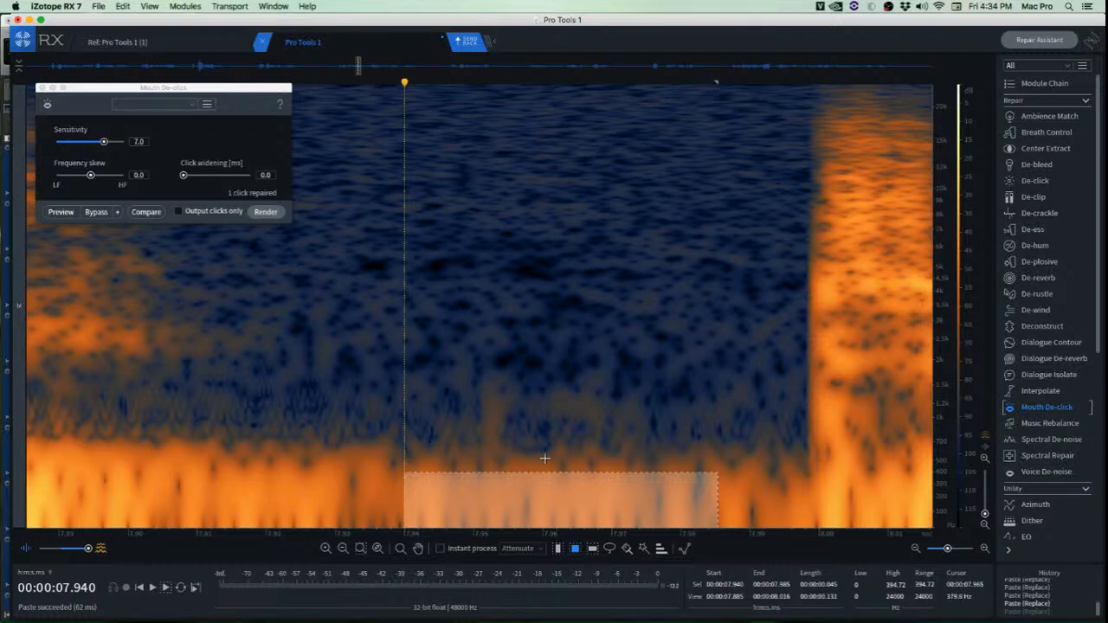
click(444, 390)
drag(467, 375, 656, 433)
key(super+c)
Play the repaired gap from about 7.933 seconds and the whole phrase from about 7.215 seconds.
click(358, 323)
key(space)
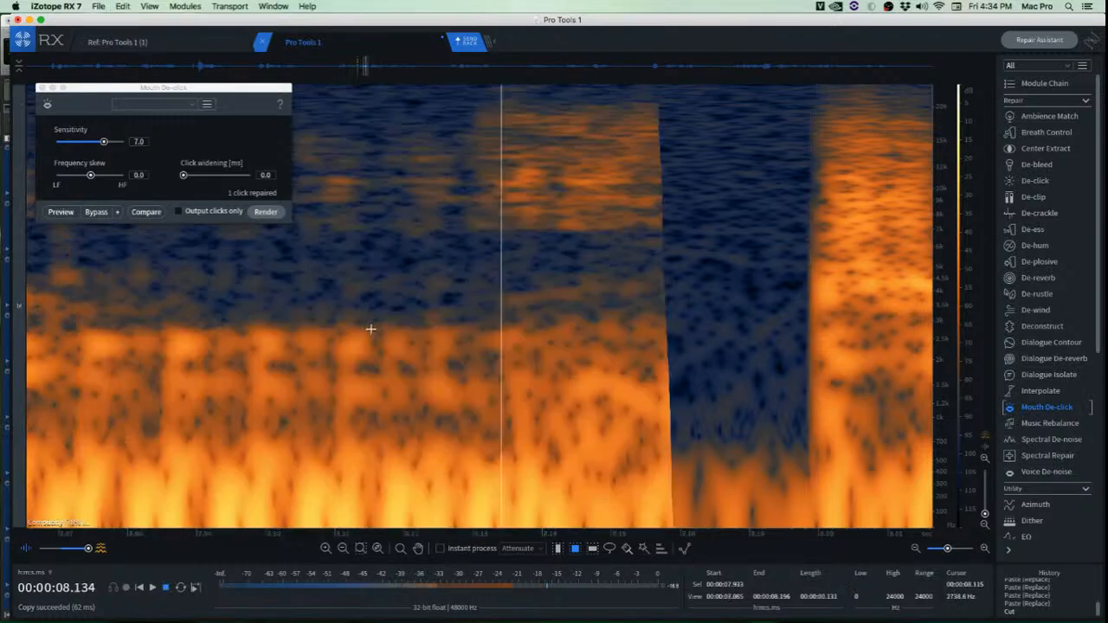
key(space)
scroll(372, 329, down, 6)
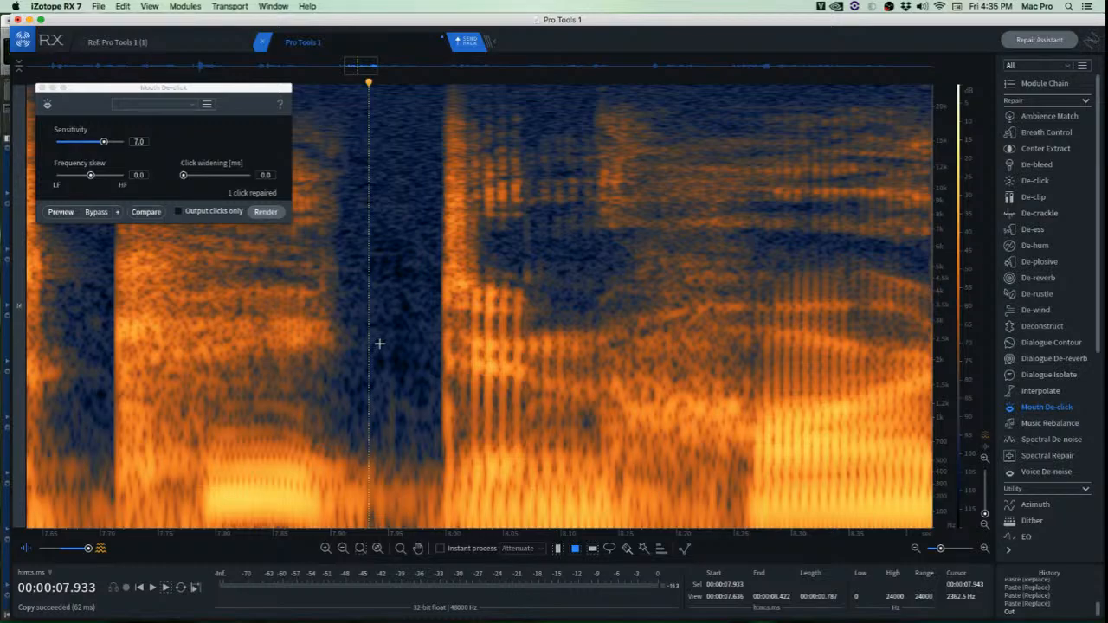
scroll(385, 338, down, 3)
click(102, 310)
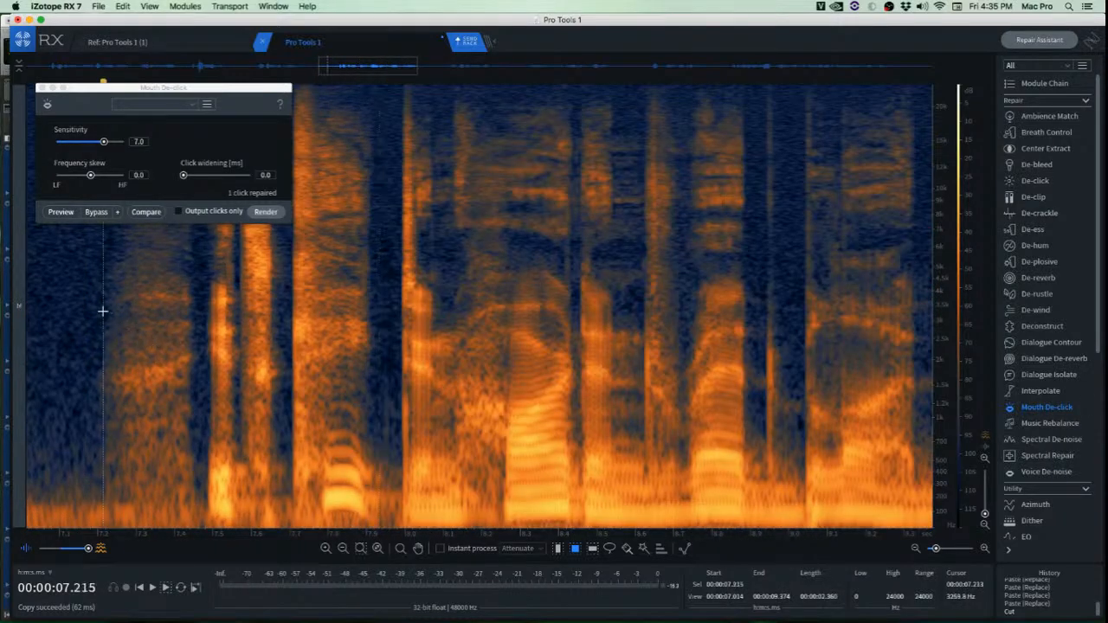
key(space)
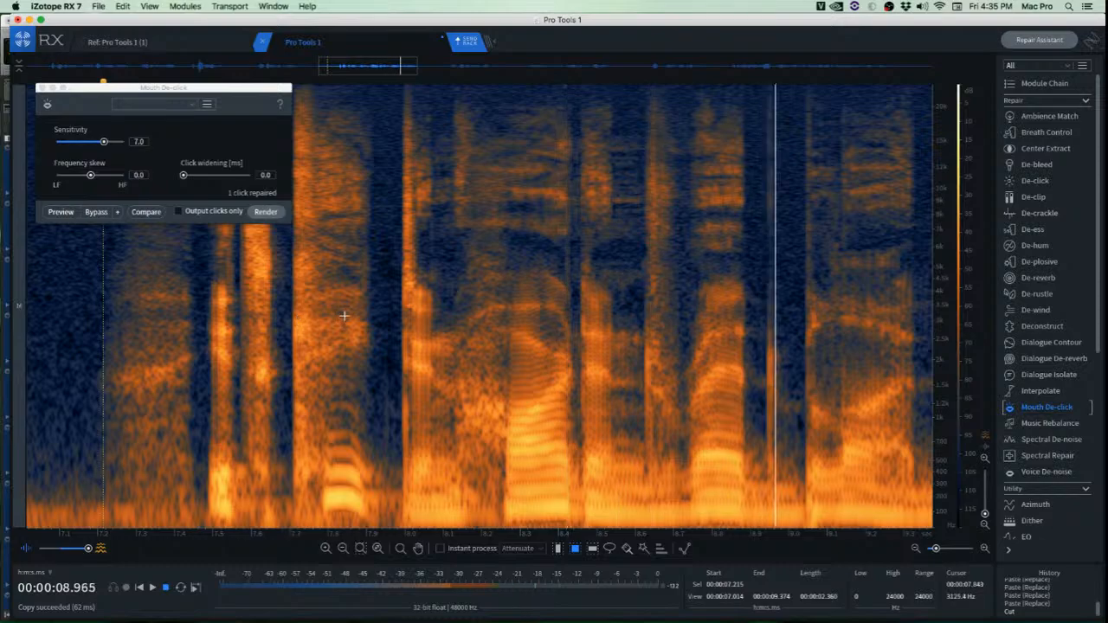
key(space)
Audition the second half of the phrase from about 8.236 seconds and from about 8.615 seconds.
click(494, 287)
key(space)
key(space)
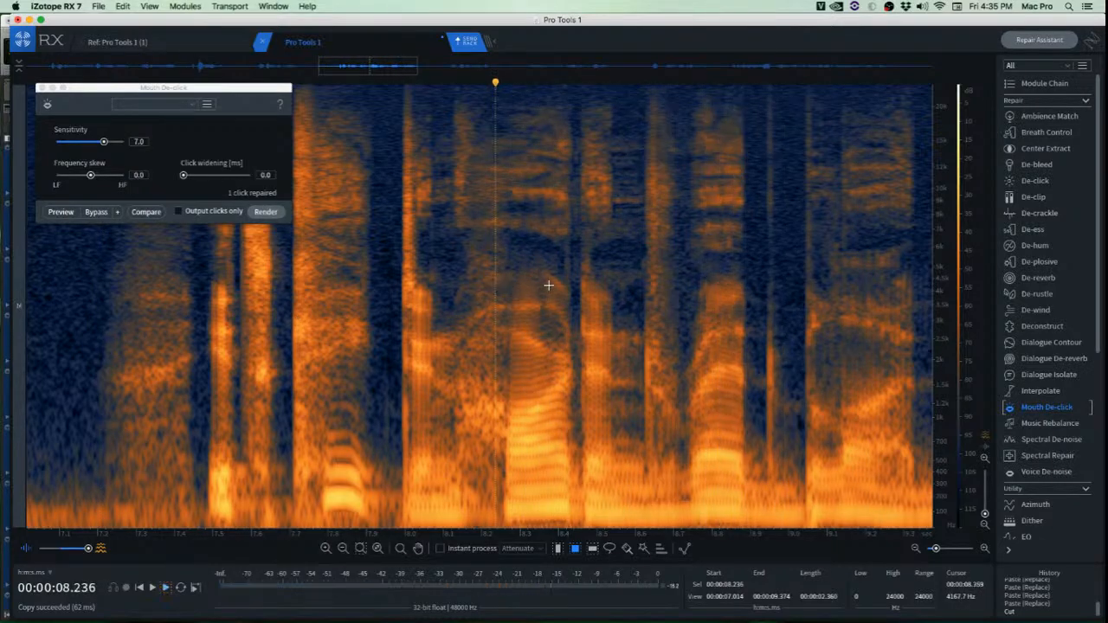
scroll(638, 254, up, 4)
click(637, 246)
key(space)
key(space)
scroll(639, 246, down, 8)
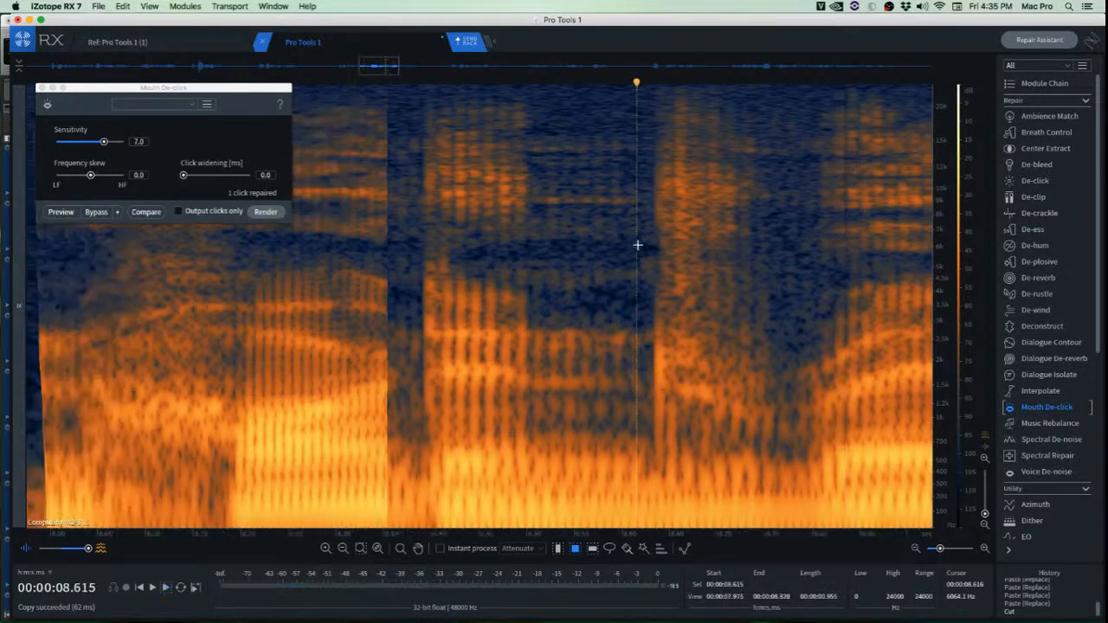
key(space)
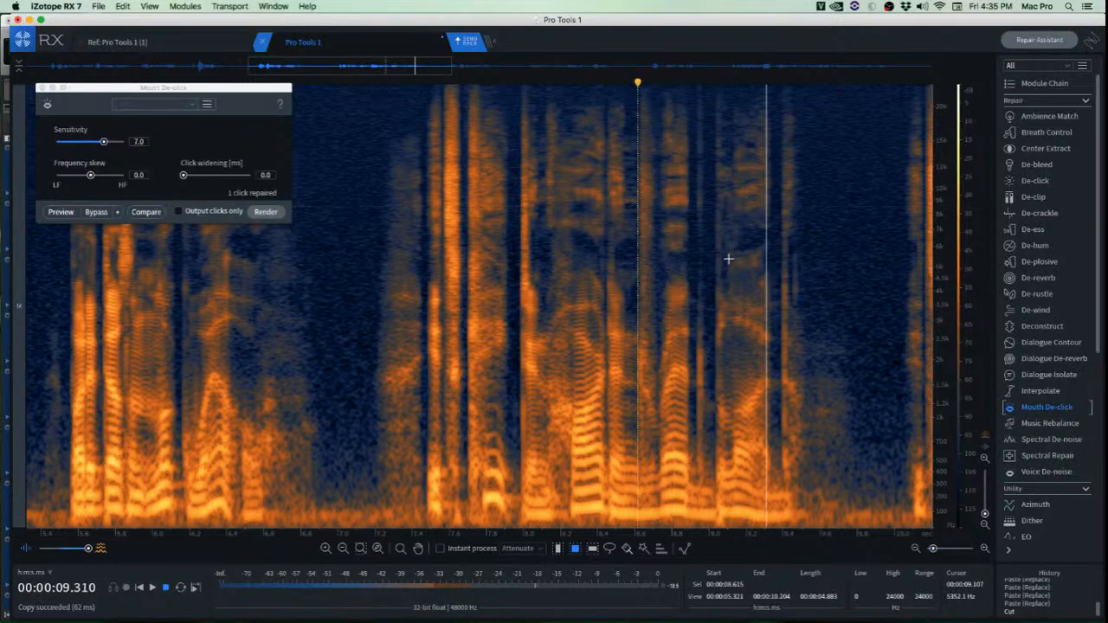
key(space)
Replay the phrase in context from about 7.361 seconds.
click(404, 252)
key(space)
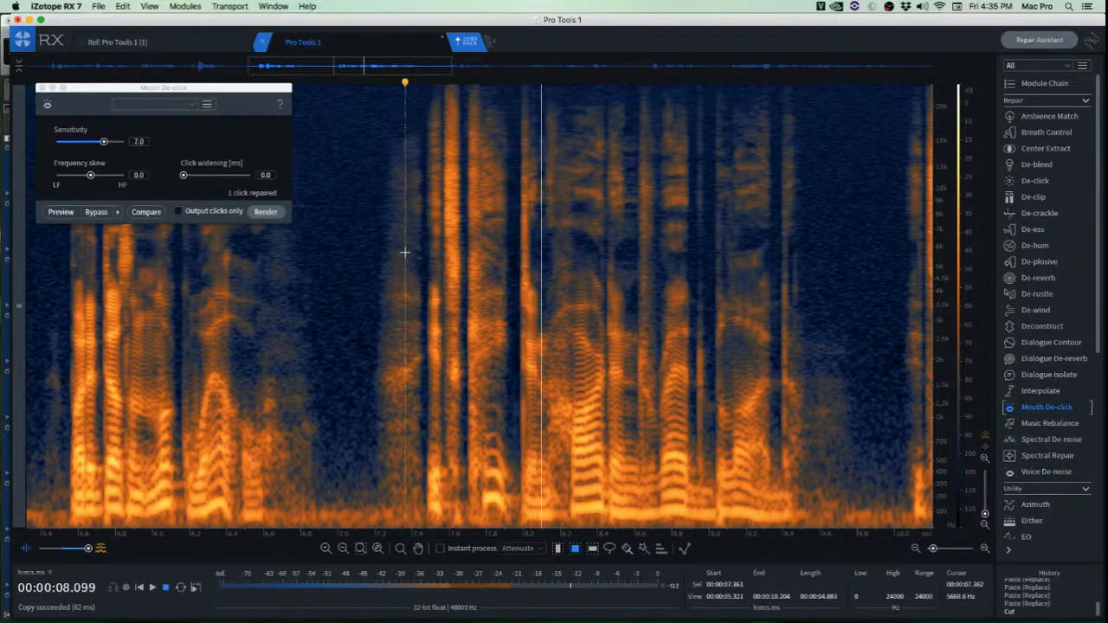
key(space)
scroll(676, 230, up, 1)
Audition the consonant burst at about 8.62 to 8.72 seconds in isolated bands: 807 Hz–3 kHz, 3.6–21.6 kHz and 600 Hz–4.35 kHz.
scroll(675, 230, up, 9)
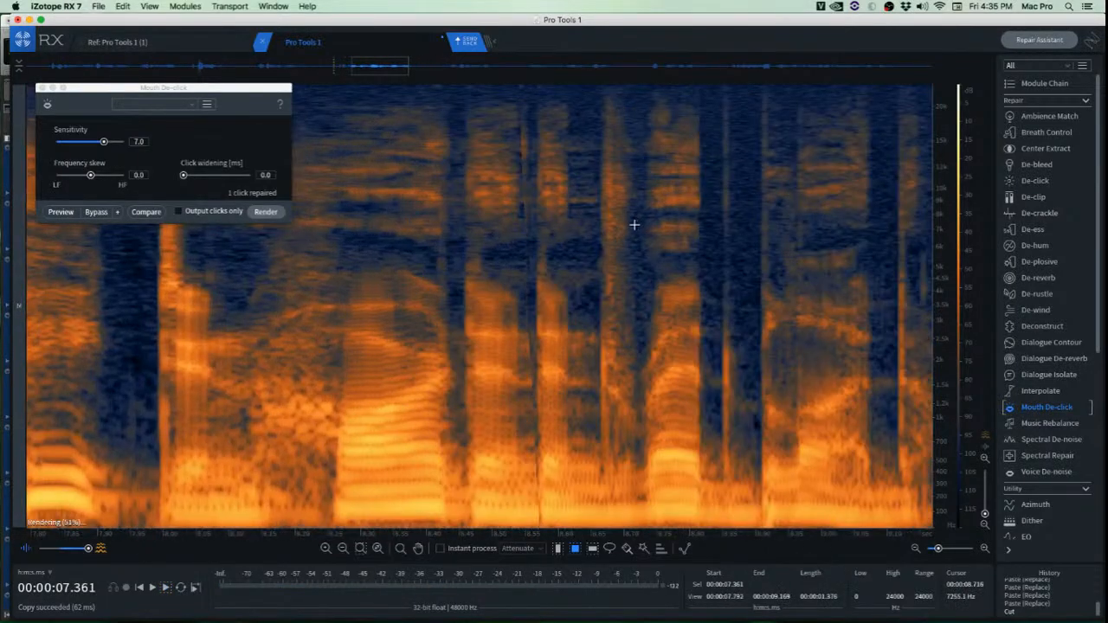
scroll(585, 228, up, 3)
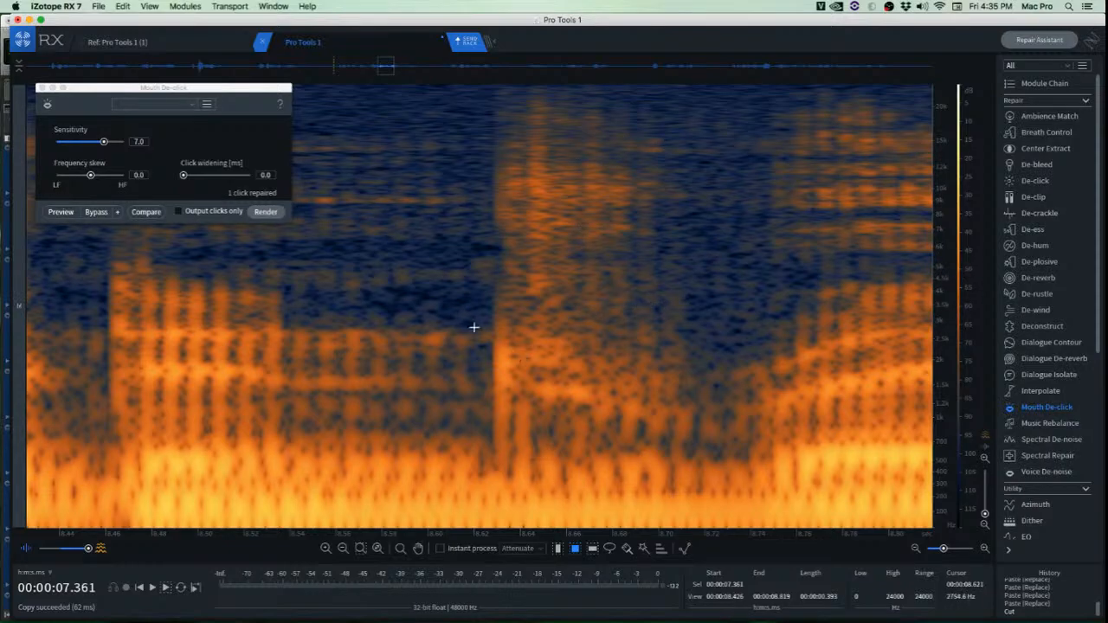
drag(473, 322, 665, 432)
key(space)
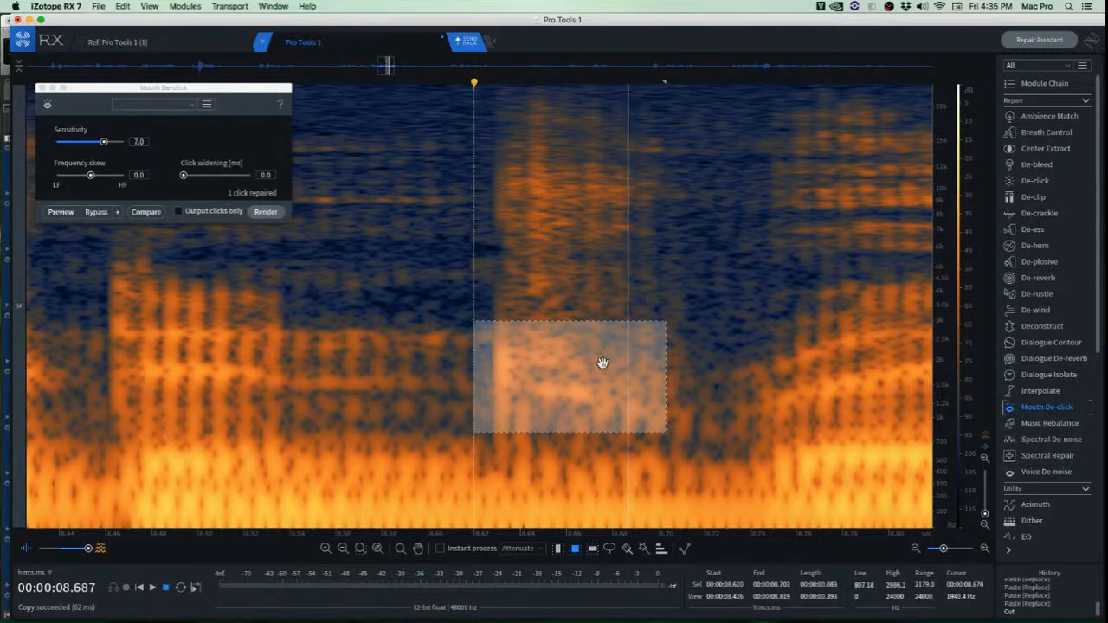
drag(474, 95, 701, 305)
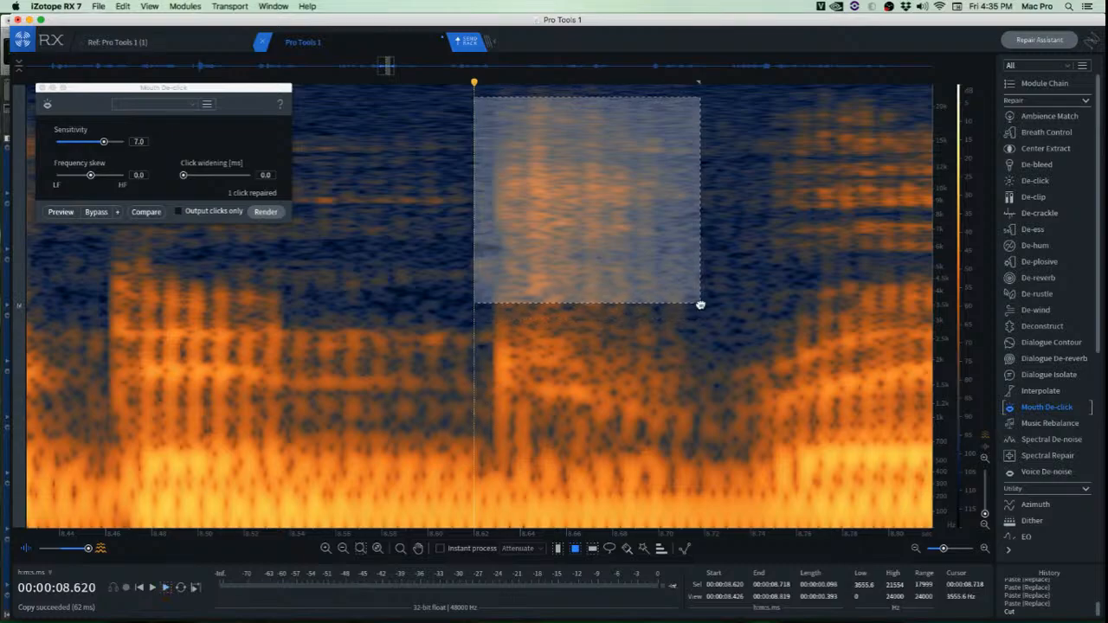
click(665, 331)
drag(478, 281, 681, 450)
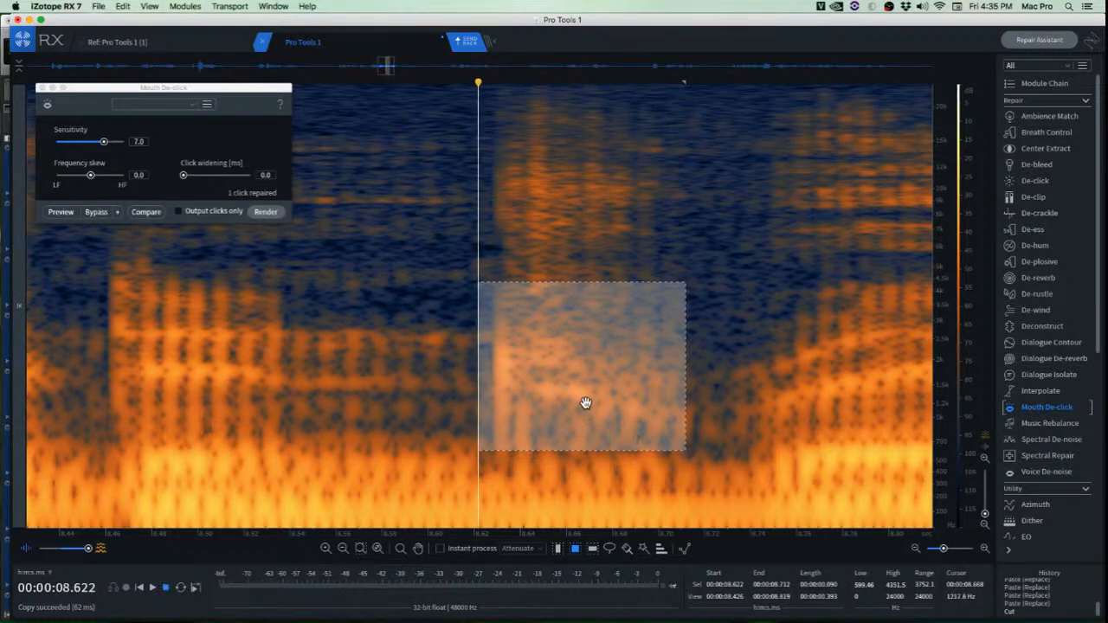
Play the words leading into the consonant burst from about 8.449 seconds and from about 8.157 seconds.
click(81, 346)
key(space)
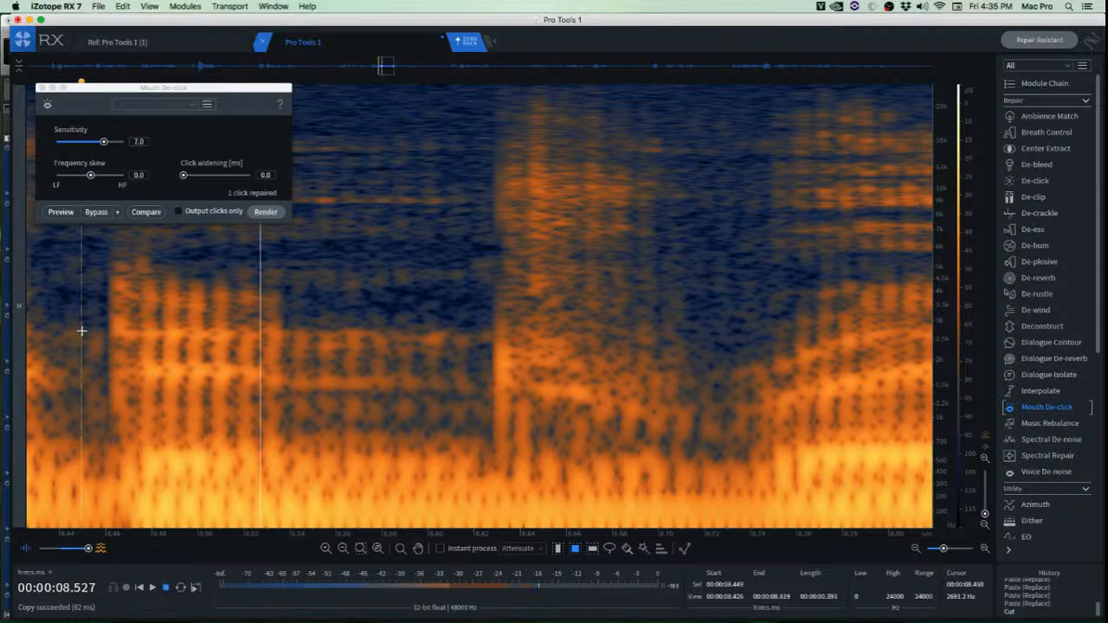
key(space)
scroll(232, 372, down, 5)
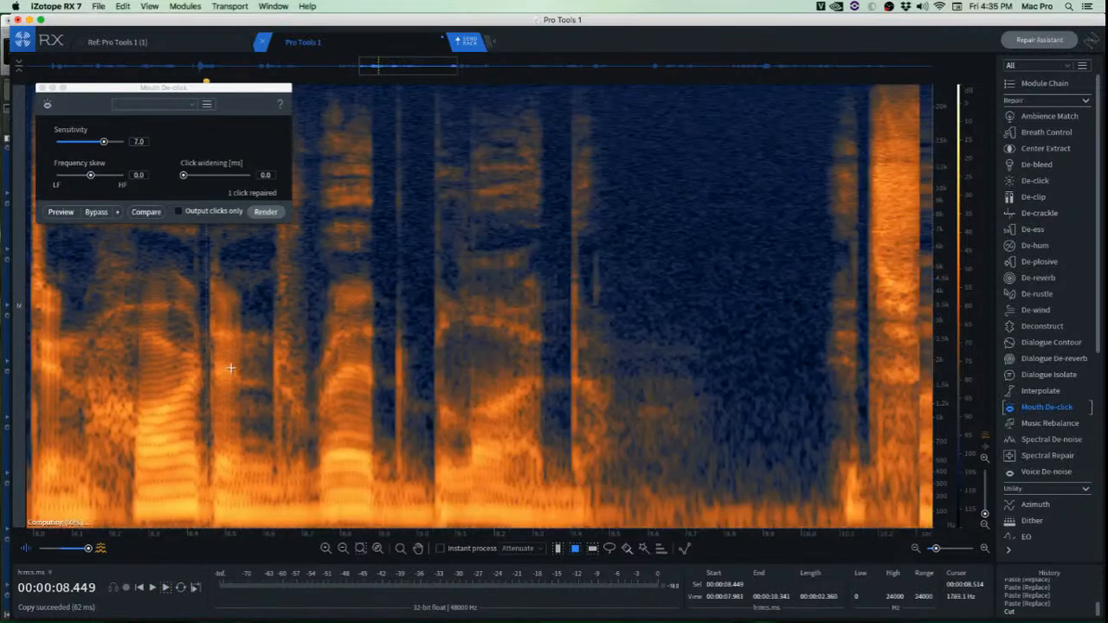
key(space)
key(space)
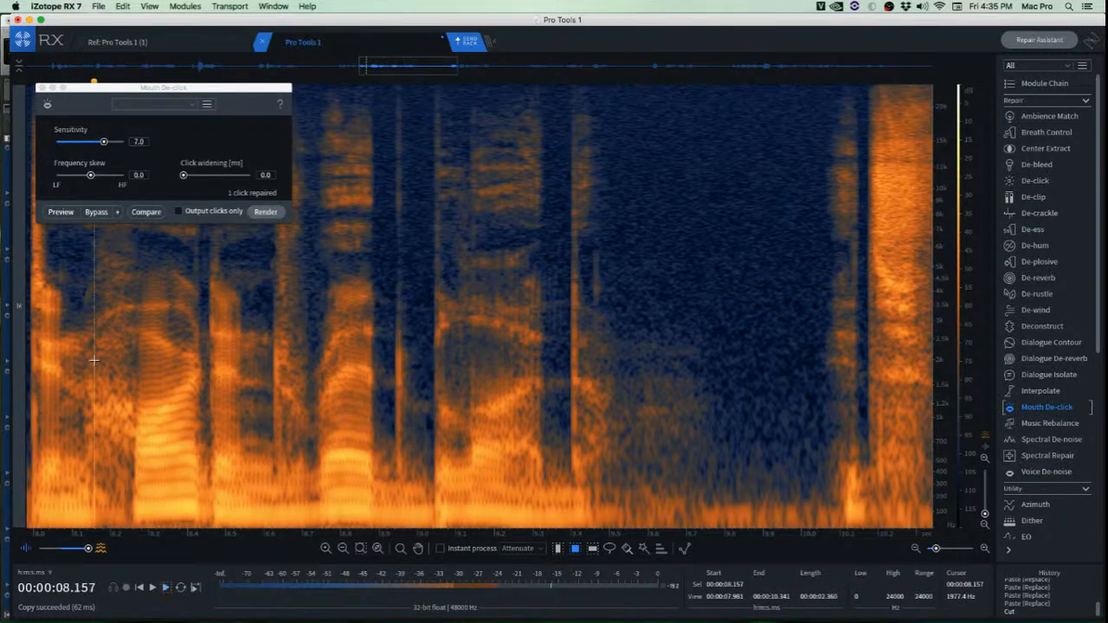
key(space)
key(space)
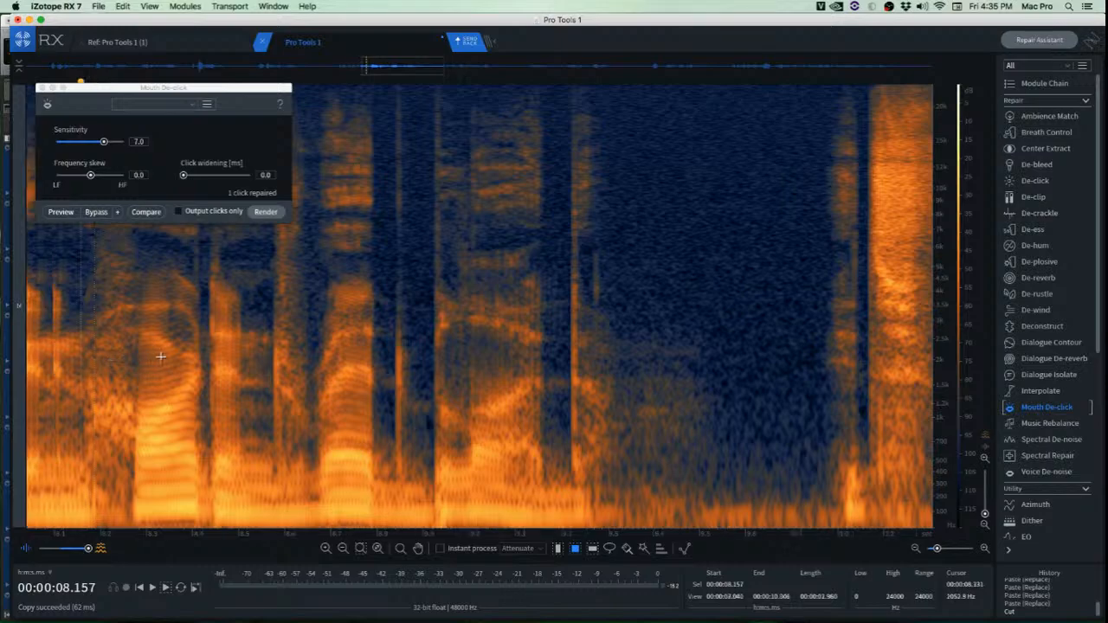
Examine the spectrogram around 8.575 seconds and play the passage from about 8.93 seconds.
scroll(173, 362, up, 3)
drag(534, 336, 604, 419)
click(439, 346)
scroll(441, 346, down, 3)
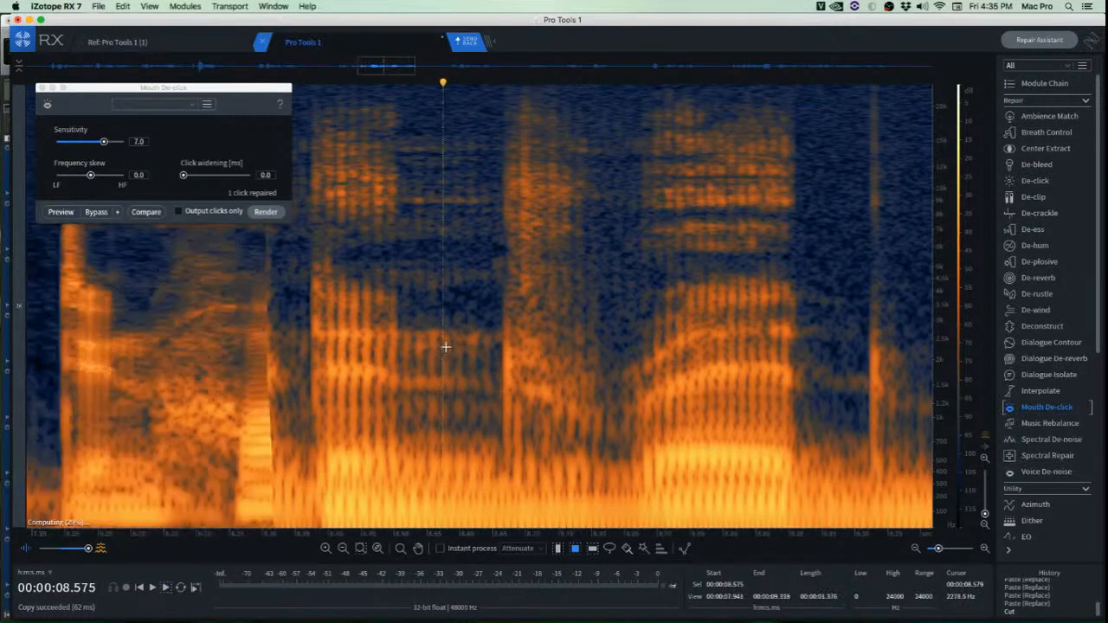
scroll(464, 340, down, 3)
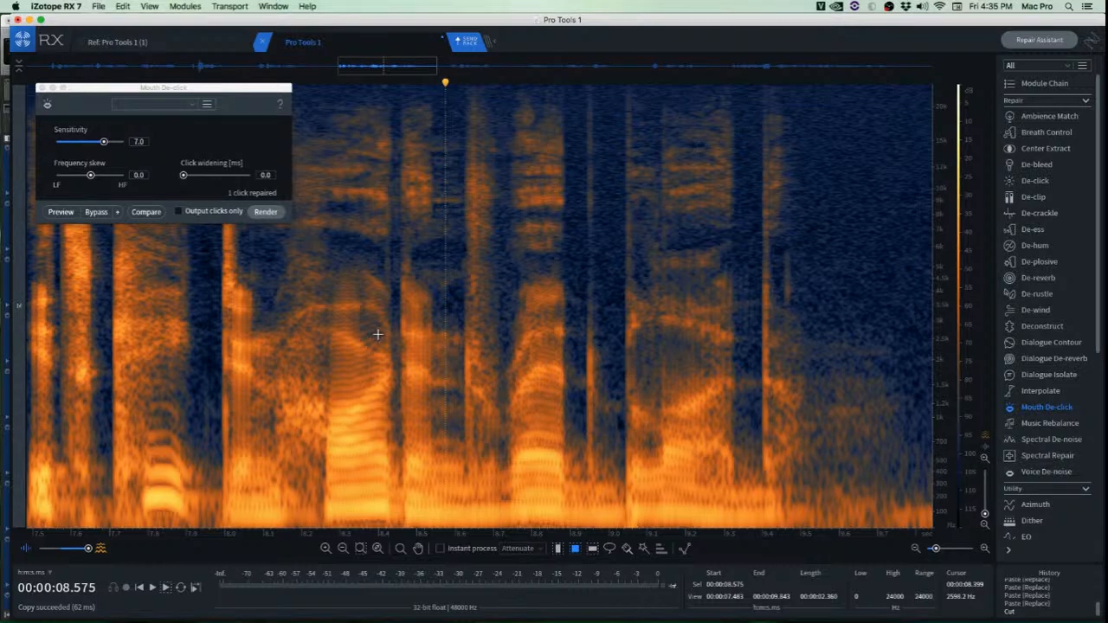
click(583, 328)
key(space)
key(space)
Play the consonant burst from about 8.600 seconds.
click(456, 306)
key(space)
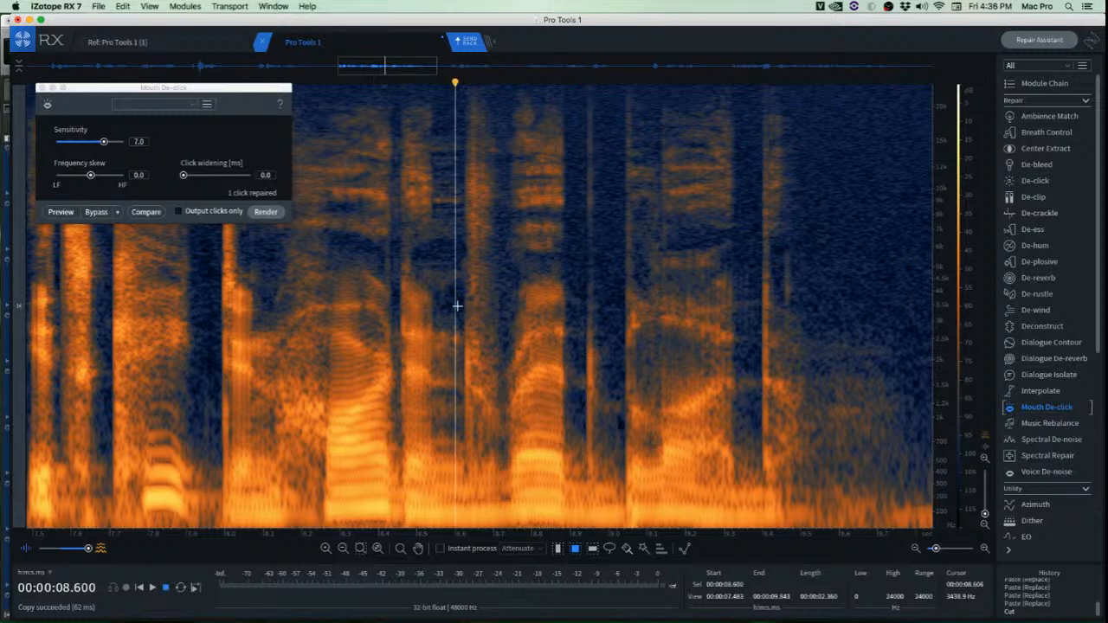
key(space)
key(space)
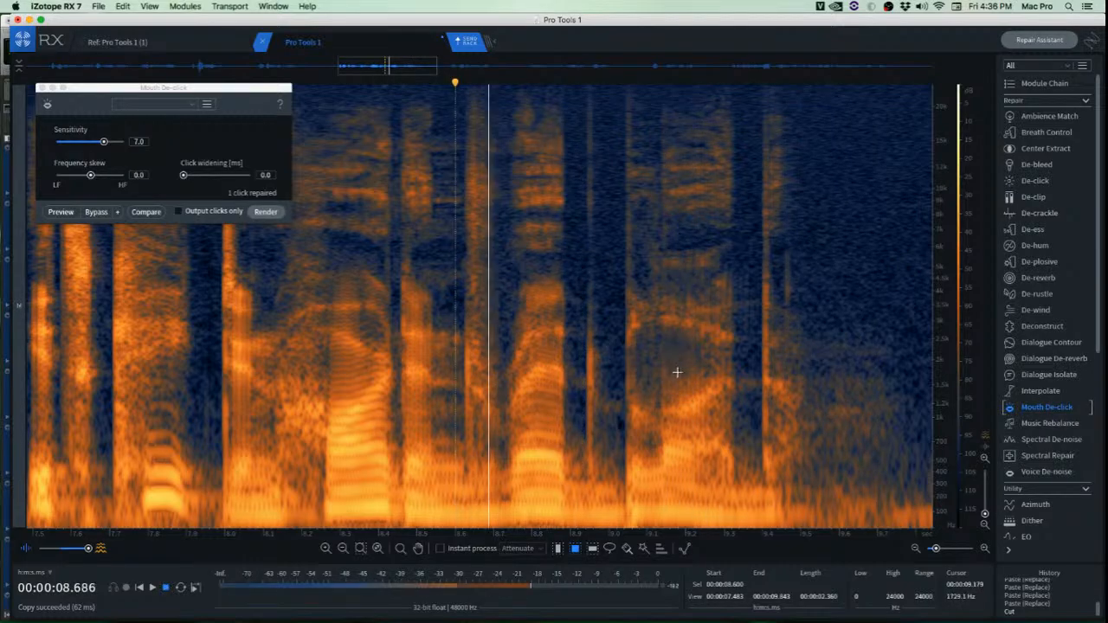
key(space)
Paste clean ambience over the small isolated click at about 9.49 seconds, around 5 kHz.
scroll(856, 326, up, 5)
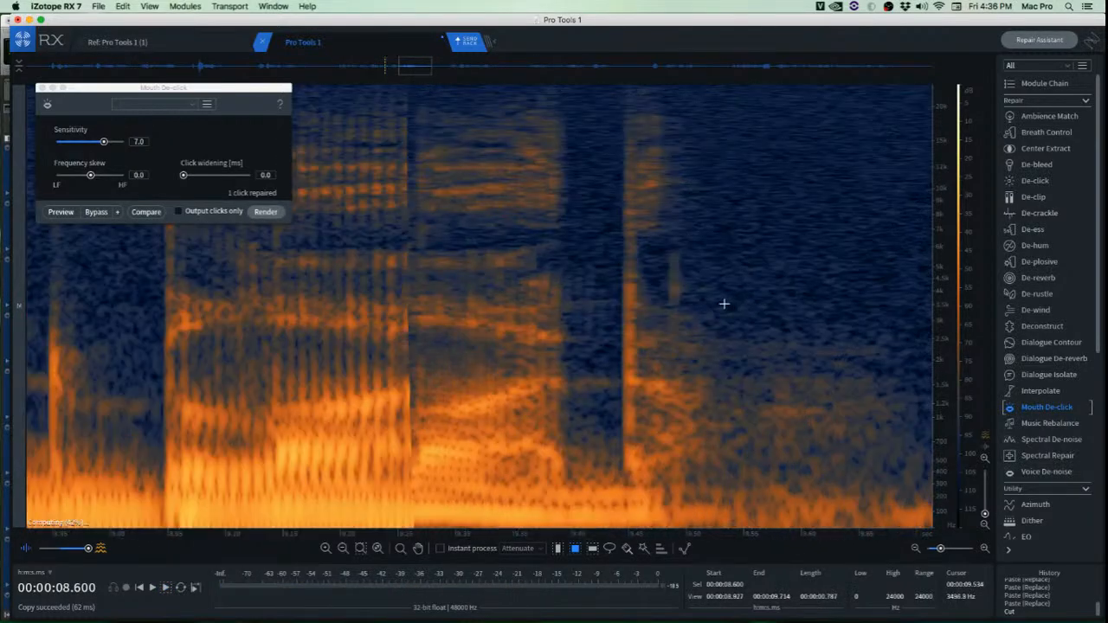
scroll(675, 268, up, 2)
drag(644, 250, 621, 324)
key(super+v)
Play the patched phrase ending from about 9.350 seconds and from about 8.966 seconds.
click(472, 292)
scroll(472, 293, down, 8)
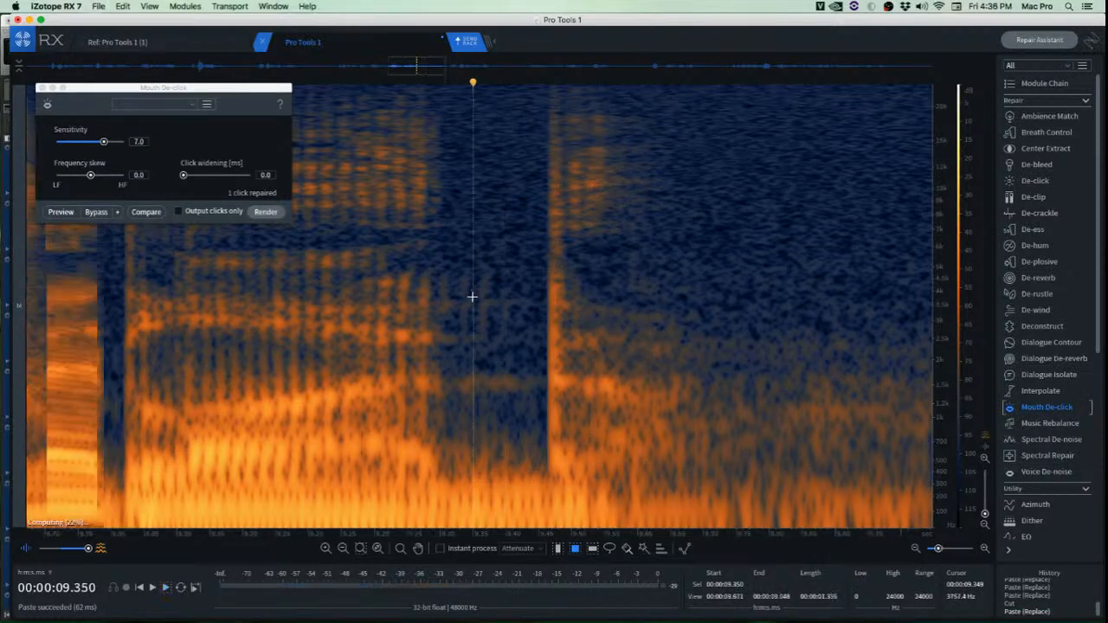
click(370, 279)
key(space)
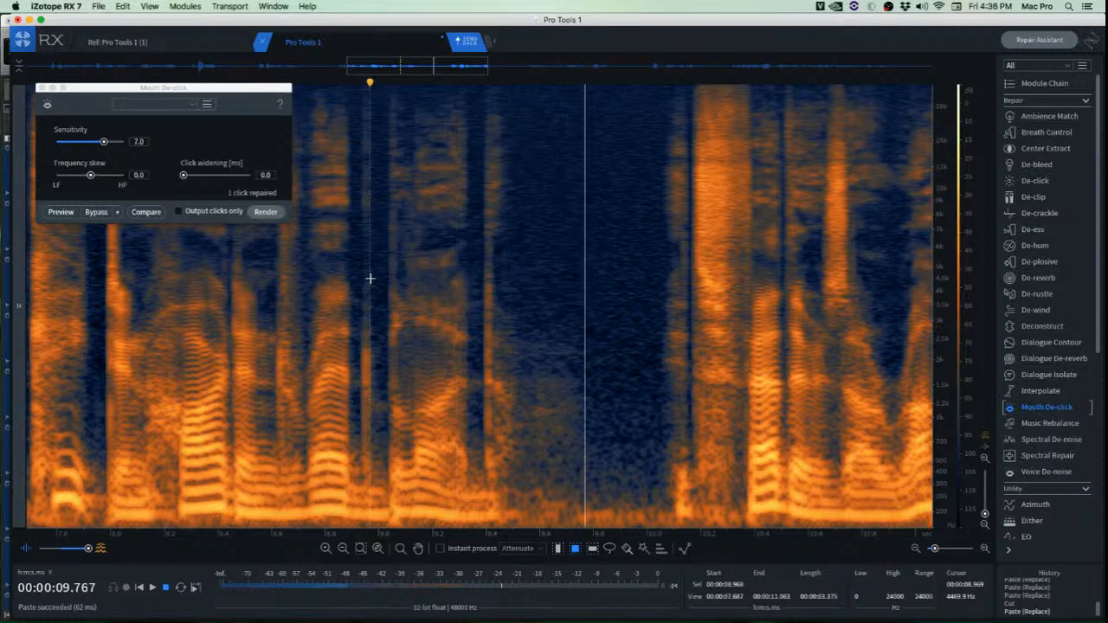
key(space)
Play the phrase ending from about 9.467 seconds and the following phrase from 10.000 seconds.
click(504, 300)
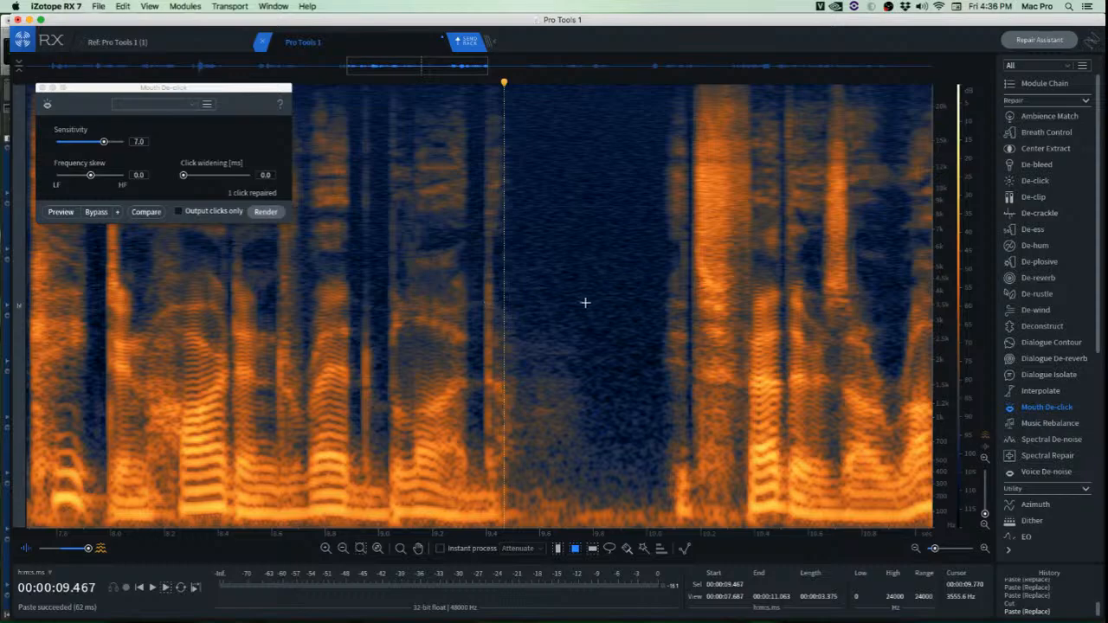
scroll(586, 302, right, 3)
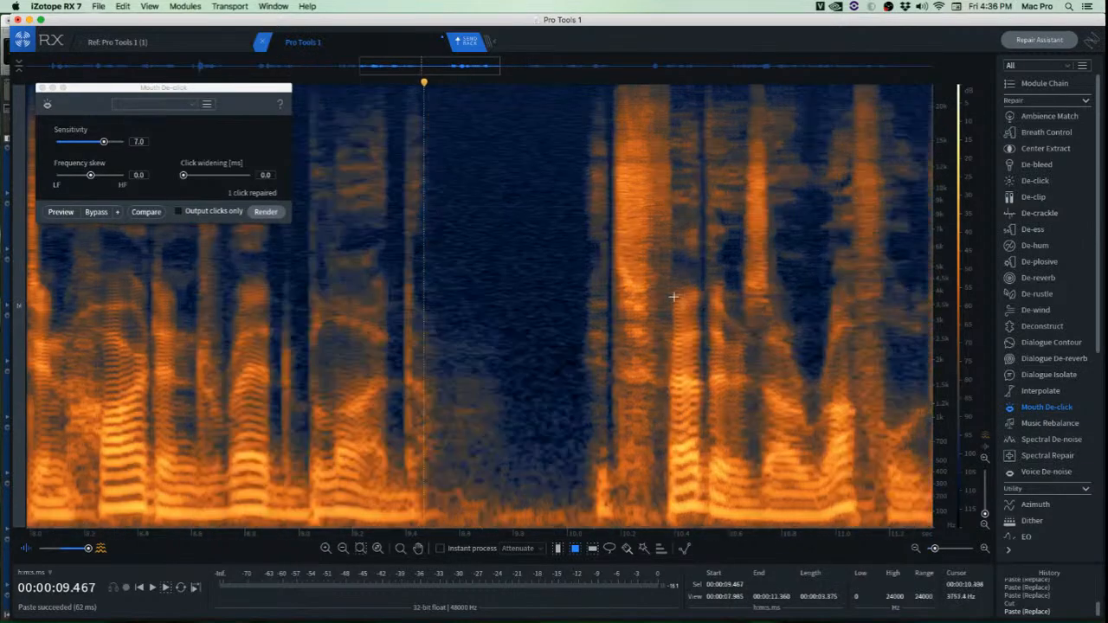
click(566, 270)
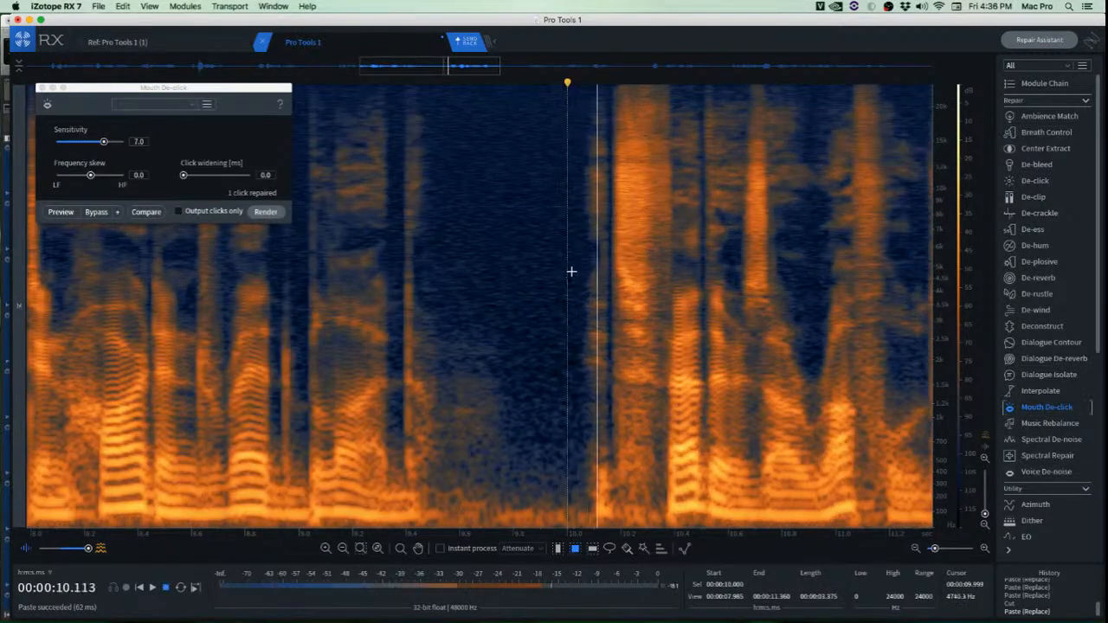
scroll(580, 270, down, 3)
key(space)
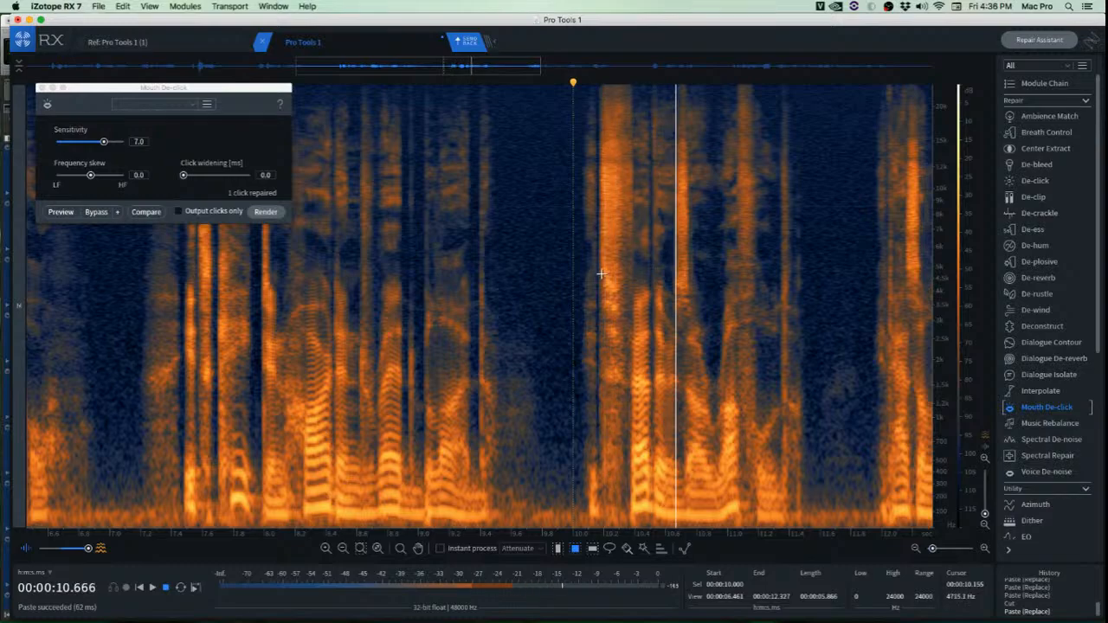
key(space)
Try De-click on the vertical streak from 10.356 to 10.382 seconds, between about 130 Hz and 10.3 kHz.
scroll(617, 270, up, 5)
scroll(618, 270, up, 2)
scroll(632, 271, down, 2)
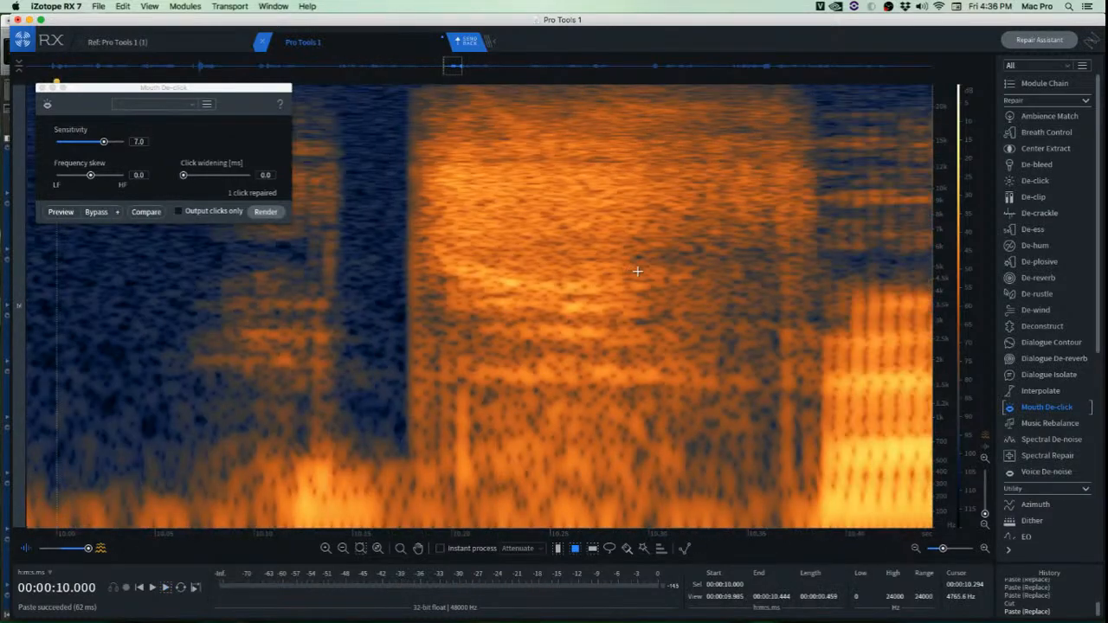
drag(761, 183, 813, 507)
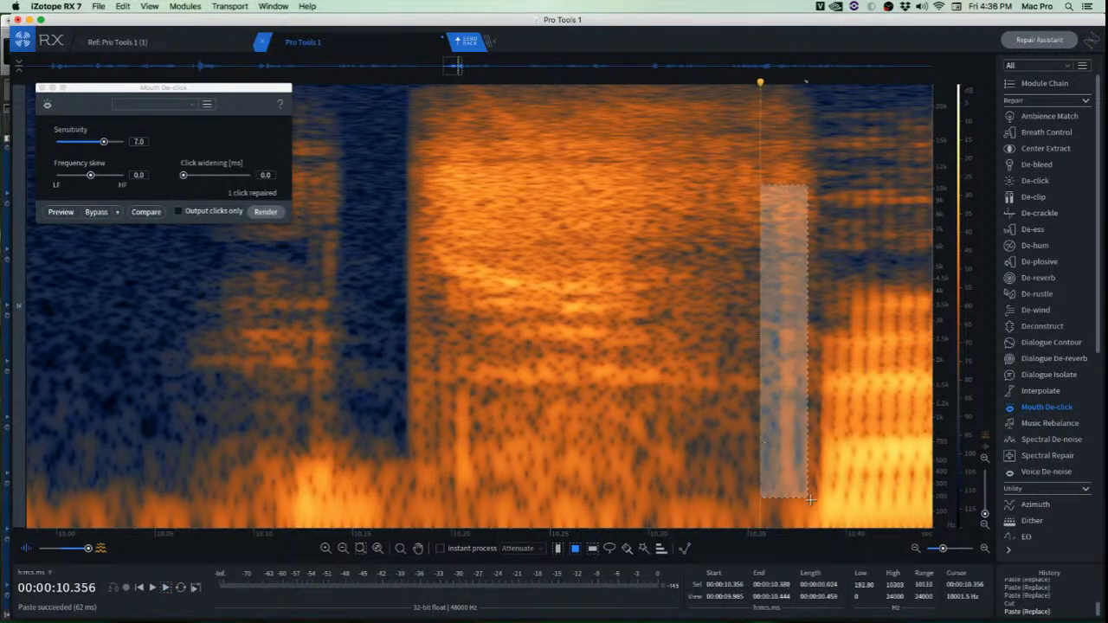
key(Return)
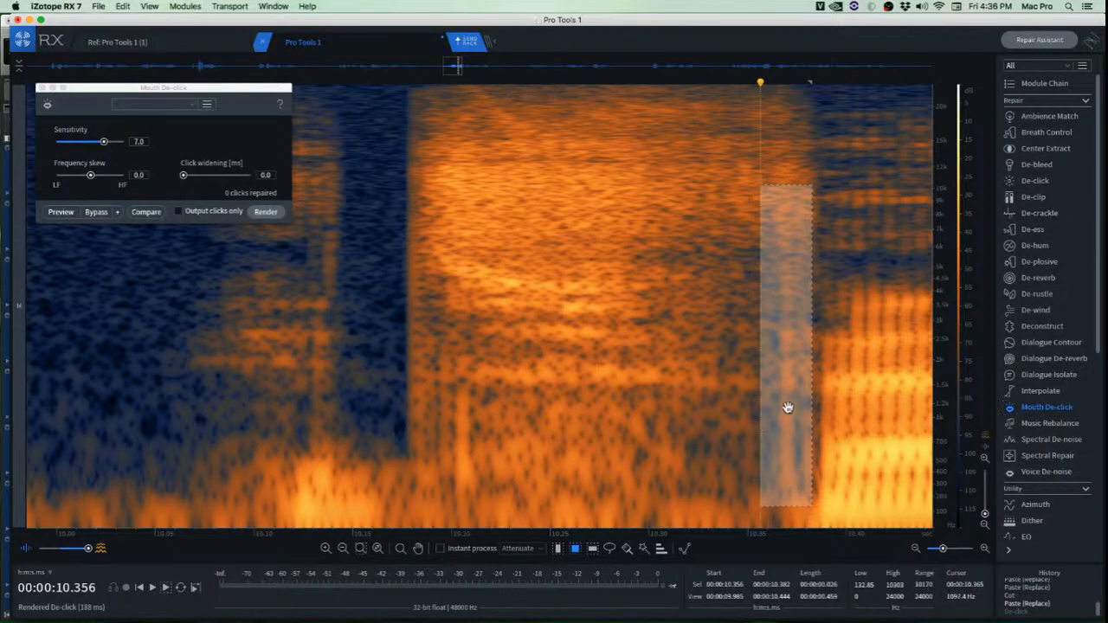
Paste copied neighbouring noise over the click from about 10.365 to 10.378 seconds, covering up to about 2.7 kHz.
click(847, 370)
scroll(846, 370, up, 3)
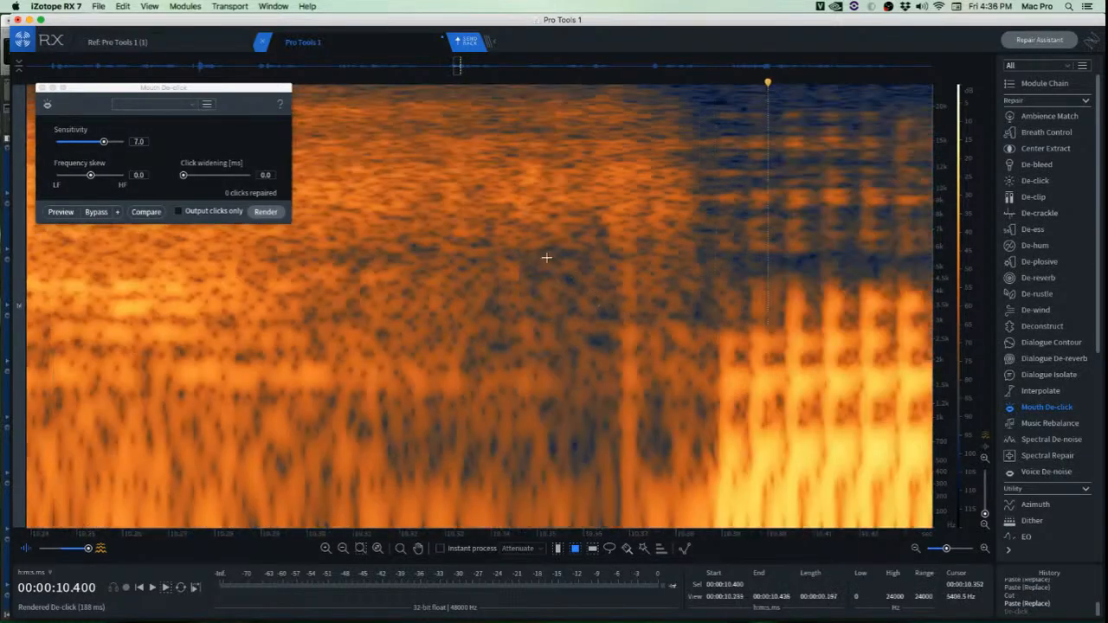
drag(544, 207, 621, 556)
key(super+v)
click(563, 425)
drag(580, 487, 626, 482)
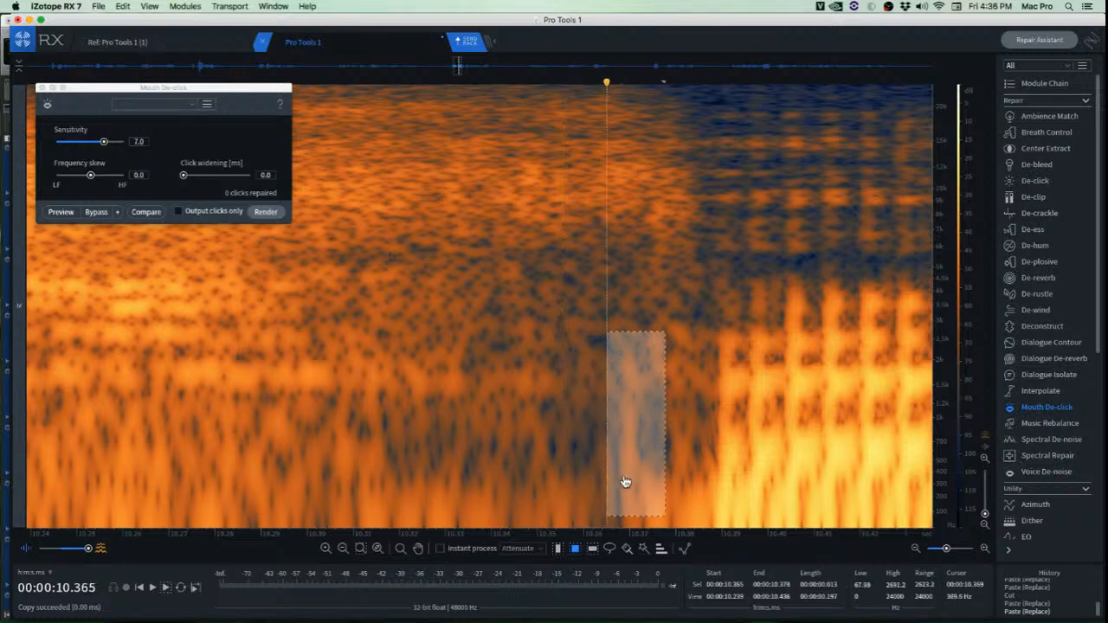
key(super+v)
click(437, 435)
Play the patched passage from about 10.117 seconds and again from about 10.423 seconds.
scroll(477, 449, down, 3)
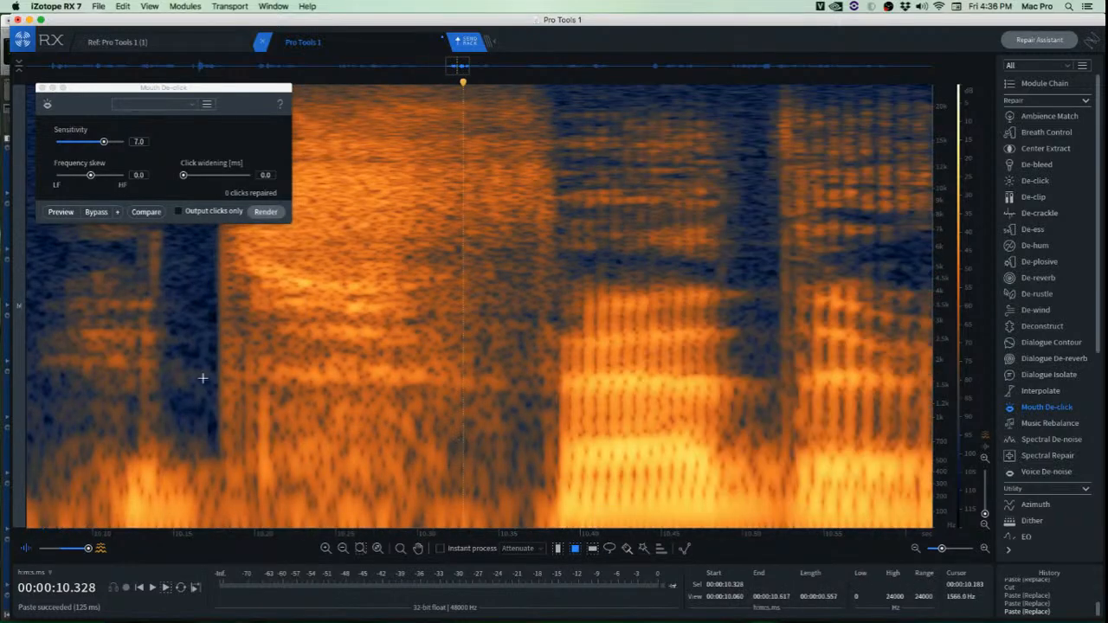
click(122, 371)
key(space)
key(space)
key(space)
scroll(147, 370, down, 3)
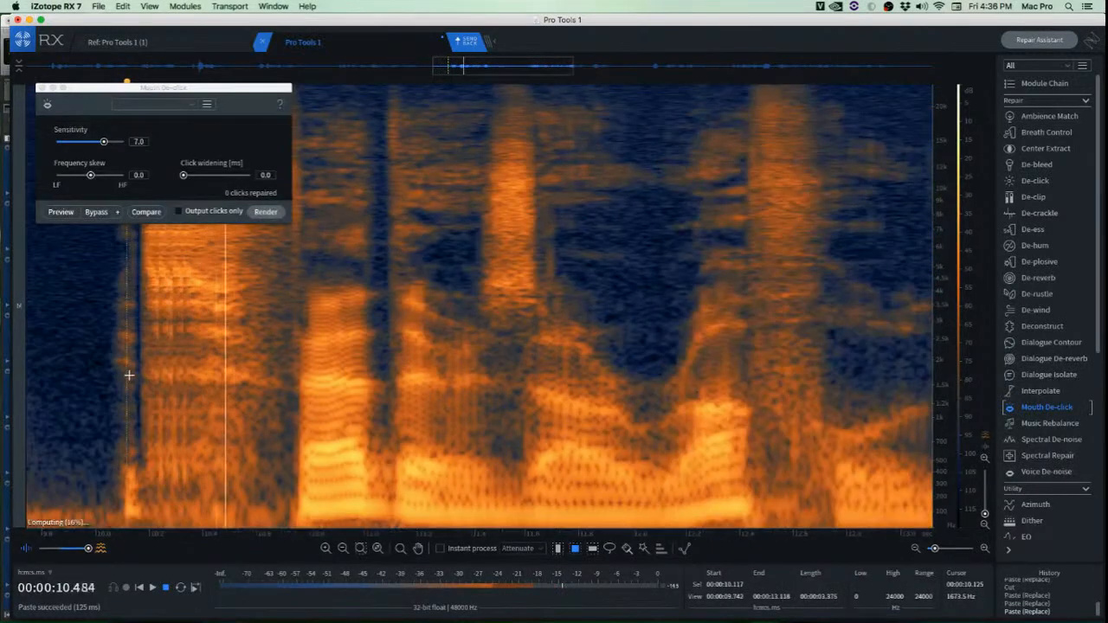
key(space)
click(210, 349)
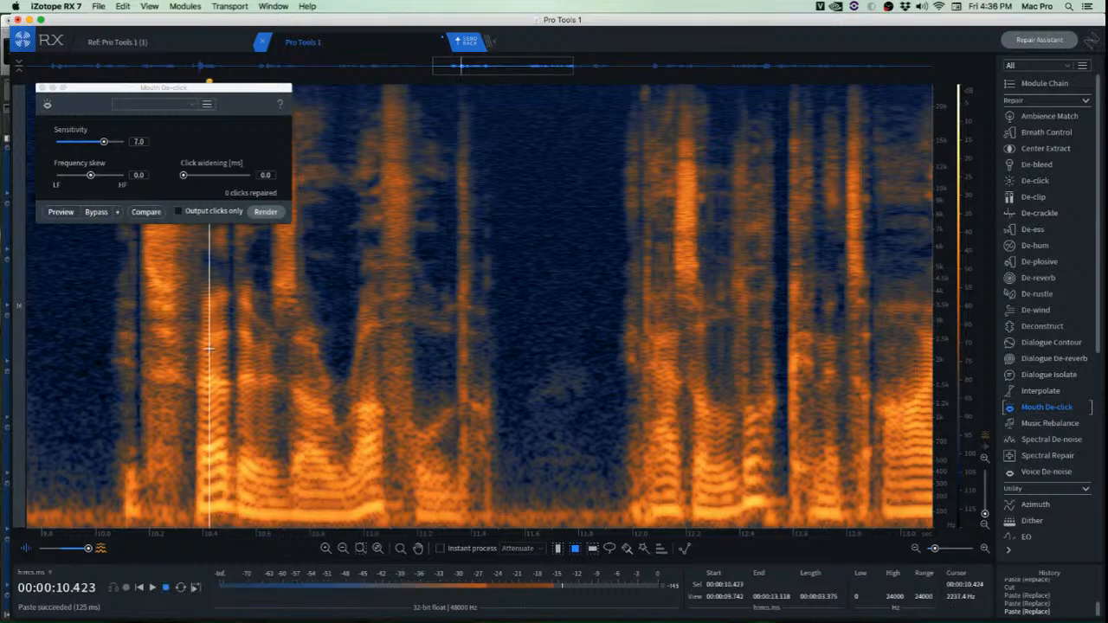
key(space)
key(space)
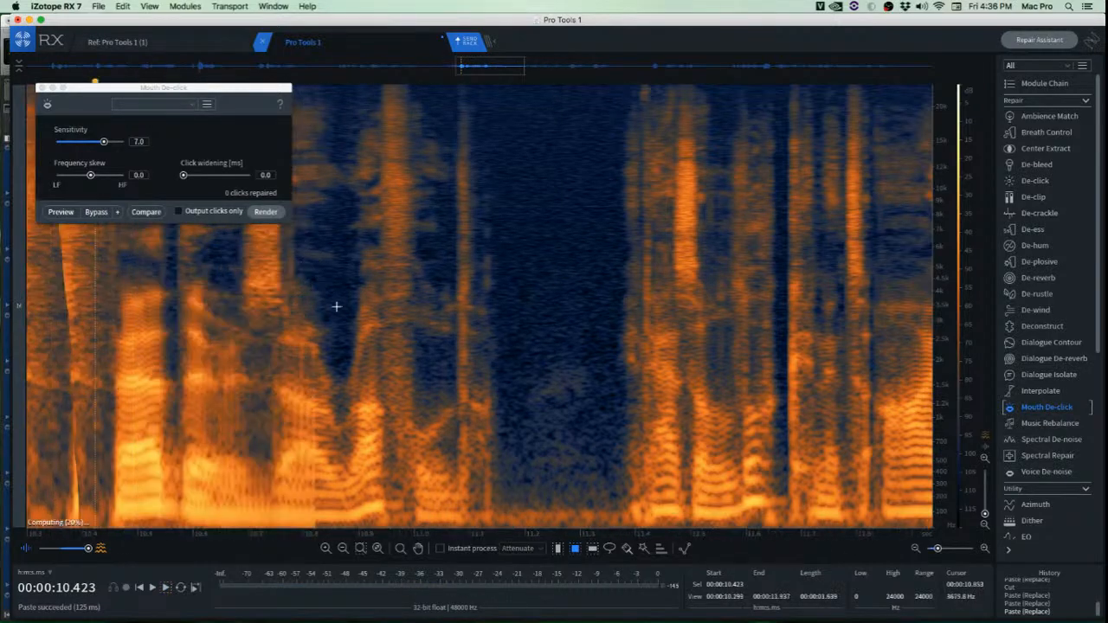
Paste copied noise over the lower part of the consonant burst near 11.1 seconds.
scroll(334, 302, up, 6)
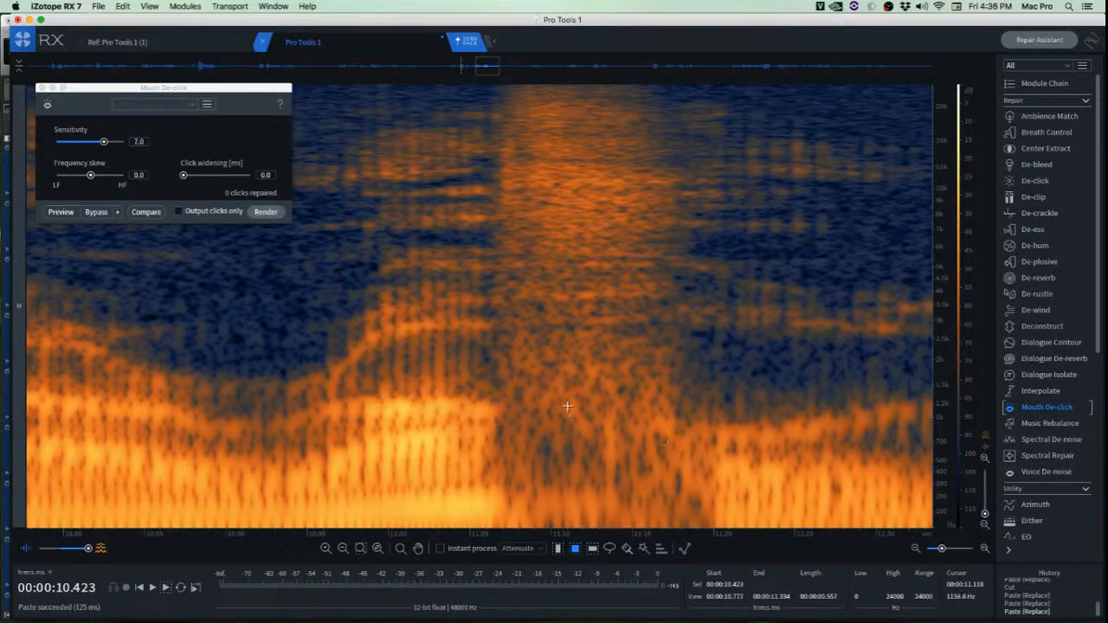
scroll(567, 406, up, 3)
drag(564, 388, 515, 491)
Play the passage from about 10.854 seconds and the next phrase's start from about 11.828 seconds.
scroll(515, 490, down, 9)
click(354, 329)
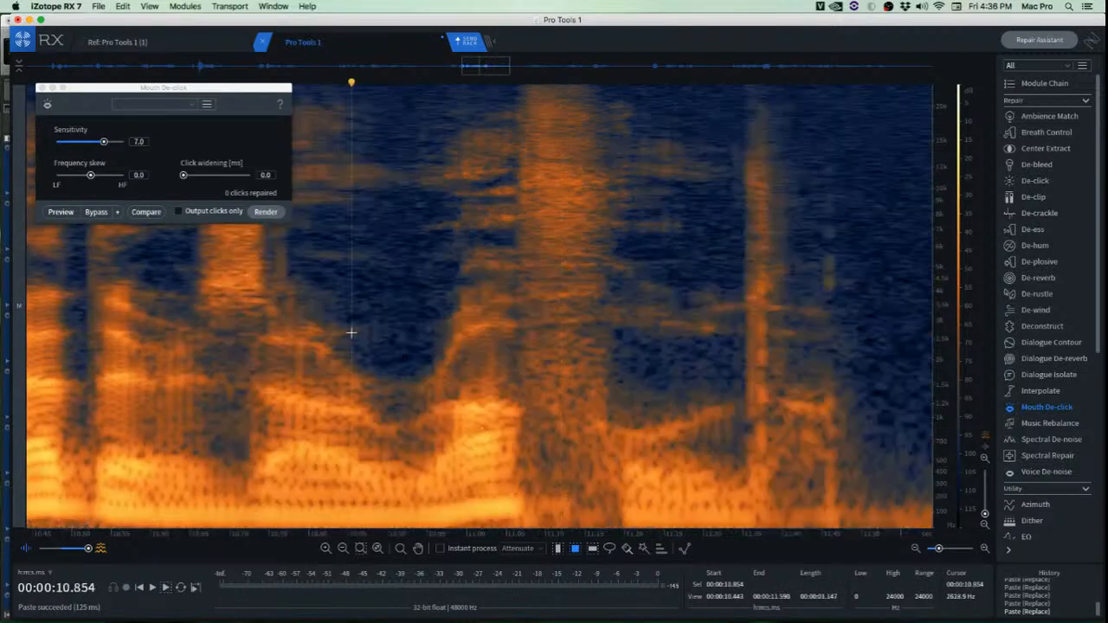
key(space)
scroll(372, 328, down, 2)
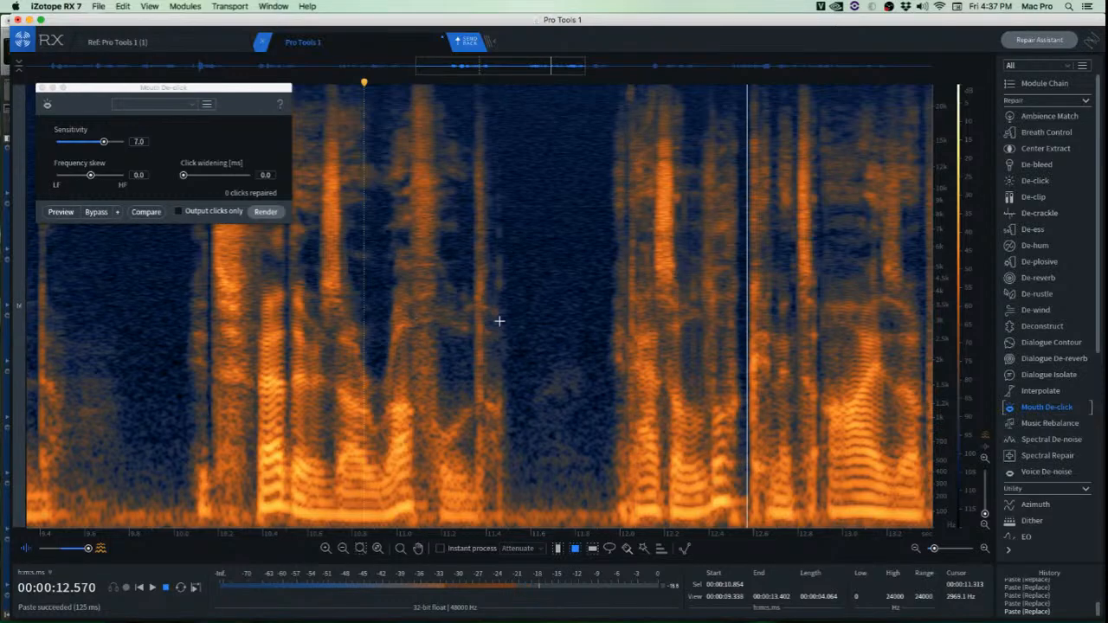
key(space)
click(579, 255)
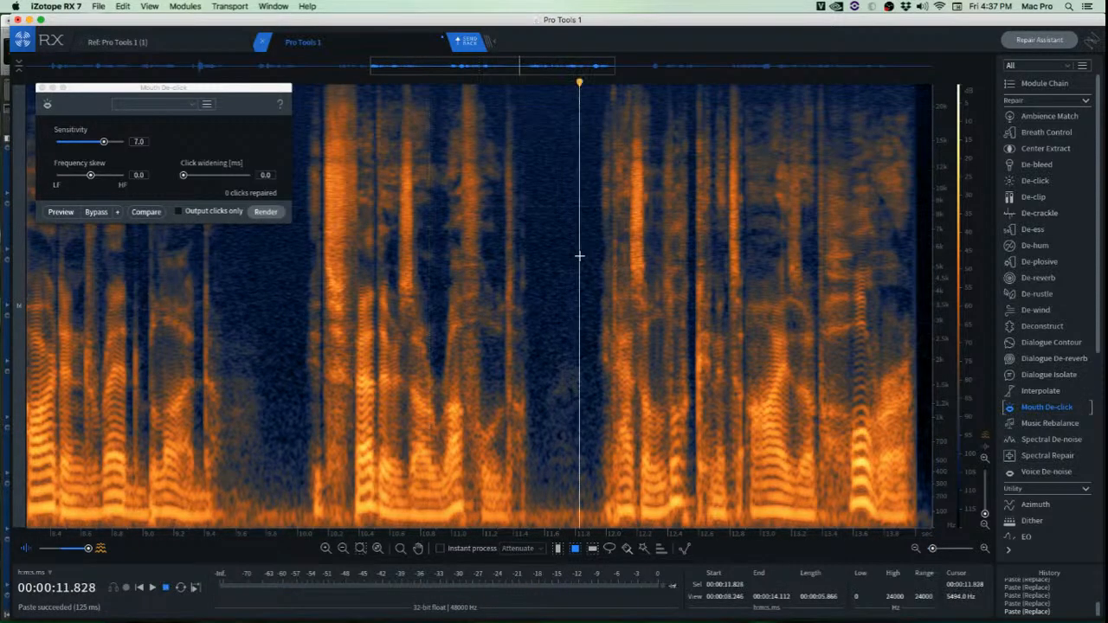
key(space)
key(space)
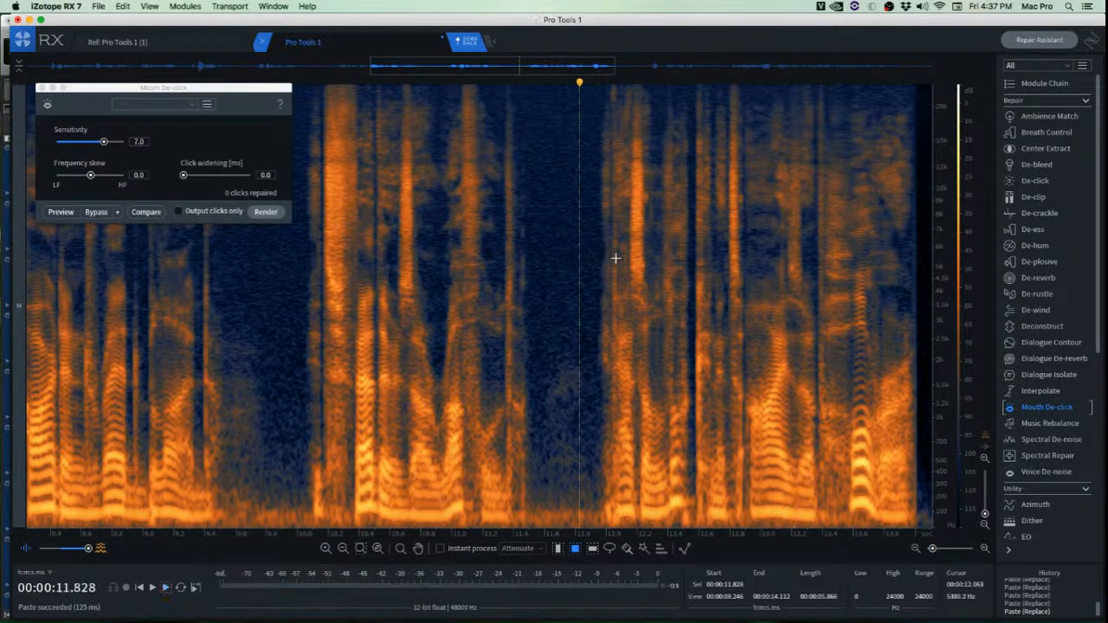
key(space)
key(space)
Apply De-plosive to the low-frequency burst from 11.973 to 12.089 seconds, below about 298 Hz.
scroll(621, 452, up, 6)
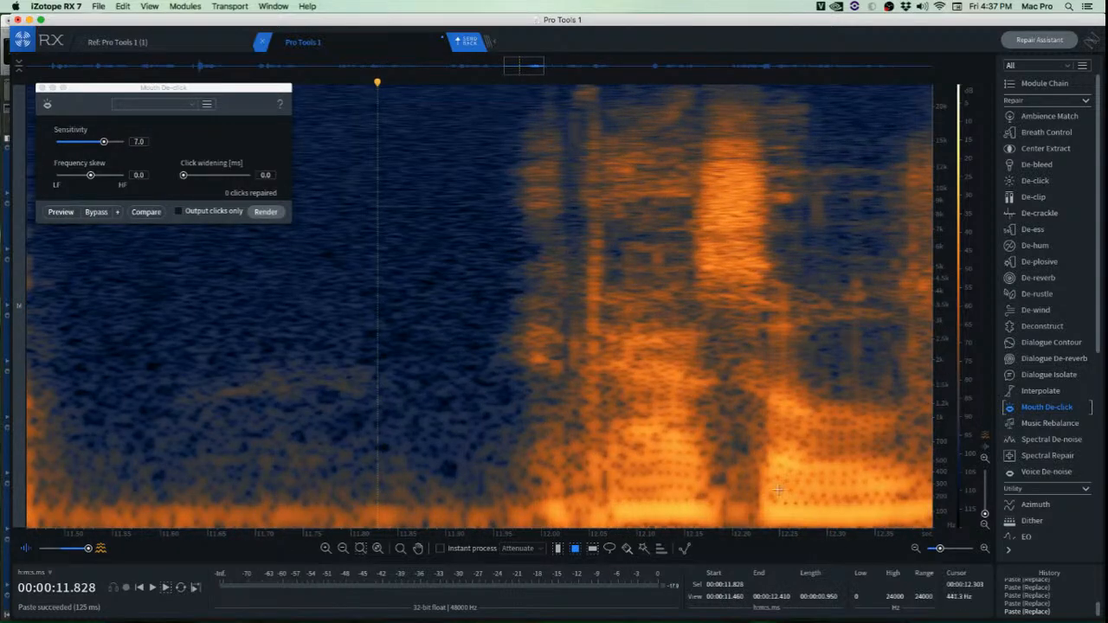
drag(515, 483, 625, 533)
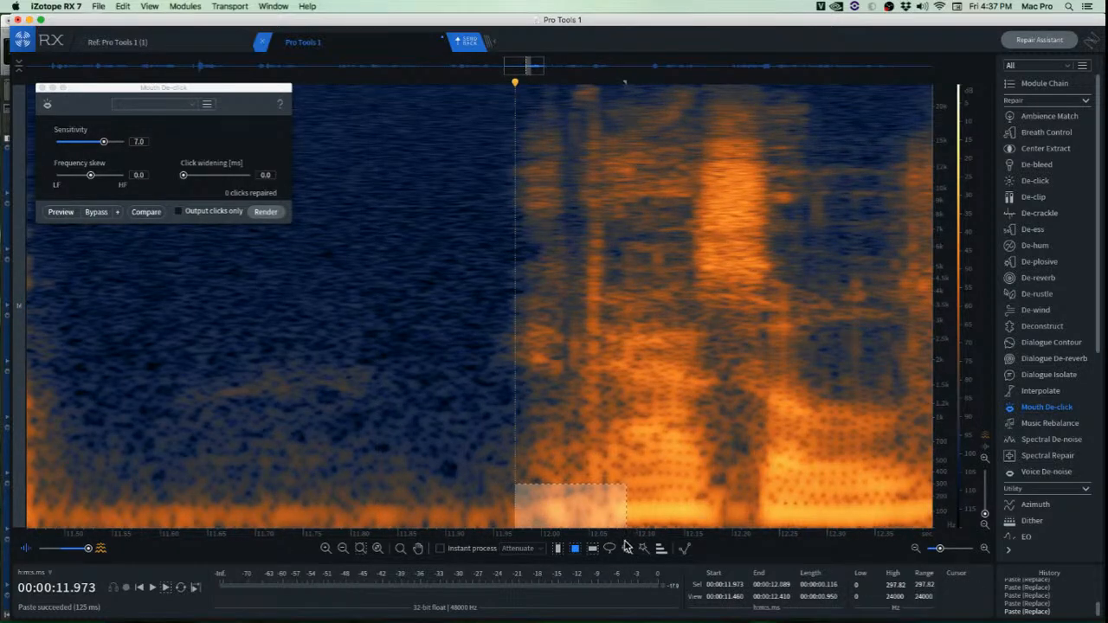
key(p)
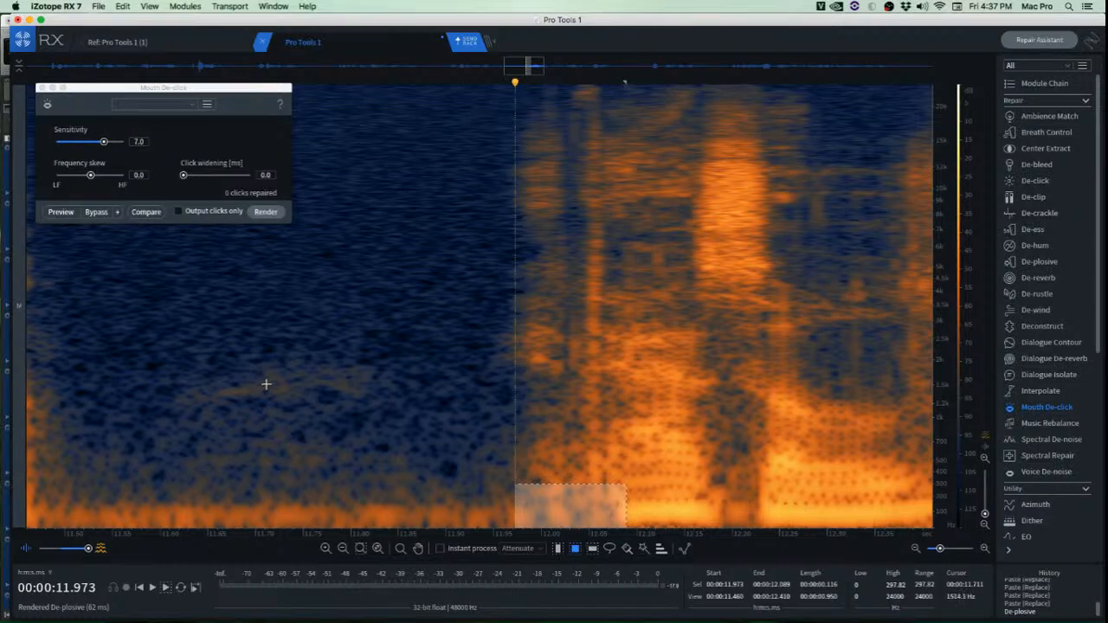
Play the repaired phrase repeatedly from about 11.727 seconds.
click(281, 329)
key(space)
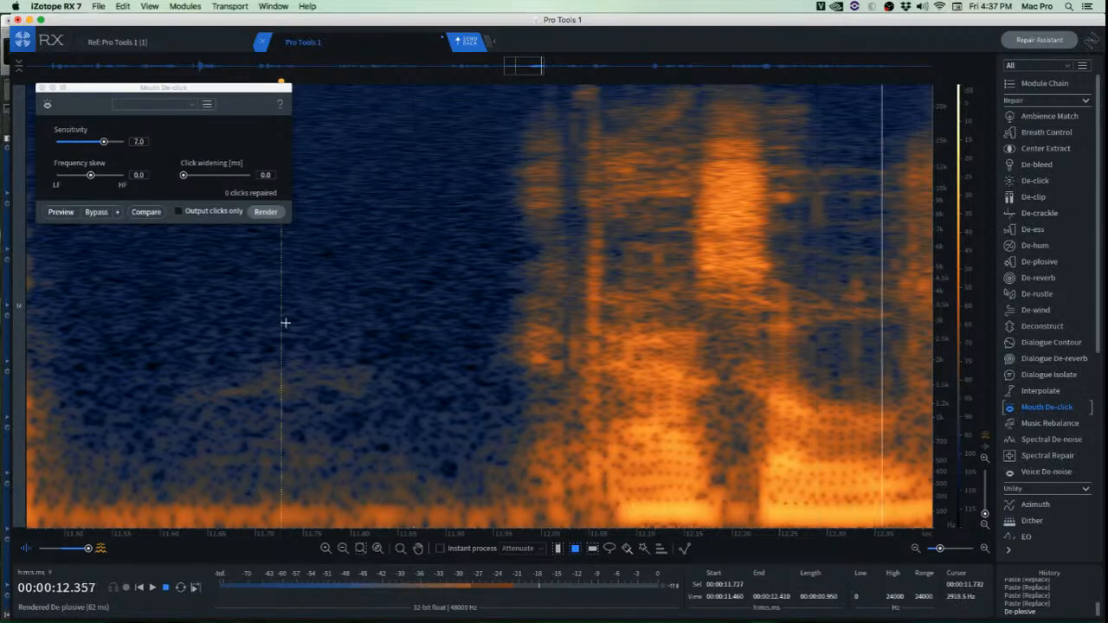
key(space)
scroll(286, 329, down, 3)
key(space)
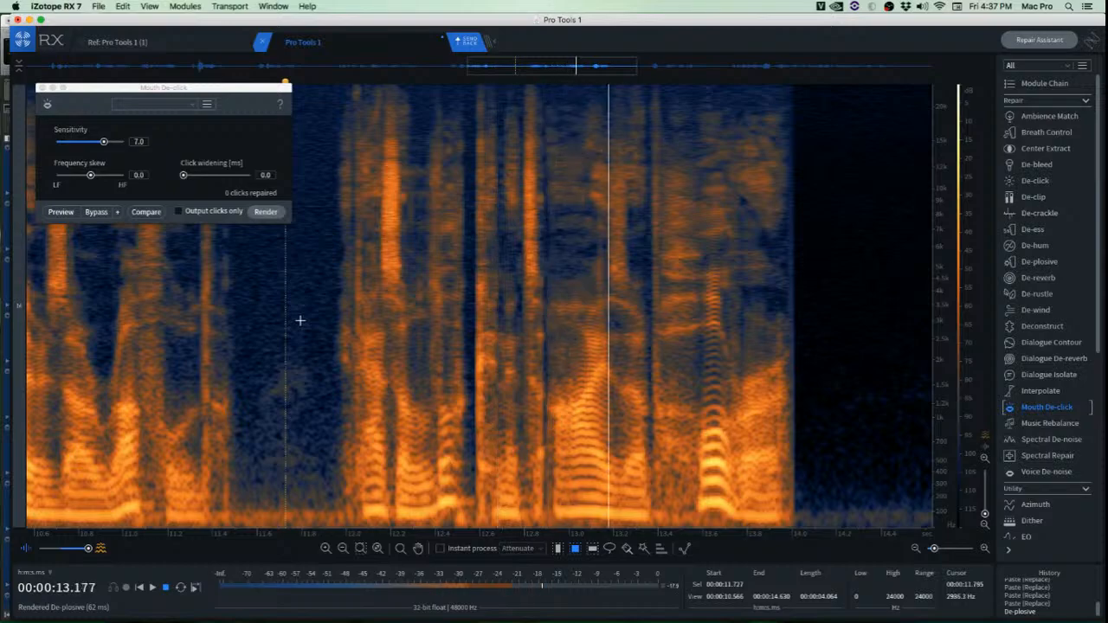
key(space)
key(space)
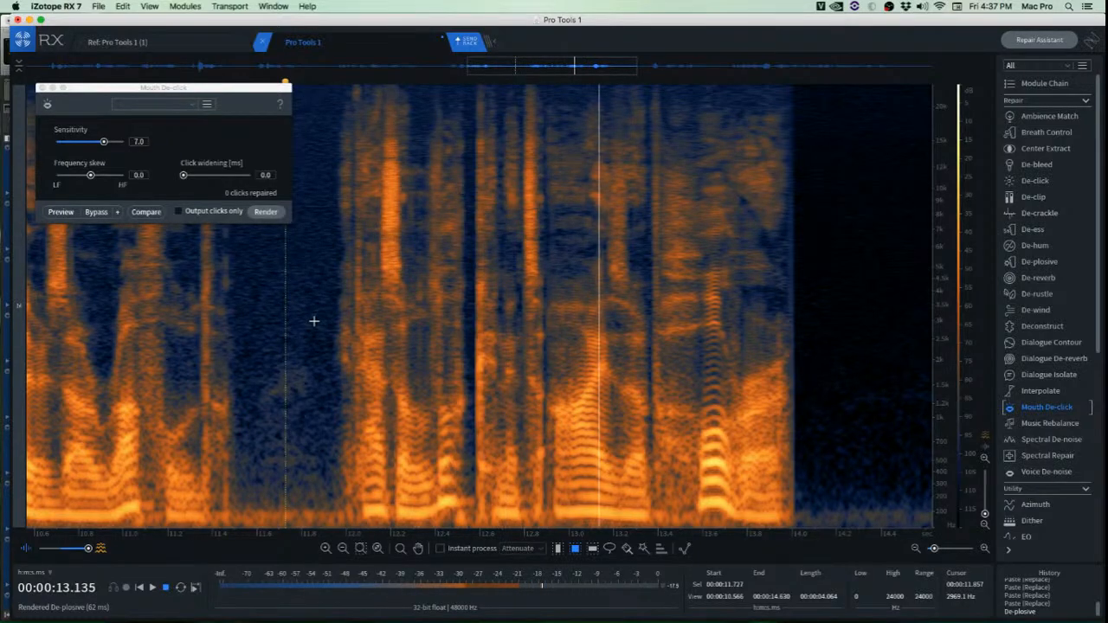
key(space)
Play only the 9.8–13 kHz band and the 4.2–5.8 kHz band between about 13.074 and 13.355 seconds.
scroll(522, 260, up, 5)
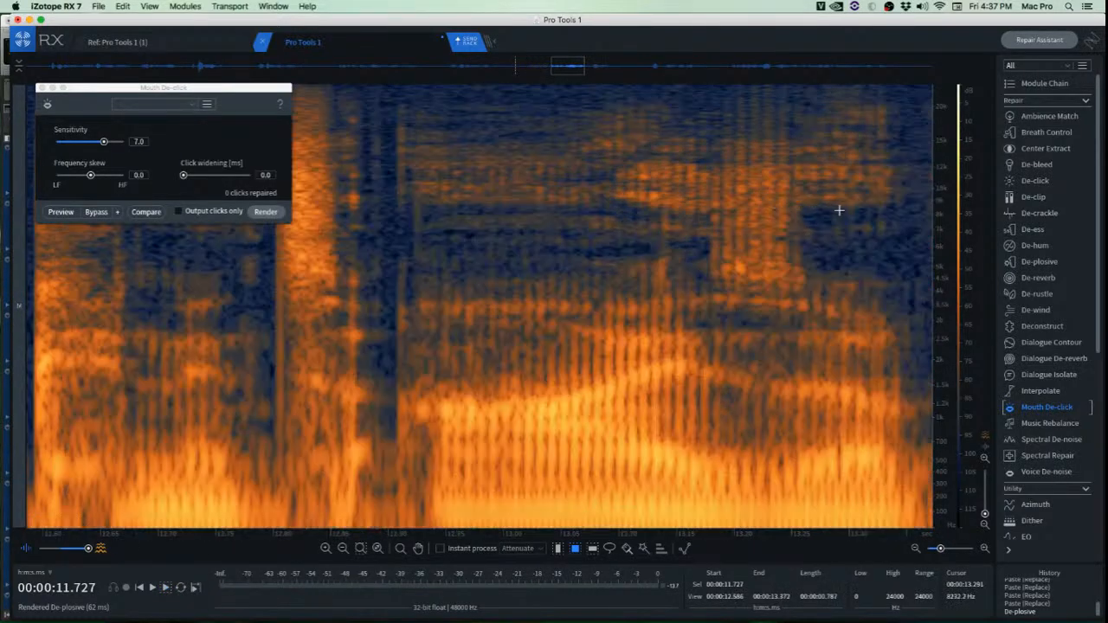
scroll(819, 212, down, 4)
scroll(898, 183, up, 2)
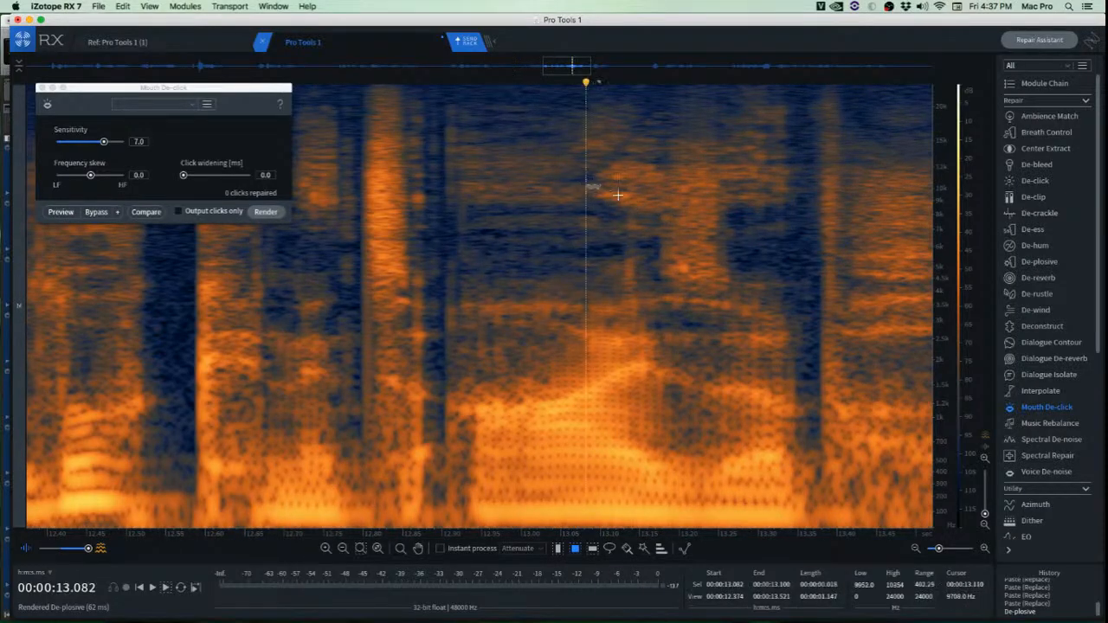
drag(582, 185, 803, 200)
key(space)
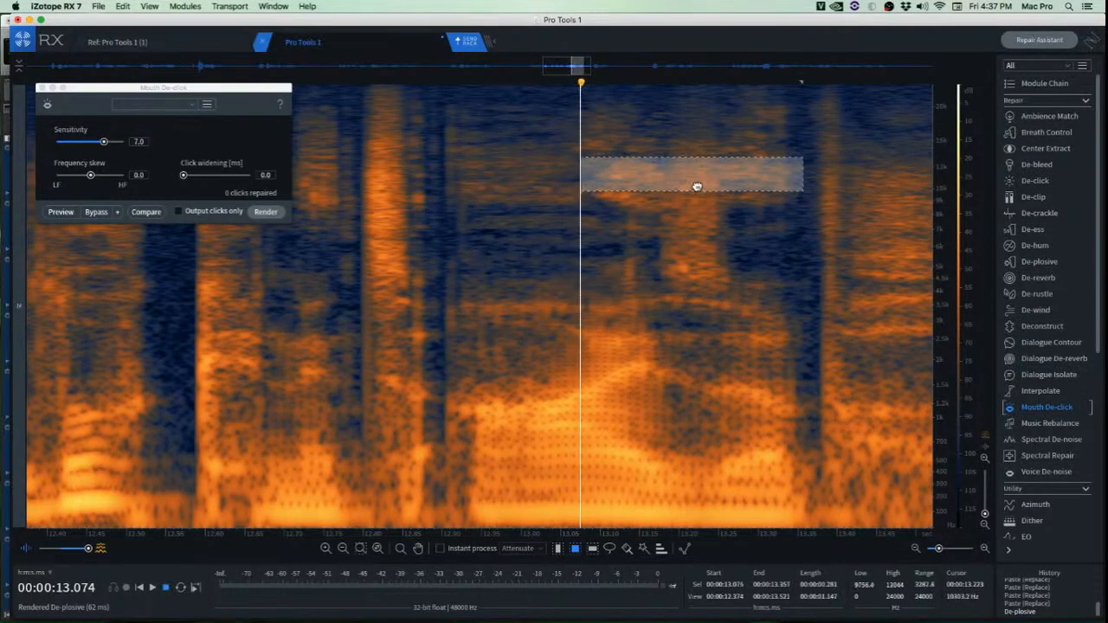
drag(698, 186, 691, 277)
key(space)
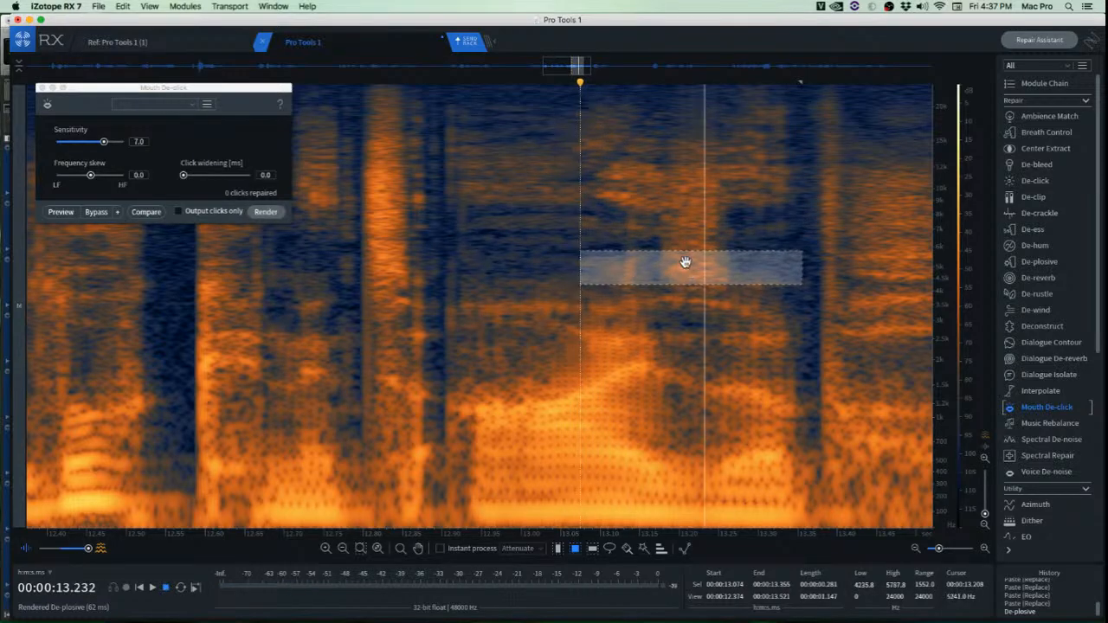
click(714, 232)
Attenuate the band from 13.115 to 13.307 seconds, between about 3.8 and 6.1 kHz, with Spectral Repair.
scroll(707, 250, up, 5)
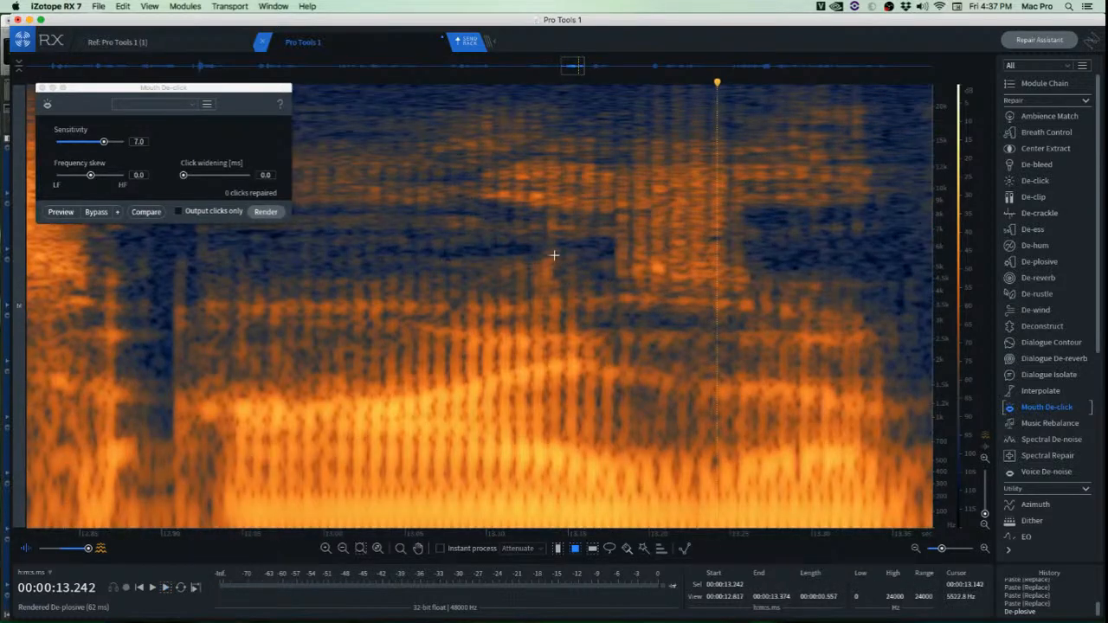
mouse_move(453, 242)
mouse_down()
mouse_move(614, 297)
mouse_move(768, 297)
mouse_up()
drag(650, 280, 707, 280)
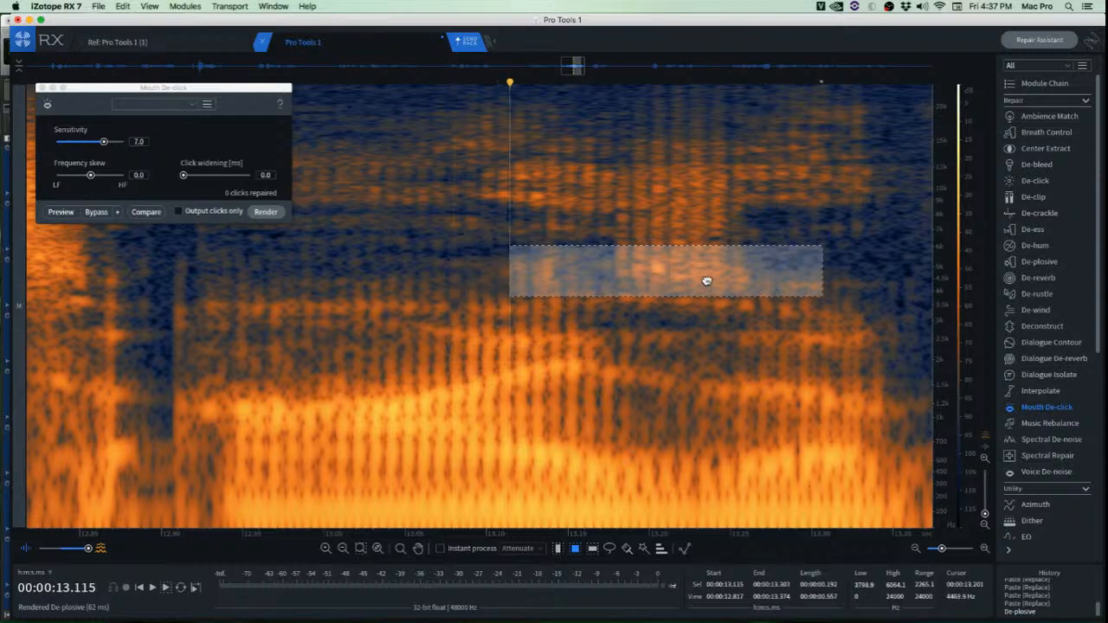
key(space)
key(shift+super+5)
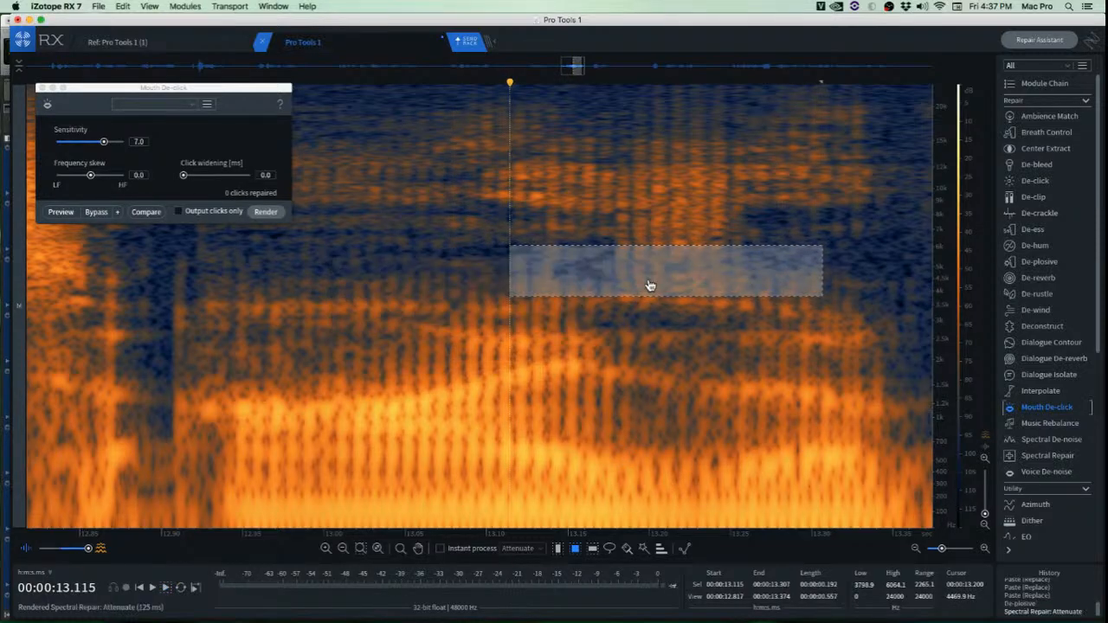
Play the phrase from about 12.517 seconds and undo the Spectral Repair attenuation.
click(463, 249)
scroll(463, 251, down, 5)
click(205, 290)
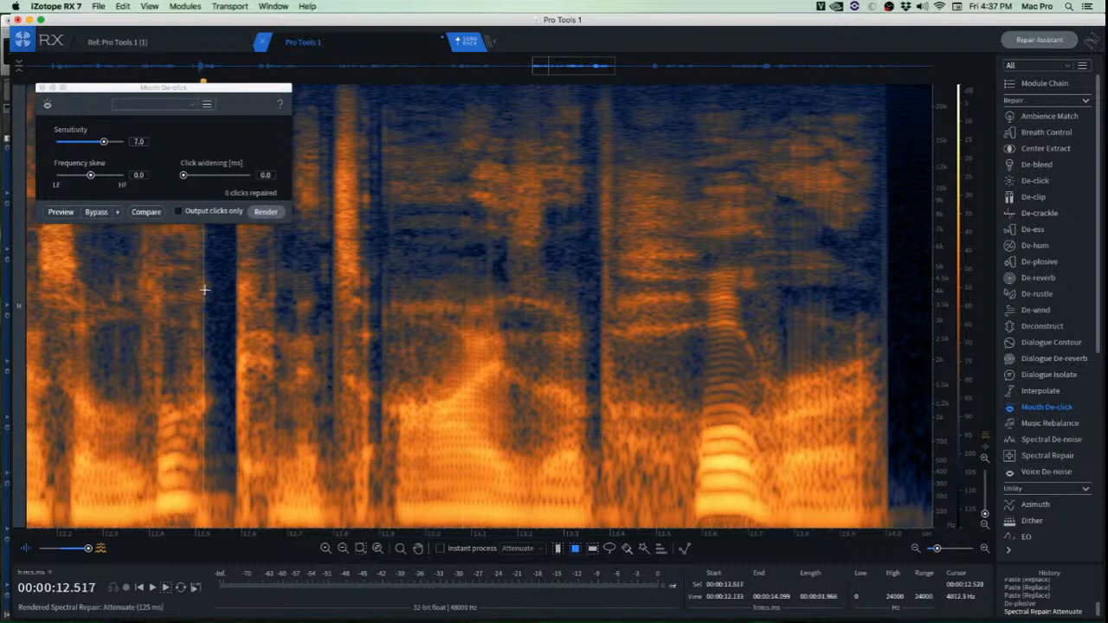
key(space)
key(space)
key(space)
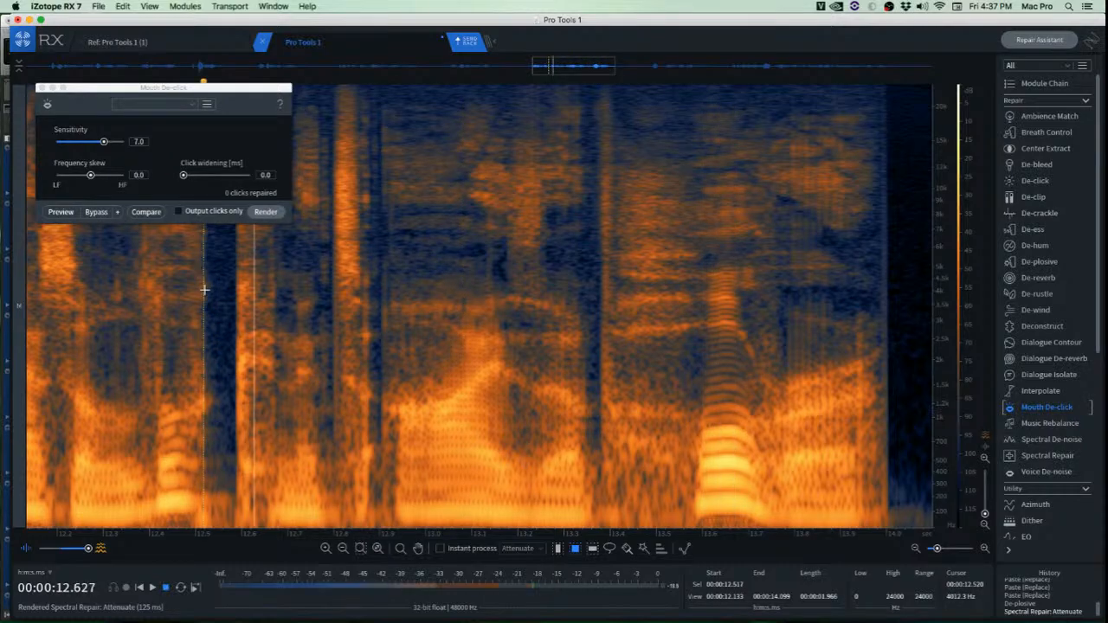
key(space)
key(super+z)
Try to paste a patch over the burst from 13.125 to 13.154 seconds, between about 3.7 and 7.7 kHz.
click(417, 260)
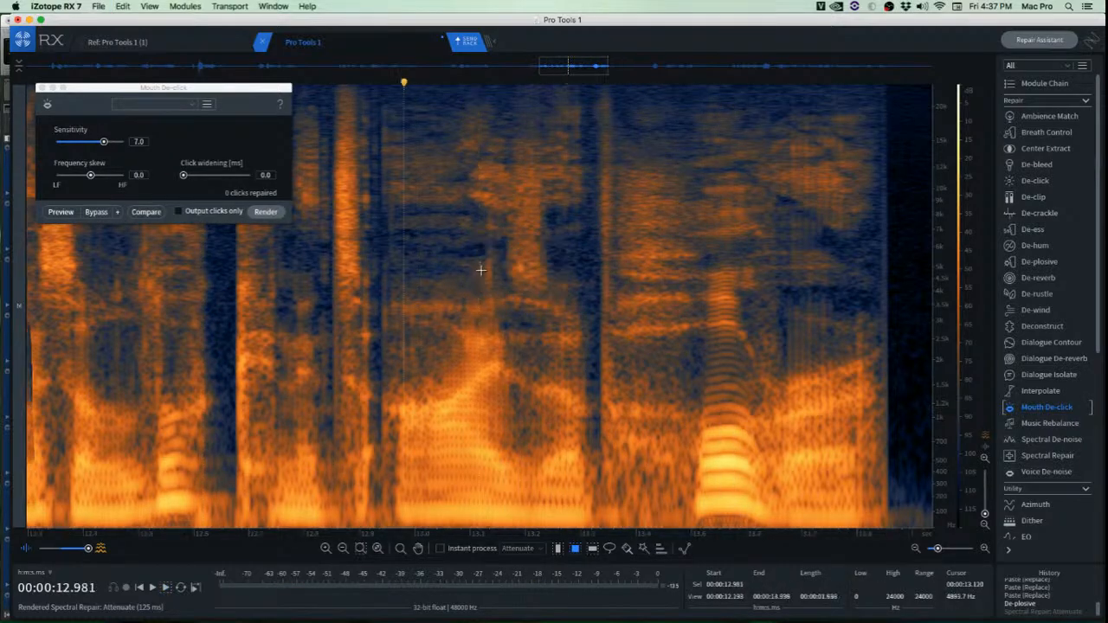
scroll(490, 261, up, 4)
drag(490, 219, 533, 299)
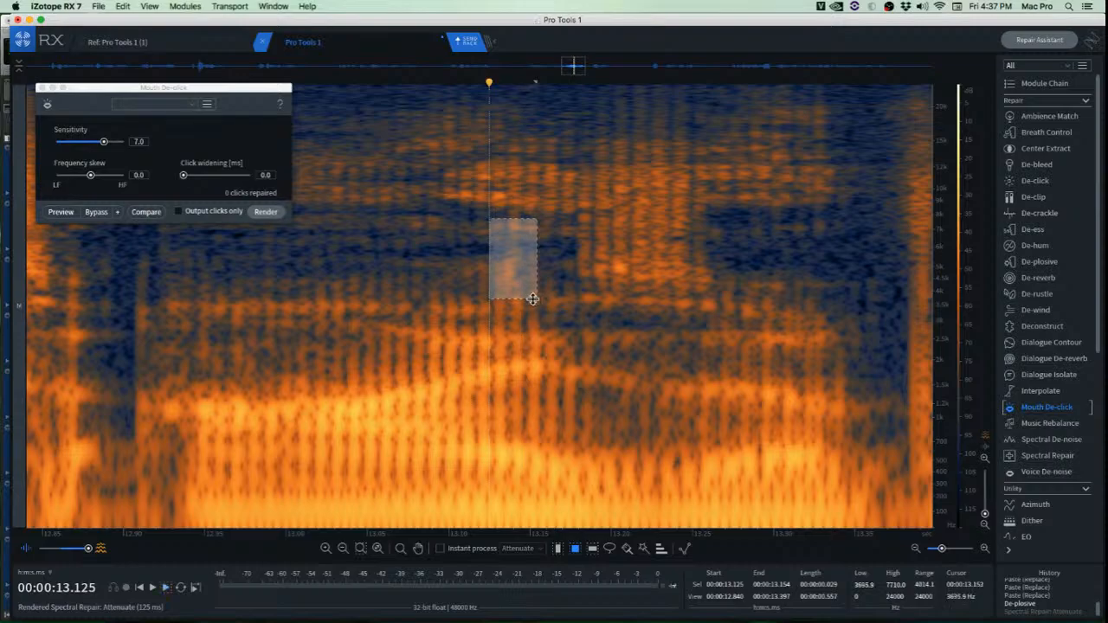
key(super+v)
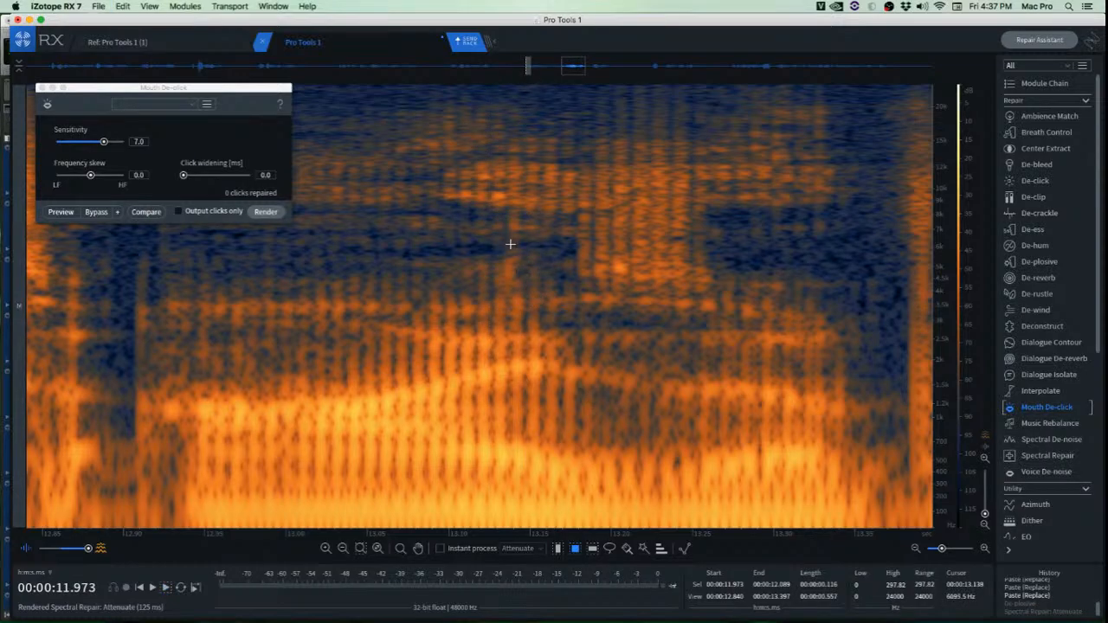
Cover the faint burst around 13.14 seconds, near 5 kHz, with a copied patch from the adjacent audio.
click(512, 255)
scroll(531, 274, up, 3)
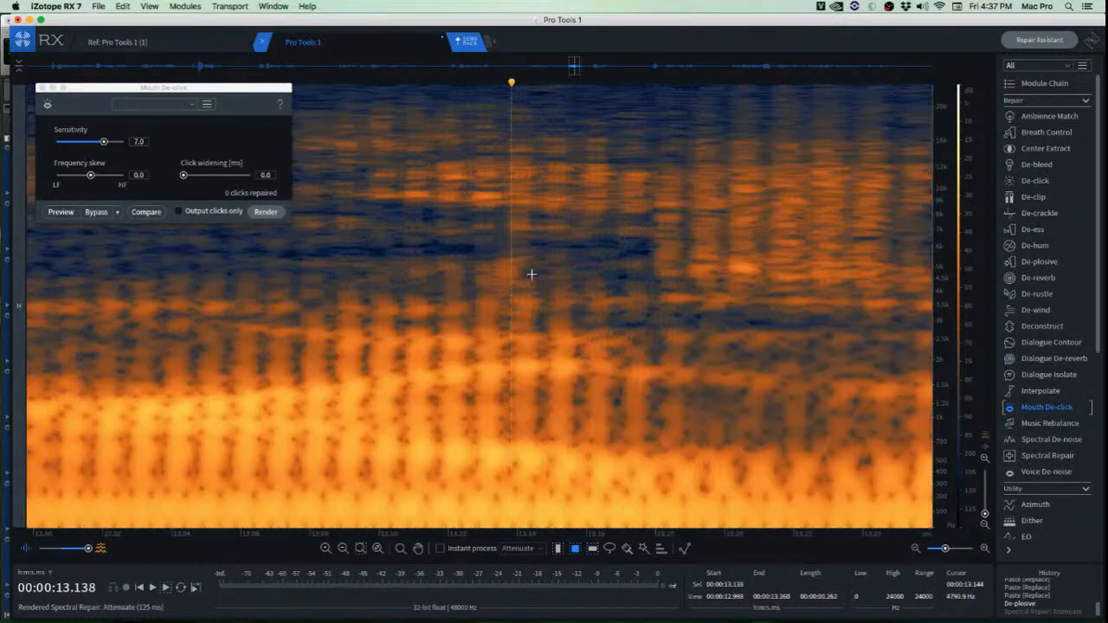
drag(527, 239, 511, 284)
key(super+c)
key(super+v)
click(589, 284)
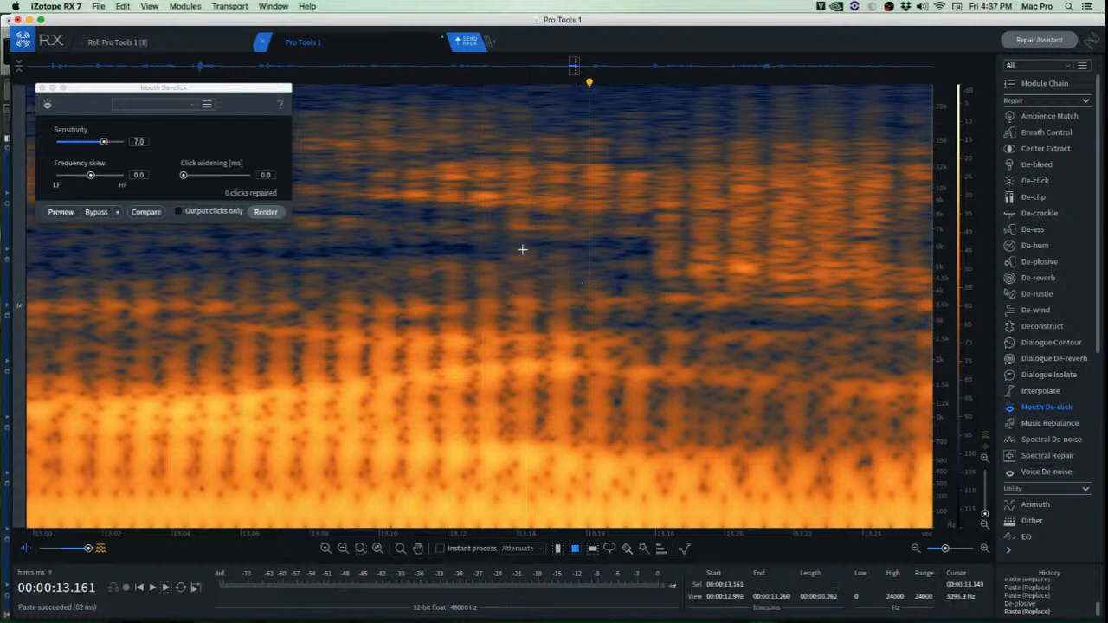
Play the patched word from about 12.939 seconds.
click(433, 229)
scroll(433, 229, down, 3)
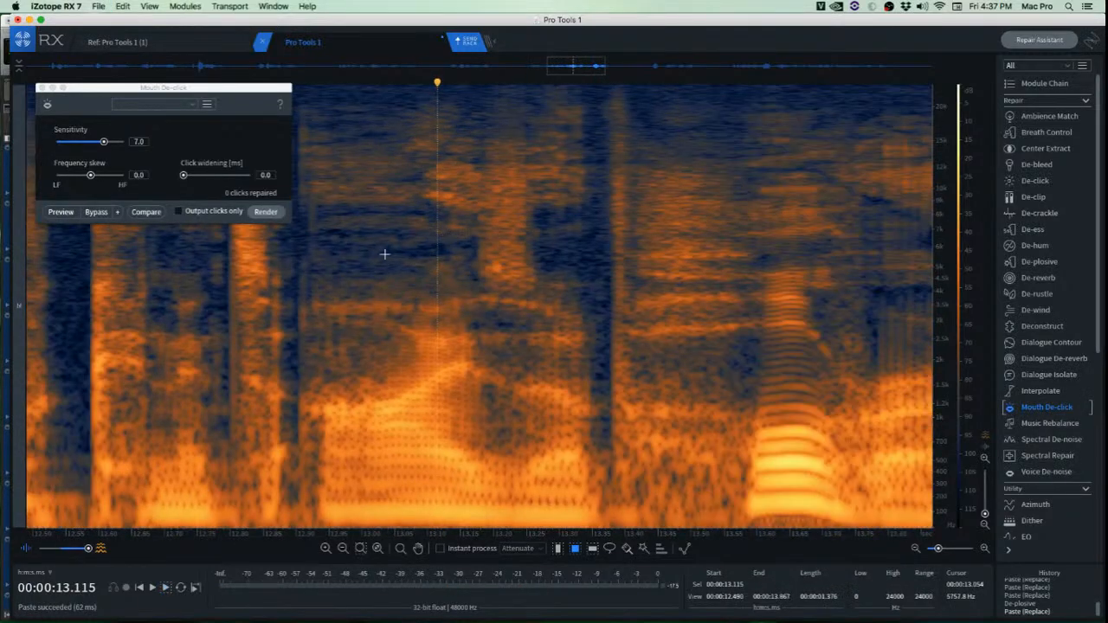
click(321, 259)
key(space)
key(space)
Attenuate the band from 13.183 to 13.266 seconds, between about 4.3 and 5.4 kHz, with Spectral Repair at strength 1.0.
scroll(466, 257, up, 3)
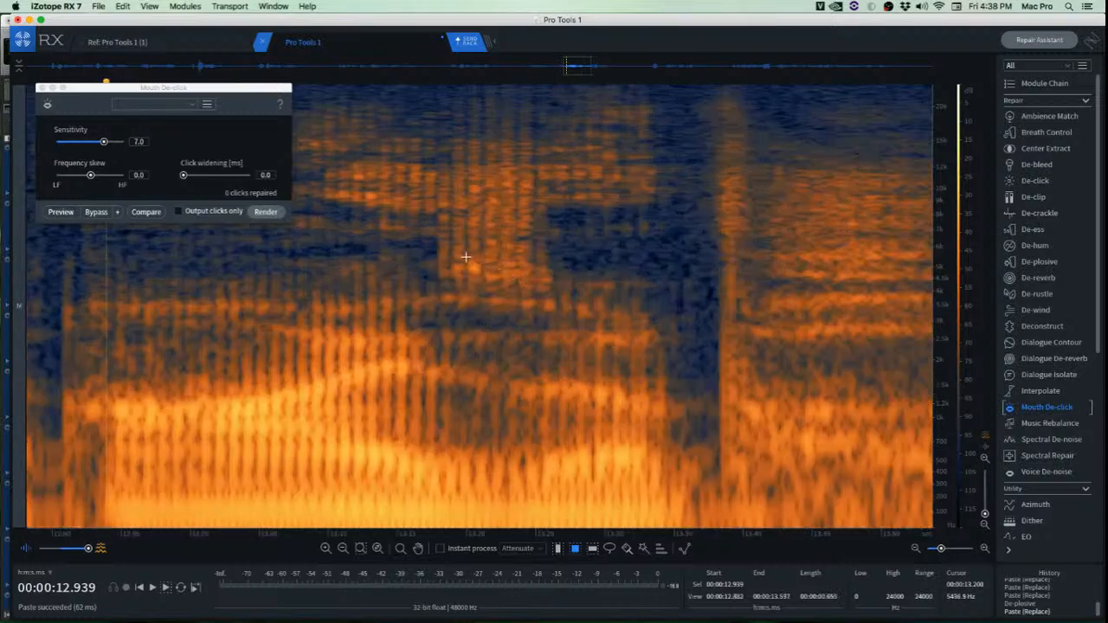
drag(443, 258, 485, 273)
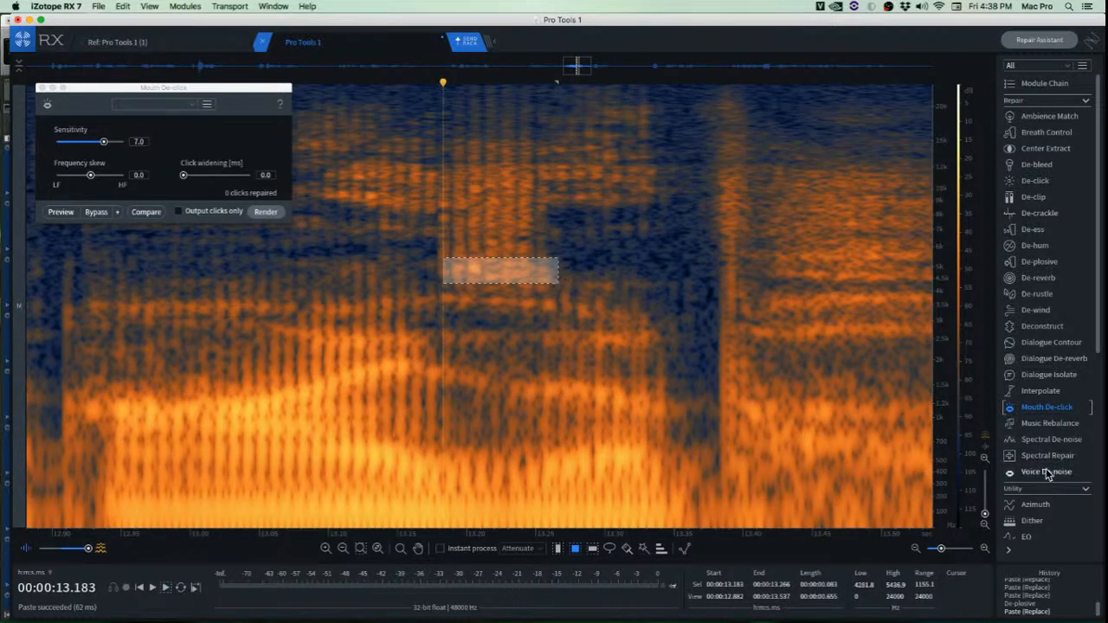
click(1010, 457)
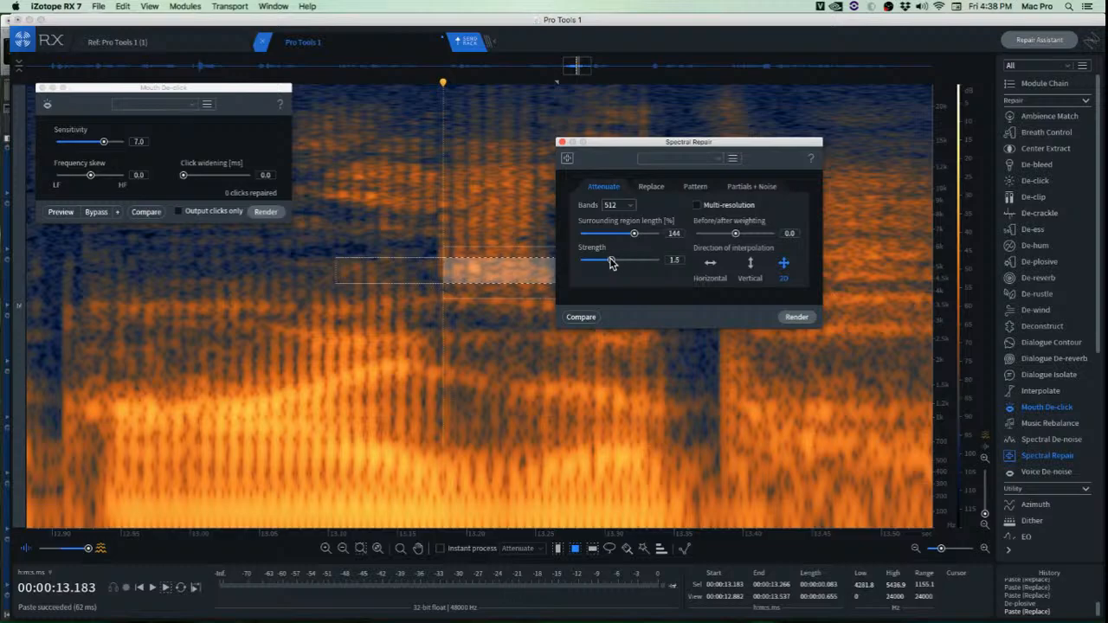
click(797, 318)
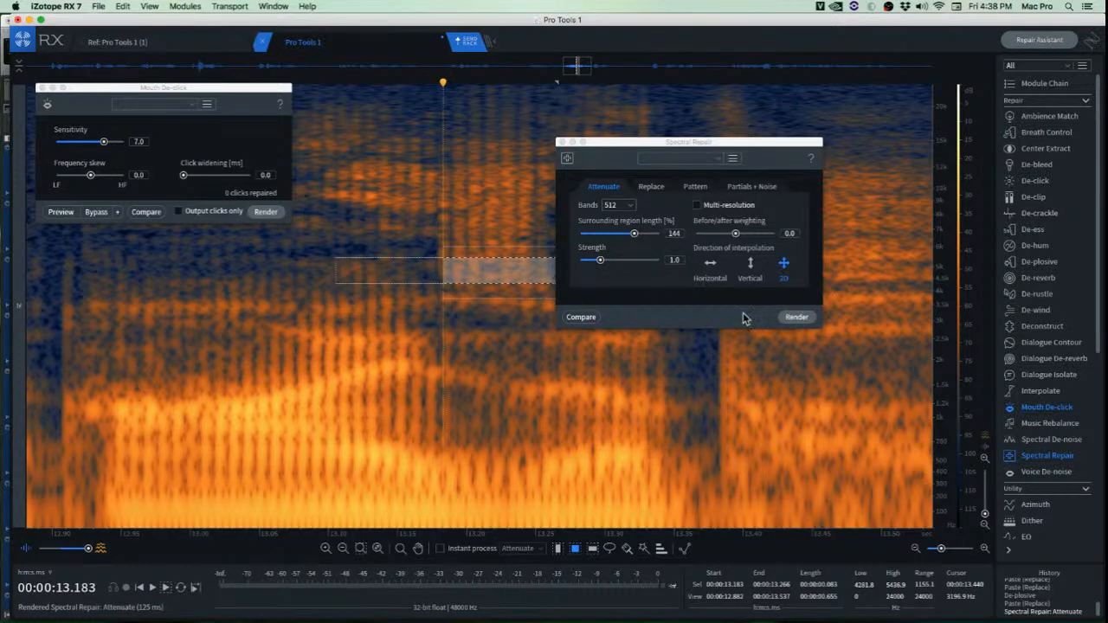
Play the attenuated word repeatedly from about 13.011 seconds and with more lead-in from about 12.686 seconds.
click(206, 281)
key(space)
key(space)
key(space)
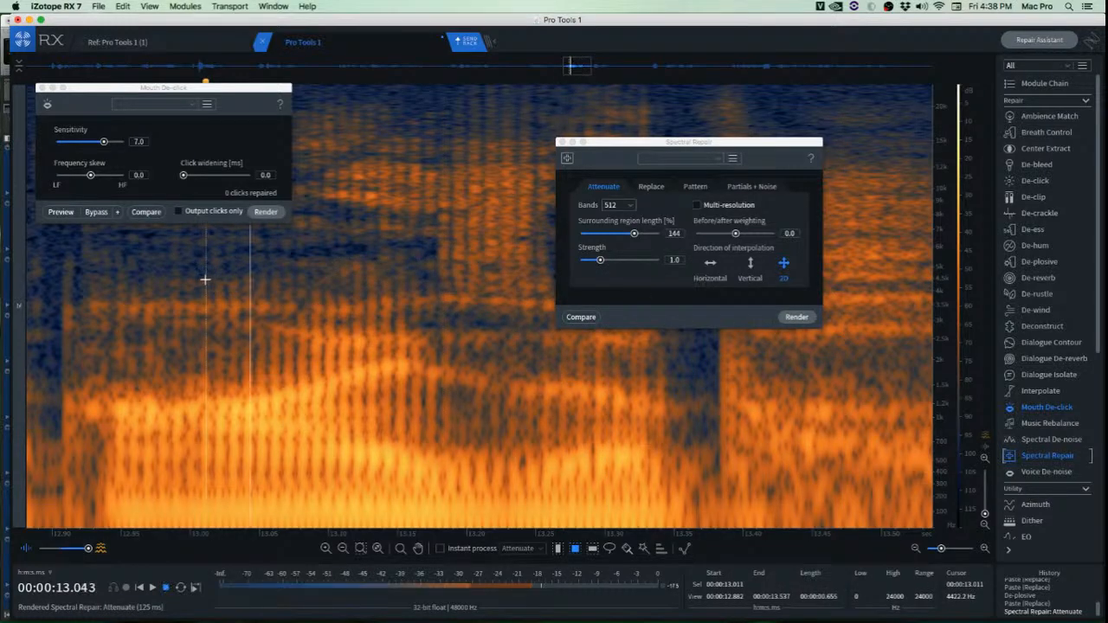
key(space)
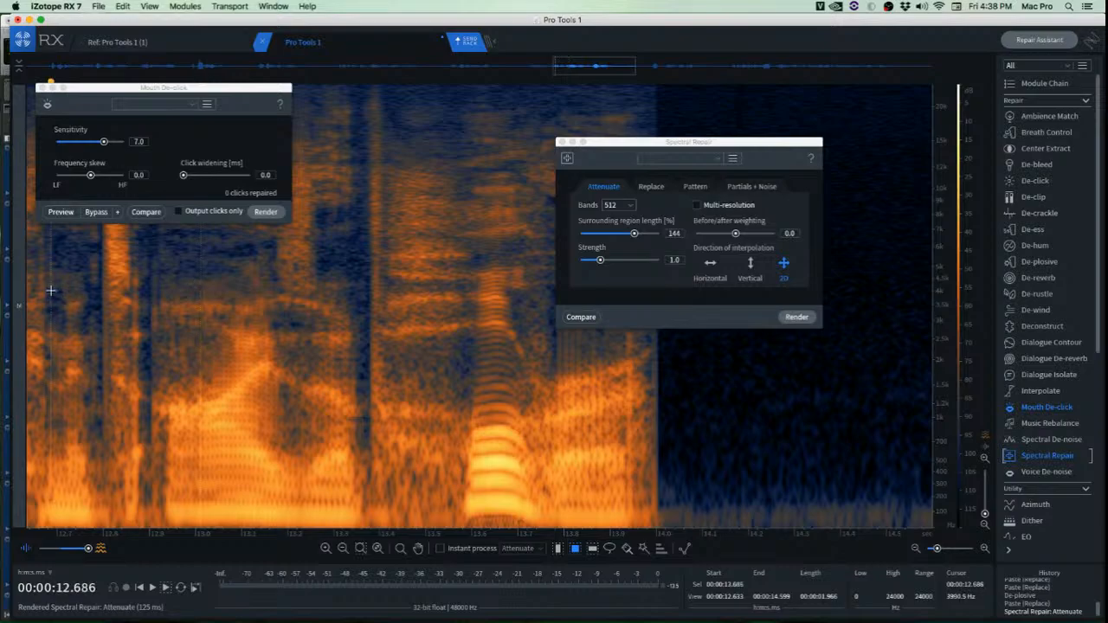
key(space)
key(space)
key(space)
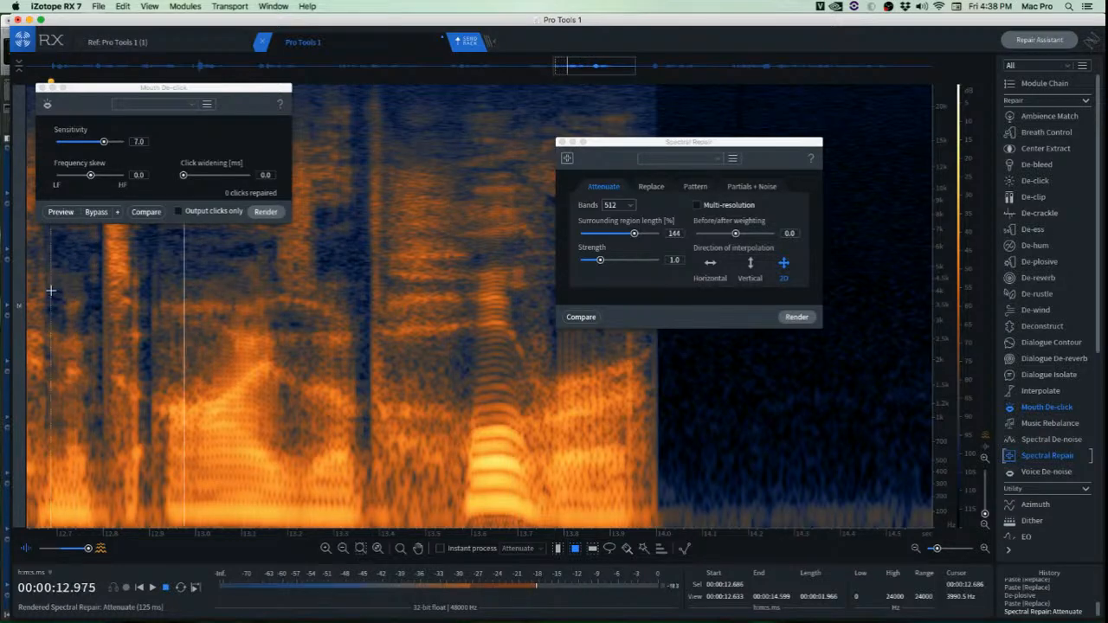
key(space)
Close the Mouth De-click and Spectral Repair windows.
drag(89, 89, 302, 146)
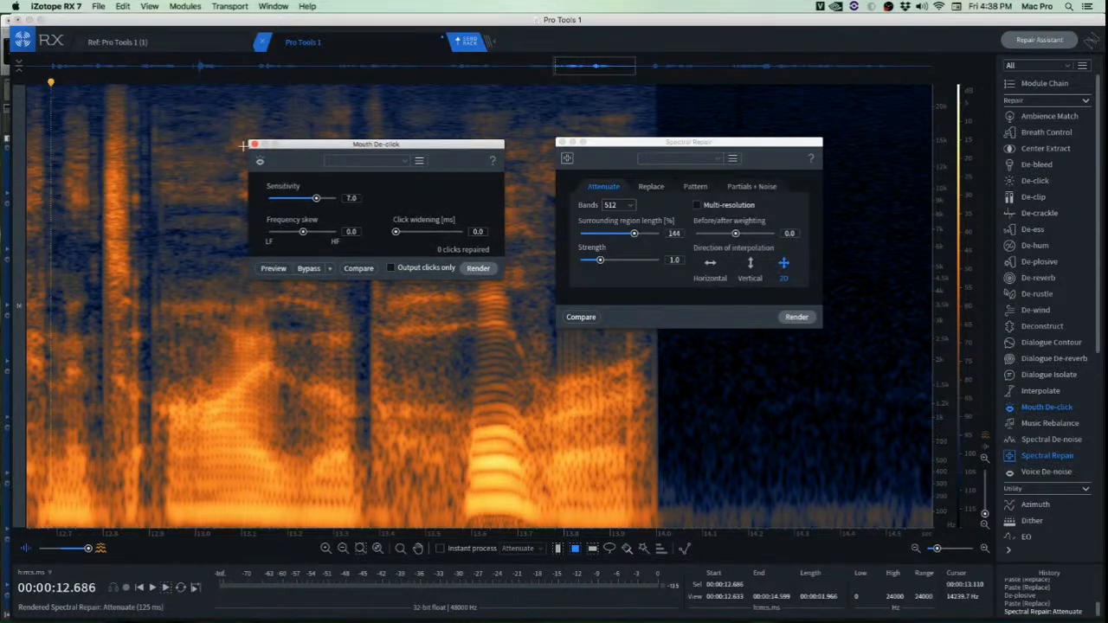
click(254, 145)
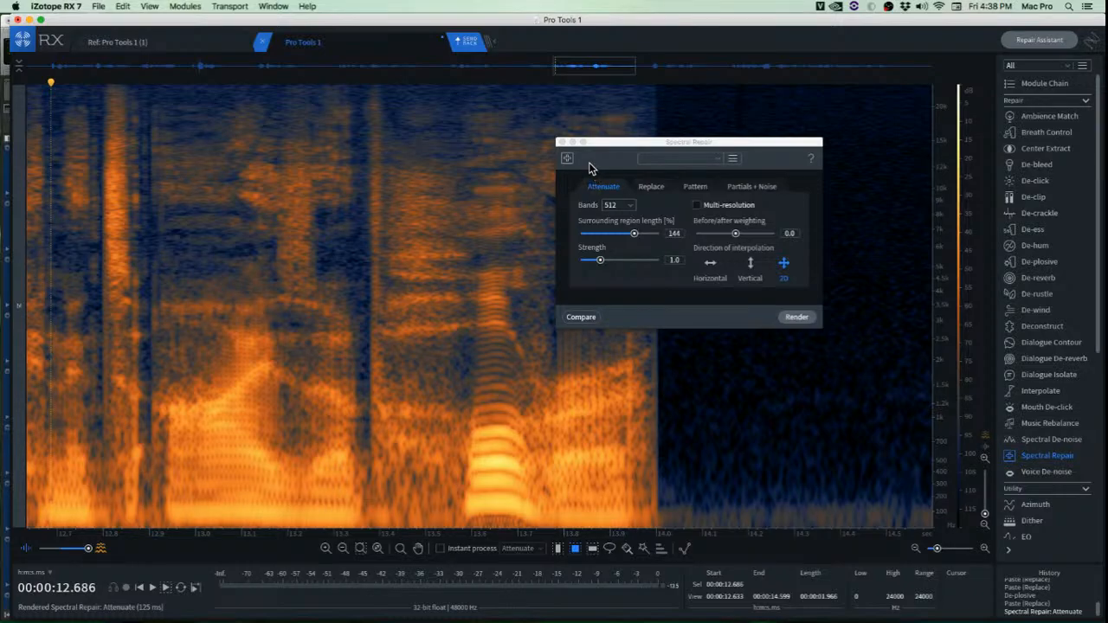
click(562, 142)
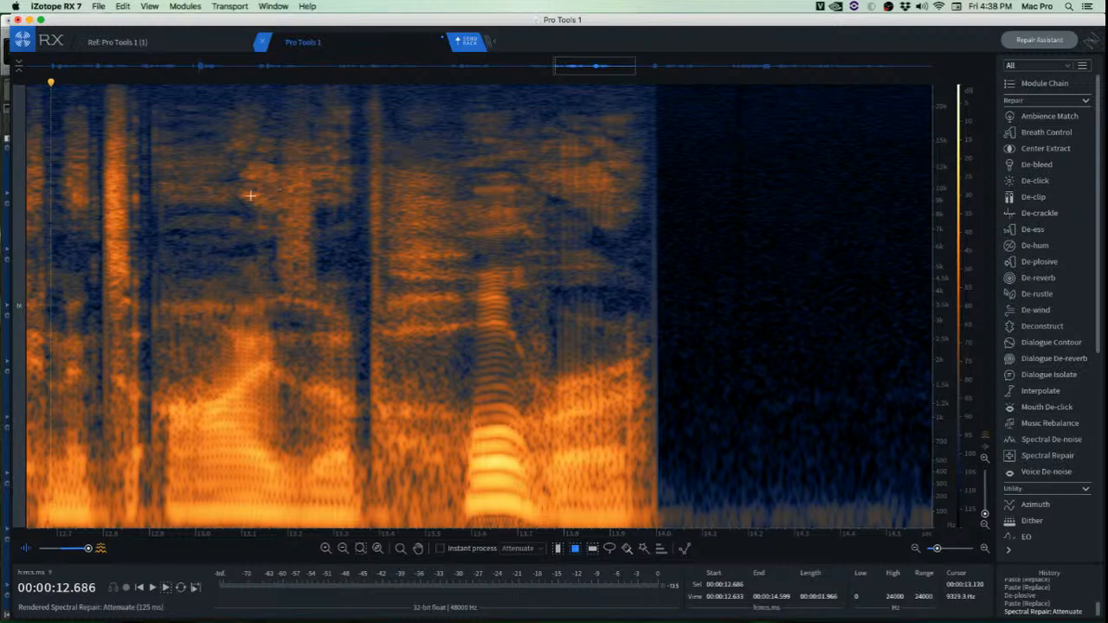
Play the end of the phrase from about 12.885 seconds and again from about 13.350 seconds.
click(141, 200)
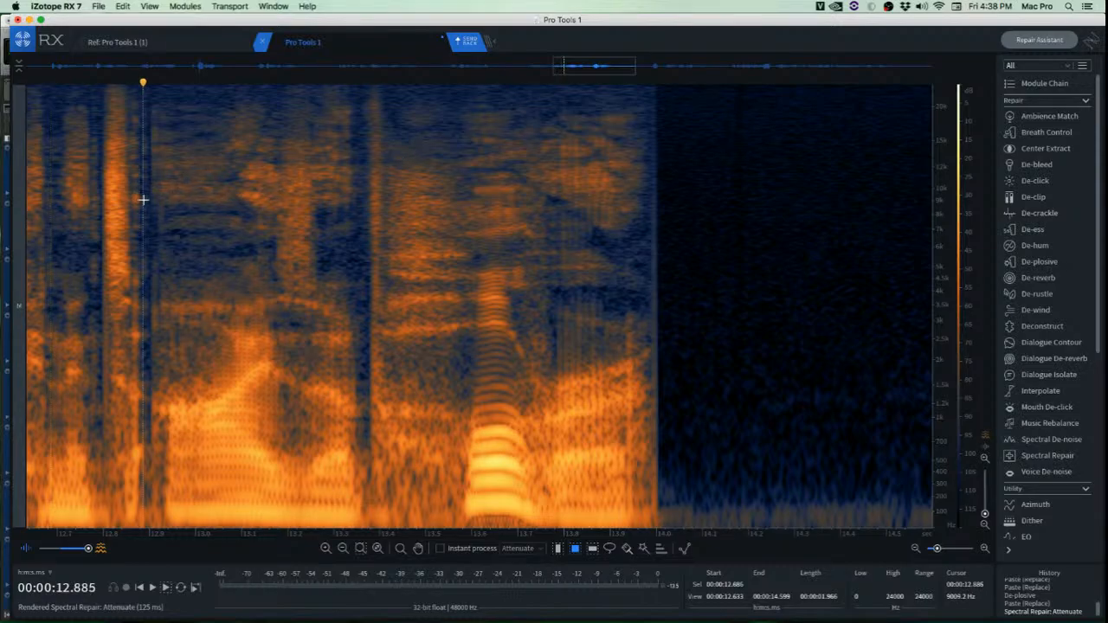
key(space)
click(356, 246)
key(space)
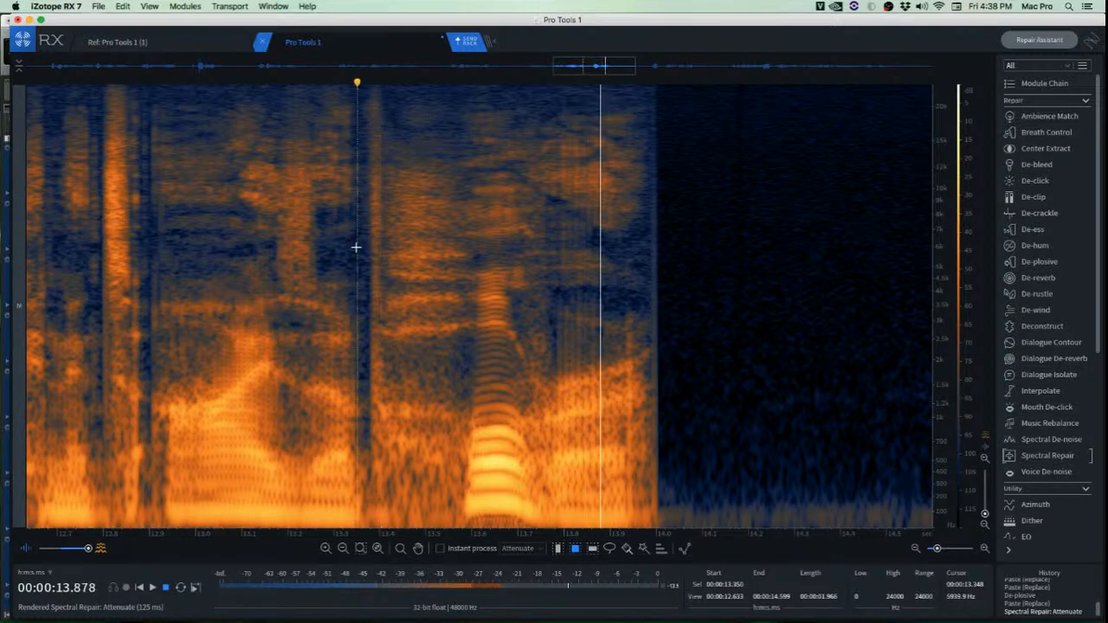
key(space)
key(space)
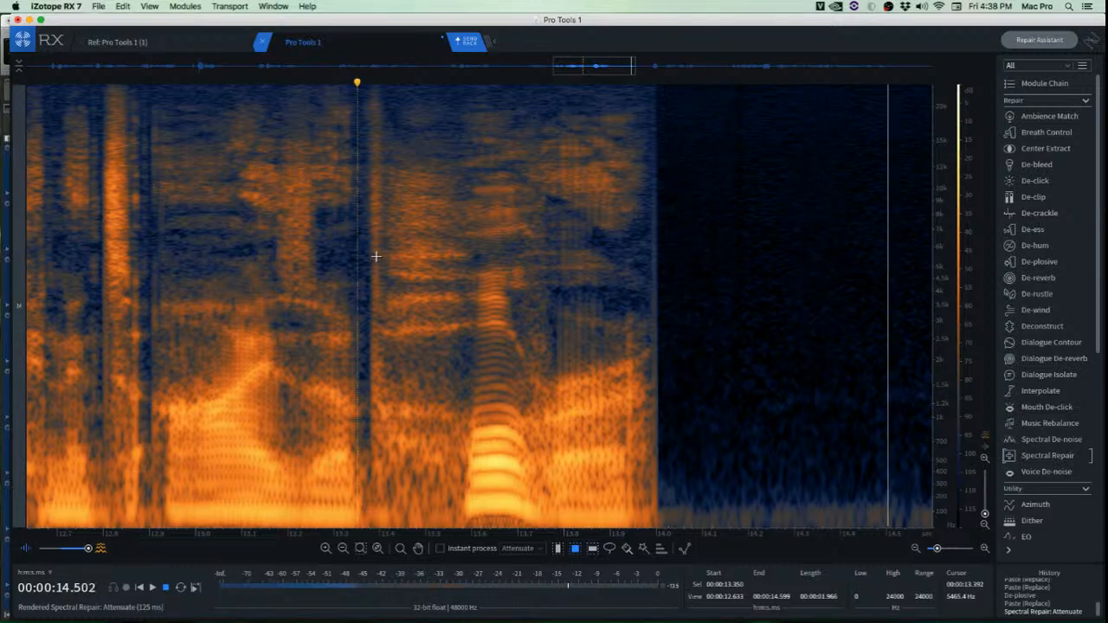
key(space)
Play from about 13.814 seconds across the pause that follows the phrase.
scroll(697, 302, down, 3)
scroll(695, 300, down, 5)
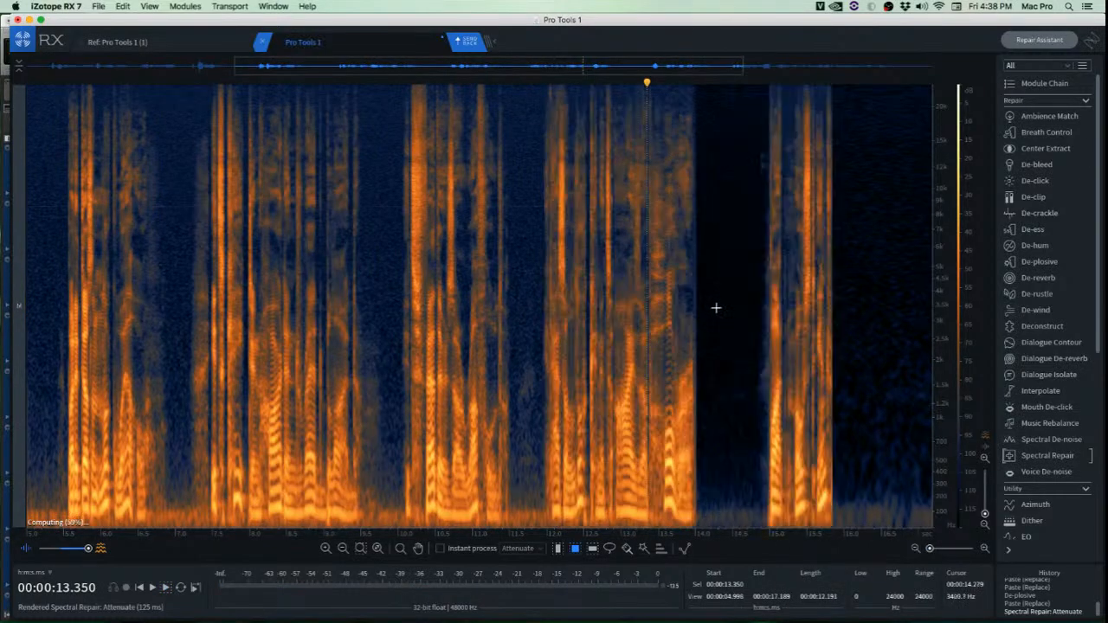
scroll(710, 305, up, 8)
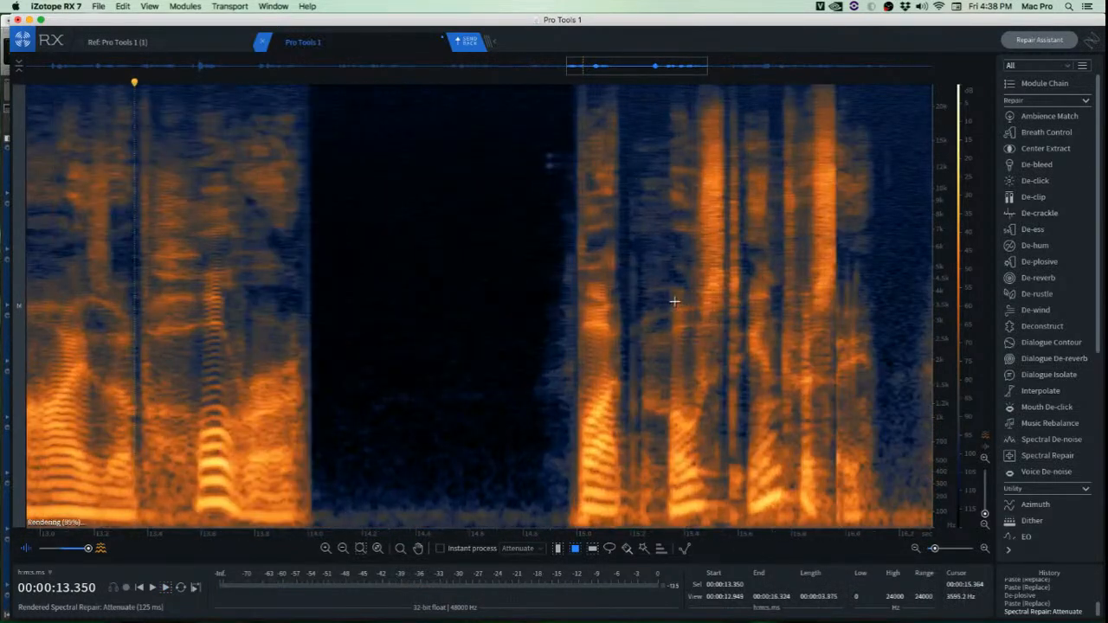
click(259, 273)
key(space)
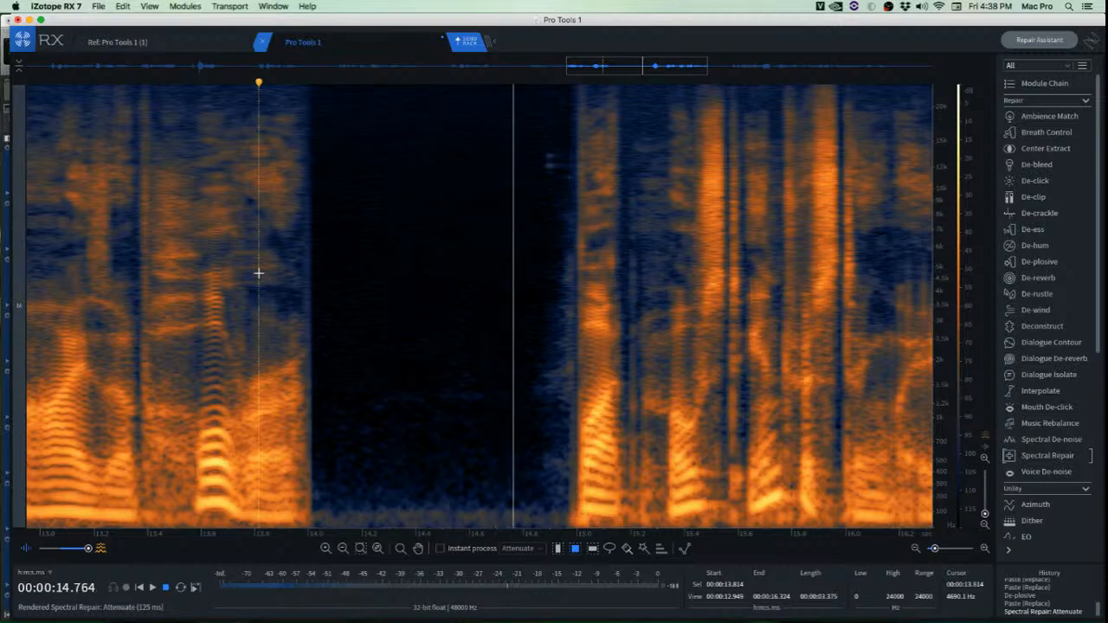
key(space)
Play the abrupt phrase ending from about 13.936 seconds.
scroll(258, 274, left, 5)
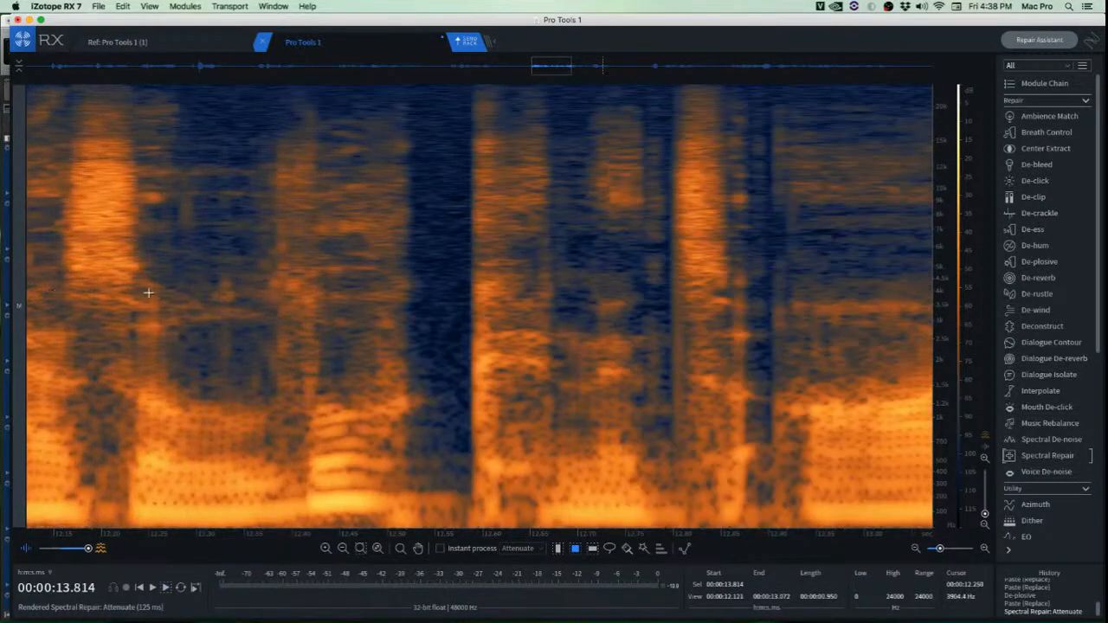
scroll(148, 292, left, 1)
scroll(673, 335, up, 5)
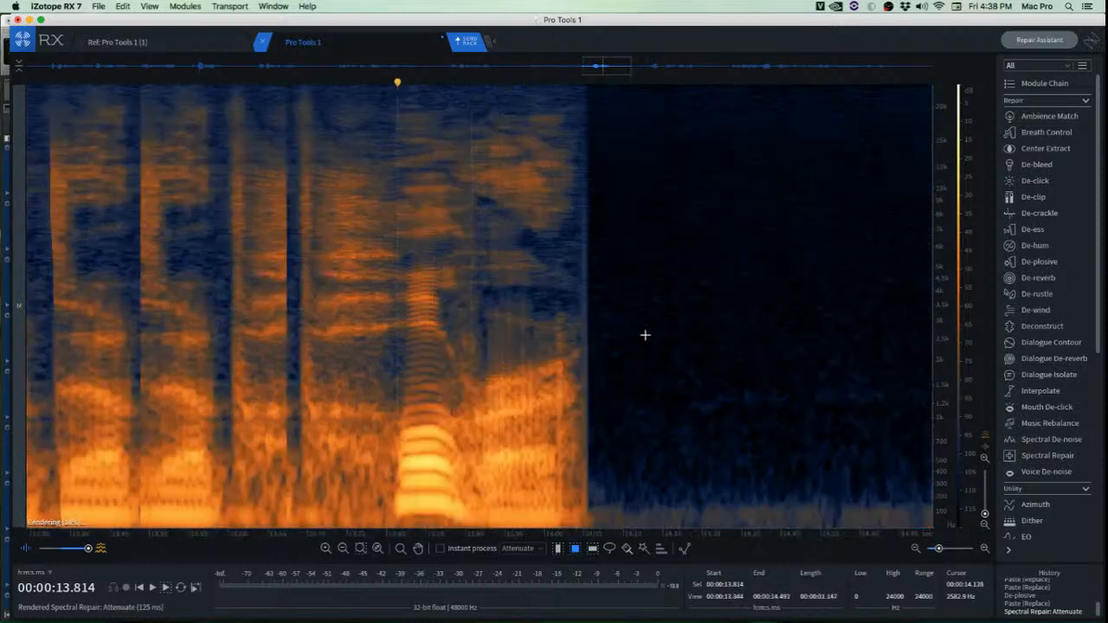
key(space)
key(space)
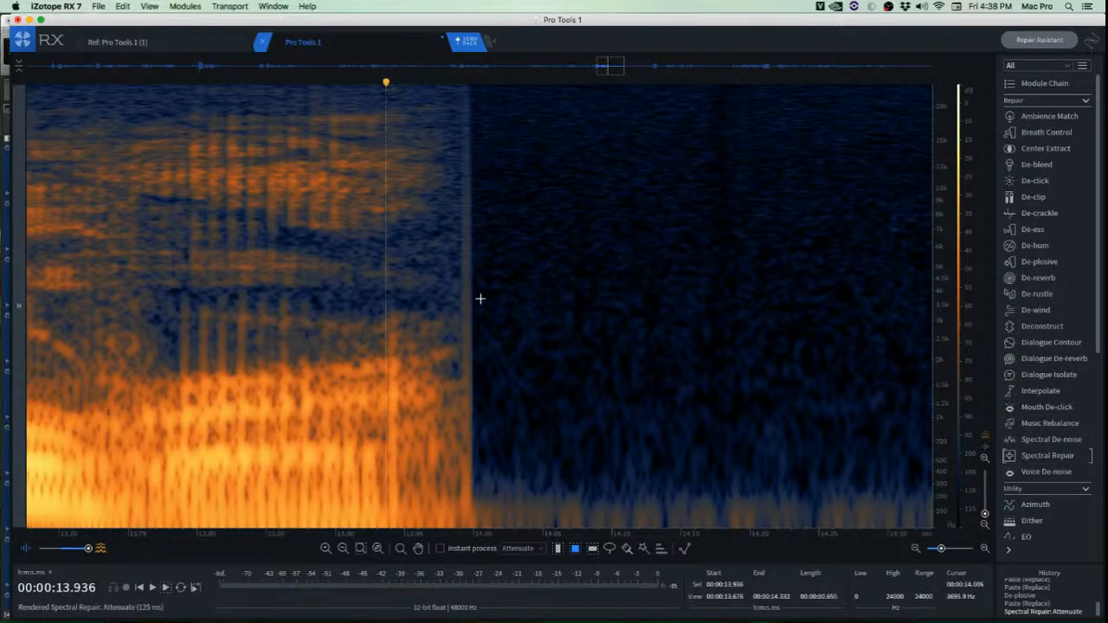
Copy the quiet patch from 13.997 to 14.011 seconds, above about 840 Hz, and paste it over the click starting at 13.988 seconds.
scroll(472, 286, up, 5)
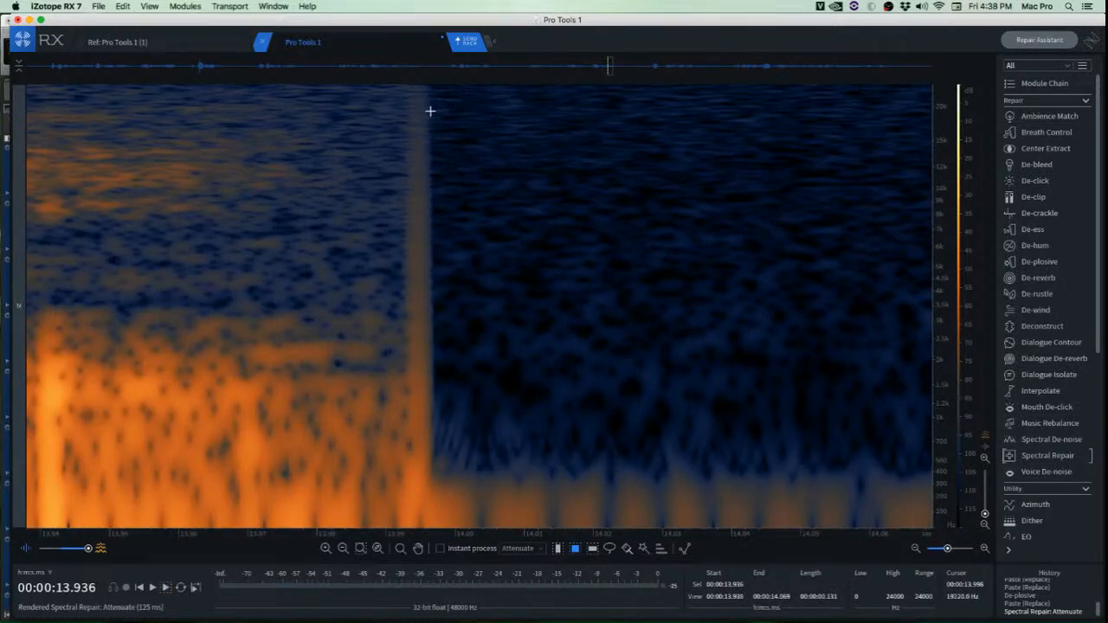
drag(439, 107, 530, 428)
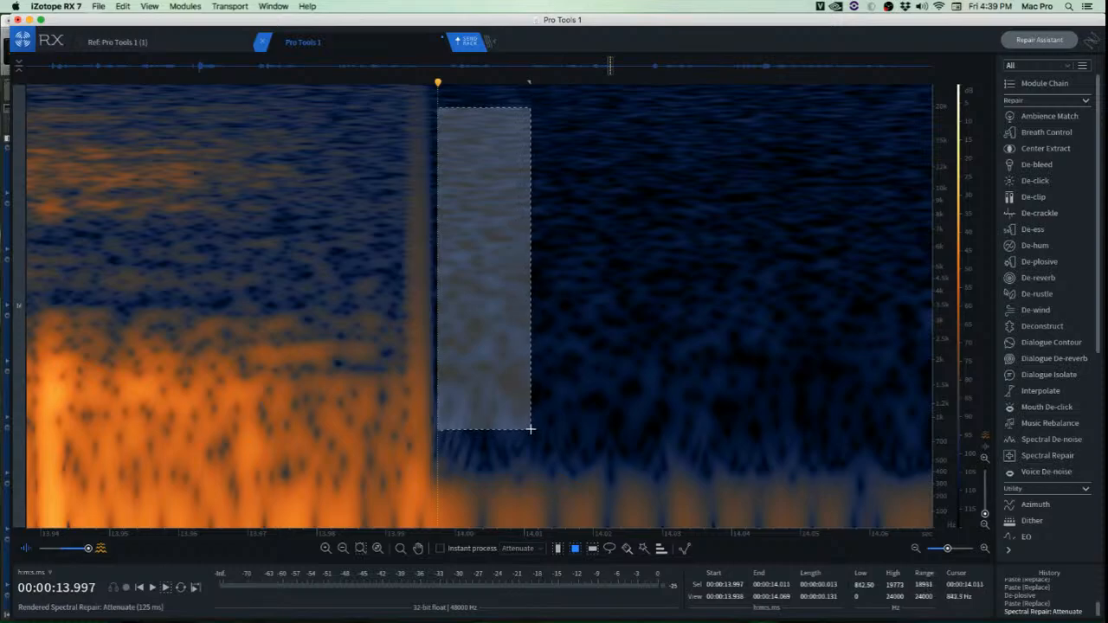
key(super+c)
drag(485, 378, 422, 366)
key(super+v)
key(super+v)
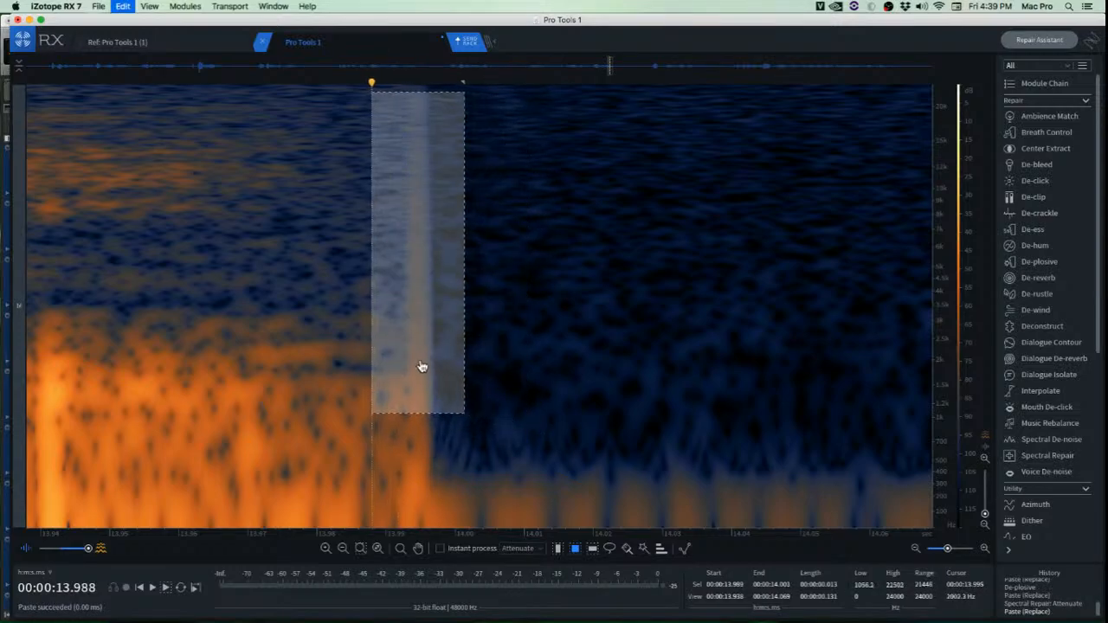
click(556, 362)
Paste a low-frequency patch from the pause over the click from 13.990 to 14.001 seconds, up to about 3.1 kHz.
drag(443, 322, 524, 554)
drag(488, 494, 428, 487)
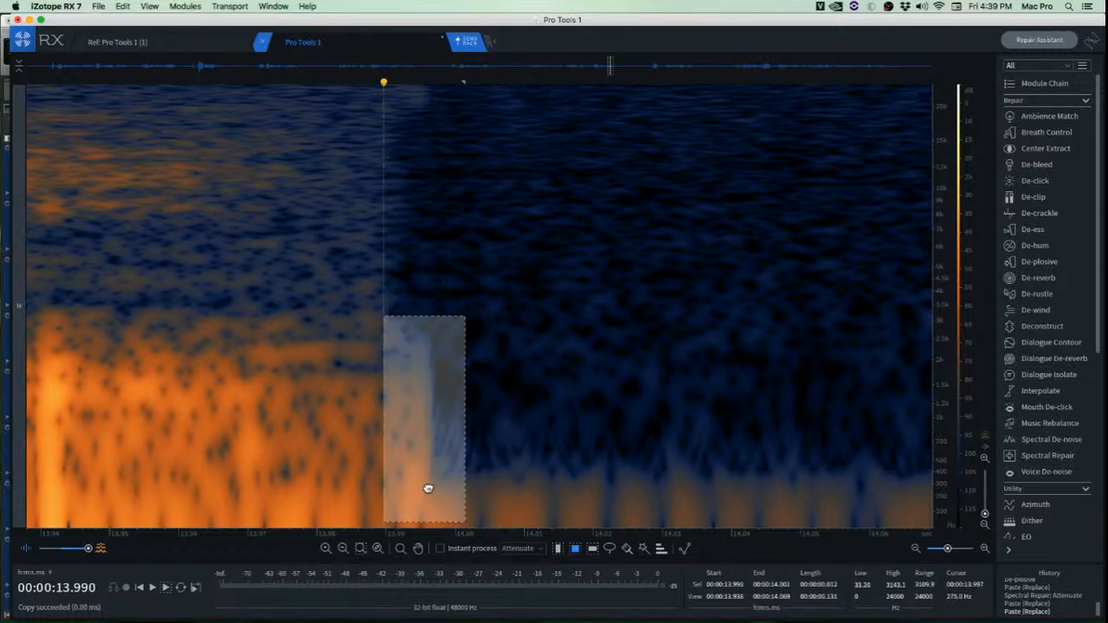
key(super+v)
click(510, 448)
Paste a quiet patch over the small high-frequency remnant at the phrase ending, near 14.0 seconds.
scroll(497, 445, down, 3)
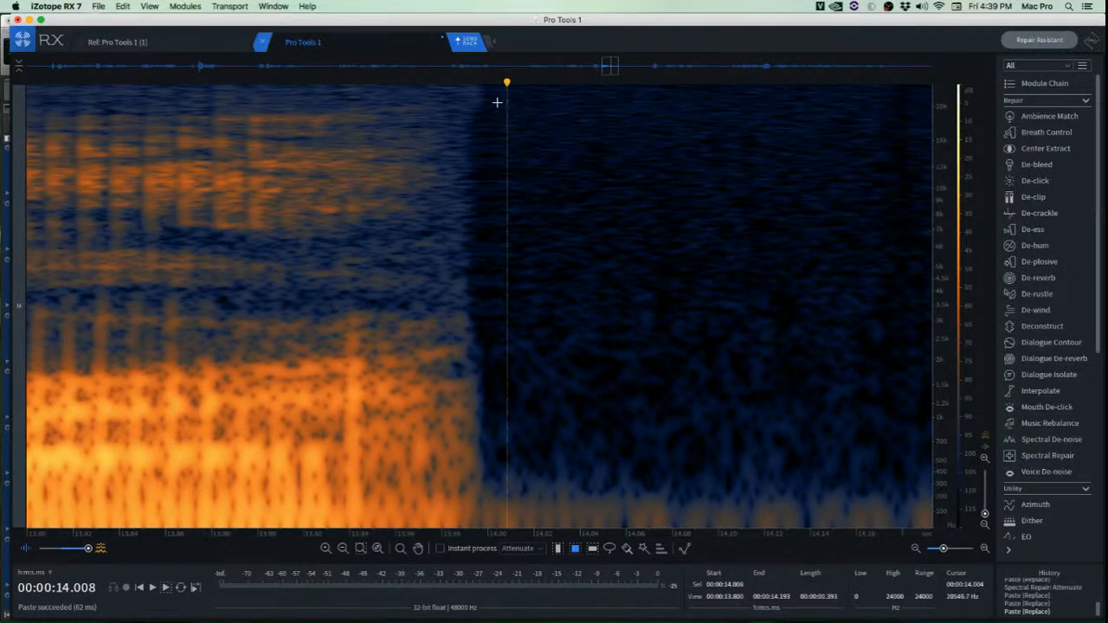
drag(496, 93, 492, 127)
key(super+v)
click(648, 163)
Play the patched phrase ending from about 13.840 seconds and again from about 13.910 seconds.
click(119, 137)
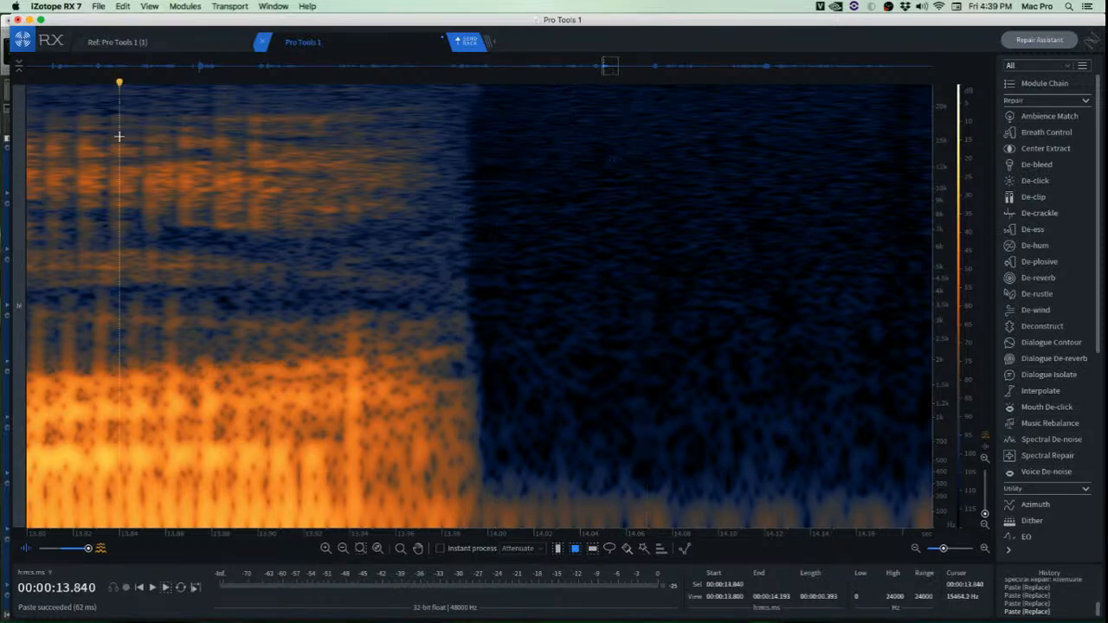
key(space)
key(space)
scroll(170, 219, down, 2)
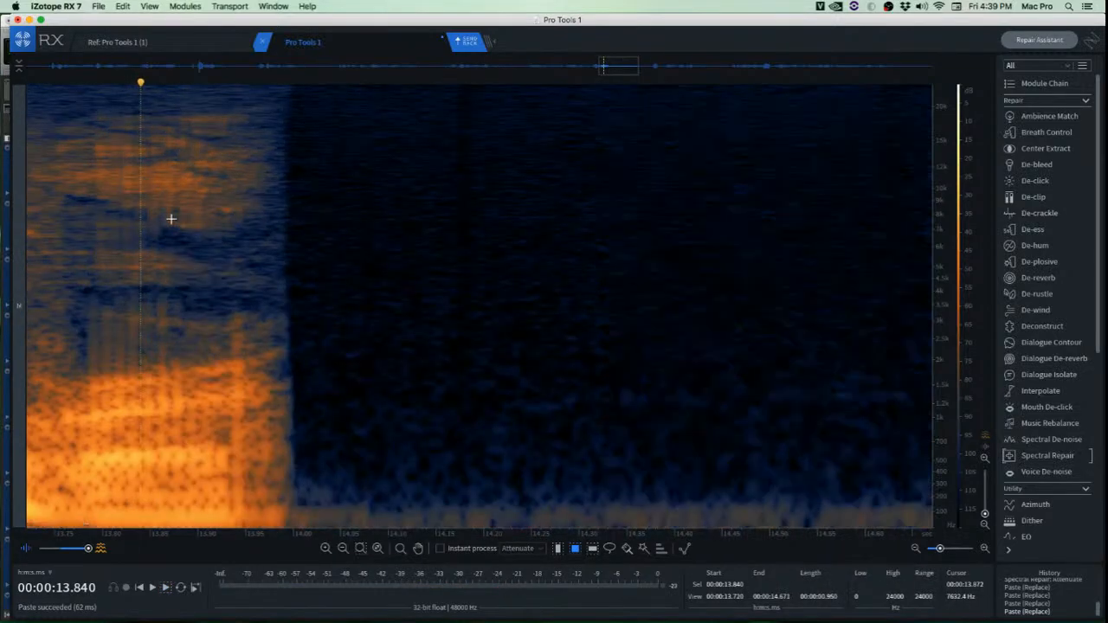
scroll(170, 219, up, 3)
click(250, 346)
key(space)
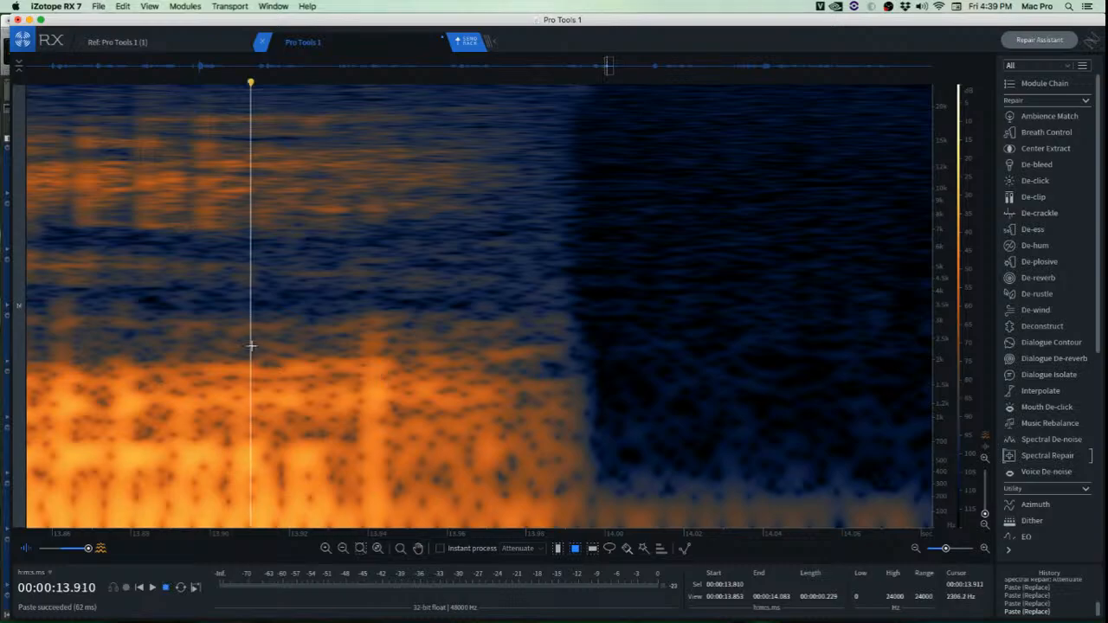
key(space)
Play from about 13.902 seconds through the pause into the following phrase.
scroll(277, 355, down, 3)
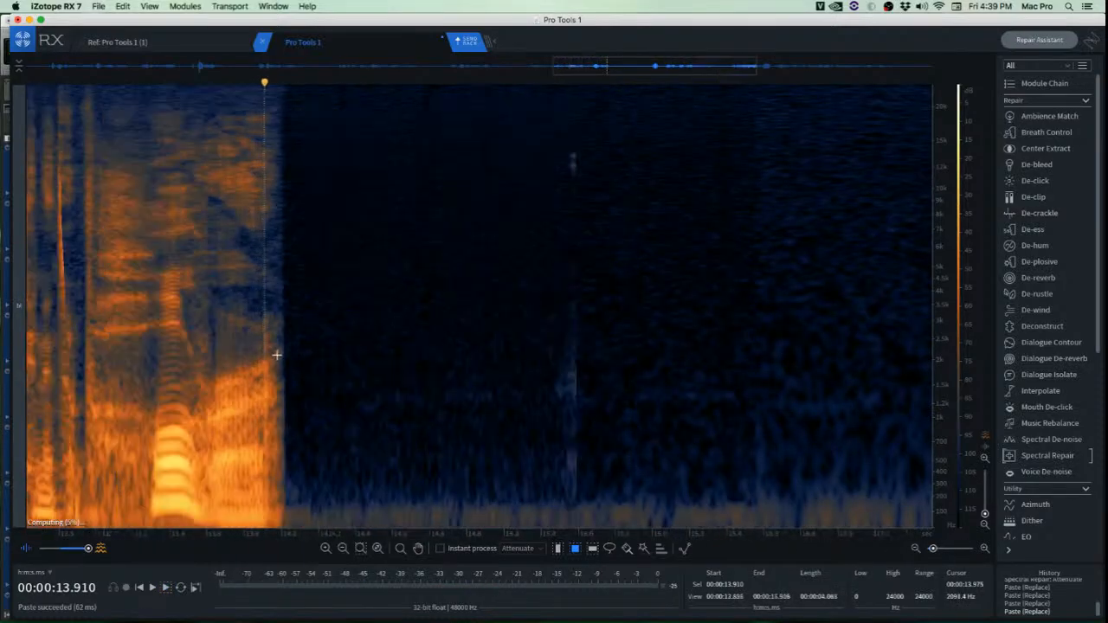
click(263, 281)
key(space)
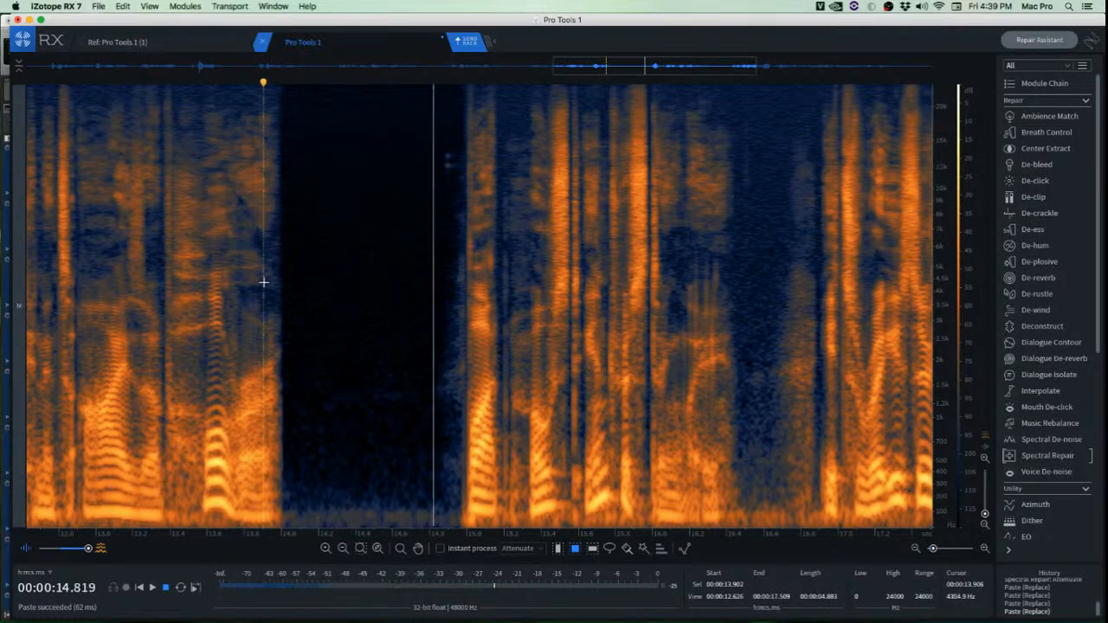
Play the pause leading into the next phrase from 14.759 seconds and examine the faint noise just before the word.
key(space)
scroll(359, 287, up, 3)
click(353, 284)
key(space)
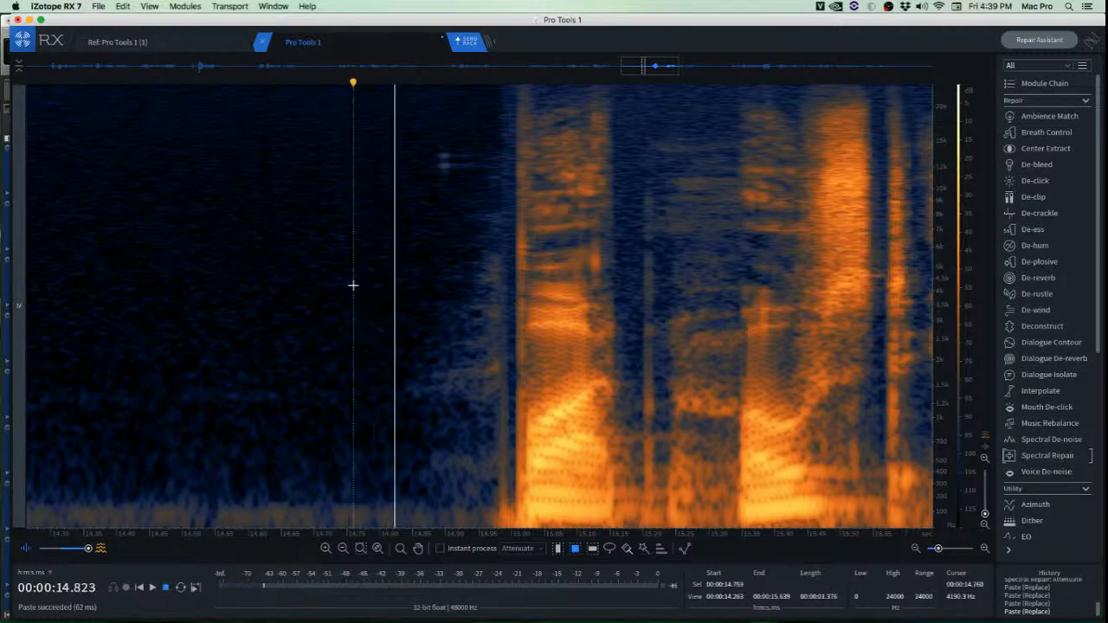
key(space)
scroll(474, 293, up, 3)
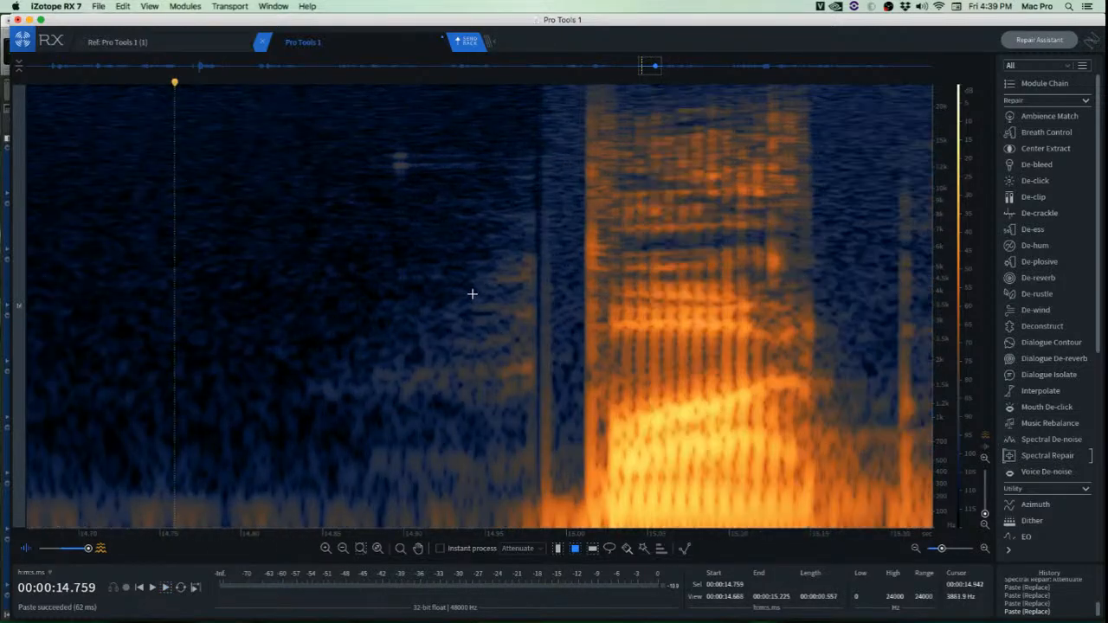
scroll(297, 285, down, 3)
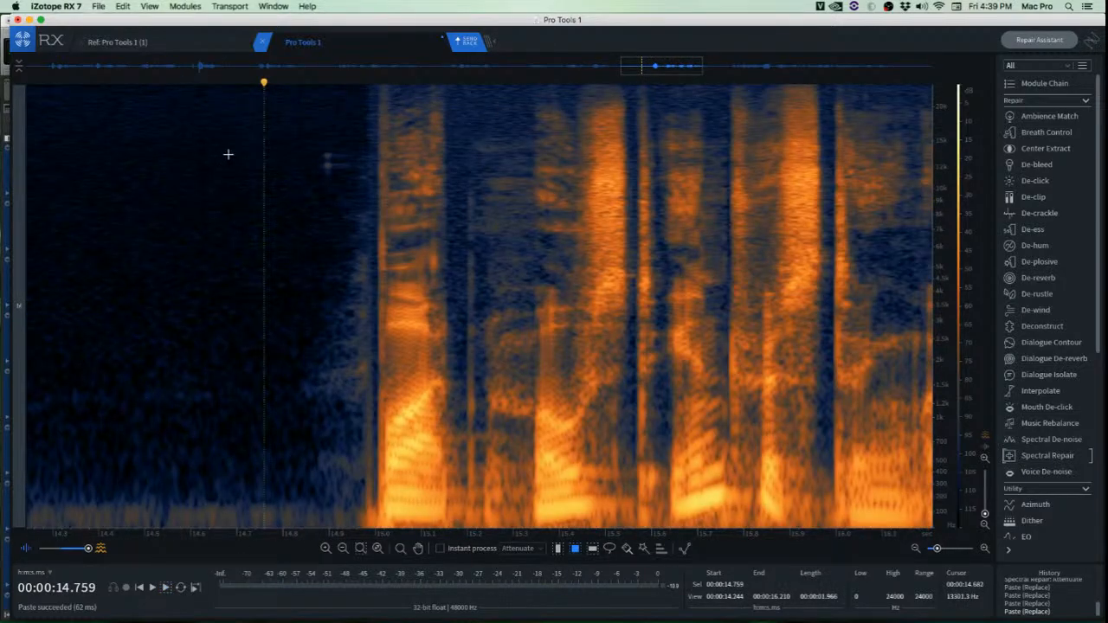
scroll(315, 263, up, 3)
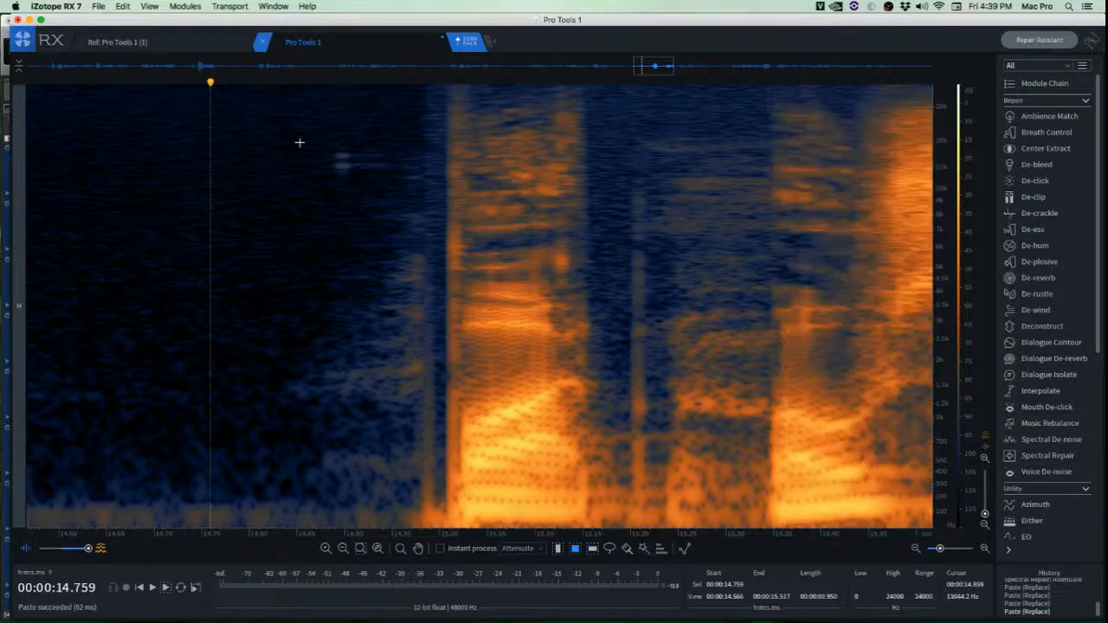
drag(280, 110, 430, 460)
click(459, 327)
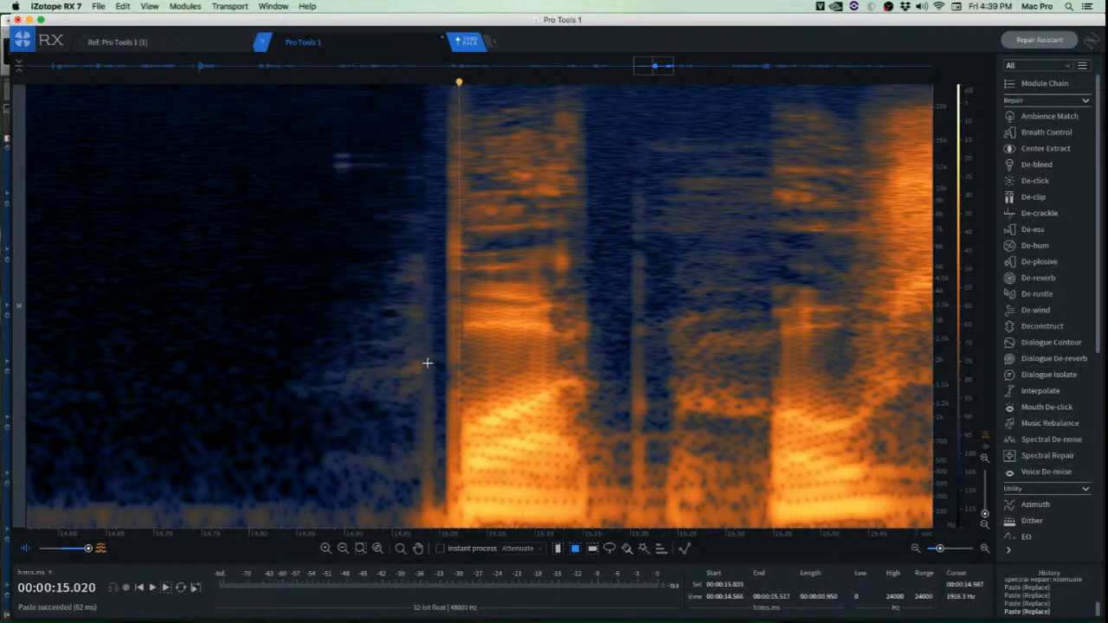
scroll(424, 363, up, 3)
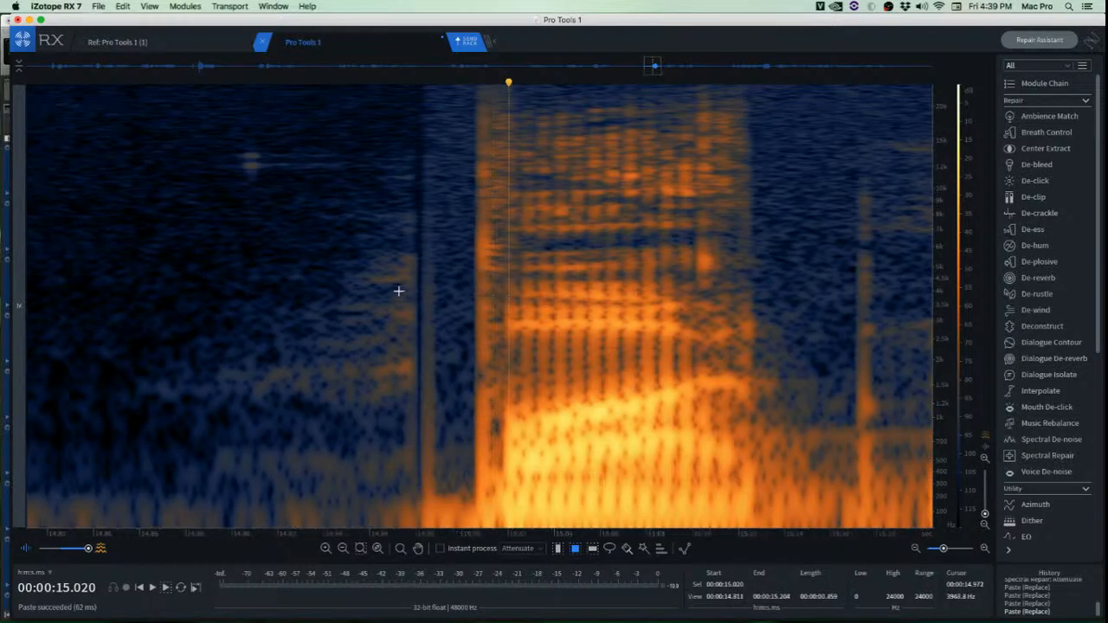
scroll(395, 287, up, 5)
scroll(410, 283, down, 6)
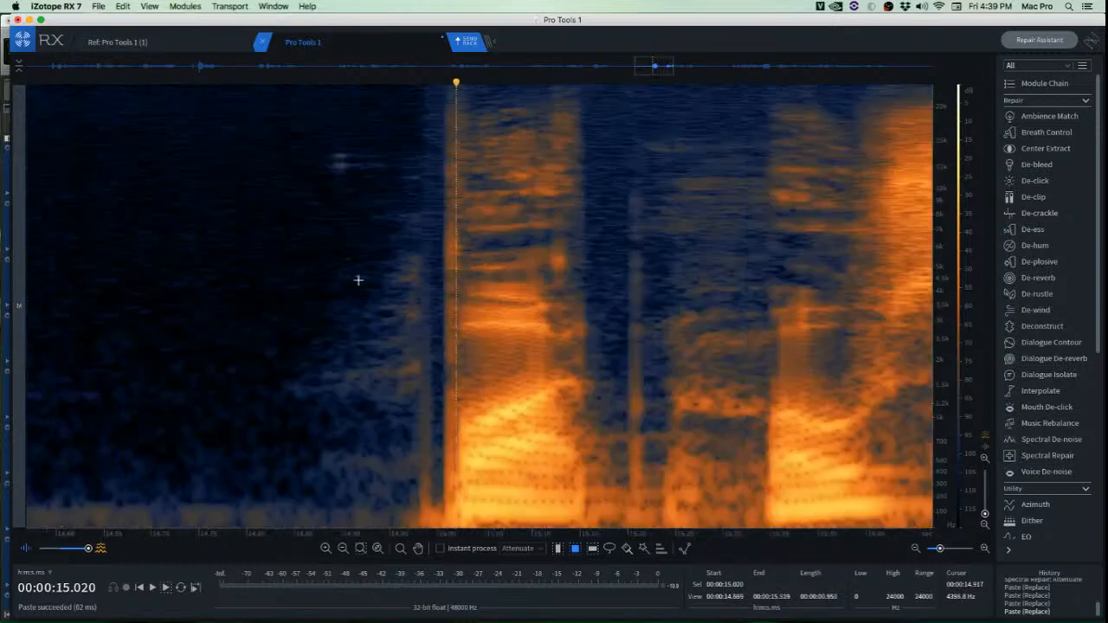
Paste quiet pause material from 14.643 to 14.837 seconds, about 590 Hz to 8.2 kHz, over the breath noise before the word.
drag(97, 210, 282, 452)
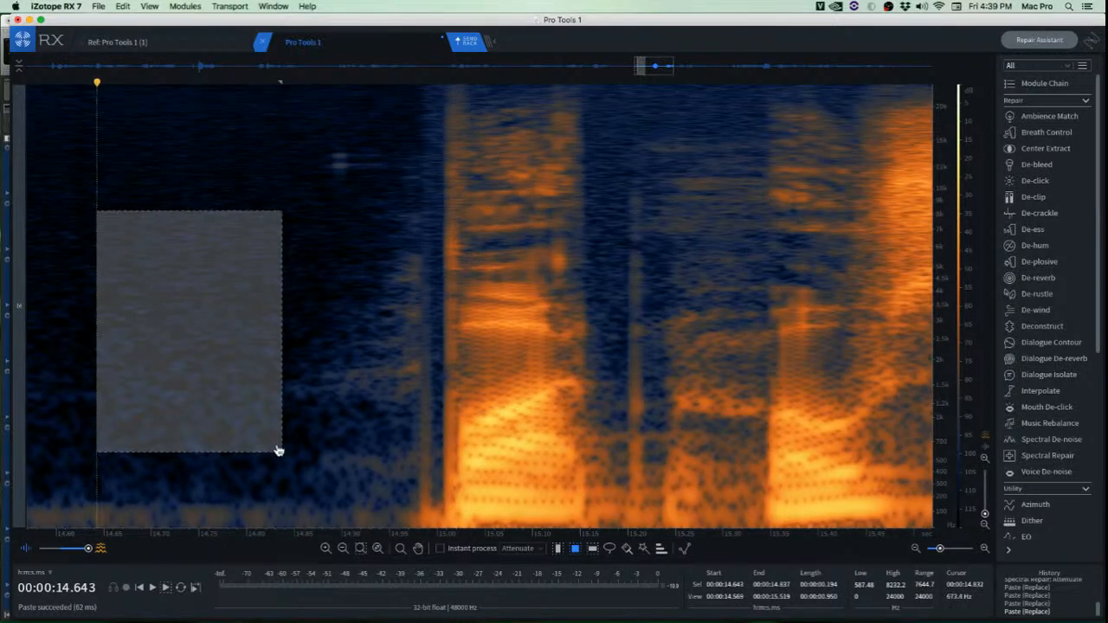
drag(244, 405, 396, 404)
key(super+v)
click(165, 374)
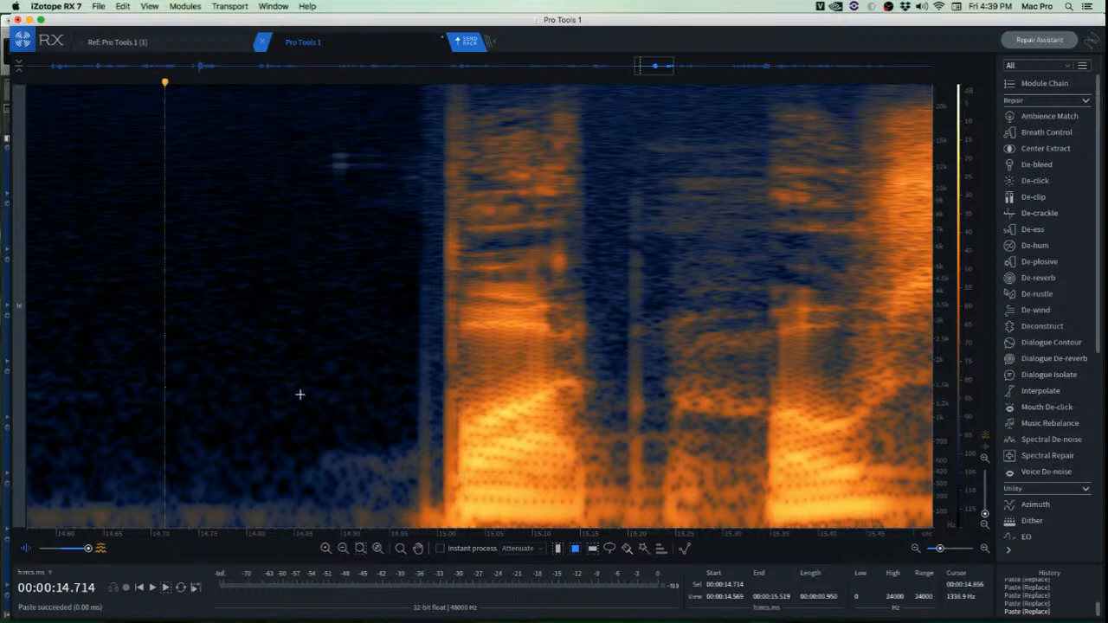
Paste a low-frequency pause patch of about 160 to 725 Hz over the remaining noise from 14.823 to 14.984 seconds.
drag(151, 440, 306, 508)
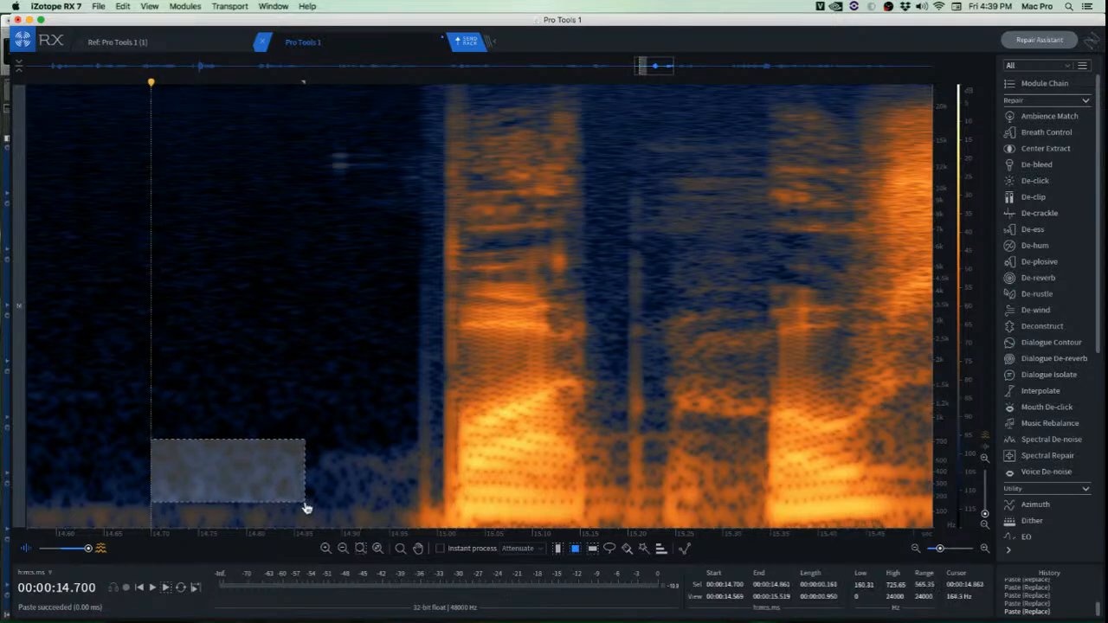
drag(237, 465, 354, 465)
key(super+v)
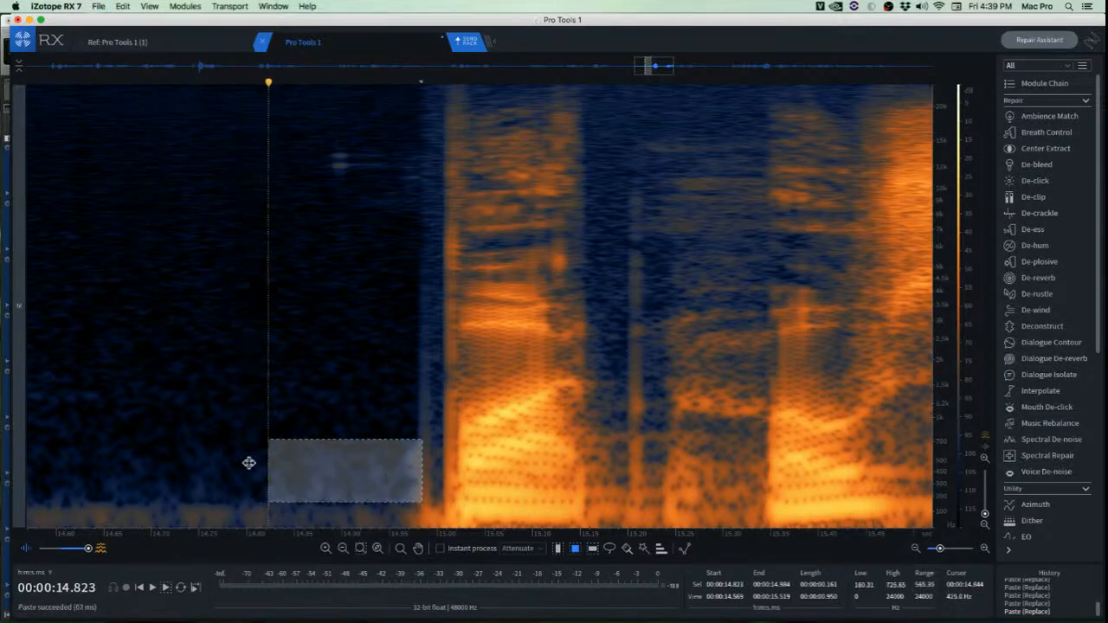
click(222, 407)
Paste a quiet patch over the small high-frequency spot near 14.89 seconds, and play the result from 14.800 seconds.
scroll(242, 225, up, 3)
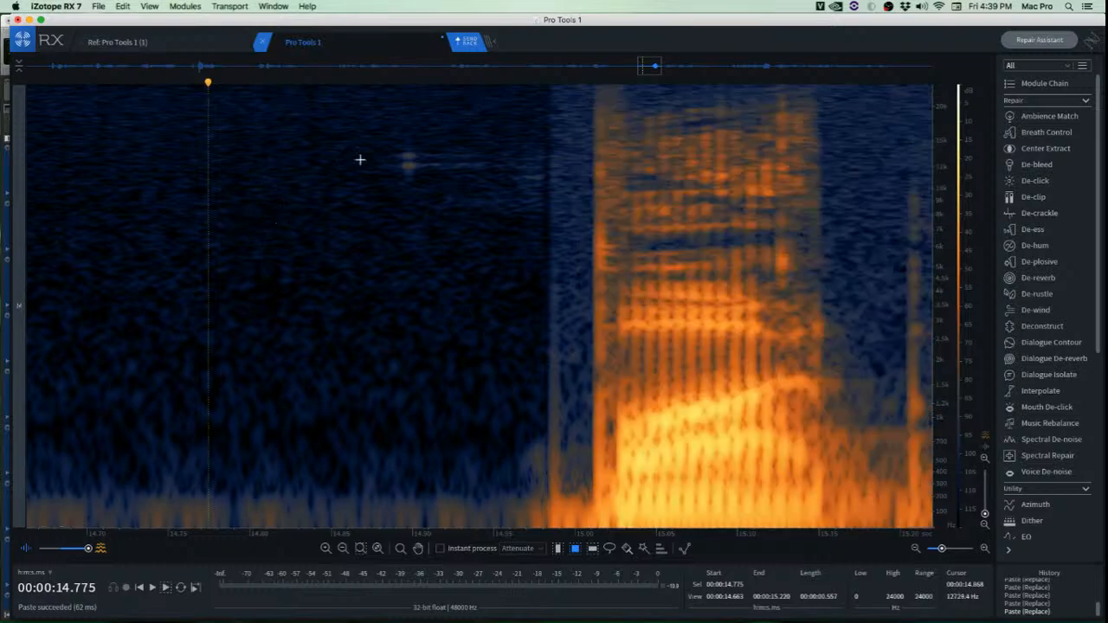
drag(303, 129, 404, 236)
drag(354, 197, 522, 169)
click(412, 165)
click(248, 164)
key(space)
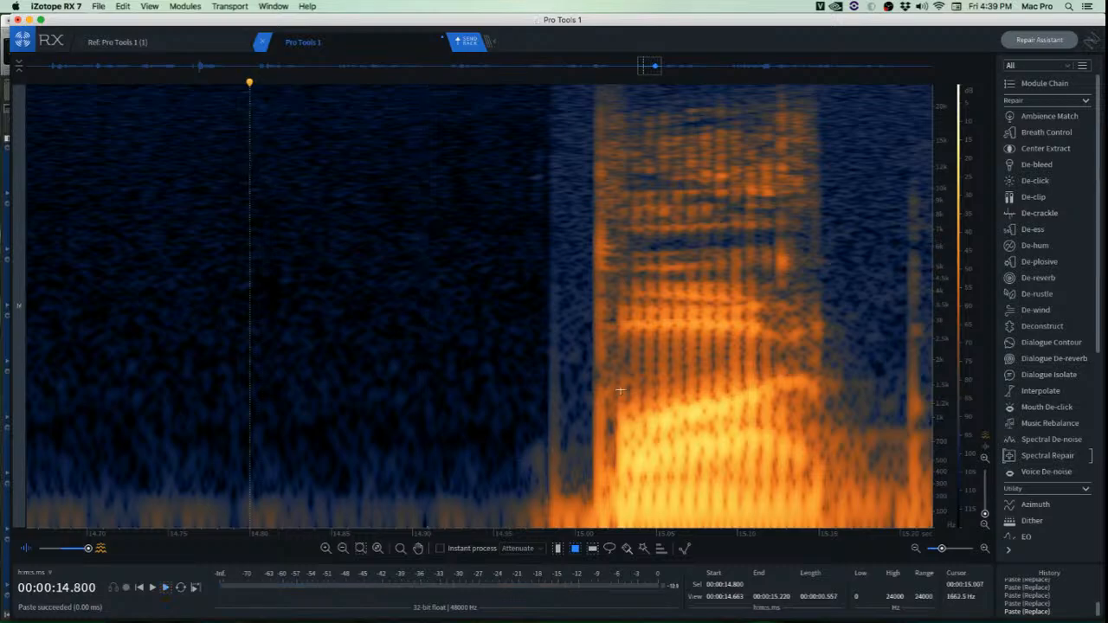
Paste a patch from 14.990 to 15.000 seconds, about 480 Hz to 12.9 kHz, over the click just before it.
scroll(620, 392, up, 10)
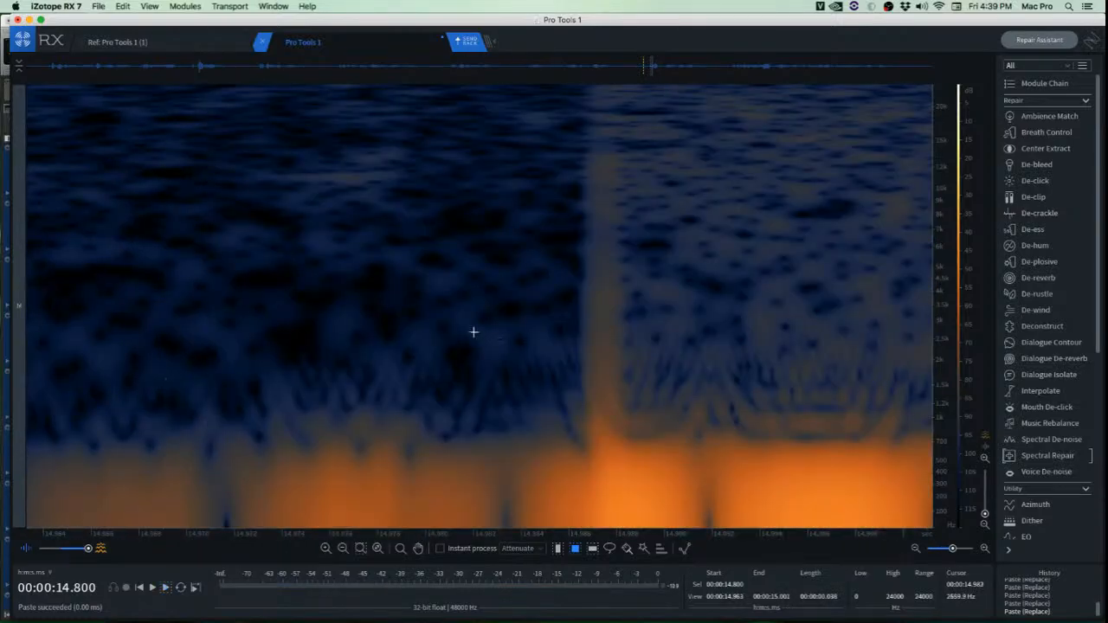
scroll(417, 327, down, 2)
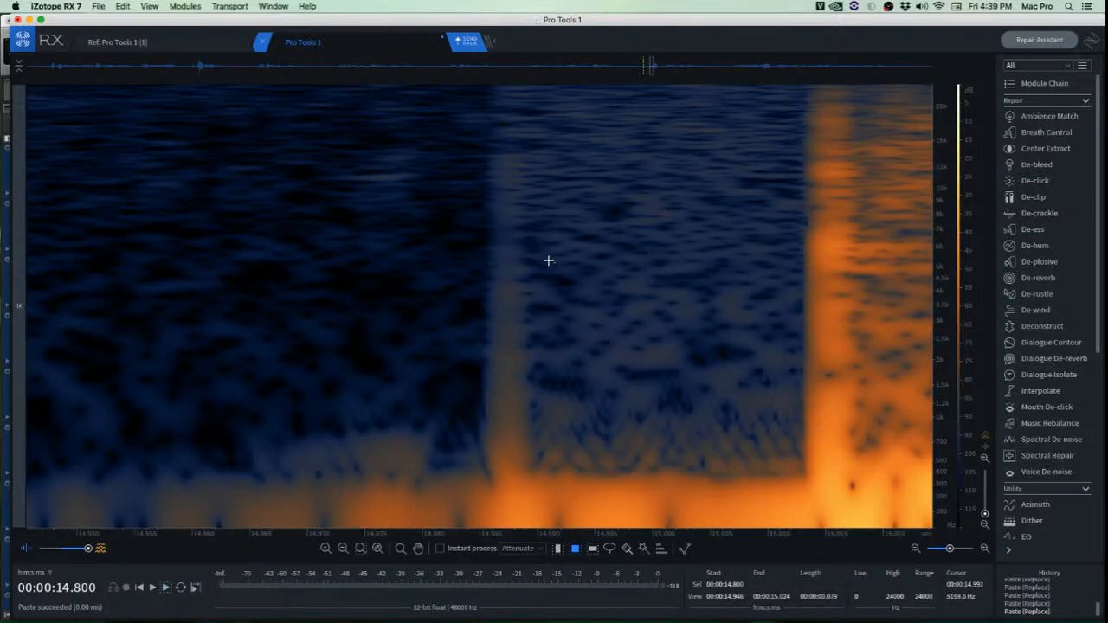
drag(538, 158, 653, 465)
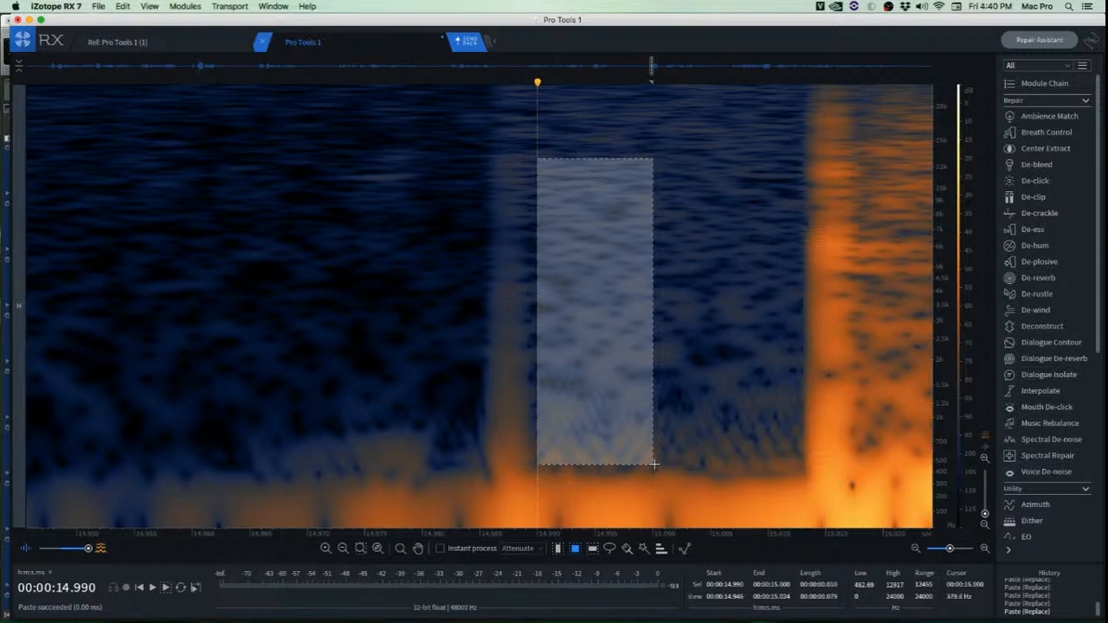
drag(603, 430, 522, 421)
drag(134, 432, 322, 548)
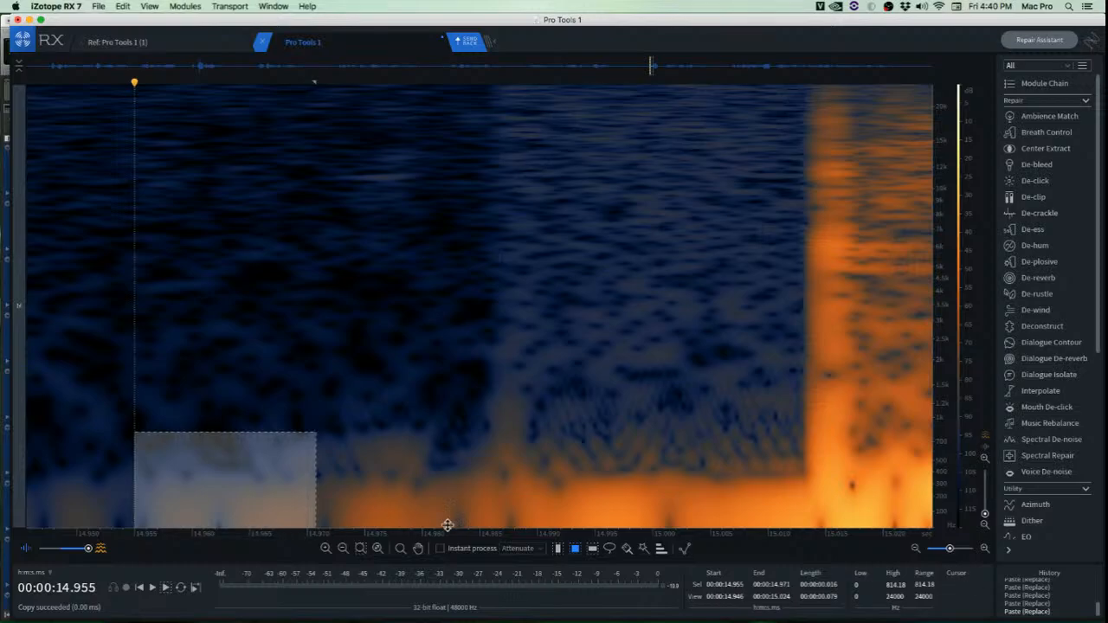
drag(447, 525, 500, 508)
drag(227, 489, 172, 426)
click(315, 410)
Paste a low-frequency pause patch over the click's lower remnant from 14.979 to 14.996 seconds, up to about 1.7 kHz.
drag(43, 363, 249, 532)
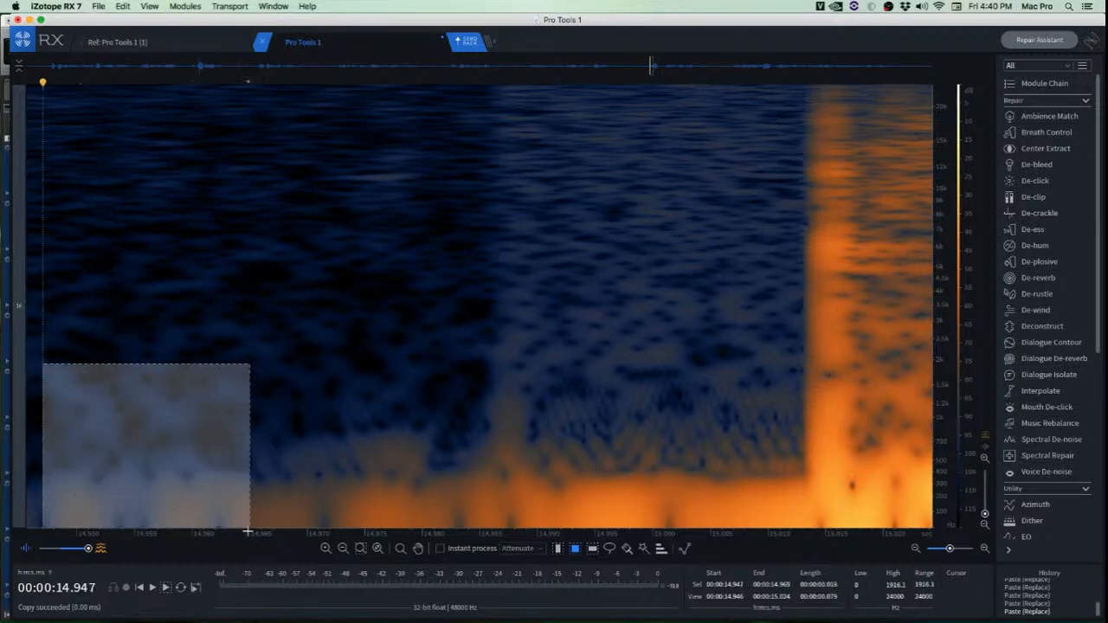
drag(172, 492, 534, 502)
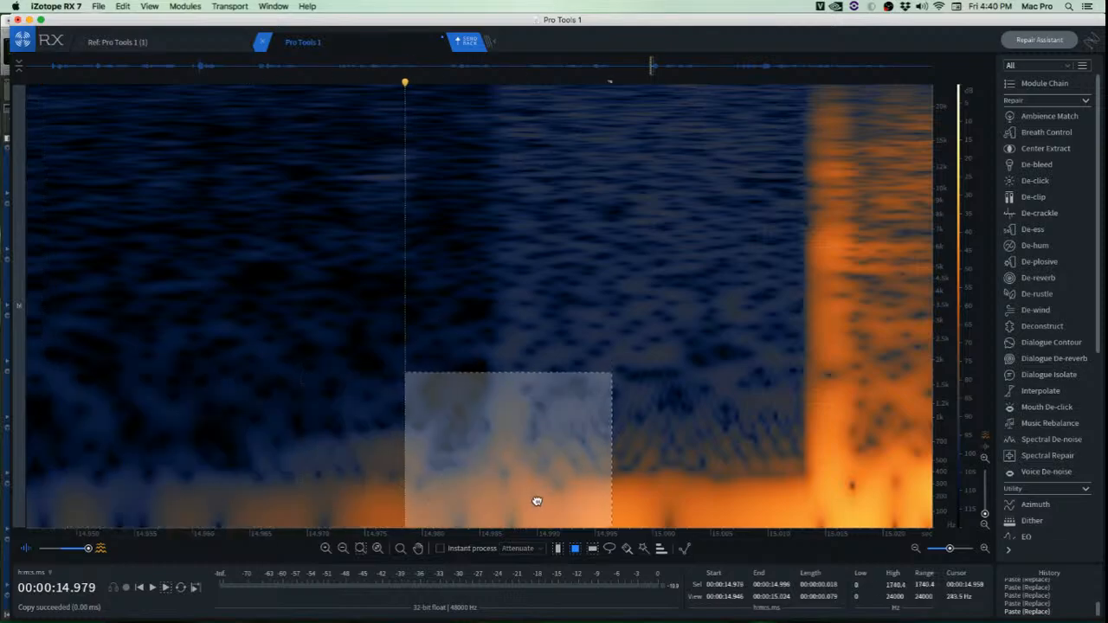
click(318, 465)
Play the patched start of the phrase from 14.940, 14.900 and 14.932 seconds.
scroll(260, 463, down, 3)
click(168, 277)
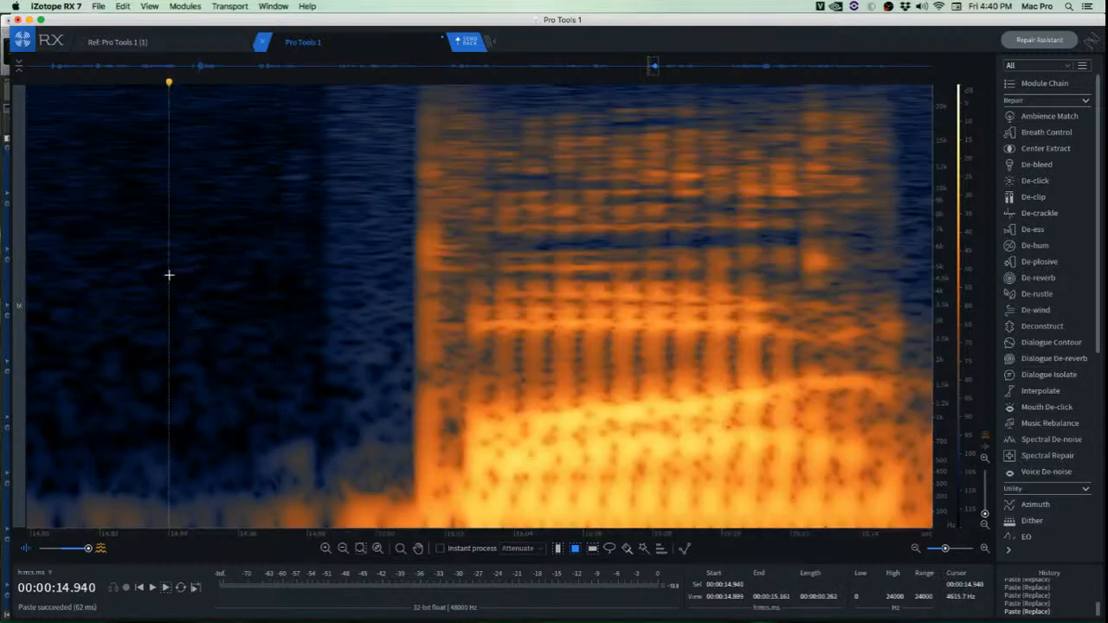
scroll(158, 310, down, 1)
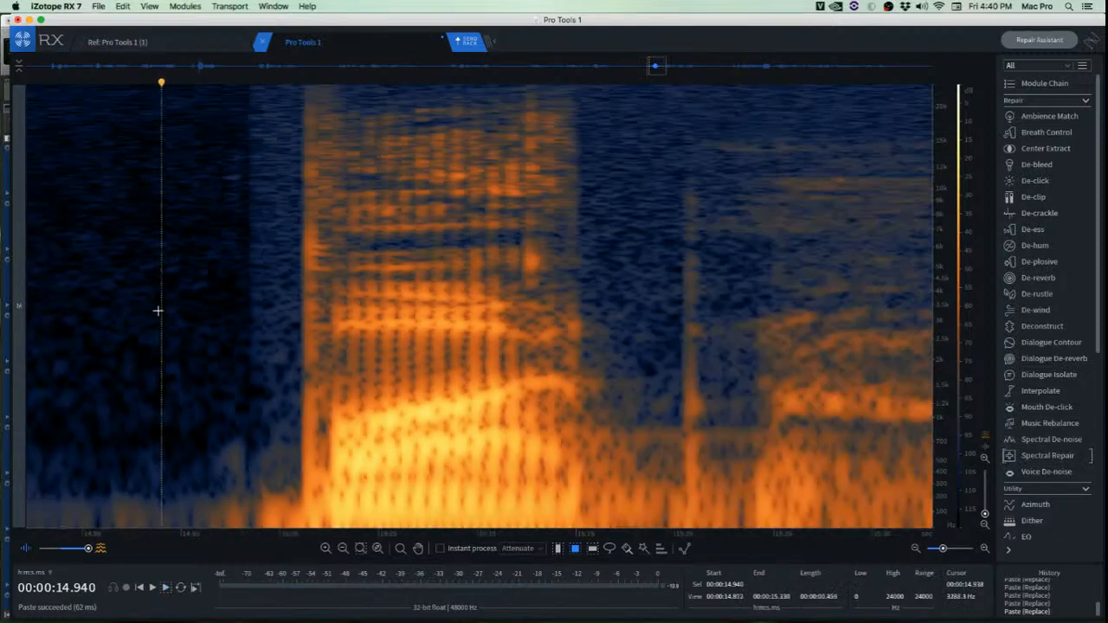
click(83, 265)
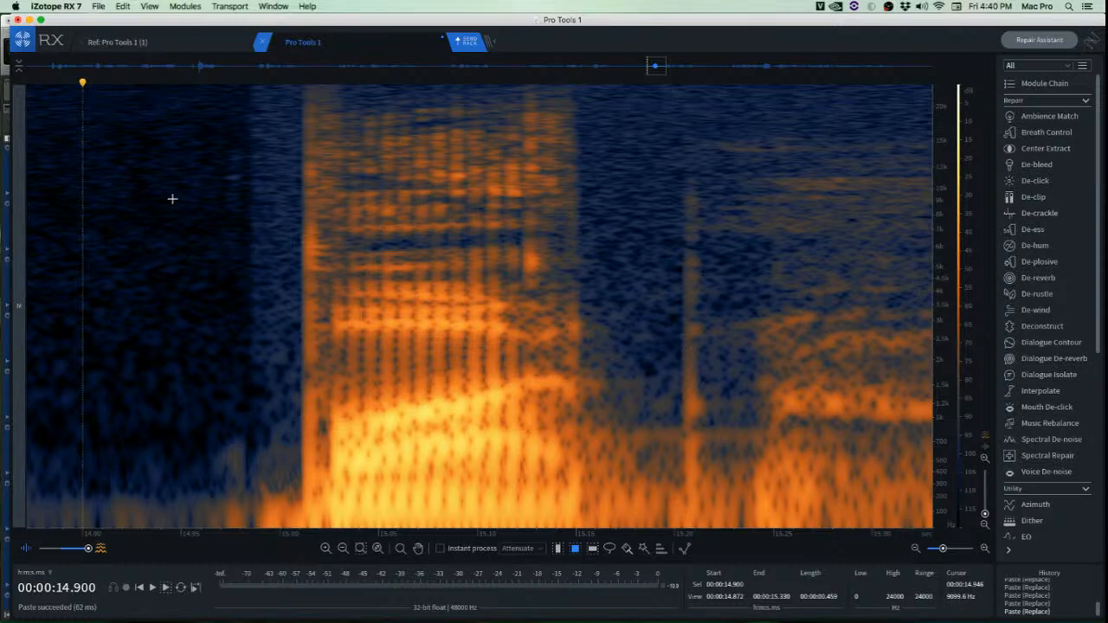
click(145, 193)
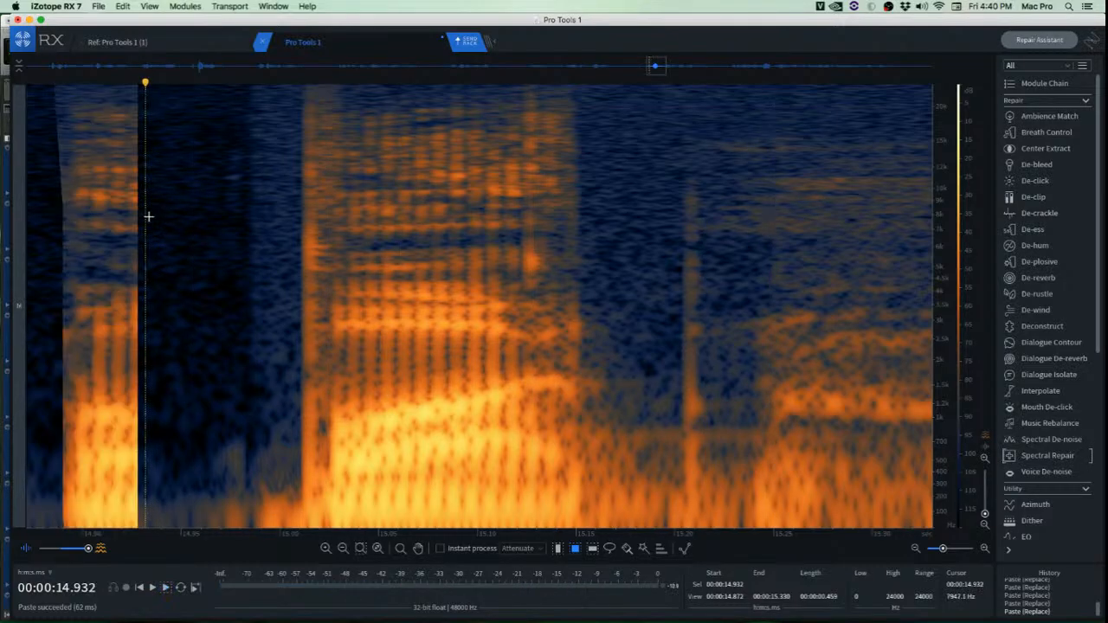
key(space)
key(space)
Try De-click on the burst from 15.120 to 15.144 seconds, about 3.3 to 22.4 kHz, and undo it.
scroll(367, 250, up, 3)
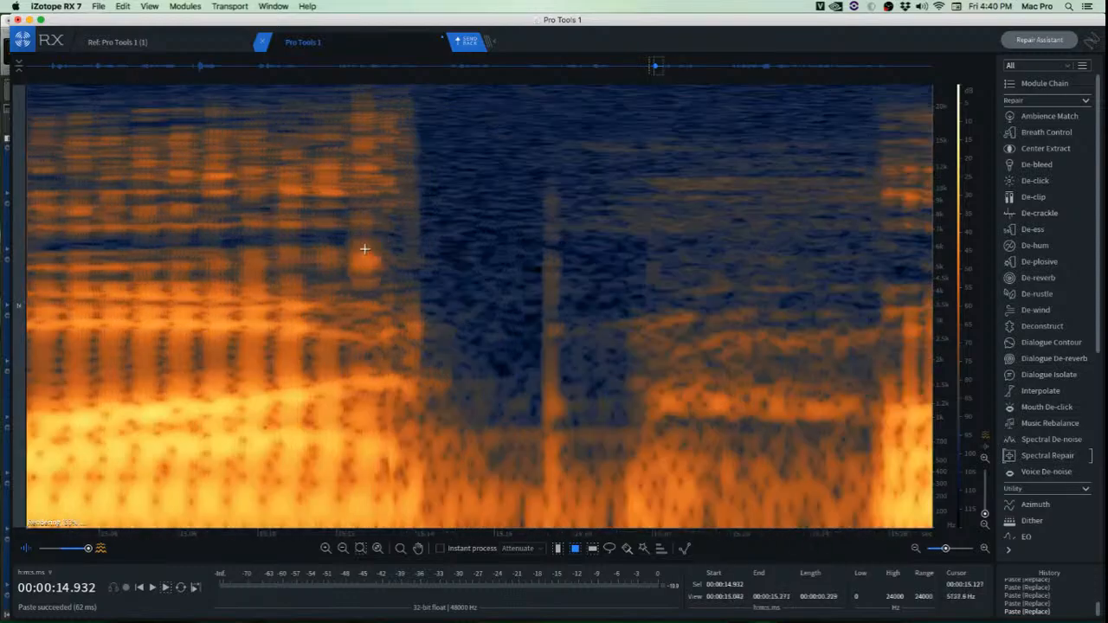
drag(336, 92, 429, 310)
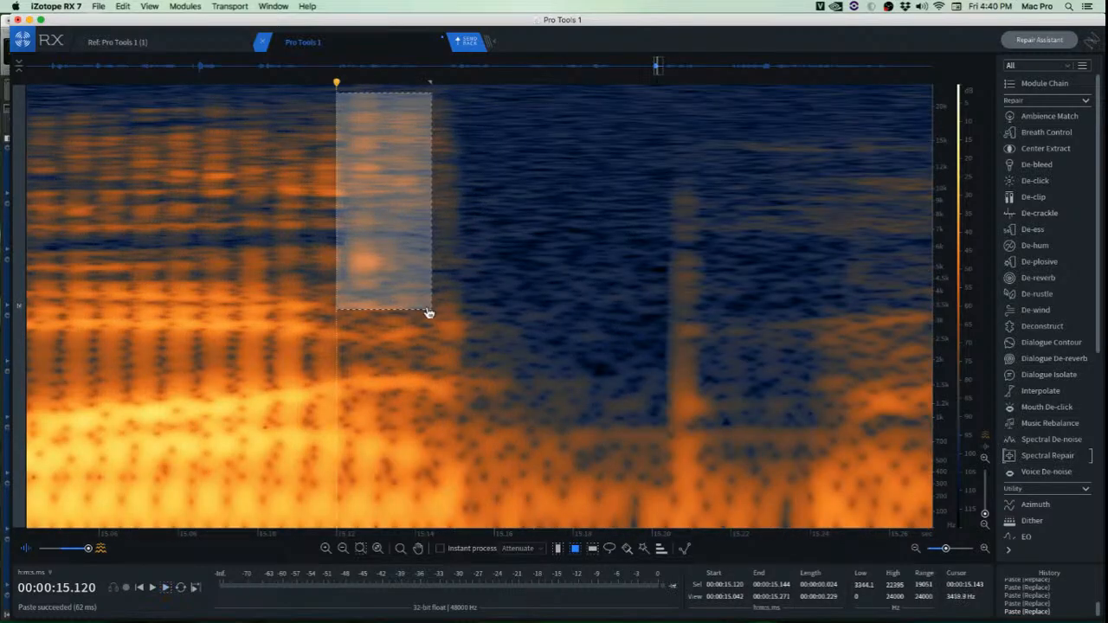
key(super+shift+2)
click(231, 254)
scroll(239, 259, down, 3)
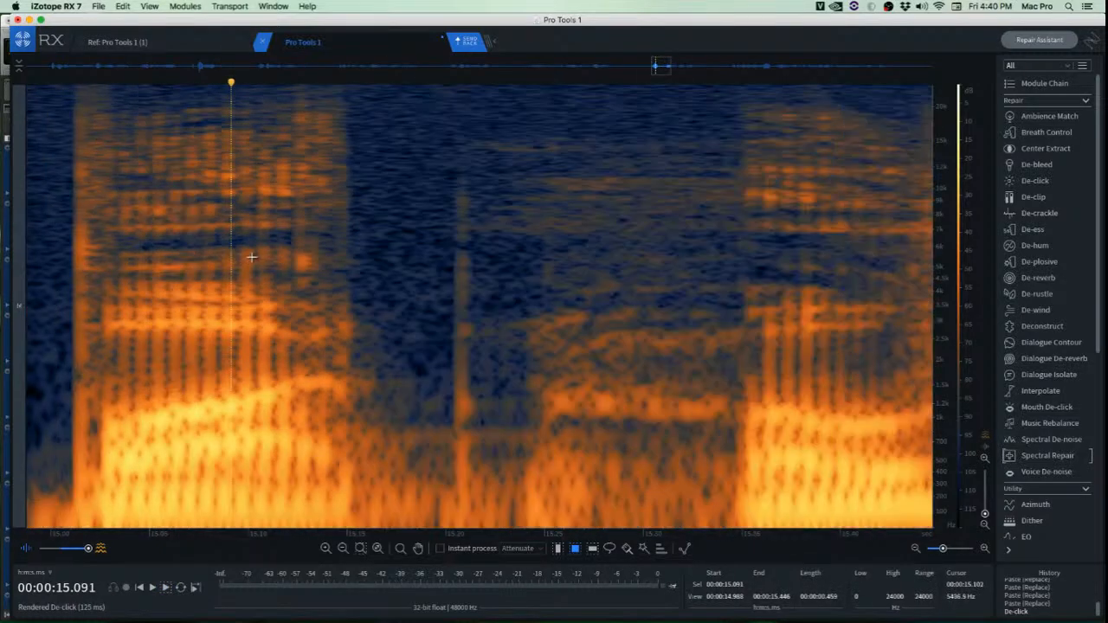
key(super+z)
Render Mouth De-click on the burst from 15.123 to 15.132 seconds, about 3.7 to 20.4 kHz.
click(245, 251)
scroll(331, 229, up, 3)
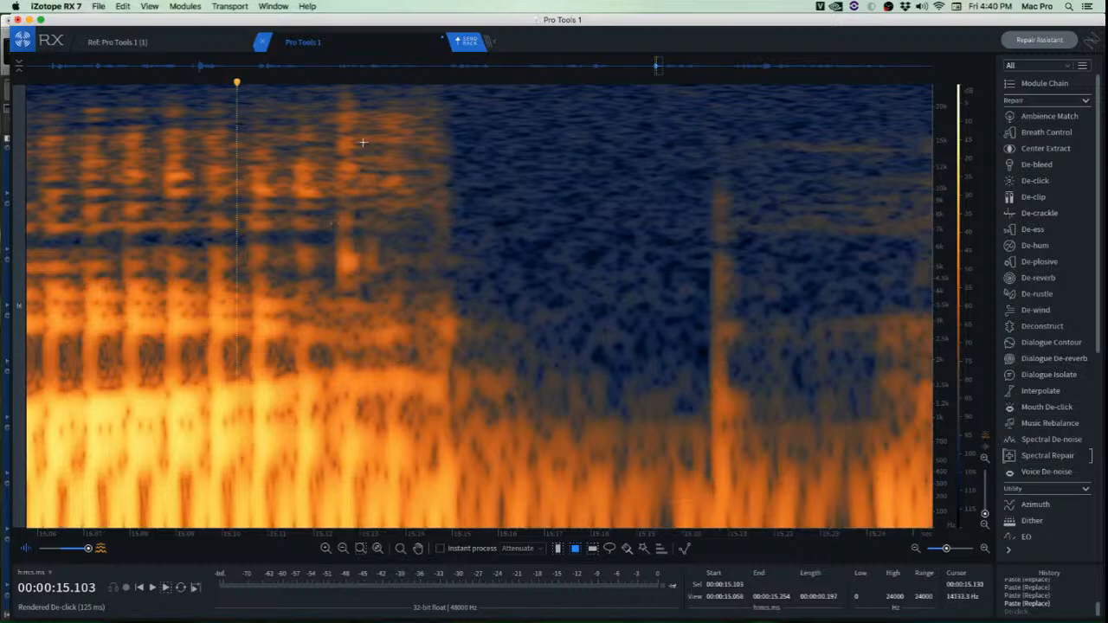
scroll(359, 145, up, 1)
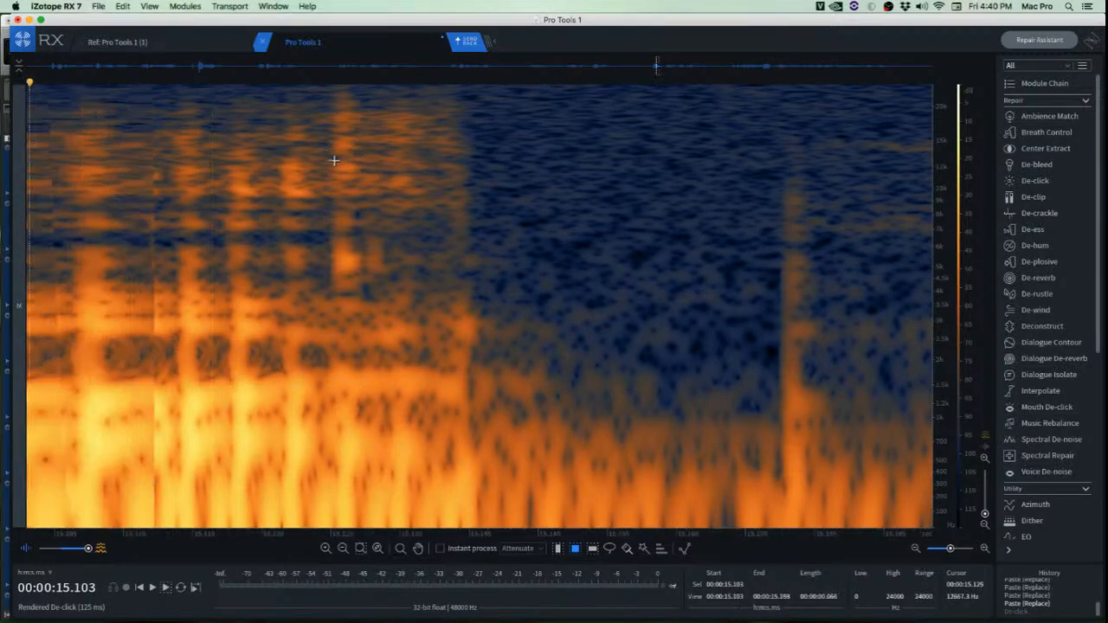
scroll(341, 109, up, 2)
drag(310, 105, 429, 301)
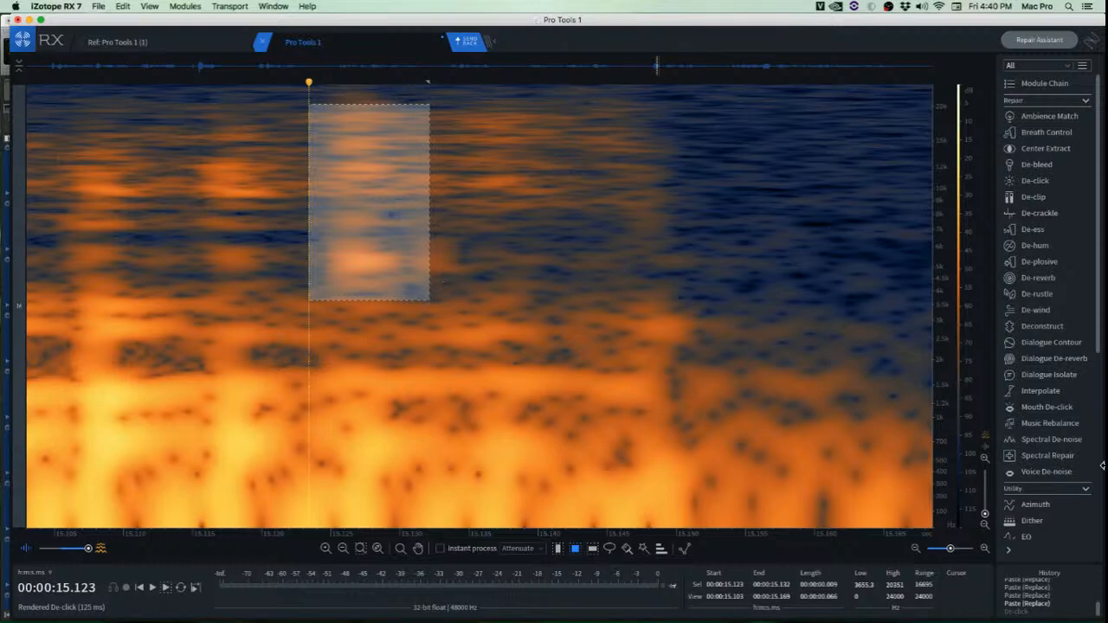
click(1052, 408)
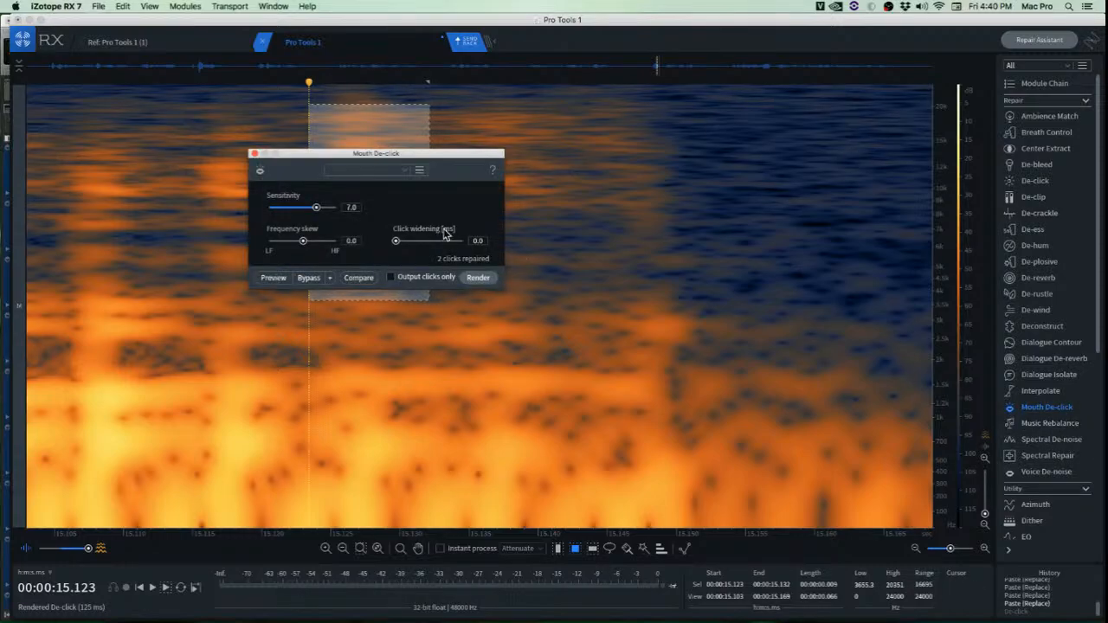
click(485, 279)
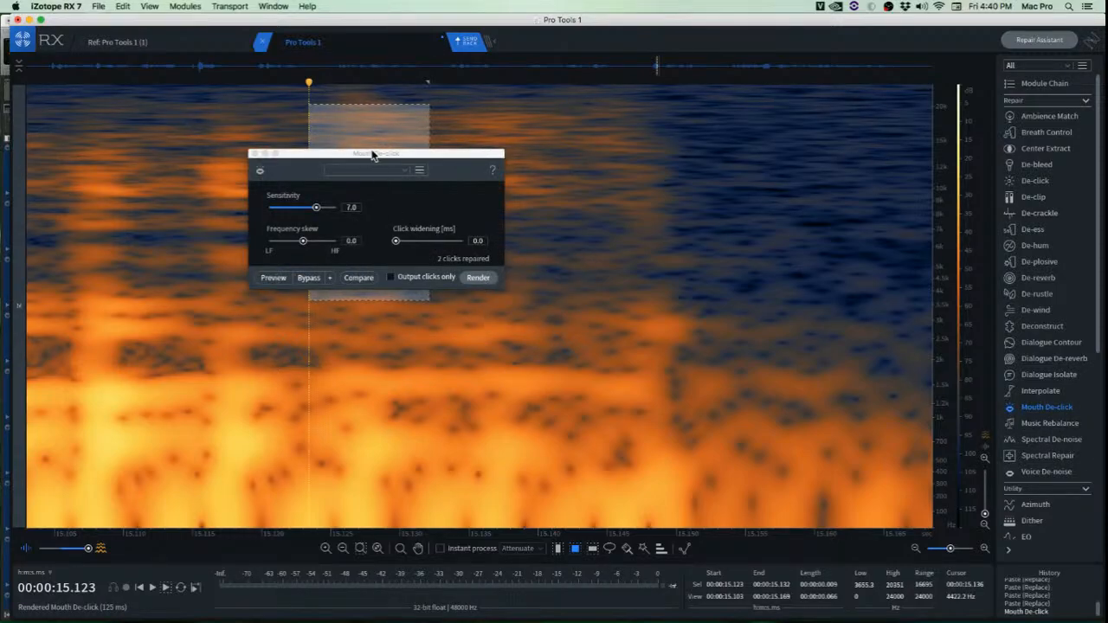
Play the repaired word ending from 15.107 seconds and close the Mouth De-click module.
drag(372, 154, 735, 206)
click(76, 249)
scroll(87, 249, down, 3)
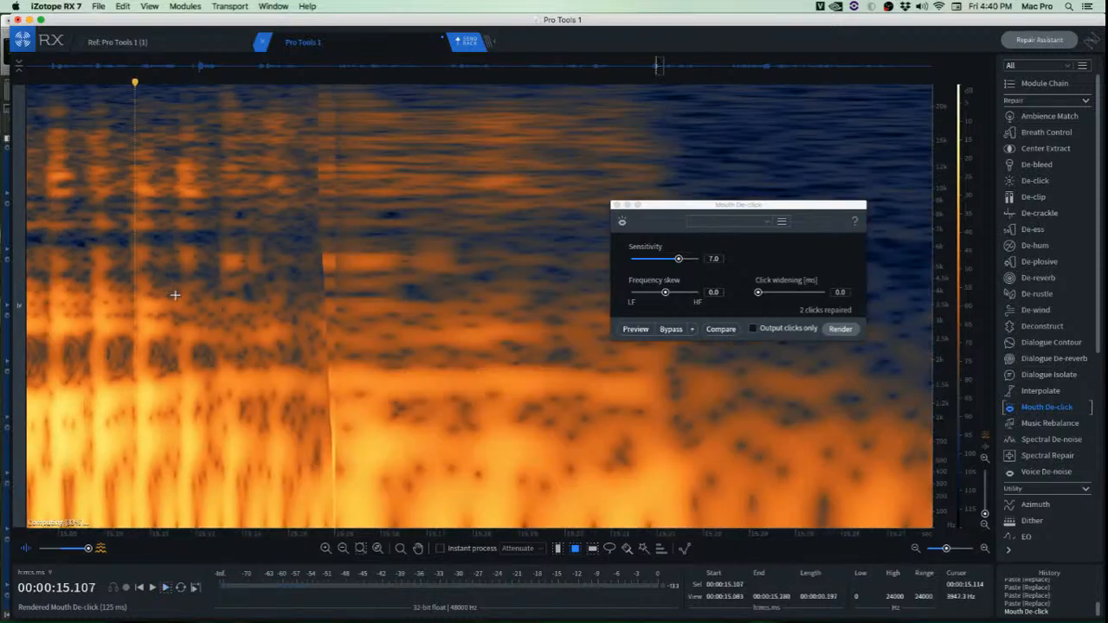
scroll(175, 295, down, 2)
click(615, 205)
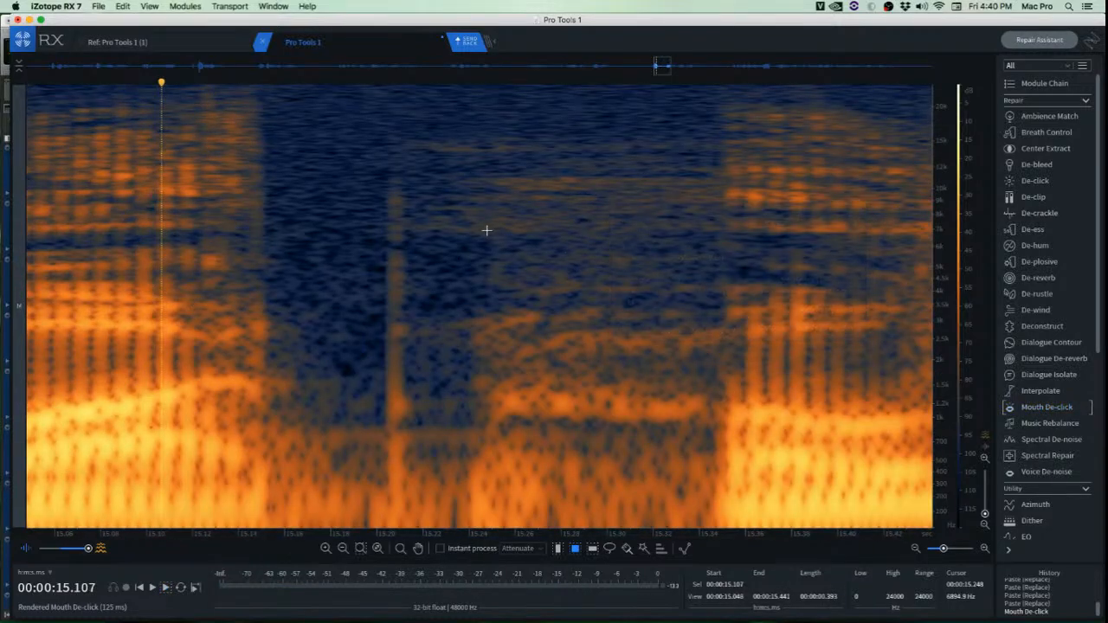
Play back the passage around 15.05–15.2 s to check for the remaining click.
click(339, 228)
scroll(378, 291, up, 1)
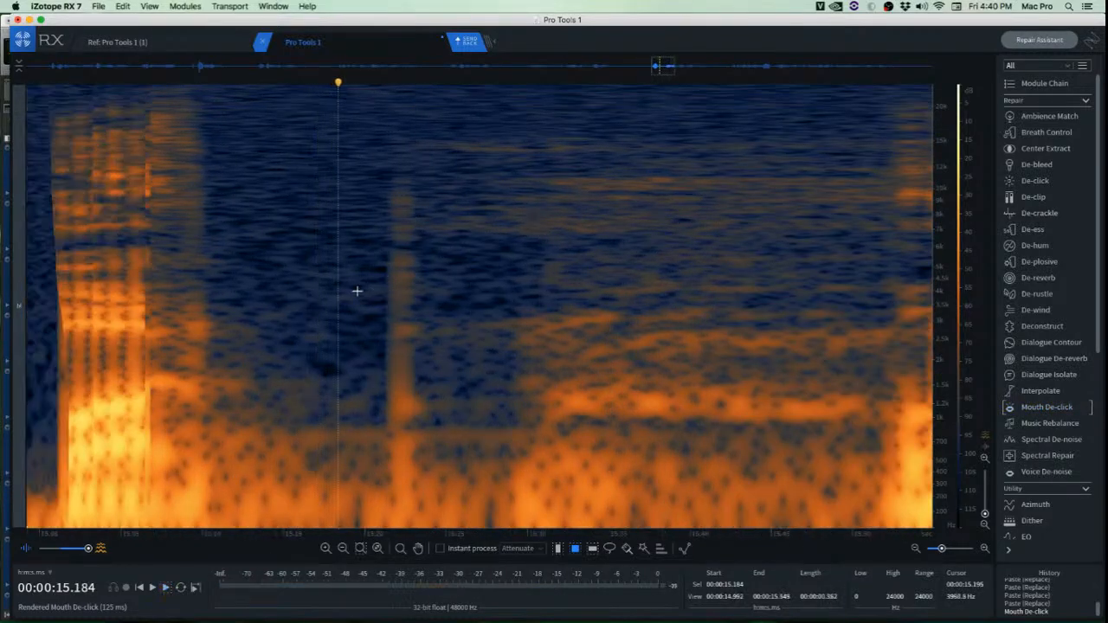
scroll(356, 292, down, 3)
click(155, 247)
key(space)
scroll(216, 274, up, 3)
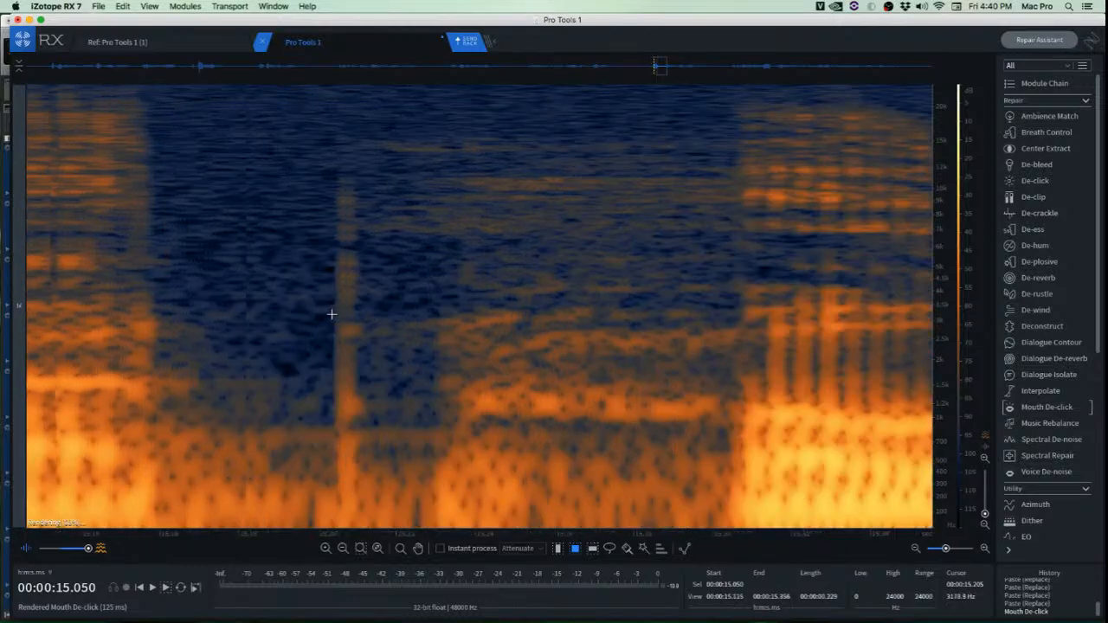
Replace the vertical click at about 15.21 s with the quiet audio copied from 15.192–15.206 s, between about 730 Hz and 13.8 kHz.
drag(260, 151, 338, 405)
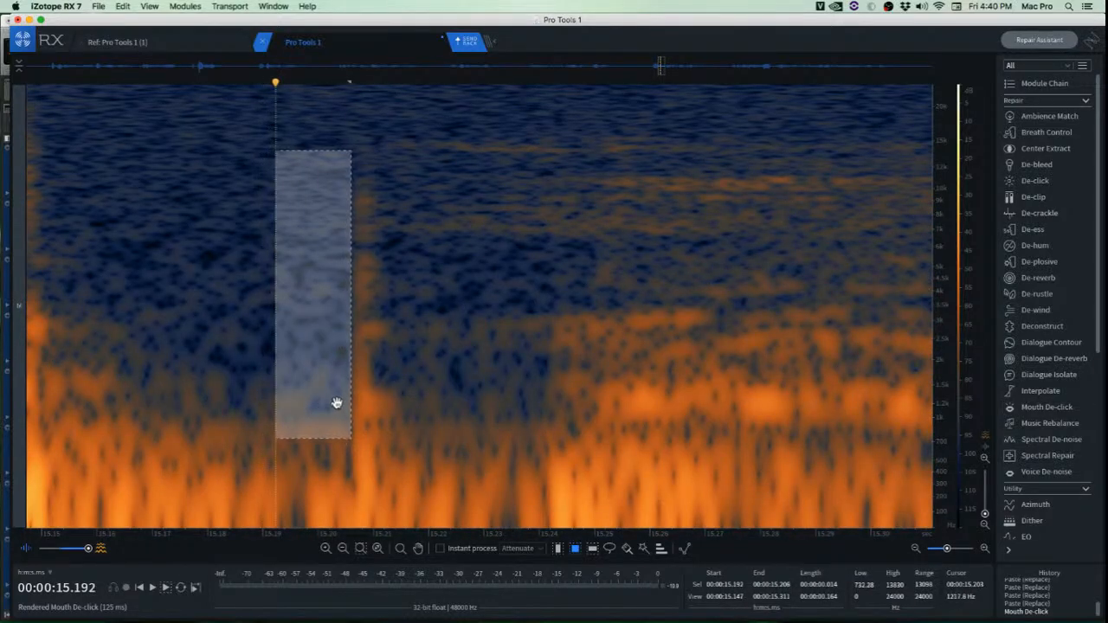
drag(300, 353, 361, 346)
key(ctrl+v)
click(229, 376)
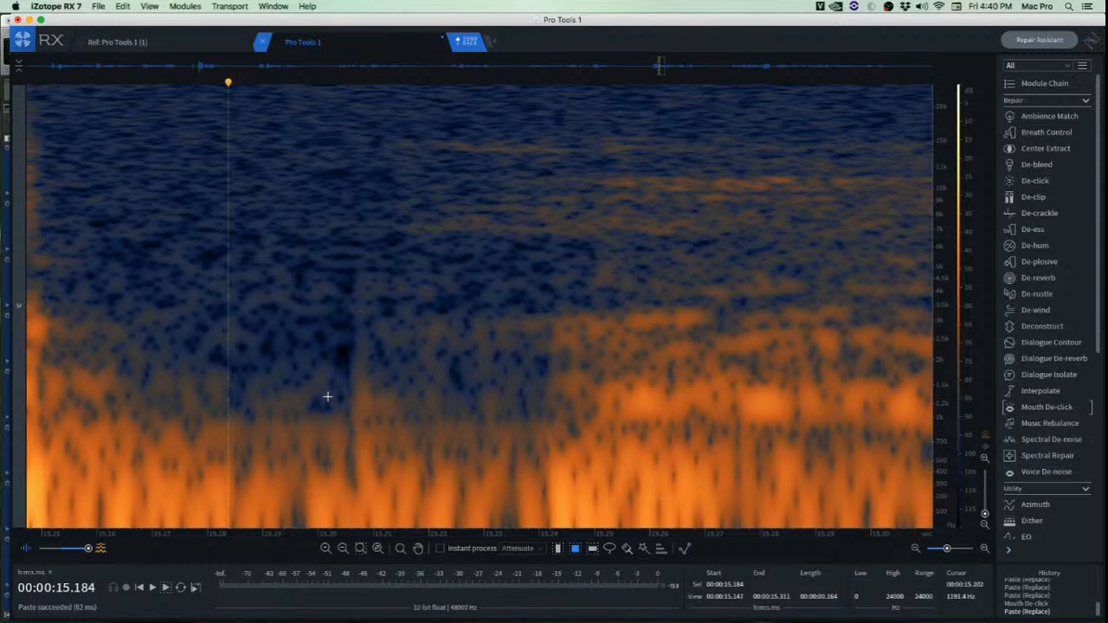
Paste a quiet patch over the low-frequency remnant of the click near 15.2 s and play the passage back.
scroll(328, 396, up, 3)
drag(279, 308, 401, 463)
key(ctrl+v)
click(248, 273)
scroll(221, 273, down, 4)
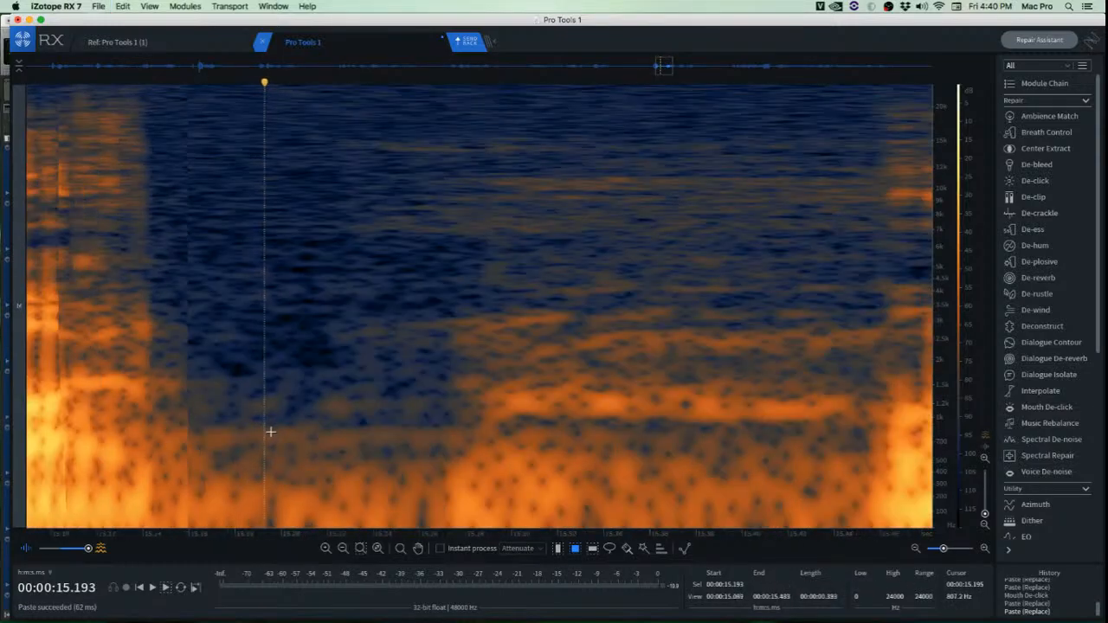
key(space)
scroll(283, 327, down, 4)
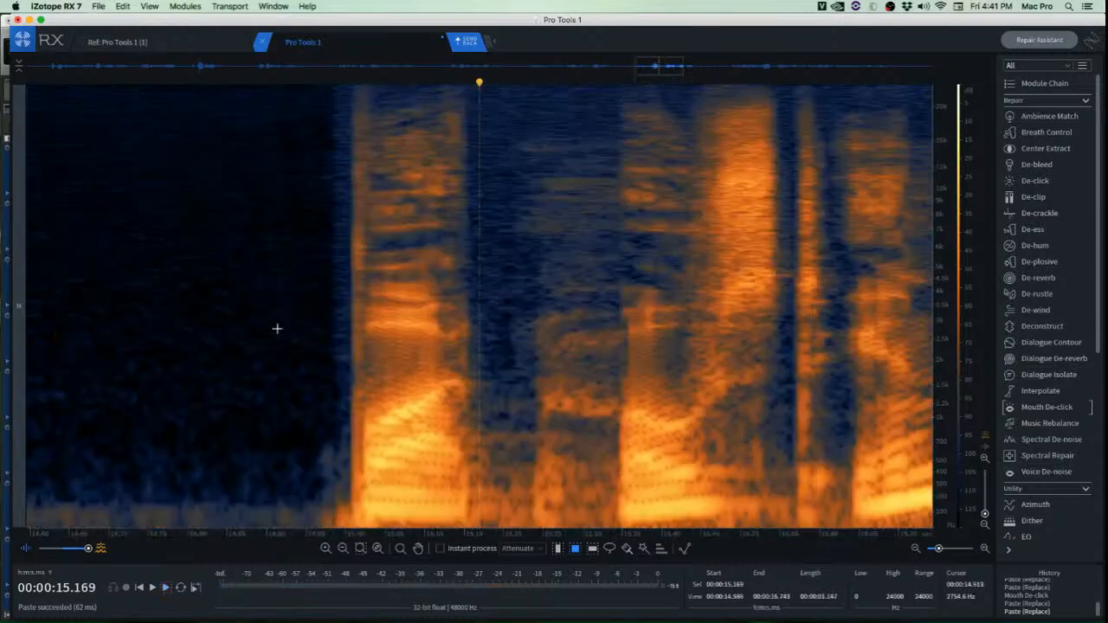
key(space)
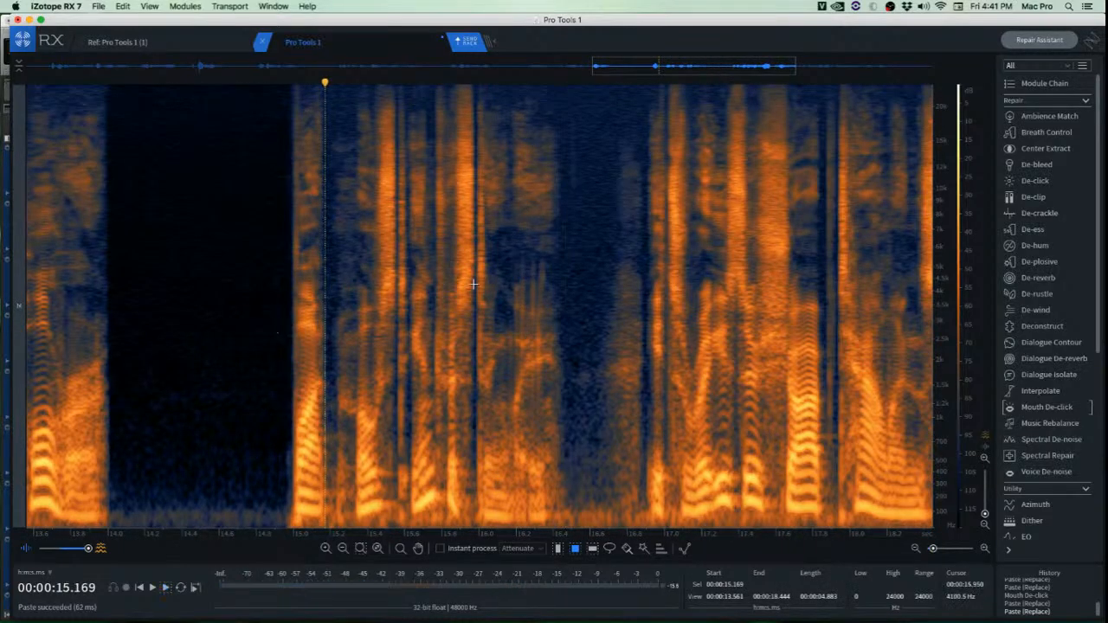
Audition the vertical clicks between about 16.13 and 16.47 s with frequency-limited selections, ending with one from 3 to 6 kHz.
scroll(592, 275, up, 3)
scroll(650, 275, right, 6)
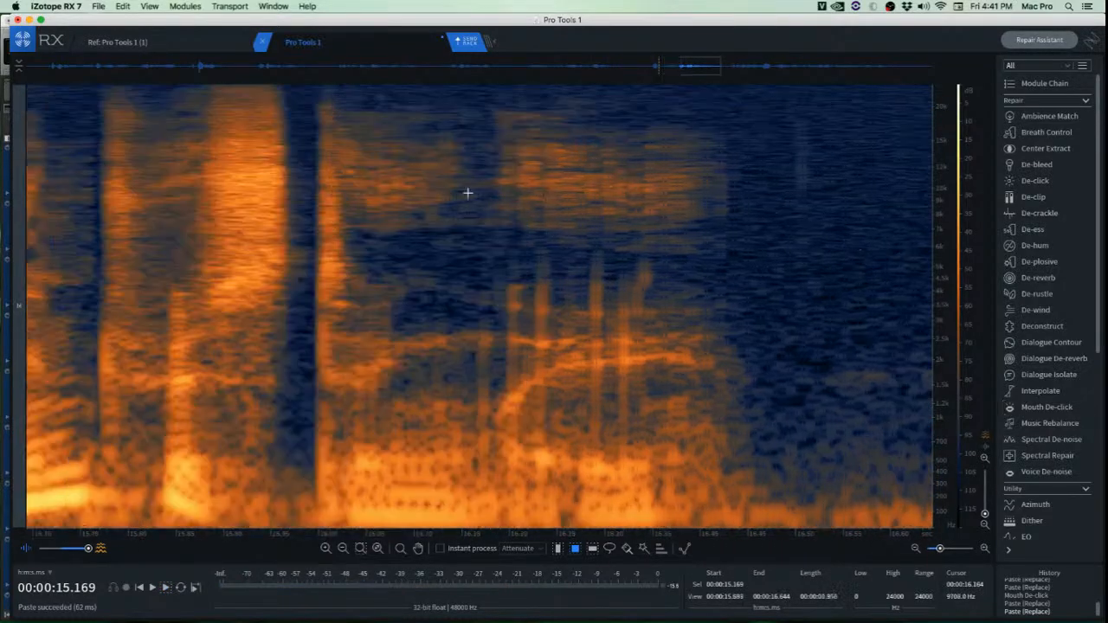
drag(448, 201, 769, 405)
key(space)
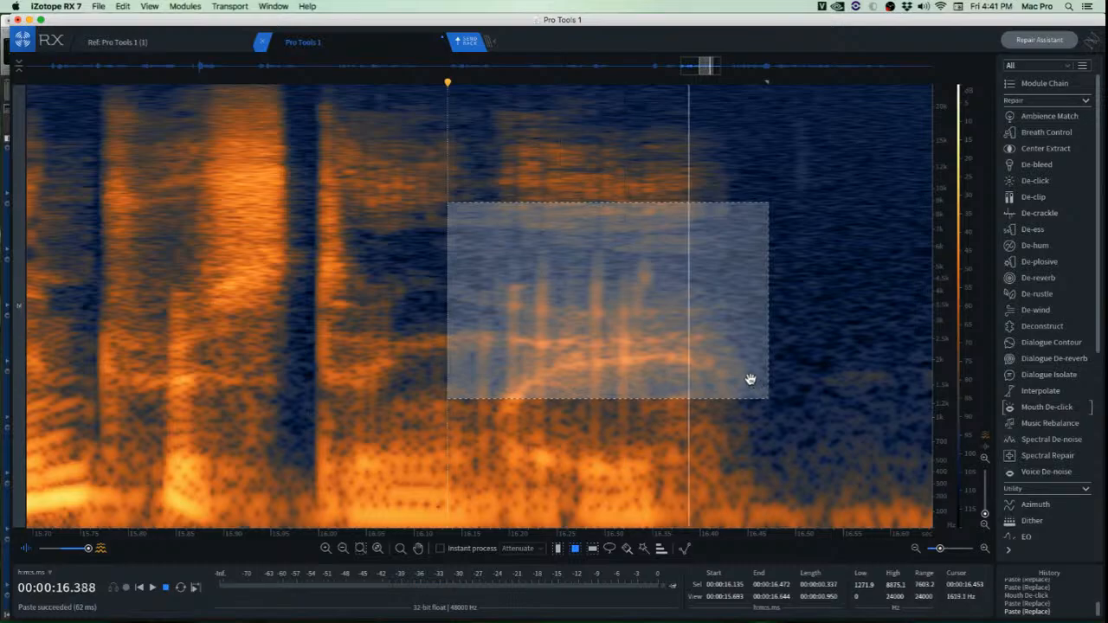
click(826, 320)
drag(479, 248, 693, 323)
key(space)
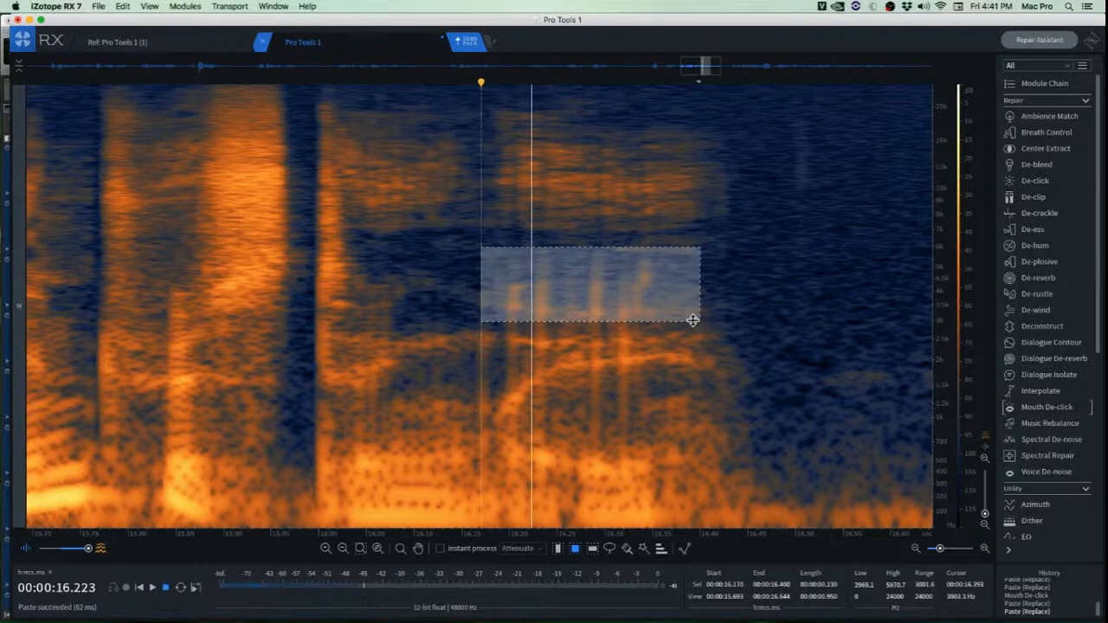
Render Mouth De-click on the clicks at 16.191–16.389 s, about 2.1–5.7 kHz, and move its window clear of the selection.
click(625, 274)
drag(501, 253, 688, 357)
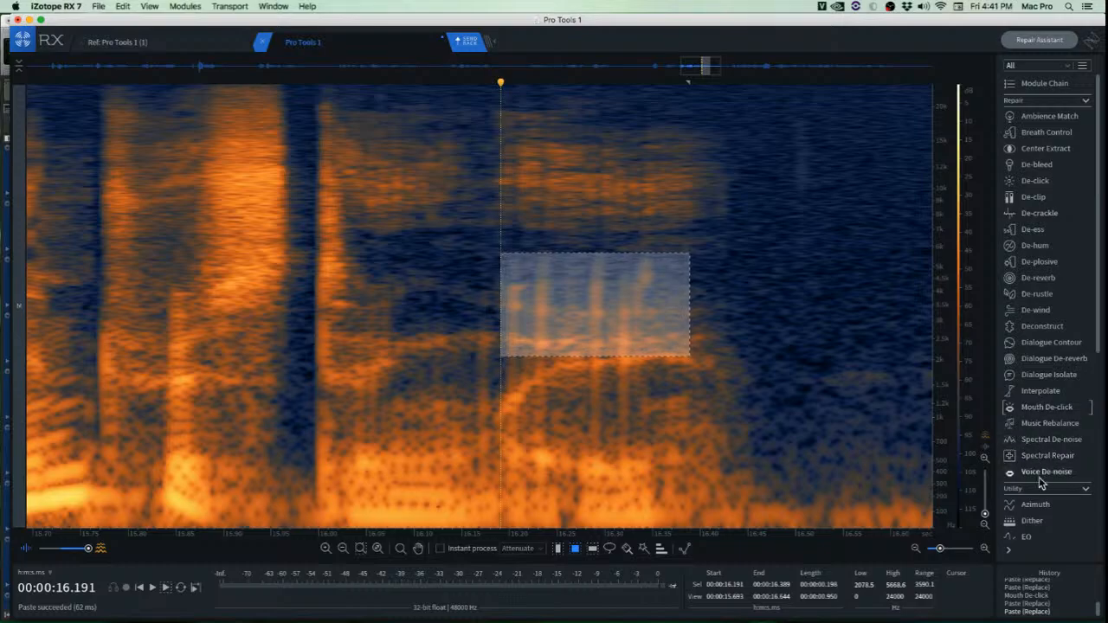
click(1058, 407)
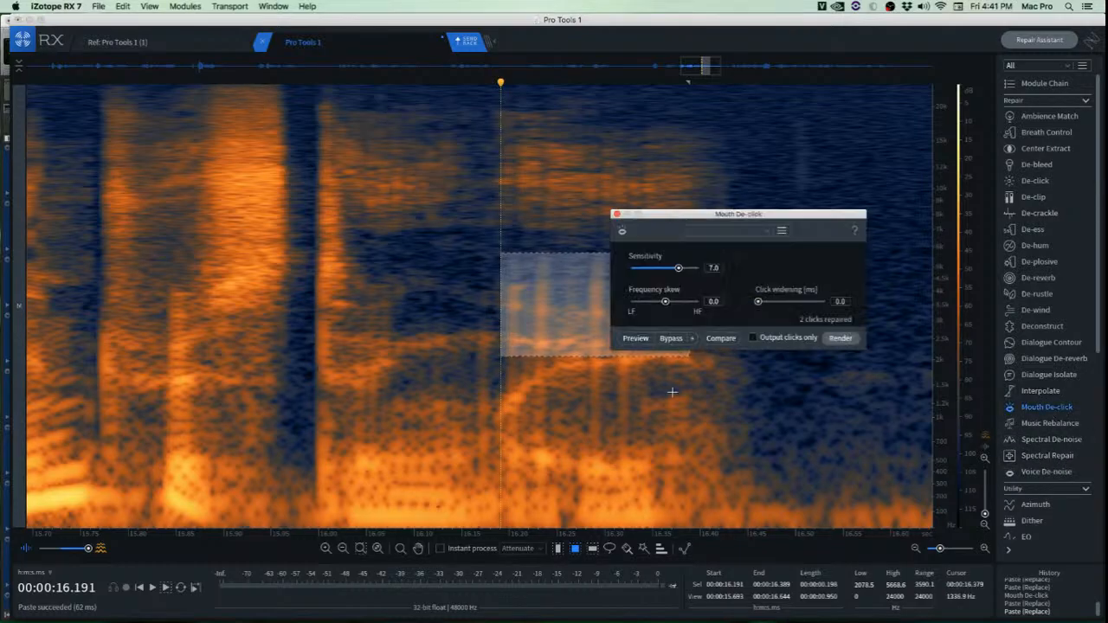
click(839, 339)
drag(696, 224, 189, 221)
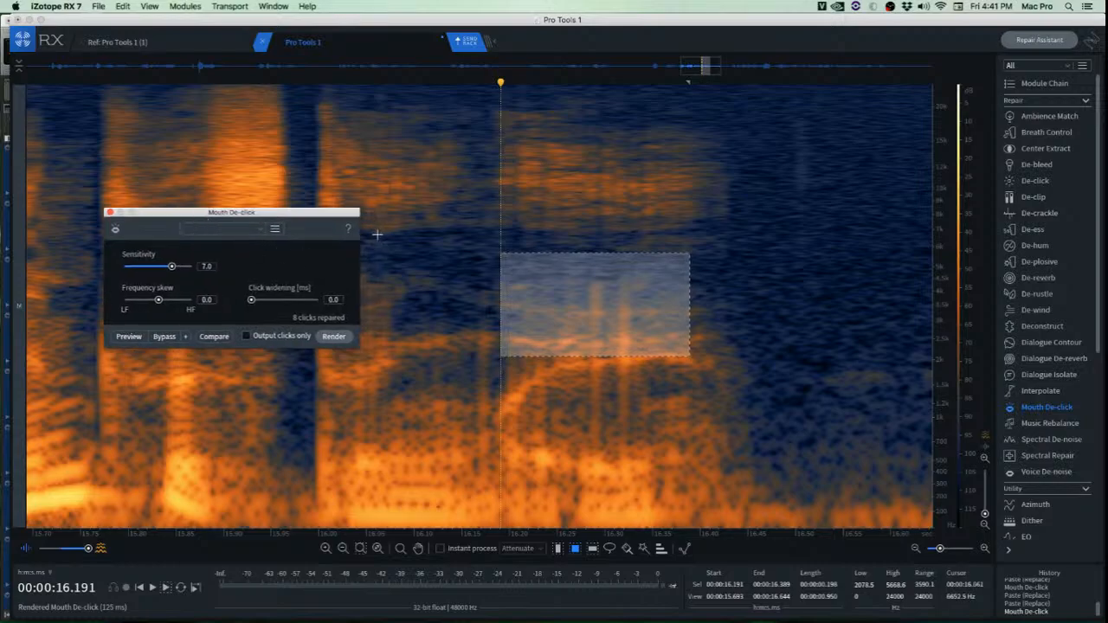
Play back the repaired section from 16.071 s and the following passage from 16.466 s.
click(386, 206)
key(space)
key(space)
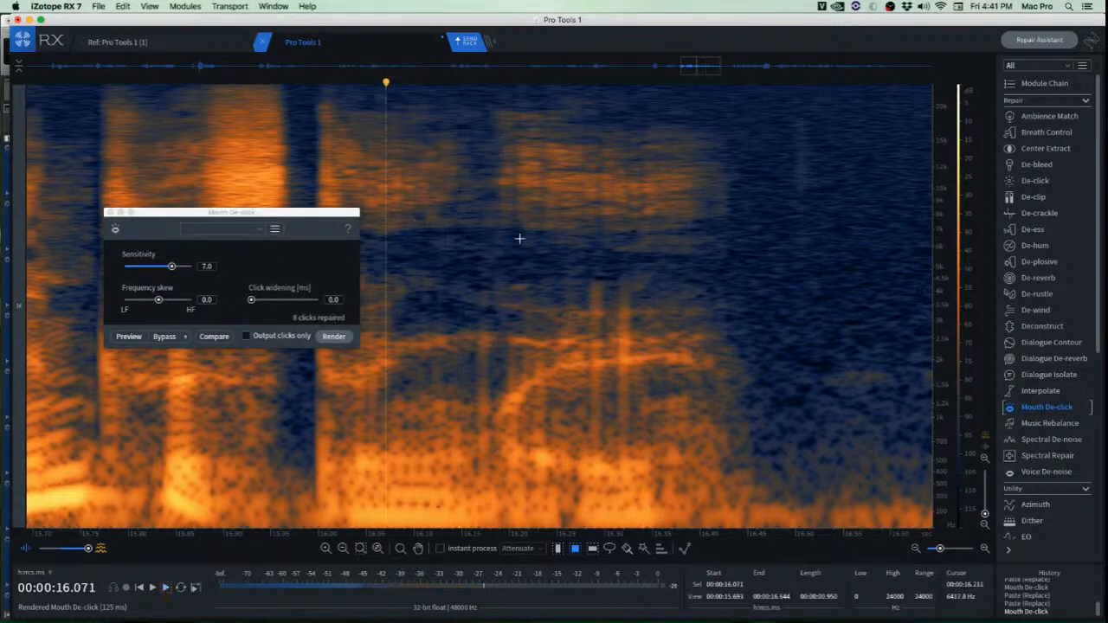
click(762, 182)
scroll(756, 182, down, 3)
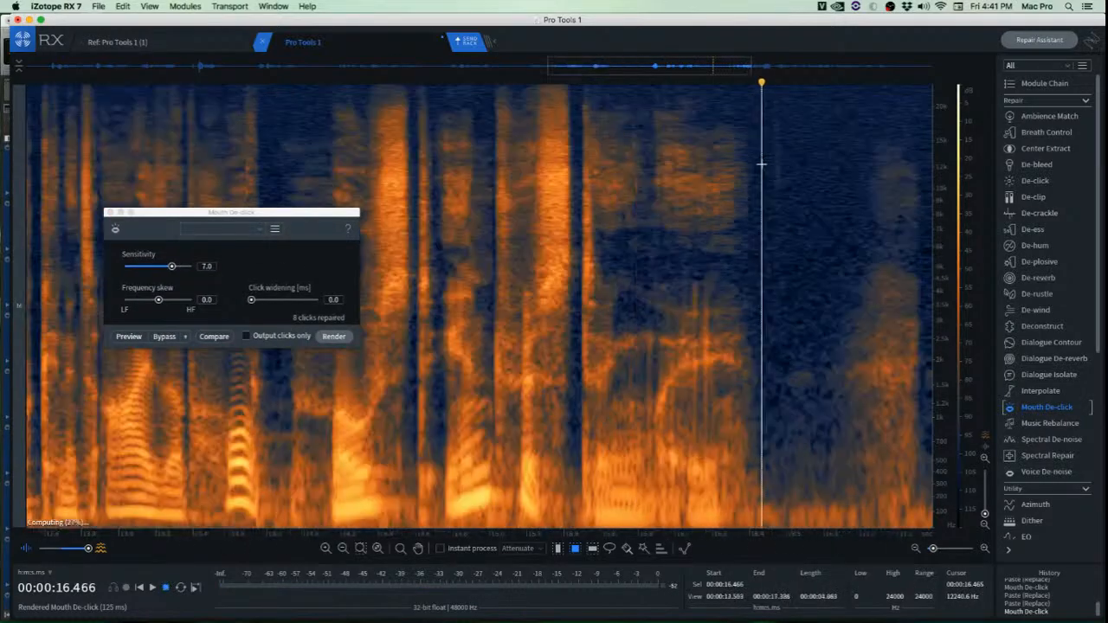
key(space)
key(space)
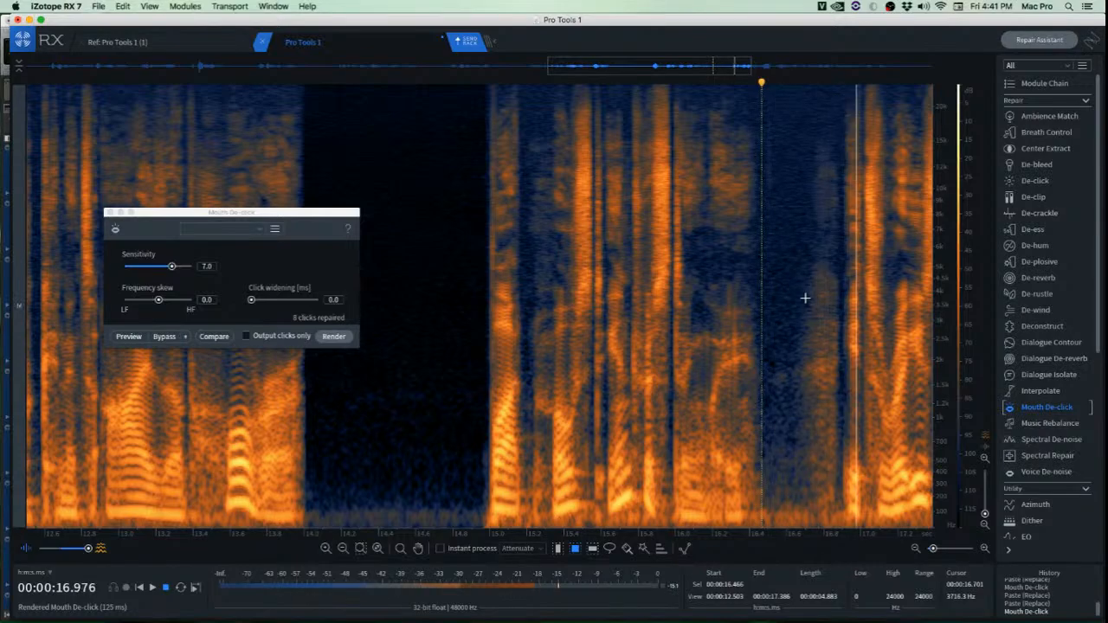
key(space)
Render Mouth De-click on the click at 16.997–17.054 s, about 290 Hz to 20 kHz, and play it back from 16.896 s.
scroll(791, 295, up, 5)
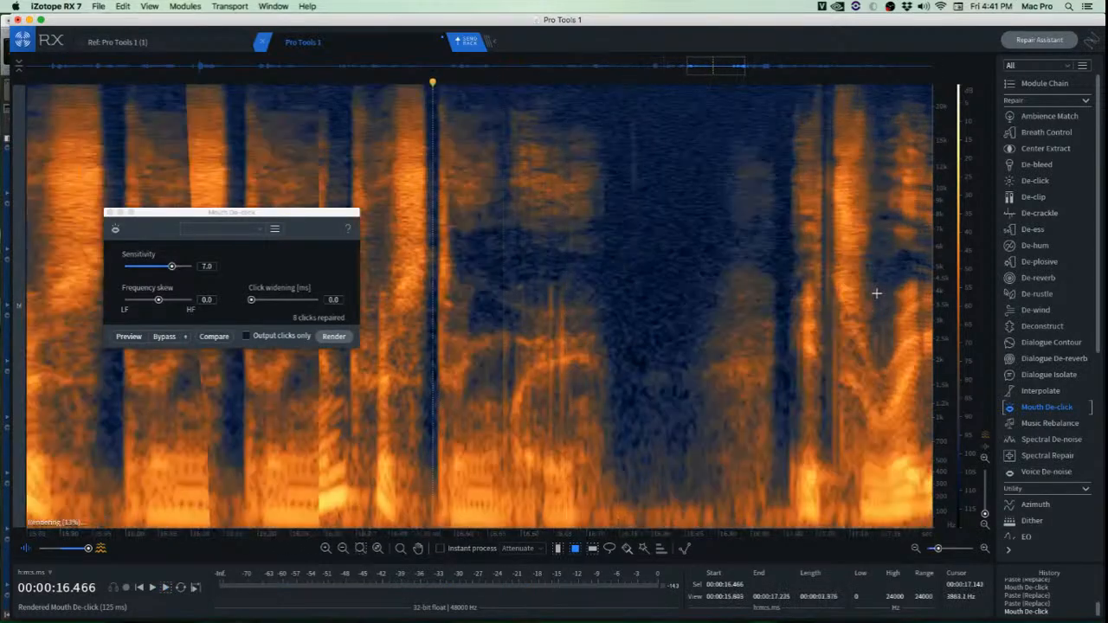
scroll(730, 268, up, 2)
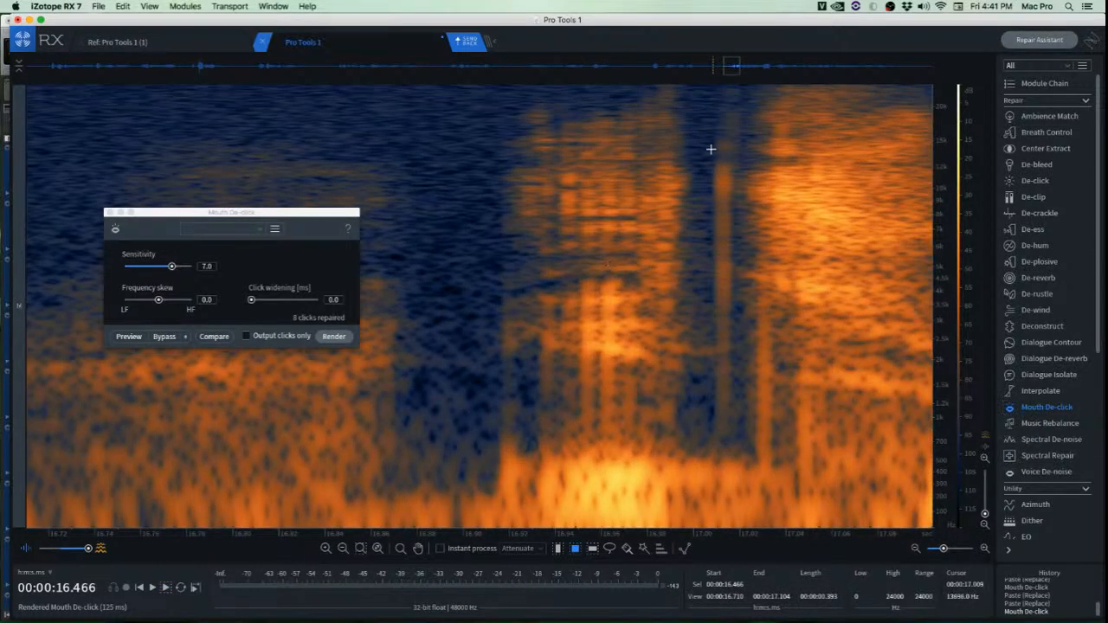
drag(687, 104, 819, 485)
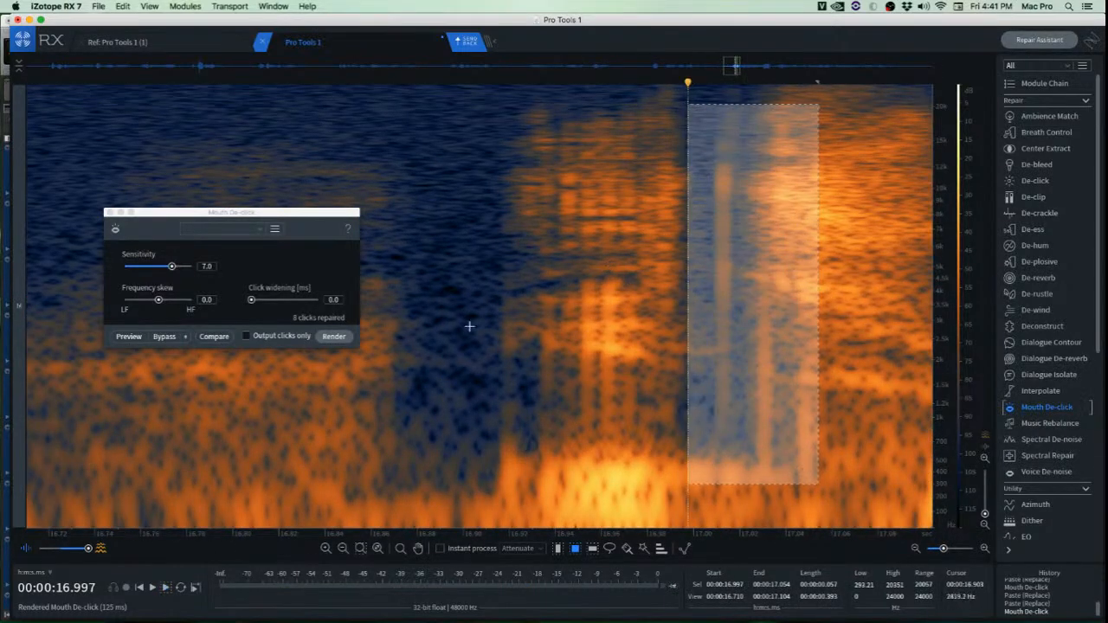
click(334, 336)
click(506, 247)
click(452, 226)
key(space)
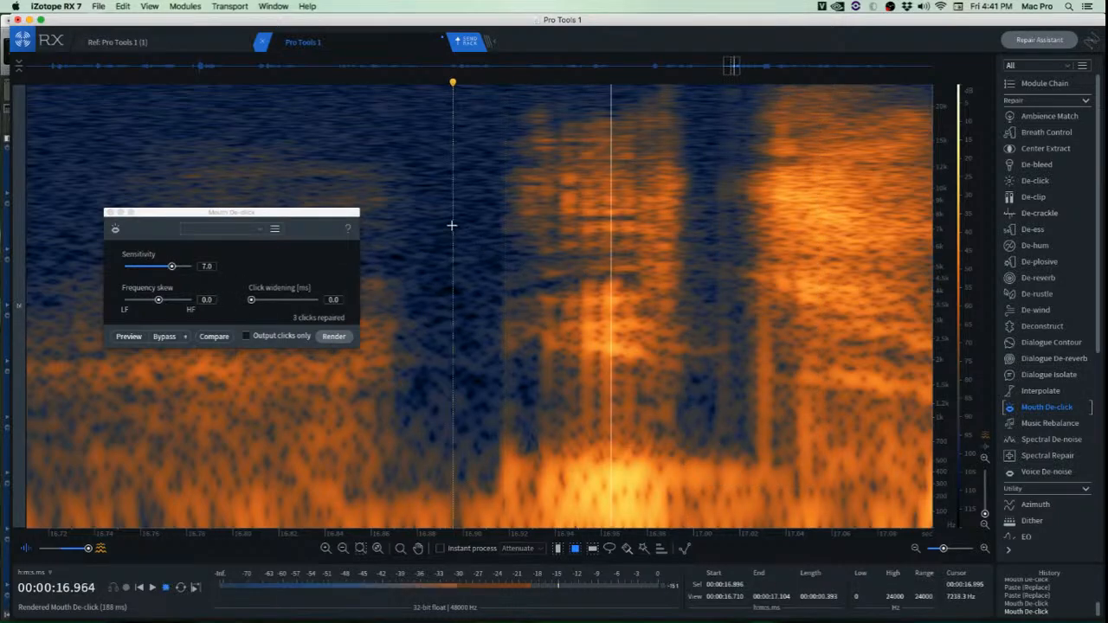
key(space)
Paste over the low-frequency onset at 16.905–16.934 s, between about 190 and 900 Hz.
mouse_move(416, 424)
mouse_down()
mouse_move(487, 497)
mouse_move(511, 470)
mouse_up()
key(super+v)
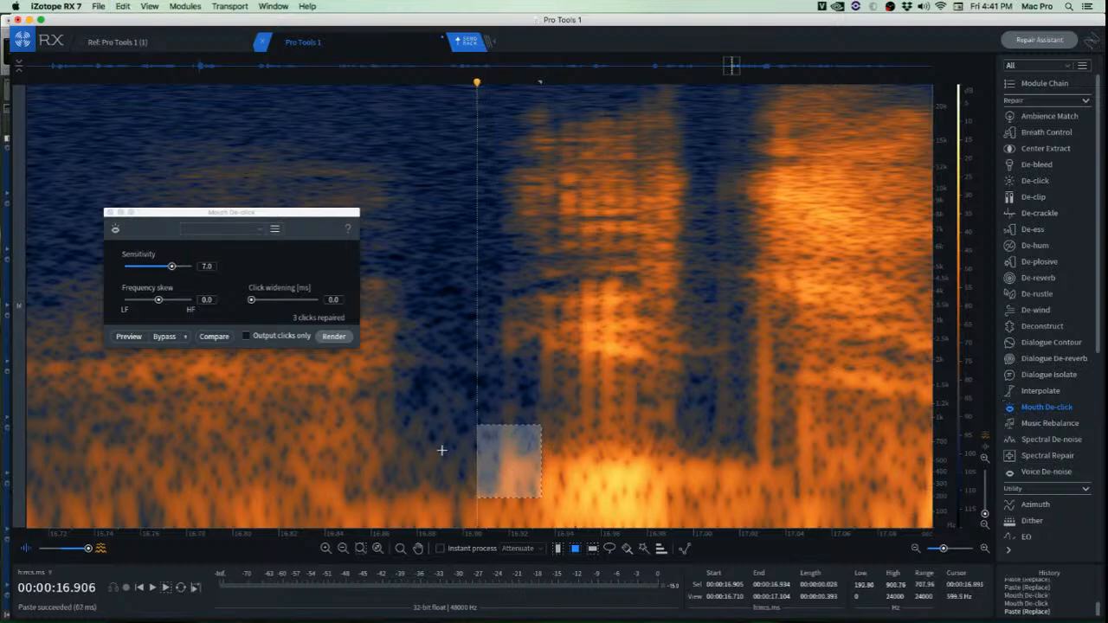
click(434, 451)
Cut the low-frequency content at 16.897–16.935 s and again at 16.915–16.932 s, between about 110 and 930 Hz.
mouse_move(457, 424)
mouse_down()
mouse_move(555, 521)
mouse_move(544, 511)
mouse_up()
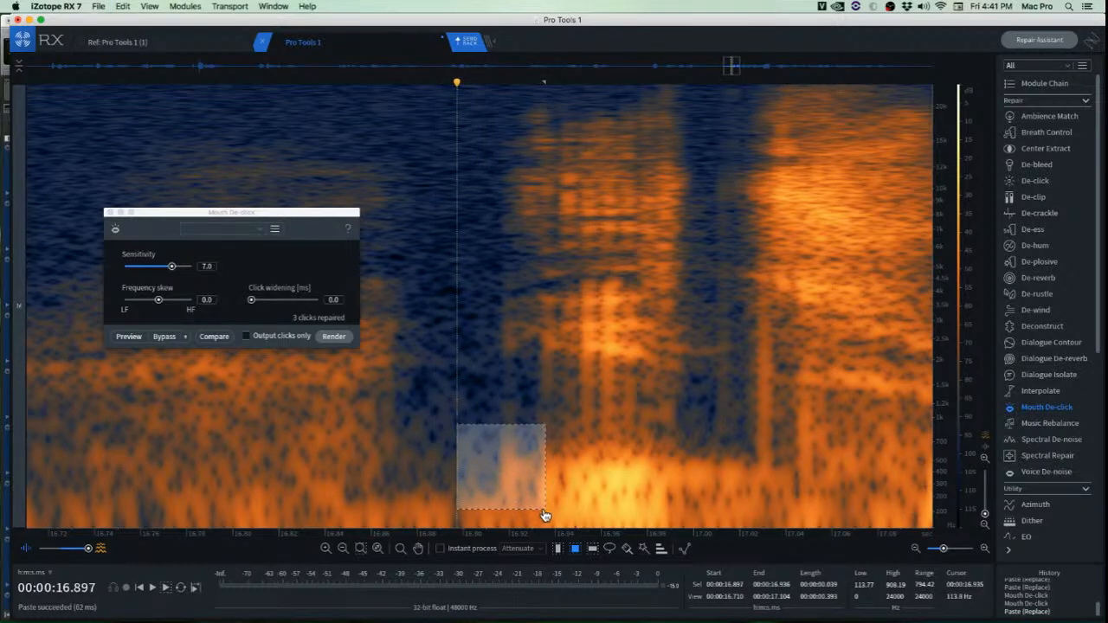
key(super+x)
scroll(509, 440, up, 3)
drag(489, 423, 567, 511)
key(super+x)
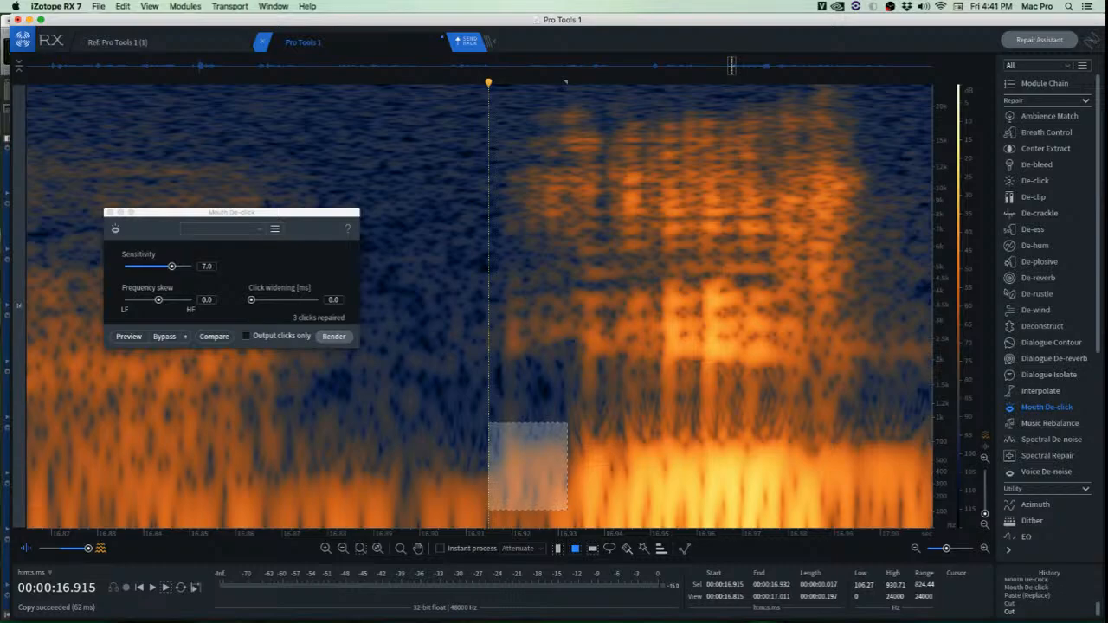
Play back the passage from about 16.896 s to check the low-frequency cuts.
key(super+Tab)
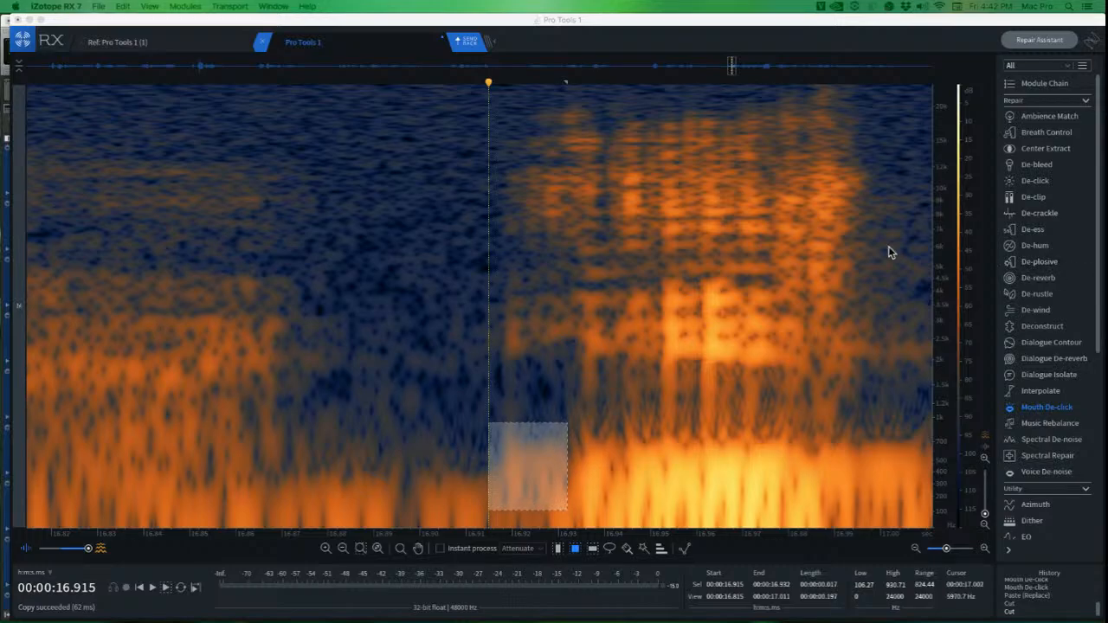
click(814, 251)
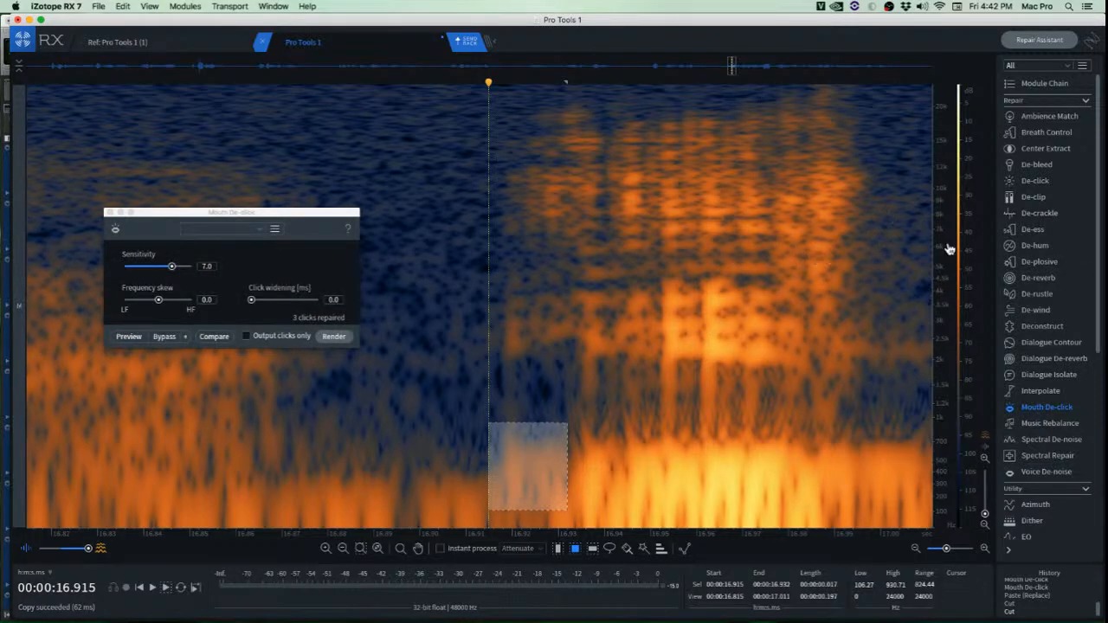
click(402, 177)
key(space)
key(space)
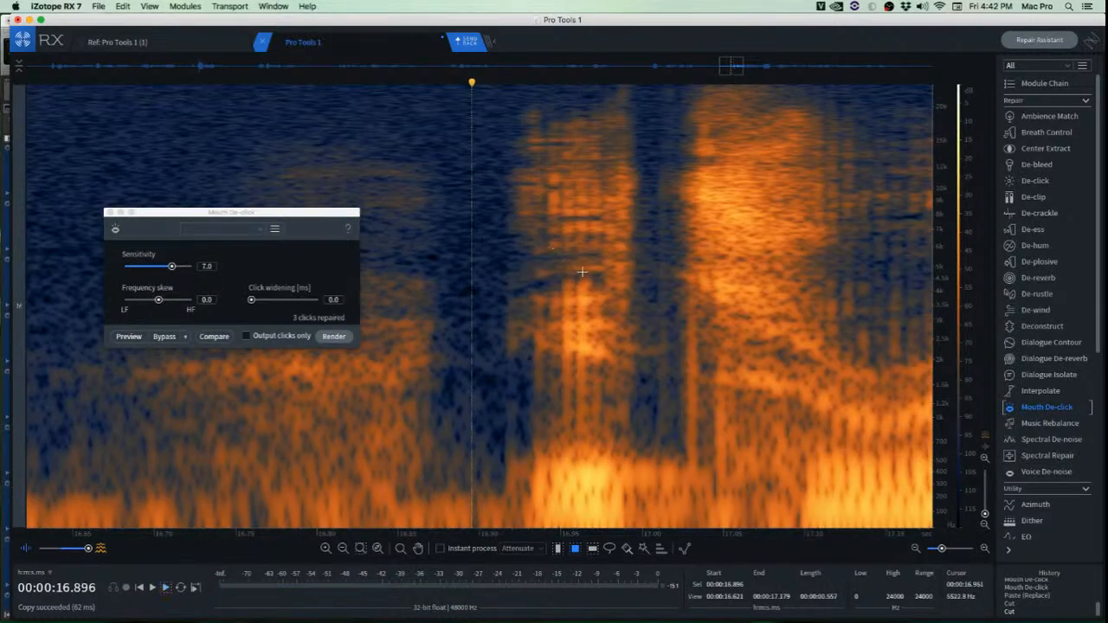
Render Mouth De-click on the region at 17.000–17.048 s, about 580 Hz to 14 kHz.
scroll(638, 280, up, 3)
drag(645, 148, 755, 452)
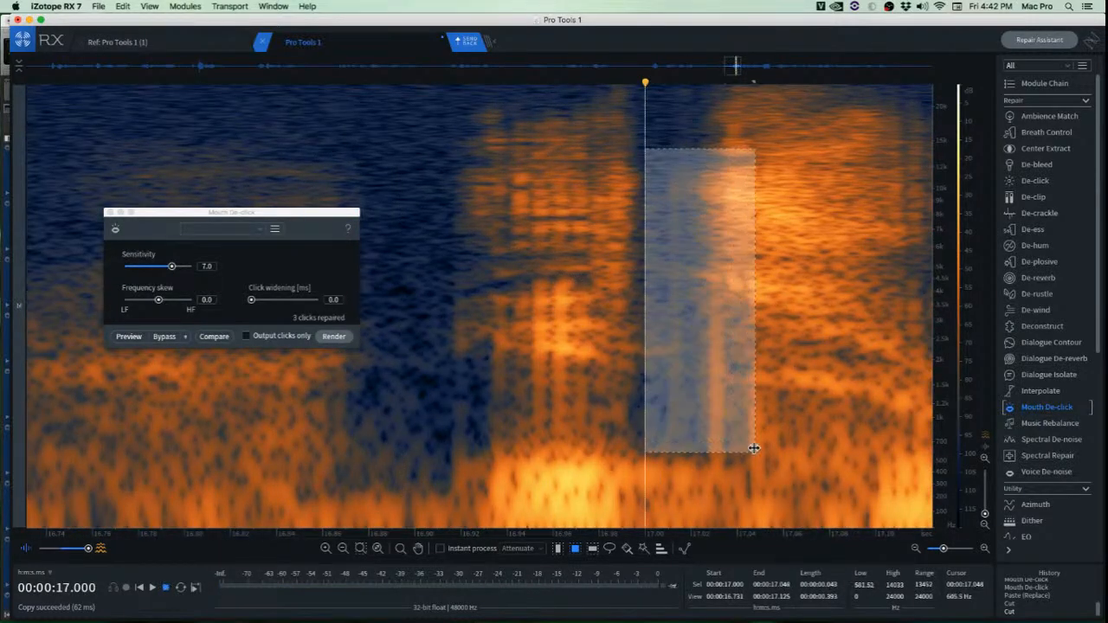
click(333, 335)
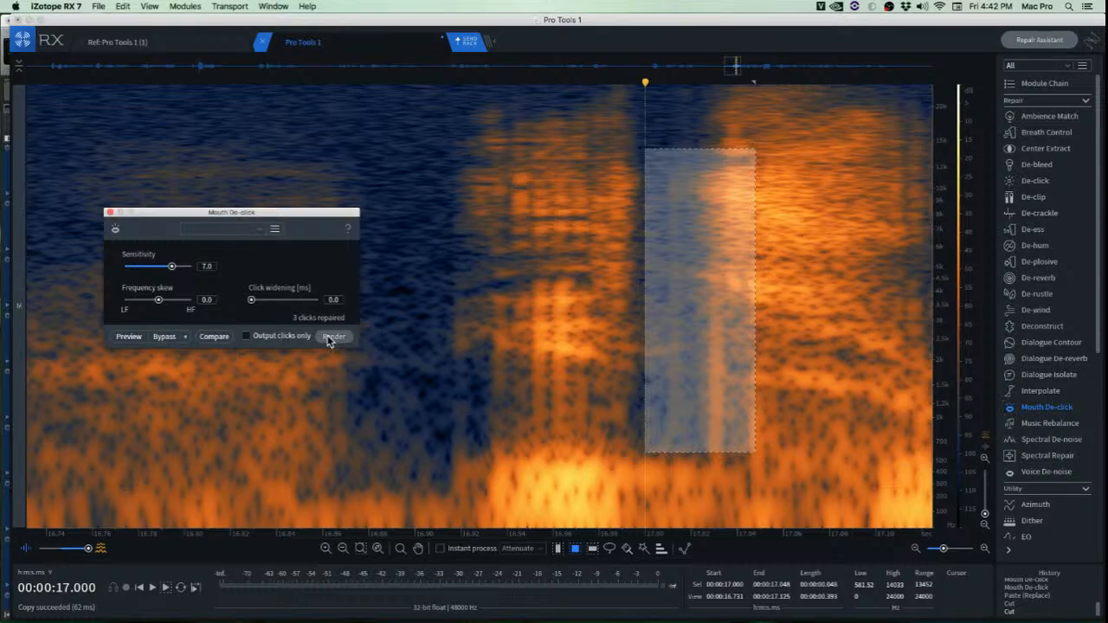
click(344, 174)
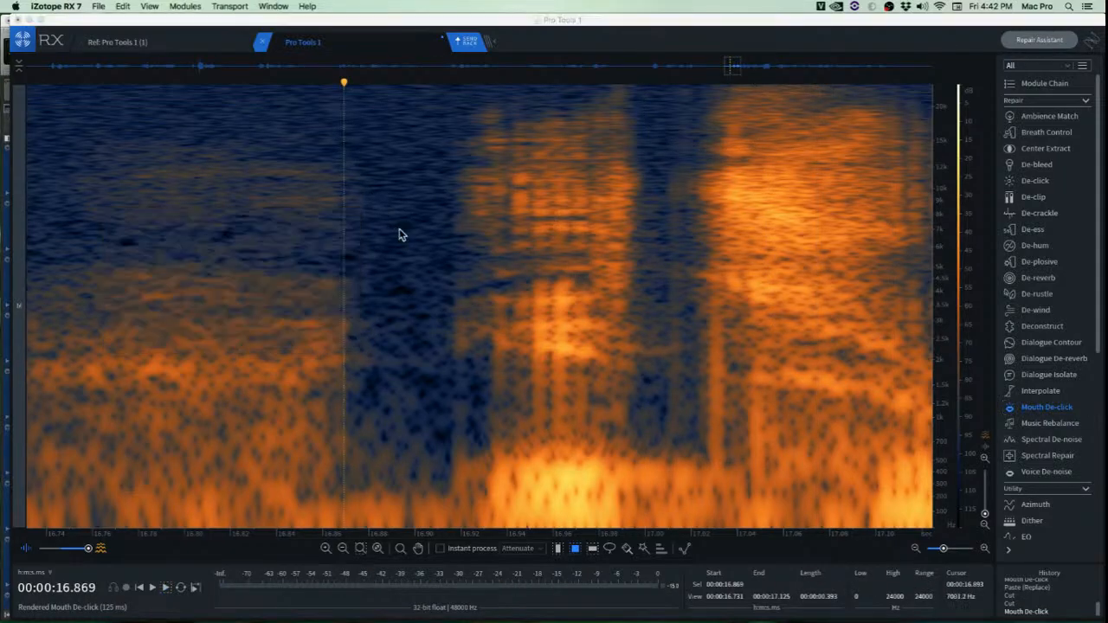
click(384, 161)
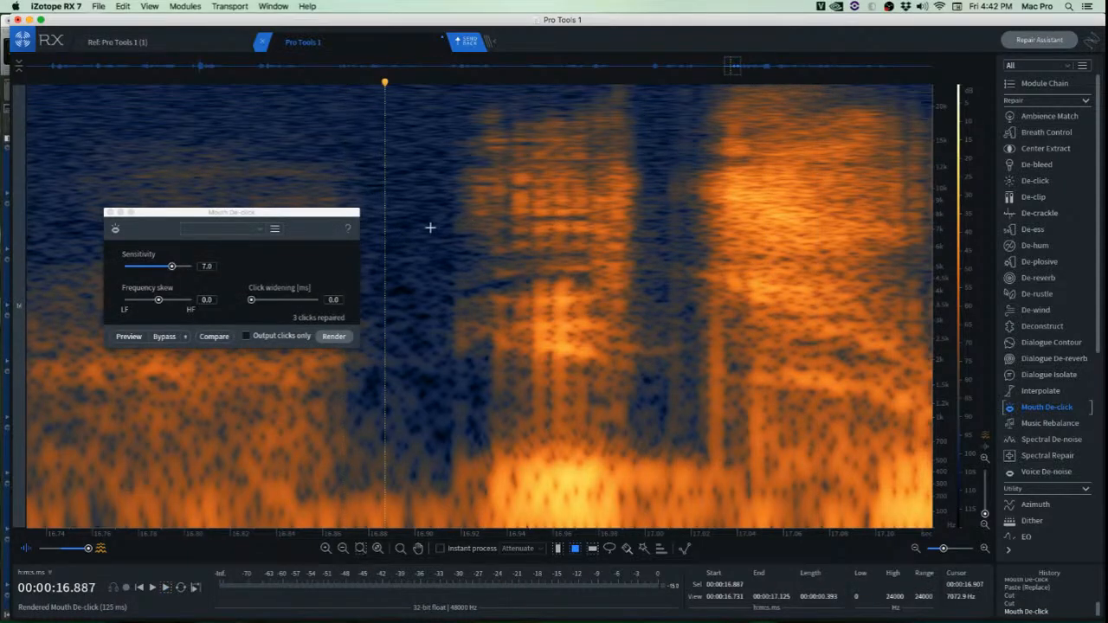
Render Mouth De-click on the high-frequency onset at 17.028–17.048 s, about 10–19 kHz.
scroll(431, 228, down, 2)
click(397, 110)
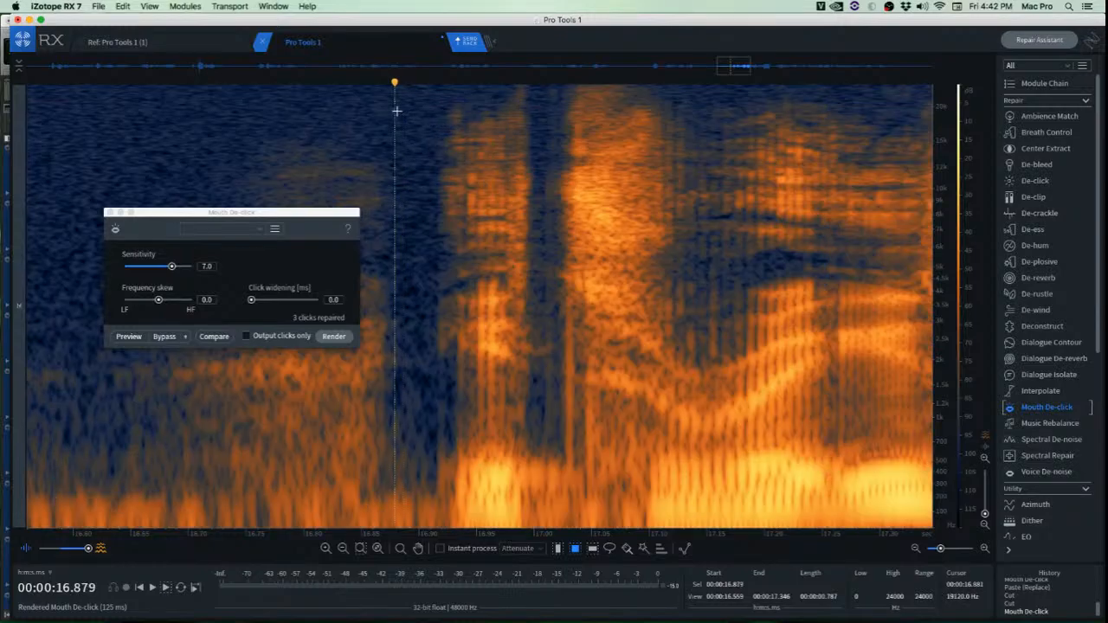
scroll(496, 167, up, 3)
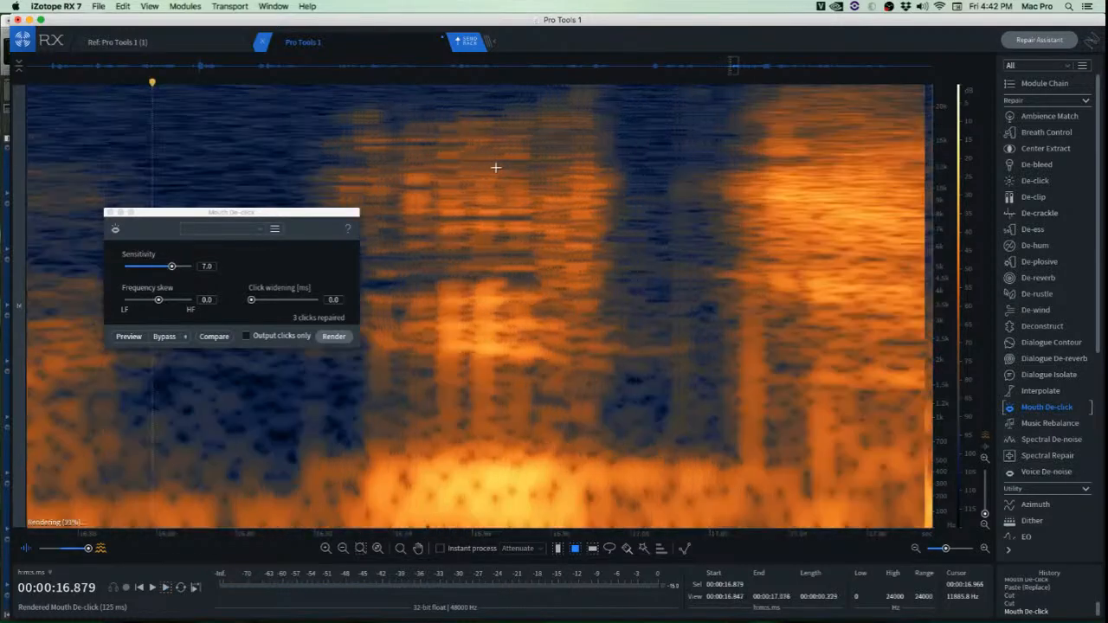
scroll(695, 160, down, 1)
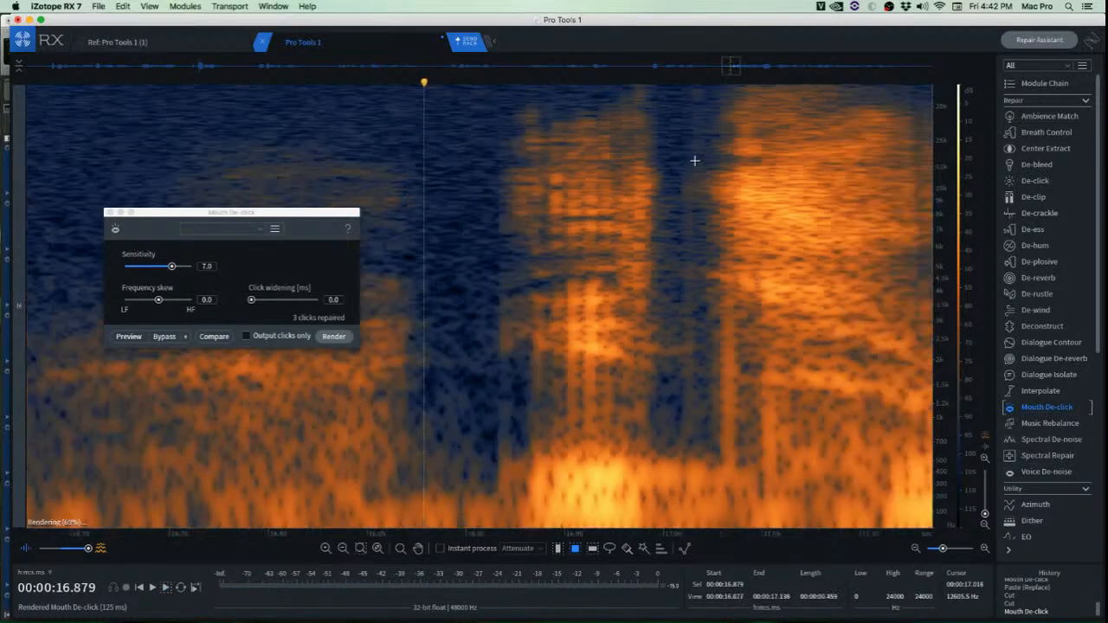
drag(718, 110, 758, 187)
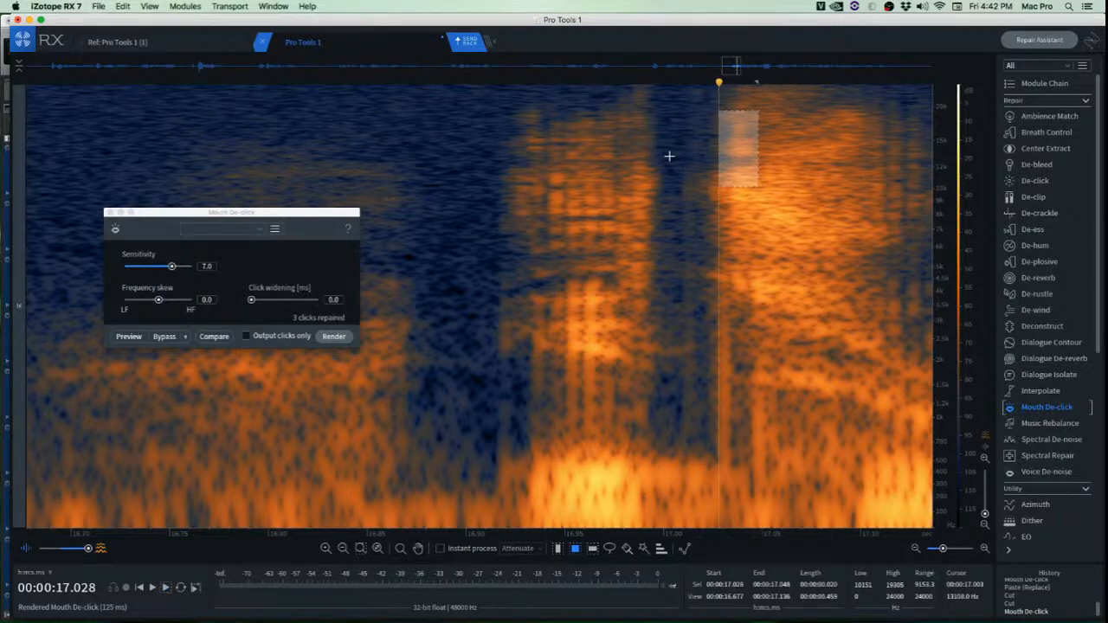
click(334, 336)
click(378, 167)
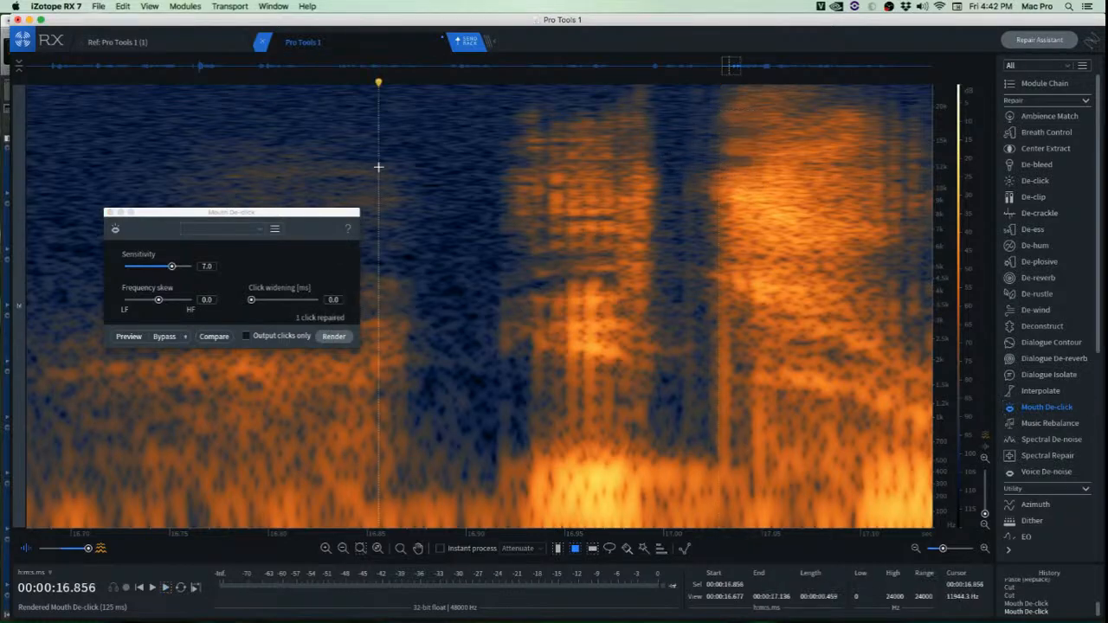
Play back the repaired passage from about 16.856 s and again from 16.550 s to check the edits.
key(space)
key(space)
scroll(378, 167, down, 3)
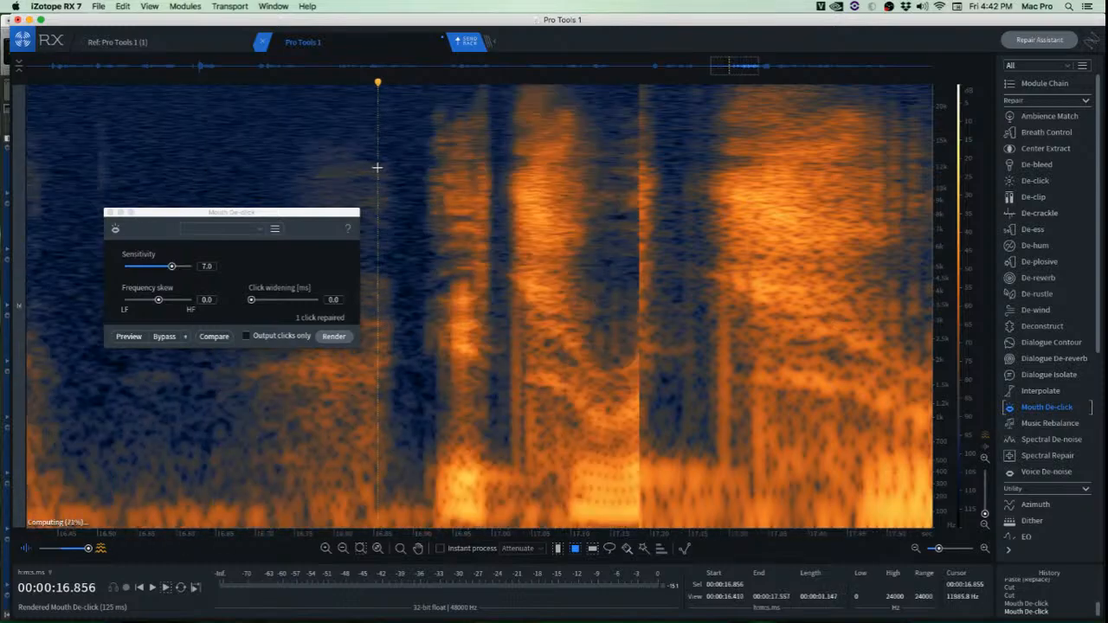
click(139, 134)
key(space)
click(137, 134)
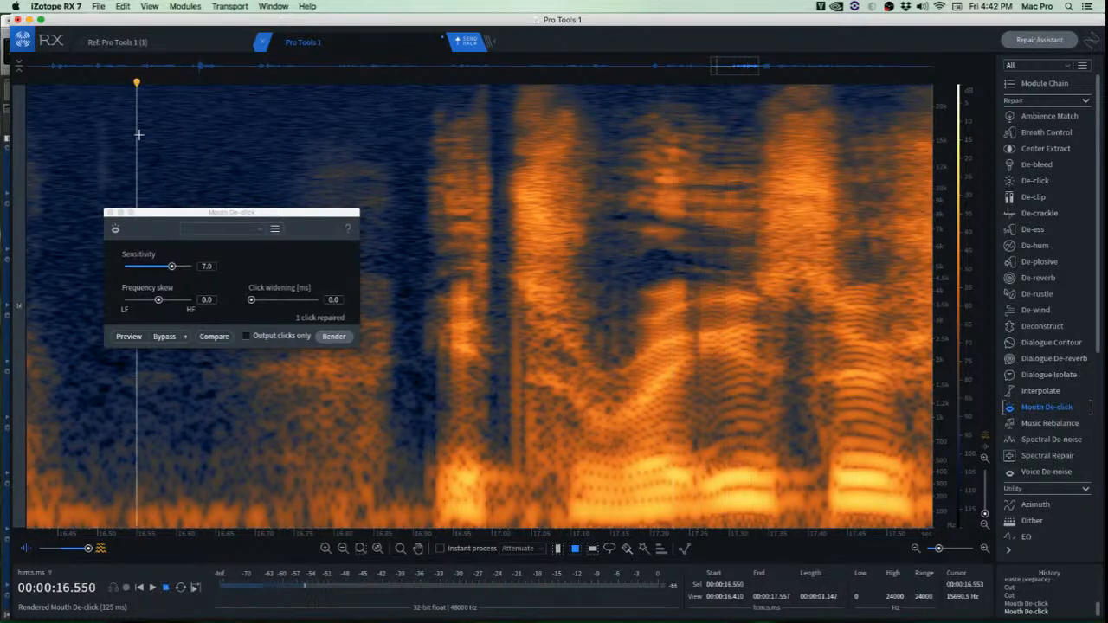
key(space)
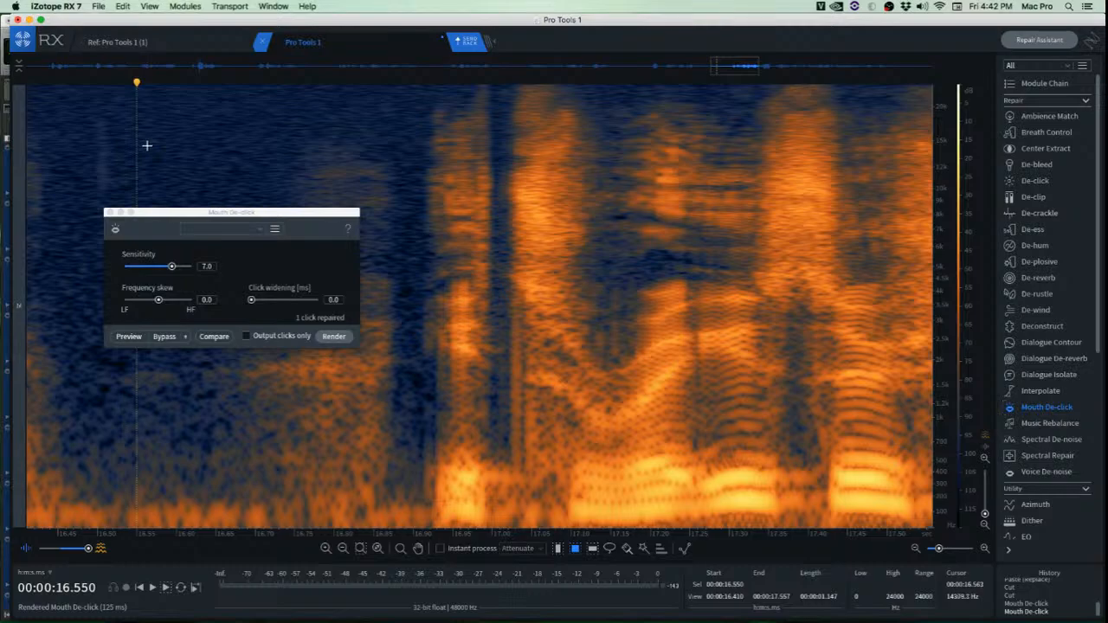
Replay the passage from about 16.879 s to listen closely to the repaired word onset.
scroll(290, 146, down, 2)
click(364, 127)
key(space)
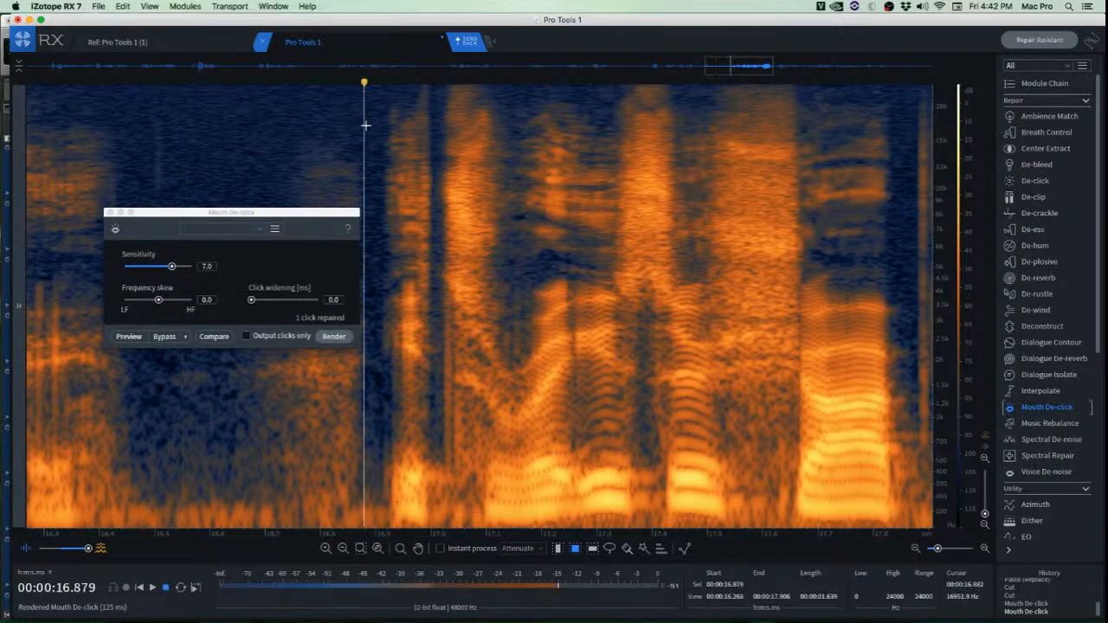
key(space)
key(space)
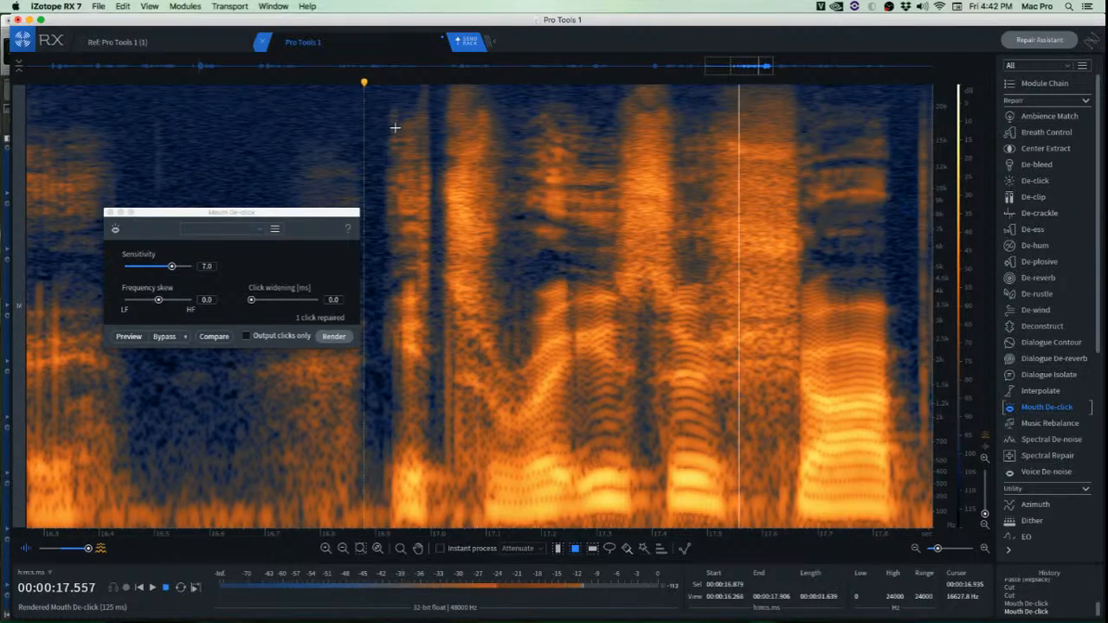
key(space)
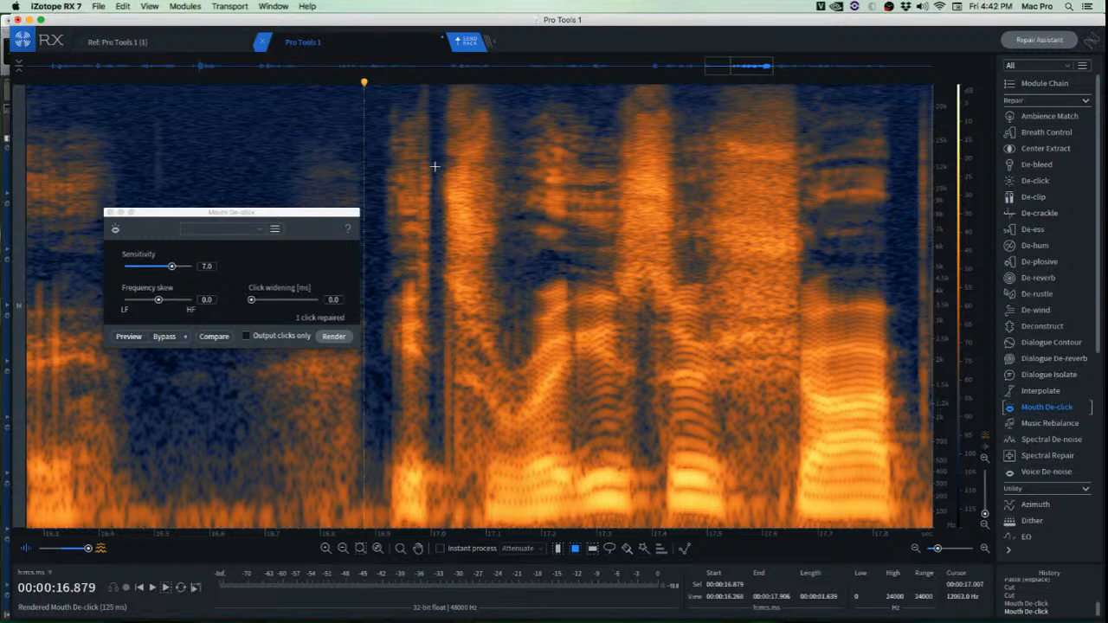
Undo the recent cuts and de-click renders and play back from about 16.825 s for comparison.
key(ctrl+z)
key(ctrl+z)
click(334, 150)
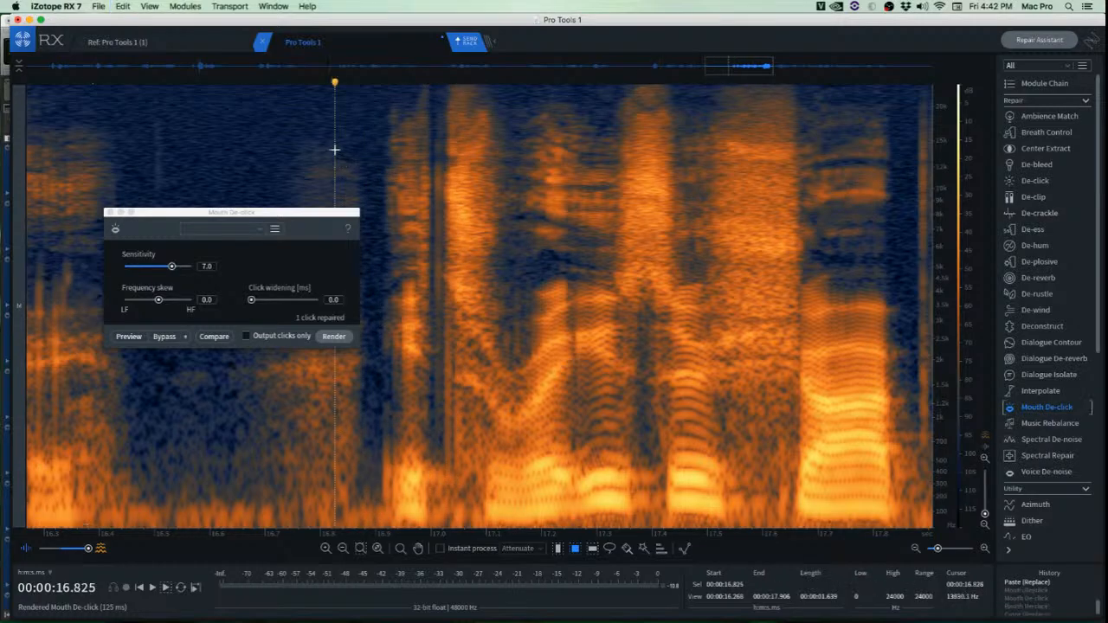
key(space)
key(space)
Redo all the undone cuts and Mouth De-click renders and play the same passage from about 16.824 s.
key(ctrl+shift+z)
key(ctrl+shift+z)
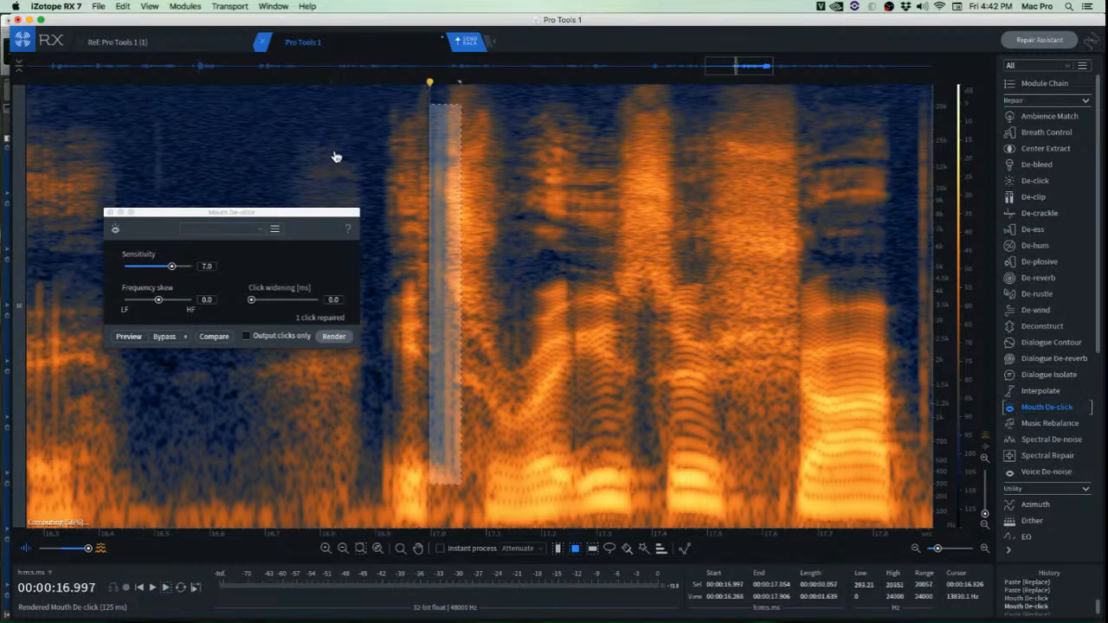
key(super+shift+z)
key(super+shift+z)
key(super+shift+z)
key(super+shift+z)
key(super+shift+z)
key(space)
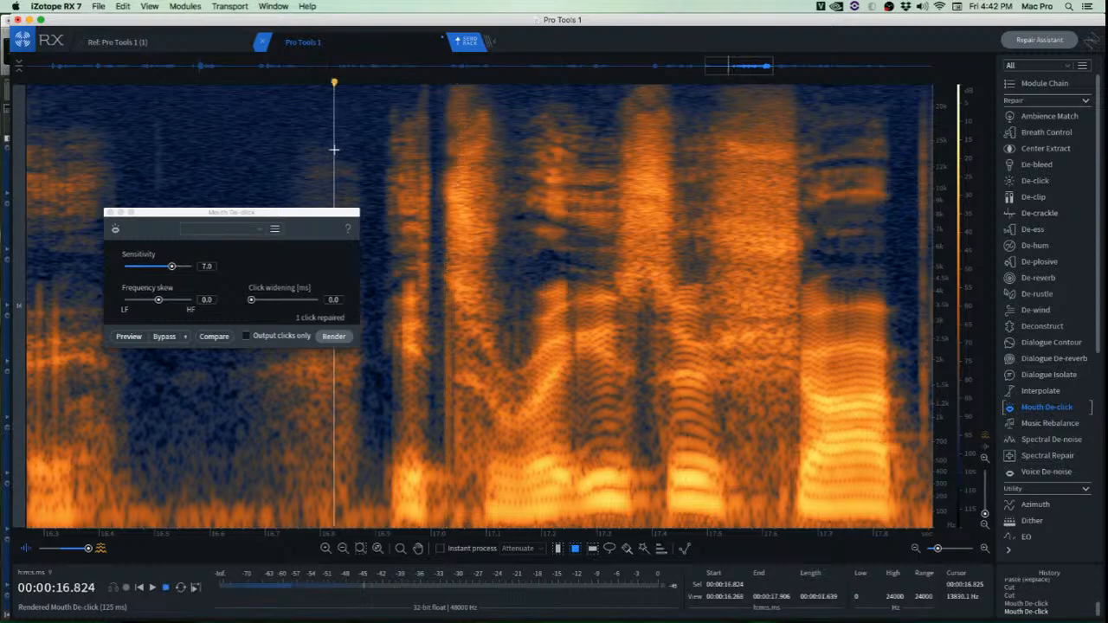
key(space)
Select the harmonics at 17.170–17.329 s, about 240 Hz to 15 kHz, and examine them in context.
scroll(563, 293, up, 3)
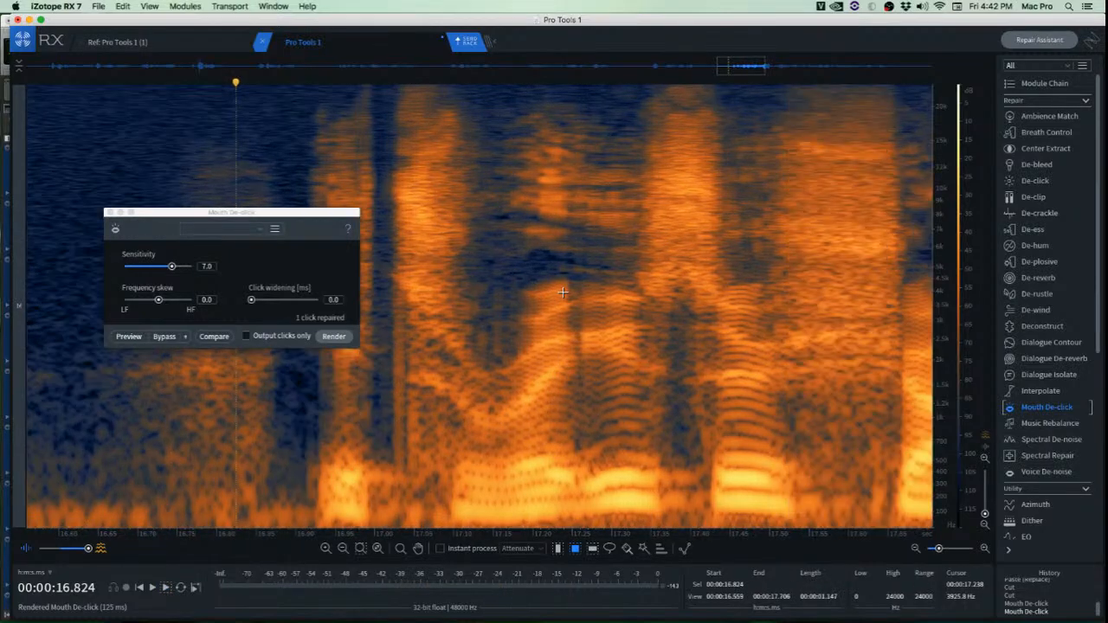
scroll(563, 293, down, 1)
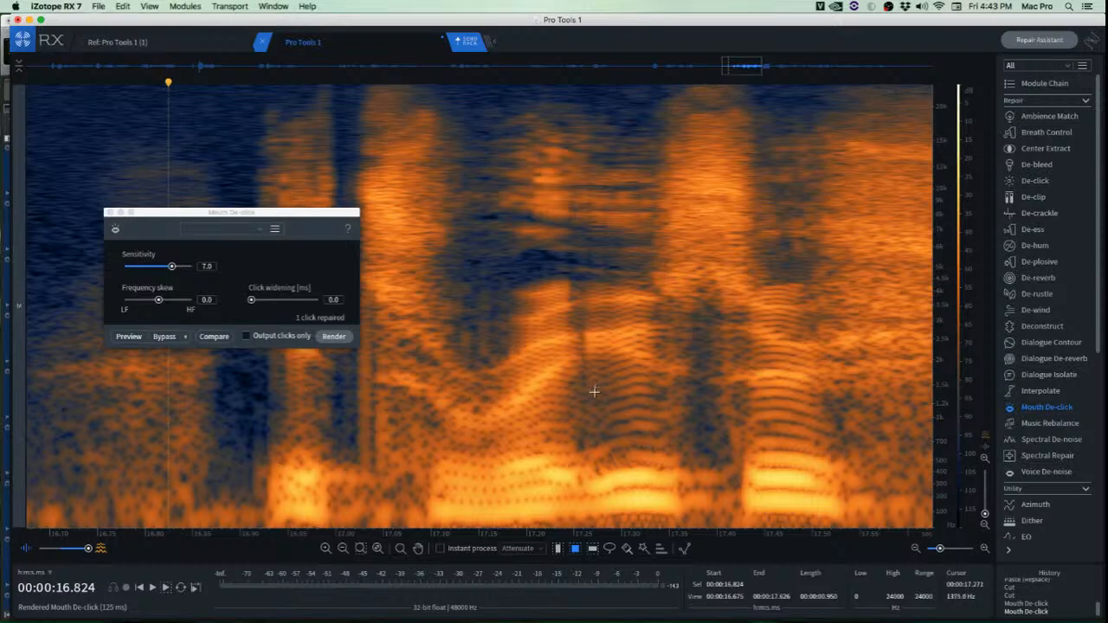
drag(497, 142, 649, 492)
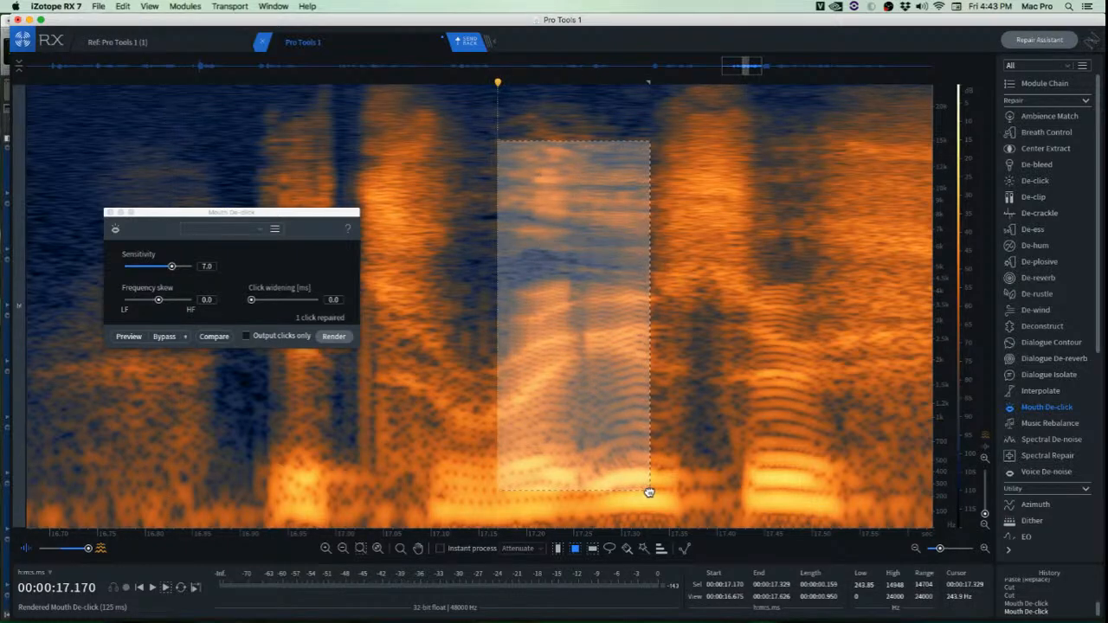
scroll(649, 492, down, 3)
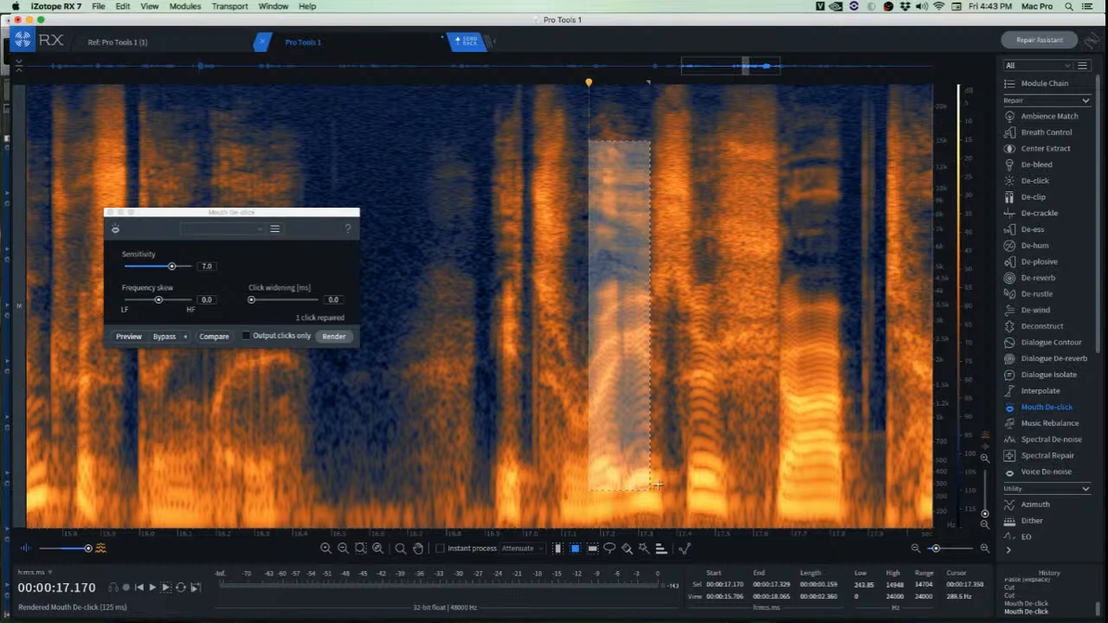
scroll(656, 416, up, 3)
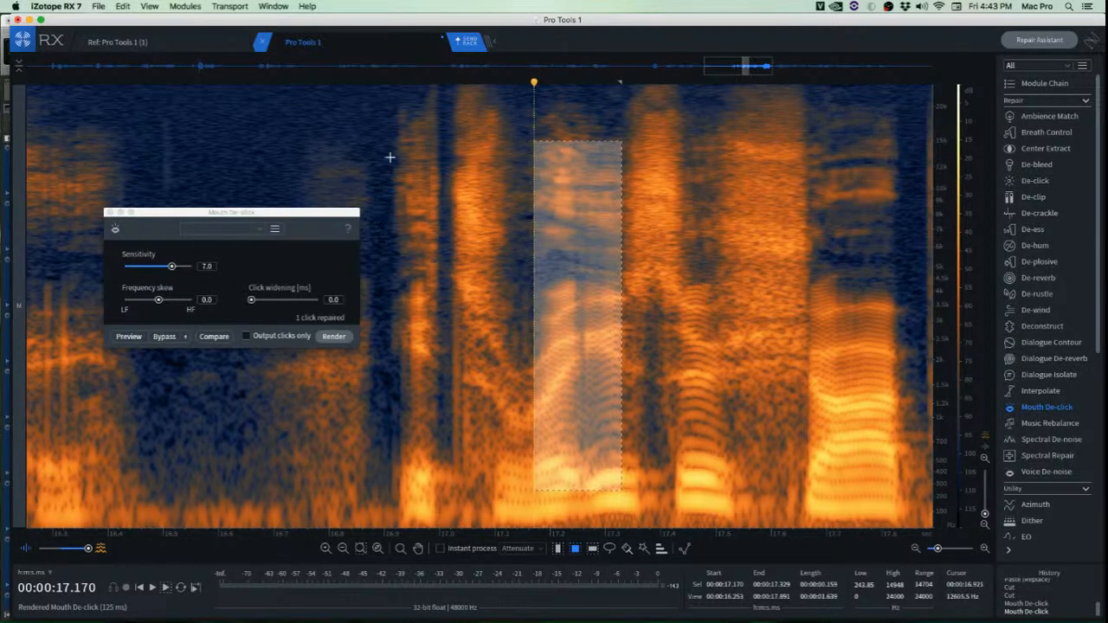
Clear the selection and play back from about 16.900 s to listen for remaining clicks.
click(385, 207)
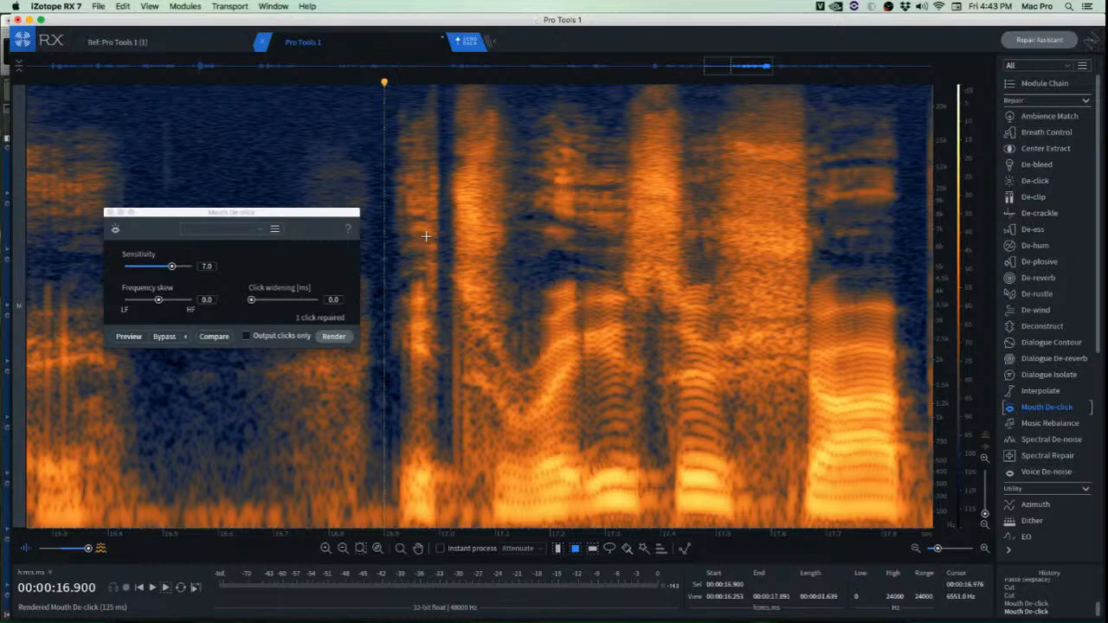
scroll(537, 242, down, 4)
key(space)
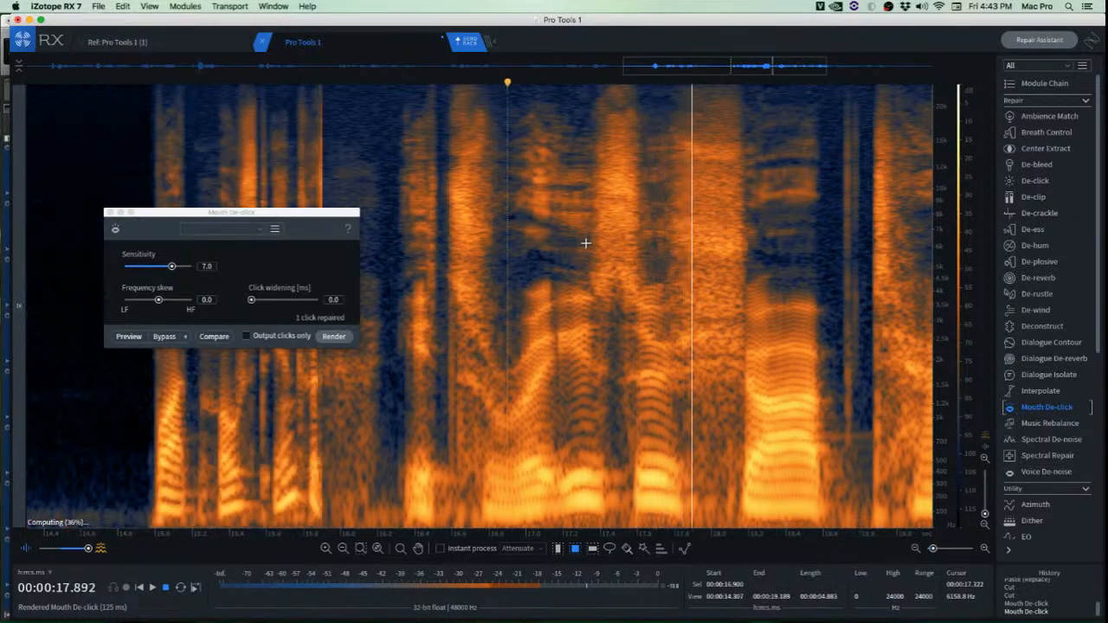
click(592, 216)
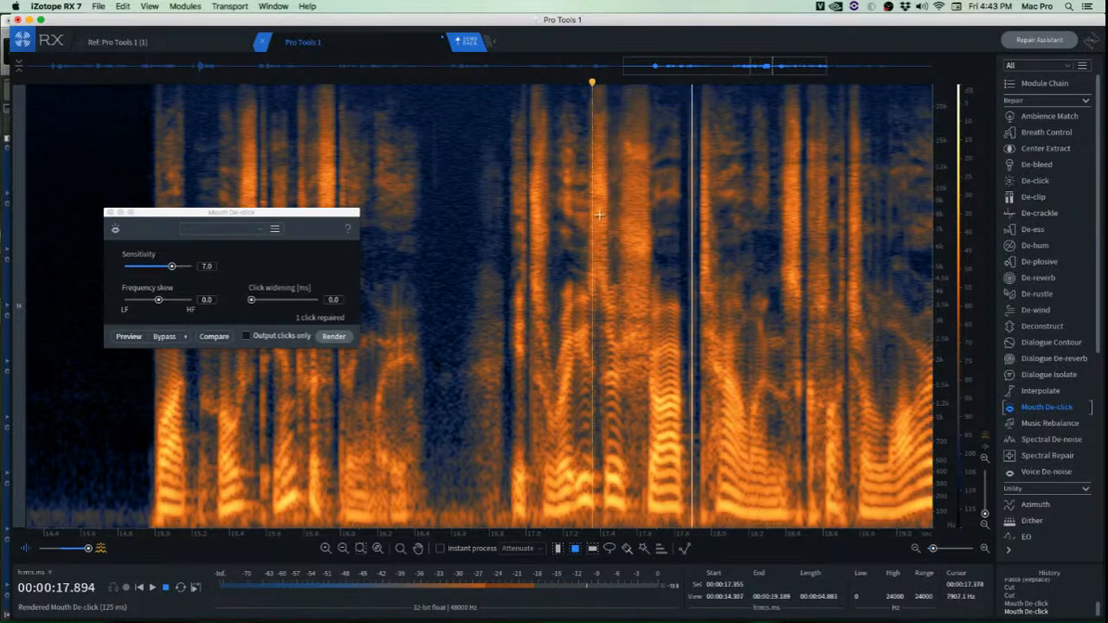
key(space)
Try Mouth De-click on the two clicks at 17.870–17.926 s, about 405 Hz to 22.7 kHz, and undo the render.
scroll(676, 185, up, 8)
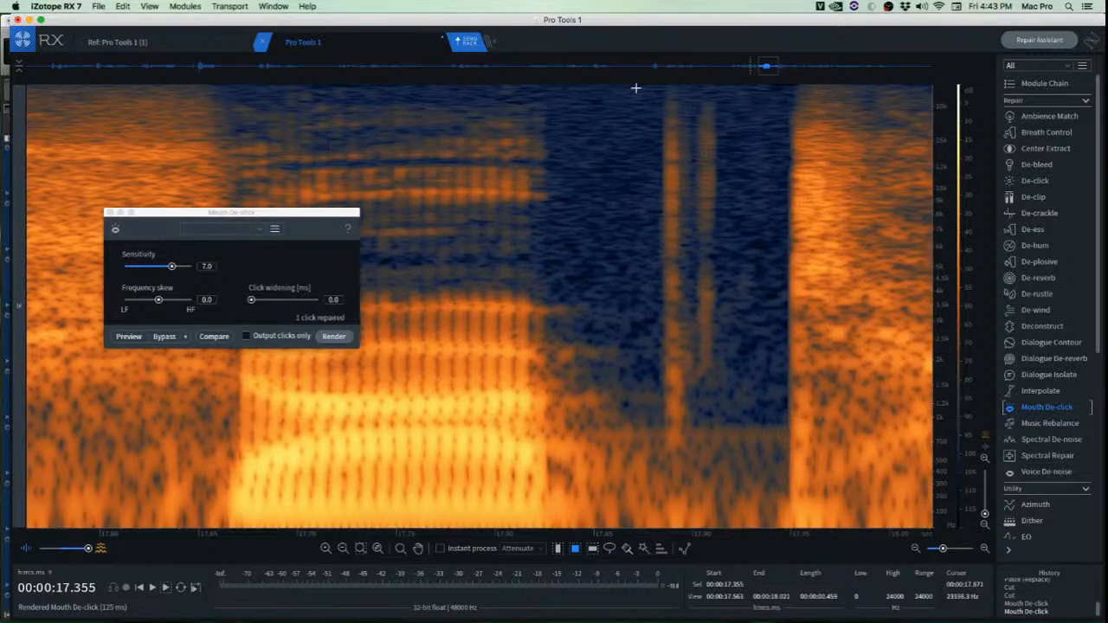
drag(635, 88, 745, 472)
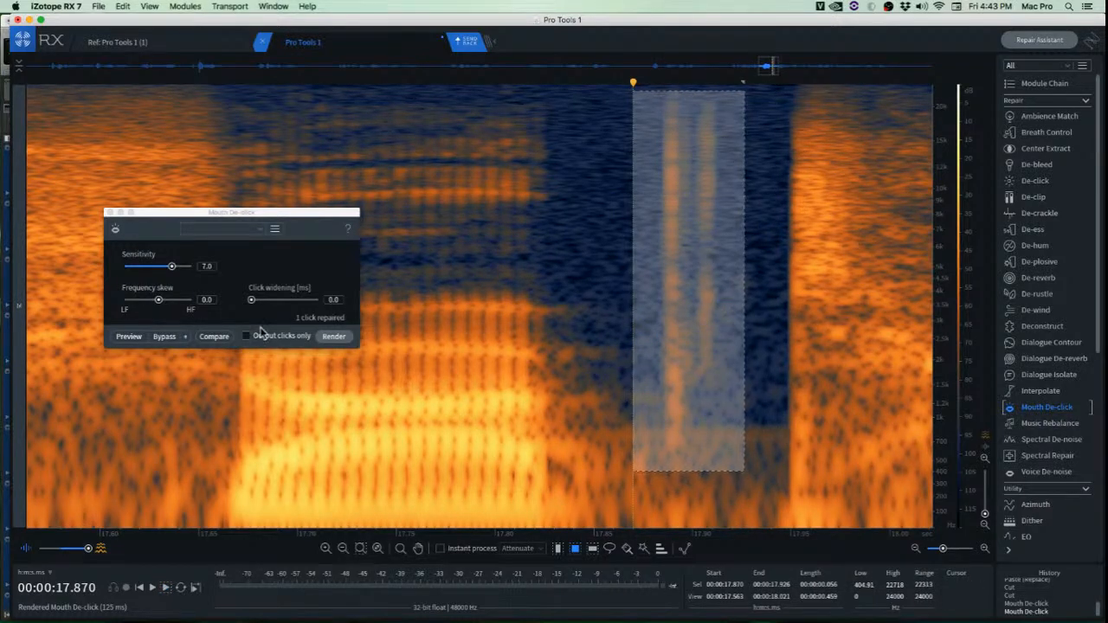
click(346, 336)
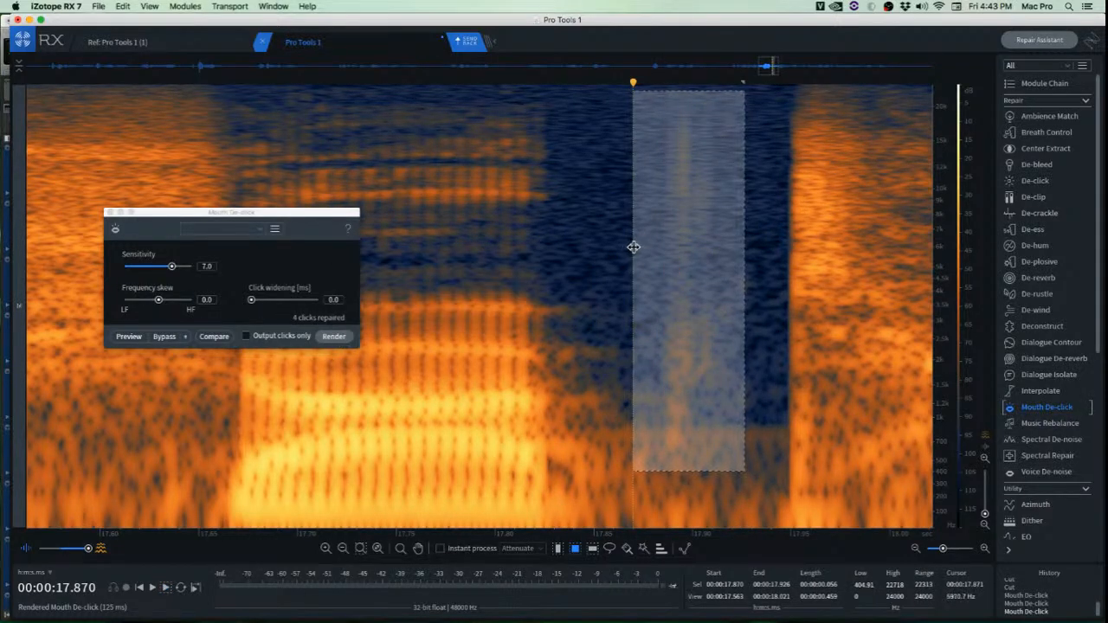
click(759, 195)
scroll(715, 190, up, 3)
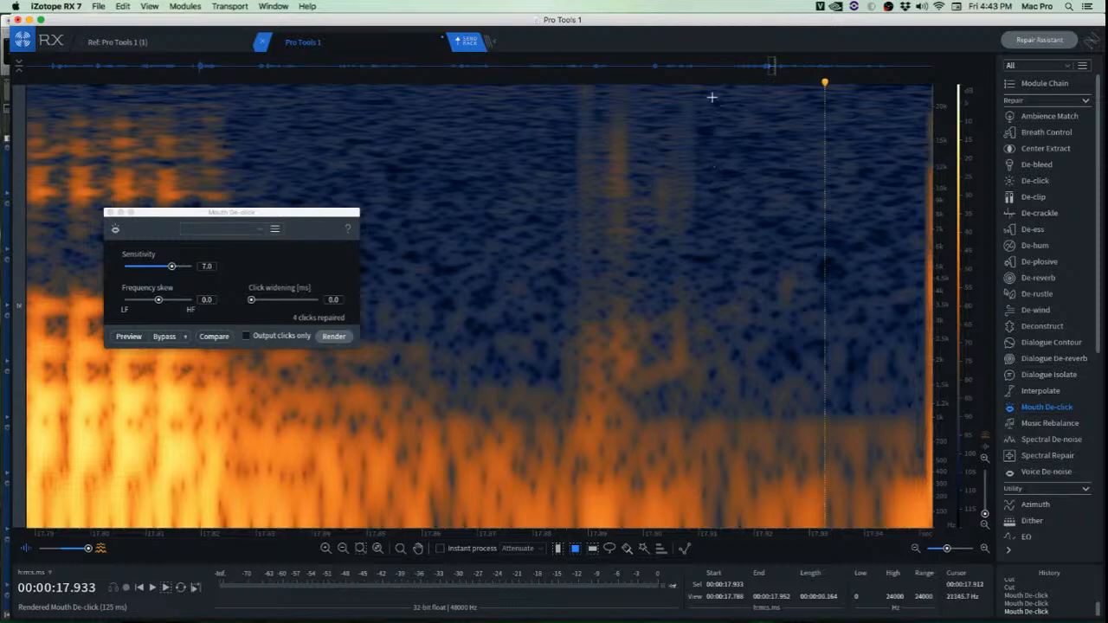
drag(712, 97, 810, 296)
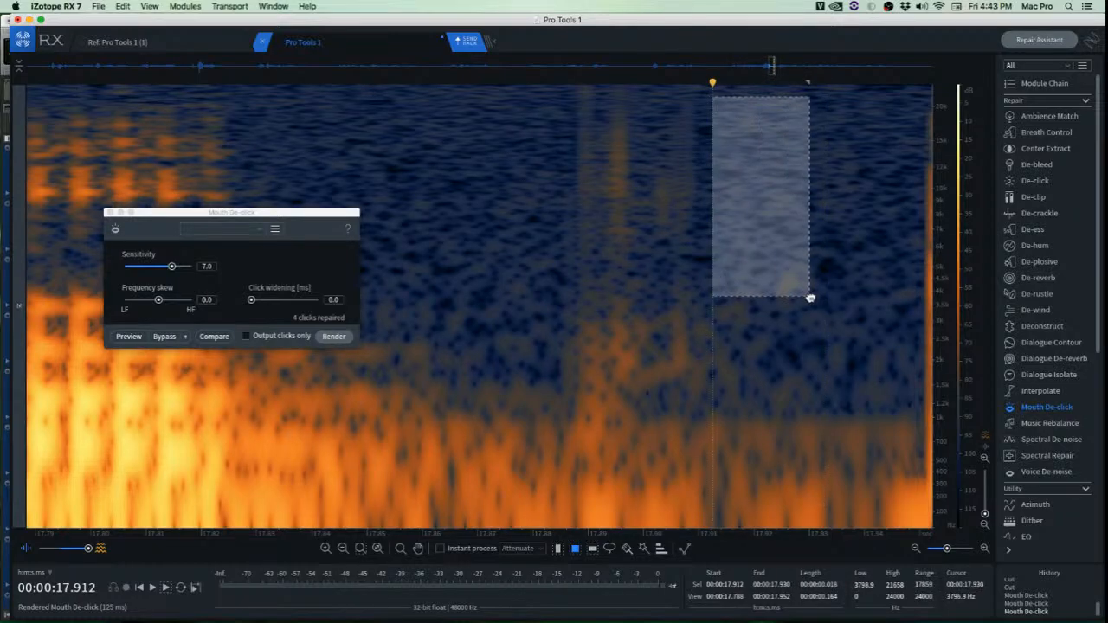
key(super+z)
Try De-click on the same 17.870–17.926 s selection and undo it.
scroll(765, 282, down, 3)
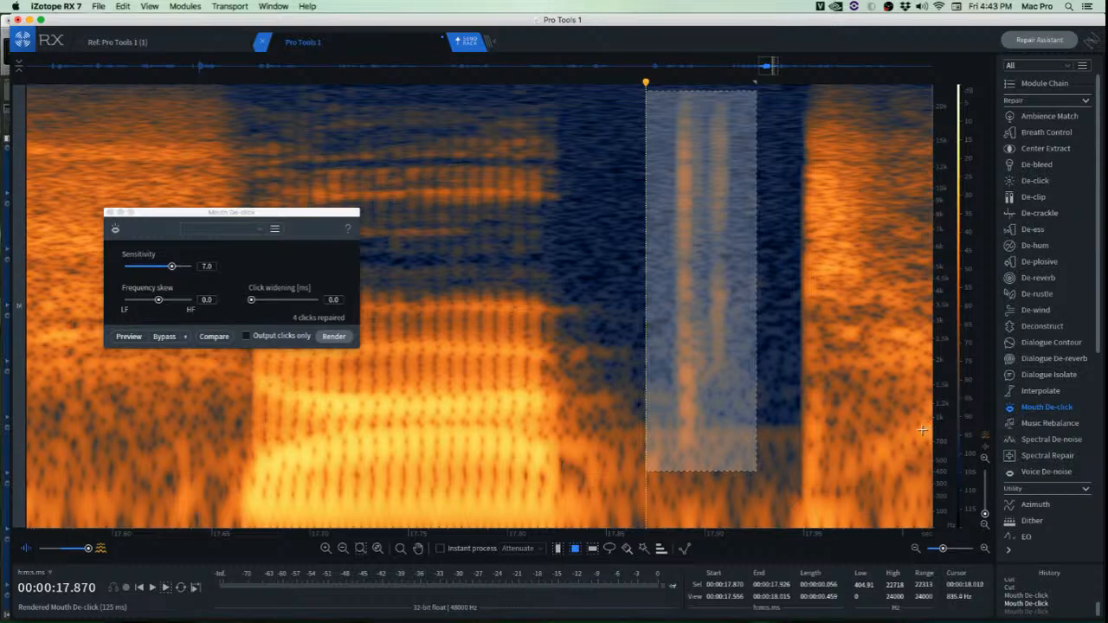
key(super+shift+2)
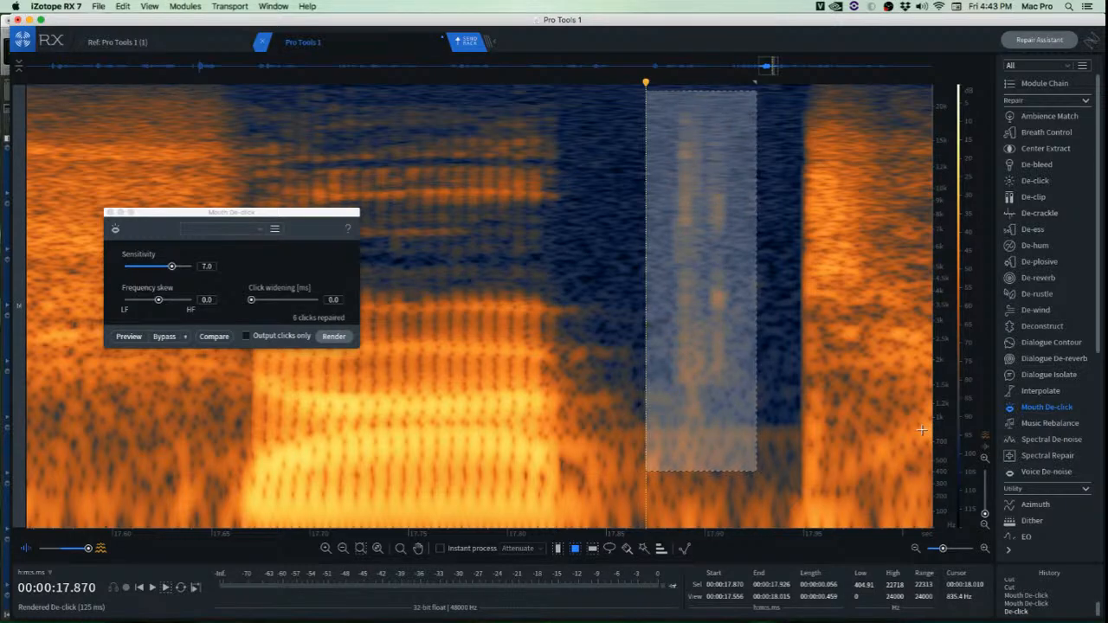
key(super+z)
Paste the quiet audio found after the second click over that click near 17.90 s.
click(770, 216)
scroll(736, 224, up, 5)
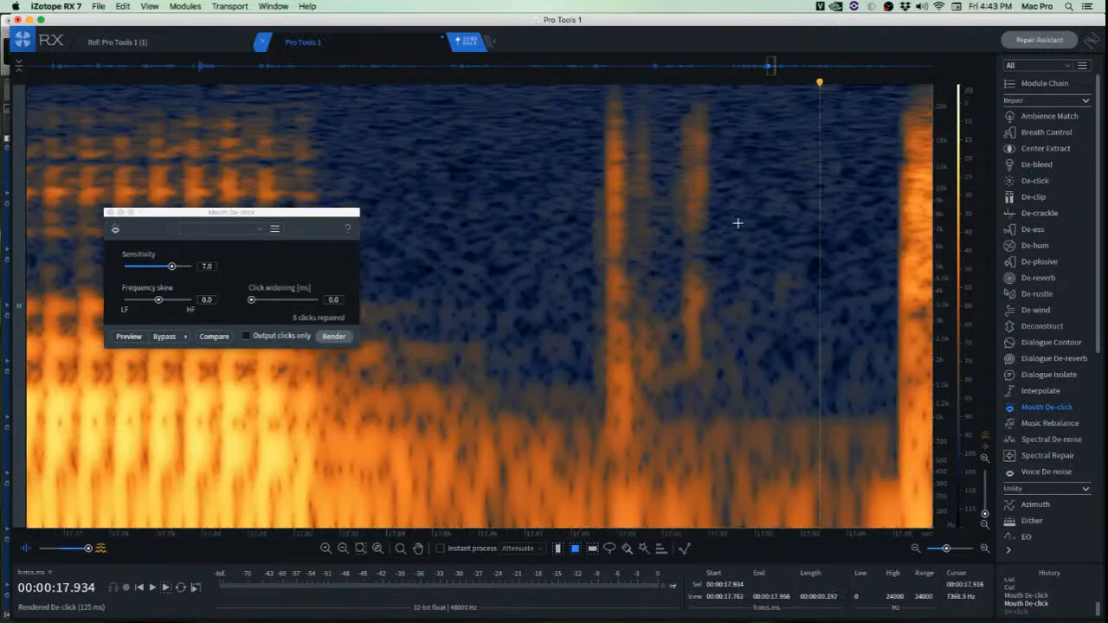
drag(671, 97, 806, 393)
drag(765, 337, 595, 319)
click(788, 320)
scroll(735, 321, down, 3)
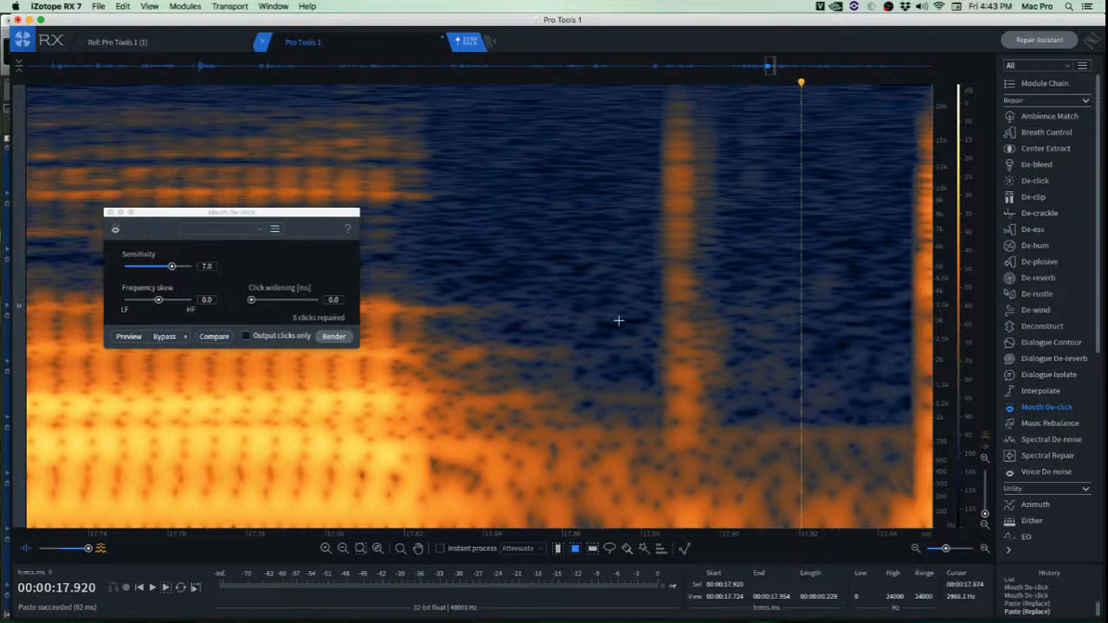
Paste quiet audio over the first click near 17.89 s, using a selection about 21 ms long spanning 4.6–22 kHz.
scroll(688, 161, up, 1)
drag(587, 97, 652, 299)
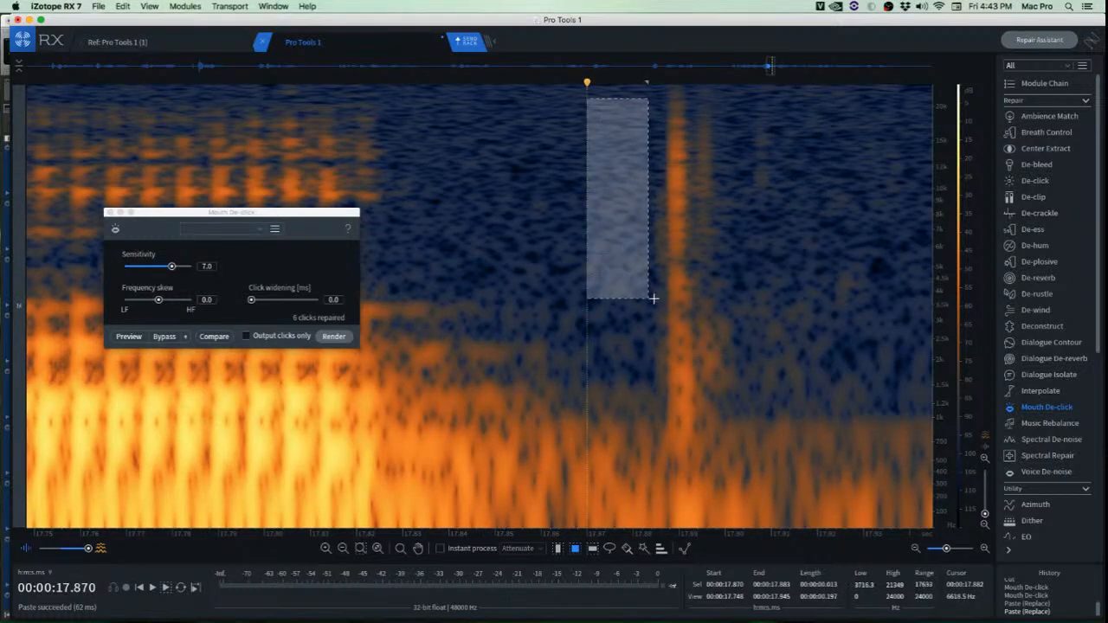
drag(612, 246, 625, 246)
key(super+c)
drag(602, 205, 647, 198)
drag(557, 95, 649, 277)
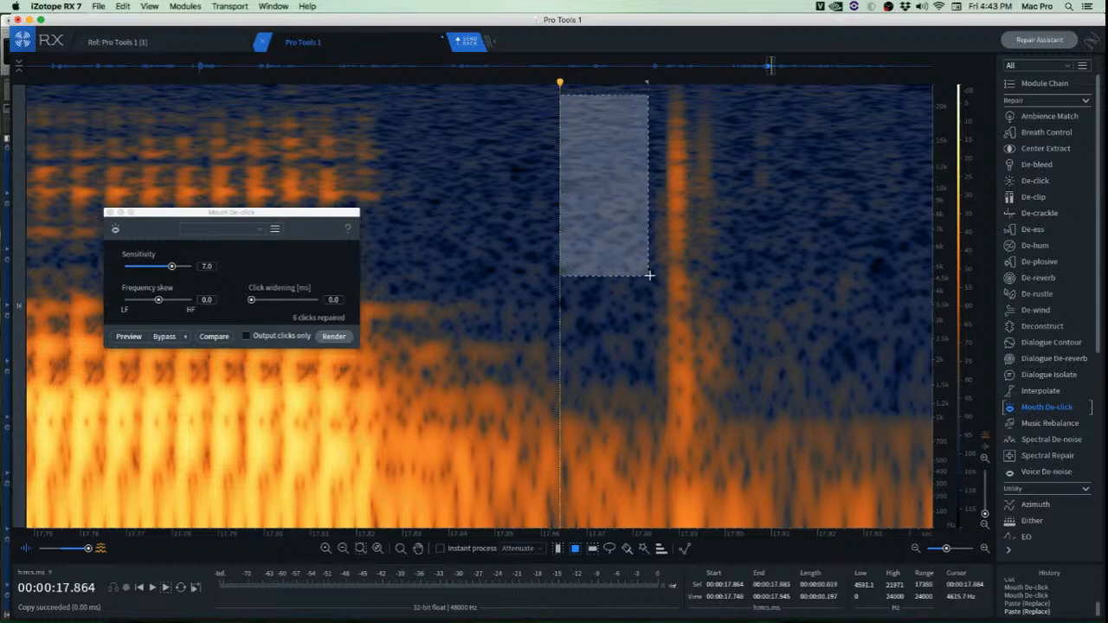
drag(597, 235, 701, 207)
key(super+v)
key(super+v)
click(714, 205)
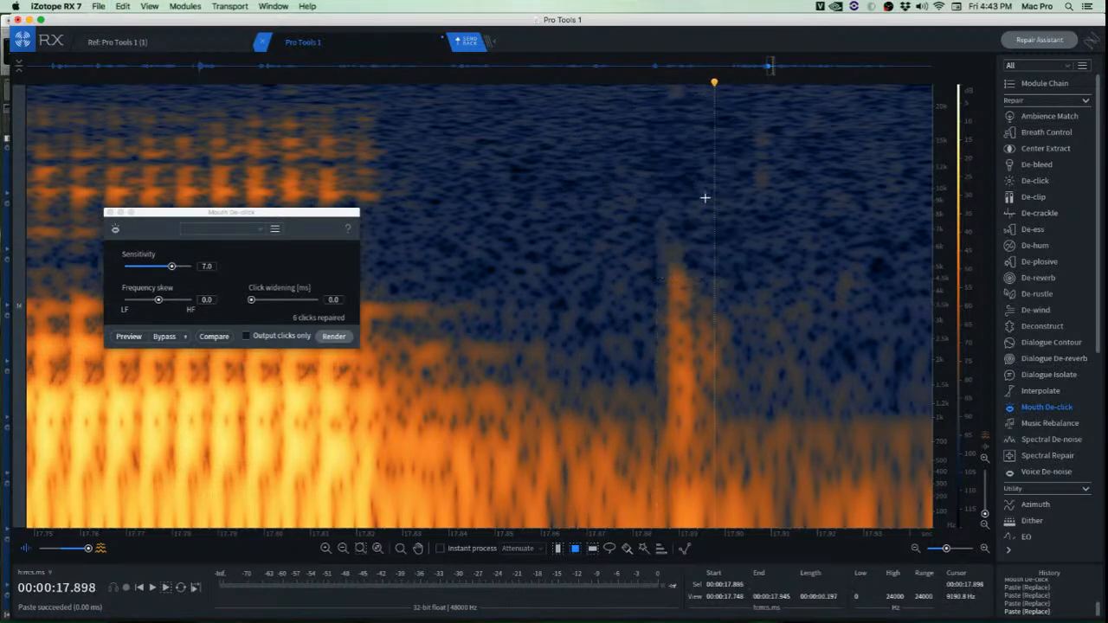
Paste quiet audio over the faint high-frequency residue at 17.901–17.917 s, about 9.6–18.9 kHz.
drag(770, 112, 772, 173)
key(super+c)
key(super+v)
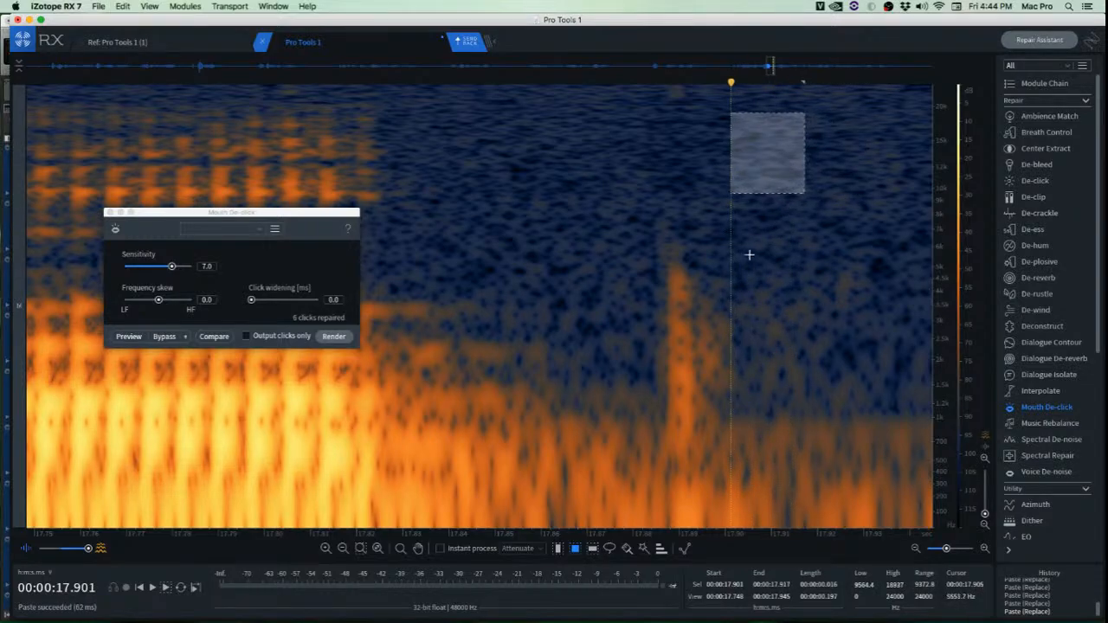
click(779, 359)
Paste quiet audio from 17.907–17.926 s, about 0.48–7.3 kHz, over the remaining low-frequency click at about 17.884–17.903 s.
scroll(762, 361, up, 1)
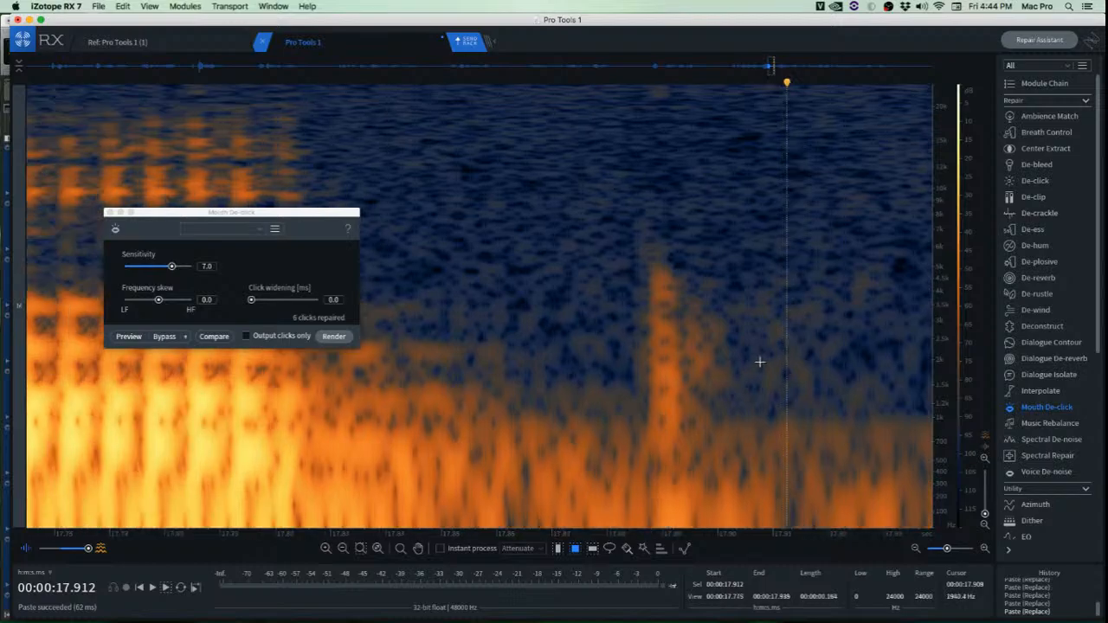
drag(754, 223, 864, 464)
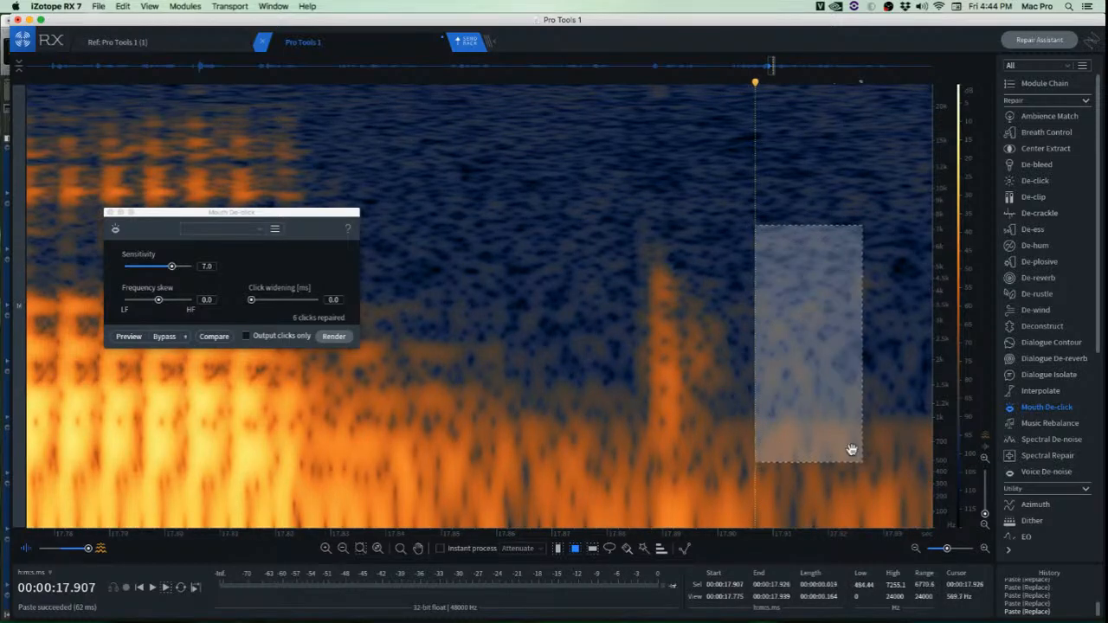
drag(816, 432, 721, 392)
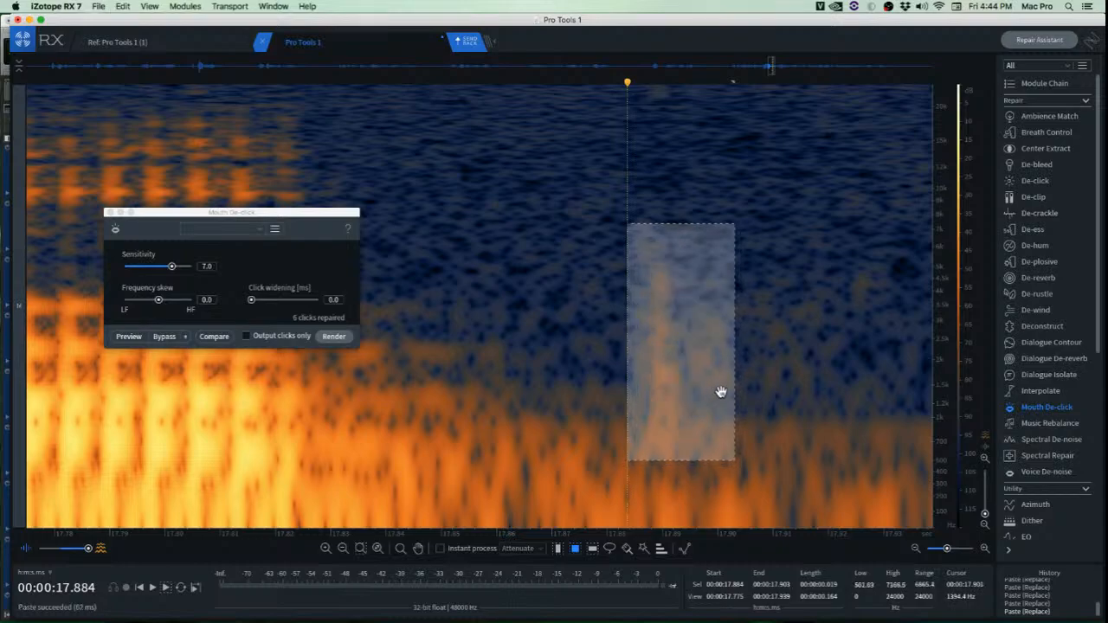
Copy quiet audio from 17.865–17.885 s, about 0.4–7.1 kHz, and paste it over the click residue at 17.882–17.902 s.
scroll(728, 390, up, 2)
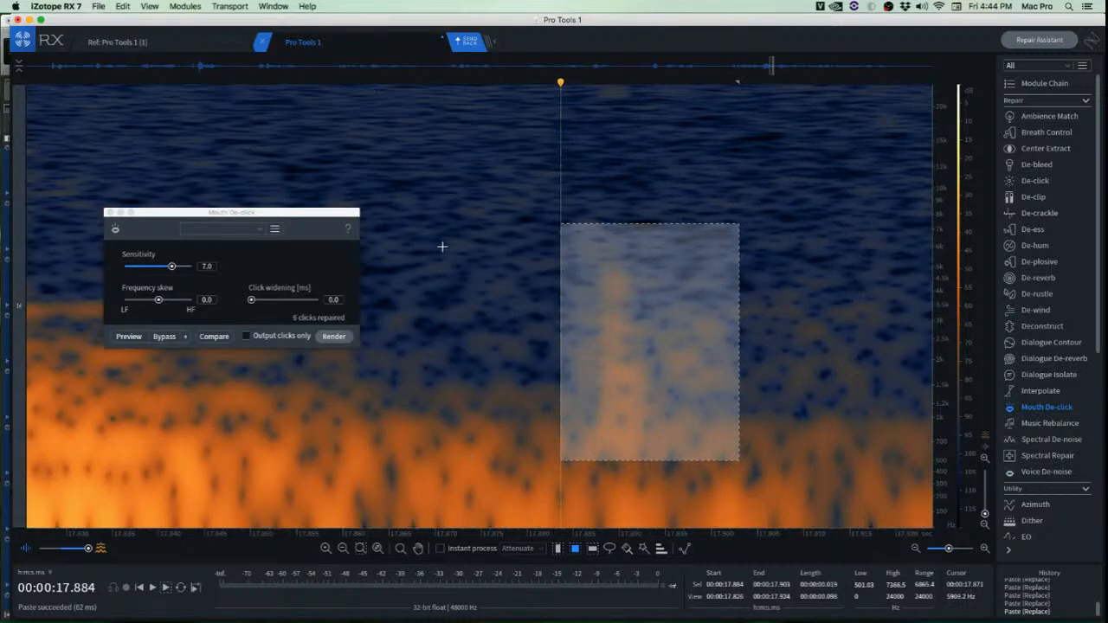
drag(392, 228, 570, 473)
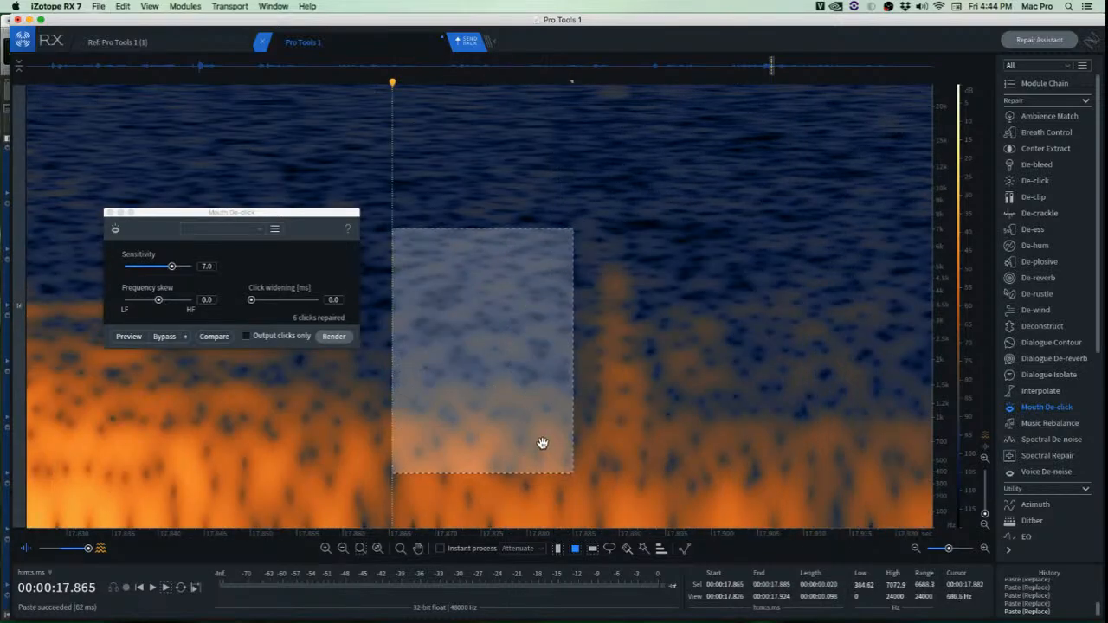
drag(525, 433, 671, 447)
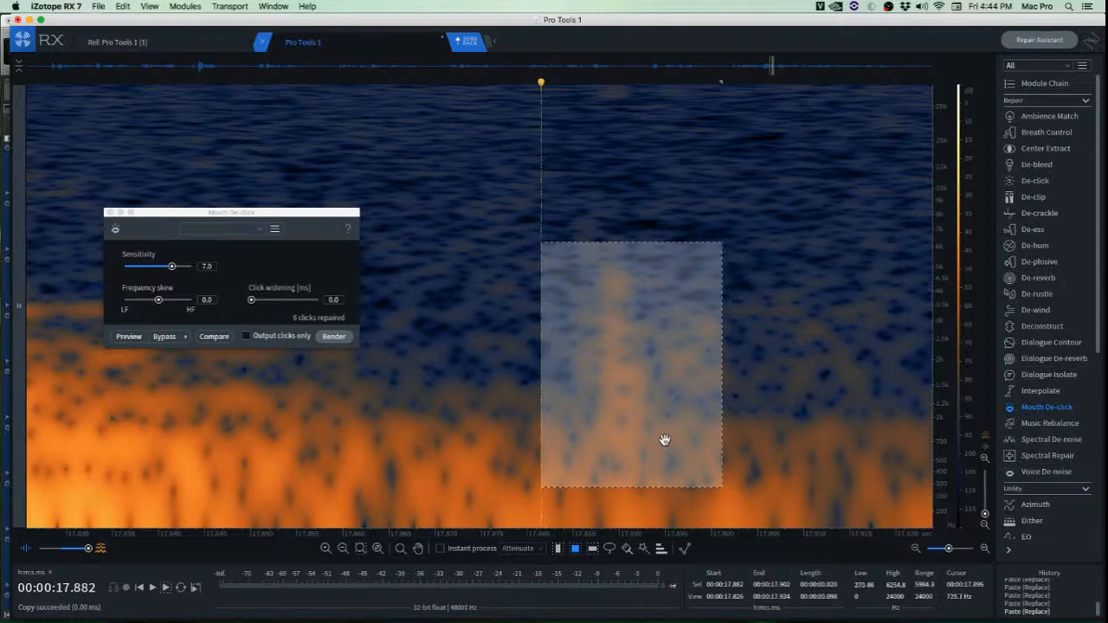
click(490, 399)
Play back the repaired gap from about 17.723 s and again from about 17.863 s.
scroll(523, 400, down, 6)
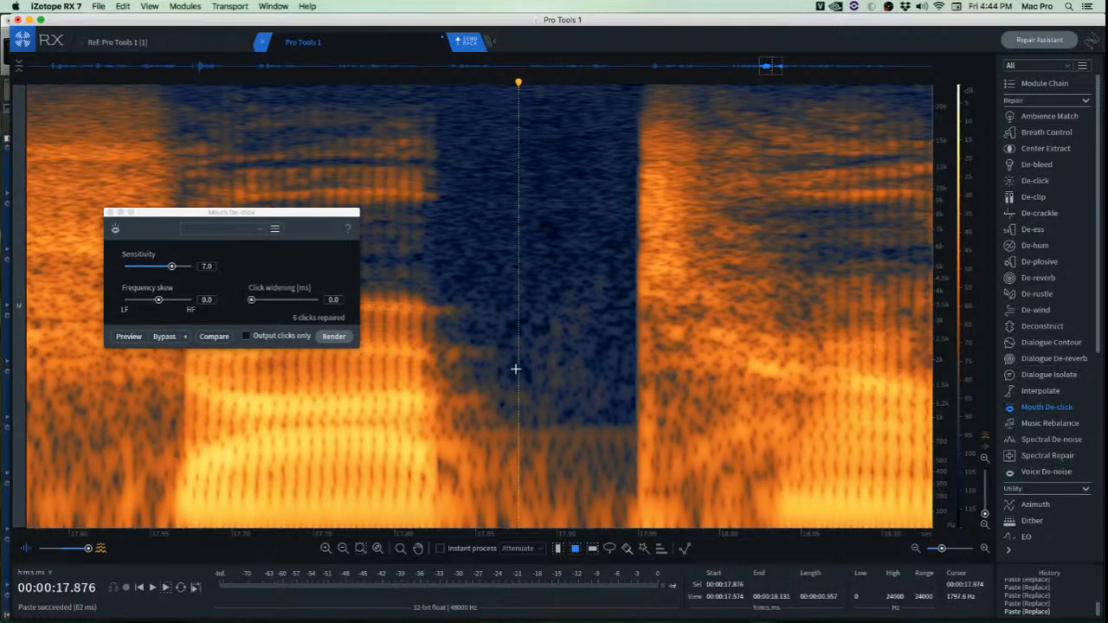
click(269, 161)
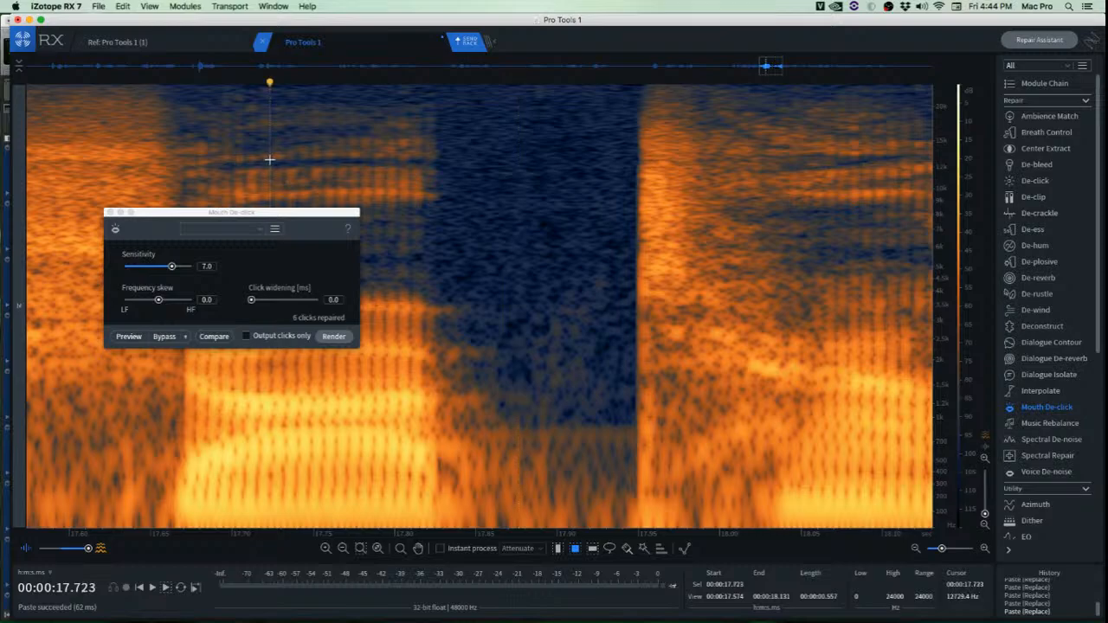
key(space)
key(space)
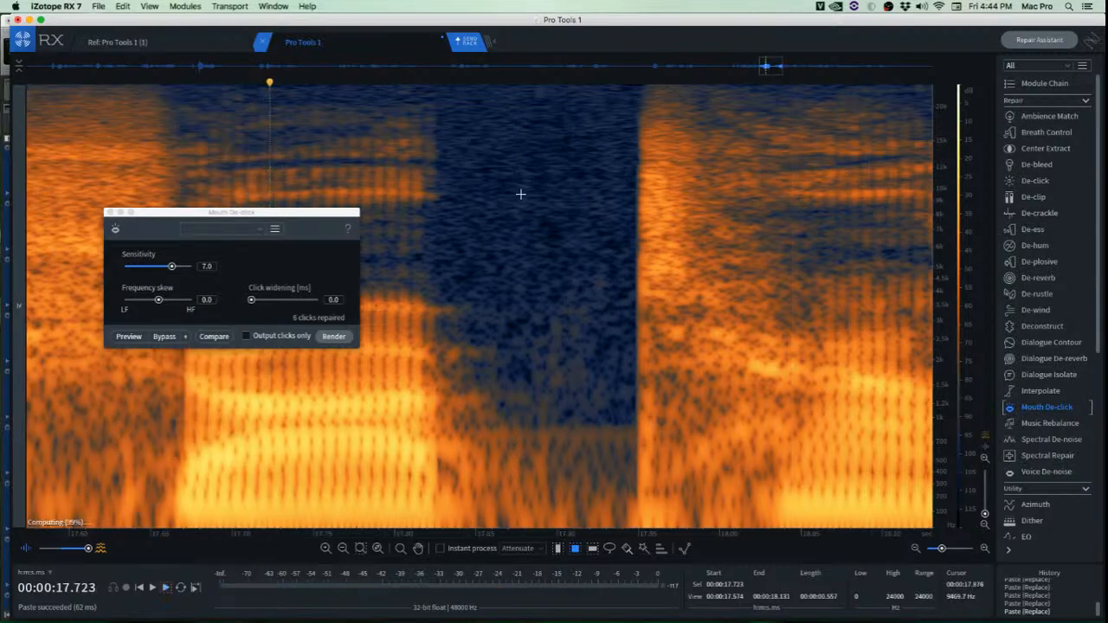
scroll(523, 190, down, 3)
click(507, 147)
key(space)
key(space)
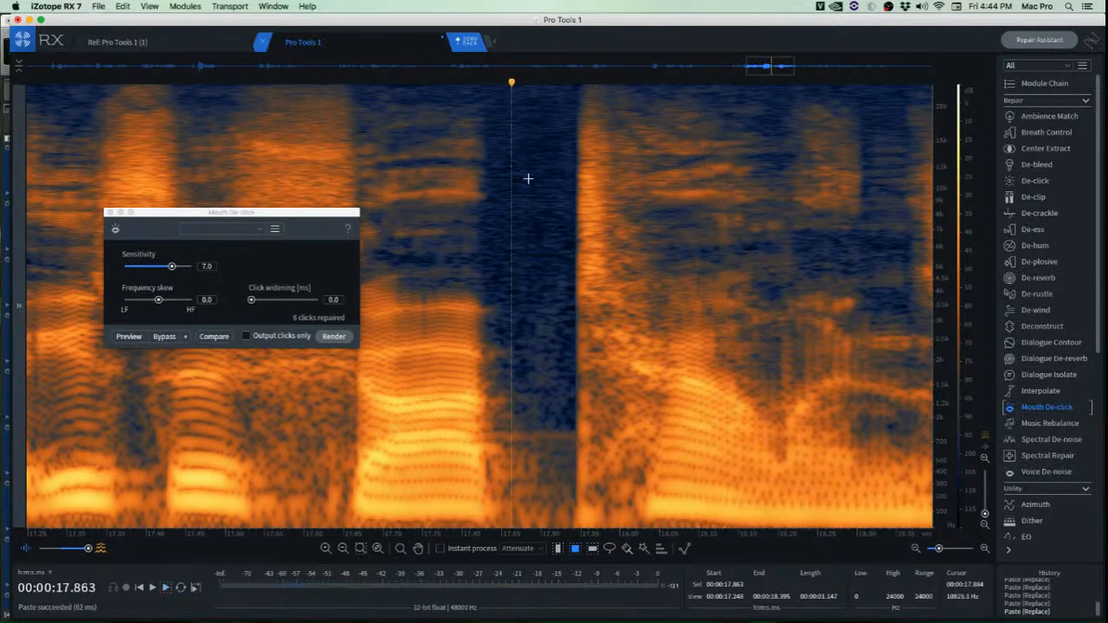
Examine the repaired gap up close and play the following speech from 17.926 s.
scroll(582, 271, up, 4)
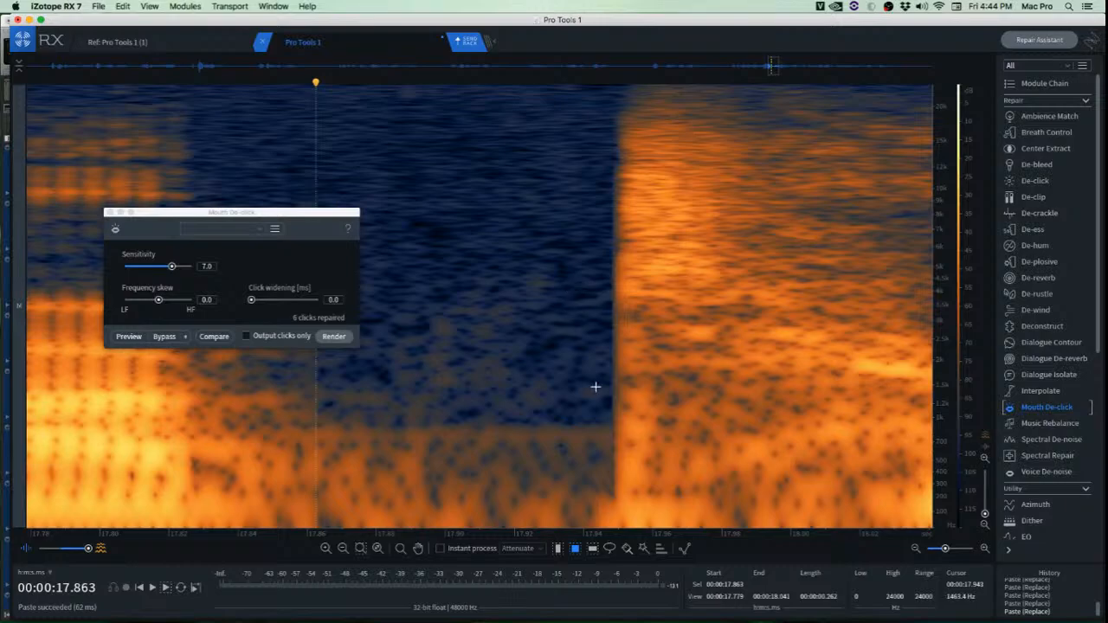
scroll(597, 381, up, 2)
click(477, 401)
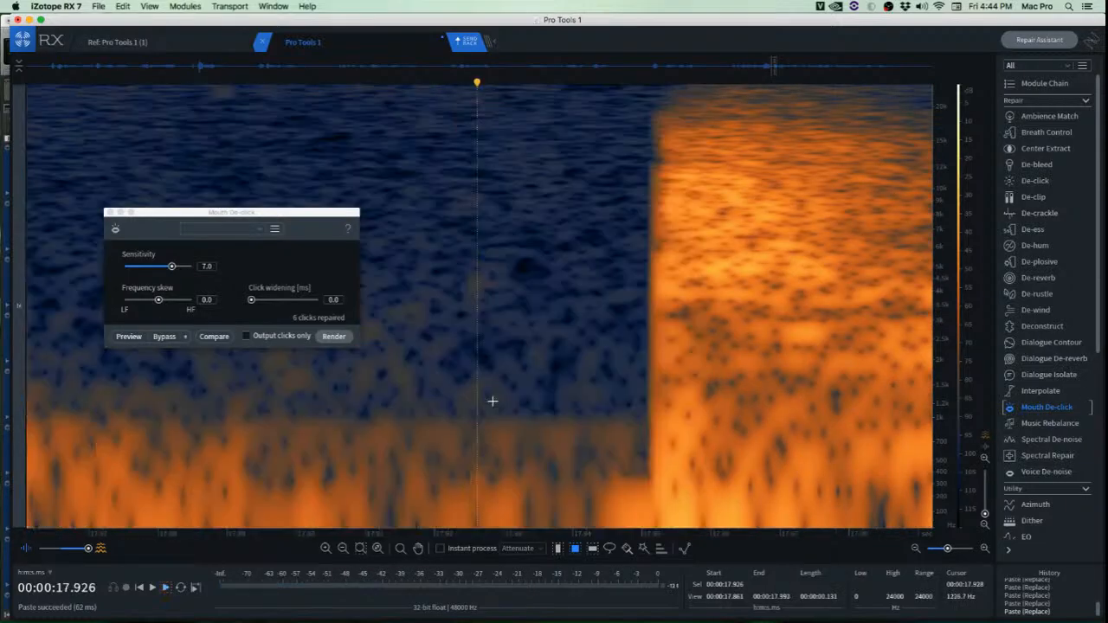
scroll(489, 402, down, 7)
scroll(489, 401, down, 1)
key(space)
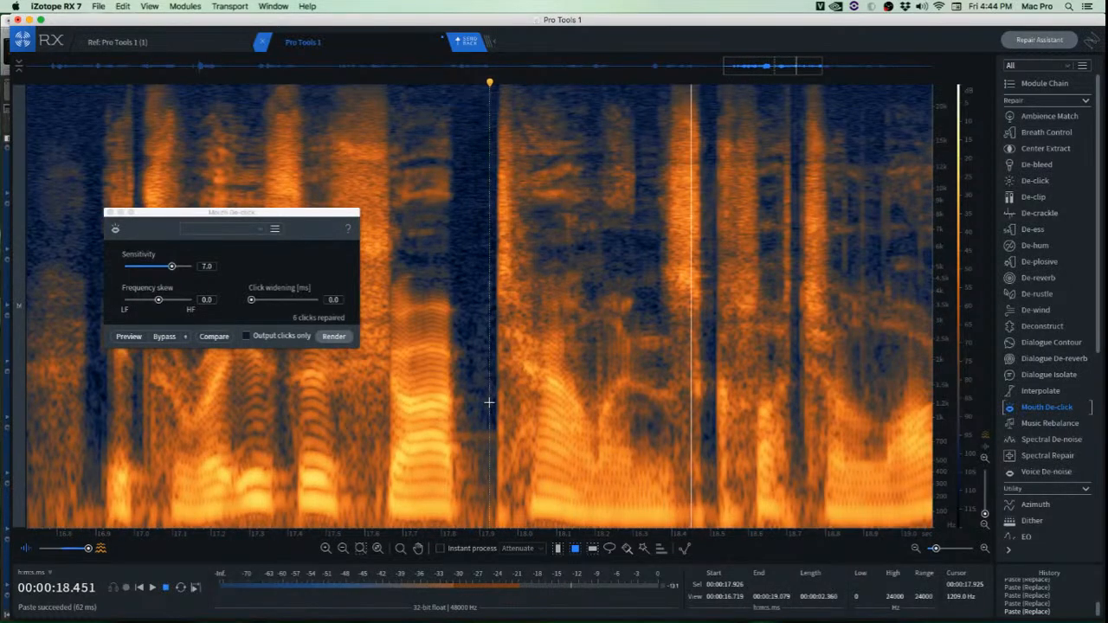
key(space)
key(space)
key(space)
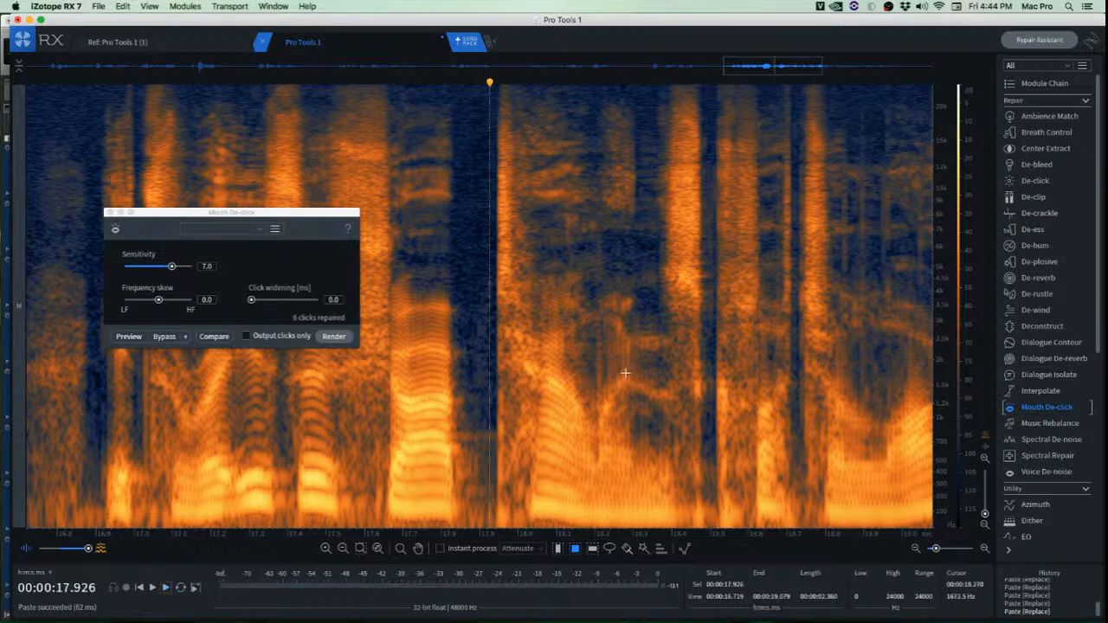
key(space)
key(space)
Try De-plosive on 18.495–18.586 s below about 326 Hz, audition it from 18.200 s and undo it.
scroll(519, 489, up, 4)
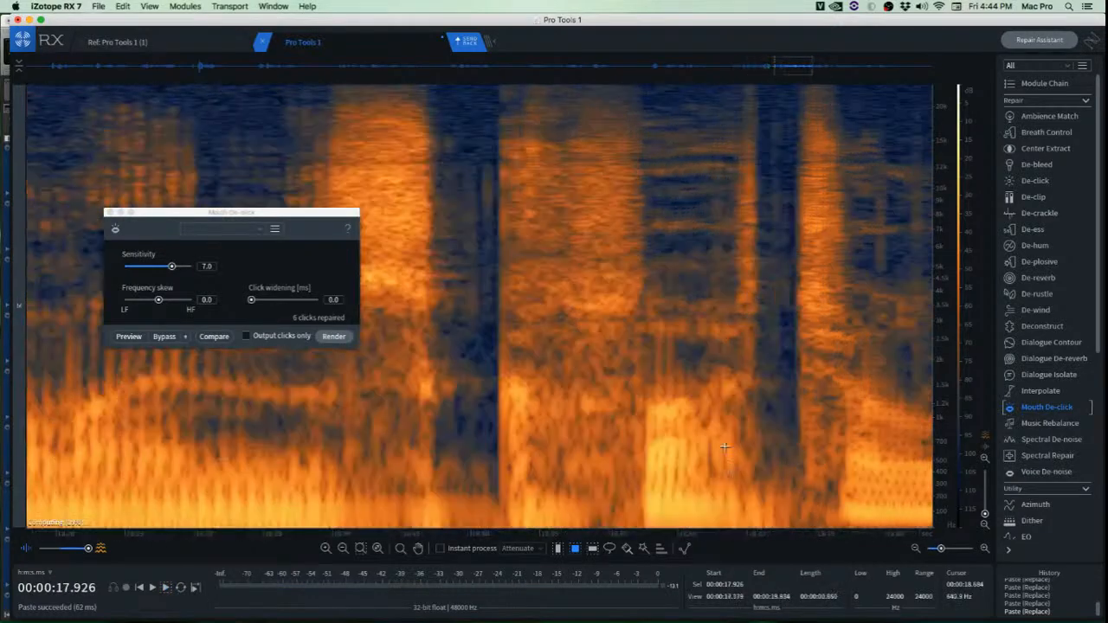
drag(504, 481, 575, 538)
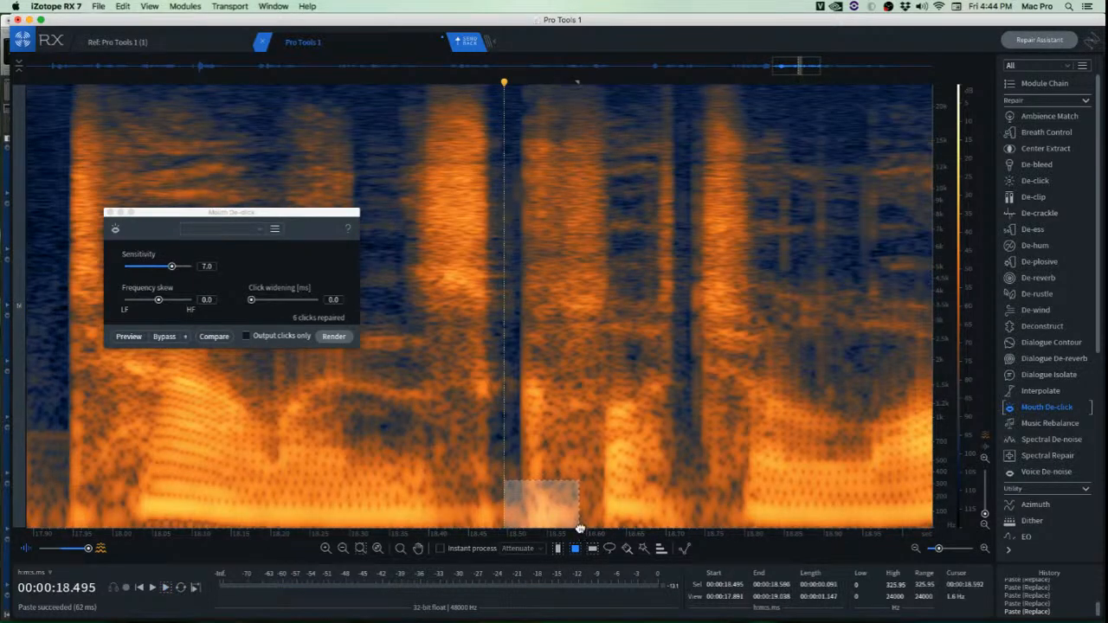
key(p)
click(271, 392)
key(space)
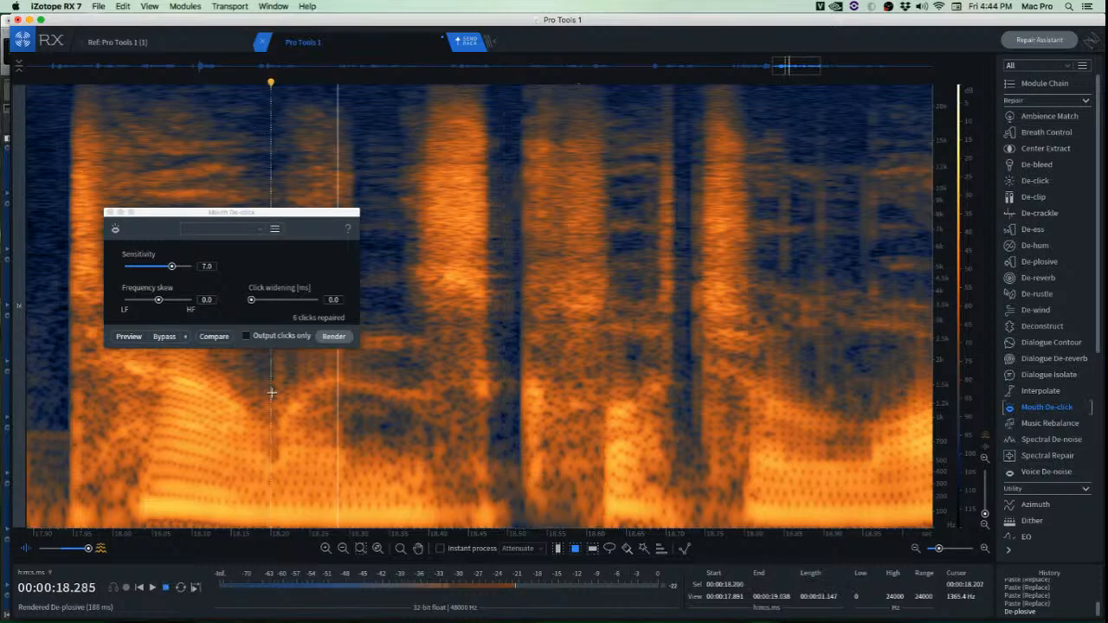
key(space)
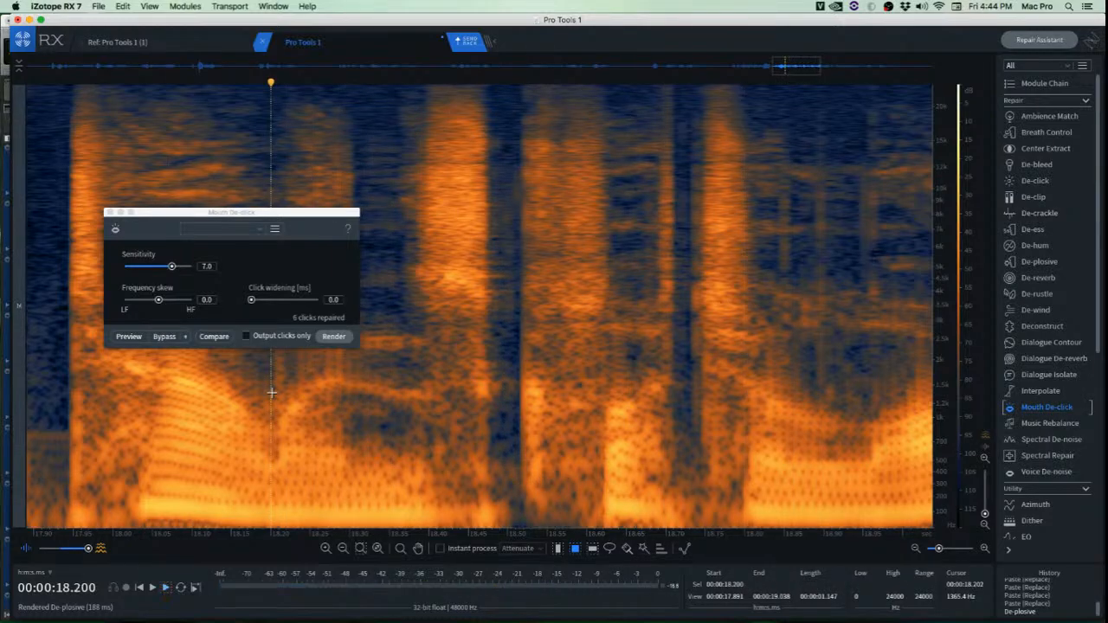
key(super+z)
Apply De-plosive to a wider selection at 18.433–18.600 s below 350 Hz.
drag(456, 476, 587, 530)
key(space)
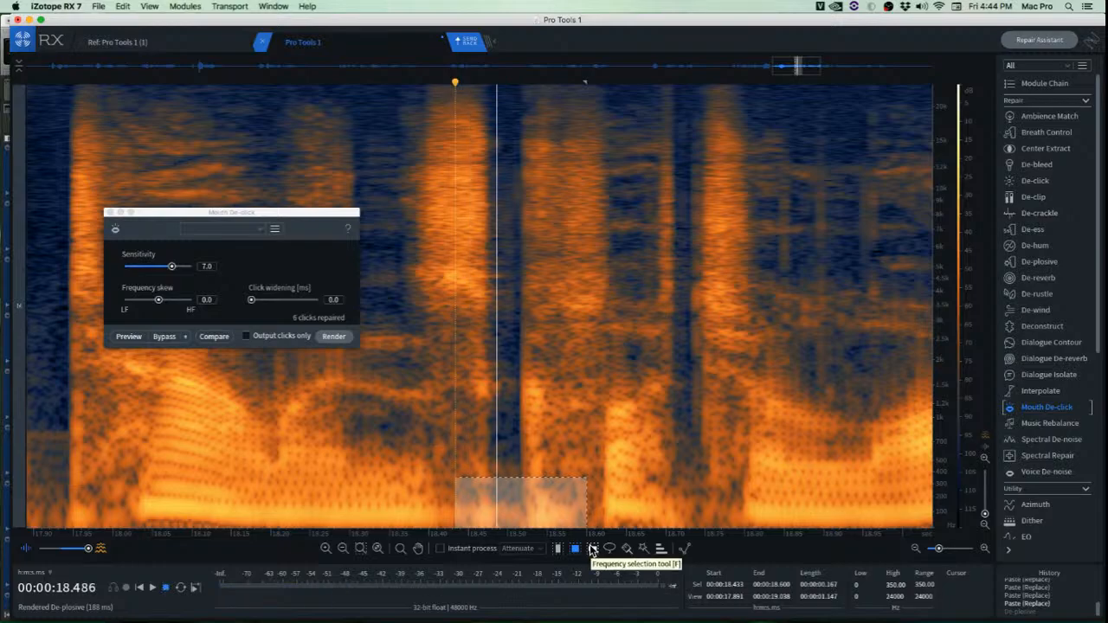
key(super+r)
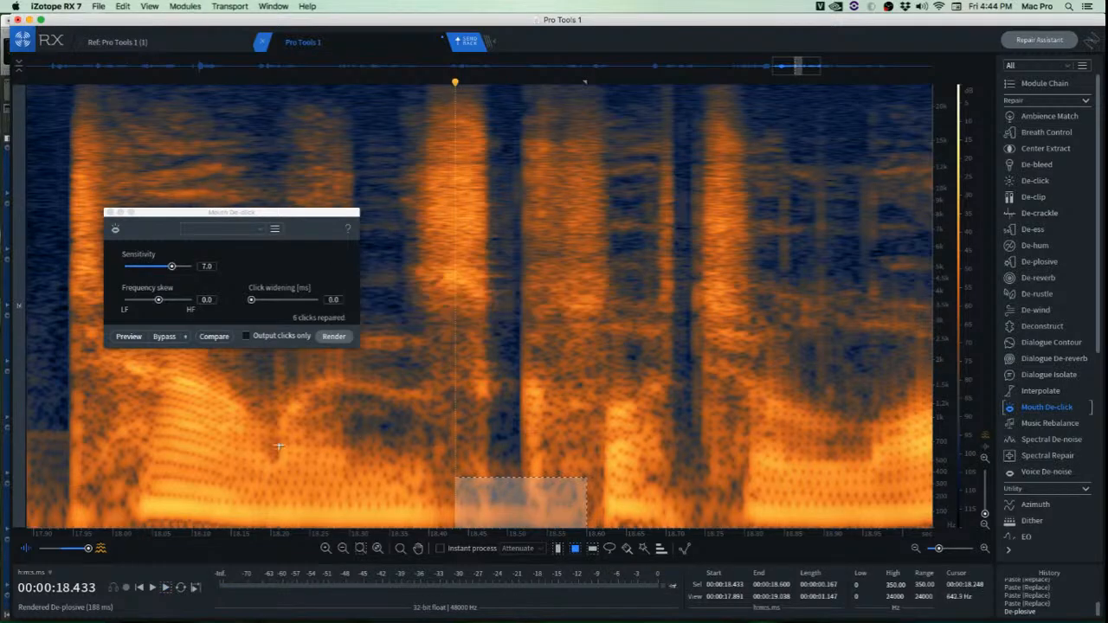
Play back the plosive repair from about 18.183 s and from about 18.145 s.
click(257, 447)
key(space)
key(space)
key(space)
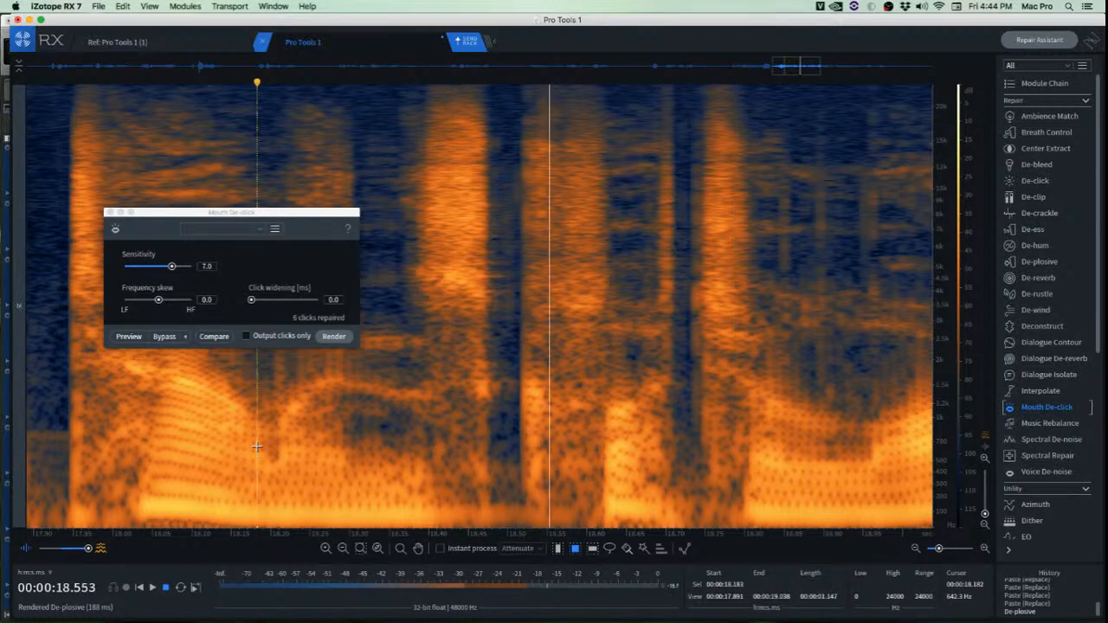
key(space)
click(230, 144)
key(space)
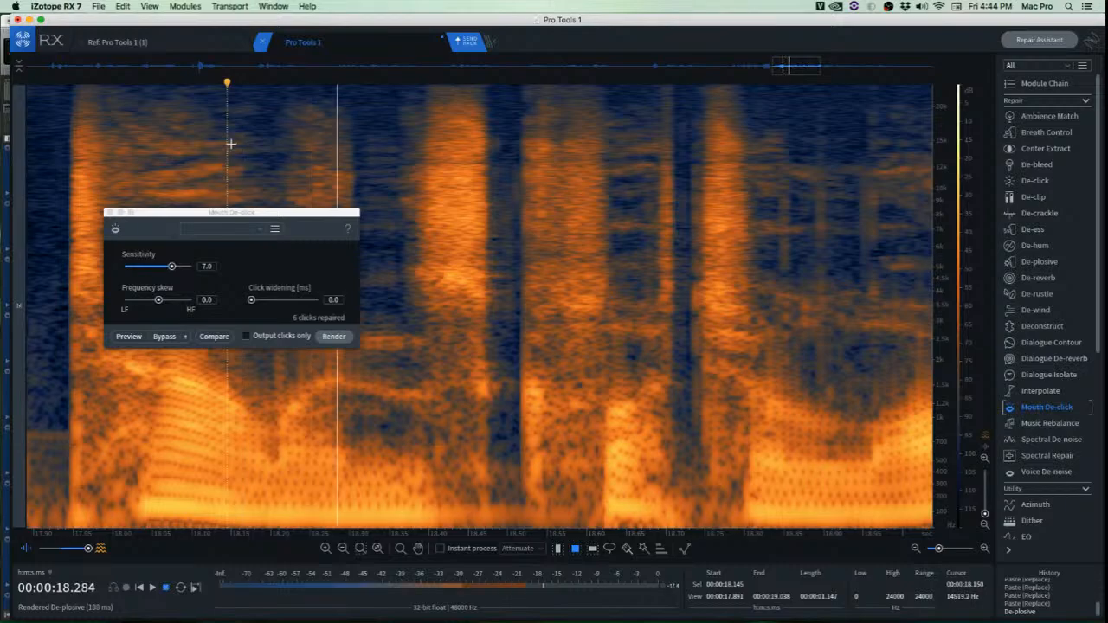
key(space)
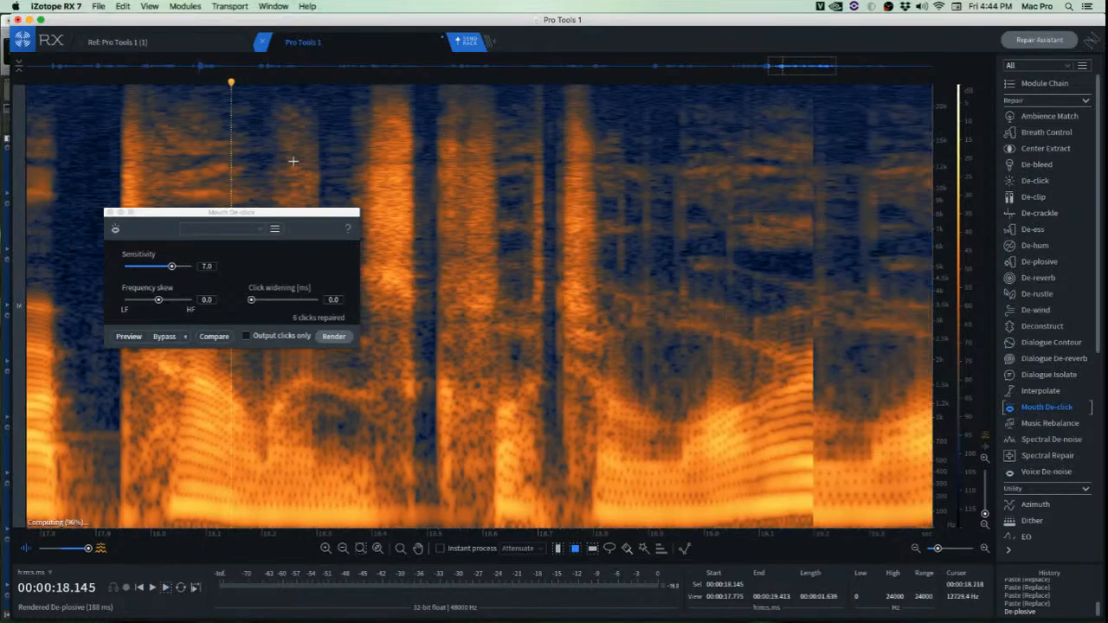
key(space)
key(space)
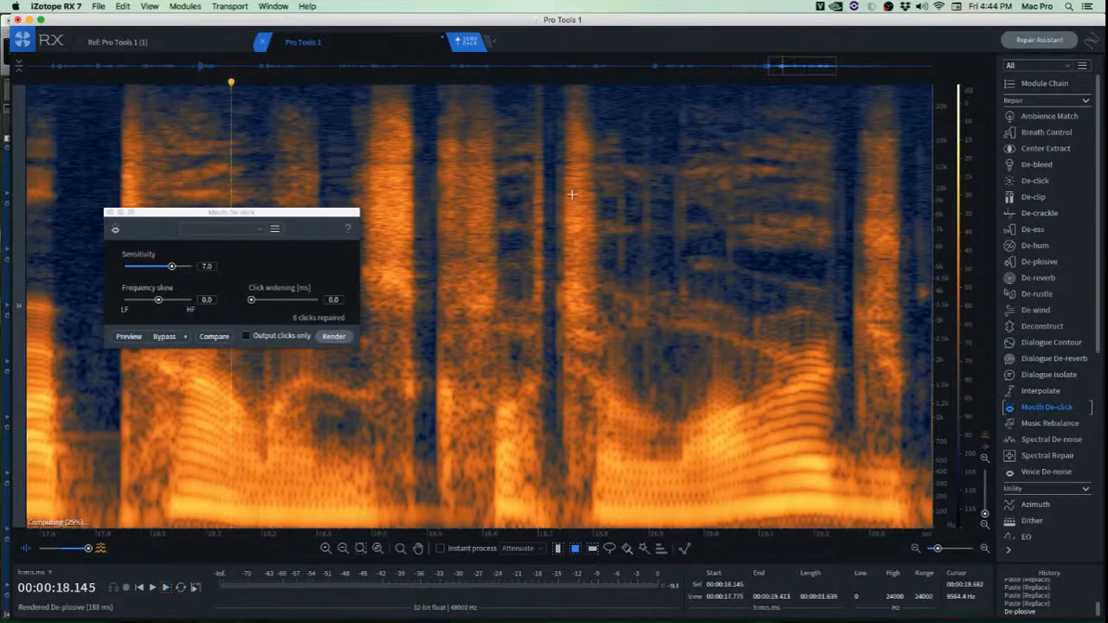
Play the following speech from about 19.0 s to listen for more mouth clicks.
scroll(714, 199, down, 2)
scroll(884, 209, up, 5)
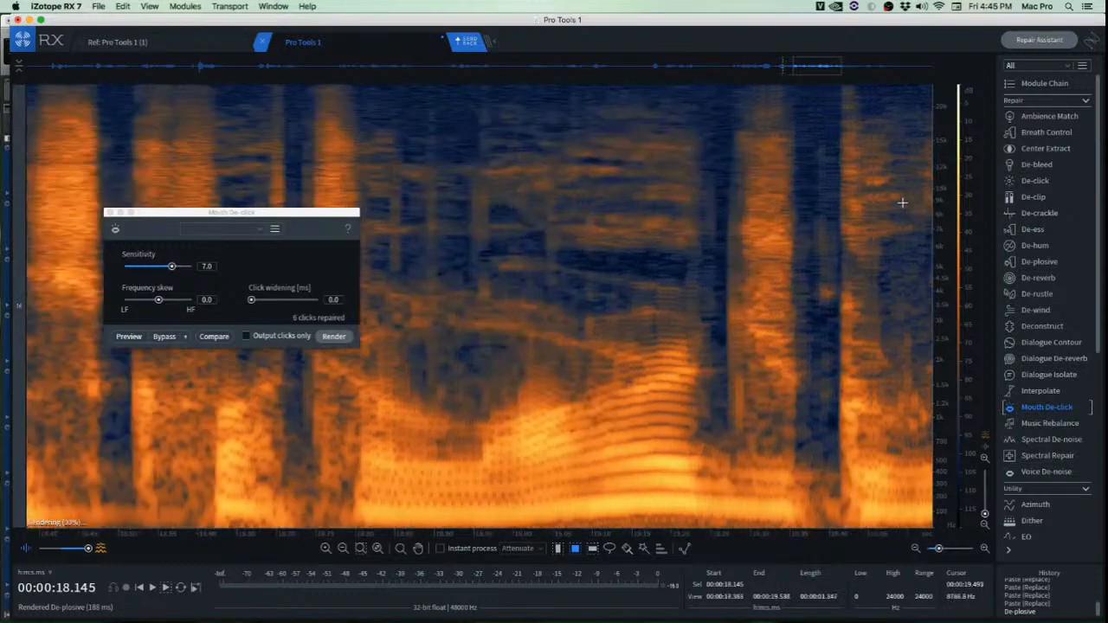
click(441, 130)
key(space)
key(space)
key(space)
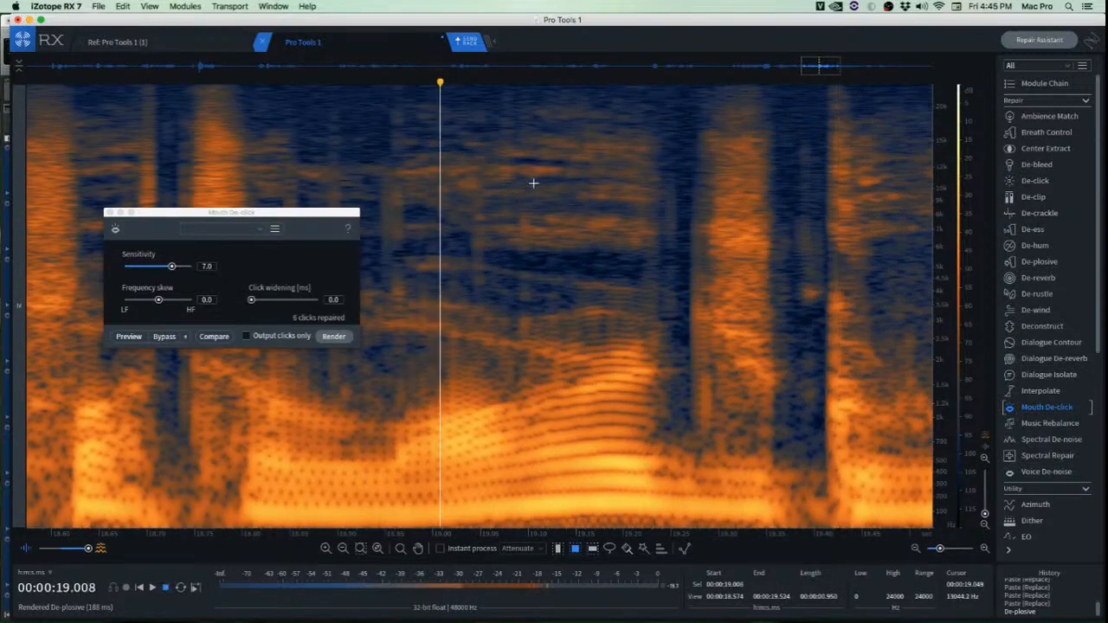
key(space)
Render Mouth De-click on the click cluster at 19.379–19.410 s, about 2.5–16.8 kHz.
scroll(797, 242, up, 4)
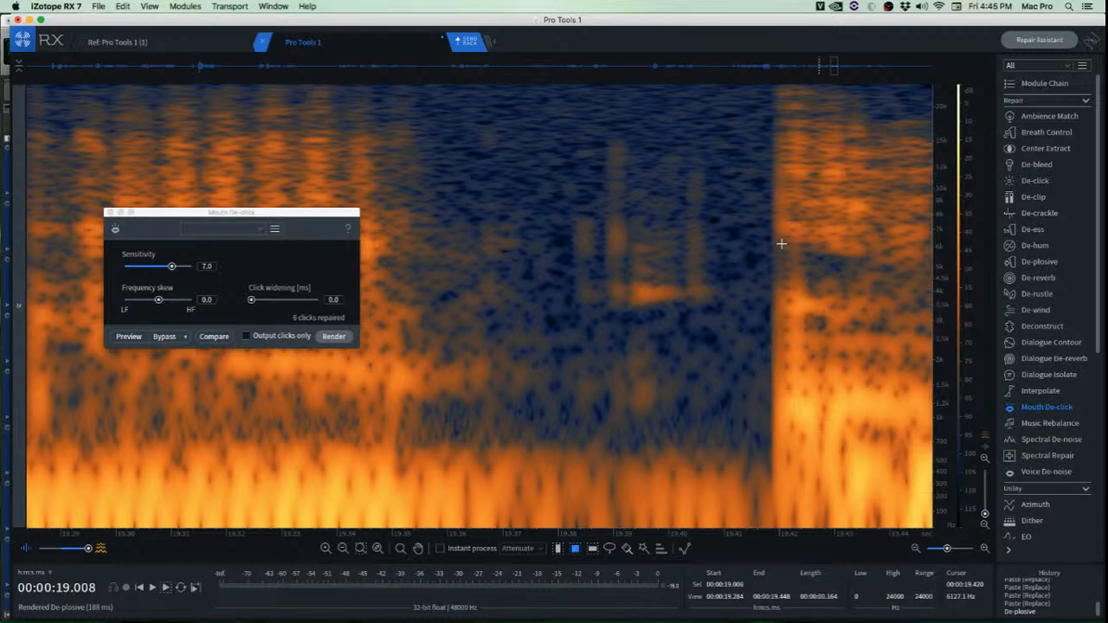
drag(552, 127, 723, 339)
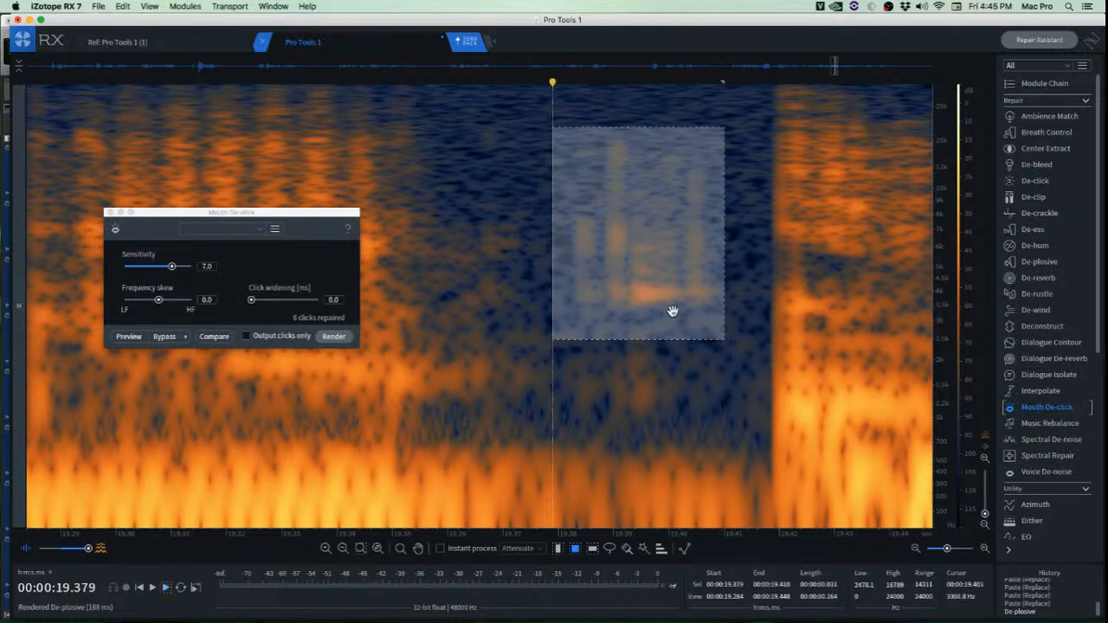
click(333, 336)
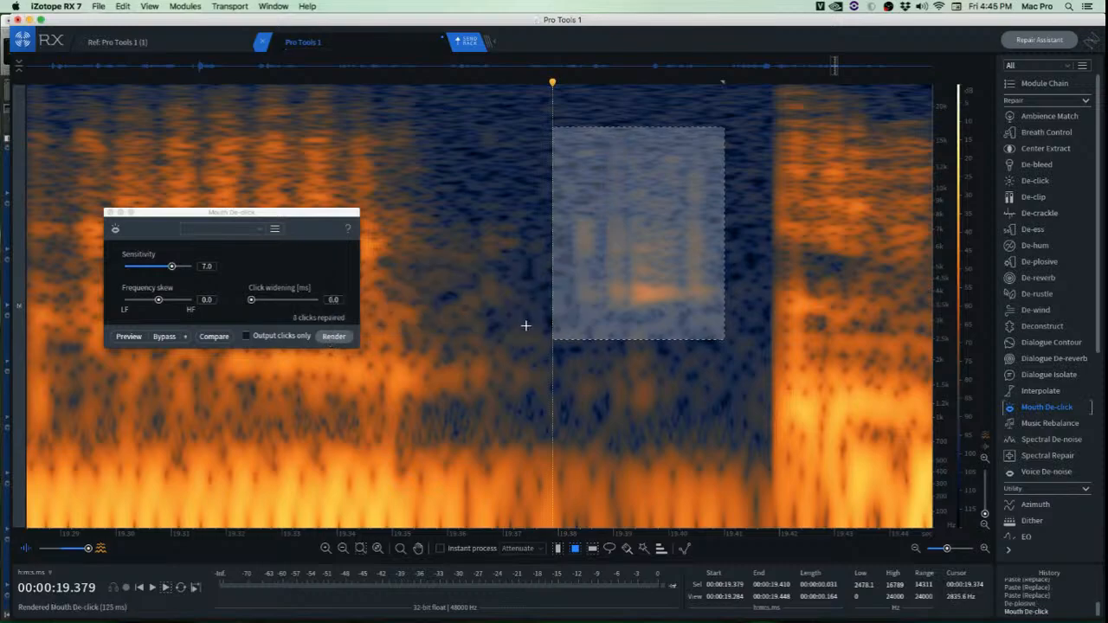
Paste nearby quiet audio over the first remaining click at 19.381–19.388 s, about 2.7–9.7 kHz.
click(529, 222)
scroll(535, 234, up, 3)
drag(534, 202, 680, 304)
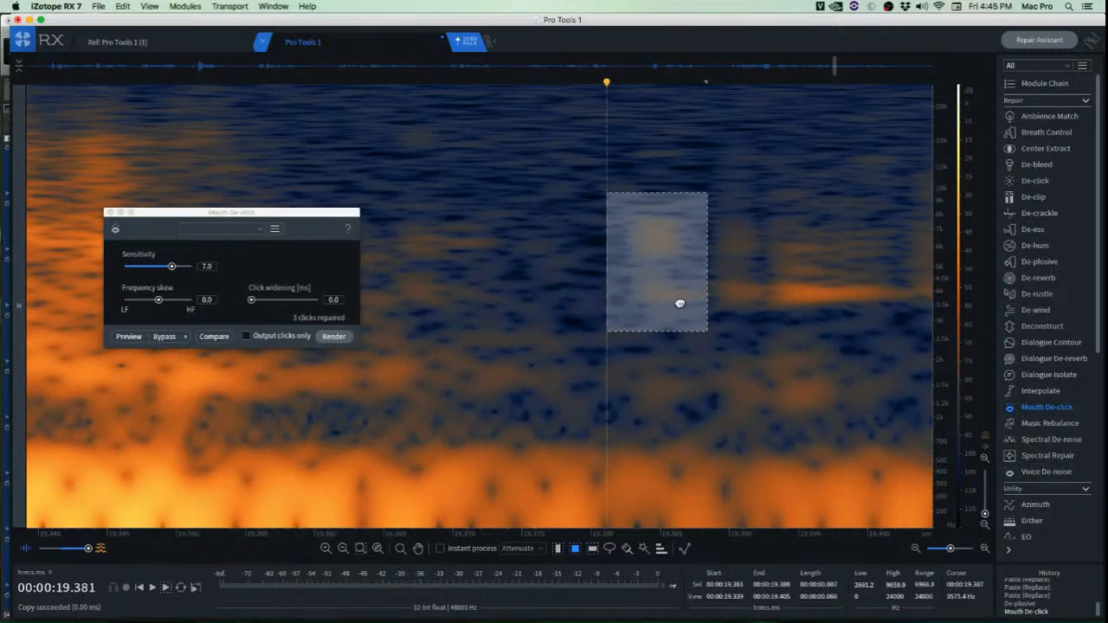
key(super+v)
click(517, 348)
Paste quiet audio from 19.376–19.388 s, about 2.6–14.3 kHz, over the next click near 19.39 s.
scroll(516, 350, down, 4)
scroll(563, 294, up, 2)
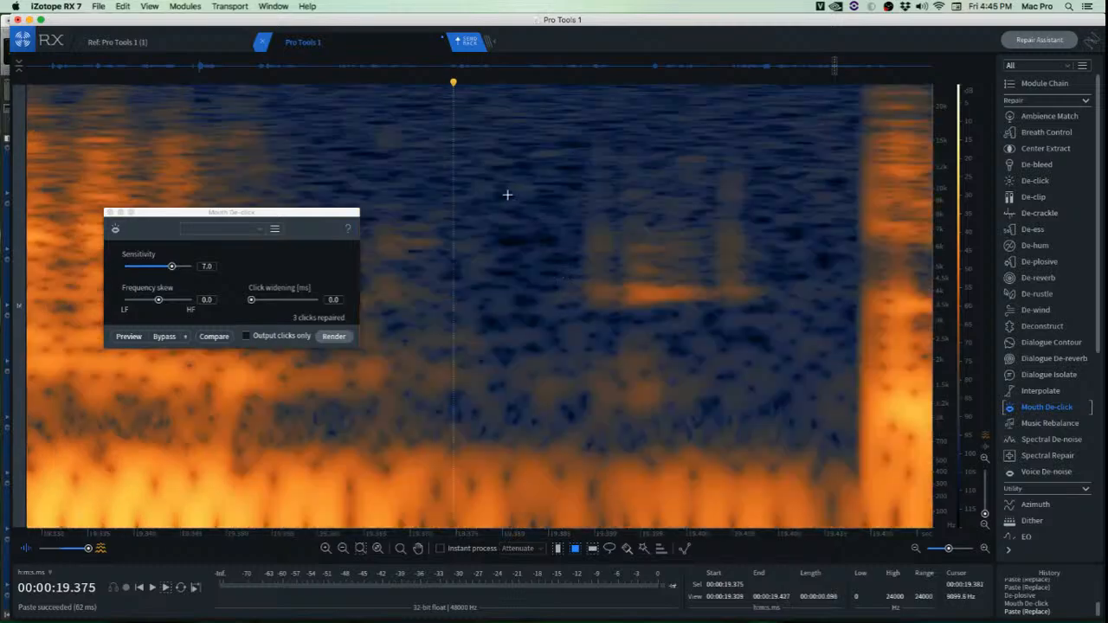
drag(465, 146, 561, 332)
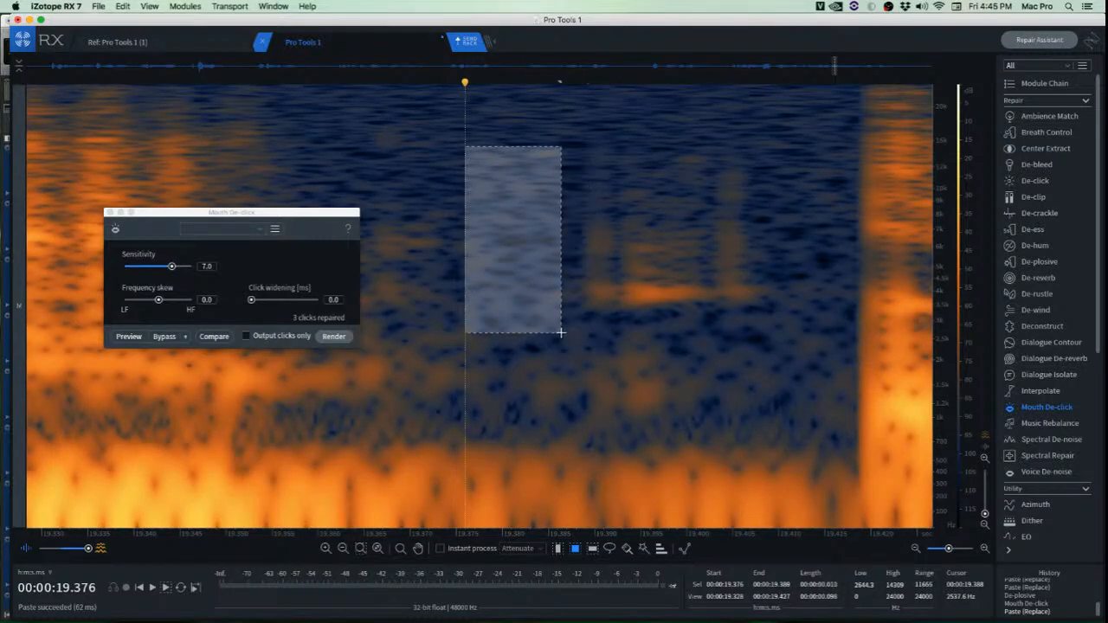
drag(528, 287, 615, 284)
key(super+v)
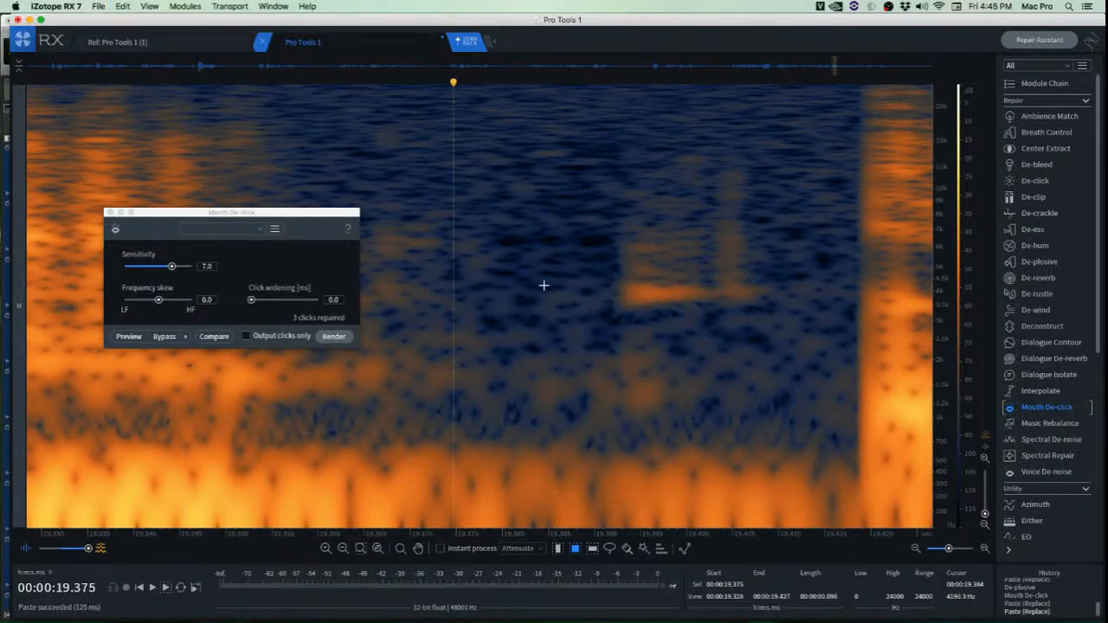
Paste quiet audio from 19.407–19.417 s, about 2.3–16.1 kHz, over the last click in the cluster near 19.40 s.
drag(755, 133, 841, 349)
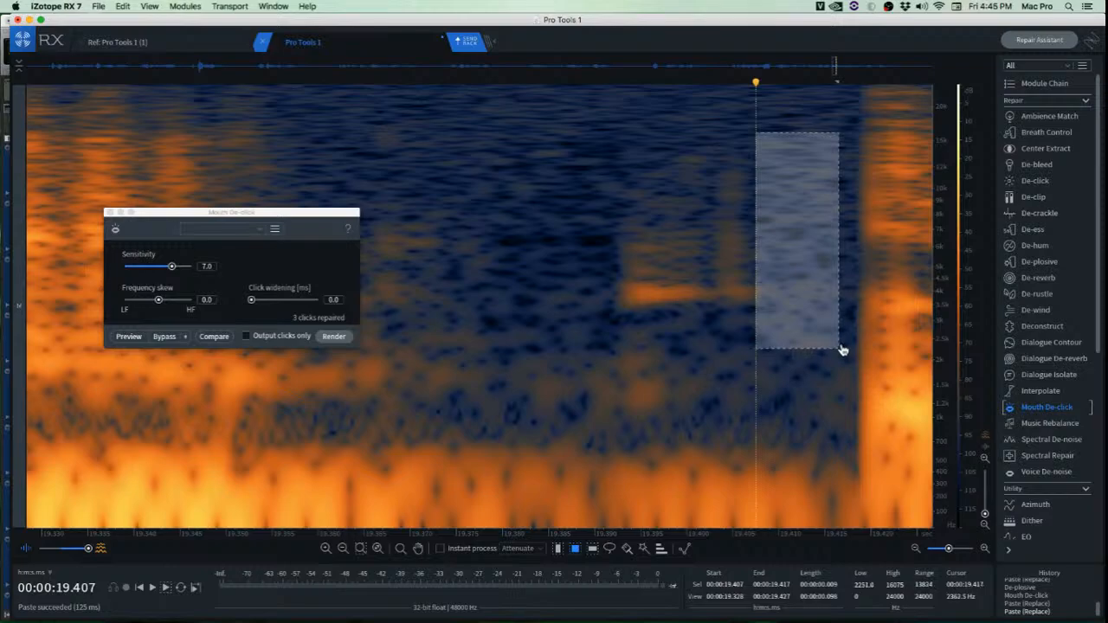
drag(797, 291, 703, 277)
key(super+v)
click(774, 273)
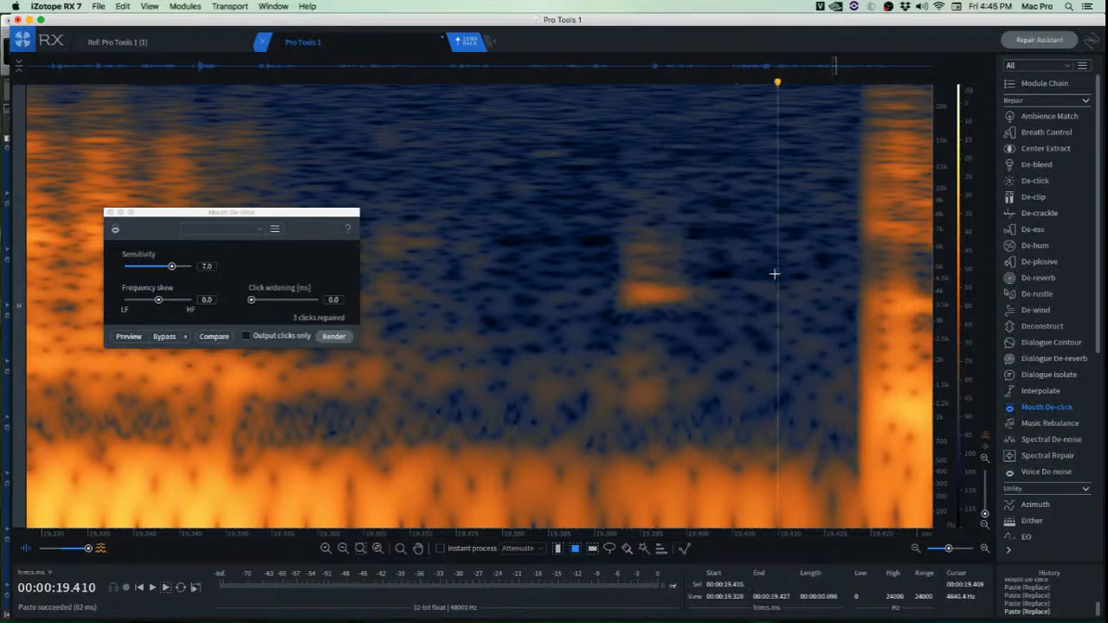
Paste quiet audio from about 19.400 s, reaching up to 10.8 kHz, over the click near 19.395 s and play the spot back.
scroll(672, 228, down, 4)
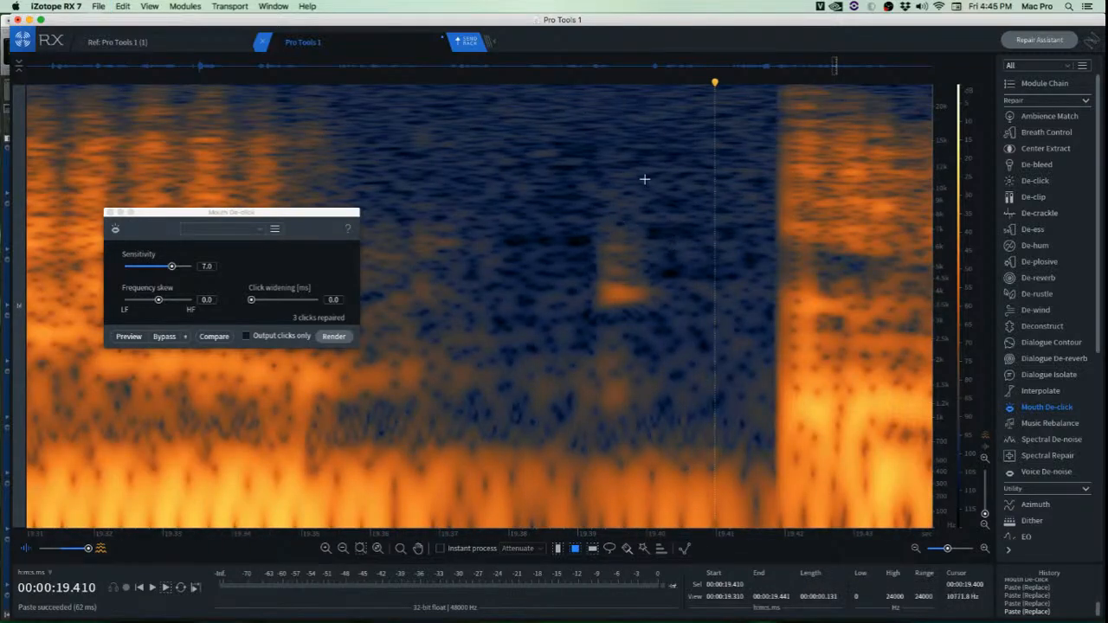
drag(646, 179, 761, 324)
key(super+c)
drag(698, 293, 638, 293)
key(super+v)
click(446, 247)
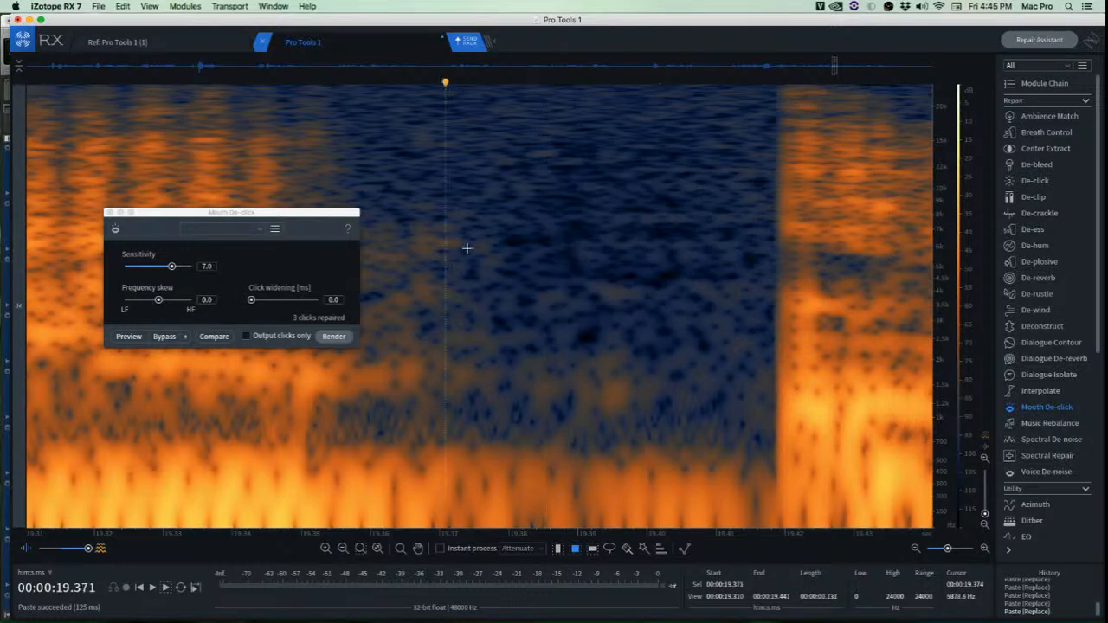
key(space)
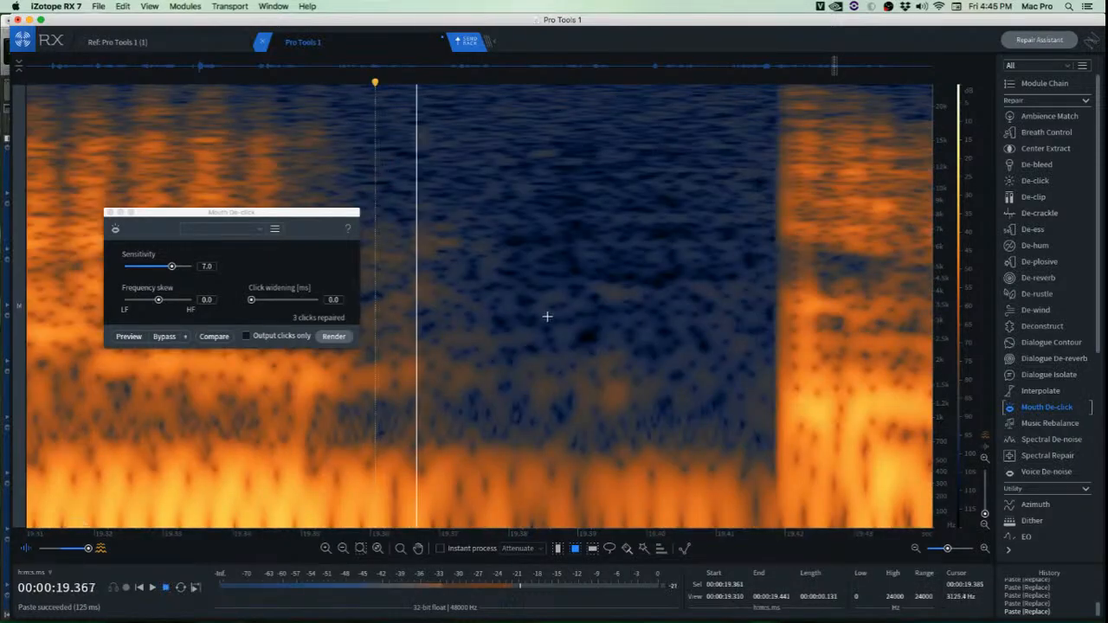
key(space)
Paste quiet audio from 19.400–19.410 s, about 0.7–5.3 kHz, over the faint low-frequency residue near 19.395 s.
drag(647, 260, 709, 426)
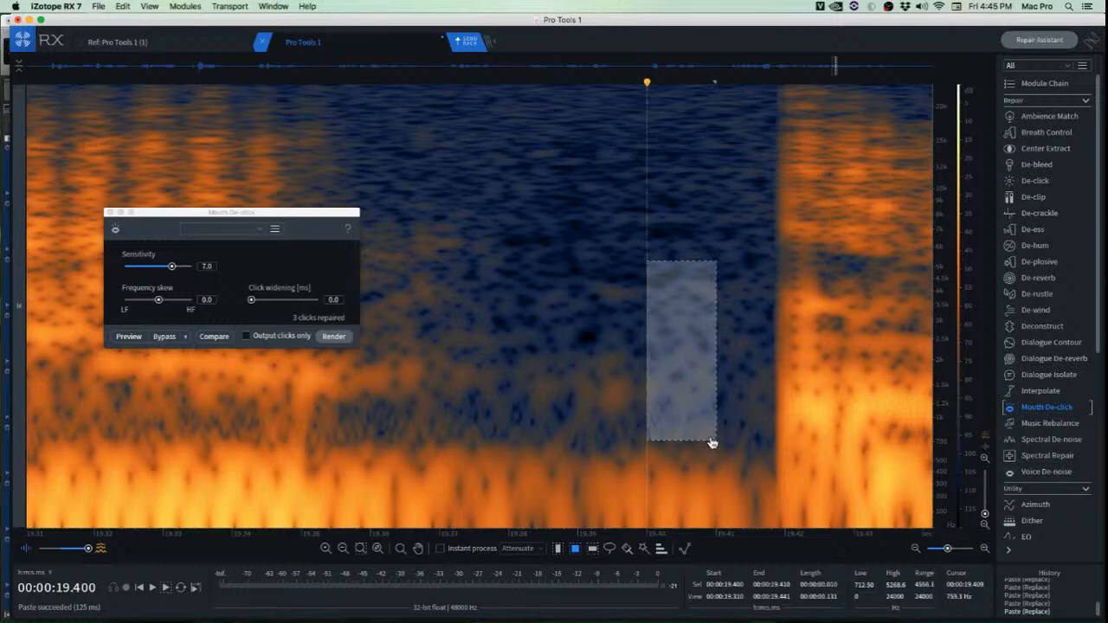
drag(670, 395, 604, 392)
key(super+v)
click(487, 386)
Play back the repaired gap in context from 19.237 s through to the end of the phrase.
scroll(509, 392, down, 5)
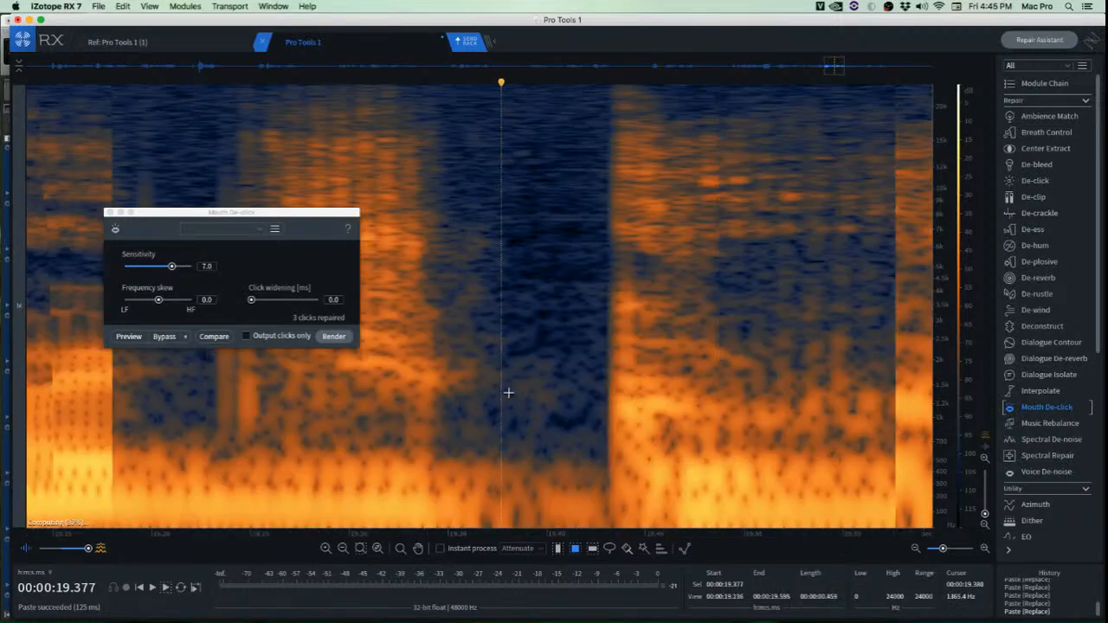
key(space)
key(space)
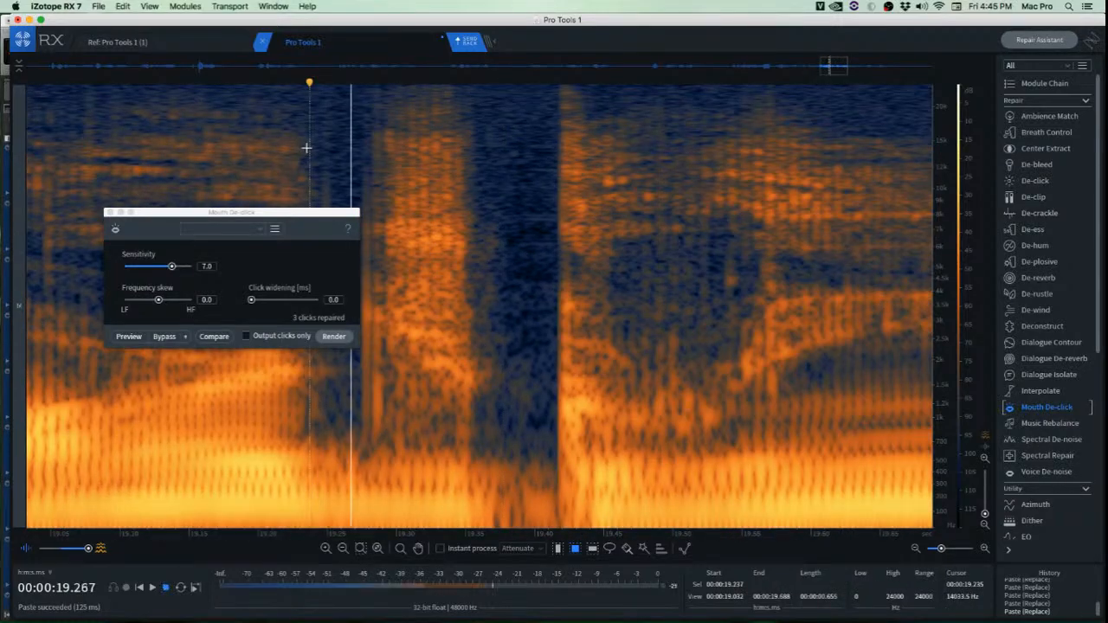
key(space)
scroll(315, 170, down, 8)
key(space)
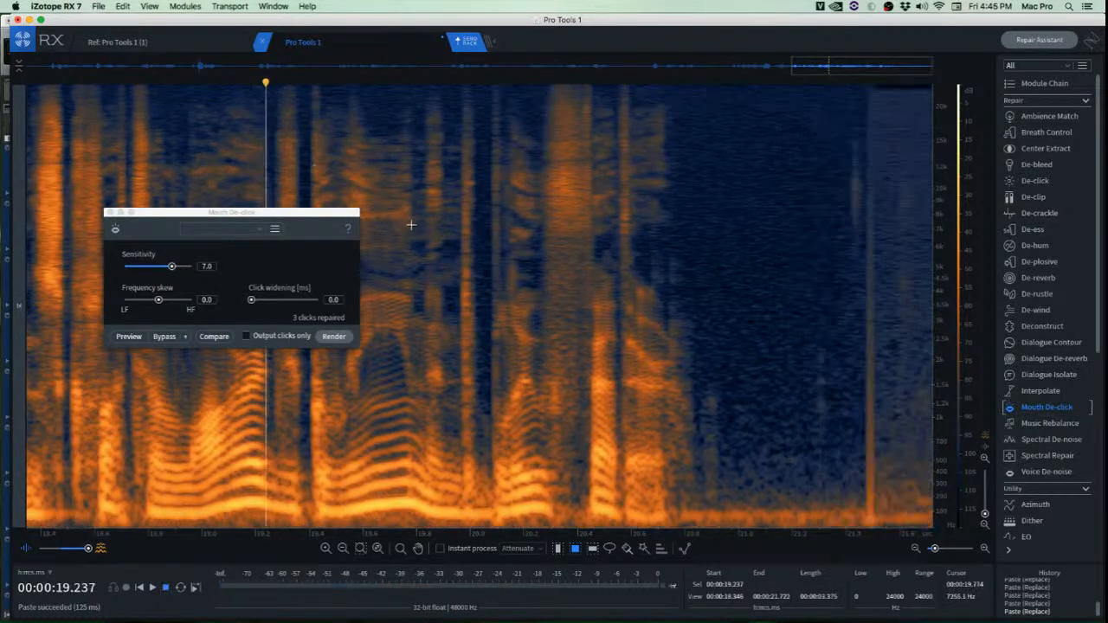
key(space)
scroll(440, 236, down, 3)
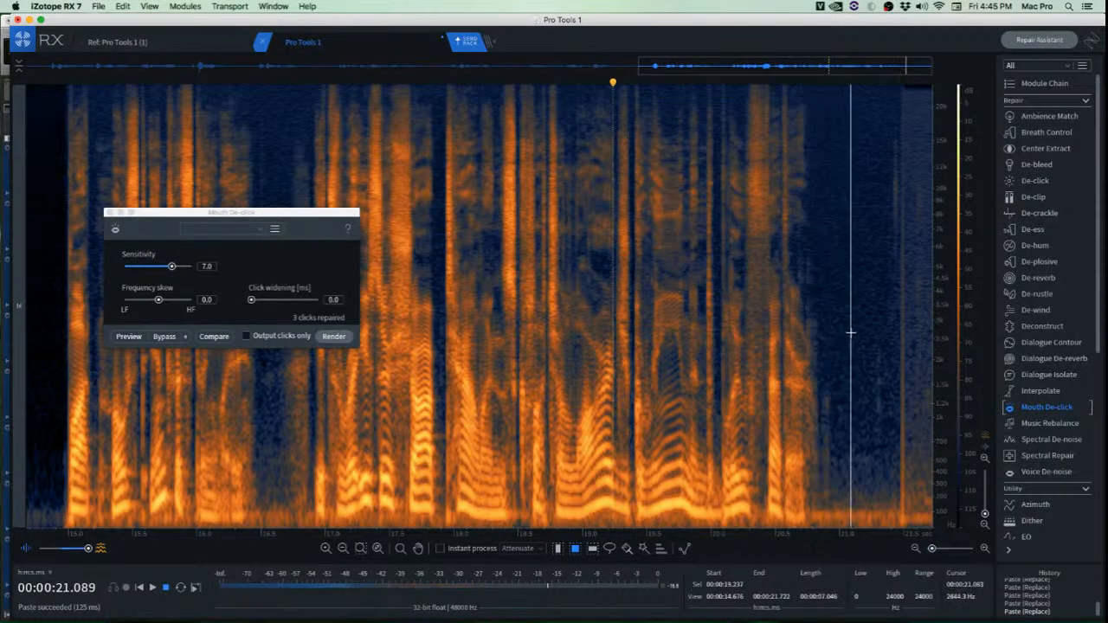
Paste quiet audio over the faint noise just after the last word near 20.9 s, below about 1.6 kHz.
scroll(851, 351, up, 8)
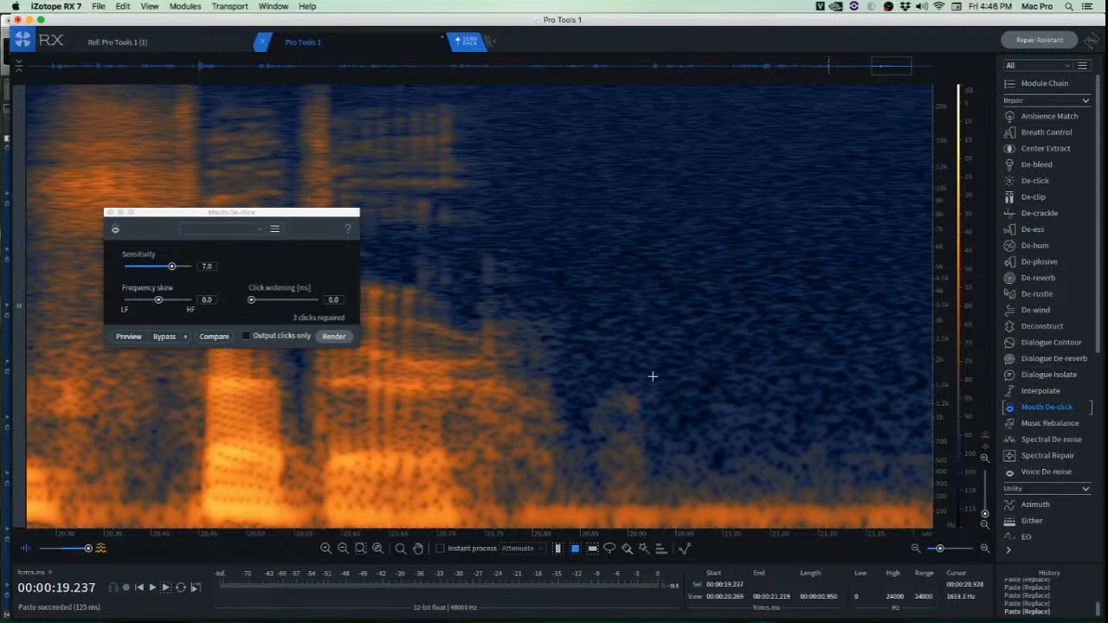
drag(652, 376, 641, 447)
key(super+v)
click(768, 421)
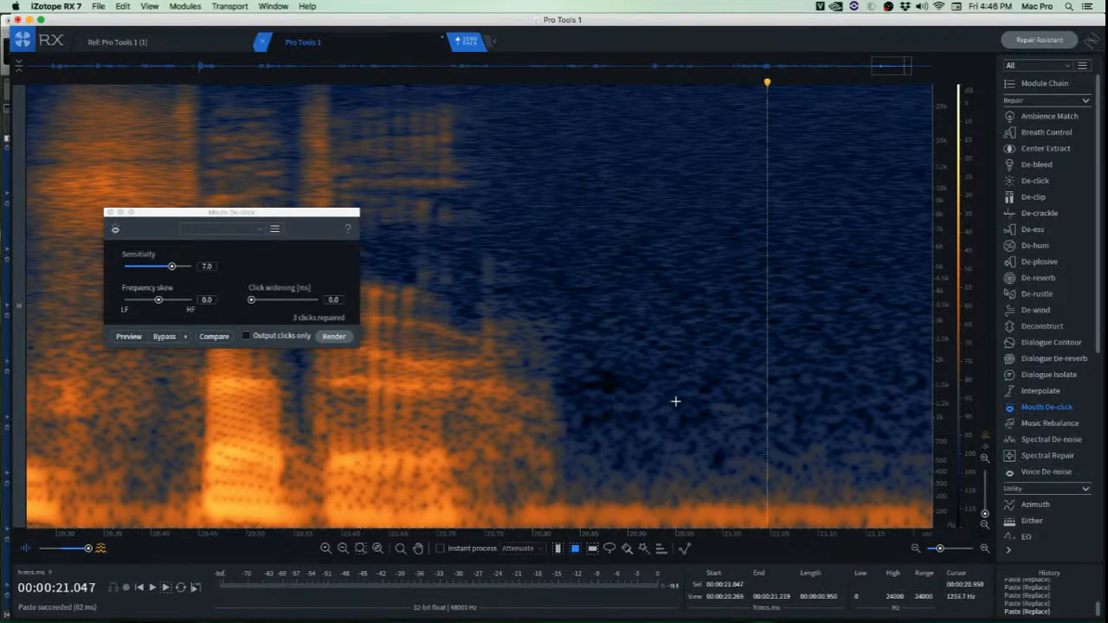
Play back the end of the last phrase from 20.460 s to check the repair.
scroll(658, 389, down, 3)
key(space)
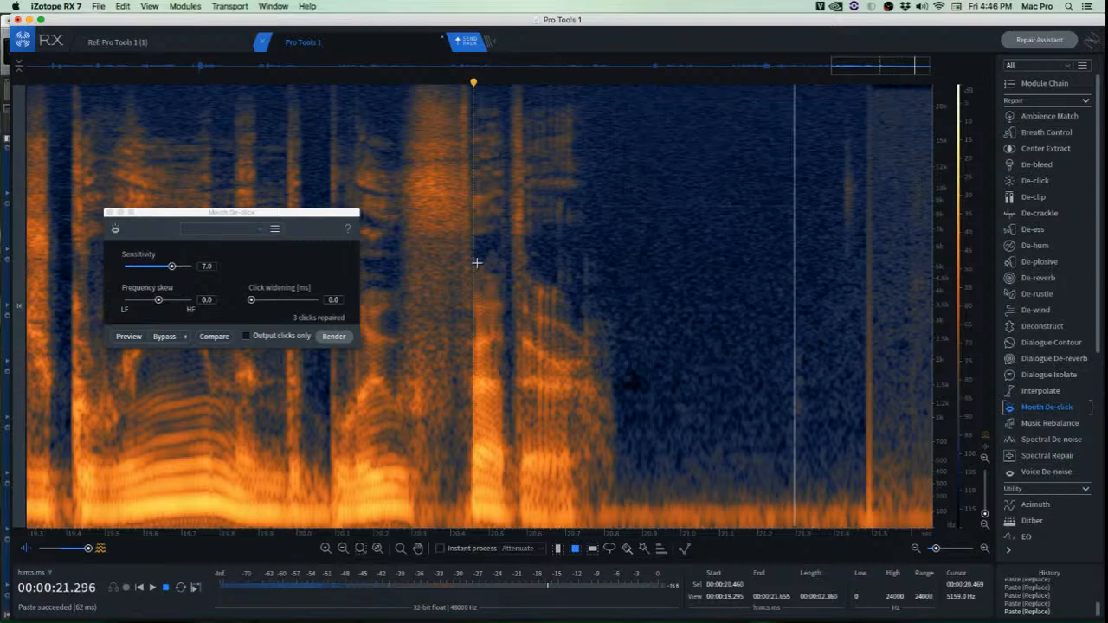
key(space)
key(space)
key(space)
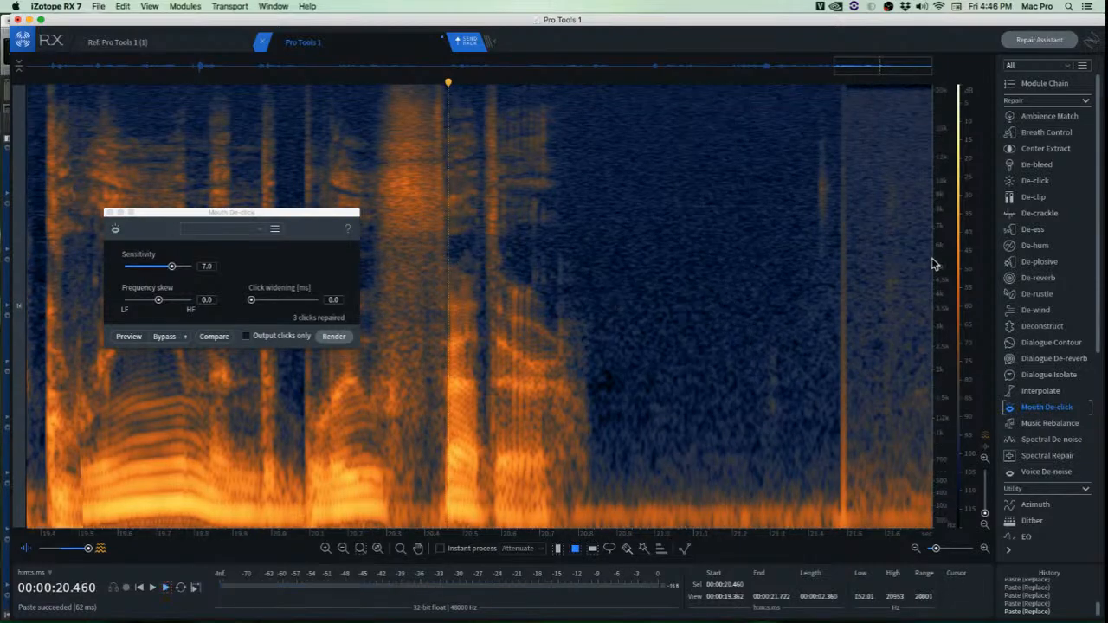
Paste preceding quiet audio over the faint high-frequency noise at 21.388–21.471 s, about 4.4–18.5 kHz.
scroll(886, 247, up, 4)
drag(458, 106, 574, 282)
drag(519, 243, 592, 234)
key(super+v)
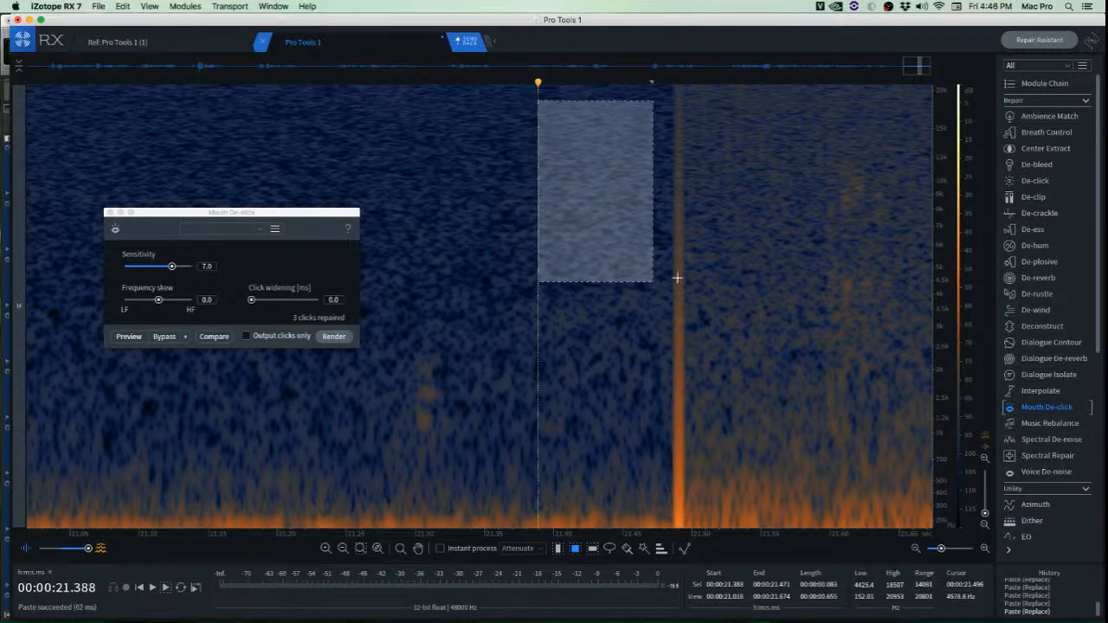
click(649, 299)
Paste quiet audio from about 21.44–21.48 s over the upper part of the vertical click near 21.49 s.
scroll(692, 209, up, 2)
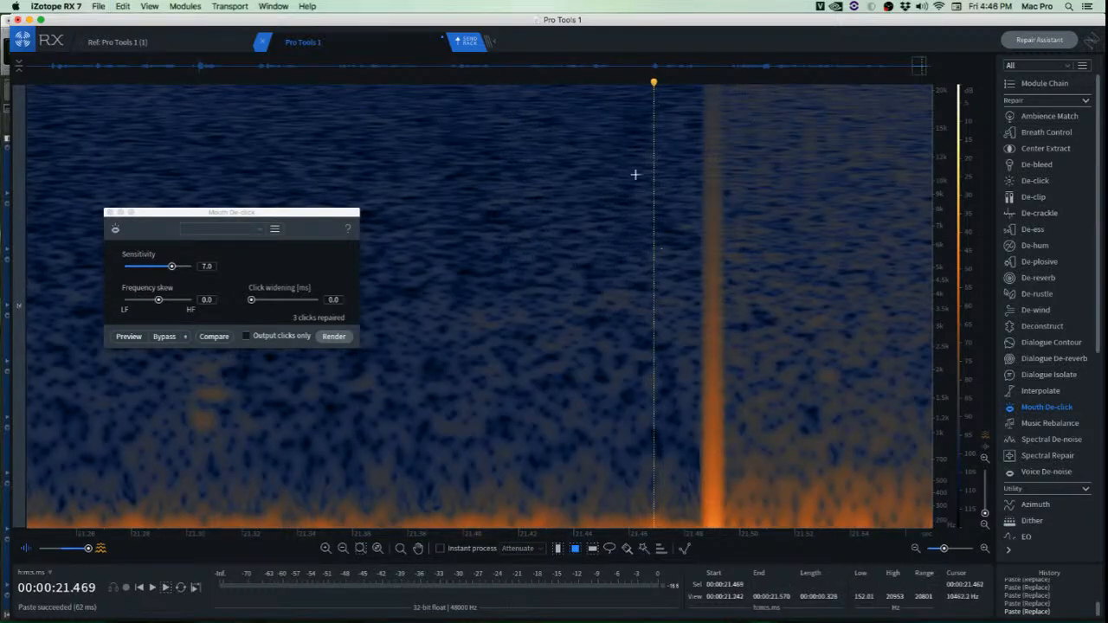
key(space)
drag(570, 105, 685, 452)
drag(658, 407, 695, 368)
key(super+v)
click(617, 359)
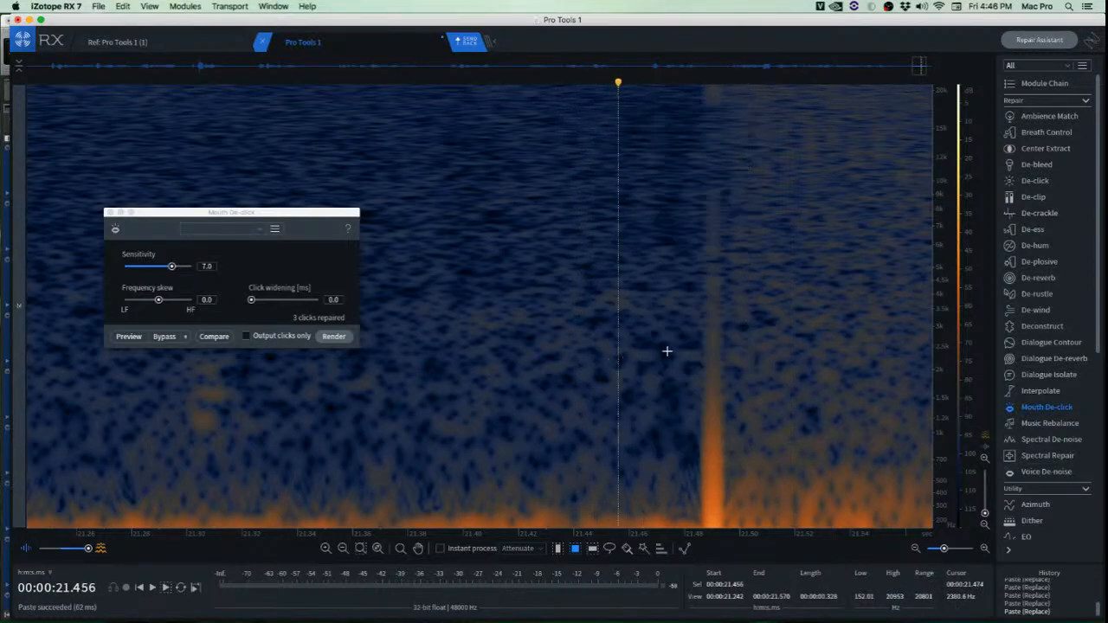
Paste quiet audio from 21.433–21.480 s, below about 2.8 kHz, over the click's low end at 21.465–21.511 s.
click(556, 344)
drag(555, 527, 684, 324)
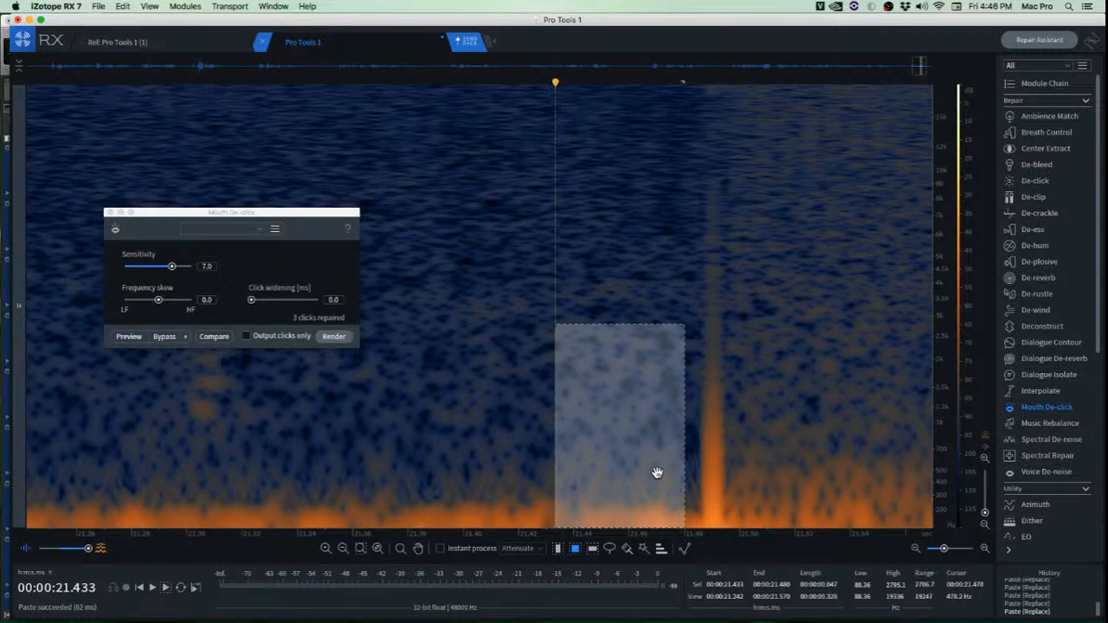
drag(643, 466, 713, 446)
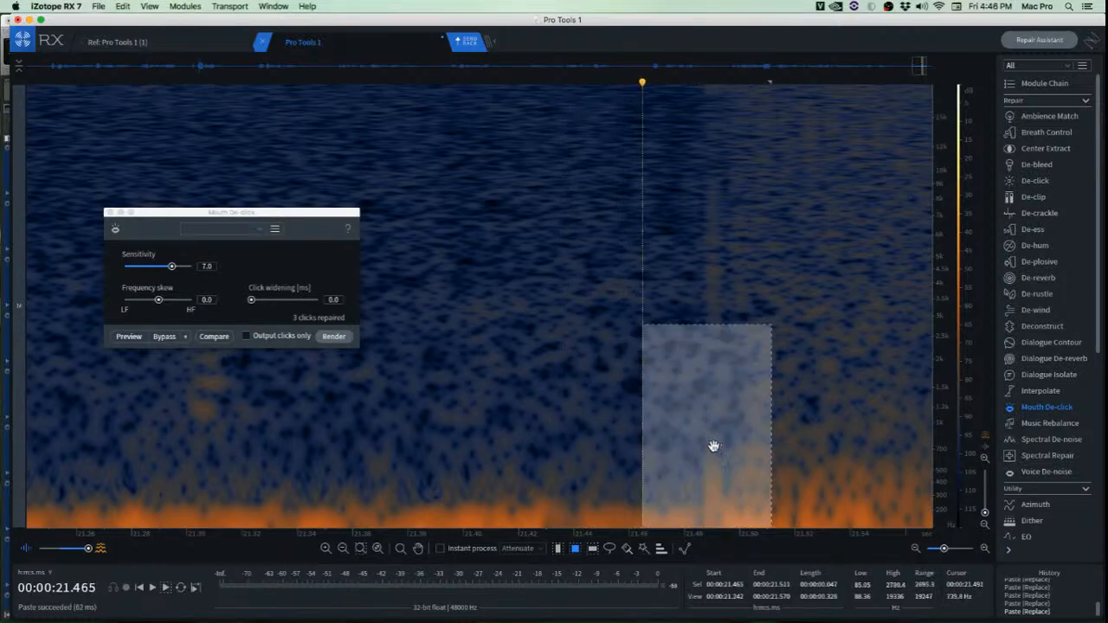
click(650, 431)
Paste adjacent quiet audio over the remaining mid and high frequencies of the click near 21.49 s.
drag(620, 139, 695, 349)
drag(658, 314, 706, 302)
key(super+v)
click(569, 322)
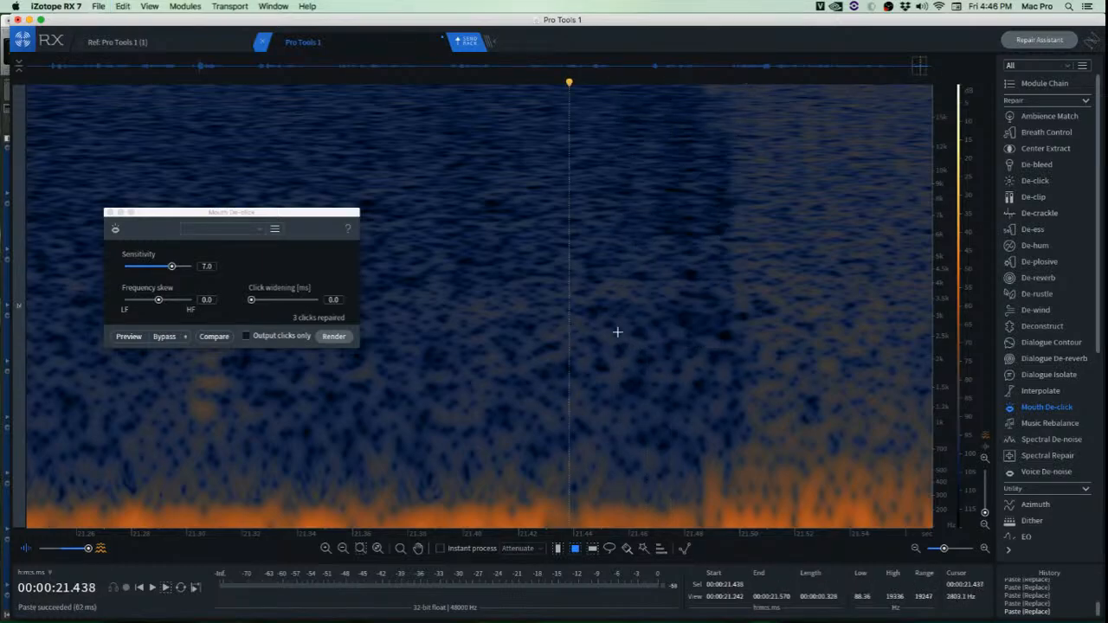
Paste quiet audio over the click's remnant at the very top of the spectrum near 21.49 s and play it back.
scroll(646, 353, down, 3)
drag(942, 158, 944, 344)
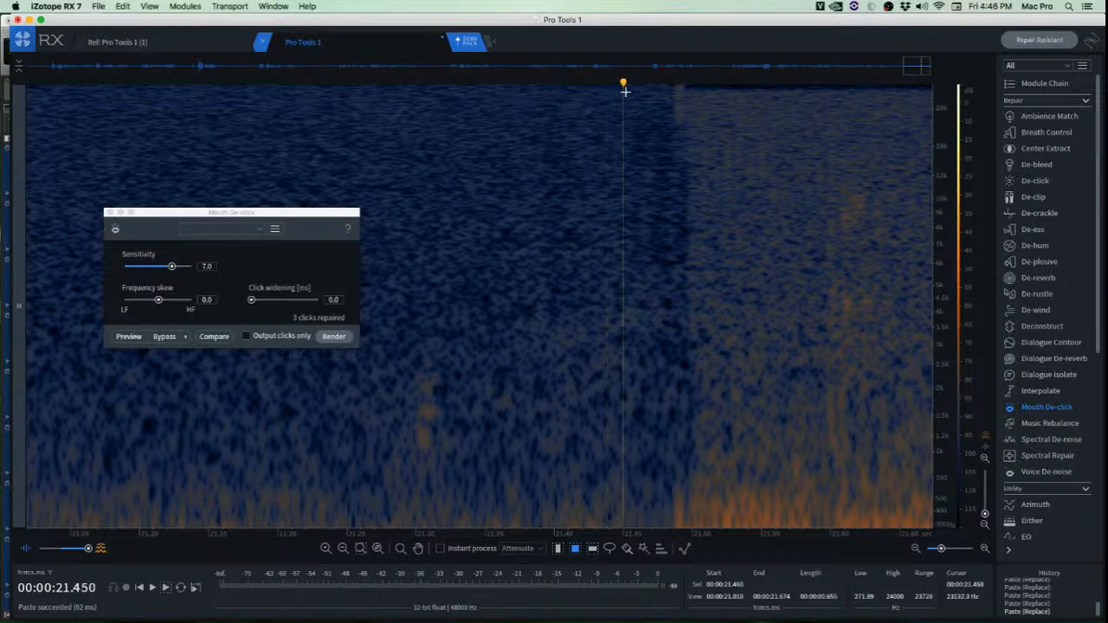
drag(625, 91, 674, 113)
key(super+v)
click(525, 152)
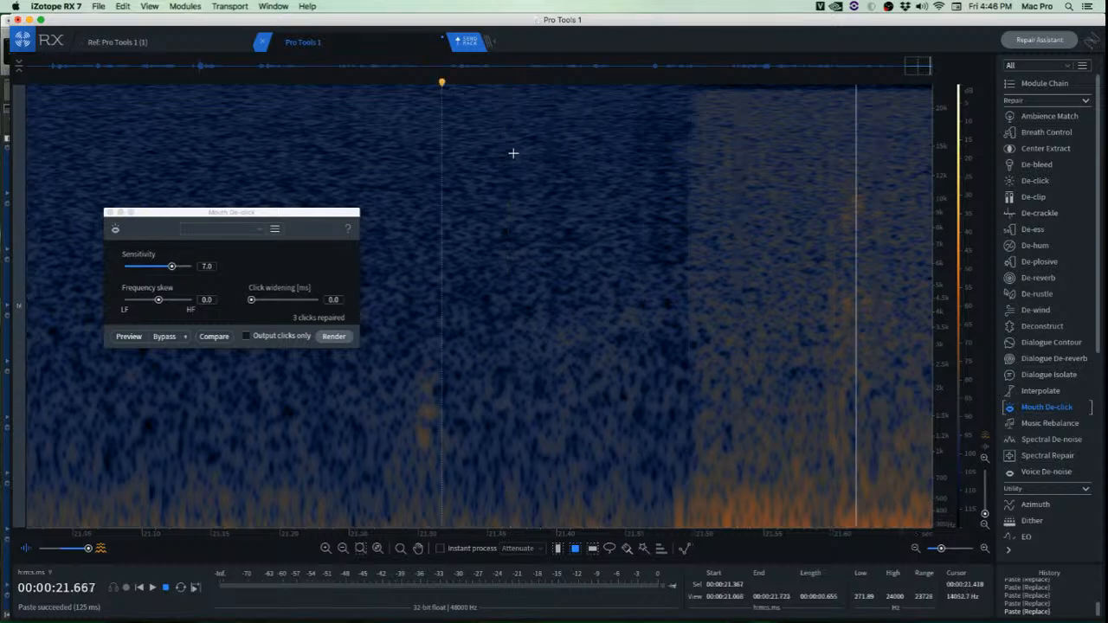
key(space)
Play the recording from the beginning to listen for remaining mouth clicks.
scroll(514, 150, down, 5)
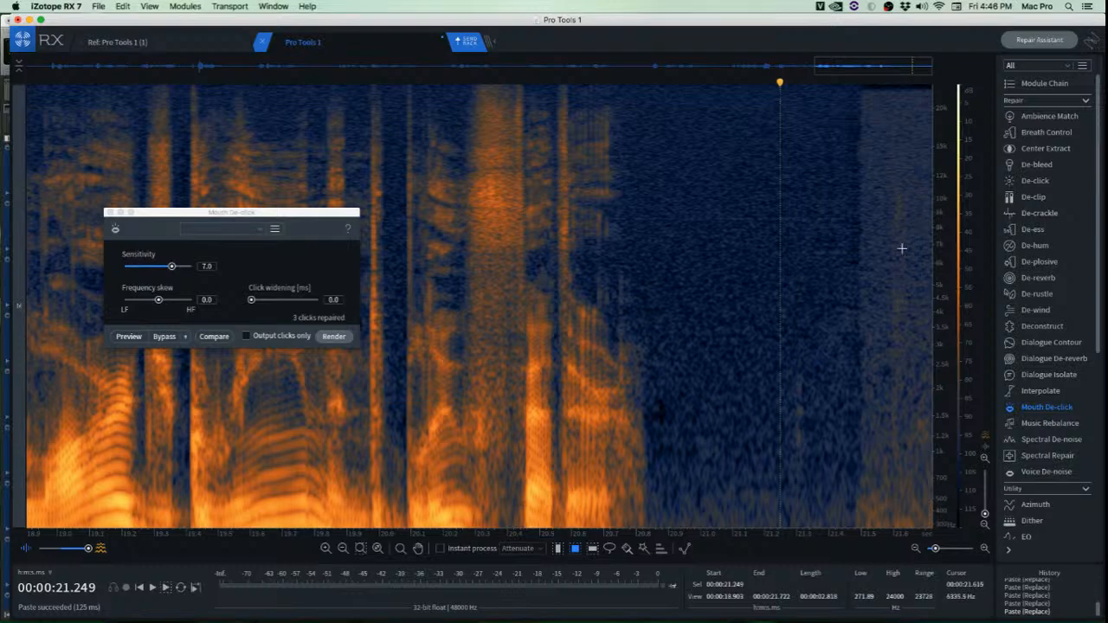
key(Home)
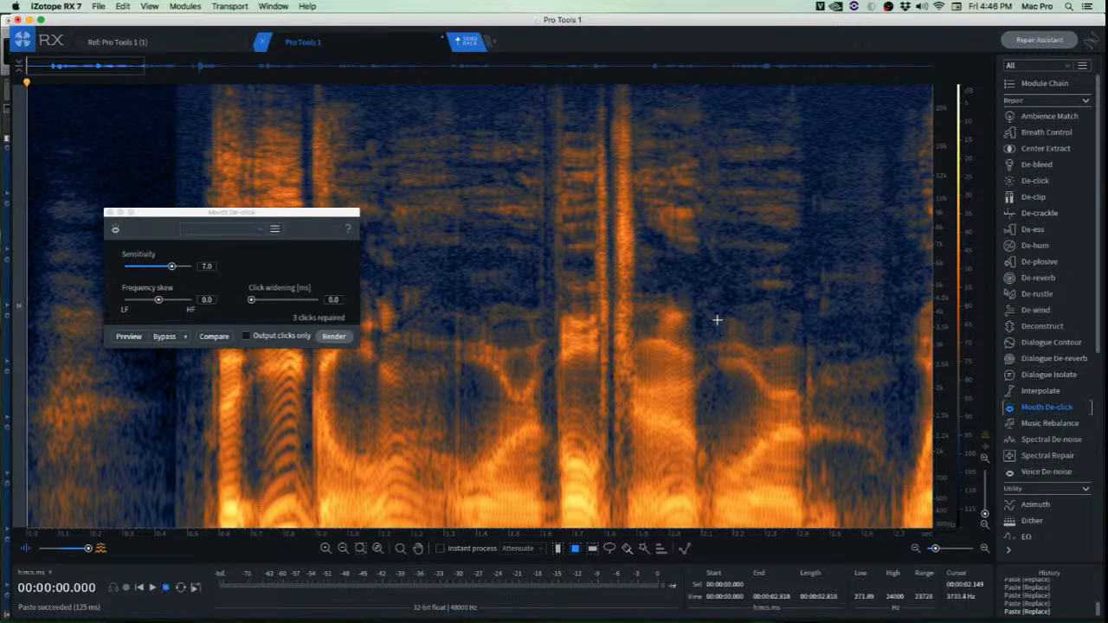
key(space)
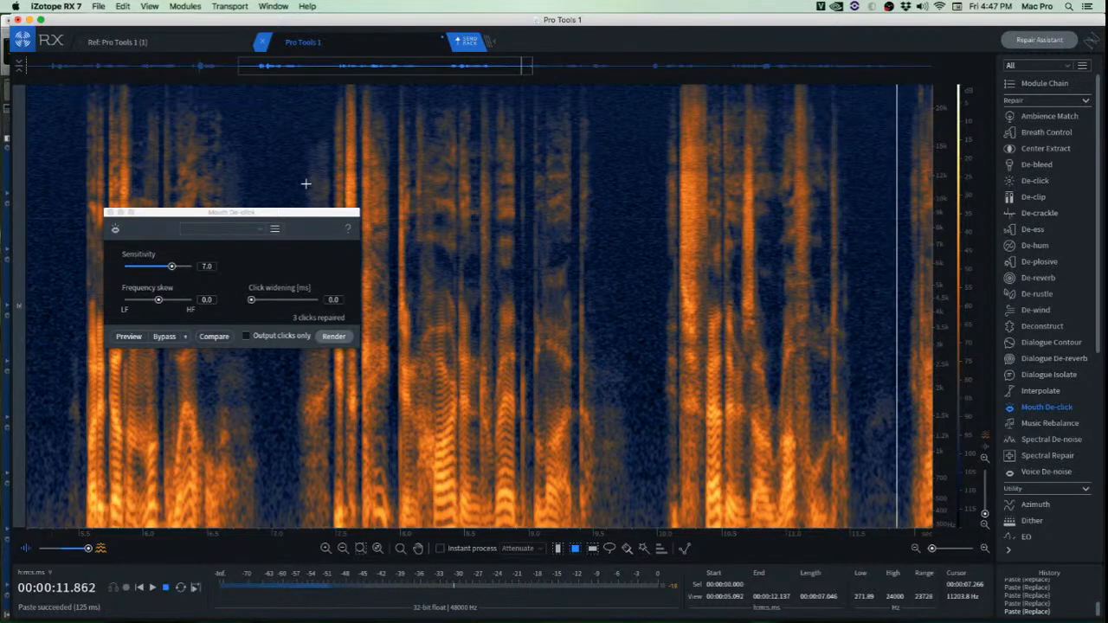
key(space)
scroll(653, 281, down, 3)
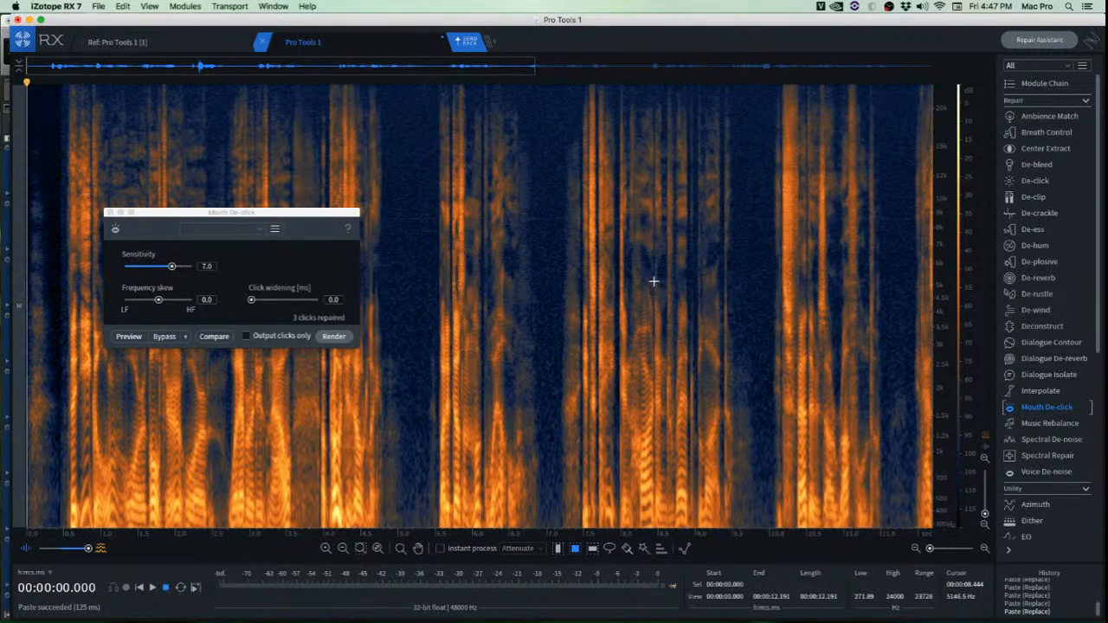
key(space)
key(space)
Play back the passage from 11.278 s to locate the click at the end of the phrase.
click(345, 149)
key(space)
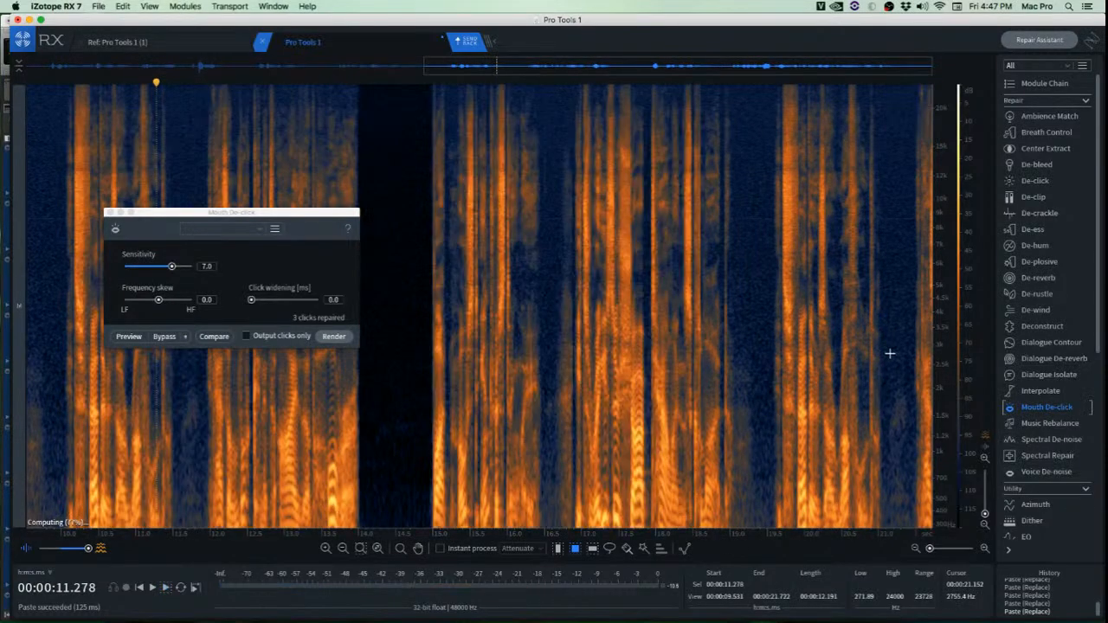
scroll(885, 358, down, 3)
key(space)
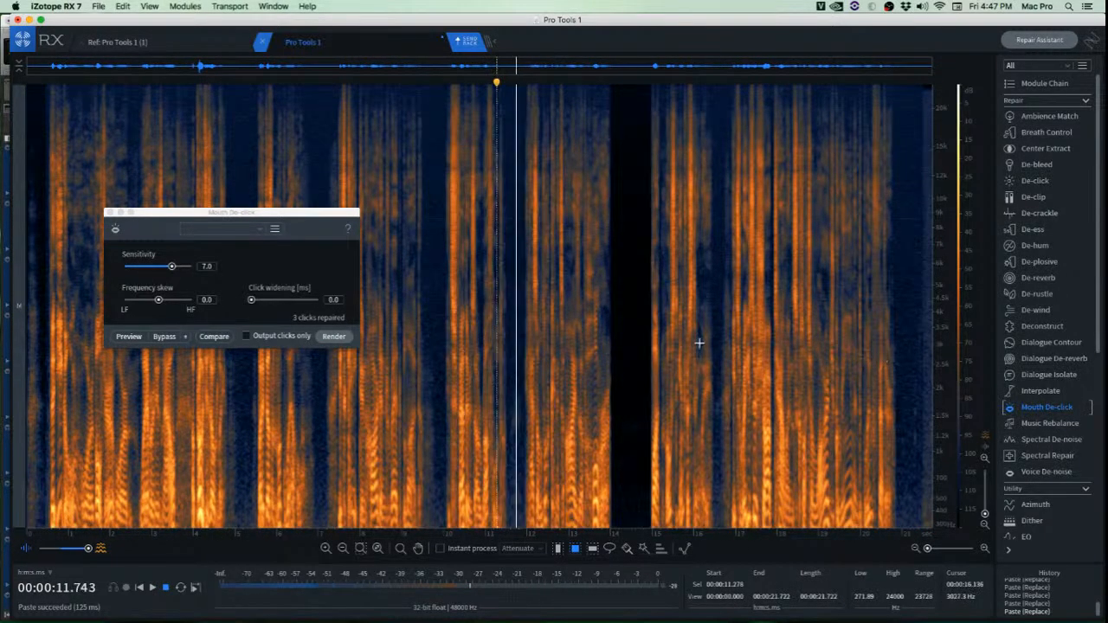
key(space)
Render Mouth De-click on the click at 11.443–11.480 s, about 2.9–15.4 kHz.
scroll(499, 309, up, 10)
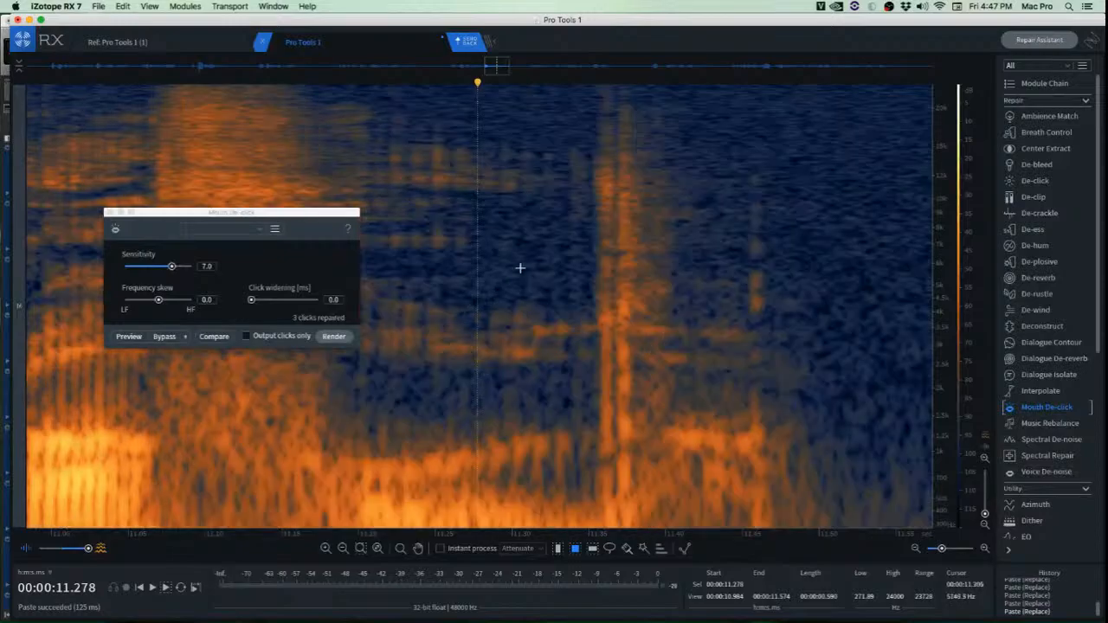
scroll(714, 219, up, 3)
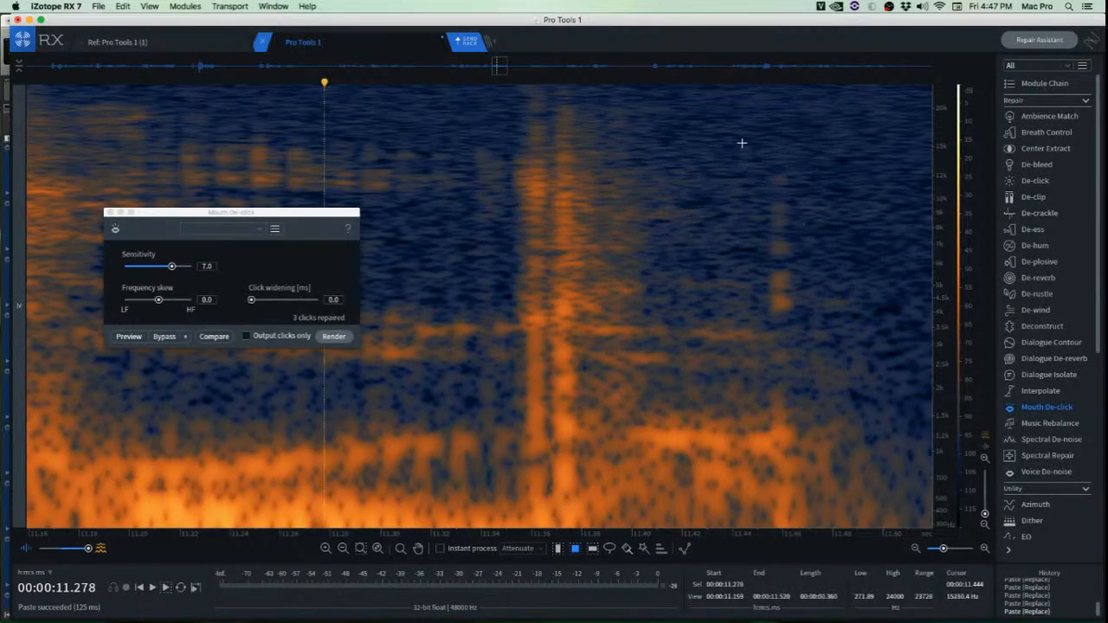
drag(742, 143, 833, 348)
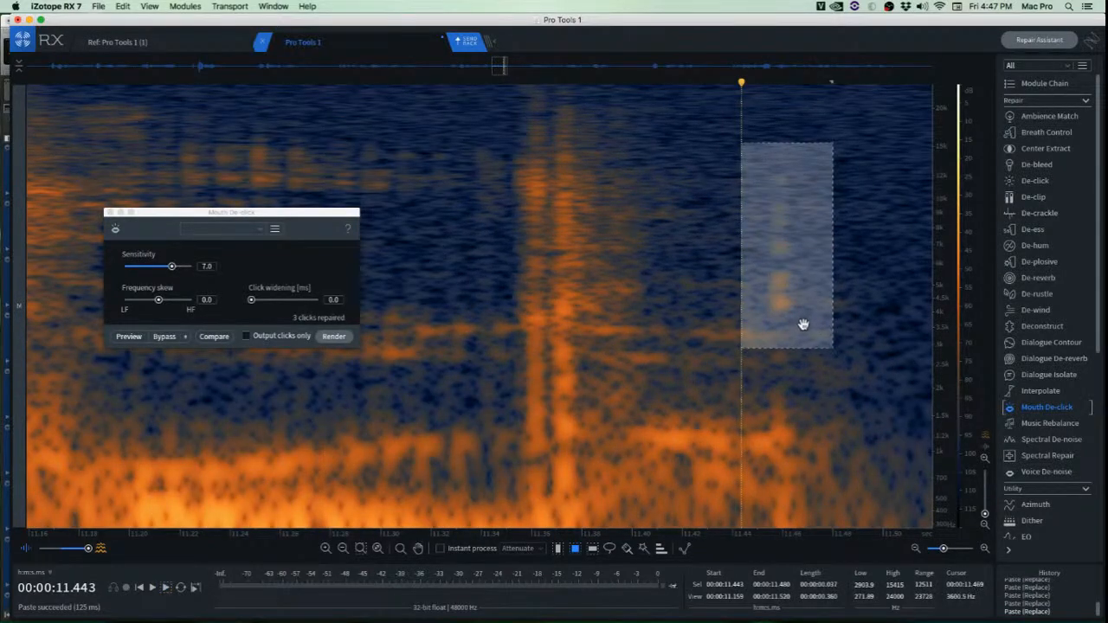
click(334, 337)
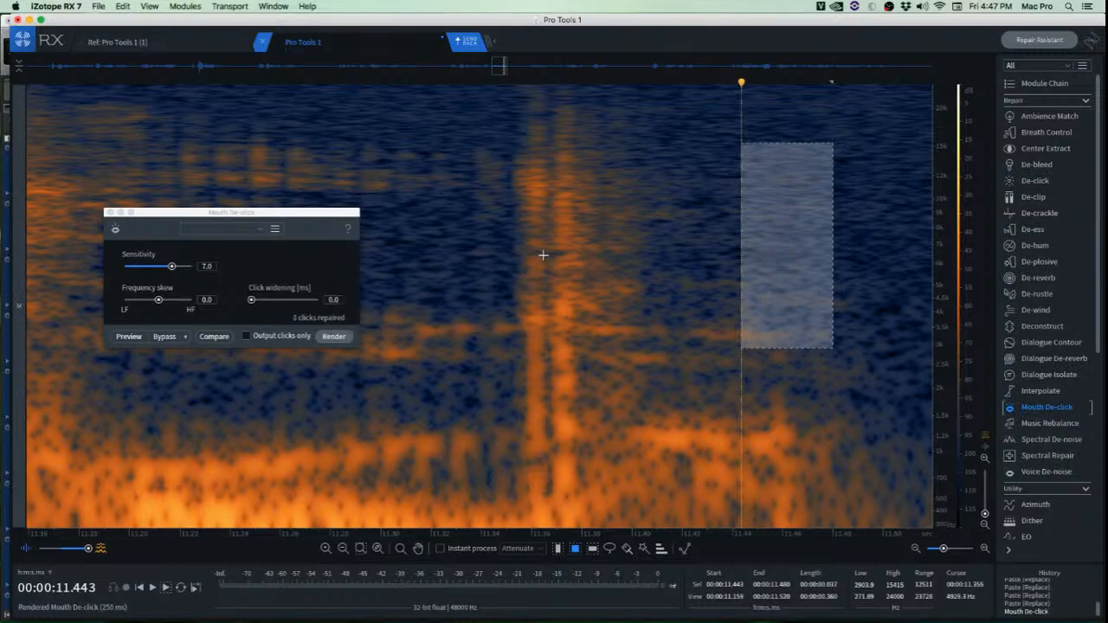
Play back the repaired click in context from 11.311 s and again from 11.086 s.
click(409, 147)
key(space)
key(space)
scroll(454, 201, down, 6)
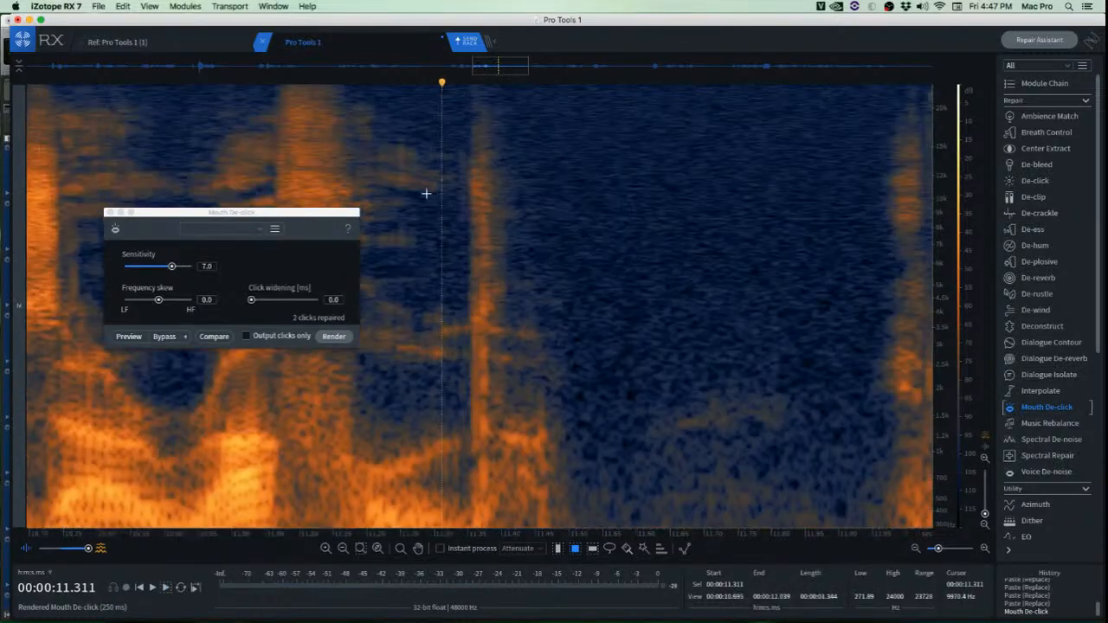
key(space)
key(space)
key(space)
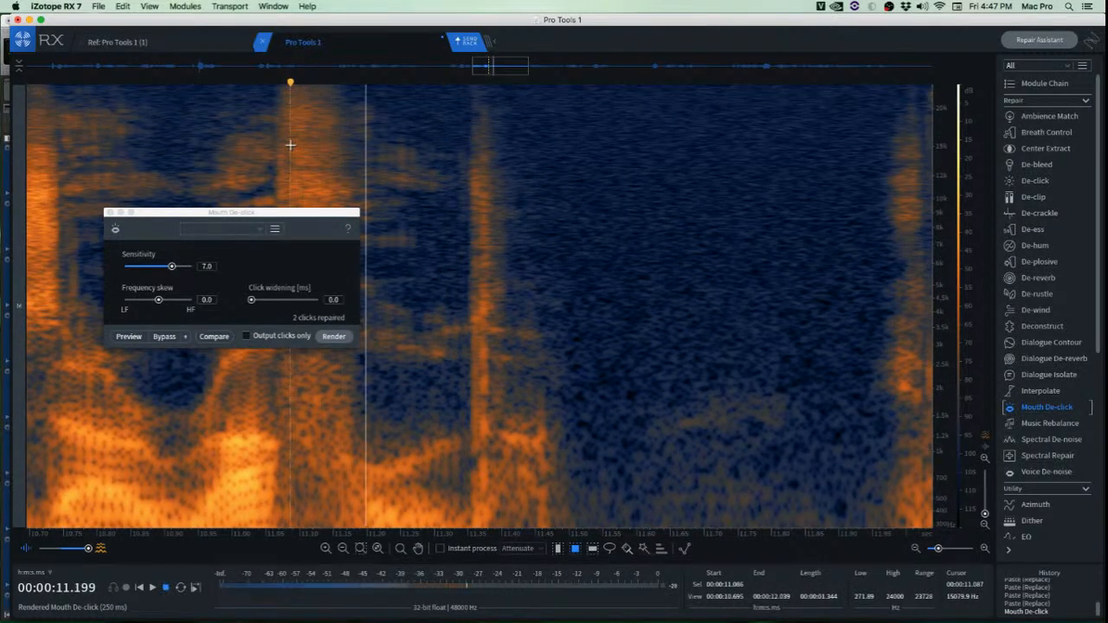
Select the room tone after the last phrase at 20.880–21.400 s and play it to check that it is clean.
scroll(291, 165, down, 10)
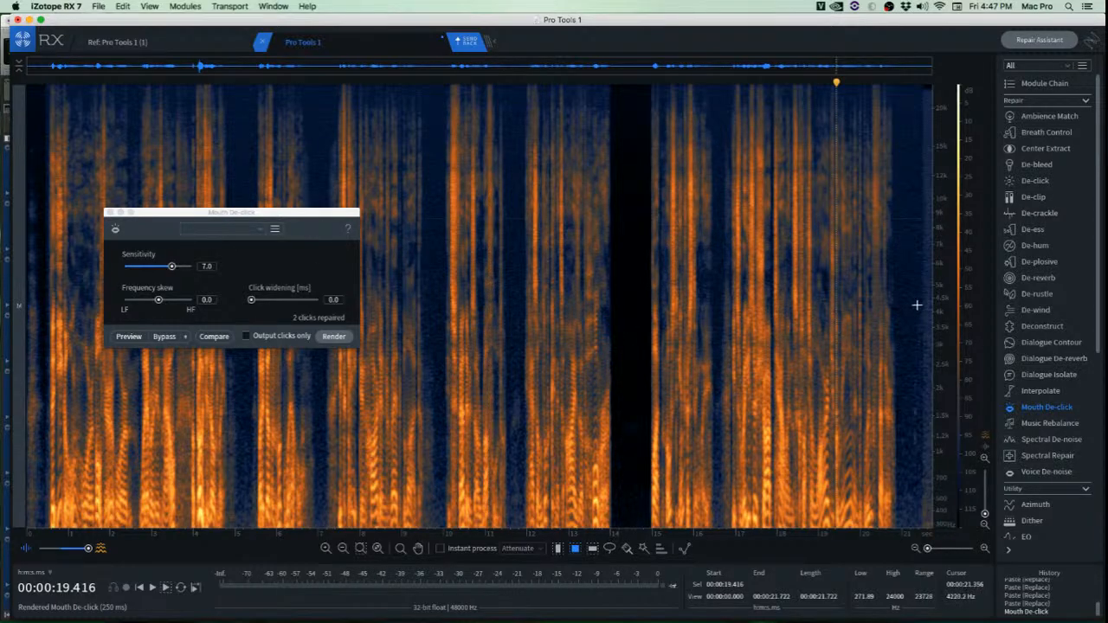
scroll(917, 305, up, 10)
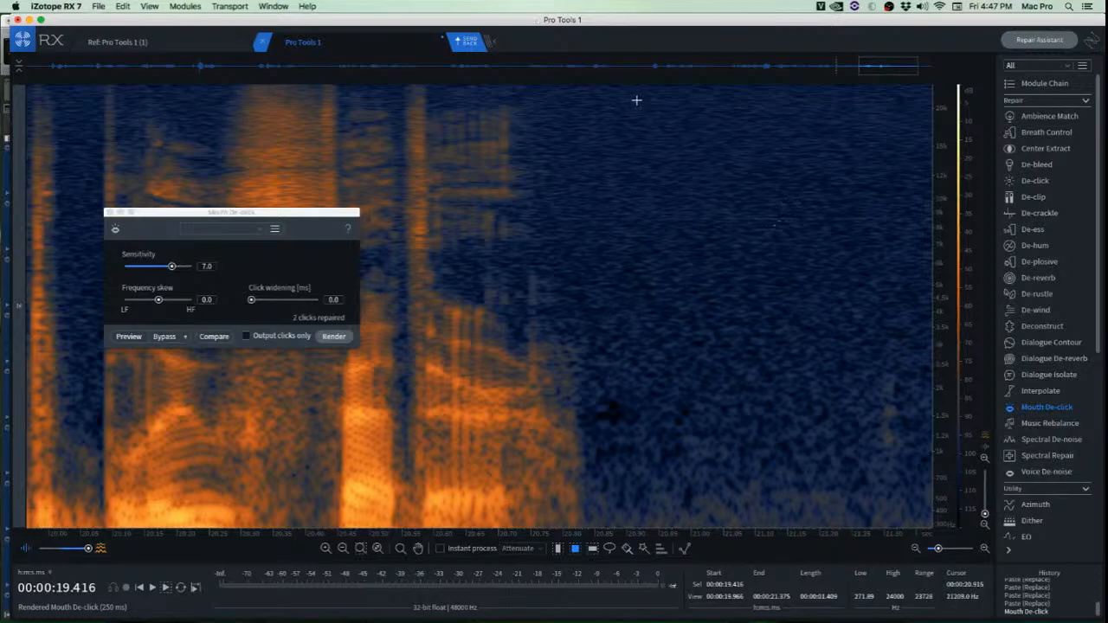
drag(636, 101, 858, 525)
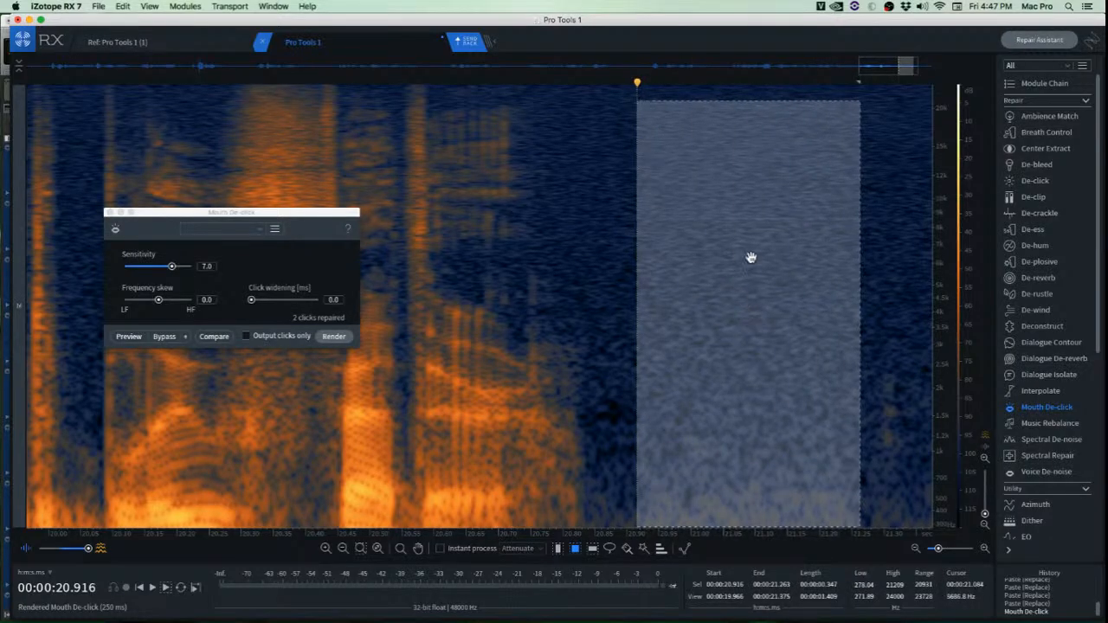
scroll(749, 273, down, 5)
click(879, 250)
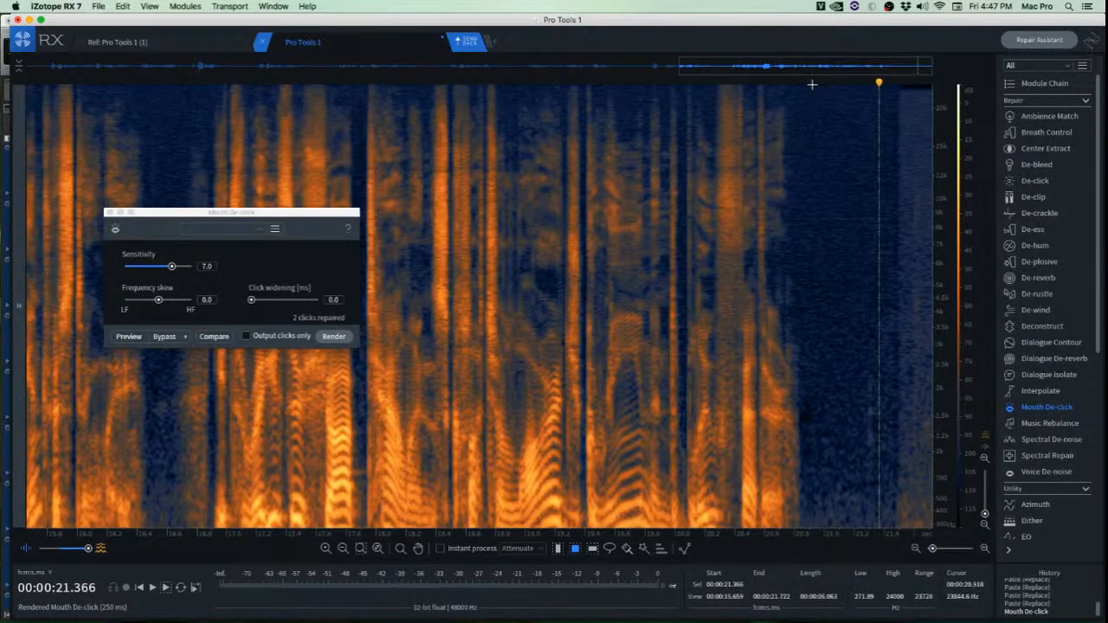
drag(807, 89, 887, 542)
key(space)
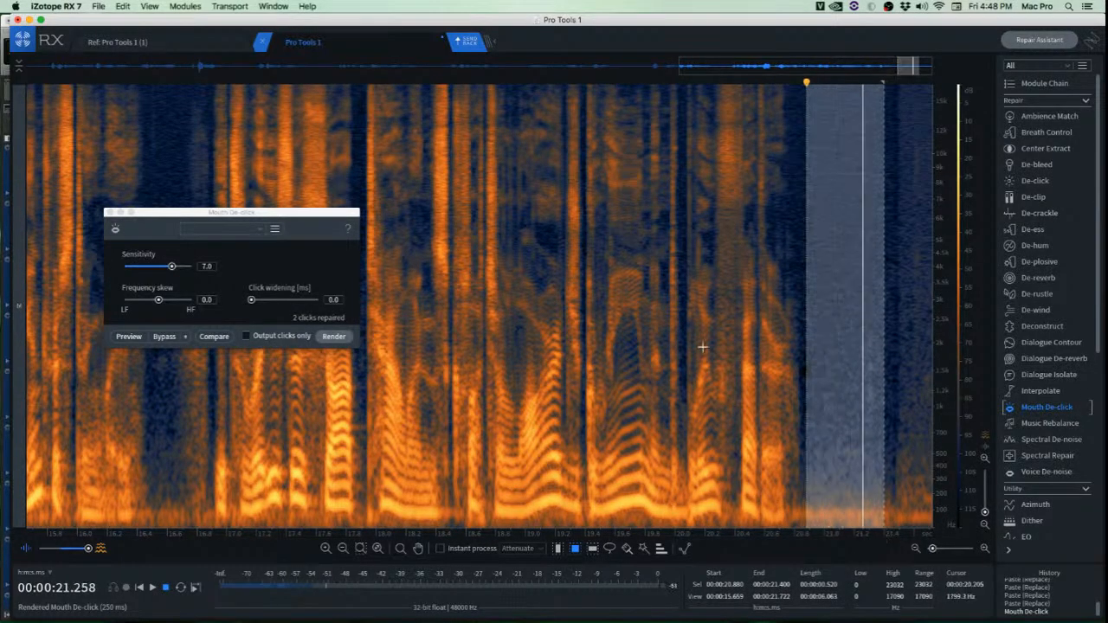
Shift the room-tone selection earlier to 20.814–21.333 s and audition it against the end of the phrase.
scroll(870, 321, up, 3)
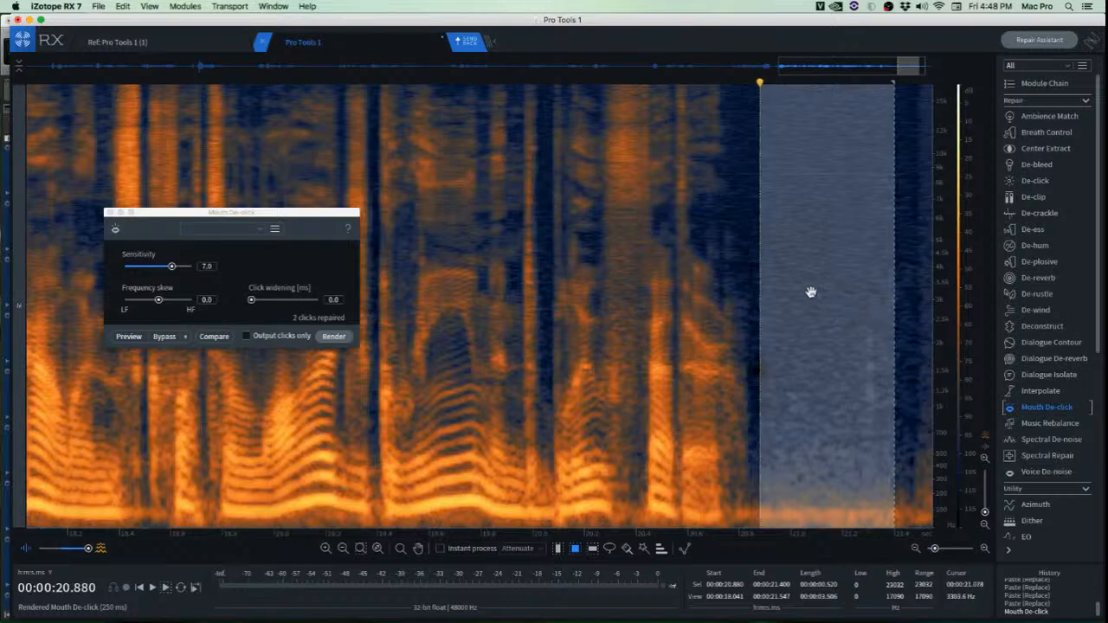
drag(810, 292, 792, 311)
key(space)
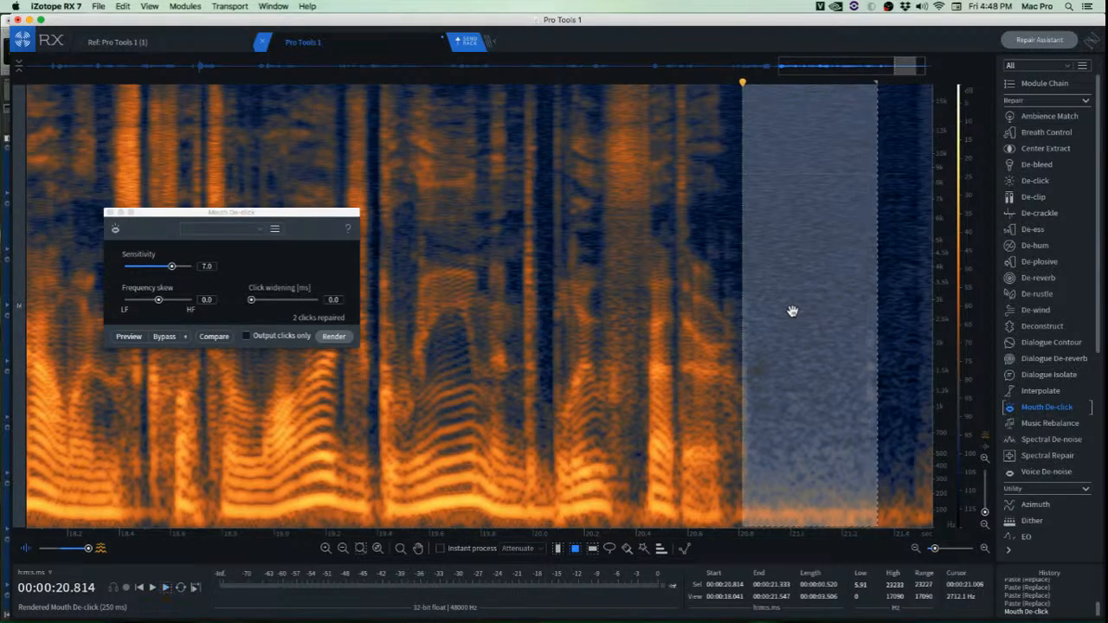
scroll(793, 311, down, 5)
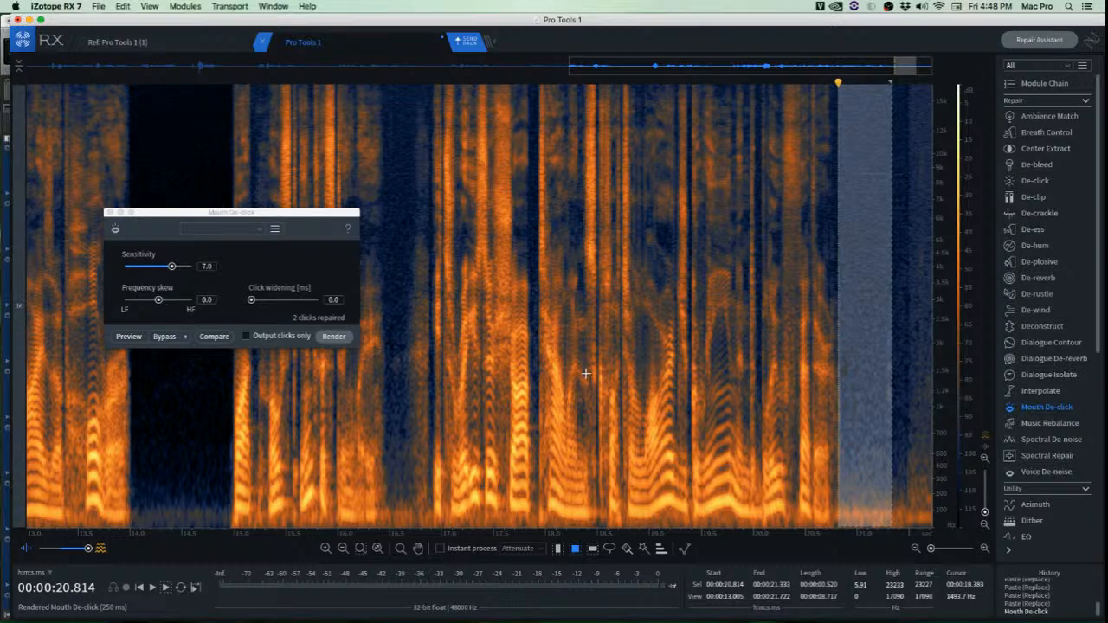
scroll(883, 445, left, 2)
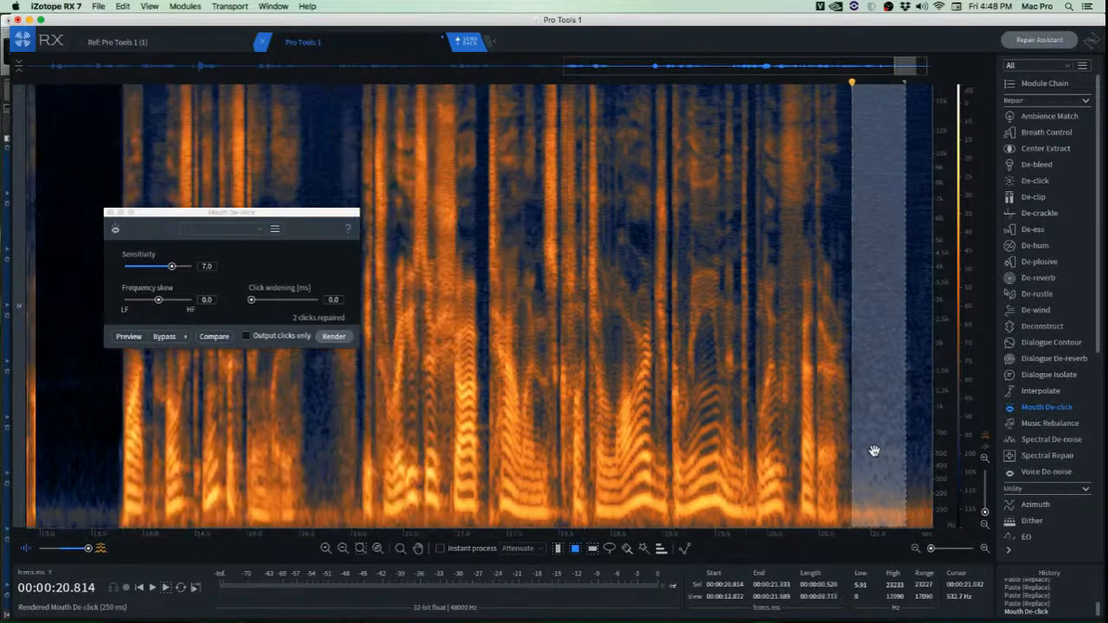
scroll(875, 450, up, 3)
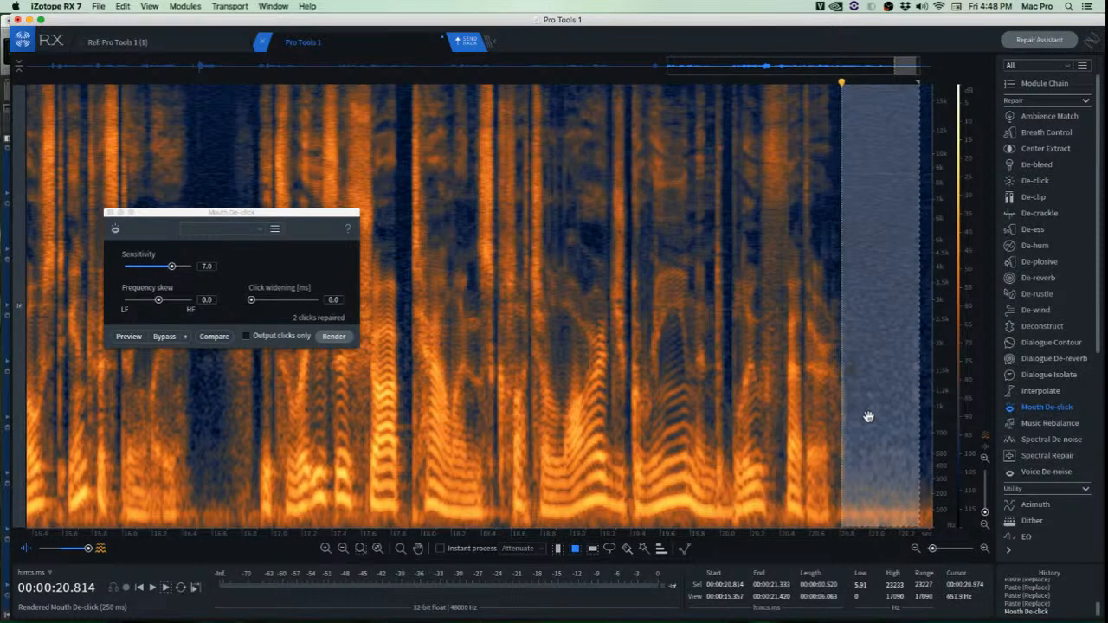
Select the room tone at 20.839–21.367 s, about 134 Hz–16.3 kHz, and learn it as the Ambience Match profile.
click(927, 407)
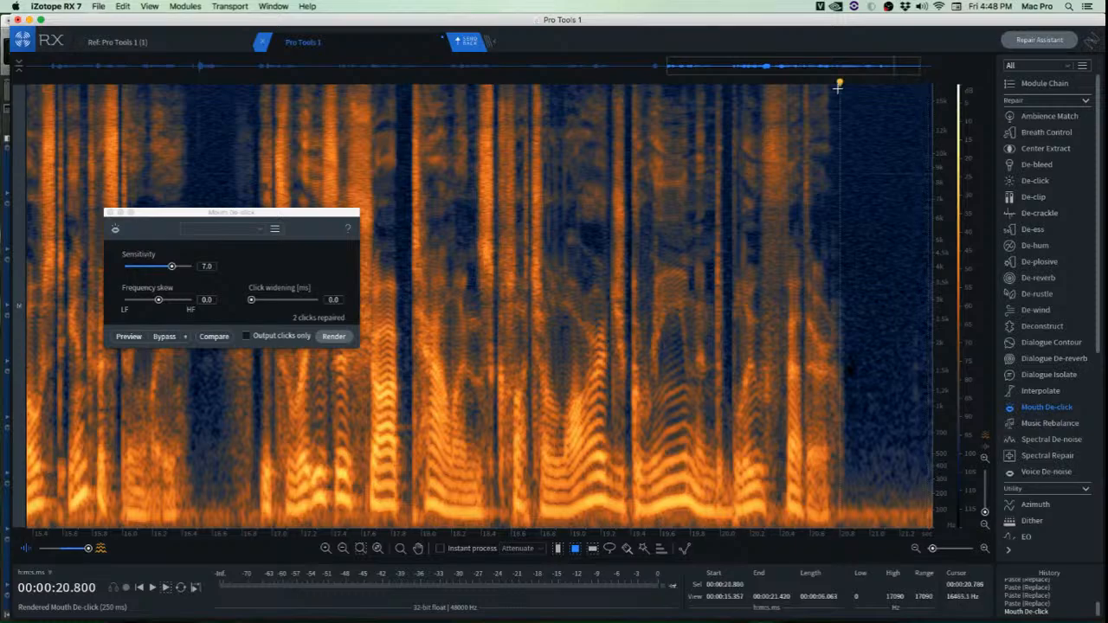
drag(840, 87, 923, 502)
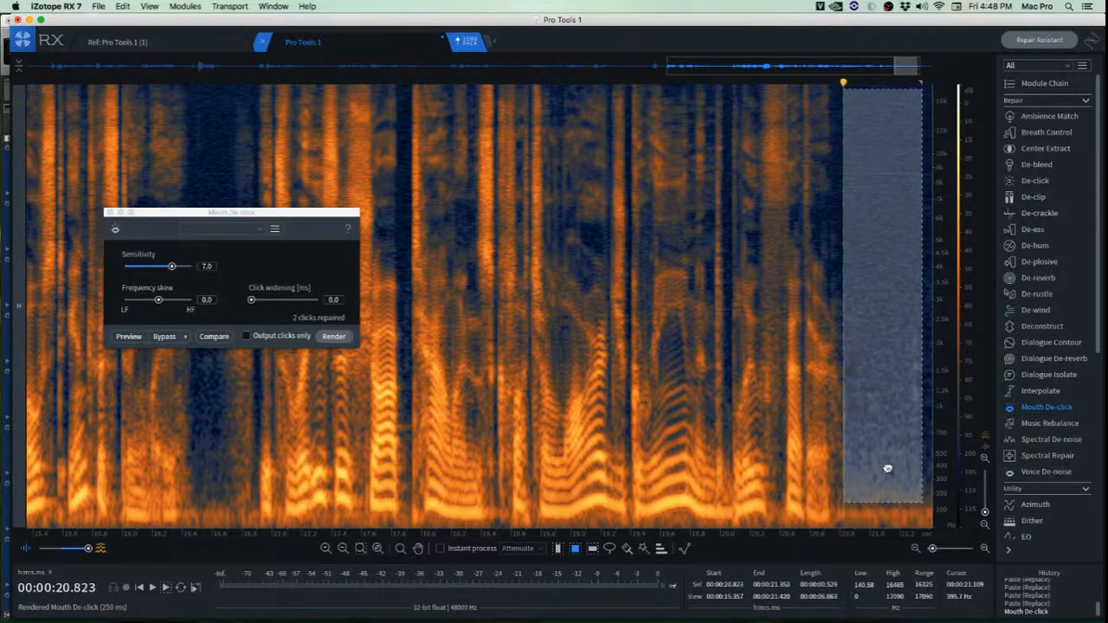
drag(888, 469, 890, 471)
key(space)
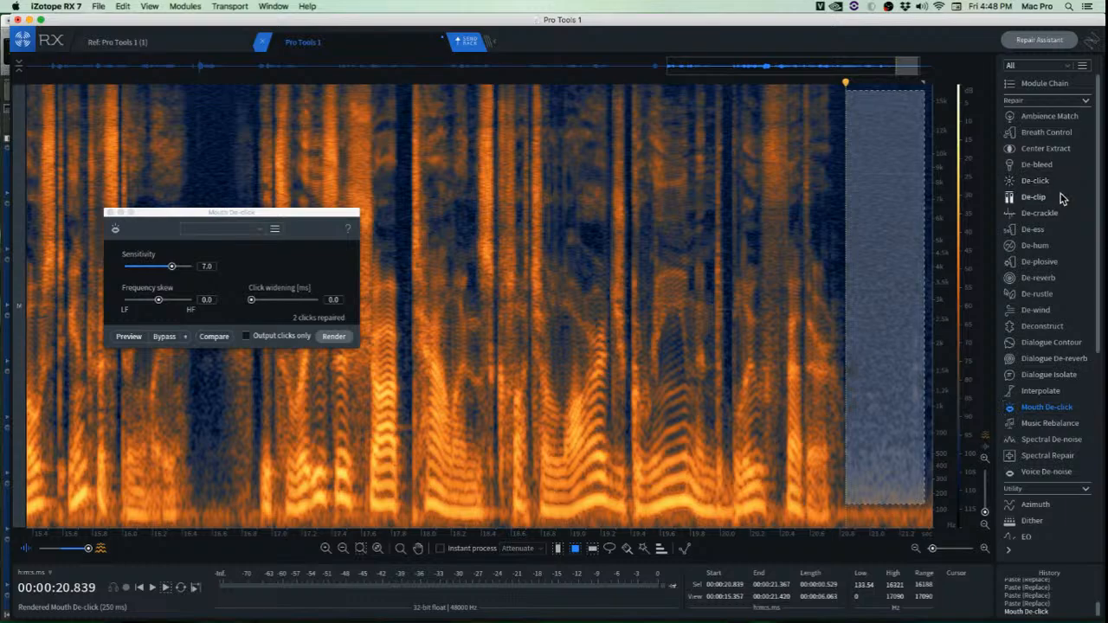
click(1058, 118)
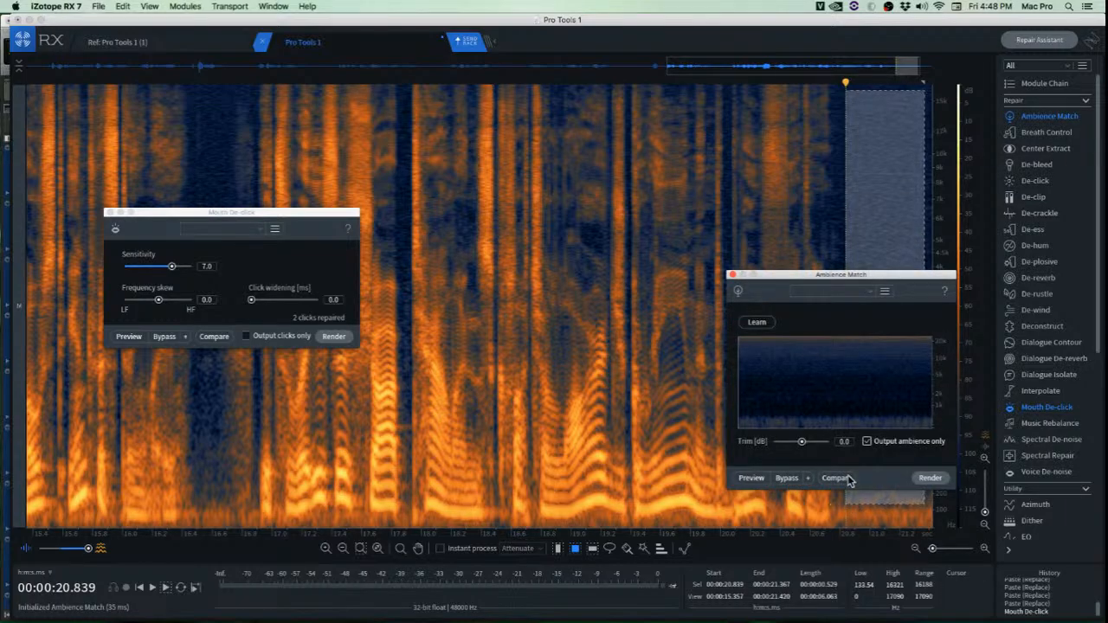
click(758, 322)
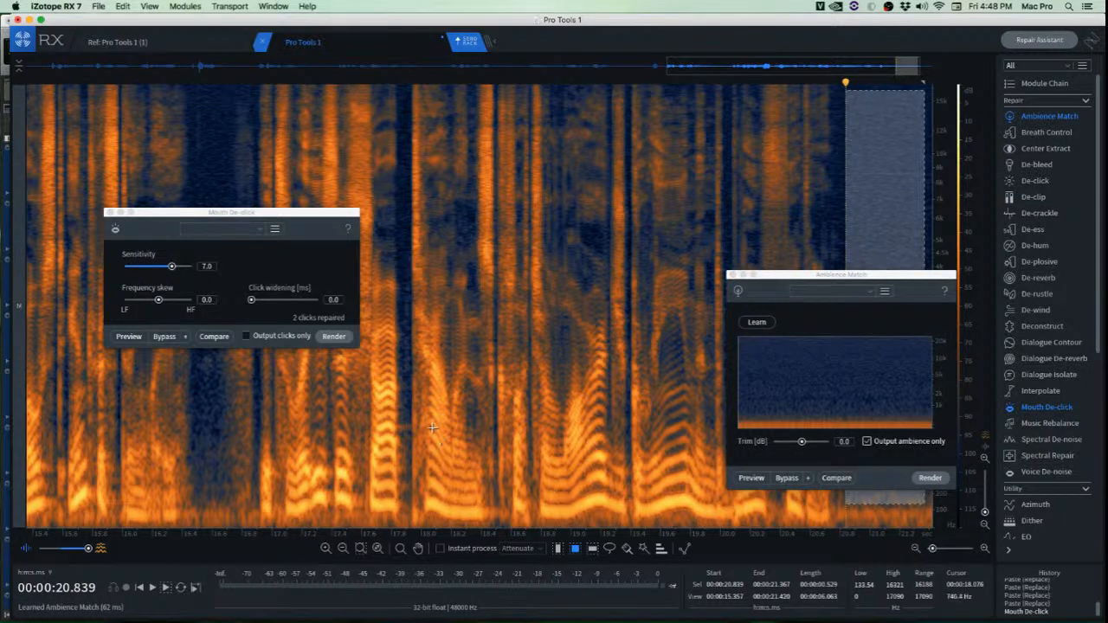
Fill the silent gap at 14.000–15.000 s by rendering Ambience Match with ambience-only output and 0.0 dB trim.
scroll(432, 427, down, 5)
scroll(628, 405, up, 3)
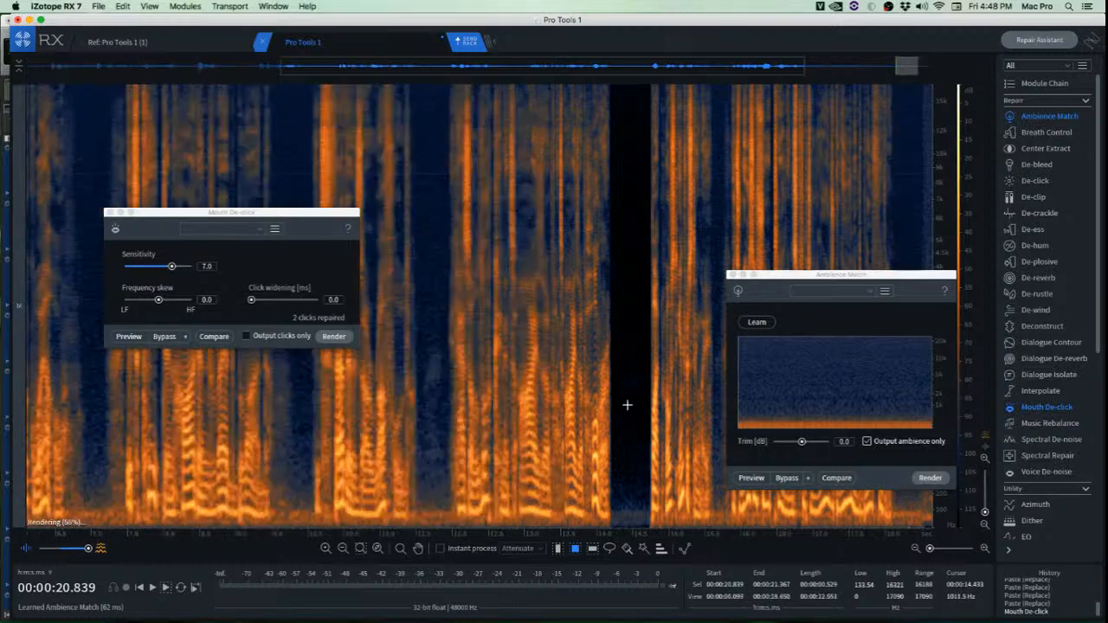
scroll(628, 405, up, 4)
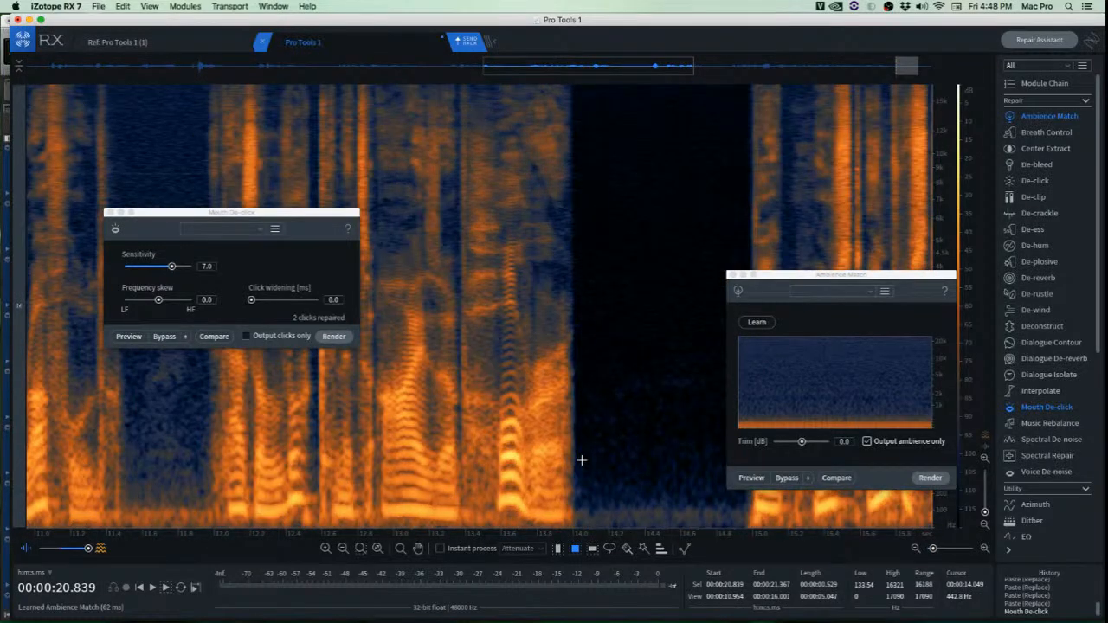
drag(573, 441, 750, 500)
click(929, 479)
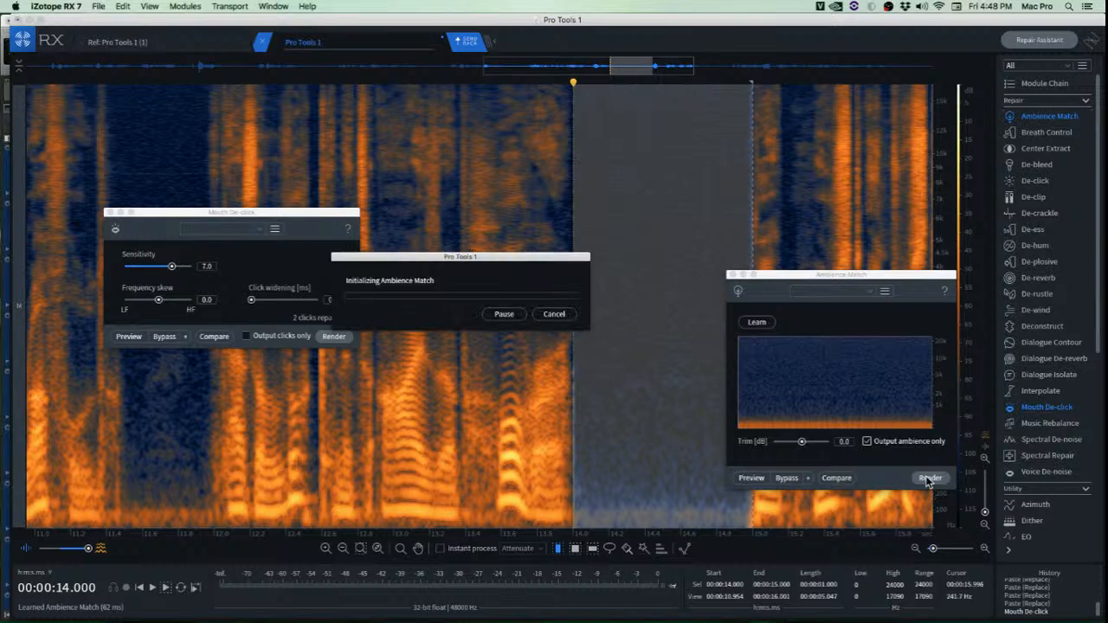
Play the passage from 13.343 s twice across the filled gap to hear how the ambience blends.
click(455, 407)
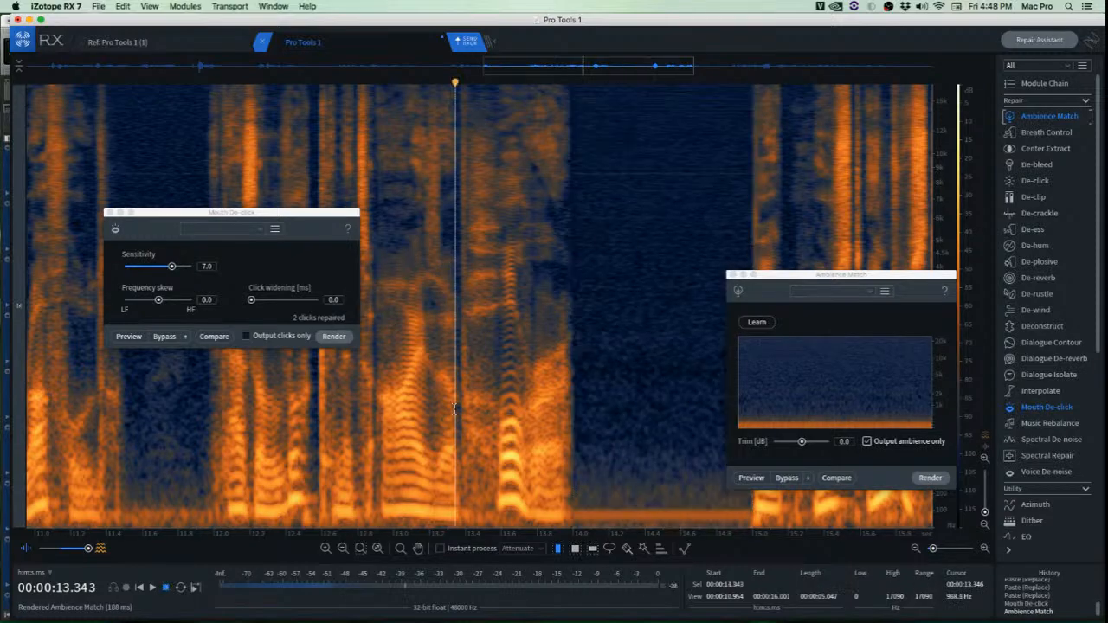
key(space)
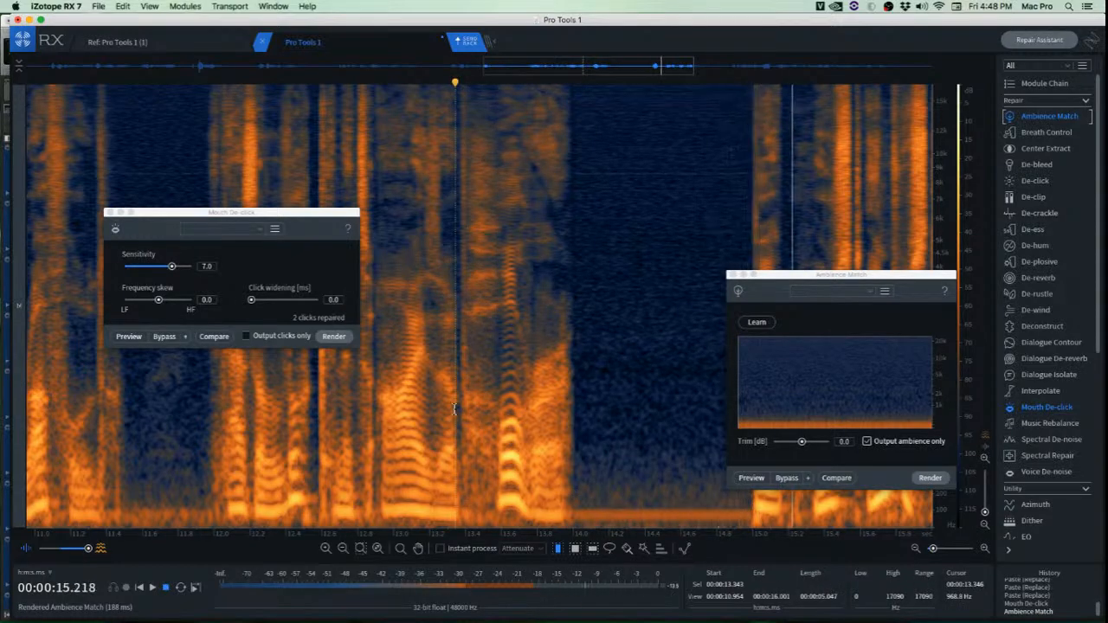
key(space)
key(space)
scroll(454, 404, down, 3)
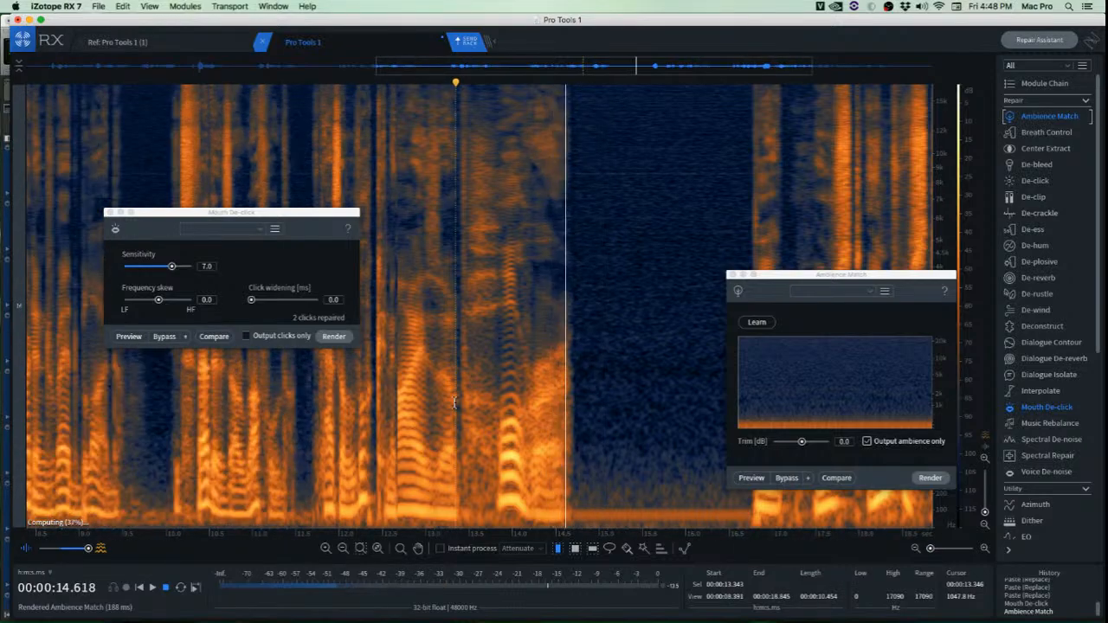
key(space)
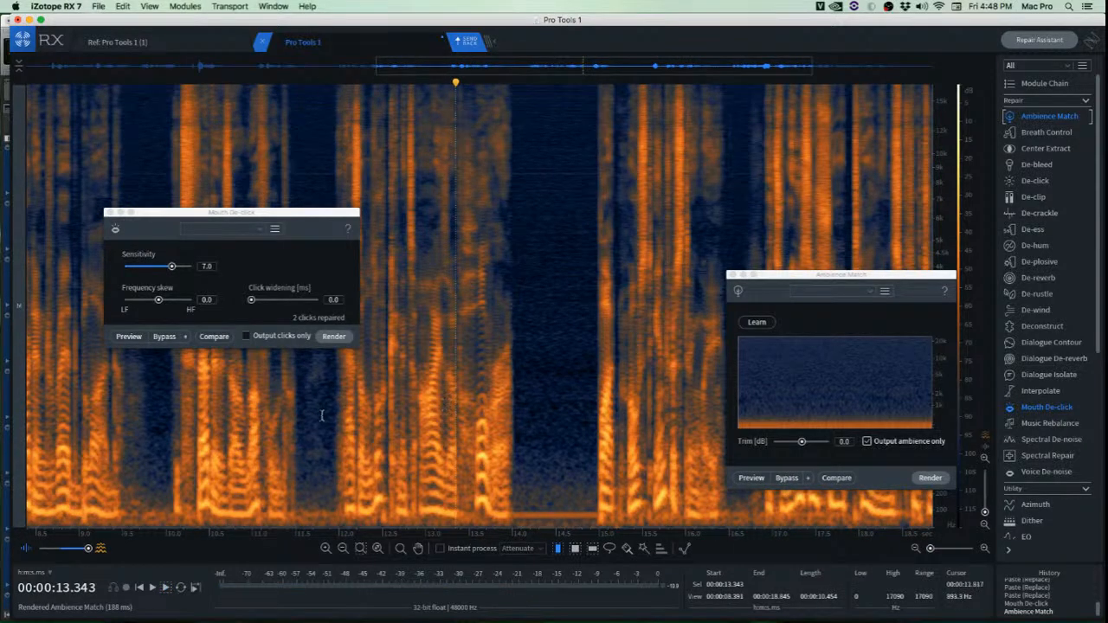
Play the lead-in from 11.816 s and examine the low-frequency band of the filled gap up close.
click(321, 416)
key(space)
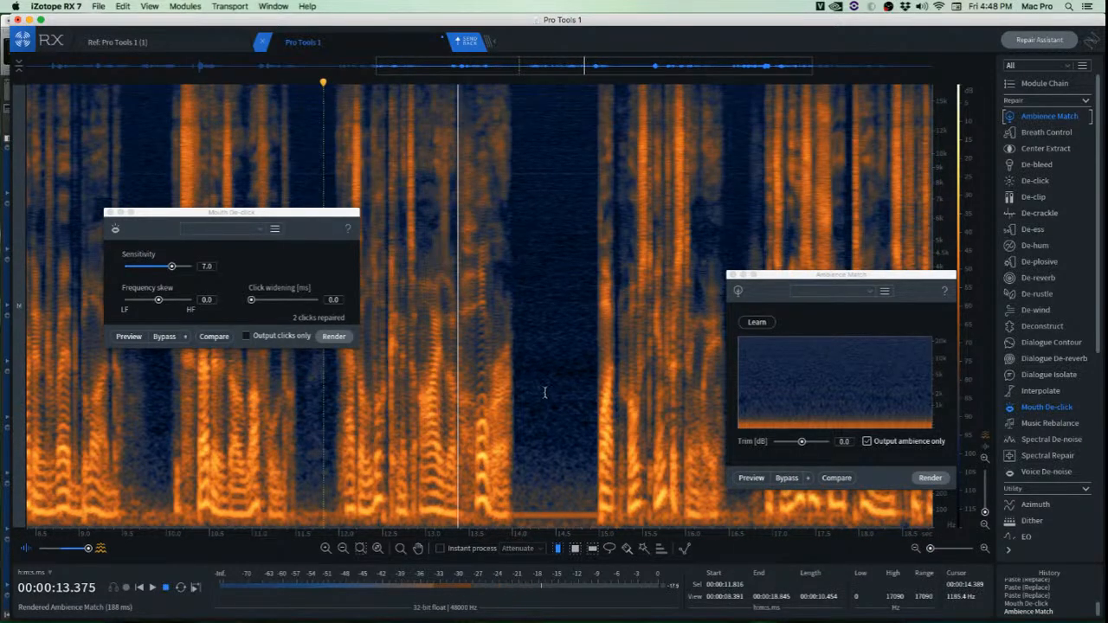
key(space)
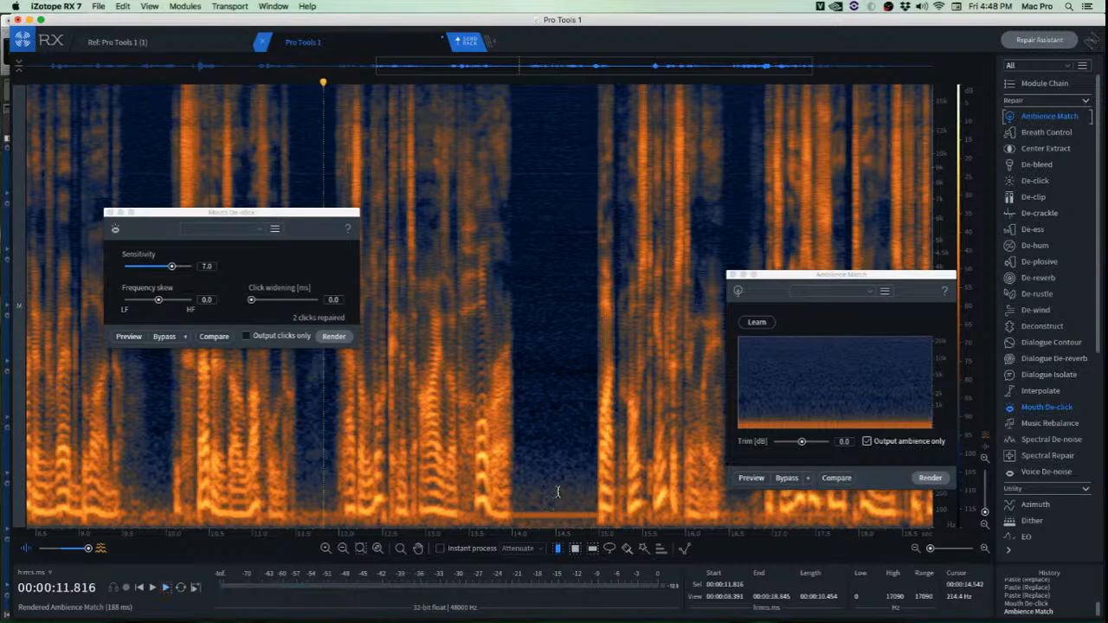
scroll(556, 492, up, 5)
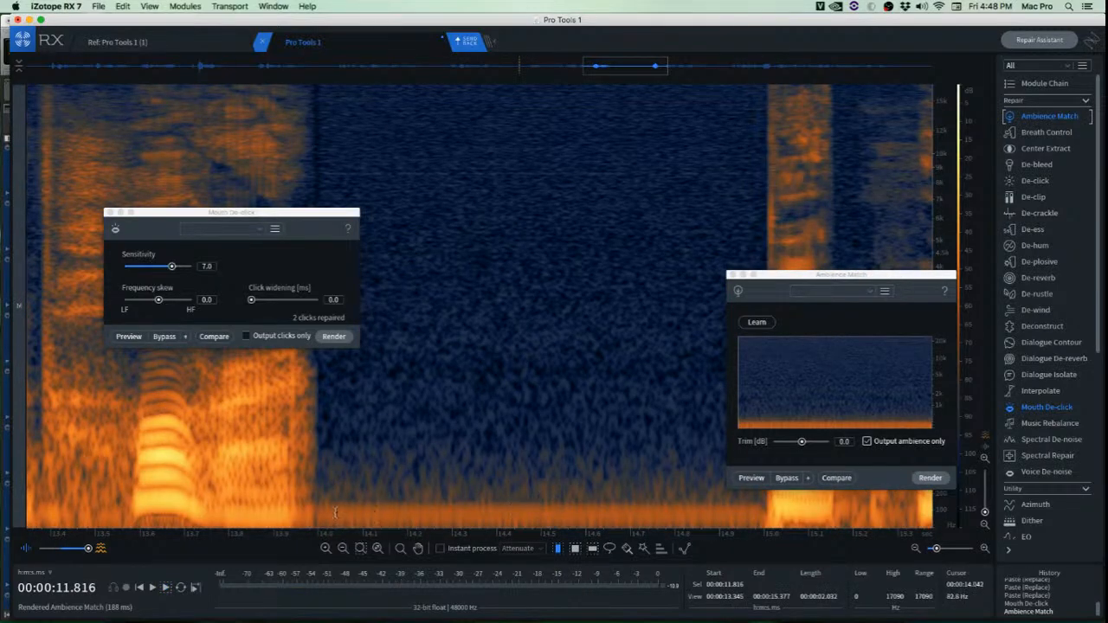
scroll(681, 502, down, 4)
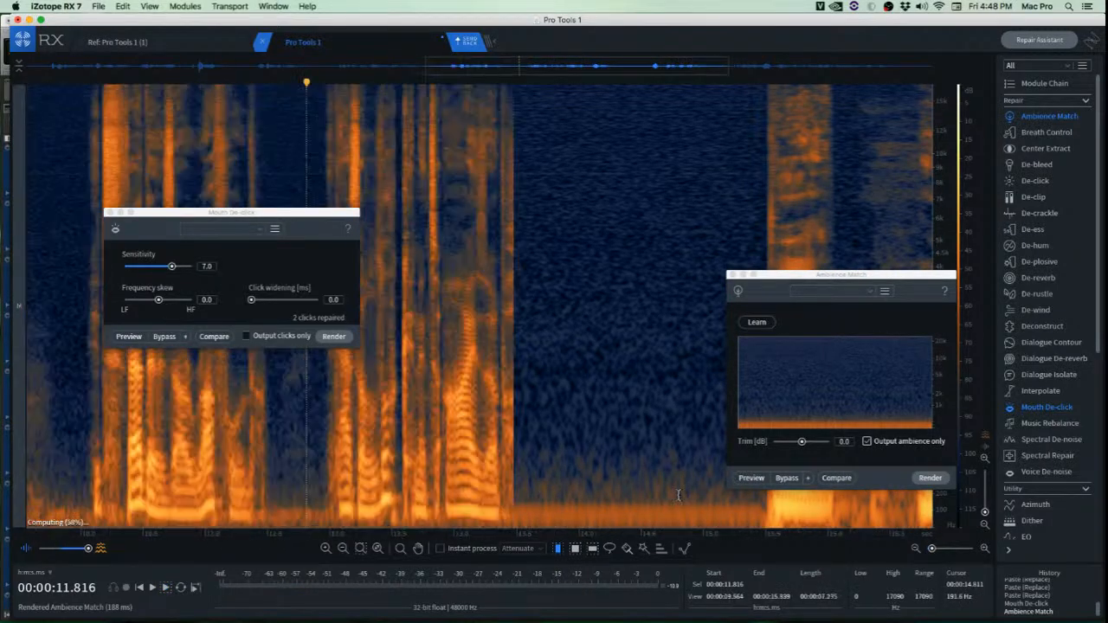
Compare playback from about 13.19 s with the Ambience Match render undone and redone.
key(super+z)
click(477, 427)
key(space)
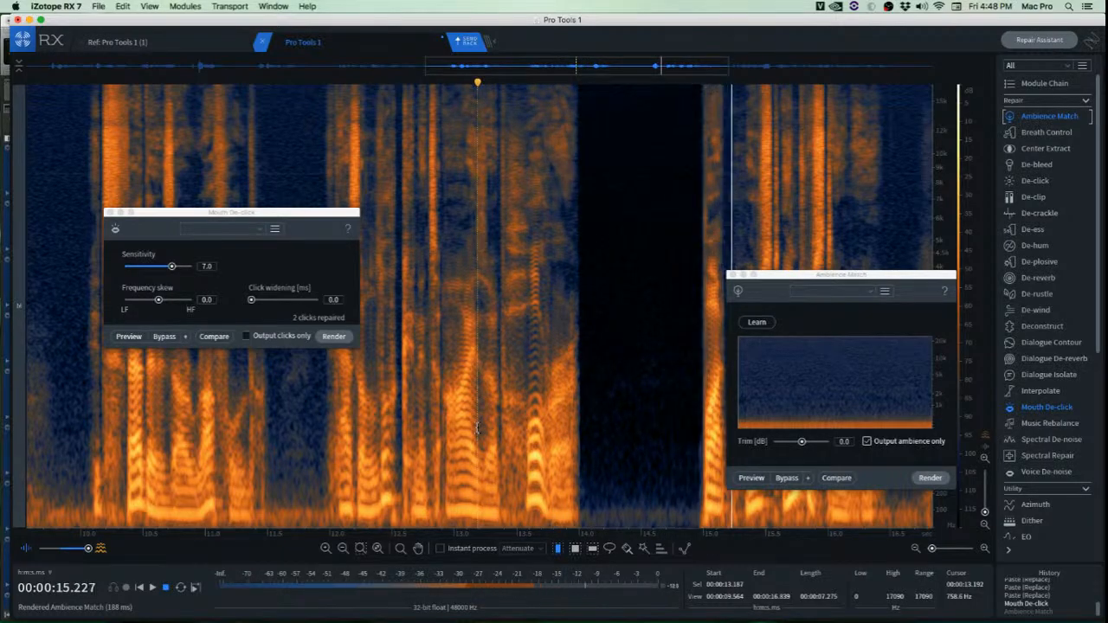
key(space)
key(super+shift+z)
key(space)
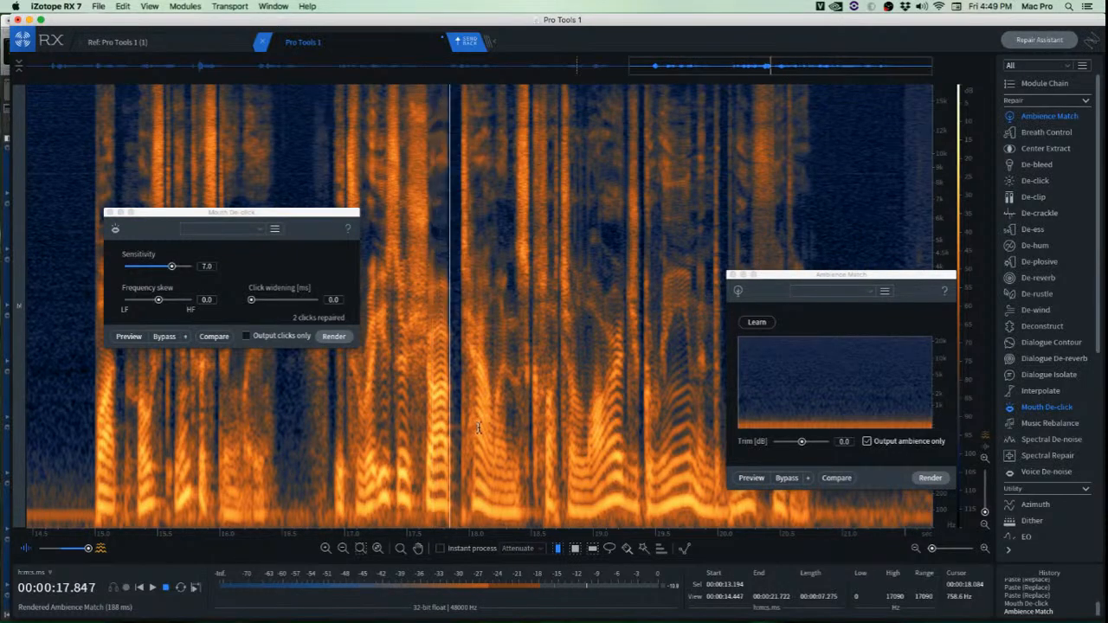
key(space)
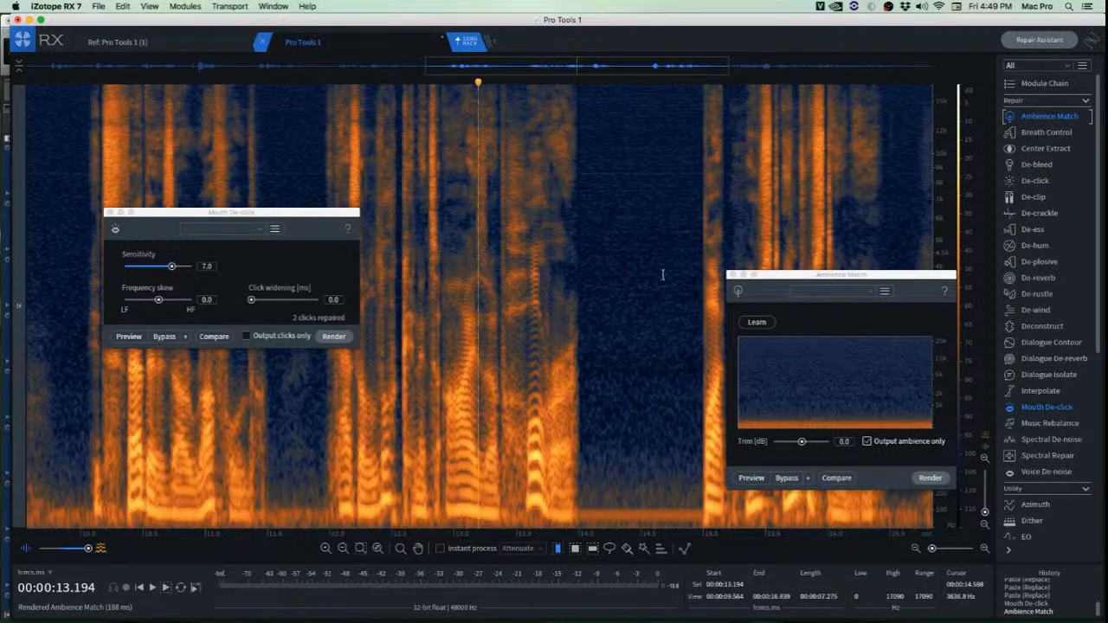
Close the Ambience Match and Mouth De-click modules.
click(732, 275)
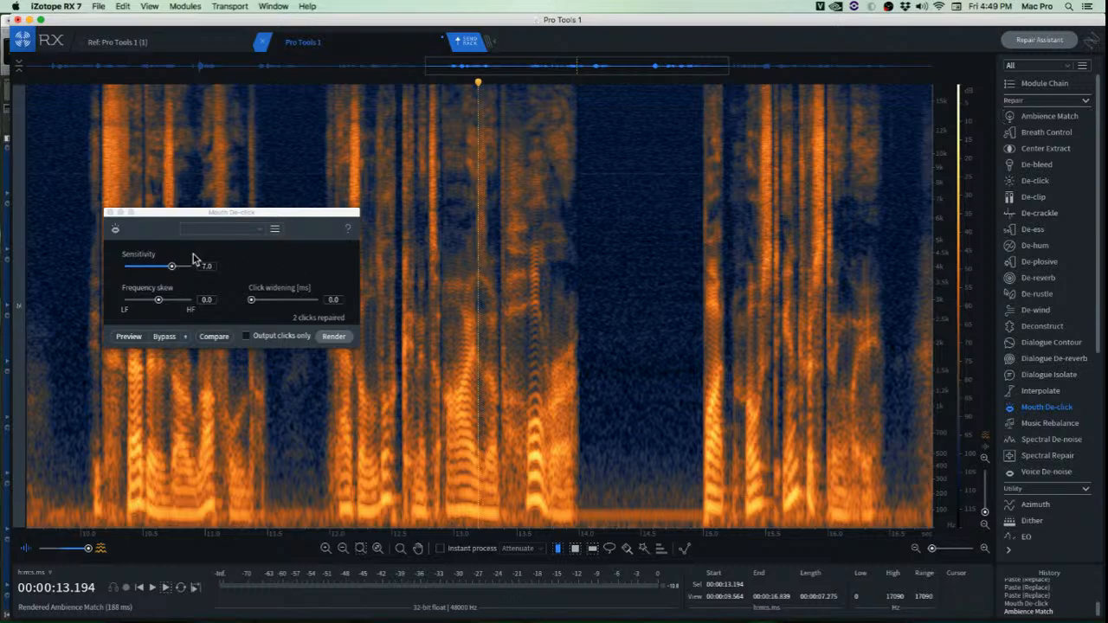
click(109, 213)
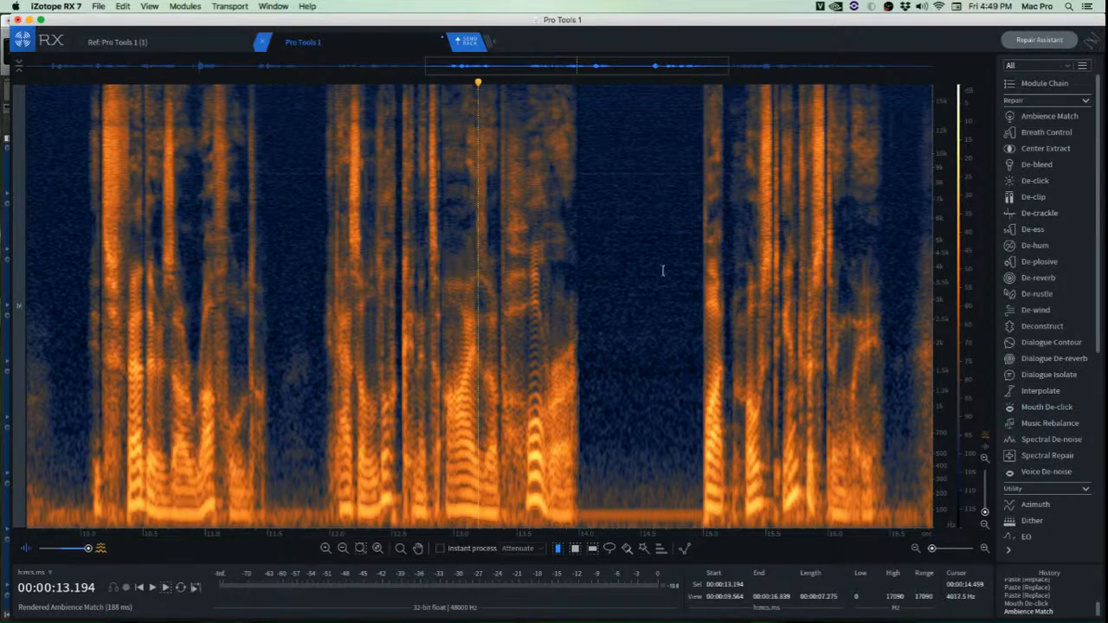
Mark the natural pause at 11.550–12.000 s for comparison, and play the filled gap from 13.228 s.
click(720, 277)
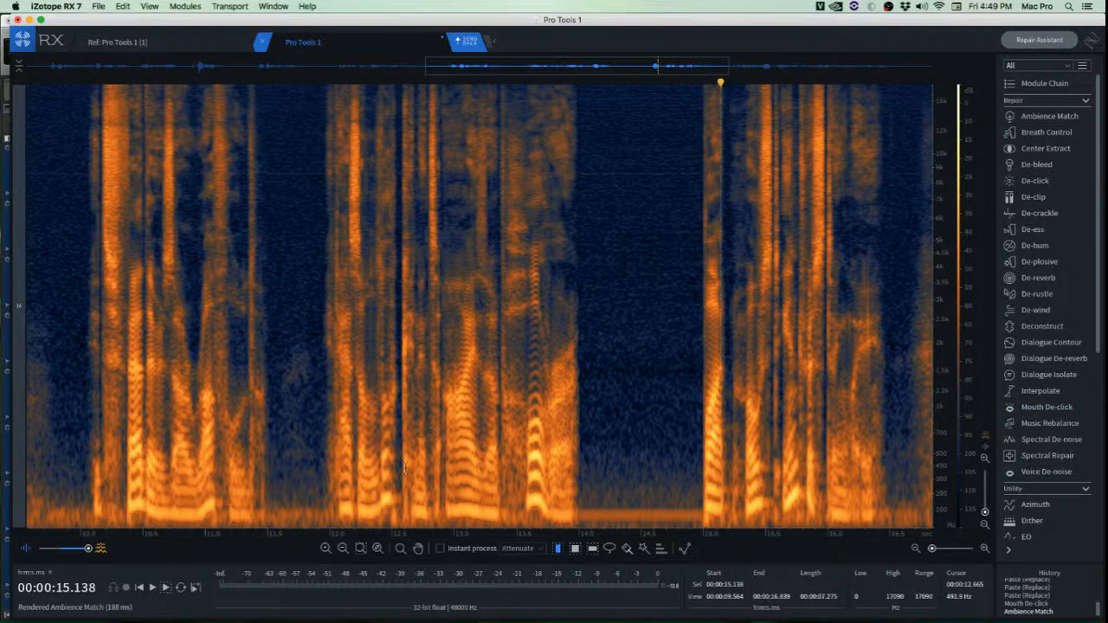
drag(273, 502, 329, 498)
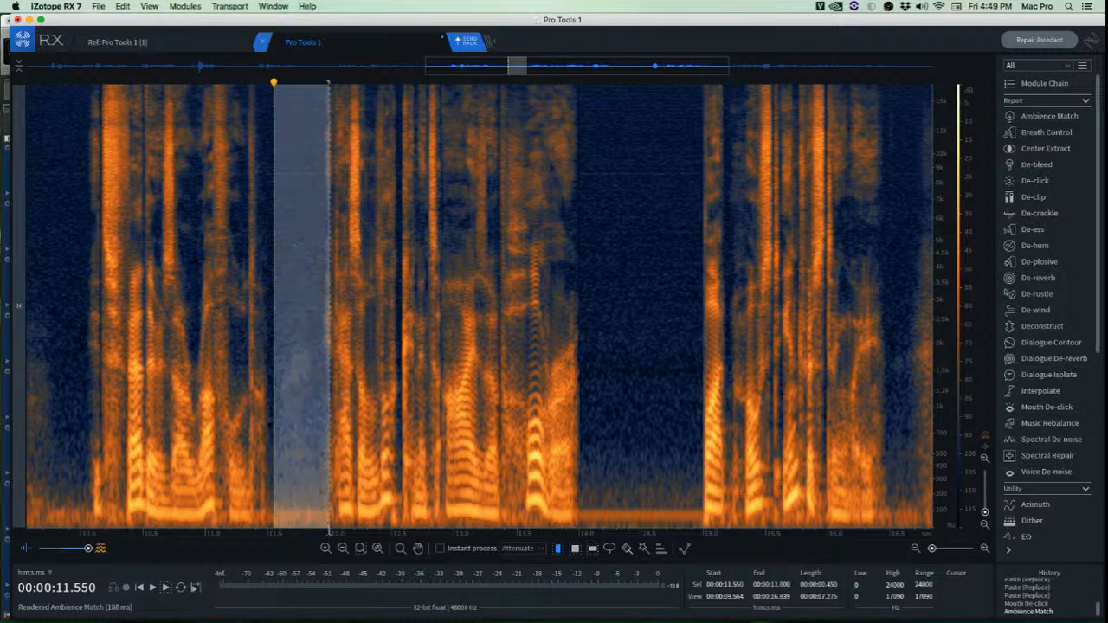
click(483, 474)
key(space)
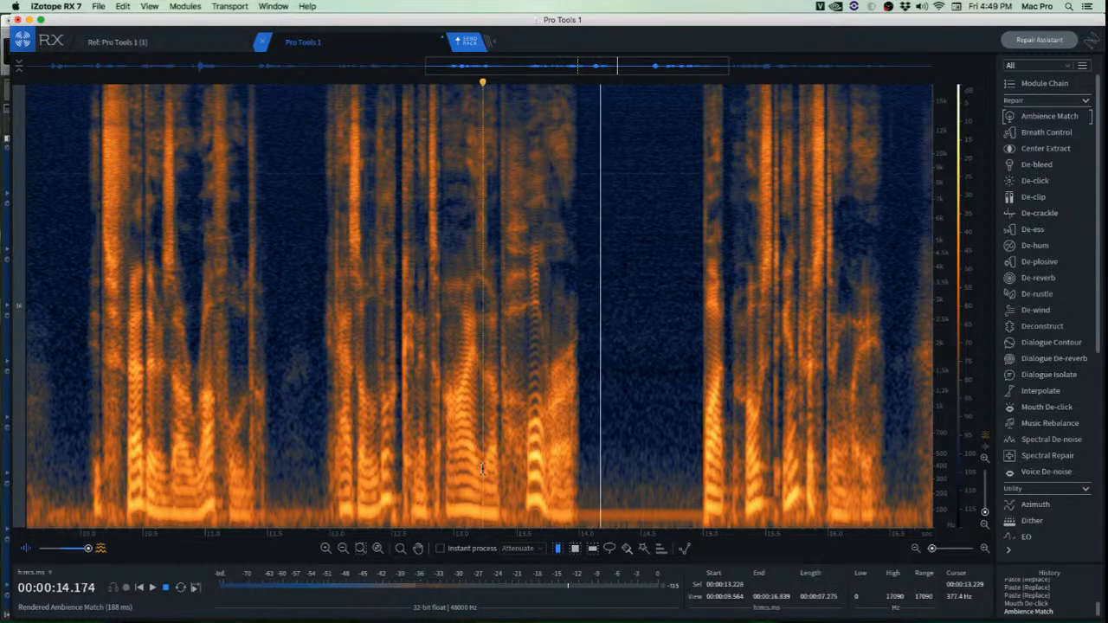
key(space)
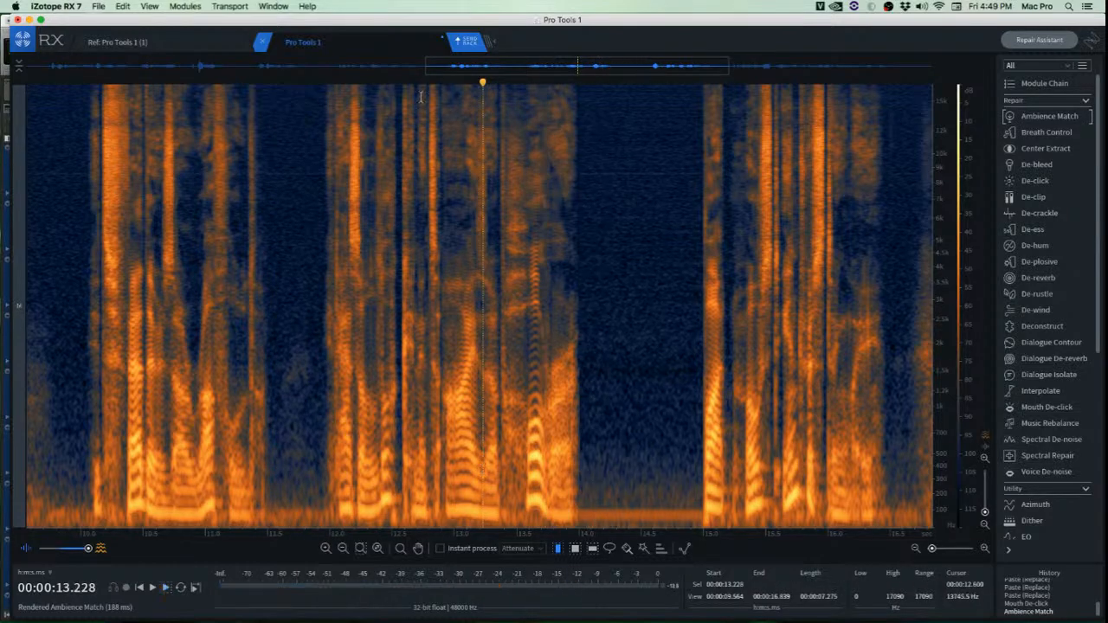
Send the repaired audio back to the Pro Tools session and briefly play the clips from 01:38:10:03.
click(465, 42)
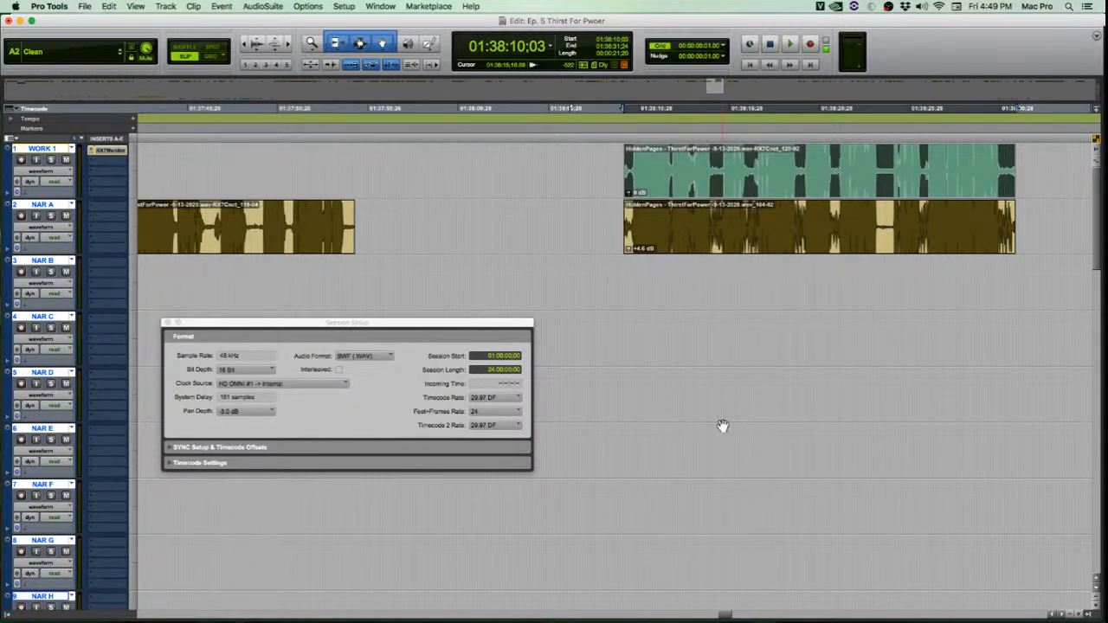
key(space)
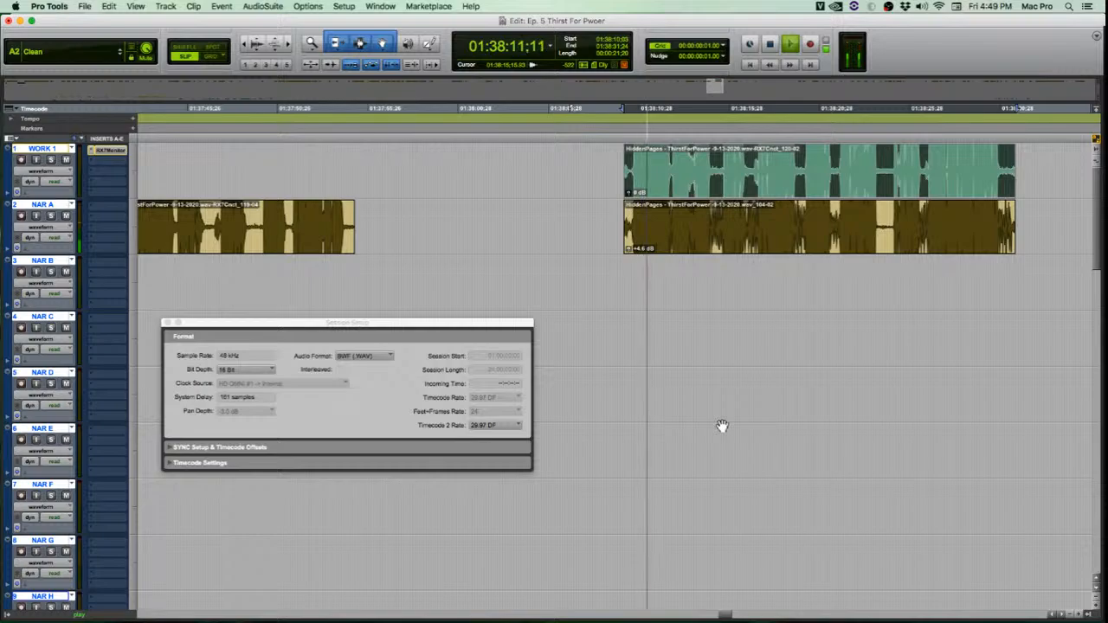
key(space)
scroll(722, 425, down, 3)
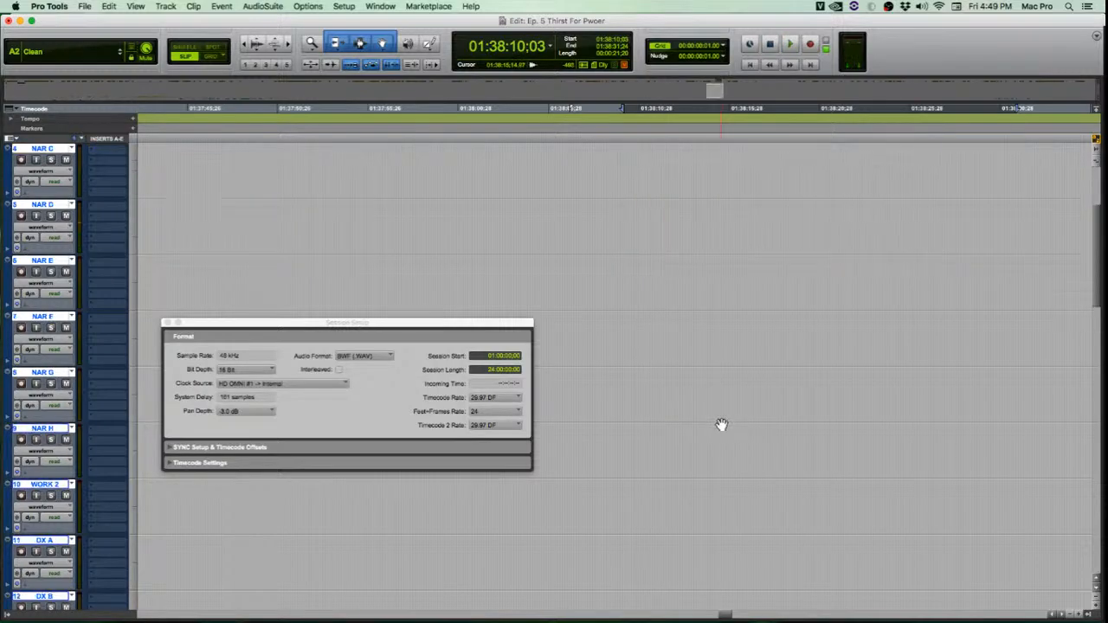
scroll(723, 426, up, 3)
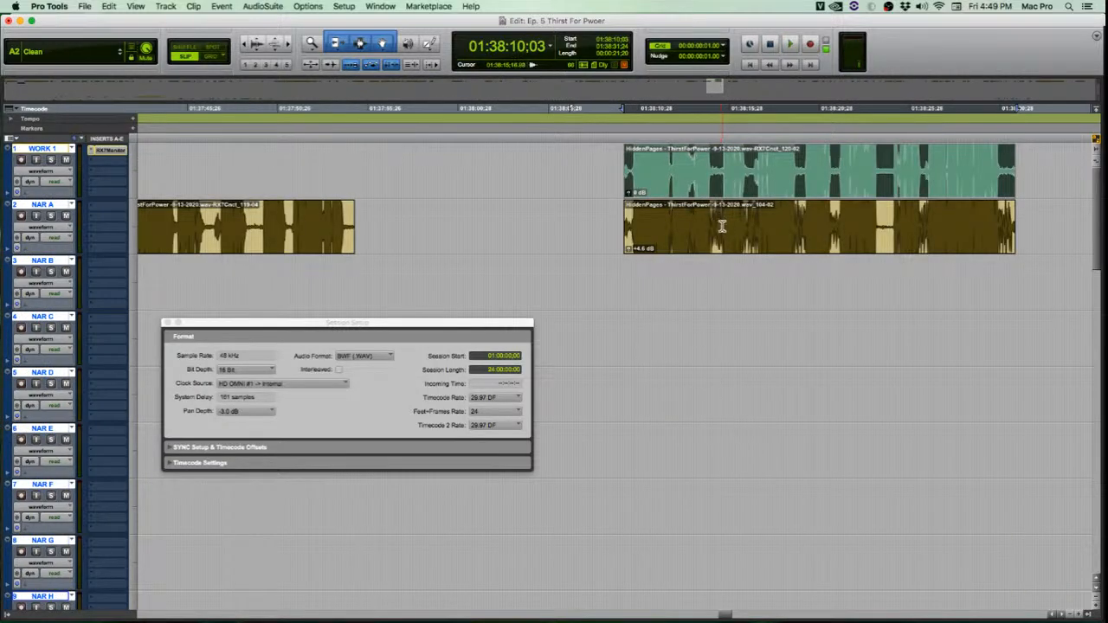
Replace the original narration clip on NAR A with the cleaned clip from the WORK 1 track.
click(777, 252)
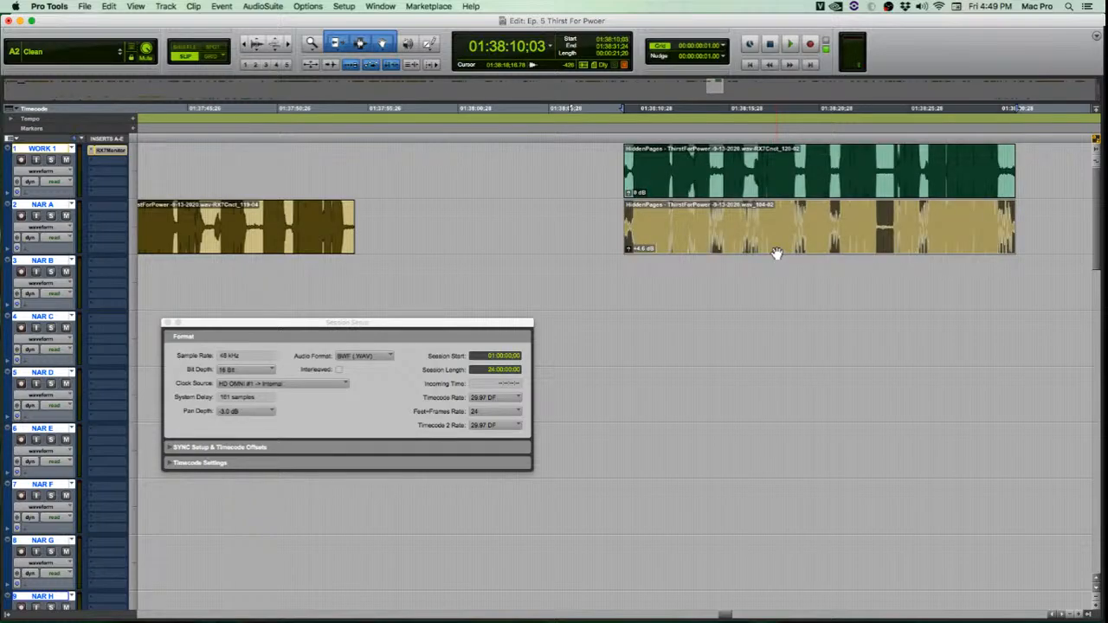
key(p)
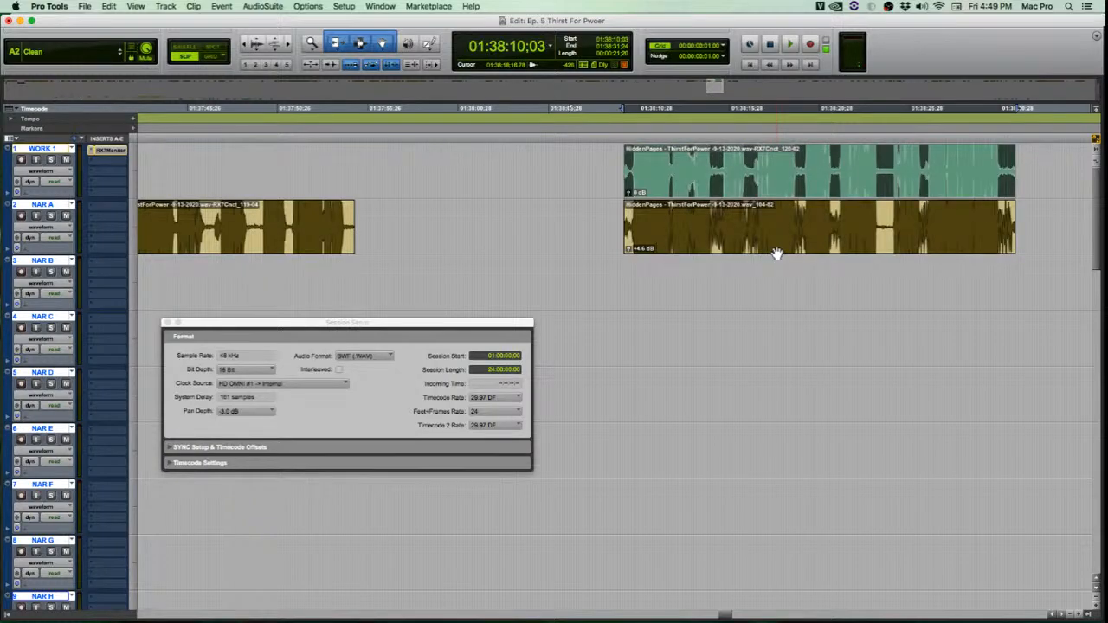
key(Delete)
key(super+v)
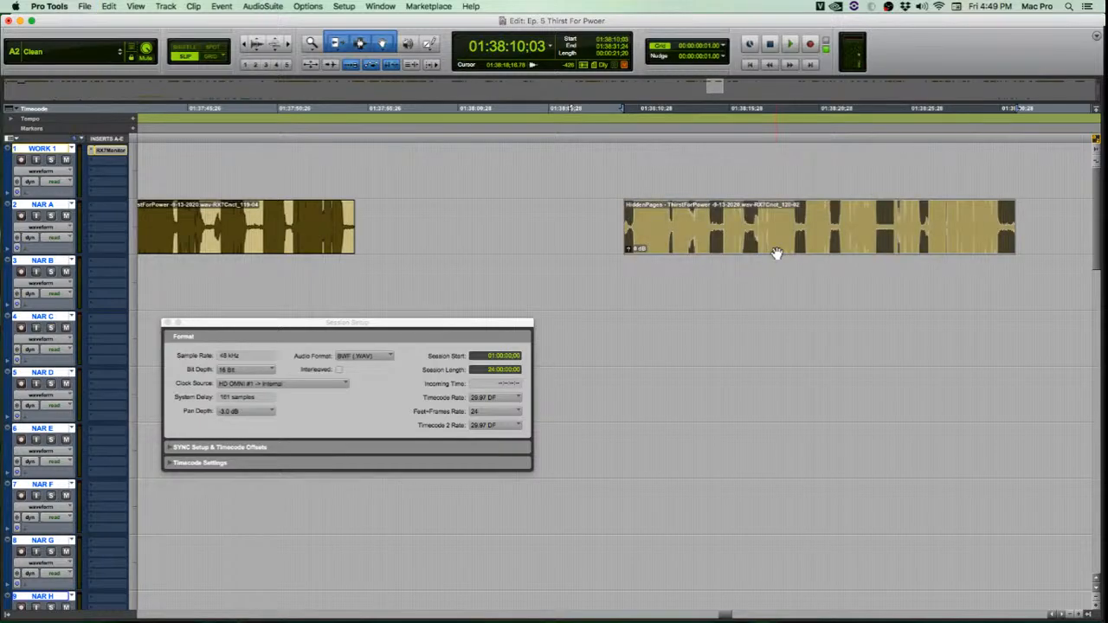
Play the cleaned NAR A clip from 01:38:10:03 through to its end.
key(space)
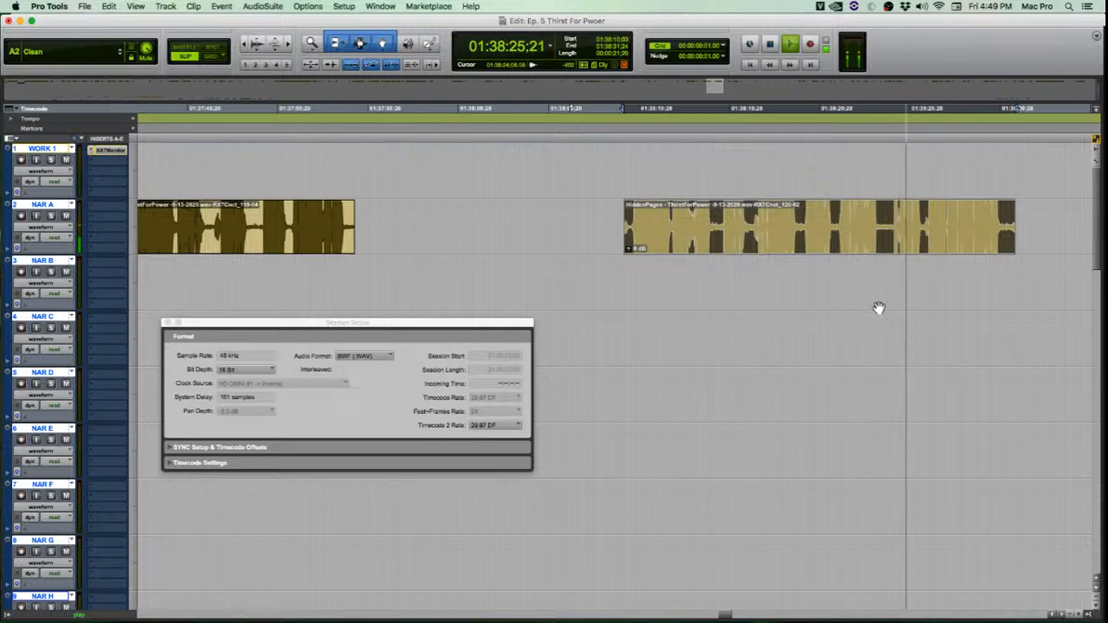
key(super+bracketleft)
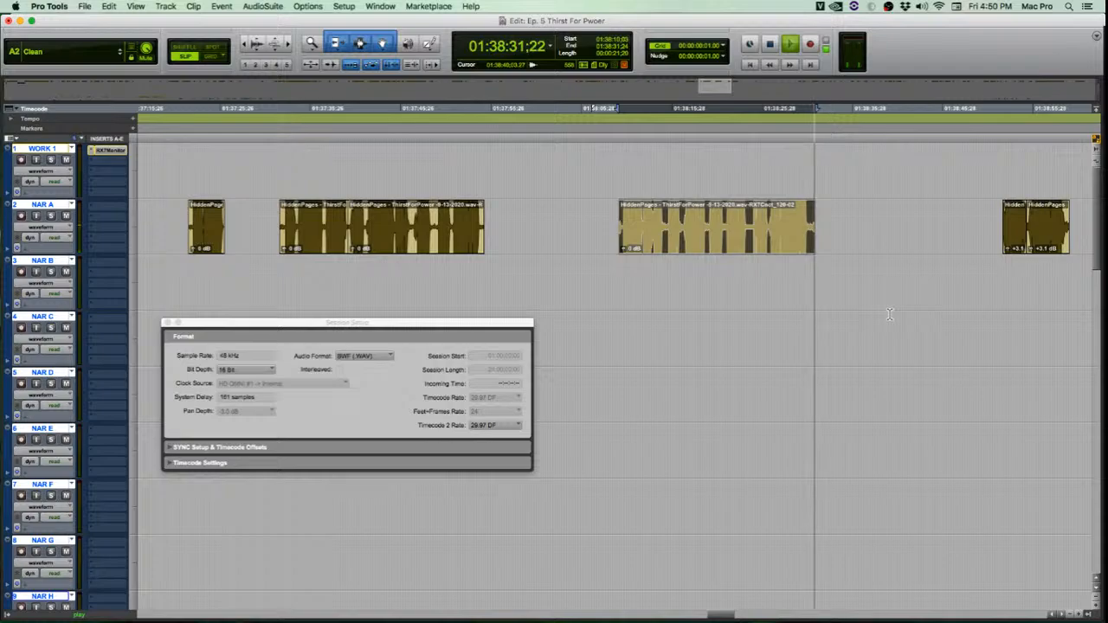
key(space)
Cut off the tail of the cleaned NAR A clip after 01:38:31:16.
click(816, 281)
key(t)
key(t)
key(t)
key(t)
key(t)
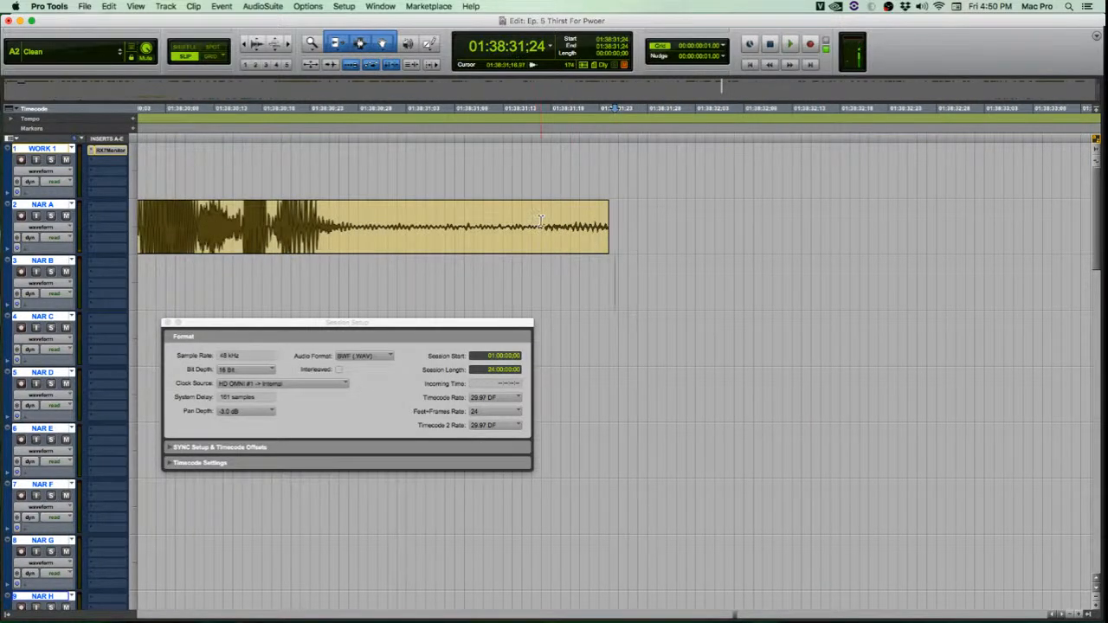
drag(540, 221, 717, 244)
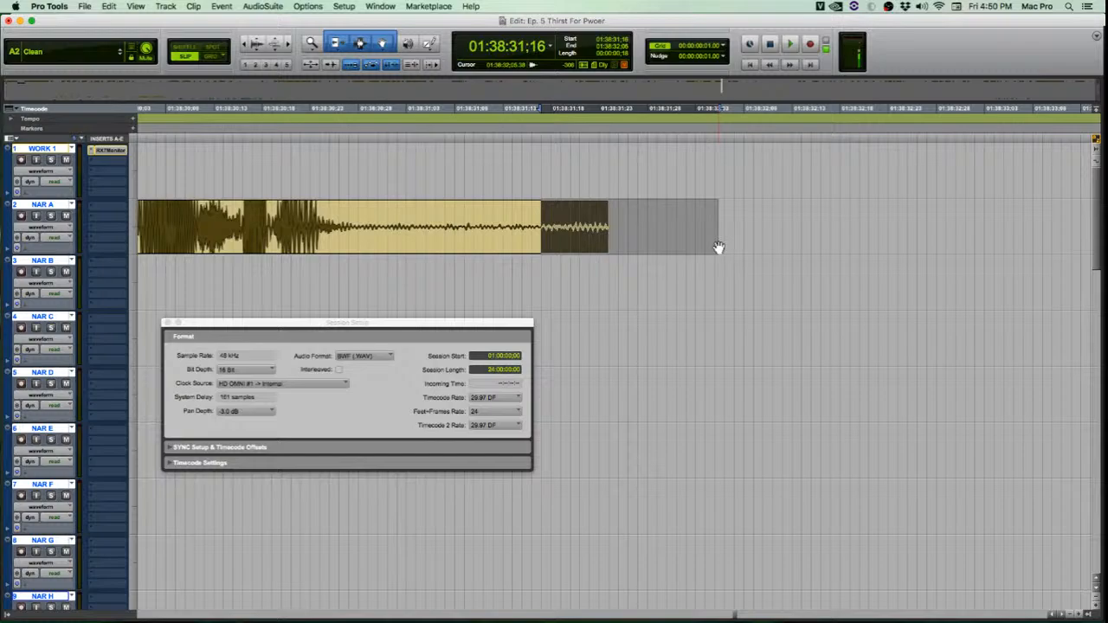
key(r)
key(r)
key(r)
key(r)
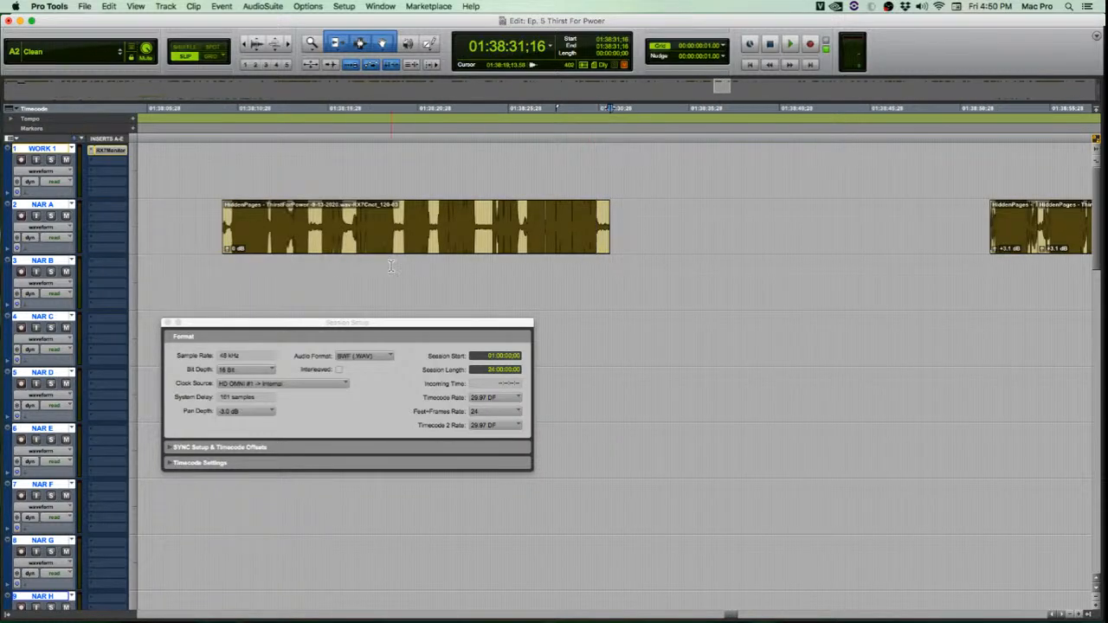
Play the opening of the cleaned NAR A clip and remove everything before about 01:38:10:17.
click(230, 271)
key(t)
key(t)
key(t)
key(t)
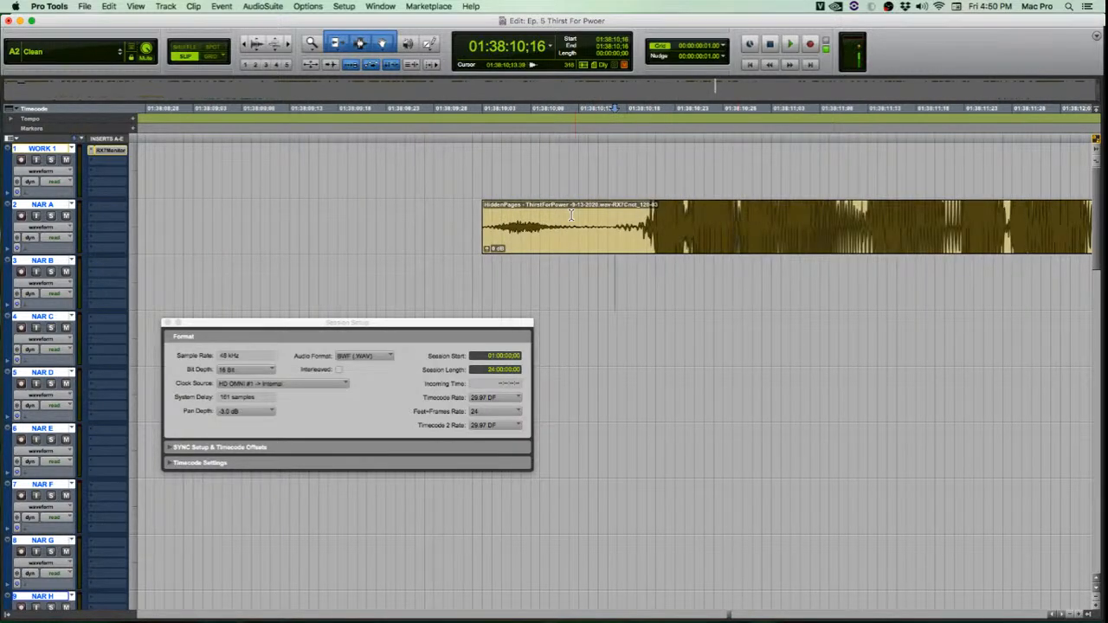
key(space)
key(space)
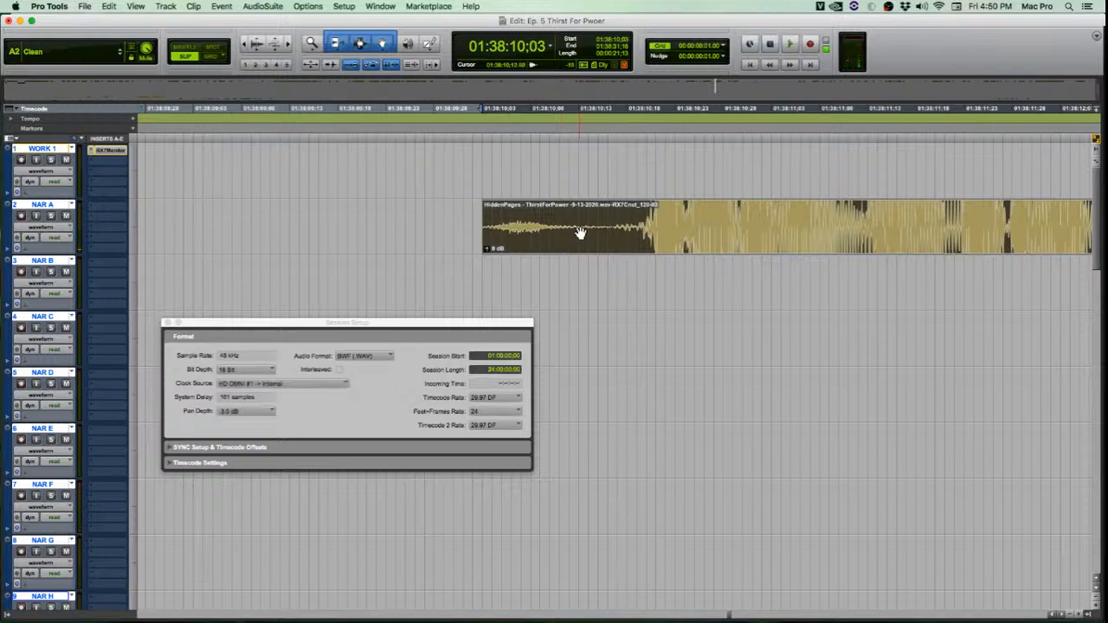
click(617, 220)
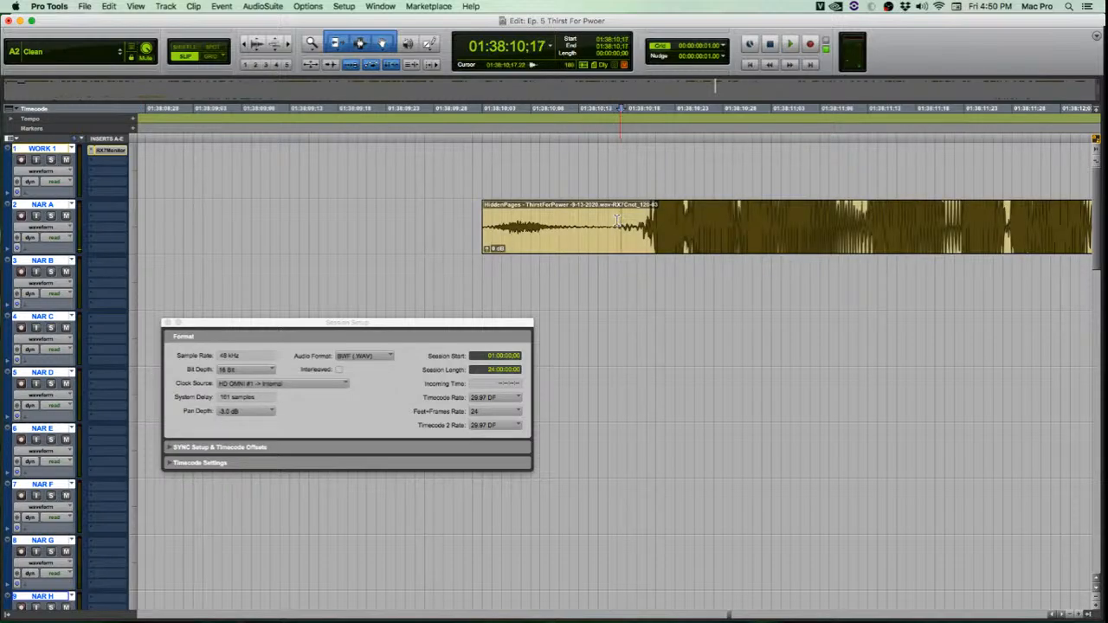
key(space)
key(space)
drag(617, 221, 386, 215)
key(Delete)
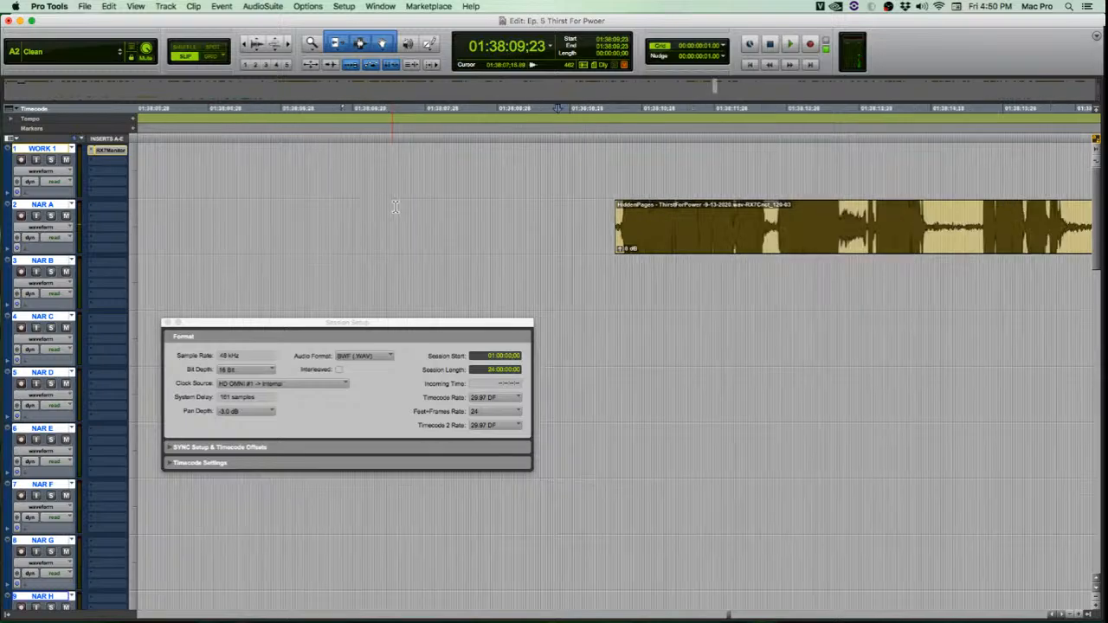
Examine the trimmed clip's start and its neighbouring clips on NAR A, with the edit position at 01:38:36:00.
key(super+bracketleft)
key(super+bracketleft)
key(super+bracketleft)
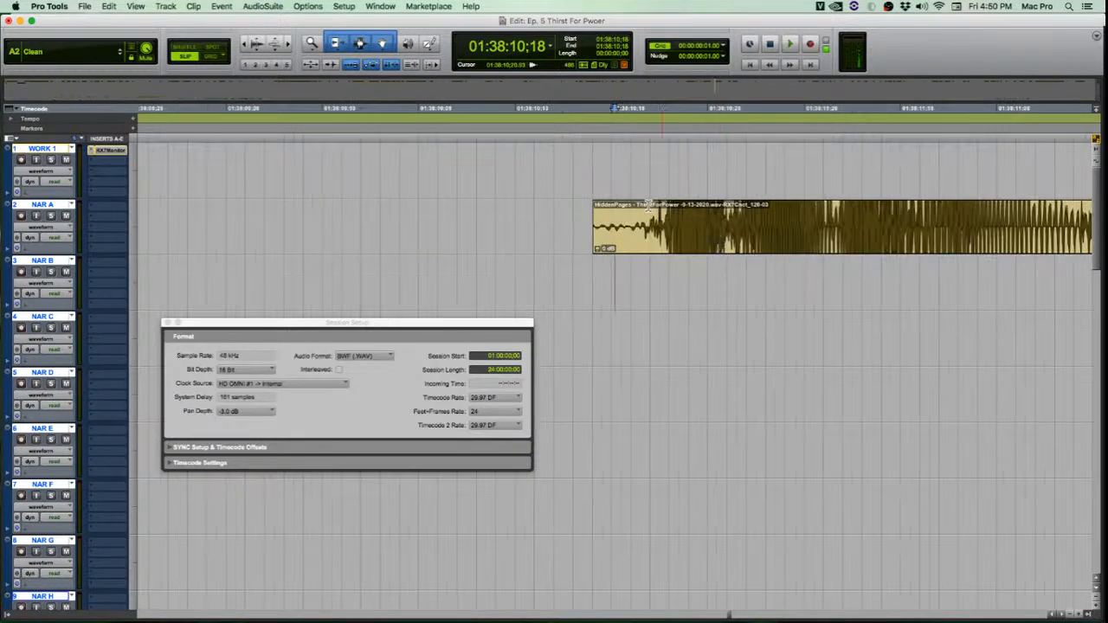
key(super+bracketleft)
key(super+bracketright)
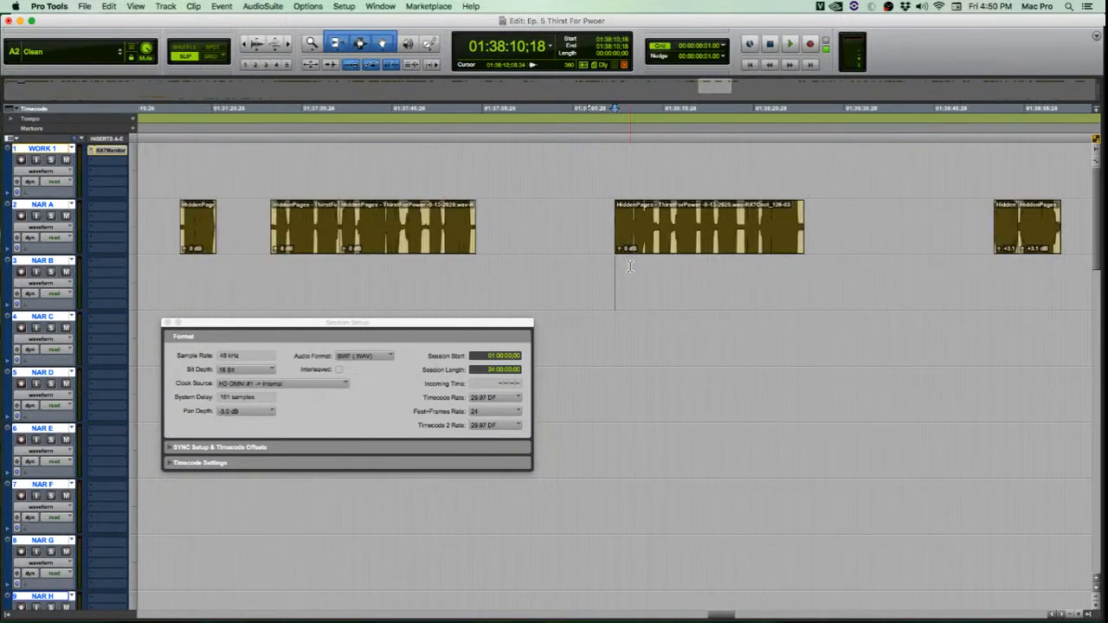
key(super+bracketright)
key(super+bracketleft)
key(super+bracketleft)
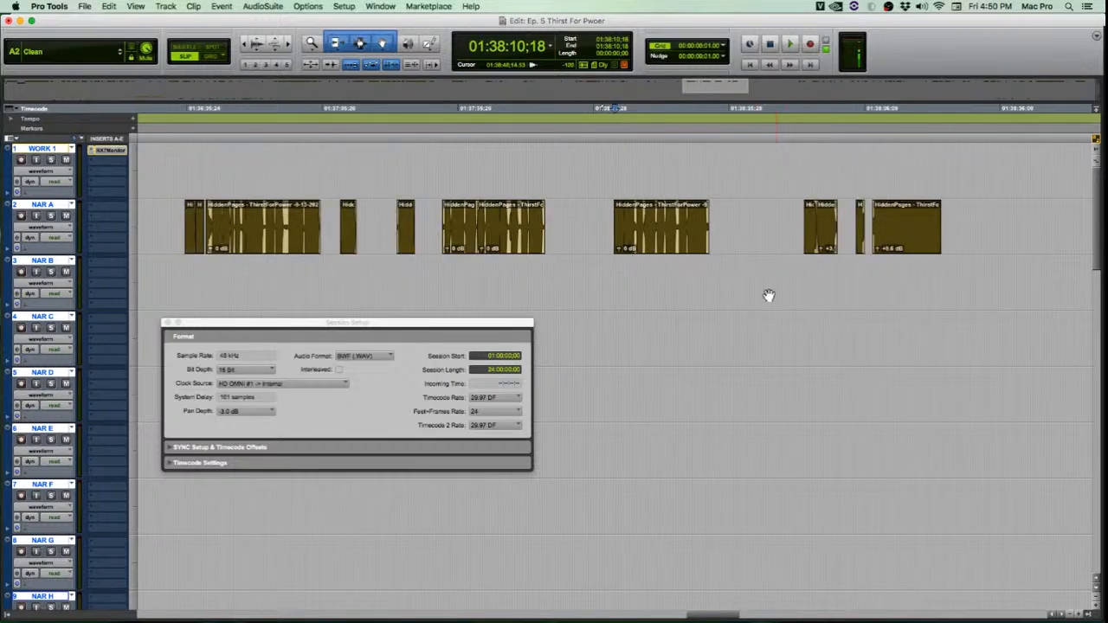
click(729, 275)
key(super+bracketright)
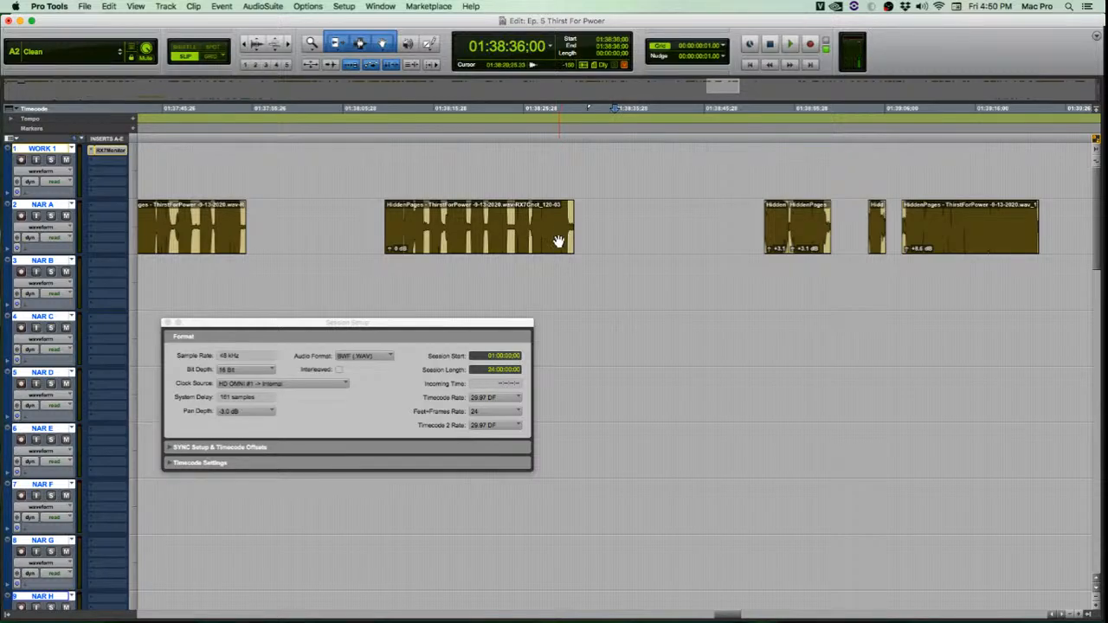
drag(352, 323, 538, 341)
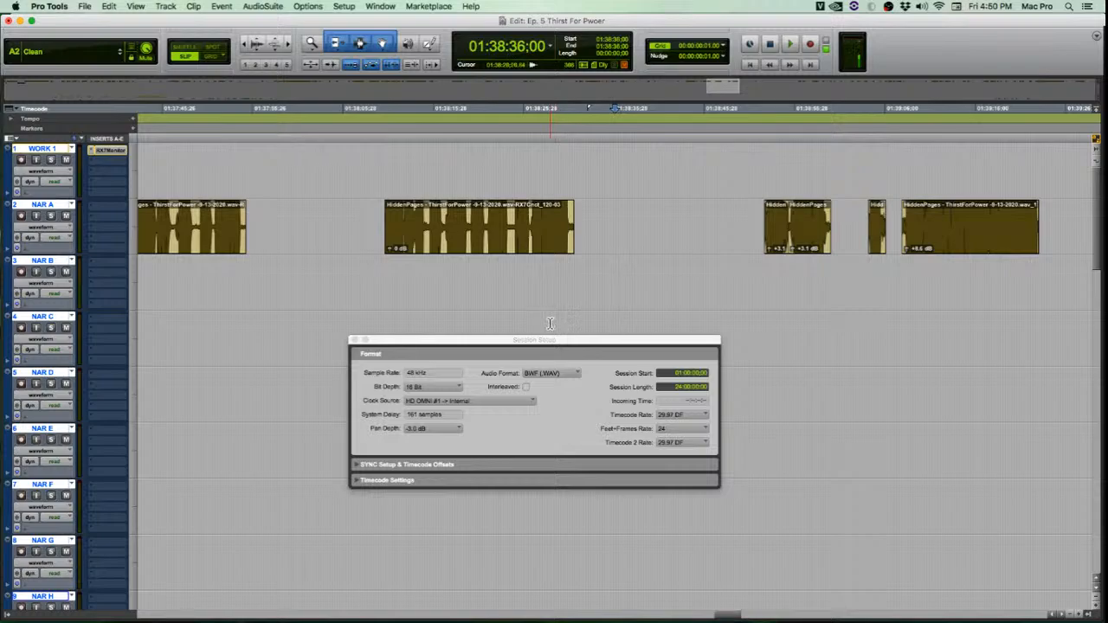
drag(553, 345, 348, 307)
Play the dialogue tracks from 01:38:28:01 through the short DX D clip that follows the narration.
scroll(610, 349, down, 5)
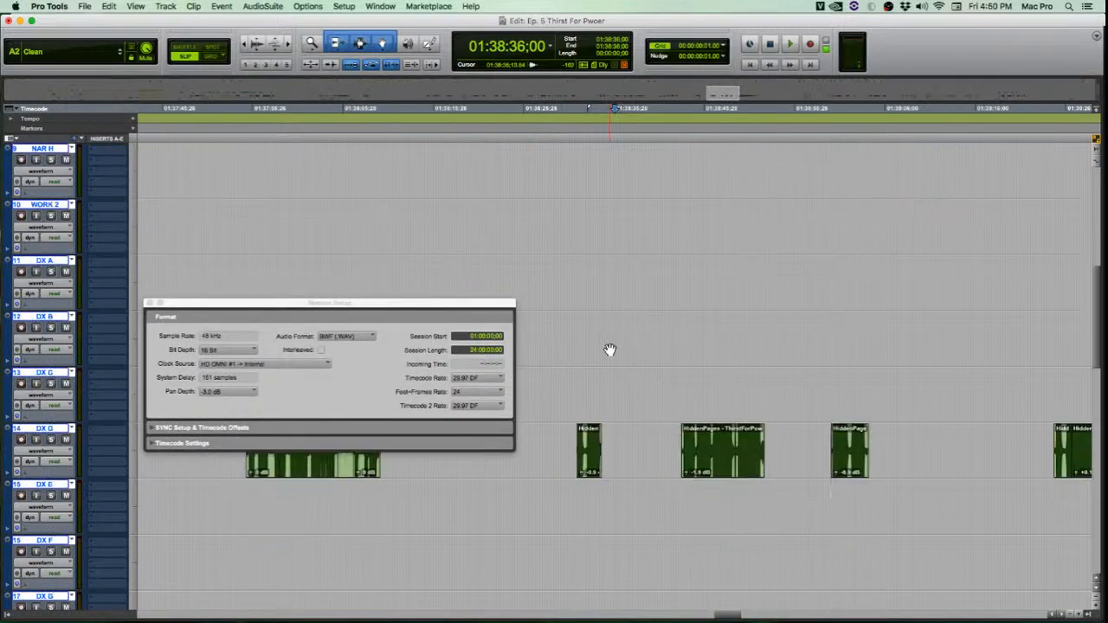
key(space)
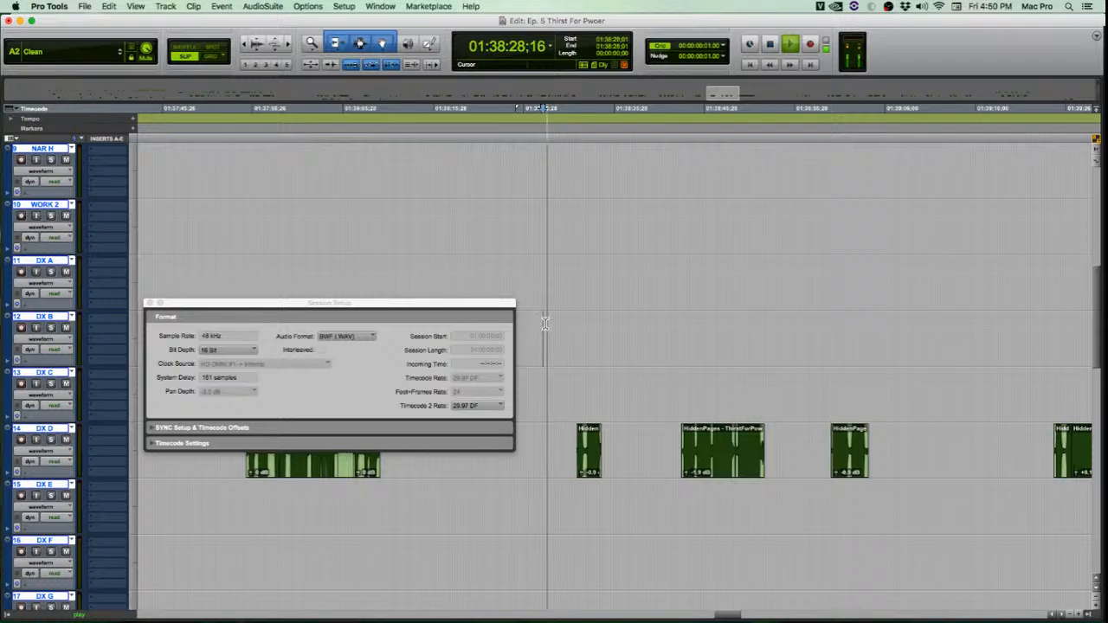
scroll(551, 324, down, 3)
key(t)
key(t)
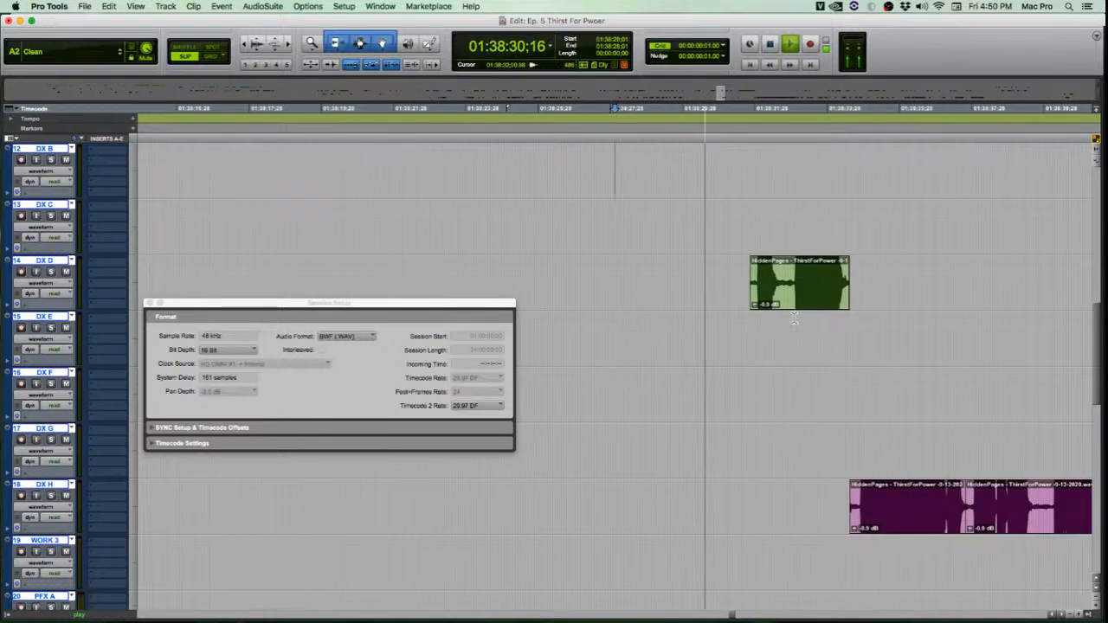
scroll(789, 324, up, 1)
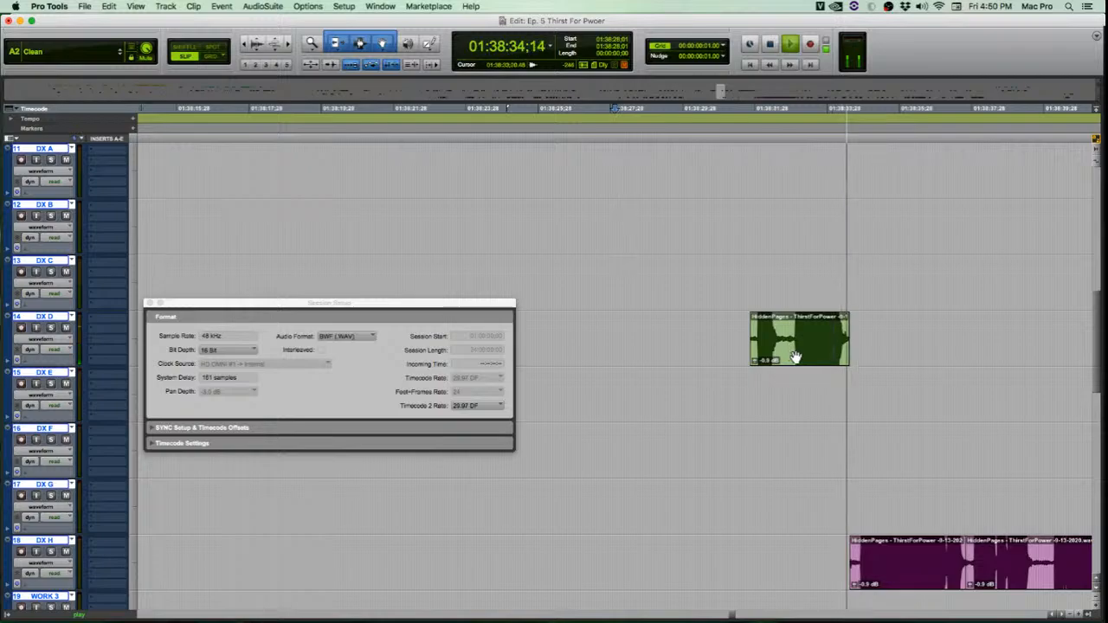
key(space)
Place the DX D clip at 01:38:31:24 on WORK 1 and extend both ends to span 01:38:31:20–01:38:34:24.
click(796, 357)
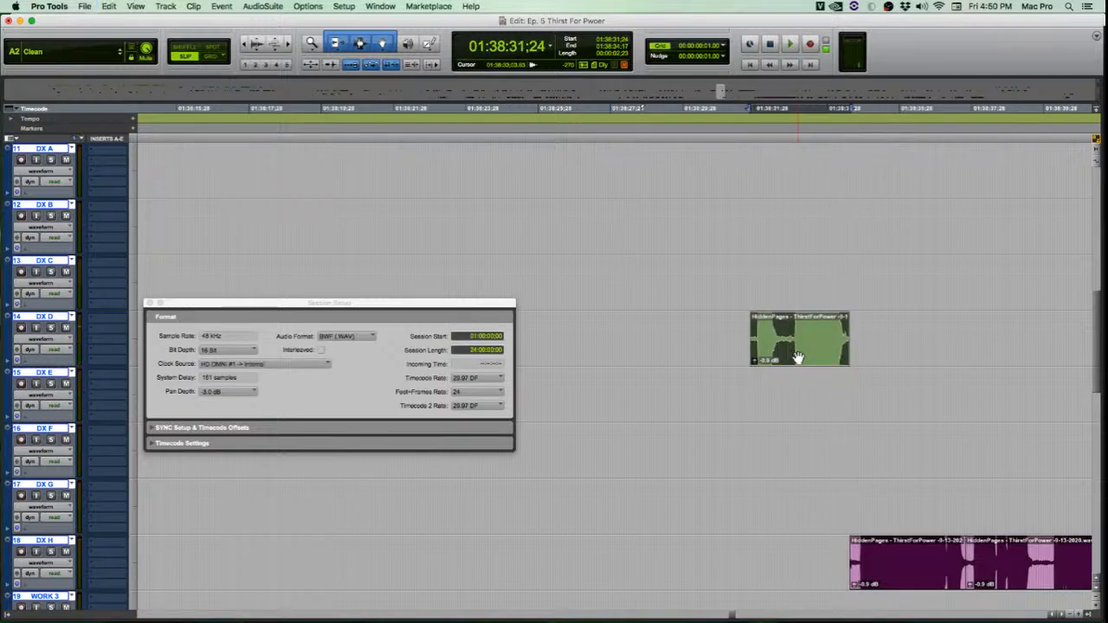
scroll(799, 357, up, 10)
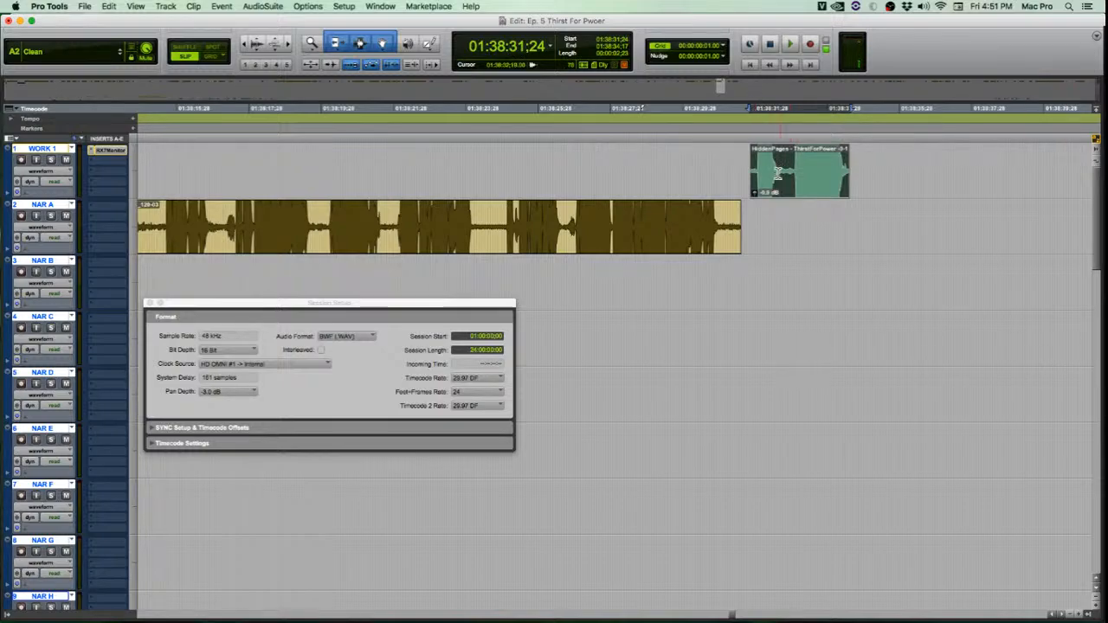
click(786, 205)
key(t)
key(t)
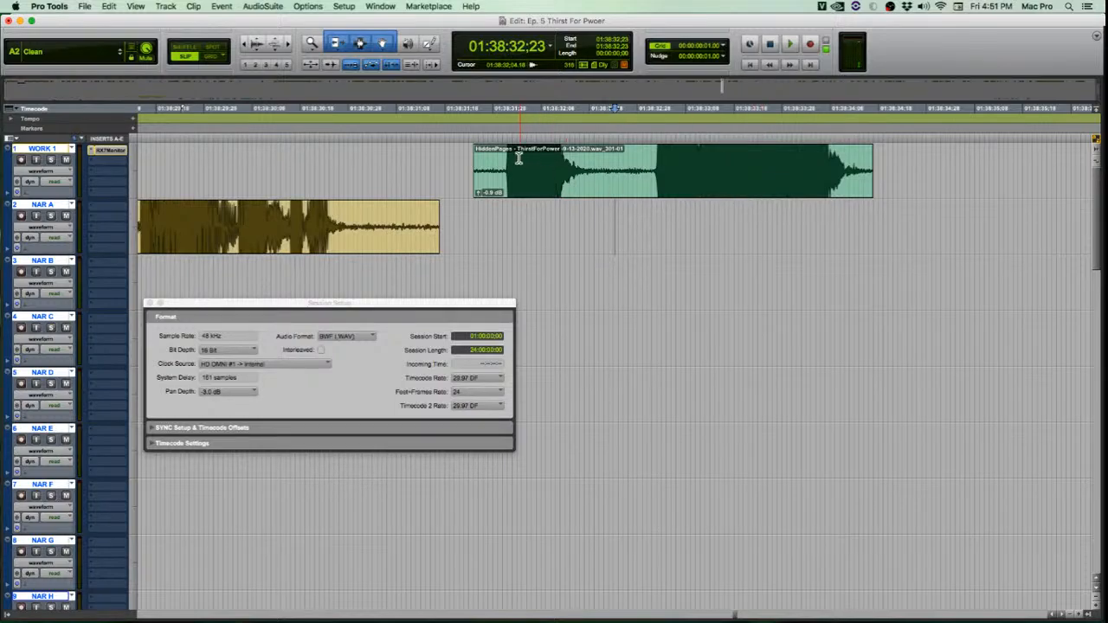
drag(478, 170, 459, 199)
drag(867, 165, 908, 252)
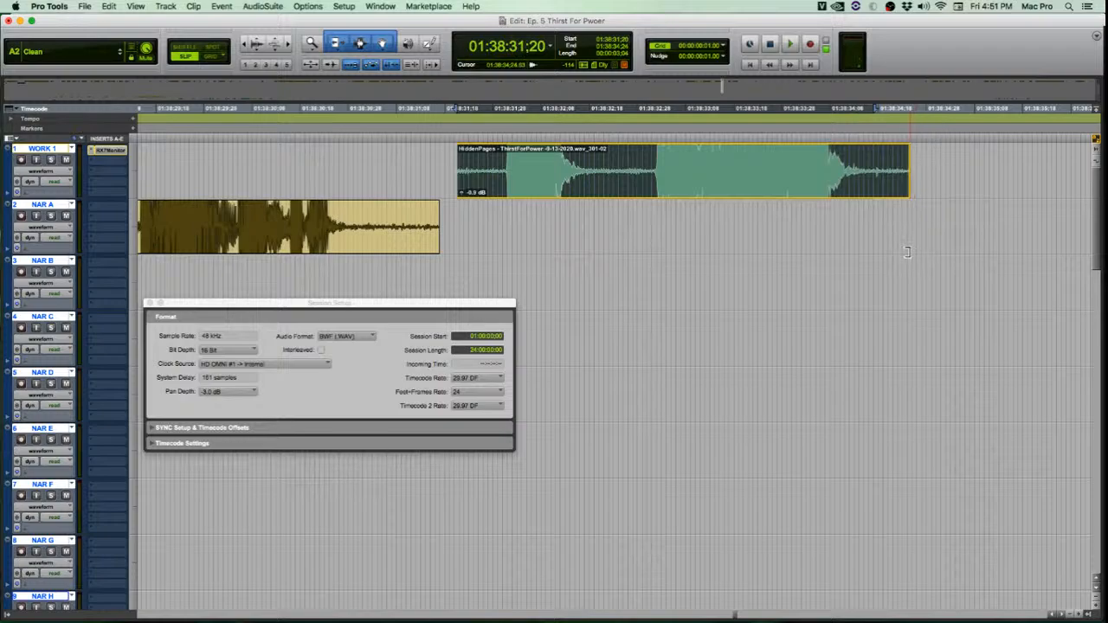
Send the extended dialogue clip to iZotope RX and play it from its start and from 0.100 s.
key(r)
key(r)
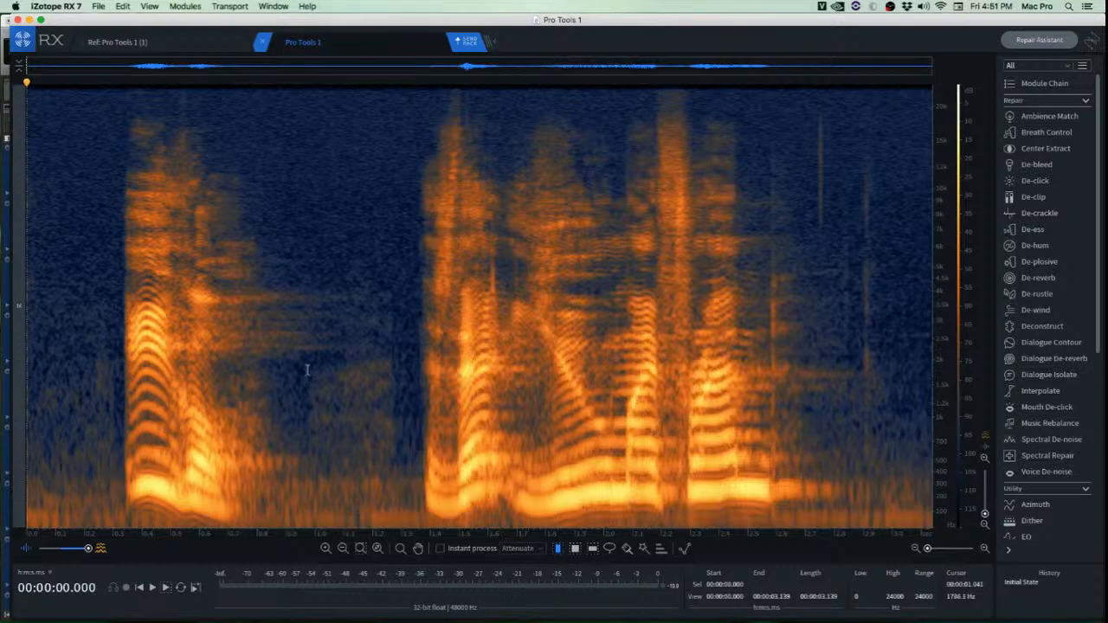
key(space)
key(space)
drag(202, 298, 406, 396)
click(544, 329)
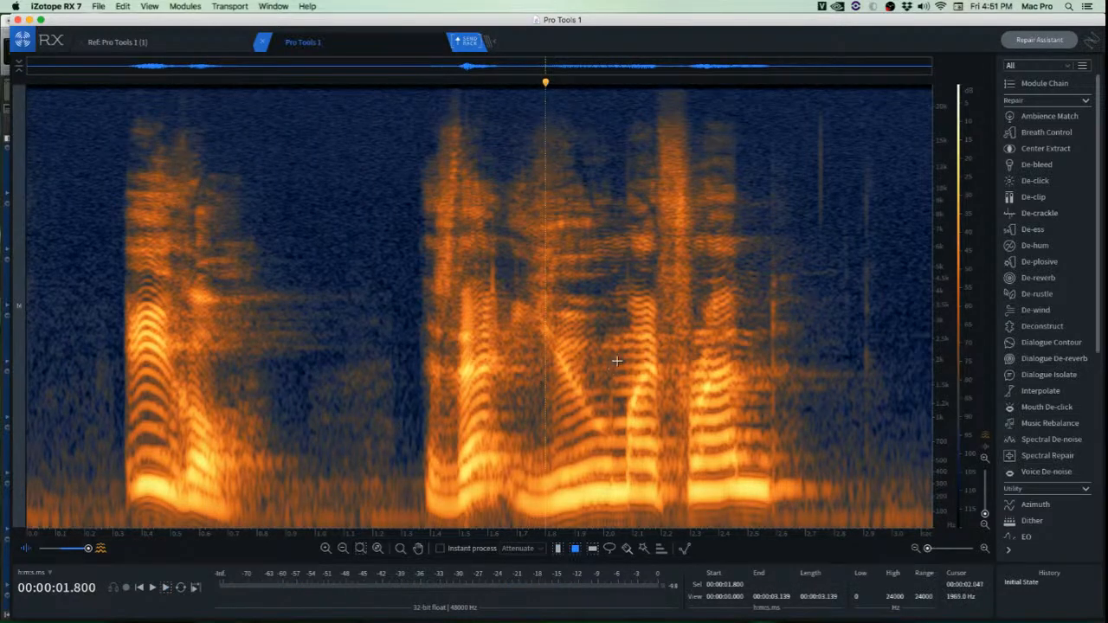
click(54, 282)
key(space)
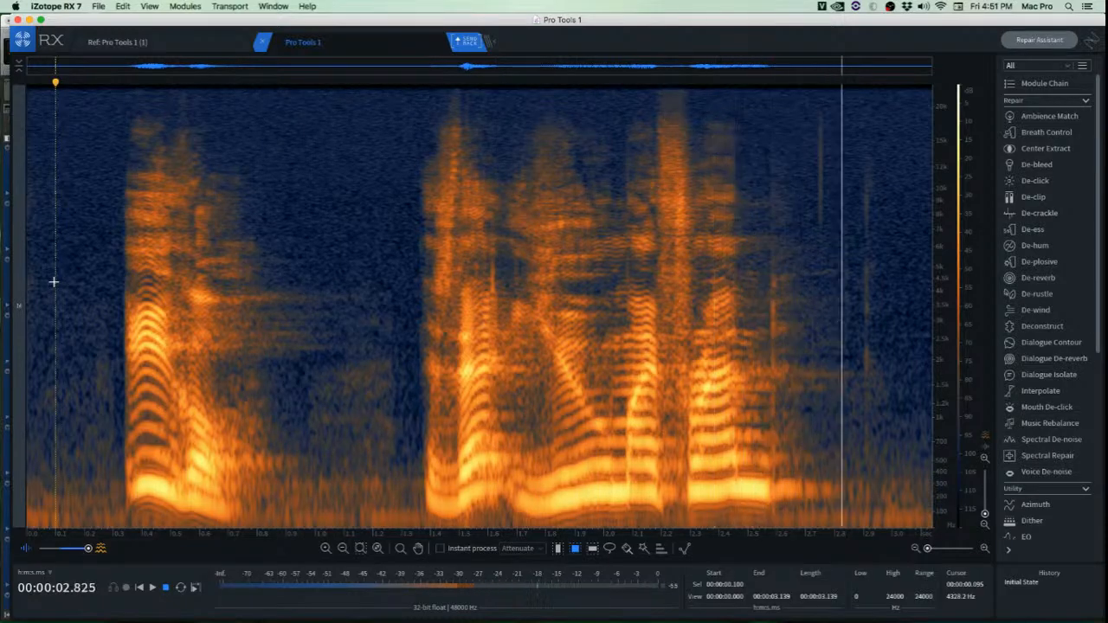
Cover the click at about 2.91 s in the clip's tail by pasting copied adjacent background over it.
scroll(906, 300, up, 5)
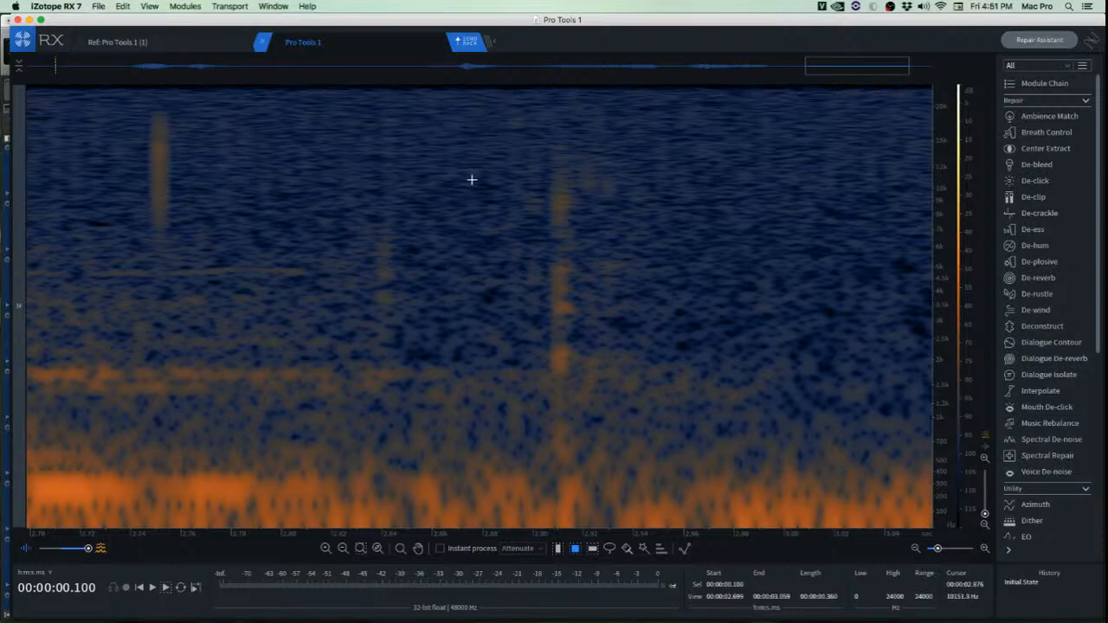
mouse_move(468, 157)
mouse_down()
mouse_move(546, 389)
mouse_move(566, 339)
mouse_move(626, 477)
mouse_move(649, 468)
mouse_move(642, 451)
mouse_move(612, 468)
mouse_move(566, 441)
mouse_up()
key(ctrl+c)
key(ctrl+v)
key(super+v)
click(638, 446)
scroll(641, 452, down, 4)
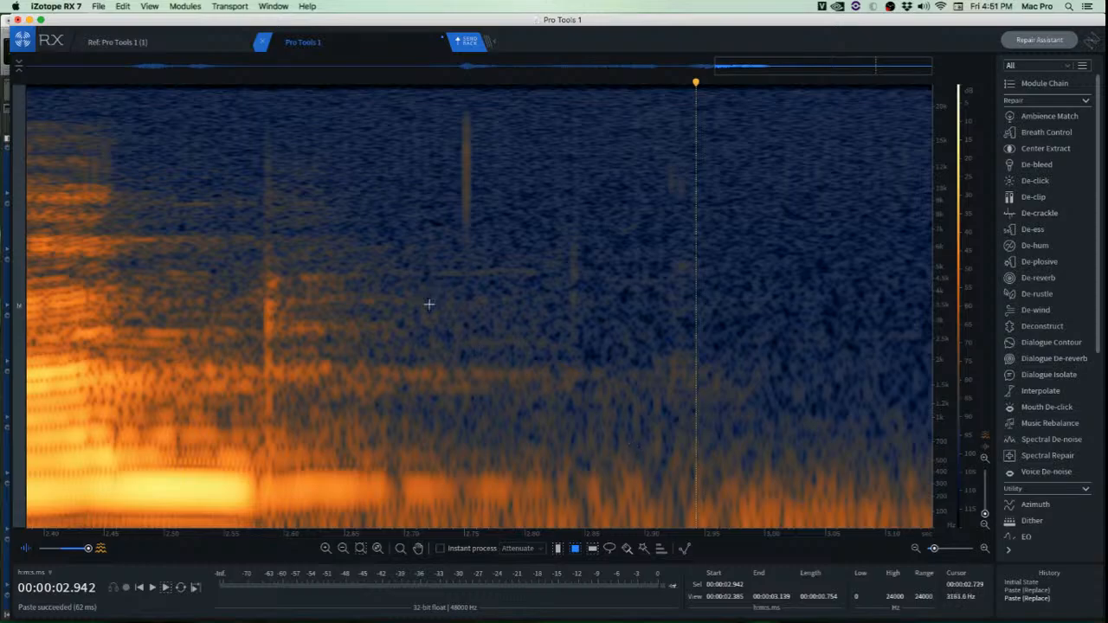
Play the repaired tail of the clip from about 2.70 s and again from 2.528 s.
click(412, 272)
key(space)
key(space)
click(197, 205)
key(space)
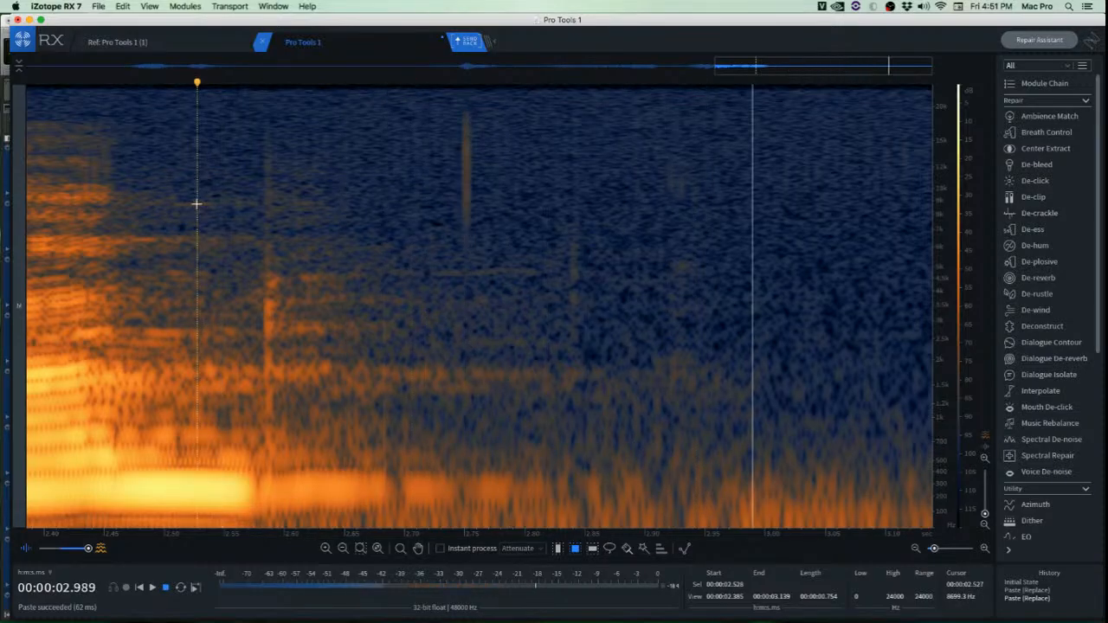
Stop the tail playback and play the clip's opening word from 0.118 s.
key(space)
scroll(199, 217, down, 4)
key(space)
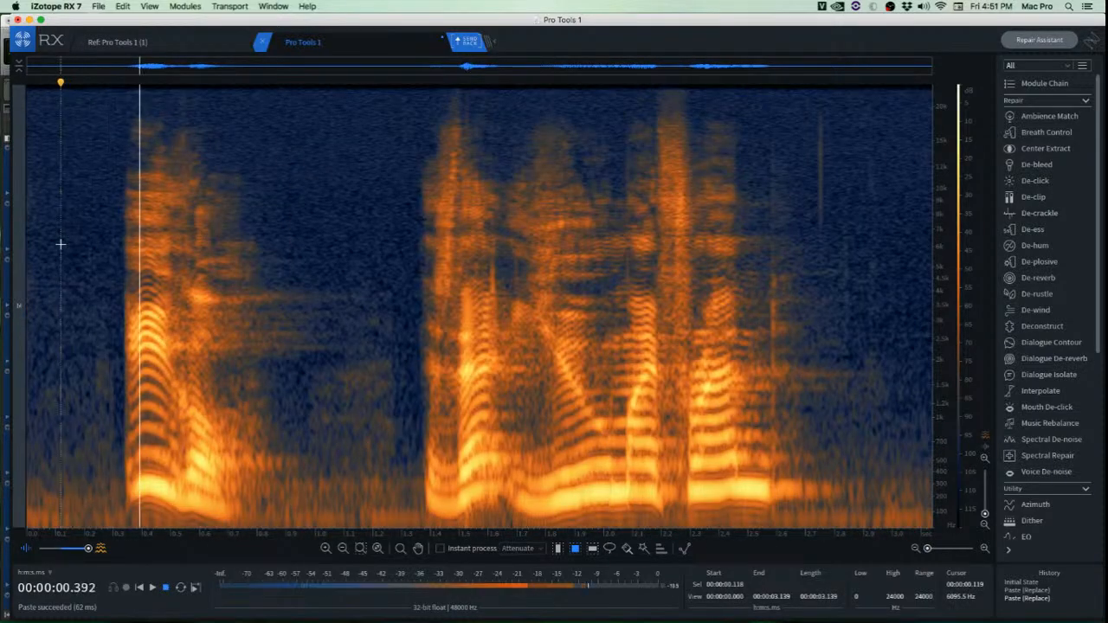
key(space)
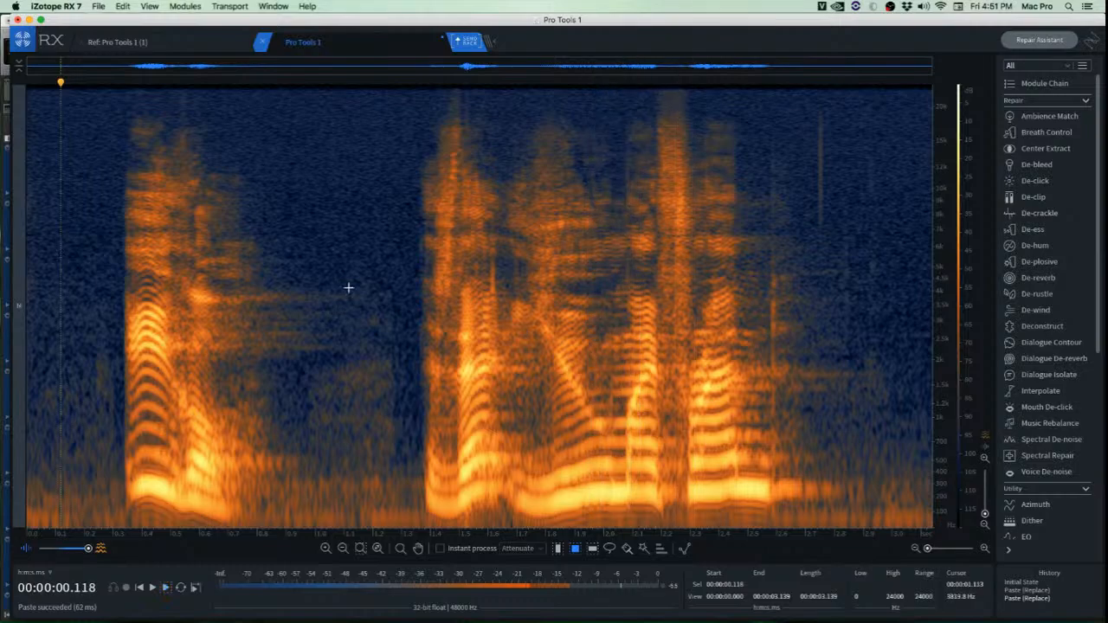
Repair the click at 1.600–1.630 s, between about 2852 and 10303 Hz, with Mouth De-click at sensitivity 7.0.
scroll(459, 244, up, 5)
drag(559, 184, 617, 327)
scroll(619, 286, up, 5)
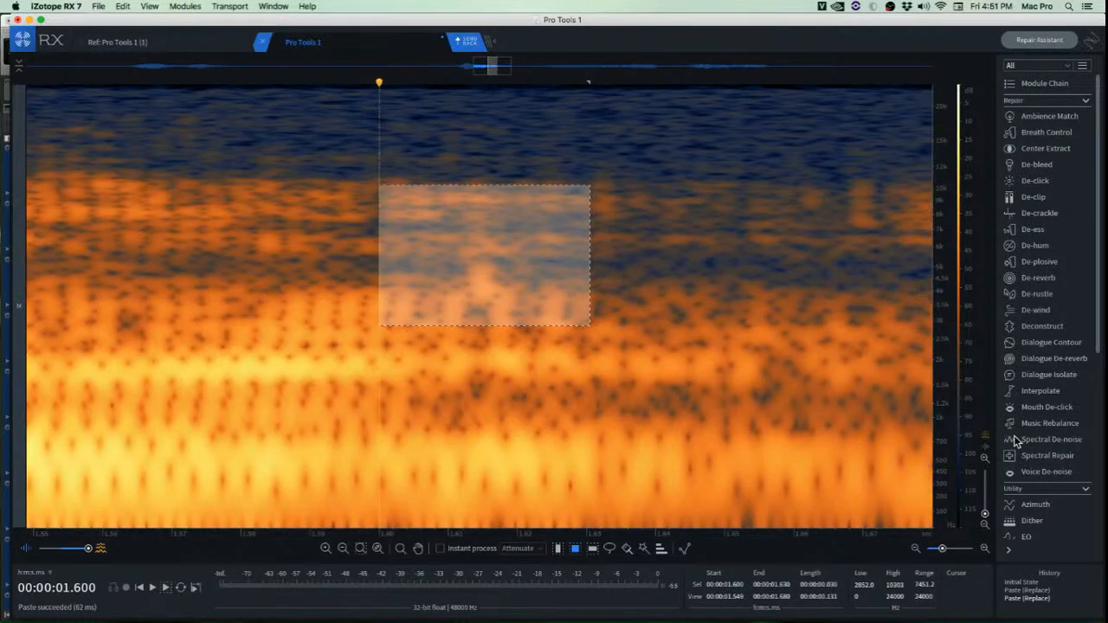
click(1065, 408)
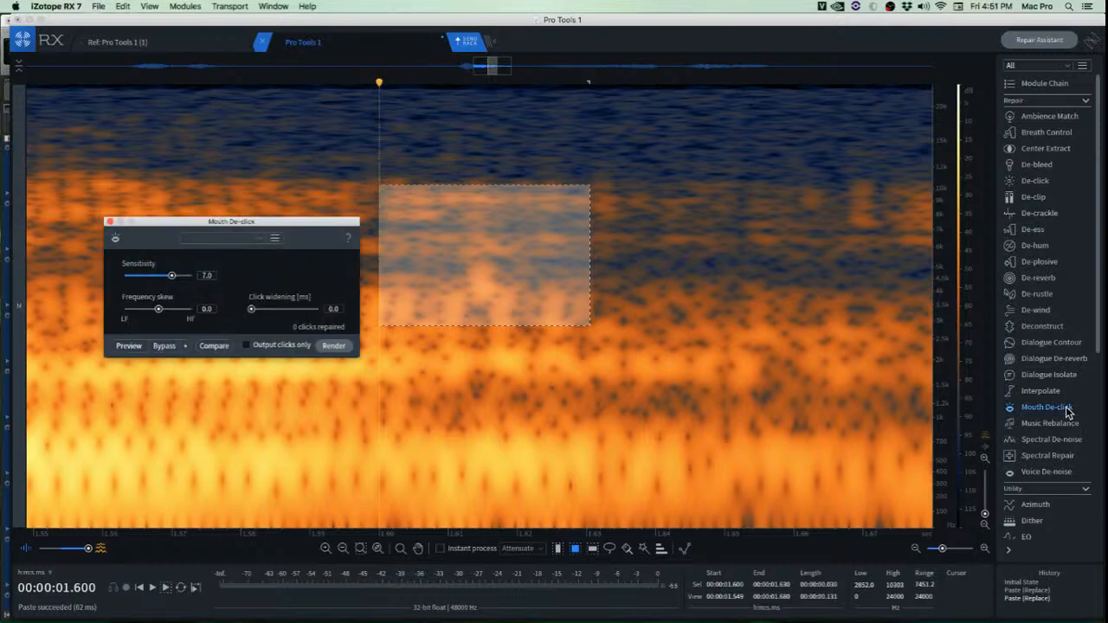
click(334, 345)
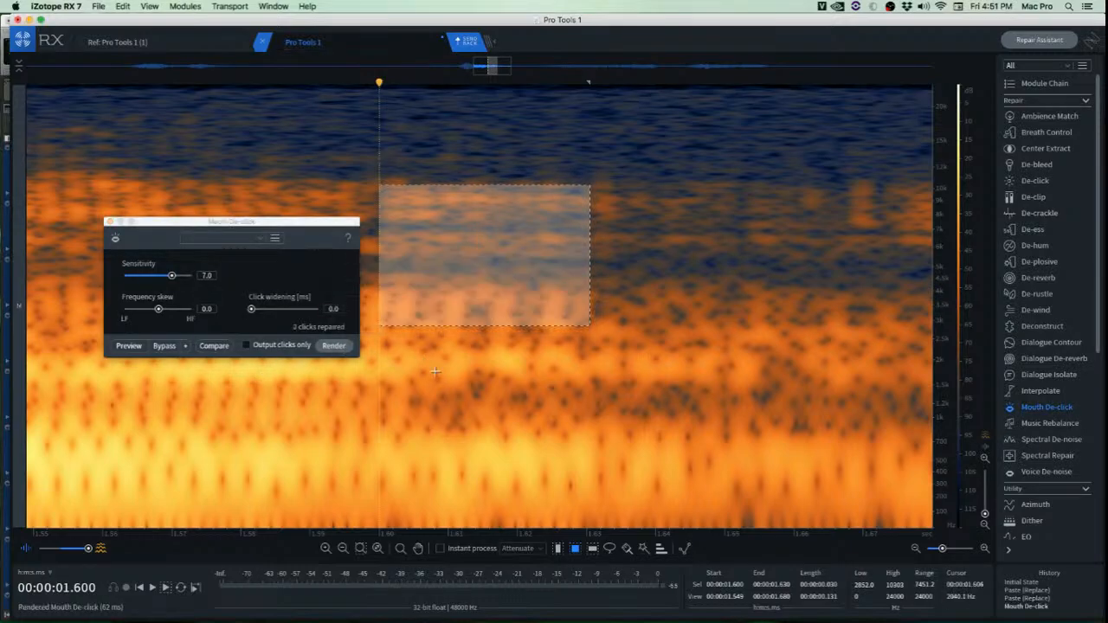
click(422, 399)
scroll(423, 398, down, 5)
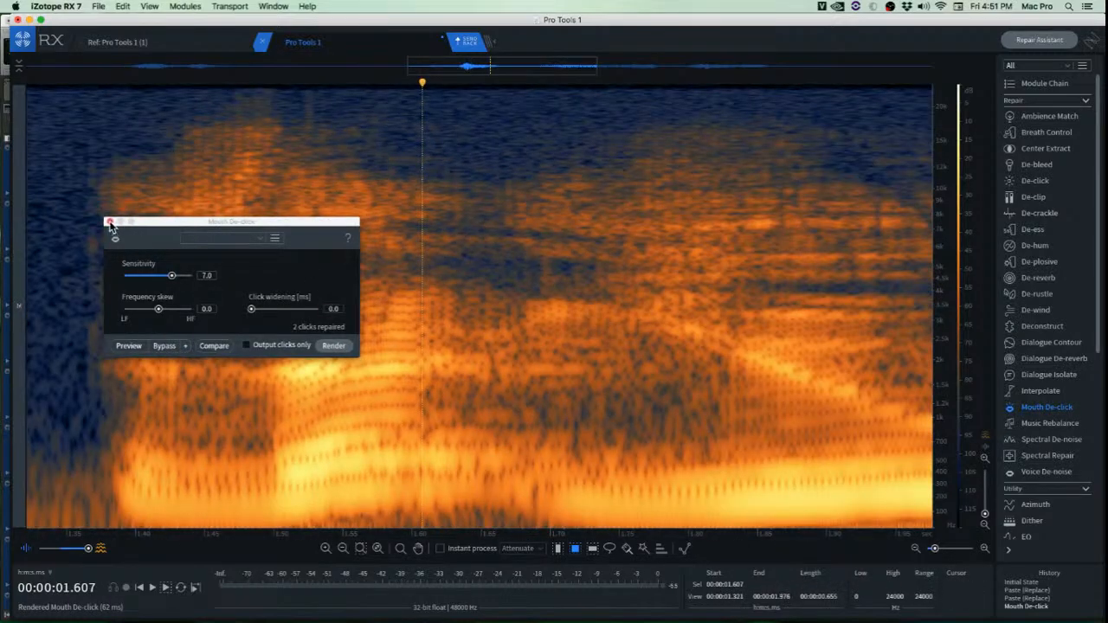
click(110, 223)
Play the de-clicked dialogue from 1.353 s and again from 0.200 s.
click(69, 265)
key(space)
scroll(209, 305, down, 5)
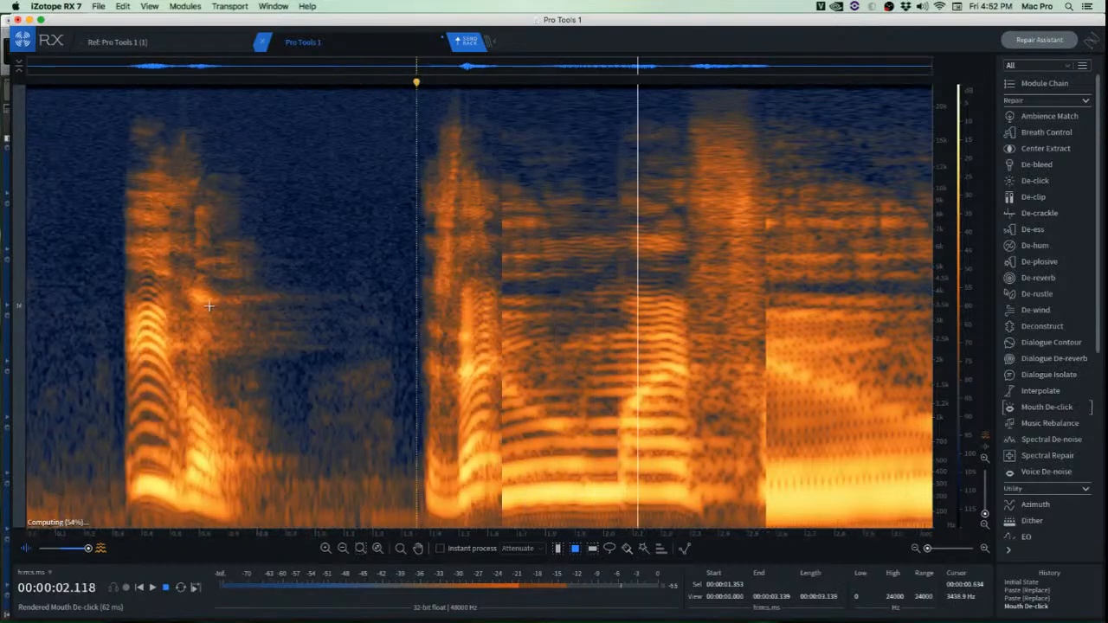
click(85, 233)
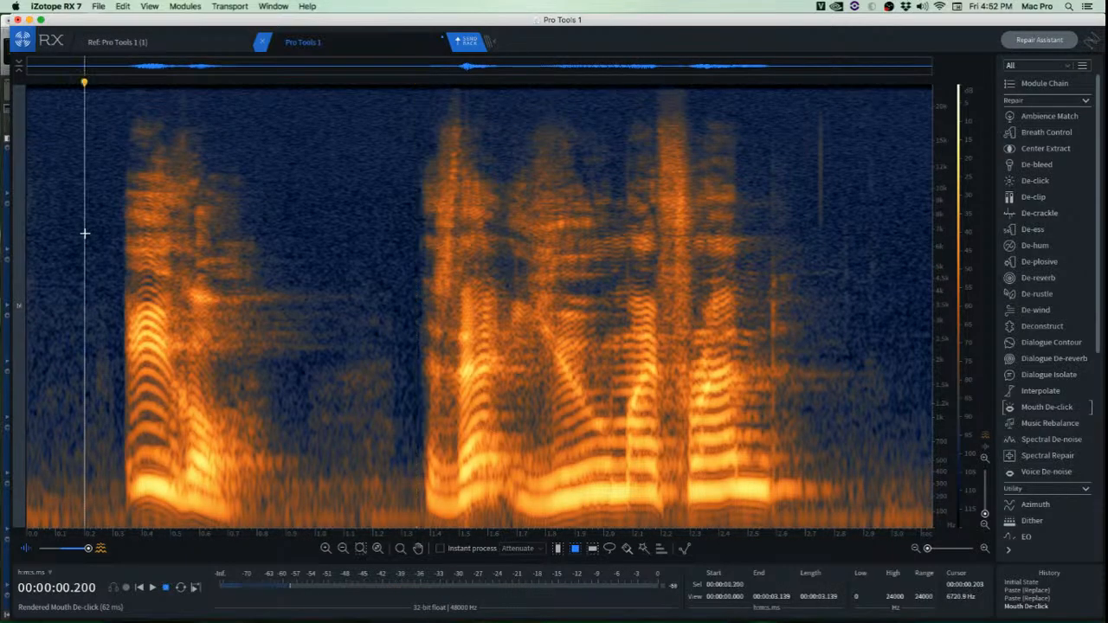
key(space)
key(space)
Render Dialogue De-reverb on the whole clip with reduction 12 dB, sensitivity 3.5, ambience preservation 100% and the Advanced joint channel algorithm.
scroll(302, 339, up, 2)
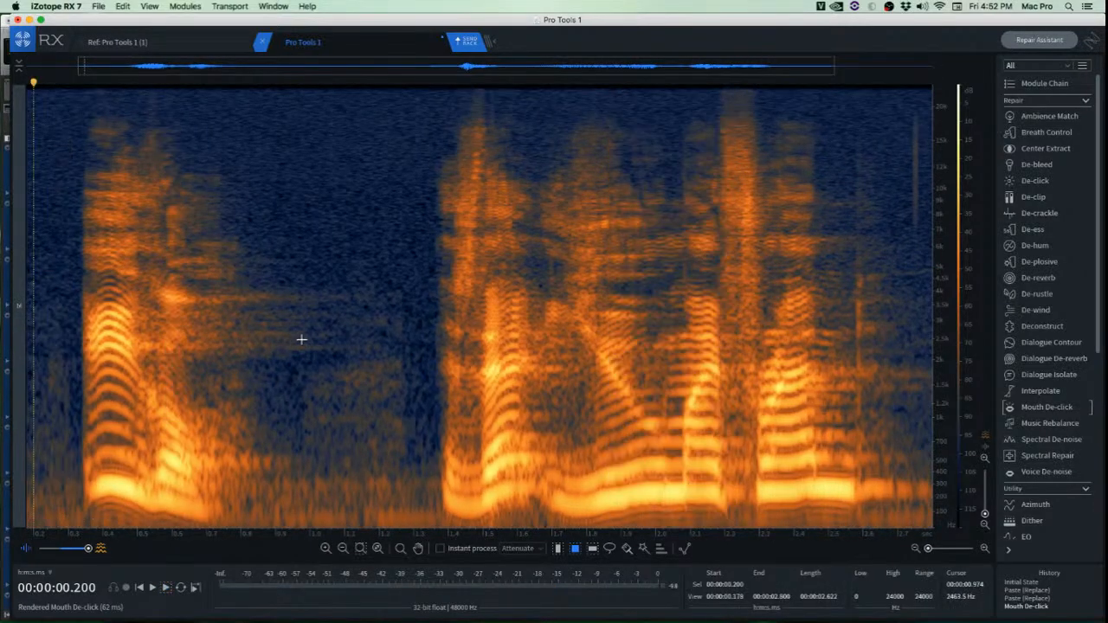
key(super+a)
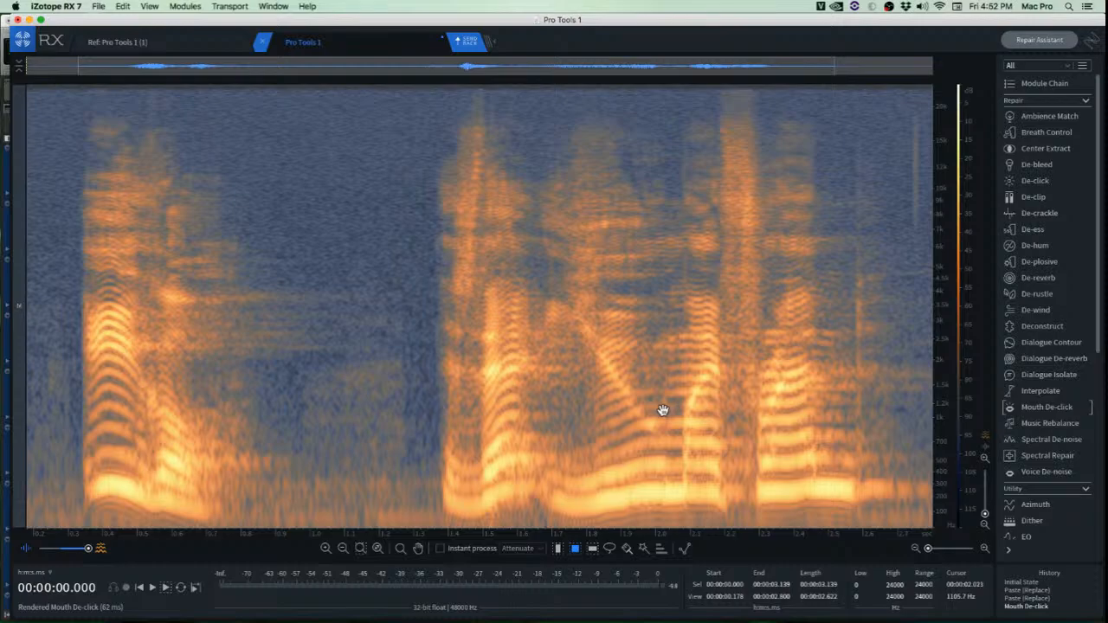
click(1051, 360)
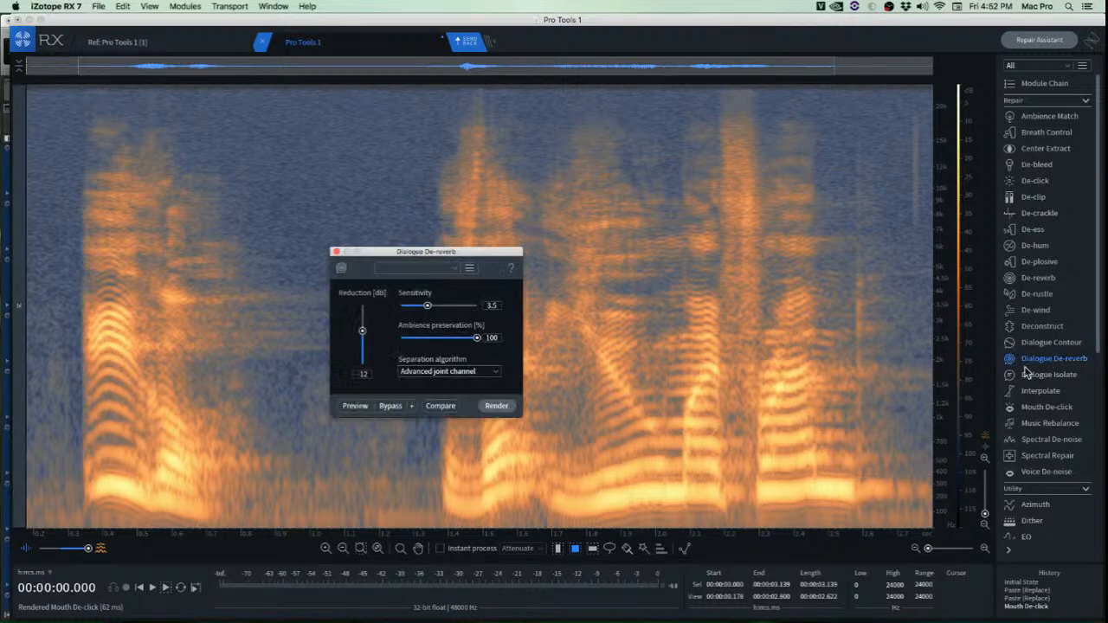
click(495, 406)
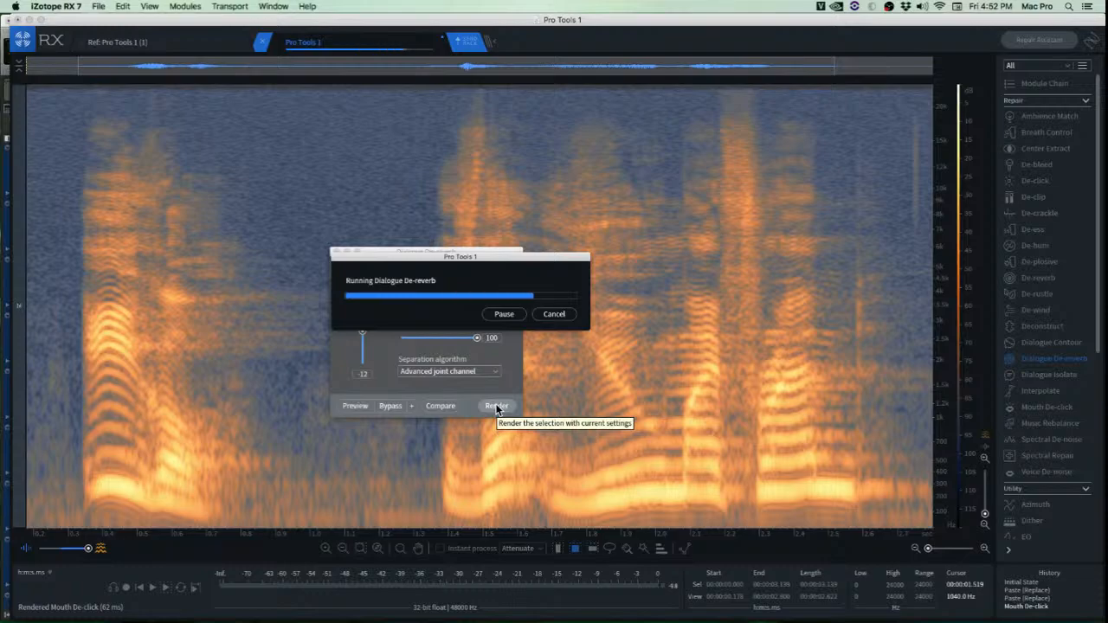
Play the de-reverbed clip, close the module, and compare before and after by undoing and redoing the render.
key(space)
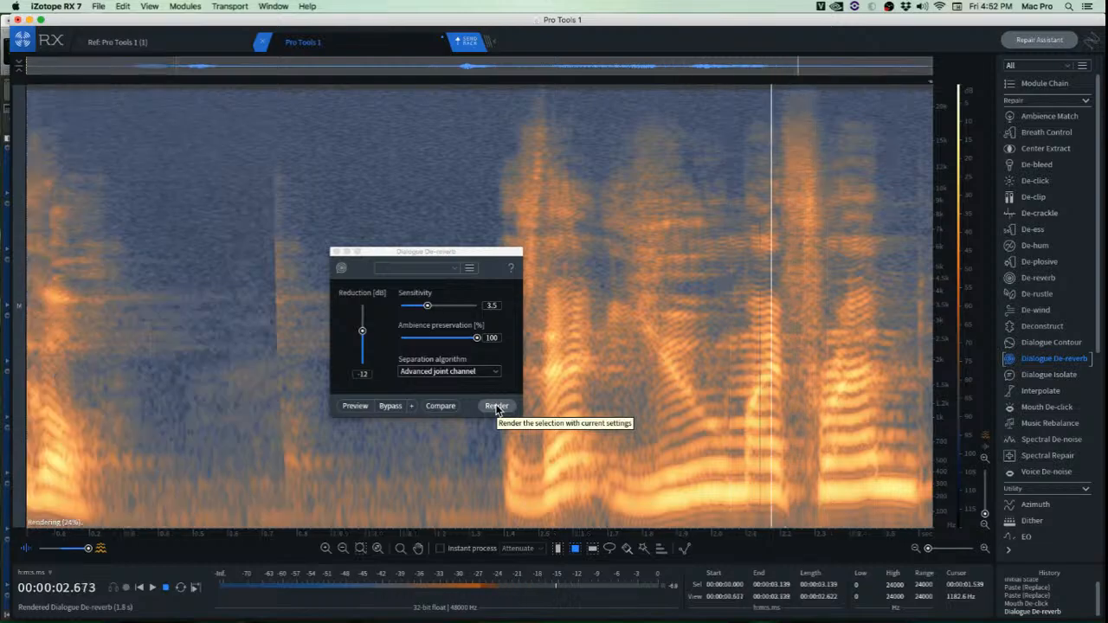
key(space)
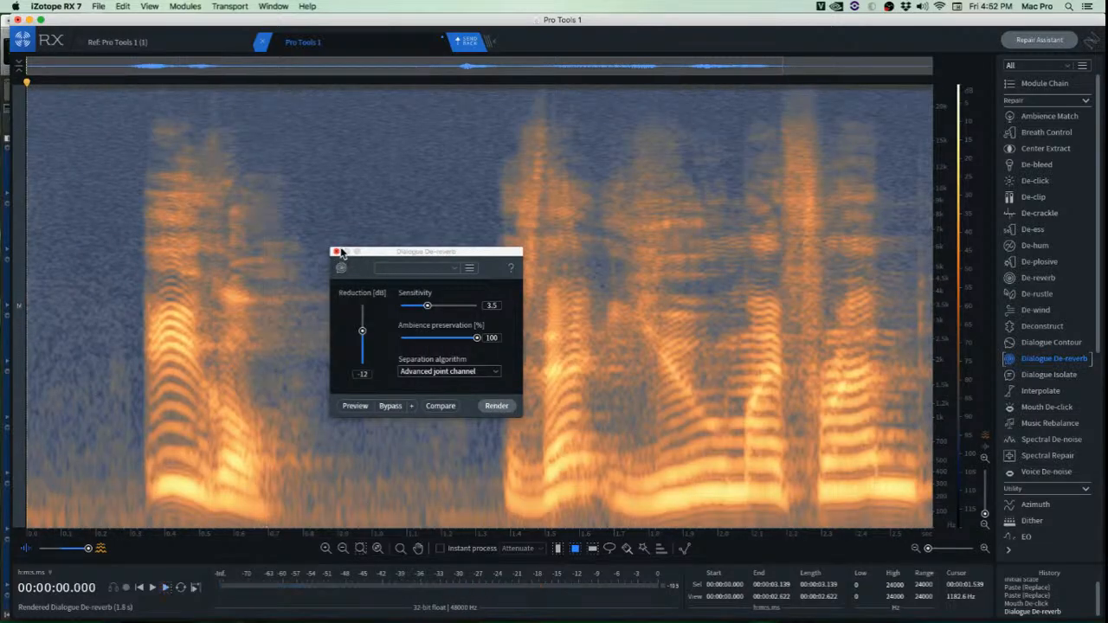
click(341, 250)
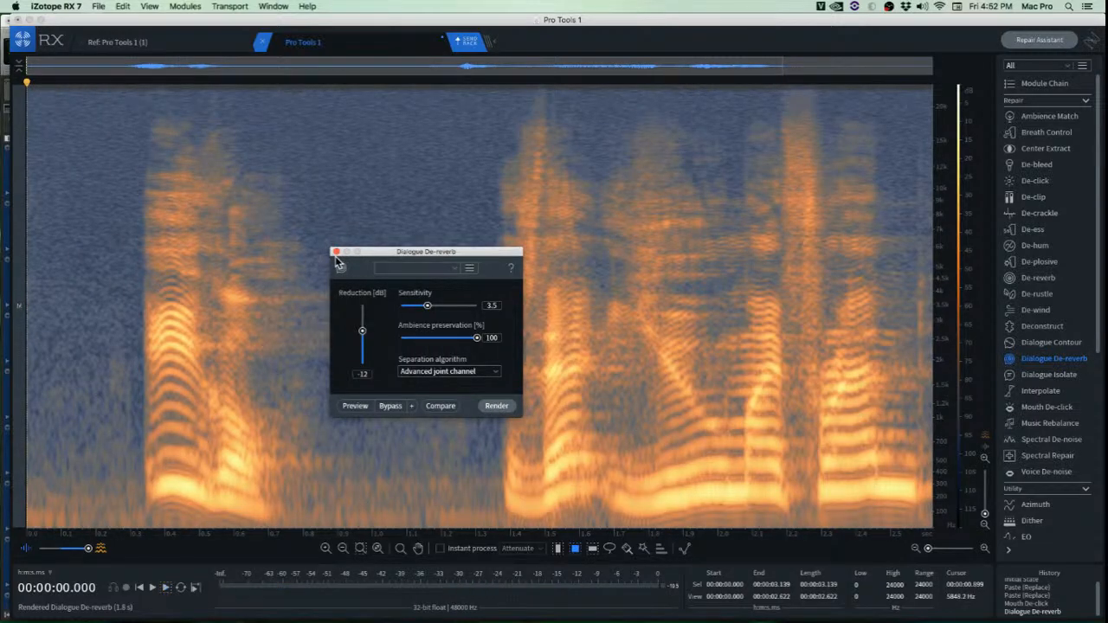
click(336, 252)
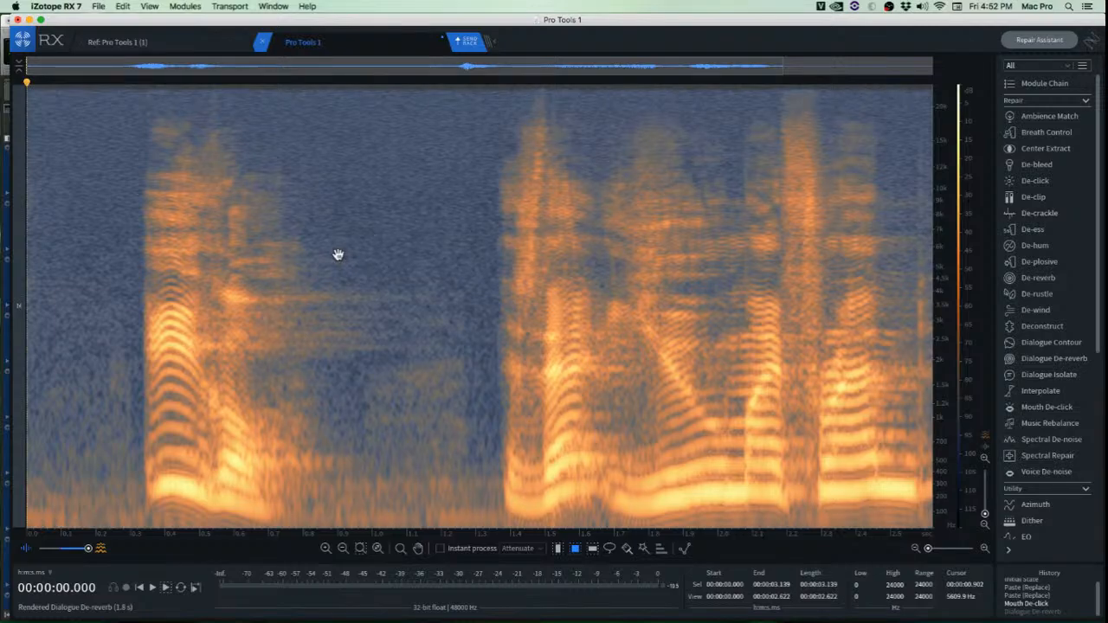
key(super+z)
key(super+shift+z)
Audition only the ringing band after the first word, from 0.661 to 1.218 s at about 3.4–3.8 kHz.
click(344, 343)
scroll(318, 373, up, 2)
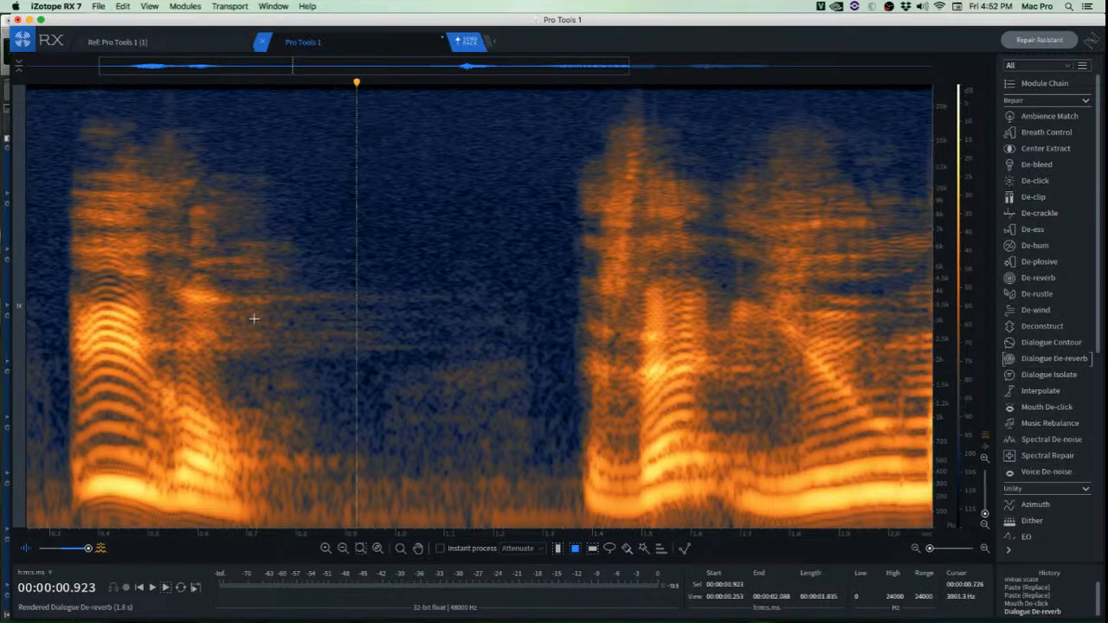
drag(227, 295, 502, 314)
key(space)
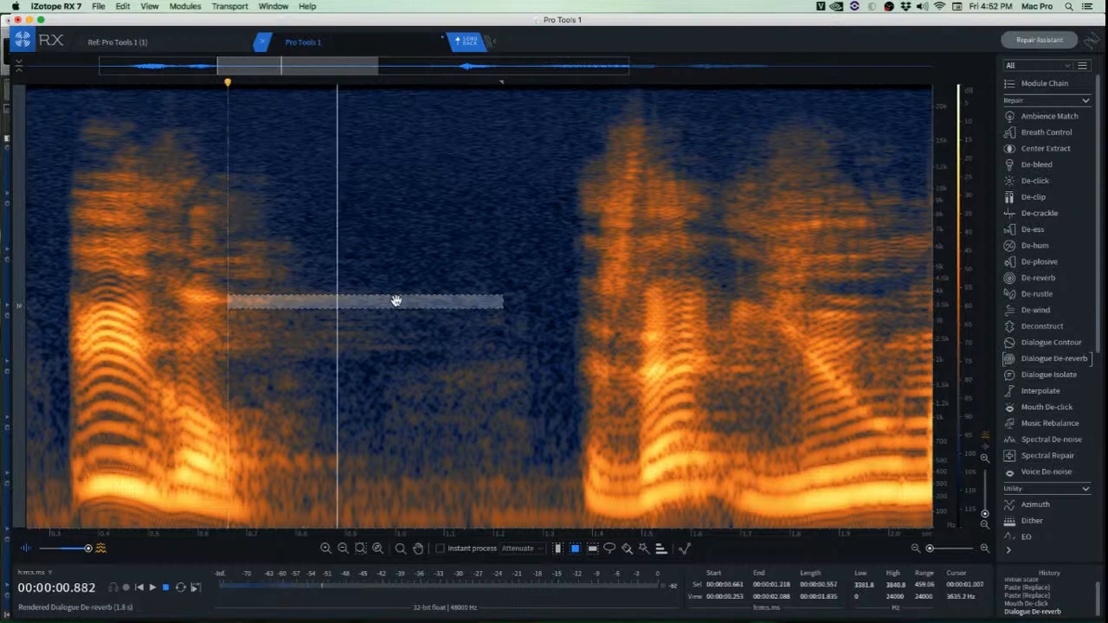
click(334, 333)
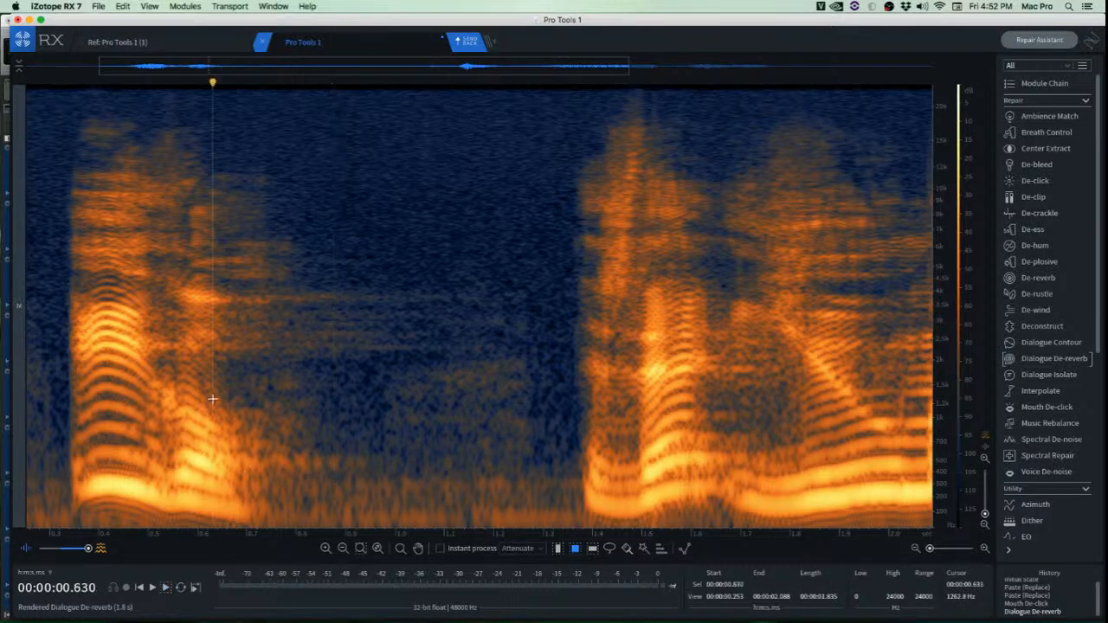
Play the first word and its decay at full bandwidth from 0.630 s and from 0.336 s.
key(space)
key(space)
click(67, 374)
key(space)
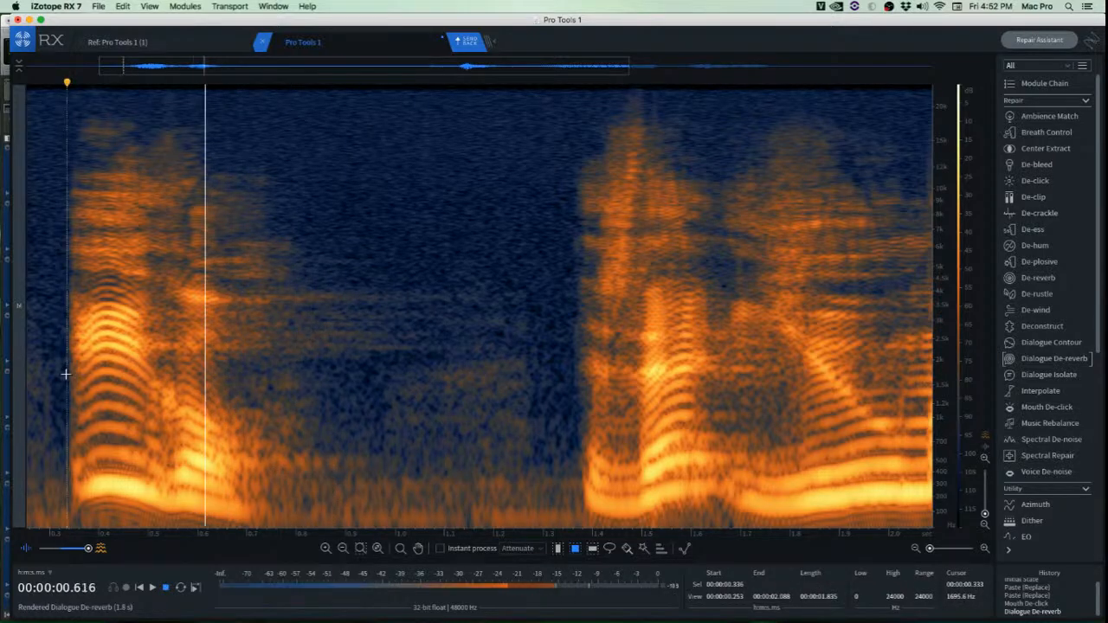
key(space)
Audition the decay's low band at about 385–618 Hz and its upper band at about 1.9–4.3 kHz.
drag(243, 449, 389, 472)
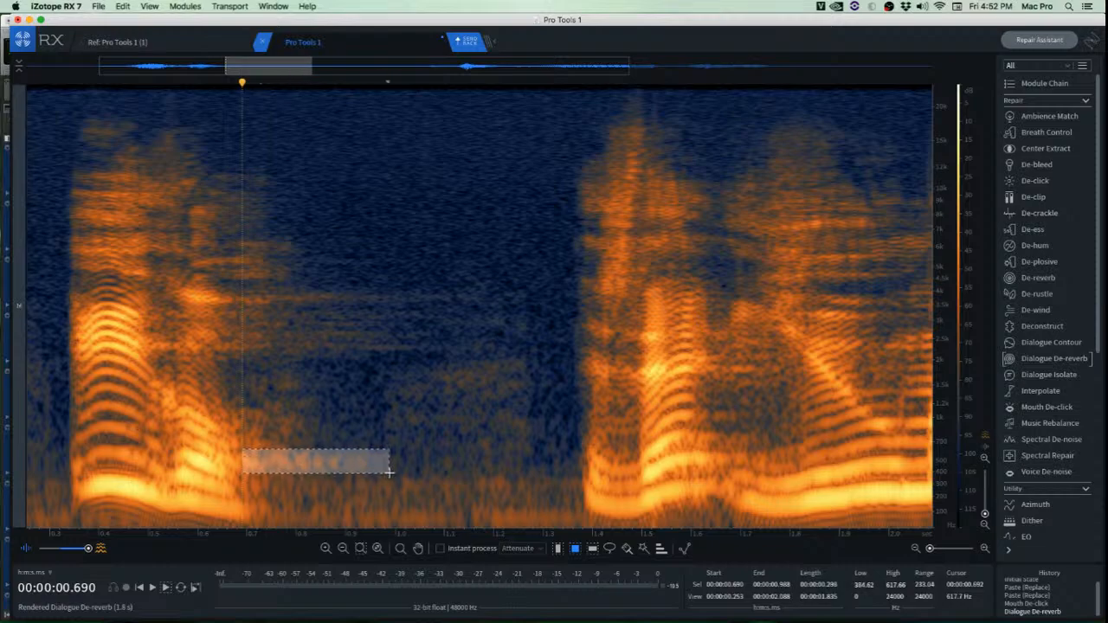
key(space)
drag(204, 282, 516, 362)
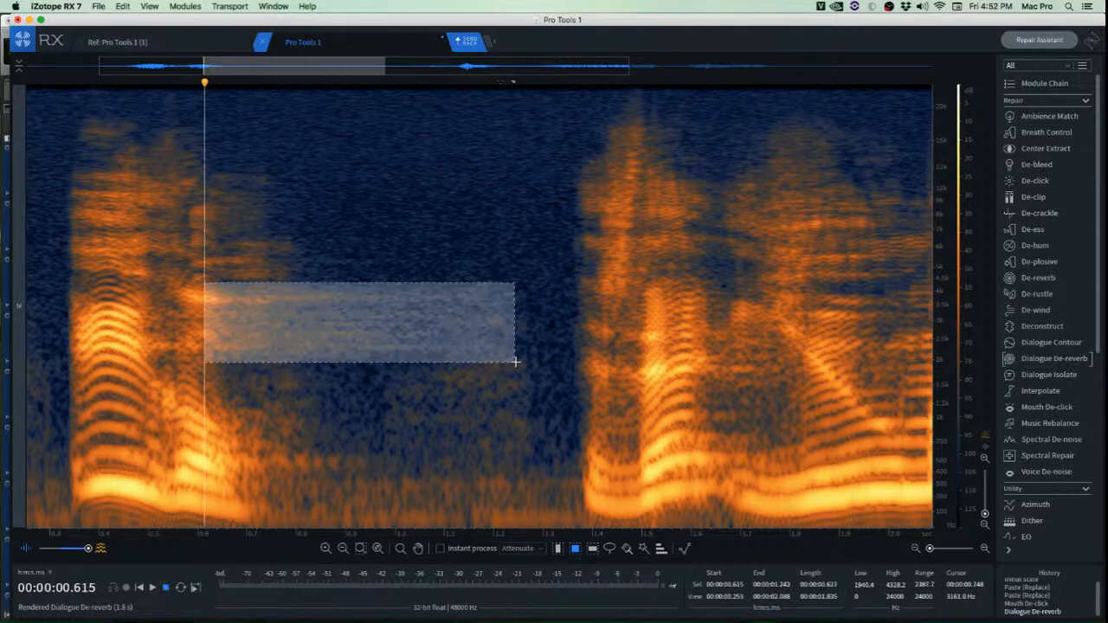
key(space)
click(264, 395)
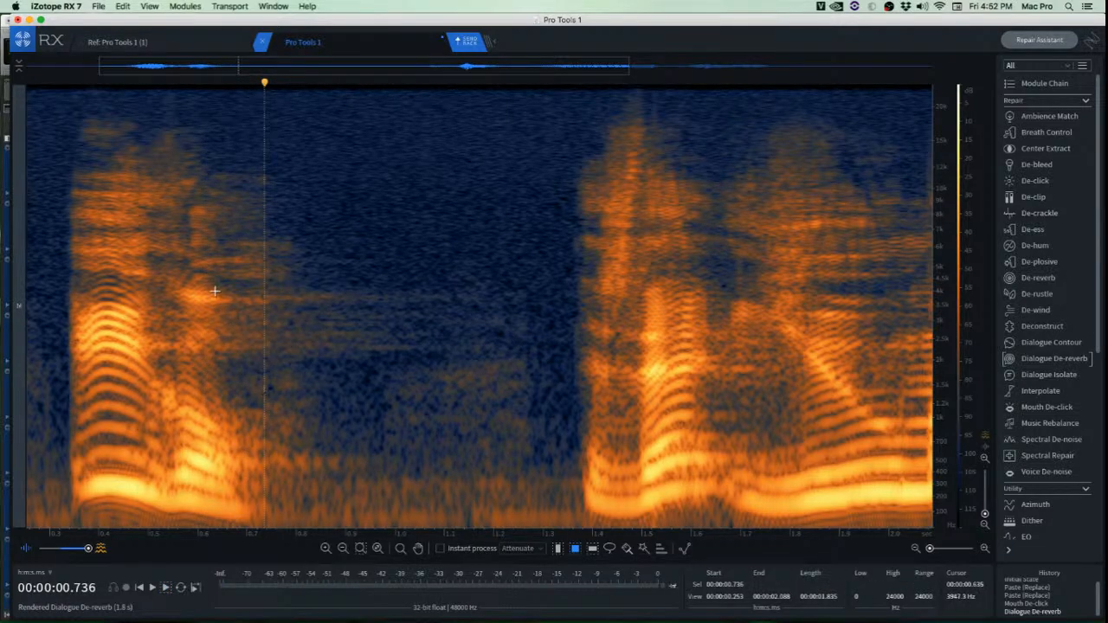
Attenuate the ringing at 0.637–1.212 s, between about 3420 and 4056 Hz, with Spectral Repair.
drag(215, 291, 497, 308)
key(space)
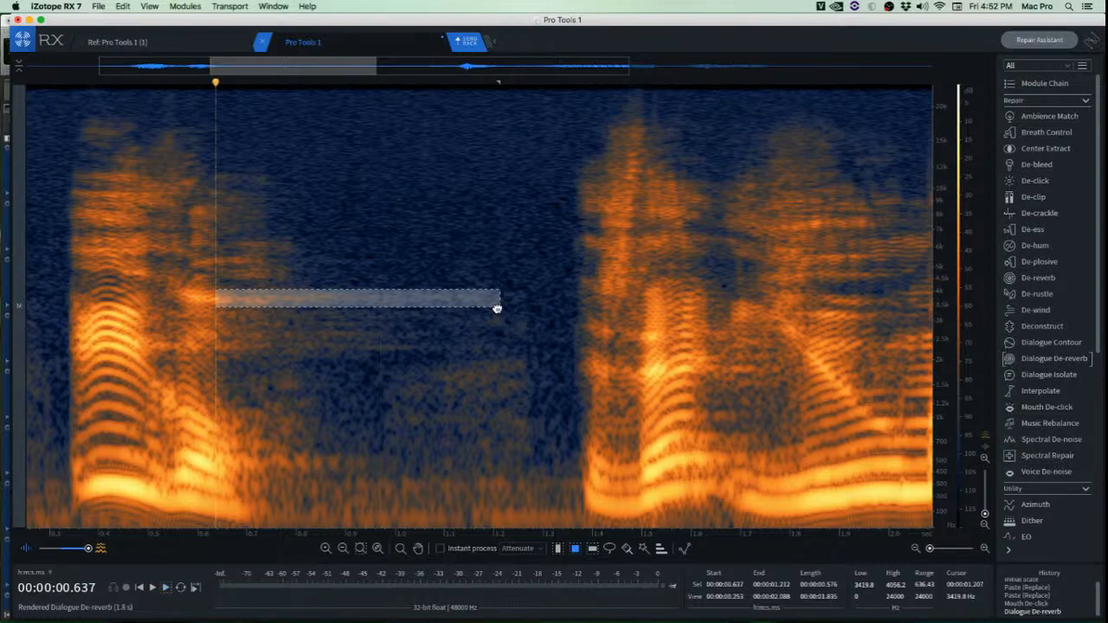
key(super+shift+5)
click(290, 378)
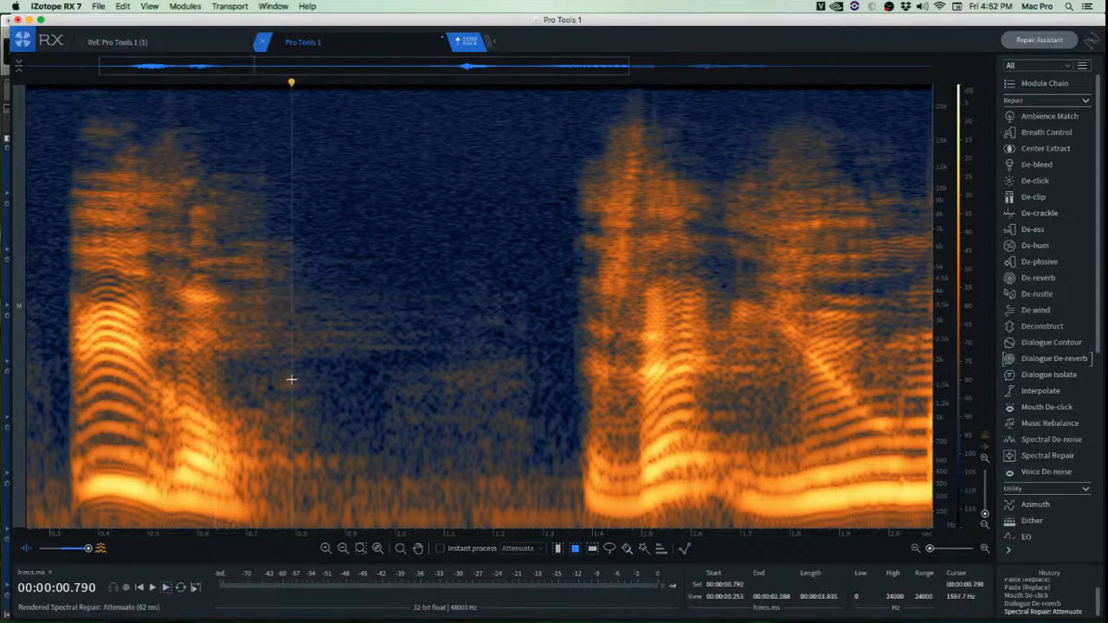
Attenuate two more ringing bands just below the repaired one in the first word's decay with Spectral Repair.
scroll(294, 374, up, 3)
drag(190, 296, 496, 344)
click(295, 406)
drag(190, 334, 517, 366)
click(355, 421)
Play the repaired decay of the first word twice from 0.245 s.
scroll(363, 420, down, 3)
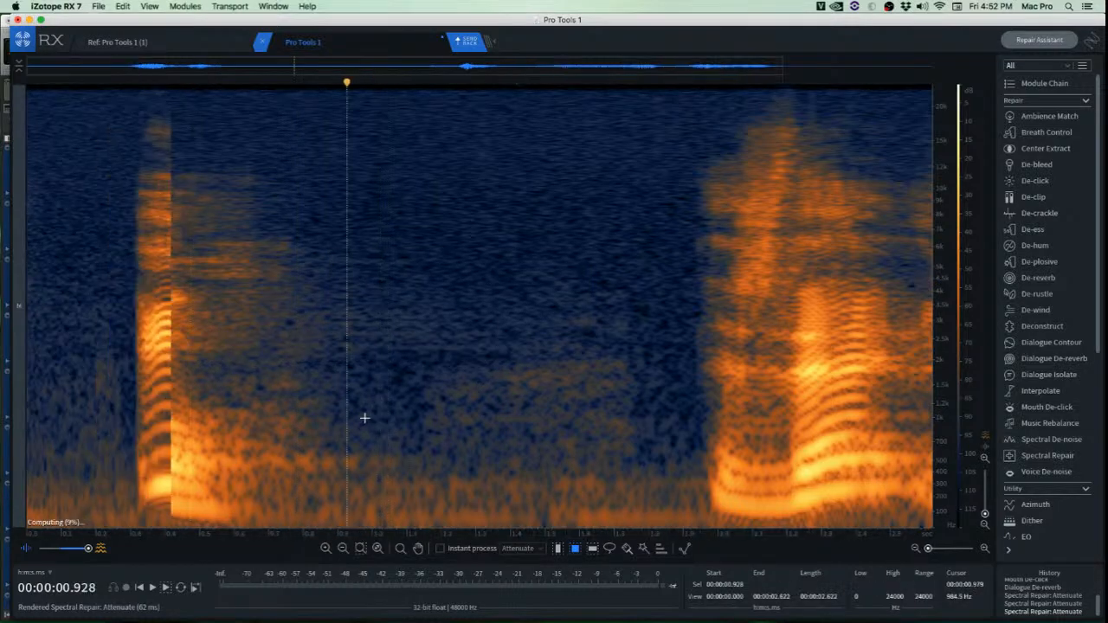
click(110, 338)
key(space)
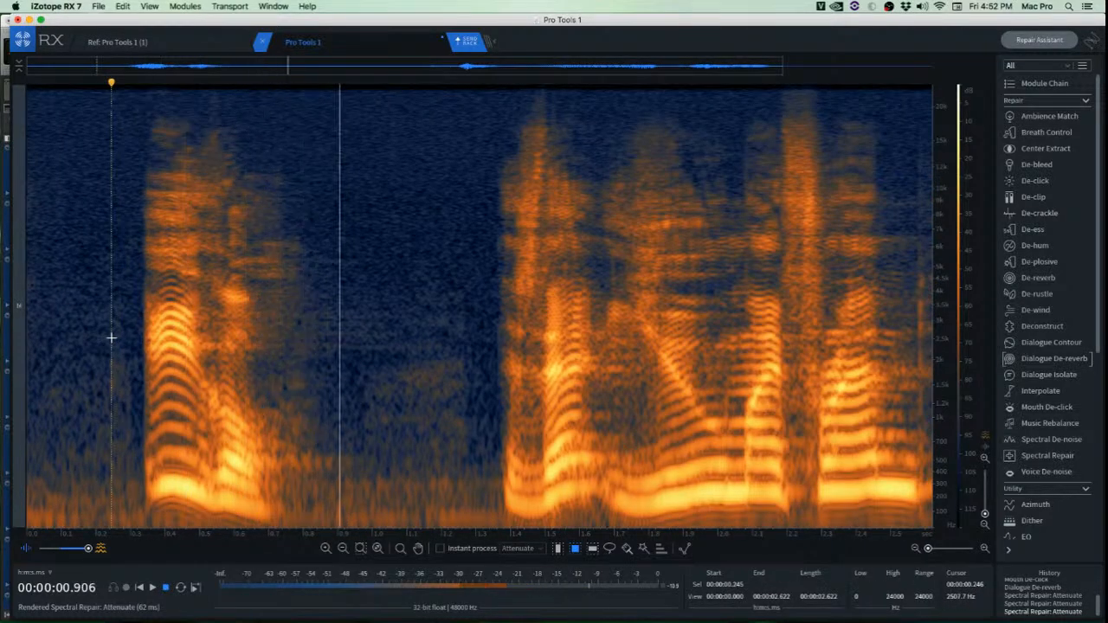
key(space)
key(space)
key(space)
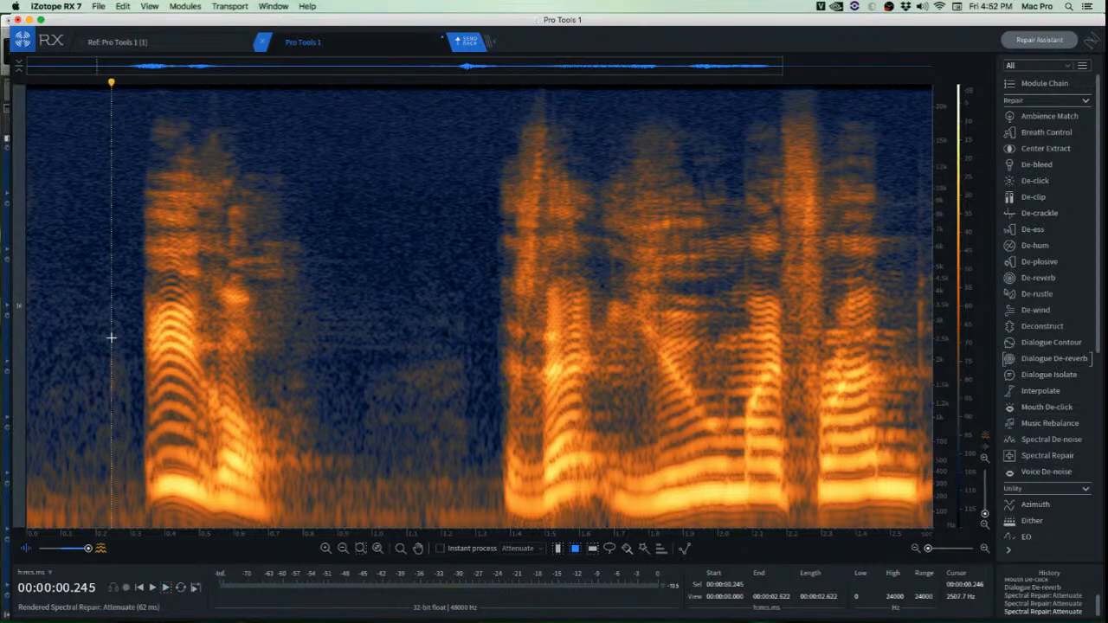
Play the opening of the clip twice from 0.100 s to check the attenuated ringing.
click(60, 298)
key(space)
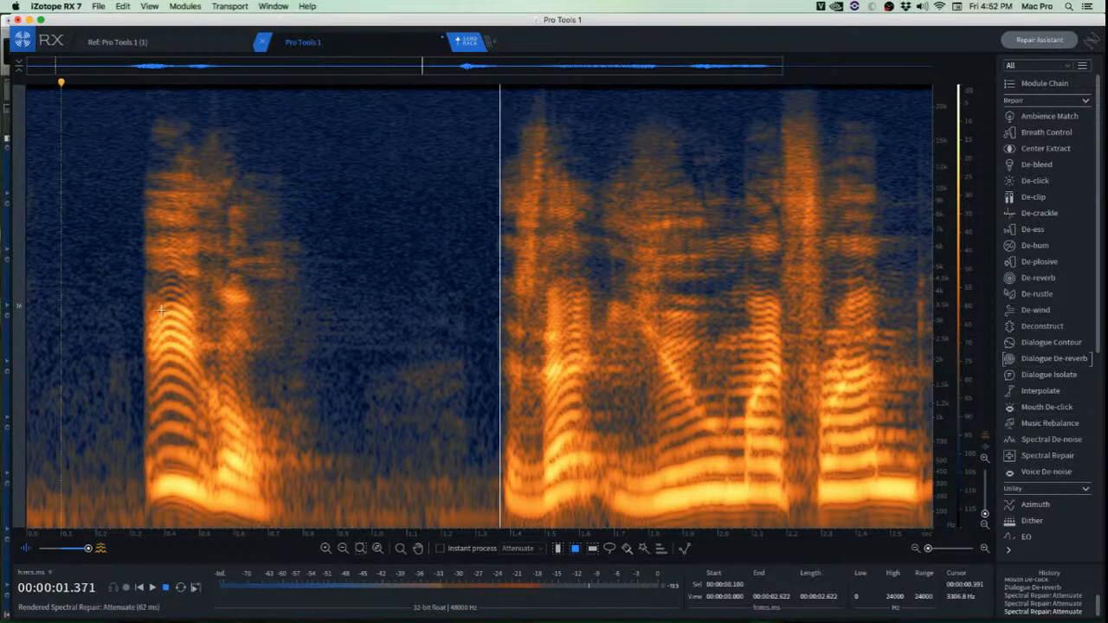
key(space)
key(space)
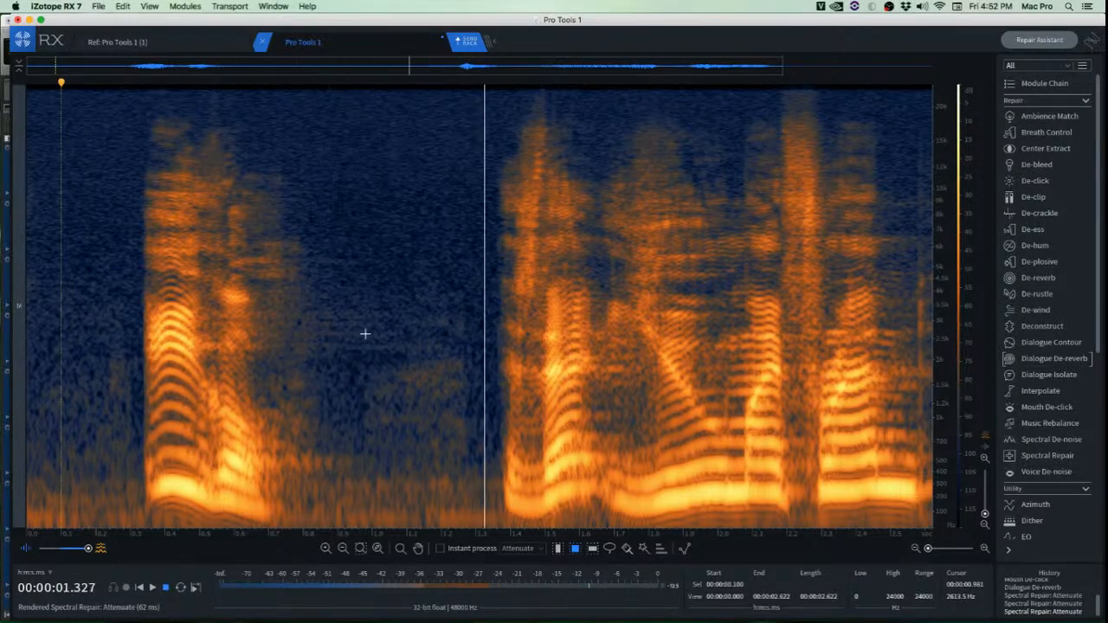
key(space)
Play the dialogue twice from 0.285 s and examine the clip's tail up close.
scroll(387, 340, down, 2)
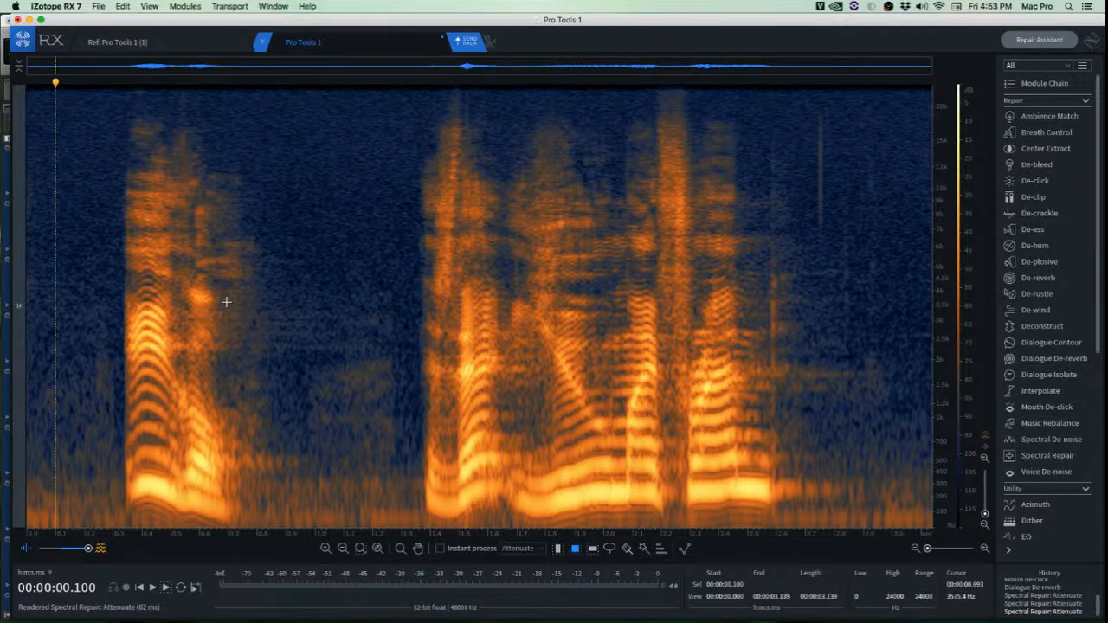
click(107, 278)
key(space)
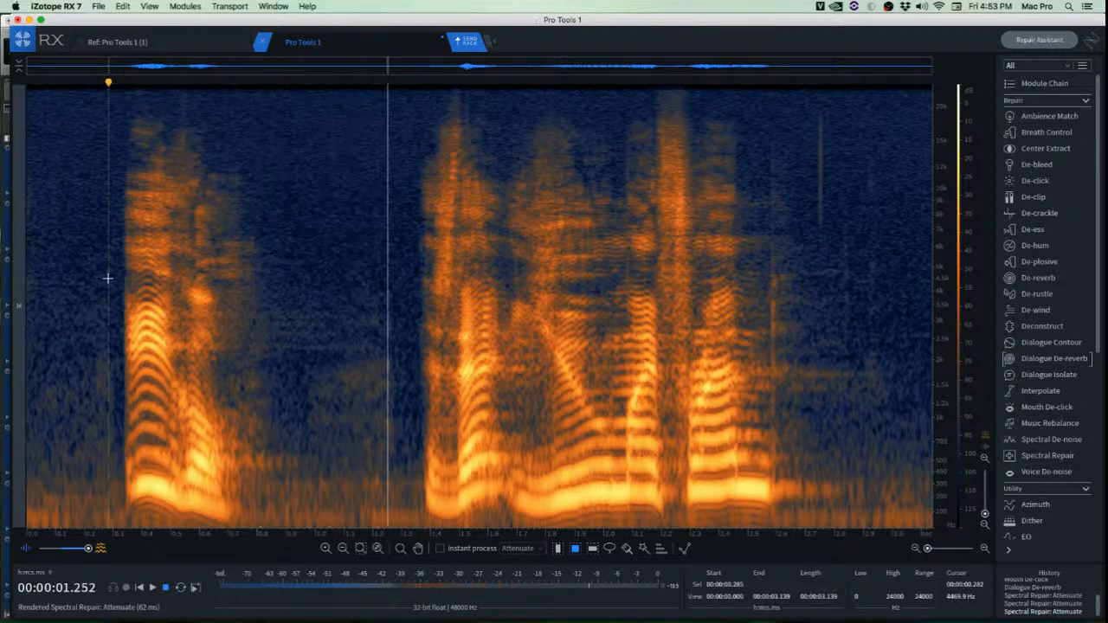
key(space)
key(space)
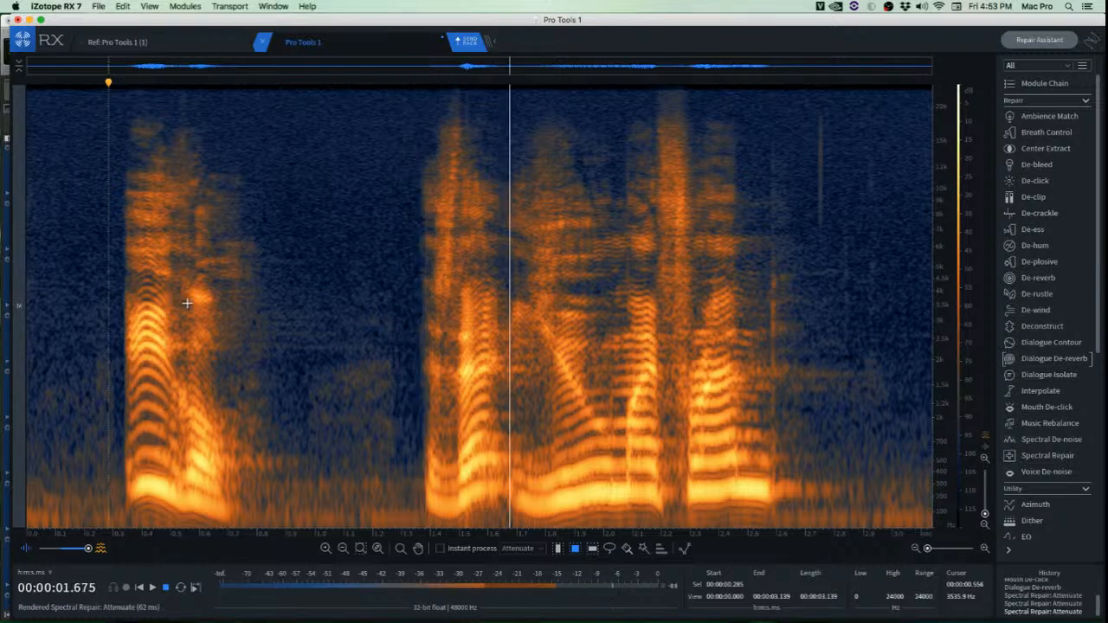
key(space)
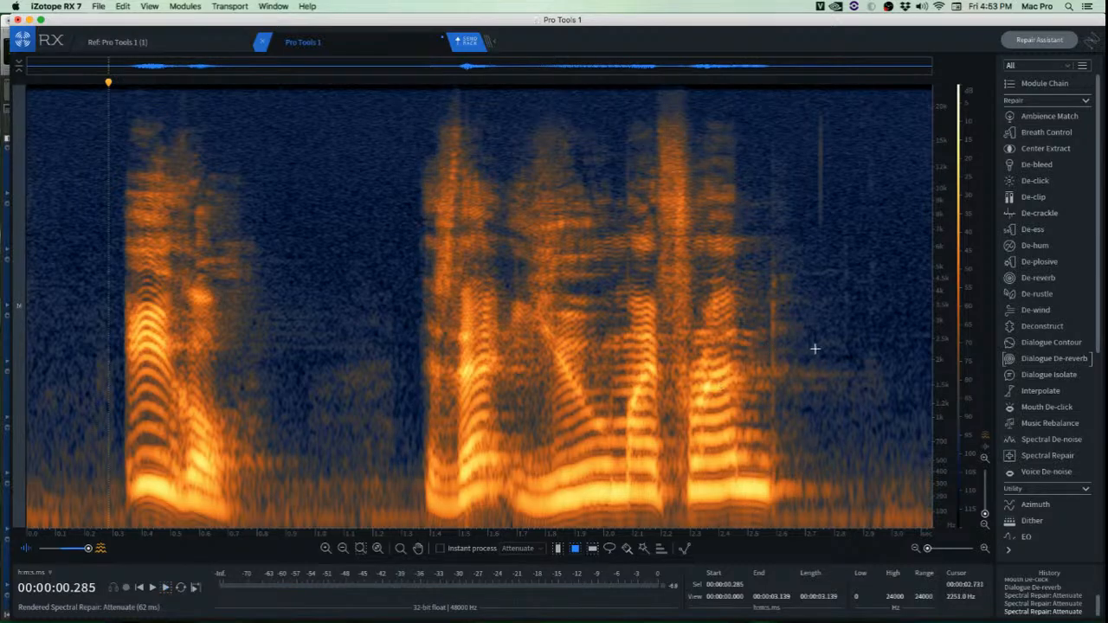
scroll(815, 349, up, 5)
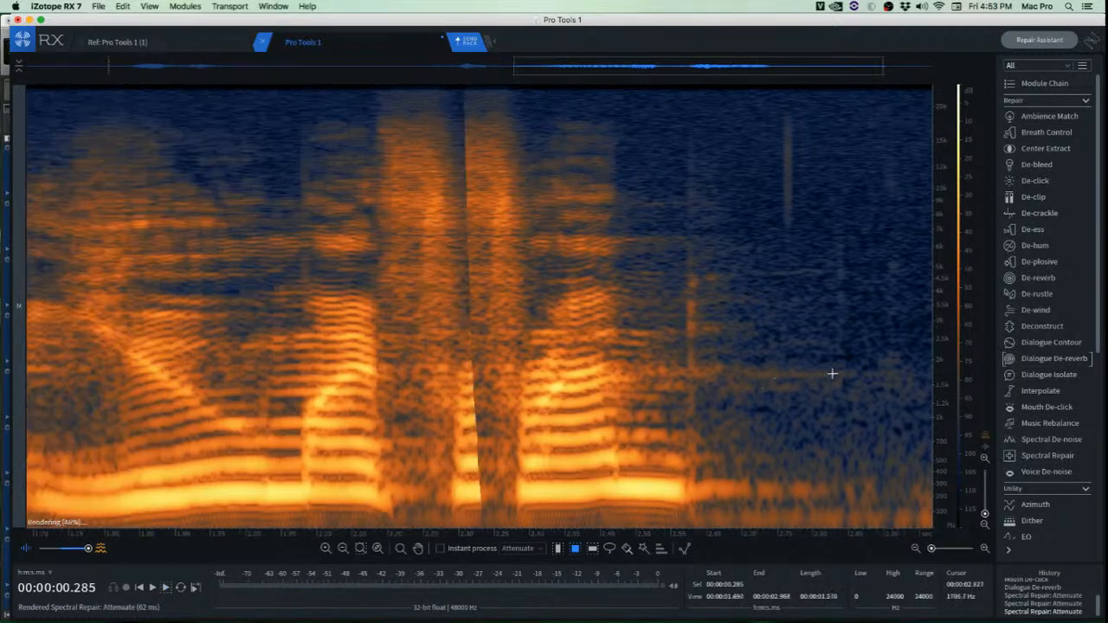
Attenuate the ringing band at about 1328–1953 Hz from 2.533 to 2.932 s in the clip's tail with Spectral Repair.
drag(624, 364, 906, 397)
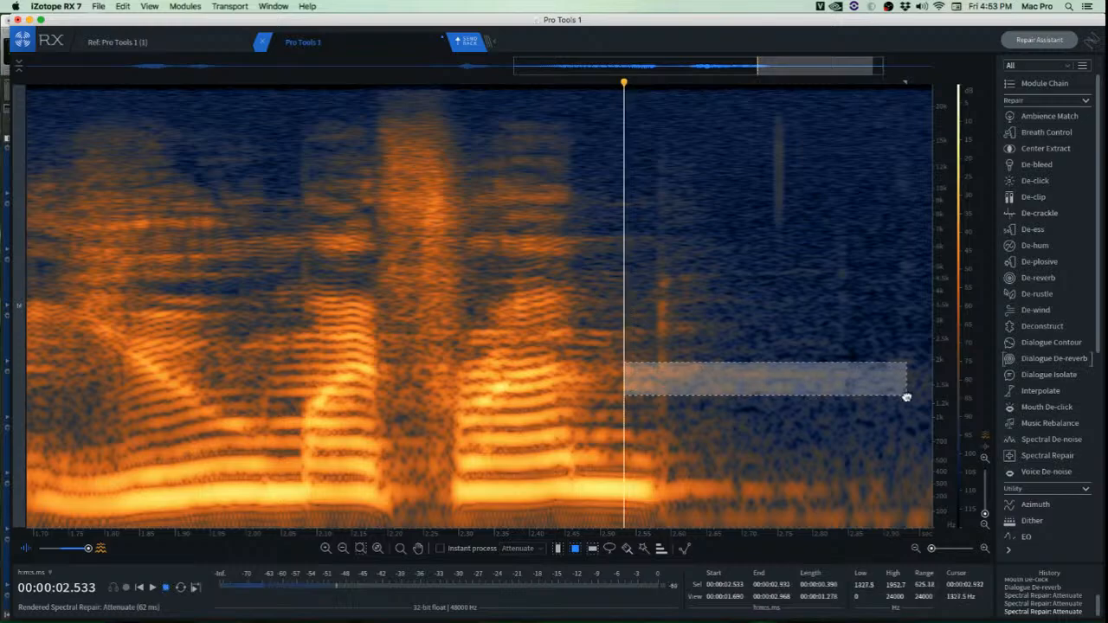
scroll(798, 340, down, 1)
key(space)
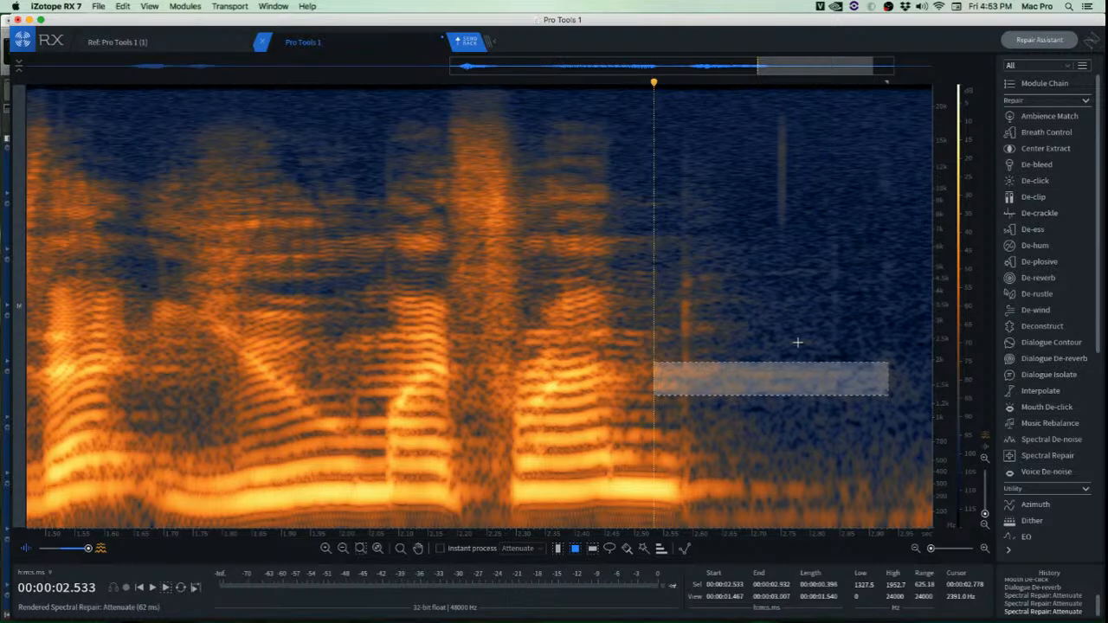
key(super+r)
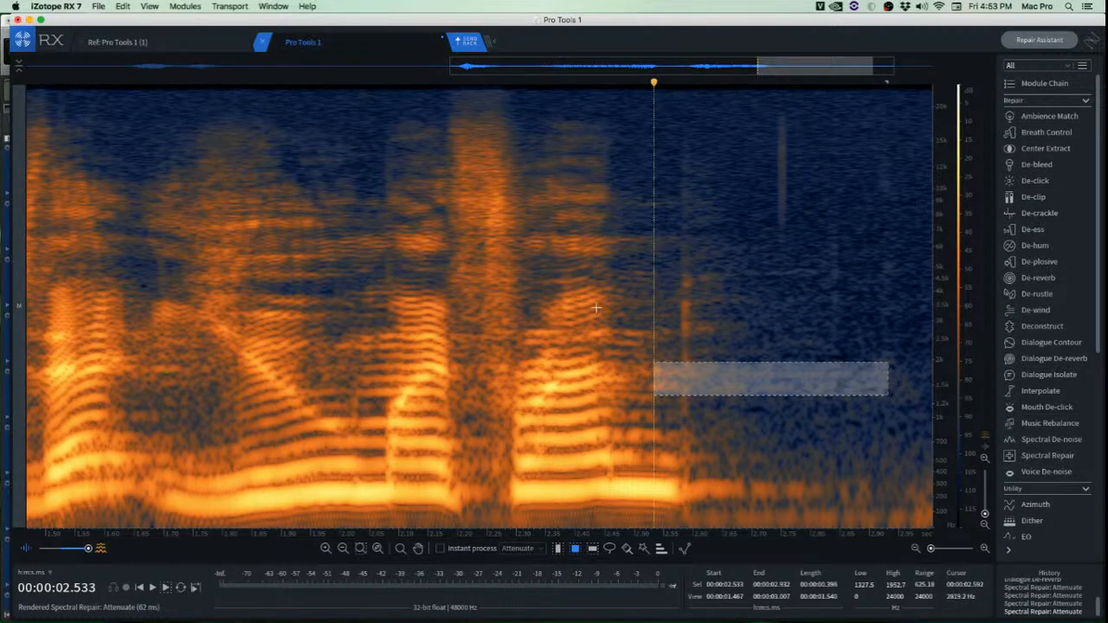
Play the end of the dialogue repeatedly from 2.075 s to check the repaired tail.
click(384, 259)
key(space)
key(space)
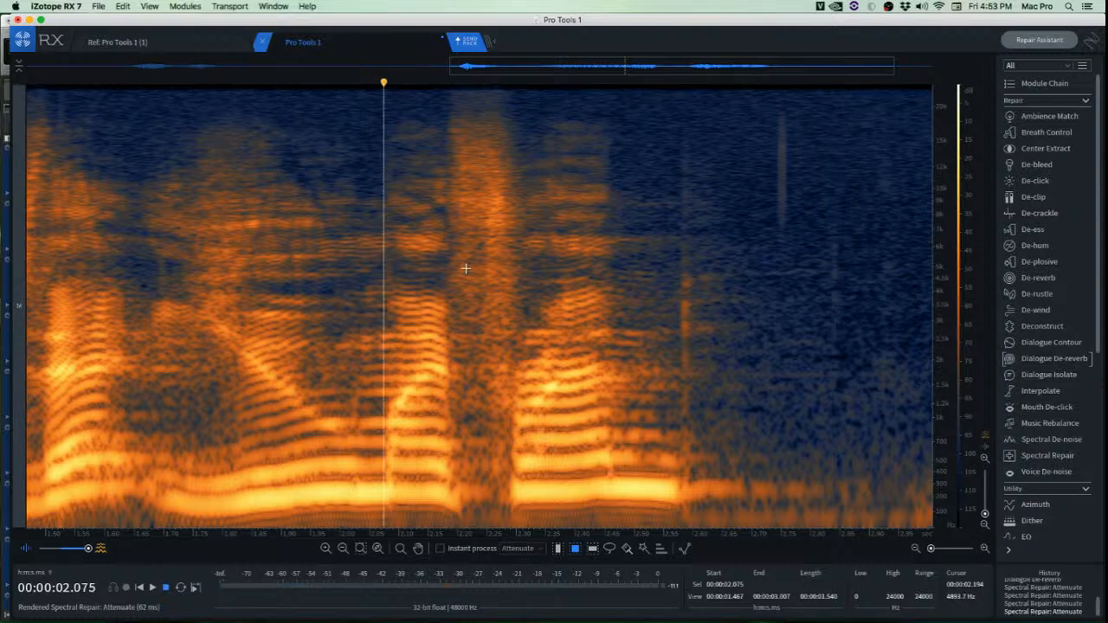
key(space)
key(space)
scroll(471, 284, down, 2)
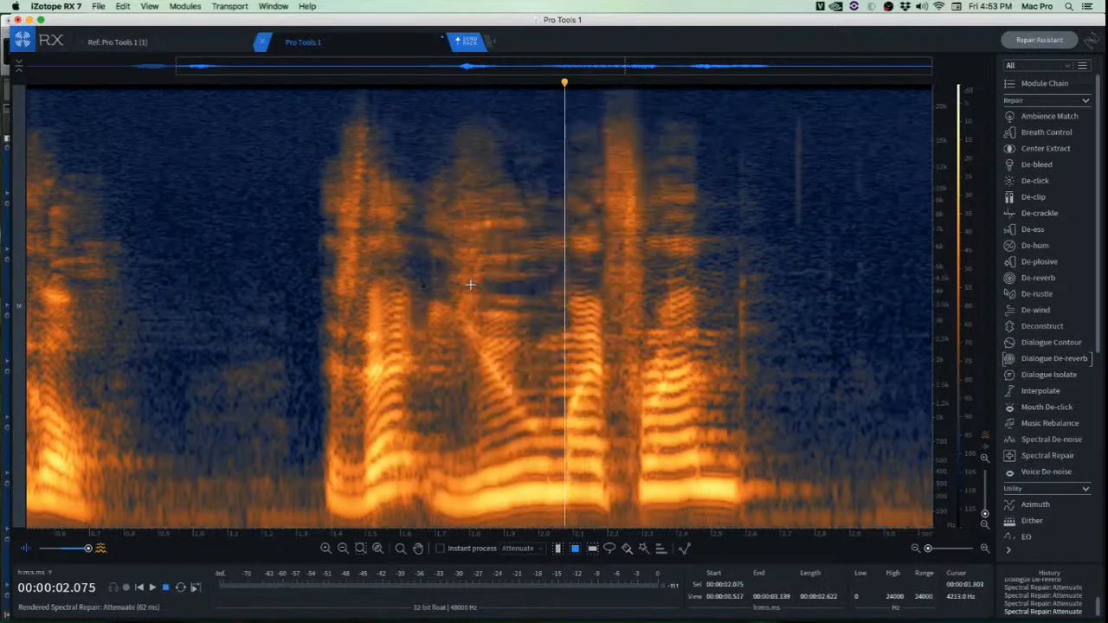
key(space)
key(space)
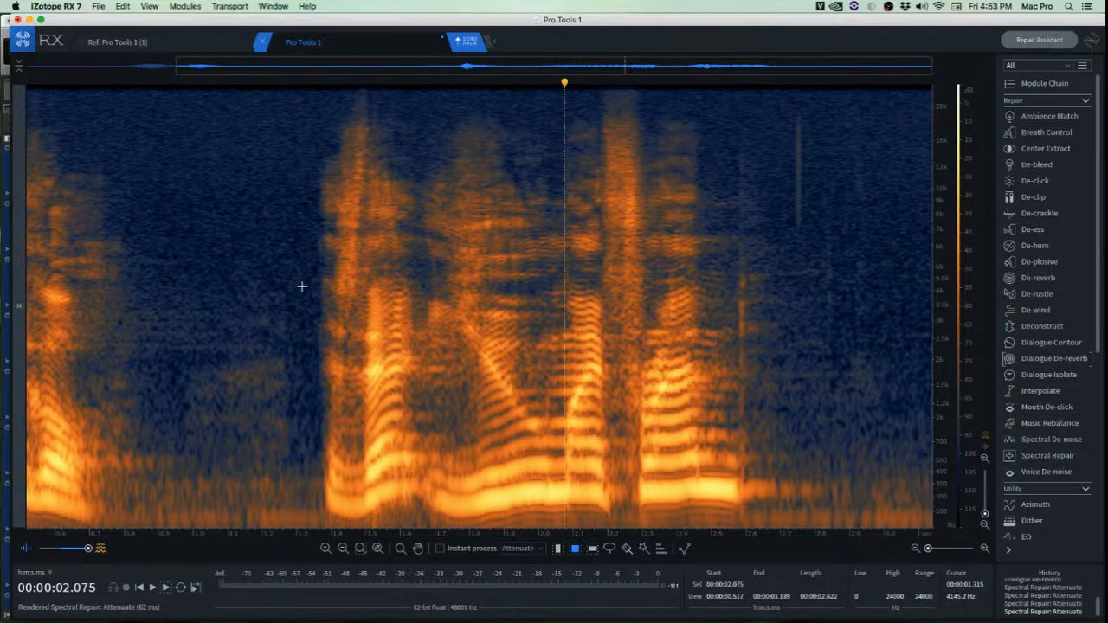
Play the clip from its start, and replay the last word from 2.223 s.
scroll(302, 286, down, 2)
key(Home)
key(space)
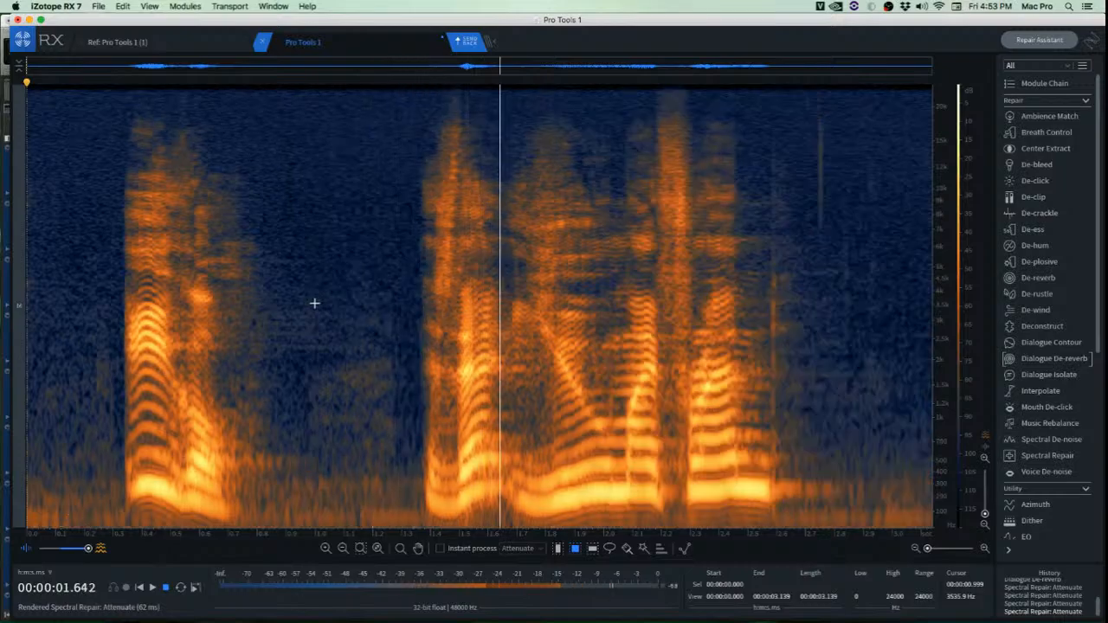
click(668, 307)
key(space)
key(space)
key(space)
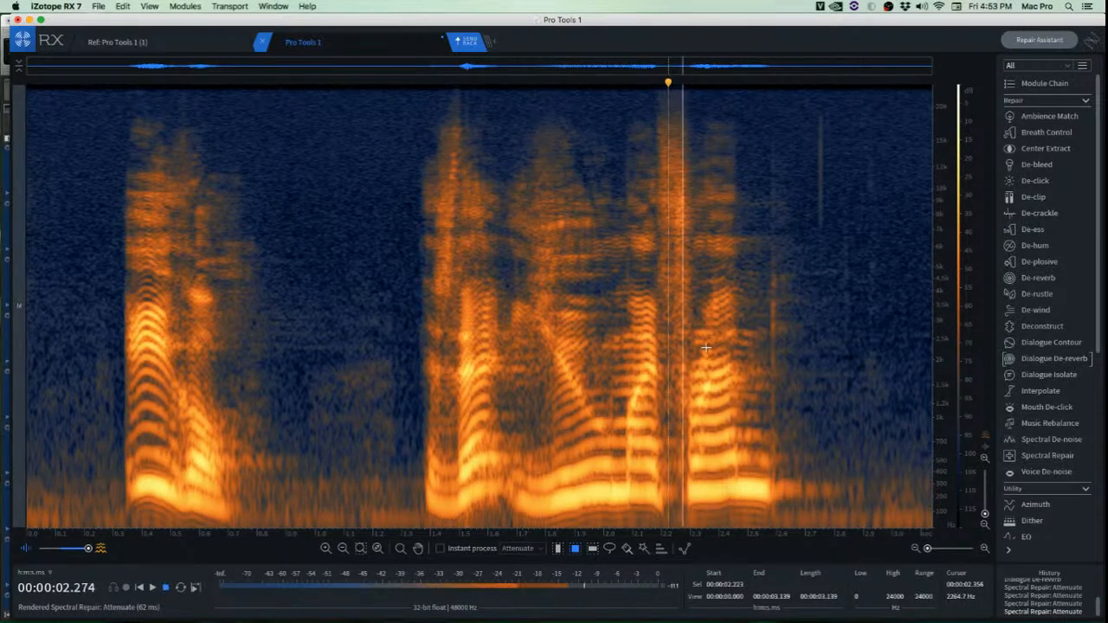
Attenuate the band at about 2091–2869 Hz from 2.457 to 2.575 s in the last word's decay.
scroll(774, 327, up, 3)
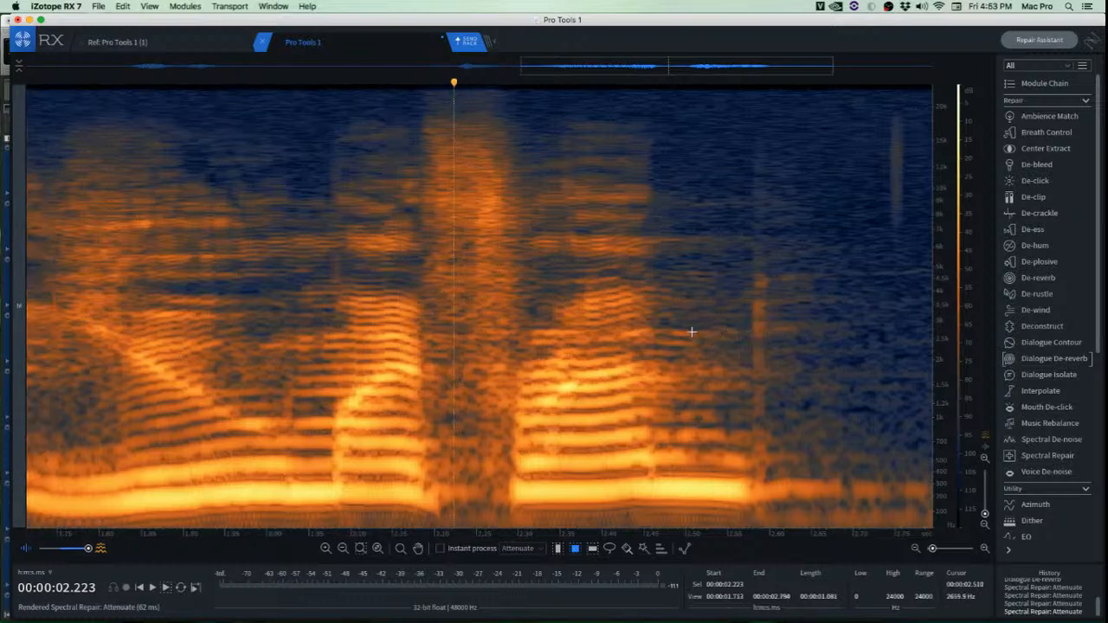
drag(650, 327, 746, 354)
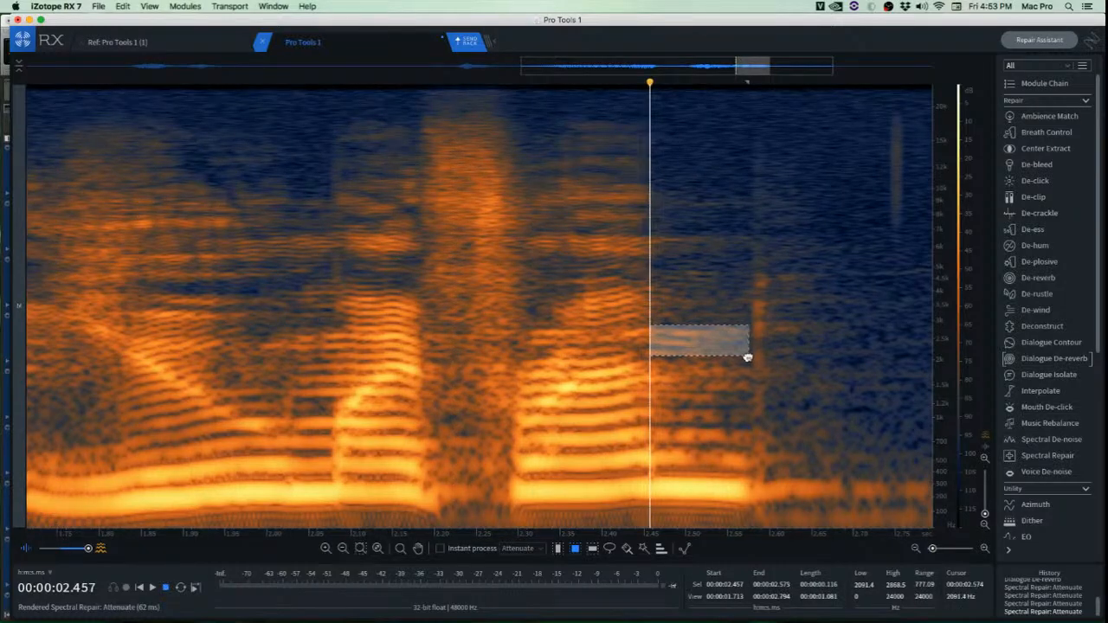
key(space)
key(super+r)
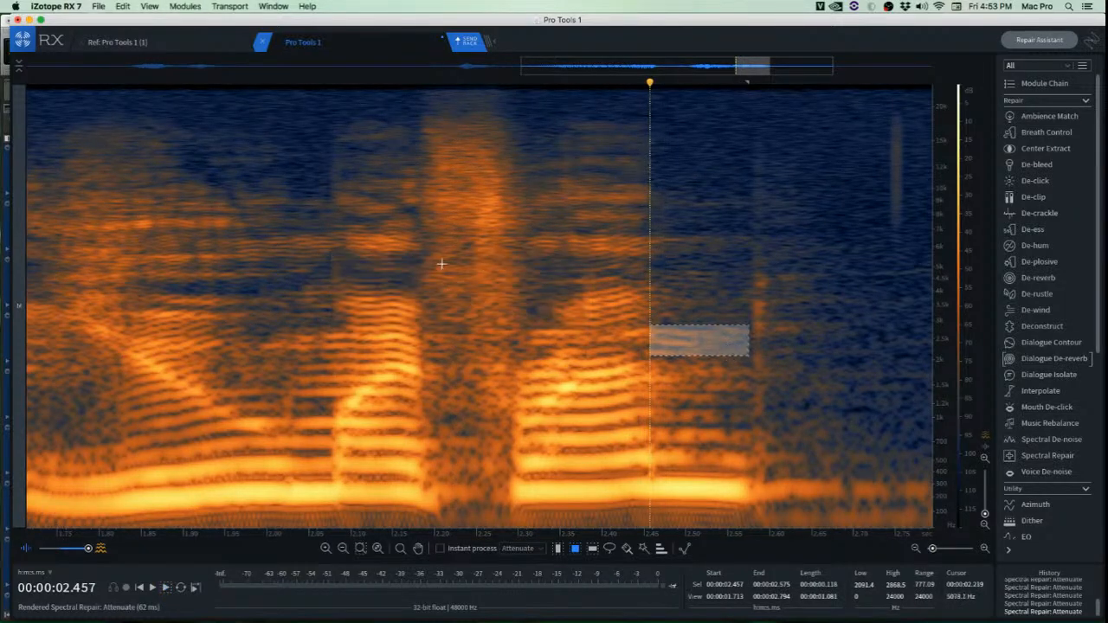
Play the last word repeatedly from 2.207 s to check its attenuated decay.
click(441, 264)
key(space)
key(space)
key(space)
key(space)
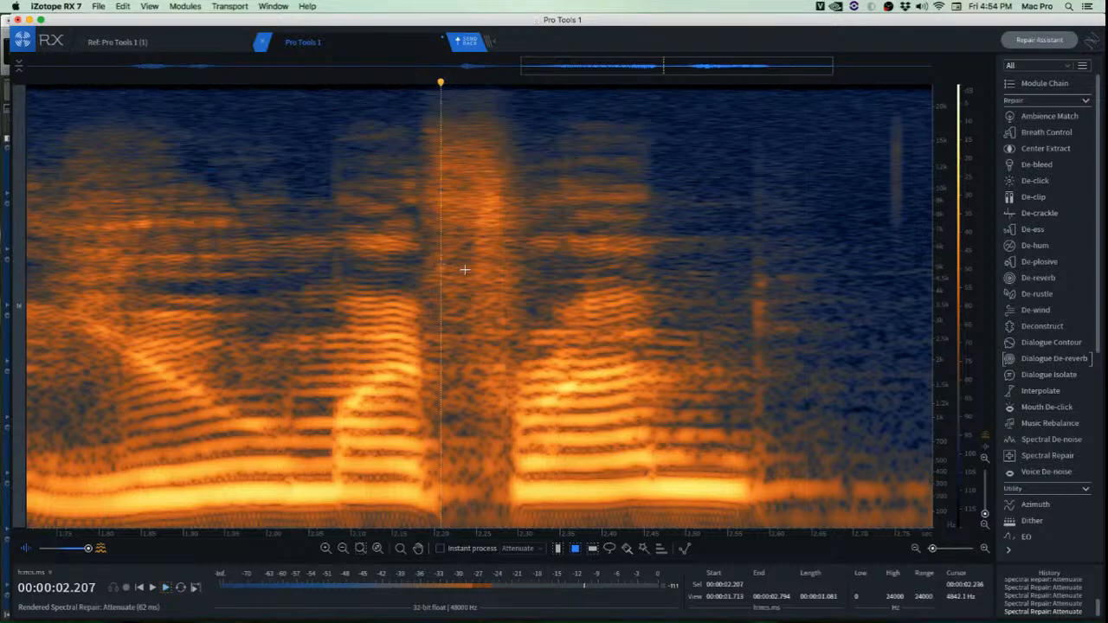
scroll(461, 271, down, 5)
key(space)
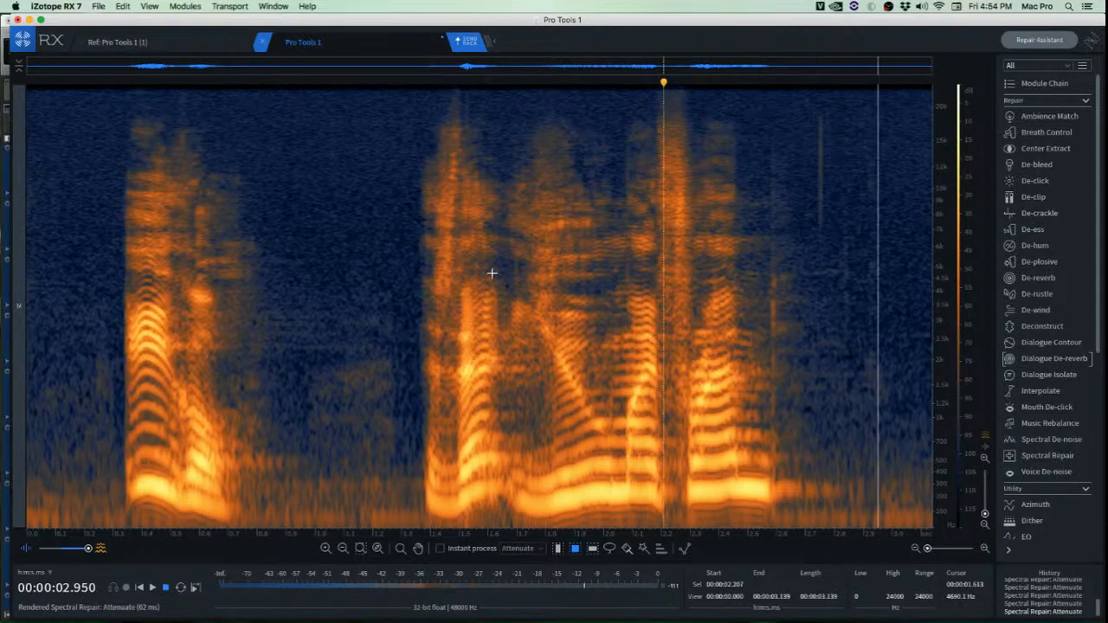
key(space)
key(space)
key(space)
Play the last words from 1.986 s.
click(600, 260)
key(space)
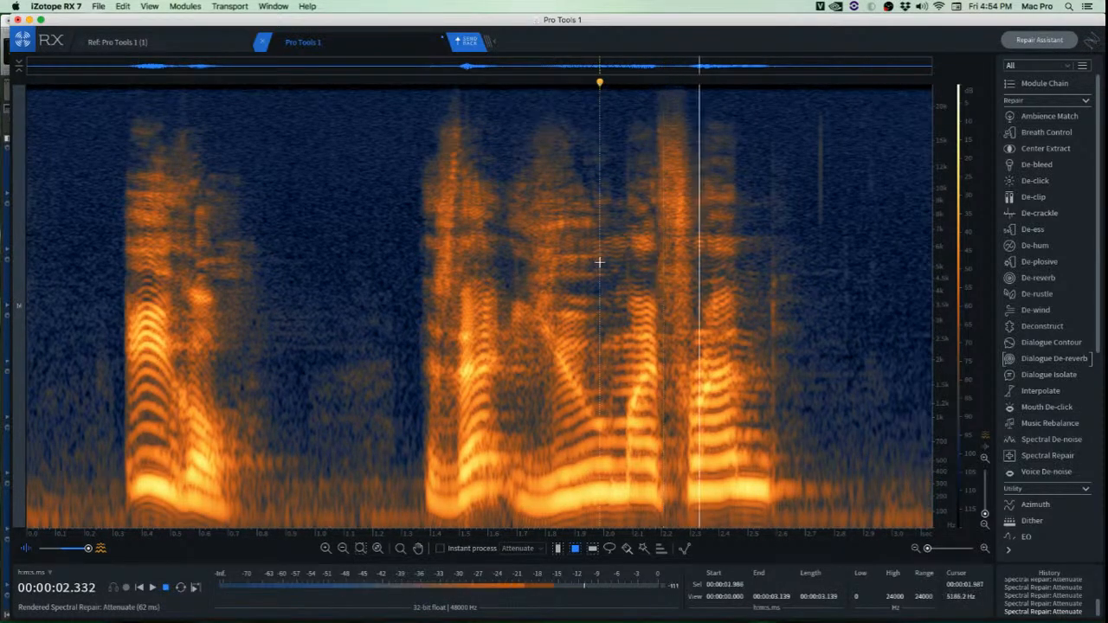
key(space)
Attenuate the 2237–2836 Hz band from 2.184 to 2.304 s and the 969–2170 Hz area from 2.184 to 2.250 s.
scroll(657, 299, up, 2)
scroll(656, 299, up, 2)
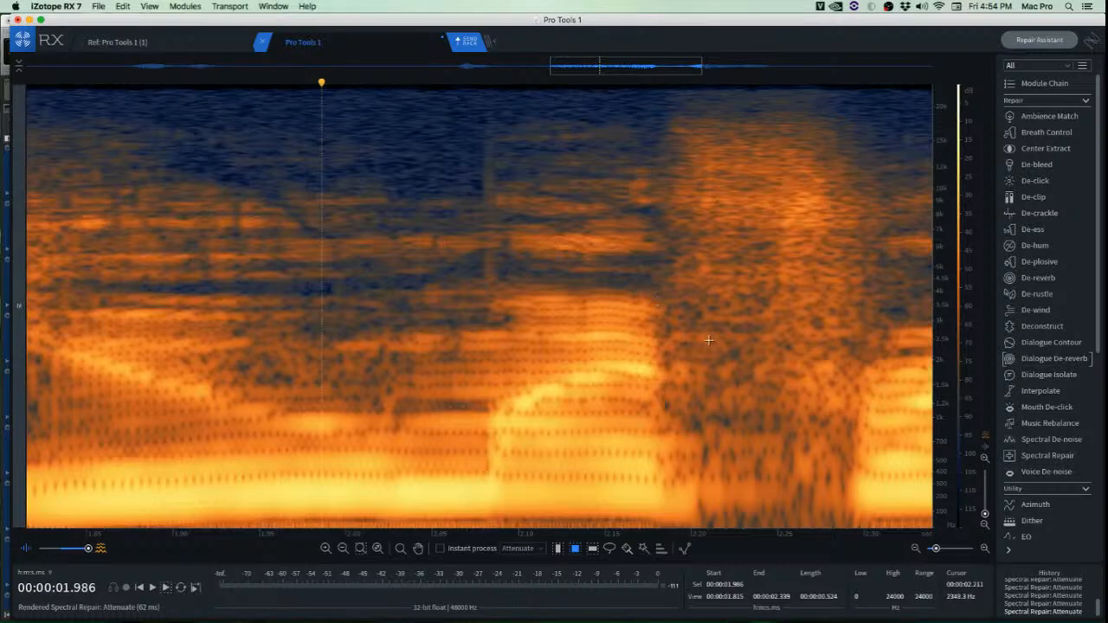
drag(662, 325, 863, 349)
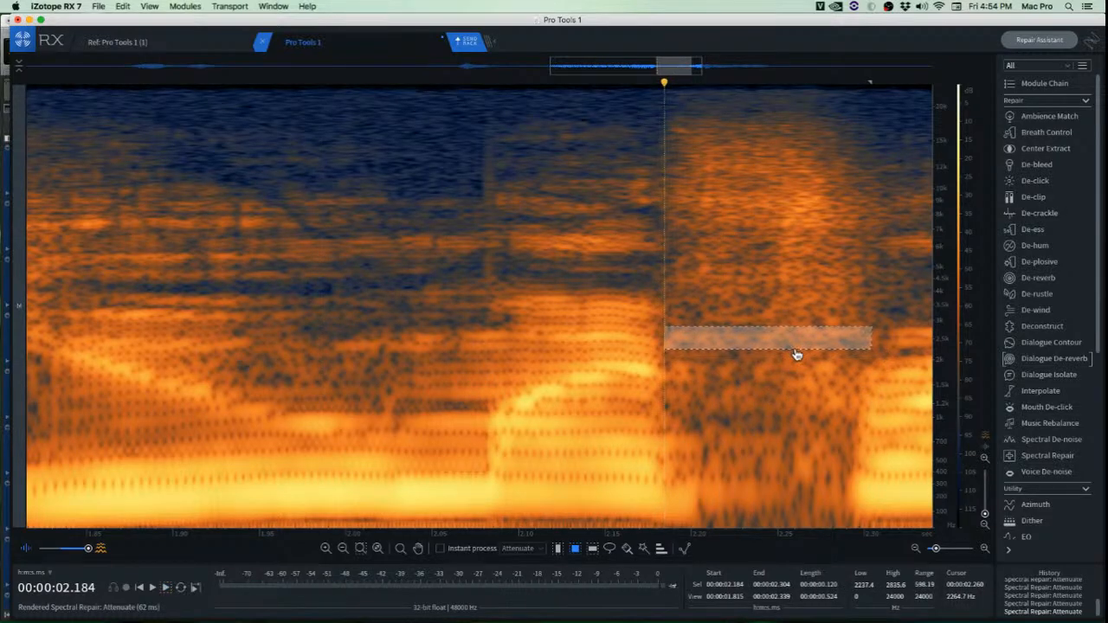
key(super+5)
click(565, 306)
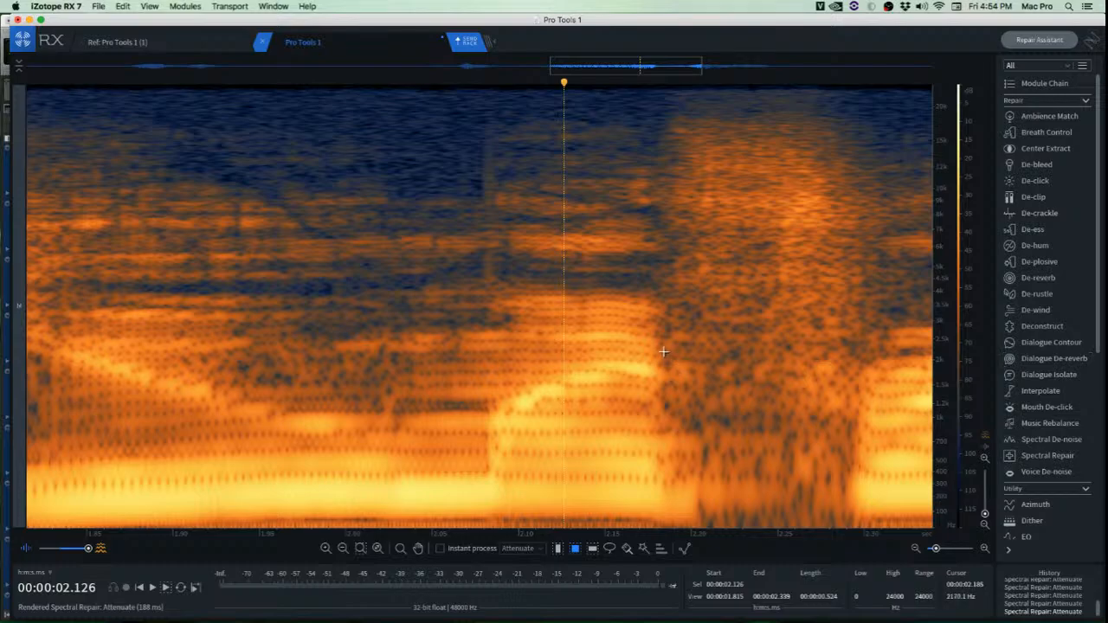
drag(663, 351, 776, 425)
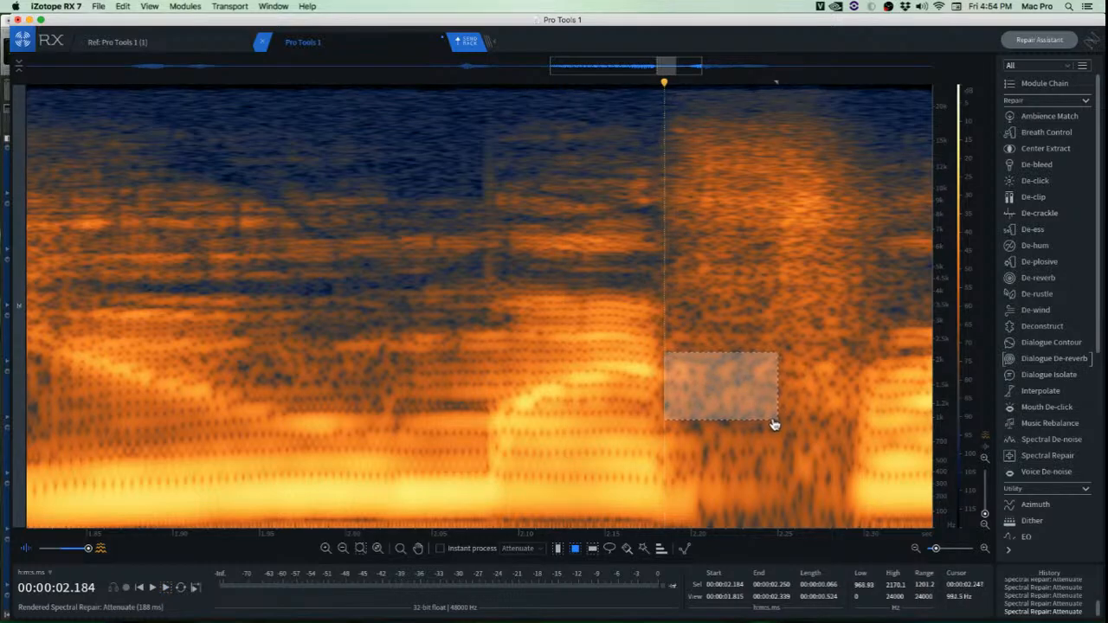
key(super+5)
click(608, 361)
Play the second half of the phrase repeatedly from 1.856 s to check the repaired consonant.
scroll(593, 361, down, 5)
click(432, 280)
key(space)
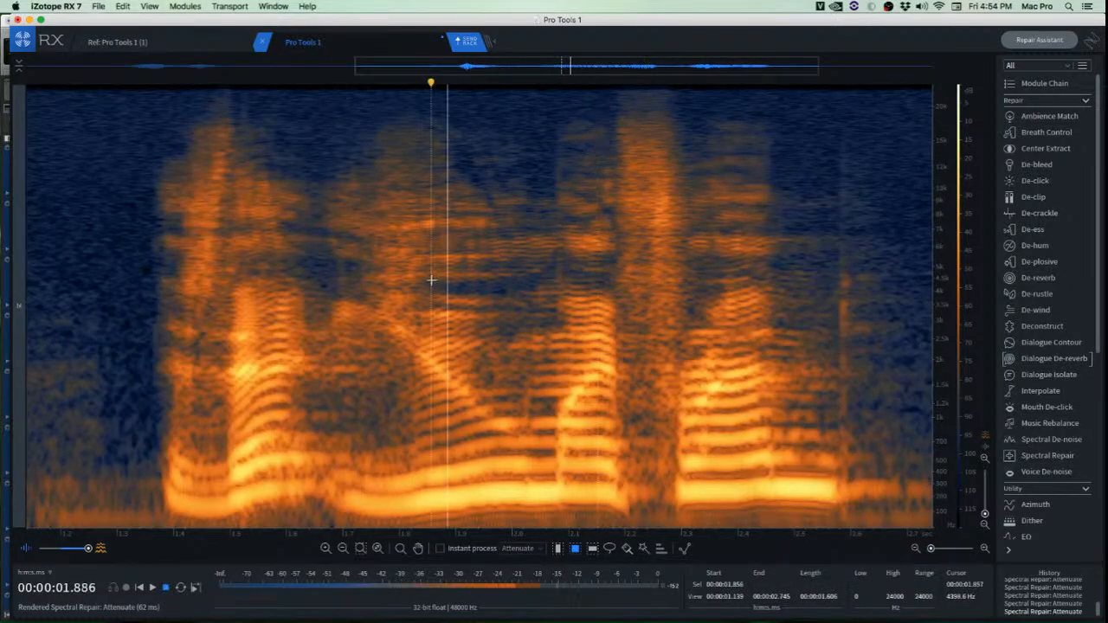
key(space)
key(space)
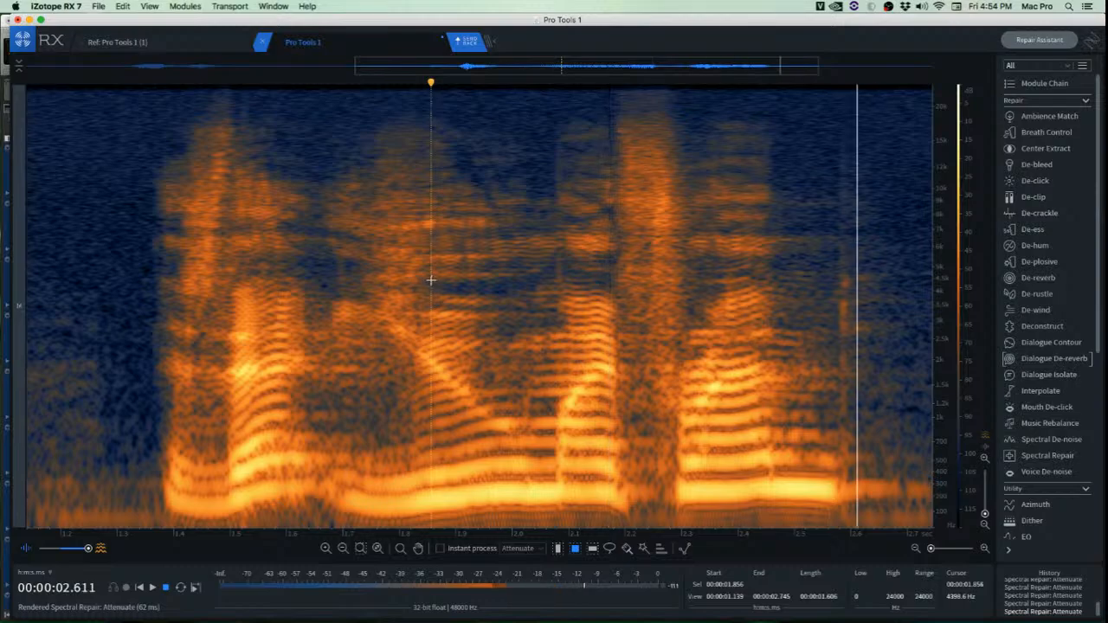
key(space)
Play the second phrase repeatedly from 1.312 s, and play its opening word from 1.488 s.
click(123, 245)
key(space)
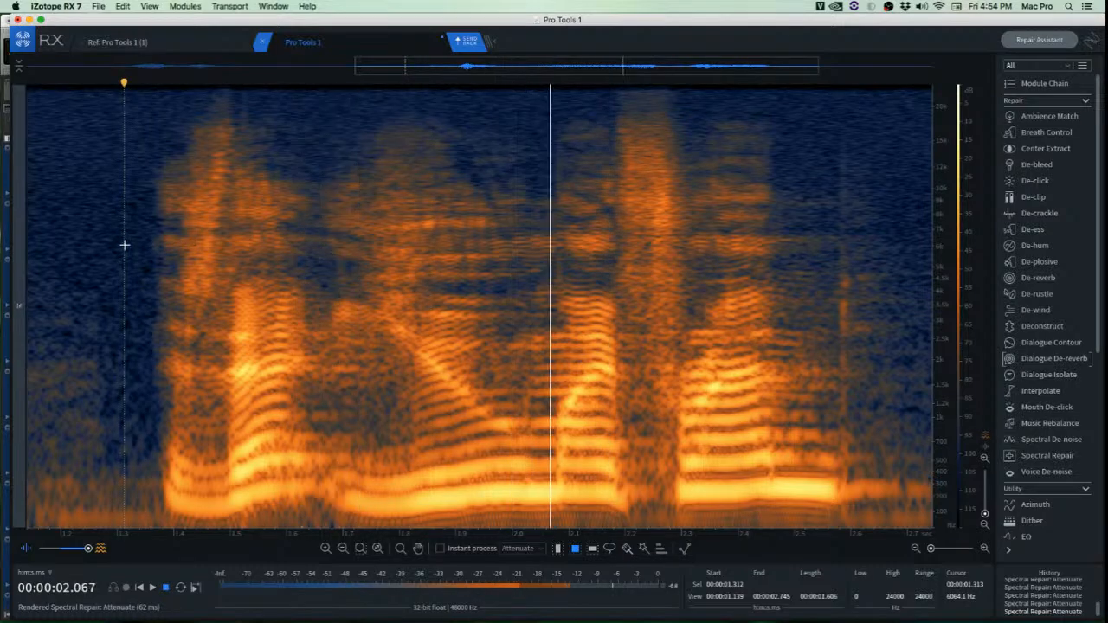
key(space)
key(space)
key(space)
key(space)
key(space)
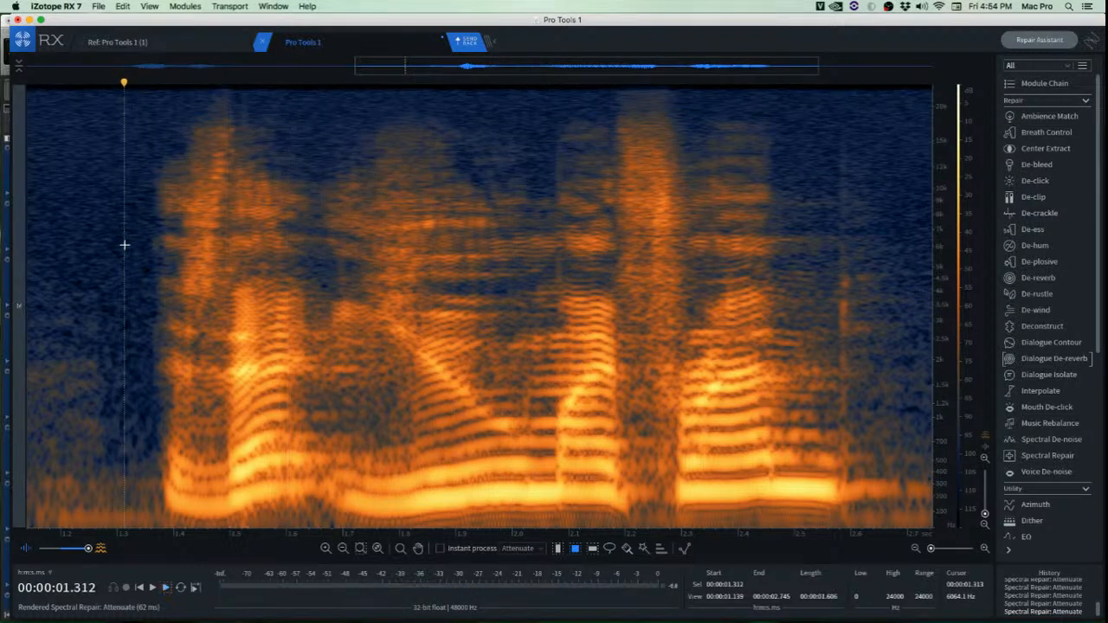
key(space)
key(space)
click(222, 228)
key(space)
key(space)
Attenuate the band at about 5159–7255 Hz from 1.490 to 1.698 s in the second phrase's opening word.
scroll(223, 227, up, 1)
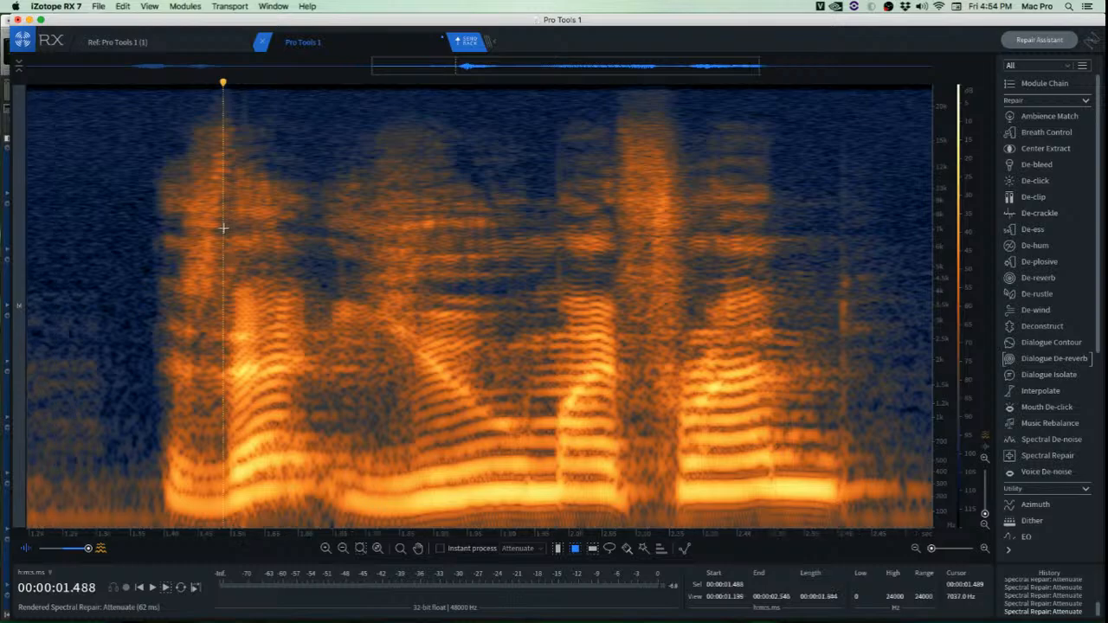
scroll(223, 228, up, 3)
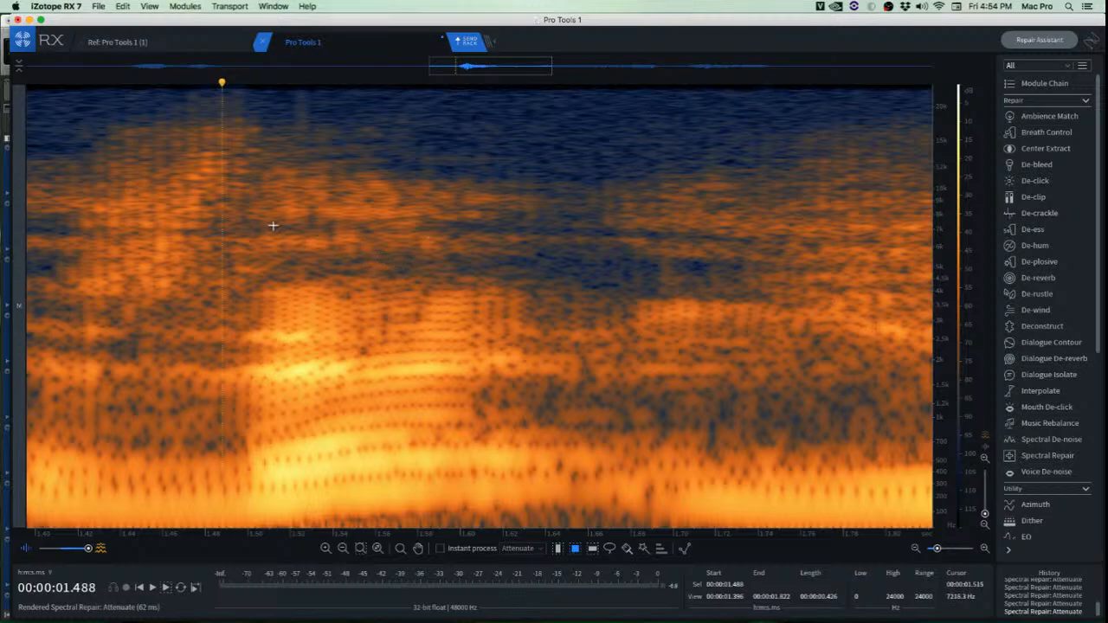
drag(227, 226, 667, 264)
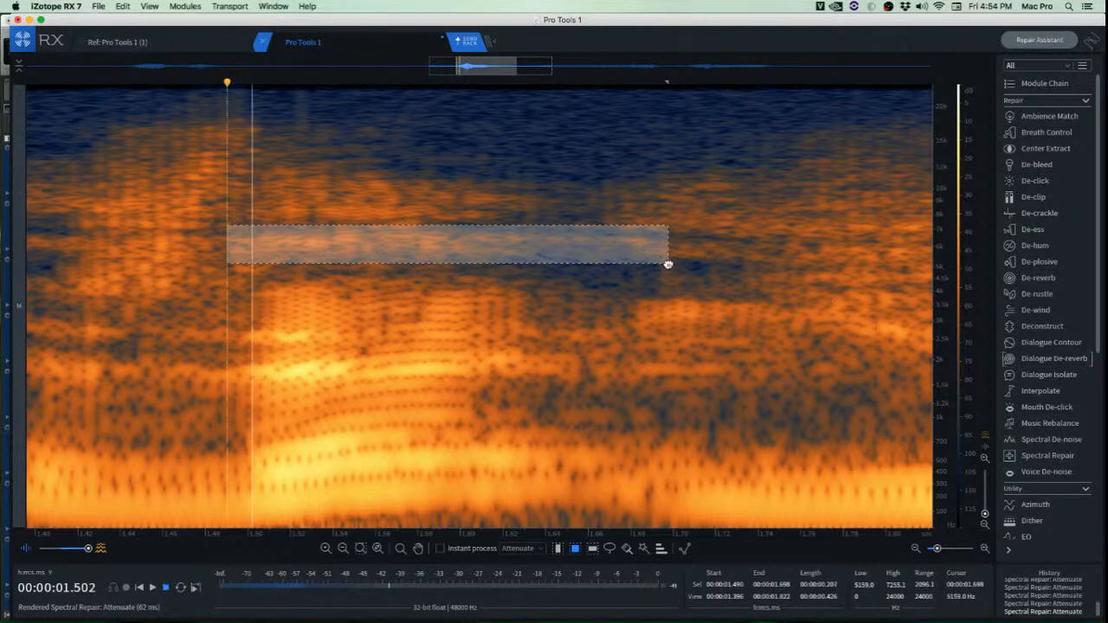
click(189, 296)
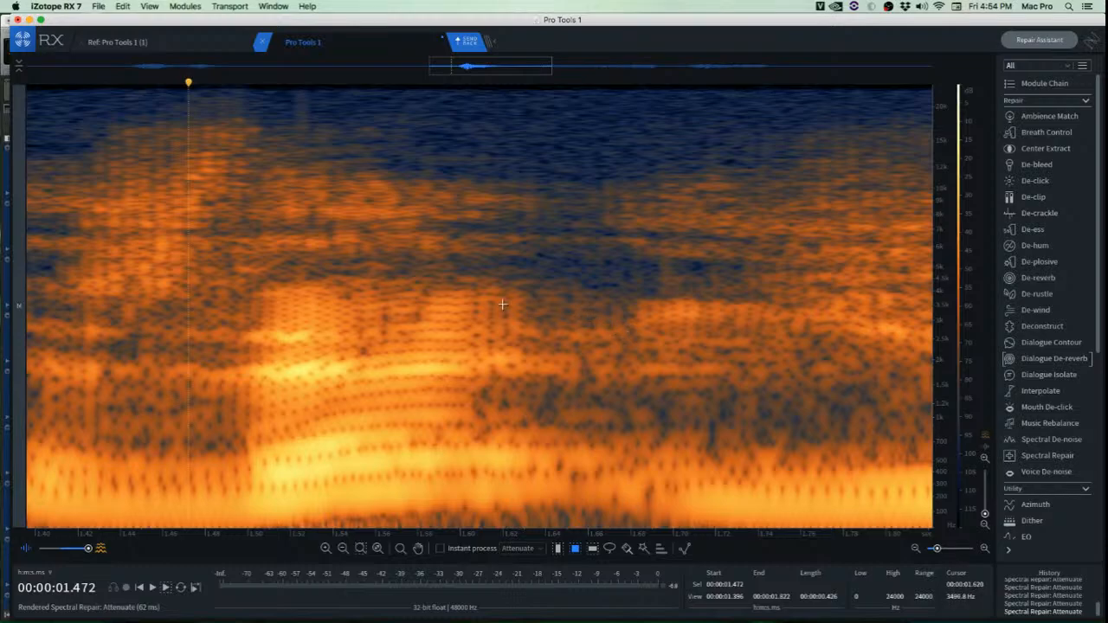
Attenuate the 468–1684 Hz area from 1.625 to 1.691 s and the 864–1254 Hz band from 1.616 to 1.719 s.
drag(511, 308, 633, 443)
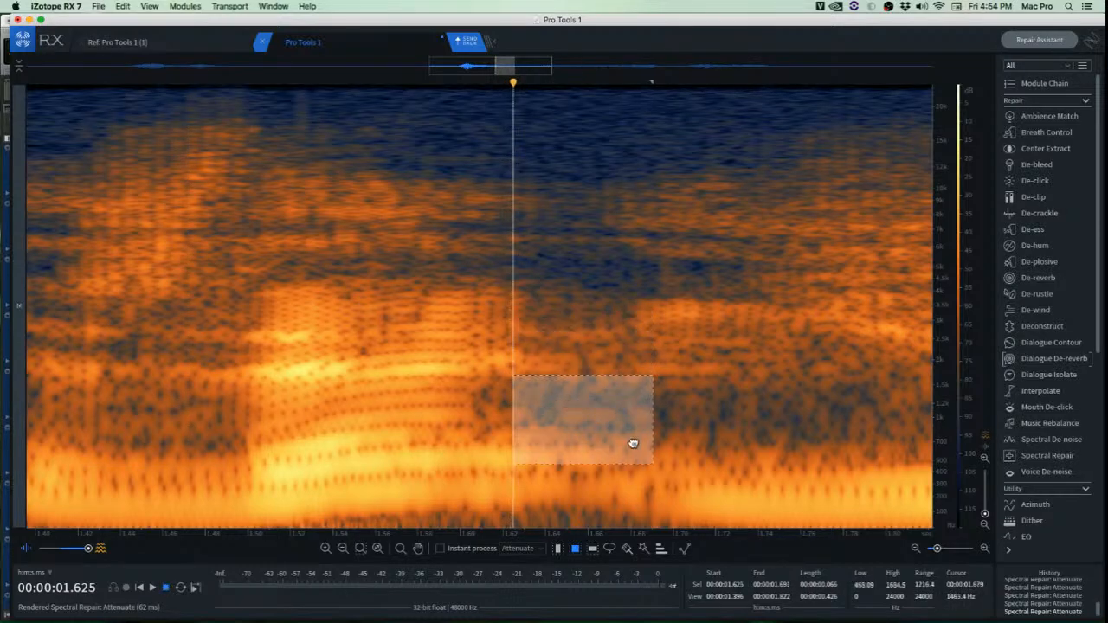
scroll(598, 413, down, 3)
click(683, 382)
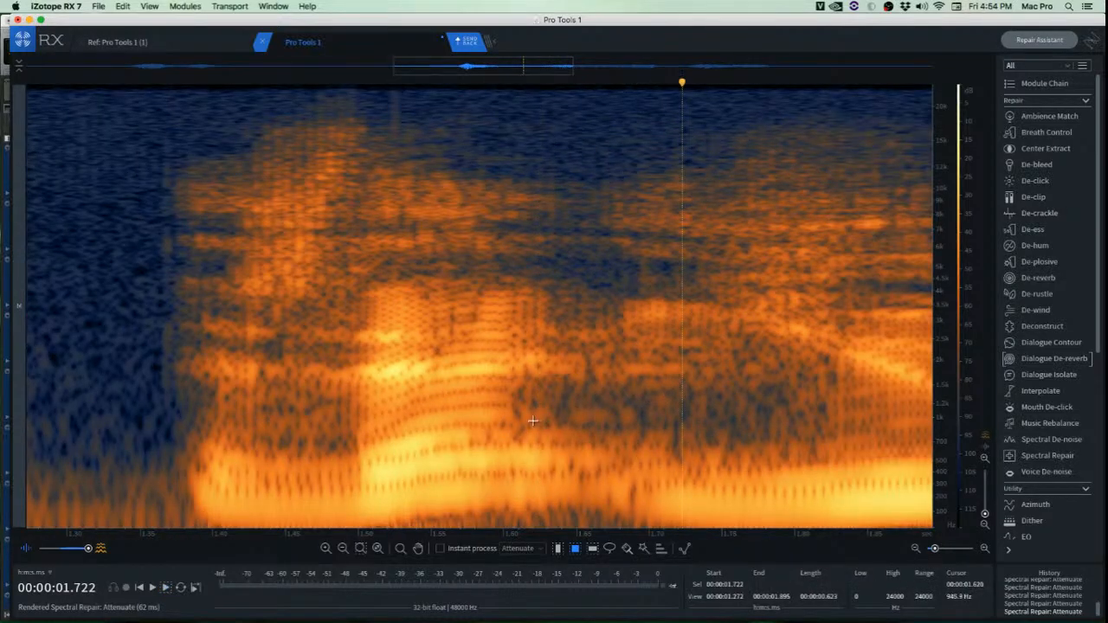
drag(533, 420, 609, 421)
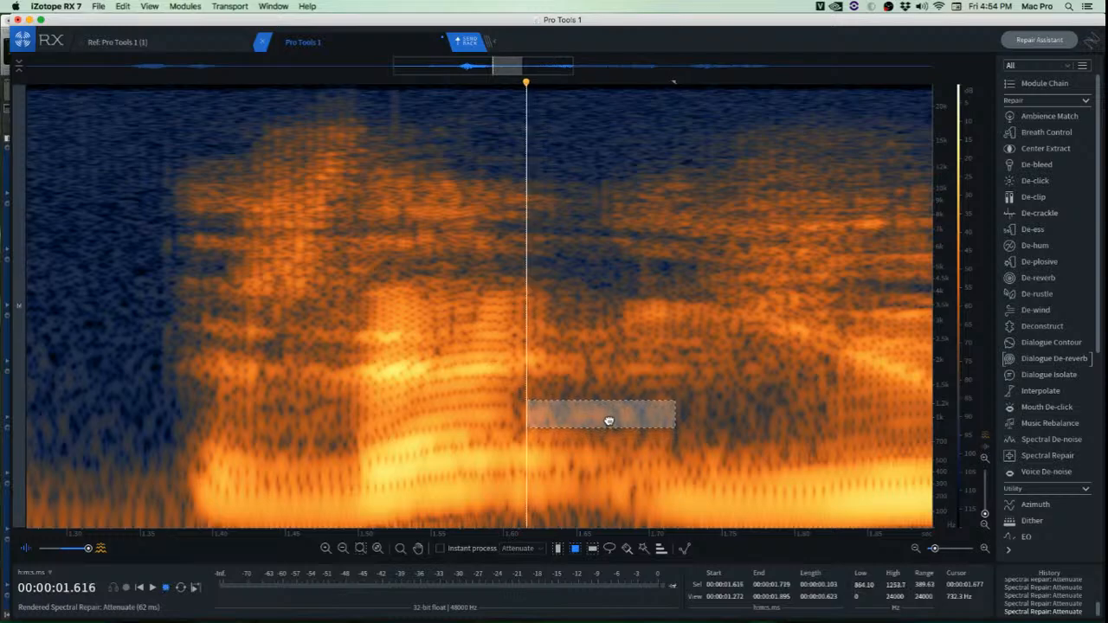
Try cutting the 916–1463 Hz band from 1.620 to 1.750 s, and attenuate that selection instead.
drag(532, 388, 723, 425)
key(super+x)
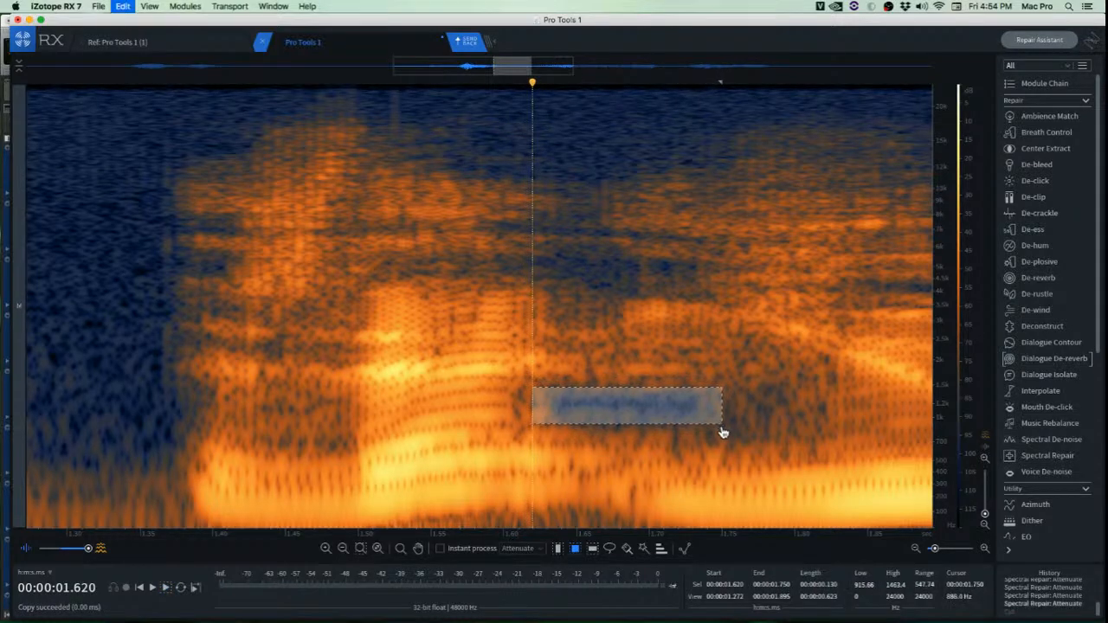
key(shift+5)
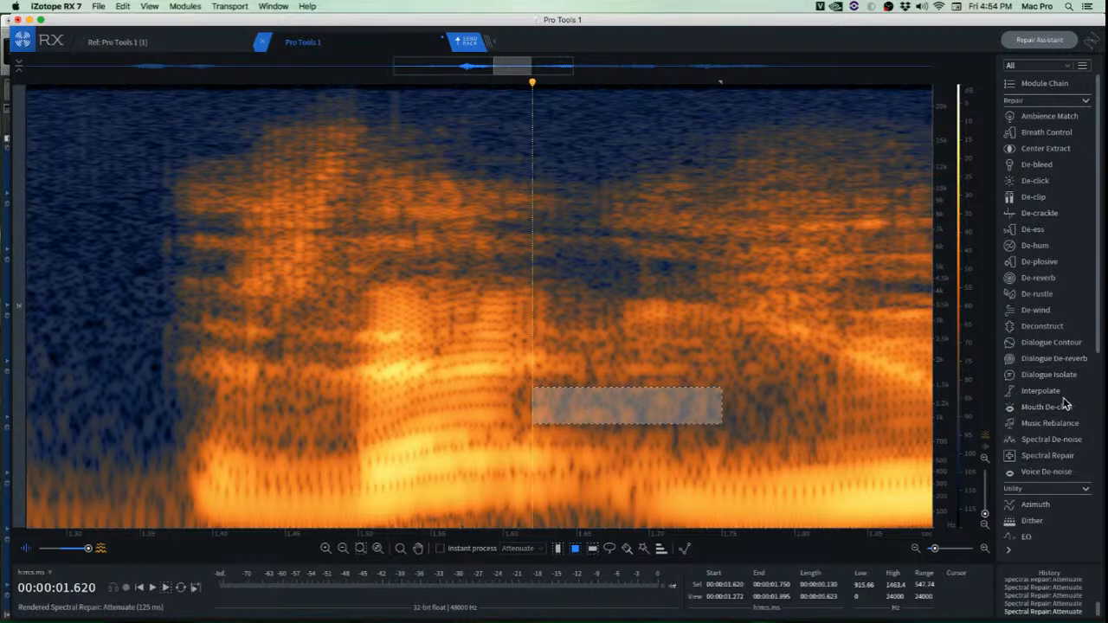
Render Spectral Repair's Attenuate on the selected band at strength 2.9 and again at strength 3.6.
click(1047, 456)
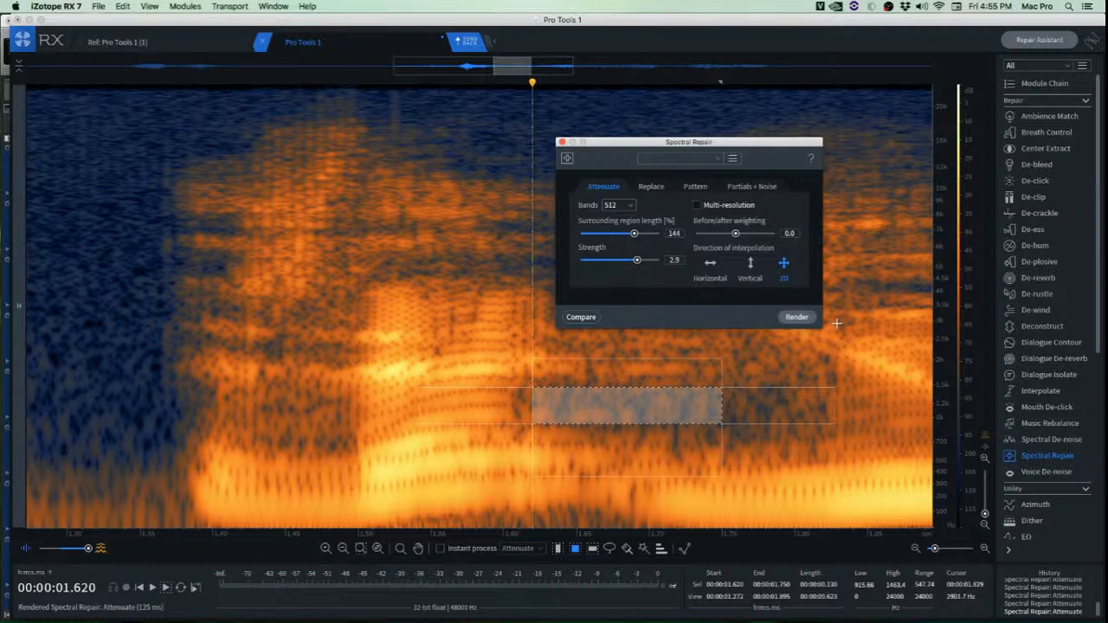
click(796, 316)
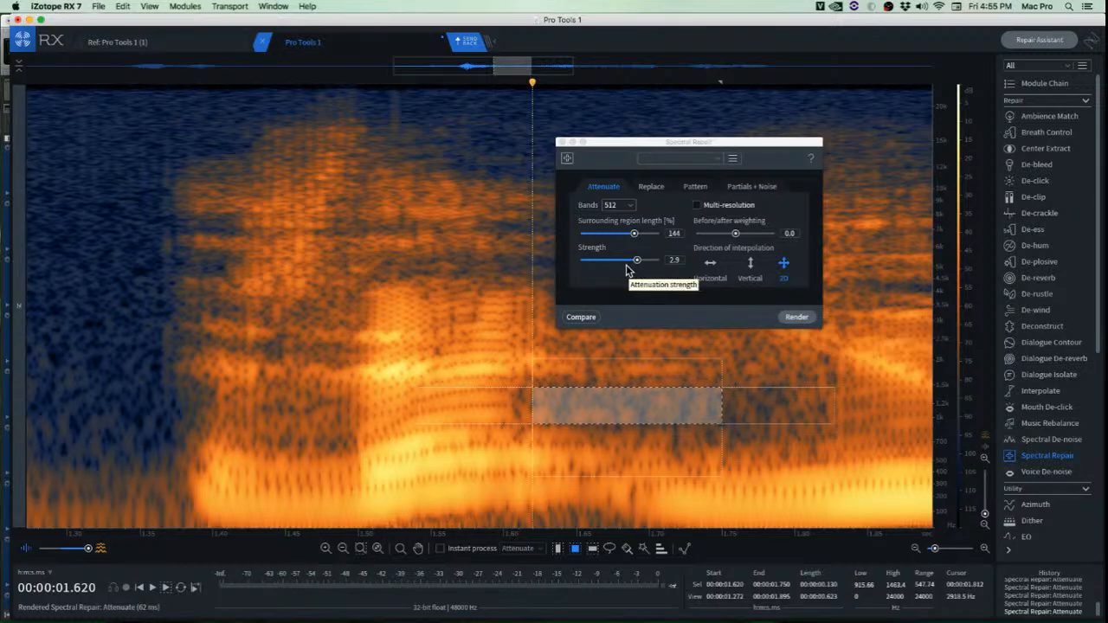
drag(637, 260, 649, 260)
click(797, 318)
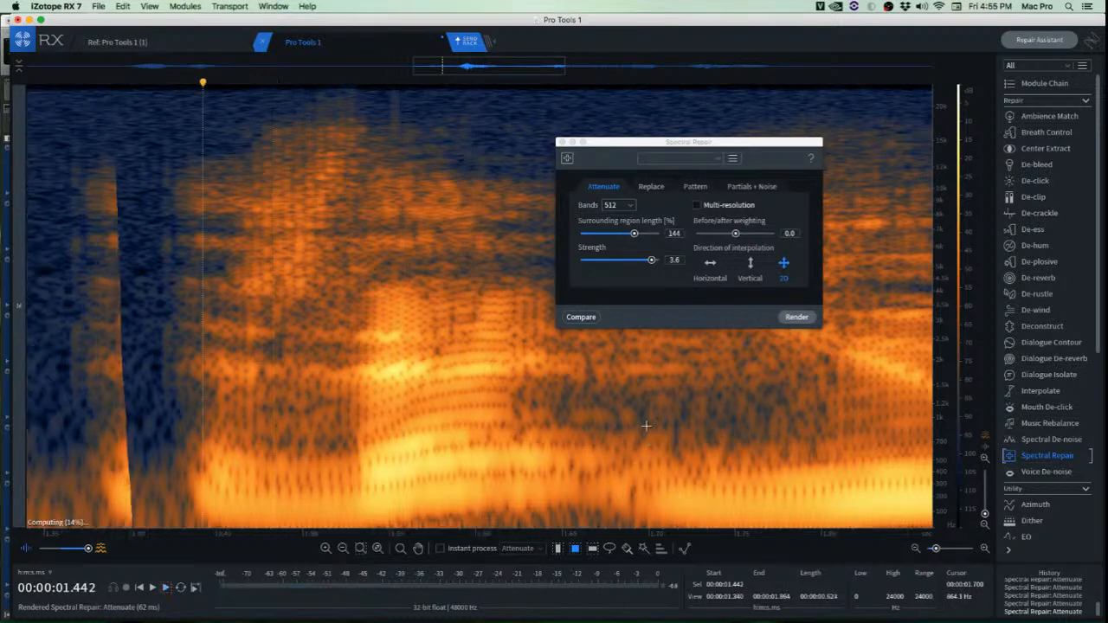
Attenuate the 1504–2144 Hz band from 1.629 to 1.731 s in the second phrase's opening word.
scroll(556, 382, up, 2)
drag(474, 353, 730, 385)
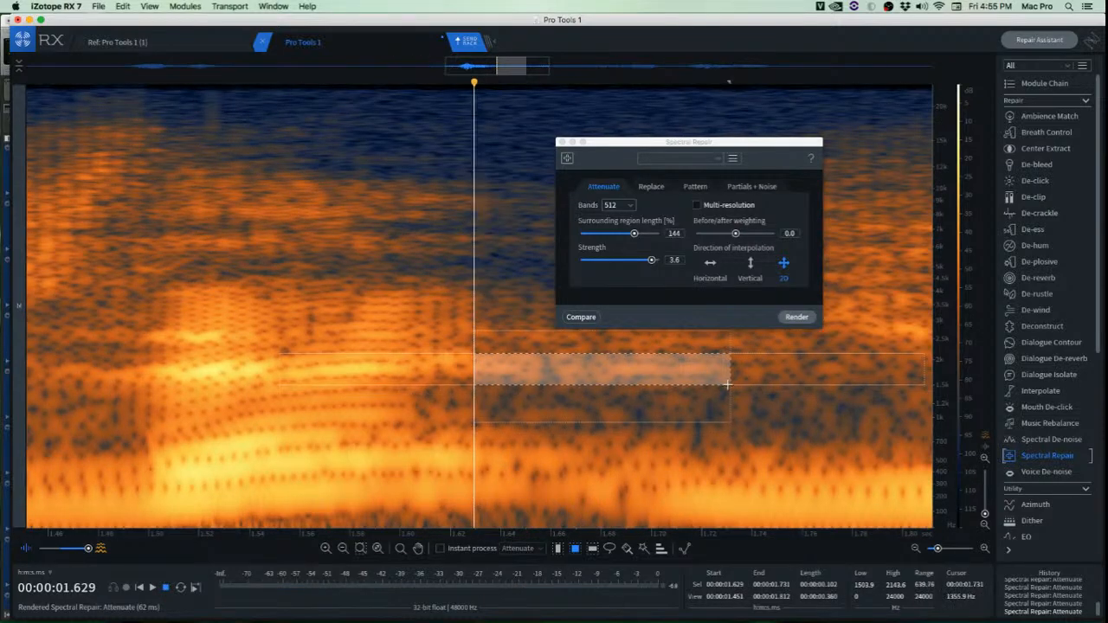
click(797, 320)
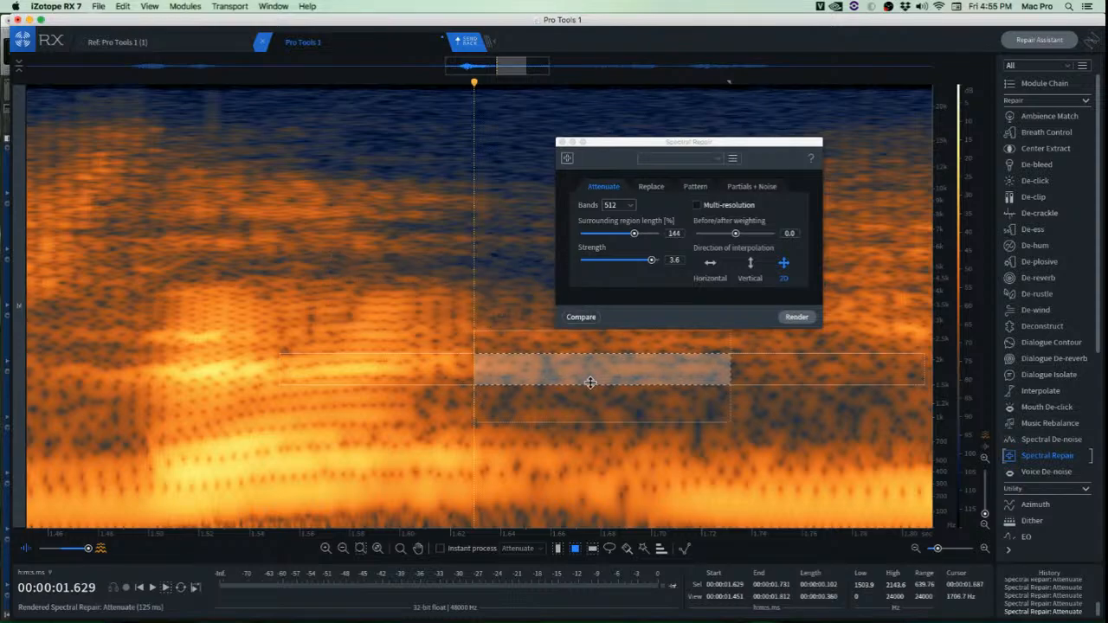
Play the second phrase's opening word back repeatedly from 1.336 s to judge the attenuated band.
click(539, 407)
scroll(540, 407, down, 2)
click(157, 346)
key(space)
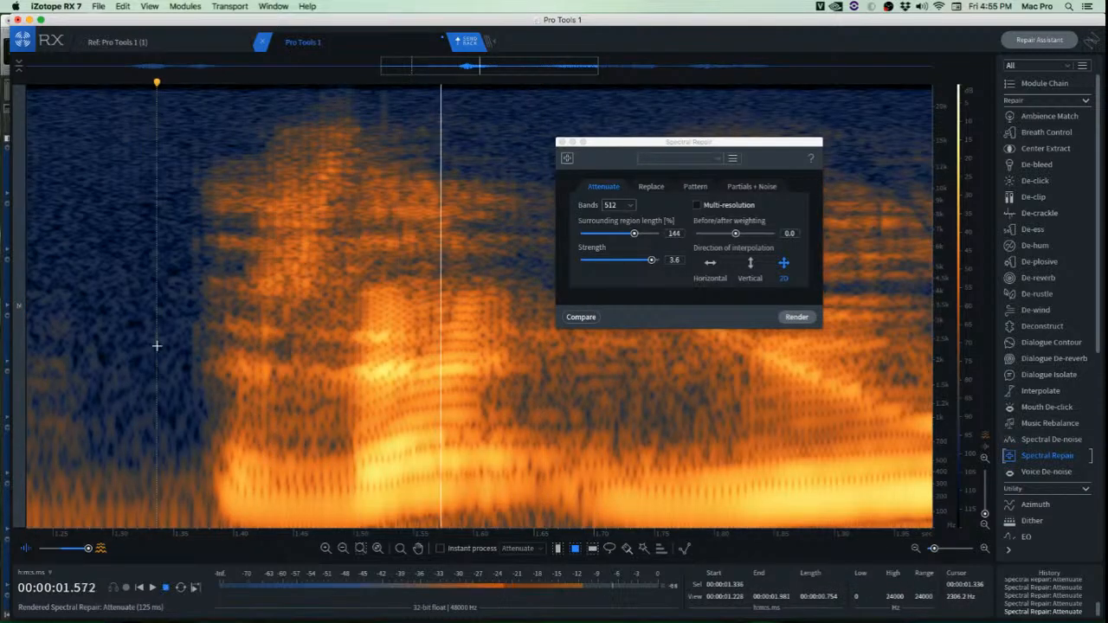
key(space)
key(space)
key(space)
key(space)
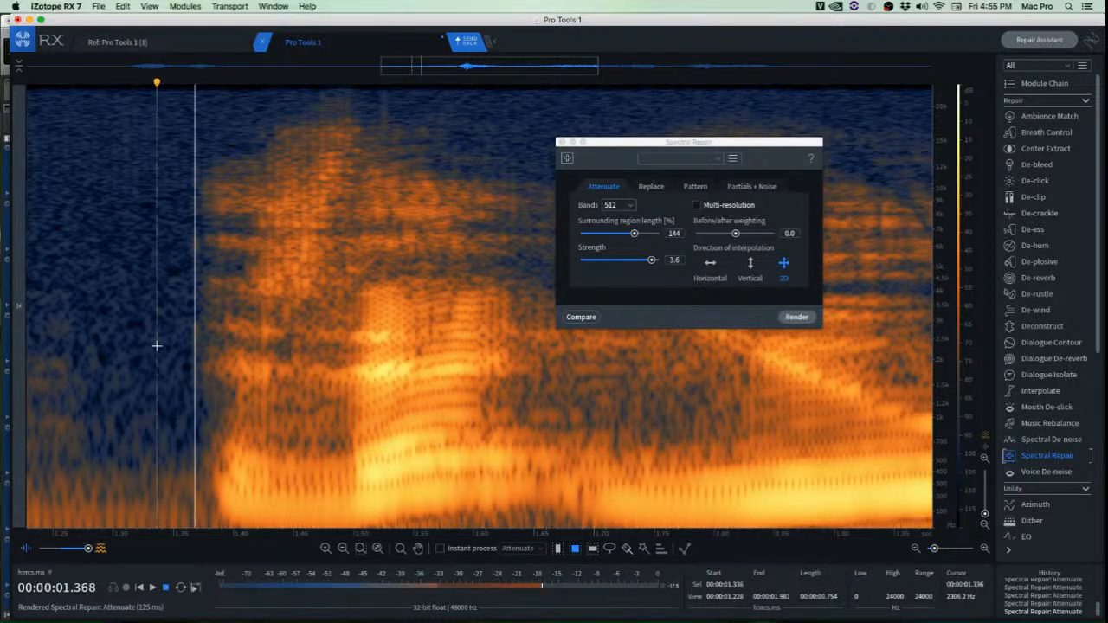
key(space)
Try cutting the 612–1157 Hz band from 1.613 to 1.726 s.
scroll(583, 431, up, 2)
scroll(583, 431, up, 1)
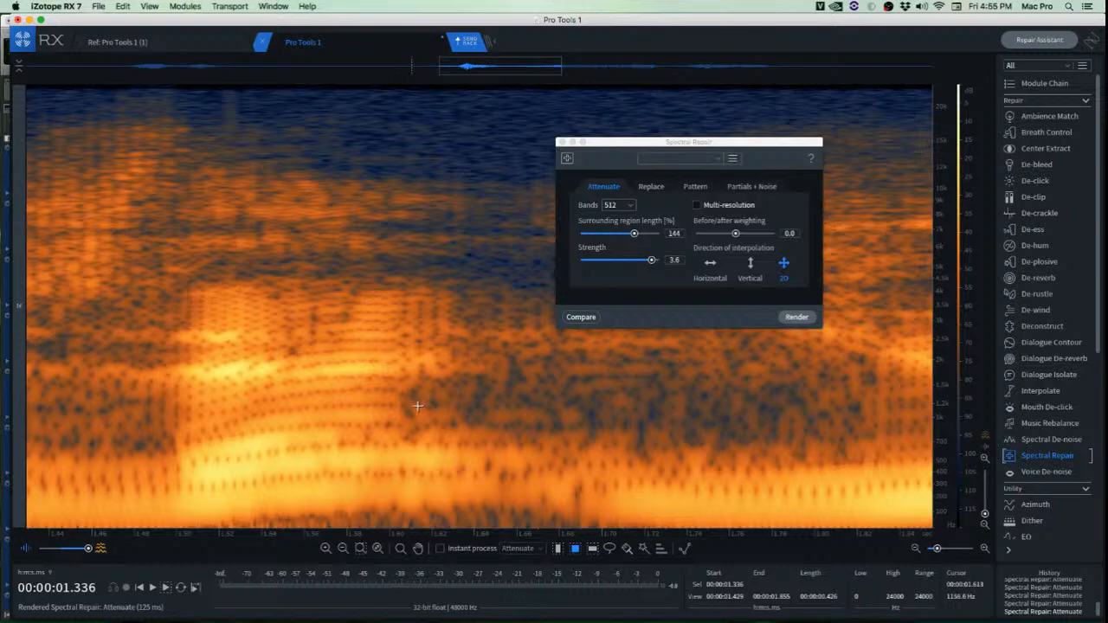
drag(418, 406, 659, 451)
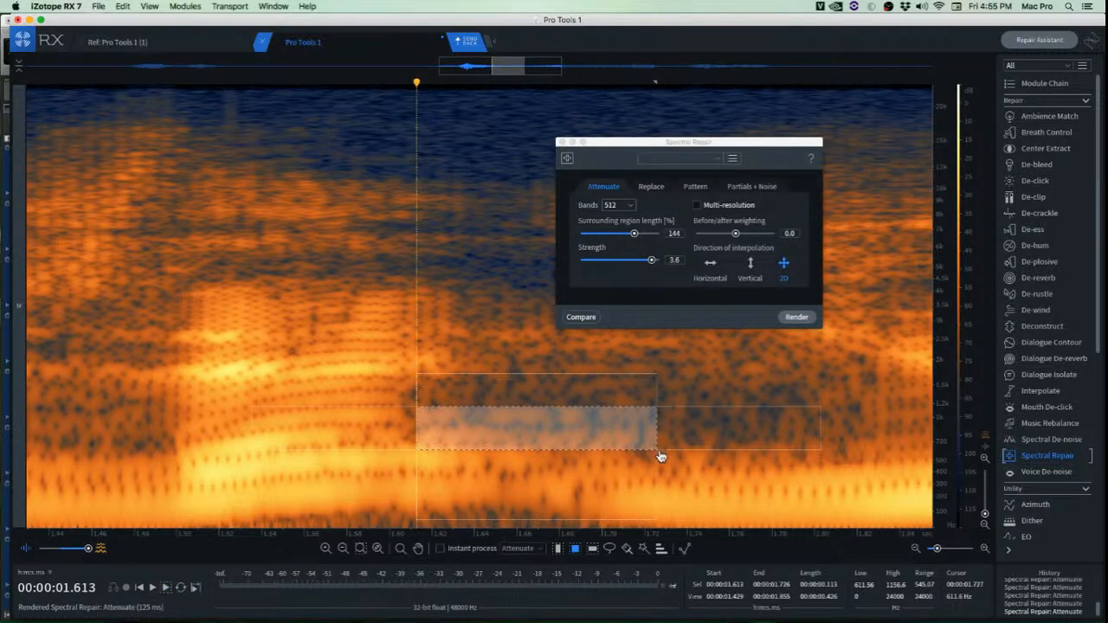
key(super+x)
click(331, 423)
scroll(333, 421, down, 4)
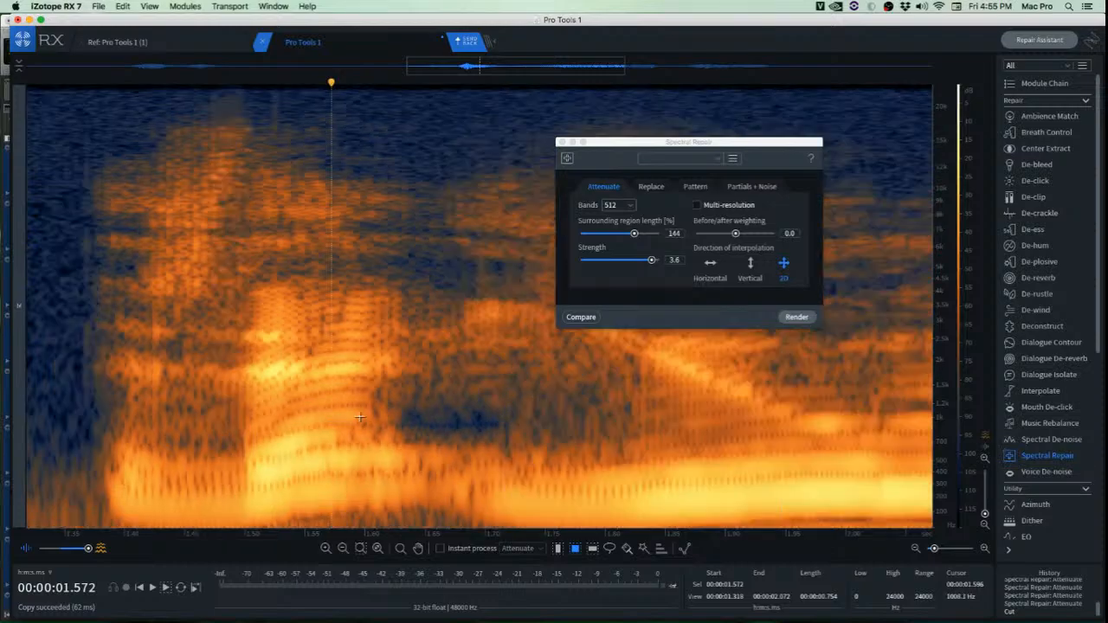
Listen to the second phrase with the cut, from about 1.344 s and from 0.877 s.
click(56, 341)
key(space)
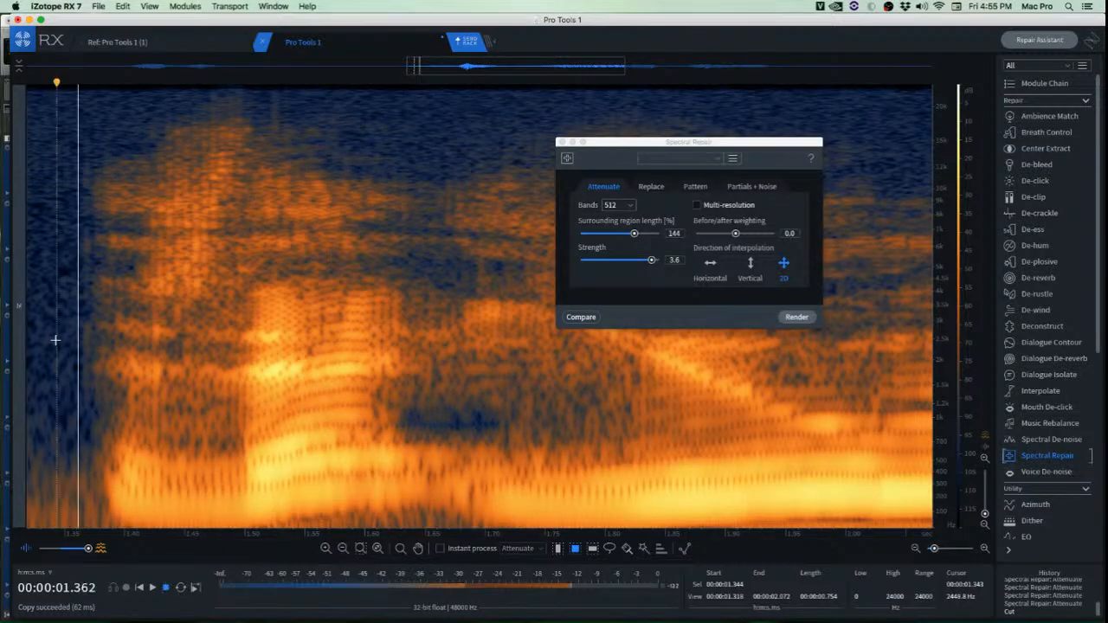
key(space)
key(space)
key(space)
key(space)
key(space)
key(space)
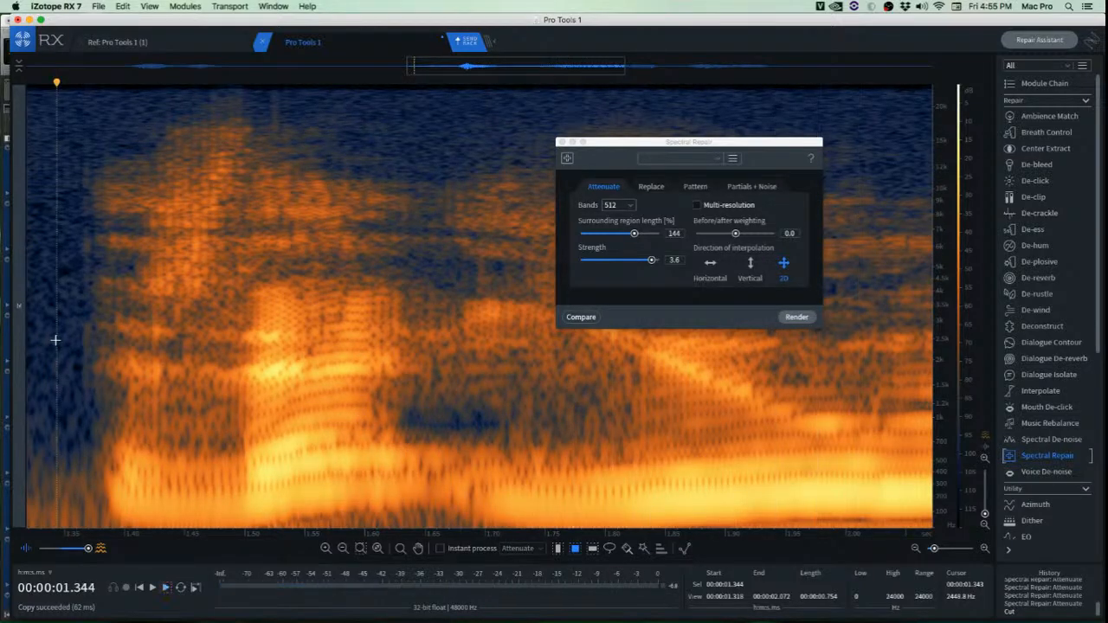
key(space)
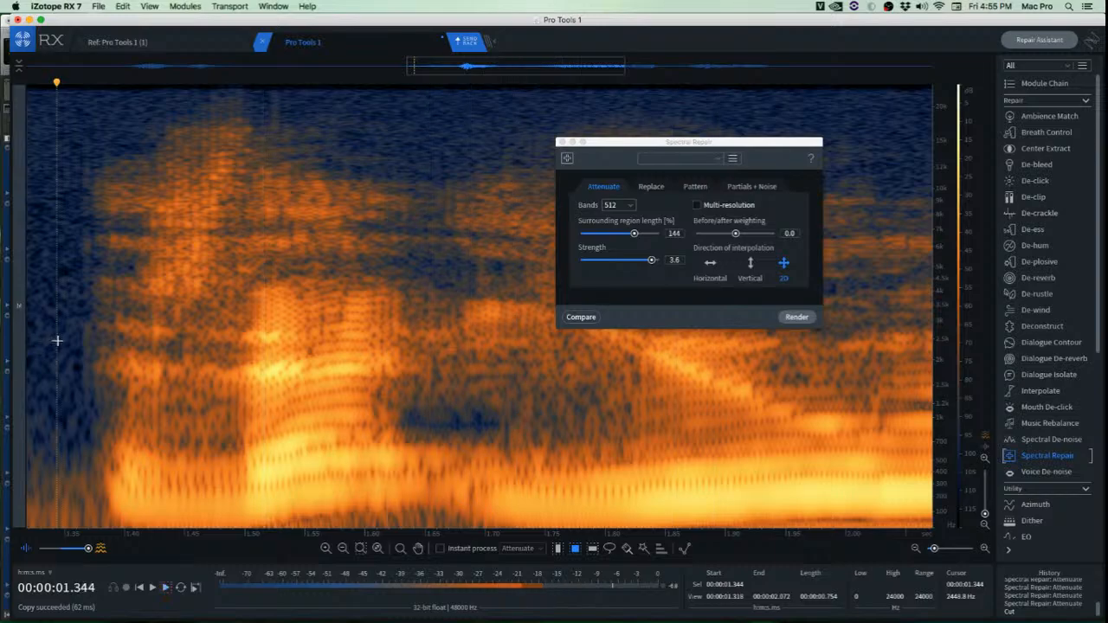
scroll(55, 340, down, 6)
click(51, 301)
key(space)
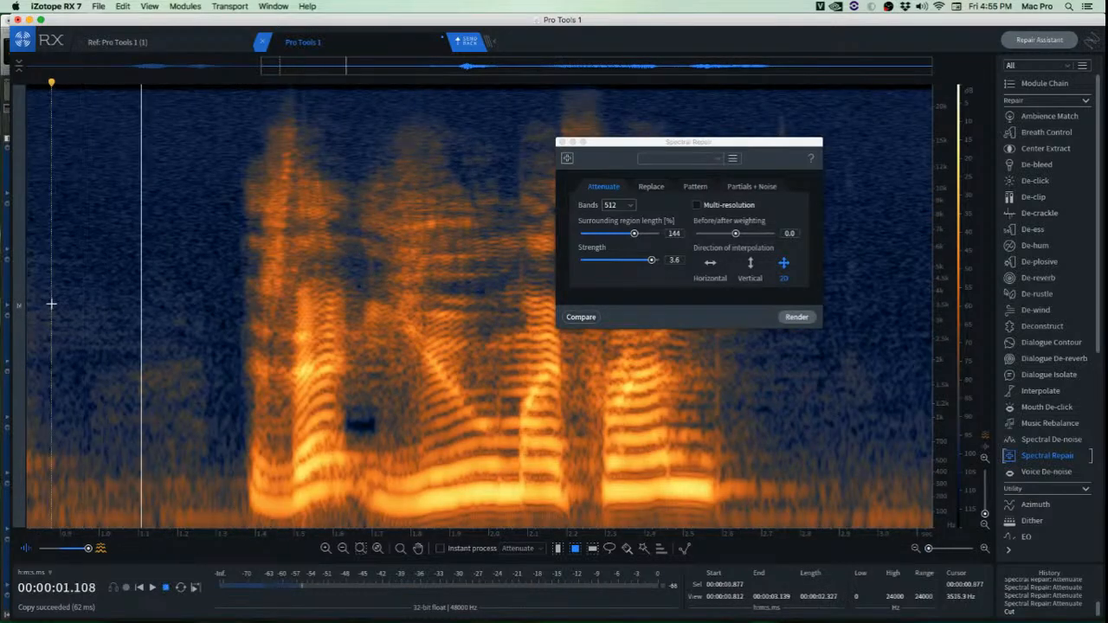
key(space)
key(space)
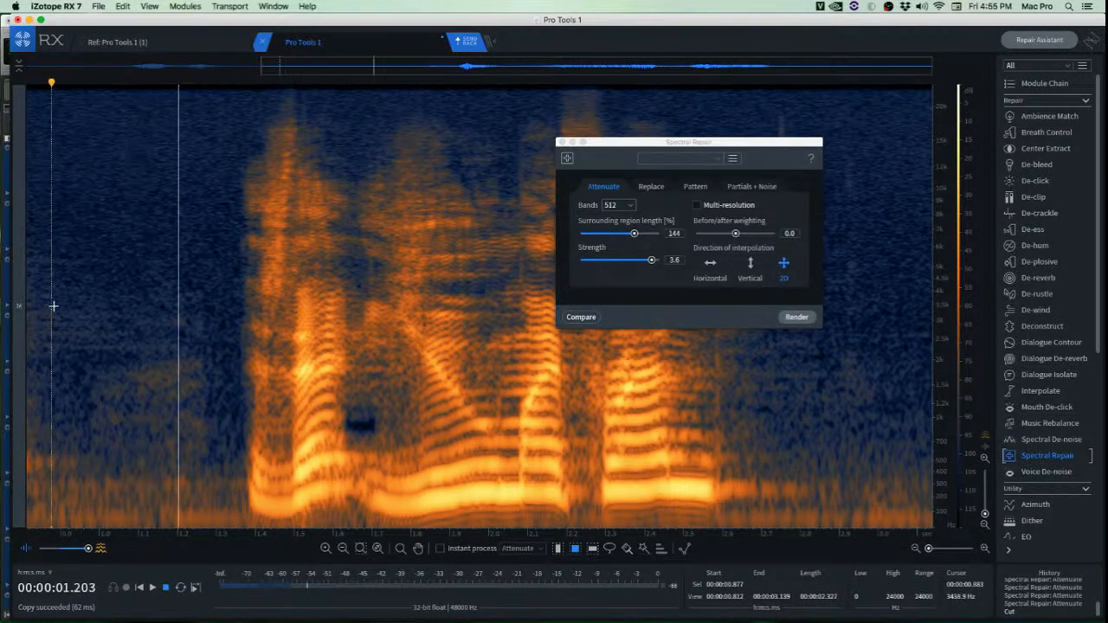
key(space)
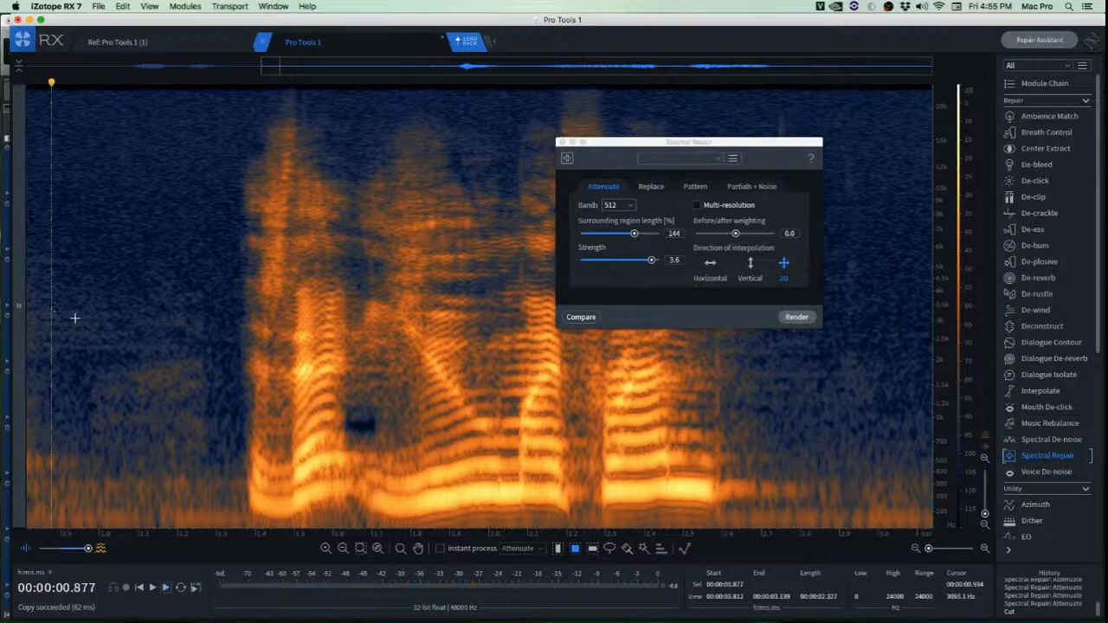
Undo the last cut and attenuate the 800–1209 Hz band from 1.620 to 1.708 s instead.
drag(338, 408, 382, 445)
scroll(291, 398, up, 3)
click(462, 389)
scroll(406, 399, up, 3)
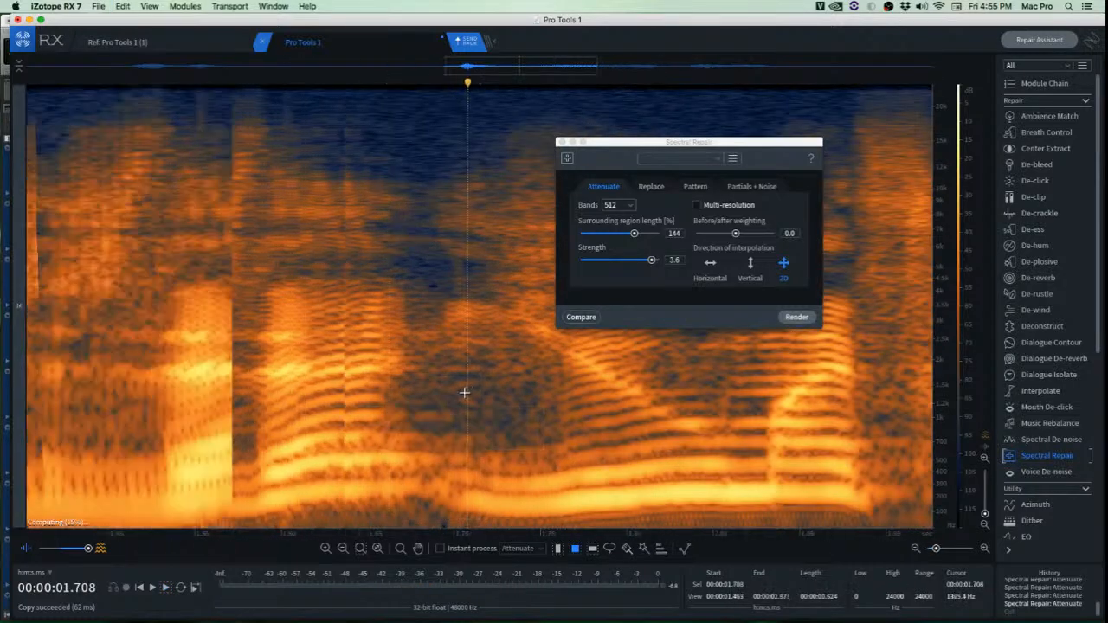
drag(251, 403, 468, 432)
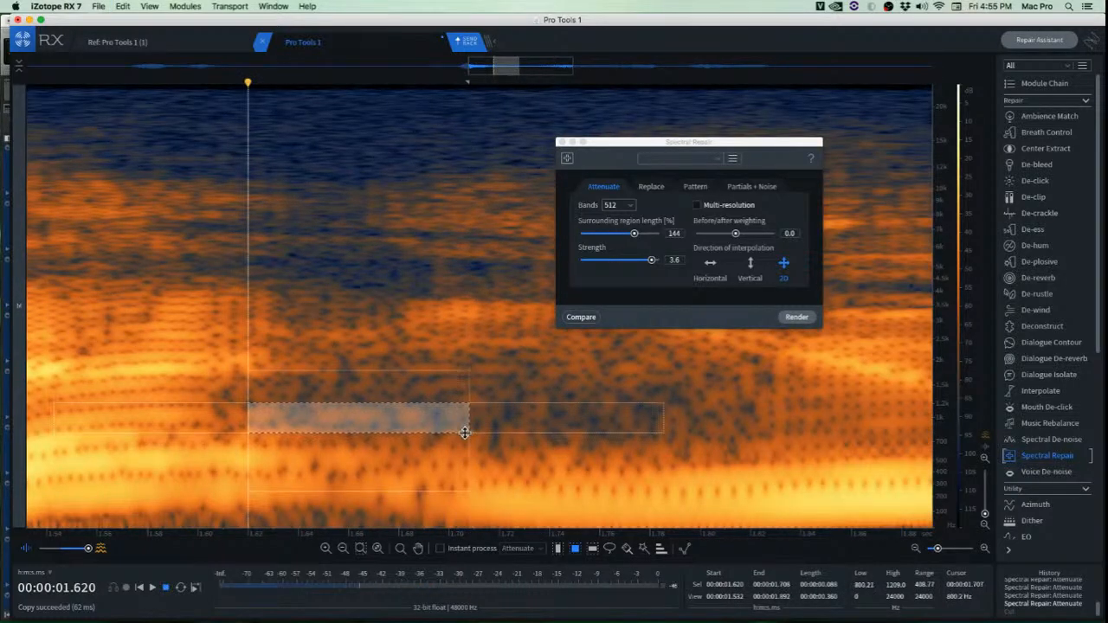
click(795, 317)
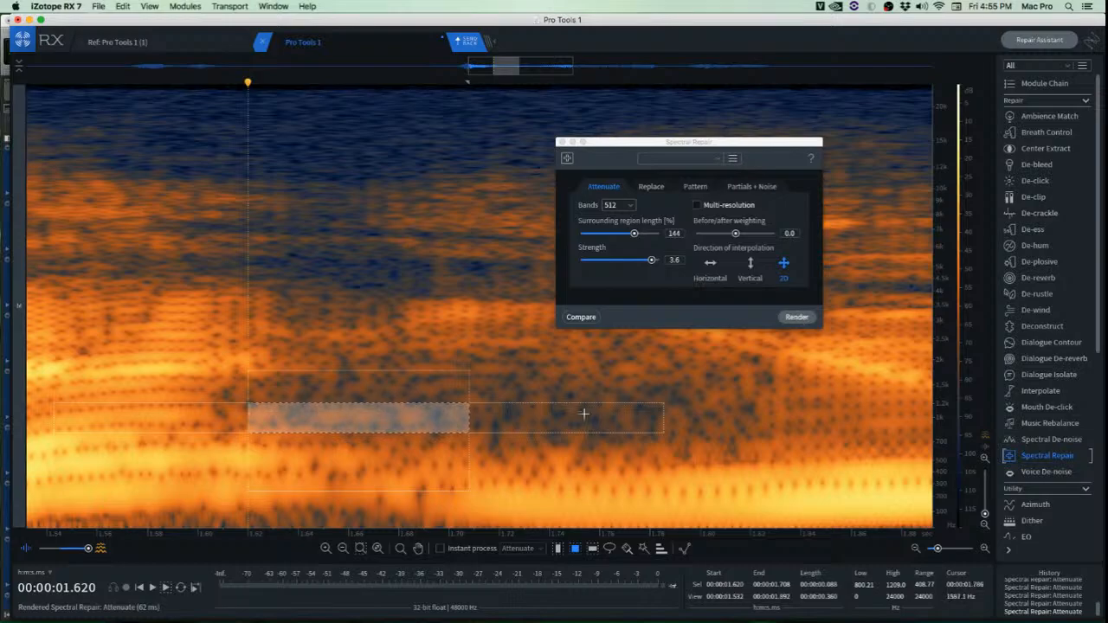
Attenuate the 490–1000 Hz band from 1.605 to 1.726 s at strength 3.6.
click(486, 451)
drag(214, 423, 513, 461)
click(786, 319)
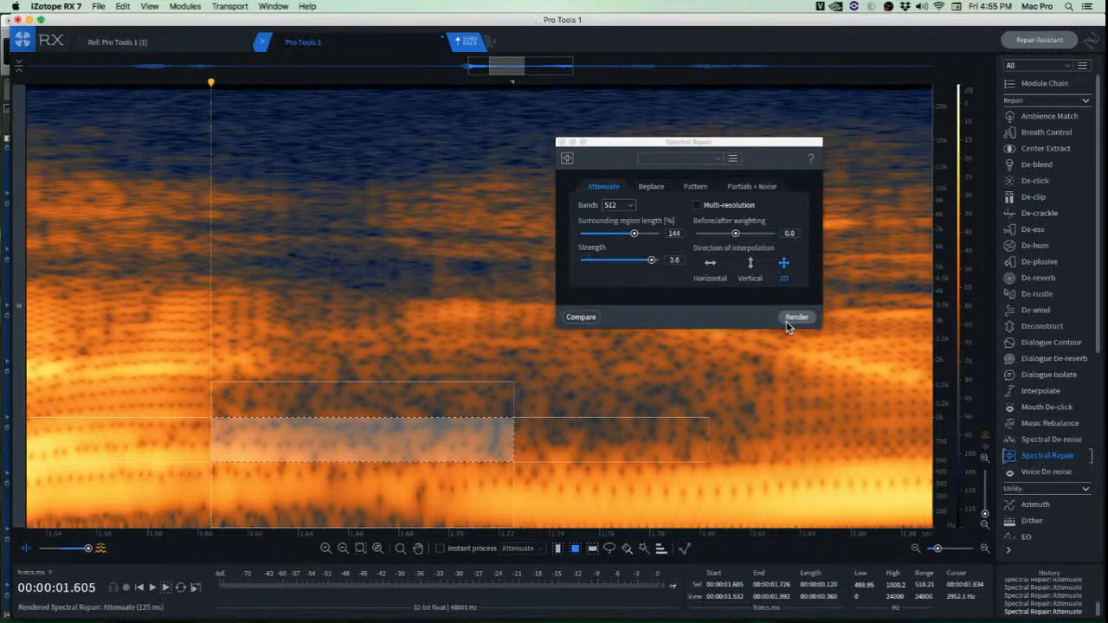
Play the second phrase back from 1.138 s to check the remaining resonance after its opening word.
click(577, 422)
scroll(567, 439, down, 2)
scroll(566, 440, down, 2)
click(155, 389)
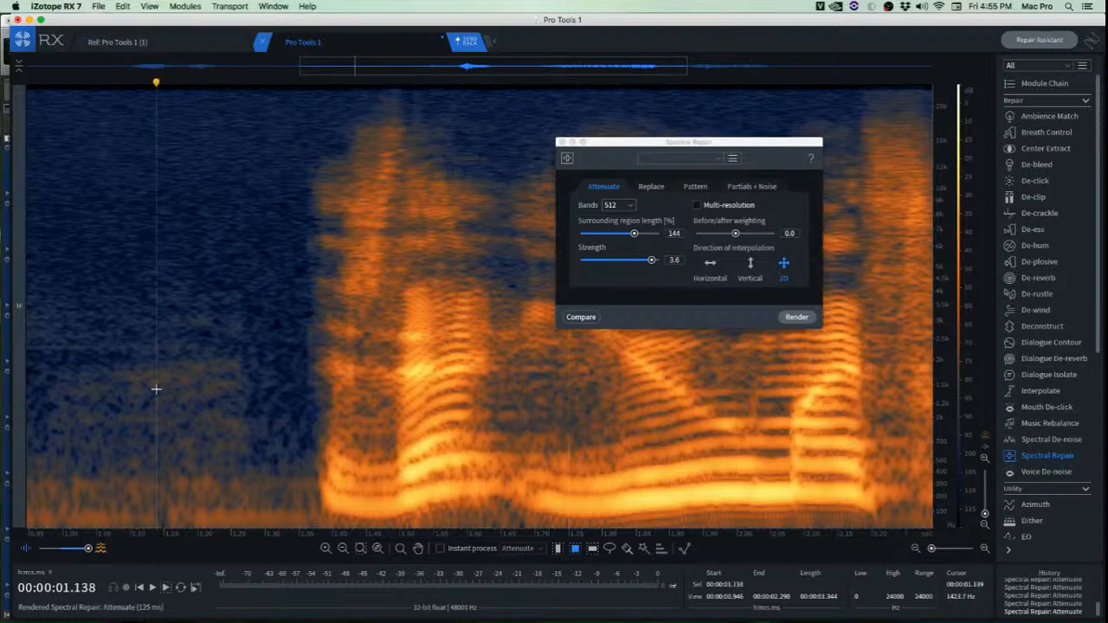
key(space)
key(space)
key(space)
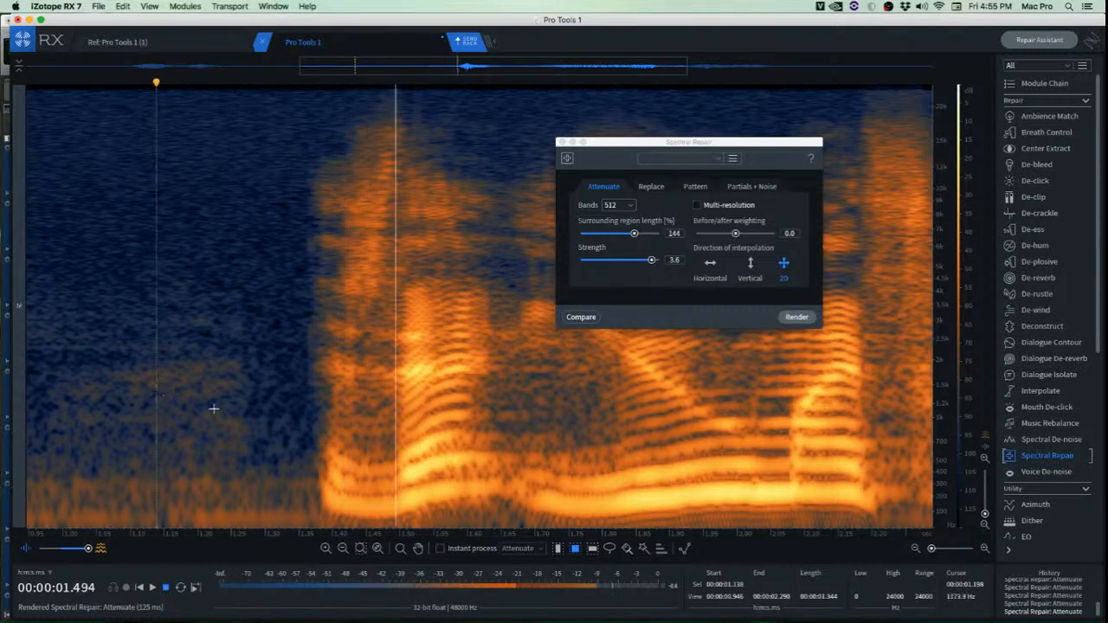
key(space)
Attenuate and then cut the 655–843 Hz band from 1.615 to 1.750 s.
drag(479, 428, 569, 446)
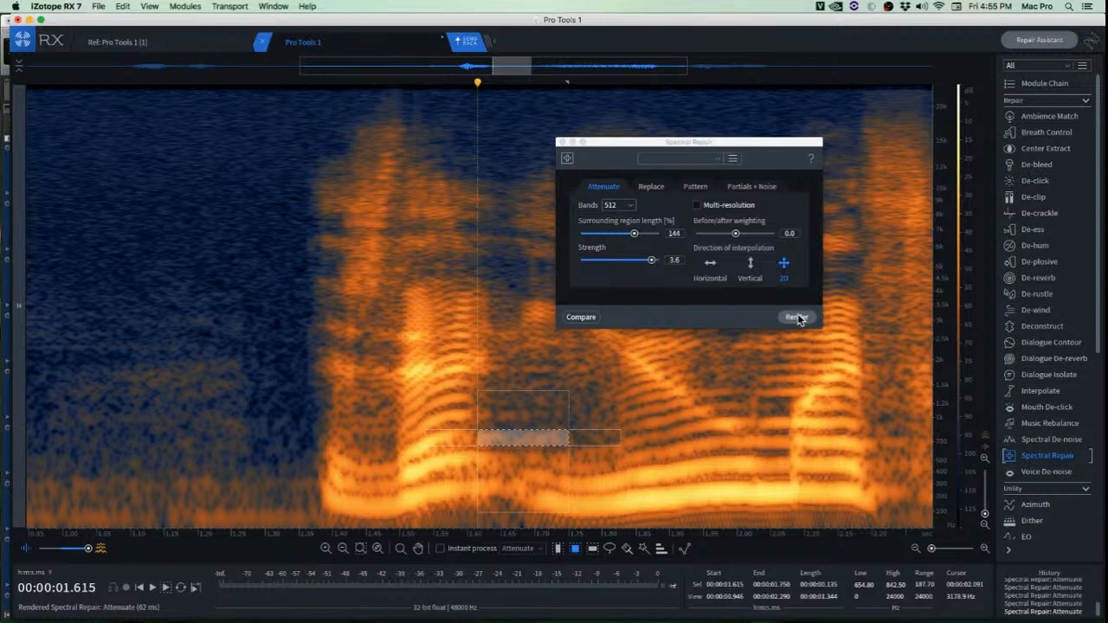
key(ctrl+x)
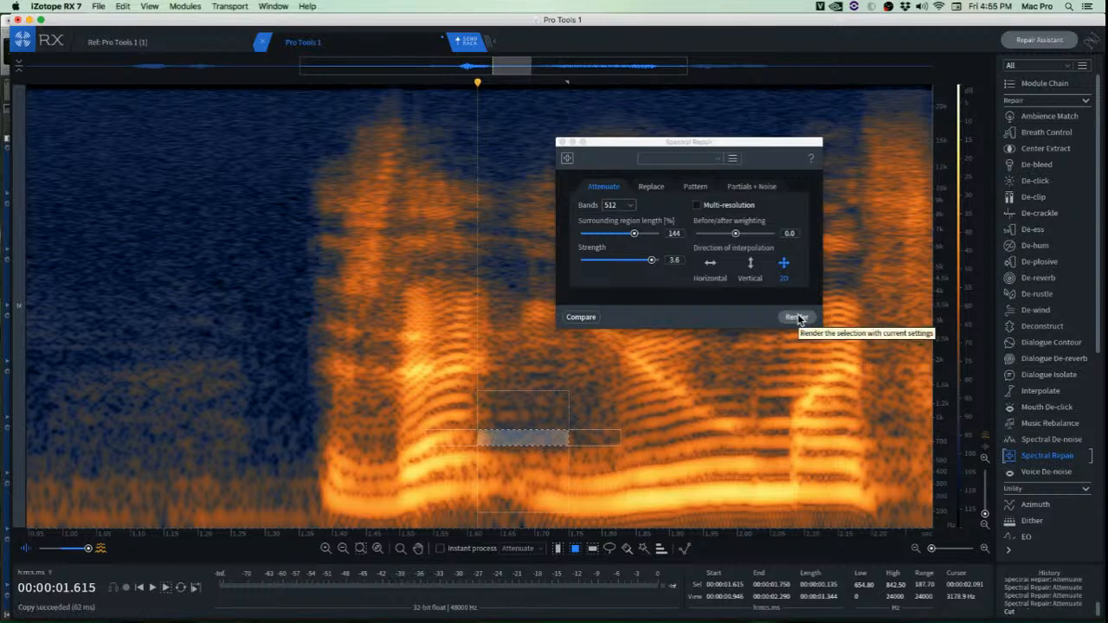
Play the phrase back from 1.150 s and view the whole clip's spectrogram to check the repair.
click(162, 376)
key(space)
key(space)
key(space)
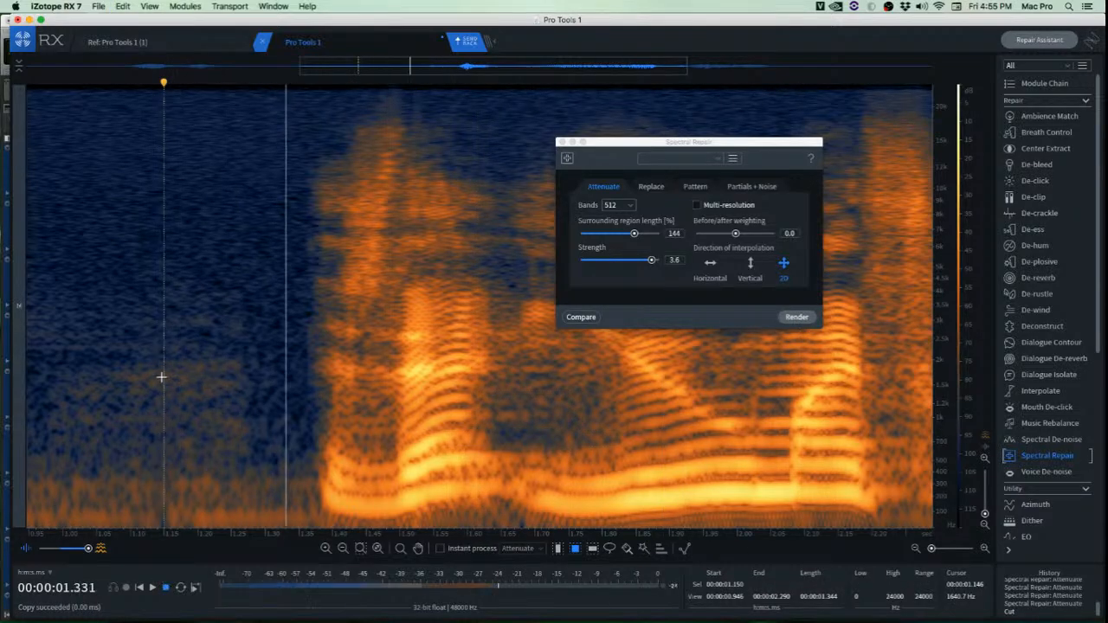
key(space)
key(space)
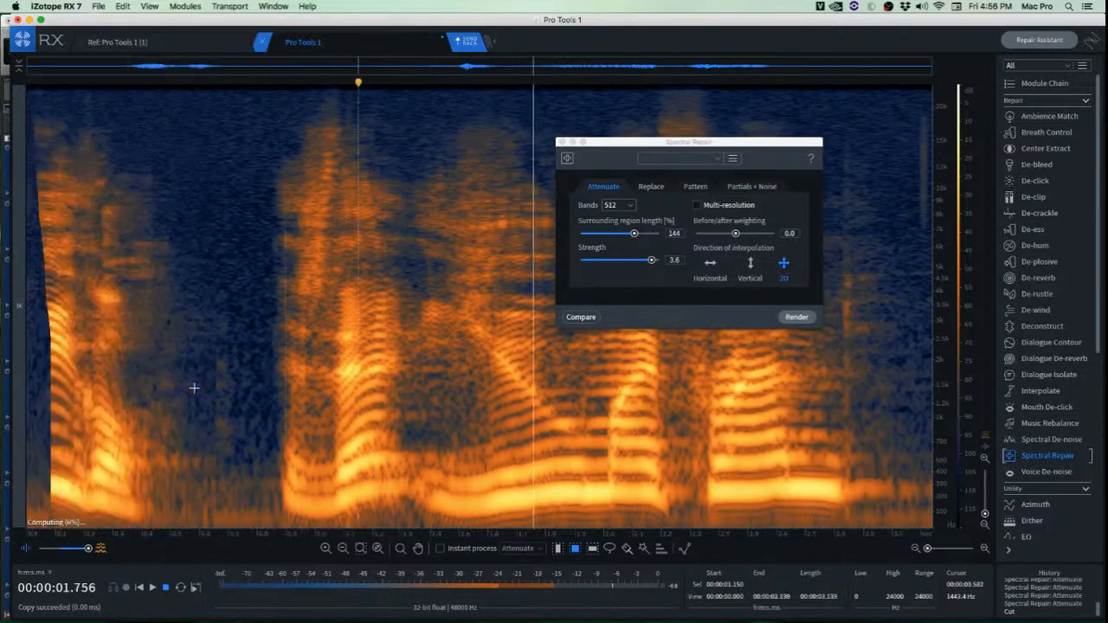
key(space)
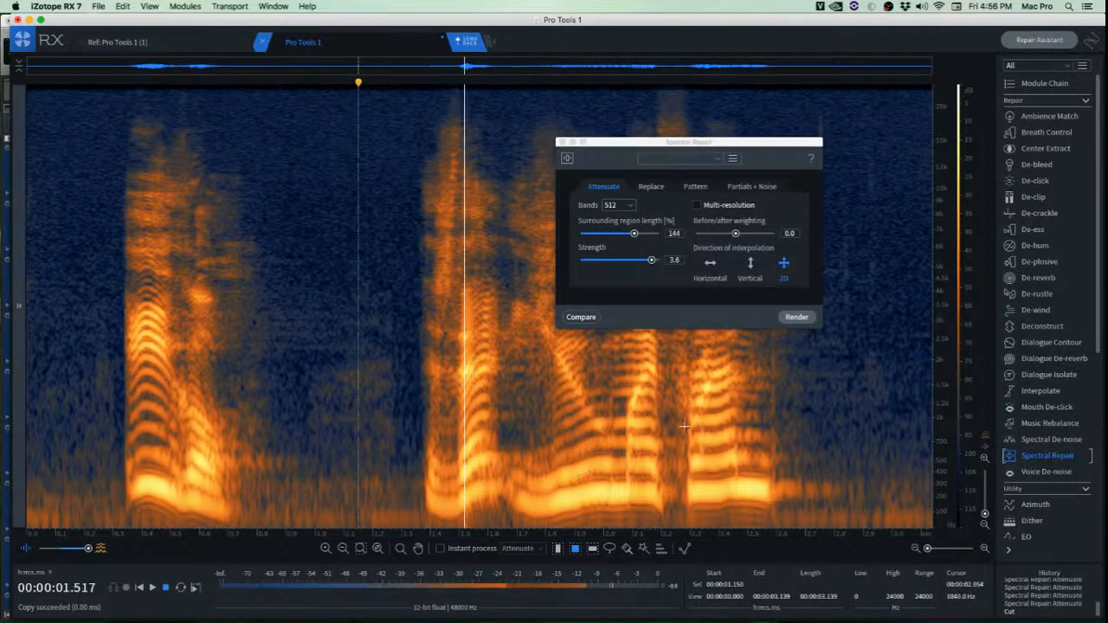
key(space)
Spot-check the playback from 1.584 s and examine the gap around 2.221 s.
drag(487, 334, 542, 381)
click(484, 262)
key(space)
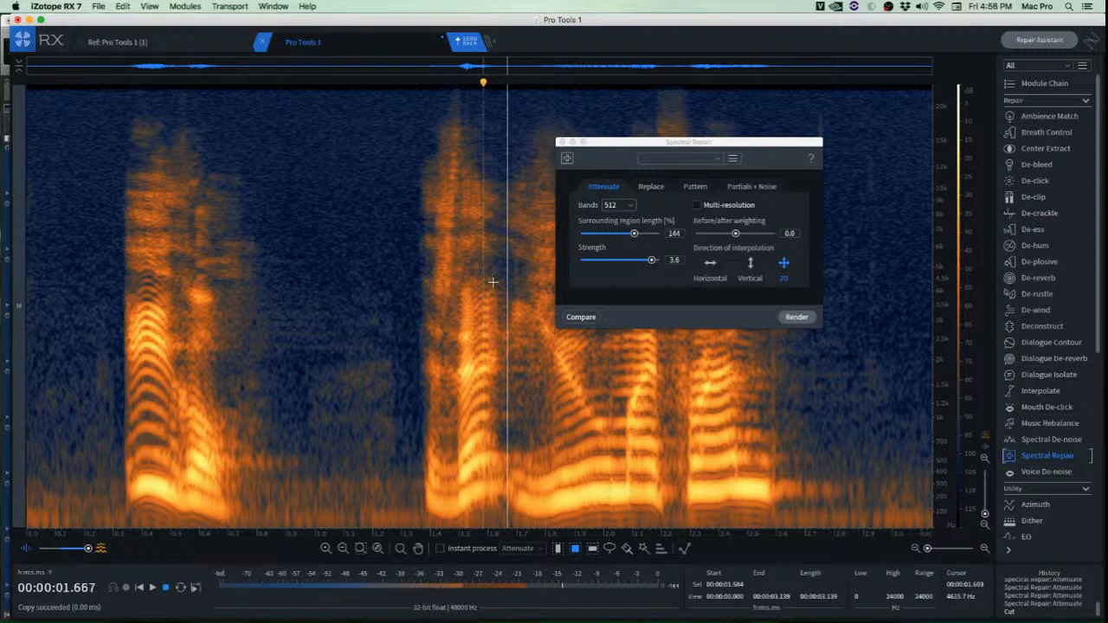
key(space)
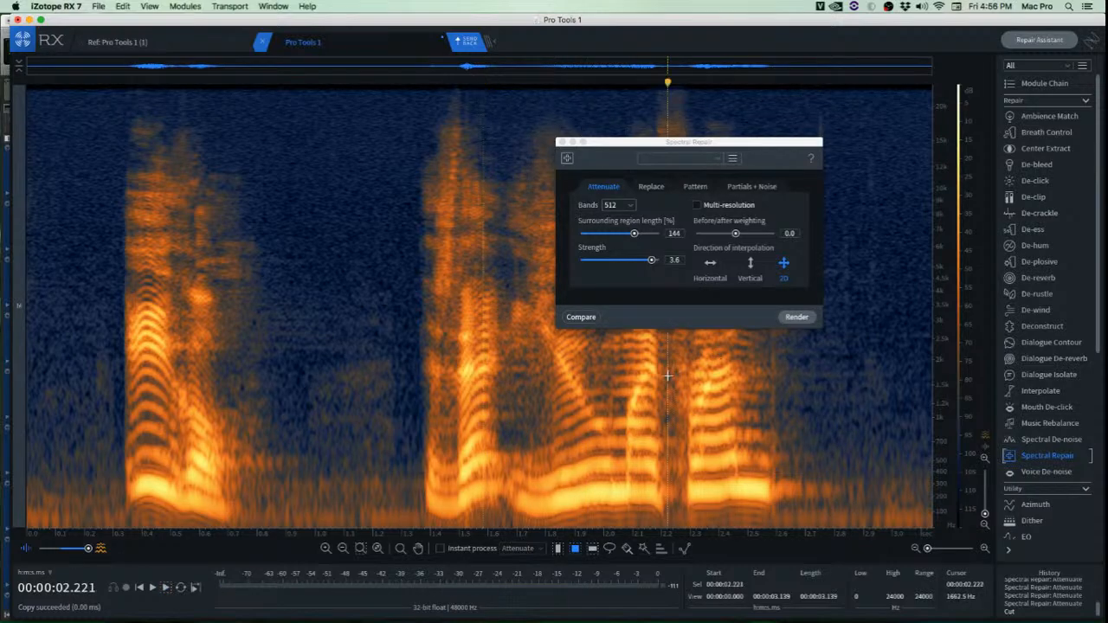
key(space)
key(space)
scroll(773, 377, up, 3)
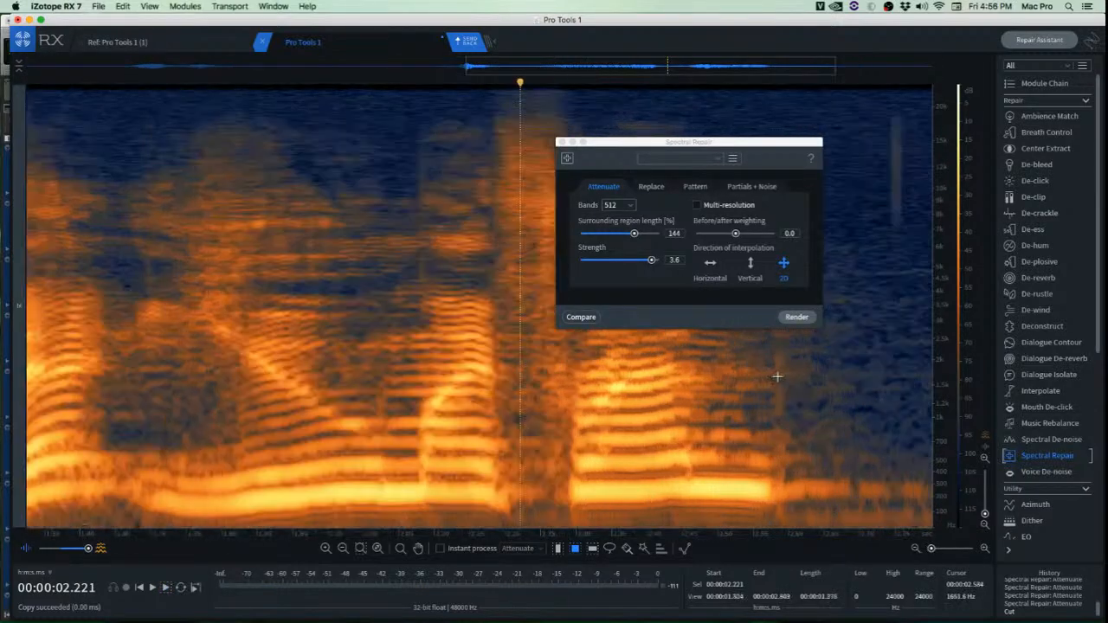
scroll(777, 377, down, 3)
Play the whole repaired clip from its start and close Spectral Repair.
key(Home)
key(space)
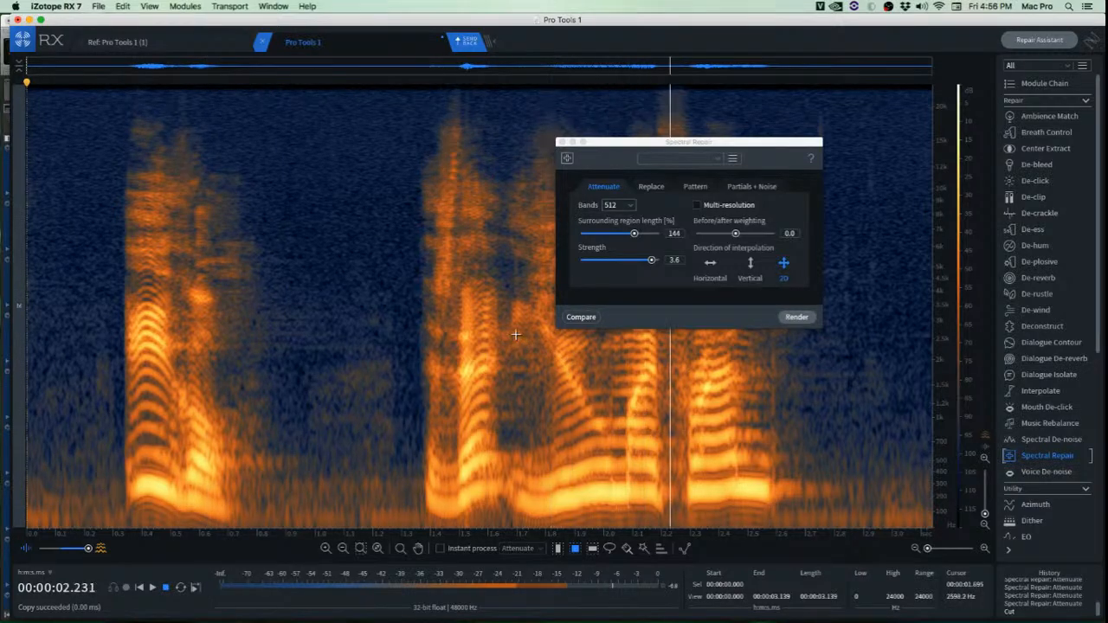
key(space)
click(562, 144)
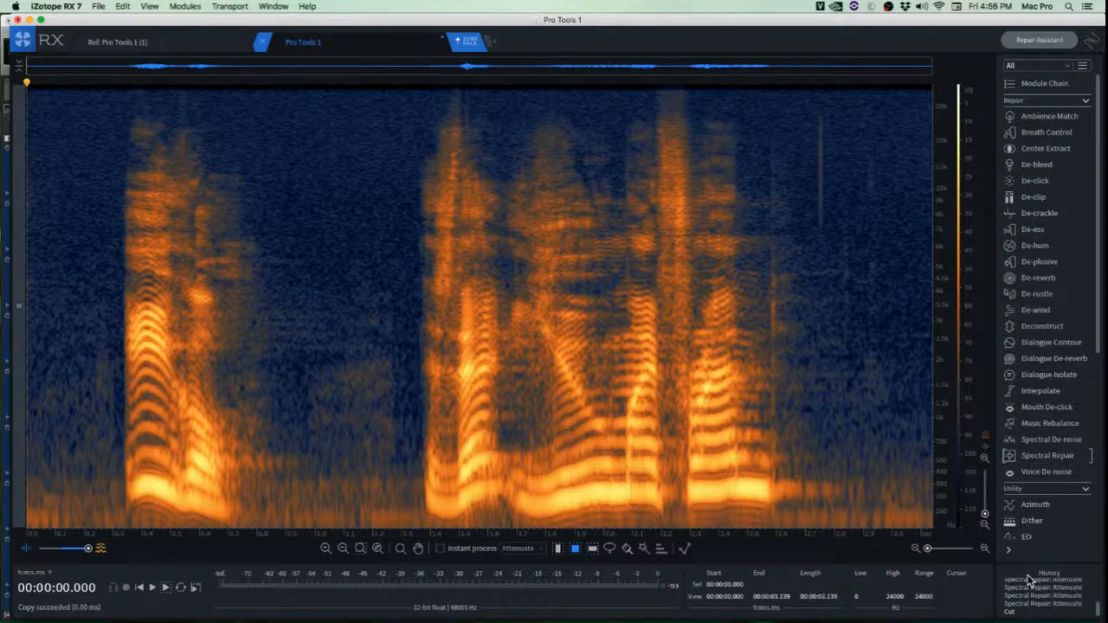
Compare the clip's Initial State in the history with the latest Cut state by playing both from the start.
scroll(1030, 589, up, 5)
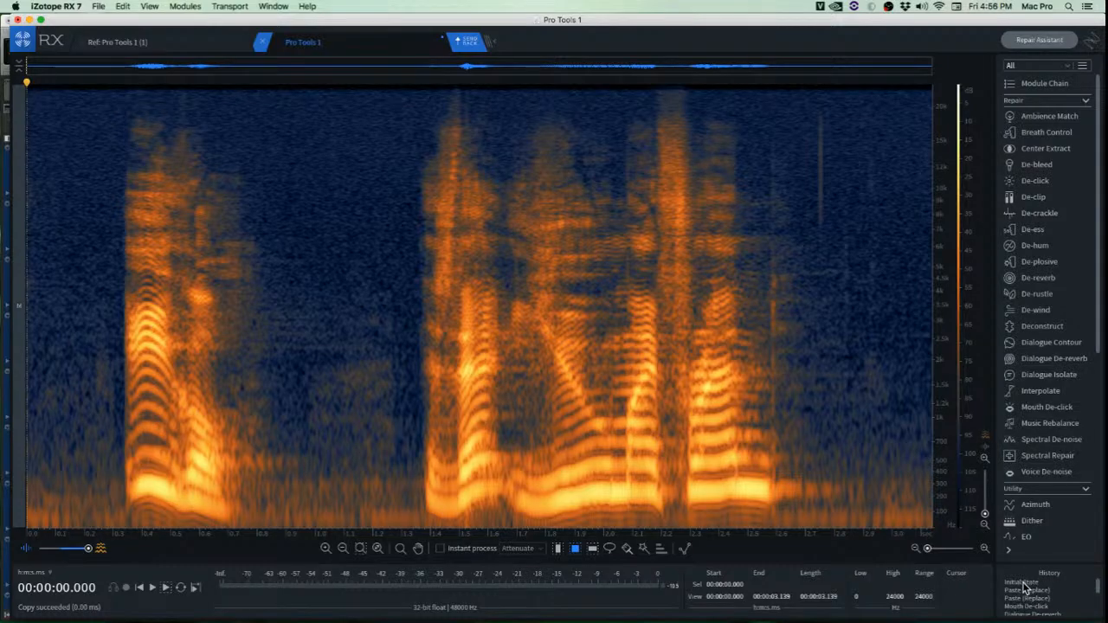
click(1024, 583)
key(super+d)
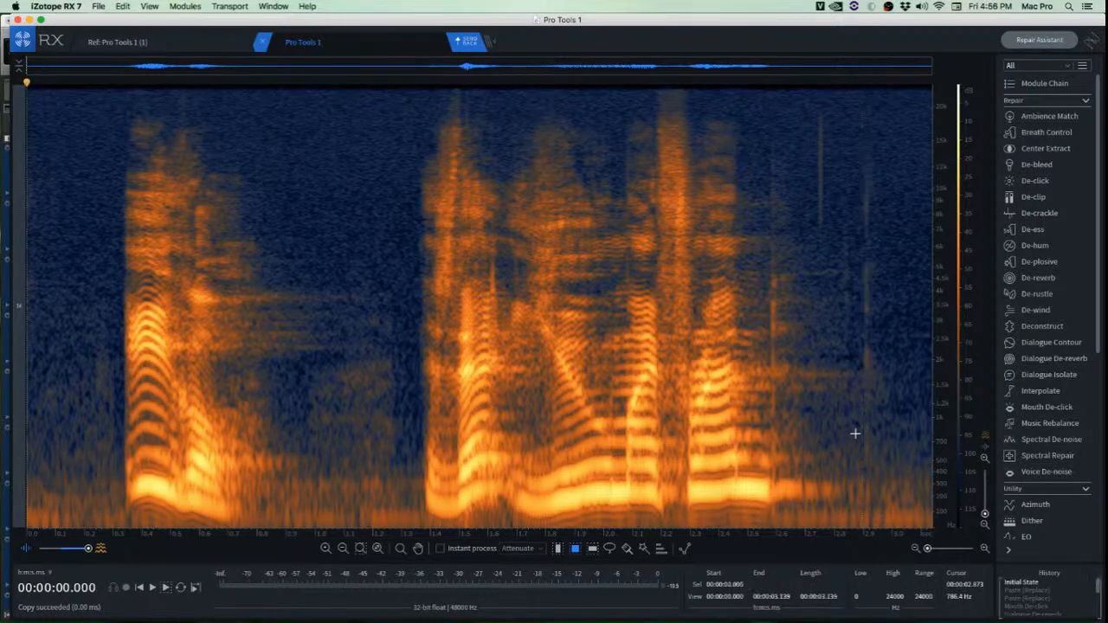
key(space)
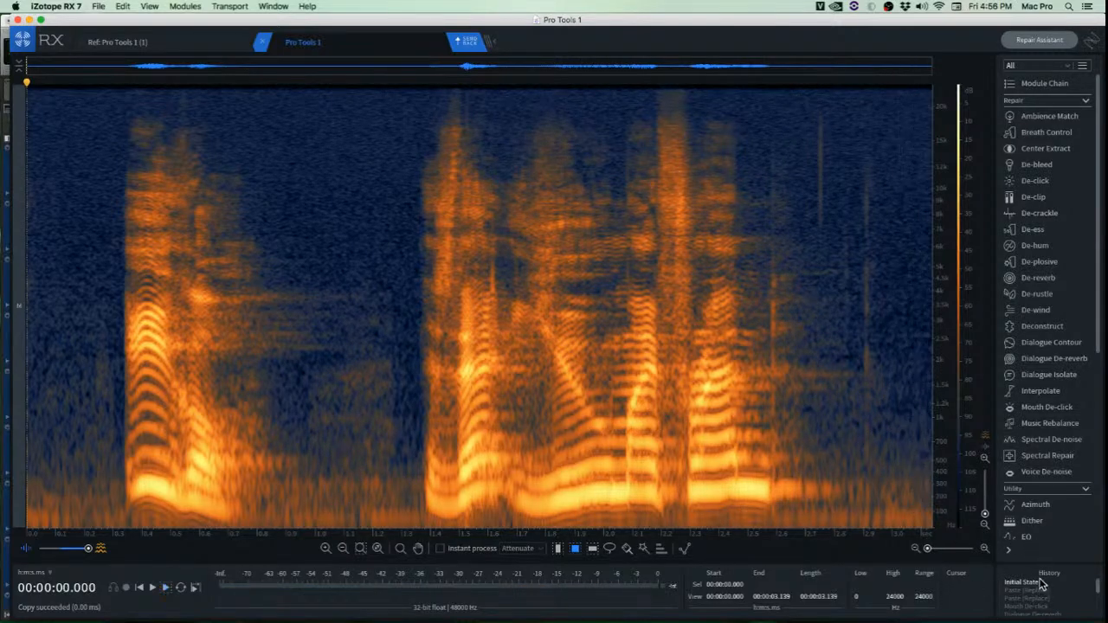
scroll(1039, 603, down, 3)
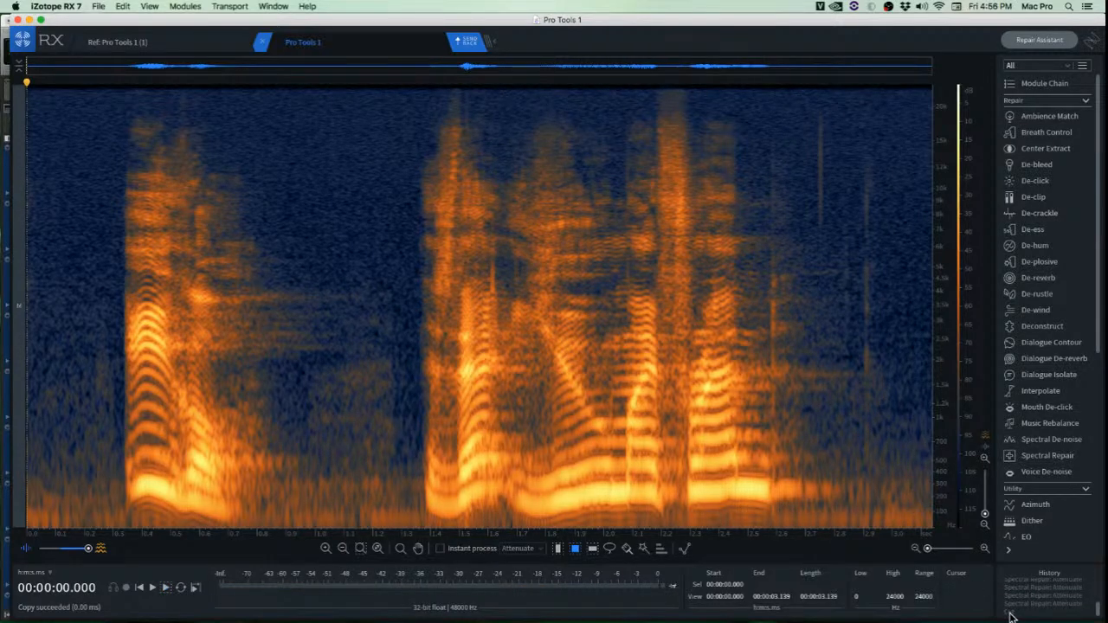
click(1012, 613)
key(Return)
key(space)
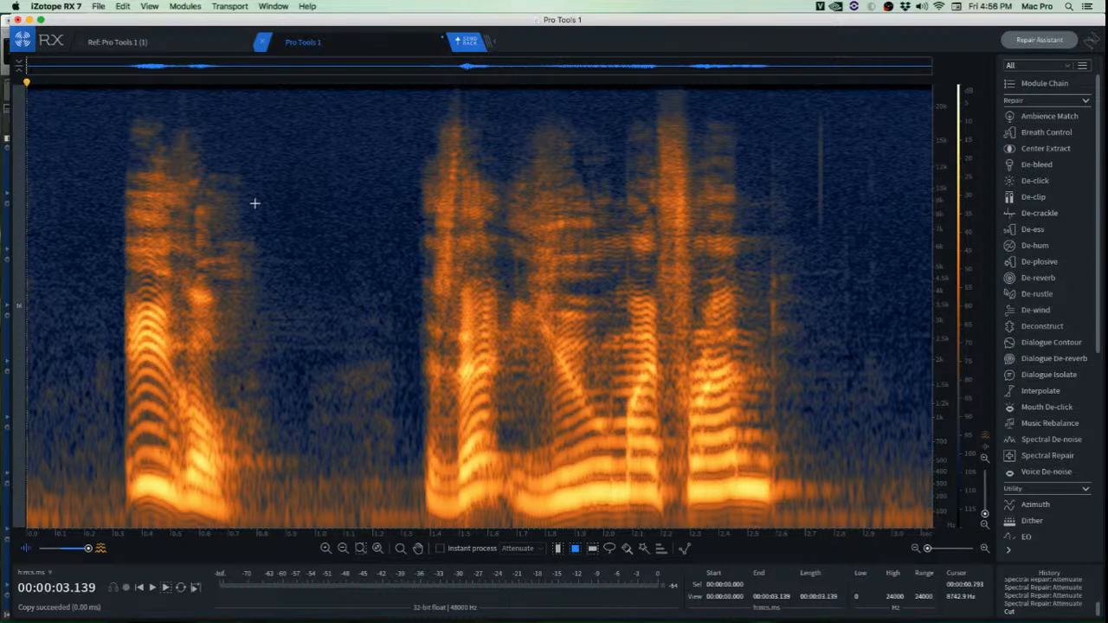
Send the repaired dialogue clip back to Pro Tools.
click(467, 45)
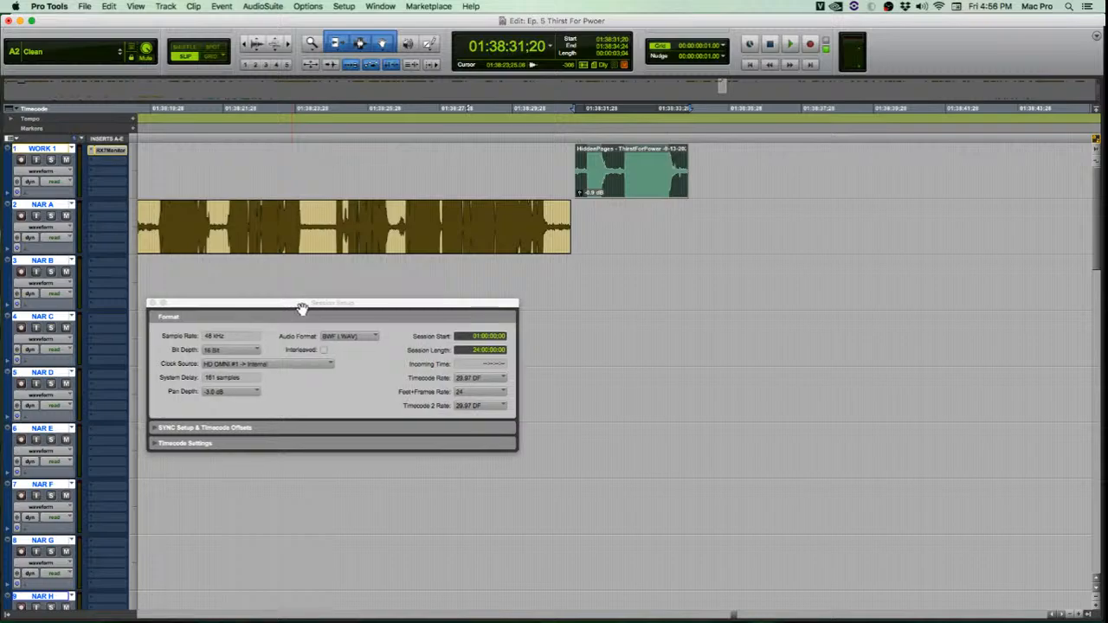
Close the Session Setup window and briefly audition the rendered clip on WORK 1.
drag(295, 314, 518, 315)
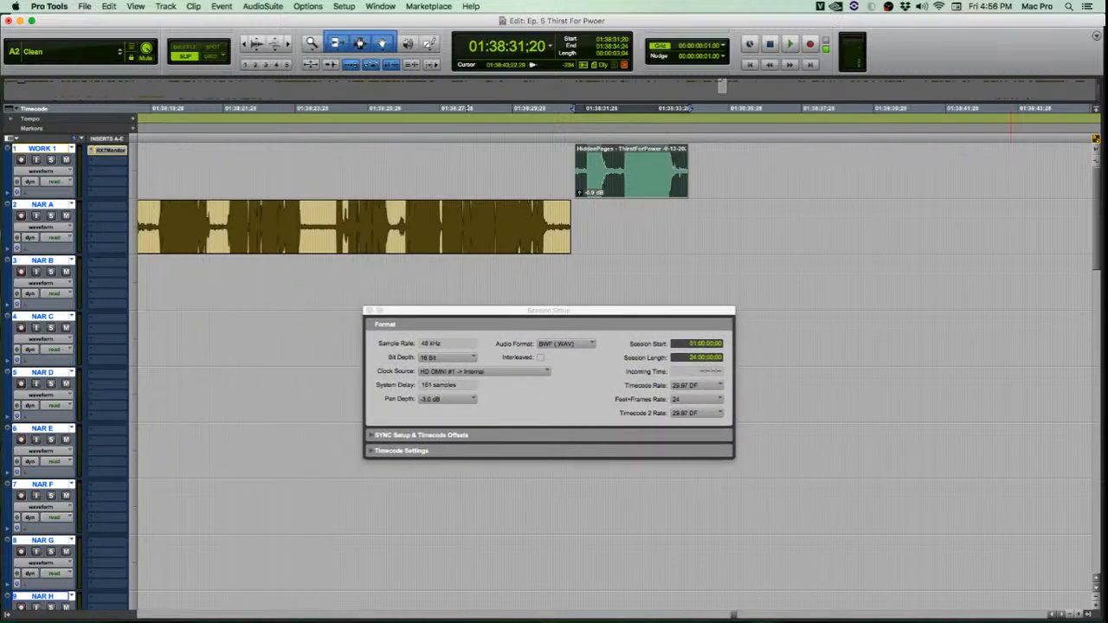
click(370, 311)
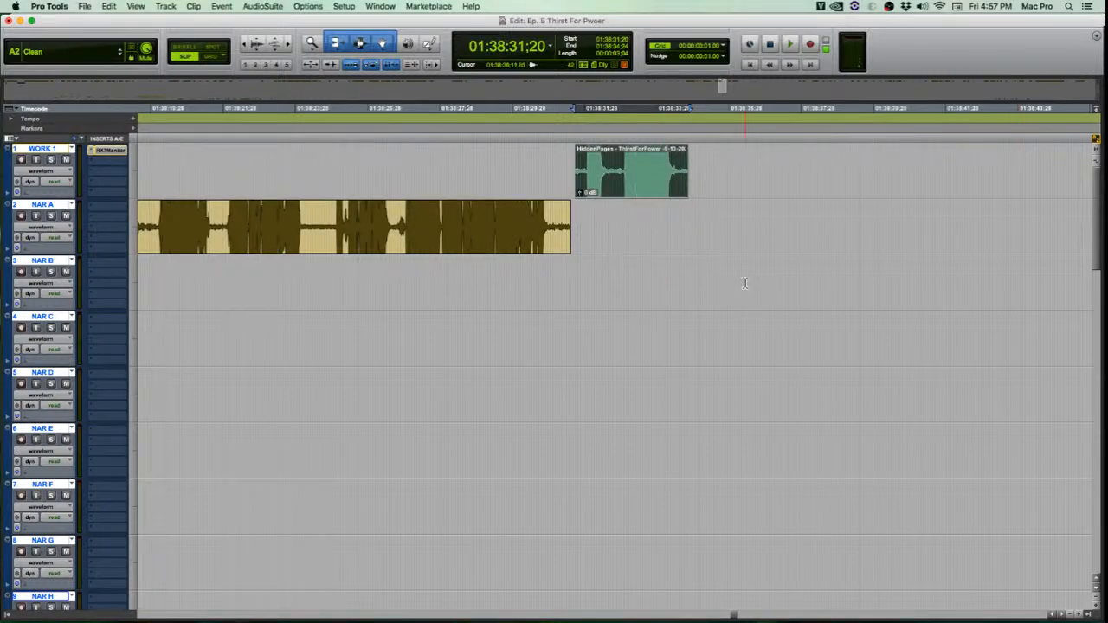
key(space)
key(space)
key(super+z)
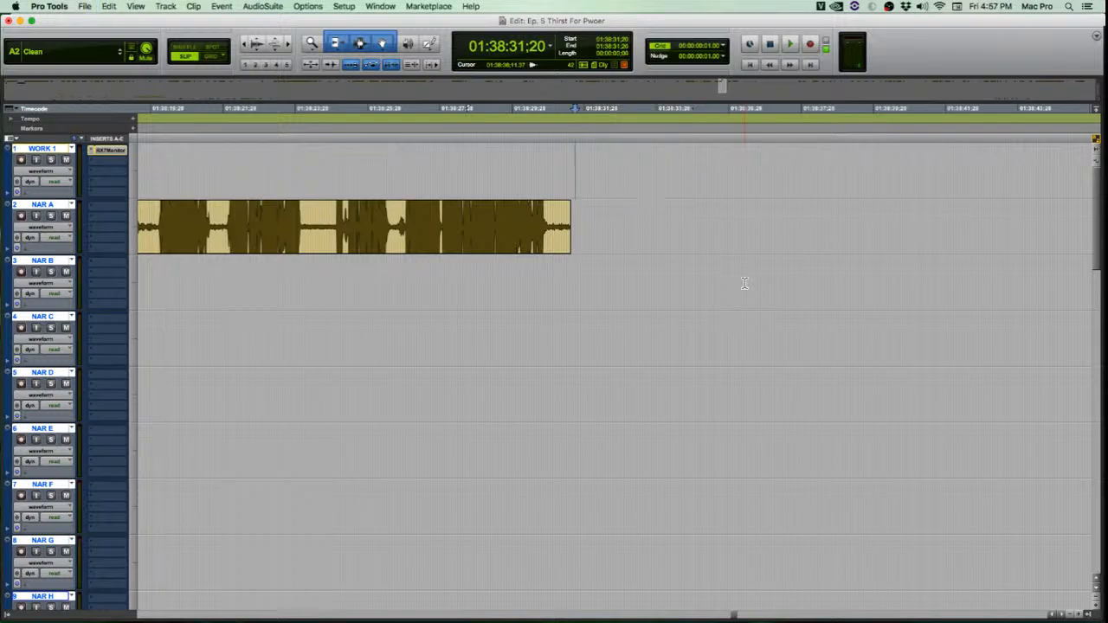
scroll(744, 283, down, 10)
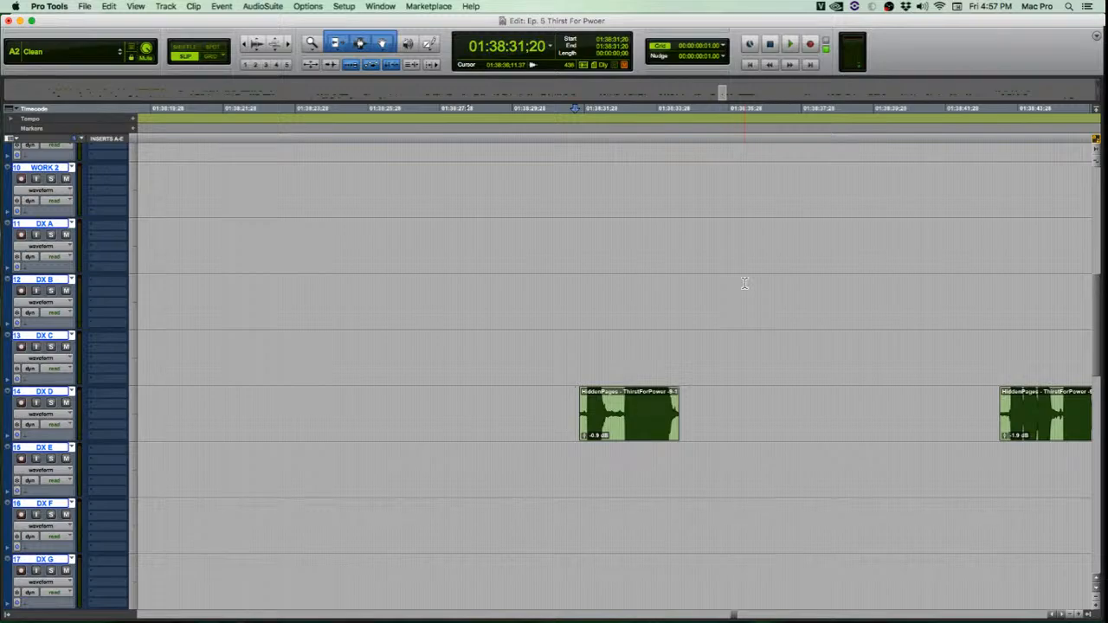
scroll(743, 281, up, 5)
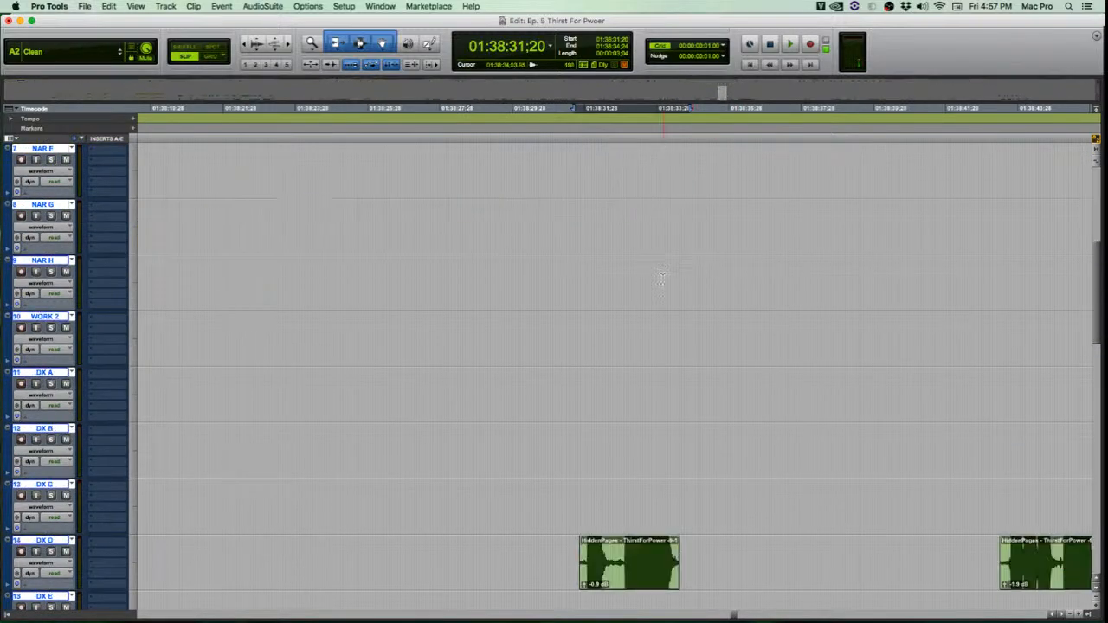
Trim the rendered clip on WORK 1 to the range of the original DX D clip, 01:38:31:24 to 01:38:34:17.
scroll(662, 275, down, 5)
click(611, 348)
scroll(611, 348, up, 10)
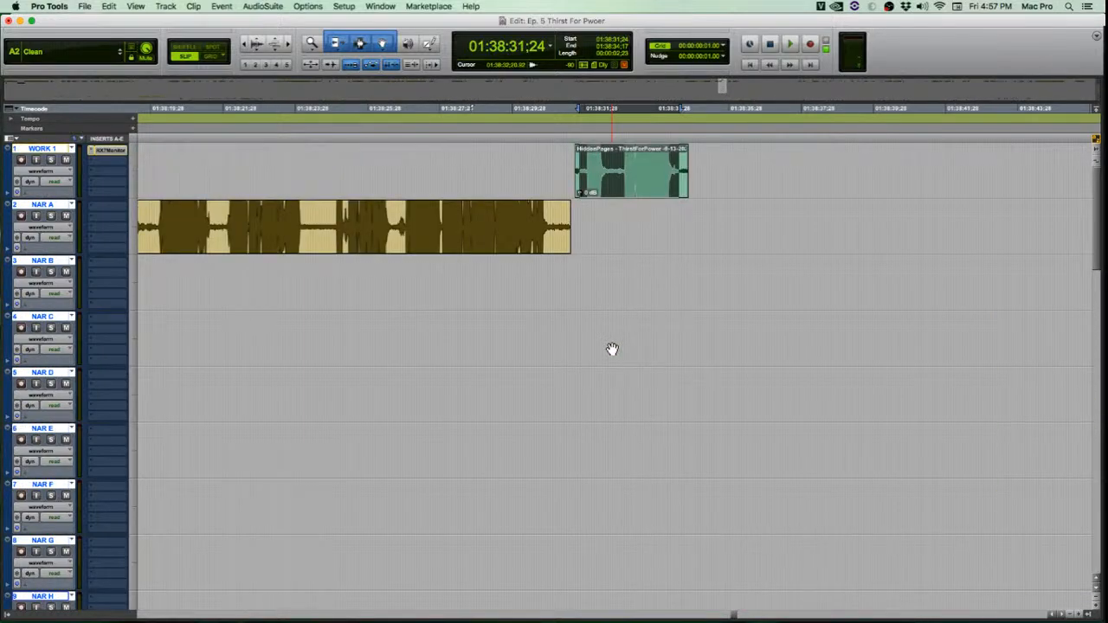
key(super+x)
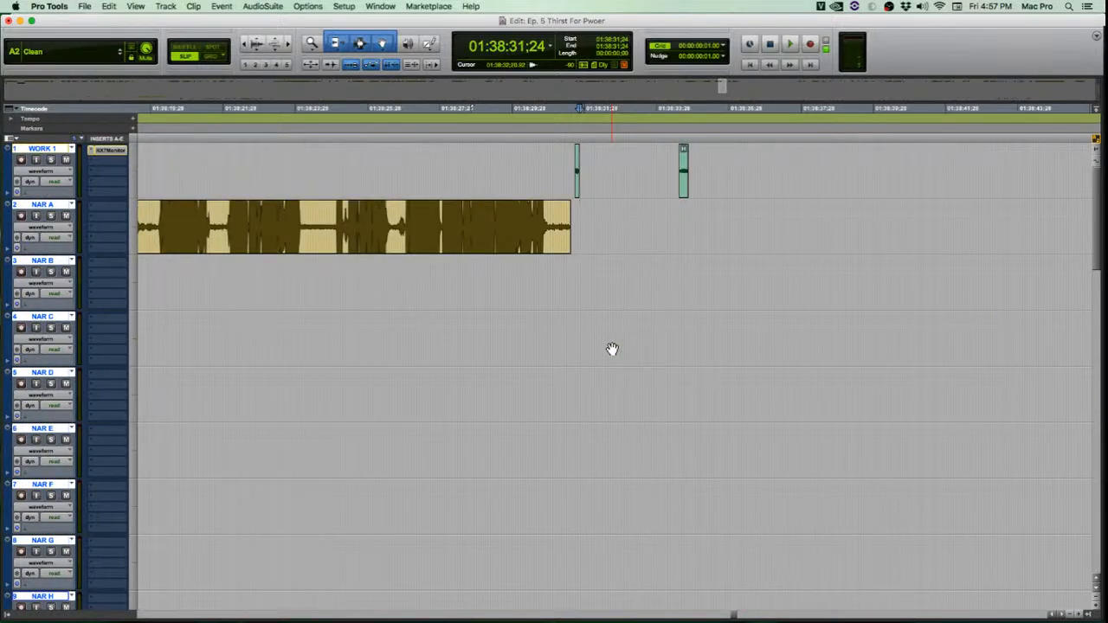
key(super+z)
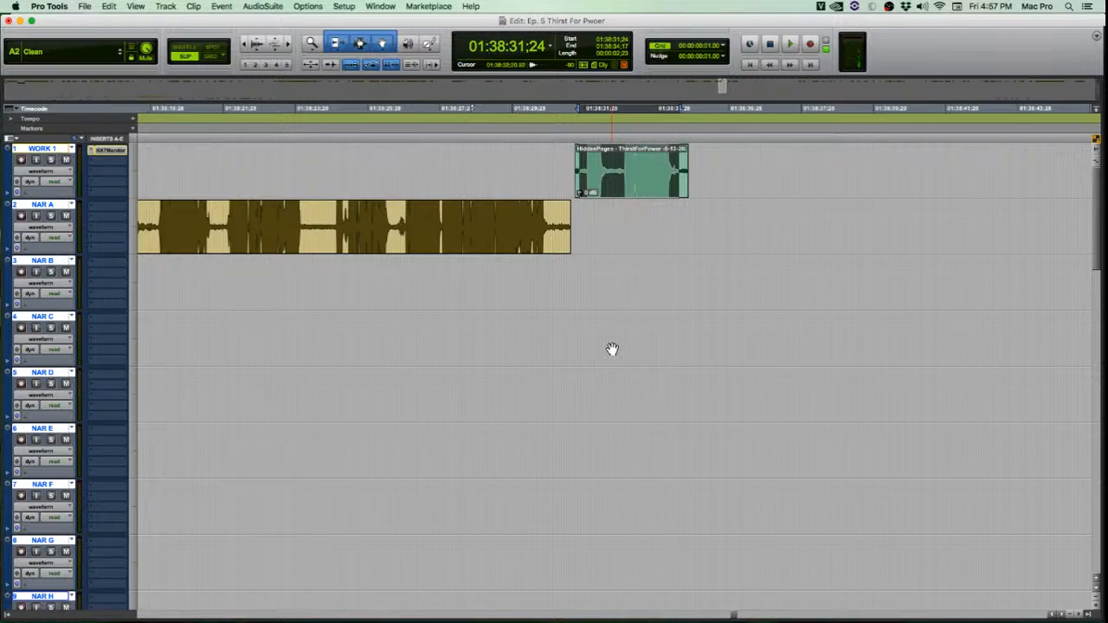
key(super+t)
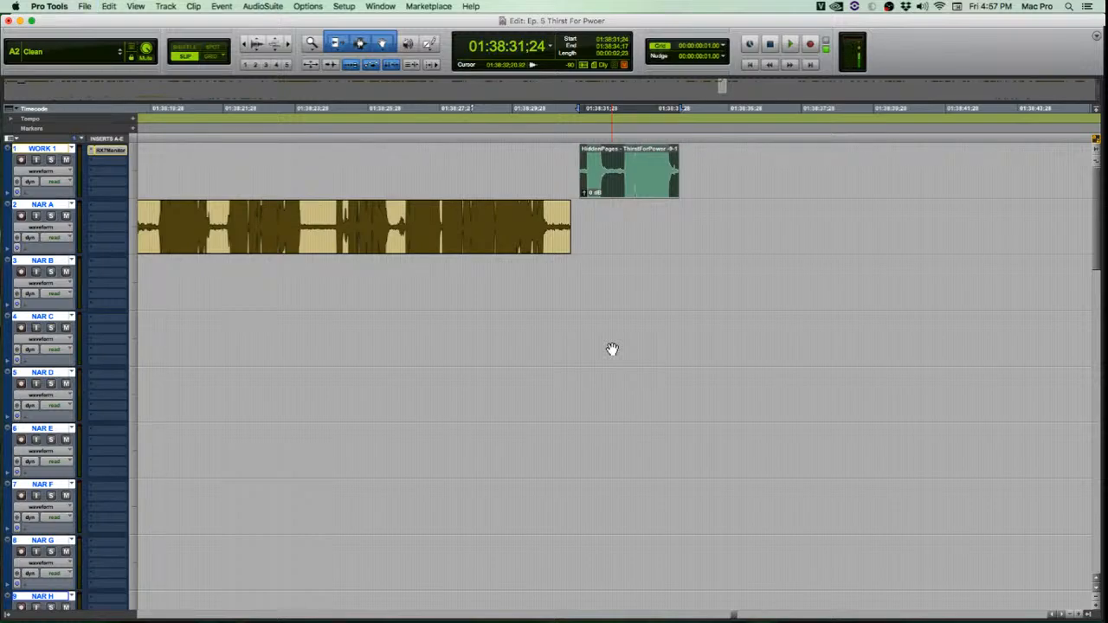
Move the trimmed clip from WORK 1 onto DX D in place of the original and play it back.
key(super+x)
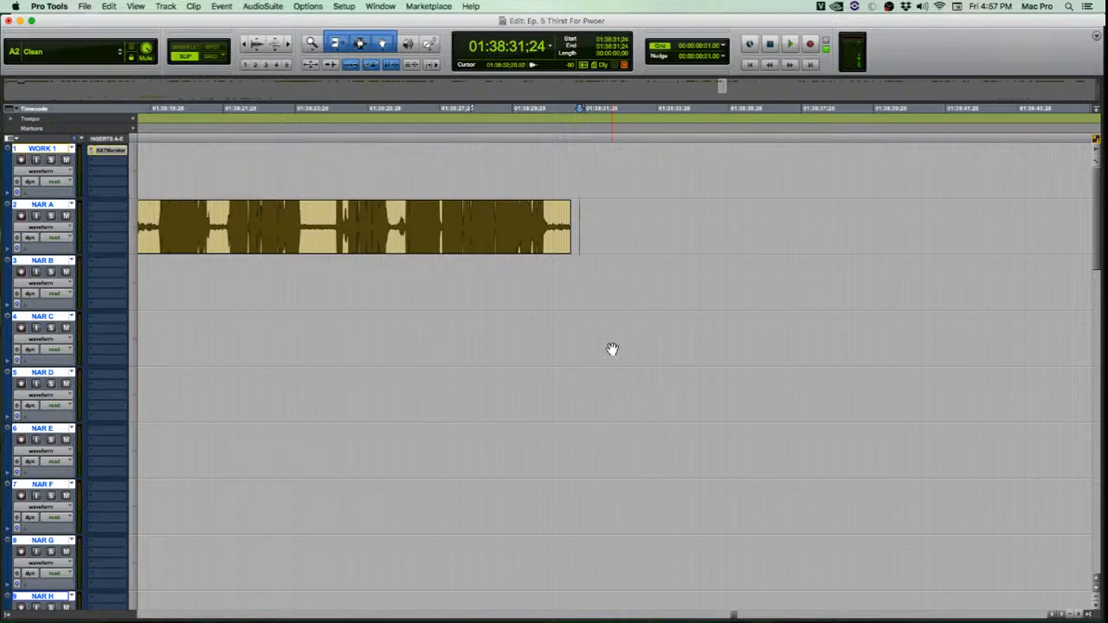
scroll(612, 349, down, 10)
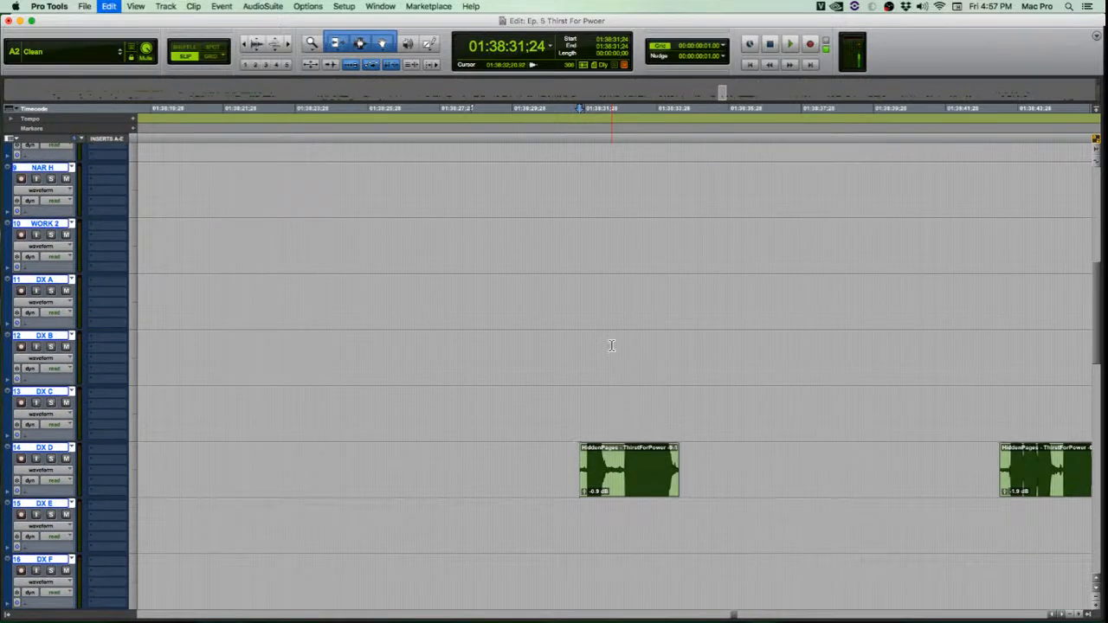
key(super+v)
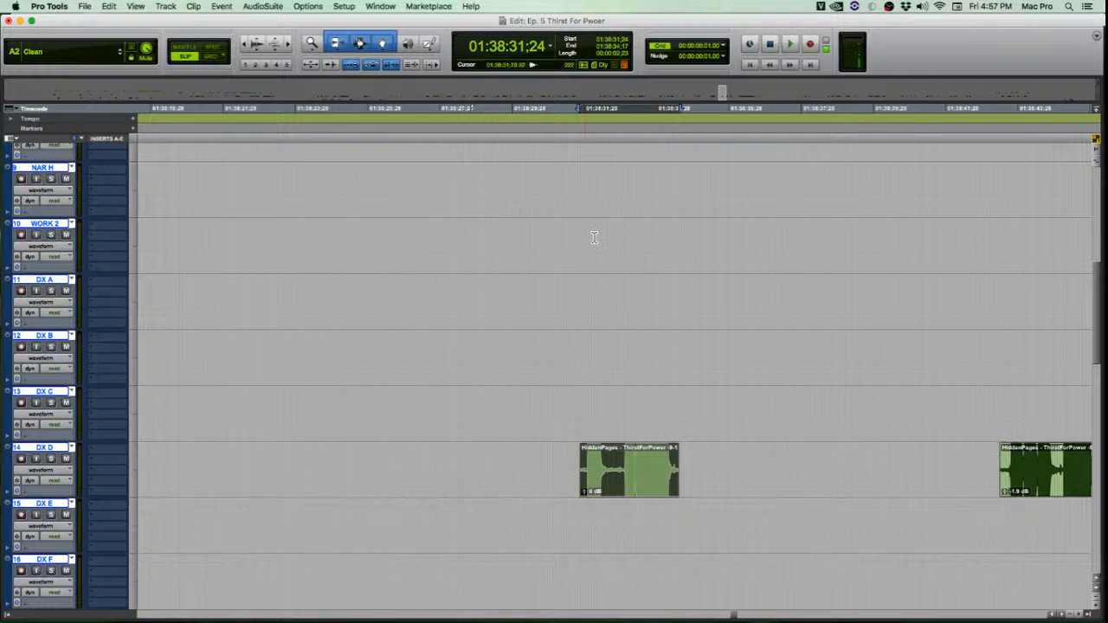
click(697, 442)
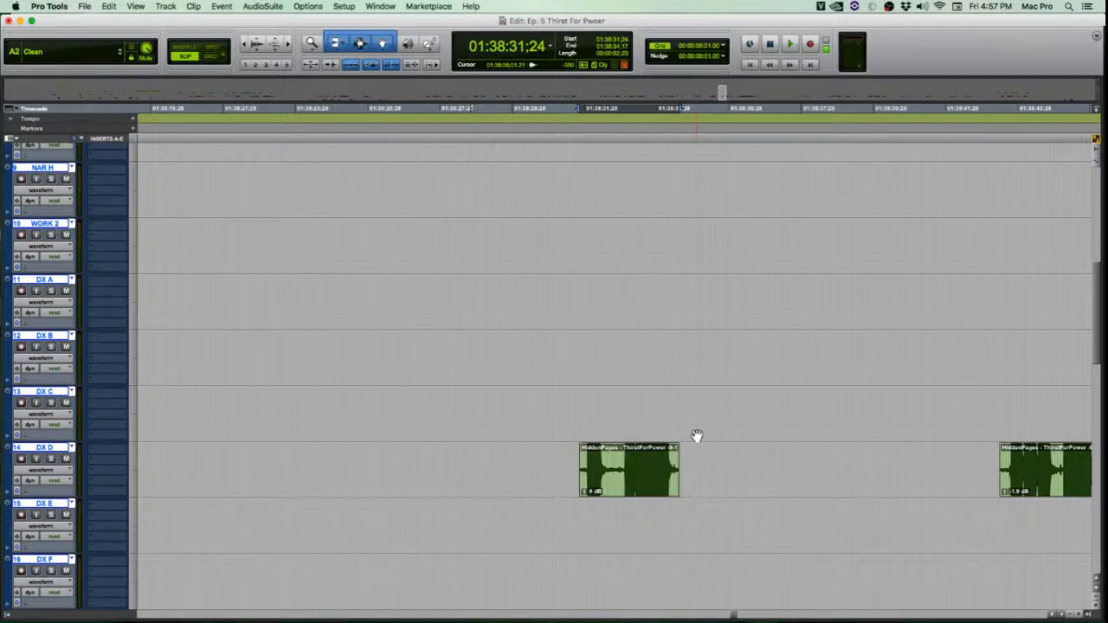
key(space)
scroll(696, 433, down, 5)
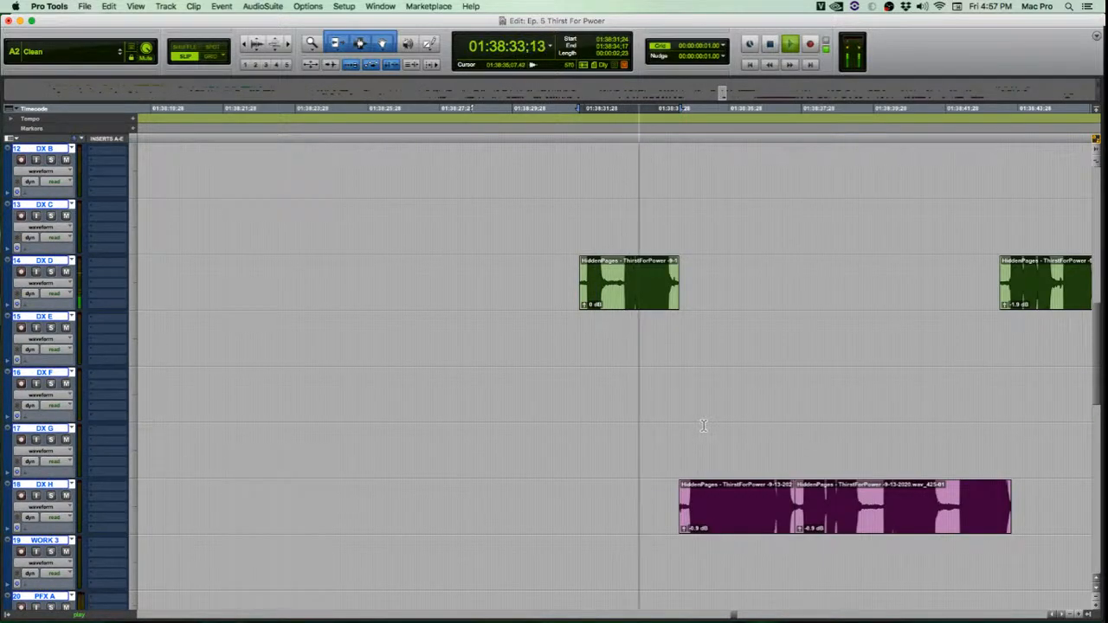
key(space)
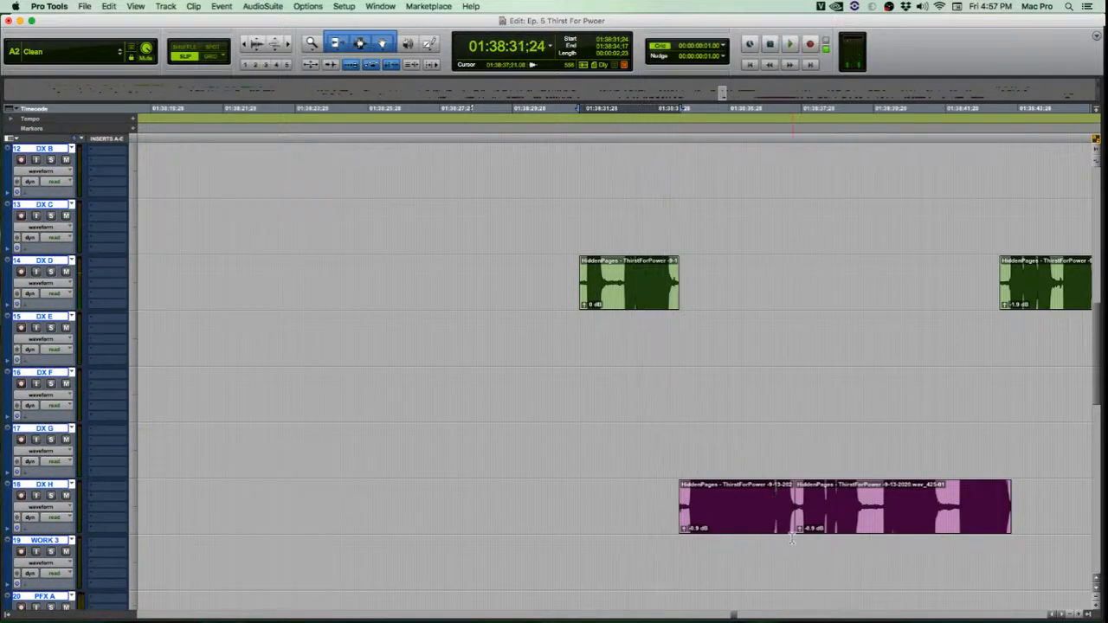
Play the two adjoining dialogue clips on DX H from the start of the first one.
click(737, 526)
key(space)
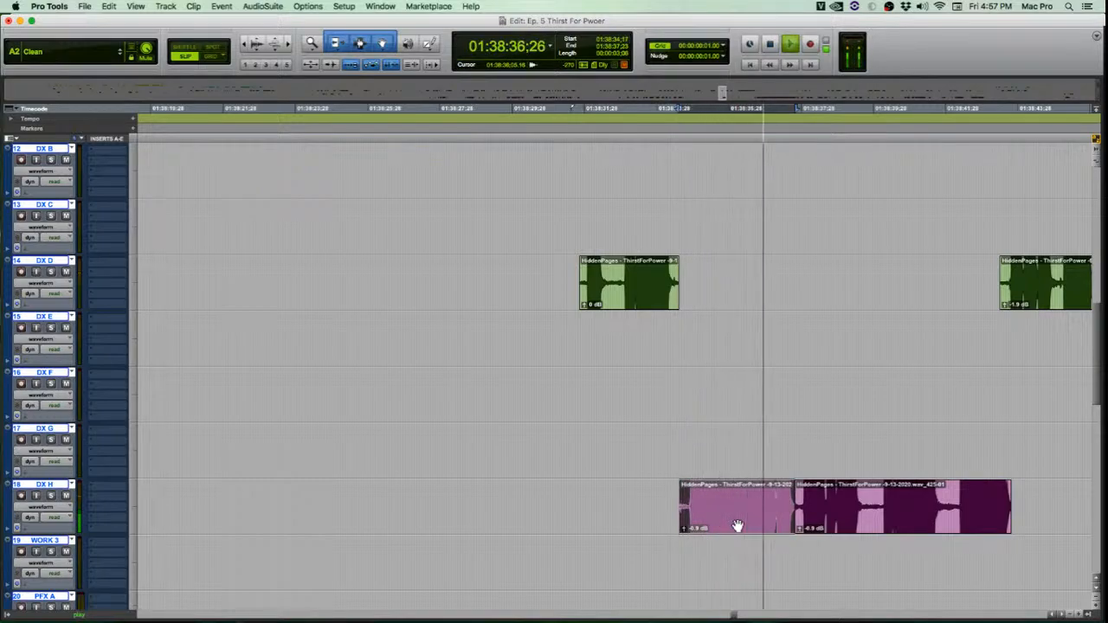
shift+click(943, 533)
key(space)
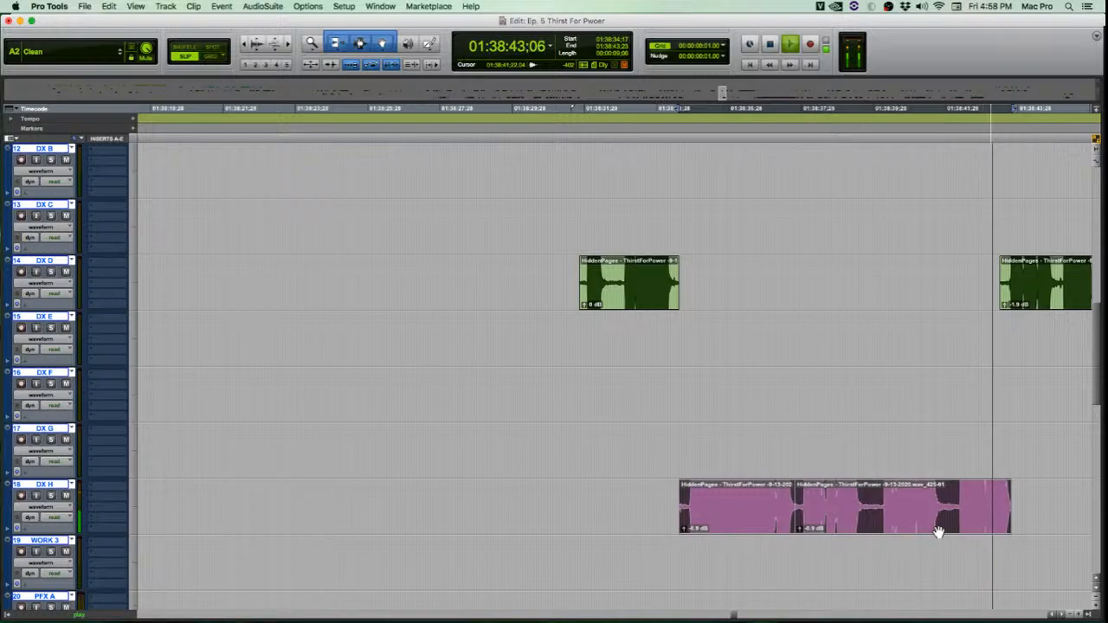
key(space)
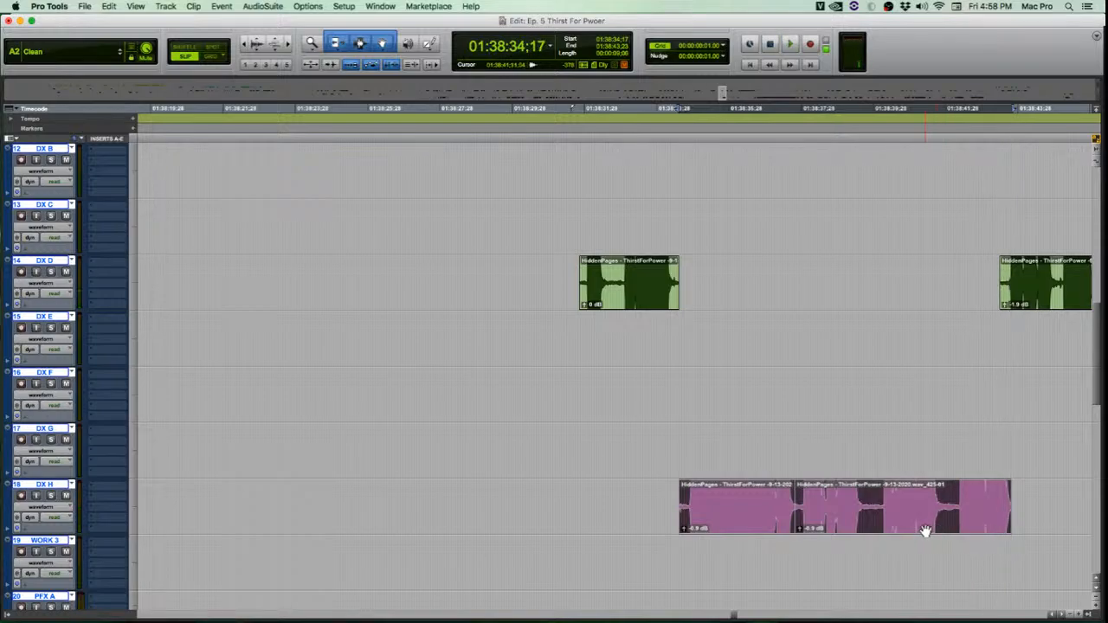
Examine the join between the two adjoining clips on DX H up close.
click(793, 449)
key(t)
key(t)
key(t)
key(t)
key(t)
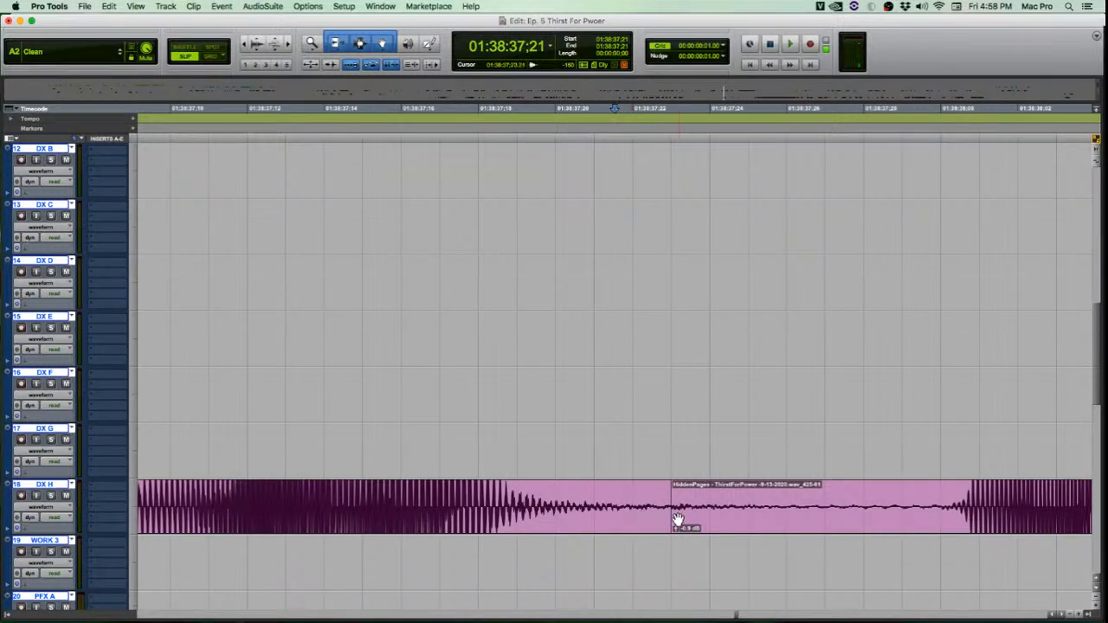
drag(664, 511, 705, 544)
key(r)
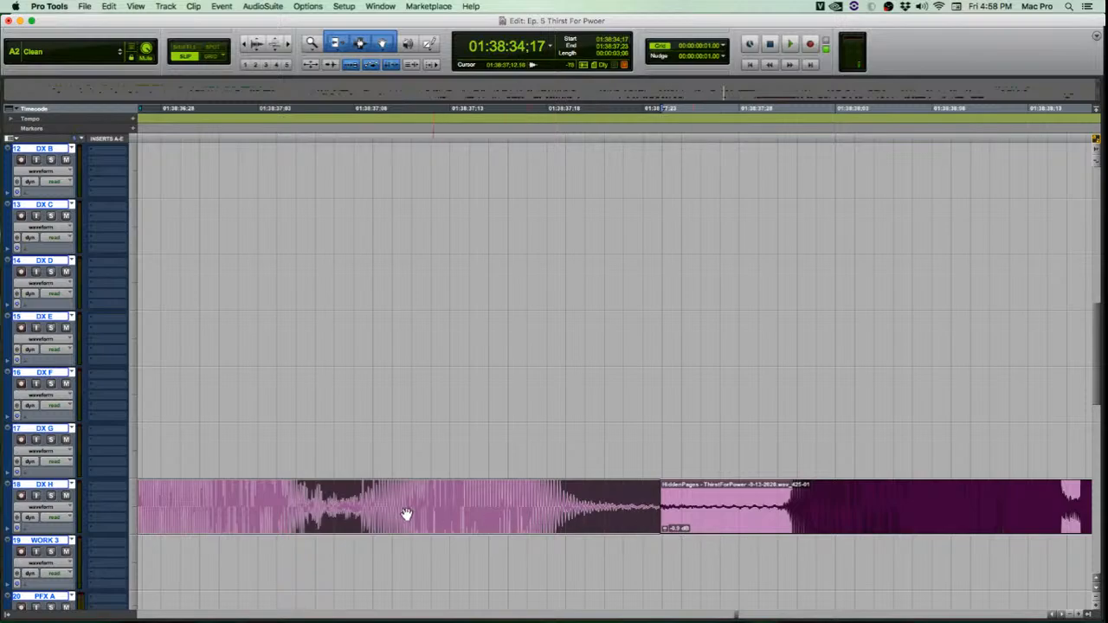
key(r)
key(r)
key(r)
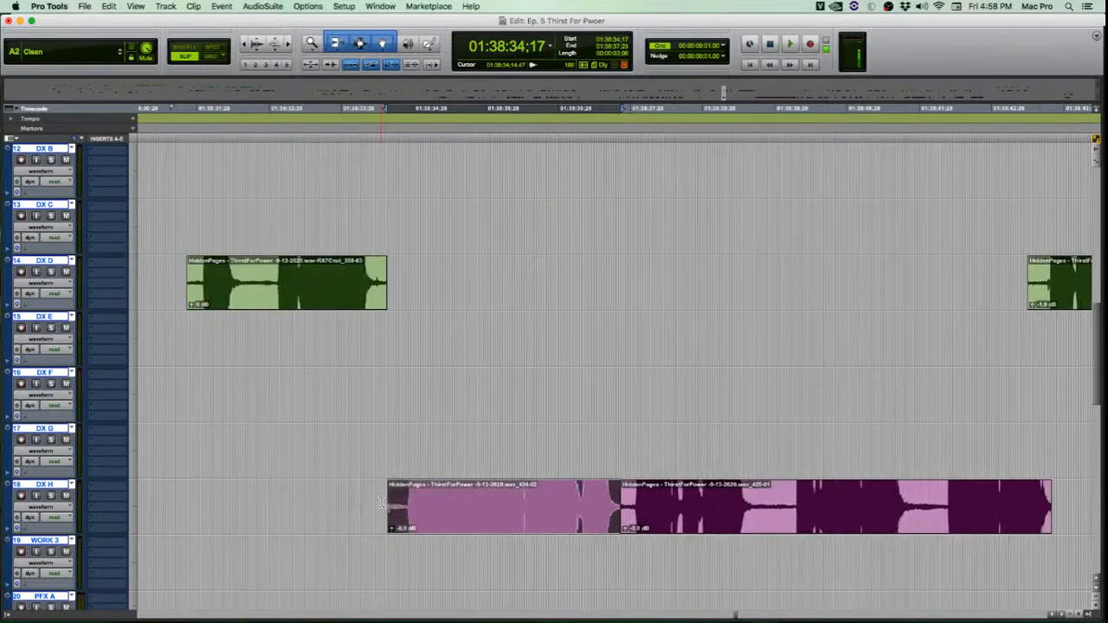
Play the end of the first DX H clip, and both DX H clips from just before their start.
click(594, 498)
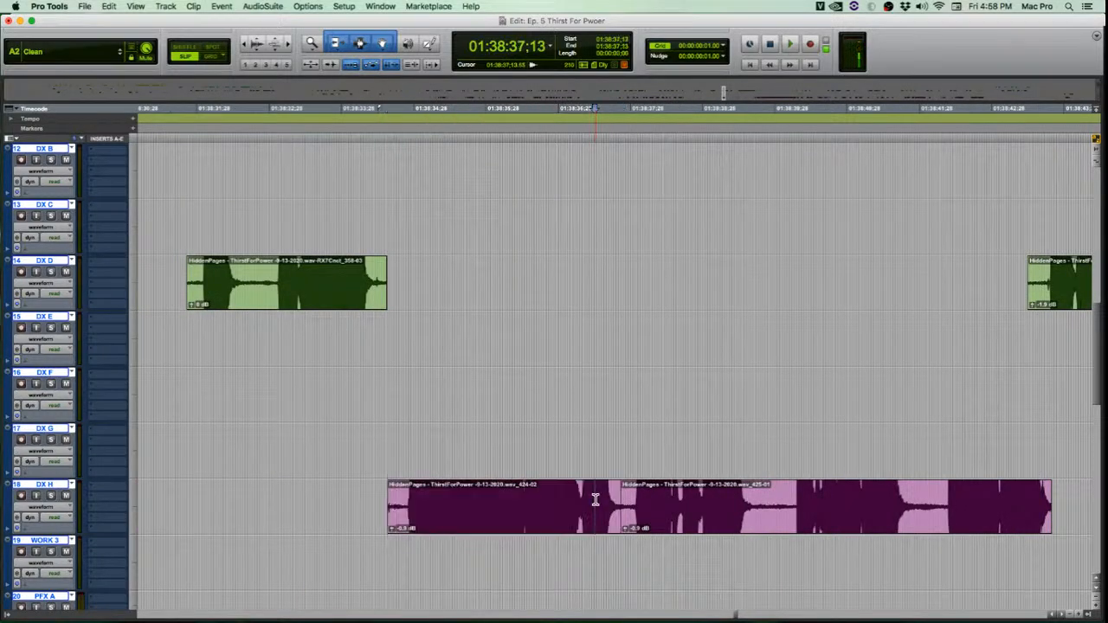
key(space)
key(space)
click(363, 498)
key(space)
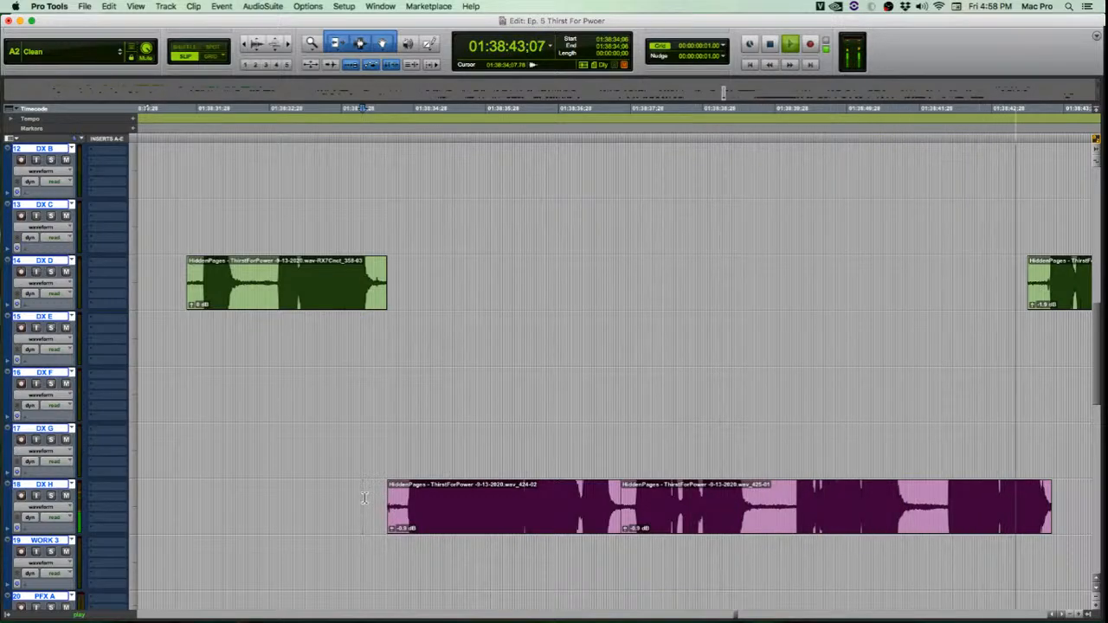
key(space)
Copy the two adjoining DX H clips onto WORK 1 at the same timeline position.
click(517, 525)
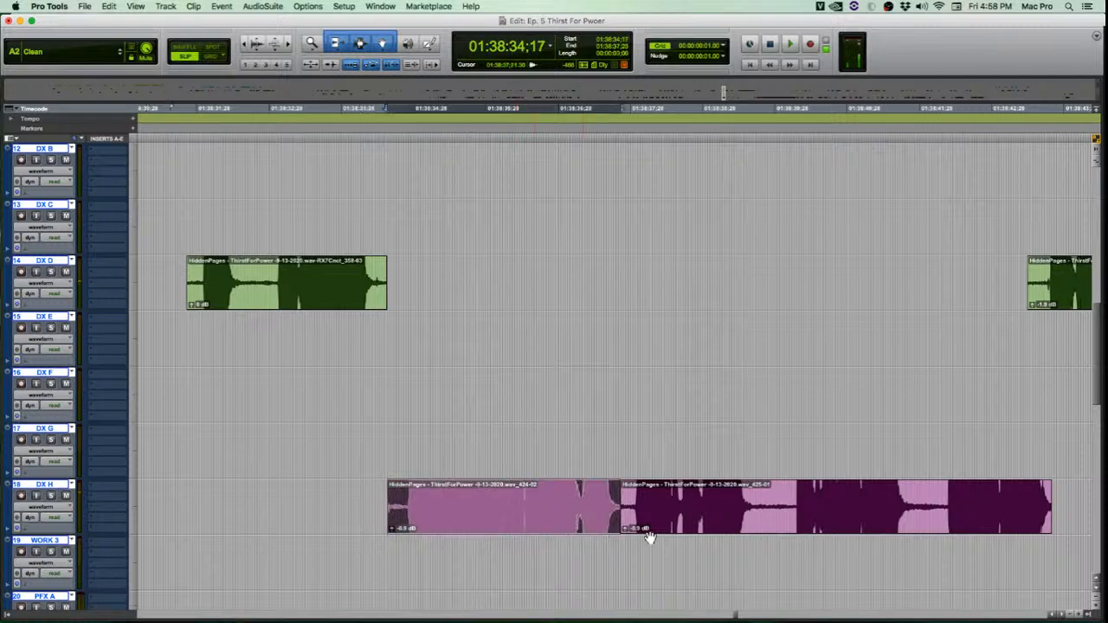
shift+click(869, 524)
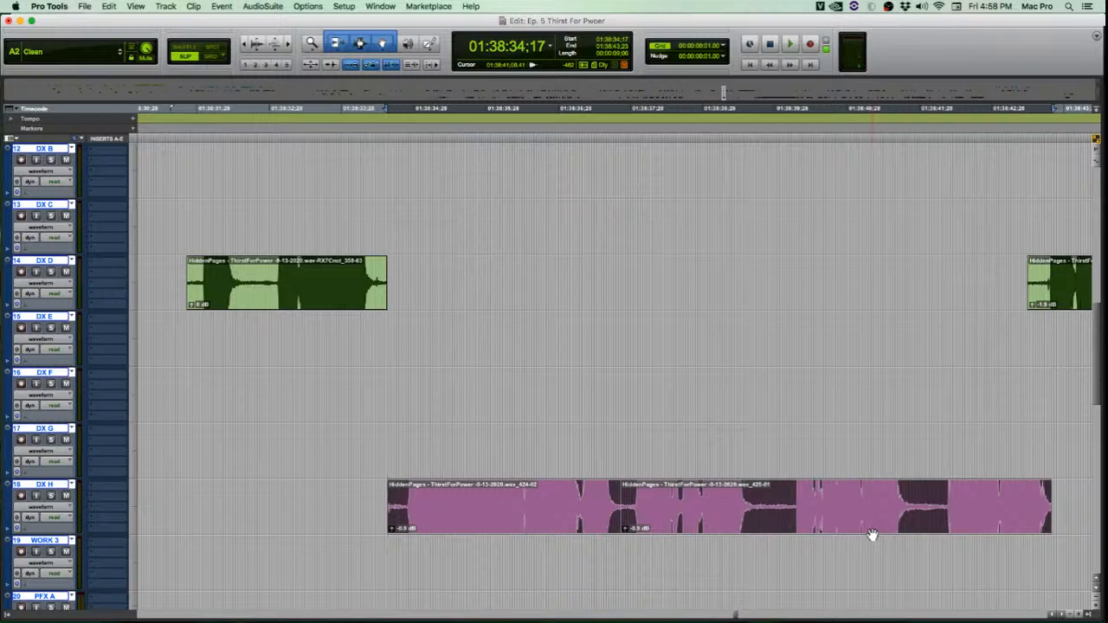
key(p)
key(p)
key(p)
key(p)
key(p)
key(p)
key(p)
key(p)
key(p)
key(p)
key(p)
key(p)
key(p)
key(p)
key(p)
key(p)
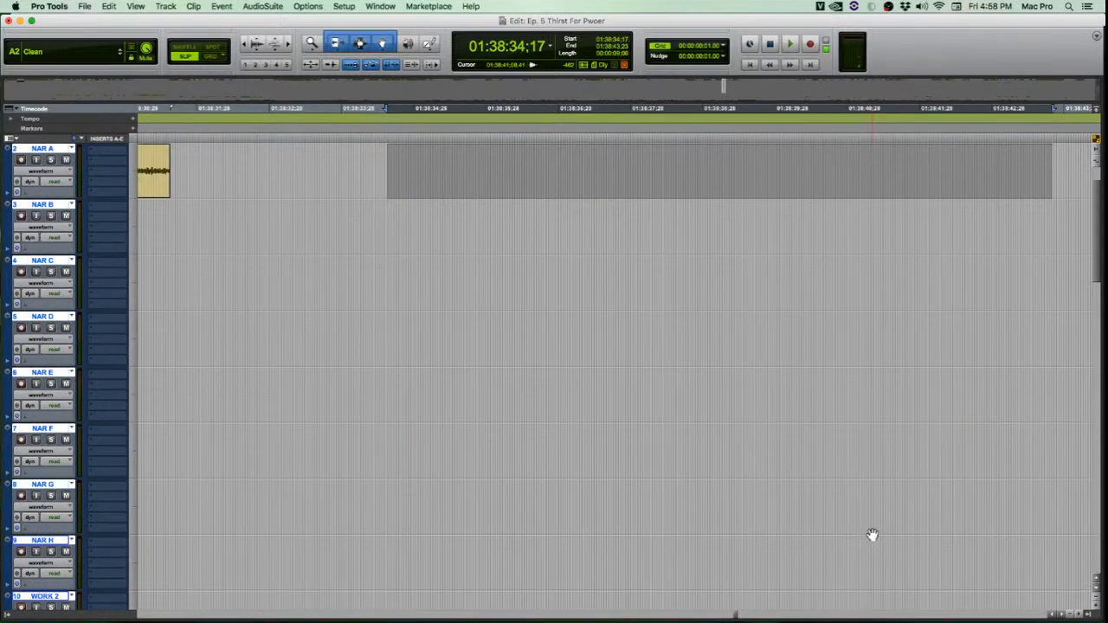
key(p)
key(semicolon)
key(p)
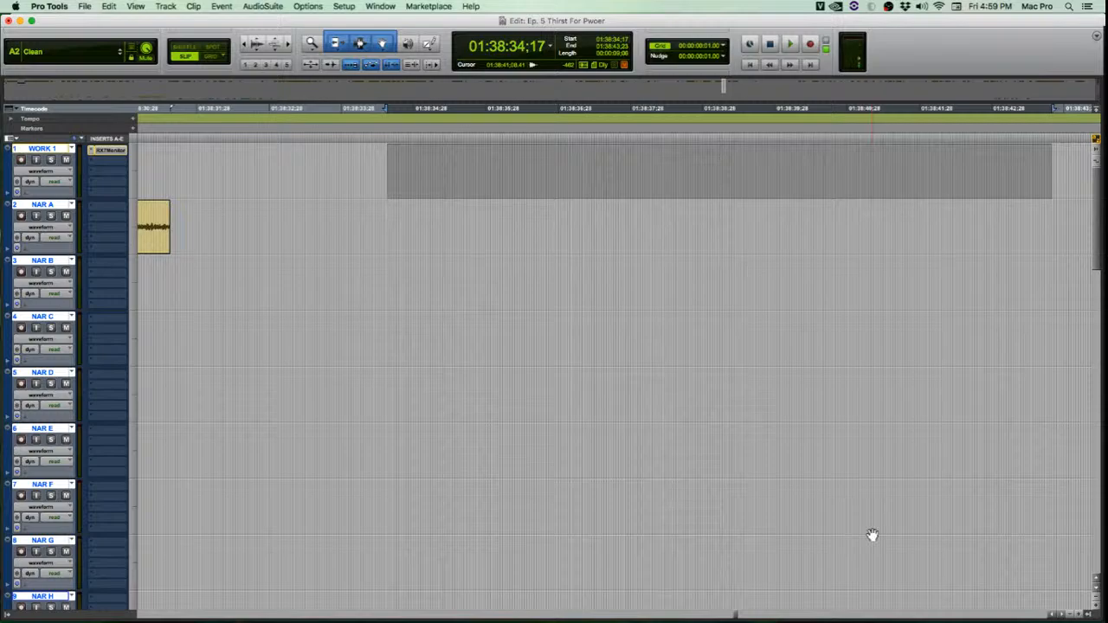
key(super+v)
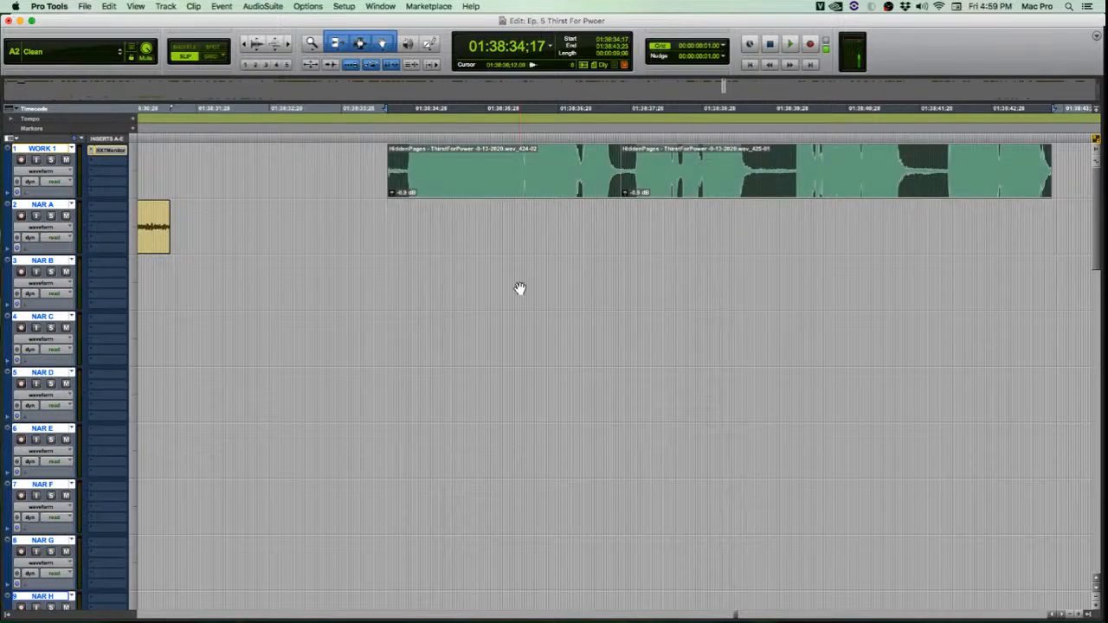
Extend the first WORK 1 clip's start to 01:38:34:15 and the second clip's end to 01:38:43:28.
drag(394, 175, 386, 210)
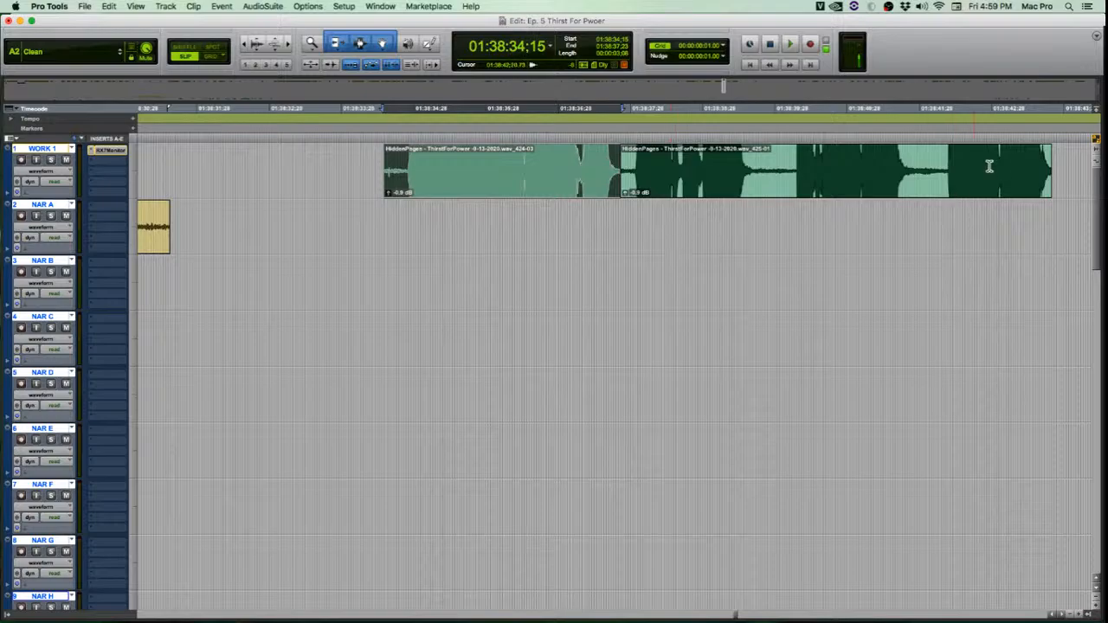
drag(1050, 170, 976, 215)
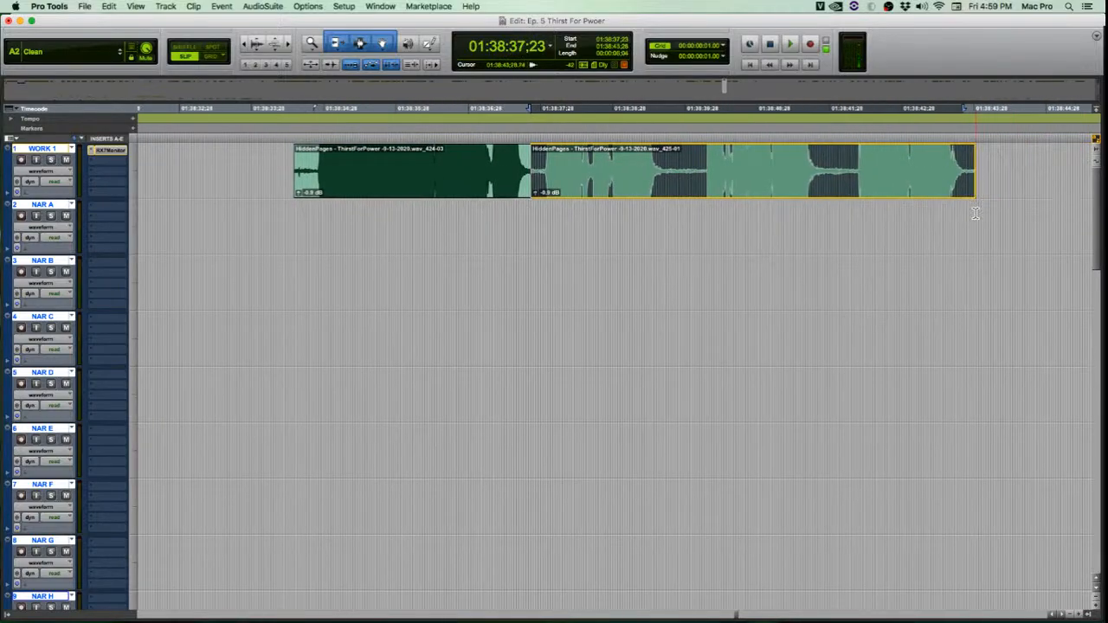
click(751, 260)
Send both extended WORK 1 clips together to iZotope RX.
click(415, 190)
shift+click(699, 181)
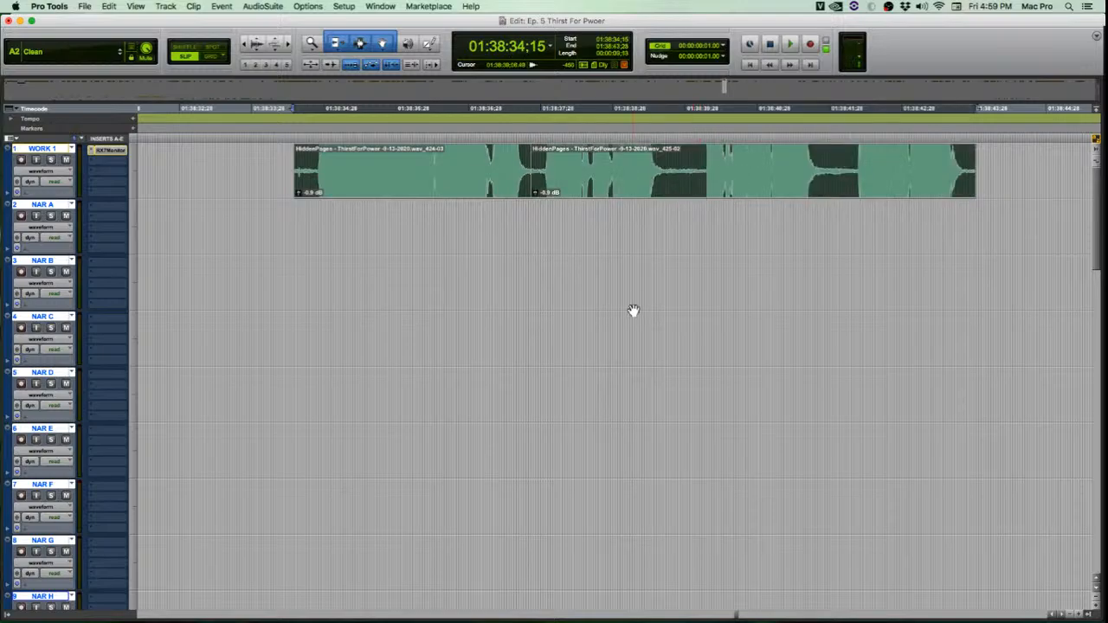
key(alt+shift+p)
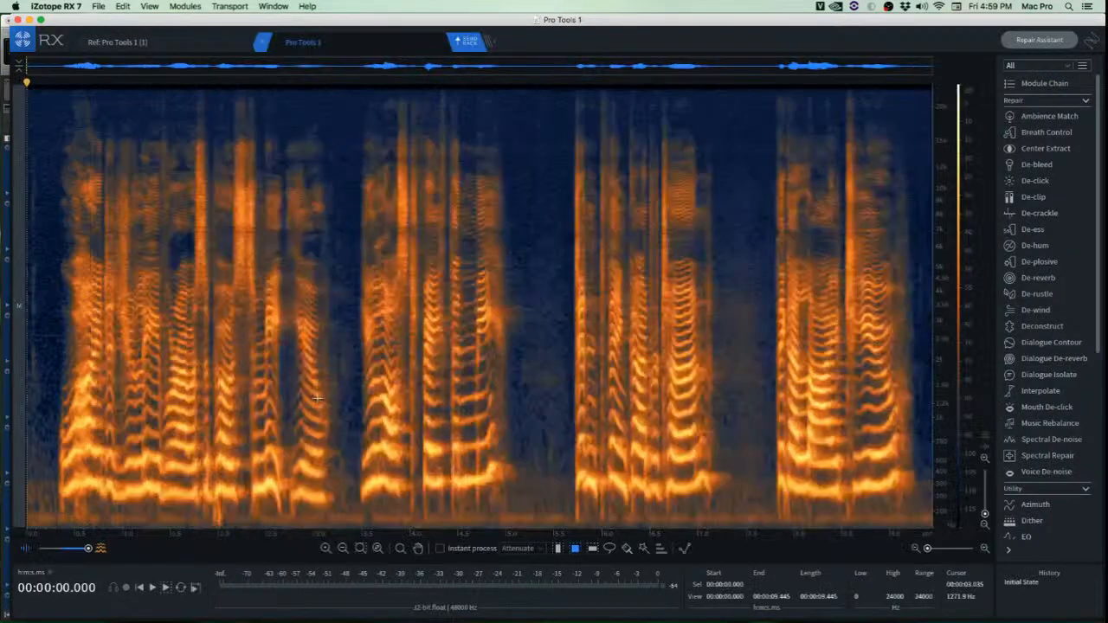
Patch the faint click near 0.07 s by copying clean background from about 0.031 to 0.066 s, 1.9 to 17.5 kHz, over it.
key(space)
key(space)
scroll(62, 303, up, 5)
scroll(76, 305, up, 2)
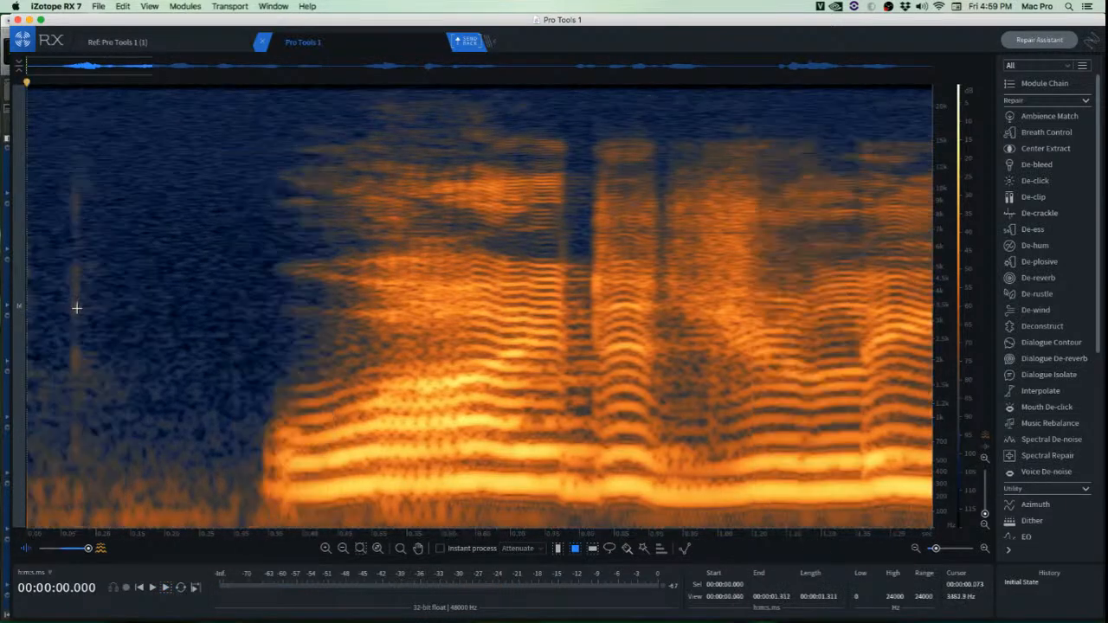
scroll(69, 204, up, 5)
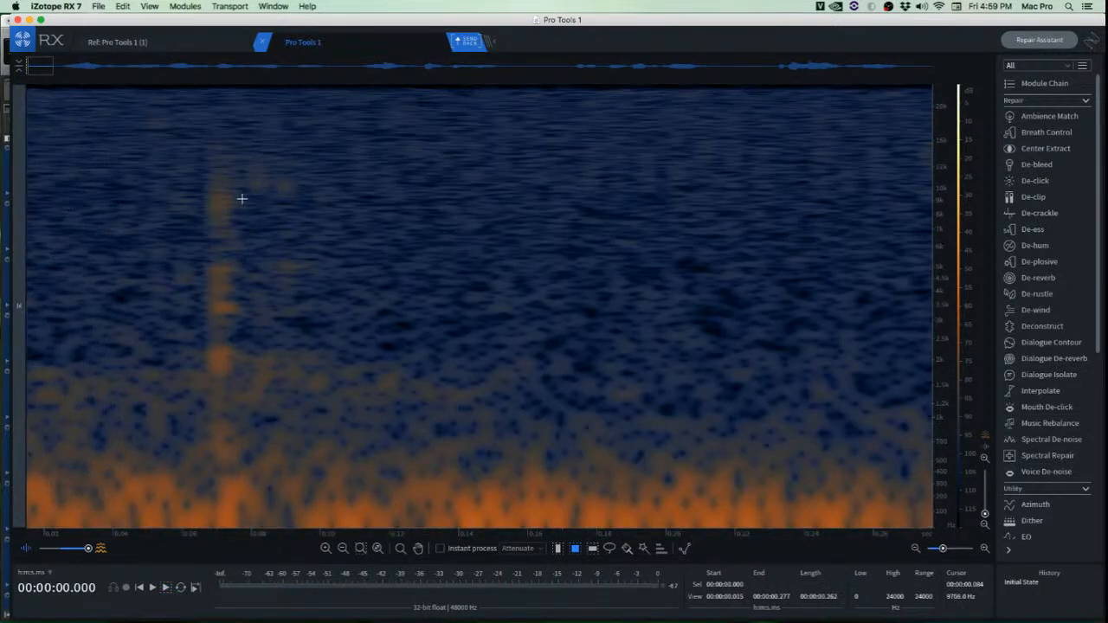
drag(80, 122, 200, 366)
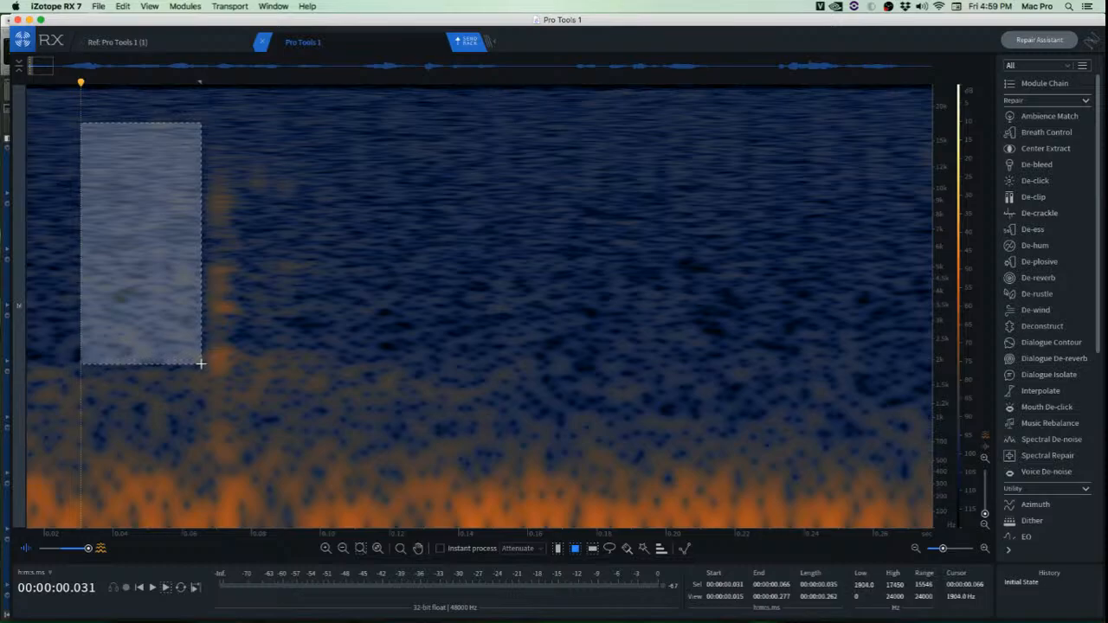
key(cmd+c)
drag(161, 325, 241, 324)
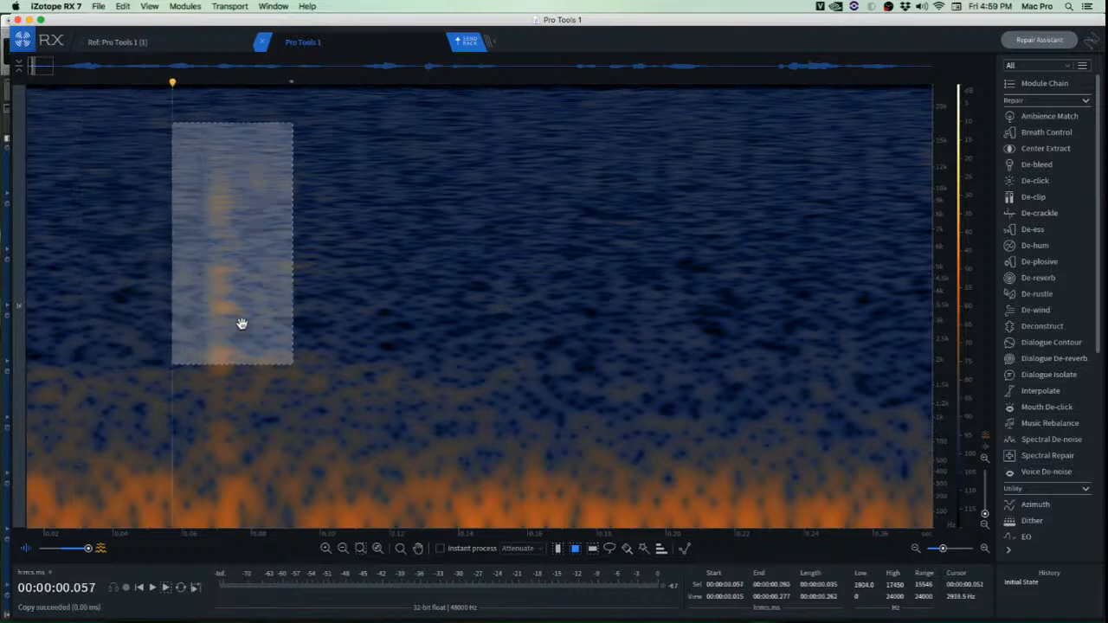
click(383, 302)
key(cmd+v)
key(cmd+Tab)
key(super+shift+Tab)
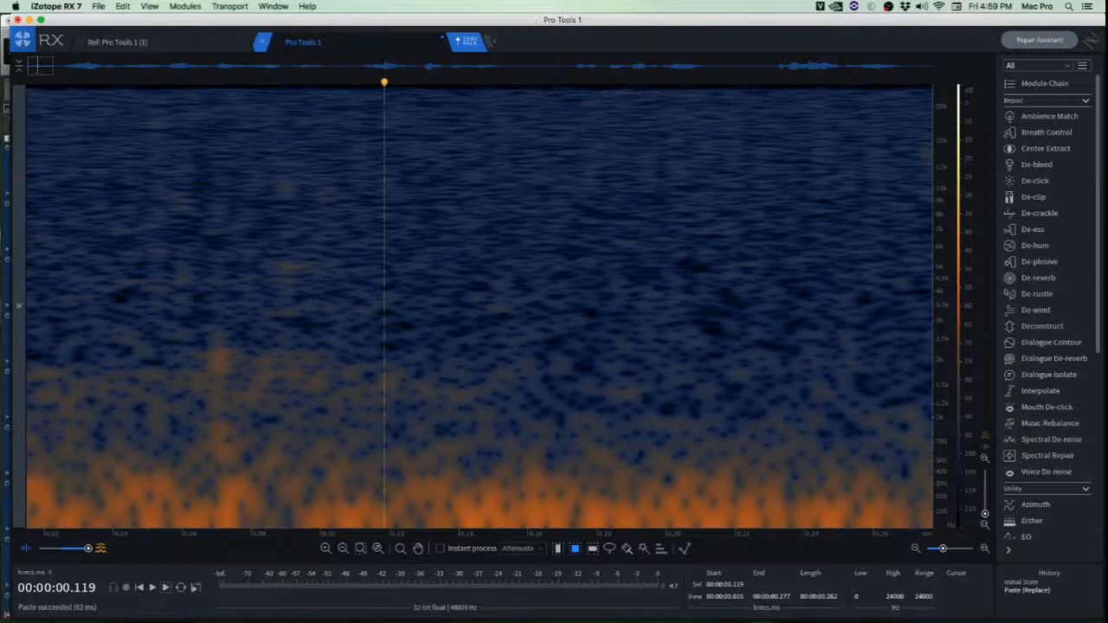
key(super+Tab)
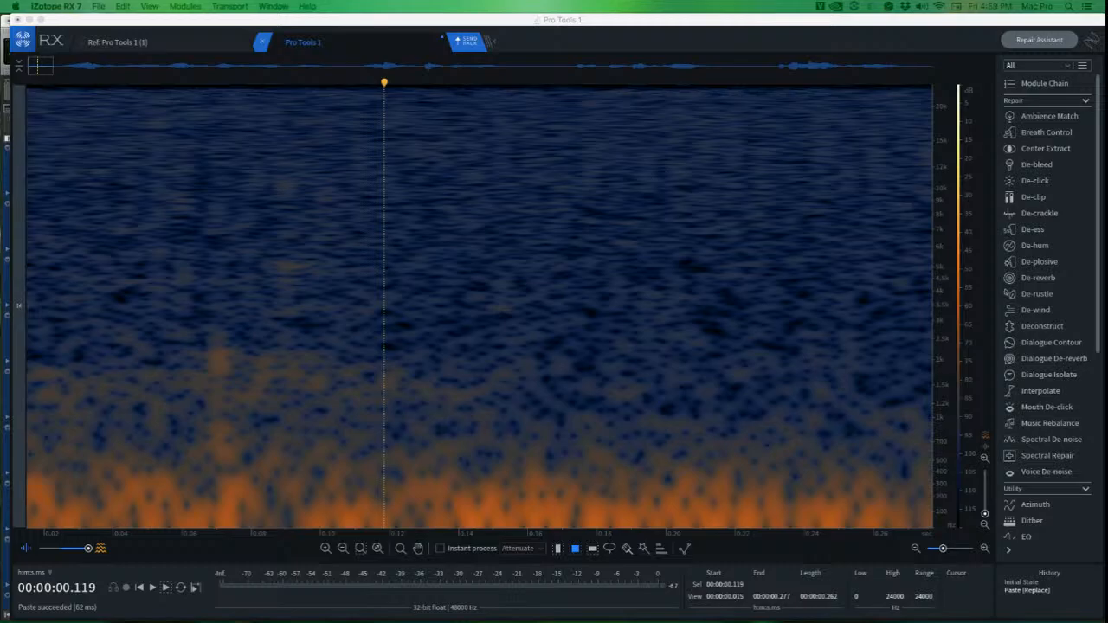
right_click(476, 213)
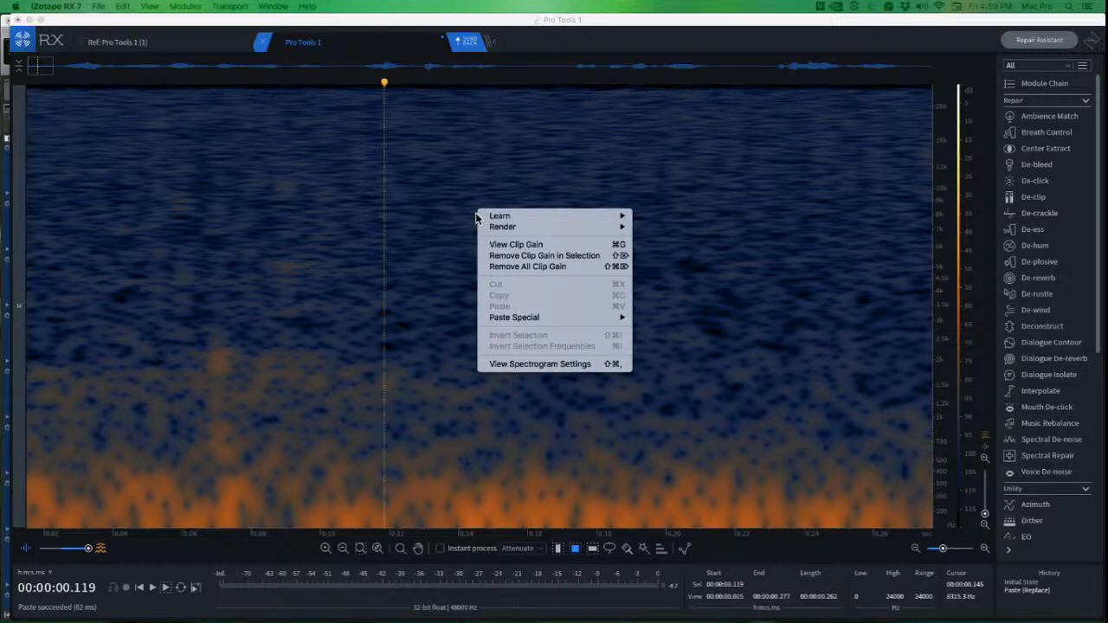
mouse_move(507, 220)
mouse_move(599, 326)
mouse_move(607, 218)
key(Escape)
key(super+Tab)
key(super+Tab)
key(super+Tab)
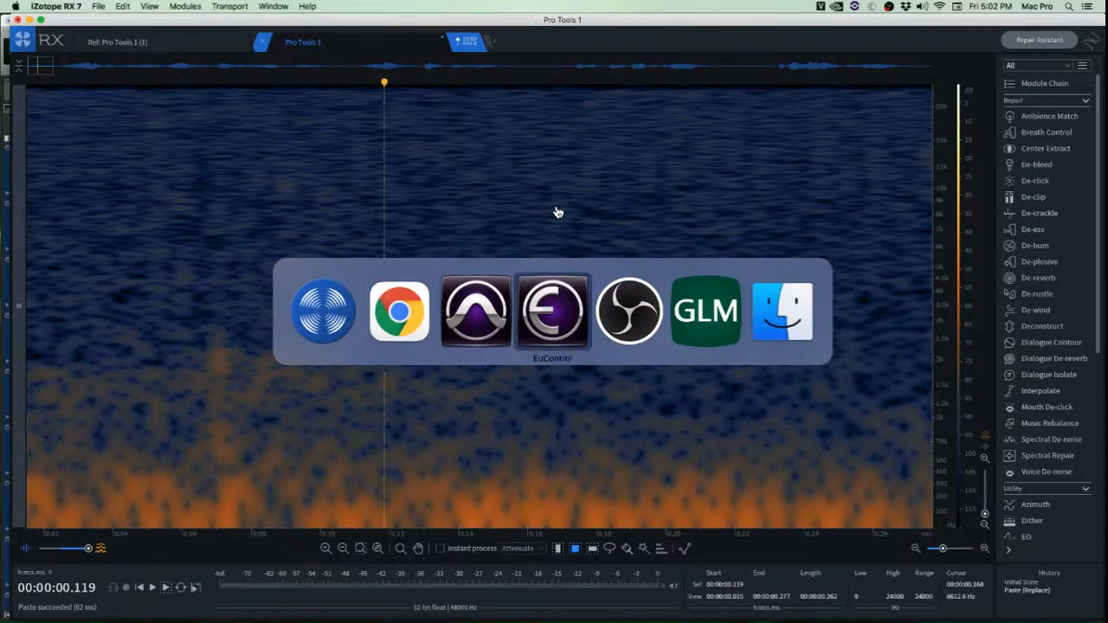
key(super+shift+Tab)
key(super+Tab)
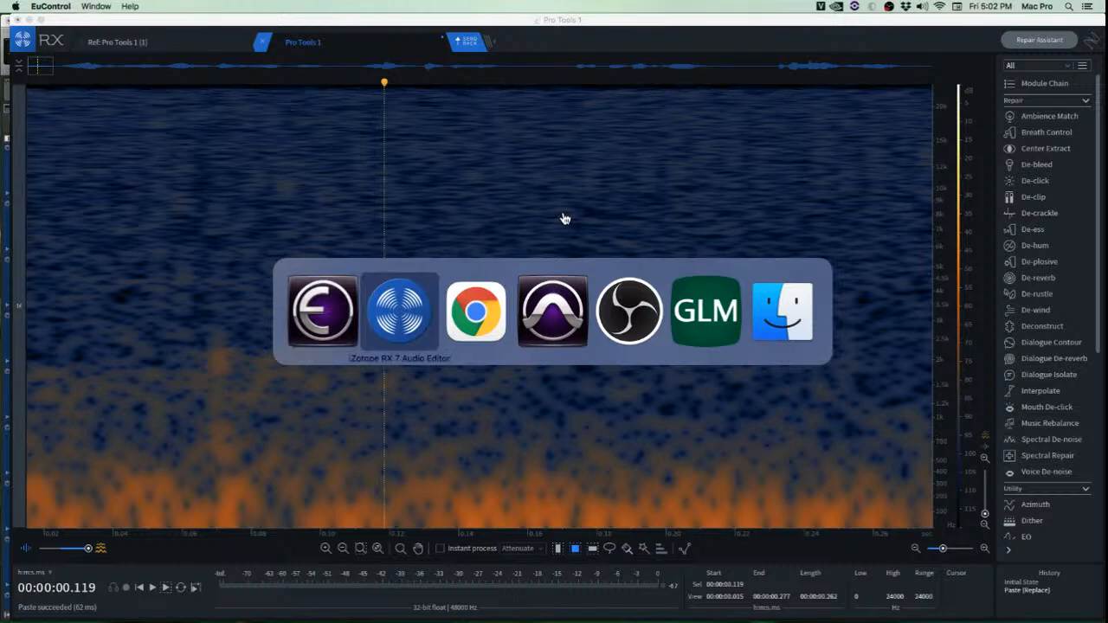
key(super+Tab)
key(super+Tab)
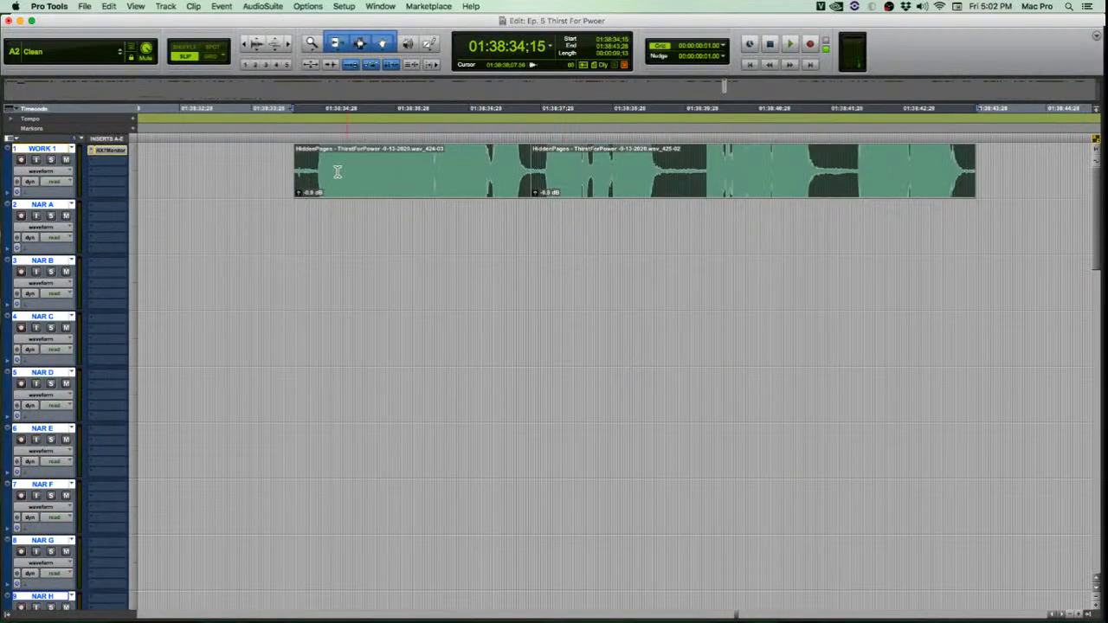
click(86, 6)
mouse_move(102, 6)
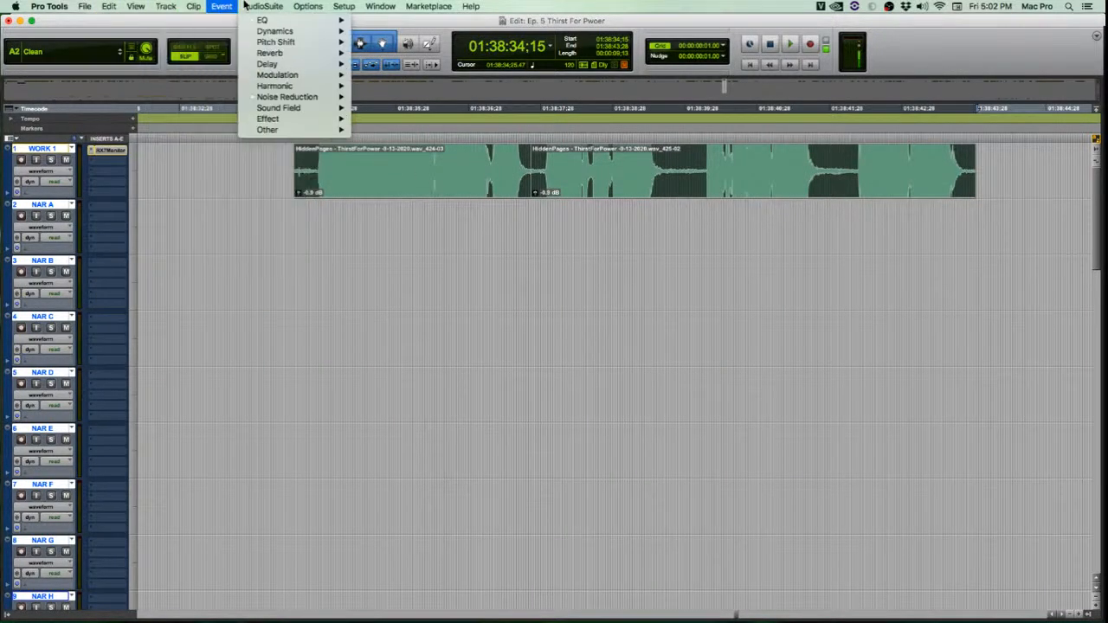
mouse_move(452, 5)
mouse_move(380, 6)
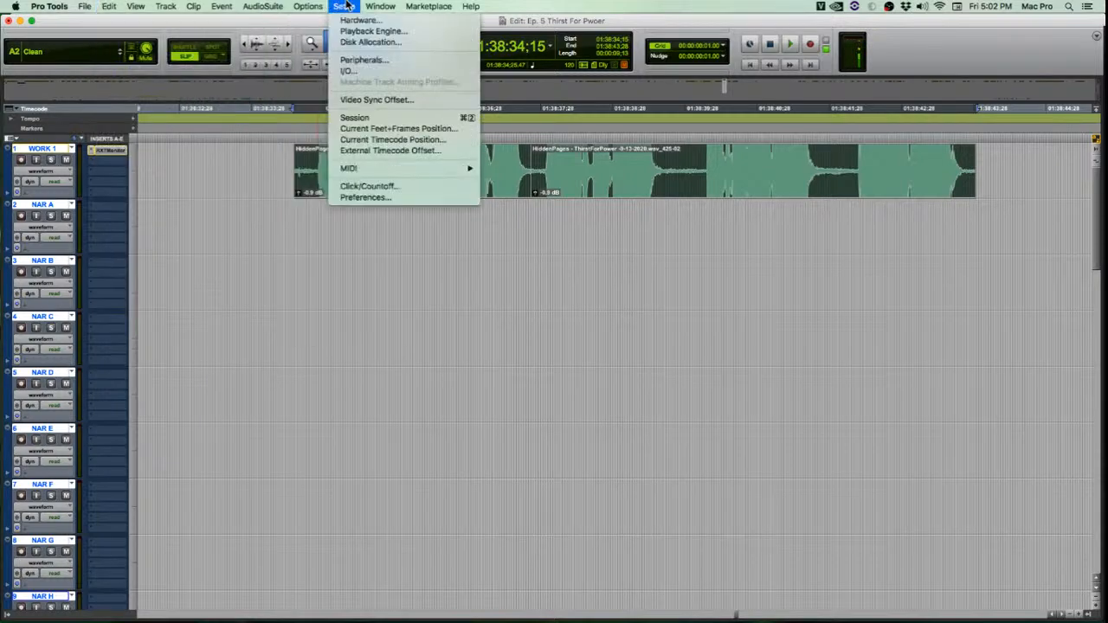
click(519, 7)
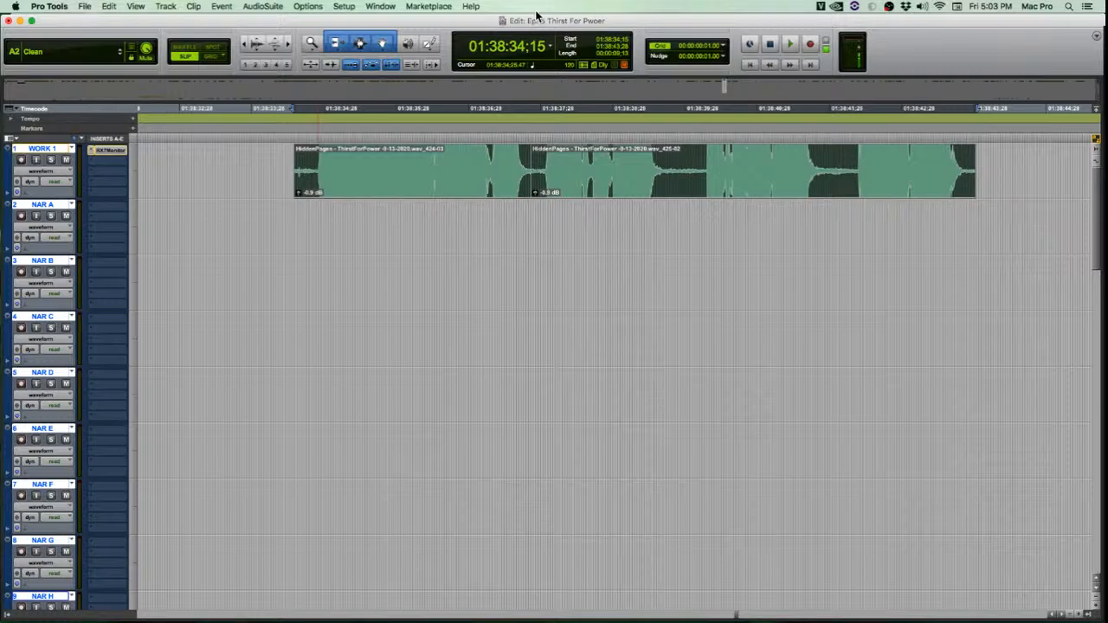
click(471, 7)
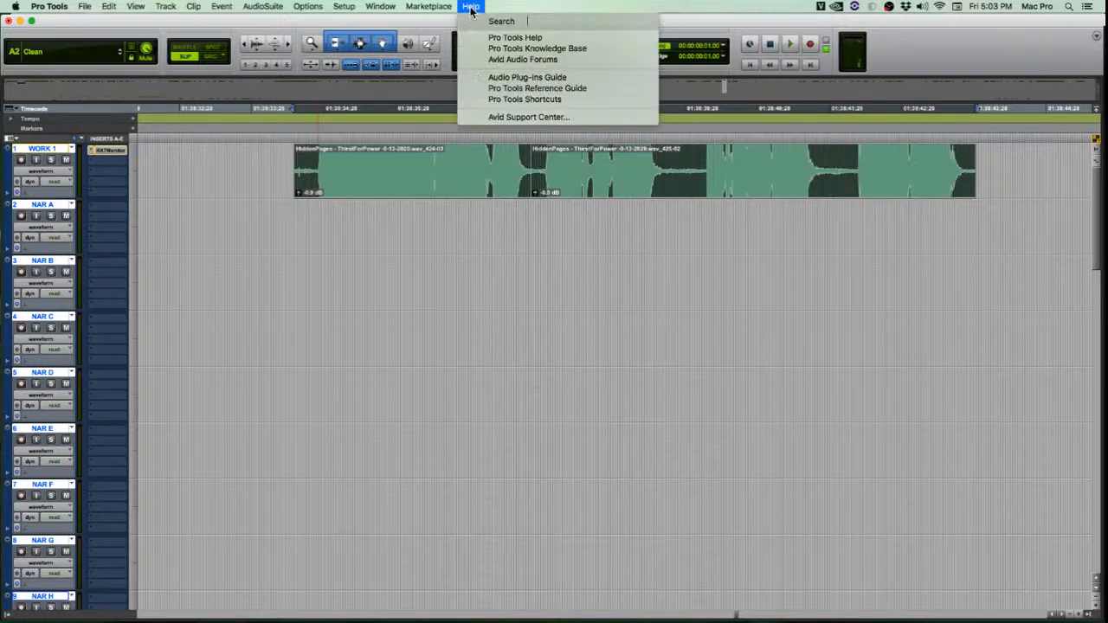
mouse_move(309, 6)
mouse_move(242, 6)
key(super+Tab)
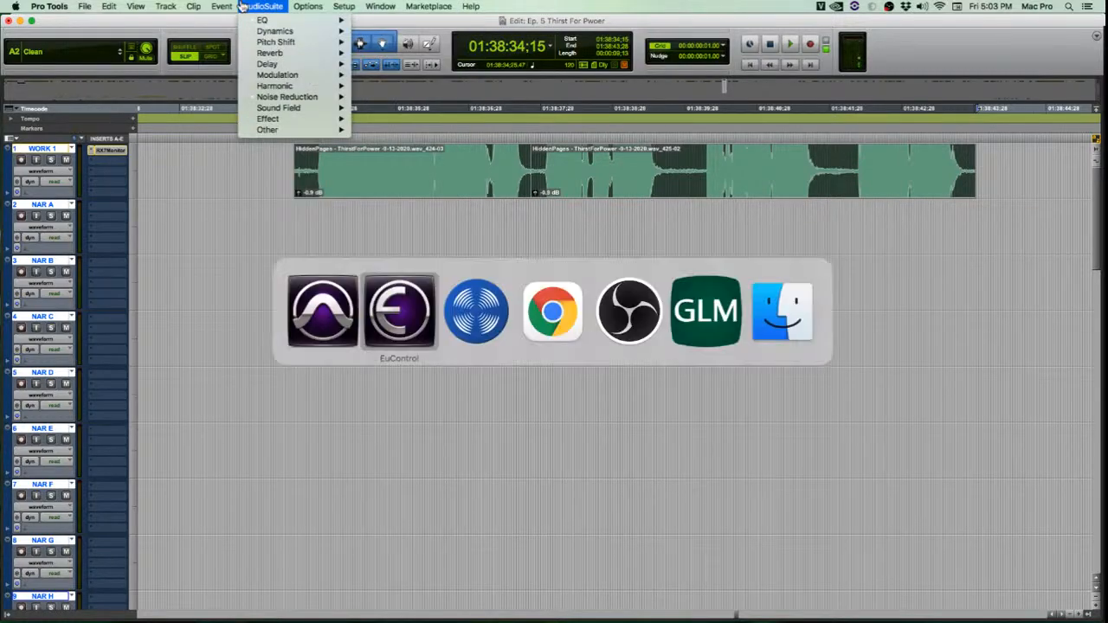
key(super+Tab)
key(super+Tab)
key(super+shift+Tab)
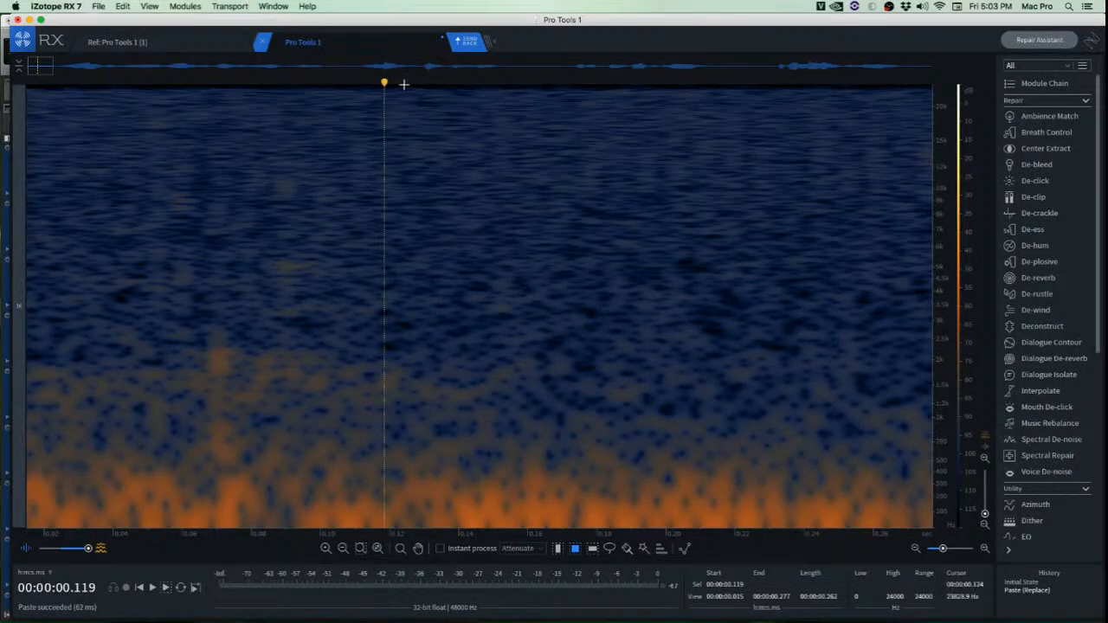
Play the dialogue from its beginning with the full spectrogram in view to check for remaining noises.
scroll(458, 227, down, 5)
scroll(406, 228, down, 2)
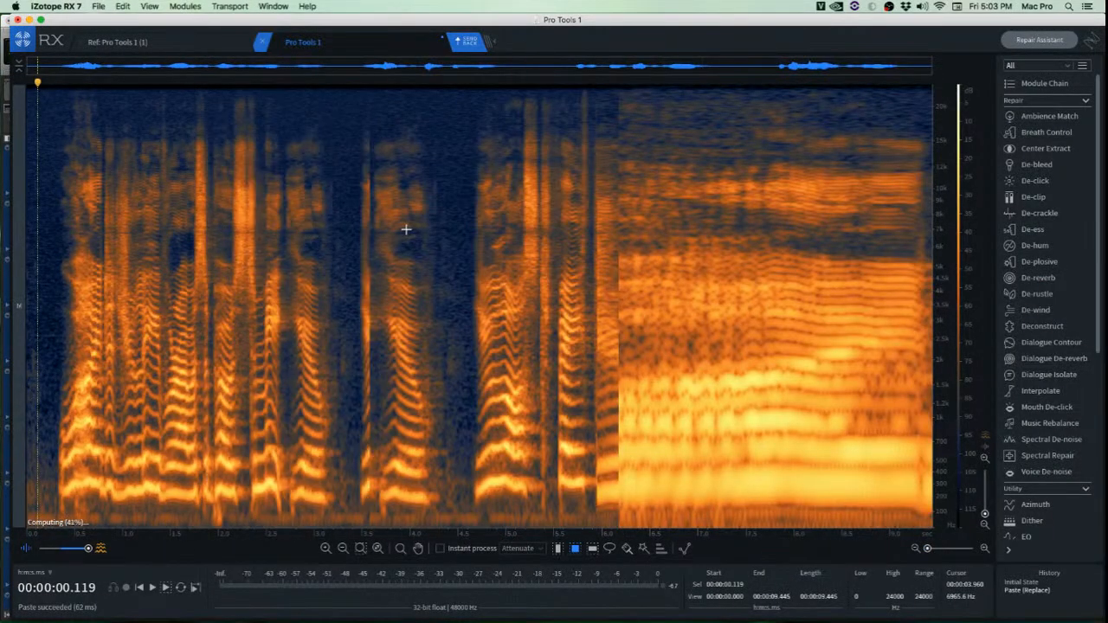
key(space)
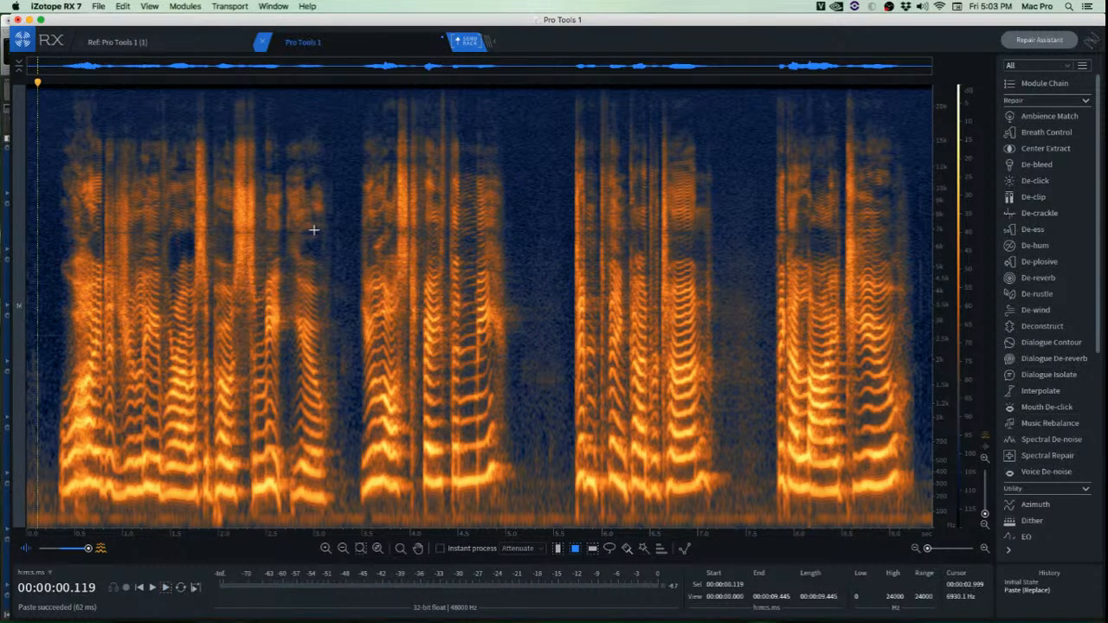
key(space)
key(space)
scroll(87, 212, up, 3)
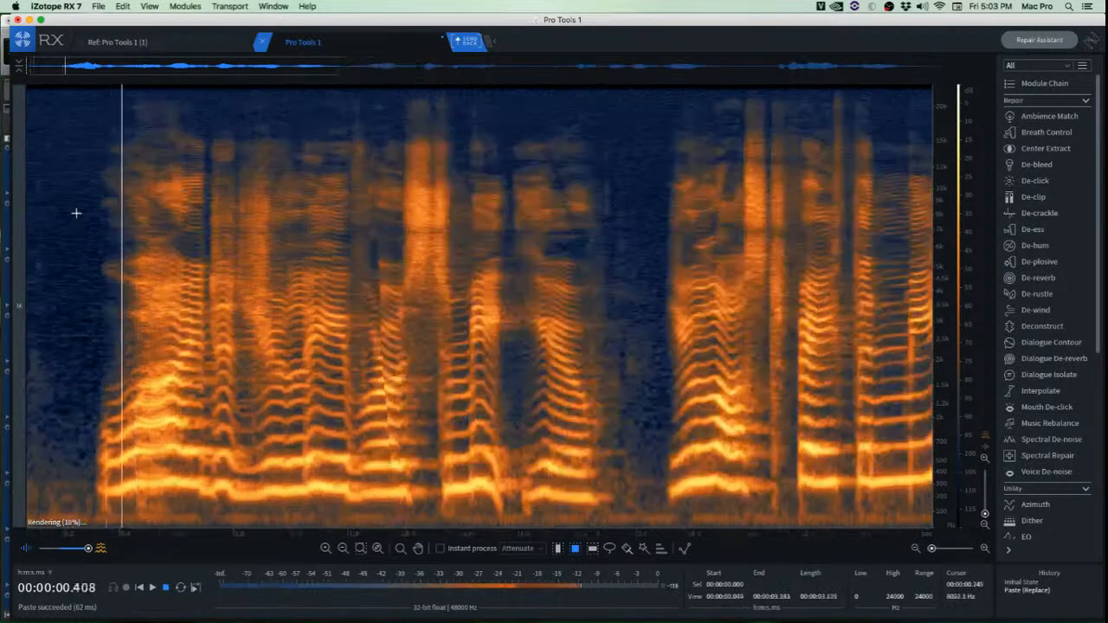
scroll(138, 217, down, 1)
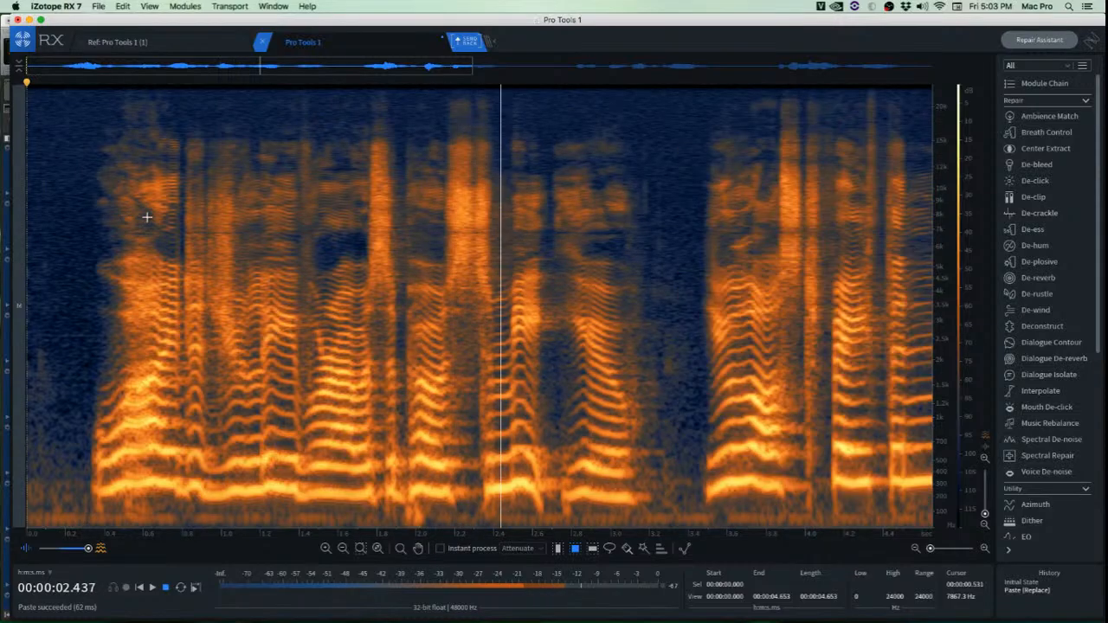
scroll(385, 228, down, 2)
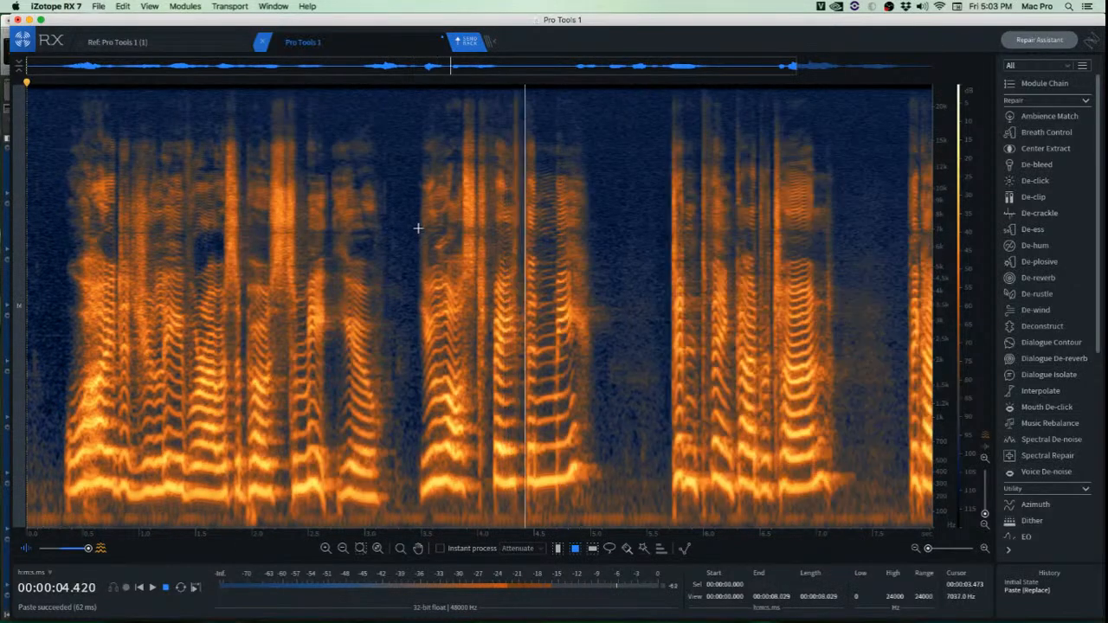
scroll(419, 228, down, 1)
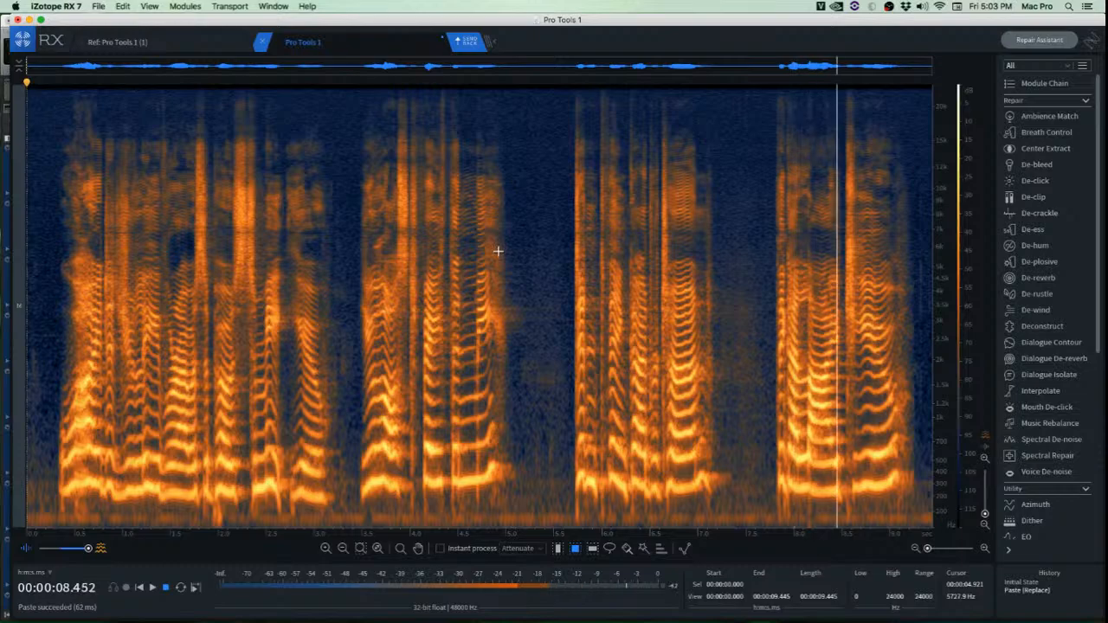
Play the last phrase from about 7.76 s and again from about 7.84 s to locate its click.
click(771, 280)
key(space)
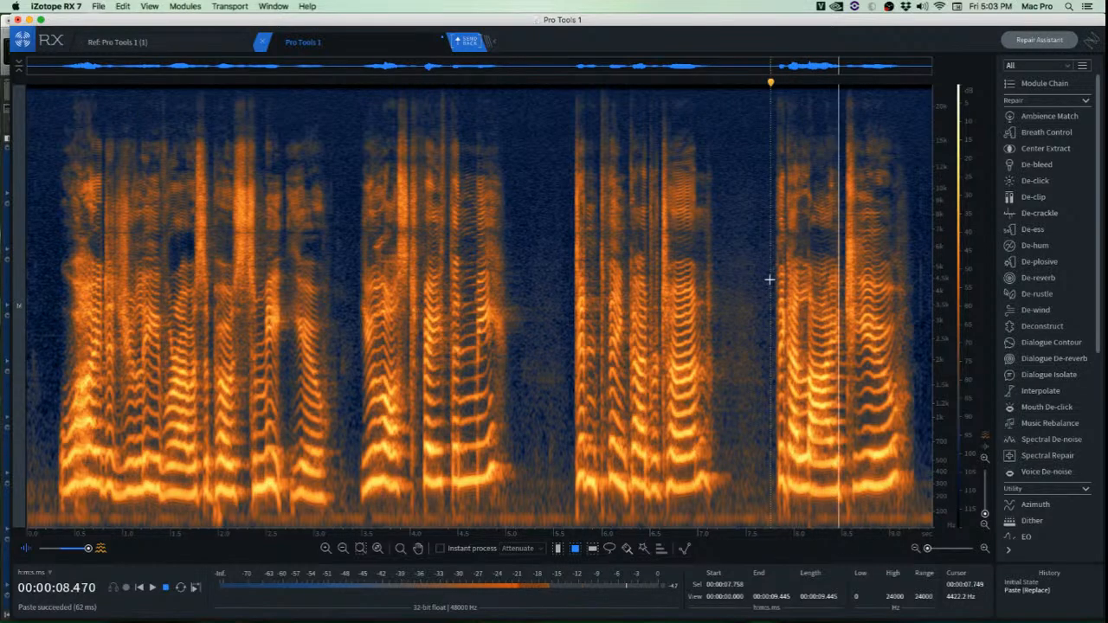
key(space)
scroll(822, 264, up, 5)
scroll(822, 265, up, 2)
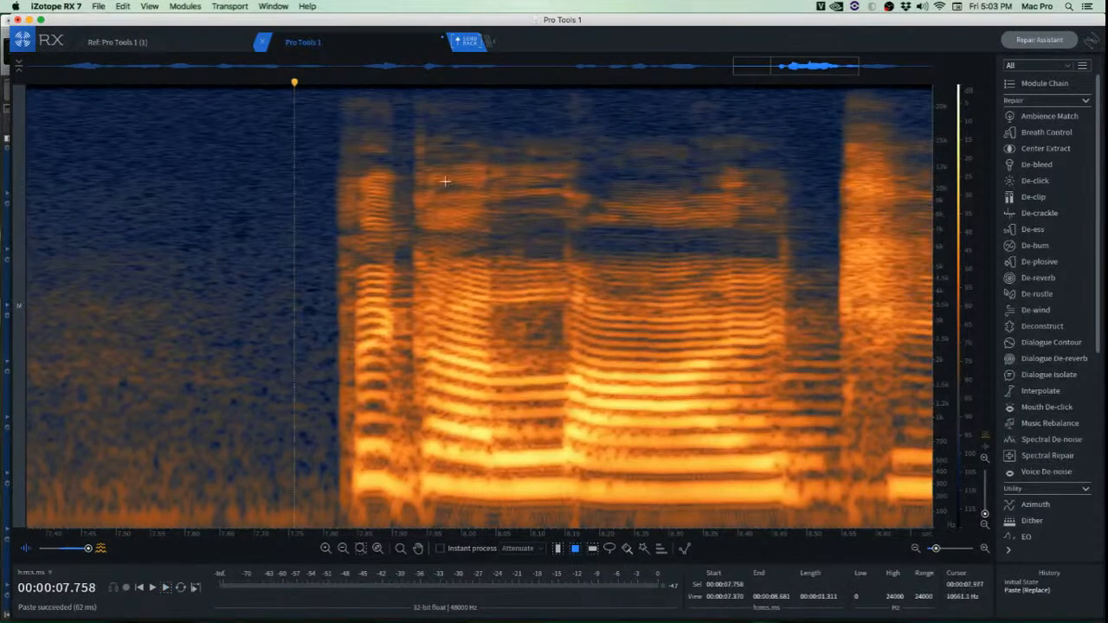
click(347, 167)
key(space)
key(space)
Try Mouth De-click at sensitivity 7.0 on the click from about 8.147 to 8.160 s, between 1.8 and 7.5 kHz.
scroll(563, 230, up, 5)
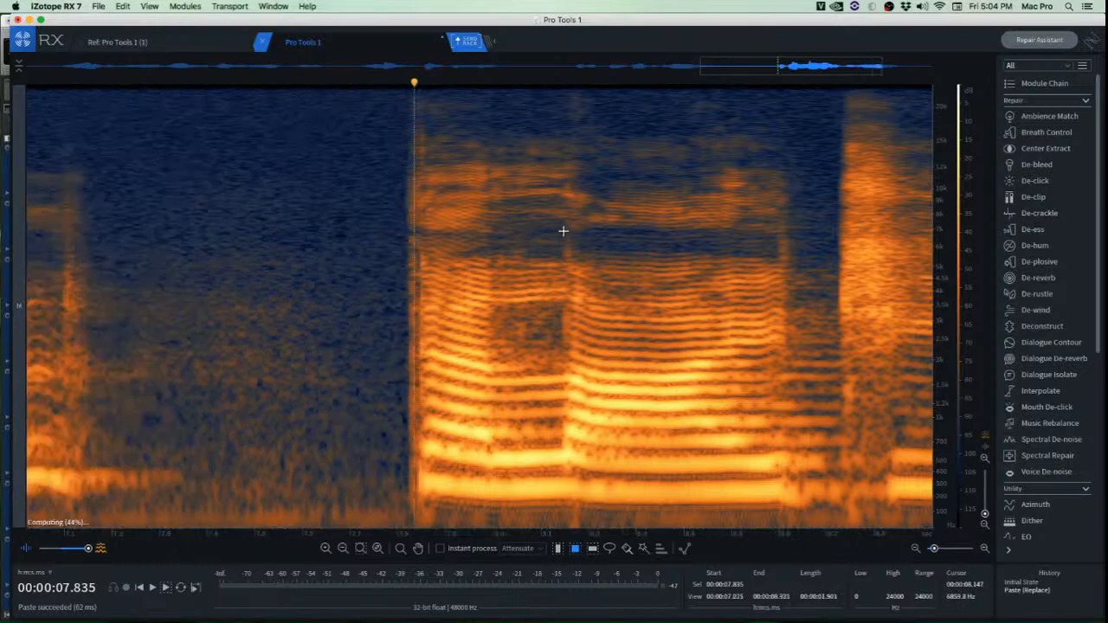
scroll(441, 284, up, 6)
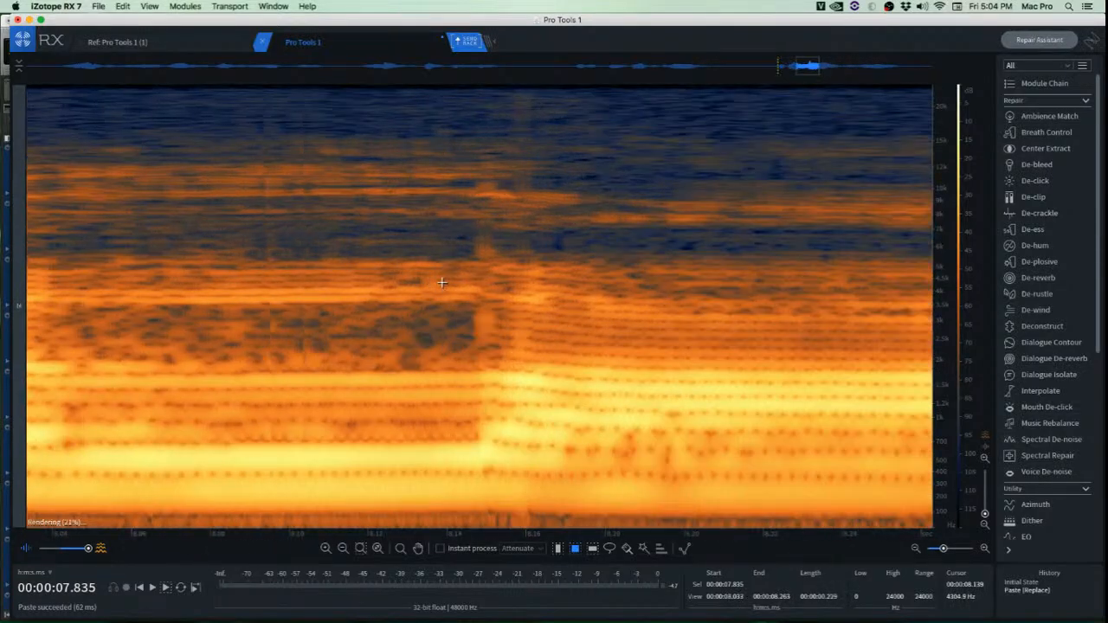
click(477, 226)
drag(491, 254, 525, 369)
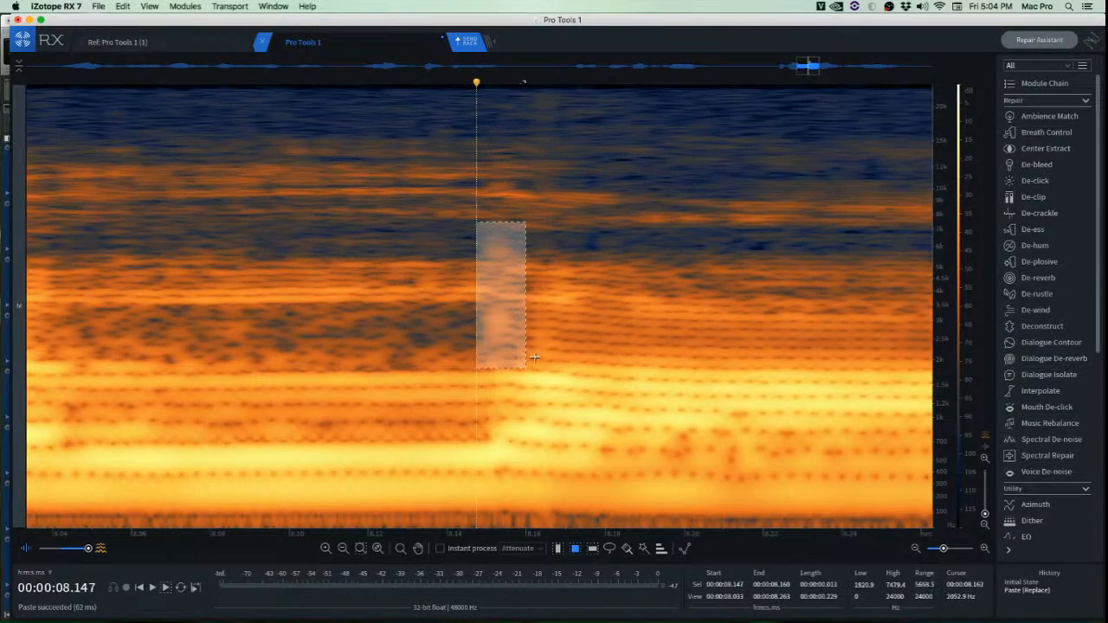
click(1058, 407)
click(334, 345)
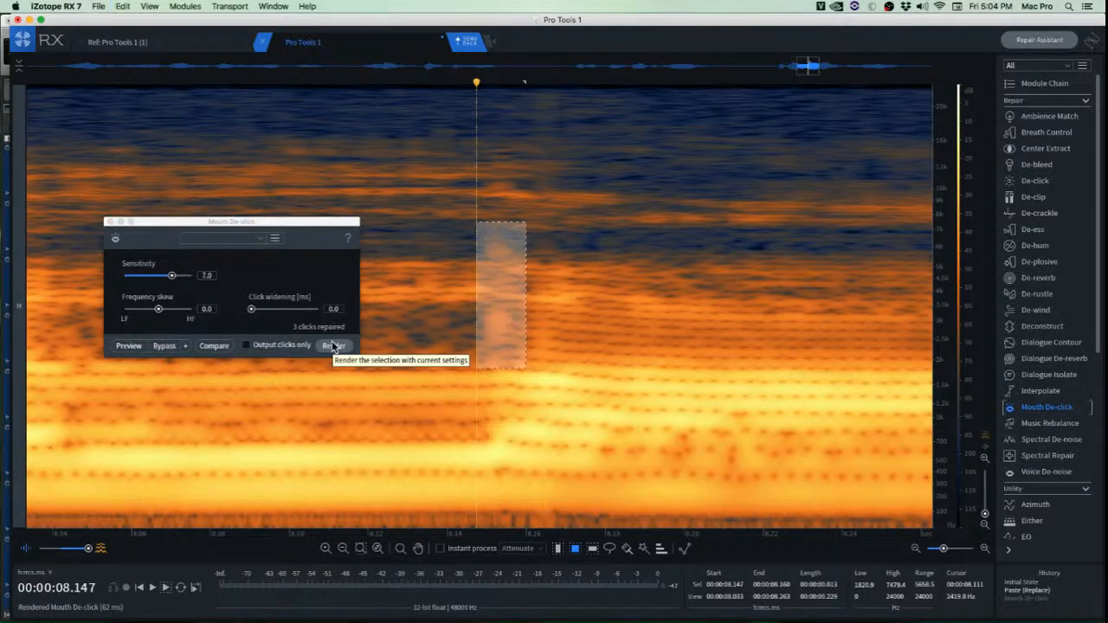
scroll(450, 333, down, 3)
scroll(450, 334, down, 1)
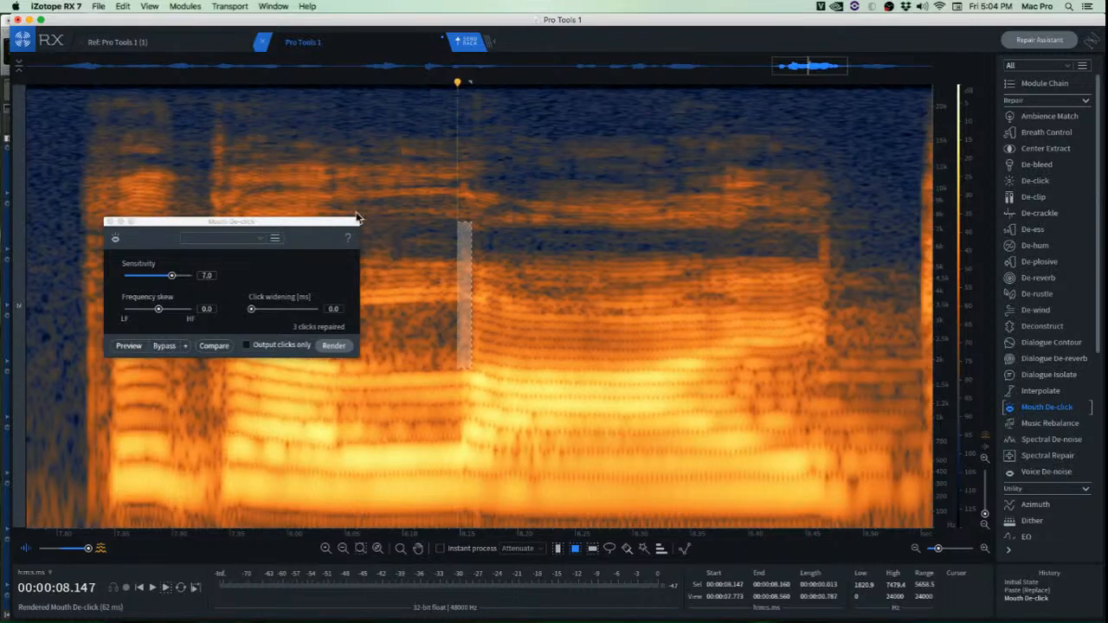
Play the last phrase from about 7.81 s and undo the Mouth De-click render.
click(71, 176)
key(space)
key(space)
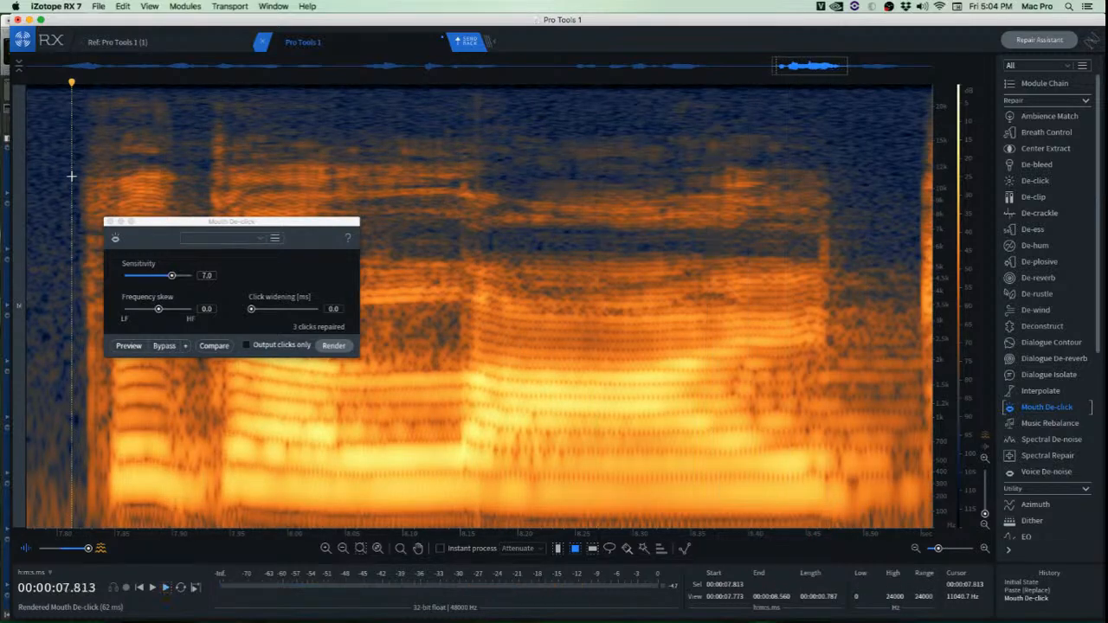
key(space)
key(space)
key(super+z)
Try Mouth De-click on a wider area, about 8.133 to 8.192 s and 1.9 to 16.5 kHz, and play it from 7.84 s.
drag(440, 128, 508, 367)
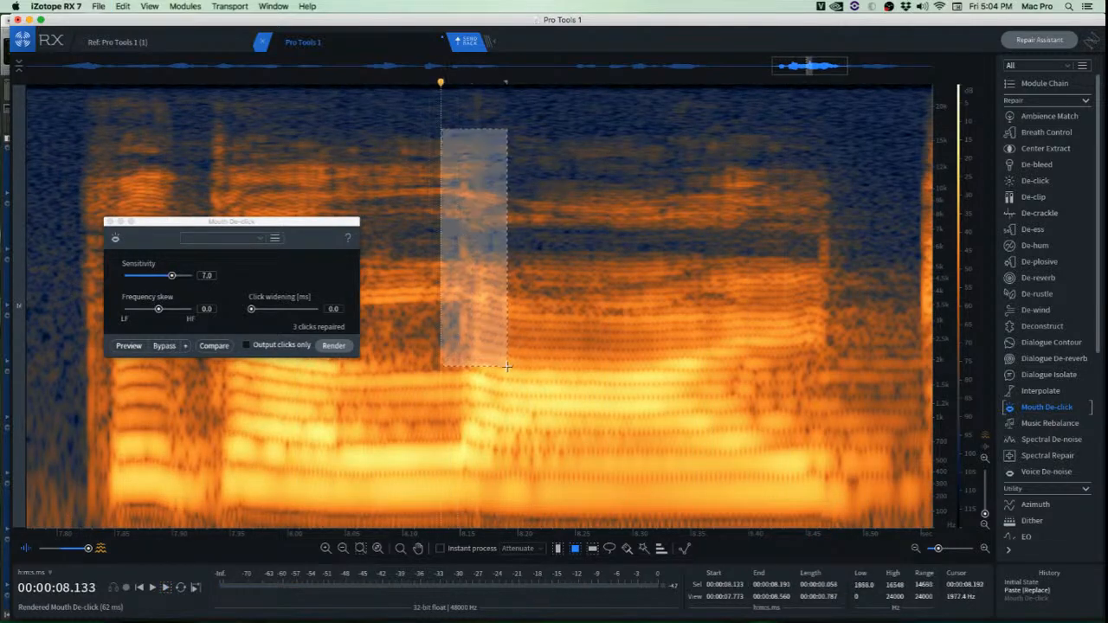
click(333, 346)
click(108, 177)
key(space)
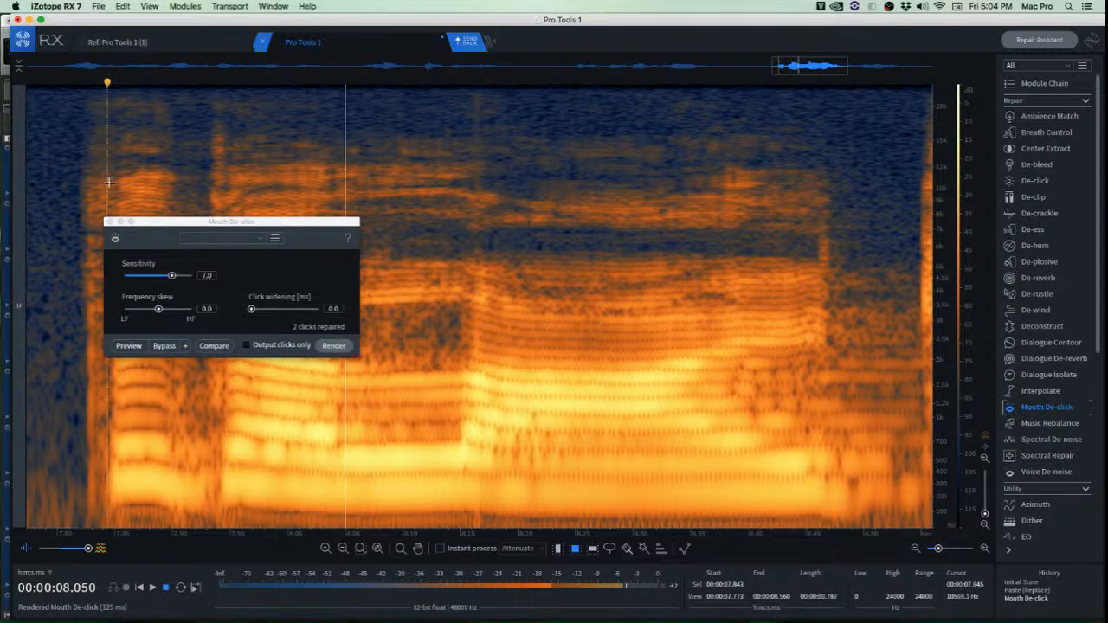
key(space)
key(space)
key(space)
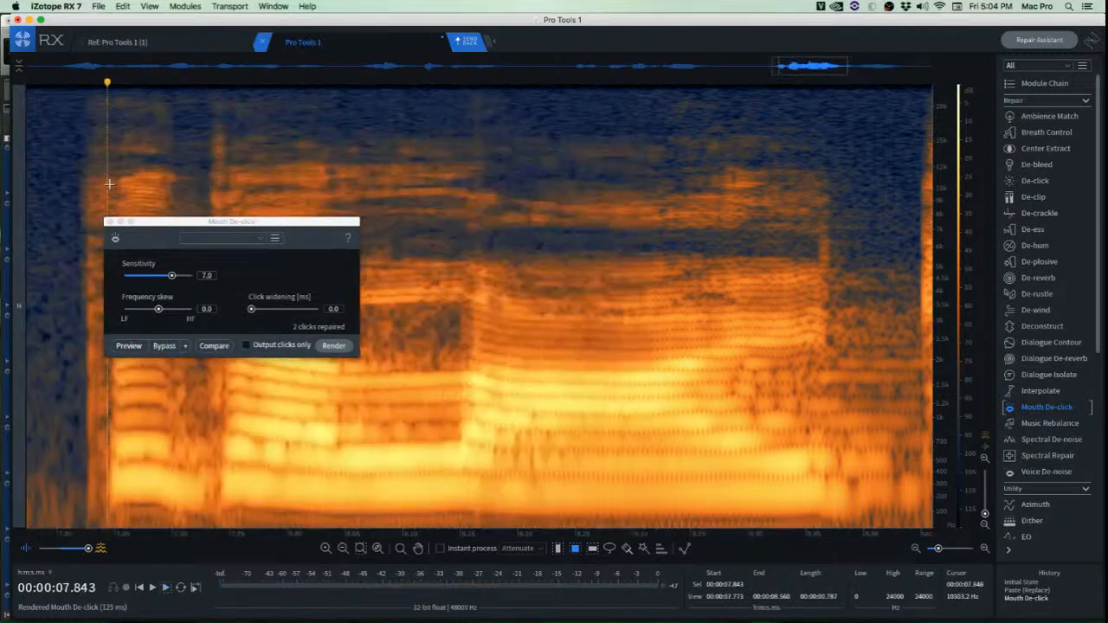
Undo the last Mouth De-click render and place the playback cursor at about 7.99 s.
scroll(272, 213, down, 2)
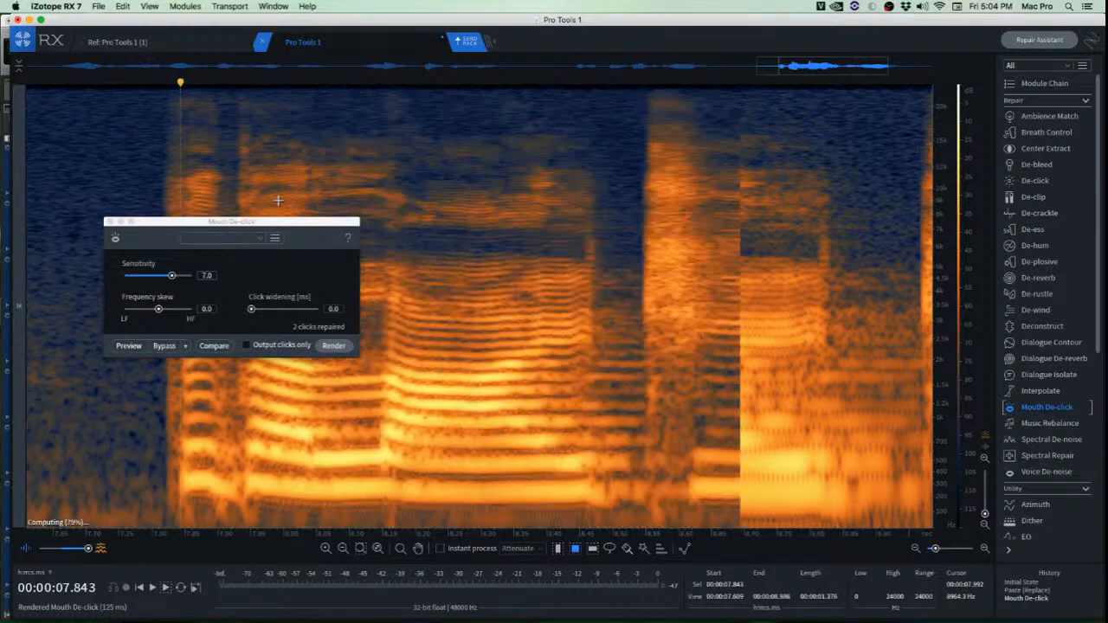
click(371, 148)
click(277, 148)
scroll(289, 148, up, 4)
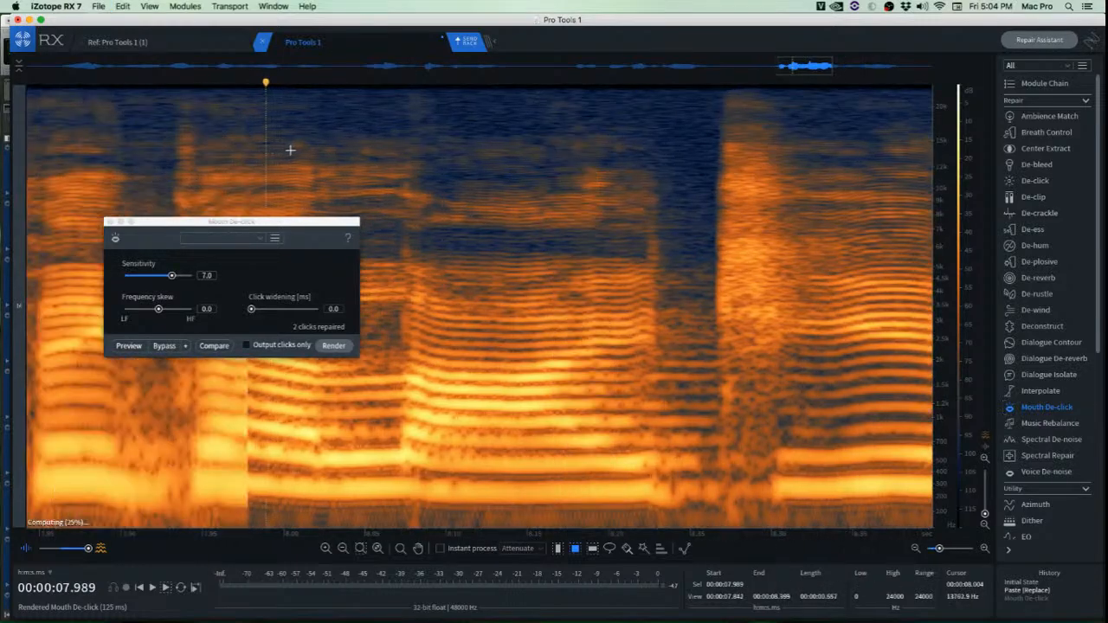
Repair the region from about 8.113 to 8.205 s above roughly 1.5 kHz using Mouth De-click with sensitivity 7.0.
click(542, 102)
drag(541, 102, 752, 386)
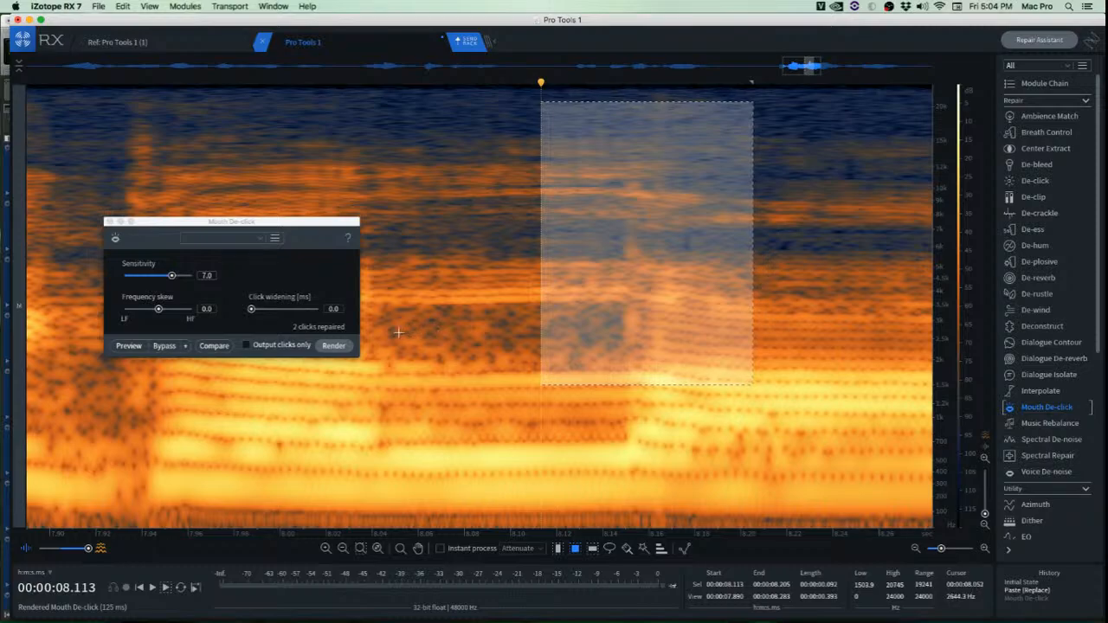
key(super+alt+2)
key(super+z)
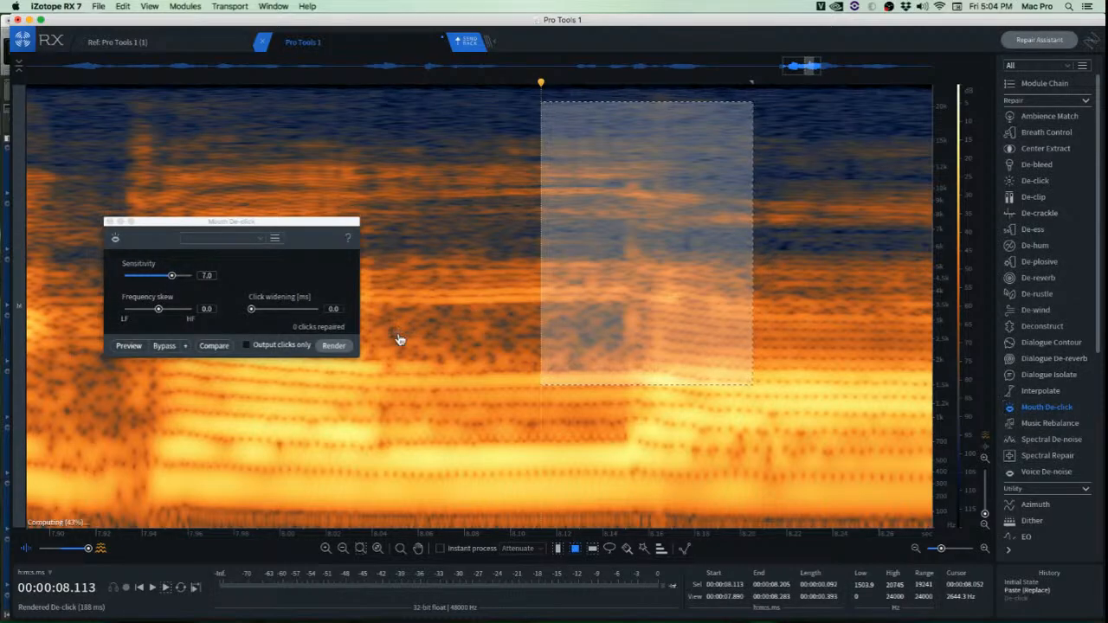
click(334, 345)
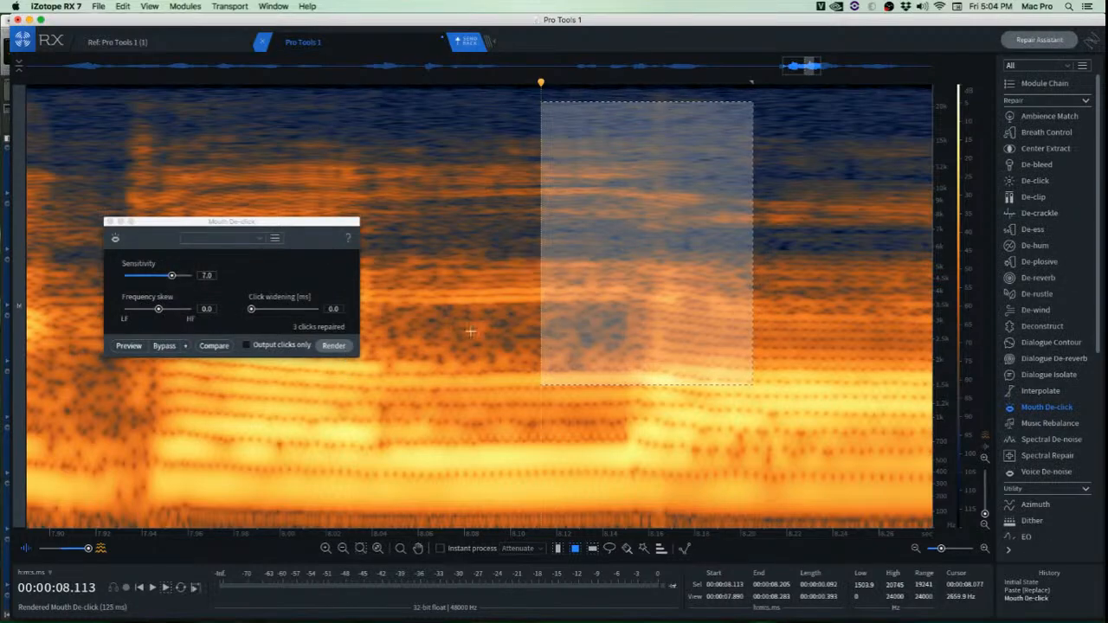
Play back the repaired phrase starting from about 7.786 s.
scroll(472, 331, down, 3)
click(190, 164)
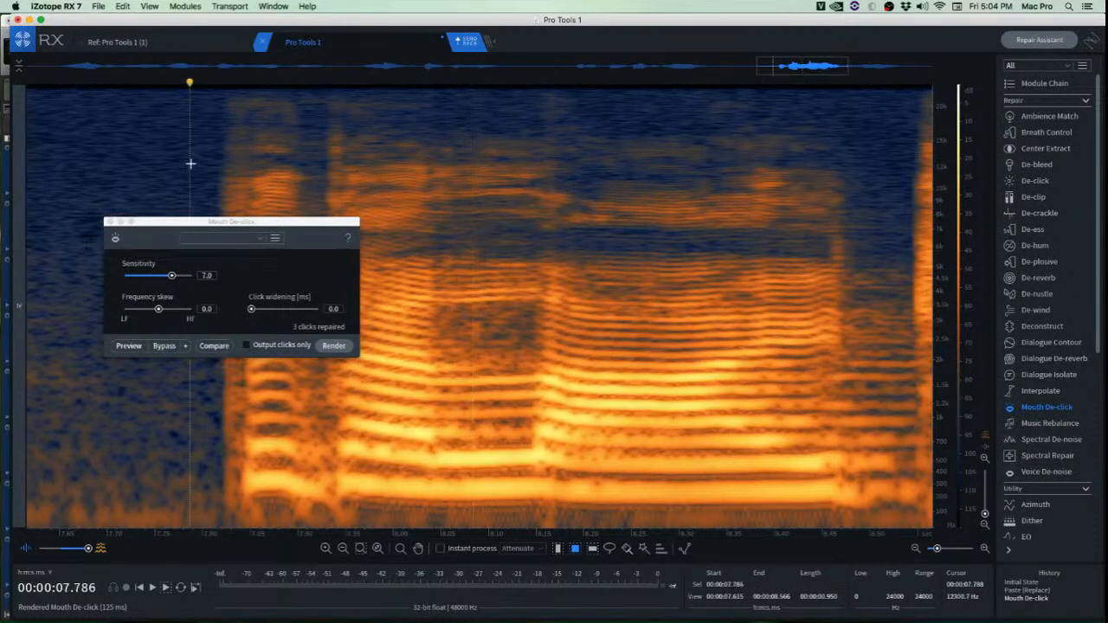
key(space)
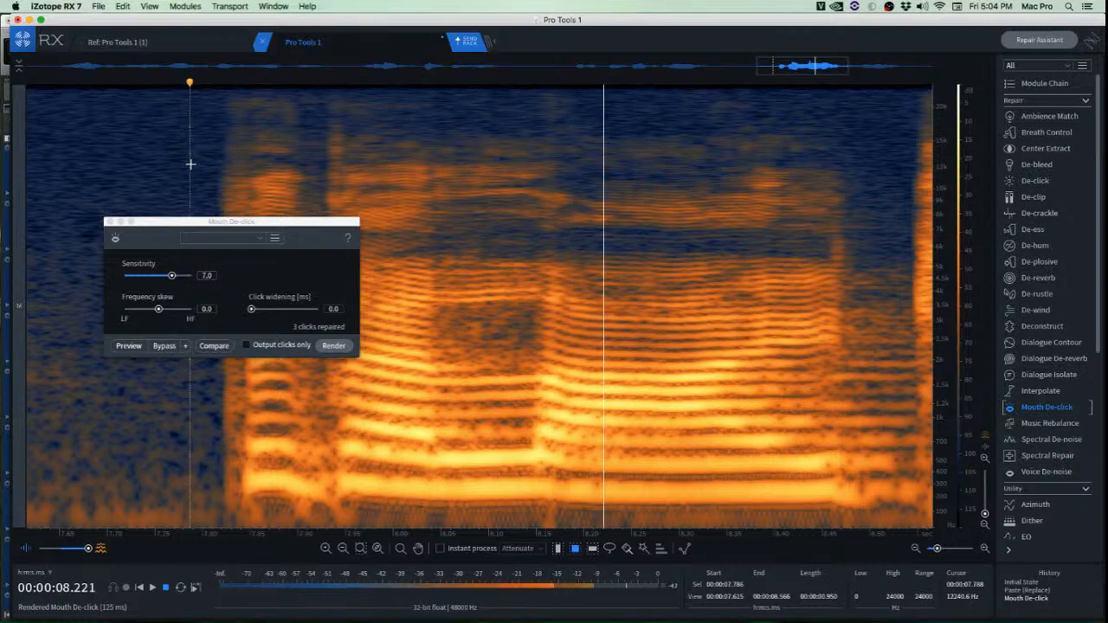
key(space)
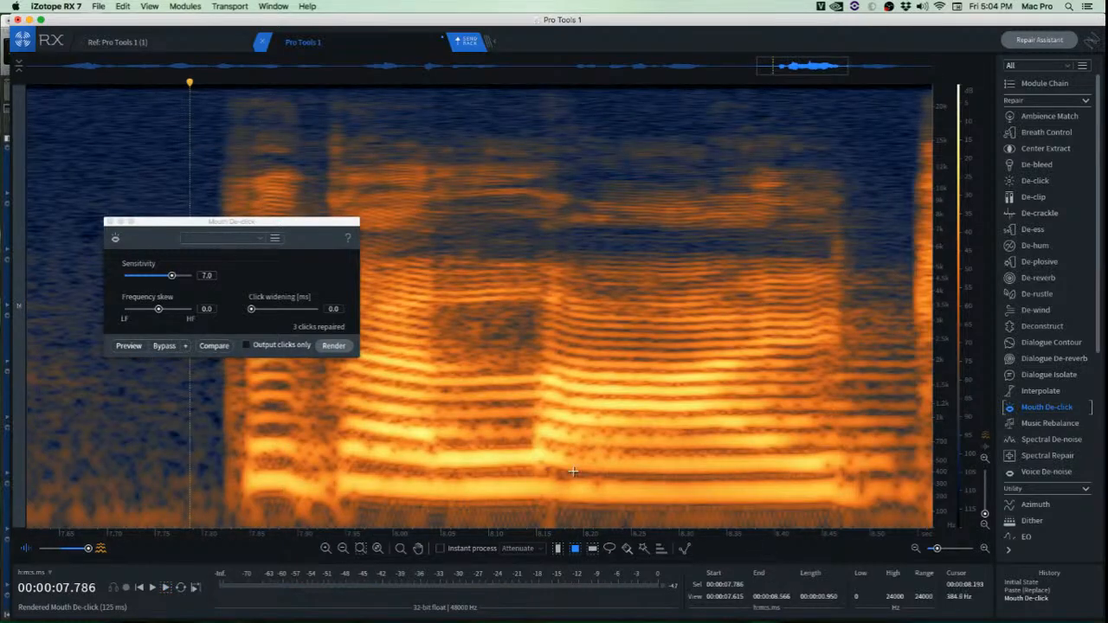
Cut a small time-frequency patch from about 8.165 to 8.173 s, between roughly 4715 and 4973 Hz.
scroll(571, 468, up, 3)
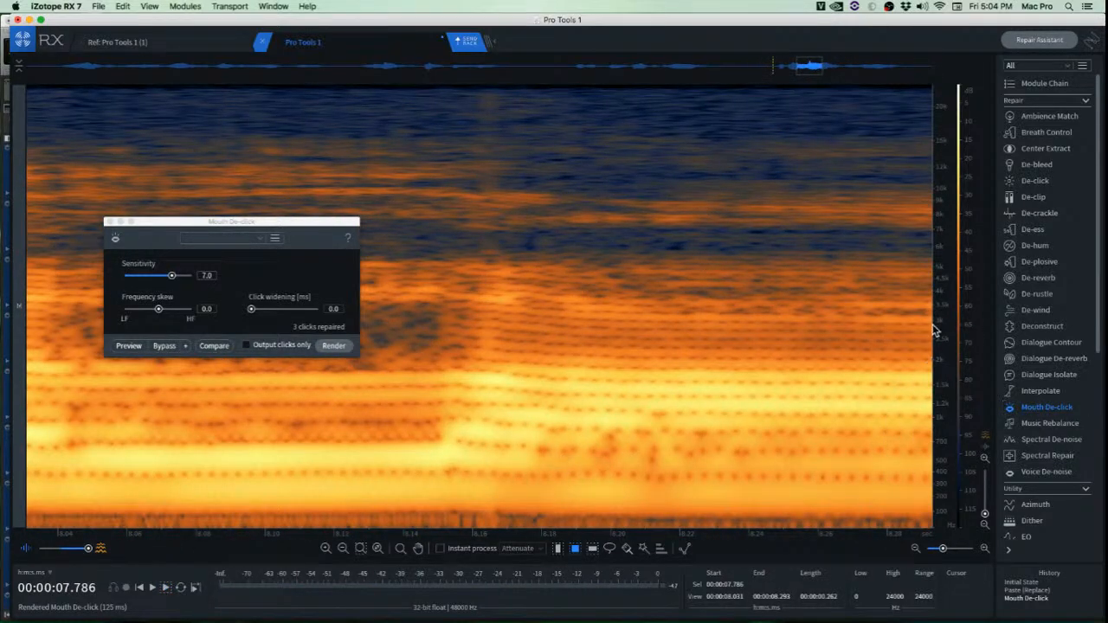
scroll(934, 327, up, 3)
scroll(935, 330, down, 1)
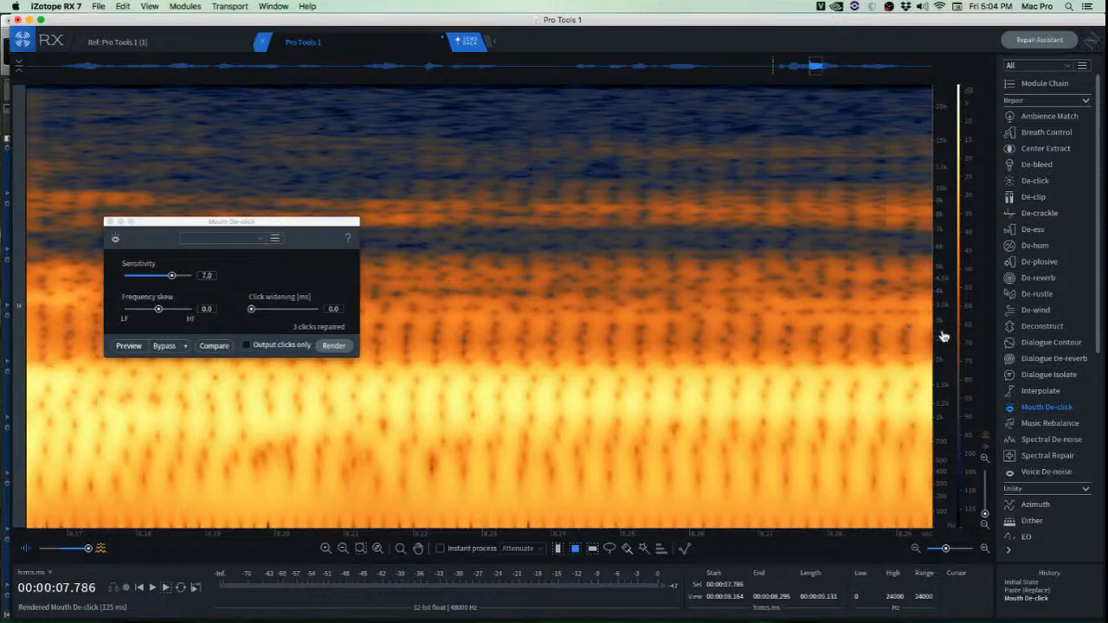
scroll(717, 274, down, 5)
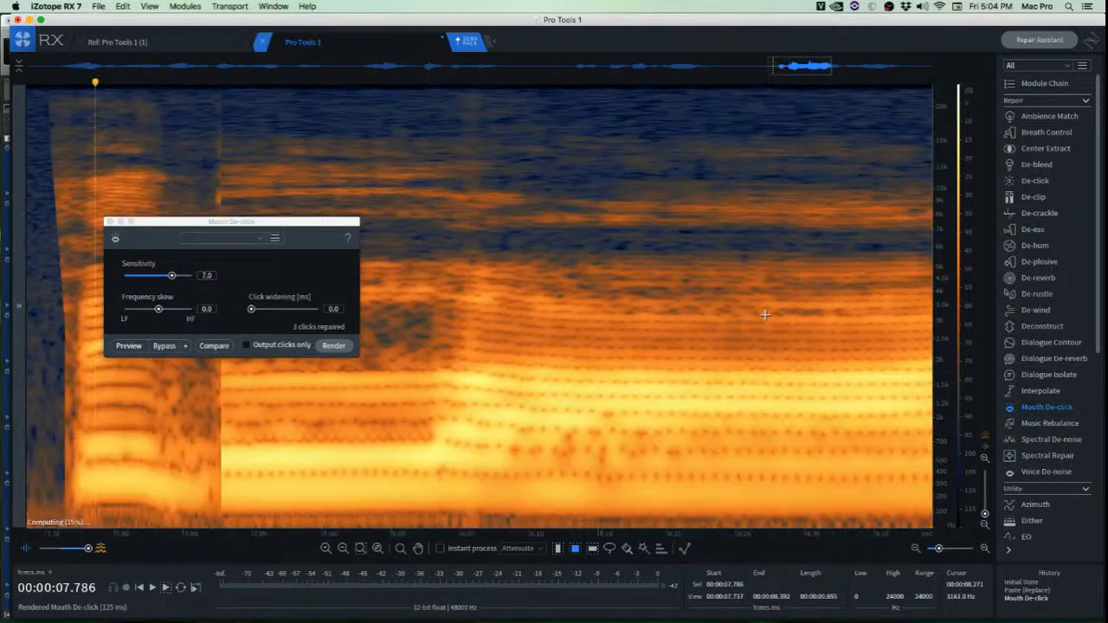
scroll(710, 272, up, 1)
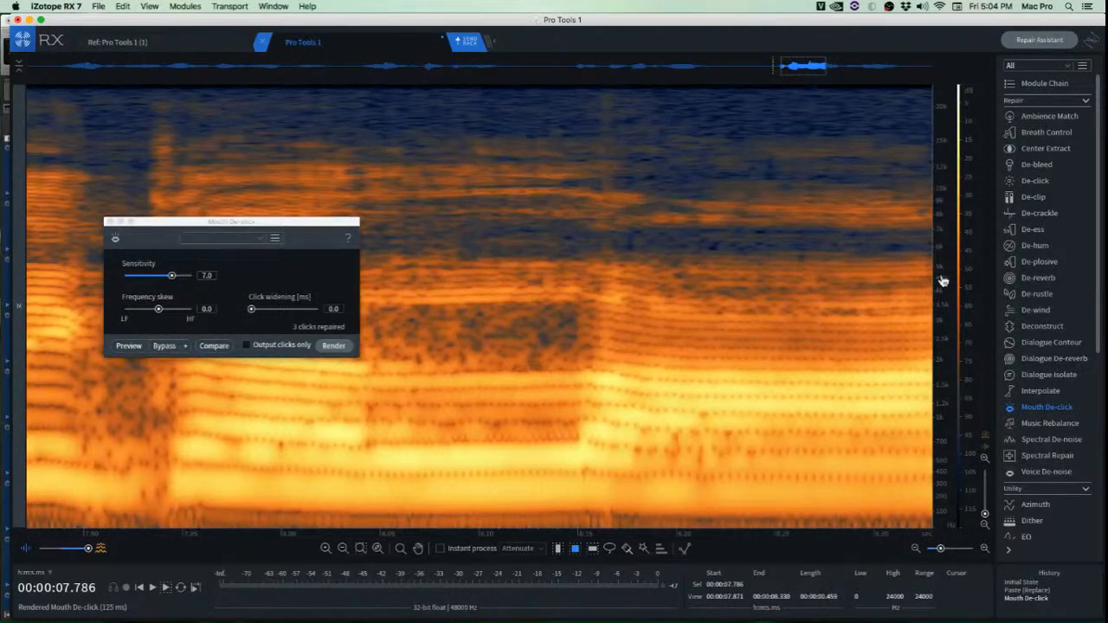
scroll(944, 278, up, 5)
scroll(944, 279, up, 1)
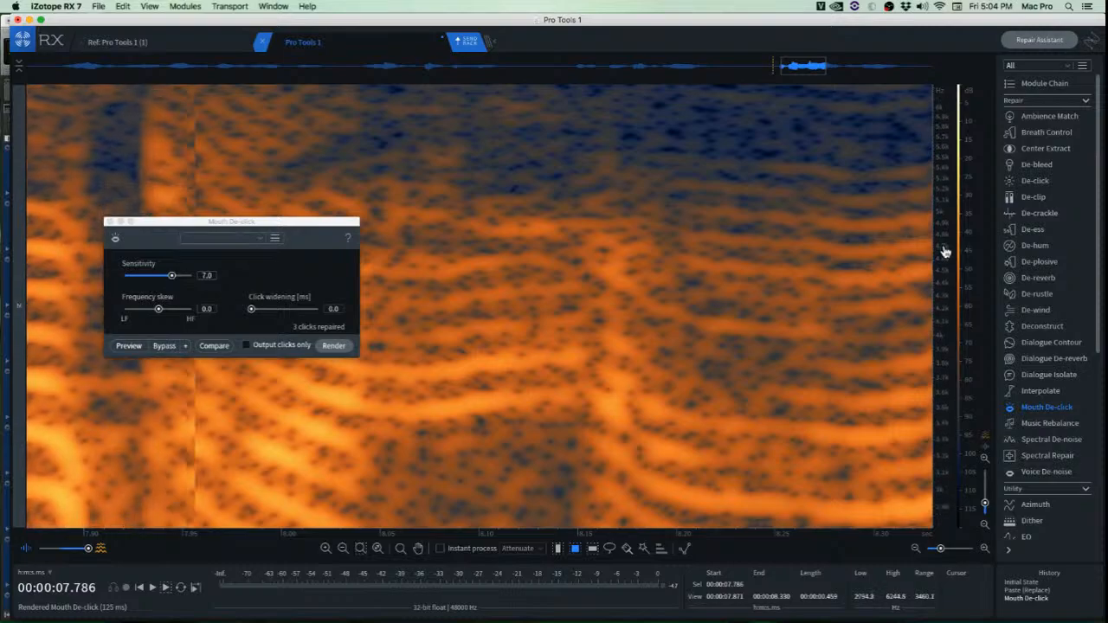
scroll(631, 320, up, 3)
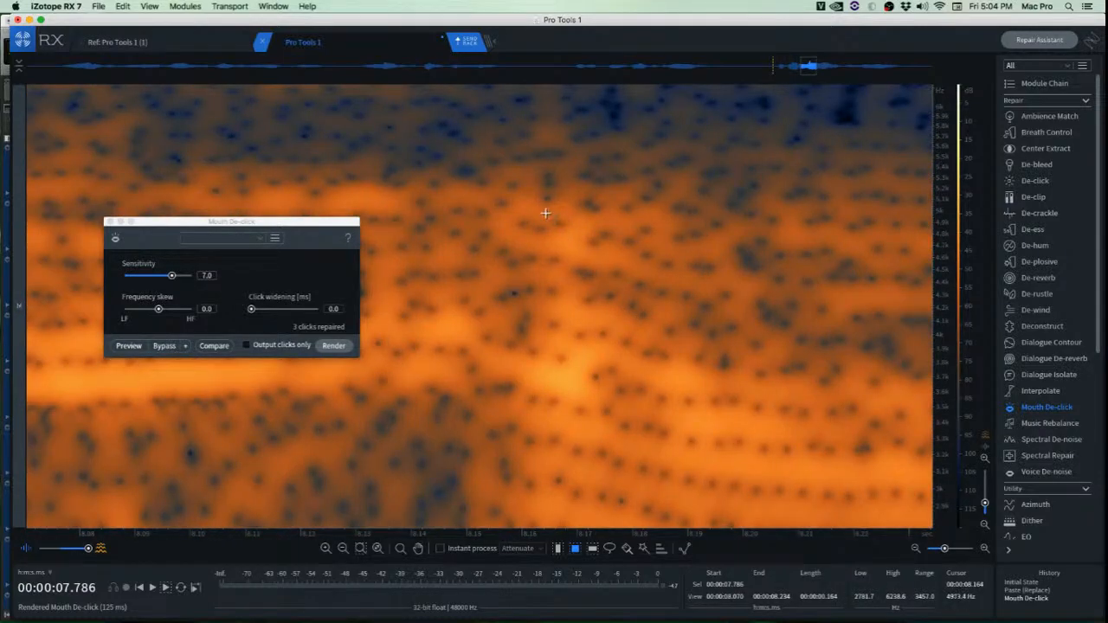
drag(548, 214, 592, 246)
key(super+x)
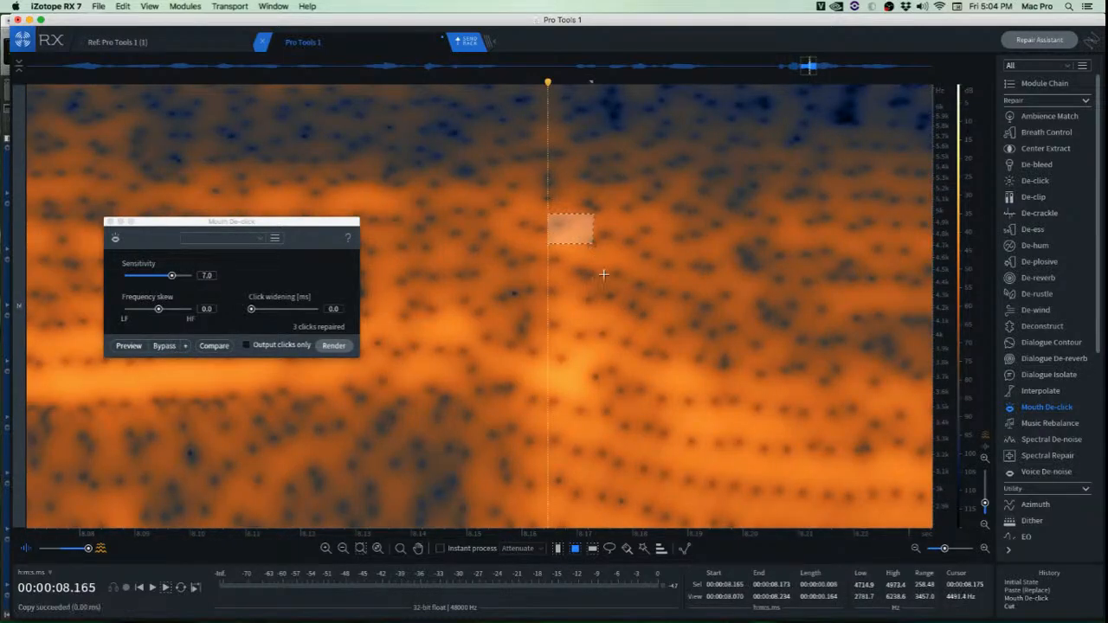
Try cutting a thin patch from about 8.161 to 8.174 s, between roughly 4482 and 4576 Hz.
scroll(560, 292, up, 5)
scroll(560, 291, down, 5)
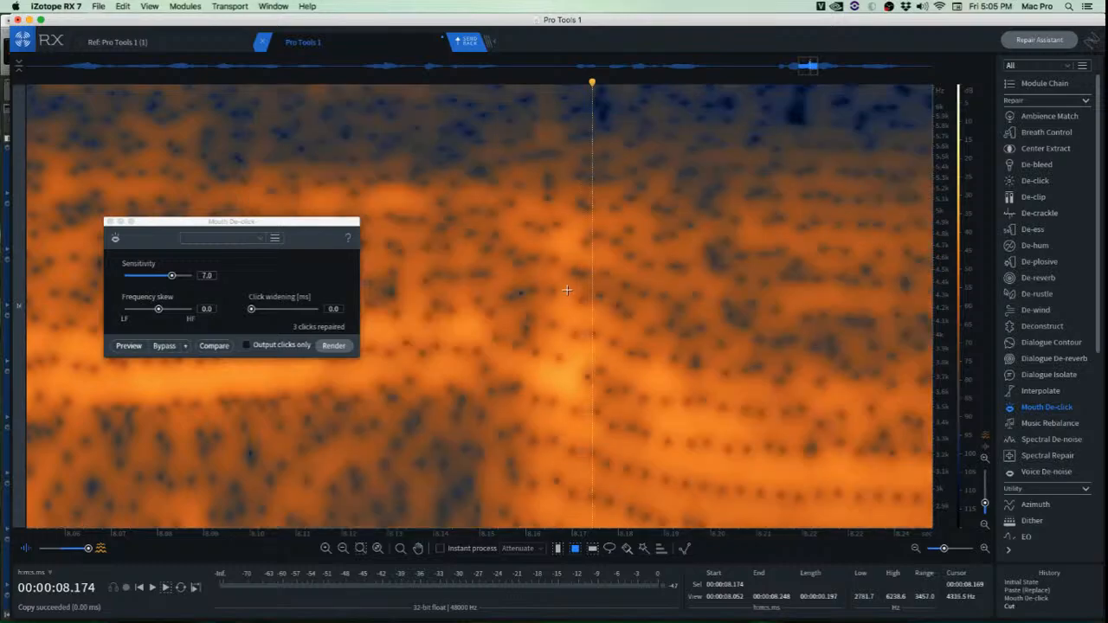
drag(530, 260, 590, 272)
key(super+x)
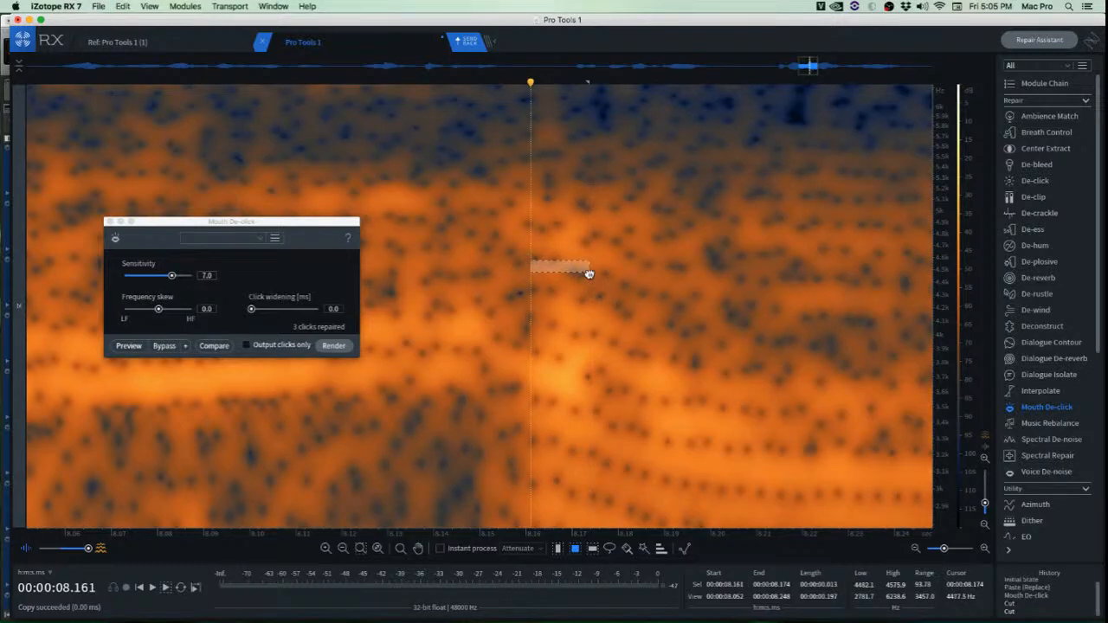
key(super+z)
scroll(576, 308, down, 3)
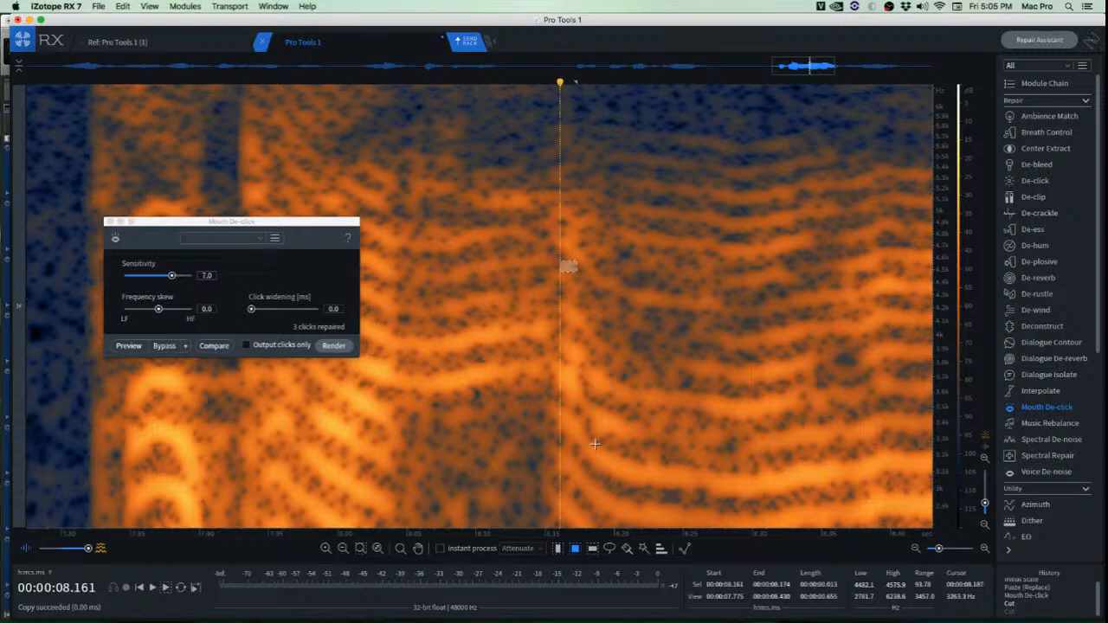
Cut the small patch from about 8.155 to 8.171 s, between roughly 3207 and 3346 Hz.
scroll(594, 461, up, 5)
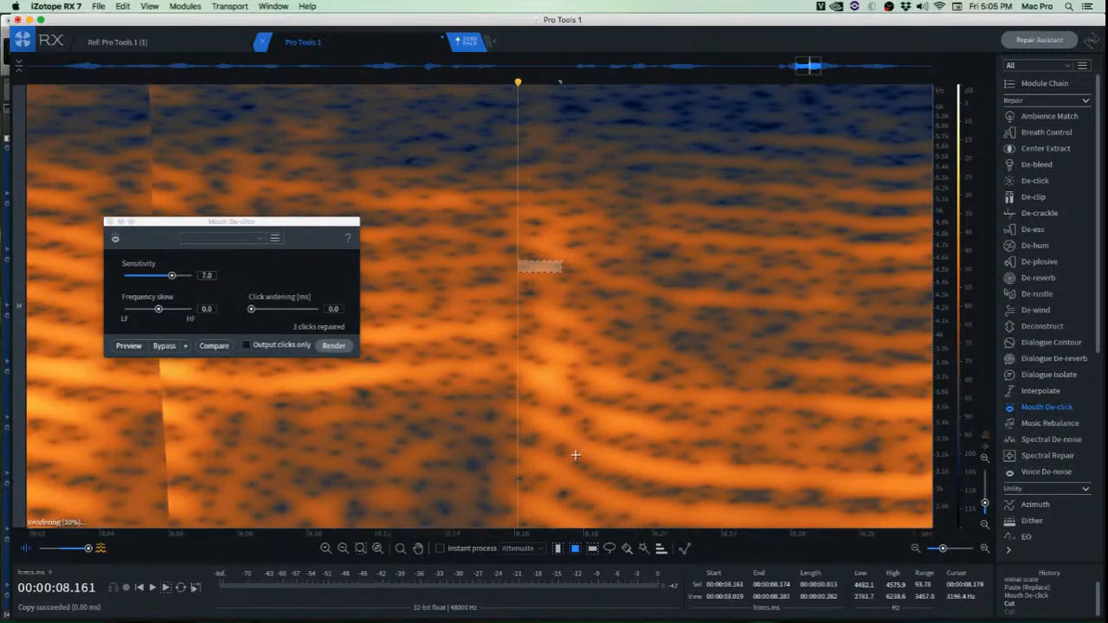
scroll(519, 450, down, 3)
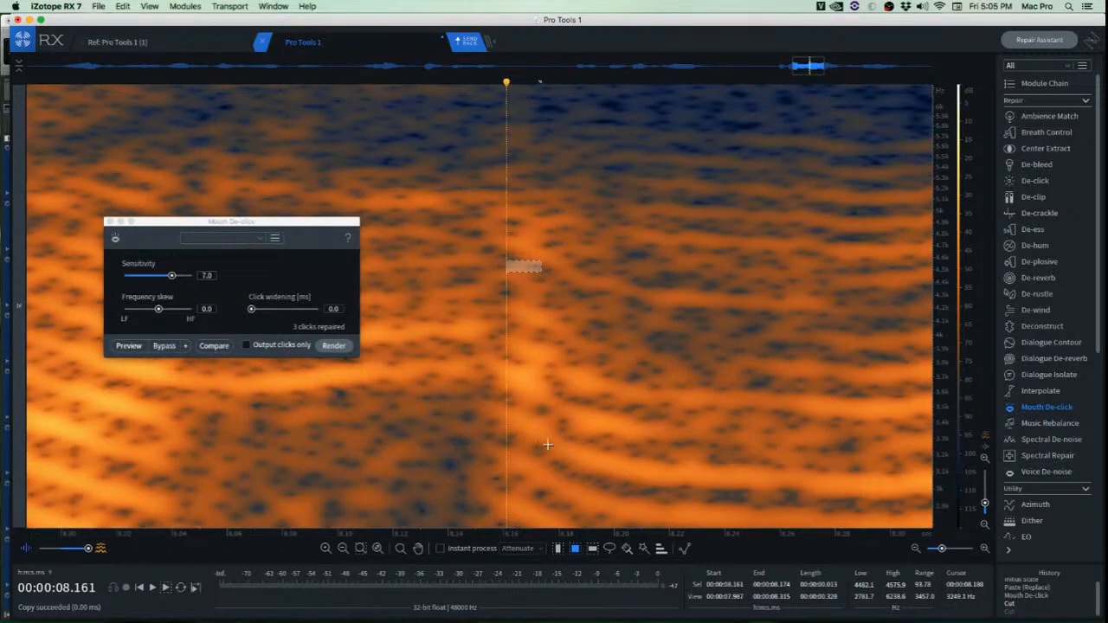
drag(488, 431, 506, 437)
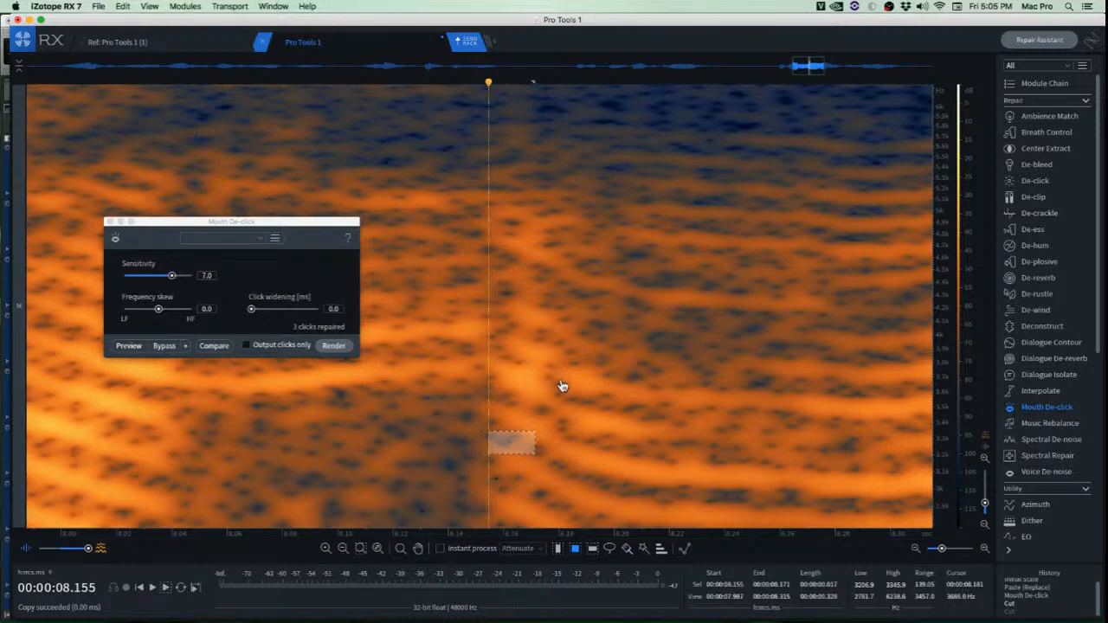
scroll(552, 379, right, 2)
scroll(542, 377, left, 2)
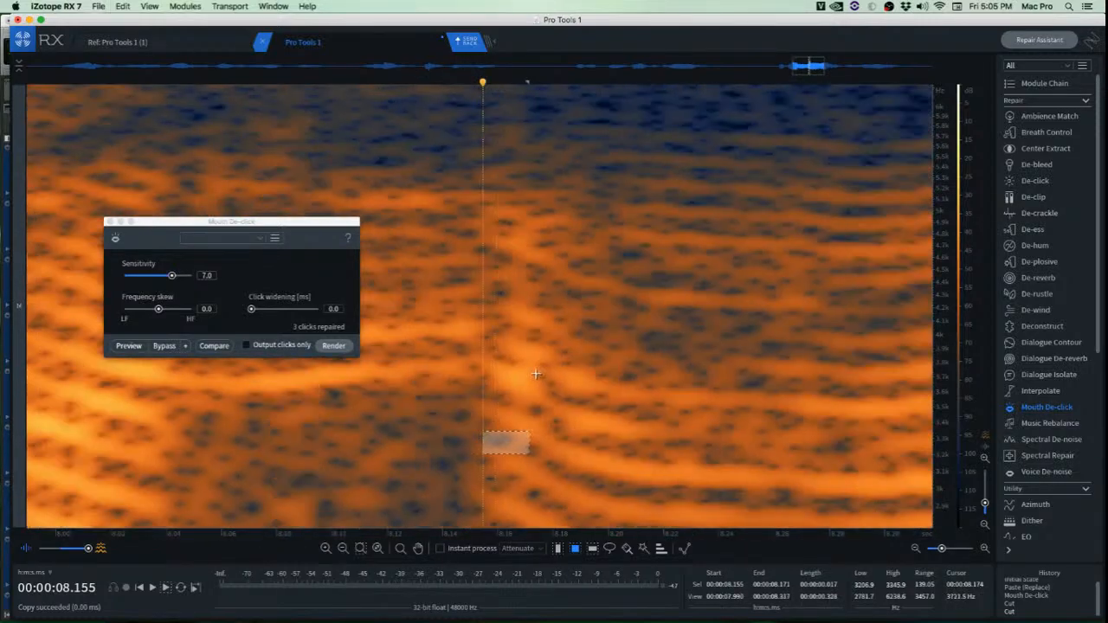
Cut another small patch from about 8.16 to 8.18 s, just above 3.9 kHz.
scroll(514, 365, up, 2)
scroll(502, 344, down, 2)
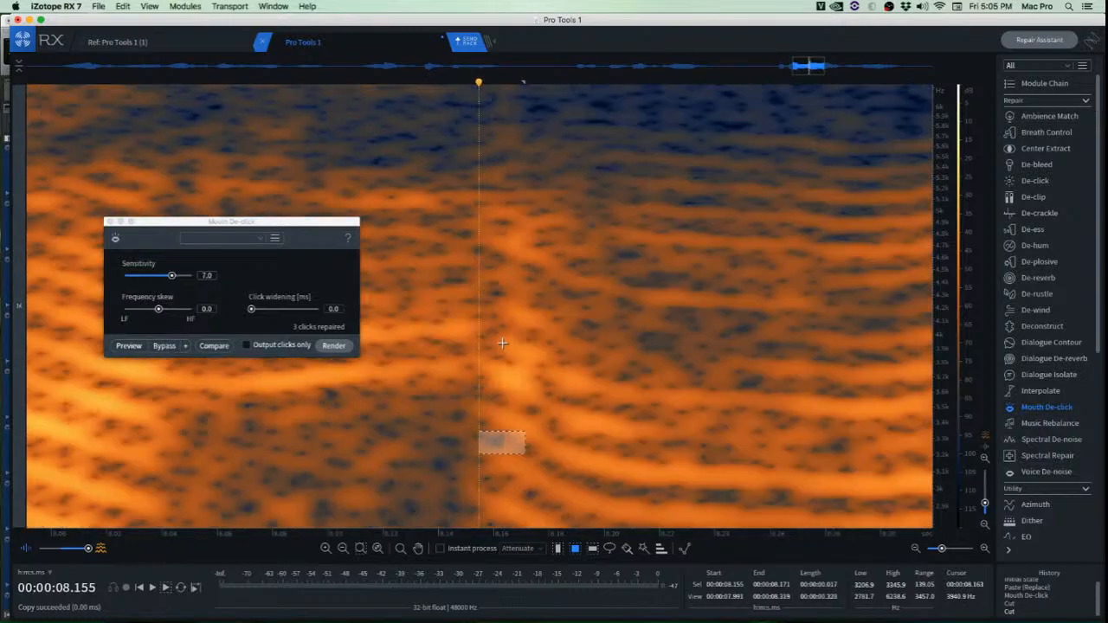
drag(497, 323, 542, 343)
click(544, 294)
scroll(517, 287, up, 4)
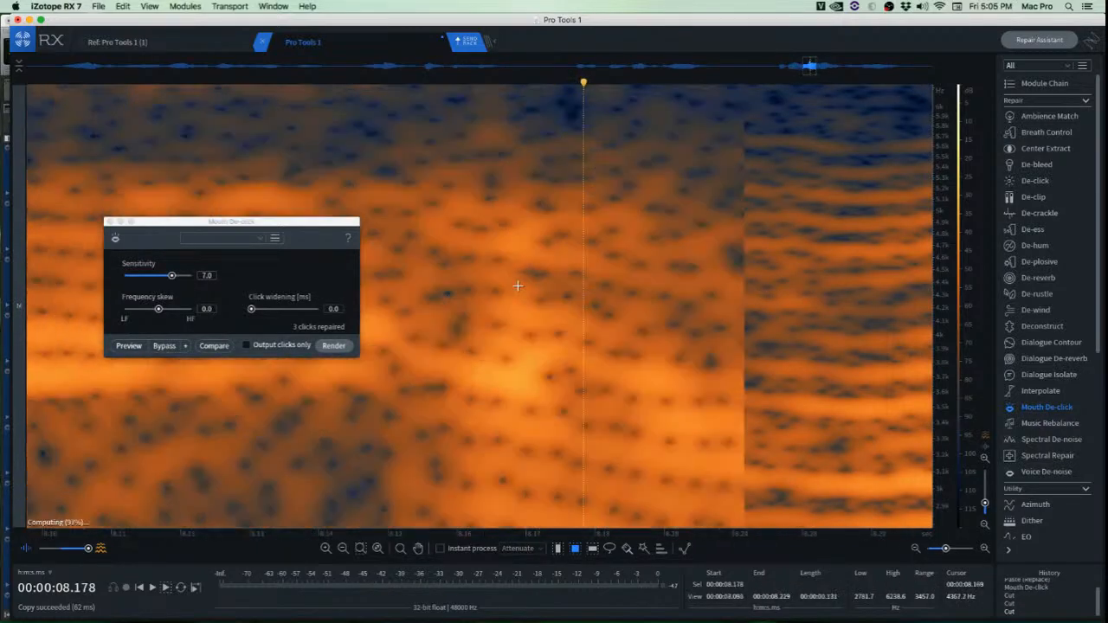
scroll(512, 284, down, 3)
scroll(509, 284, down, 3)
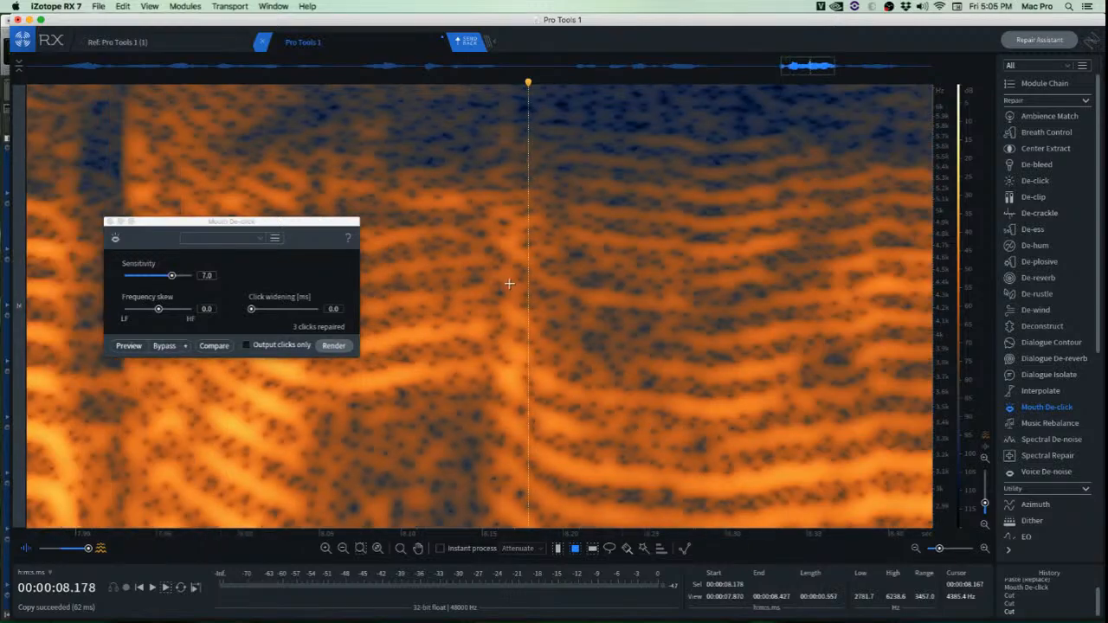
Lasso the slanted smear from about 8.152 to 8.174 s, between roughly 3201 and 3427 Hz, and cut it.
scroll(510, 286, up, 2)
click(268, 453)
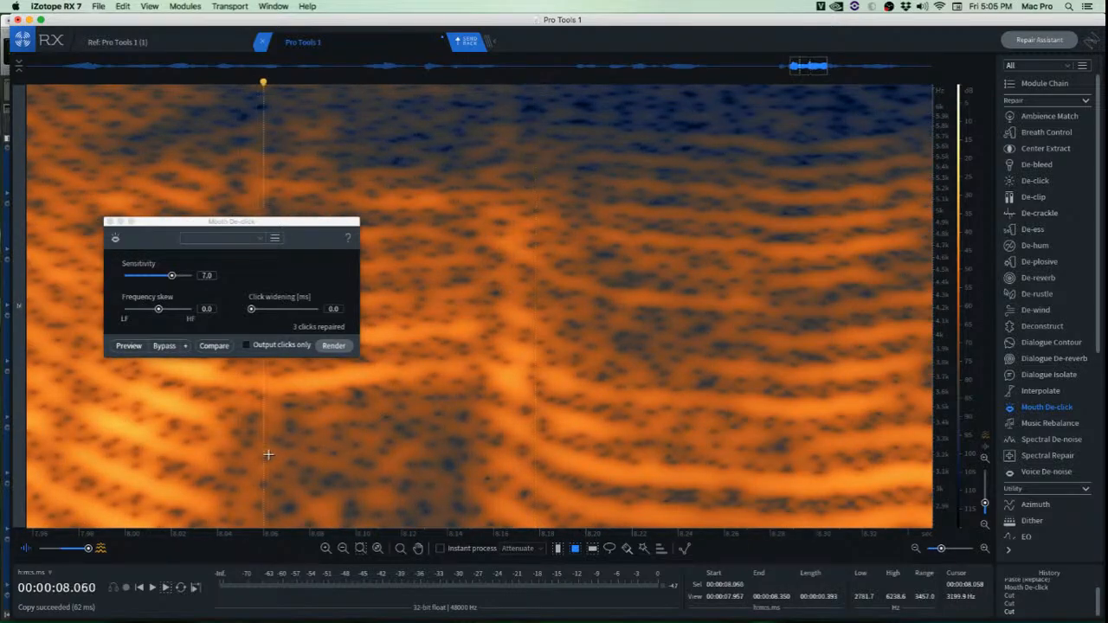
scroll(458, 456, up, 3)
scroll(463, 450, down, 3)
scroll(944, 376, up, 4)
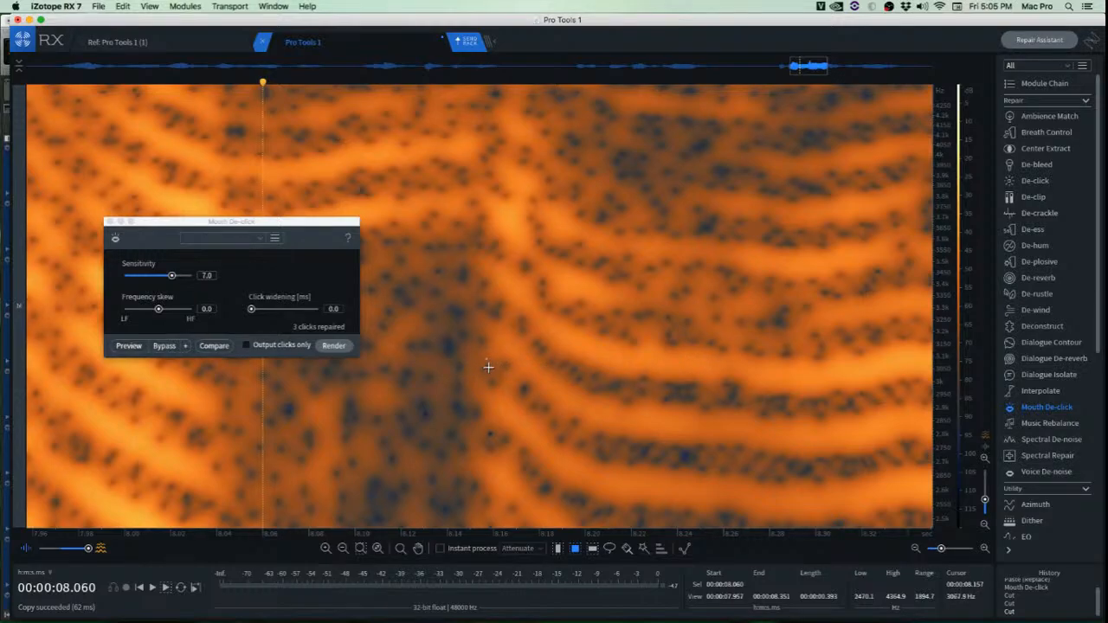
key(l)
mouse_move(522, 324)
mouse_down()
mouse_move(490, 288)
mouse_move(493, 319)
mouse_move(530, 340)
mouse_up()
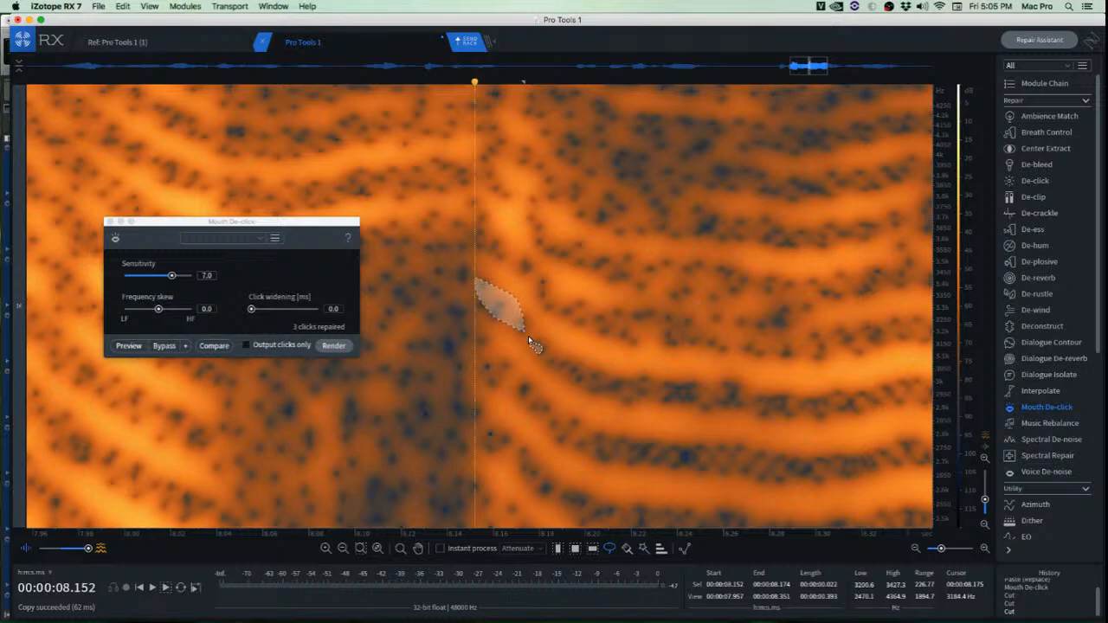
click(437, 370)
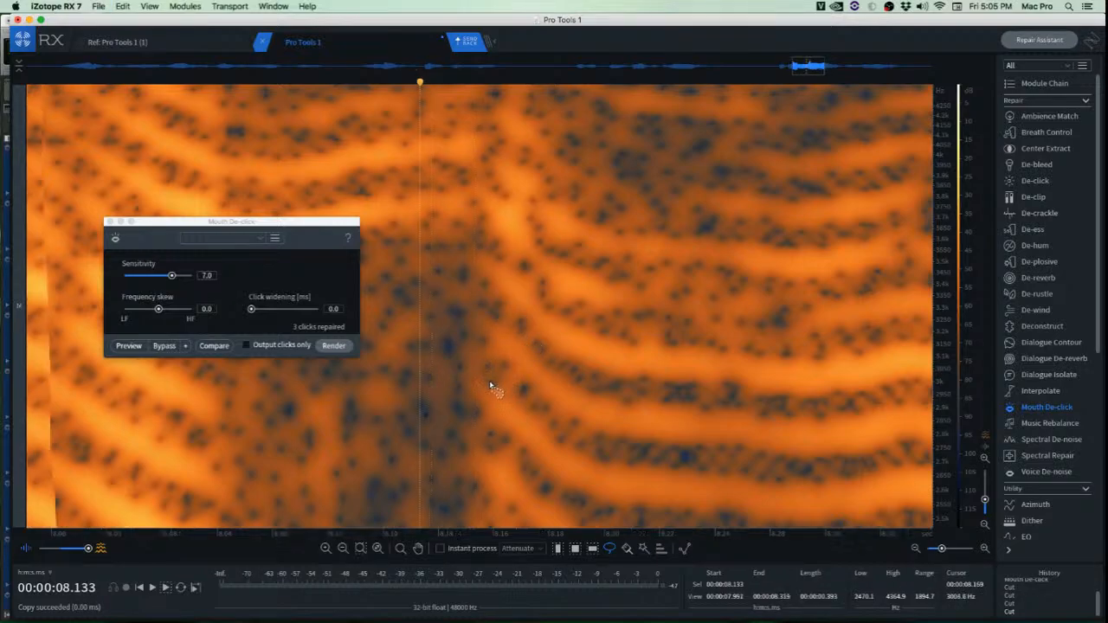
Lasso and cut the next smear beginning near 8.15 s at around 3 kHz.
scroll(493, 385, up, 2)
mouse_move(454, 372)
mouse_down()
mouse_move(562, 413)
mouse_move(475, 347)
mouse_move(461, 384)
mouse_up()
click(395, 378)
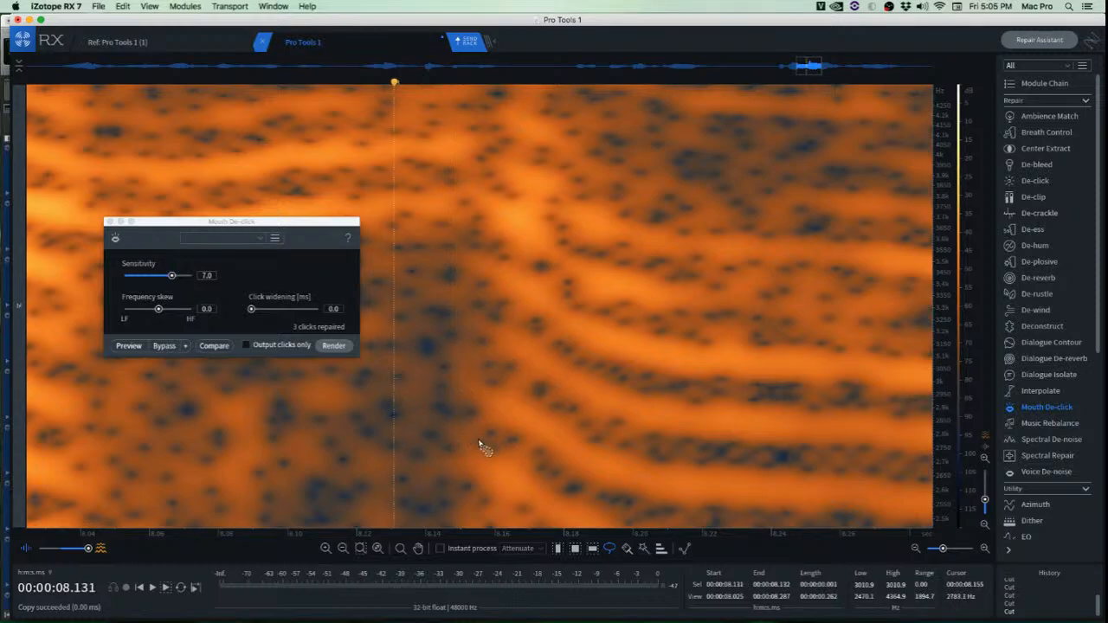
Try lassoing and cutting the slanted streak from about 8.15 to 8.18 s, between roughly 2.6 and 2.8 kHz.
drag(456, 434, 504, 462)
mouse_move(554, 489)
mouse_down()
mouse_move(568, 485)
mouse_move(525, 453)
mouse_move(457, 432)
mouse_up()
key(super+x)
click(292, 421)
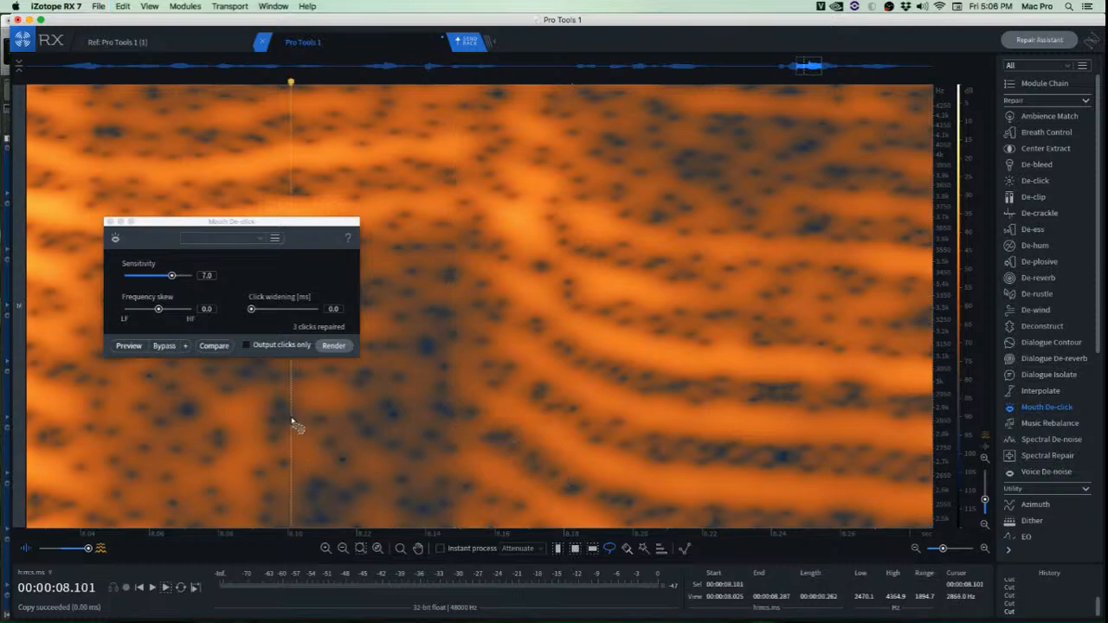
key(super+z)
click(296, 421)
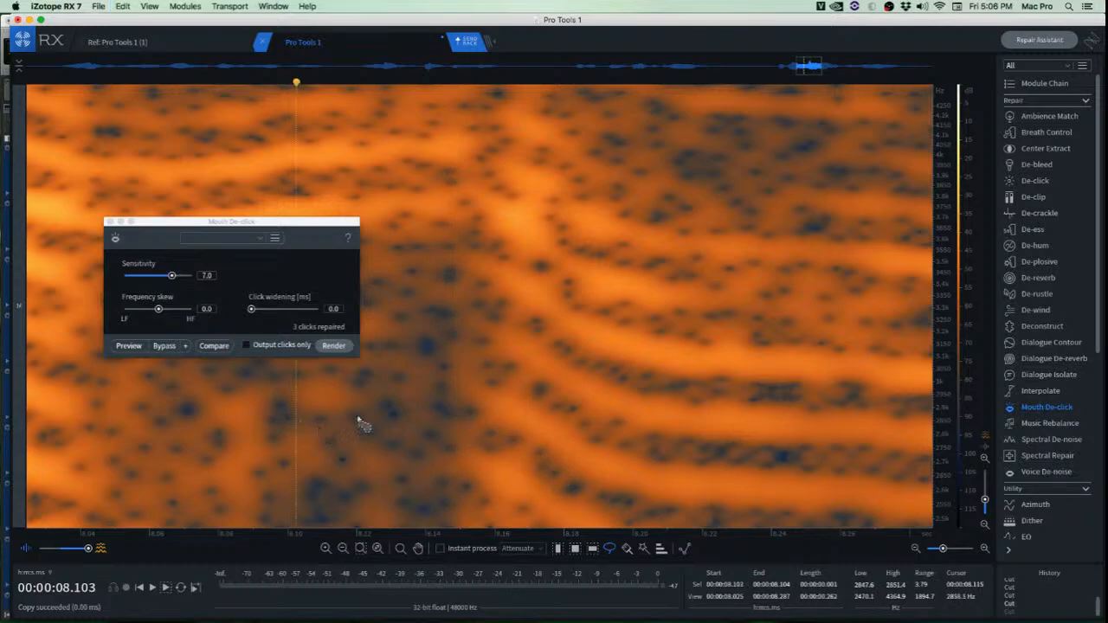
Lasso the slanted streak from about 8.157 to 8.173 s, between roughly 3445 and 3620 Hz, and clear the selection.
drag(944, 195, 942, 305)
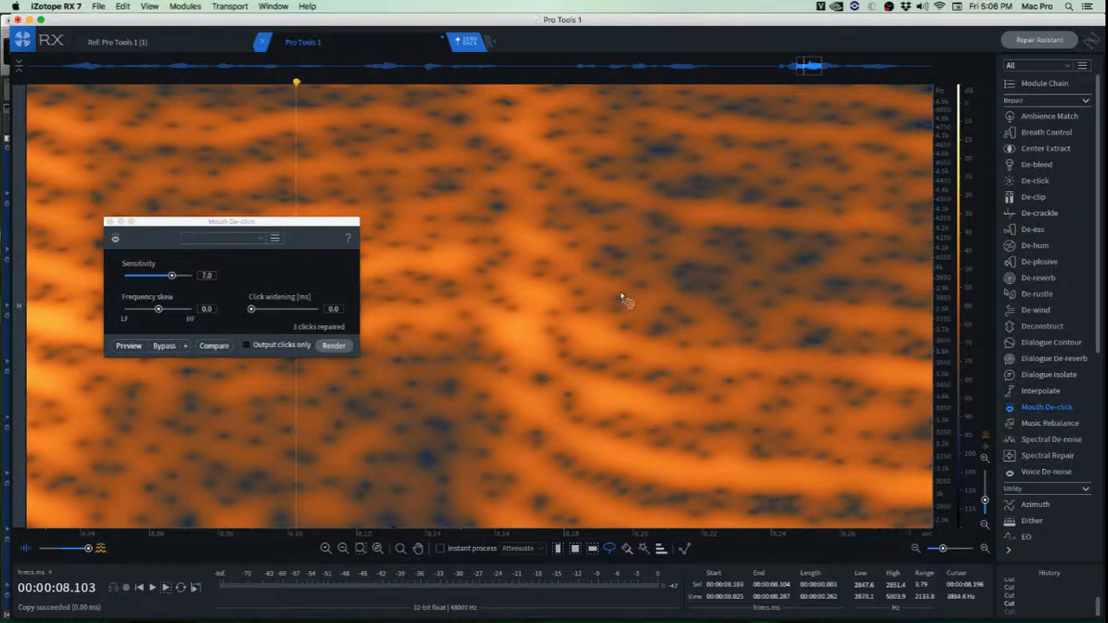
scroll(579, 312, up, 1)
scroll(541, 339, up, 2)
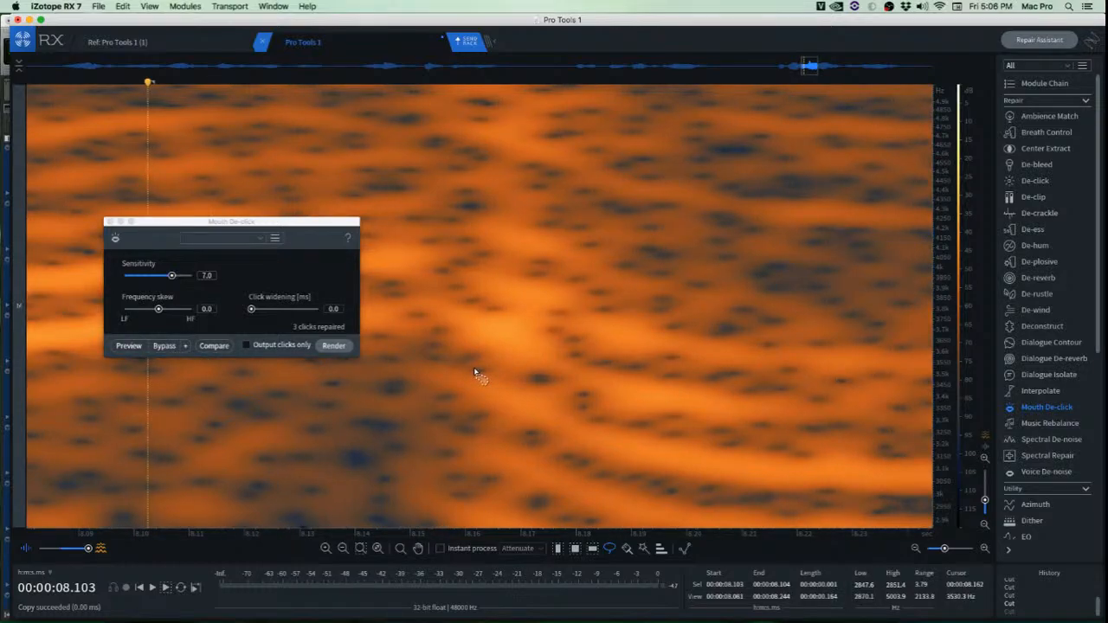
mouse_move(447, 362)
mouse_down()
mouse_move(530, 390)
mouse_move(511, 371)
mouse_move(451, 357)
mouse_up()
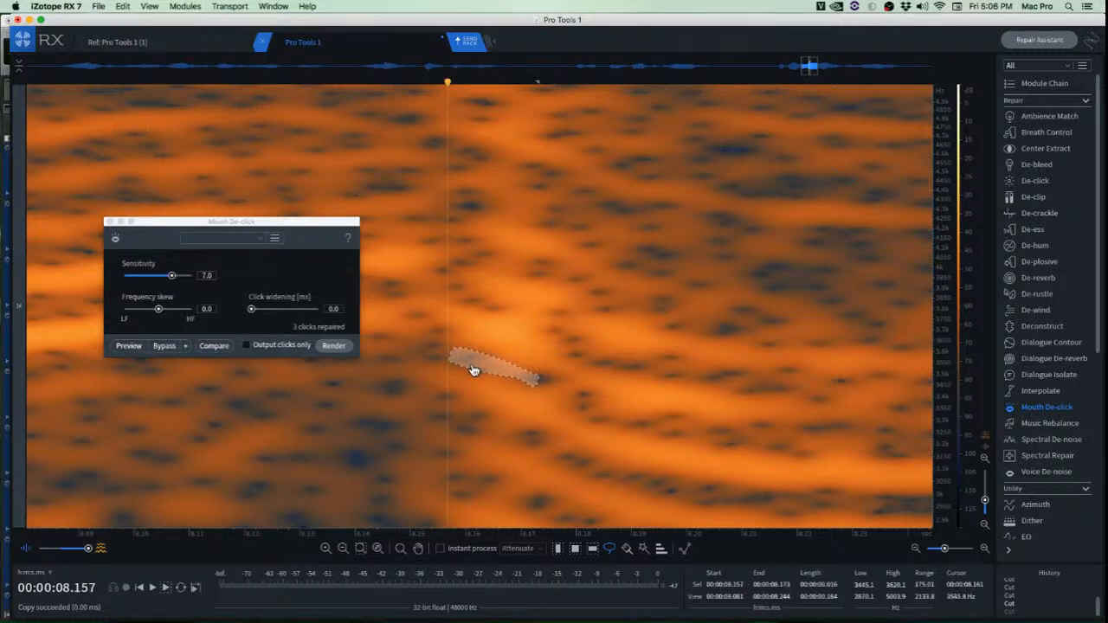
click(445, 329)
scroll(458, 341, down, 3)
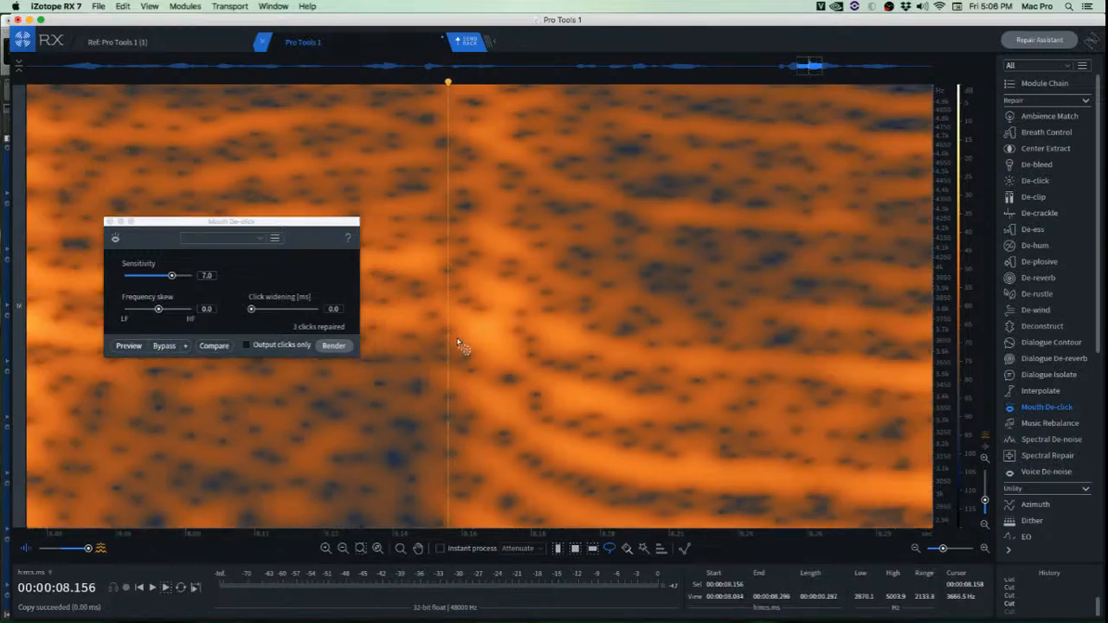
drag(945, 178, 943, 254)
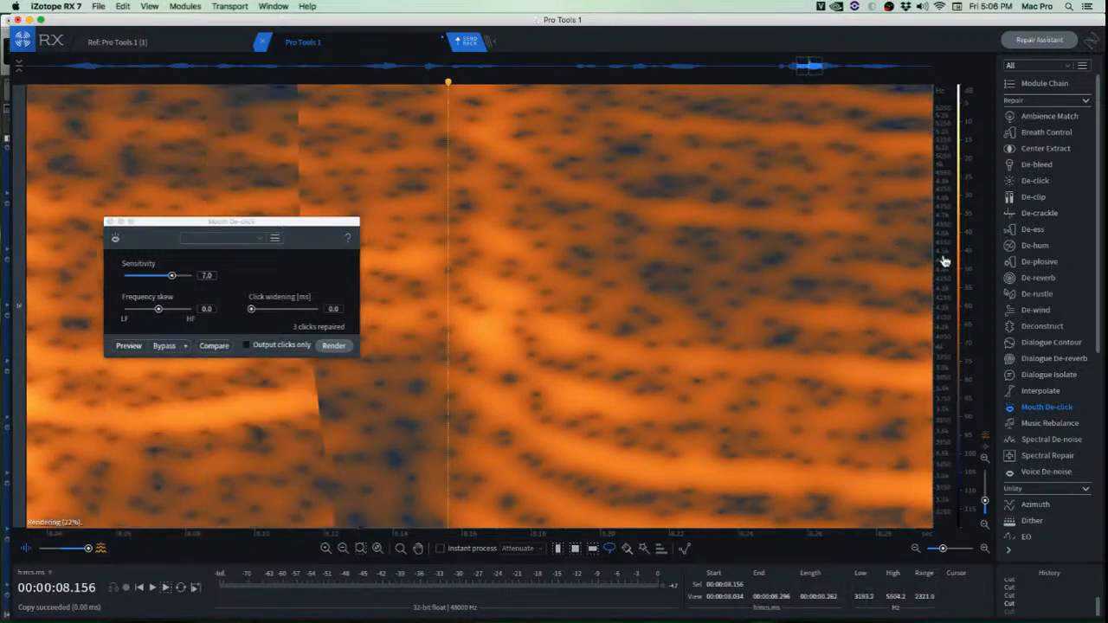
Try lassoing and cutting the smear from about 8.159 to 8.172 s, between roughly 4242 and 4342 Hz.
scroll(451, 354, up, 3)
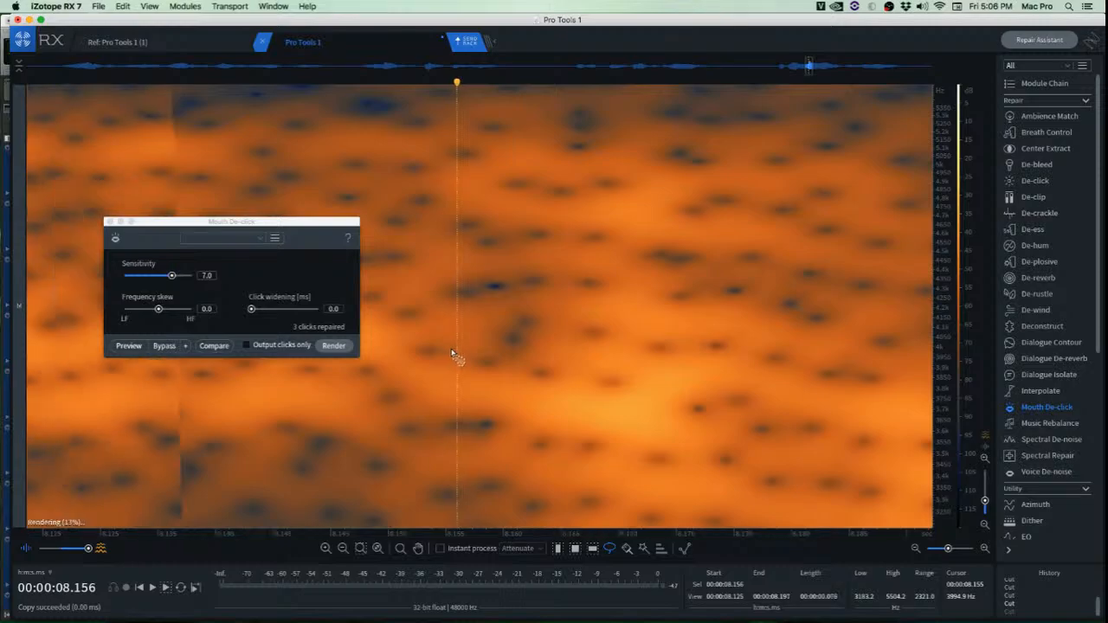
scroll(516, 348, down, 3)
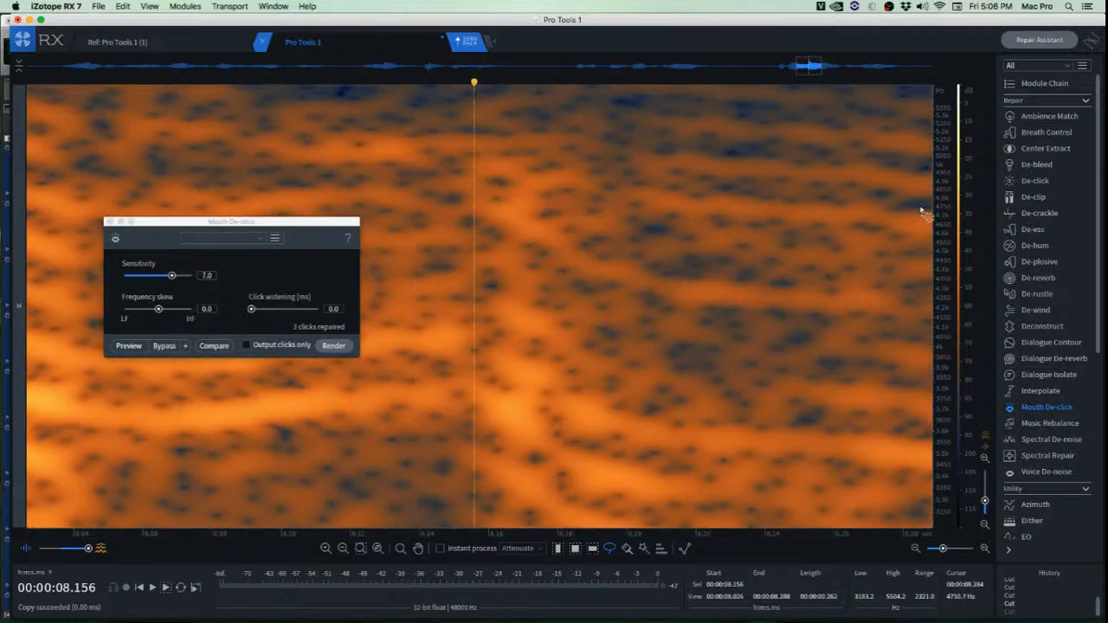
scroll(950, 206, up, 2)
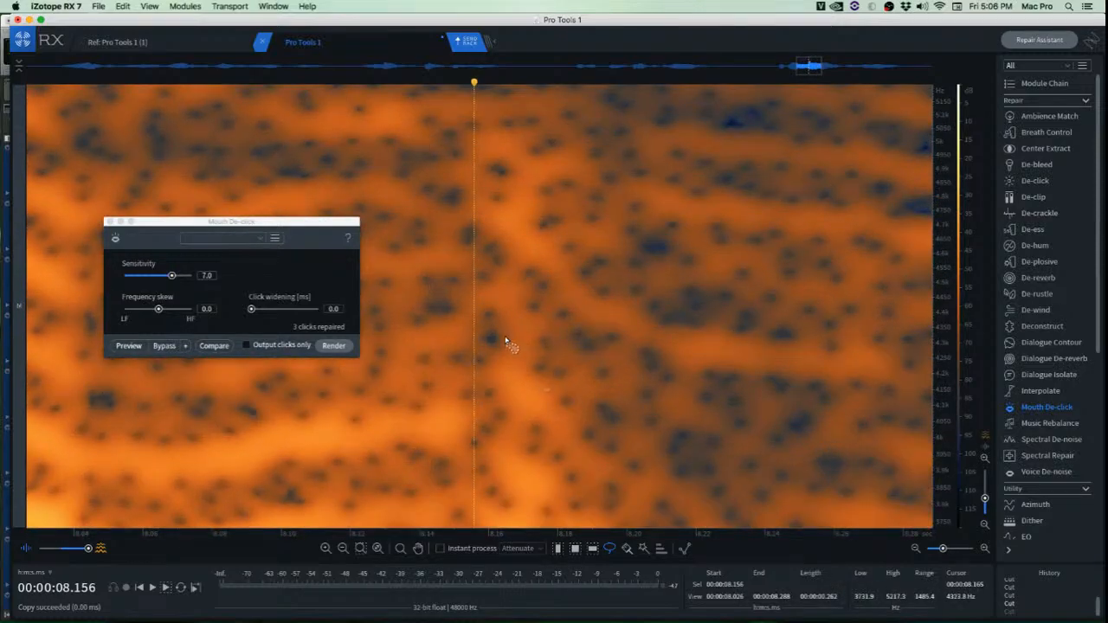
mouse_move(487, 341)
mouse_down()
mouse_move(519, 367)
mouse_move(534, 361)
mouse_move(510, 338)
mouse_move(487, 341)
mouse_up()
key(super+x)
click(603, 373)
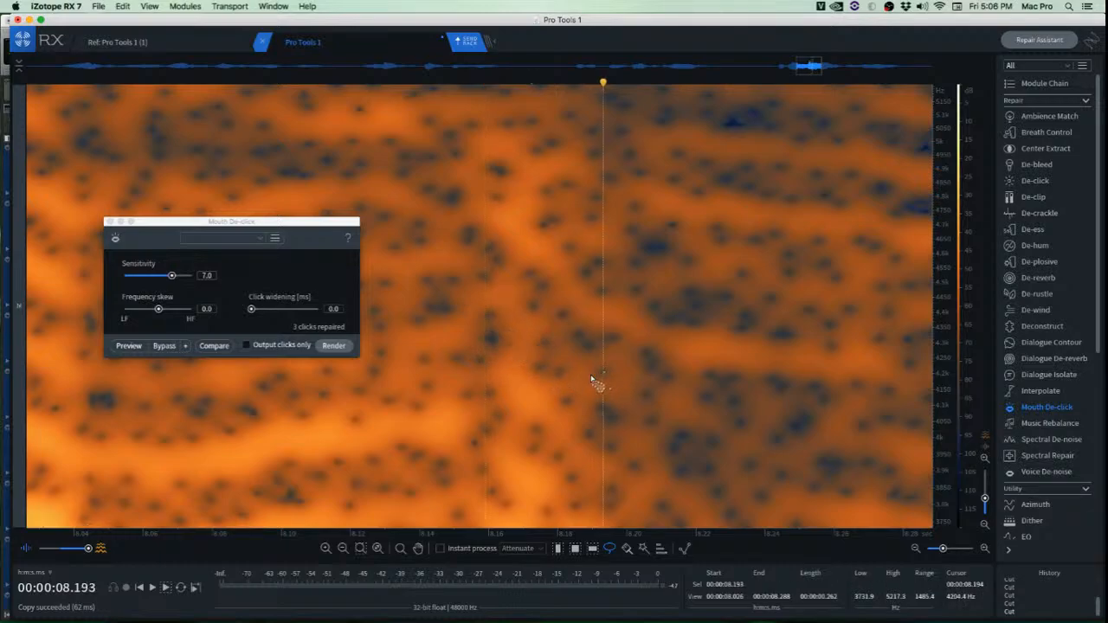
scroll(564, 391, down, 4)
key(super+z)
scroll(553, 391, down, 4)
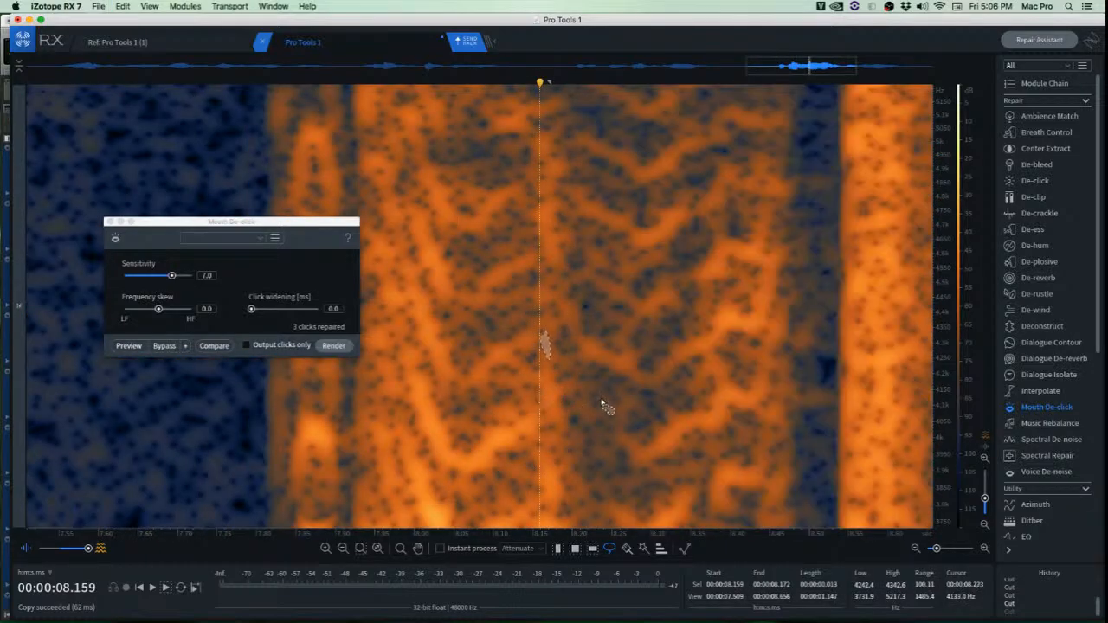
Play back the phrase from about 7.53 s with the full frequency range in view to check the transition.
scroll(611, 390, up, 4)
mouse_move(947, 353)
mouse_down()
mouse_move(953, 89)
mouse_move(935, 87)
mouse_up()
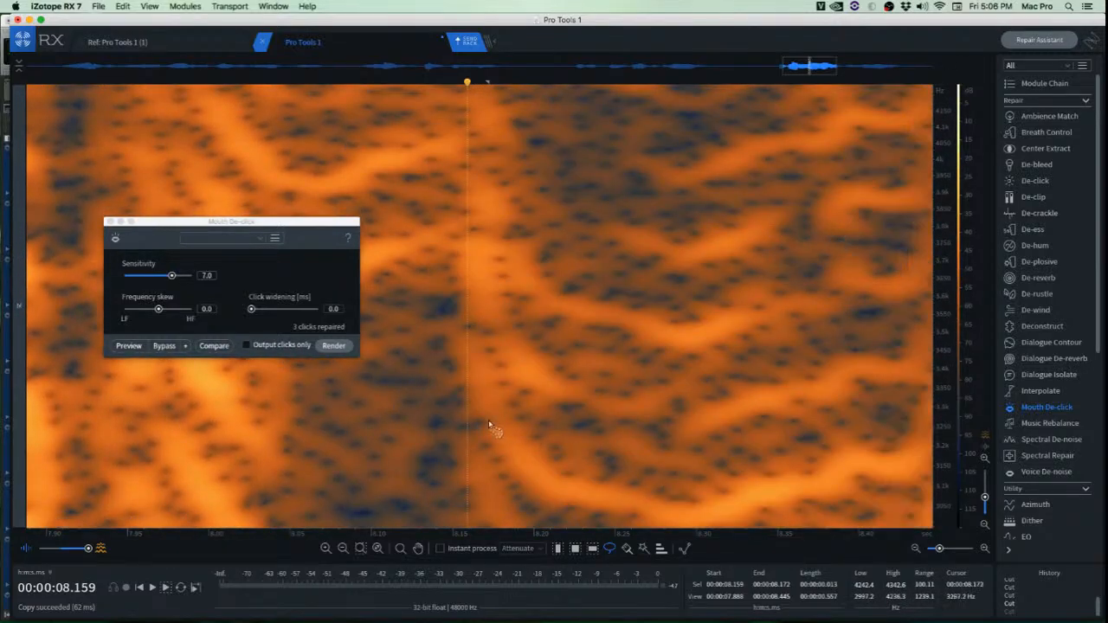
scroll(480, 414, down, 2)
scroll(481, 414, down, 5)
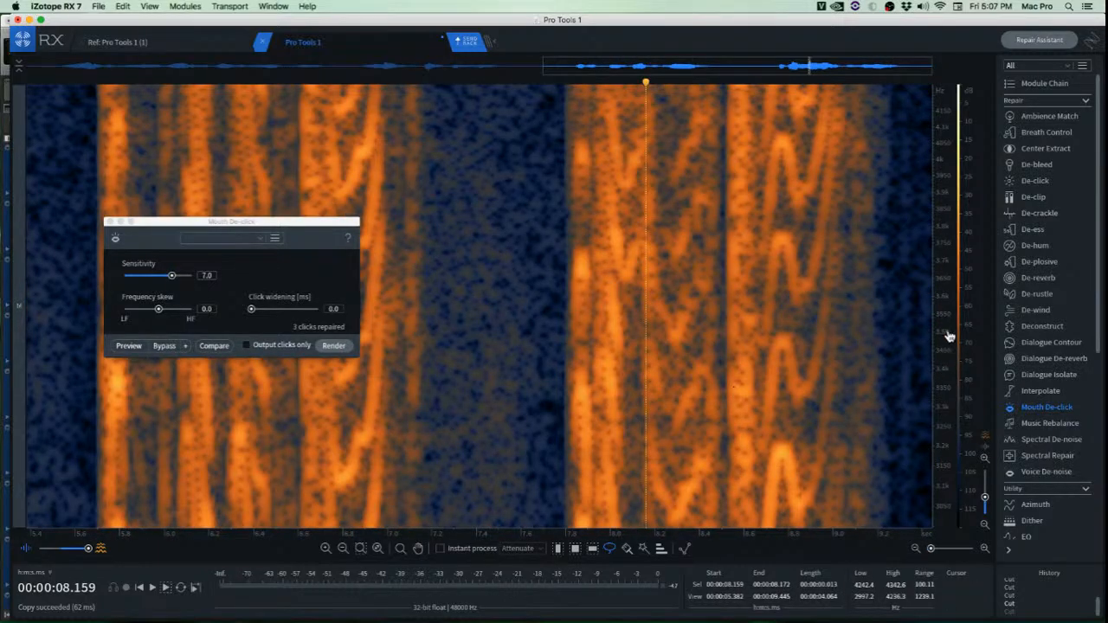
scroll(948, 329, down, 5)
click(645, 387)
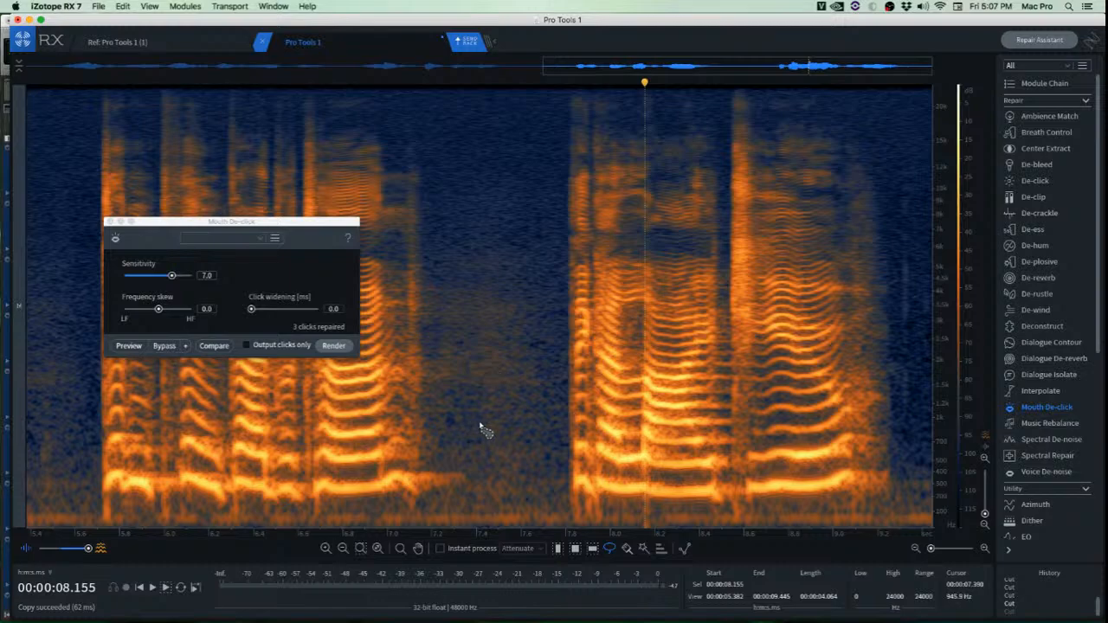
click(506, 367)
key(space)
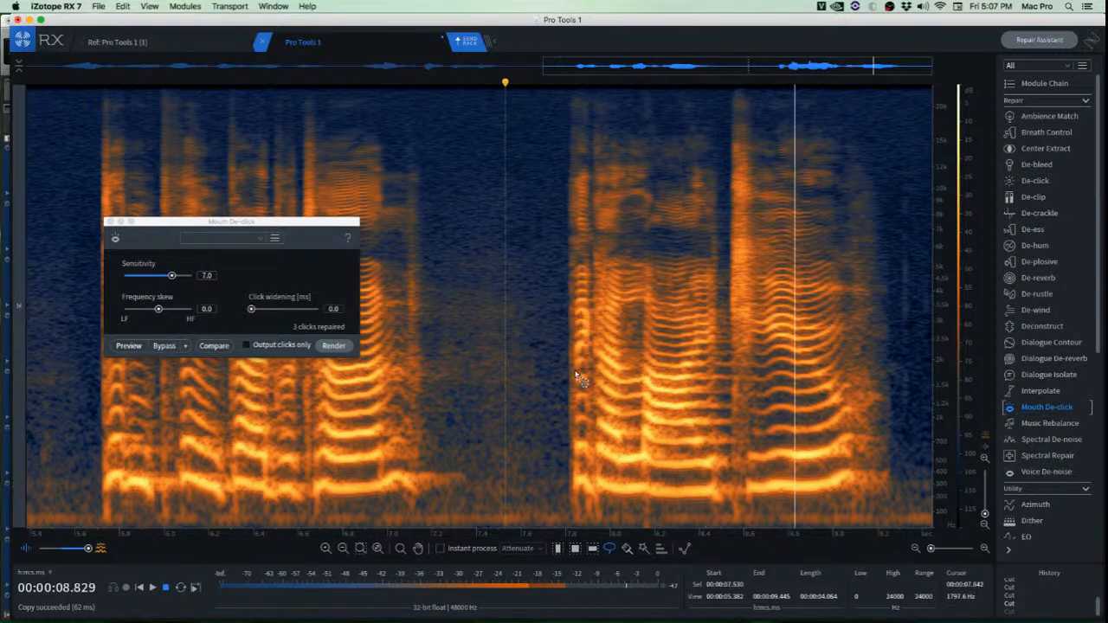
key(space)
key(space)
key(space)
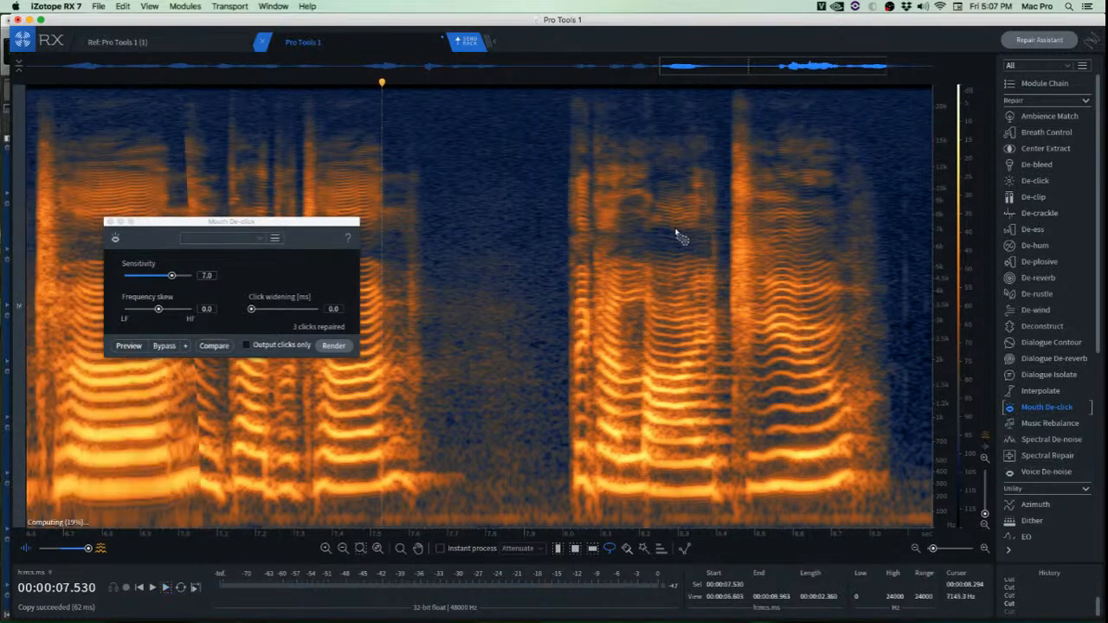
Try pasting the copied audio over a rectangle from about 8.162 to 8.166 s, between roughly 1880 and 3108 Hz.
scroll(658, 239, up, 10)
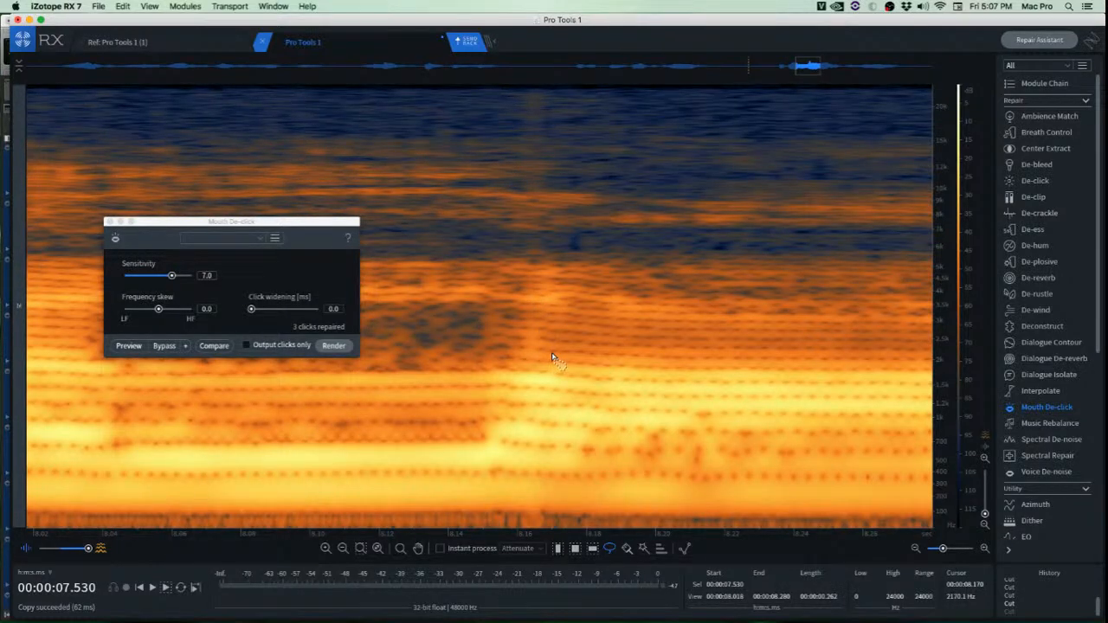
key(r)
mouse_move(541, 319)
mouse_down()
mouse_move(554, 367)
mouse_move(526, 368)
mouse_up()
key(super+v)
click(499, 351)
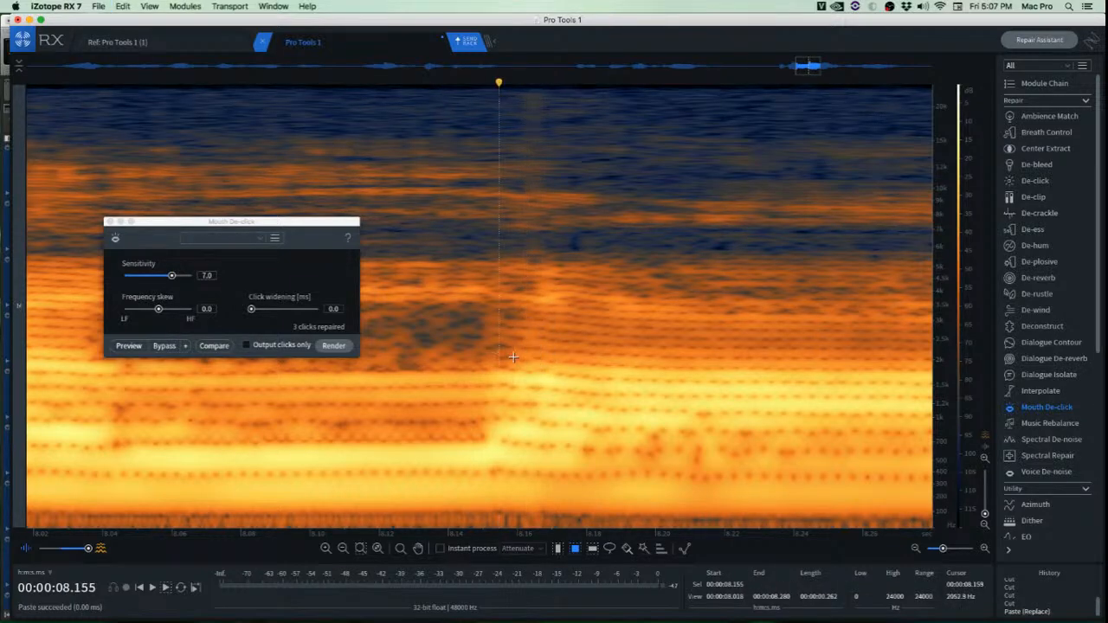
key(super+z)
Try pasting the copied audio over a taller rectangle from about 8.162 to 8.166 s, between roughly 2008 and 3498 Hz.
scroll(568, 377, up, 5)
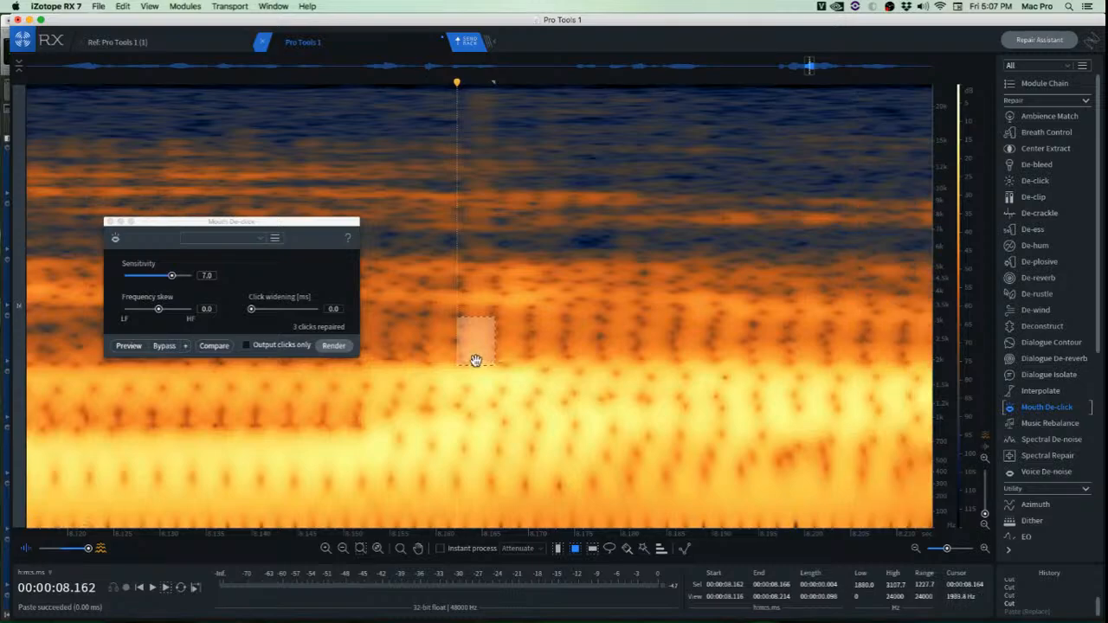
scroll(476, 360, up, 3)
scroll(438, 347, up, 3)
key(Escape)
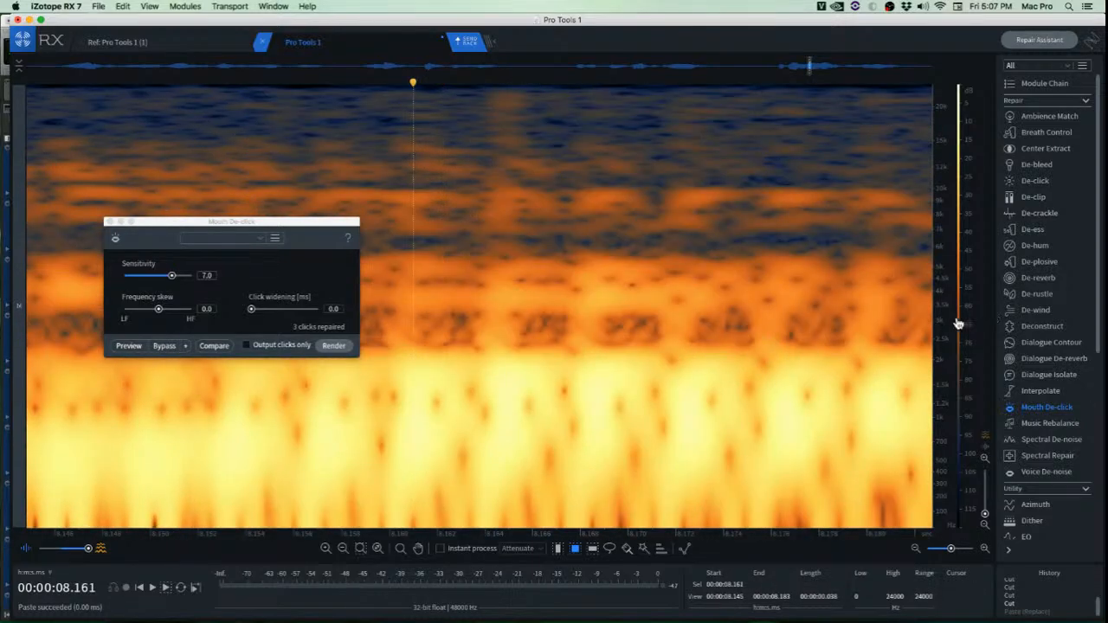
scroll(940, 329, up, 10)
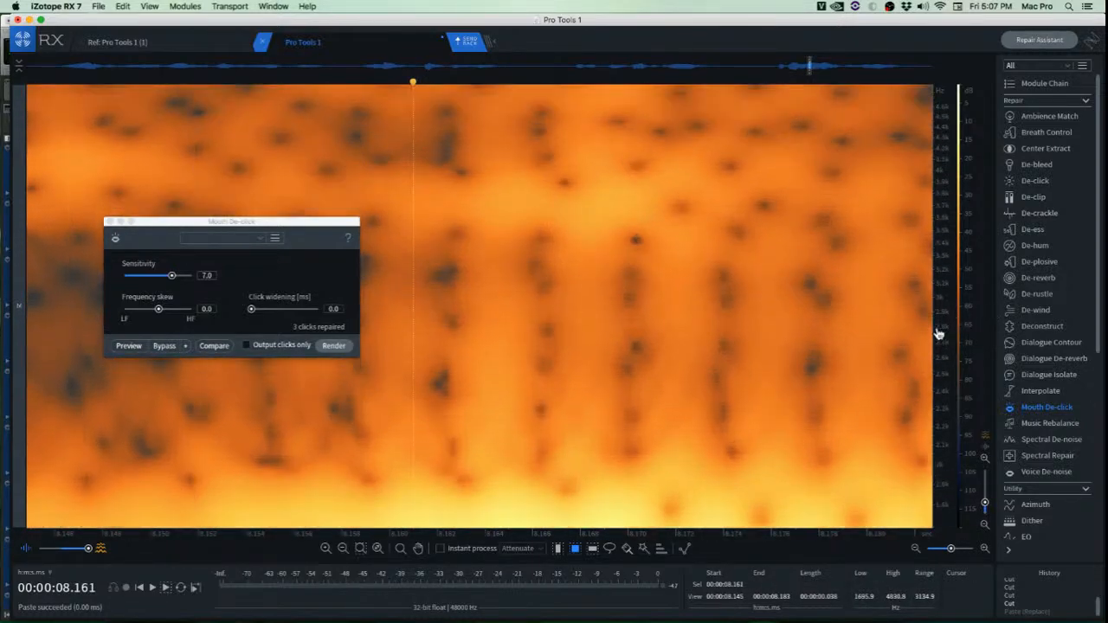
drag(550, 235, 486, 442)
click(627, 429)
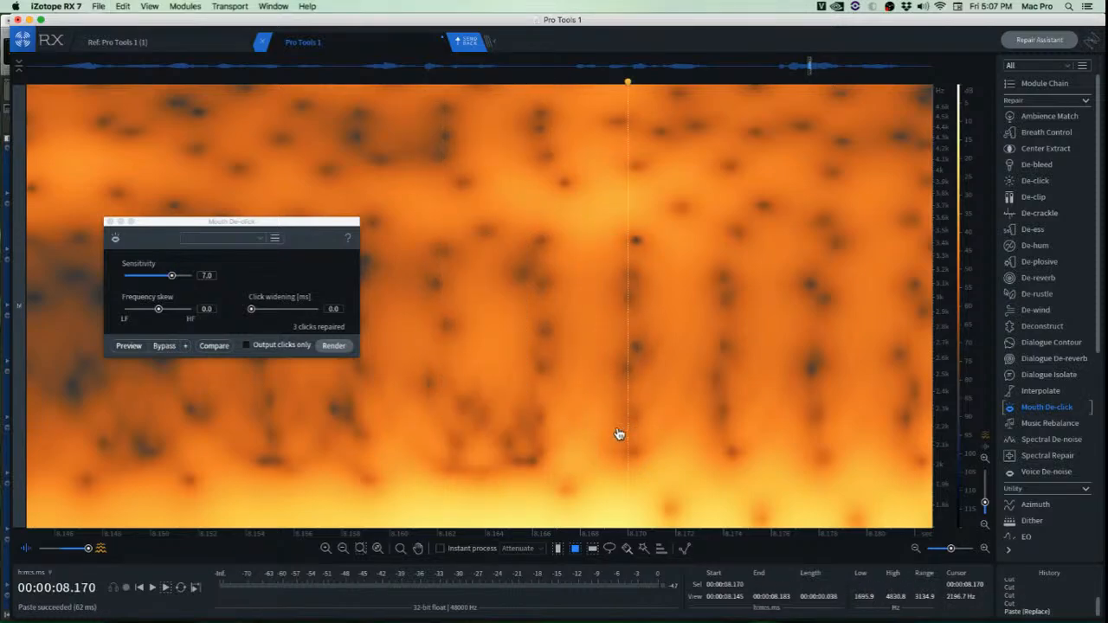
key(super+z)
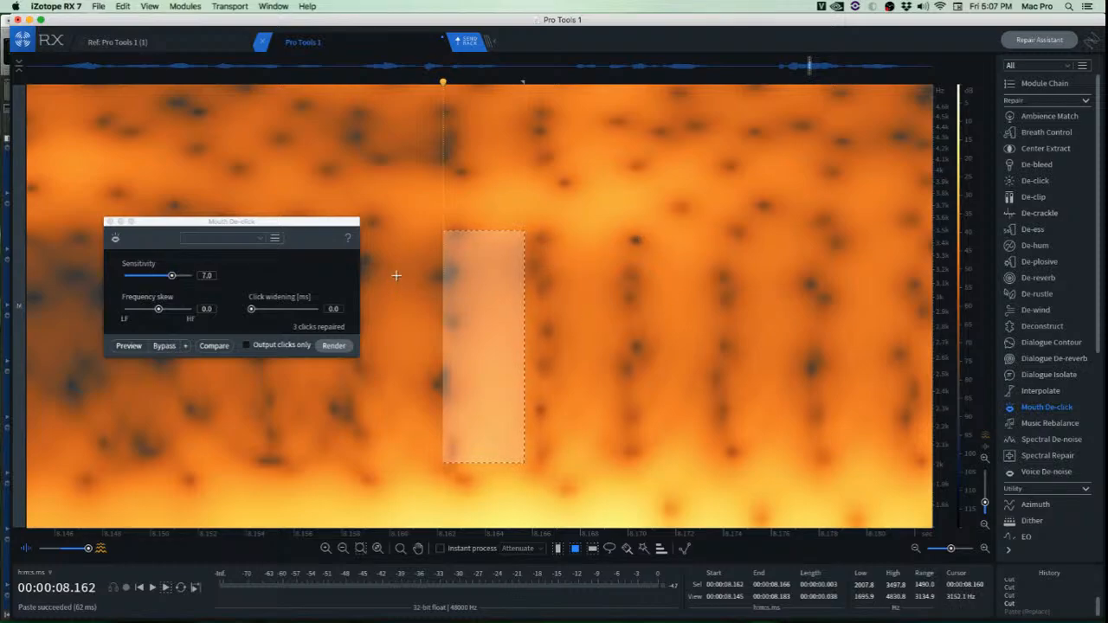
Undo one more edit and cut a rectangle from about 8.163 to 8.166 s, between roughly 2014 and 3544 Hz.
key(super+z)
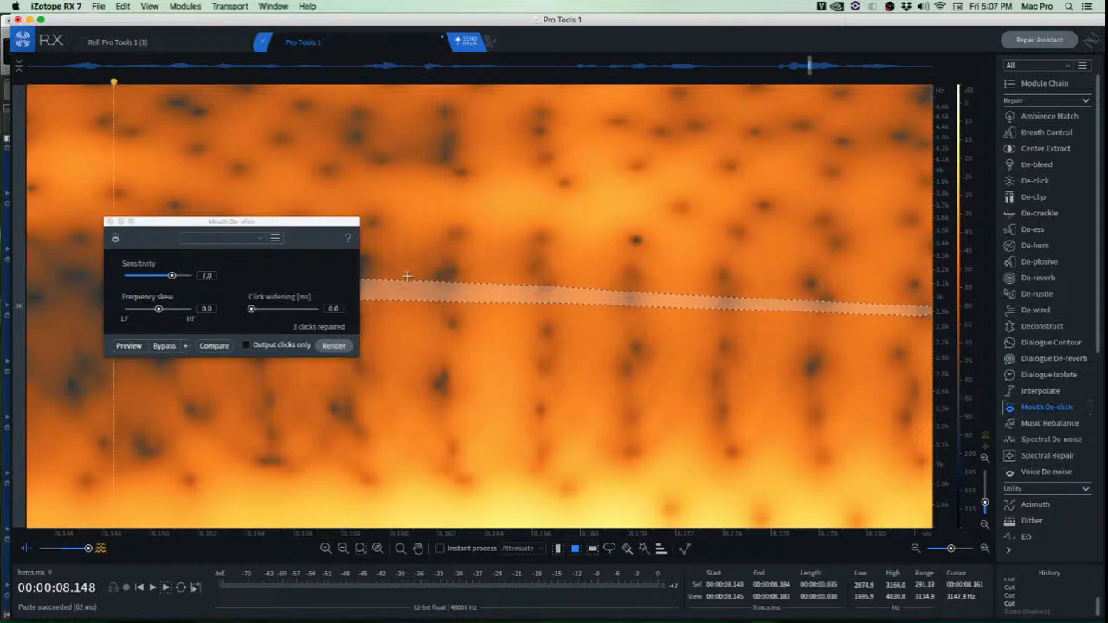
drag(466, 228, 531, 462)
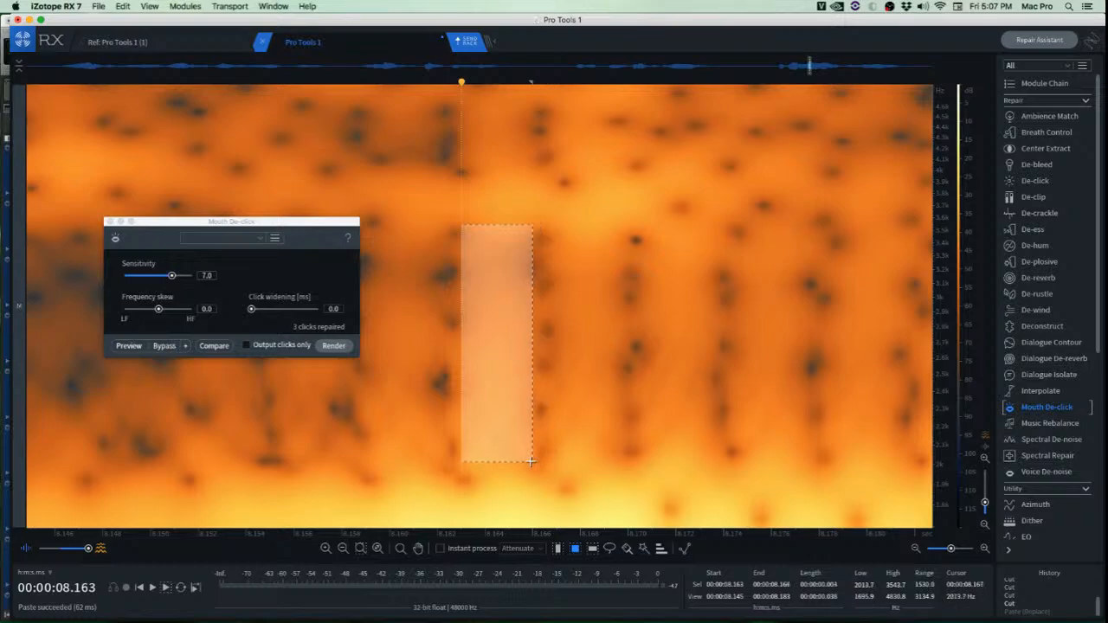
key(super+c)
Play back the transition from about 8.056 s to check the cut.
scroll(499, 422, down, 5)
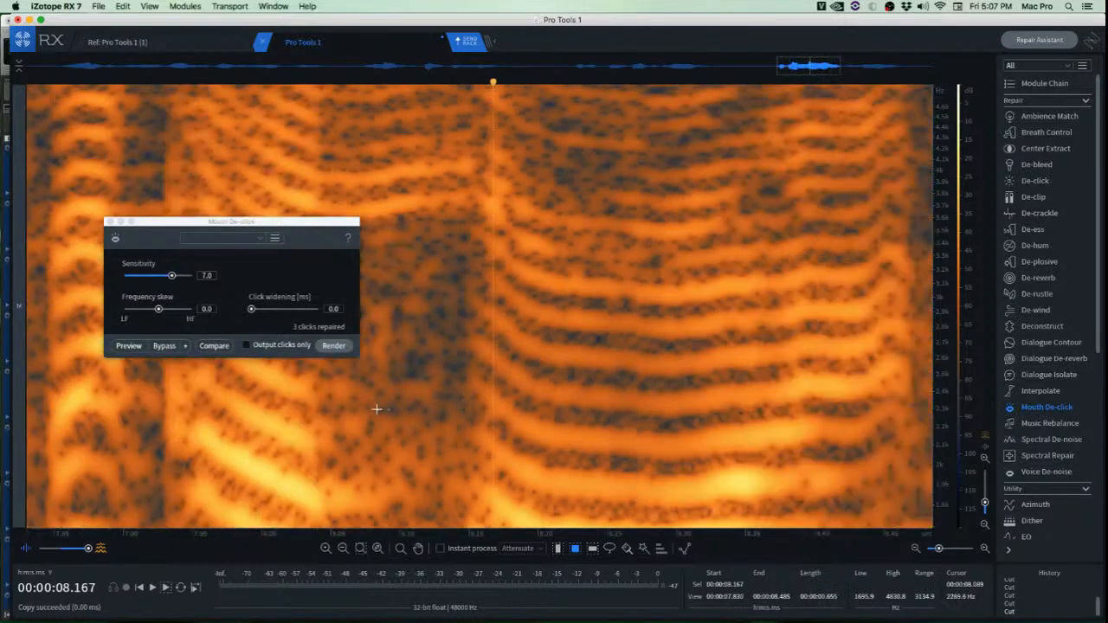
click(338, 405)
key(space)
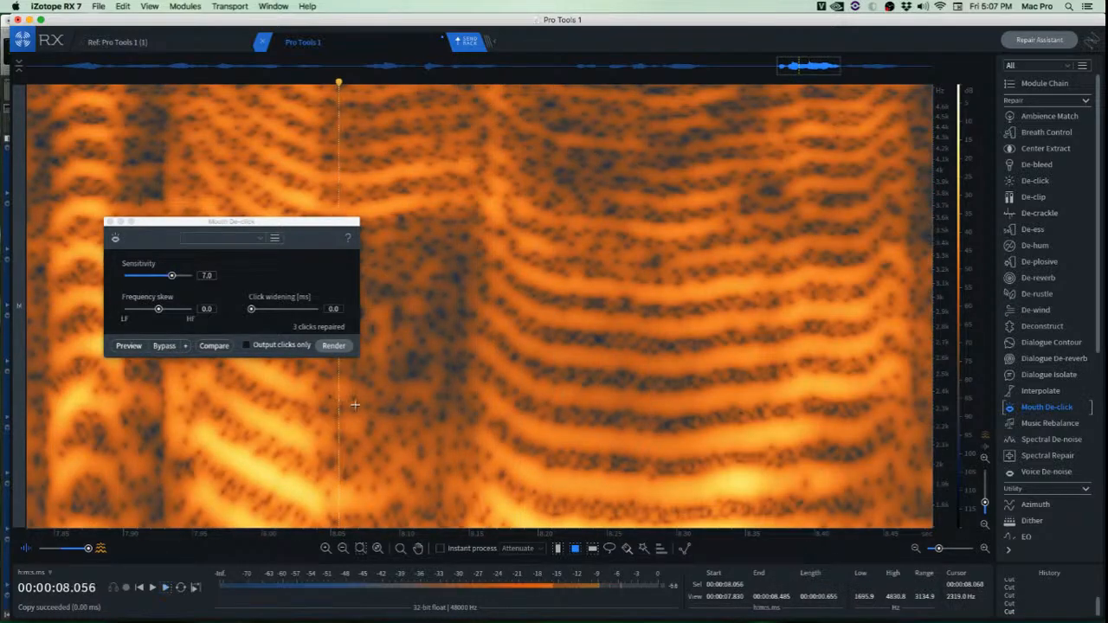
Cut rectangles from the bright smear near 8.16 to 8.18 s, at roughly 4 to 4.6 kHz, and clear the selection.
scroll(490, 109, up, 3)
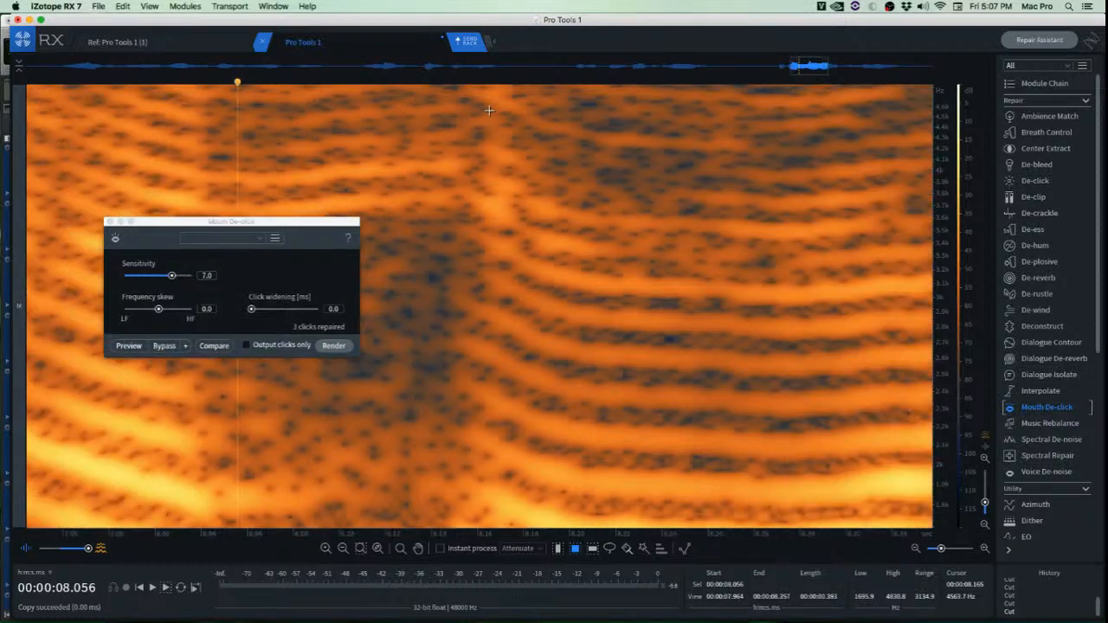
drag(481, 107, 517, 177)
key(super+c)
click(496, 159)
scroll(491, 160, up, 2)
key(super+c)
click(539, 178)
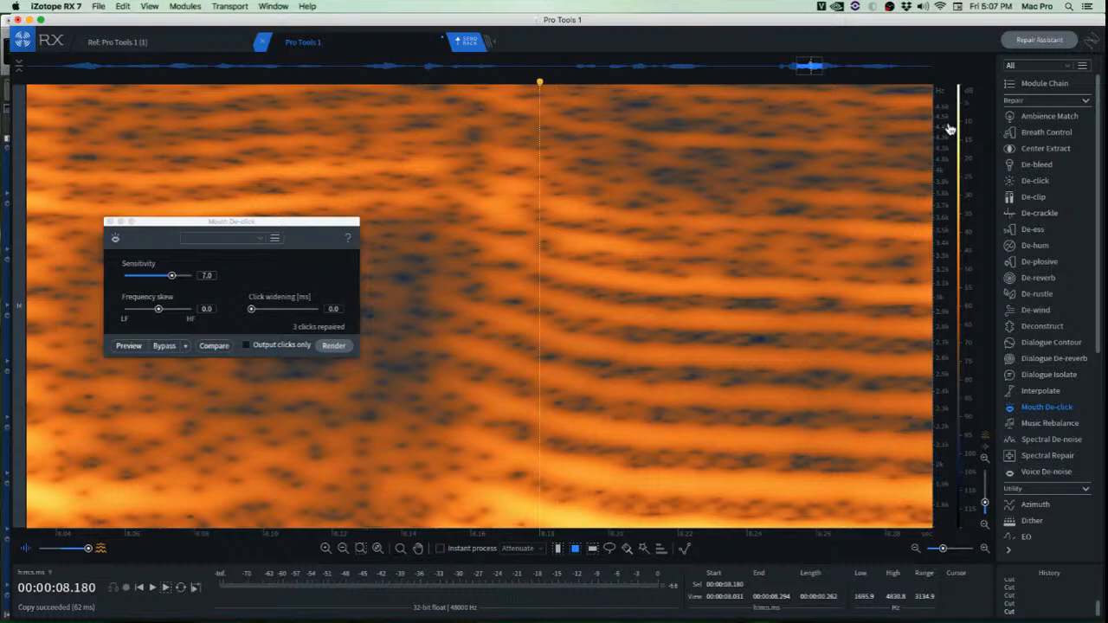
Cut a narrow rectangle from about 8.158 to 8.172 s, between roughly 3960 and 4151 Hz, and clear the selection.
drag(950, 129, 950, 310)
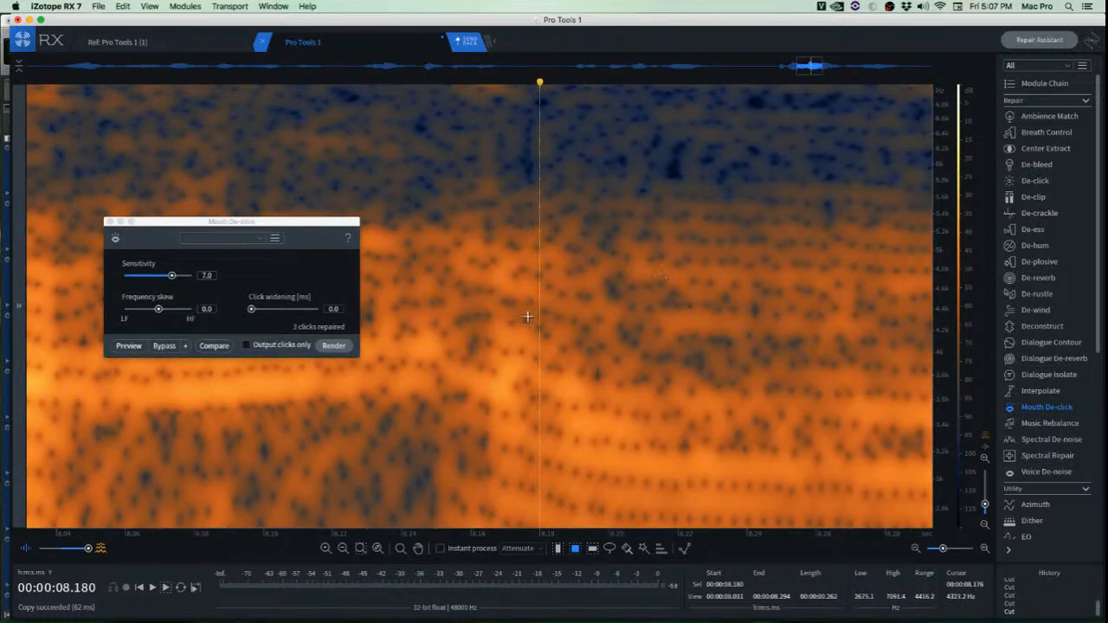
scroll(522, 320, up, 2)
drag(461, 312, 519, 327)
key(super+v)
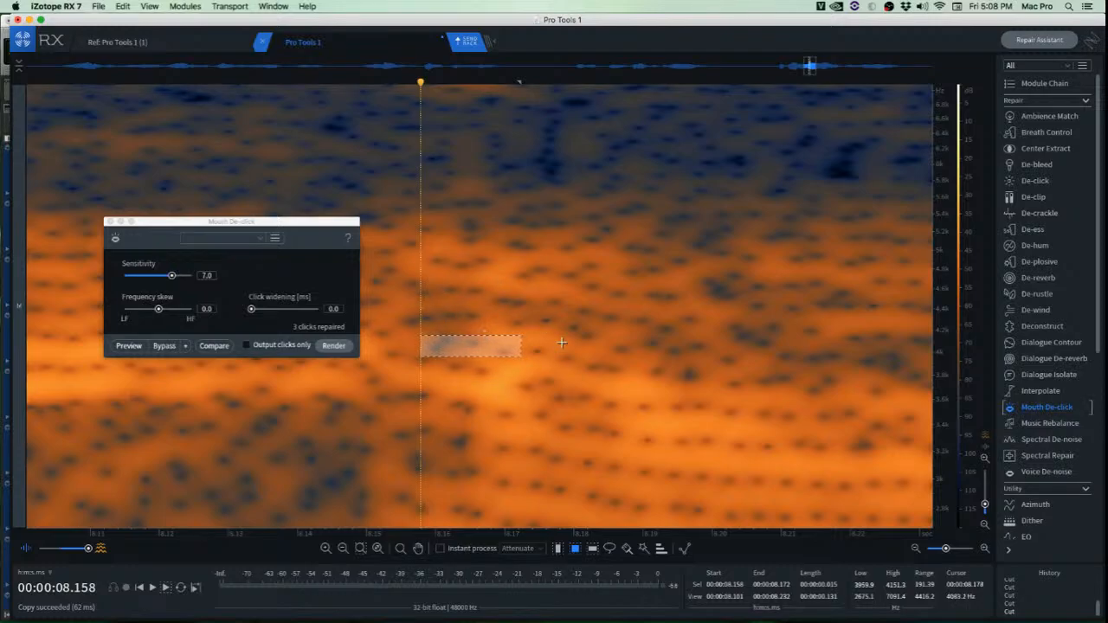
click(533, 318)
Play the last two phrases from about 5.477 s with the whole recording in view, and stop playback.
scroll(527, 321, up, 2)
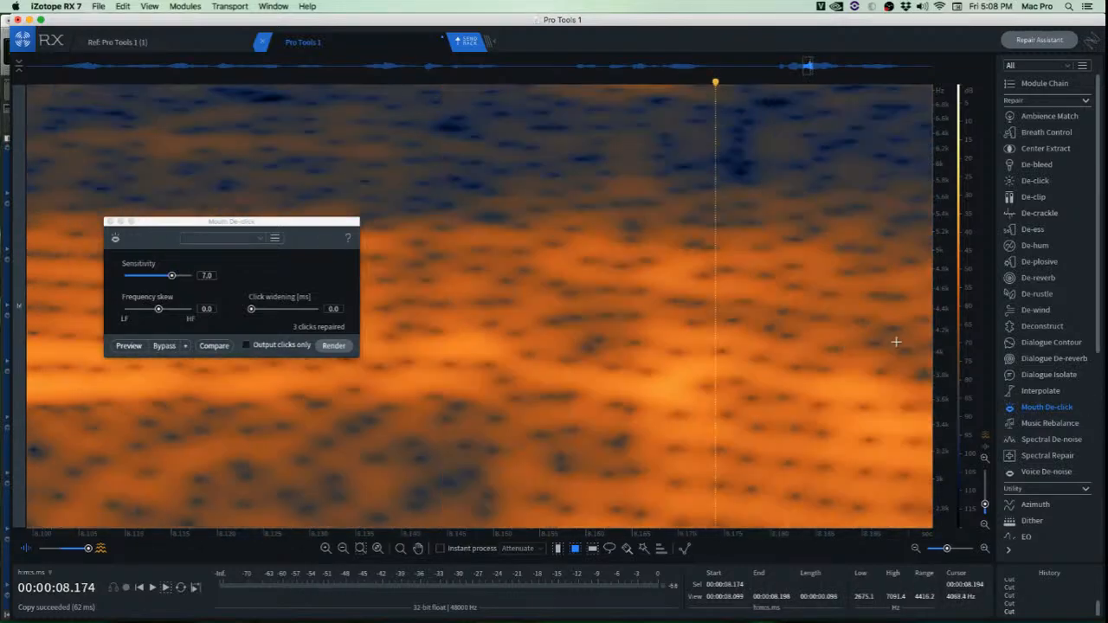
scroll(943, 317, up, 2)
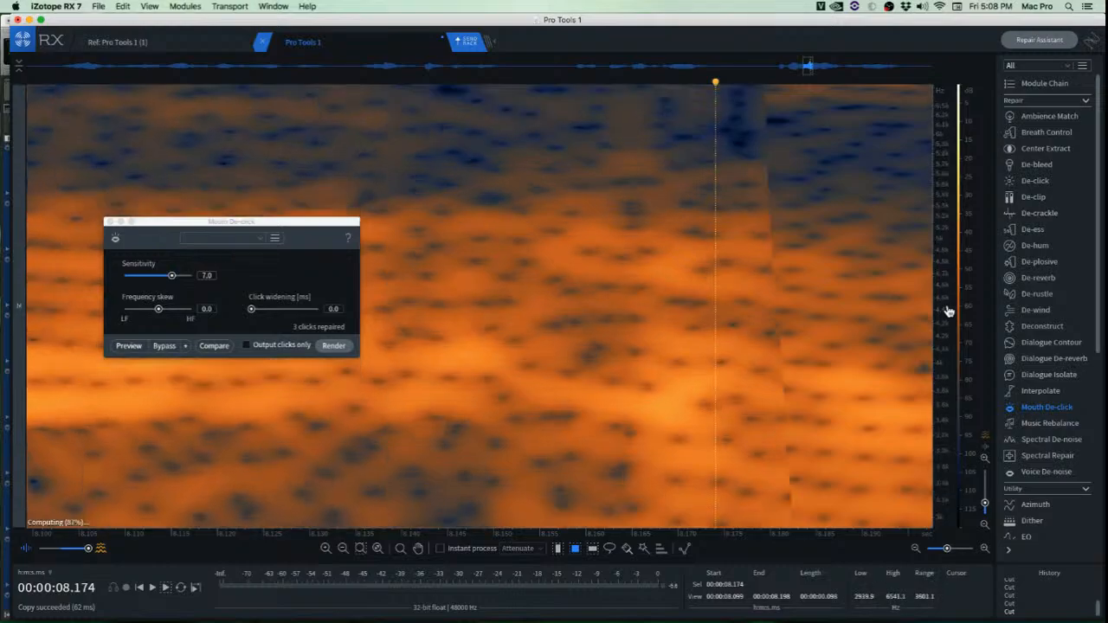
scroll(427, 223, down, 10)
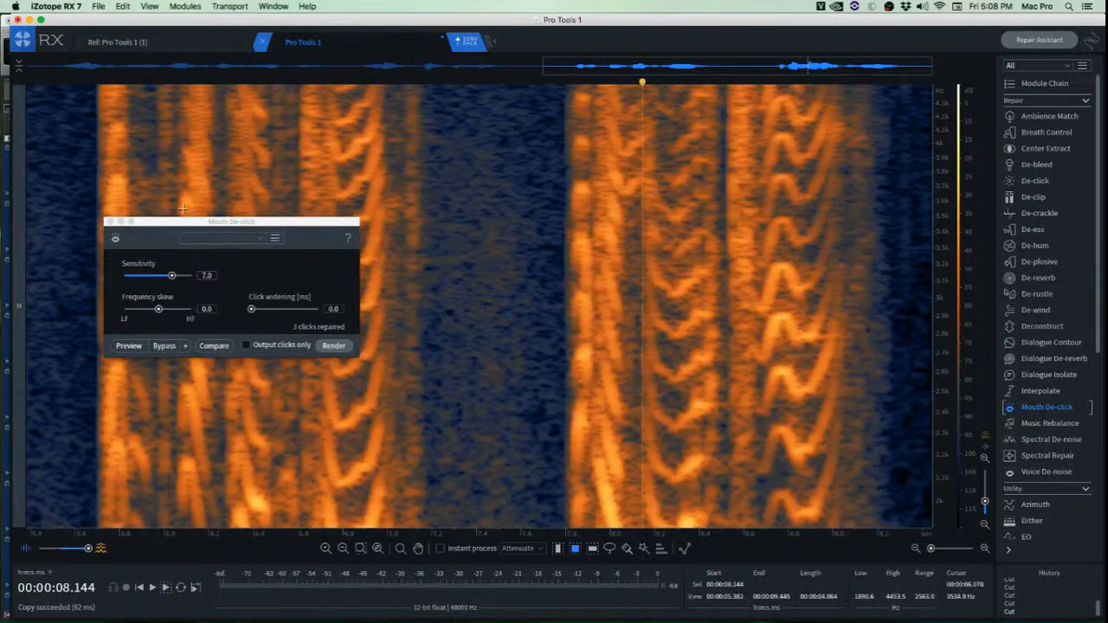
click(48, 163)
key(space)
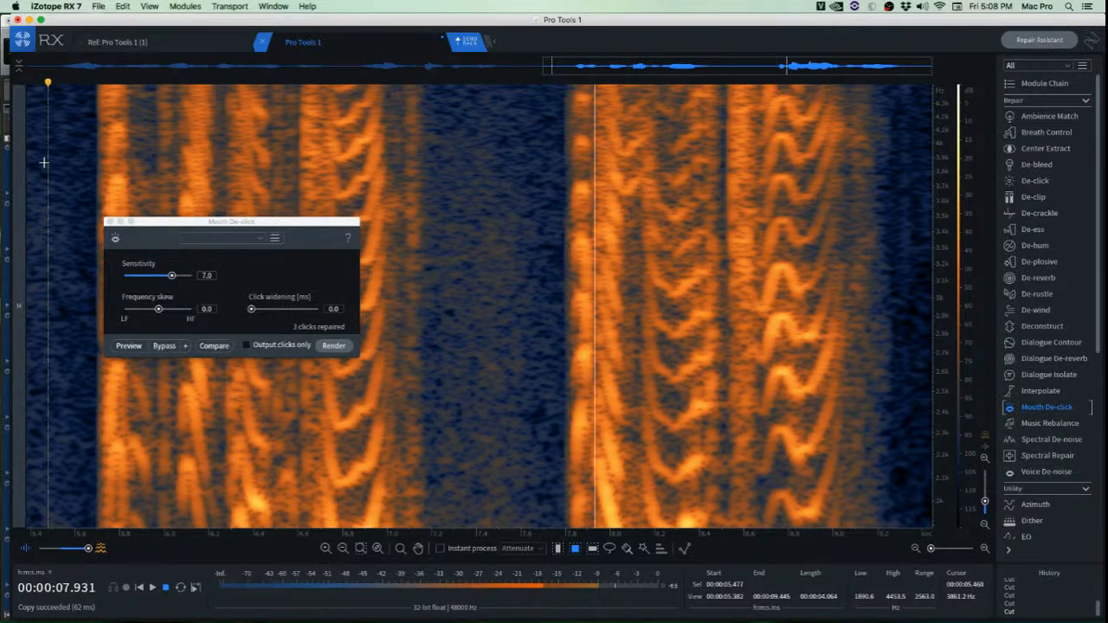
scroll(44, 162, down, 1)
scroll(43, 162, down, 2)
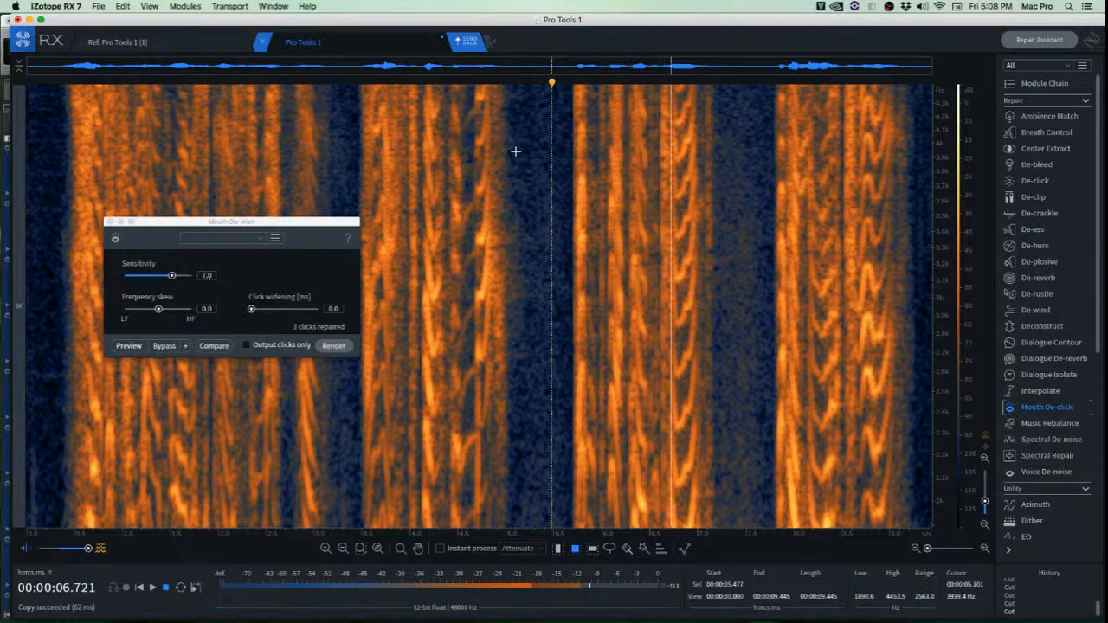
key(space)
Audition the third phrase repeatedly from about 5.549 s and stop playback.
click(558, 126)
key(space)
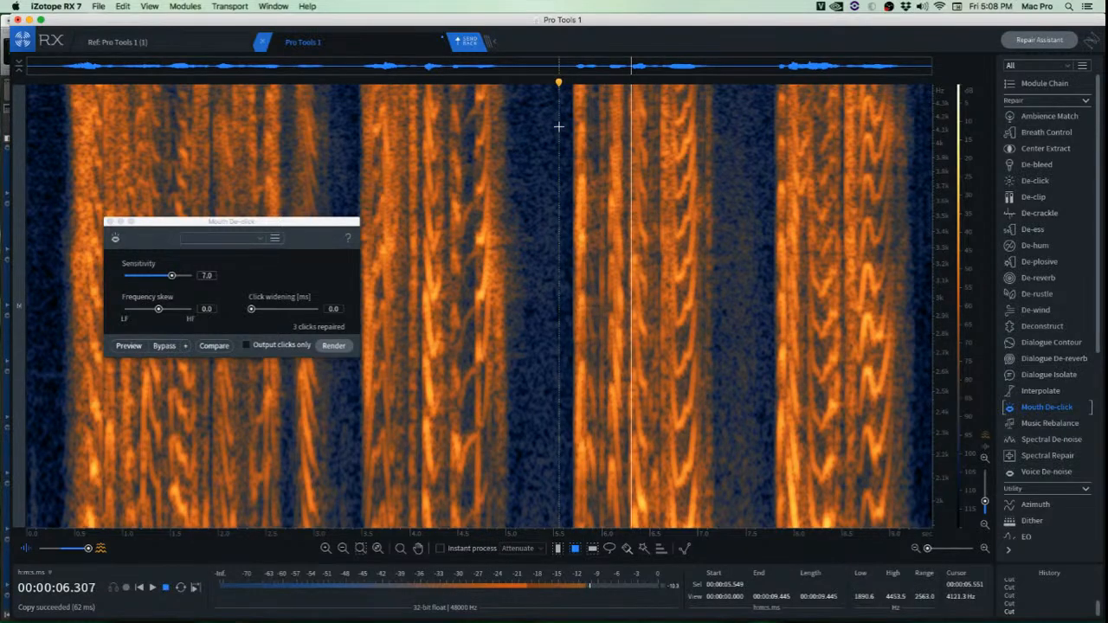
key(space)
key(space)
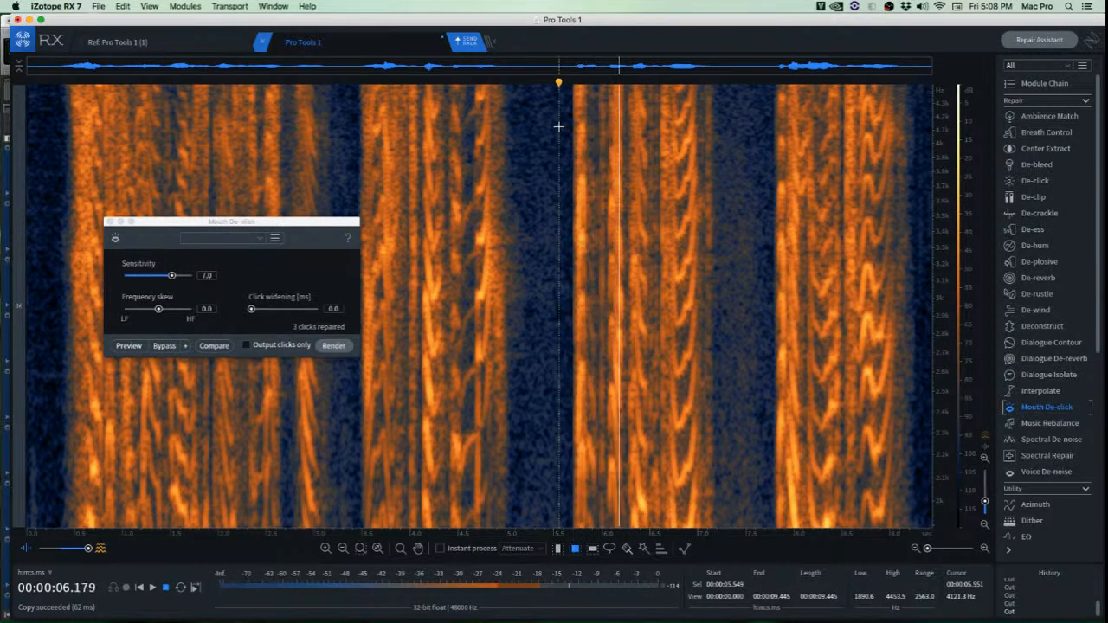
key(space)
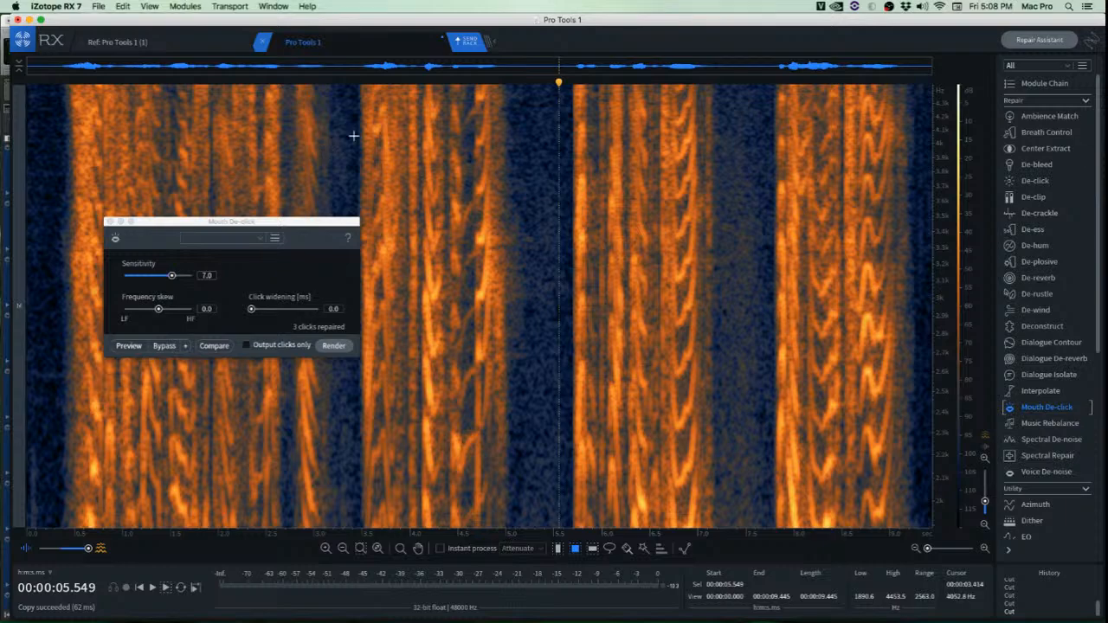
Play the recording from about 3.419 s to review the repaired transition in context, and stop playback.
click(354, 136)
key(space)
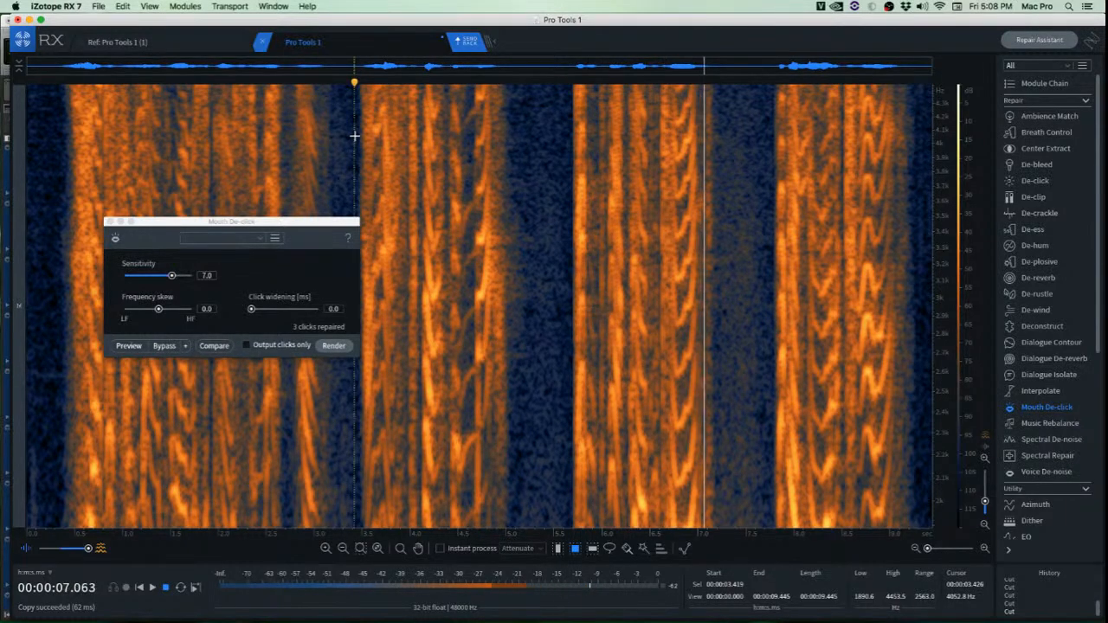
key(space)
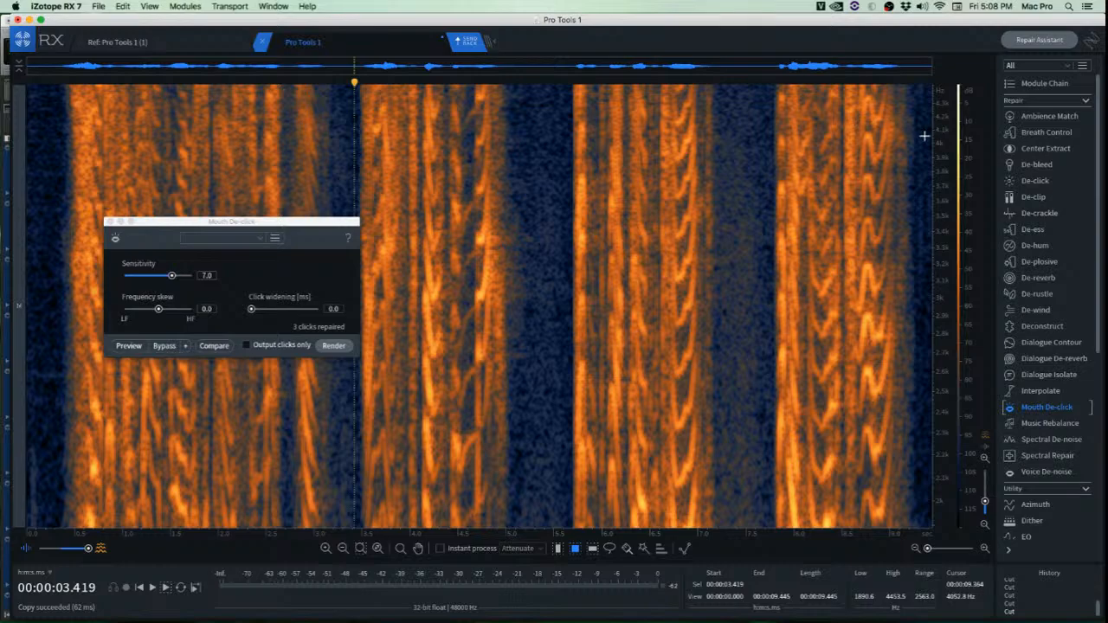
Play the recording from about 5.417 s, and again from about 7.782 s, with the full frequency range in view.
double_click(943, 155)
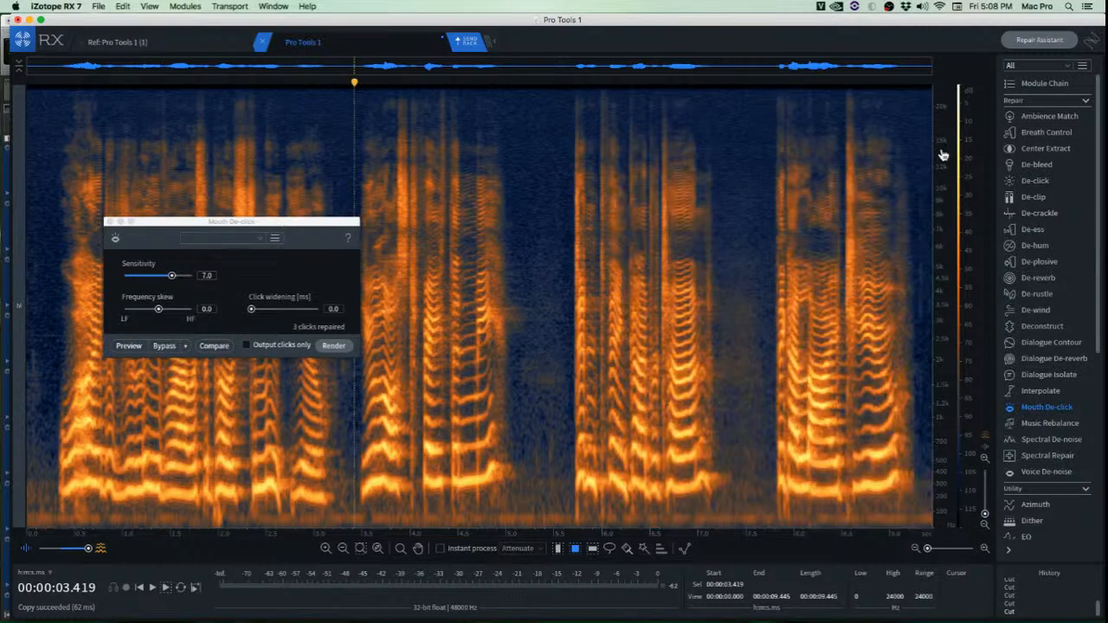
click(546, 150)
key(space)
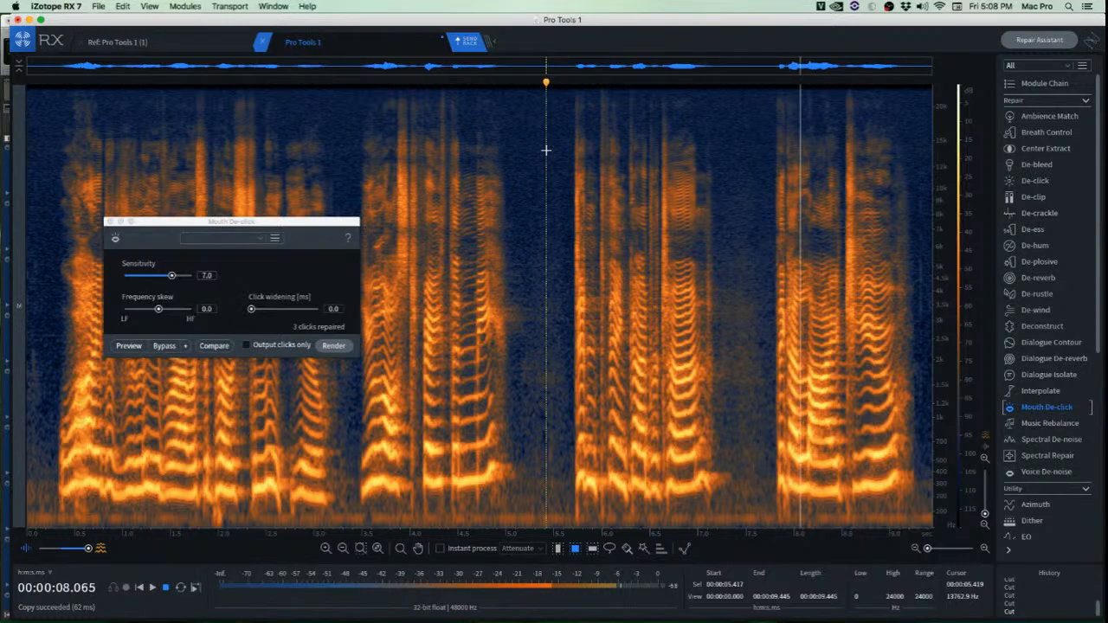
key(space)
click(773, 194)
key(space)
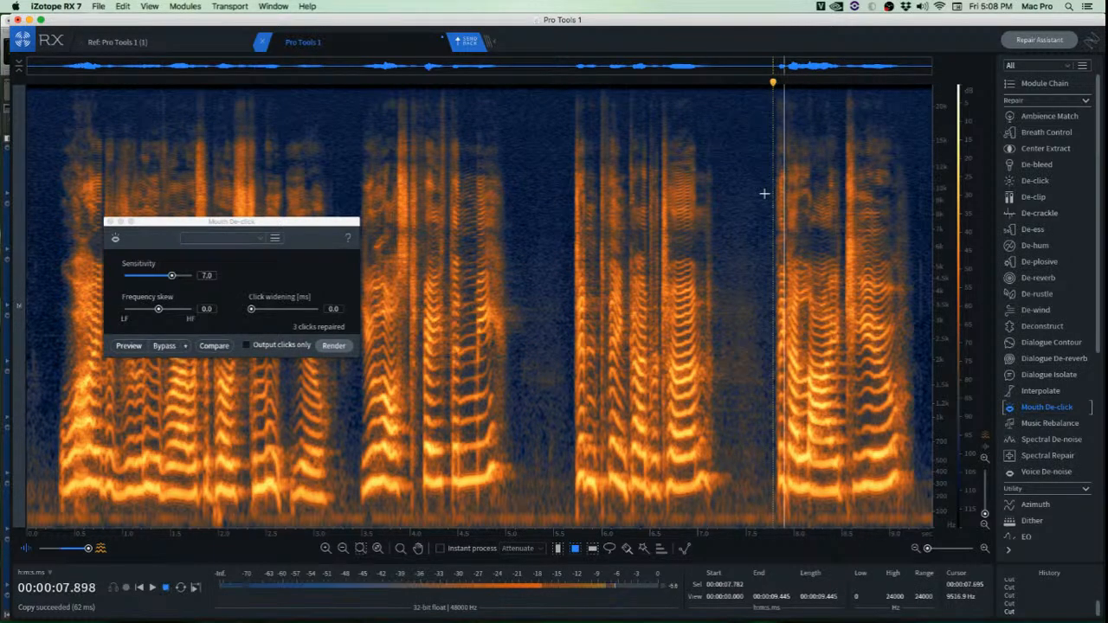
key(space)
Audition the start of the last phrase repeatedly from about 7.789 s and stop playback.
scroll(763, 200, up, 3)
scroll(742, 198, up, 5)
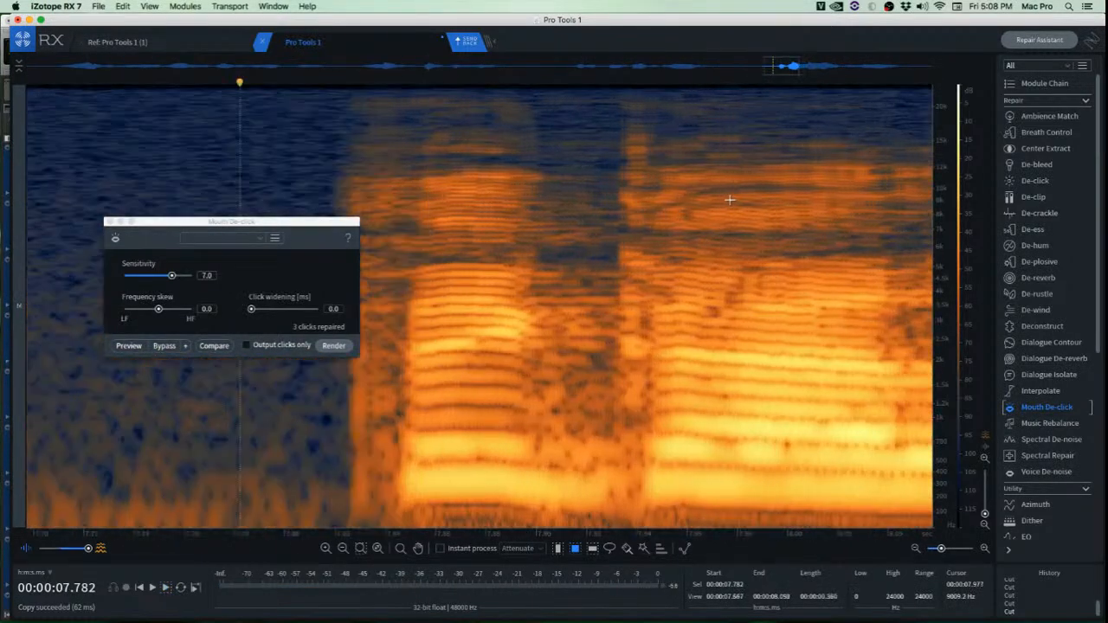
scroll(598, 192, down, 3)
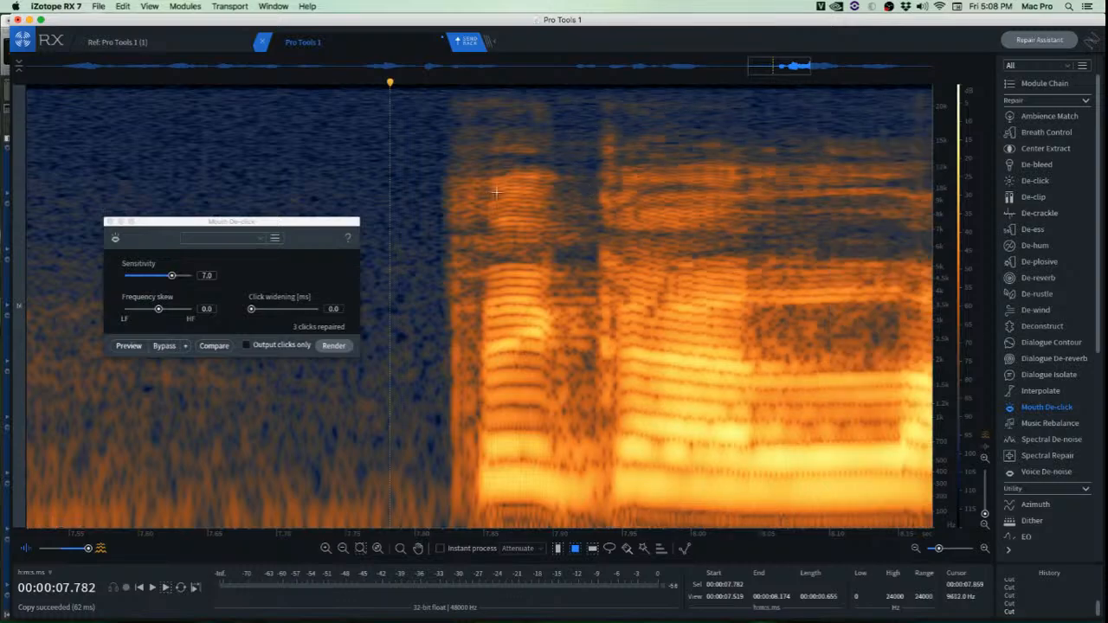
click(398, 178)
key(space)
key(space)
scroll(398, 177, down, 2)
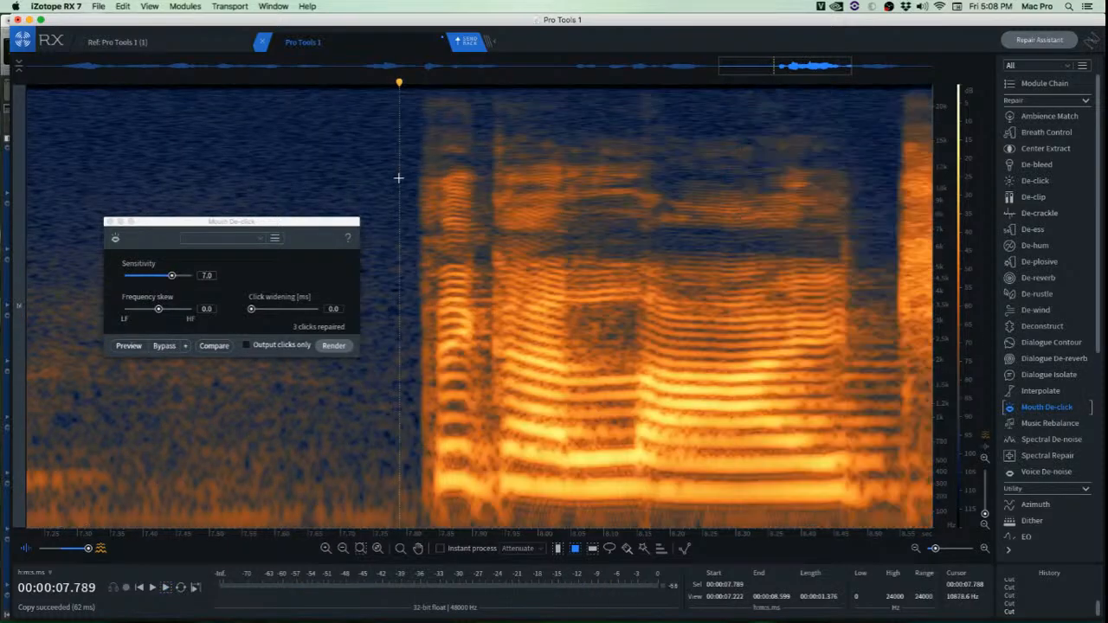
key(space)
key(space)
key(space)
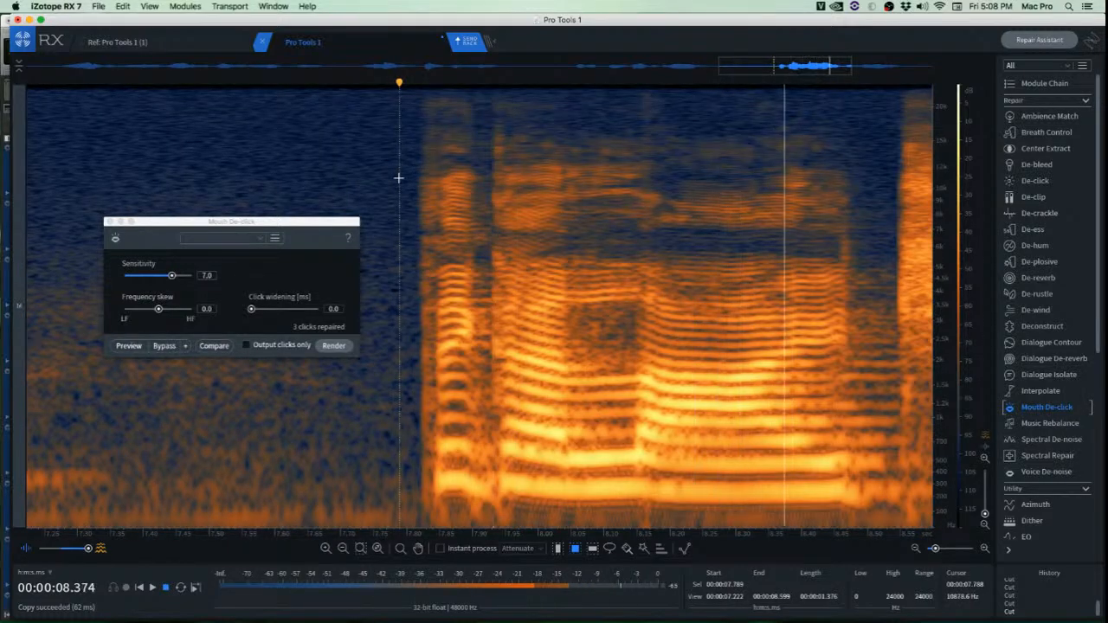
key(space)
scroll(605, 180, up, 1)
key(space)
key(space)
Select the area from about 8.042 to 8.199 s between roughly 5024 and 6384 Hz and audition it.
scroll(568, 189, up, 2)
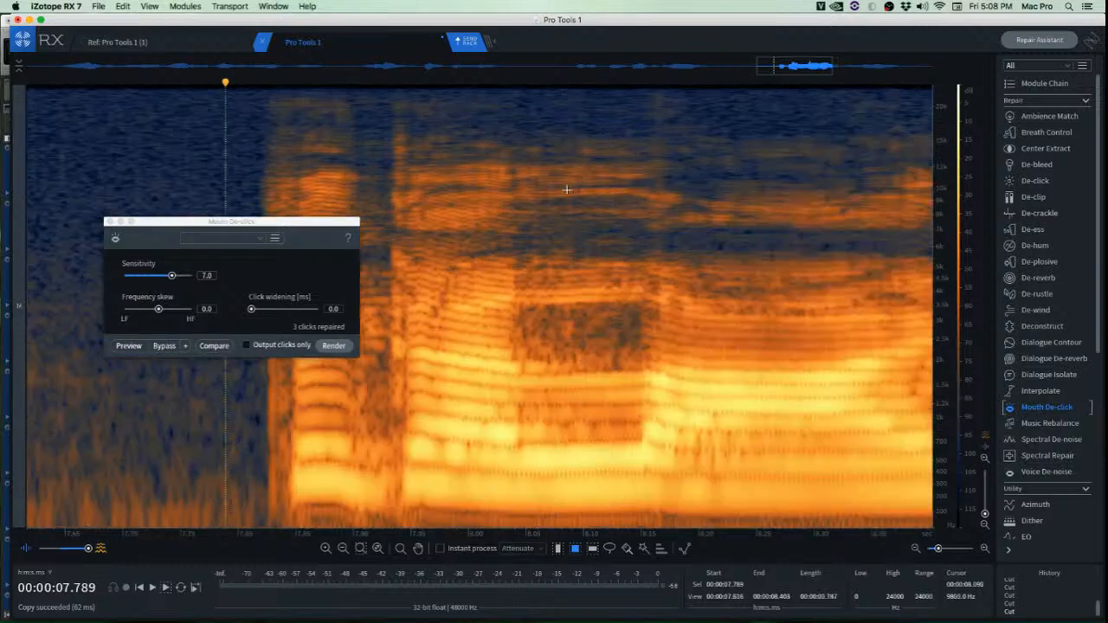
drag(514, 182, 639, 252)
key(space)
key(space)
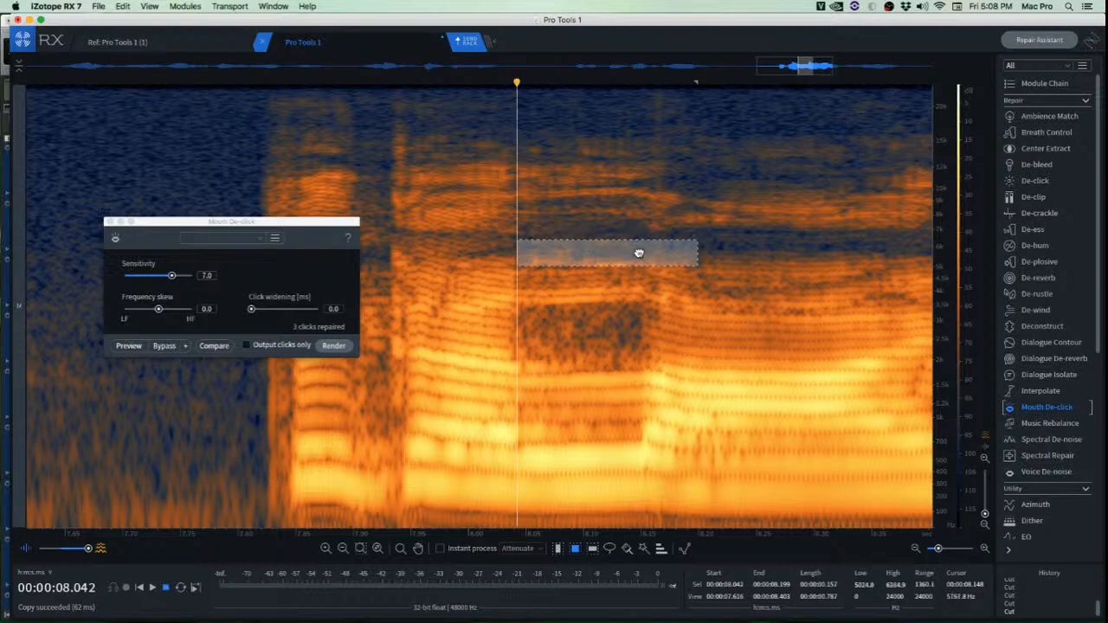
Play the transition from about 8.013 s and again from about 8.036 s, clearing any selection and stopping playback.
click(484, 176)
key(space)
key(space)
key(space)
key(space)
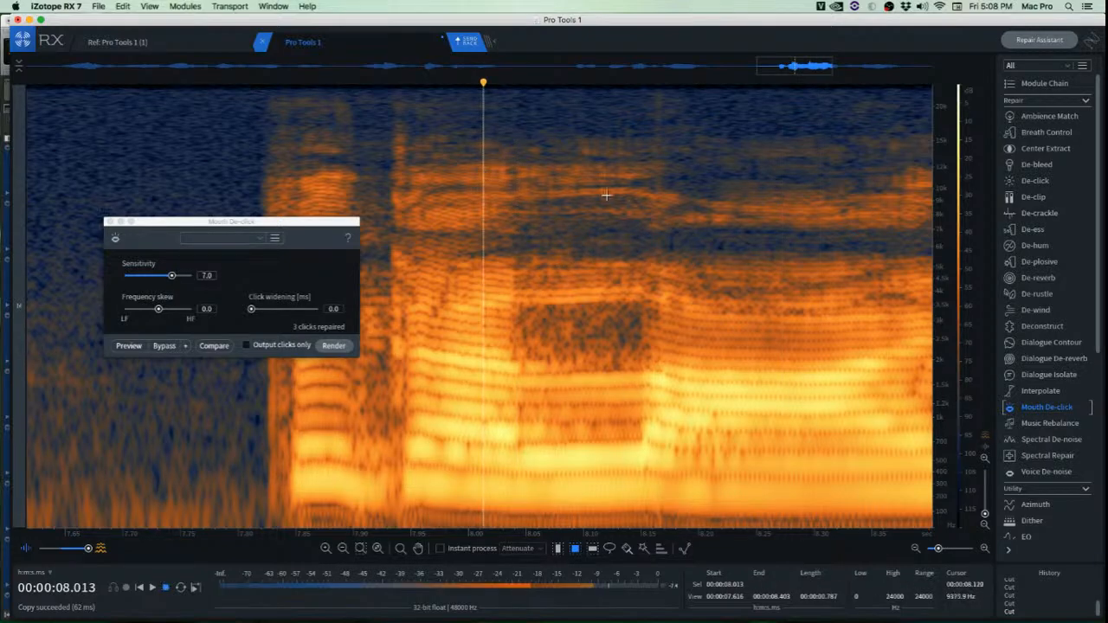
drag(515, 118, 722, 337)
click(510, 258)
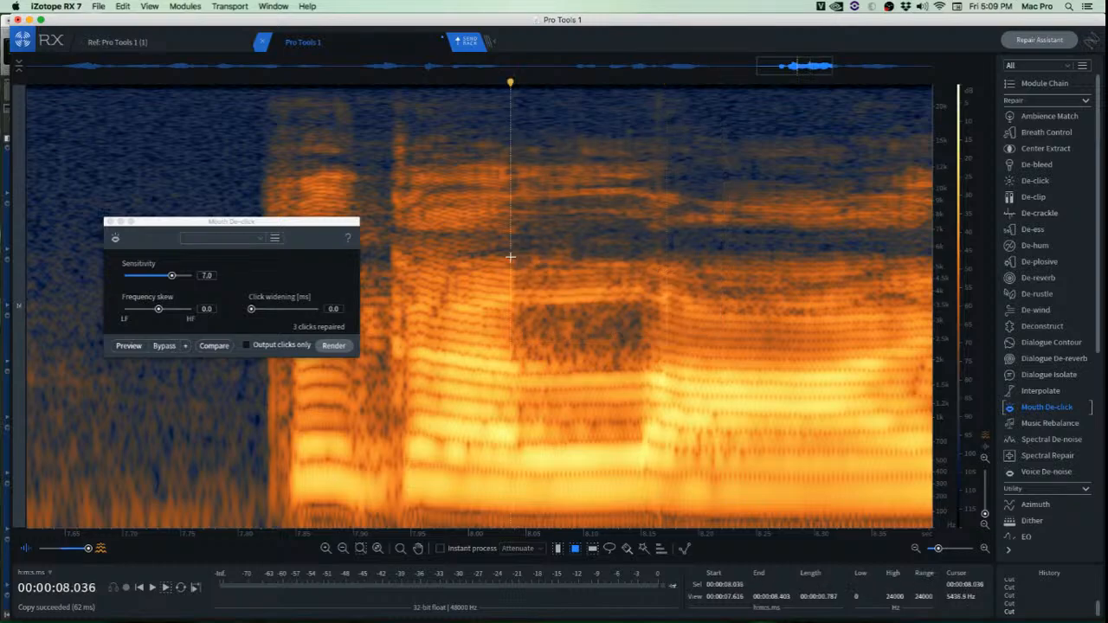
key(space)
key(space)
Undo the last cut, made around 8.158 to 8.172 s.
scroll(699, 270, up, 2)
drag(625, 243, 669, 318)
key(super+z)
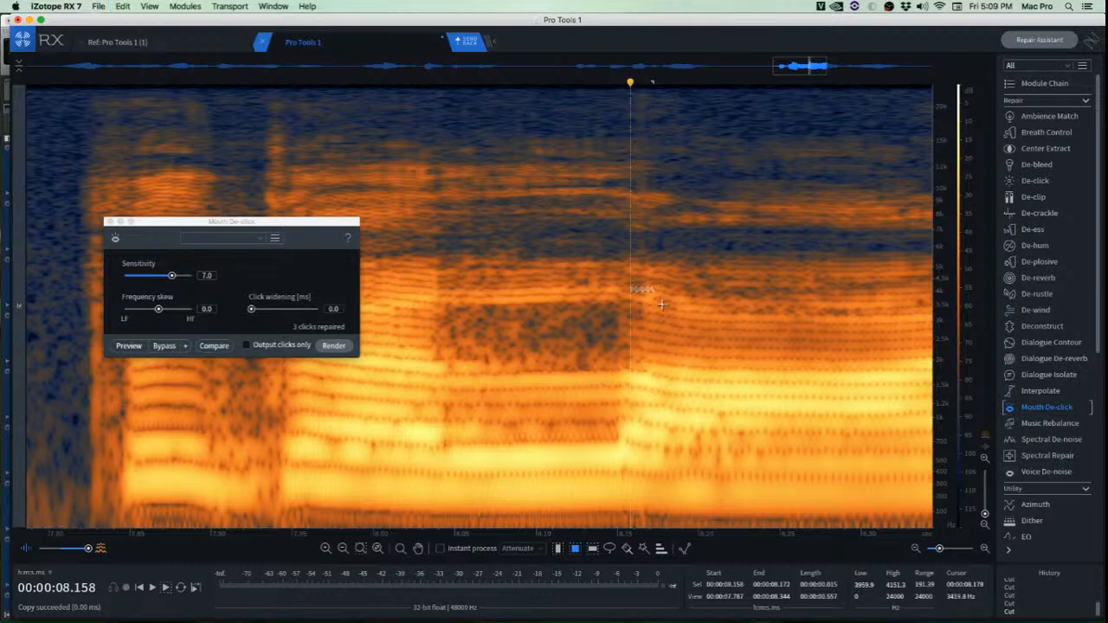
Try to attenuate the vertical click from about 8.160 to 8.169 s, between roughly 4766 and 22182 Hz, and undo it.
scroll(637, 260, up, 4)
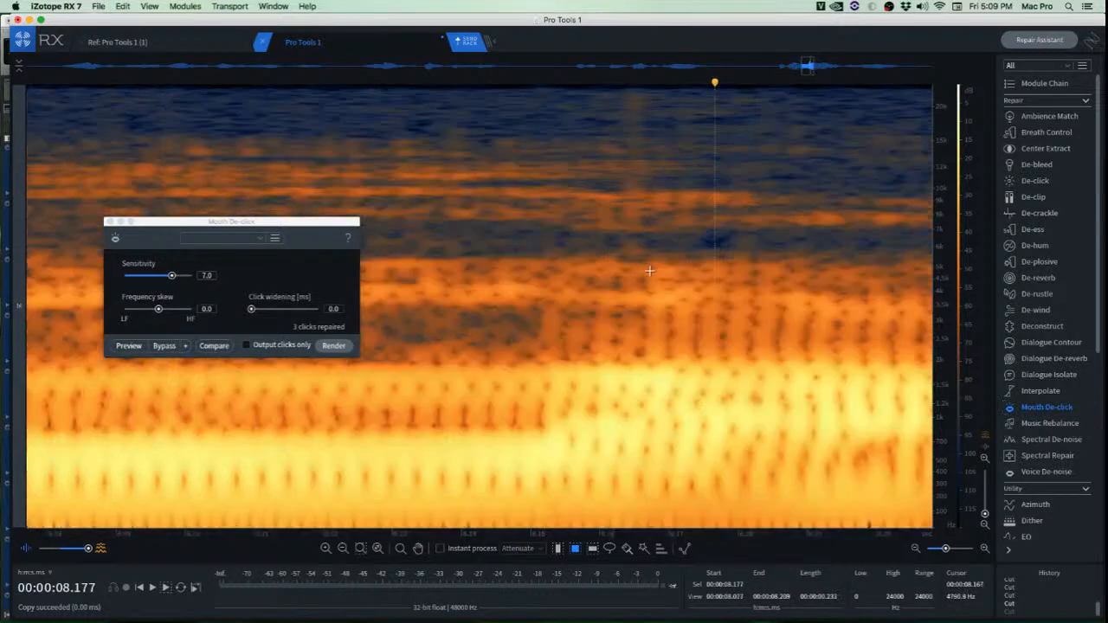
drag(599, 94, 662, 272)
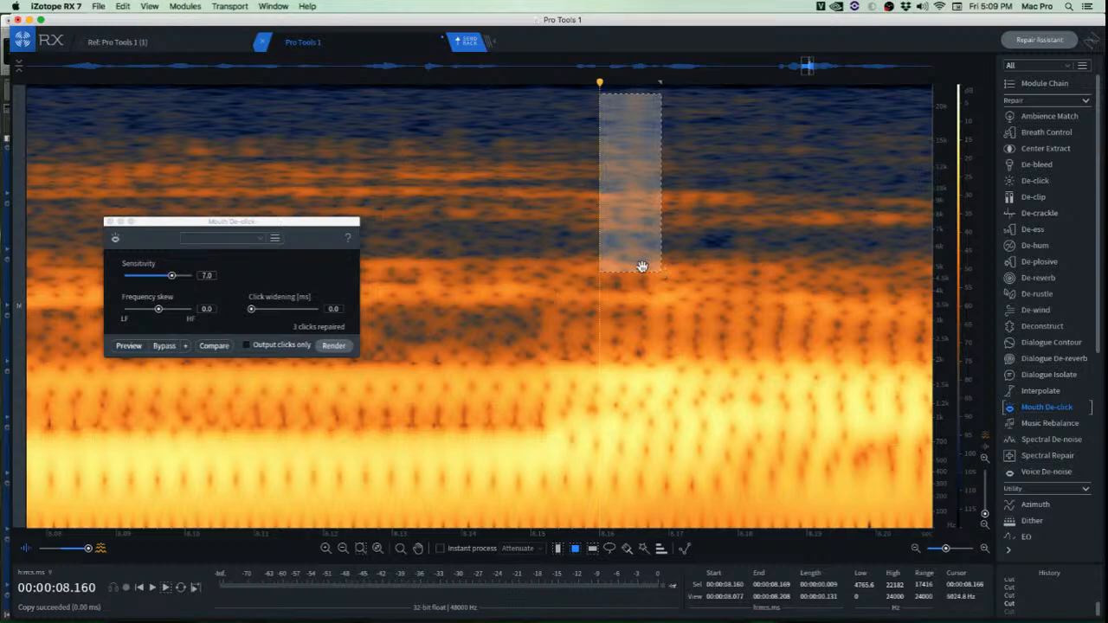
key(BackSpace)
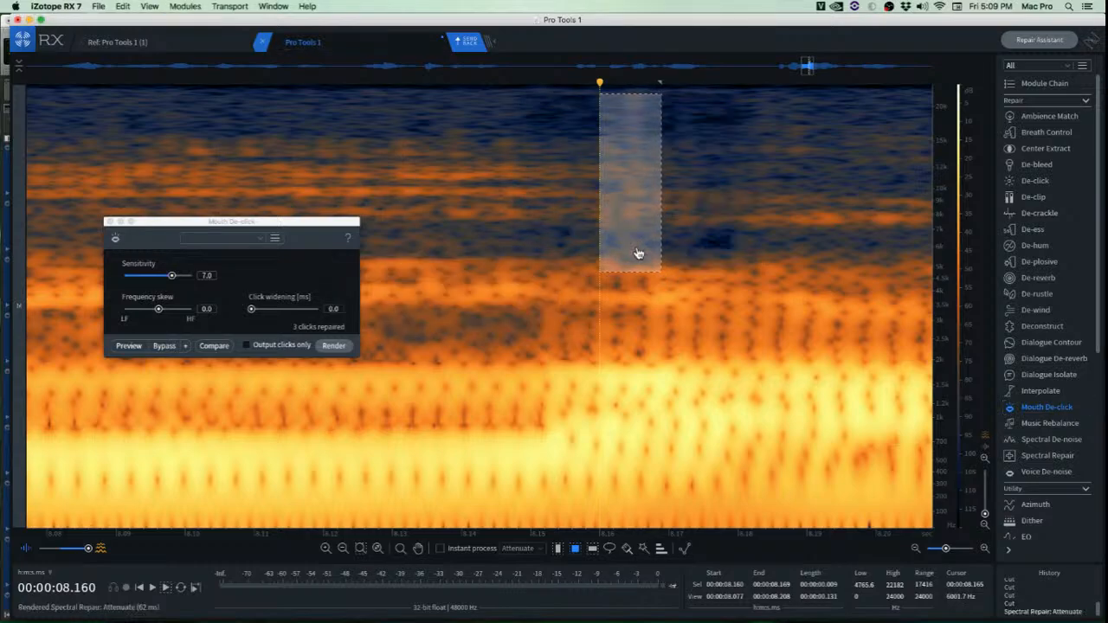
click(700, 136)
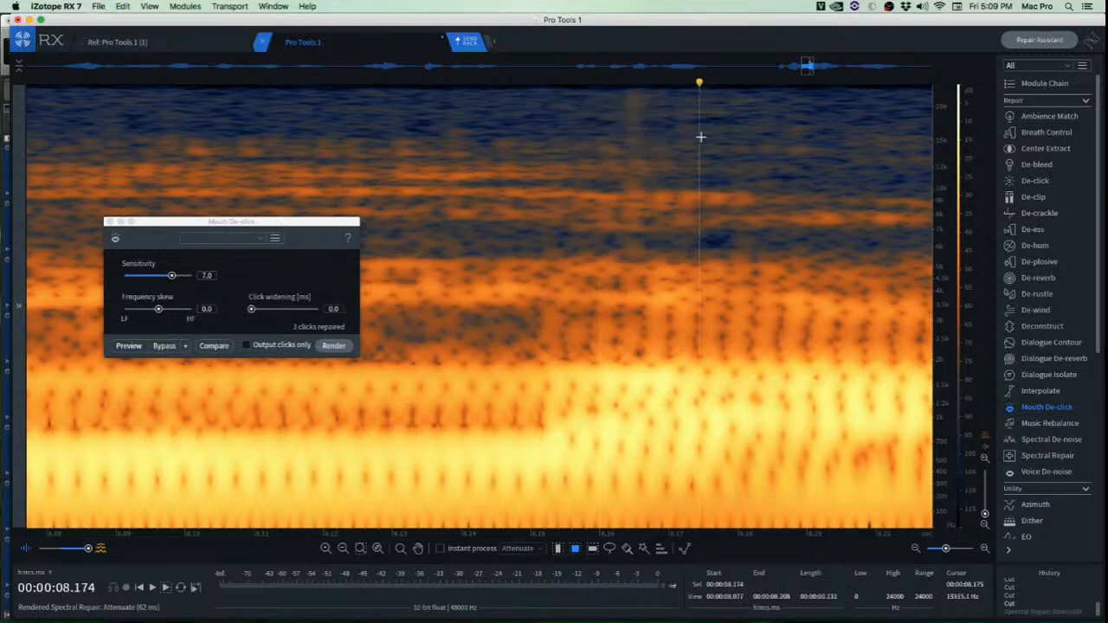
Replace two narrow areas near 8.165 s with pasted audio, the second spanning about 8.163 to 8.166 s, roughly 5669 to 10101 Hz.
scroll(653, 140, up, 3)
drag(597, 94, 650, 206)
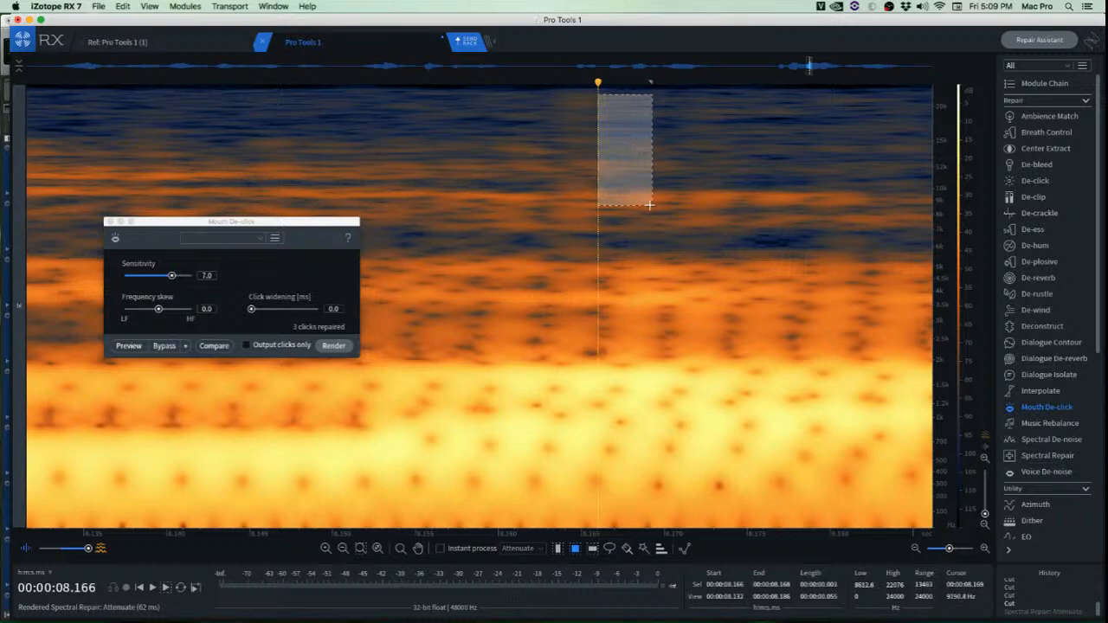
drag(635, 165, 586, 240)
key(super+v)
click(711, 185)
key(super+v)
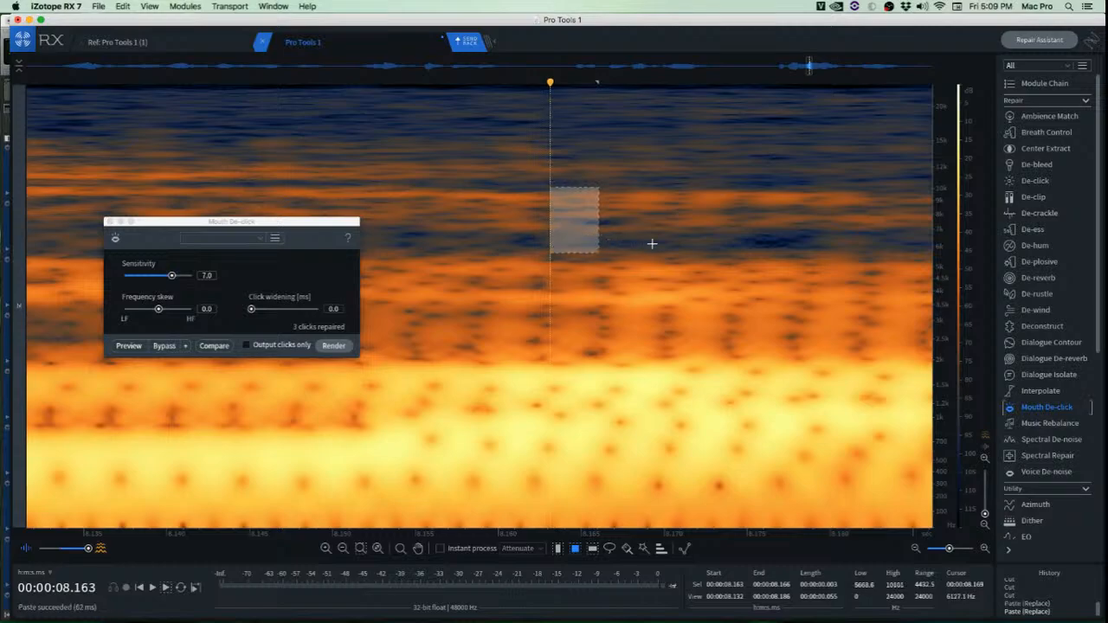
click(649, 243)
Audition the repaired transition repeatedly from about 7.728 s and stop playback.
scroll(647, 247, down, 5)
scroll(647, 248, down, 1)
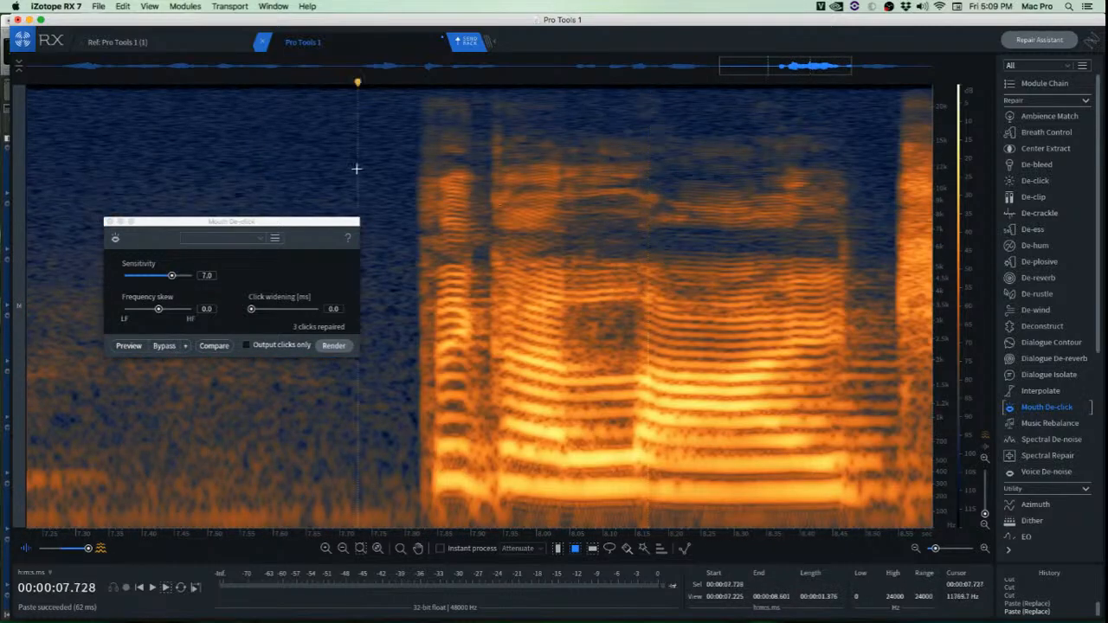
key(space)
key(space)
key(space)
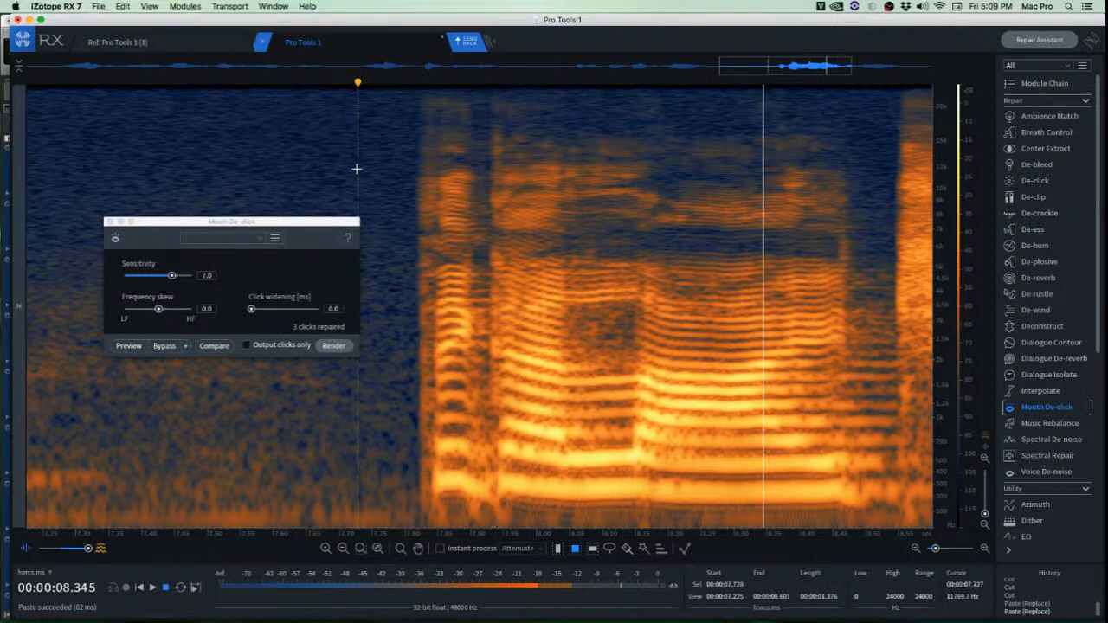
key(space)
key(space)
key(space)
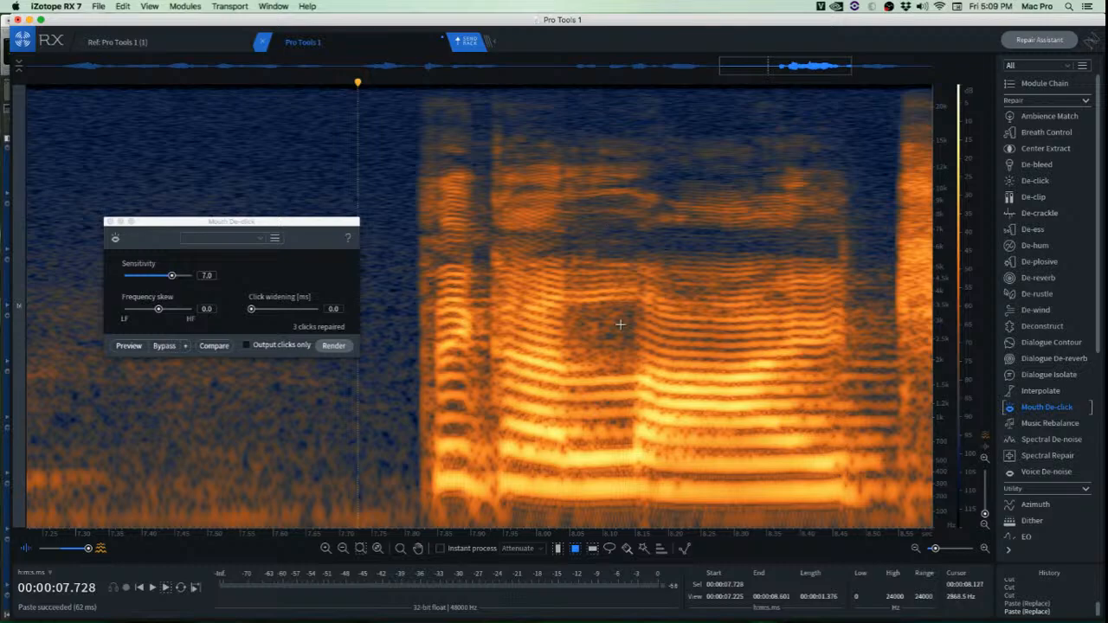
Try pasting the copied audio over the area from about 8.161 to 8.179 s, between roughly 2852 and 4665 Hz.
scroll(595, 305, up, 3)
scroll(659, 303, up, 3)
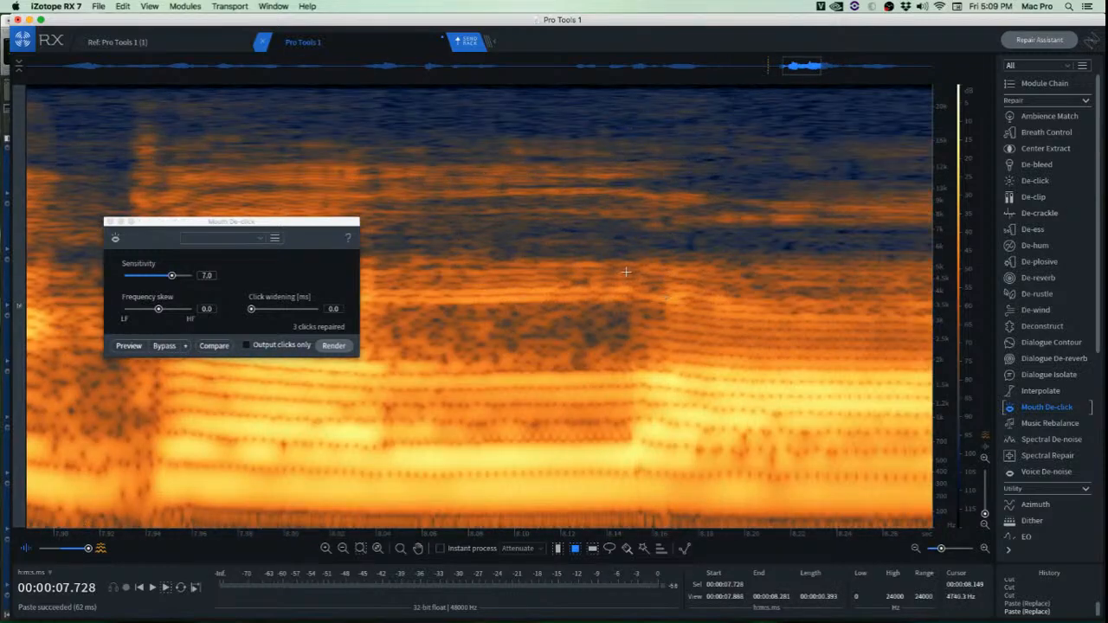
drag(625, 272, 688, 311)
key(super+v)
click(582, 324)
Audition the pasted patch from about 7.918 s, stop playback and undo the last paste.
click(94, 151)
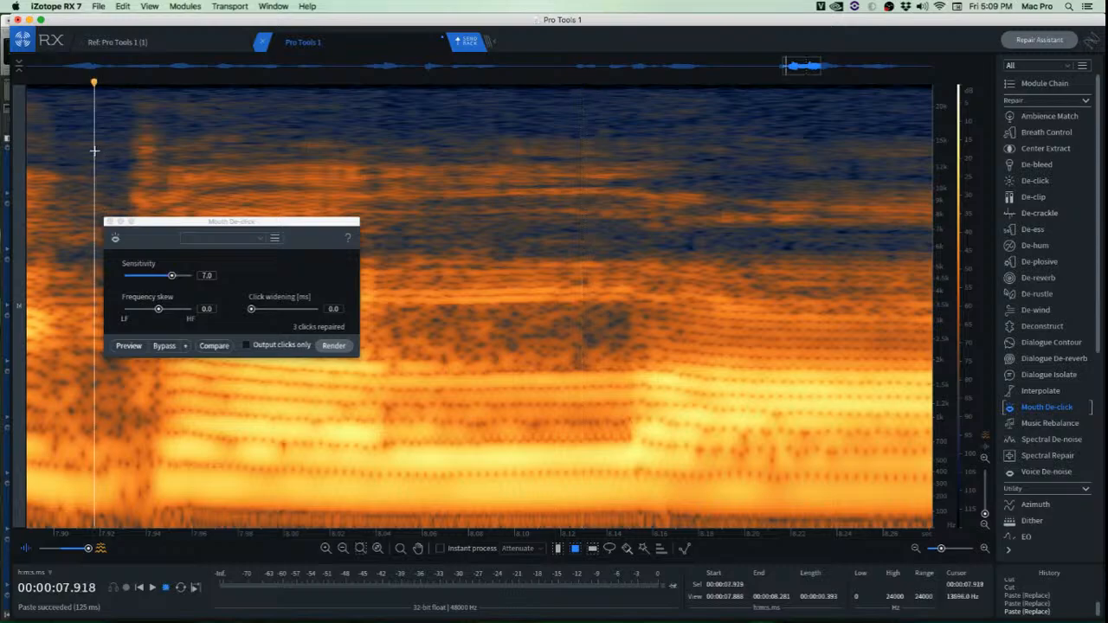
key(space)
key(space)
key(space)
key(space)
key(space)
key(super+z)
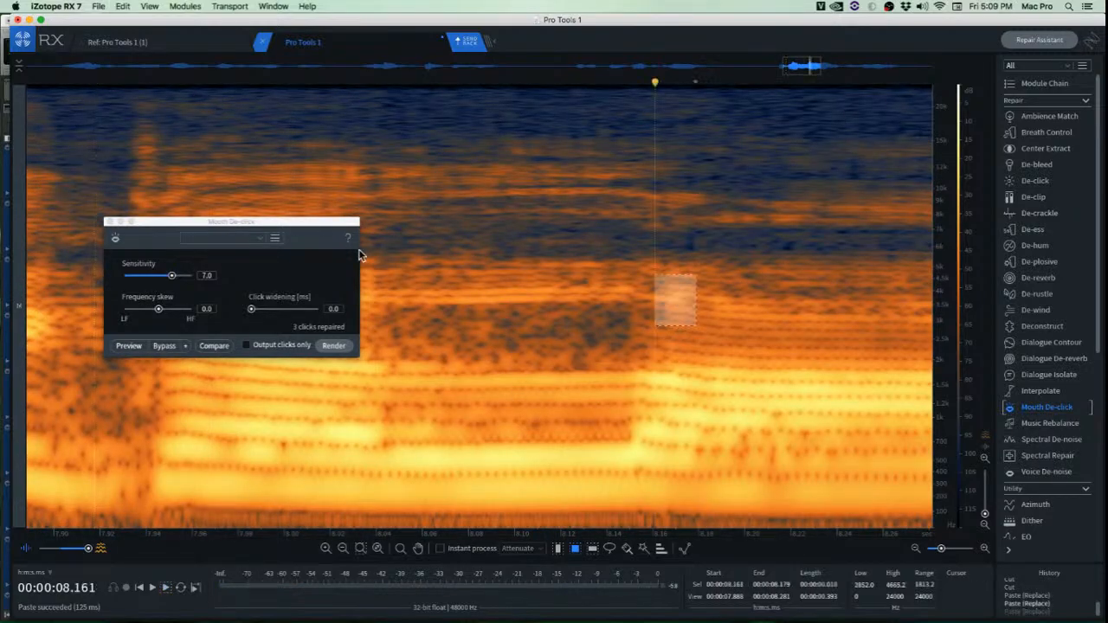
Play the transition from about 8.050 s and stop playback.
click(365, 252)
scroll(564, 323, down, 3)
click(468, 322)
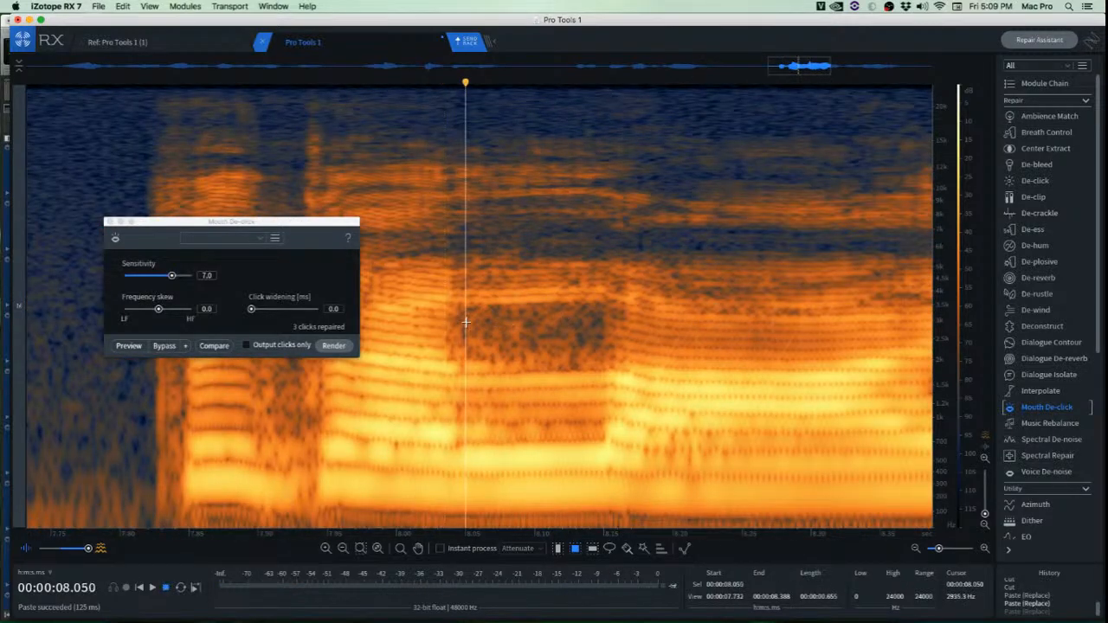
key(space)
key(space)
key(space)
key(space)
Audition frequency-limited rectangular selections across the transition around 8.05 to 8.17 s and clear the selection.
scroll(517, 305, down, 3)
scroll(517, 305, down, 2)
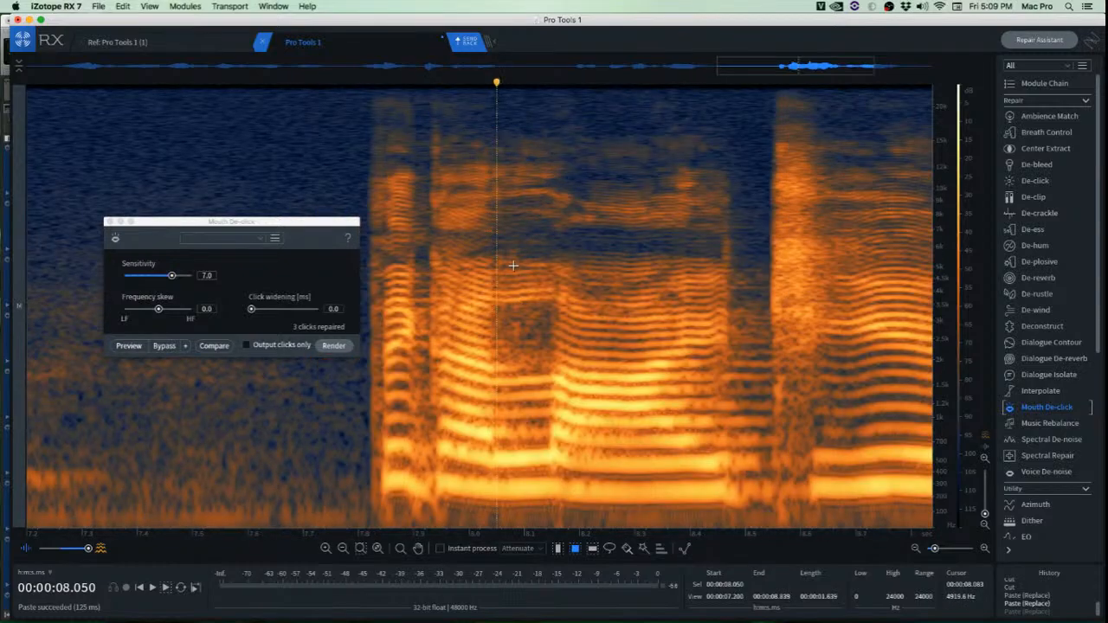
drag(478, 251, 620, 316)
drag(561, 295, 560, 257)
key(space)
click(549, 257)
scroll(522, 284, up, 3)
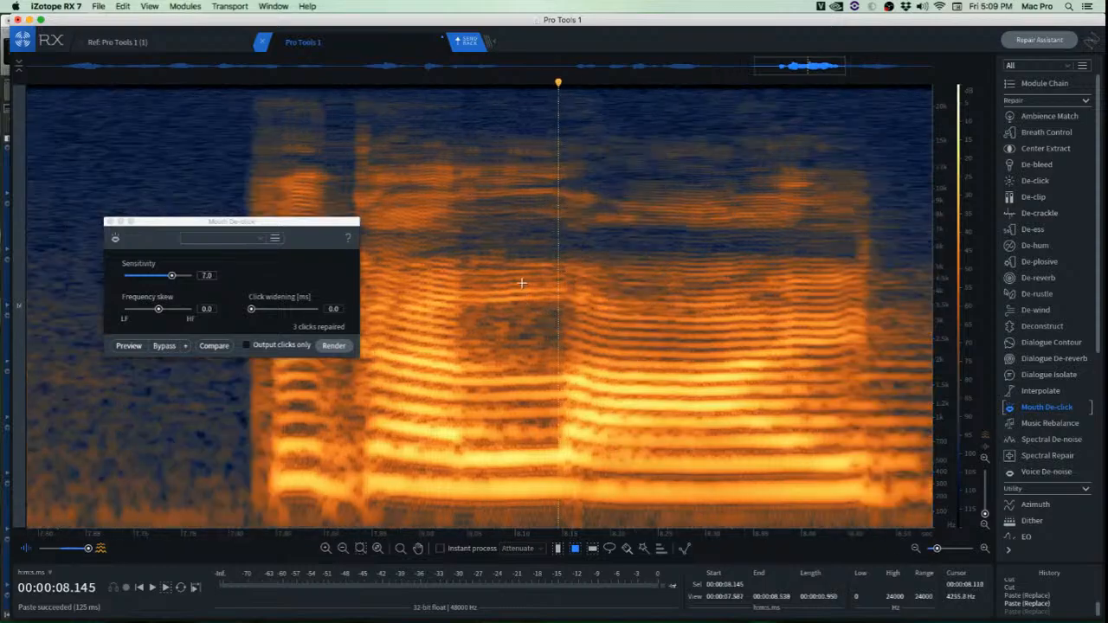
drag(462, 230, 602, 273)
key(space)
click(496, 204)
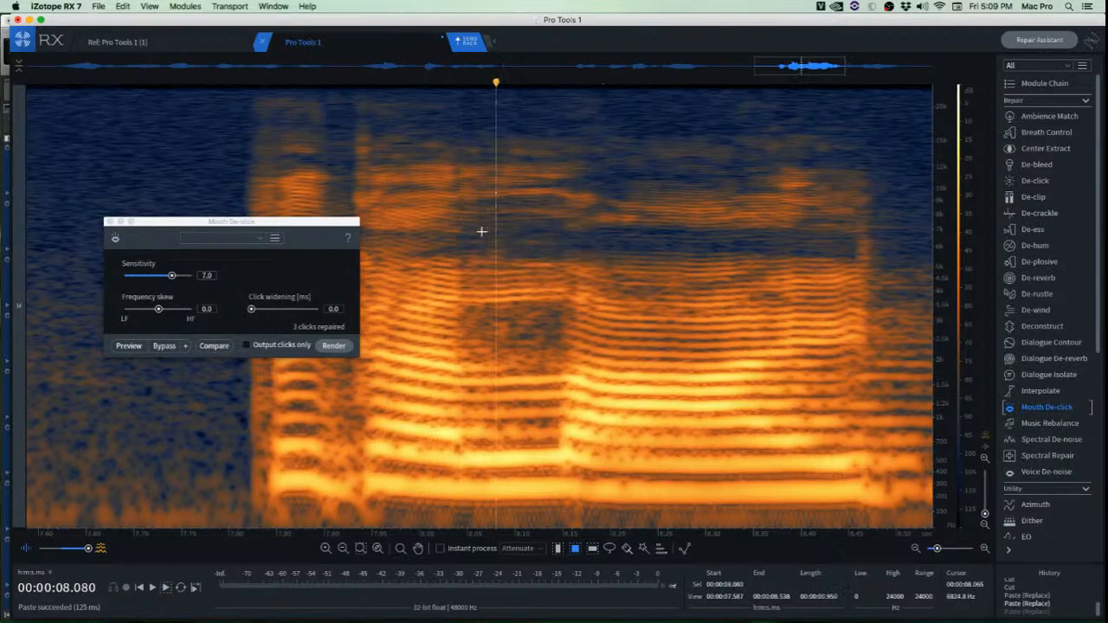
Attenuate the band from about 8.043 to 8.174 s between roughly 5610 and 6790 Hz, and play from about 8.009 s.
drag(461, 233, 585, 253)
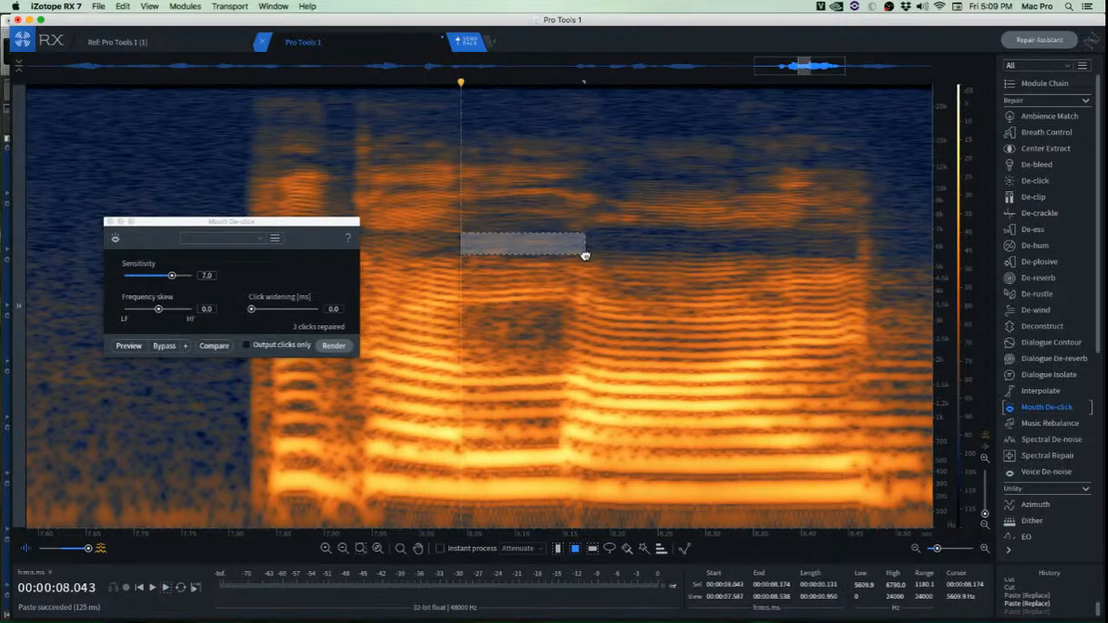
click(527, 337)
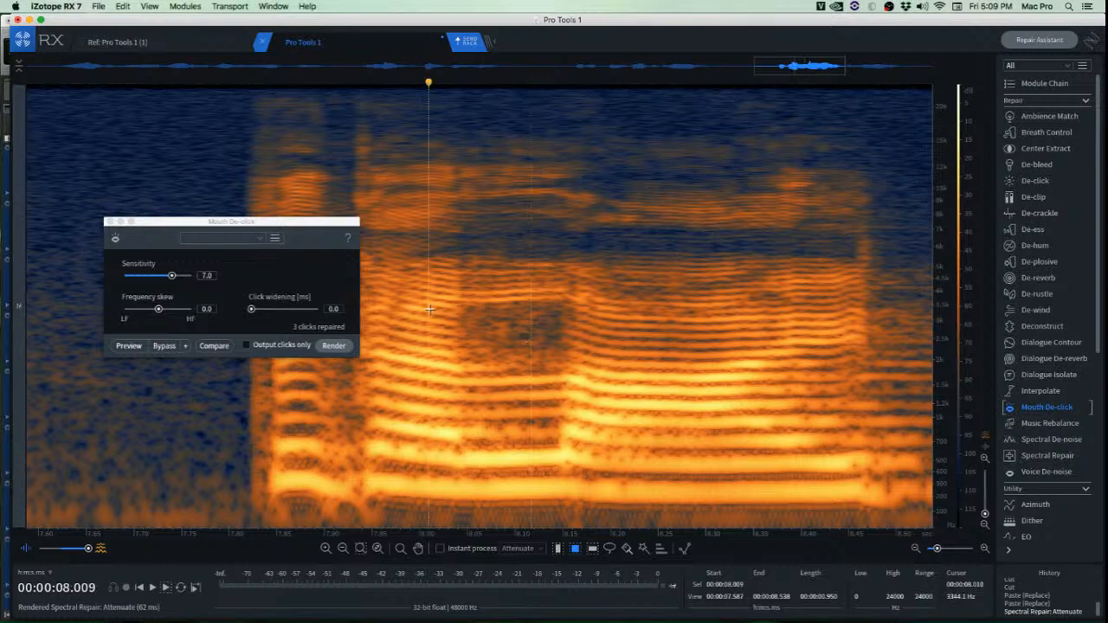
key(space)
key(space)
Attenuate part of the dark patch around 8.05 to 8.14 s, and cut about 8.043 to 8.140 s between roughly 2279 and 3197 Hz.
scroll(491, 327, up, 2)
drag(456, 295, 589, 356)
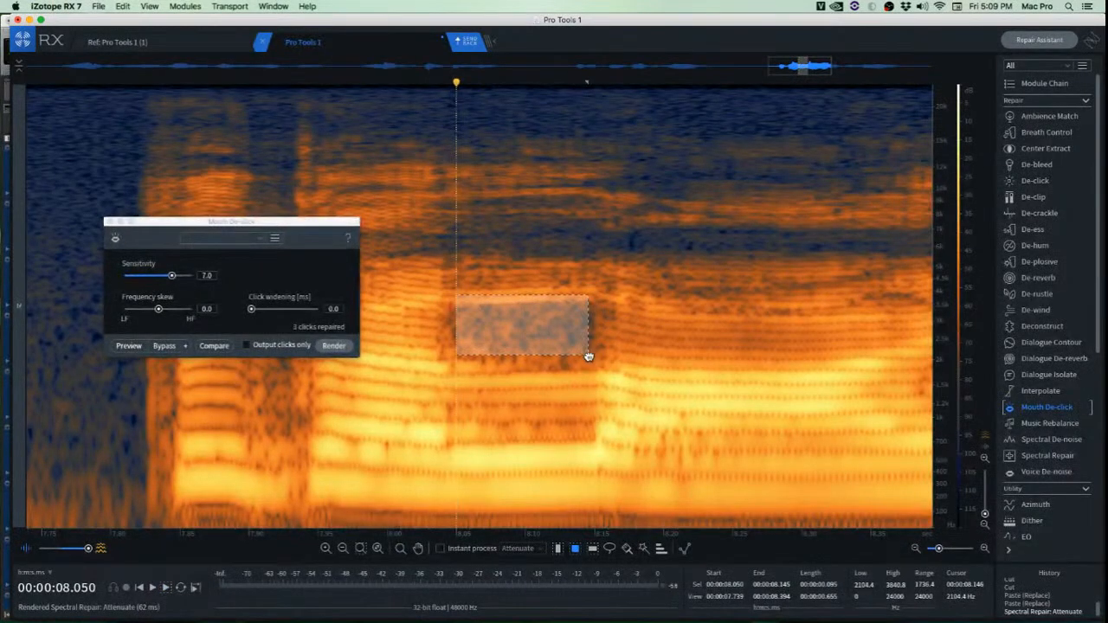
drag(503, 317, 526, 345)
click(594, 338)
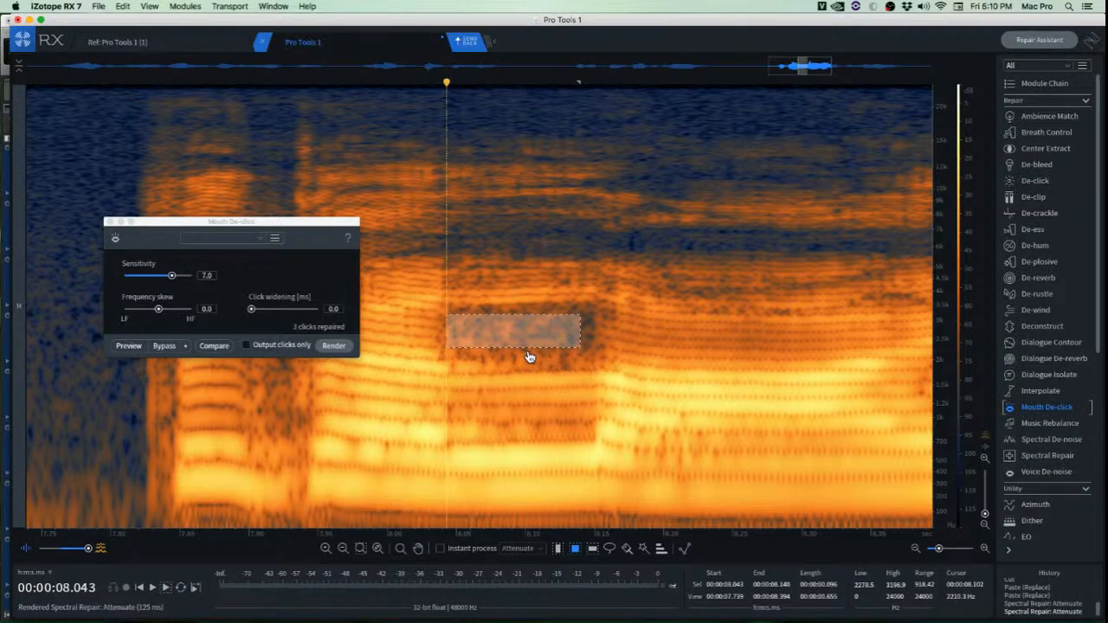
key(super+x)
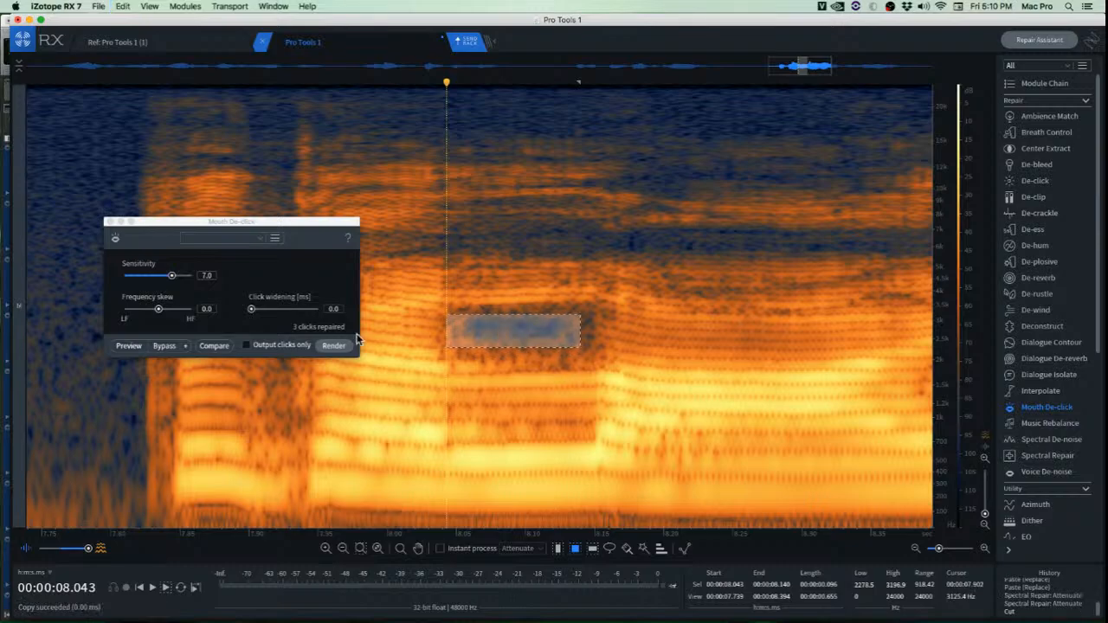
Clear the selection, play the last phrase from about 7.685 s and stop playback.
scroll(509, 298, down, 2)
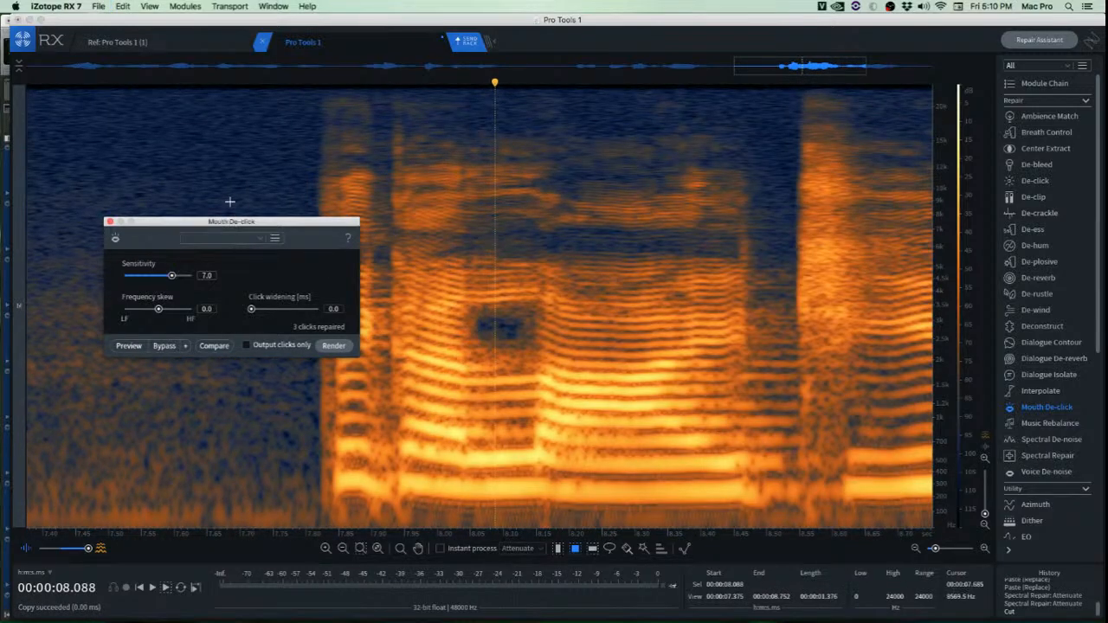
click(230, 188)
key(space)
key(space)
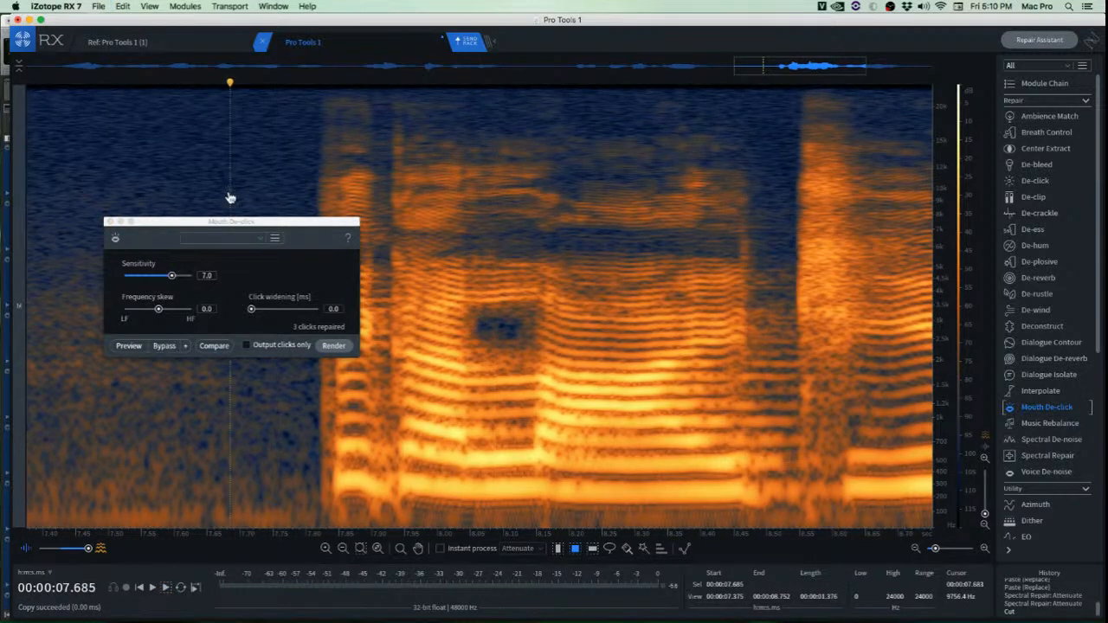
Compare the phrase with and without the last cut, play from about 7.700 s, and leave the cut at 8.043–8.140 s undone.
key(super+z)
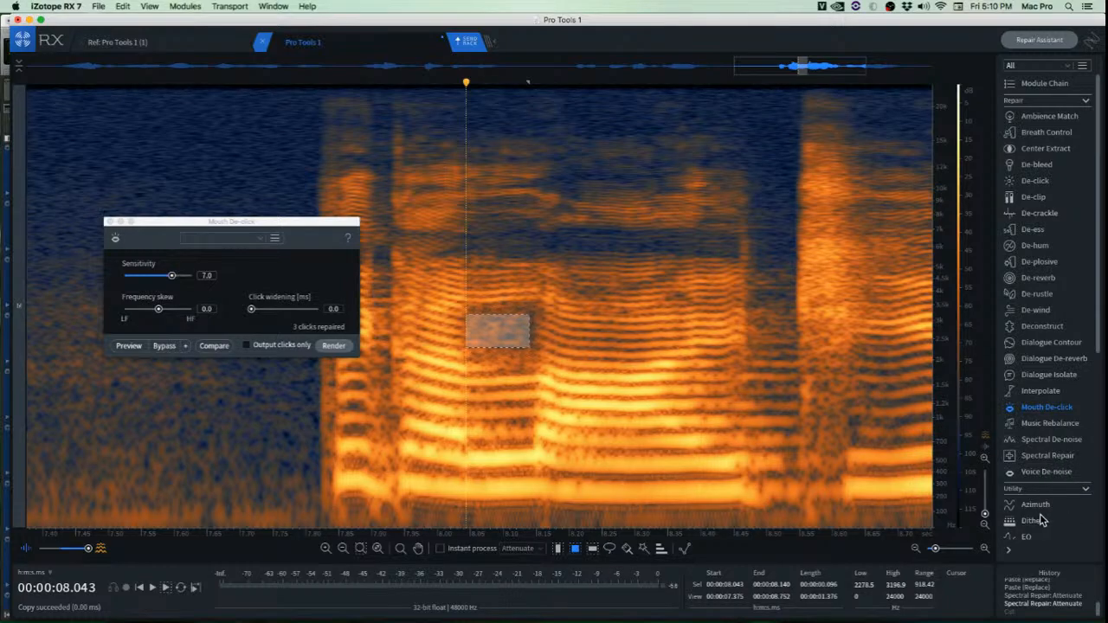
click(236, 163)
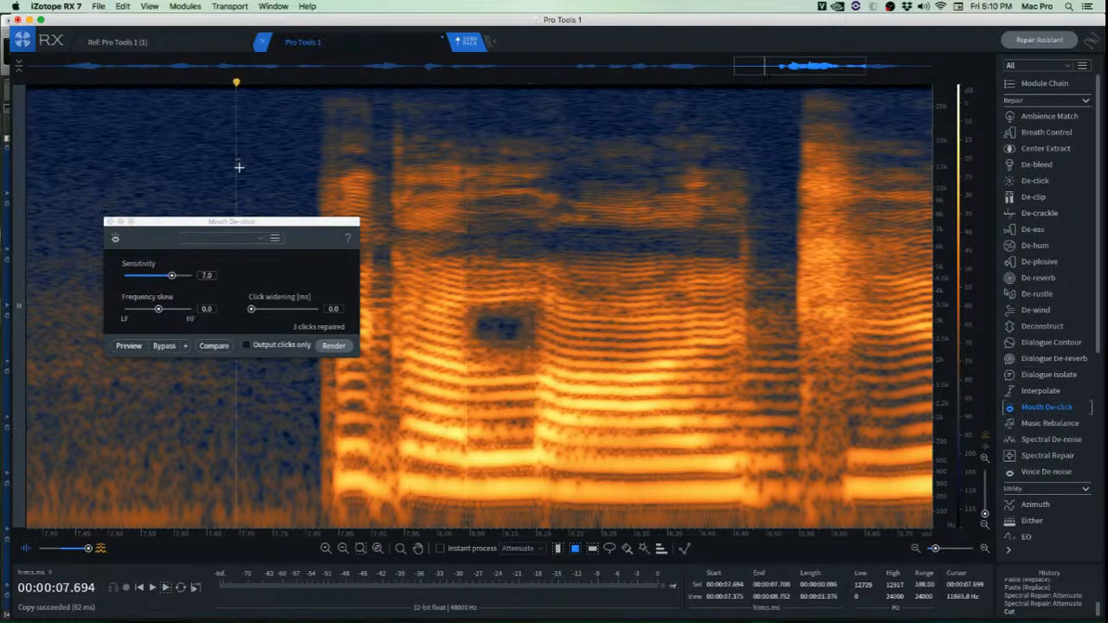
click(240, 163)
key(space)
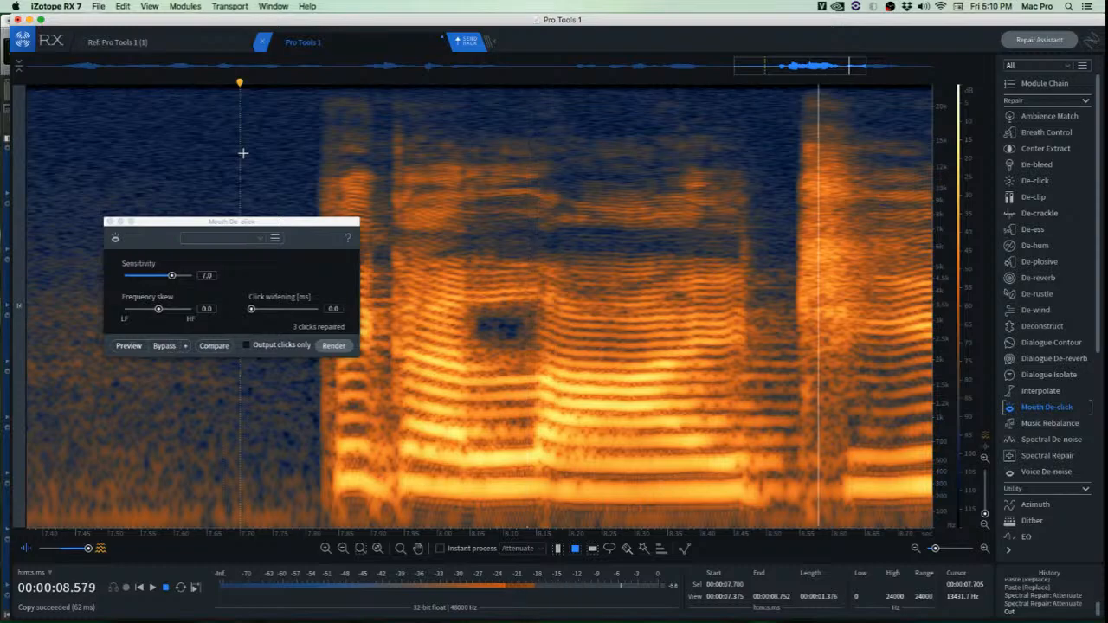
key(space)
key(super+z)
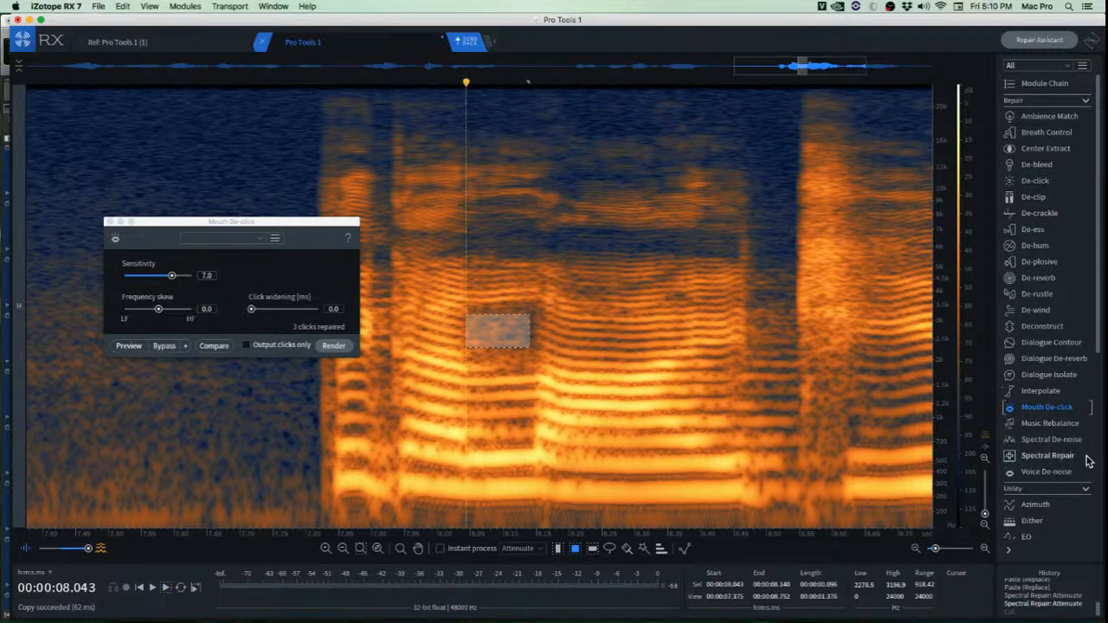
Attenuate about 8.043 to 8.140 s between roughly 2279 and 3197 Hz with Spectral Repair at strength 2.6, and undo the attenuation.
click(1047, 455)
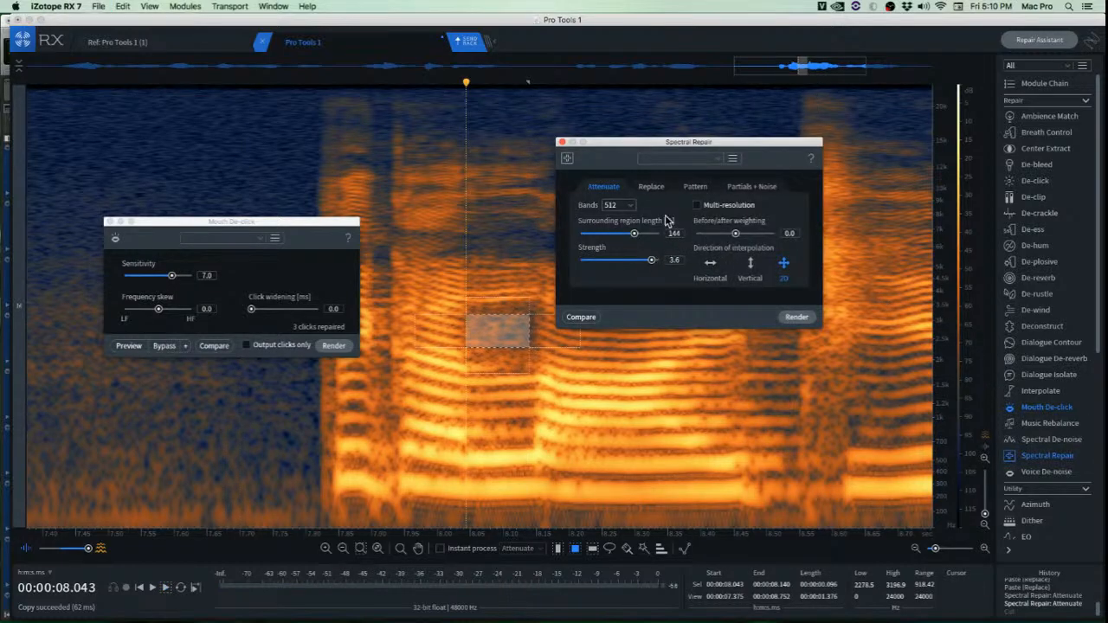
click(795, 317)
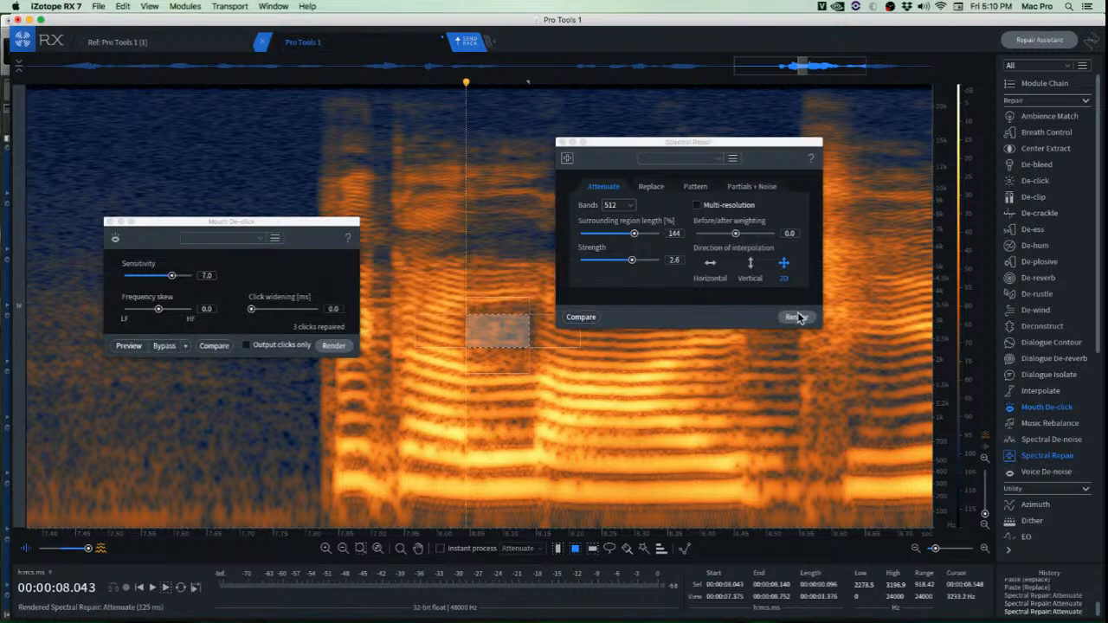
click(510, 335)
scroll(487, 324, up, 5)
drag(478, 319, 515, 347)
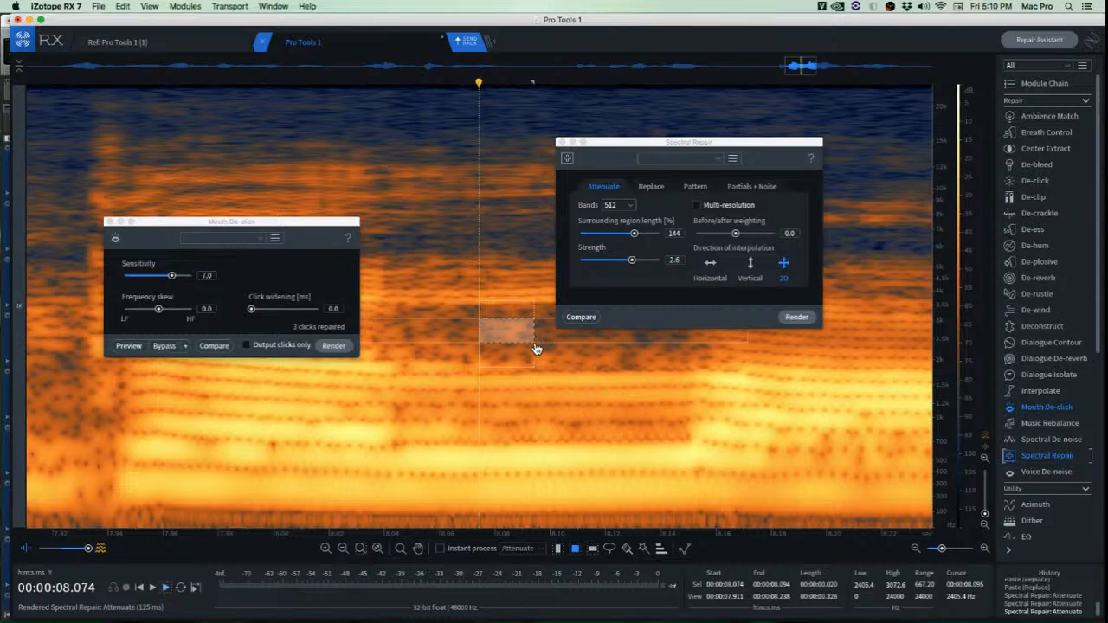
key(super+z)
Cut small overlapping rectangles around 8.068 to 8.094 s between roughly 2224 and 3307 Hz, and clear the selection.
click(458, 308)
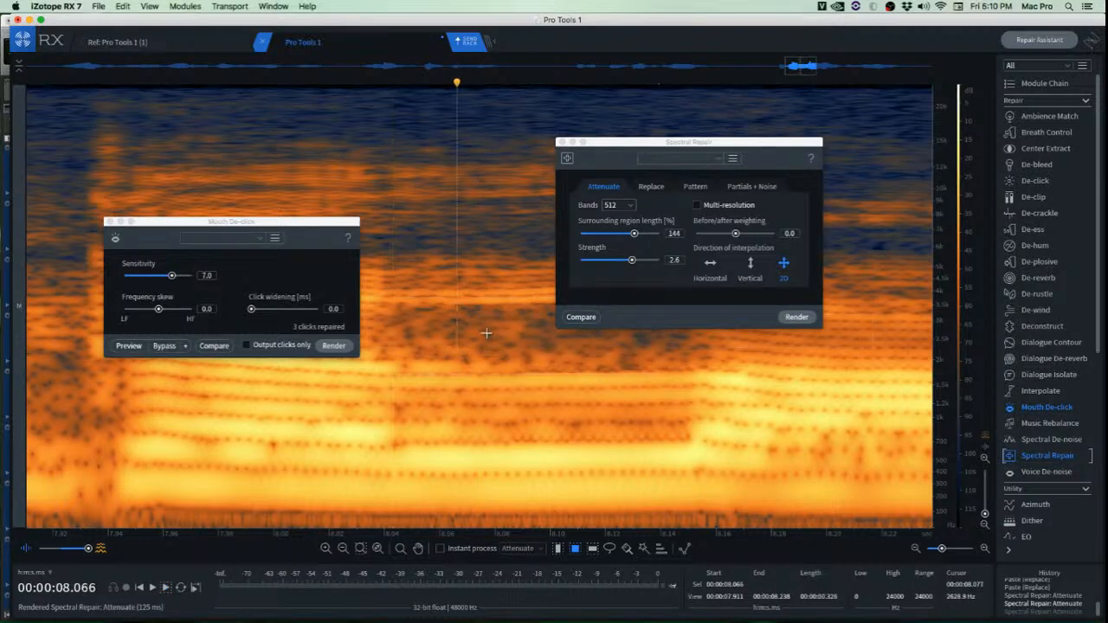
drag(471, 310, 521, 351)
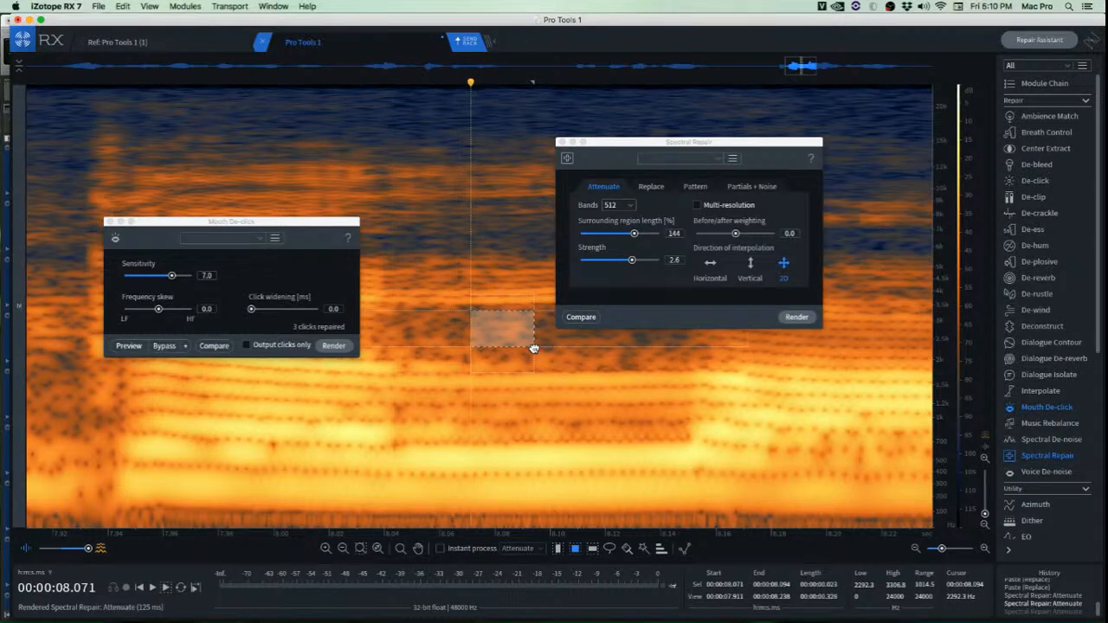
key(super+x)
mouse_move(502, 332)
mouse_down()
mouse_move(548, 342)
mouse_move(518, 337)
mouse_up()
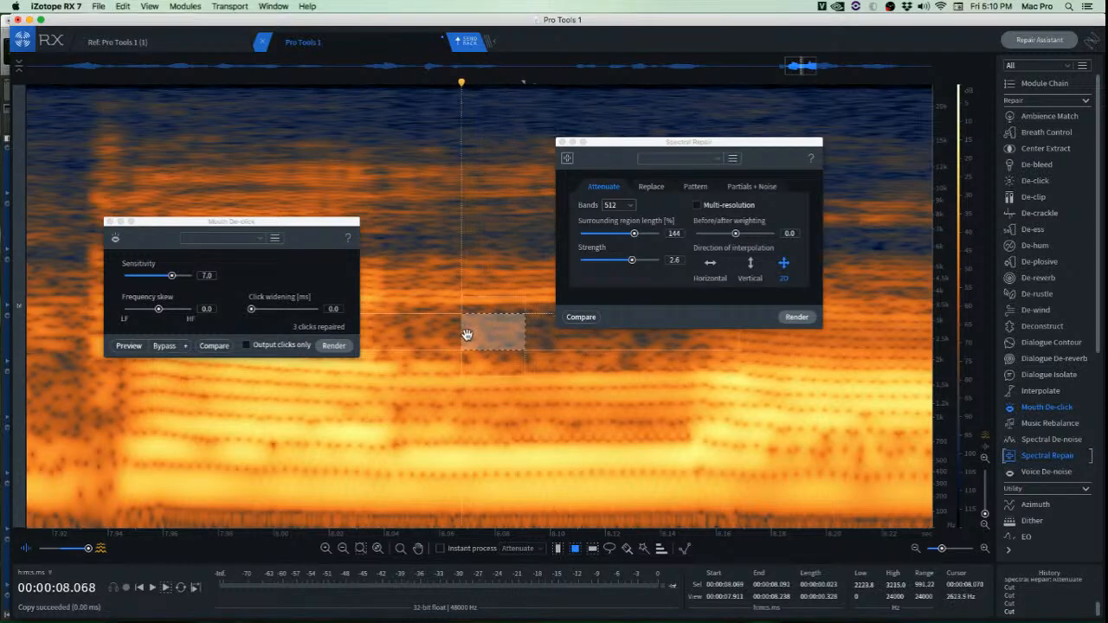
click(575, 366)
Play the last phrase from about 7.622 s to check the small cuts.
scroll(574, 366, down, 5)
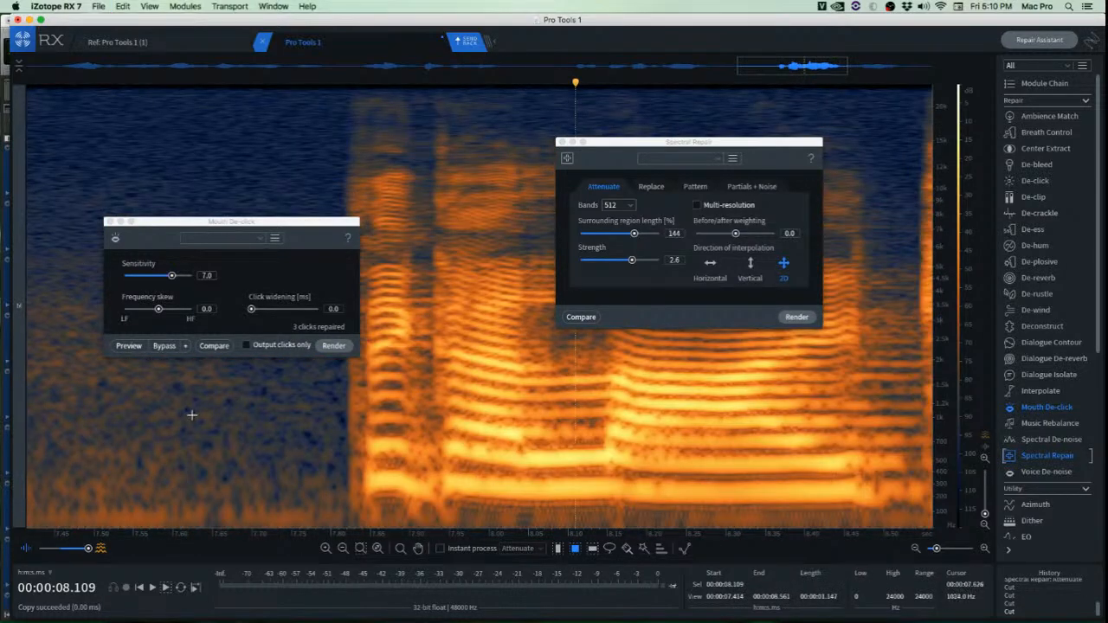
click(191, 412)
key(space)
key(space)
key(space)
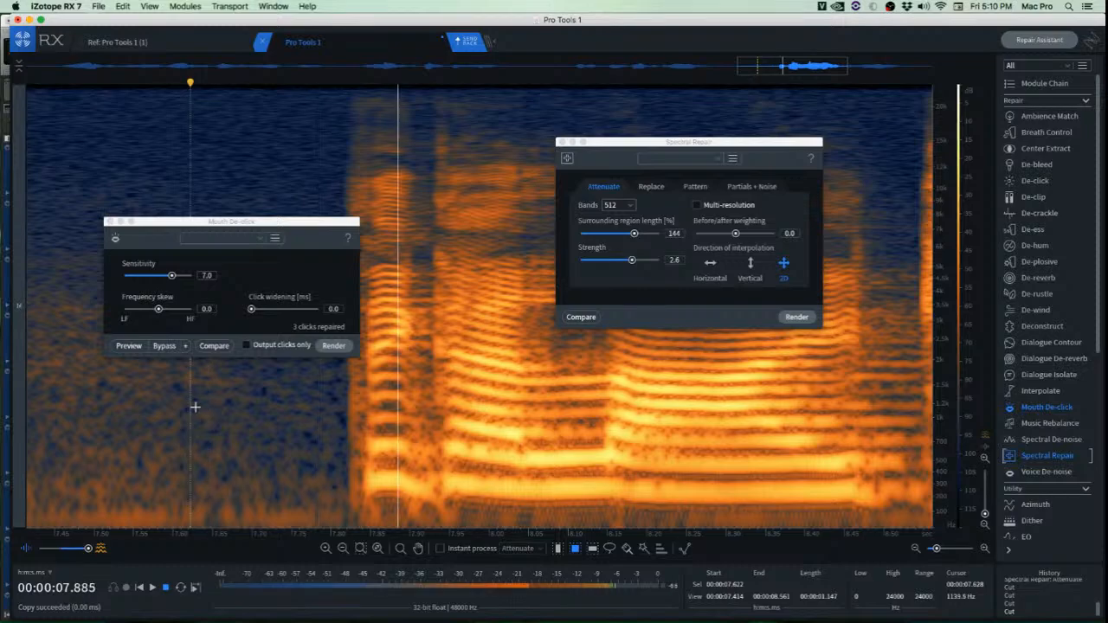
scroll(284, 388, down, 2)
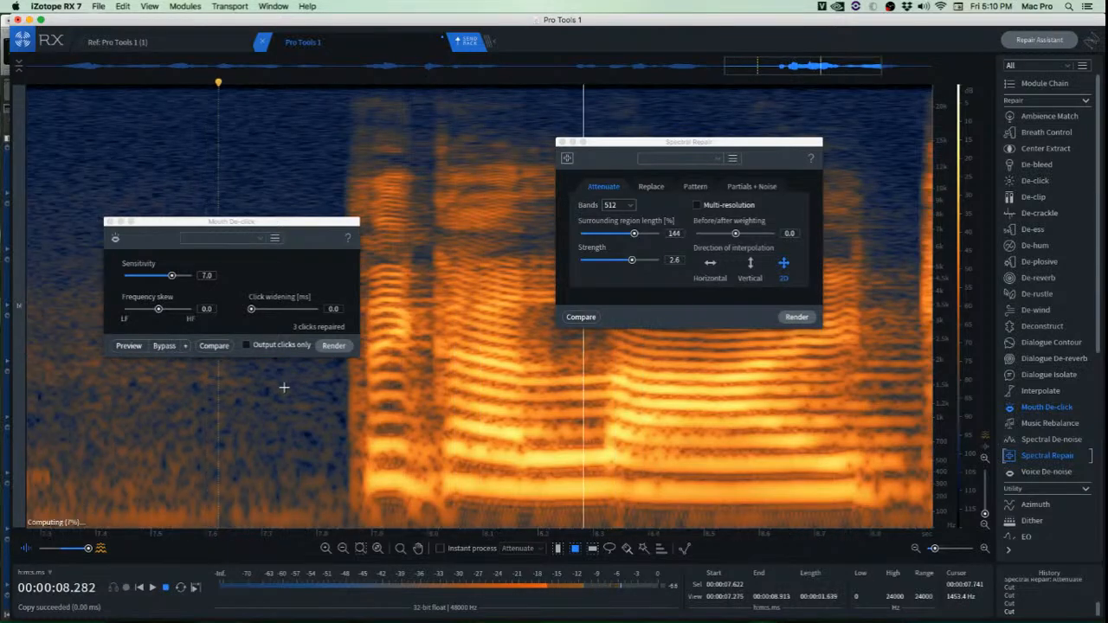
scroll(284, 388, down, 4)
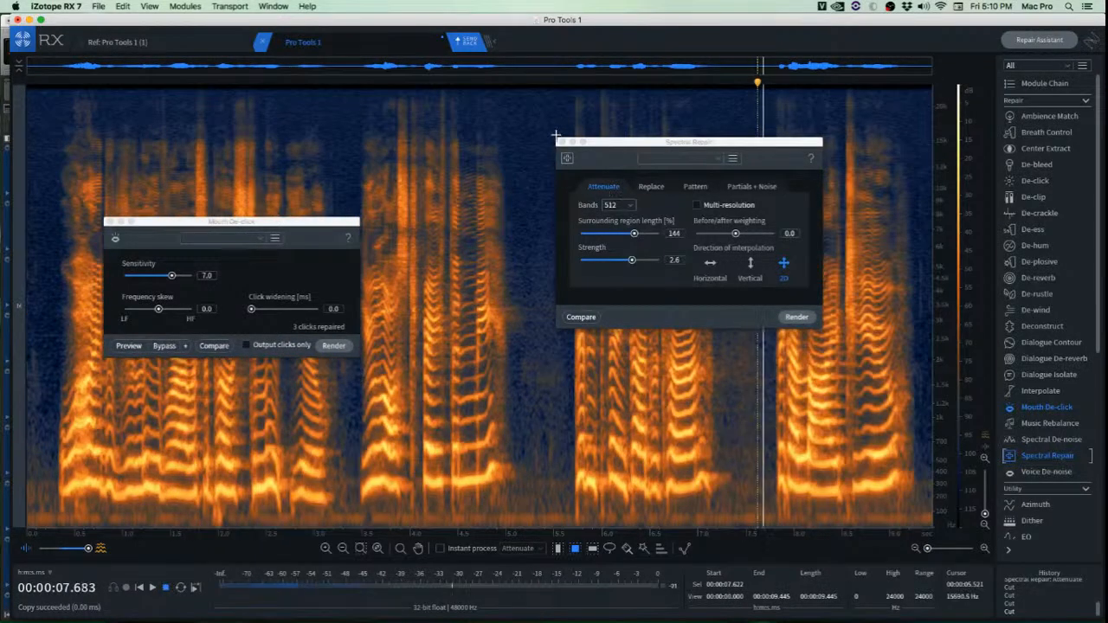
Close the Spectral Repair module and play the last phrase from about 7.741 s.
click(560, 141)
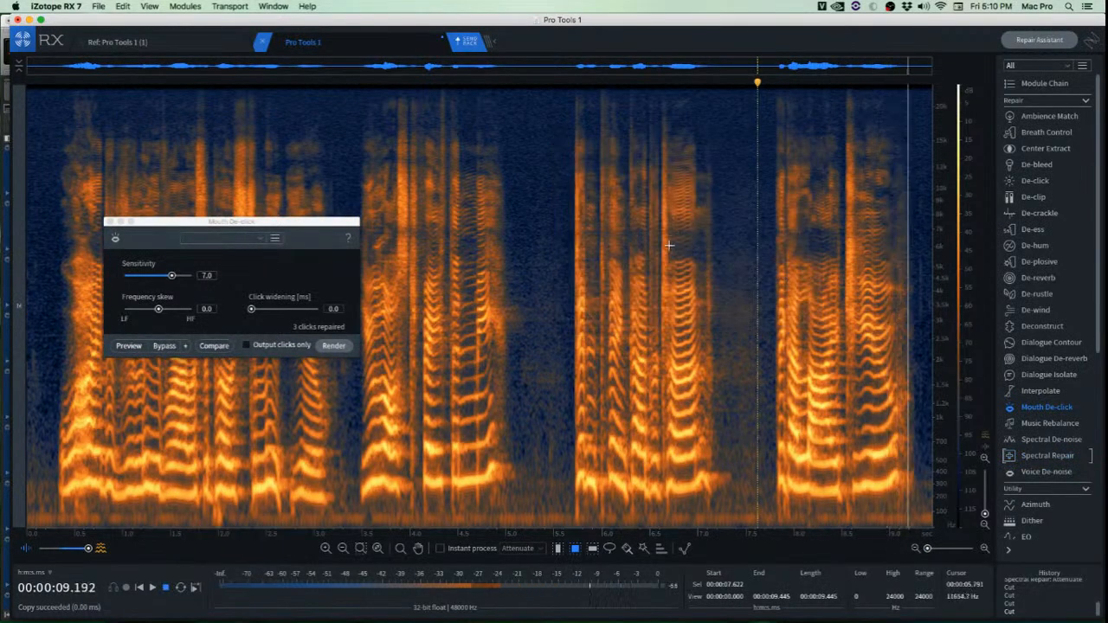
click(769, 277)
key(space)
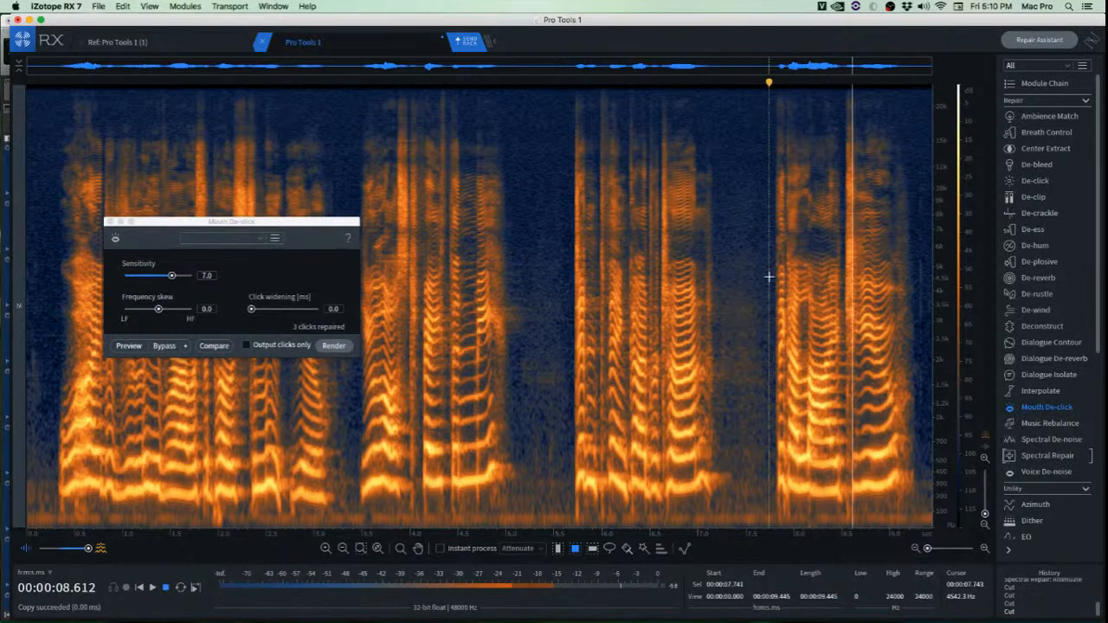
Paste clean background noise over the faint vertical click near 9.32 s, after the last phrase.
scroll(915, 292, up, 5)
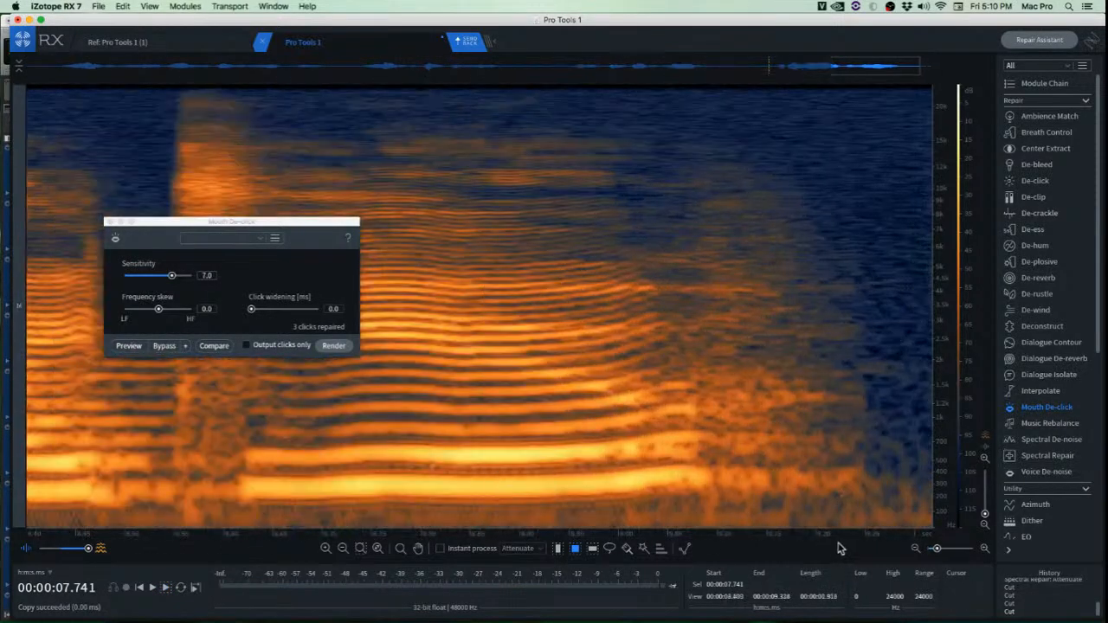
drag(839, 543, 715, 544)
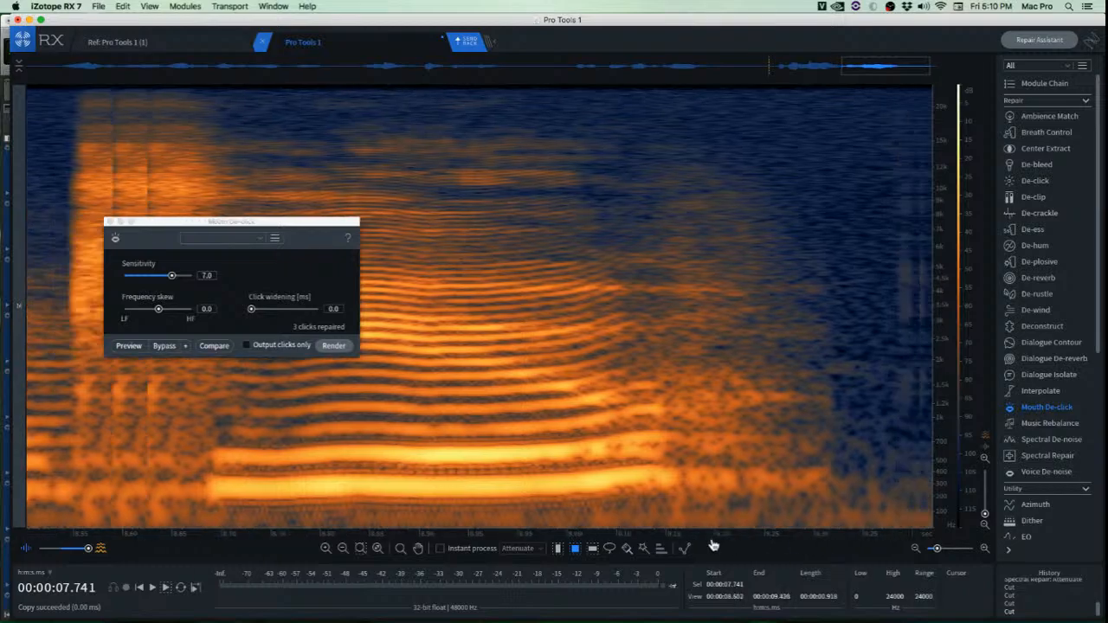
scroll(857, 273, up, 5)
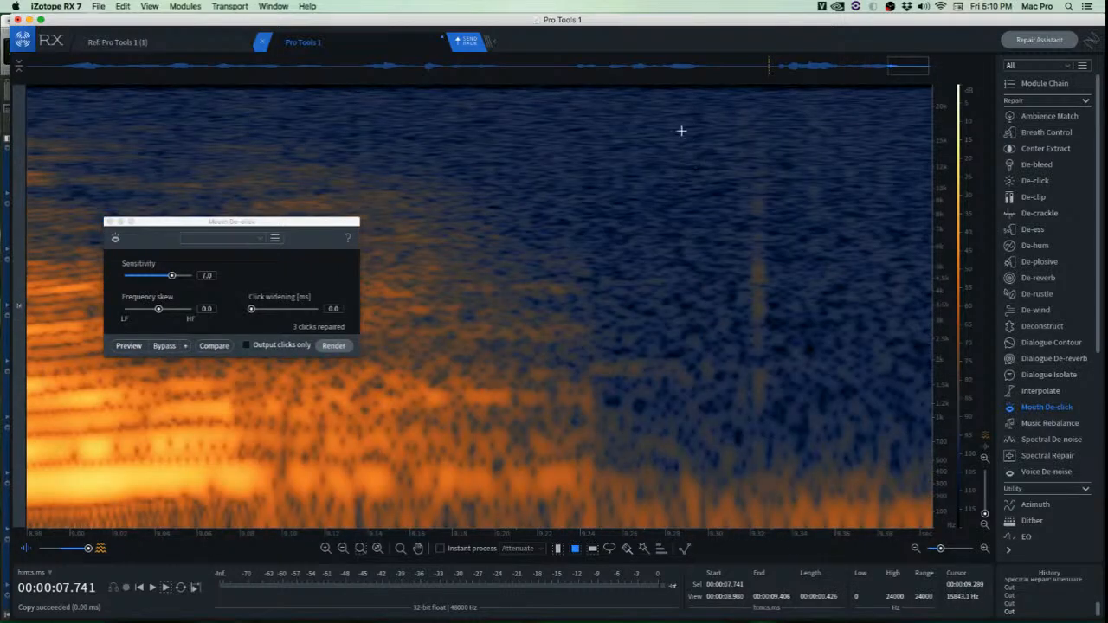
drag(682, 131, 745, 415)
key(super+v)
drag(917, 415, 905, 416)
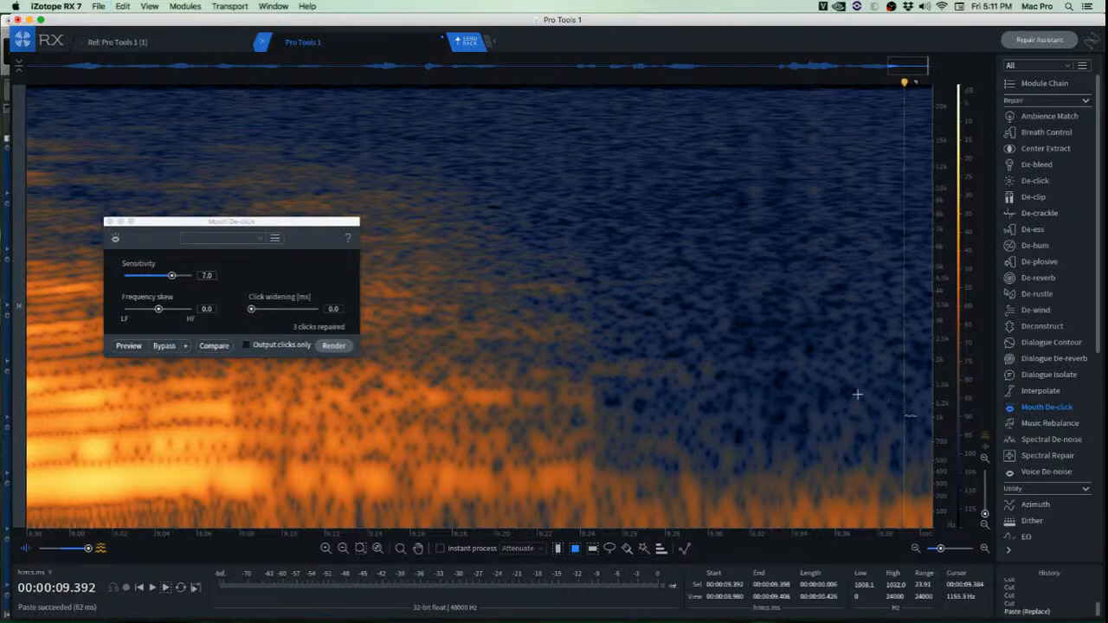
Play the ending from about 9.230 s, undo the noise paste, and play again from about 9.257 s.
click(559, 245)
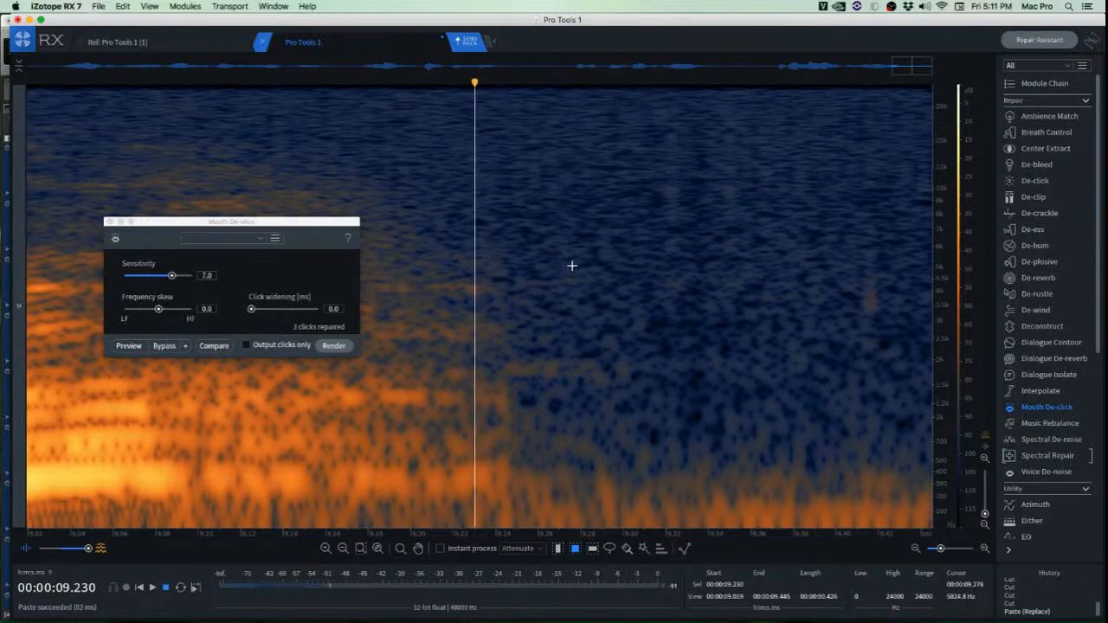
key(space)
key(space)
key(super+z)
click(531, 211)
key(space)
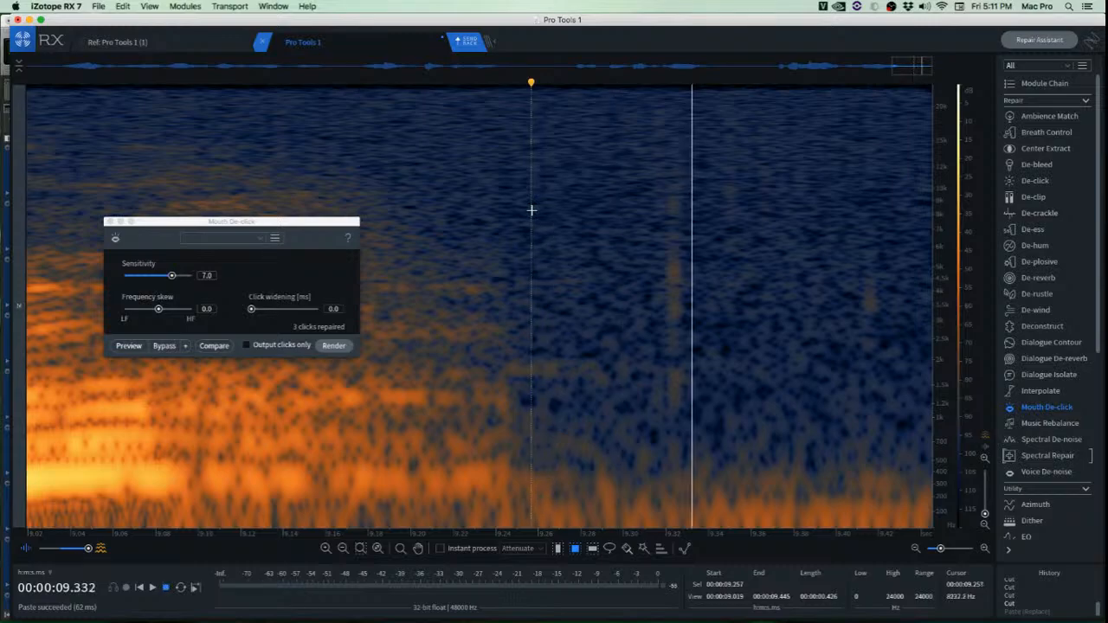
key(space)
Paste background noise over the click at about 9.315 to 9.332 s between roughly 857 and 13497 Hz, and clear the selection.
scroll(681, 237, up, 3)
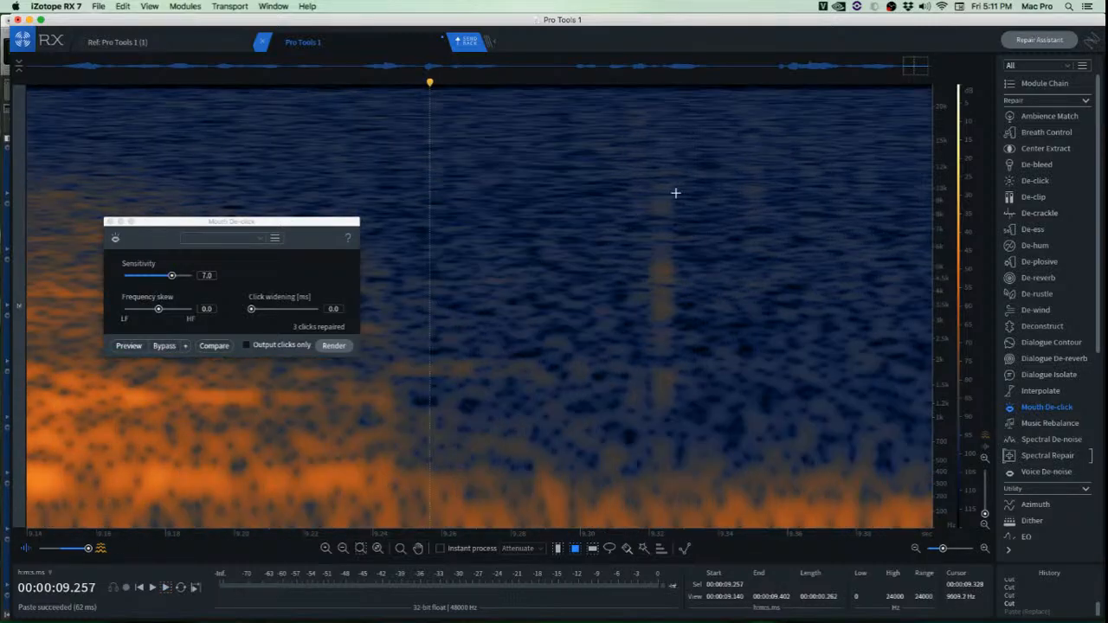
drag(678, 144, 656, 390)
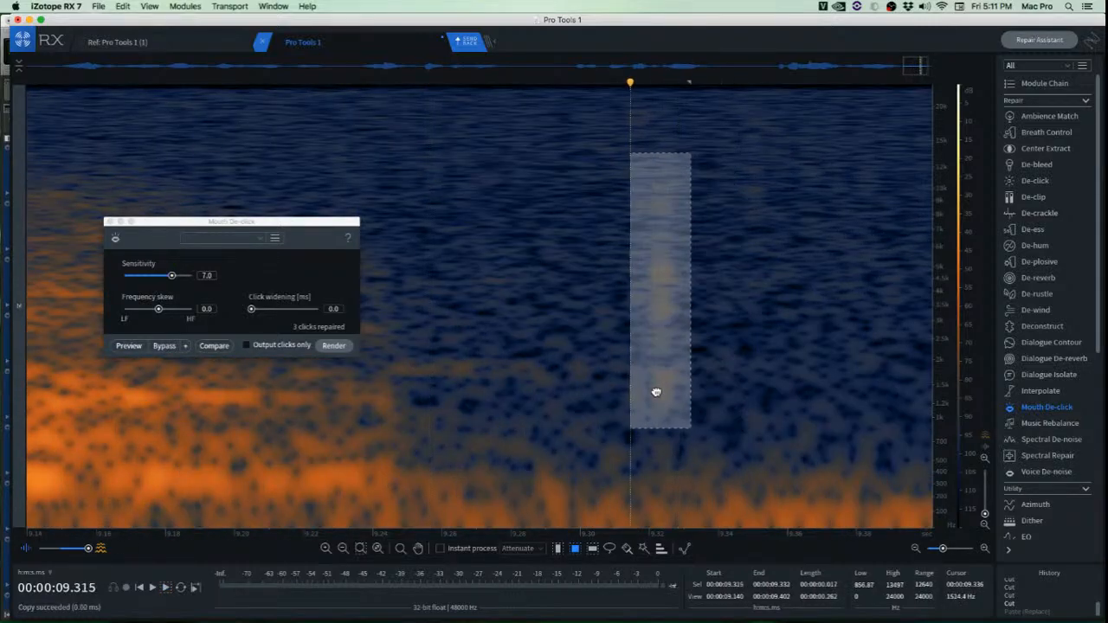
key(super+v)
click(517, 367)
click(428, 199)
Play the recording from the beginning, close the Mouth De-click module, and stop playback.
scroll(426, 204, down, 5)
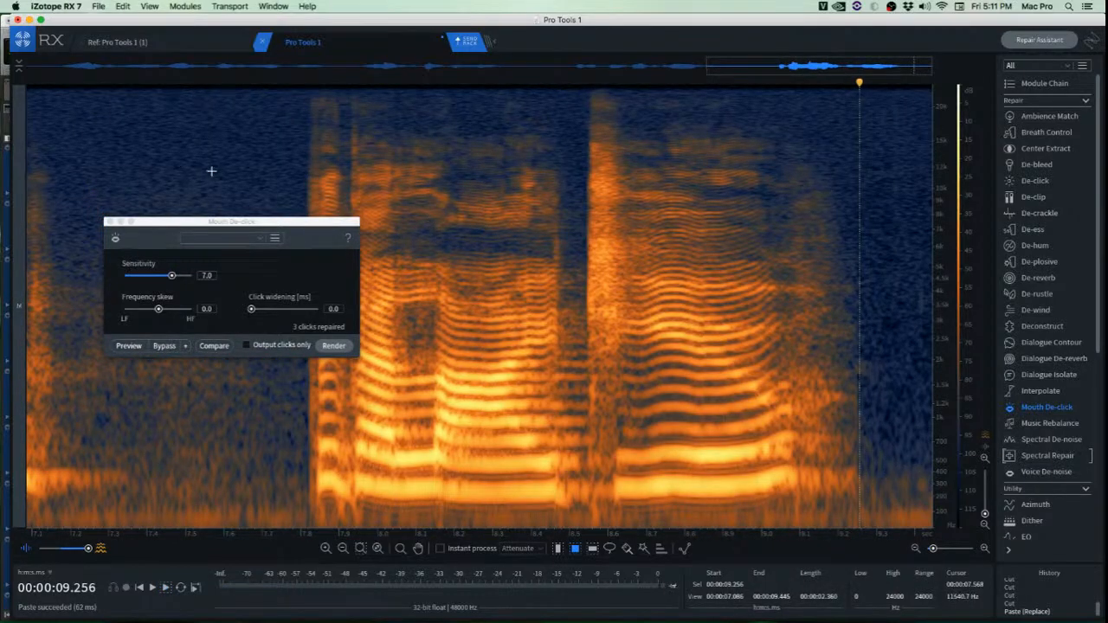
key(Return)
key(space)
scroll(226, 174, down, 5)
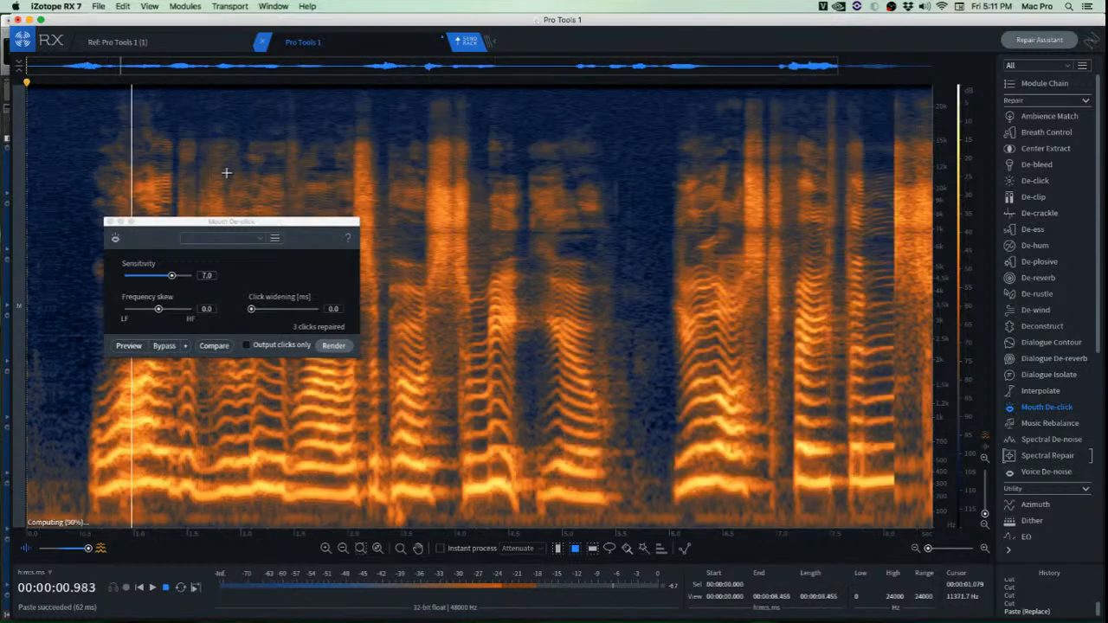
click(108, 222)
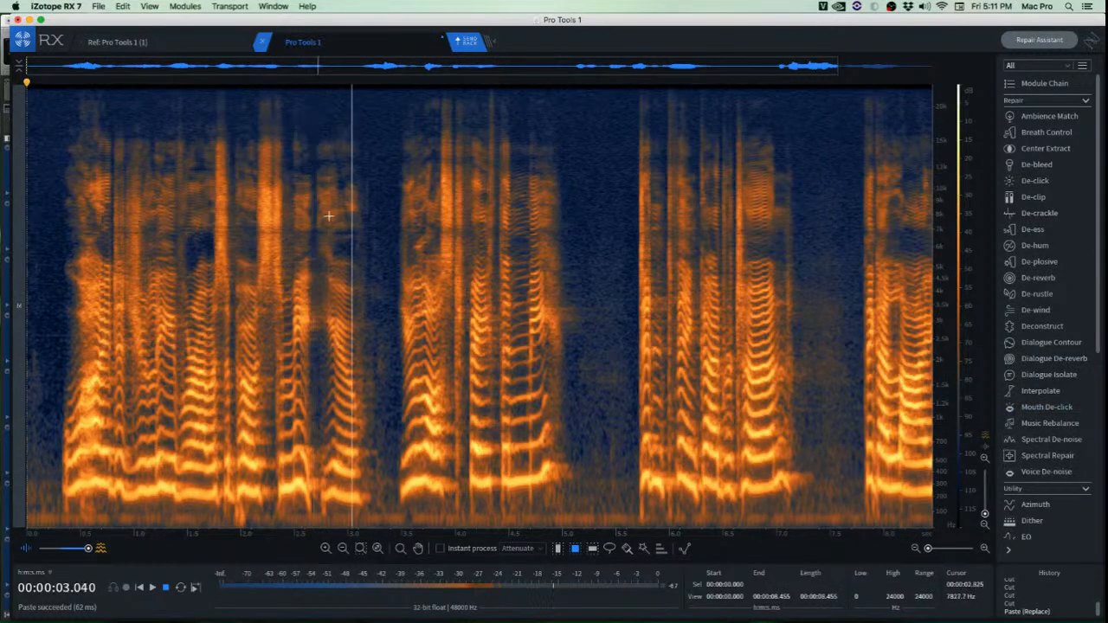
key(space)
Play the first phrase from about 1.640 s and stop playback.
click(201, 496)
key(space)
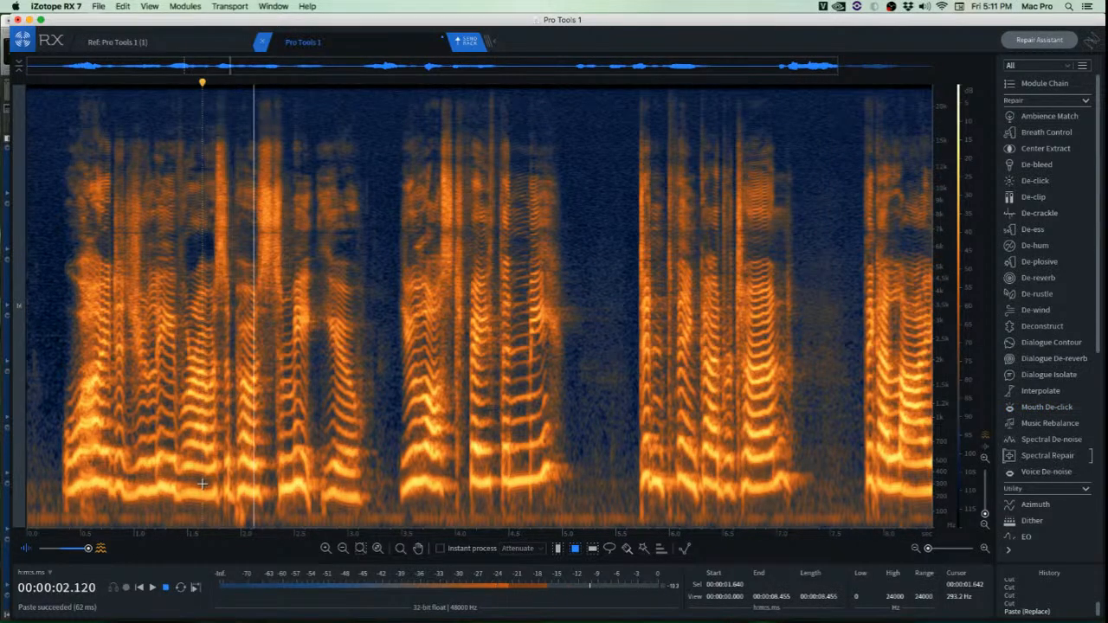
key(space)
Apply De-plosive to the low-frequency burst at about 1.942 to 2.067 s below roughly 176 Hz.
scroll(206, 502, up, 5)
scroll(224, 499, up, 4)
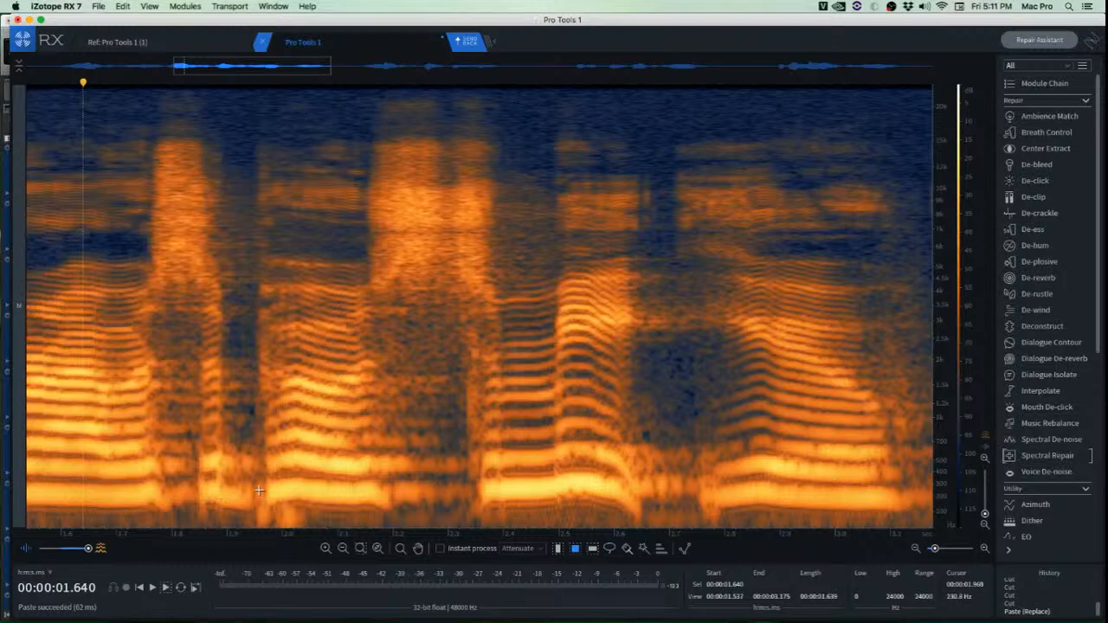
drag(250, 502, 318, 524)
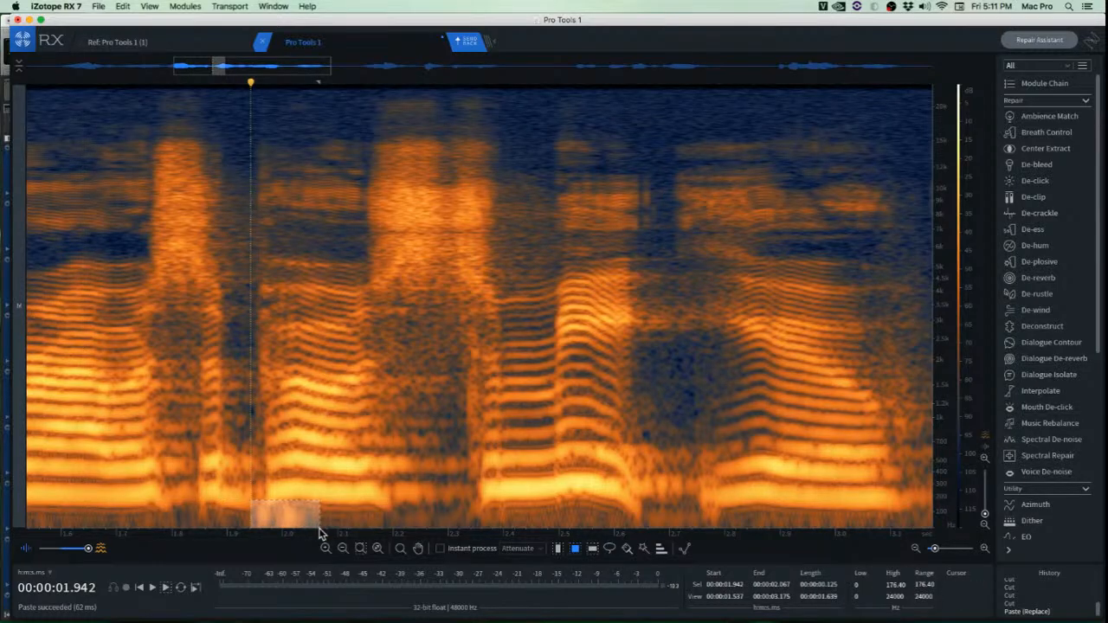
key(p)
Play the passage repeatedly from about 1.635 s to check the plosive repair, and stop playback.
click(82, 422)
key(space)
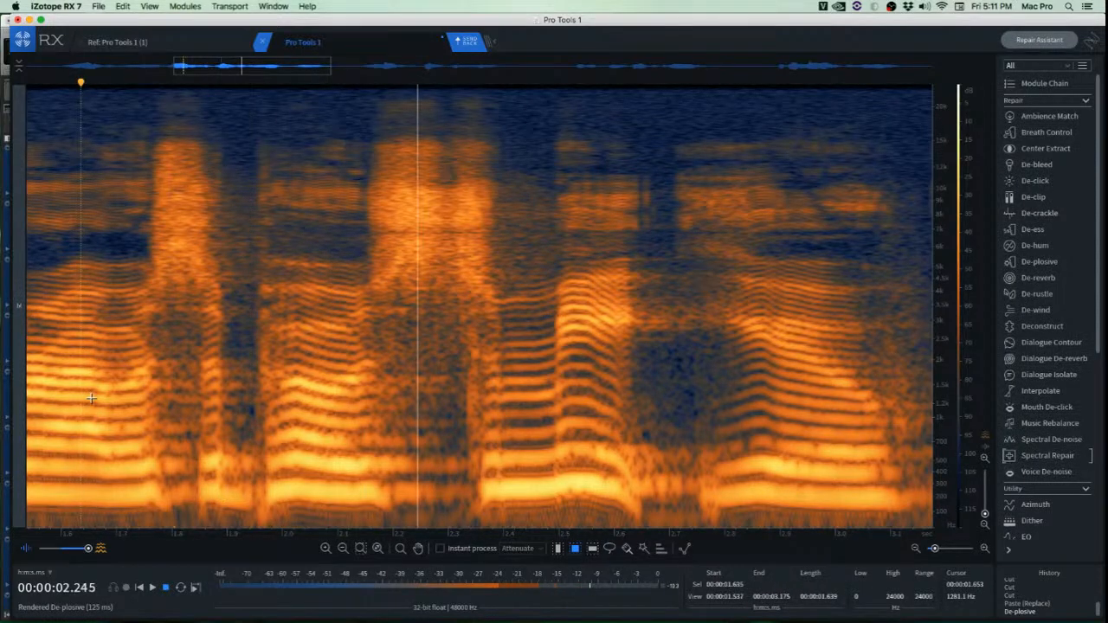
key(space)
key(space)
key(space)
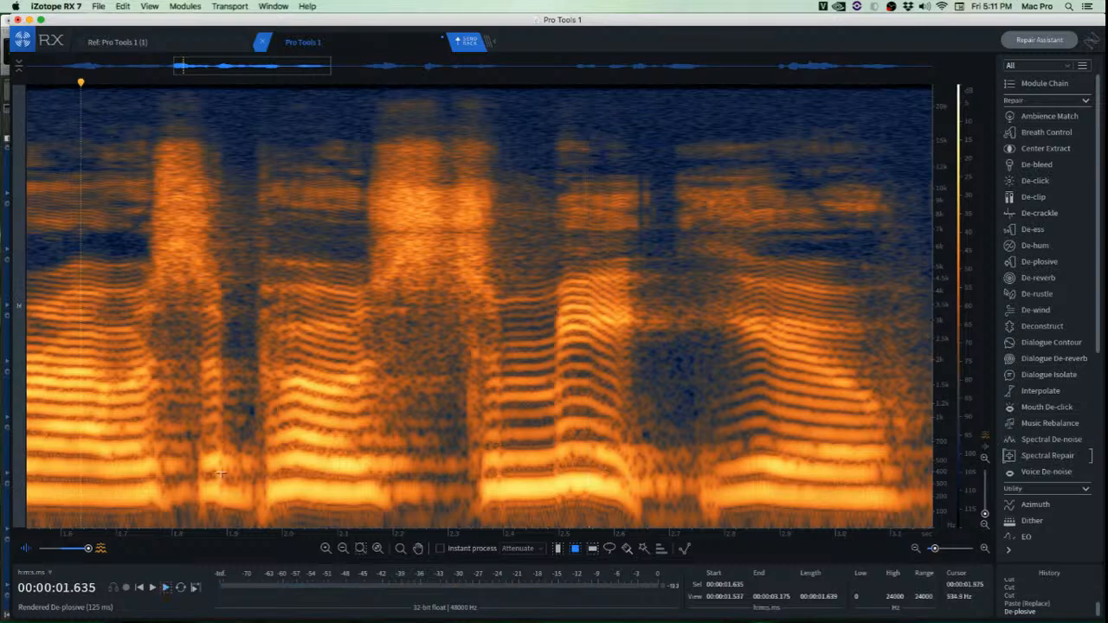
Undo the De-plosive at about 1.942 to 2.067 s and apply it again to the same low-frequency selection.
scroll(243, 519, up, 5)
key(super+z)
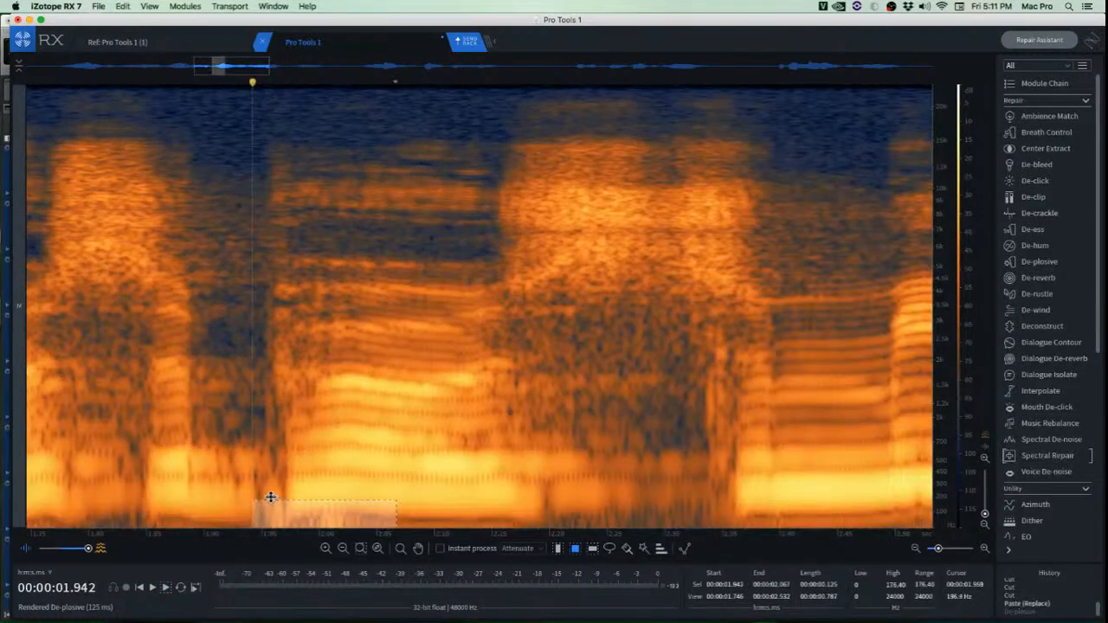
scroll(271, 502, down, 4)
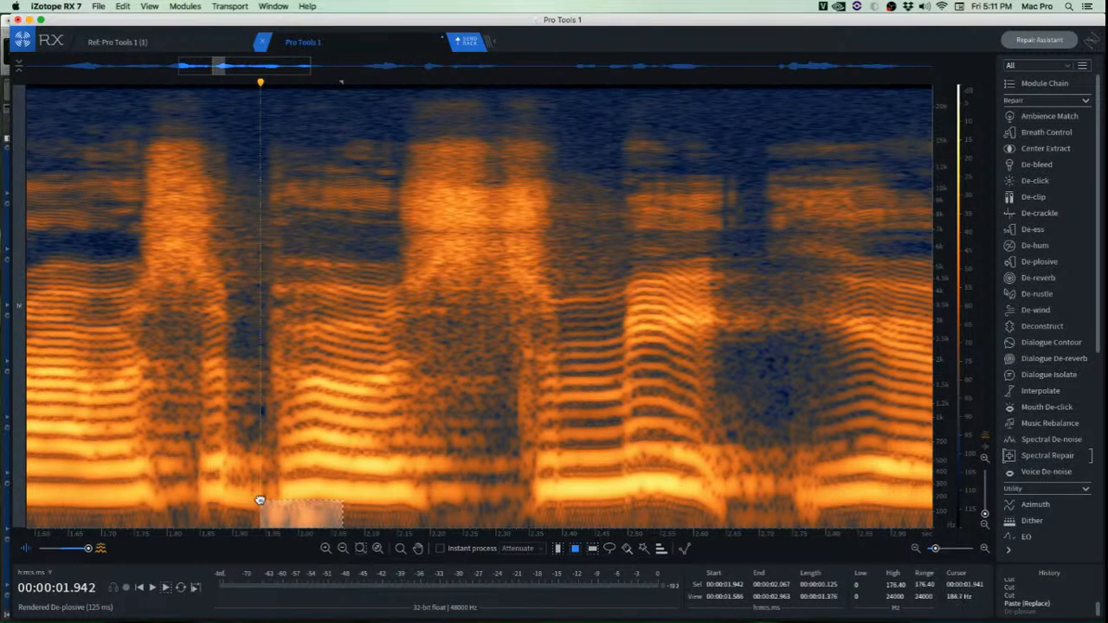
key(p)
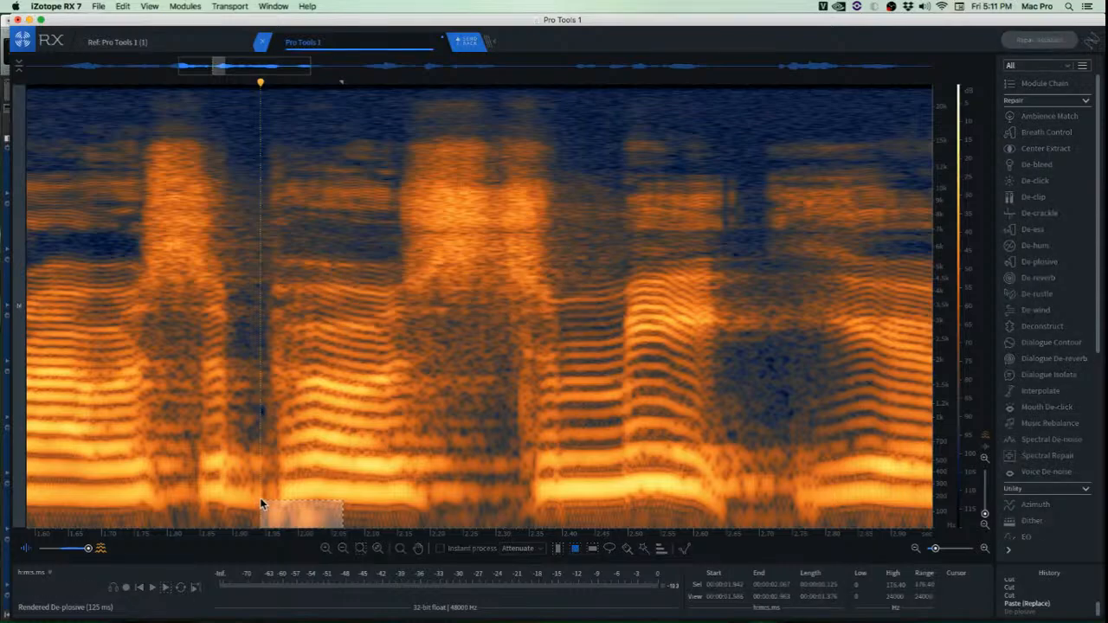
Cut the remaining low-frequency energy at about 1.931 to 2.009 s between roughly 47 and 135 Hz.
click(261, 487)
scroll(249, 488, up, 4)
scroll(272, 499, down, 4)
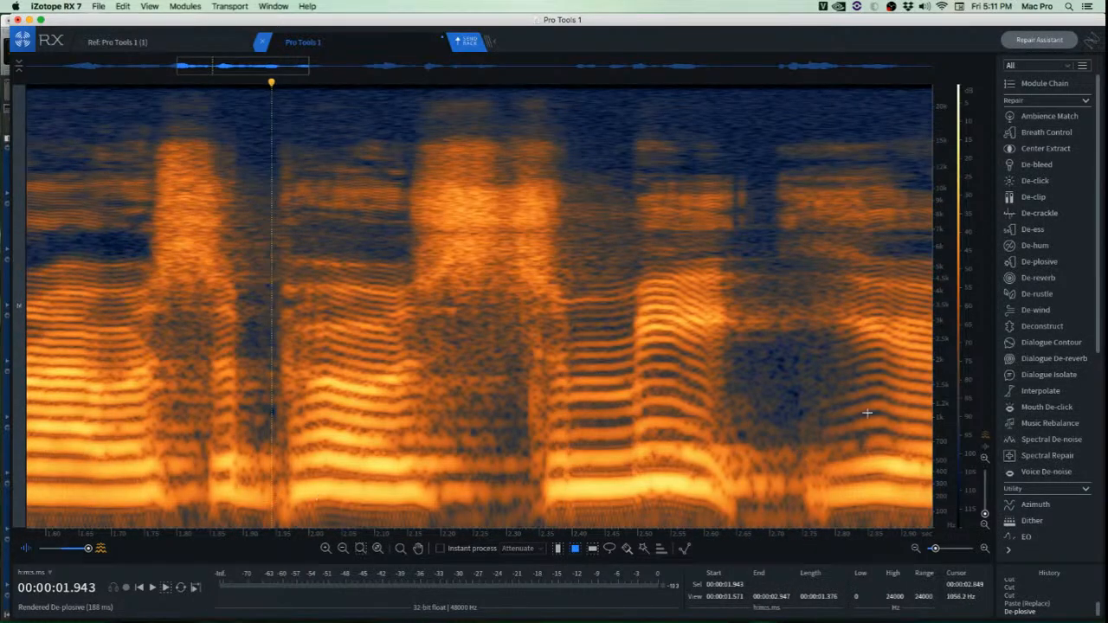
scroll(939, 442, up, 8)
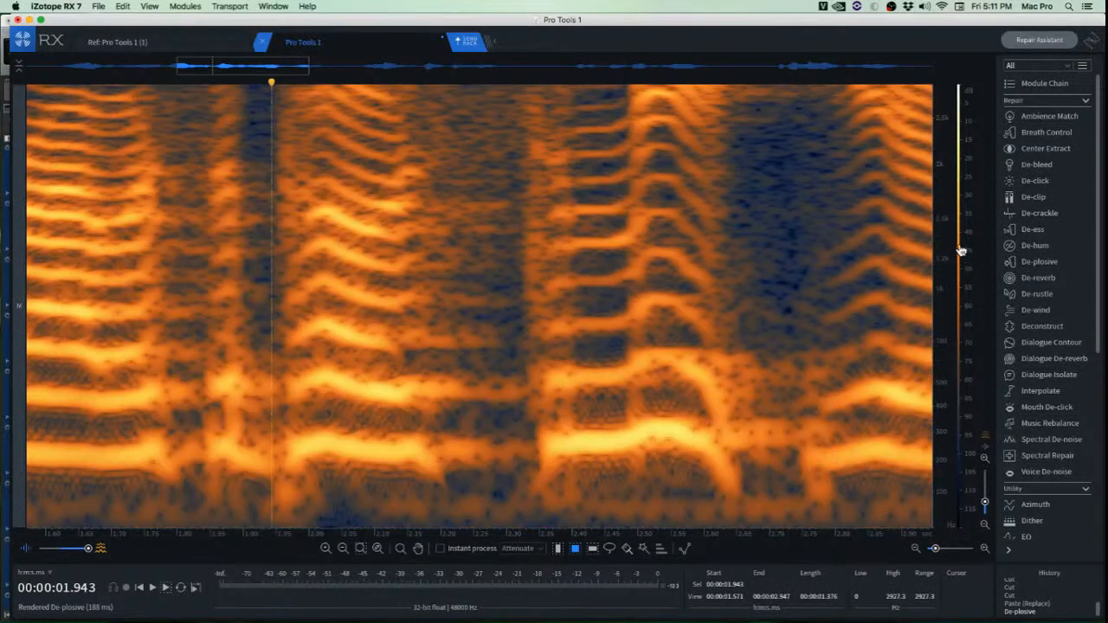
drag(264, 480, 308, 502)
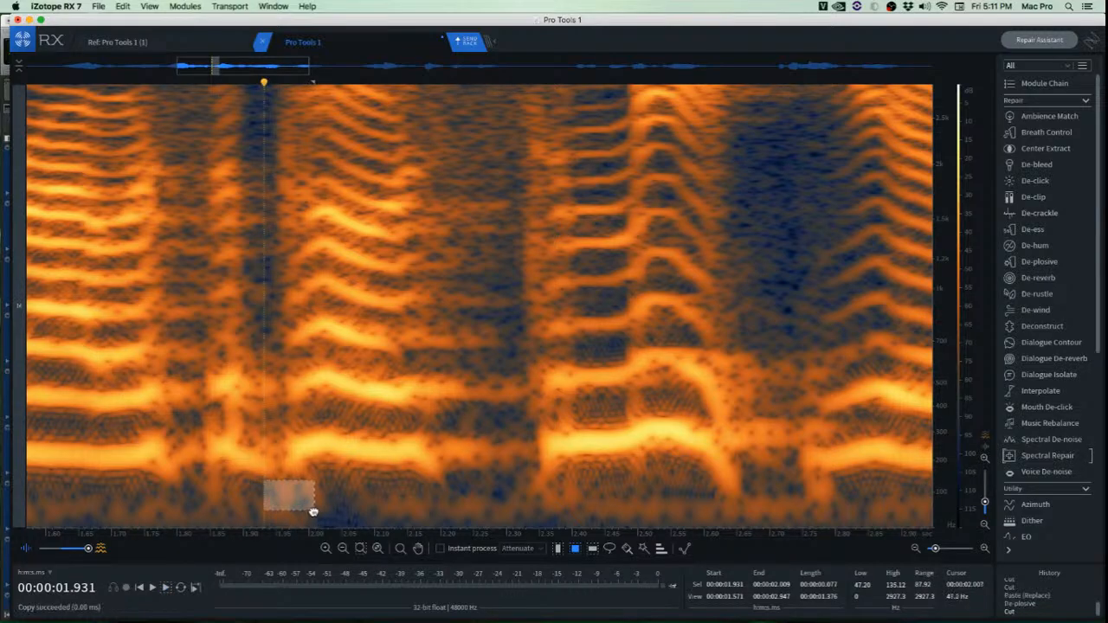
key(super+x)
Play the whole recording from about 0.090 s to check the edits.
scroll(191, 455, down, 5)
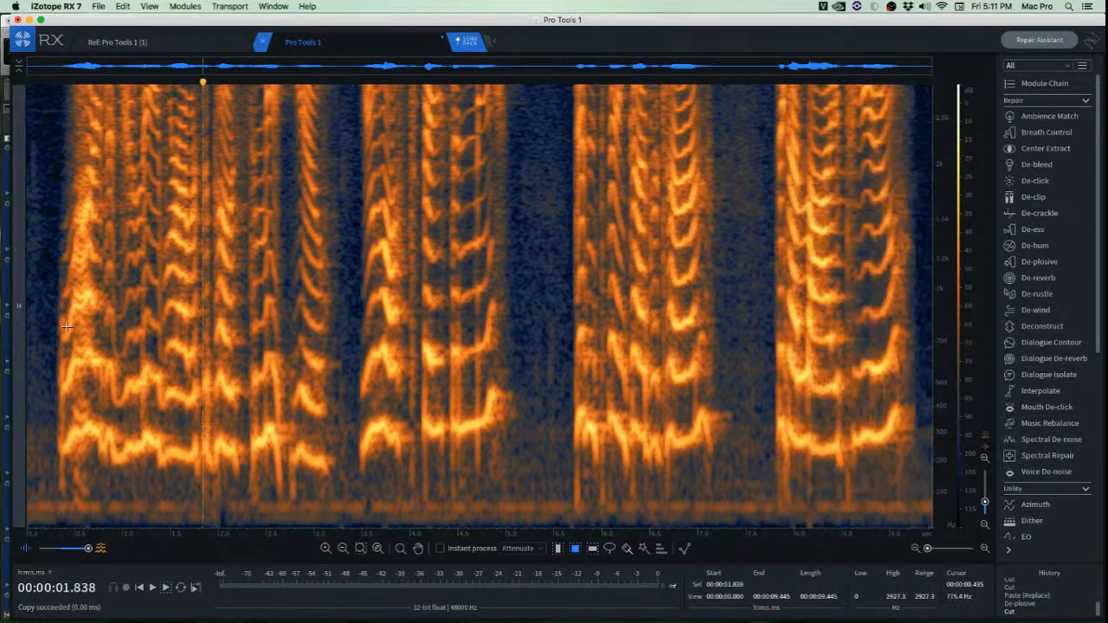
click(35, 316)
key(space)
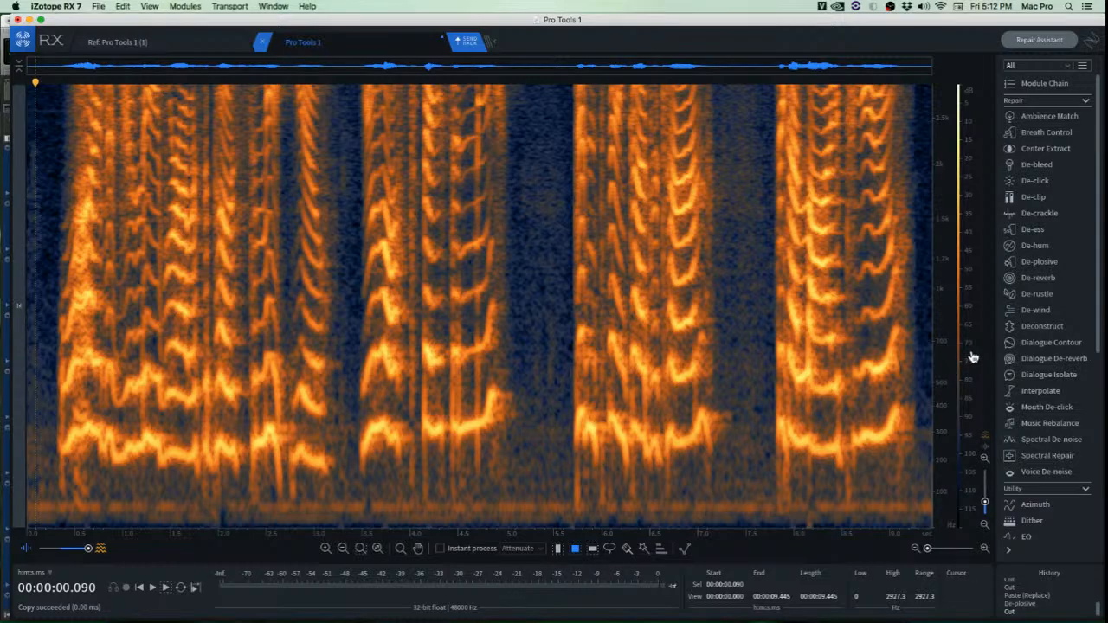
Render Dialogue De-reverb on the whole recording with the reduction at -12 dB and the sensitivity at 3.5.
click(1063, 359)
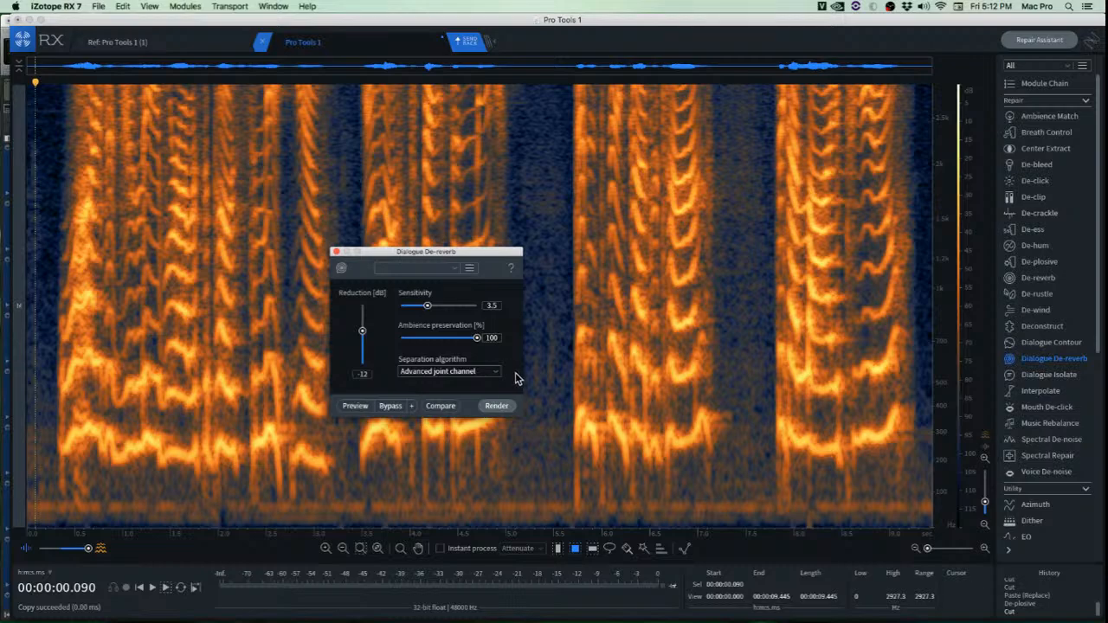
click(498, 407)
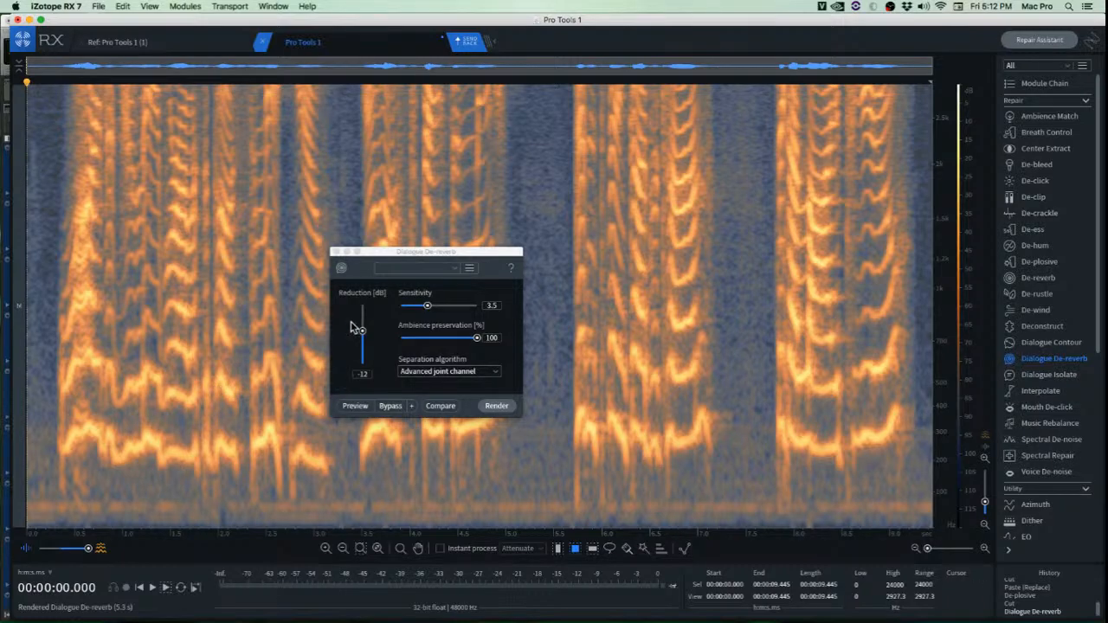
Preview Dialogue De-reverb with the reduction lowered to -Inf, dismissing the audio driver message, and stop the preview.
drag(362, 334, 362, 370)
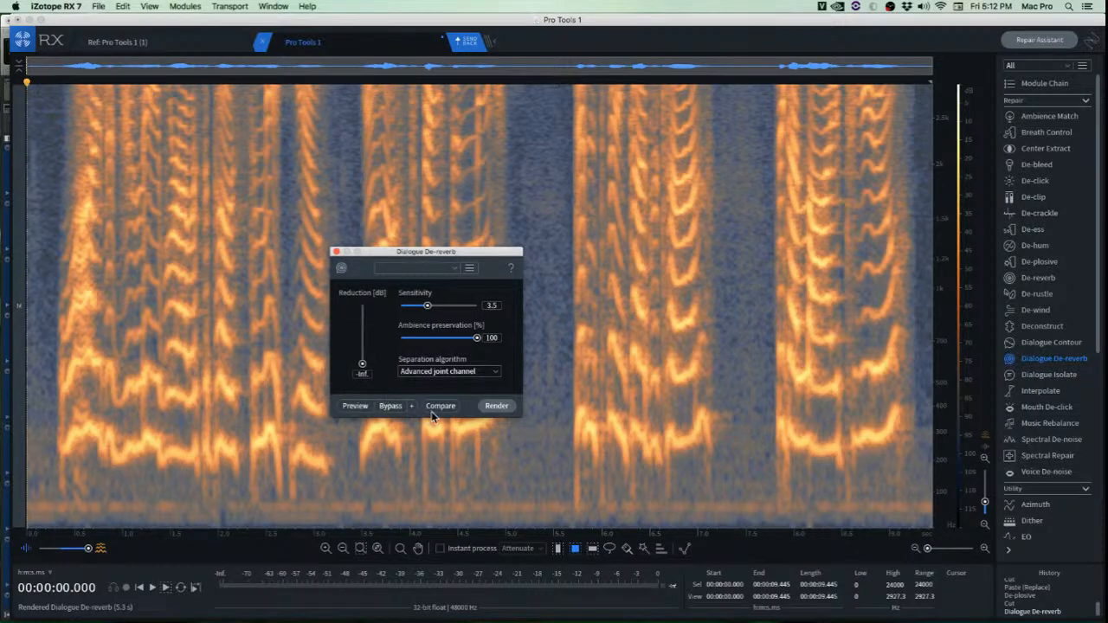
click(355, 412)
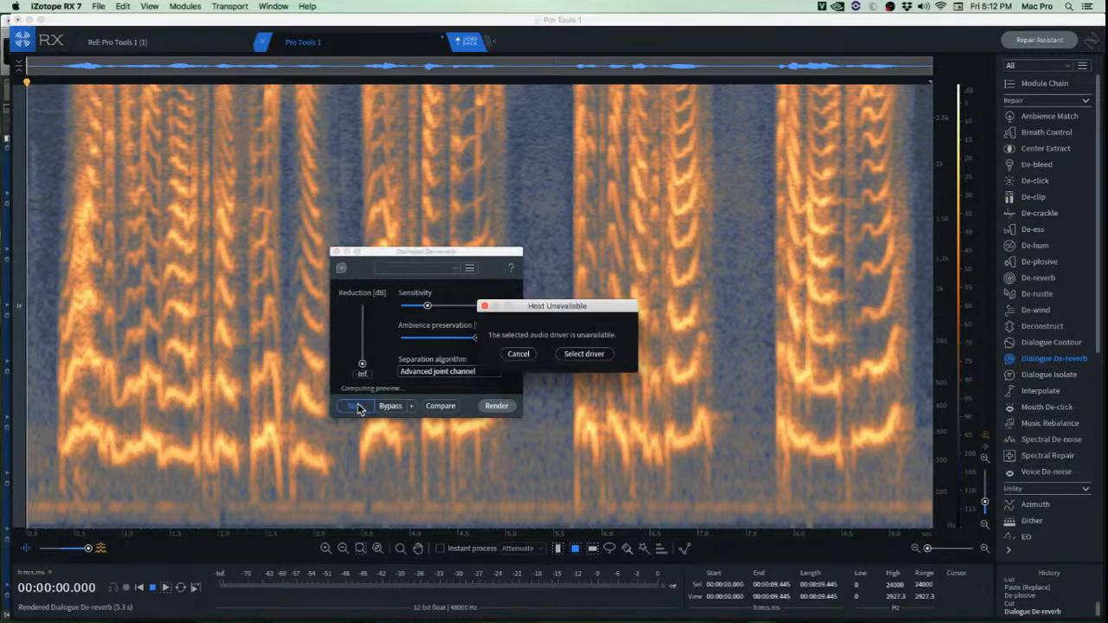
click(511, 355)
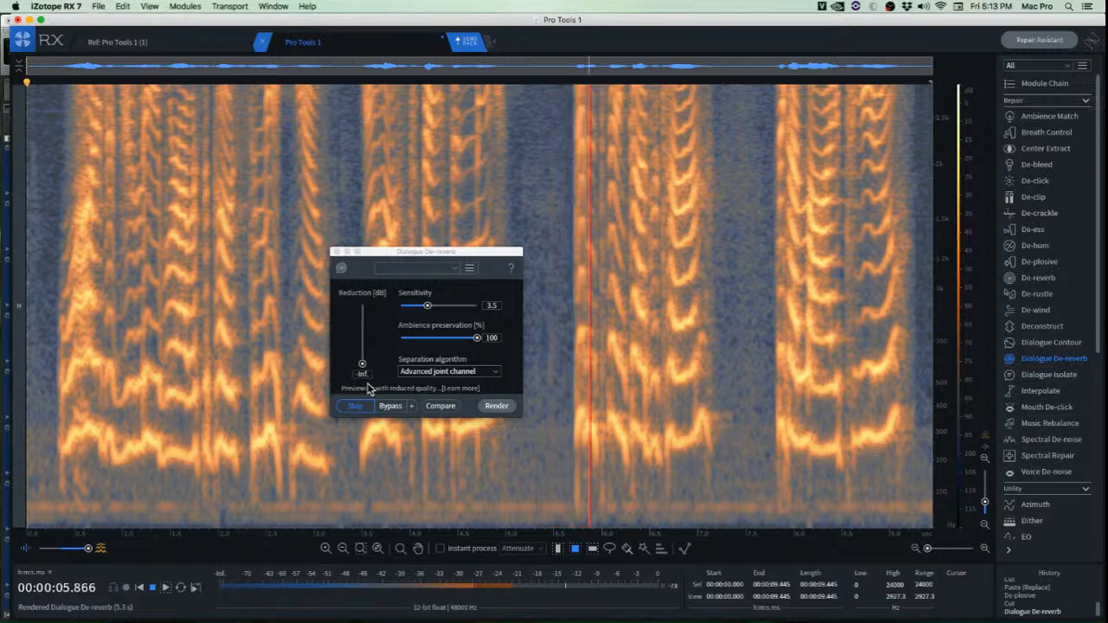
click(362, 405)
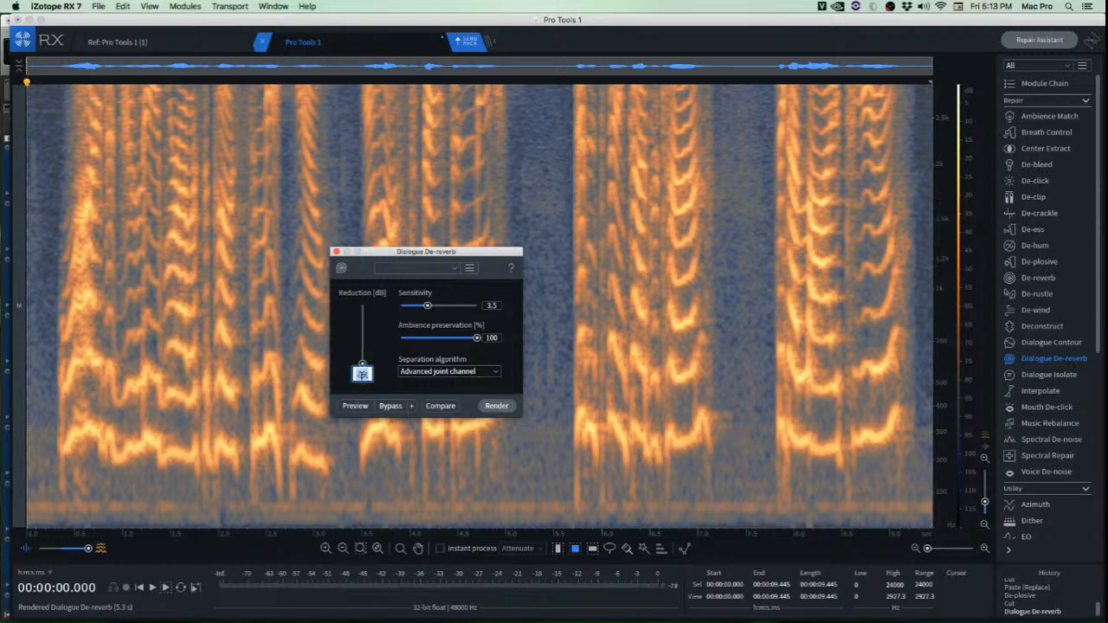
Set the De-reverb reduction to -12 dB, play the recording and close the Dialogue De-reverb window.
text(12)
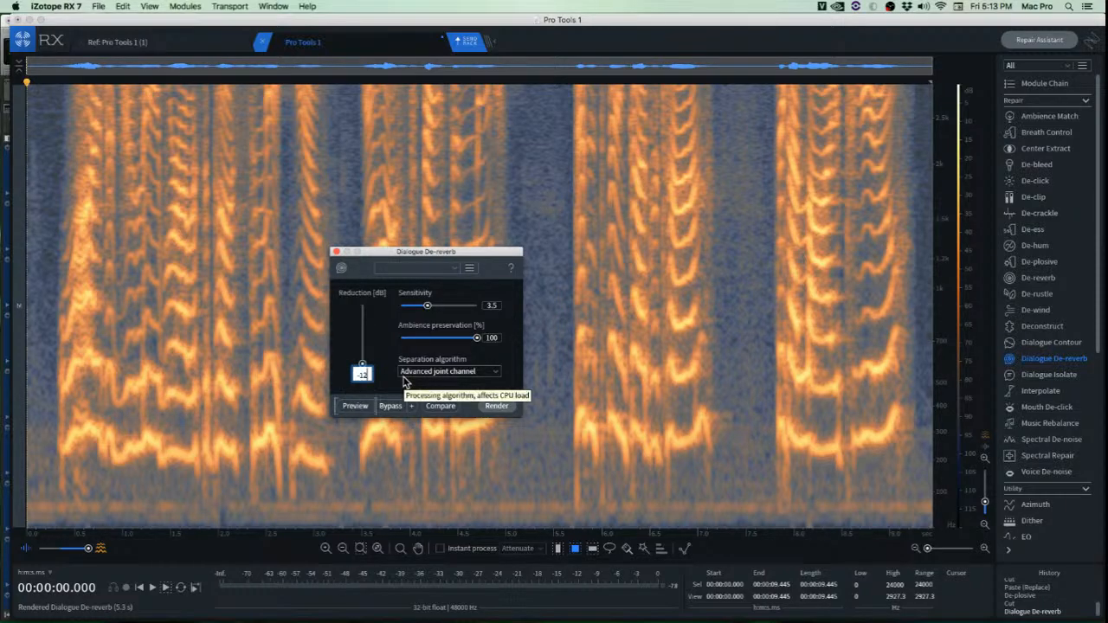
key(Return)
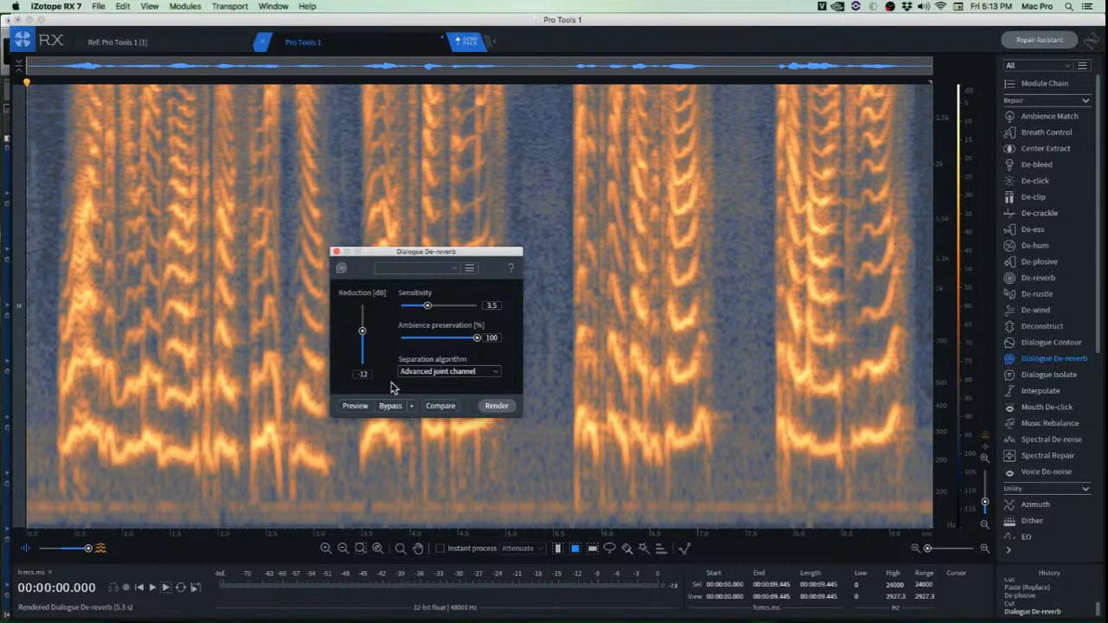
key(space)
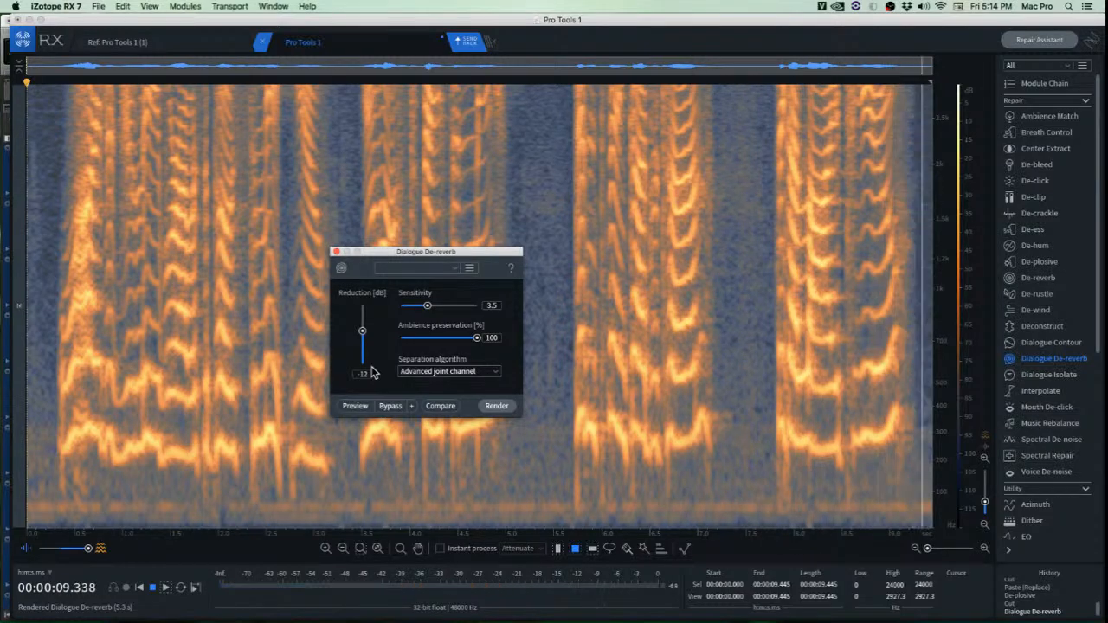
click(337, 251)
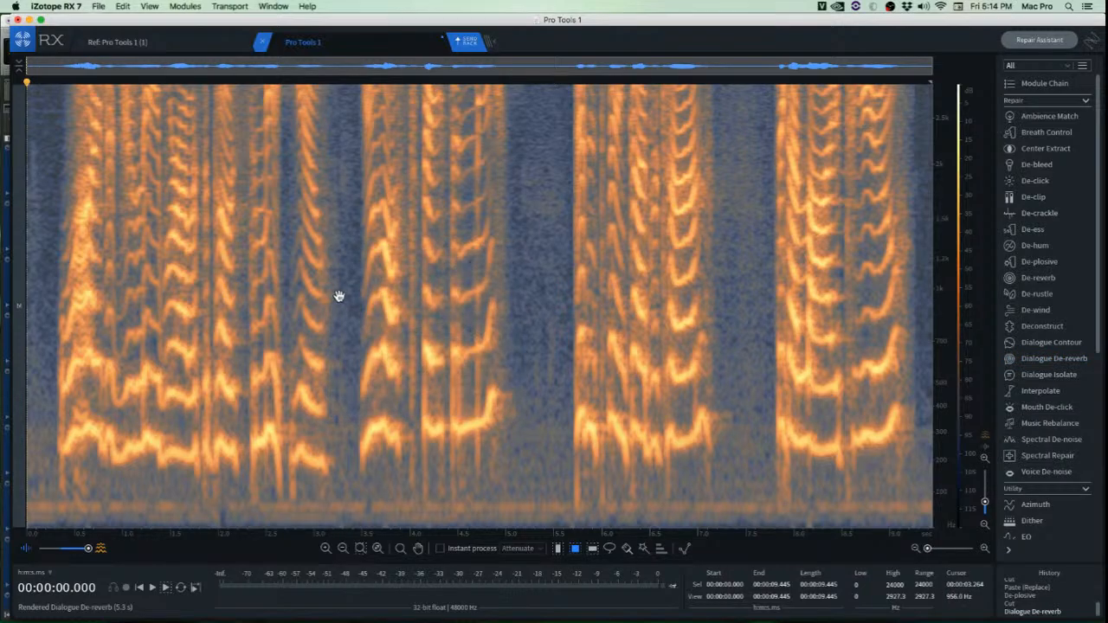
Play the first phrase from about 1.153 s and stop playback.
click(307, 168)
scroll(250, 206, up, 5)
scroll(246, 205, down, 4)
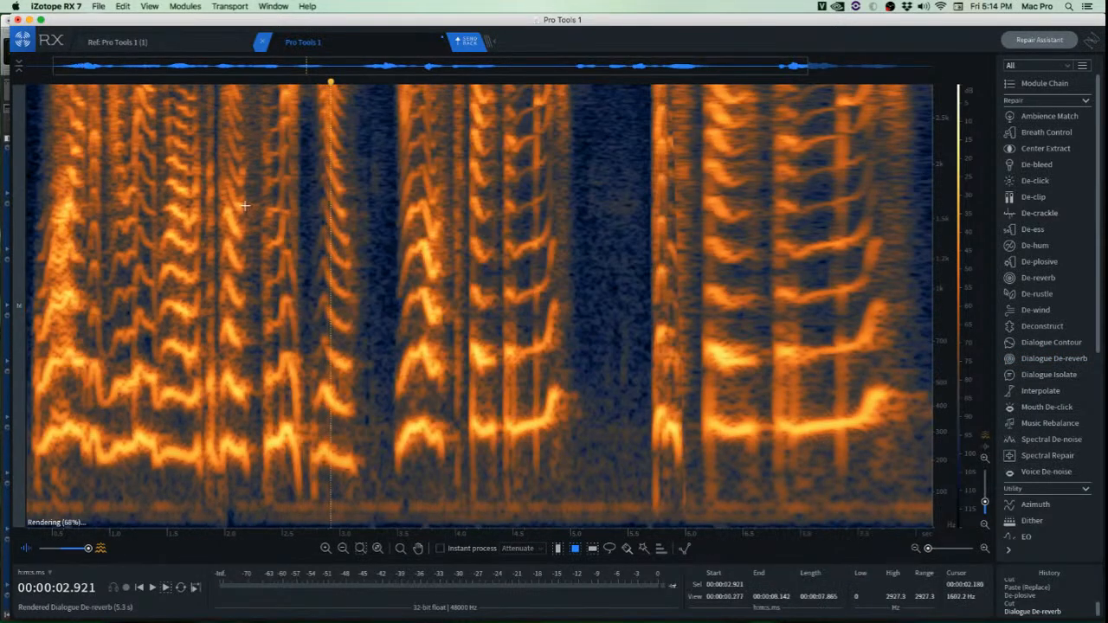
scroll(240, 206, down, 1)
scroll(364, 212, up, 1)
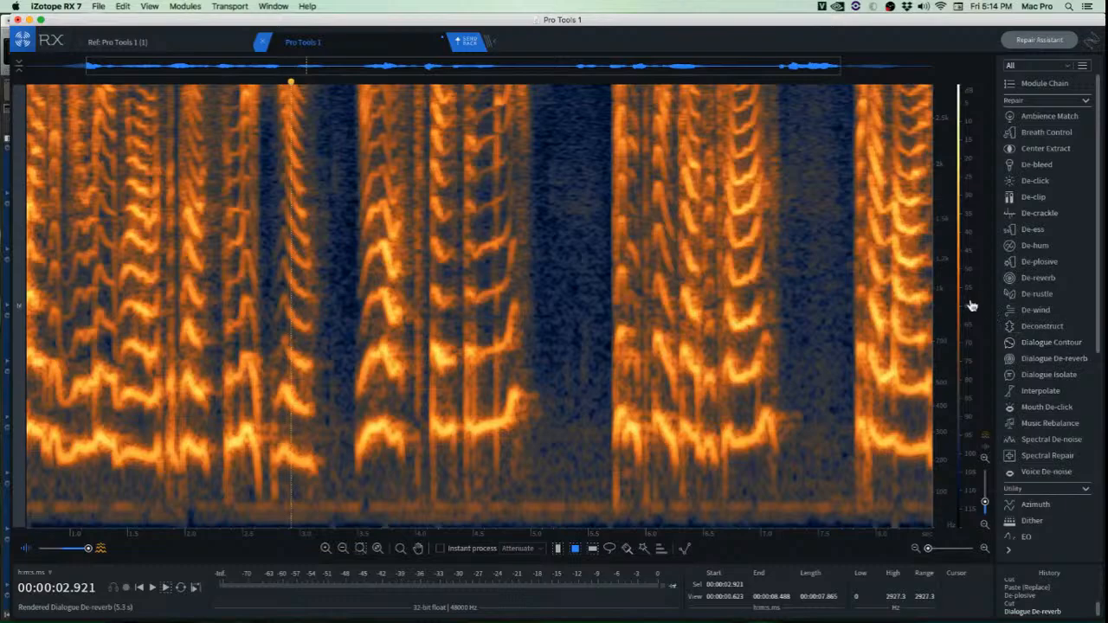
scroll(947, 303, down, 3)
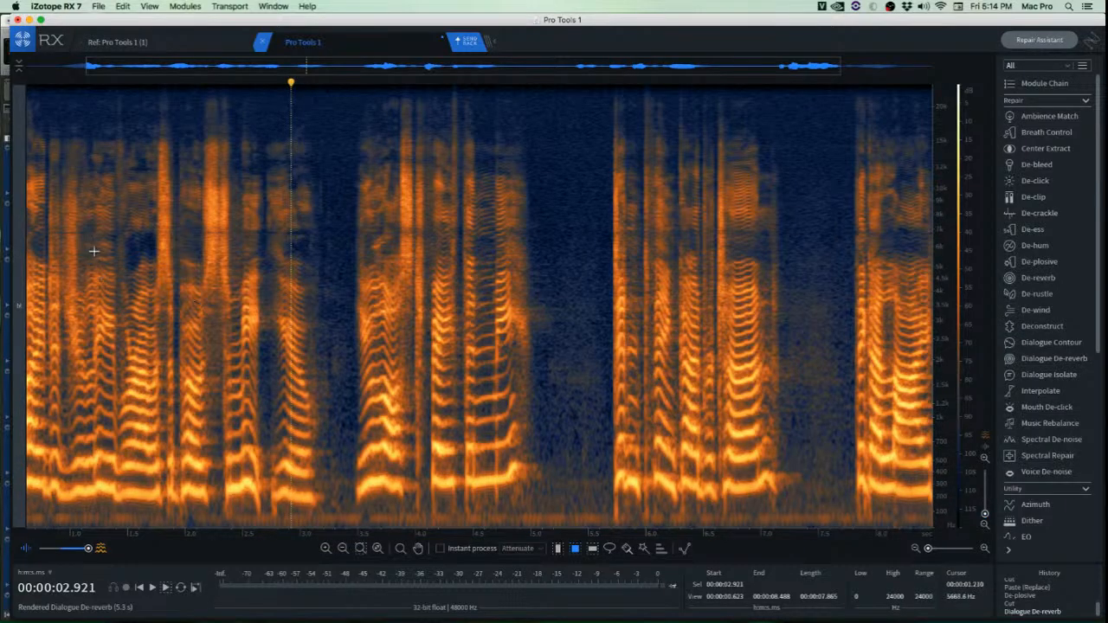
scroll(87, 248, up, 1)
scroll(86, 248, up, 1)
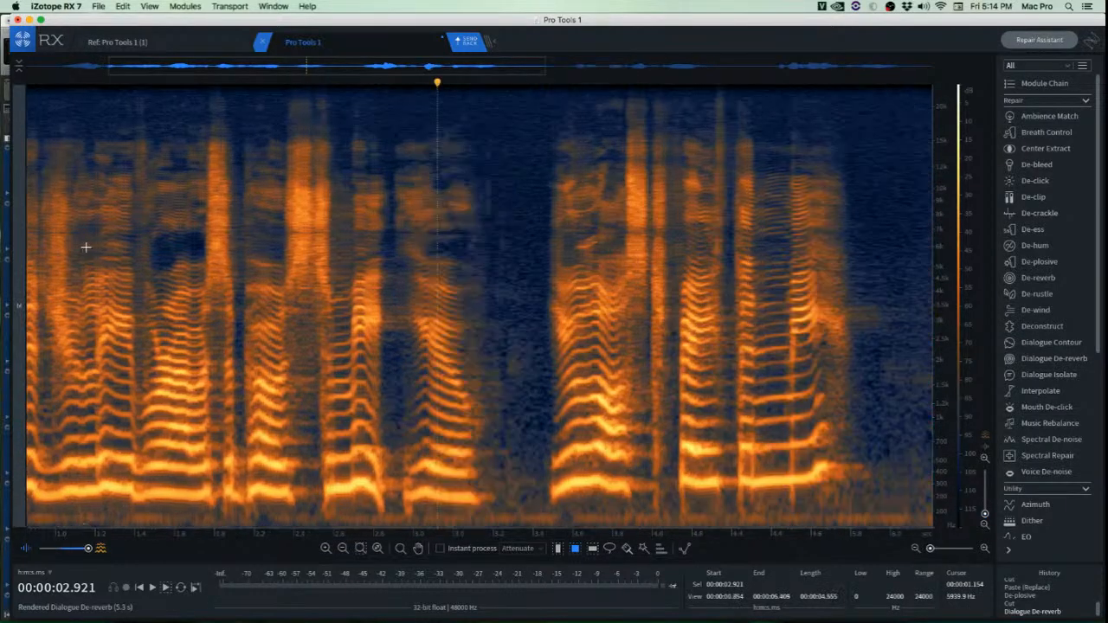
click(86, 248)
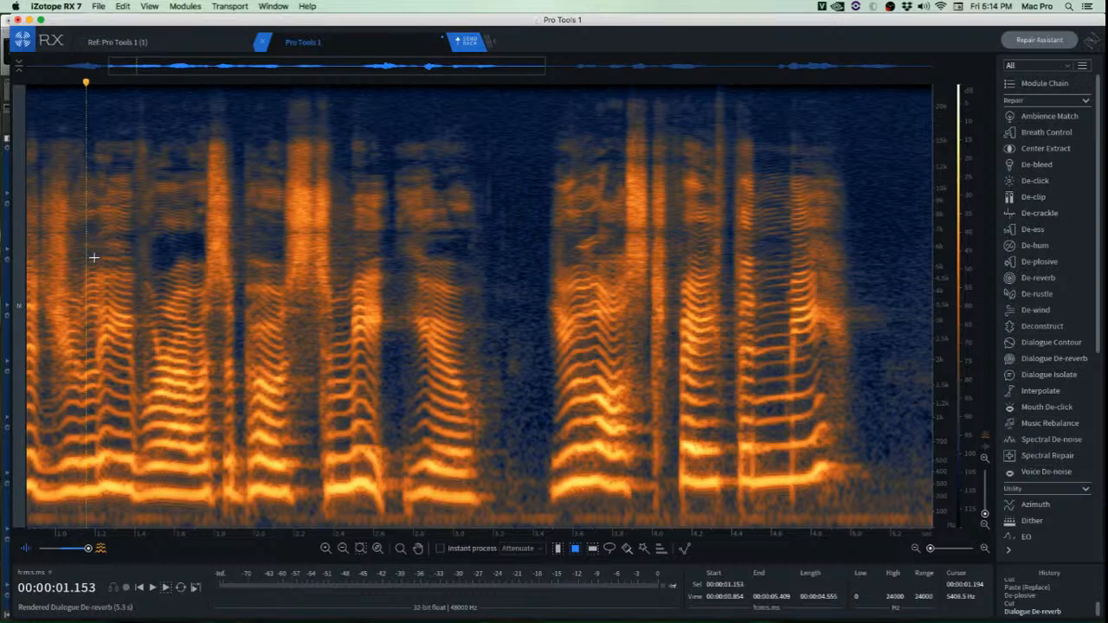
key(space)
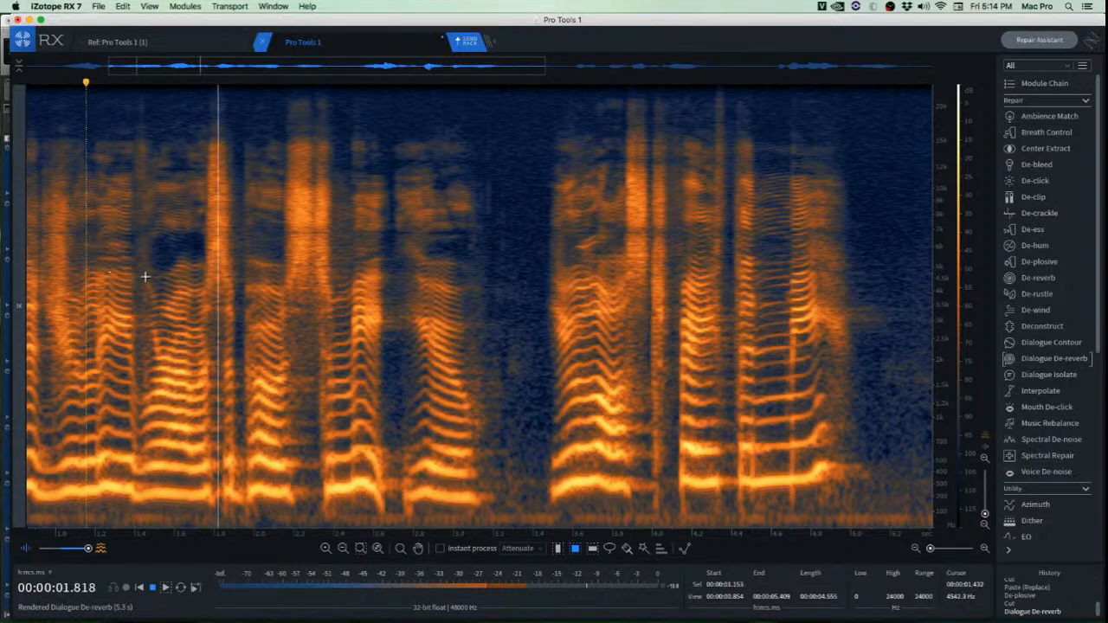
key(space)
scroll(225, 329, up, 5)
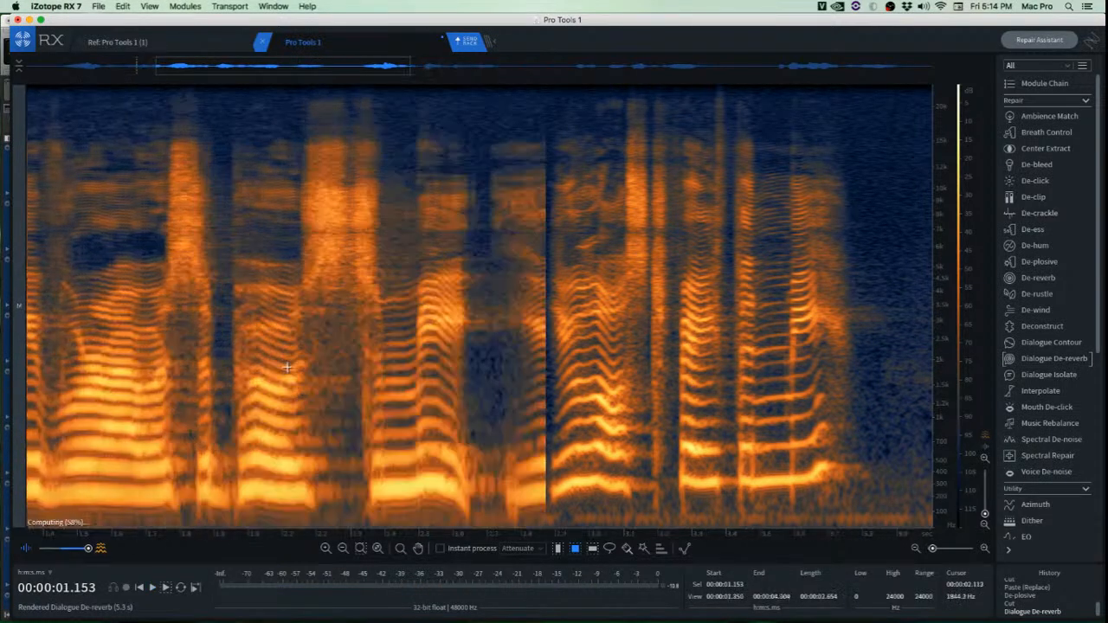
drag(310, 371, 392, 408)
scroll(372, 389, up, 4)
click(253, 340)
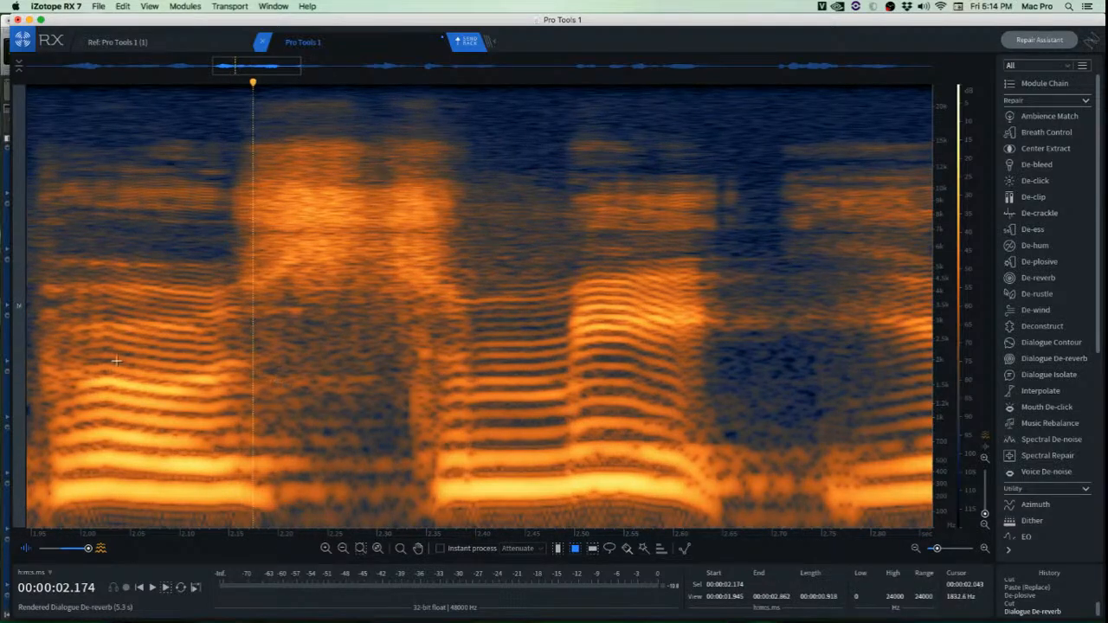
drag(237, 368, 406, 413)
drag(266, 441, 420, 506)
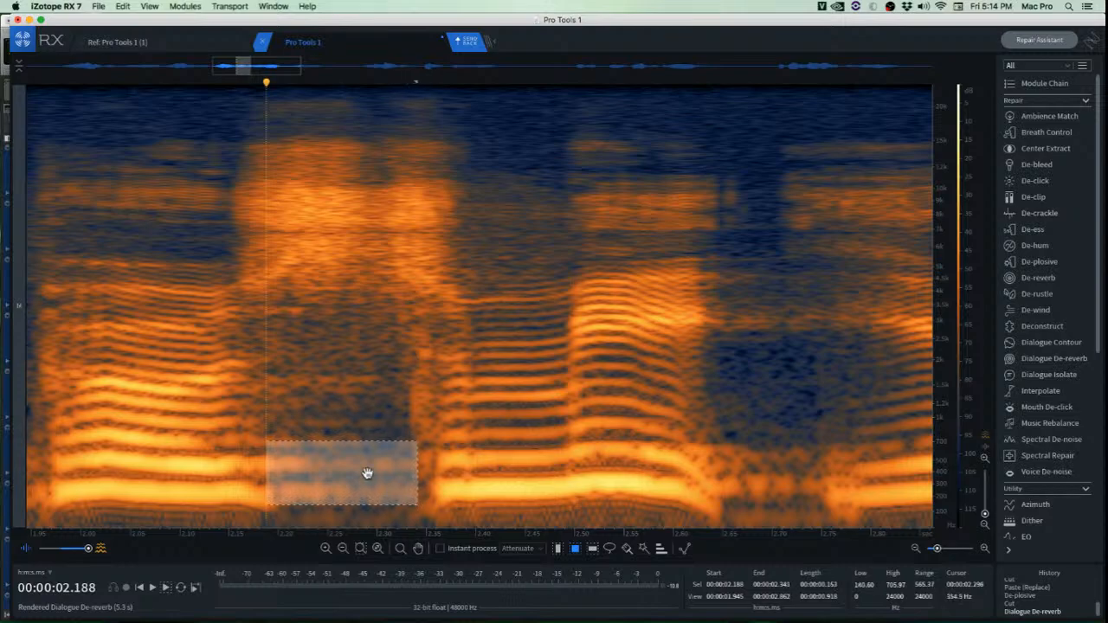
click(335, 451)
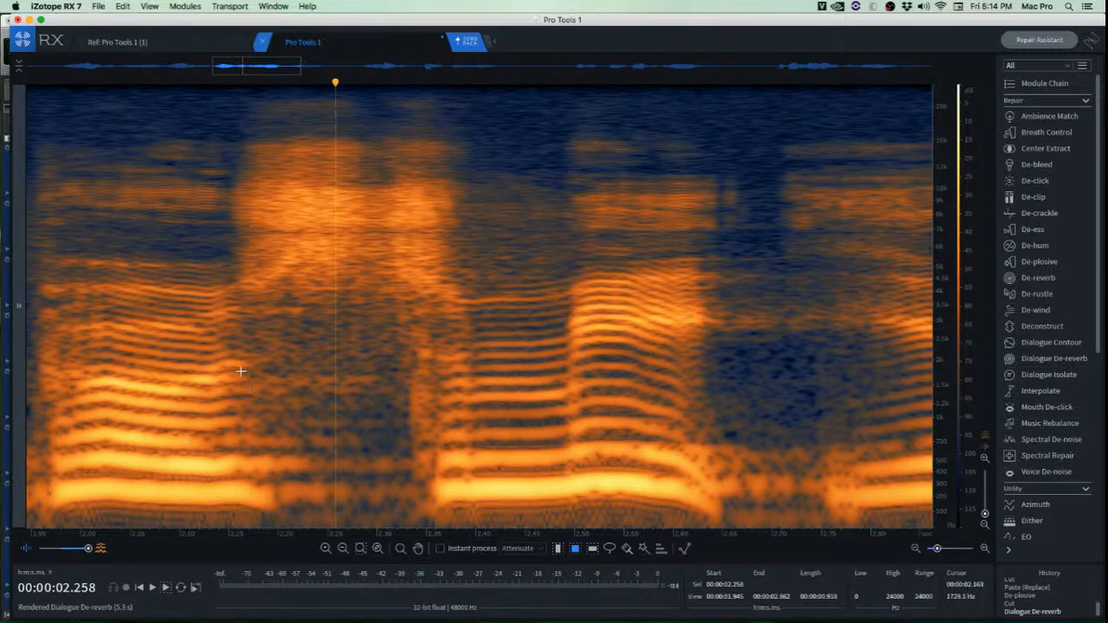
Select the faint harmonic smear at about 2.154 to 2.321 s between roughly 1245 and 1892 Hz and audition it.
drag(234, 365, 398, 401)
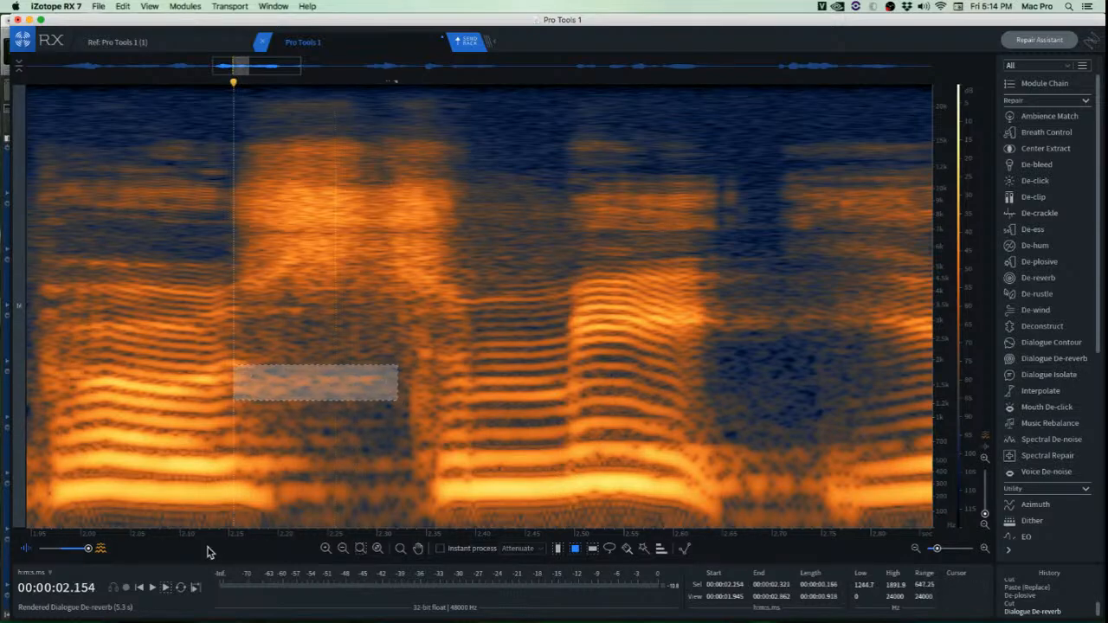
click(167, 588)
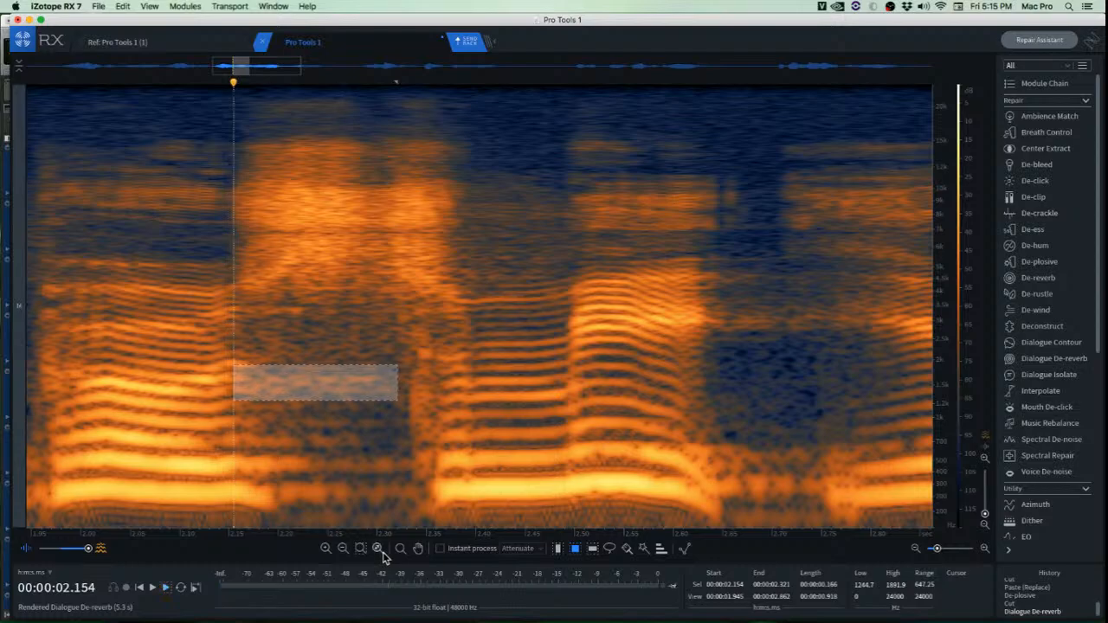
Play the transition repeatedly from about 2.150 s to listen for the harmonic smear, and stop playback.
click(231, 249)
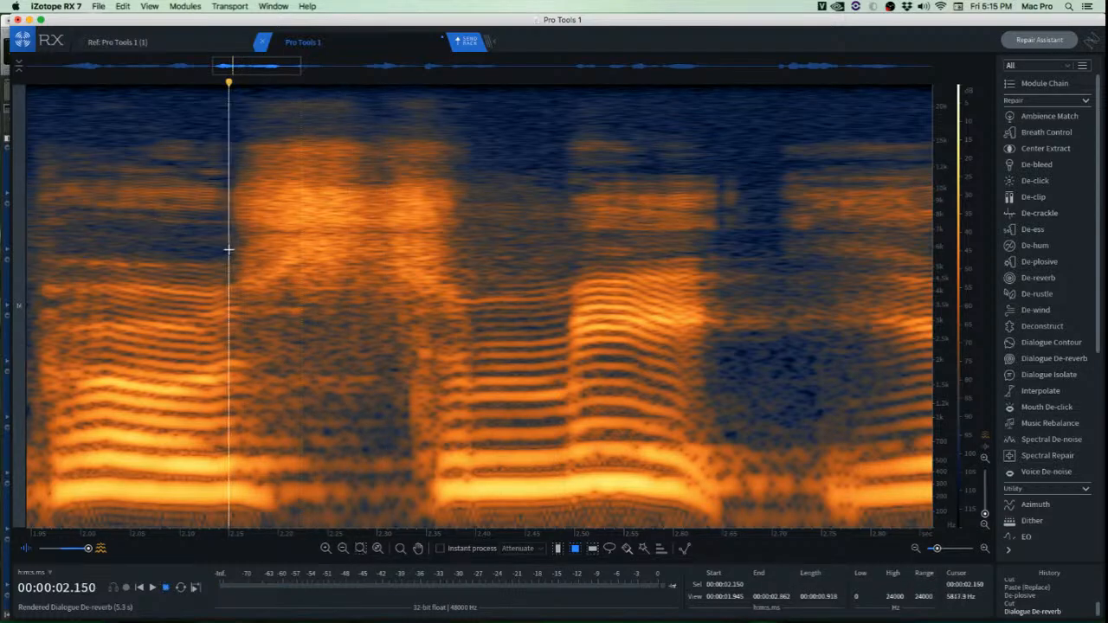
key(space)
key(space)
key(space)
key(space)
key(space)
key(space)
key(space)
key(space)
key(space)
key(space)
key(space)
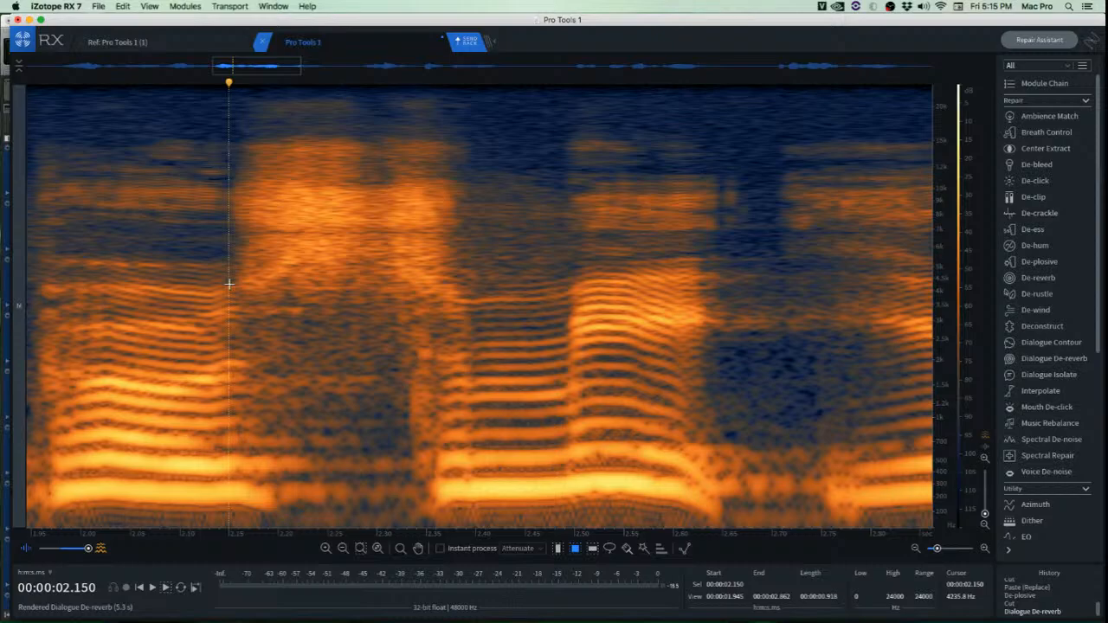
Attenuate the harmonic smear at about 2.157 to 2.315 s between roughly 1209 and 1740 Hz with Spectral Repair.
drag(238, 373, 377, 404)
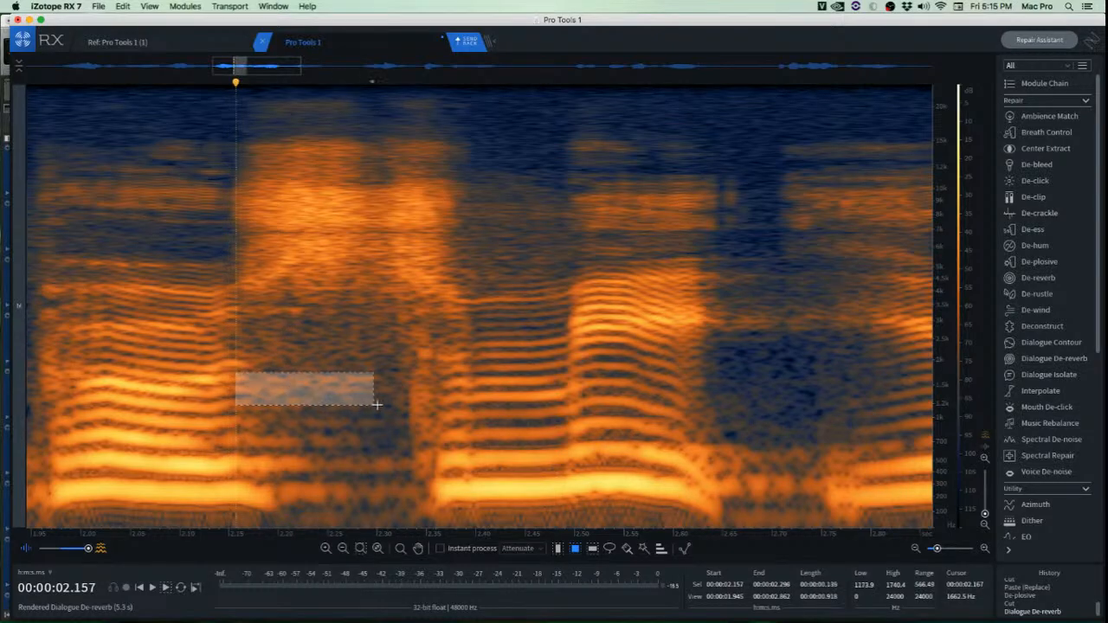
key(space)
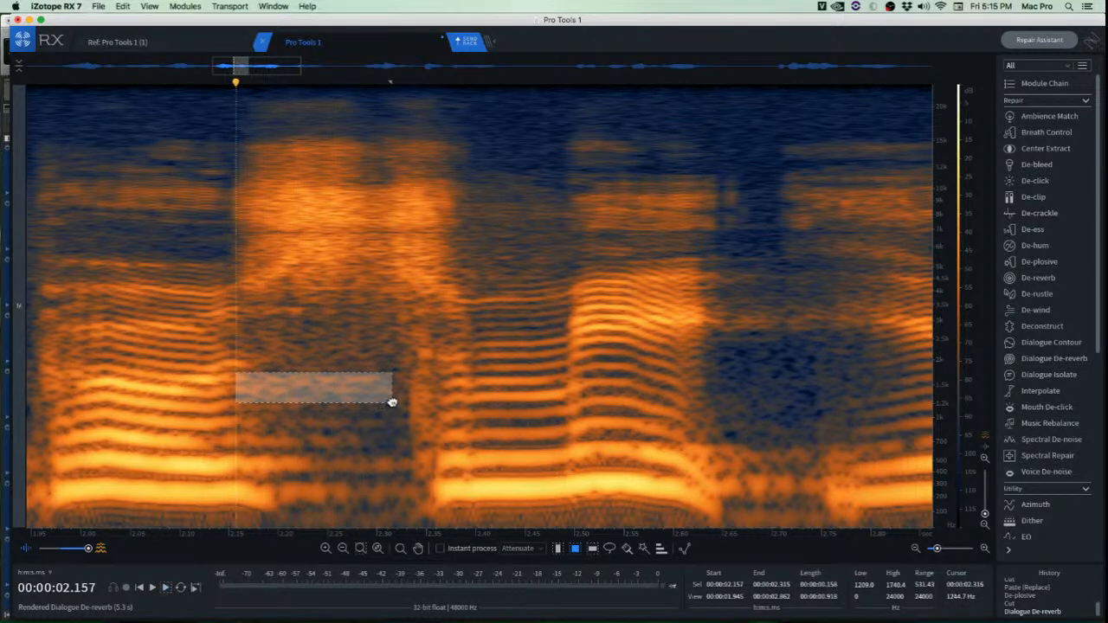
key(super+shift+5)
Play the attenuated passage from about 2.012 s and again from about 1.920 s to check the repair.
click(175, 302)
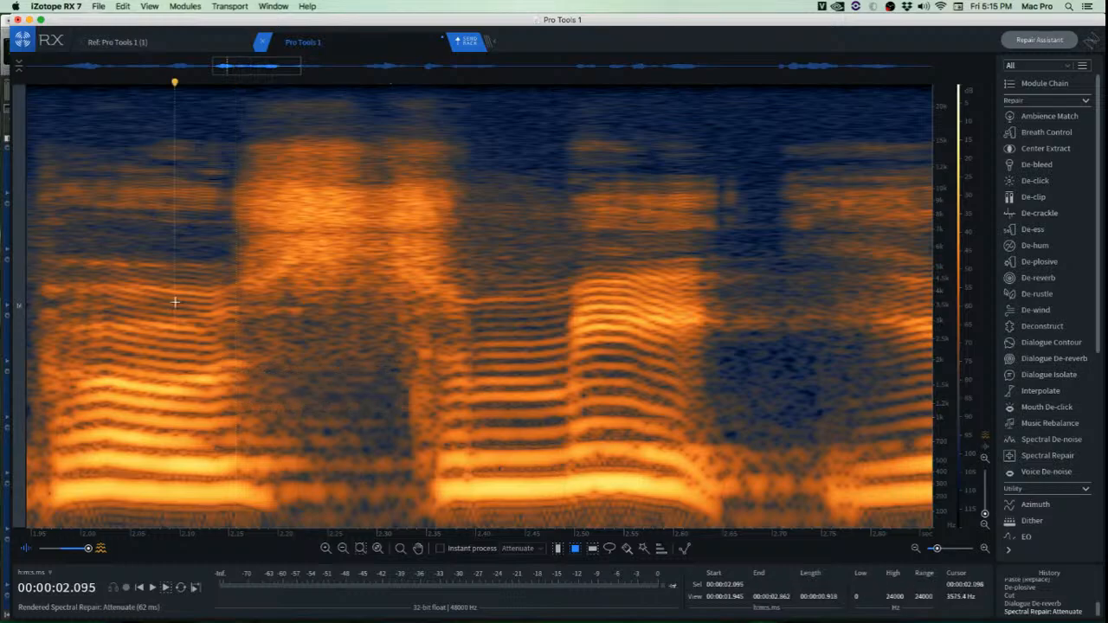
click(93, 228)
key(space)
key(space)
key(space)
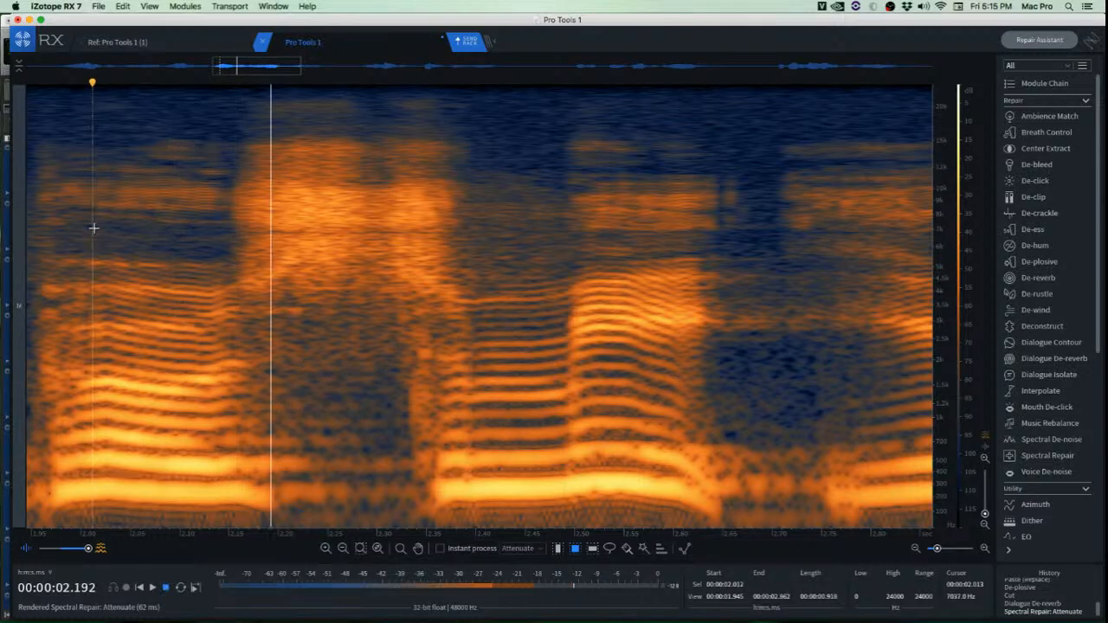
key(space)
scroll(262, 372, down, 3)
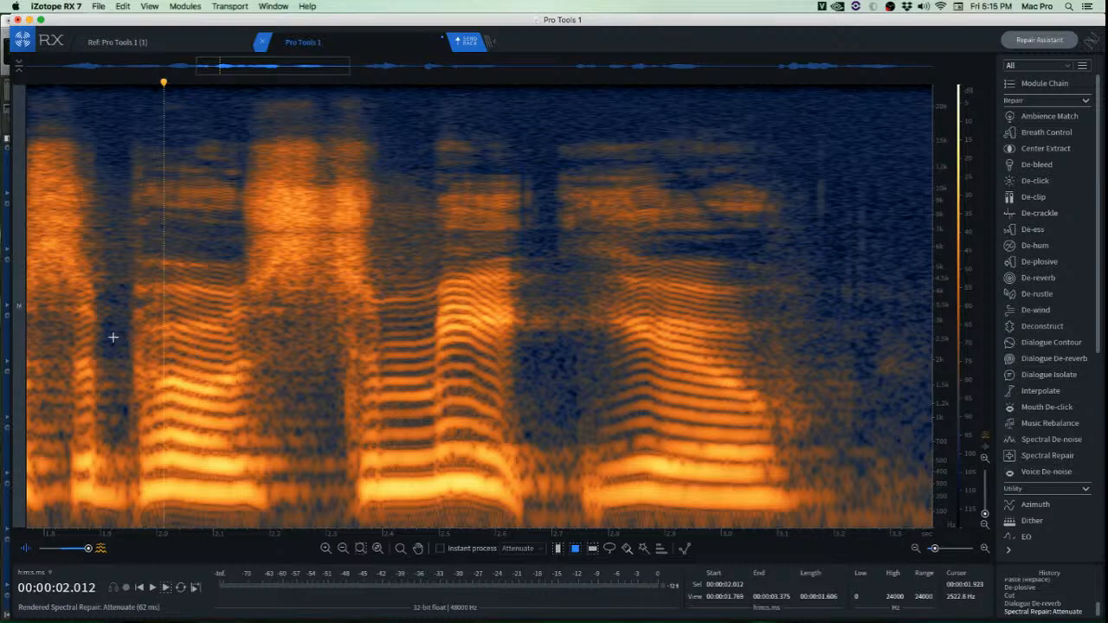
key(space)
key(space)
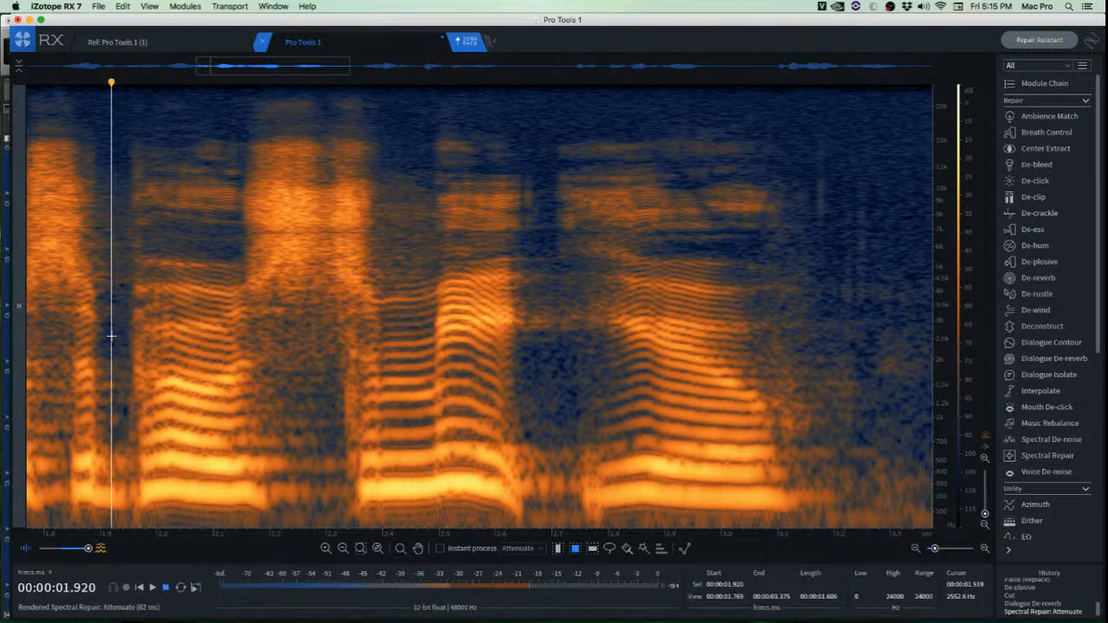
Play the passage from about 1.920 s and again from about 2.628 s to listen for remaining artifacts.
key(space)
scroll(173, 324, down, 3)
key(space)
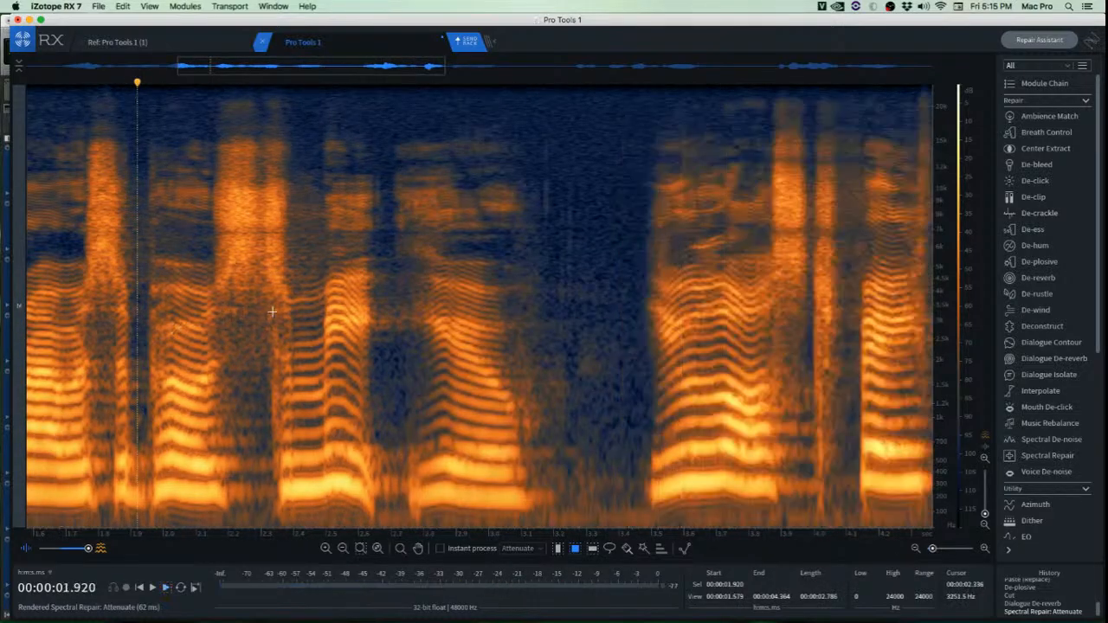
key(space)
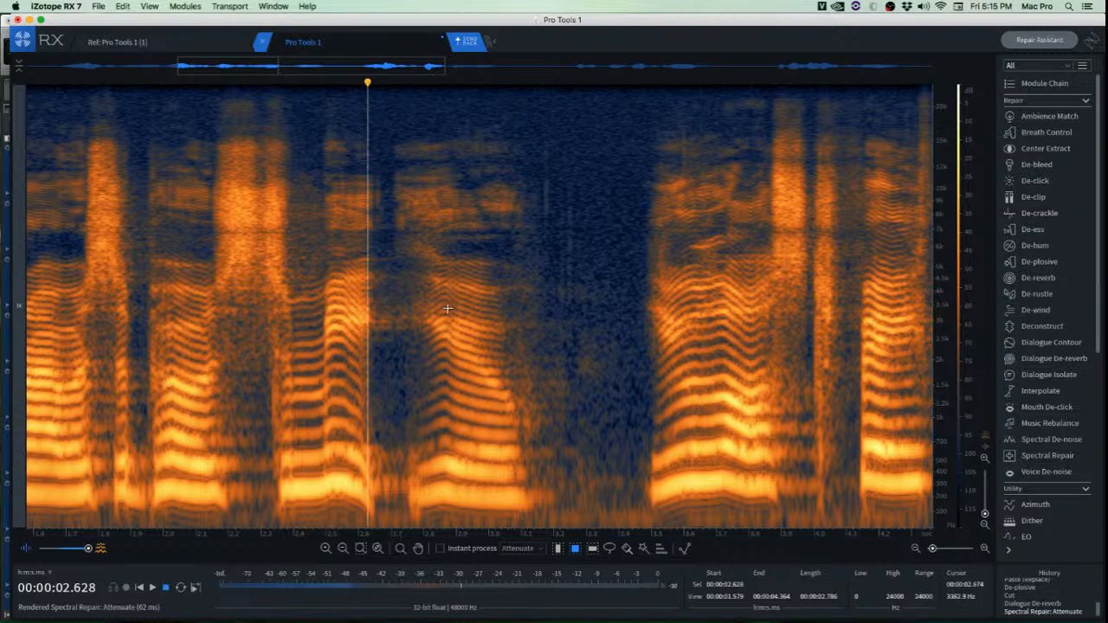
key(space)
Attenuate the faint smear at about 3.041 to 3.289 s between roughly 2553 and 3233 Hz with Spectral Repair.
scroll(537, 334, up, 3)
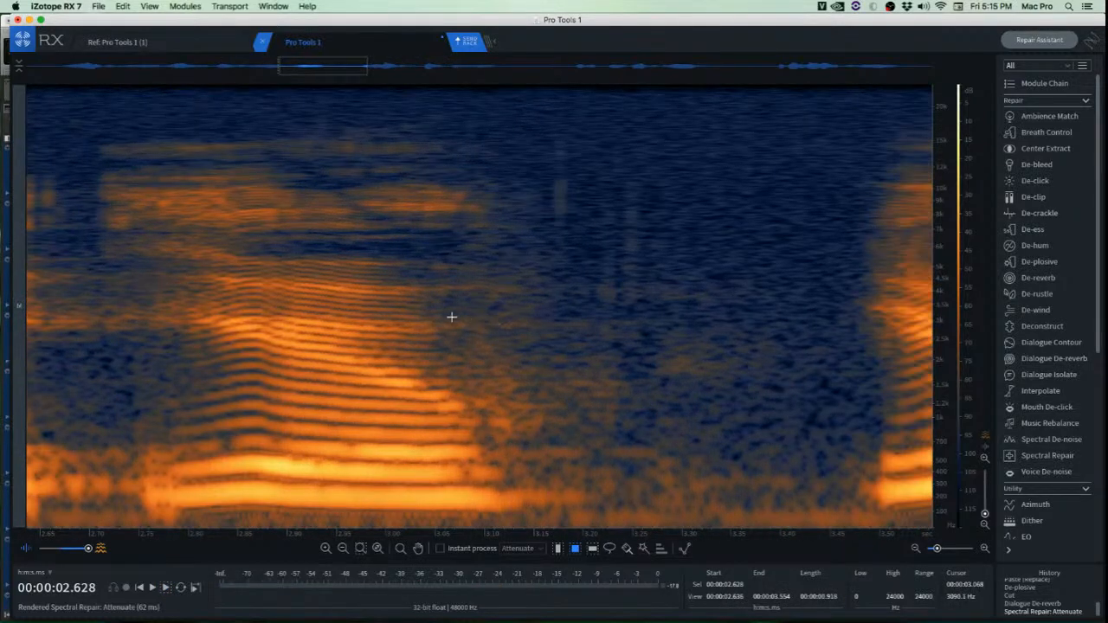
drag(428, 316, 674, 338)
mouse_move(572, 330)
mouse_down()
mouse_move(566, 314)
mouse_move(569, 328)
mouse_up()
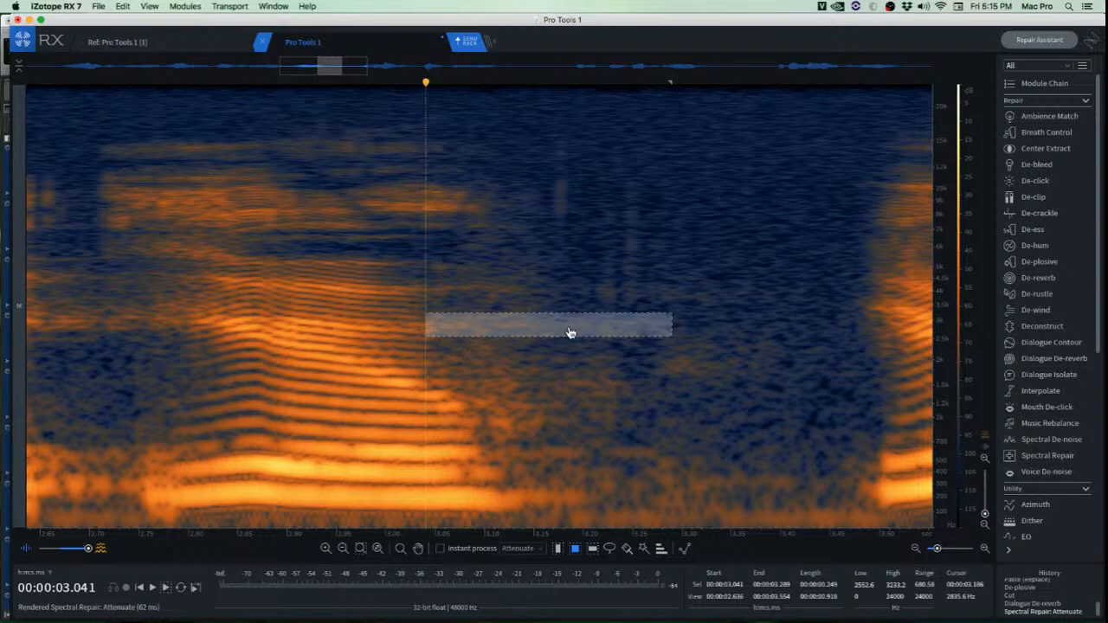
Play the word ending repeatedly from about 2.779 s to check the attenuated tail.
click(167, 240)
key(space)
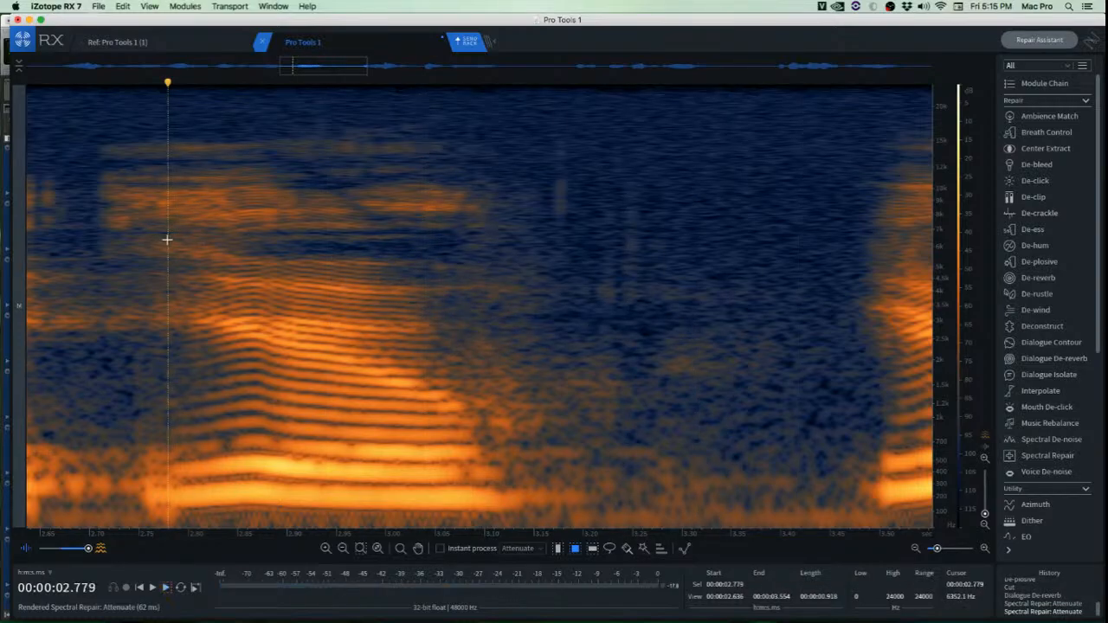
key(space)
key(space)
key(space)
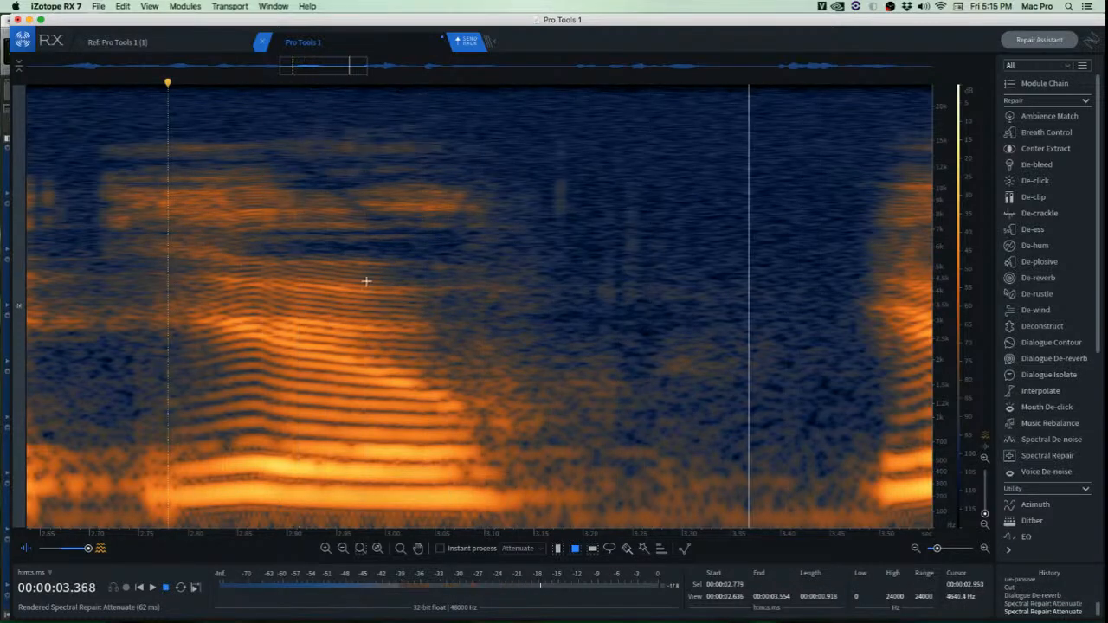
Audition the decay tail from about 3.09 s in isolated bands of roughly 3382 to 4567 Hz, 752 to 2405 Hz and 209 to 1183 Hz.
drag(470, 277, 737, 310)
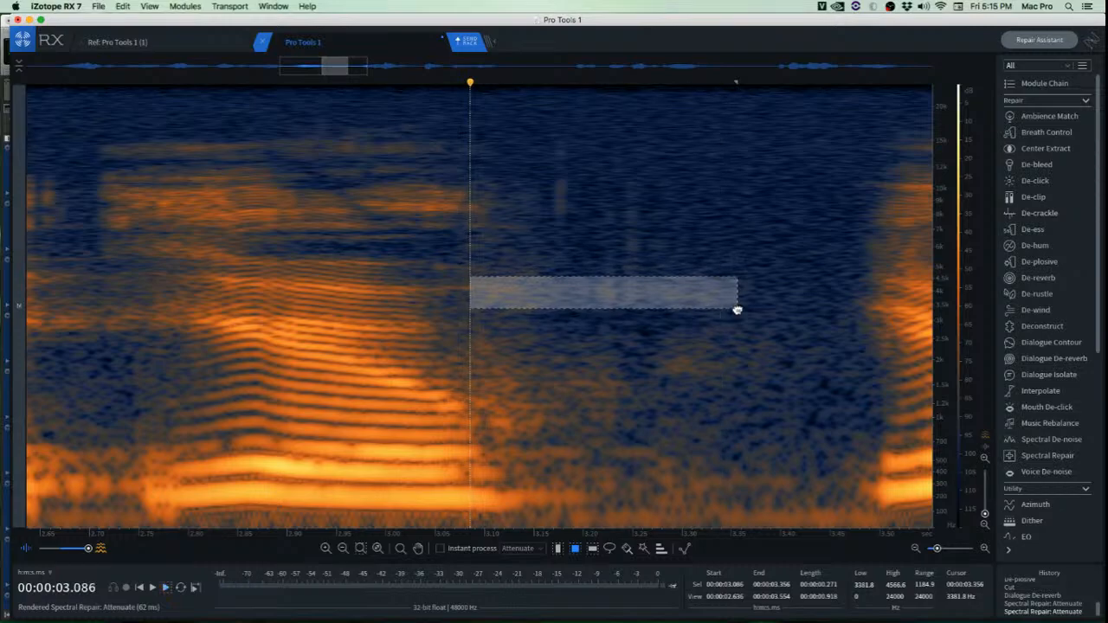
click(537, 334)
click(504, 321)
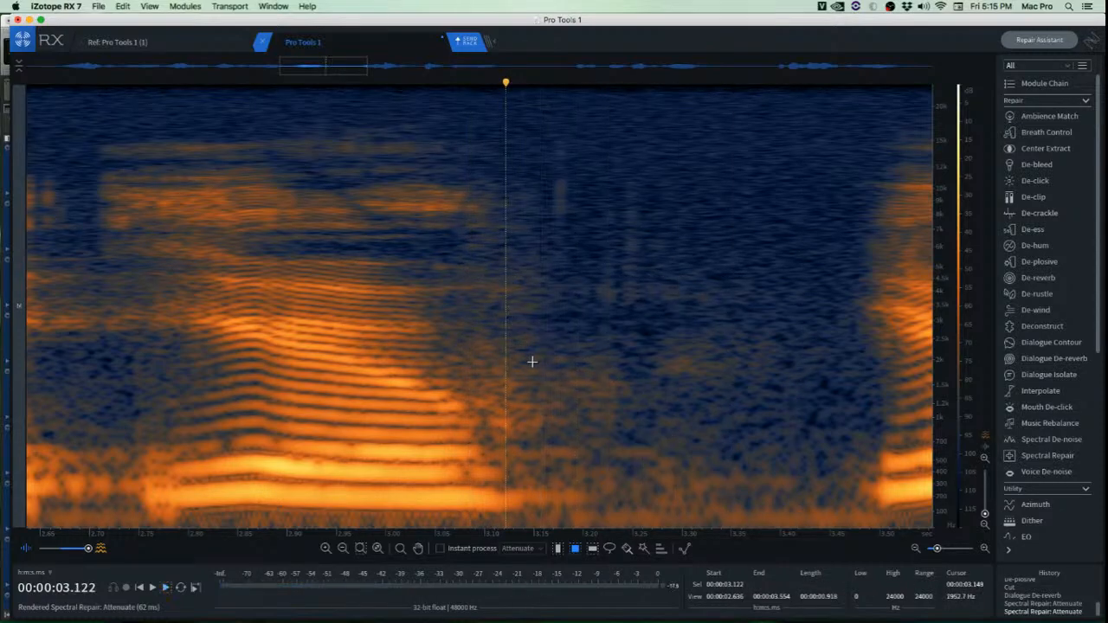
drag(509, 347, 684, 442)
drag(622, 418, 581, 412)
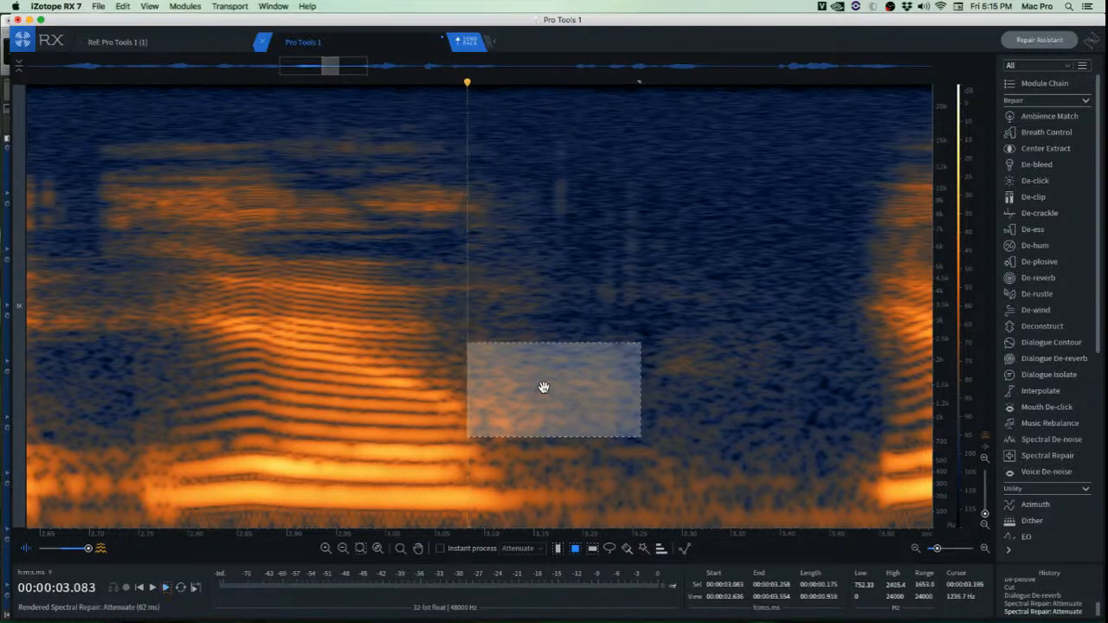
click(439, 334)
drag(473, 344, 767, 438)
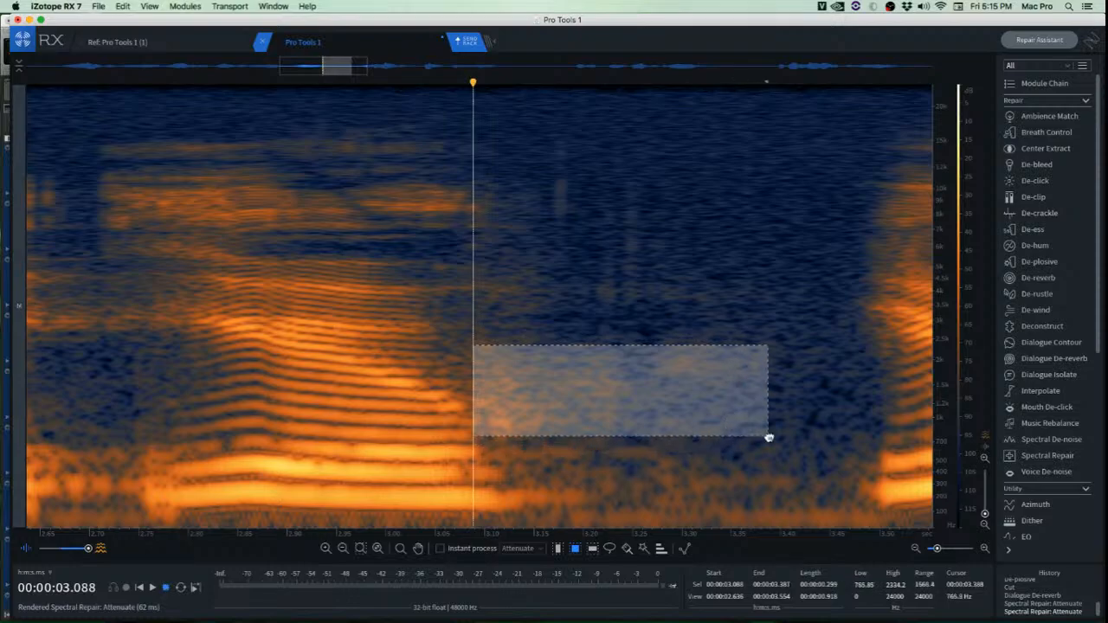
drag(619, 429, 626, 492)
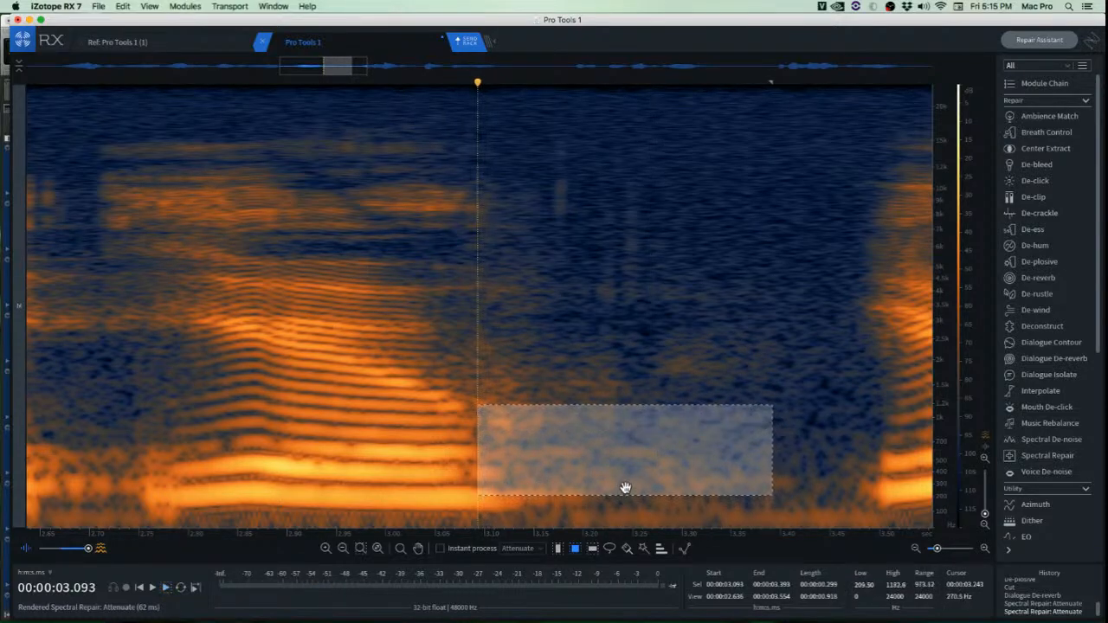
key(space)
Play the word ending from about 2.973 s and audition the tail at about 3.073 to 3.474 s between roughly 507 and 4078 Hz.
click(551, 355)
click(360, 320)
key(space)
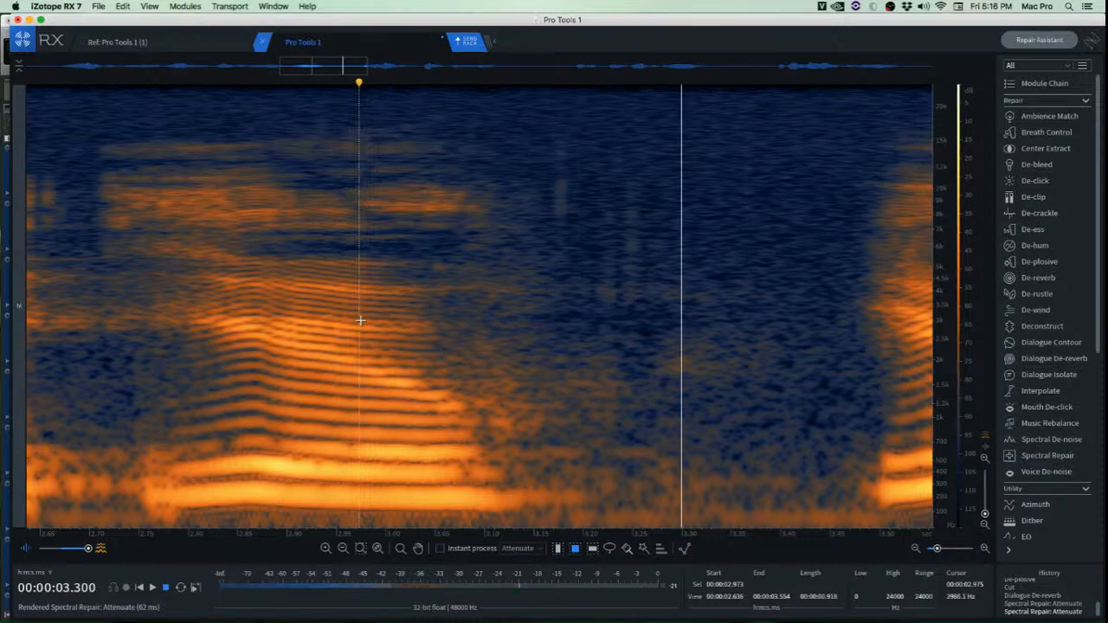
drag(452, 183, 784, 437)
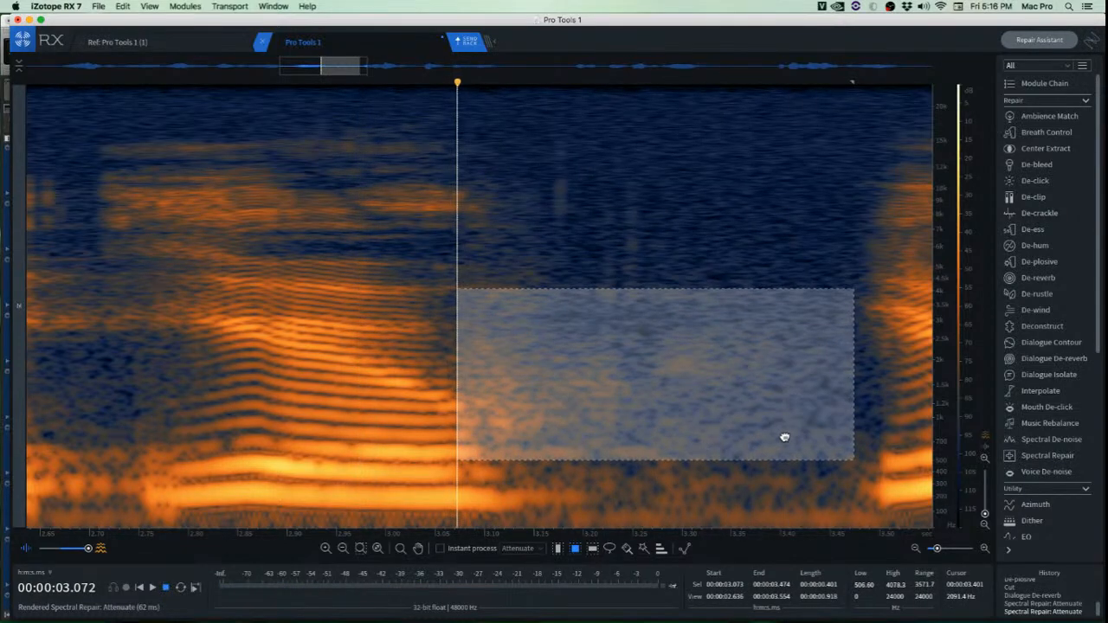
click(568, 324)
drag(512, 430, 844, 520)
click(659, 385)
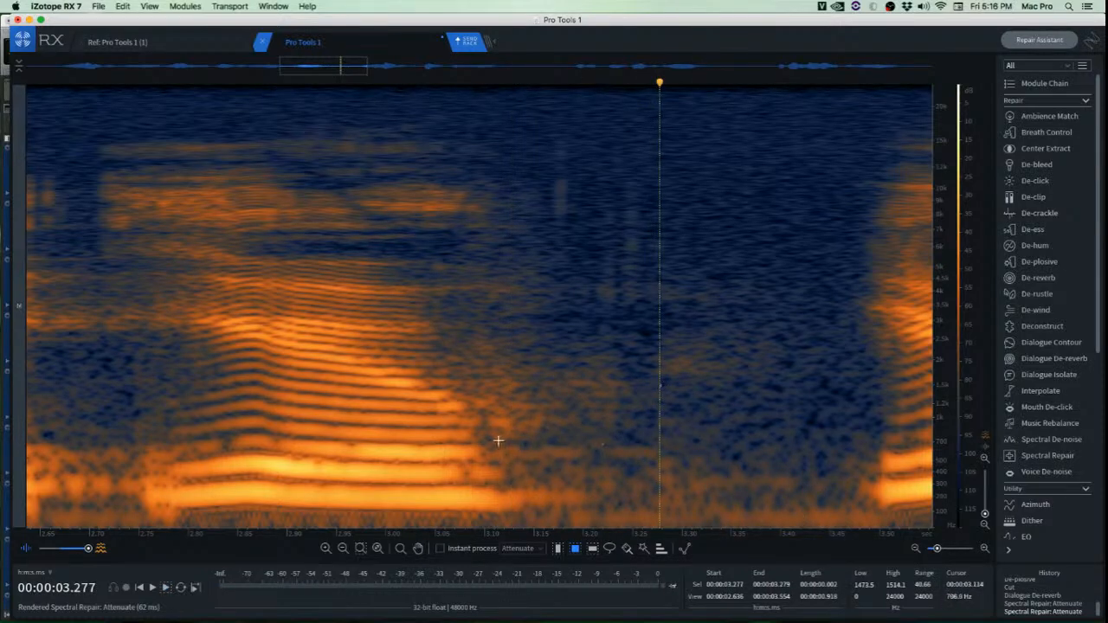
Attenuate the low-frequency tail at about 3.115 to 3.336 s between roughly 15 and 431 Hz with Spectral Repair.
drag(497, 442, 713, 465)
key(space)
drag(629, 464, 609, 504)
key(space)
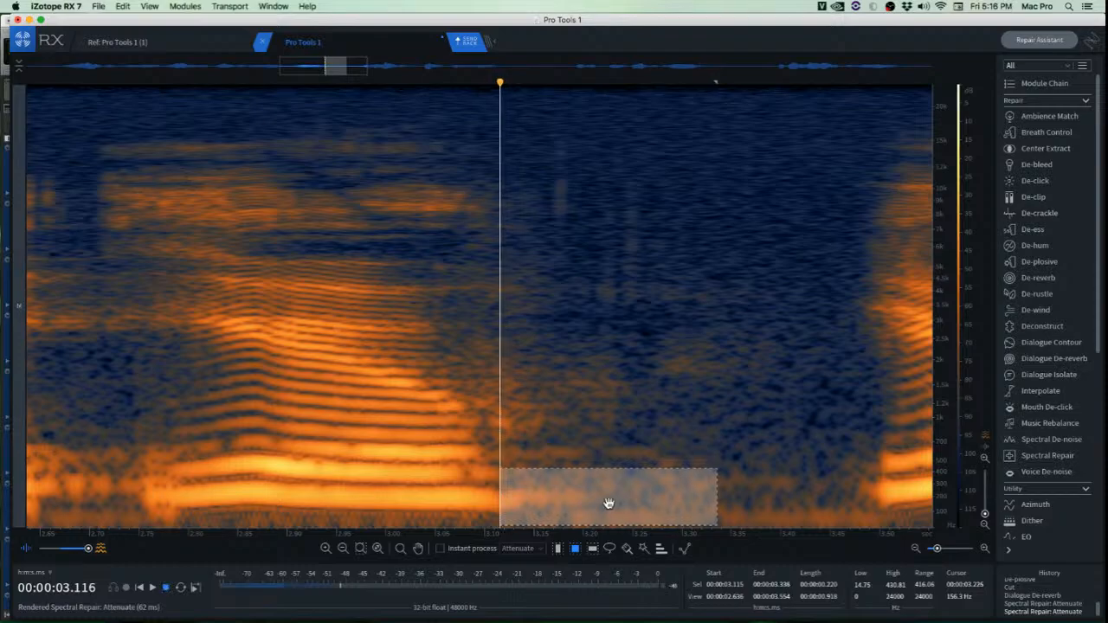
click(610, 509)
Play the word ending and the following pause from about 2.774 s and again from about 2.723 s to check the low-frequency repair.
click(164, 317)
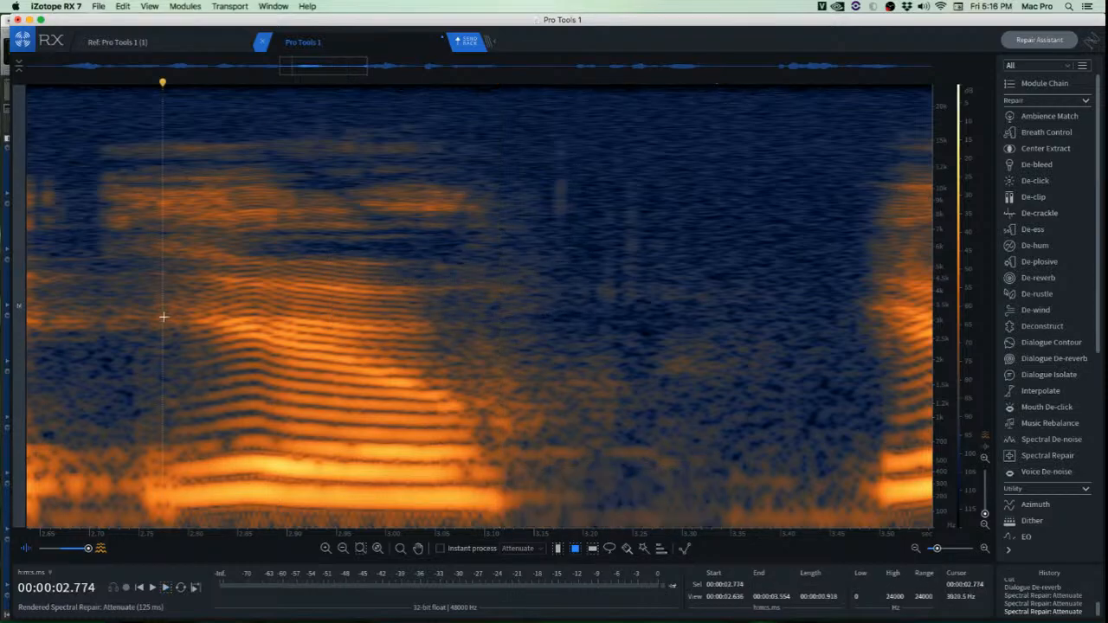
key(space)
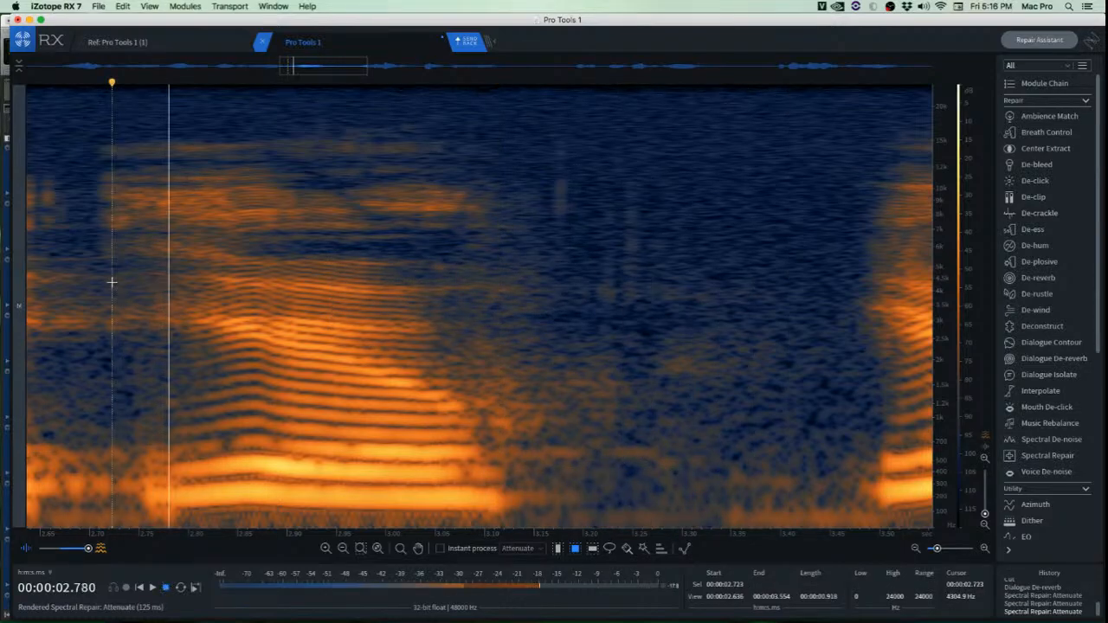
key(space)
scroll(113, 282, down, 4)
key(space)
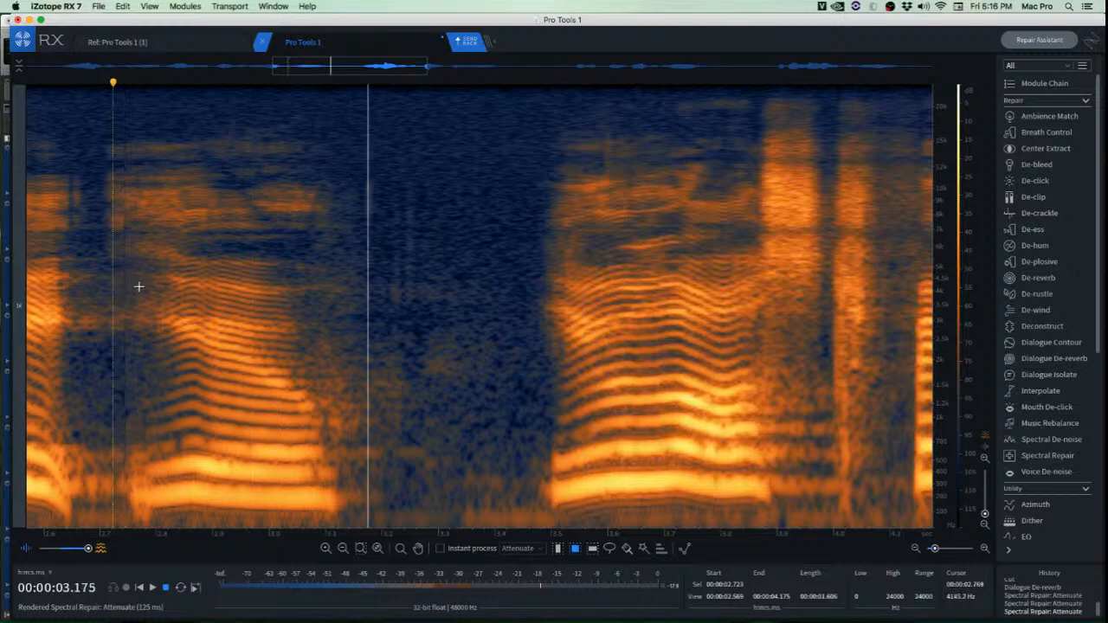
key(space)
key(space)
key(space)
Copy a patch of clean background noise from the pause and paste it twice over the faint residue near 3.3 s.
scroll(347, 305, up, 2)
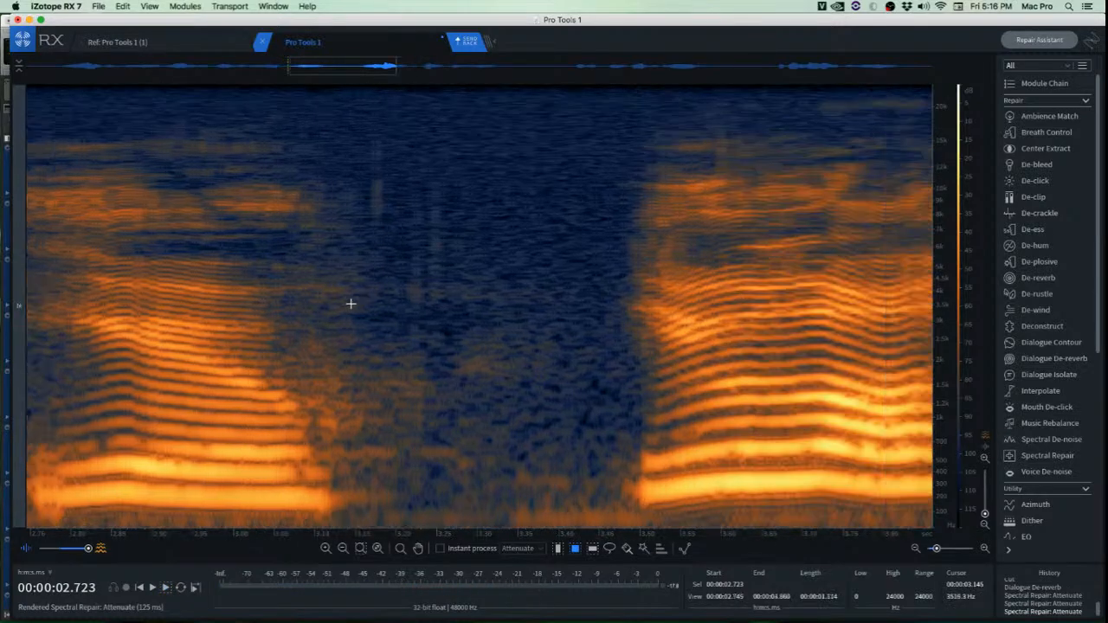
scroll(359, 300, up, 2)
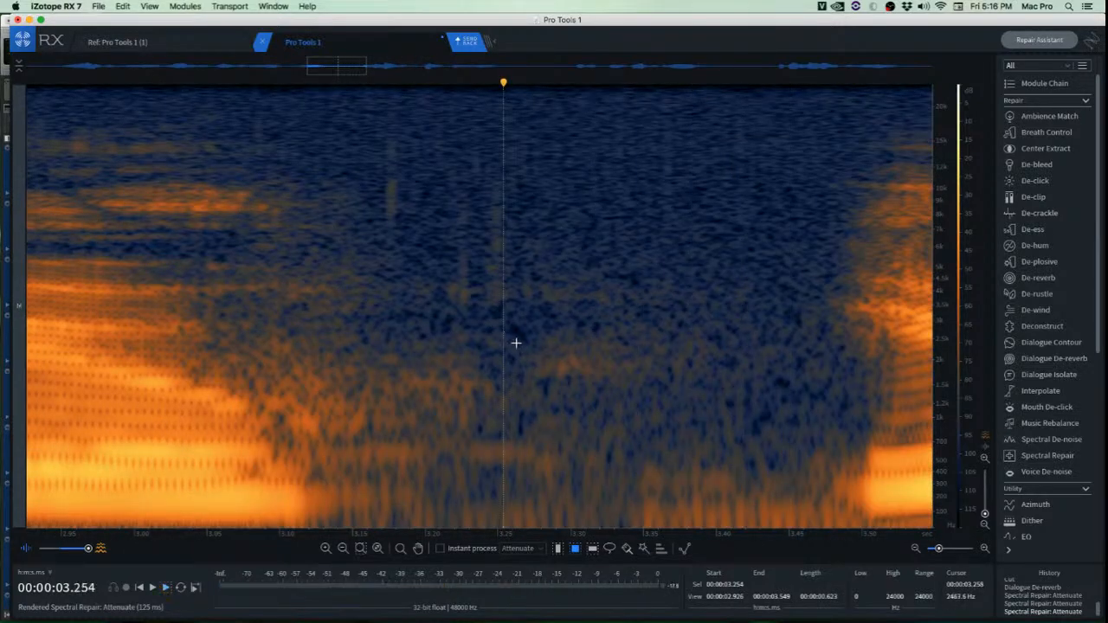
drag(688, 305, 667, 386)
key(super+c)
key(super+v)
key(super+v)
click(403, 332)
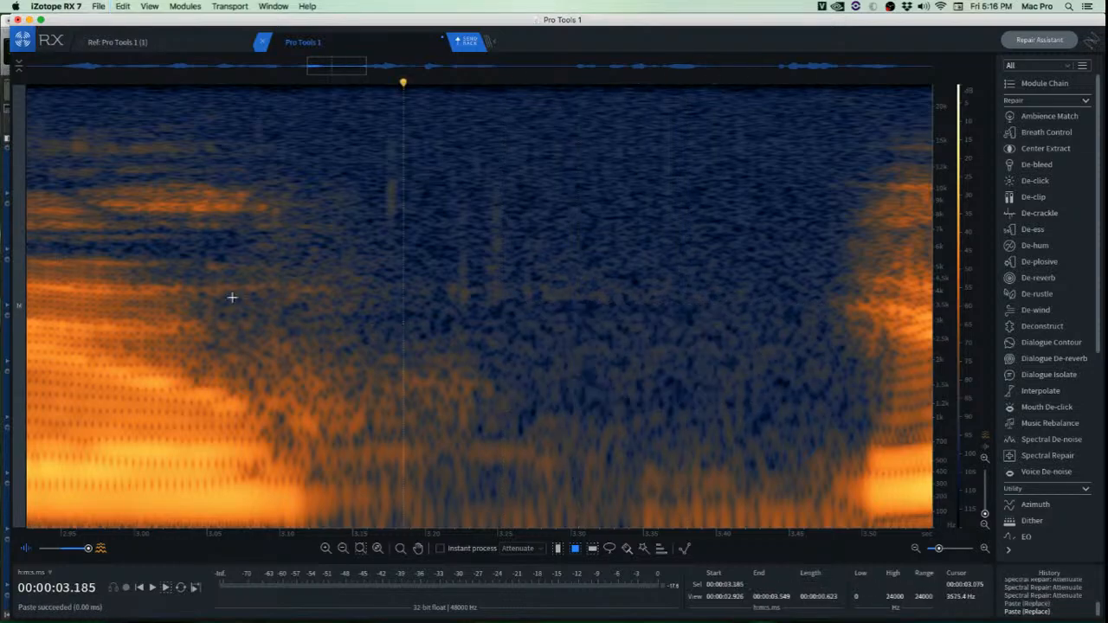
Play from about 3.053 s and from about 2.700 s to check the patched pause.
key(space)
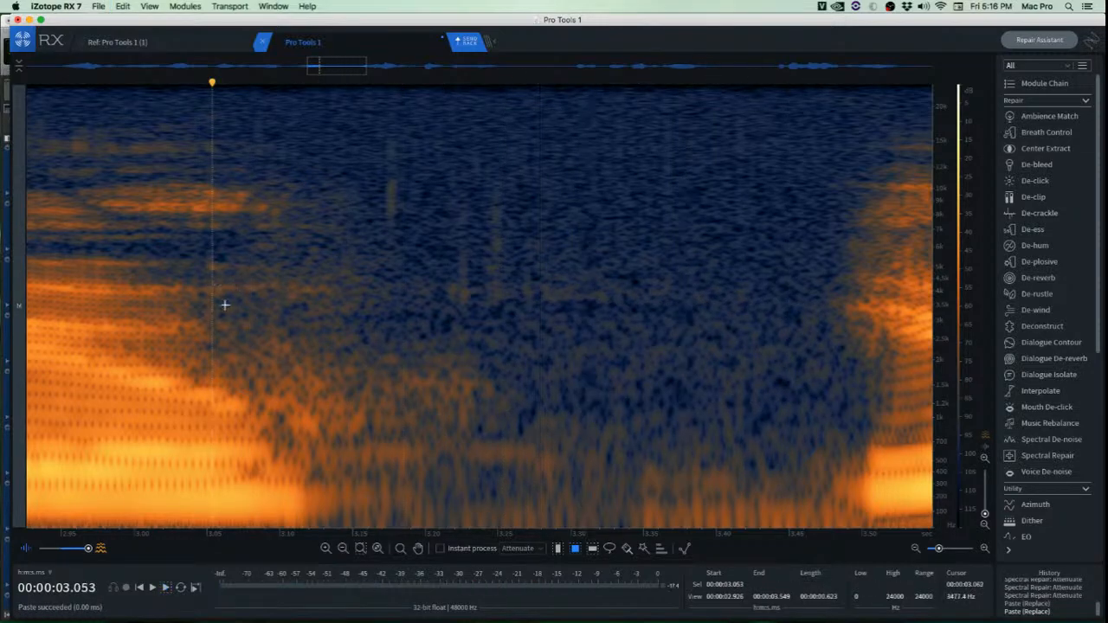
scroll(282, 424, down, 3)
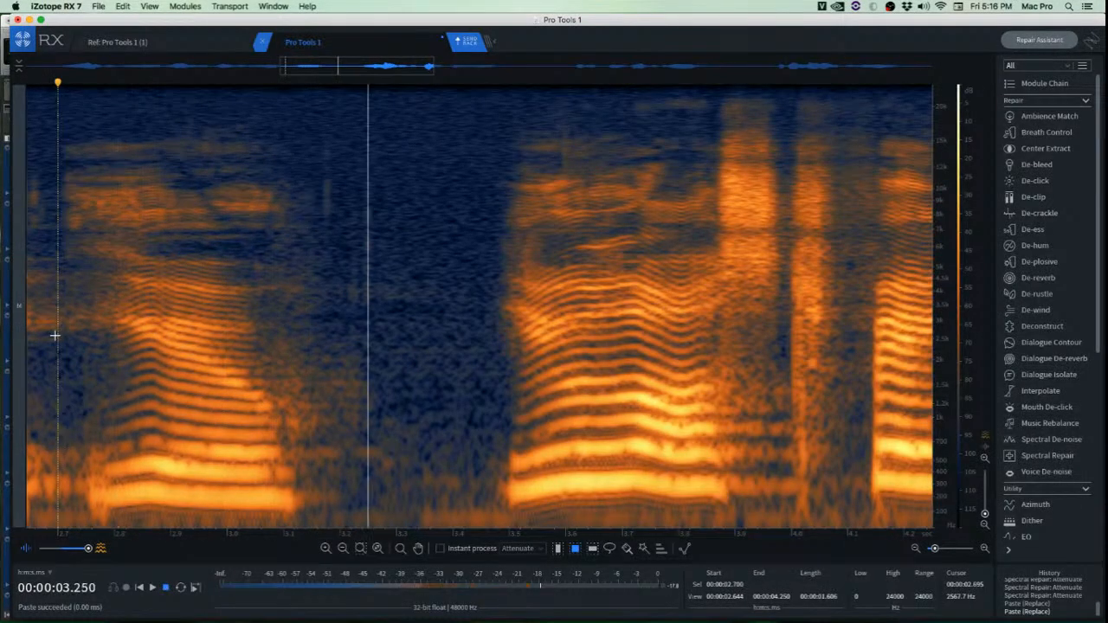
key(space)
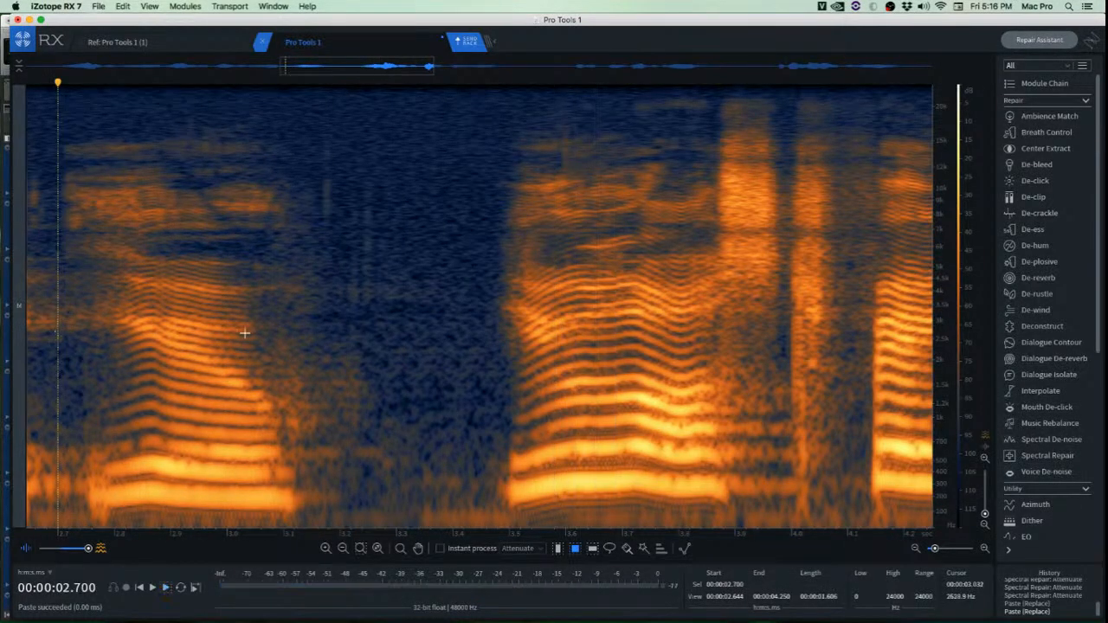
Attenuate the remaining tail at about 3.129 to 3.262 s between roughly 576 and 2723 Hz with Spectral Repair.
scroll(325, 323, up, 2)
drag(282, 331, 413, 455)
key(space)
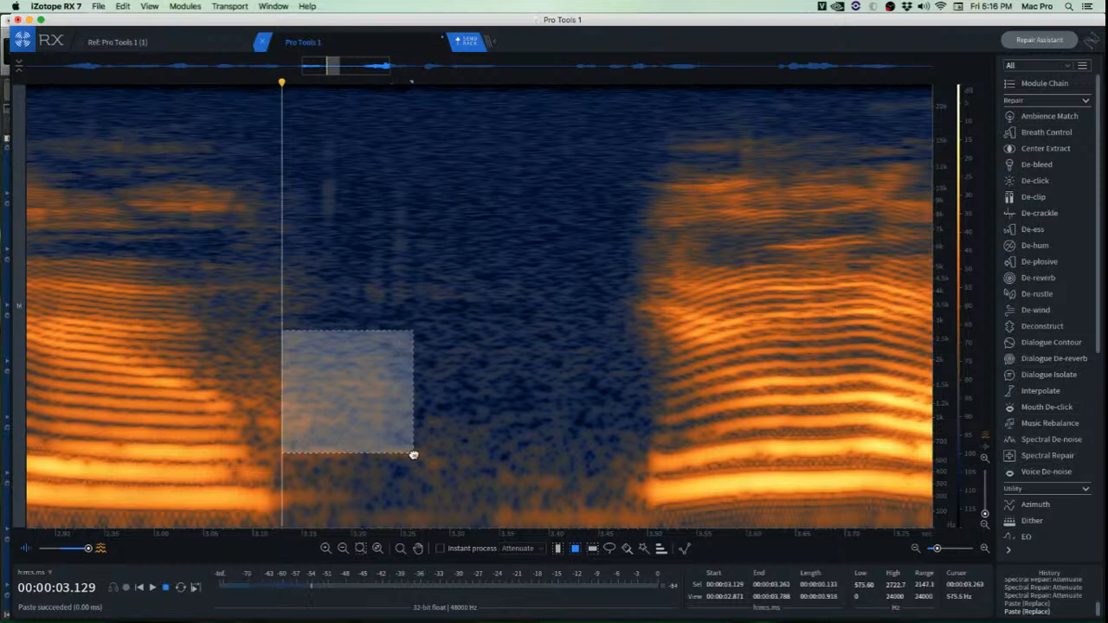
key(super+shift+5)
click(476, 445)
Play the phrase repeatedly from about 2.676 s, and on from about 3.358 s, to check the repaired tail in context.
scroll(433, 439, down, 3)
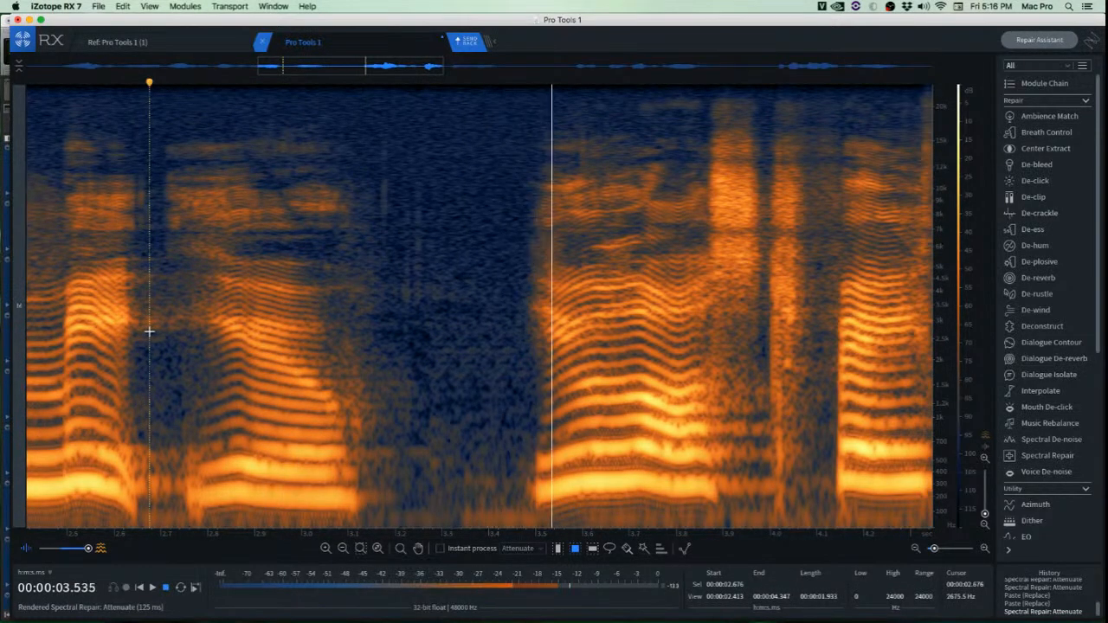
key(space)
key(space)
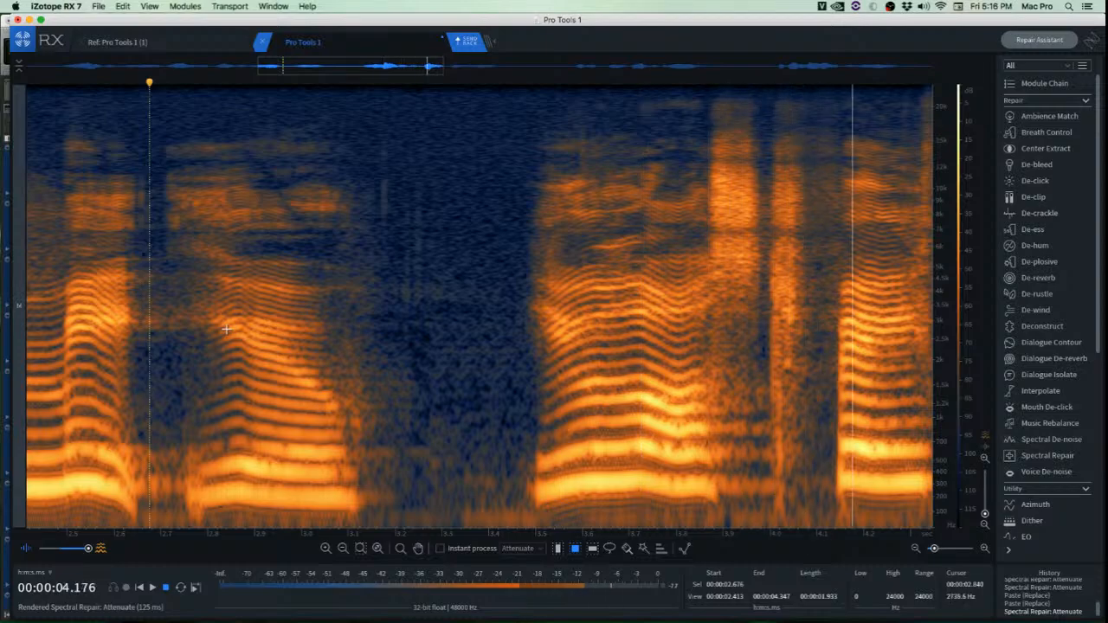
scroll(273, 316, down, 3)
key(space)
key(space)
scroll(328, 309, down, 3)
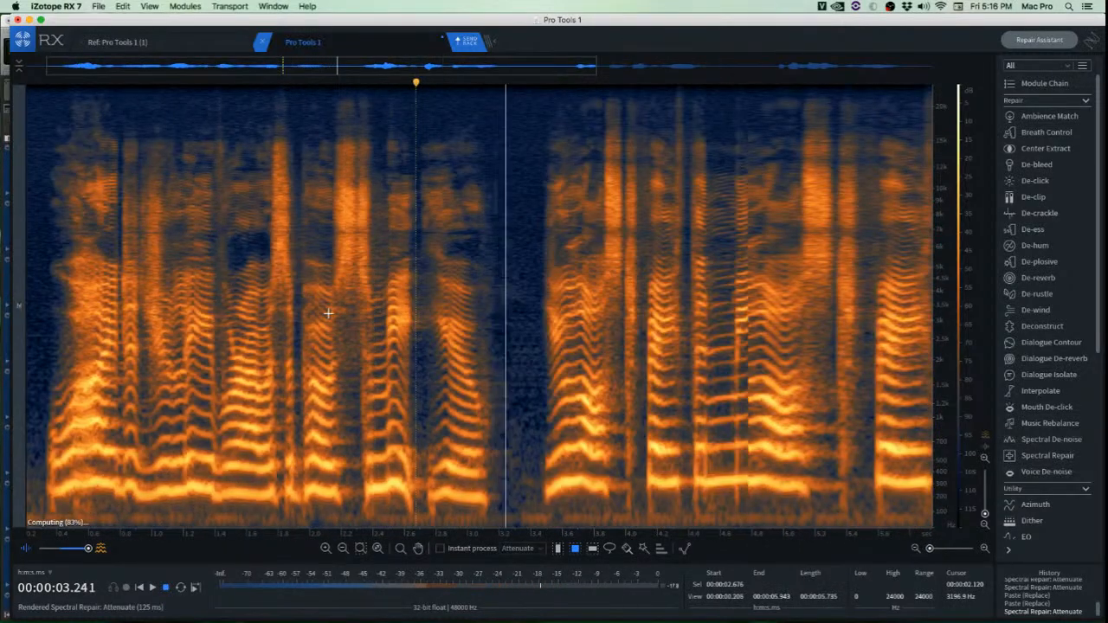
click(524, 317)
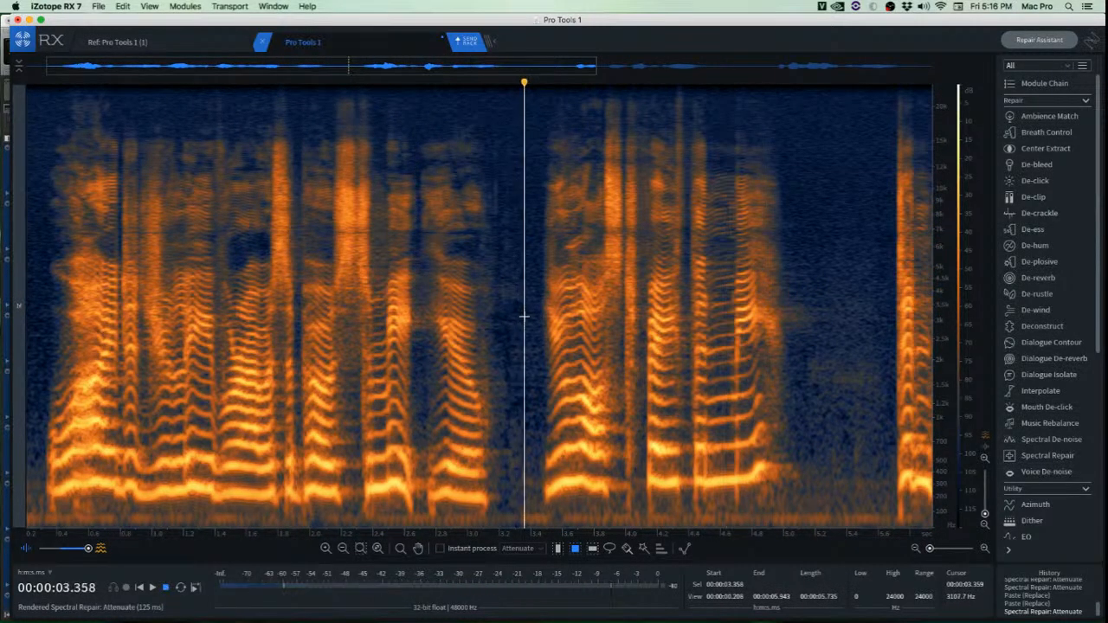
scroll(618, 360, up, 6)
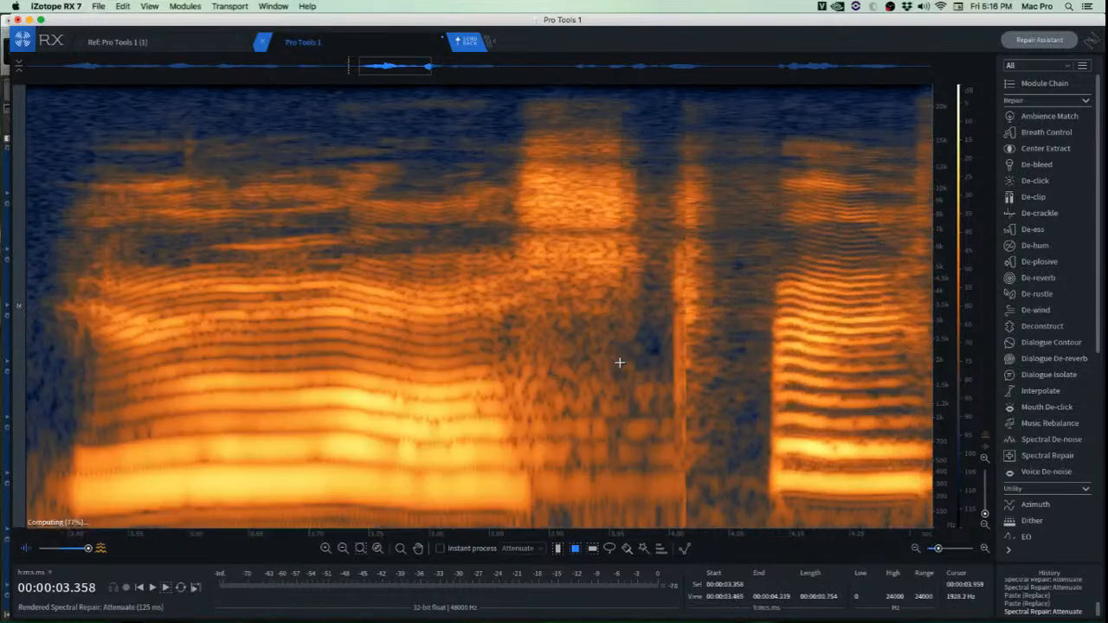
drag(462, 365, 692, 417)
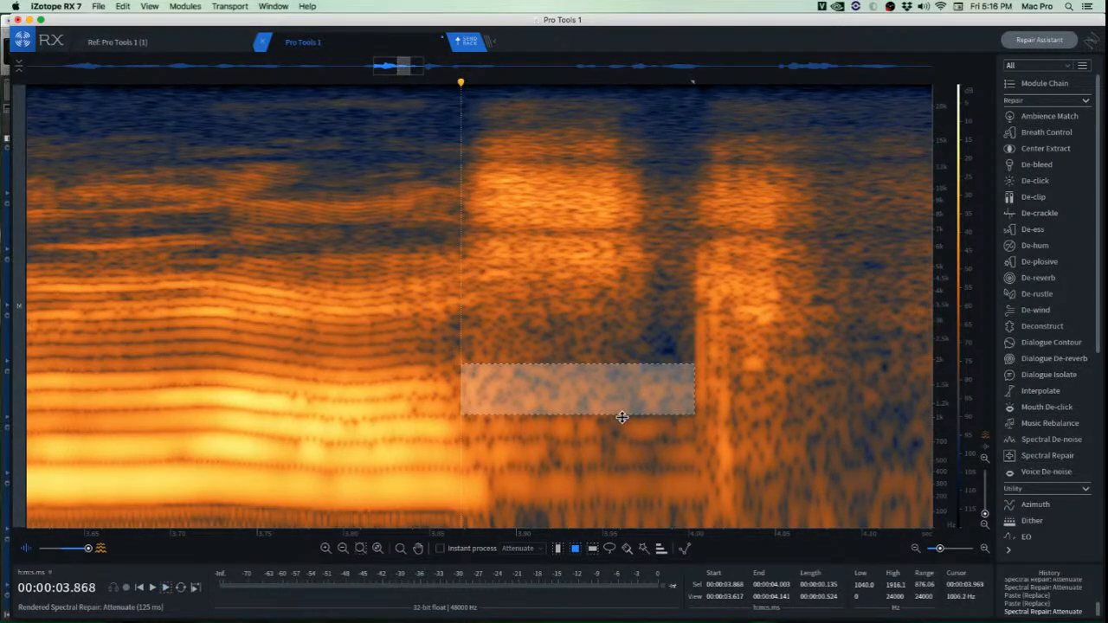
drag(622, 418, 599, 450)
click(602, 378)
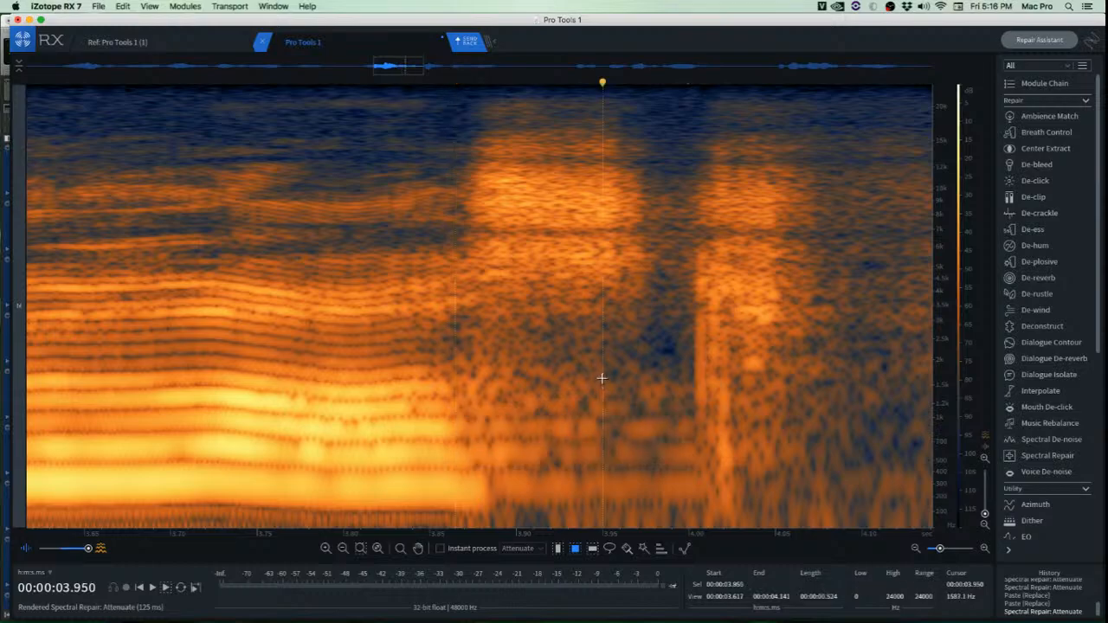
Attenuate the harmonic smears at about 3.874 to 4.000 s, 713 to 992 Hz, and 3.882 to 4.004 s, 436 to 661 Hz, with Spectral Repair.
drag(473, 417, 690, 442)
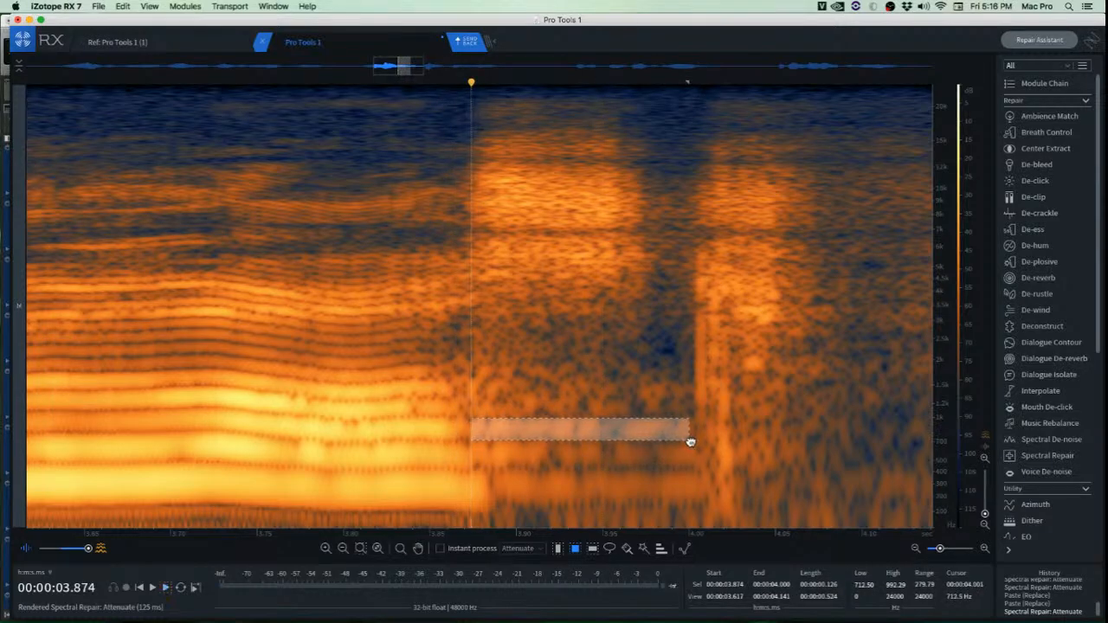
key(super+r)
key(super+r)
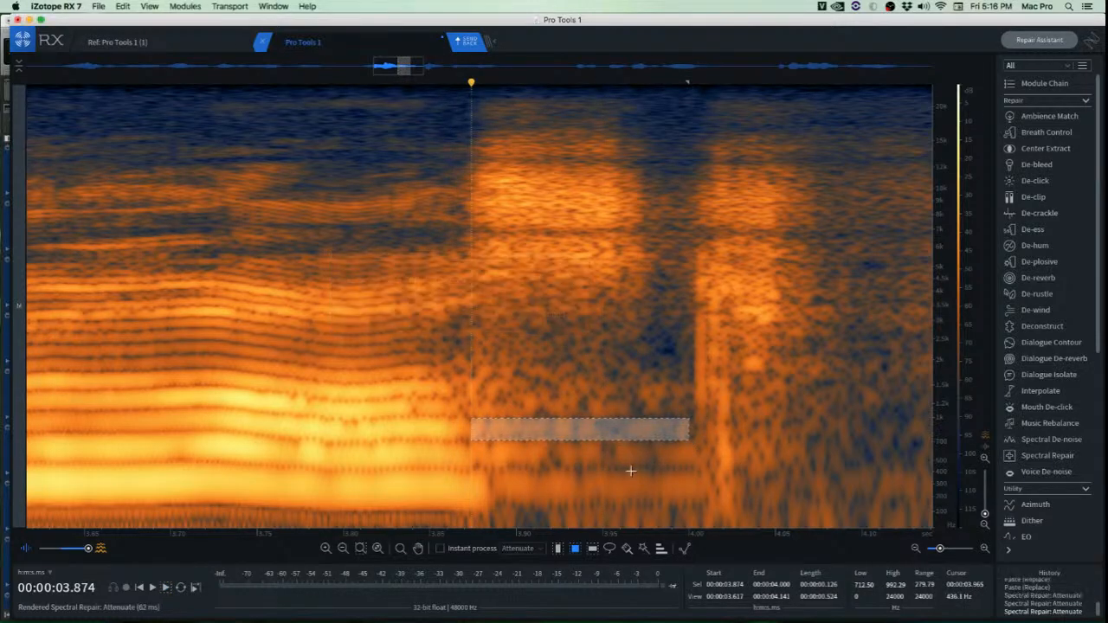
click(632, 450)
drag(486, 446, 696, 468)
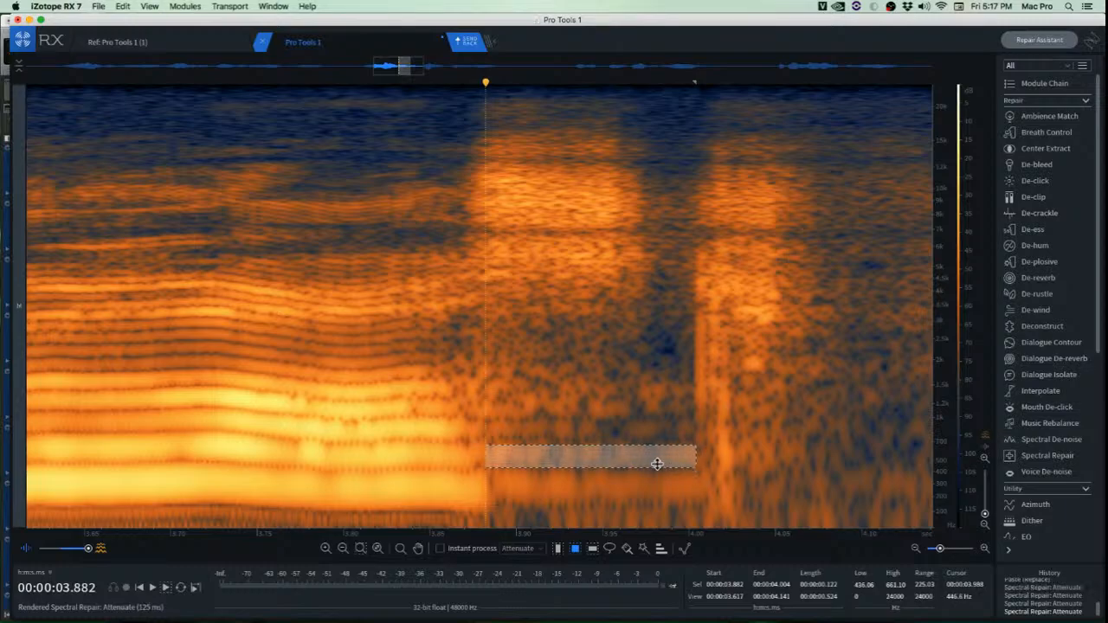
Attenuate the low harmonic smear at about 3.894 to 3.994 s, 181 to 370 Hz, with Spectral Repair.
click(606, 478)
drag(513, 483, 707, 492)
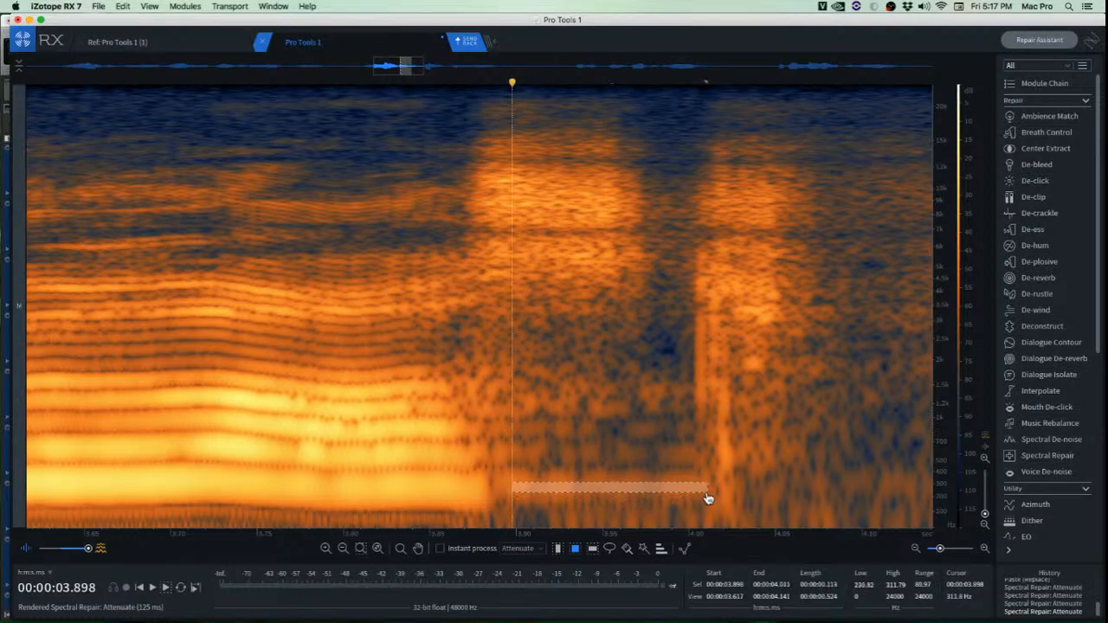
click(586, 484)
drag(507, 474, 693, 502)
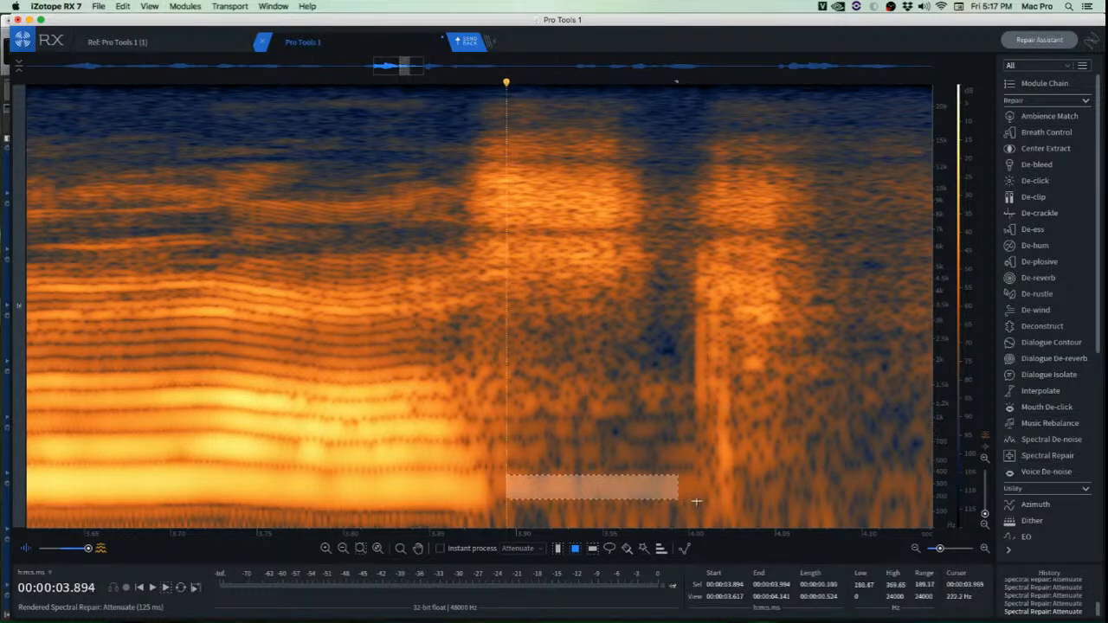
Play from about 3.772 s and repeatedly from about 3.460 s to check the attenuated harmonic smears.
click(295, 358)
key(space)
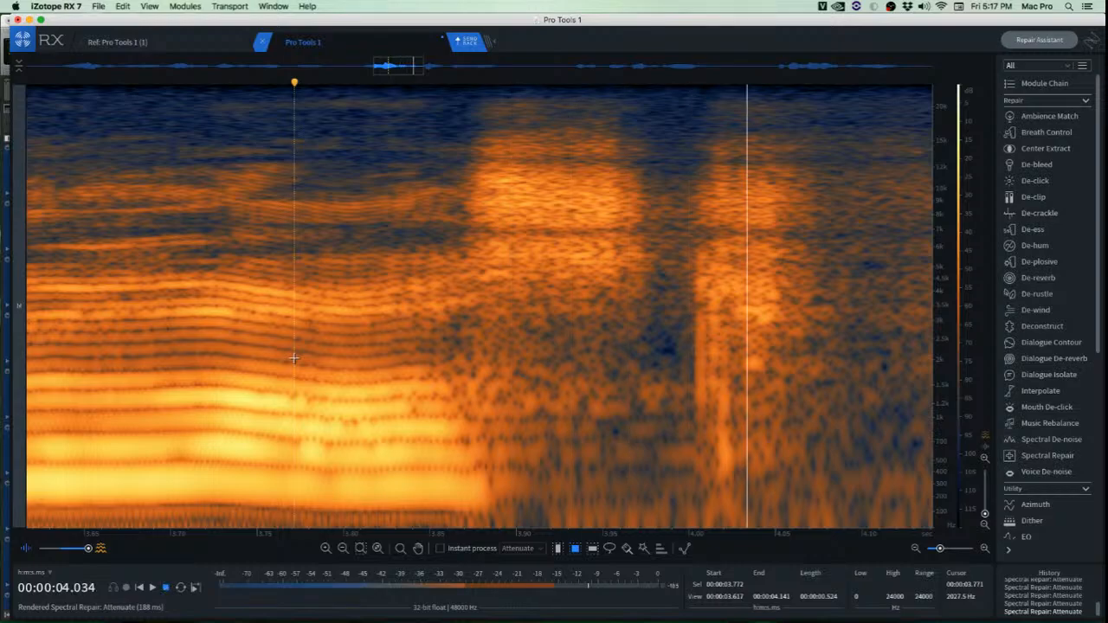
key(space)
key(space)
key(space)
scroll(296, 356, down, 2)
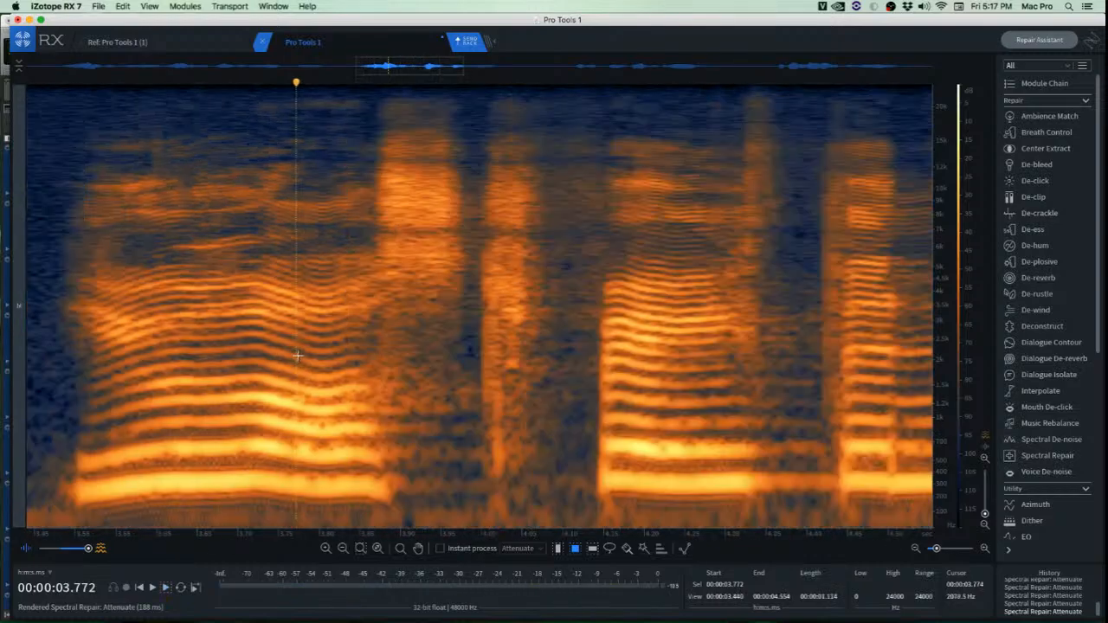
click(43, 337)
key(space)
key(space)
key(space)
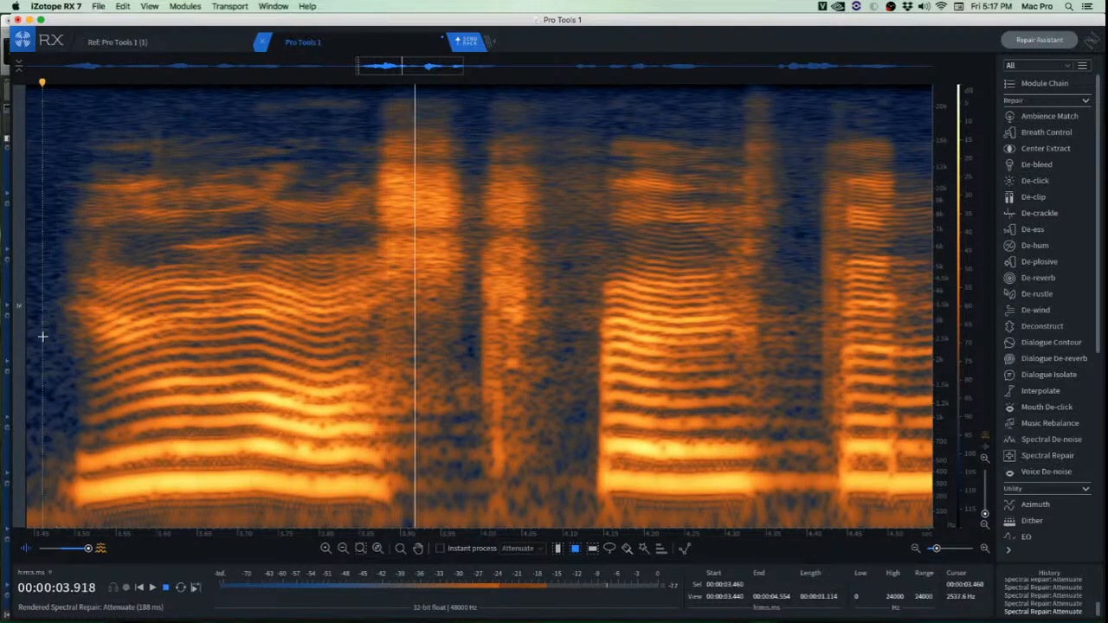
key(space)
key(space)
key(space)
Attenuate the smear at about 3.862 to 3.994 s, 1000 to 1977 Hz, with Spectral Repair.
scroll(370, 378, up, 2)
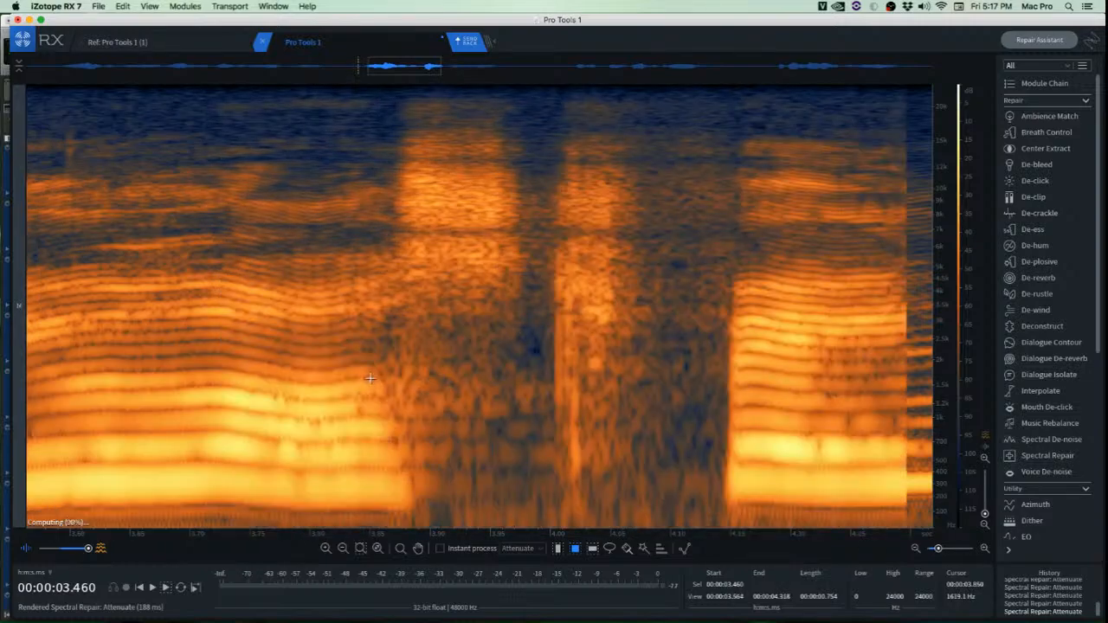
drag(385, 361, 544, 417)
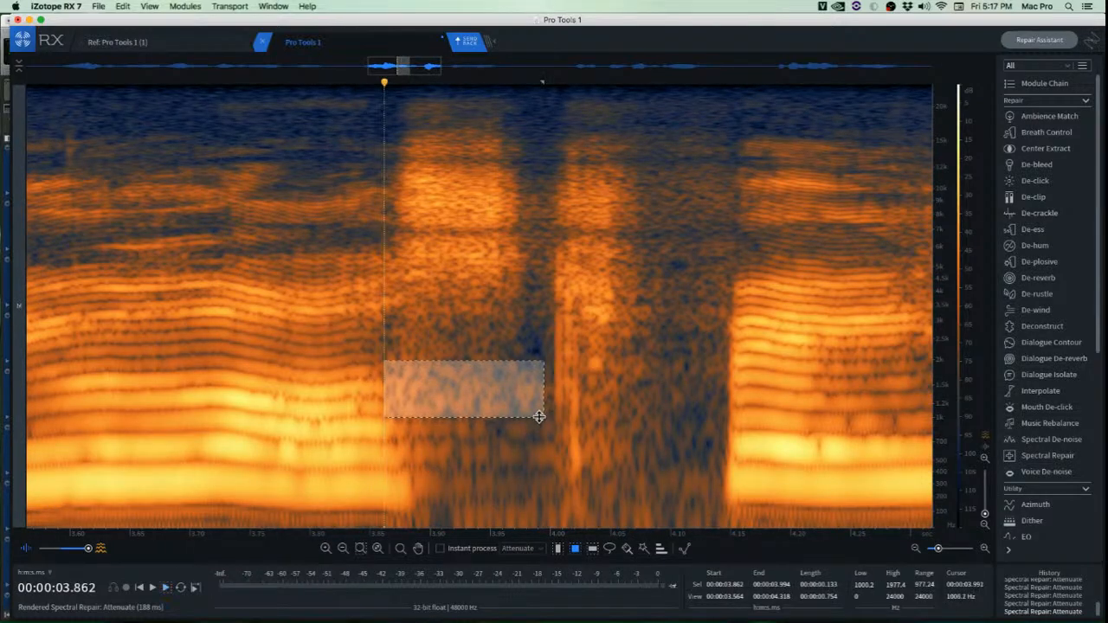
key(super+r)
Play the phrase repeatedly from about 3.447 s to check the repaired gap in context.
click(450, 451)
scroll(423, 433, down, 2)
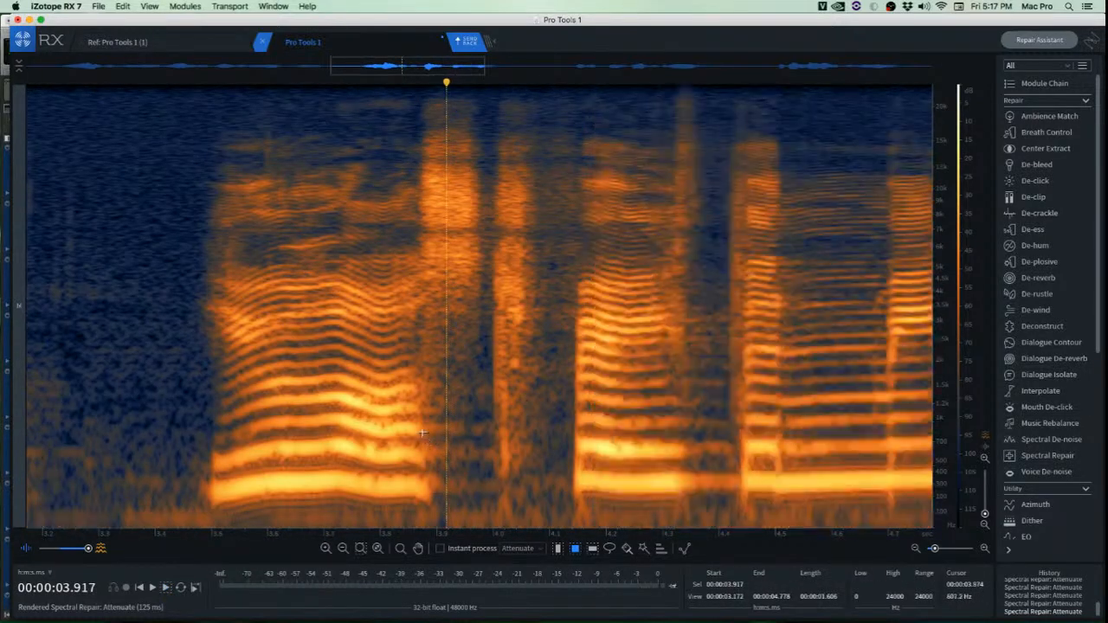
key(space)
key(space)
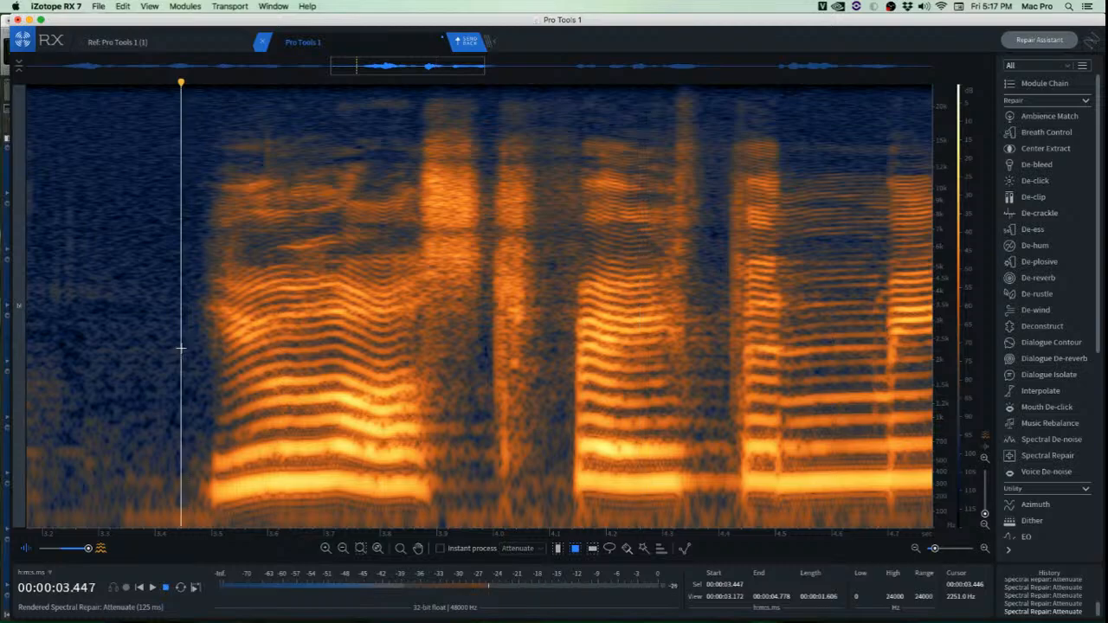
key(space)
key(space)
key(space)
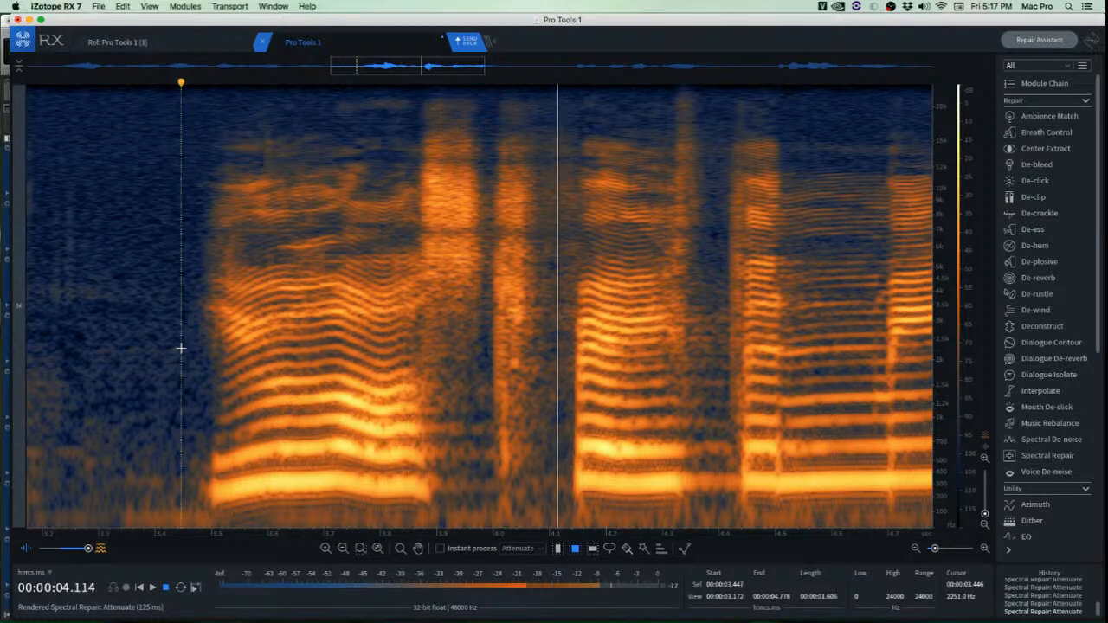
key(space)
key(space)
scroll(180, 347, down, 3)
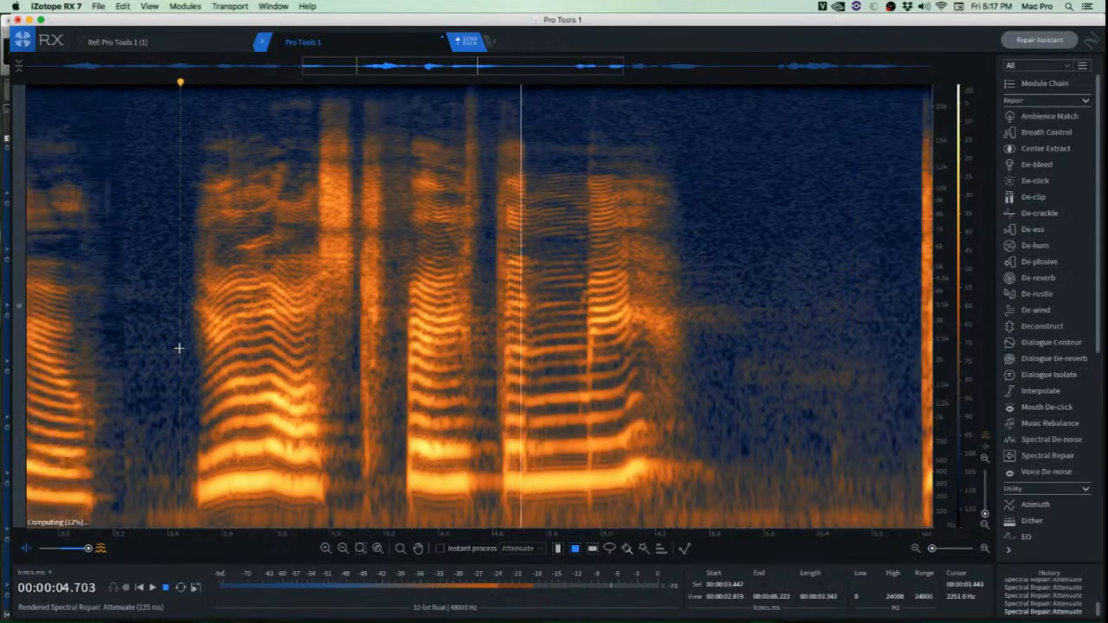
Play from about 3.917 s and from about 4.680 s to listen through the end of the phrase.
key(space)
key(space)
key(space)
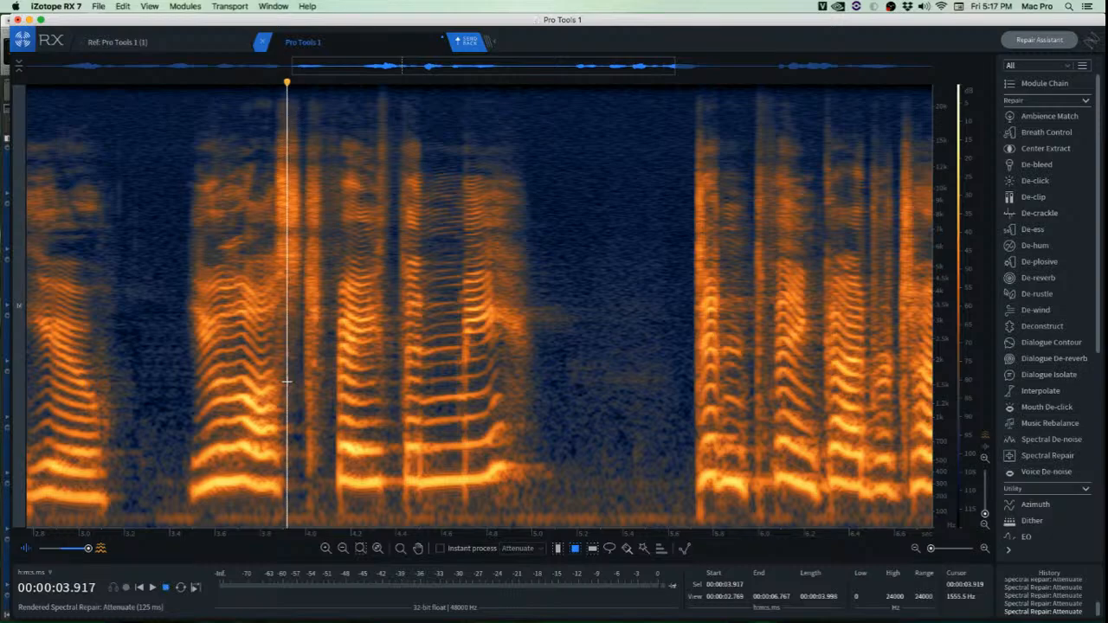
key(space)
key(space)
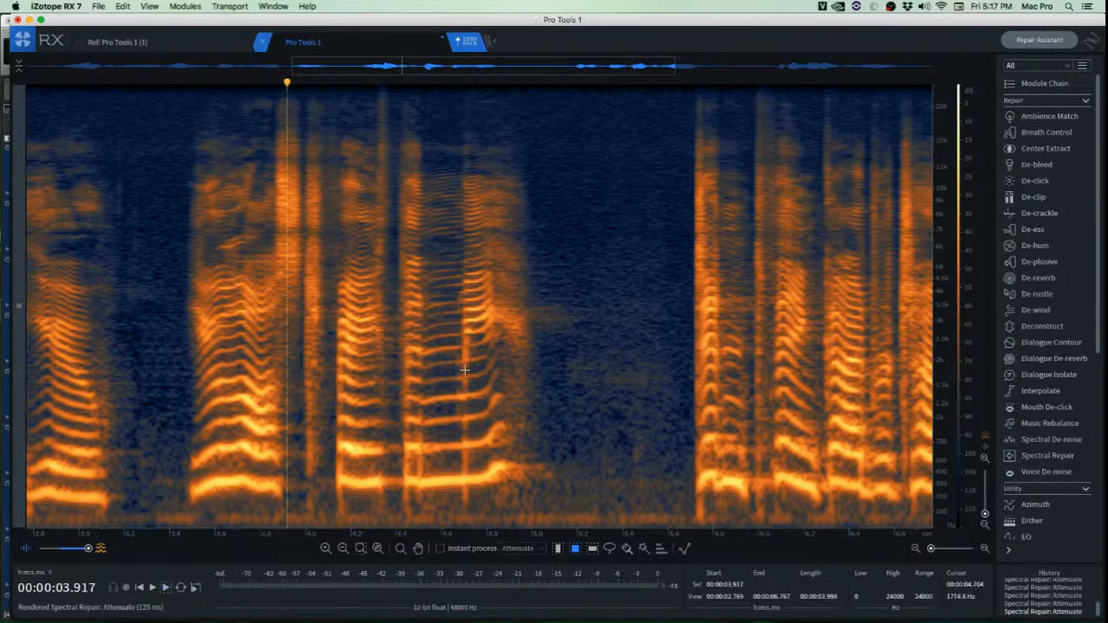
key(space)
key(space)
Attenuate the phrase's tail at about 4.969 to 5.239 s, 2614 to 3696 Hz, with Spectral Repair and check it from about 4.650 s.
scroll(578, 342, up, 4)
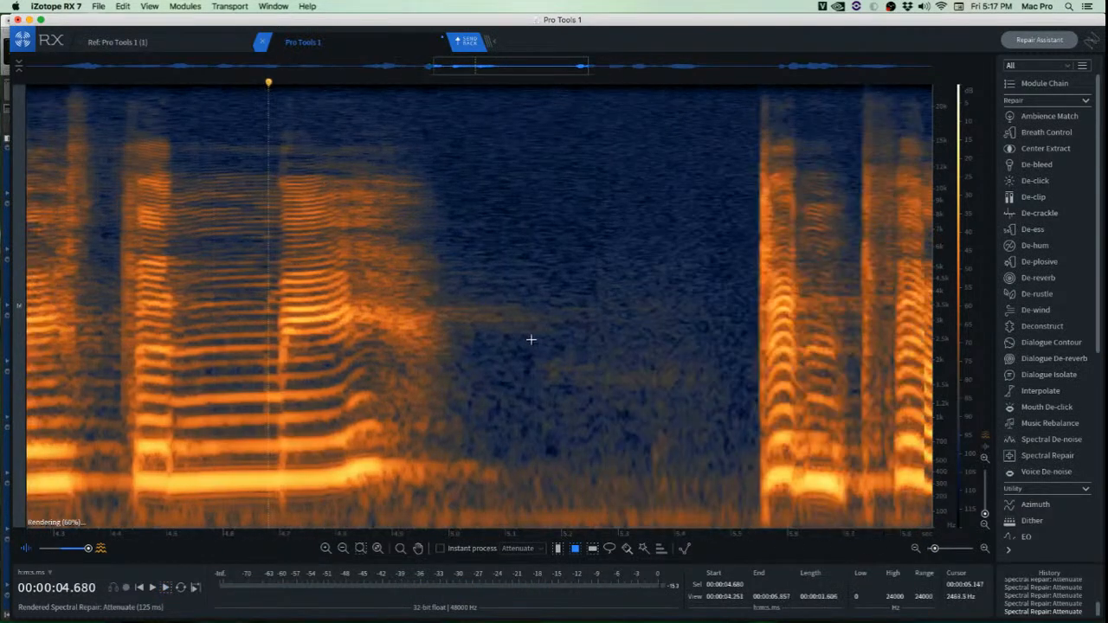
drag(388, 299, 604, 336)
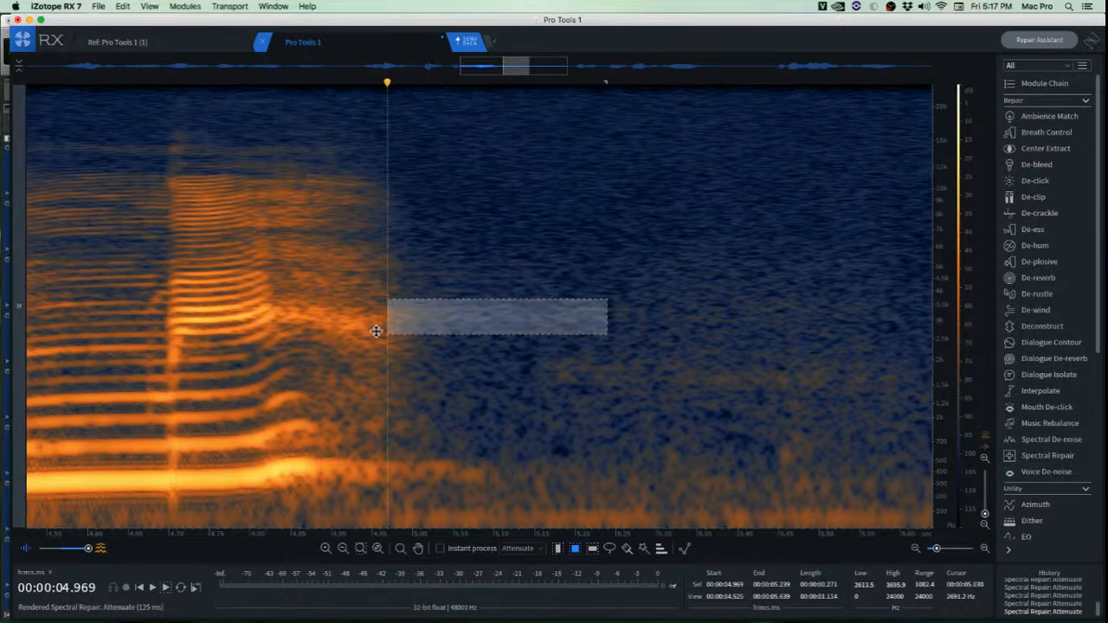
click(129, 270)
key(space)
key(space)
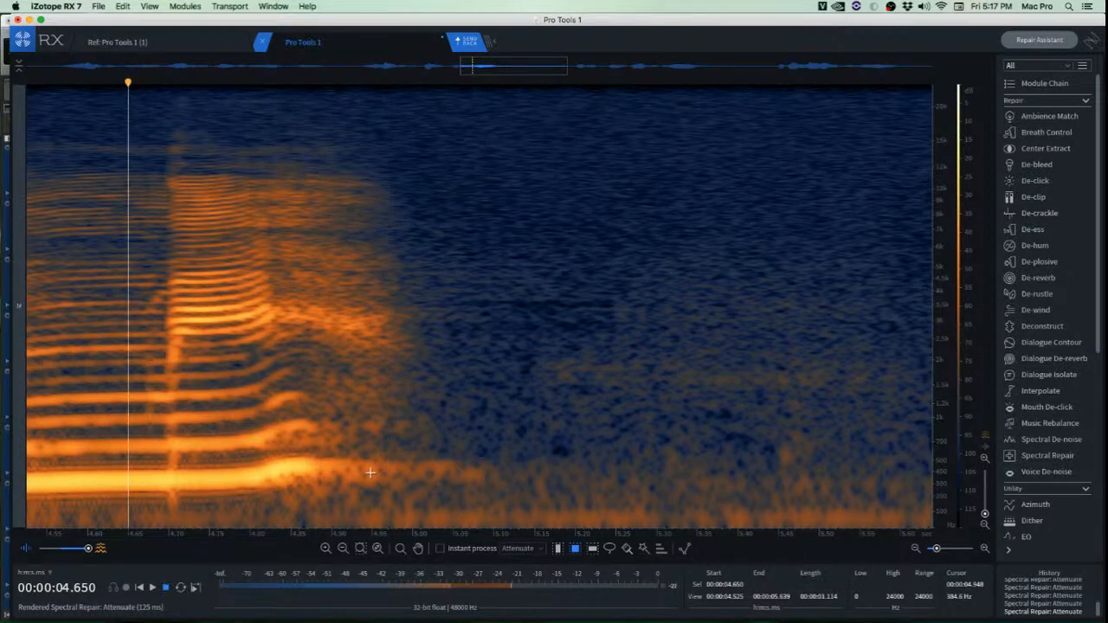
key(space)
key(space)
Play the wider passage from about 2.962 s and from about 5.603 s to review the repairs in context.
scroll(370, 472, down, 4)
scroll(370, 472, down, 5)
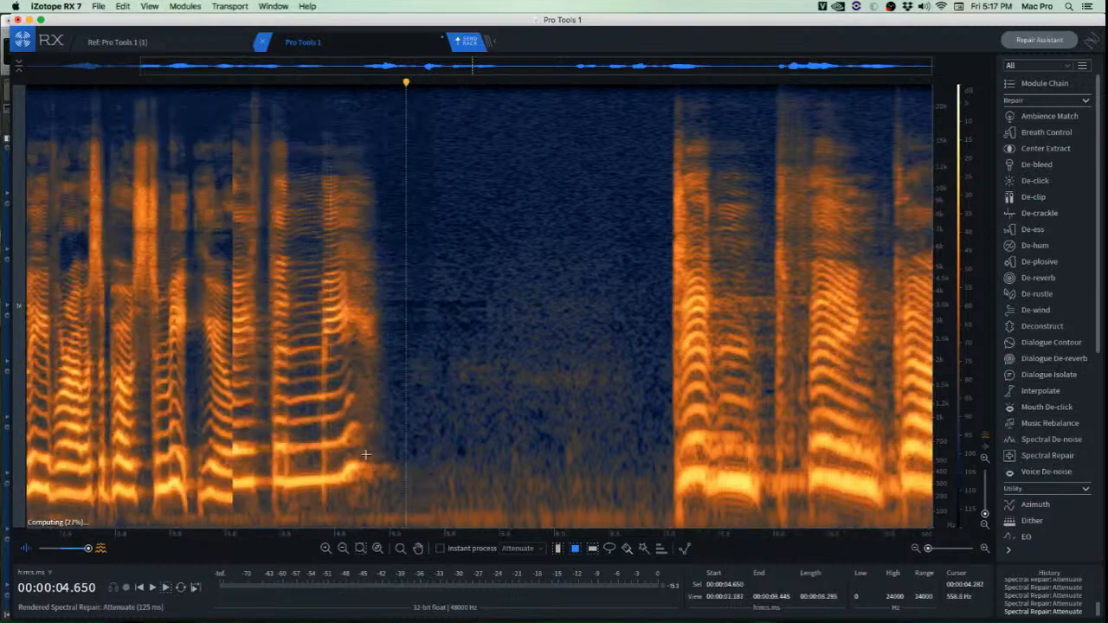
click(222, 348)
key(space)
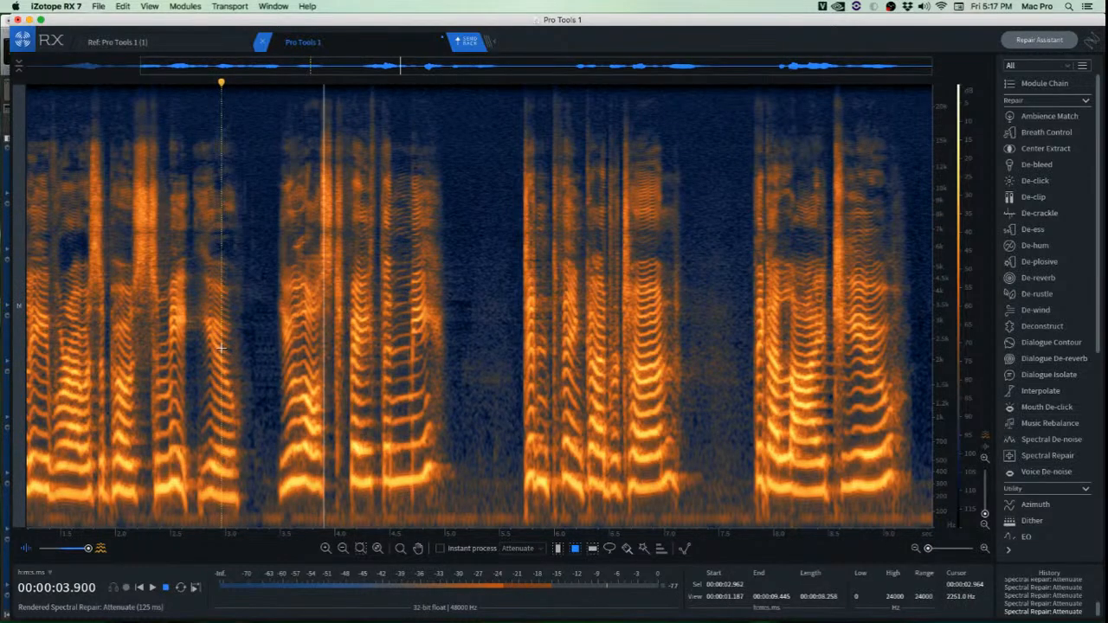
key(space)
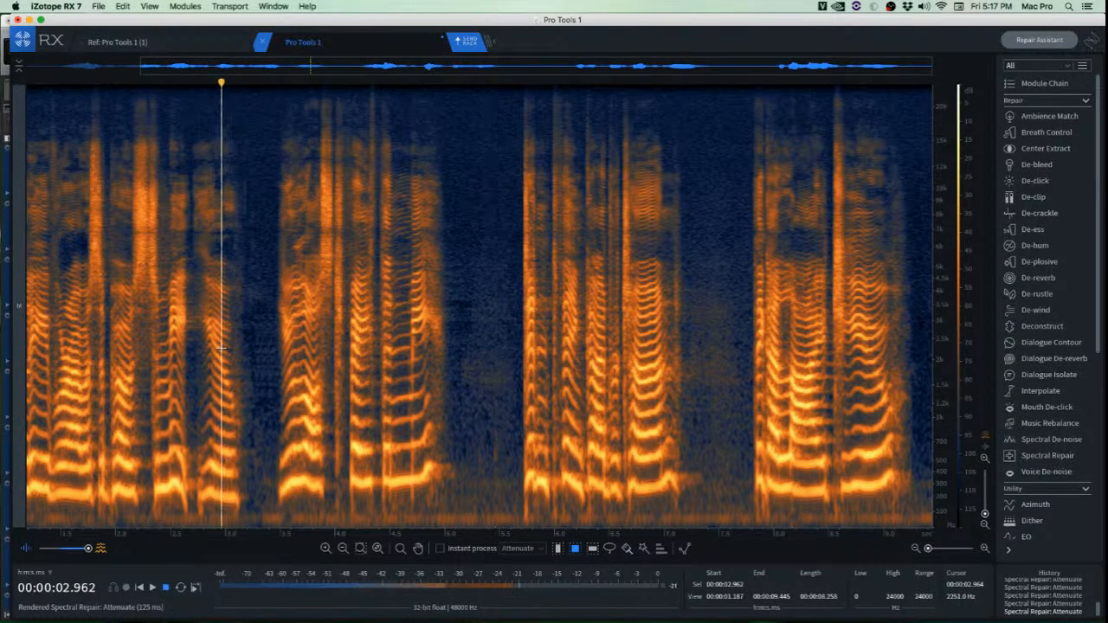
key(space)
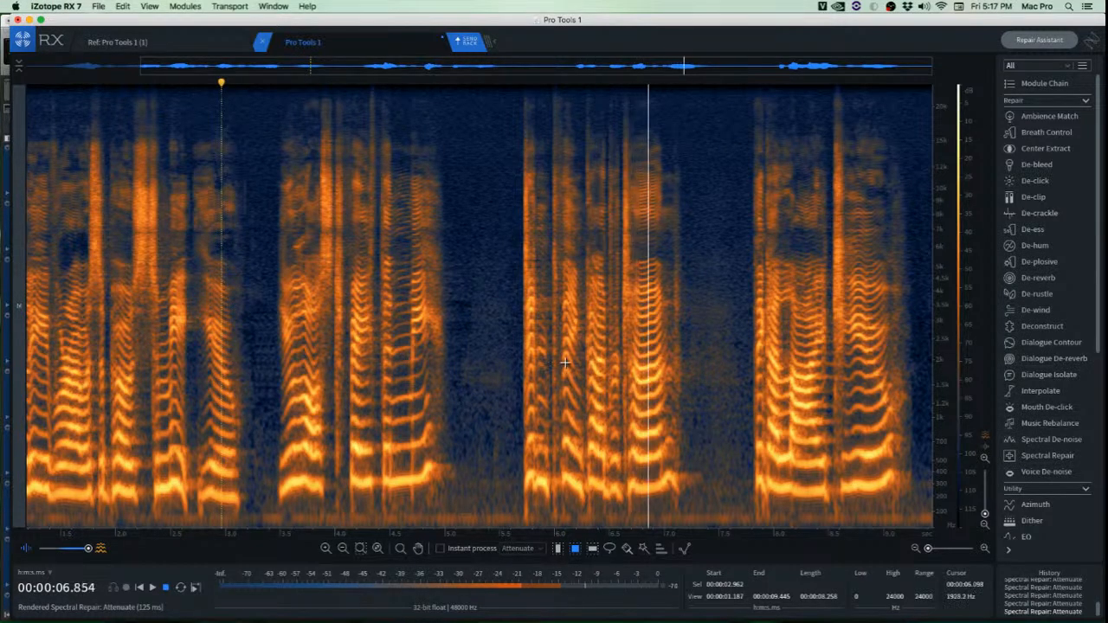
key(space)
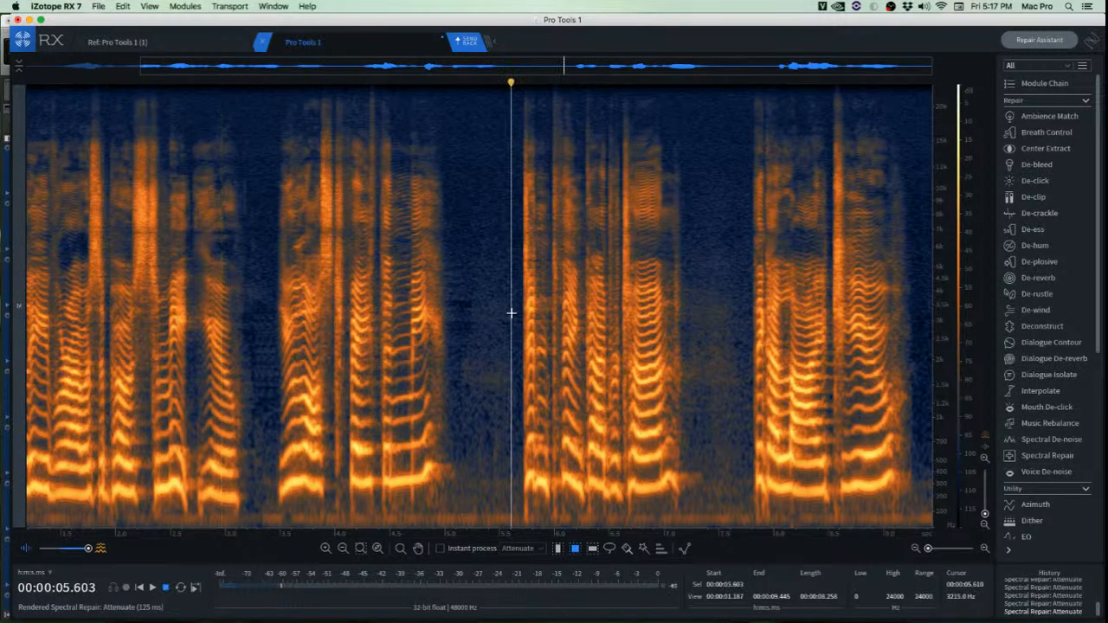
key(space)
Play the start of the next phrase from about 5.711 s.
scroll(522, 318, up, 5)
click(522, 318)
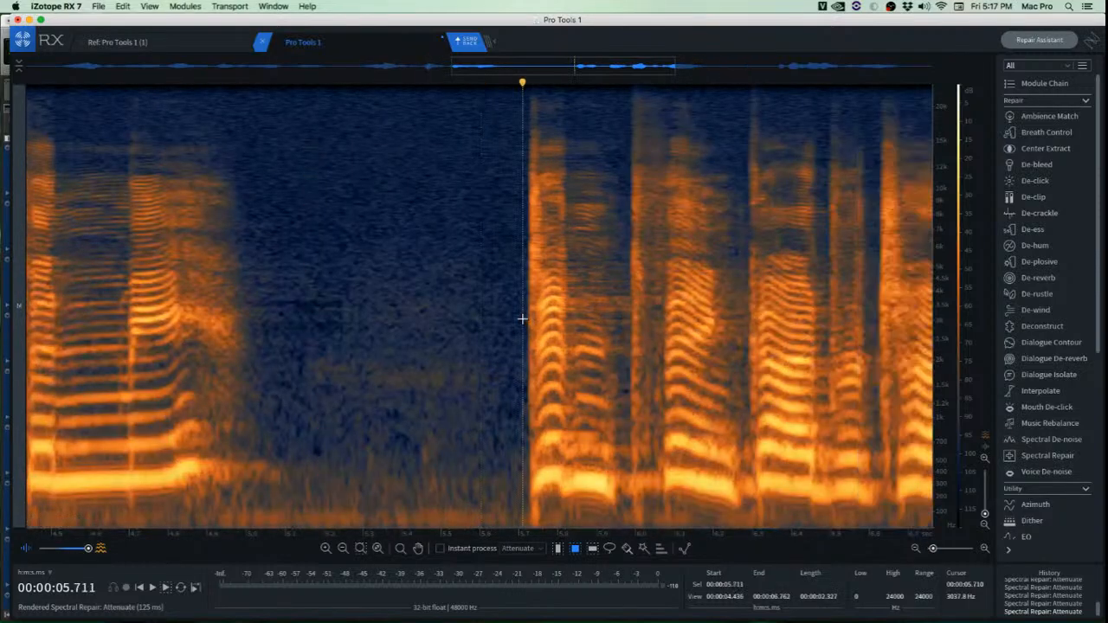
key(space)
key(space)
Try attenuating the band at about 5.837 to 5.990 s, 2885 to 4145 Hz, with Spectral Repair, and undo it.
scroll(632, 324, up, 3)
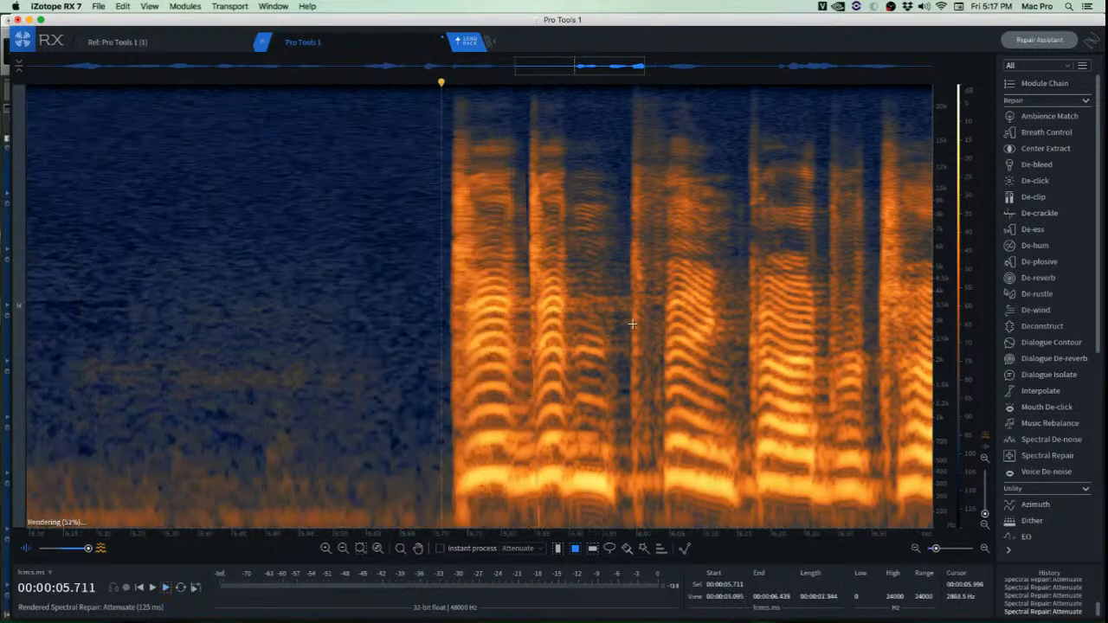
scroll(619, 321, up, 4)
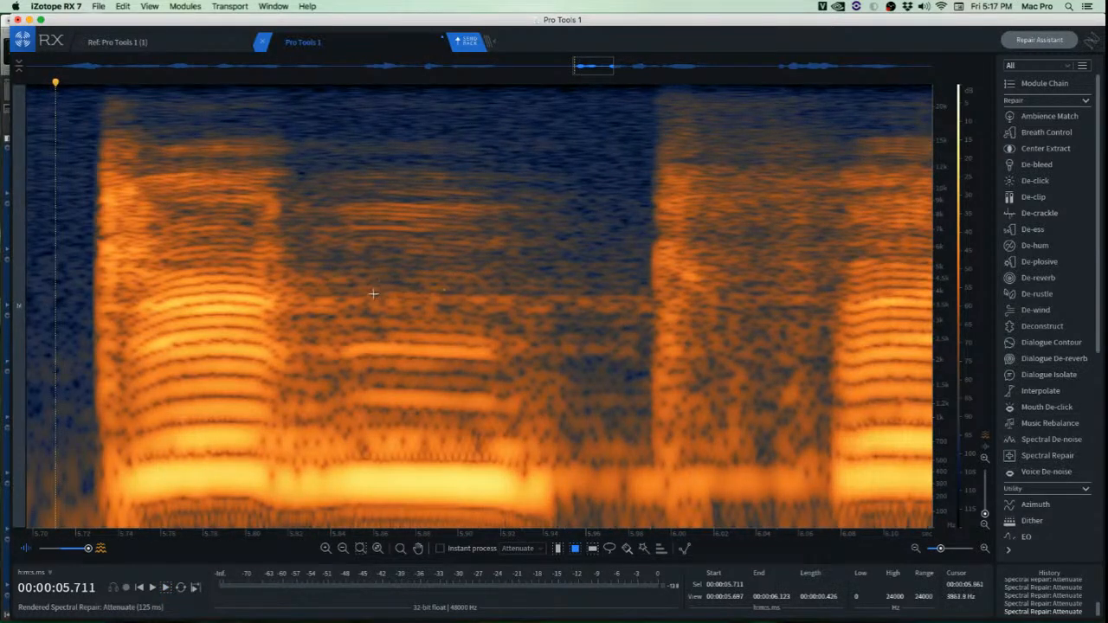
drag(322, 287, 651, 324)
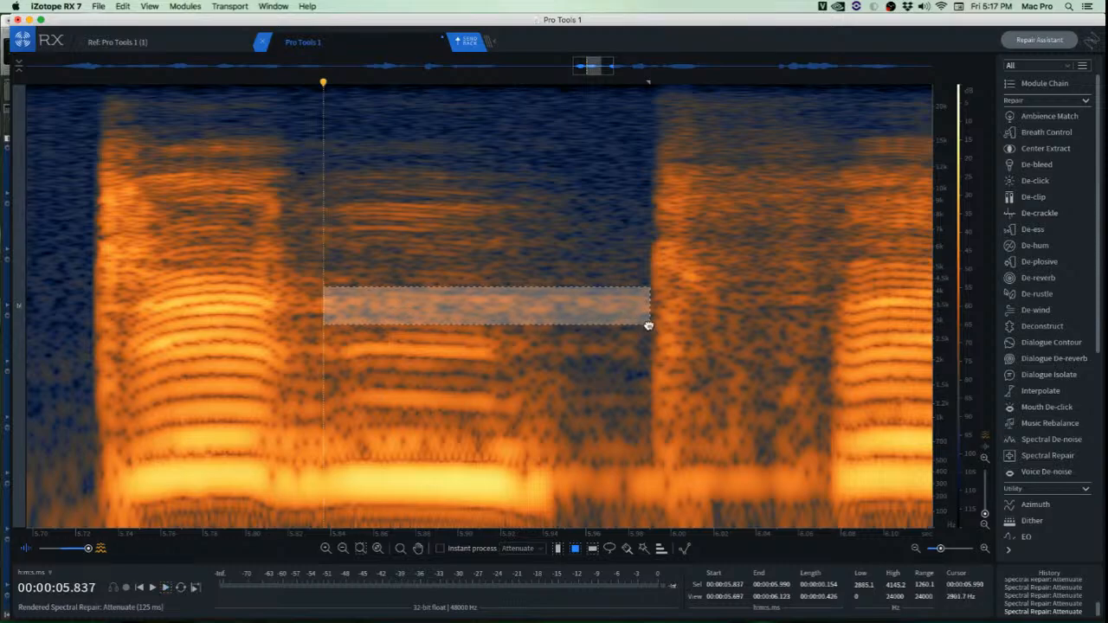
click(438, 364)
scroll(424, 365, down, 2)
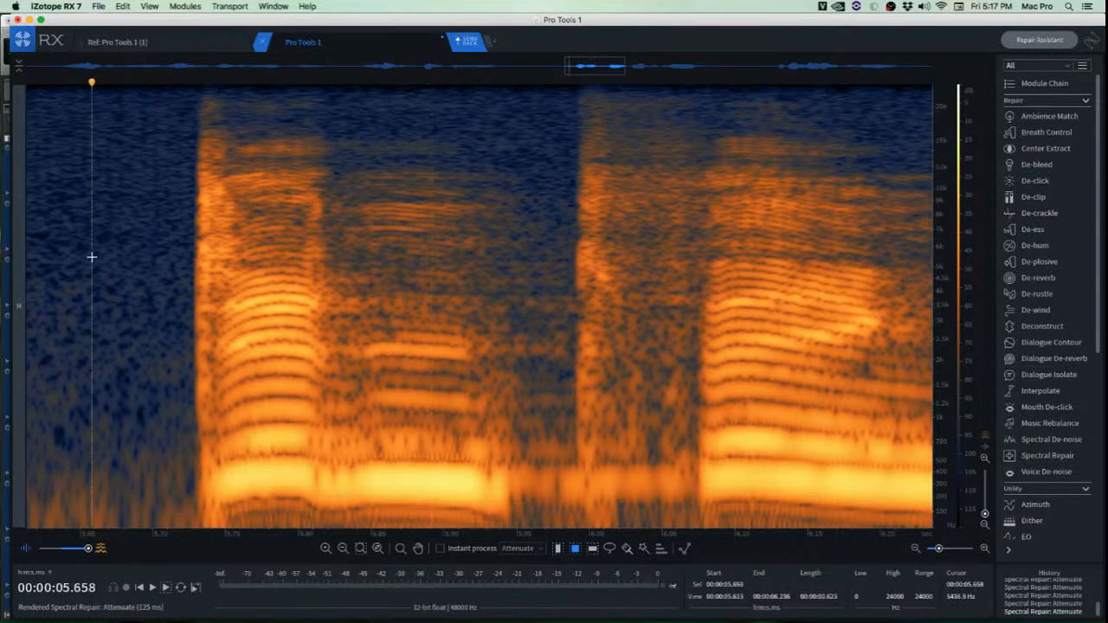
key(super+z)
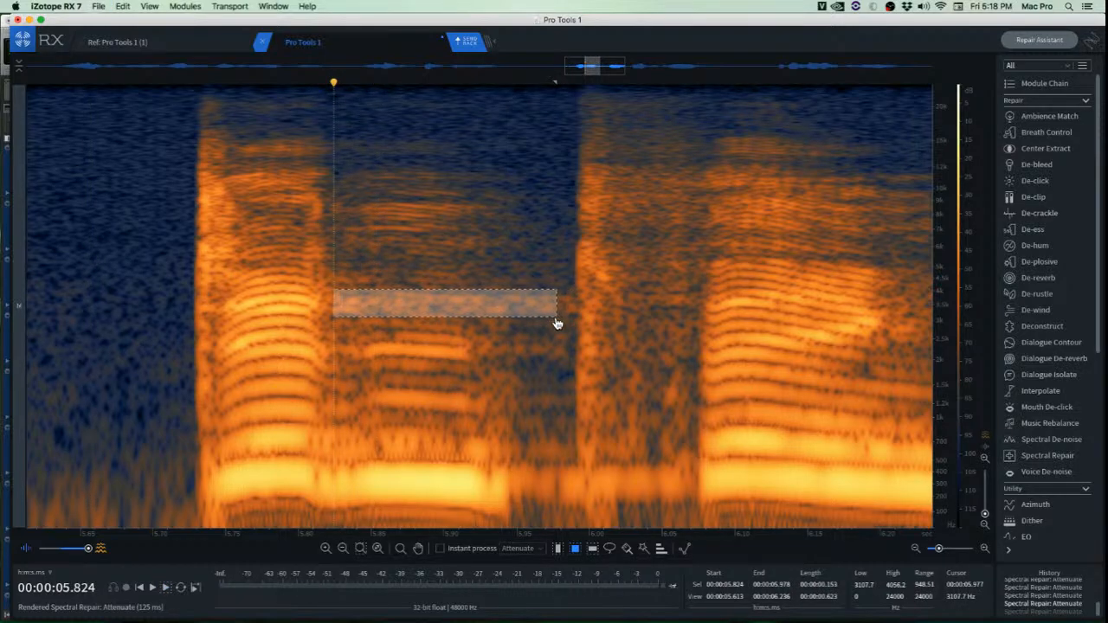
Play the phrase's opening repeatedly from about 5.669 s to check how it sounds.
click(107, 258)
key(space)
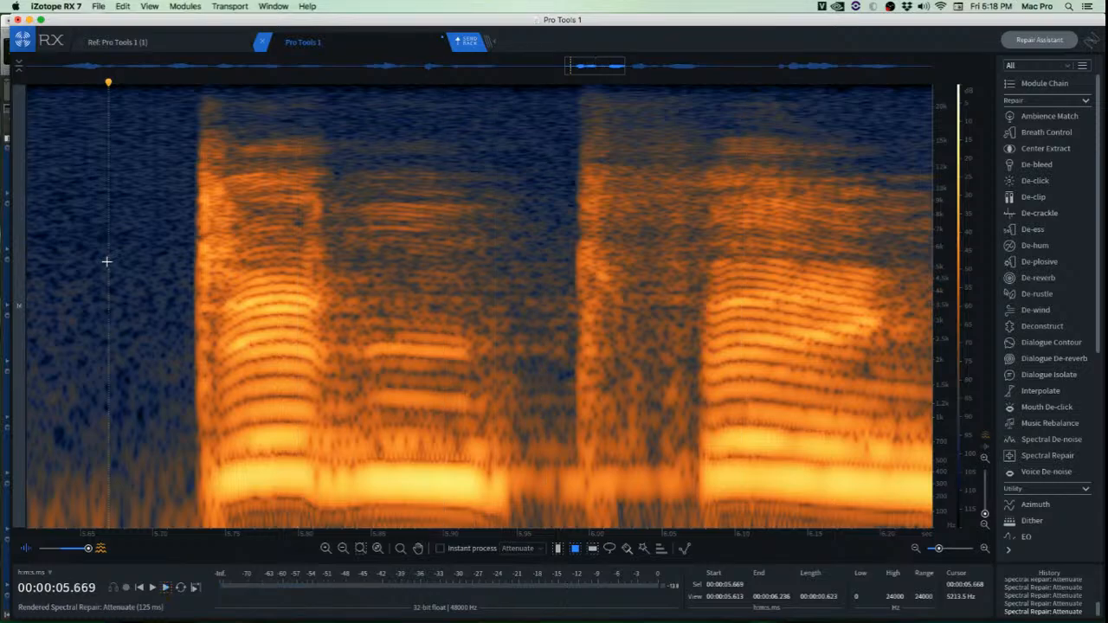
key(space)
key(space)
key(space)
scroll(326, 325, down, 3)
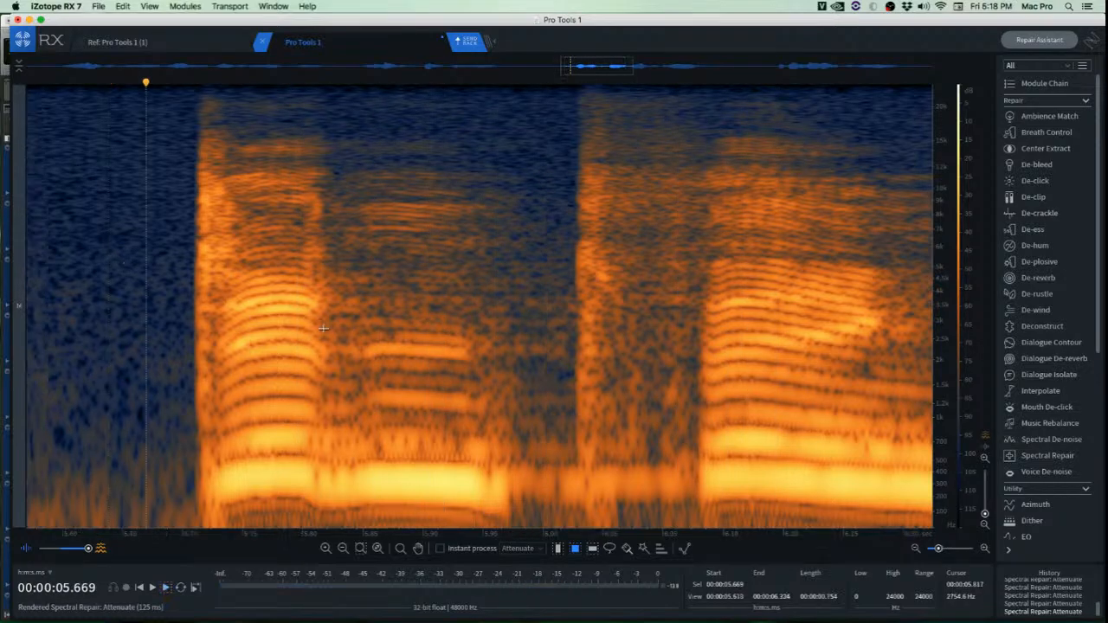
key(space)
Cut the low-frequency smears at about 5.948 to 5.993 s, 222 to 405 Hz, and 5.983 to 6.000 s, 176 to 426 Hz.
scroll(444, 449, up, 3)
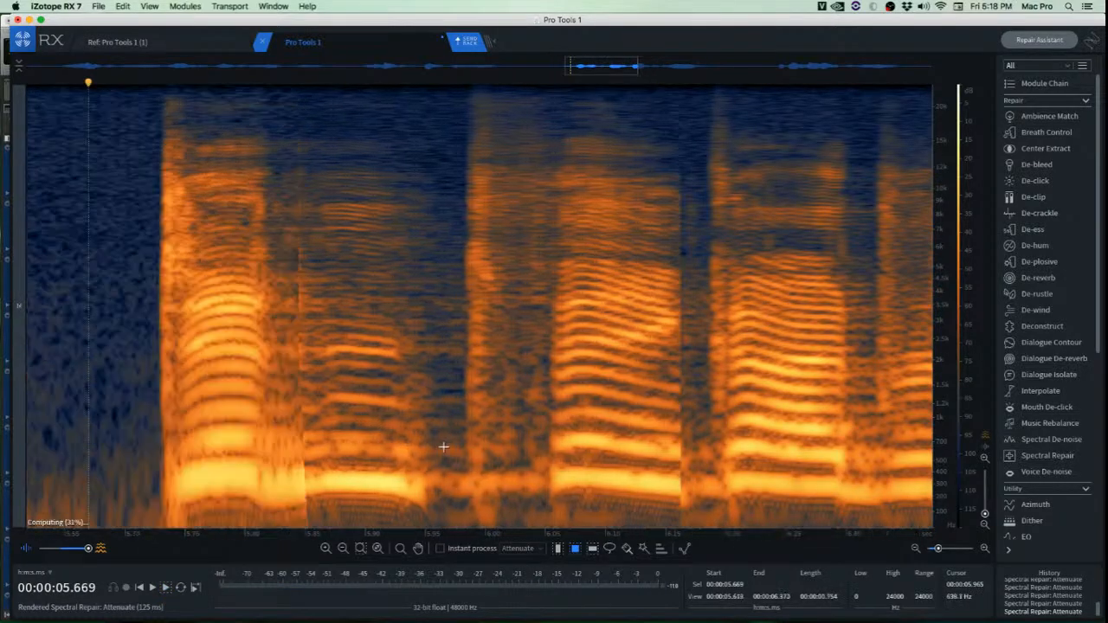
drag(427, 470, 551, 494)
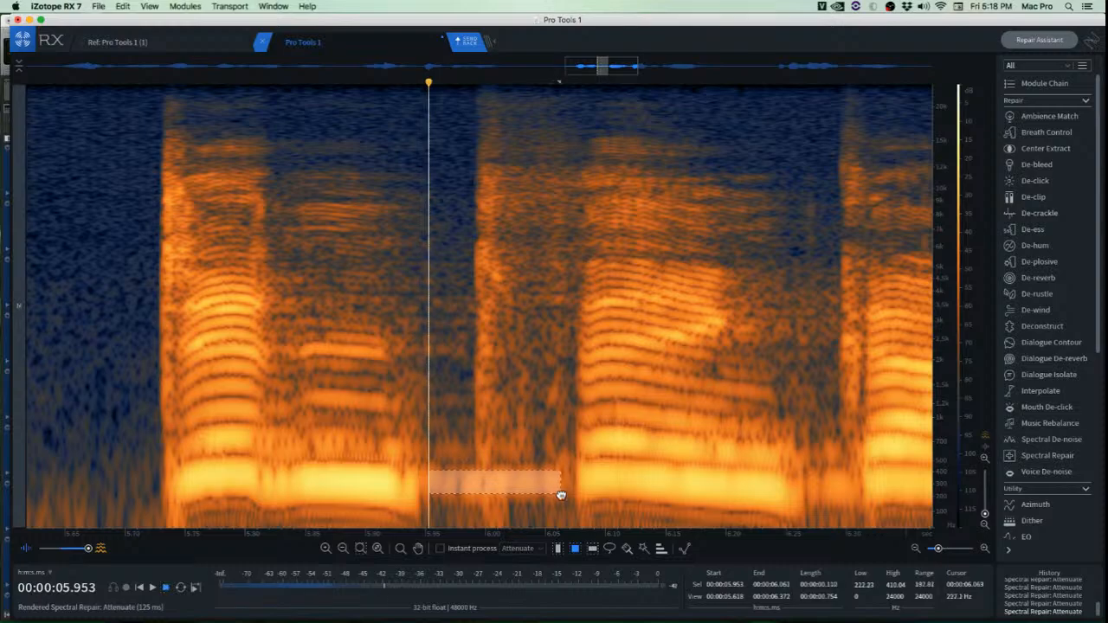
scroll(445, 482, up, 2)
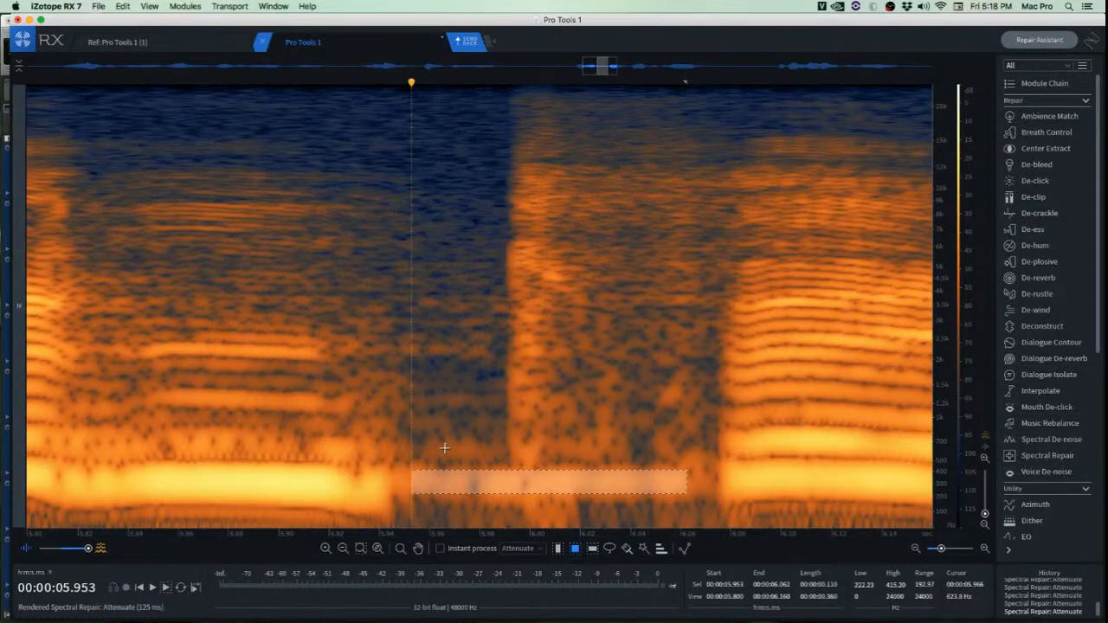
drag(400, 470, 503, 493)
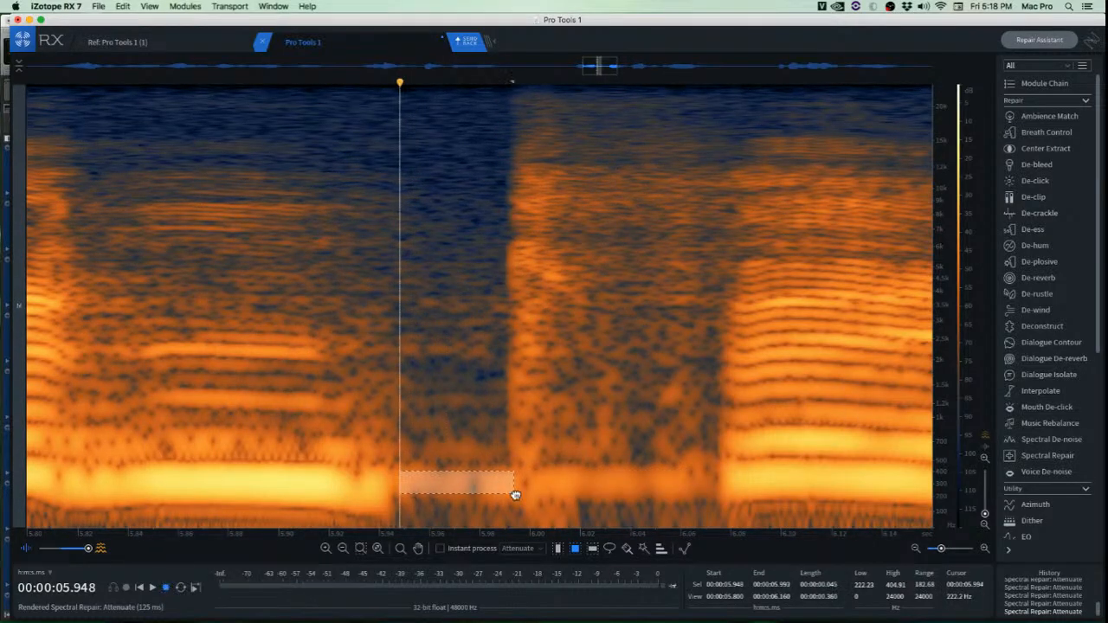
key(super+x)
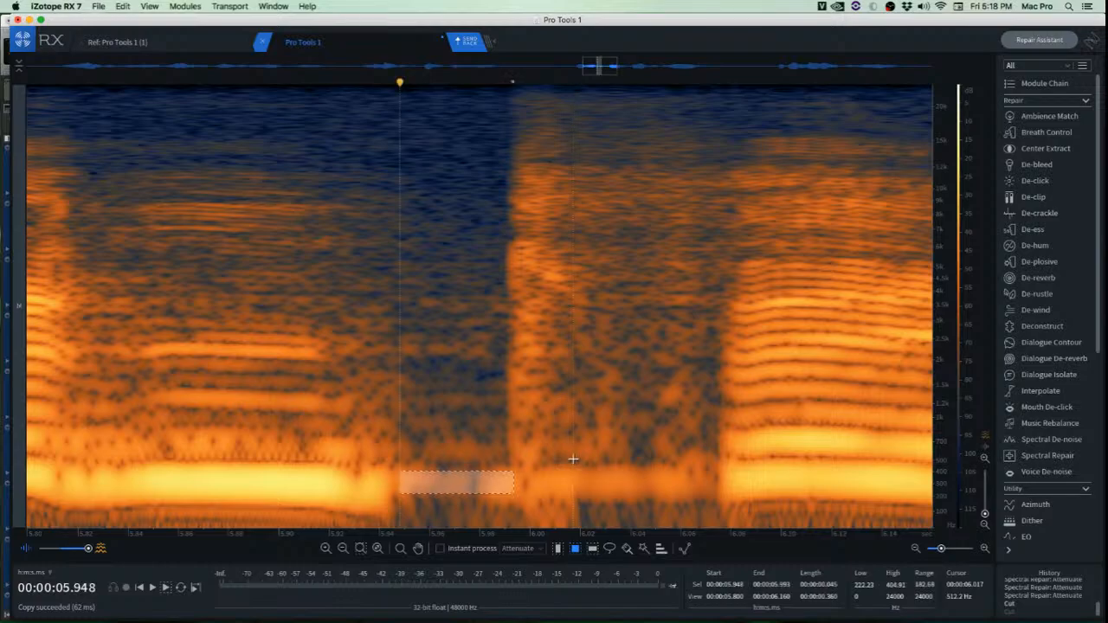
click(574, 457)
drag(488, 471, 530, 500)
key(super+x)
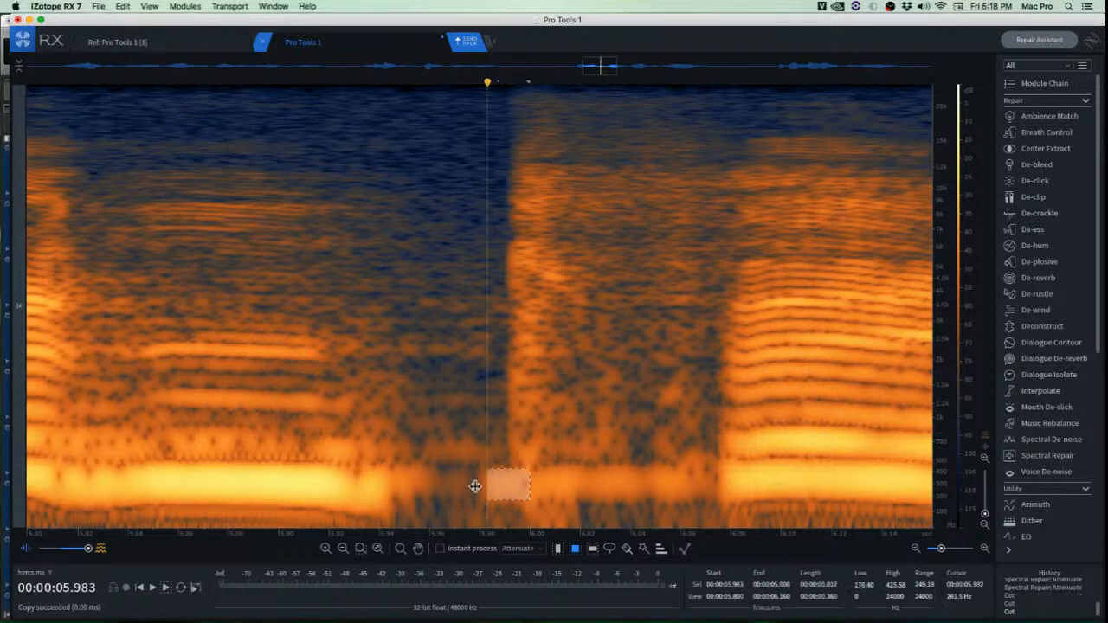
Cut the low-frequency smear at about 6.015 to 6.060 s, 239 to 441 Hz.
click(560, 469)
drag(568, 468, 681, 492)
key(super+x)
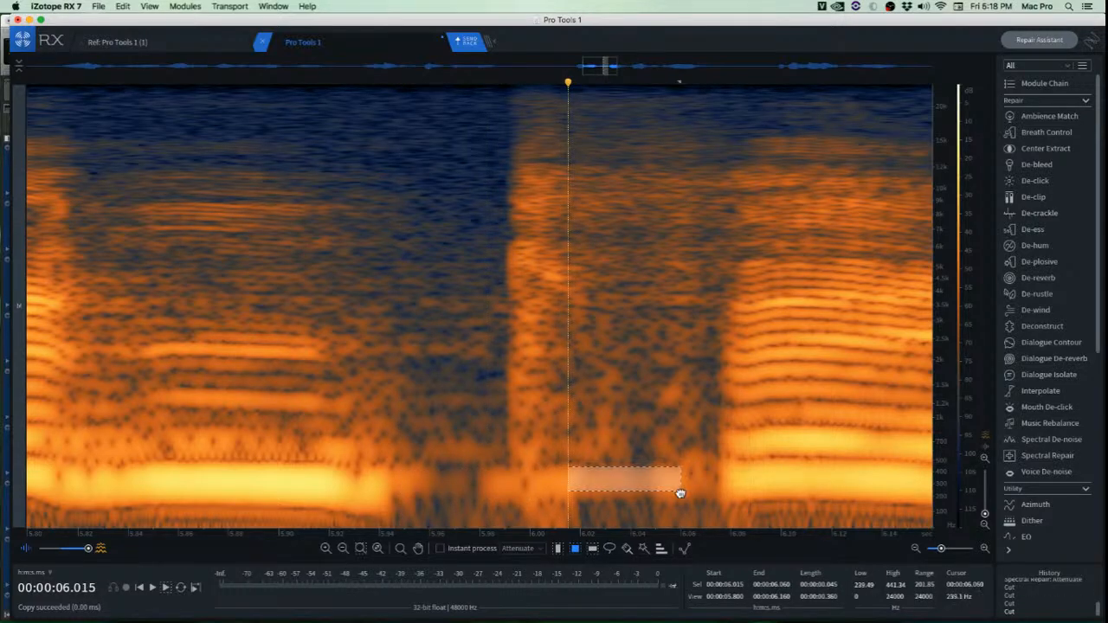
key(super+Tab)
key(super+Tab)
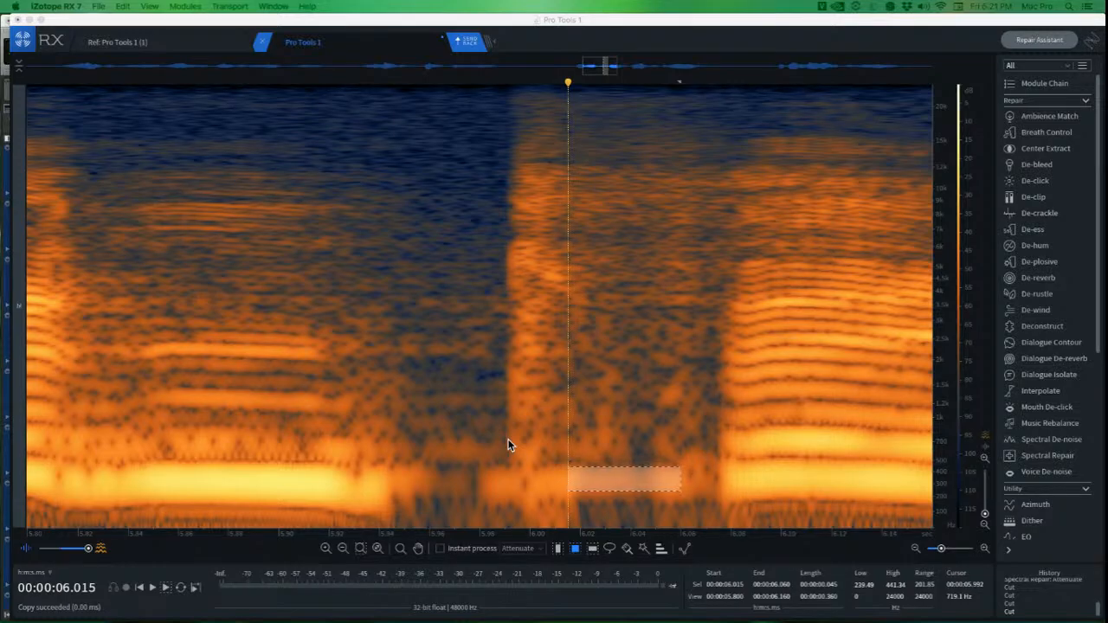
drag(480, 470, 685, 487)
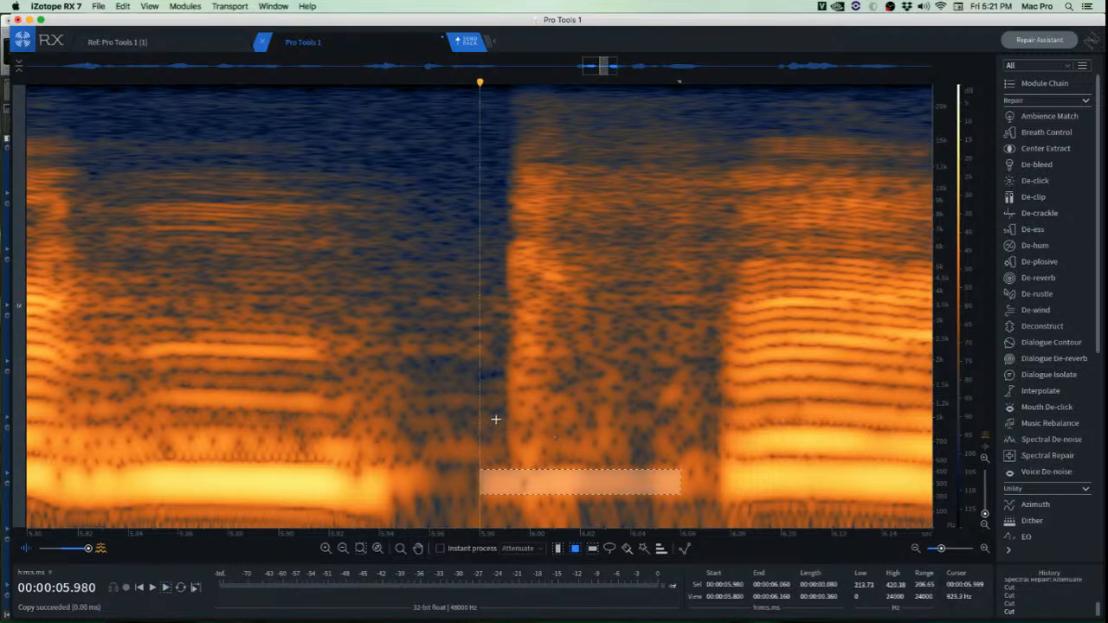
key(Escape)
Play the phrase's opening repeatedly from about 5.696 s to check the cuts.
scroll(426, 403, down, 3)
click(170, 259)
key(space)
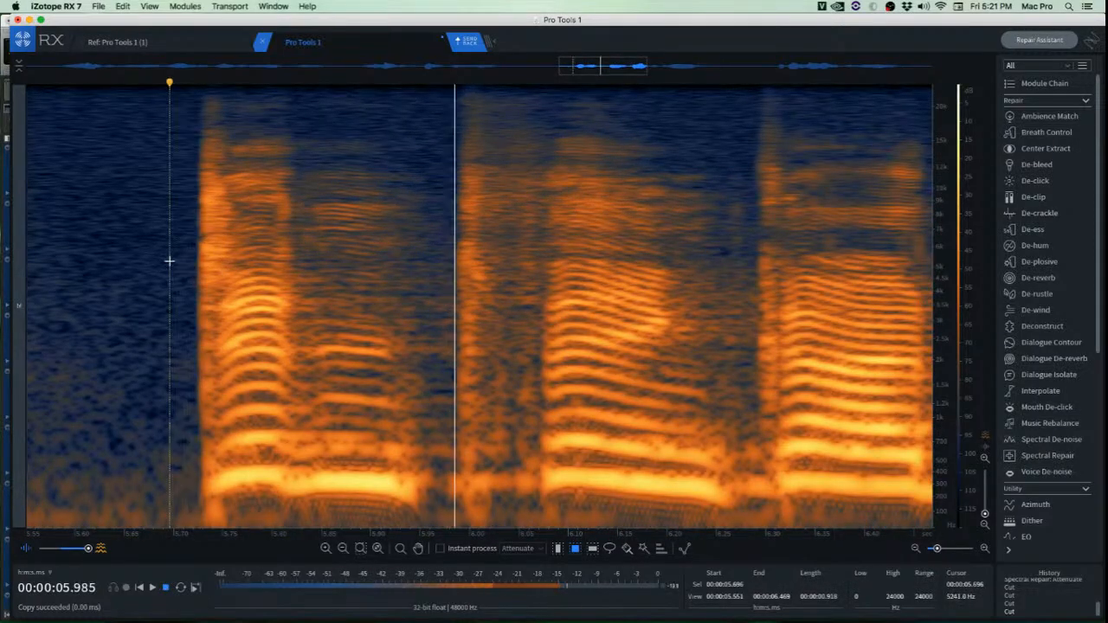
key(space)
key(space)
key(space)
Audition the bands at about 5.918 to 5.987 s, 1809 to 3904 Hz, and 5.924 to 5.988 s, 426 to 786 Hz.
scroll(408, 268, up, 3)
scroll(408, 267, up, 2)
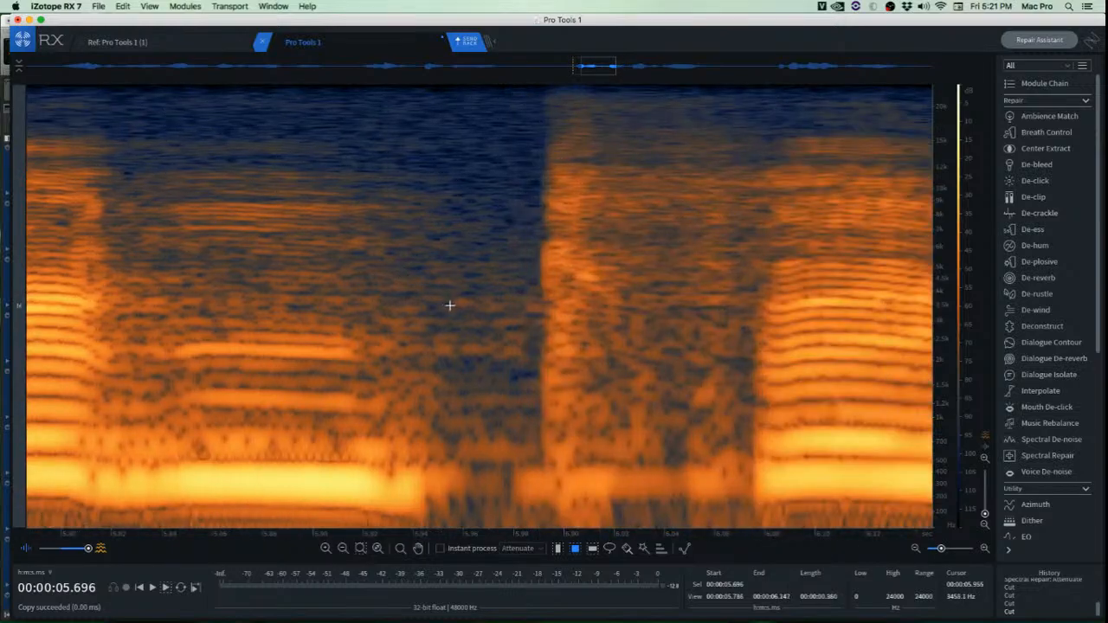
drag(356, 294, 533, 370)
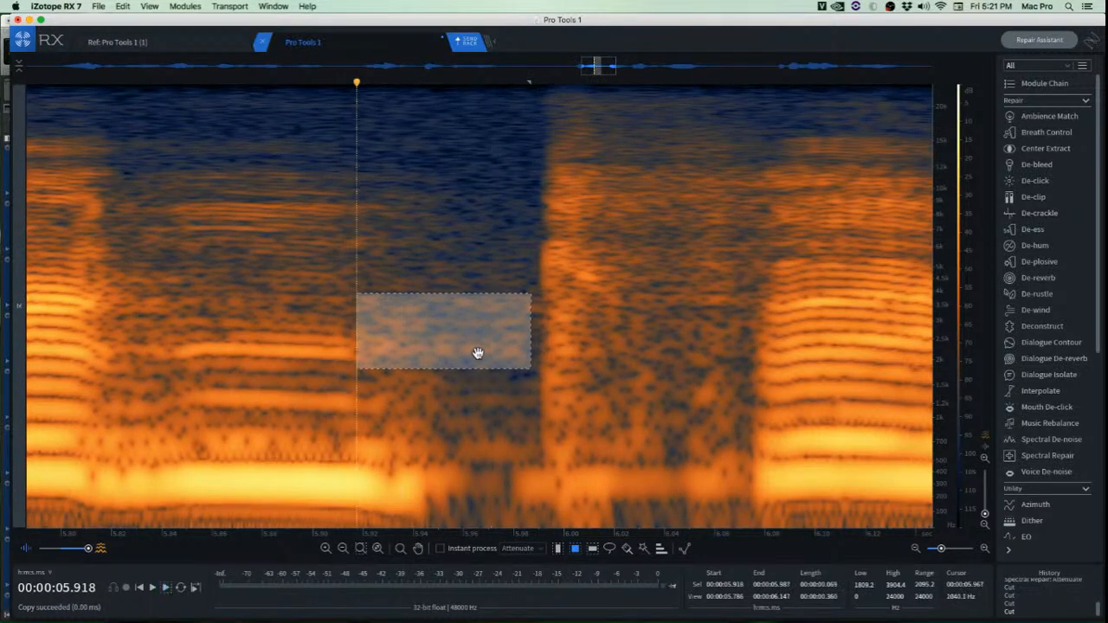
click(500, 453)
click(378, 377)
drag(378, 378, 477, 452)
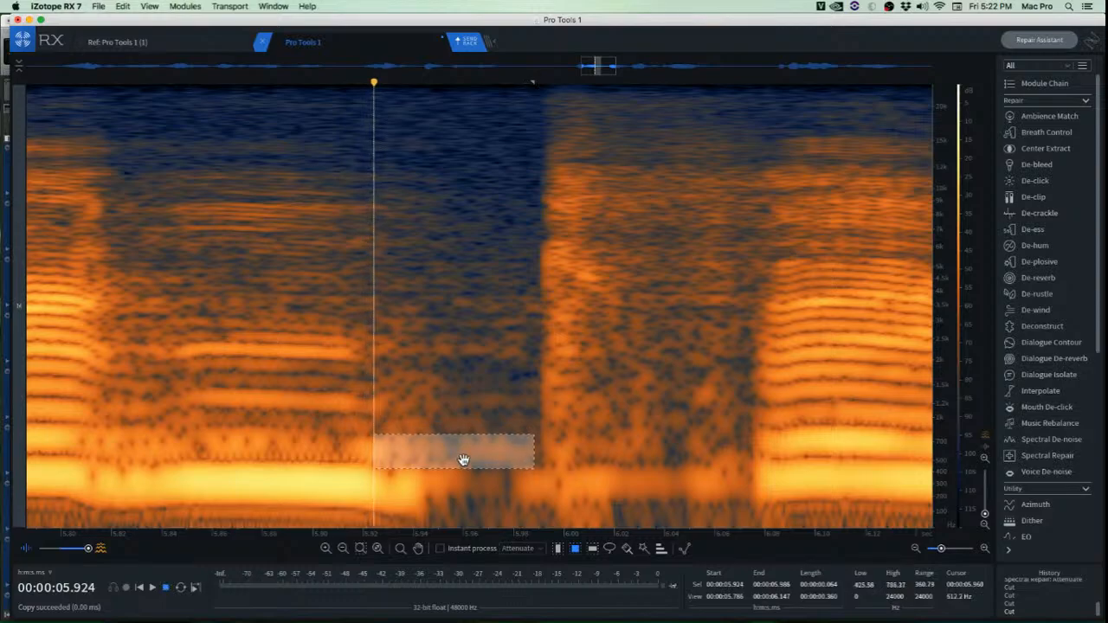
Play the phrase from about 5.840 s and repeatedly from about 5.711 s to locate the remaining harmonic smear.
click(291, 400)
click(162, 375)
key(space)
key(space)
scroll(163, 360, down, 3)
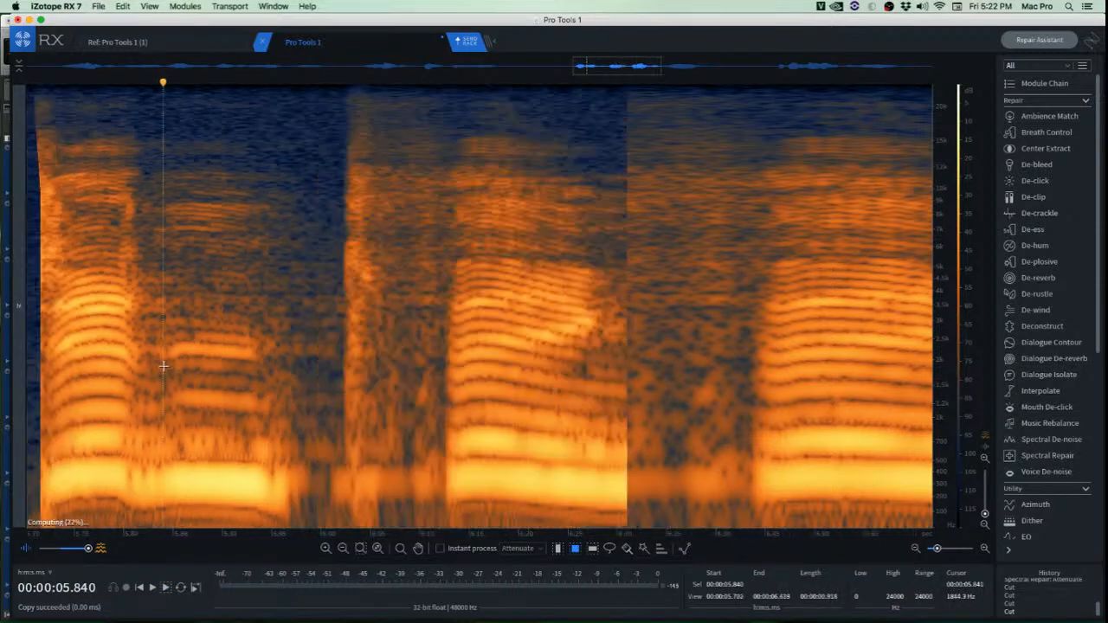
click(35, 273)
key(space)
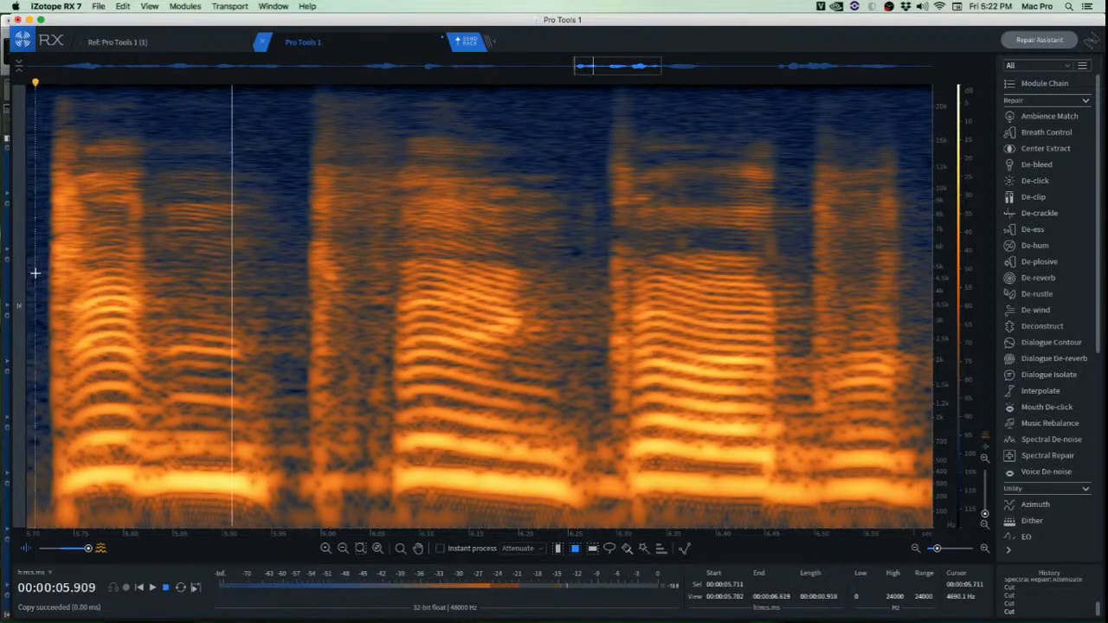
key(space)
key(space)
key(space)
scroll(305, 290, down, 2)
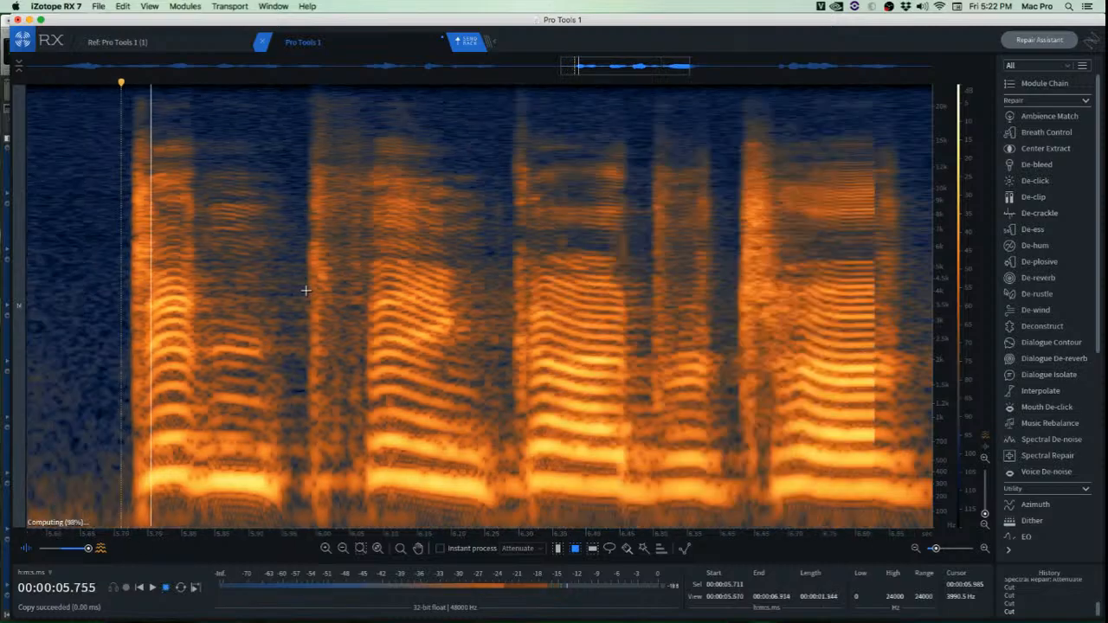
Attenuate the harmonic smear at about 5.919 to 5.983 s, 1953 to 2598 Hz, with Spectral Repair.
drag(208, 293, 379, 364)
click(239, 298)
scroll(241, 299, up, 3)
key(space)
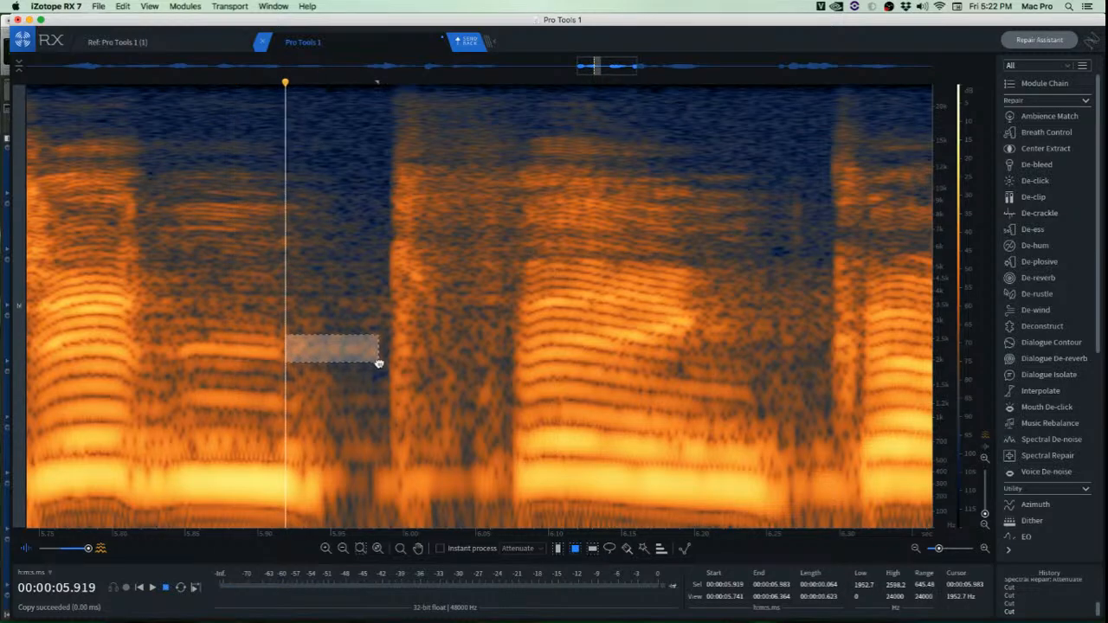
key(shift+5)
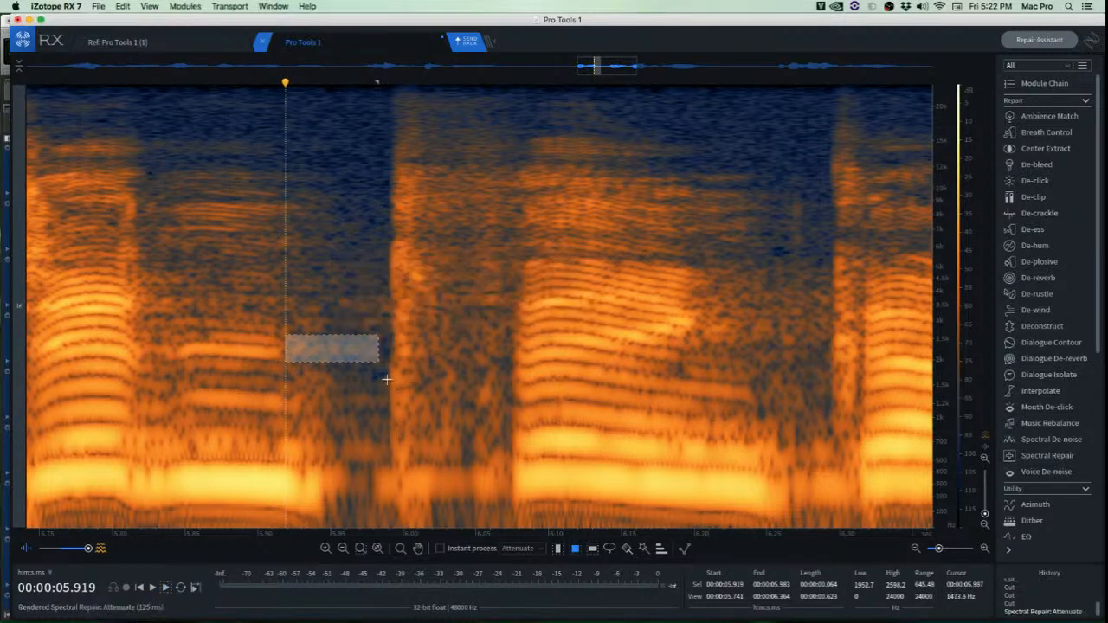
click(378, 400)
Play the phrase's opening repeatedly from about 5.707 s to check the attenuation.
scroll(379, 400, down, 3)
click(183, 320)
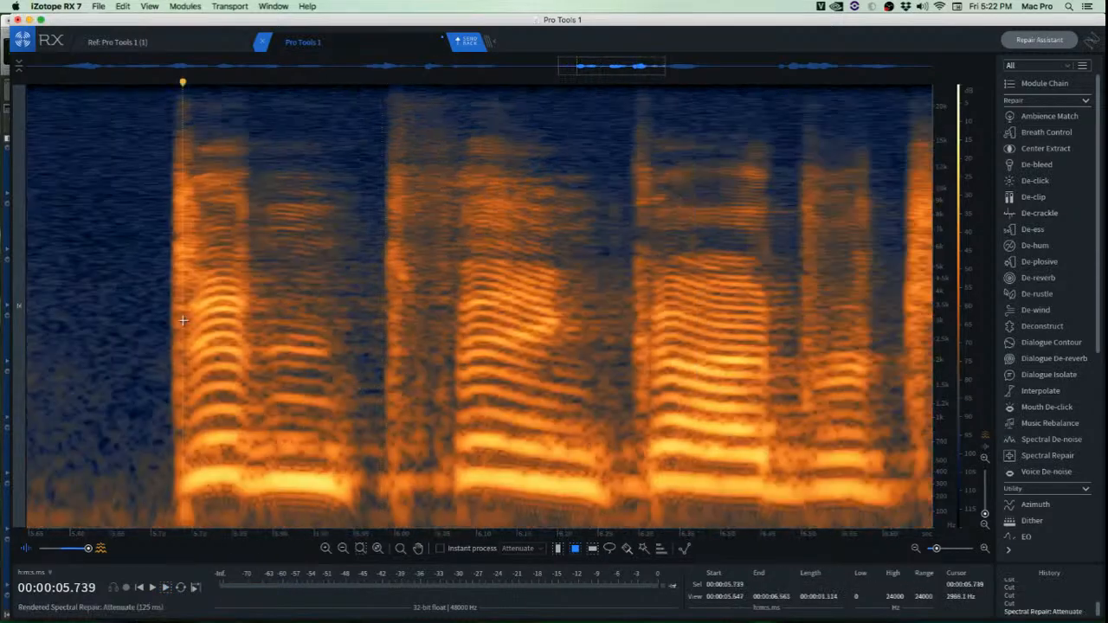
click(136, 322)
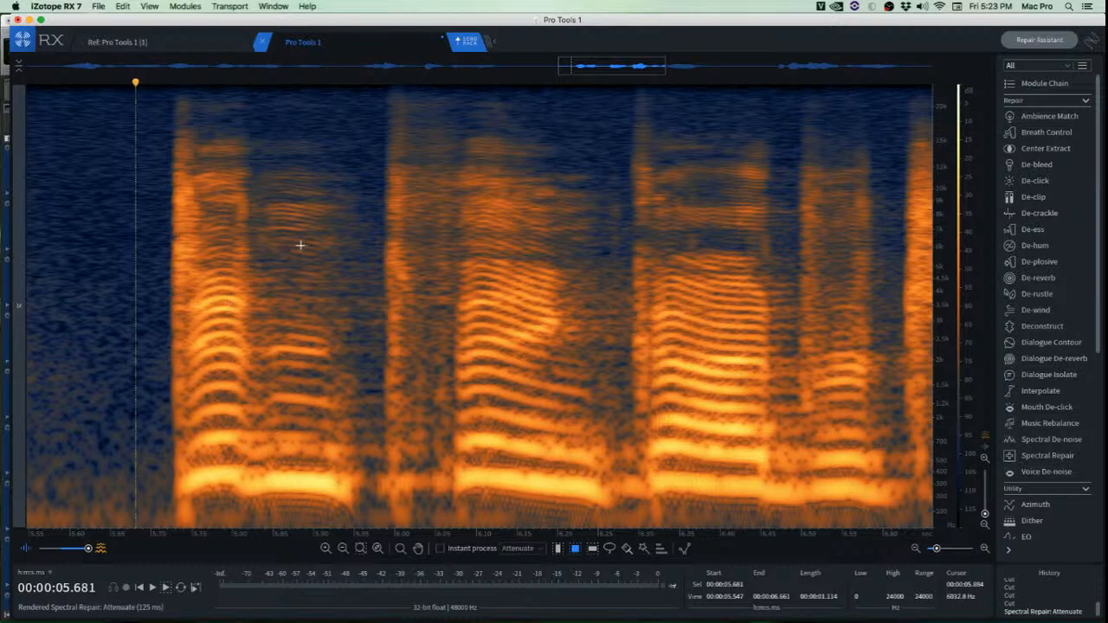
click(156, 281)
key(space)
key(space)
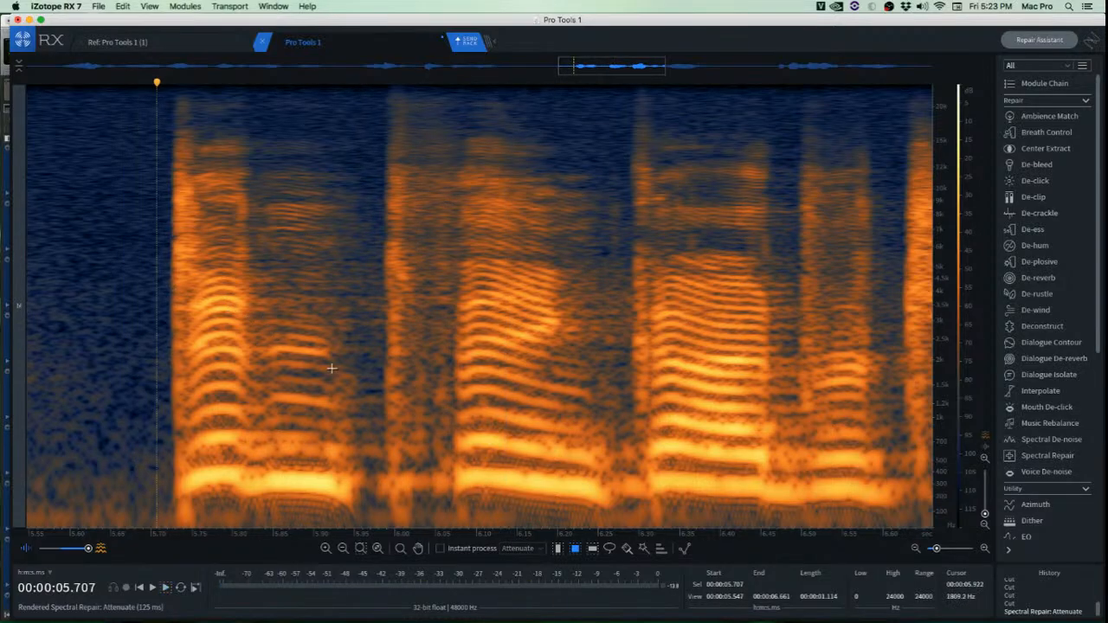
key(space)
key(space)
Play the rest of the phrase from about 6.014 s through its end to listen for the reverb tail.
scroll(406, 450, up, 3)
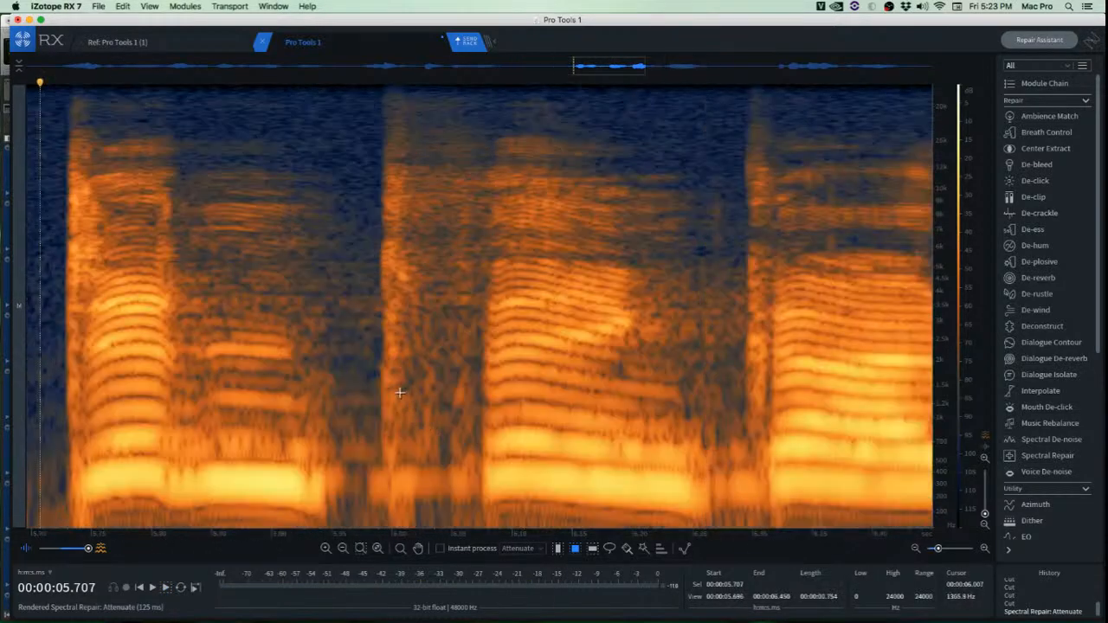
click(399, 392)
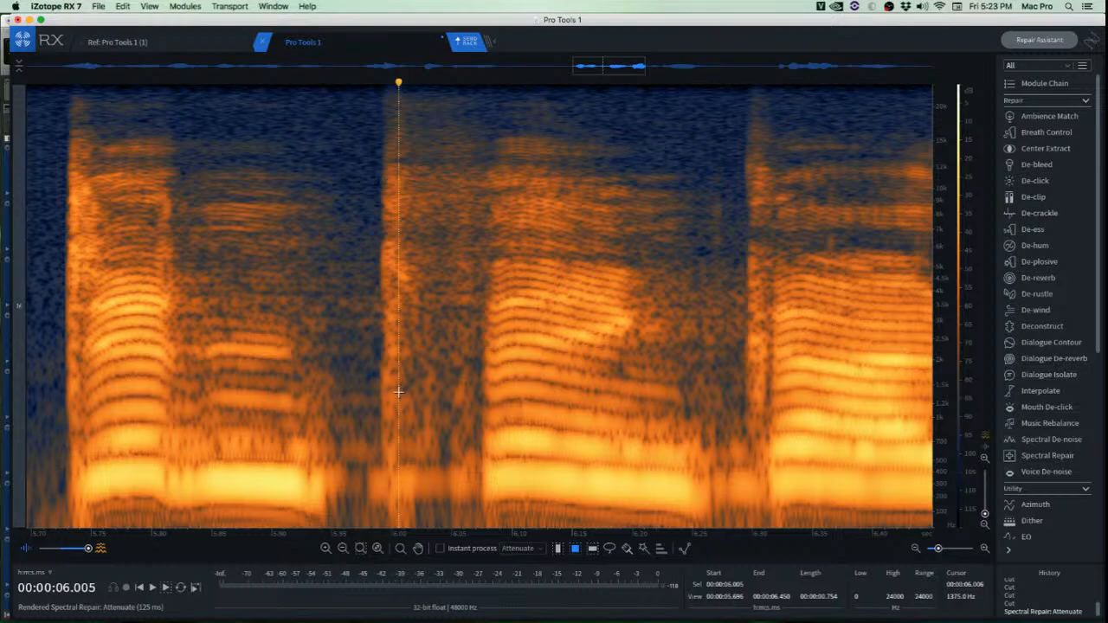
scroll(409, 407, up, 3)
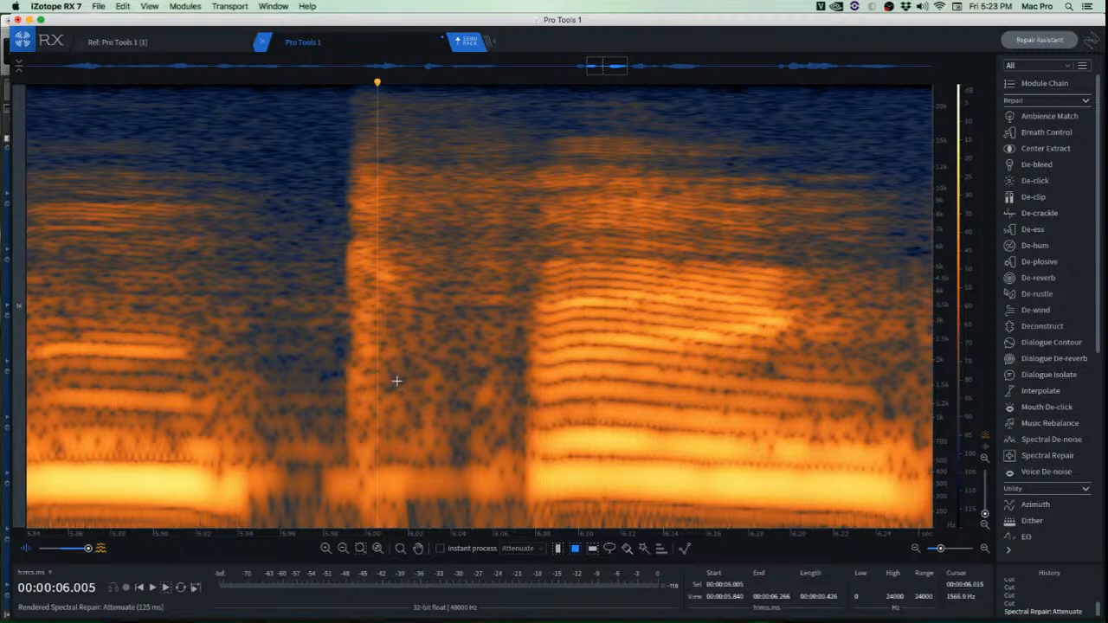
click(395, 381)
key(space)
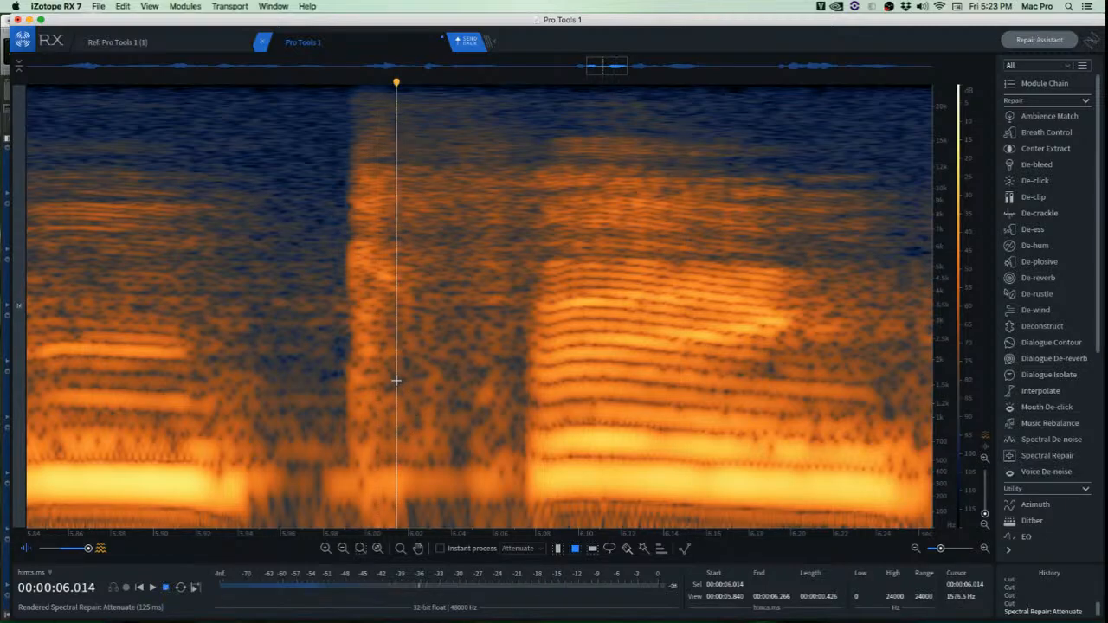
scroll(395, 383, down, 3)
scroll(568, 350, down, 3)
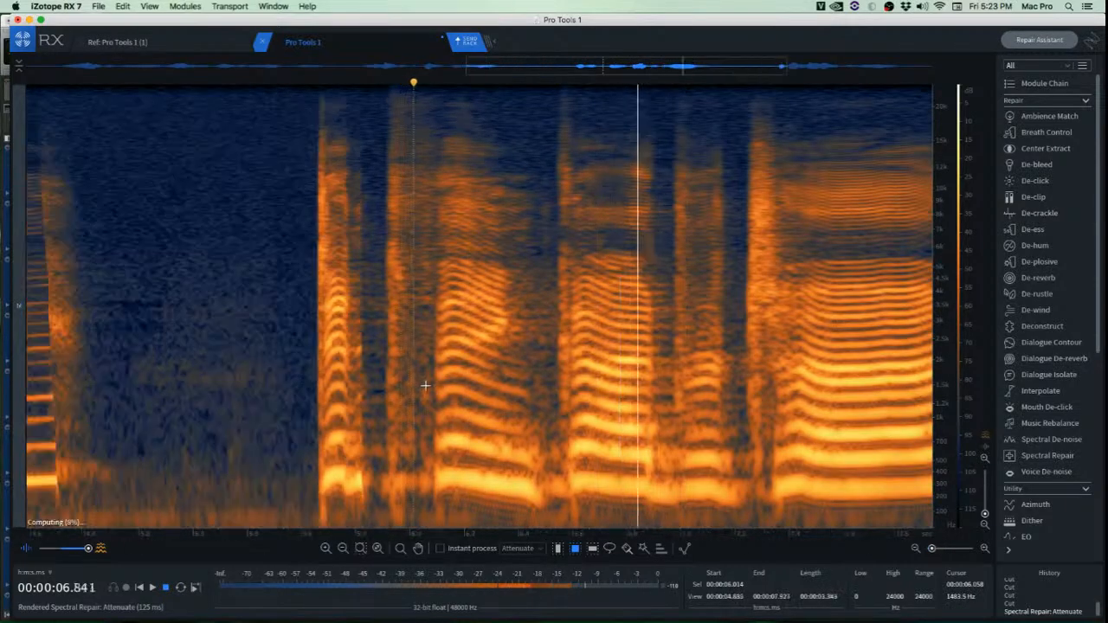
click(568, 350)
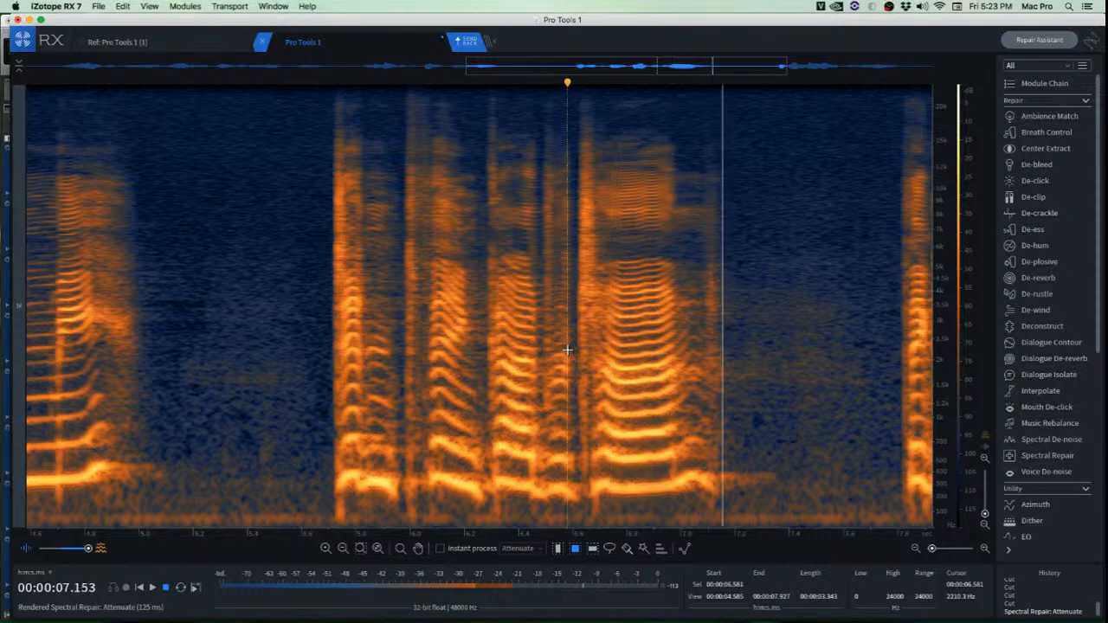
key(space)
Attenuate the reverb tail at about 7.154 to 7.666 s, 1484 to 2130 Hz, with Spectral Repair.
scroll(806, 349, up, 2)
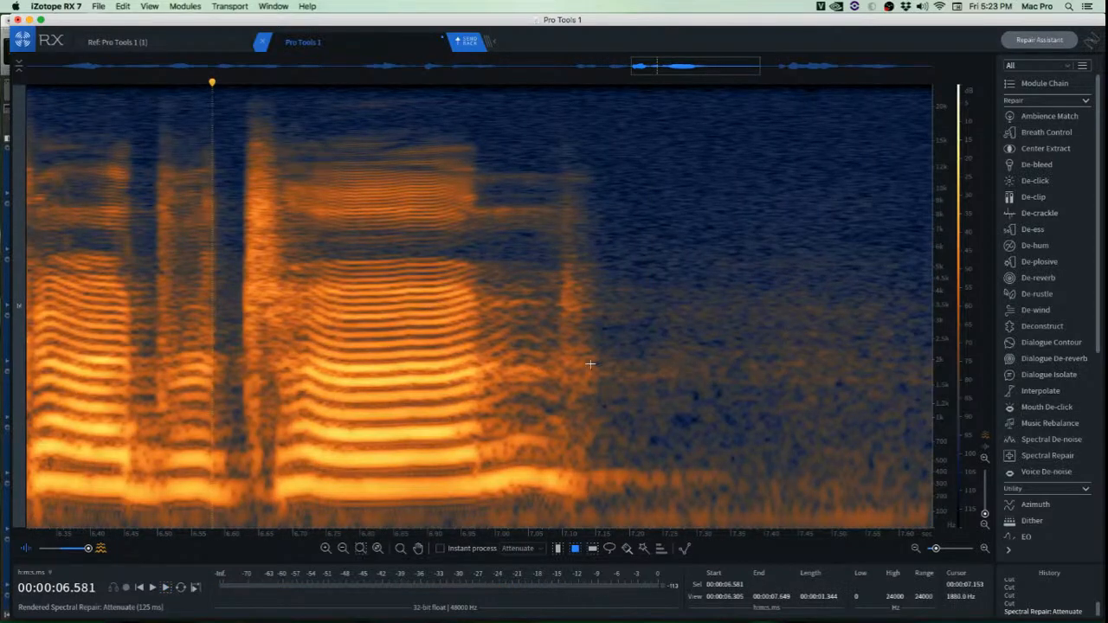
drag(599, 355, 863, 387)
key(space)
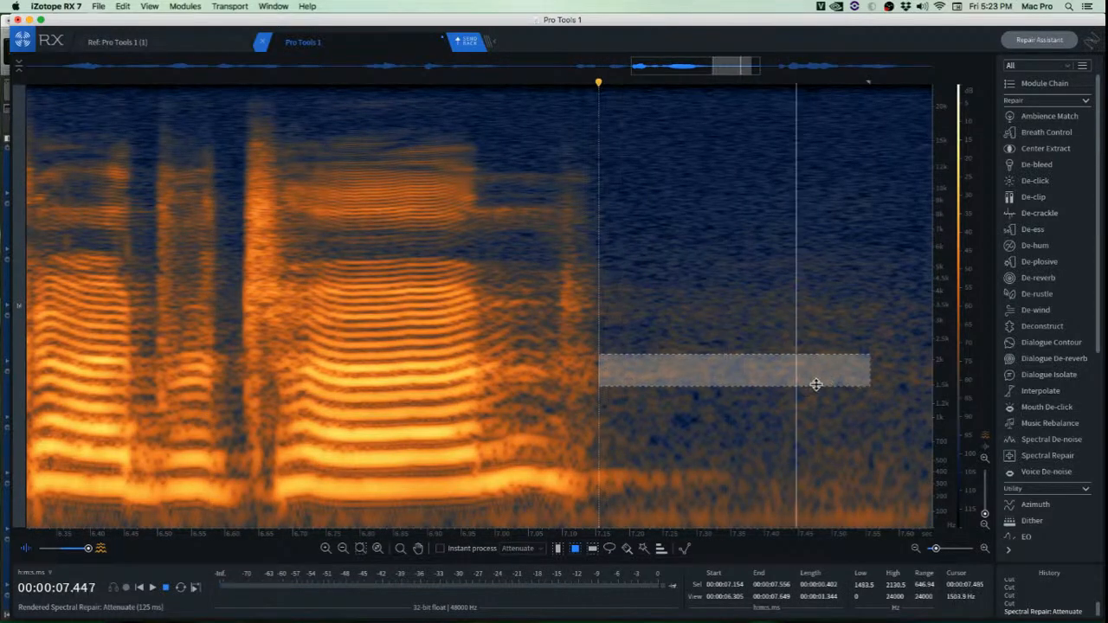
scroll(816, 384, down, 1)
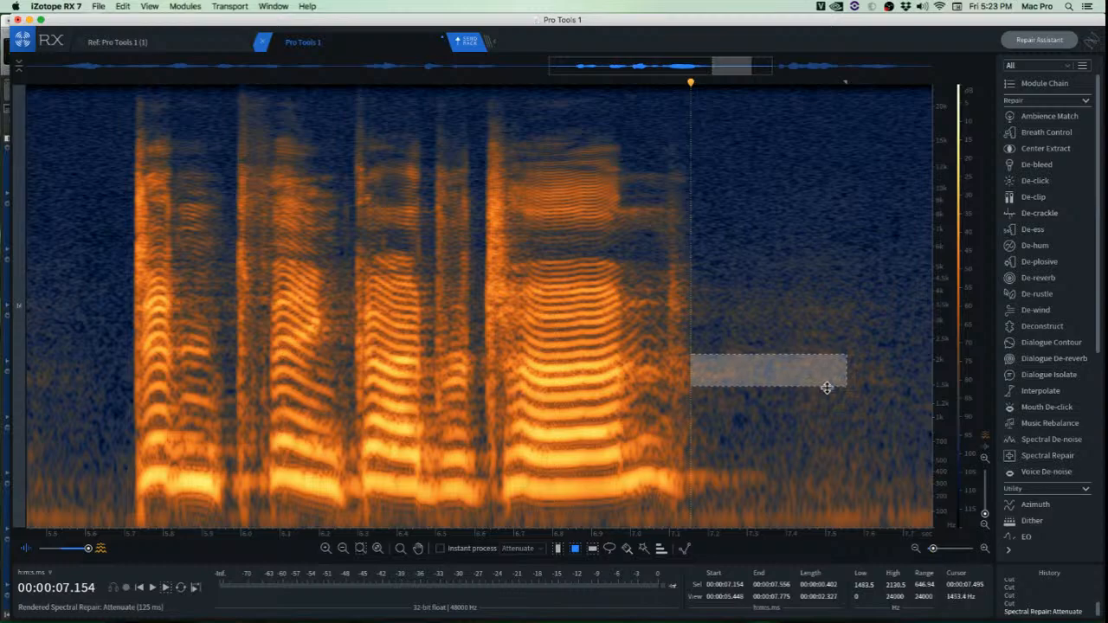
drag(845, 371, 889, 372)
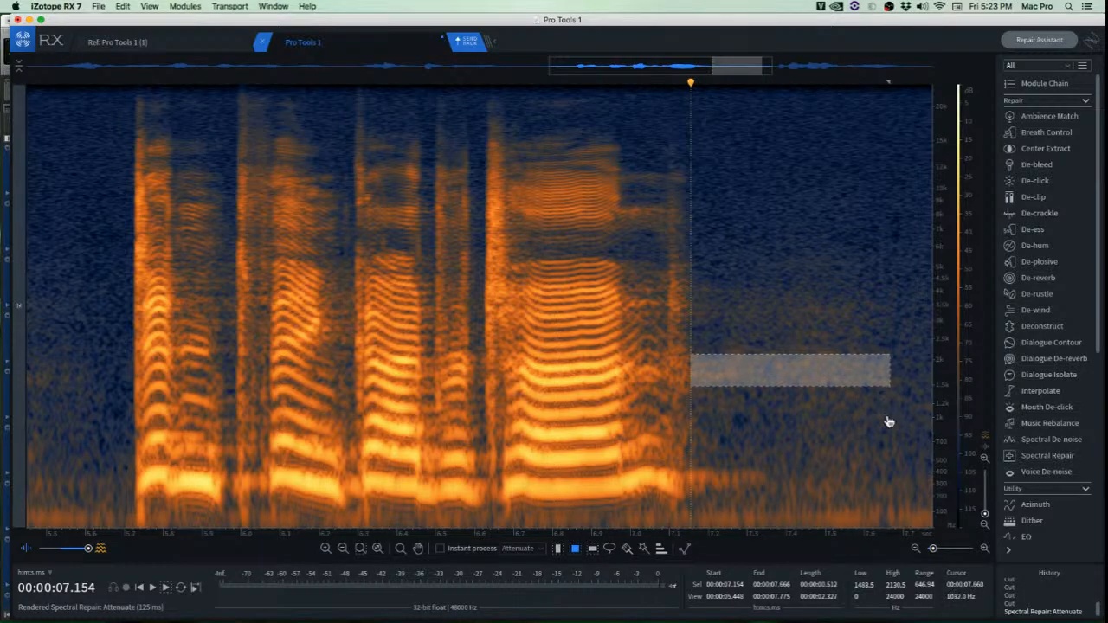
click(783, 443)
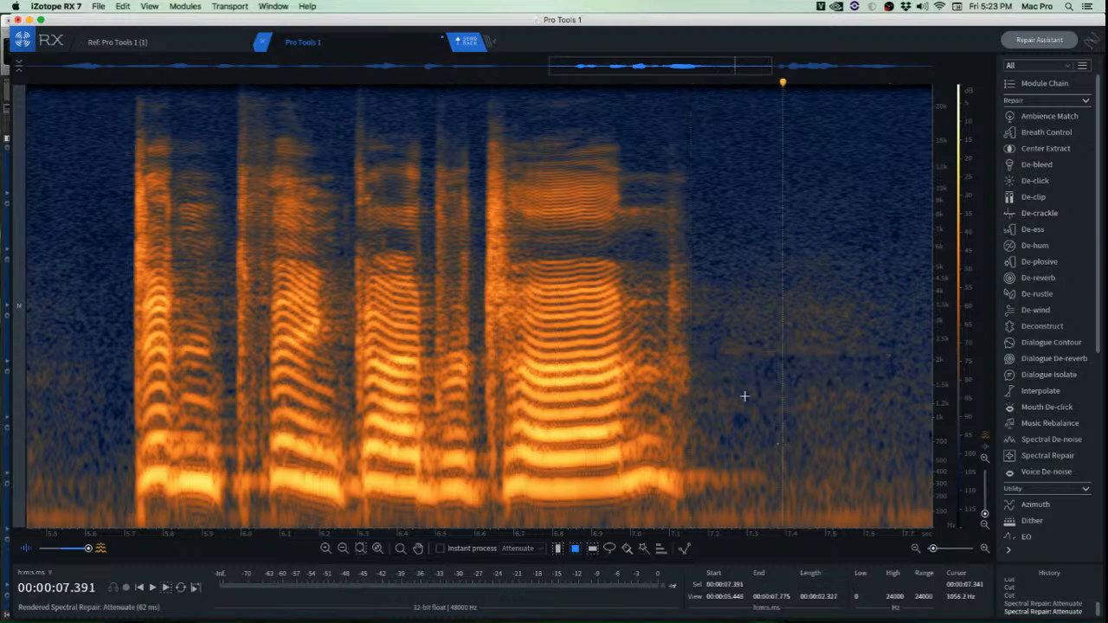
Play the end of the phrase repeatedly from about 6.445 s to check its reverb tail.
click(624, 316)
key(space)
click(415, 275)
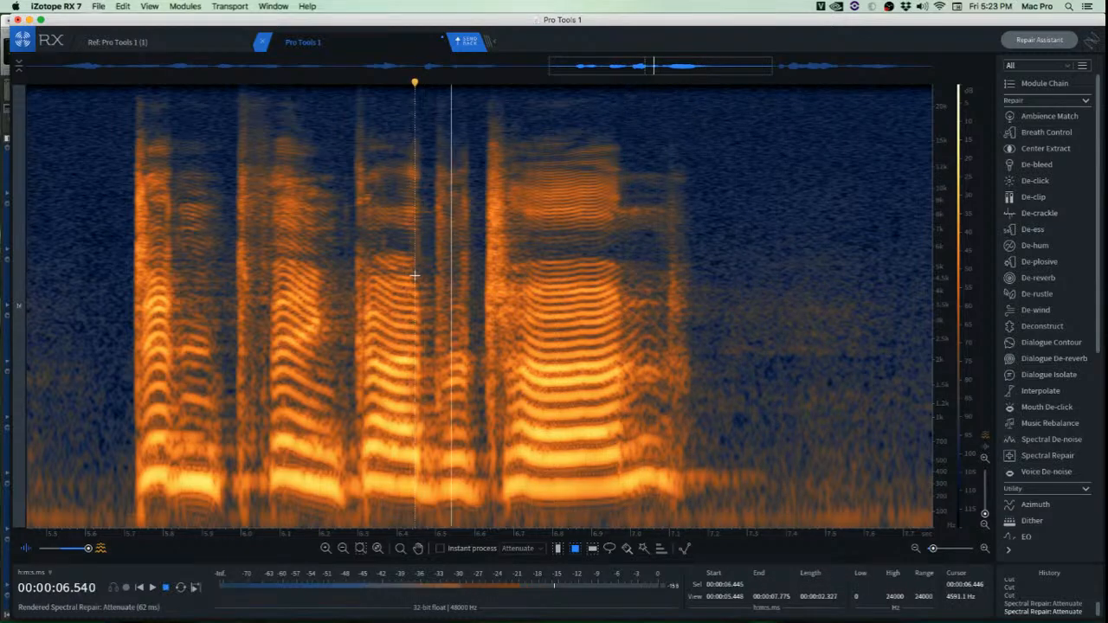
key(space)
key(space)
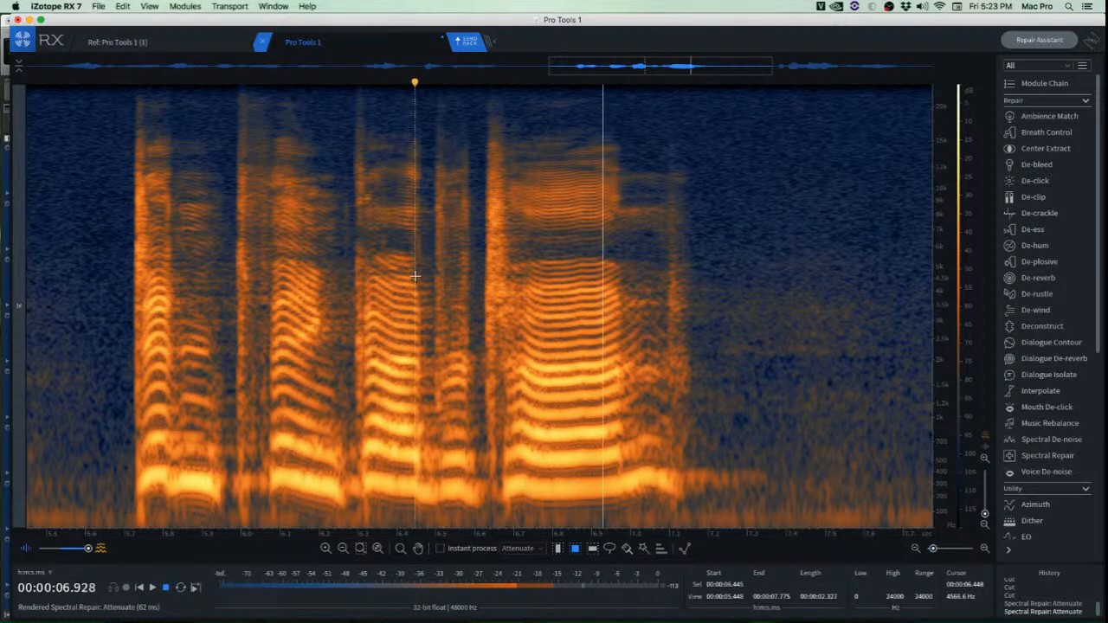
key(super+z)
key(space)
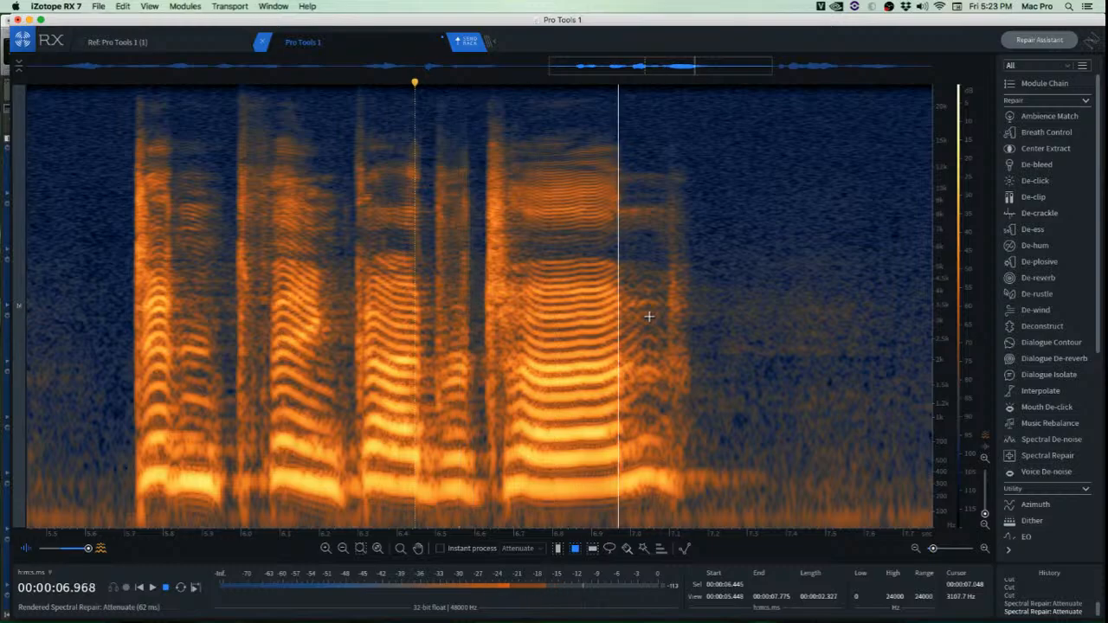
key(space)
Audition the tail band at about 7.160 to 7.678 s, 2028 to 3635 Hz, and the audio from about 7.500 s.
drag(689, 283, 841, 339)
key(space)
key(space)
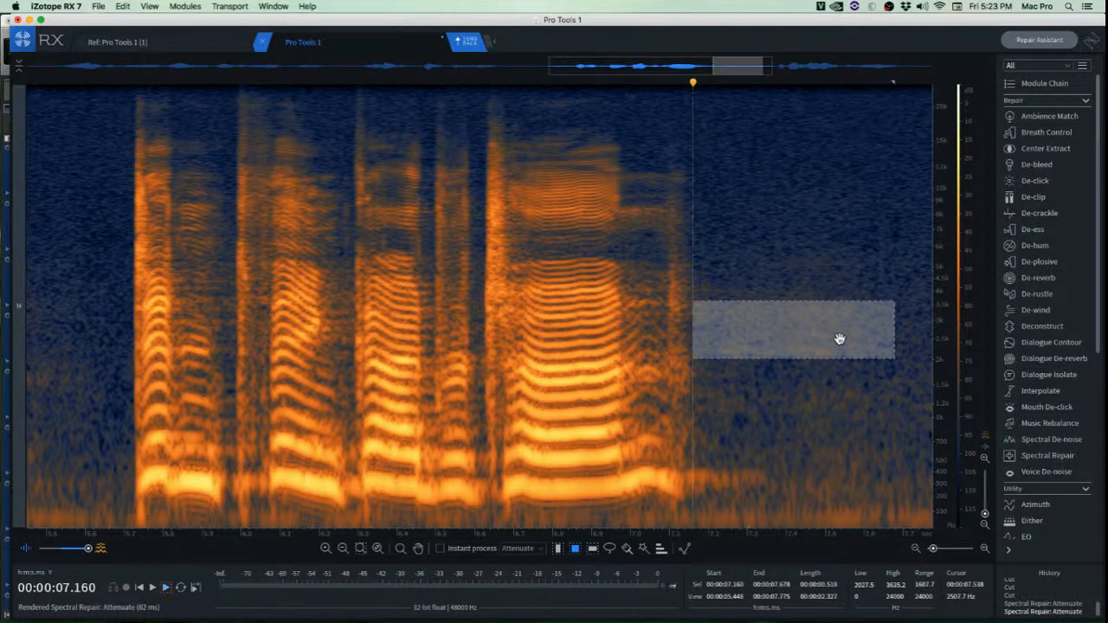
click(824, 389)
key(space)
key(space)
View the whole recording and play it repeatedly from about 4.240 s to check the transition between phrases.
scroll(786, 394, down, 6)
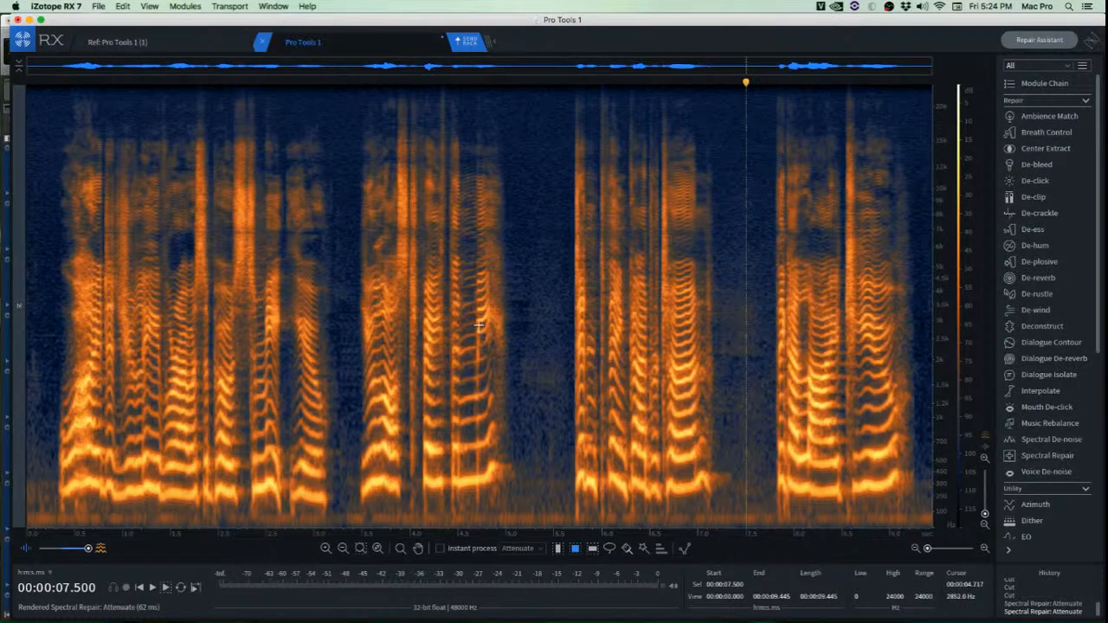
click(433, 325)
key(space)
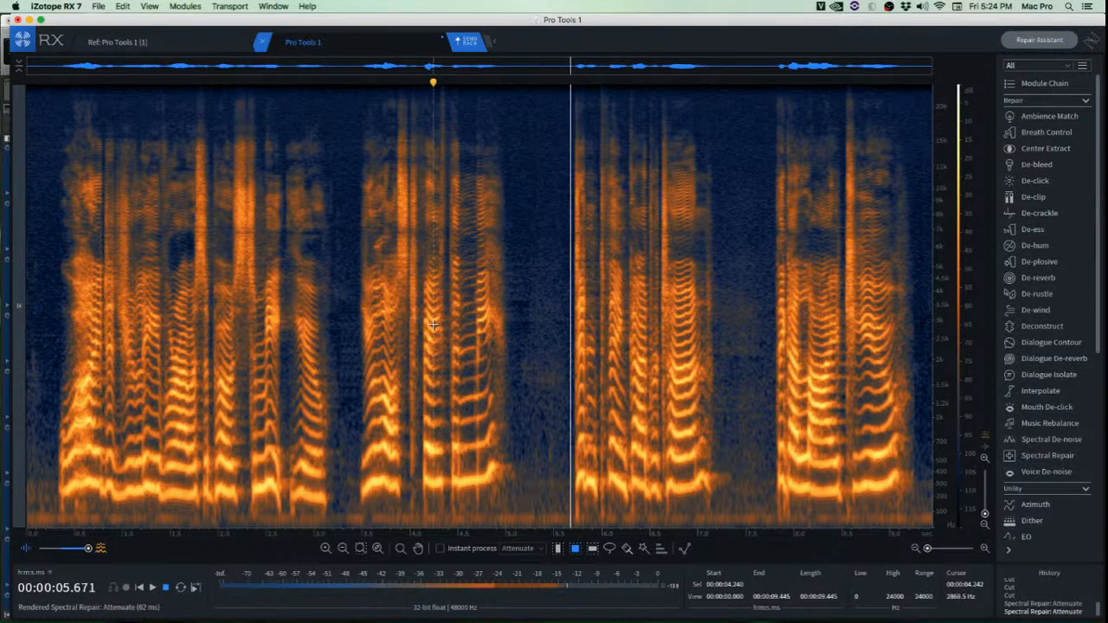
key(space)
key(space)
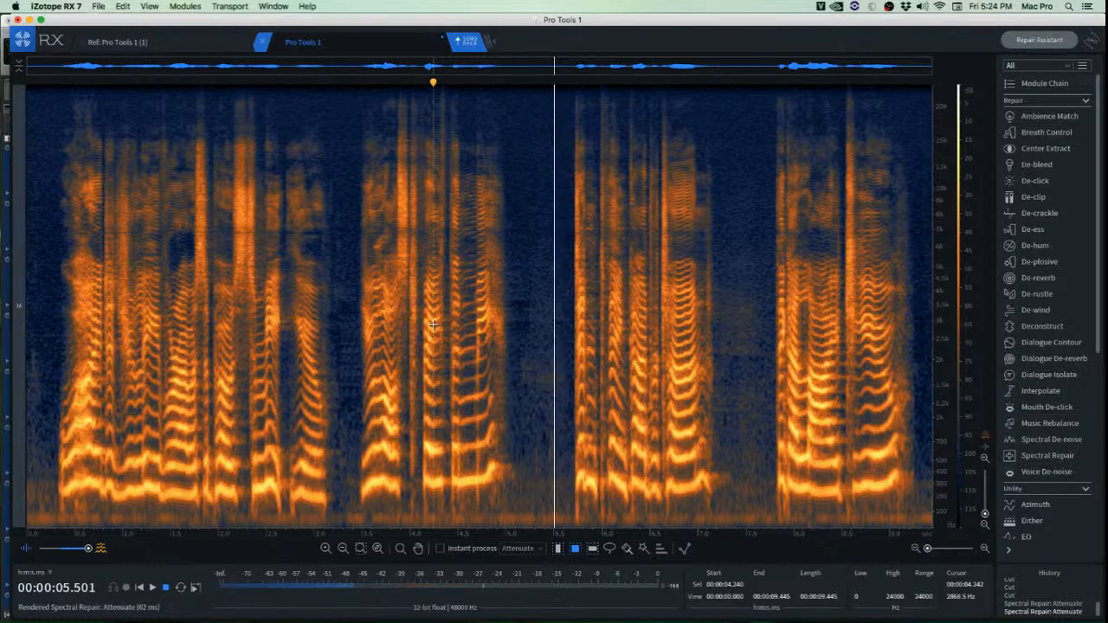
key(space)
Play the earlier phrases from about 2.252 s and within the second phrase, and return the playhead to about 3.407 s.
click(243, 275)
key(space)
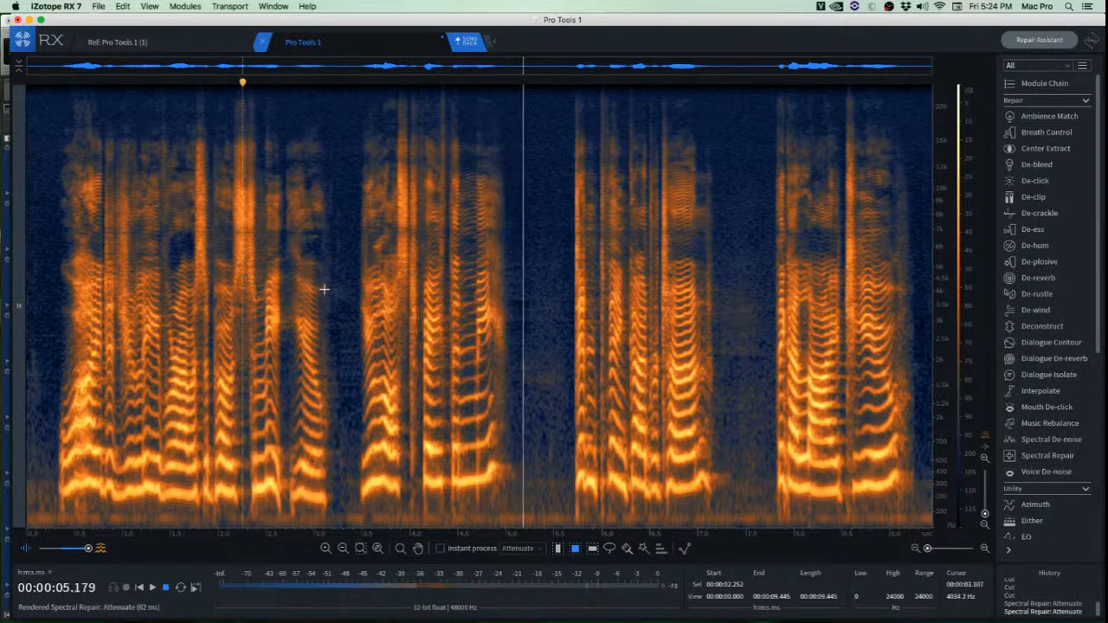
key(space)
click(394, 274)
key(space)
key(space)
click(353, 266)
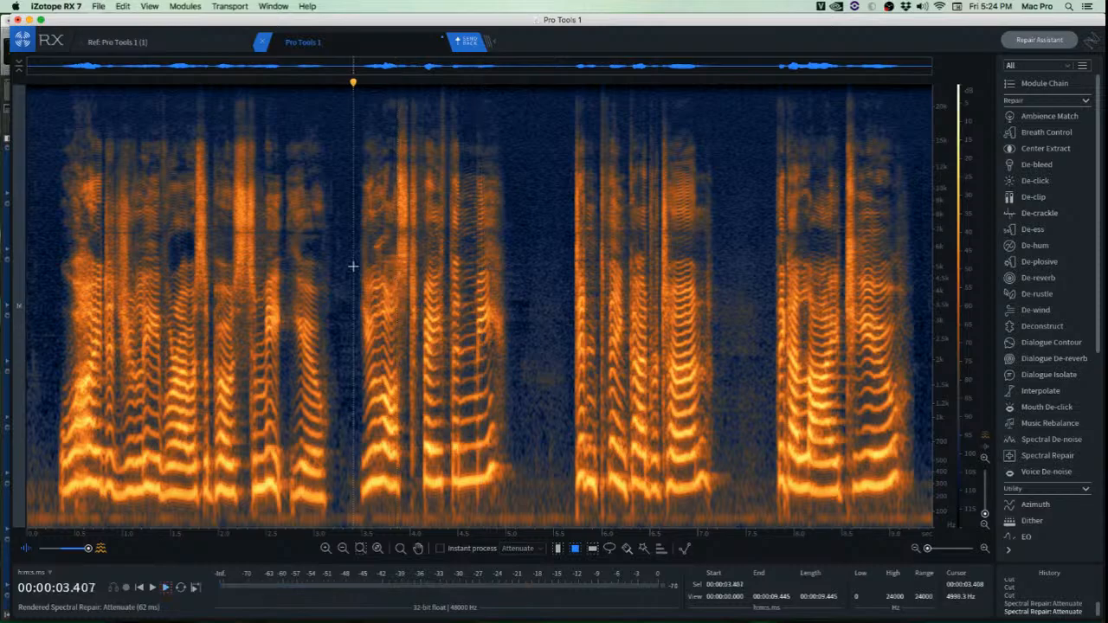
Play the second phrase from about 3.407 s and from 4.000 s to check its repaired word transitions.
key(space)
key(space)
click(410, 266)
key(space)
key(space)
scroll(445, 254, up, 5)
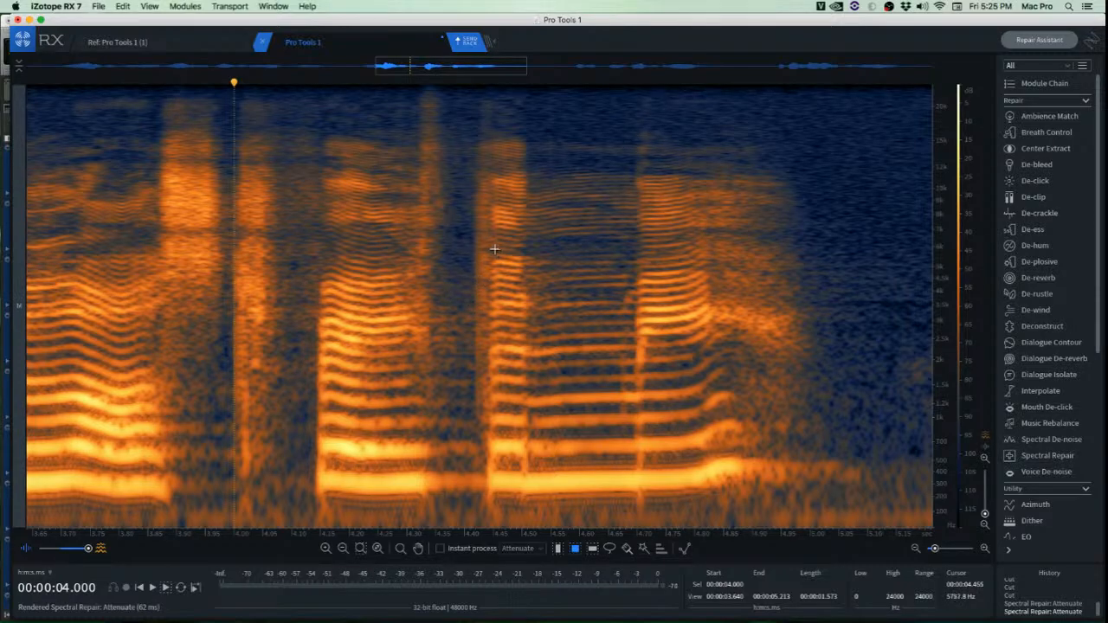
Audition the gap inside the second phrase repeatedly from about 4.088 s and 4.065 s.
click(284, 238)
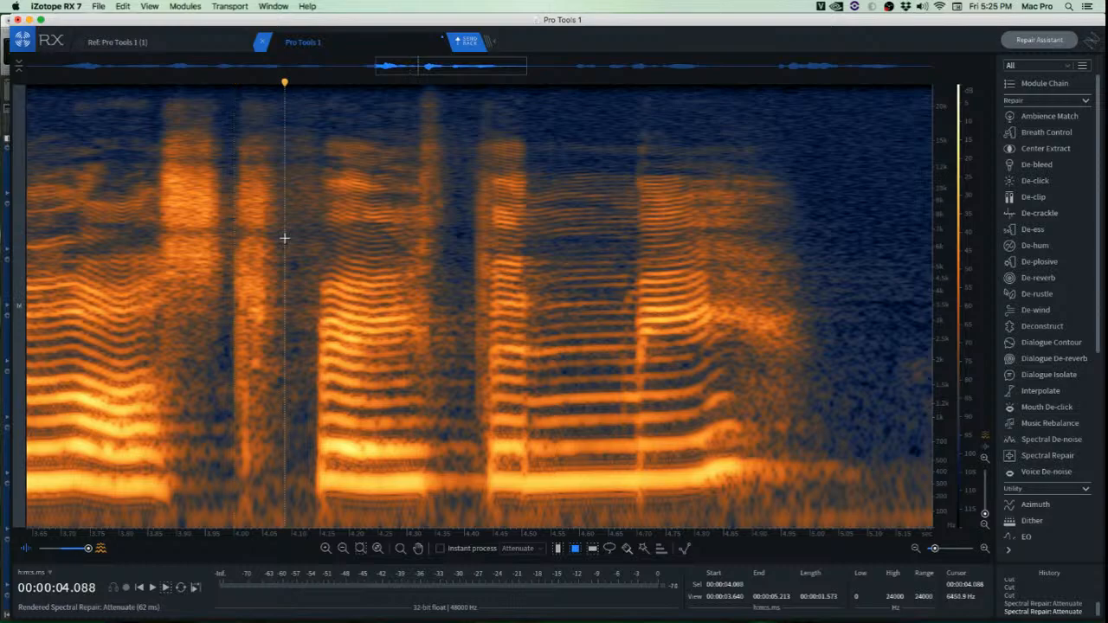
key(space)
scroll(285, 240, down, 5)
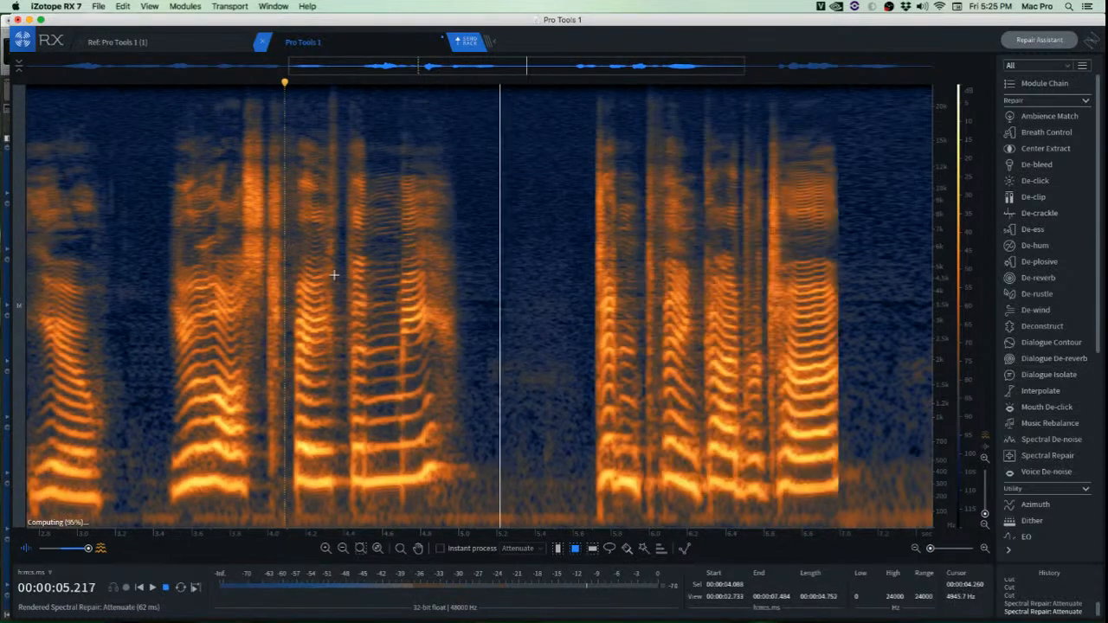
key(space)
key(space)
scroll(344, 277, up, 5)
key(space)
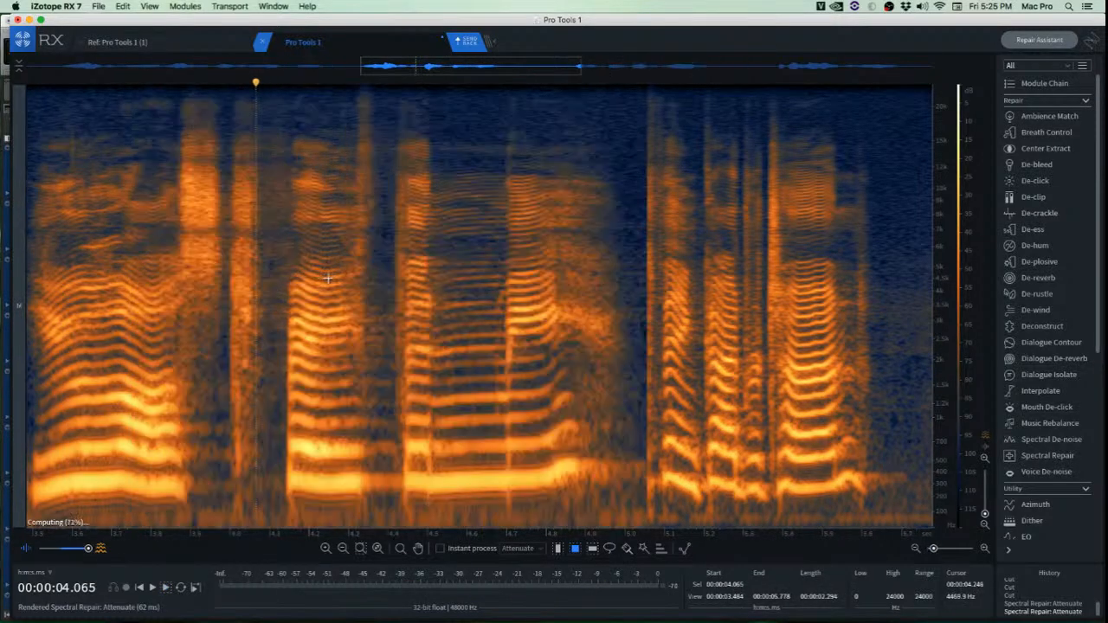
key(space)
scroll(355, 288, down, 4)
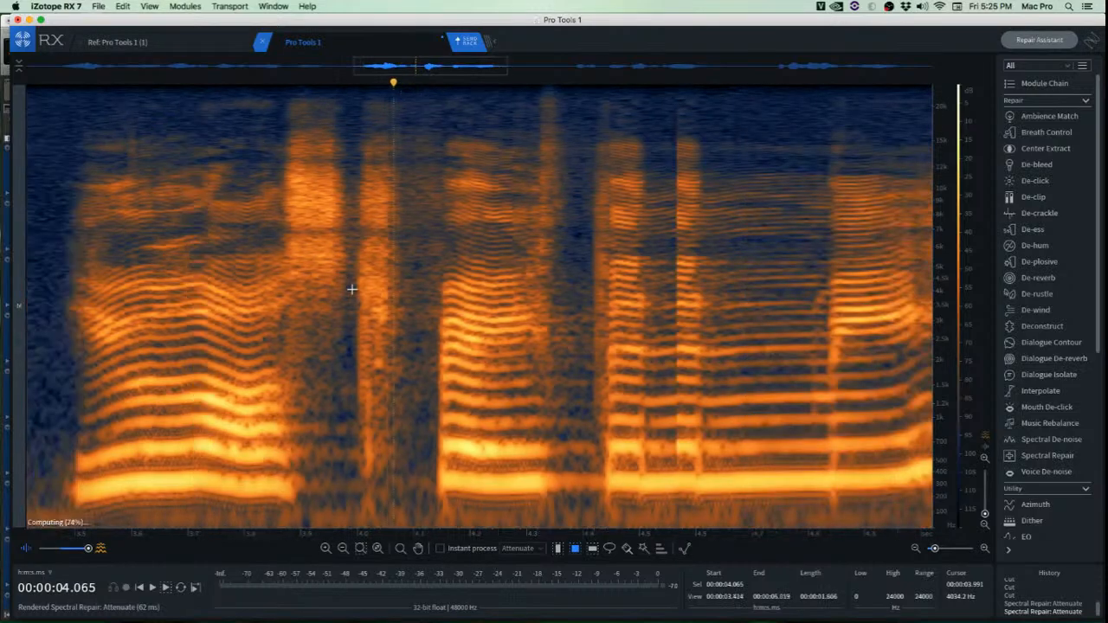
key(space)
Attenuate the smear in the gap before the next word at about 4.070 to 4.142 s, 1535 to 2265 Hz.
scroll(403, 300, up, 6)
drag(381, 301, 497, 340)
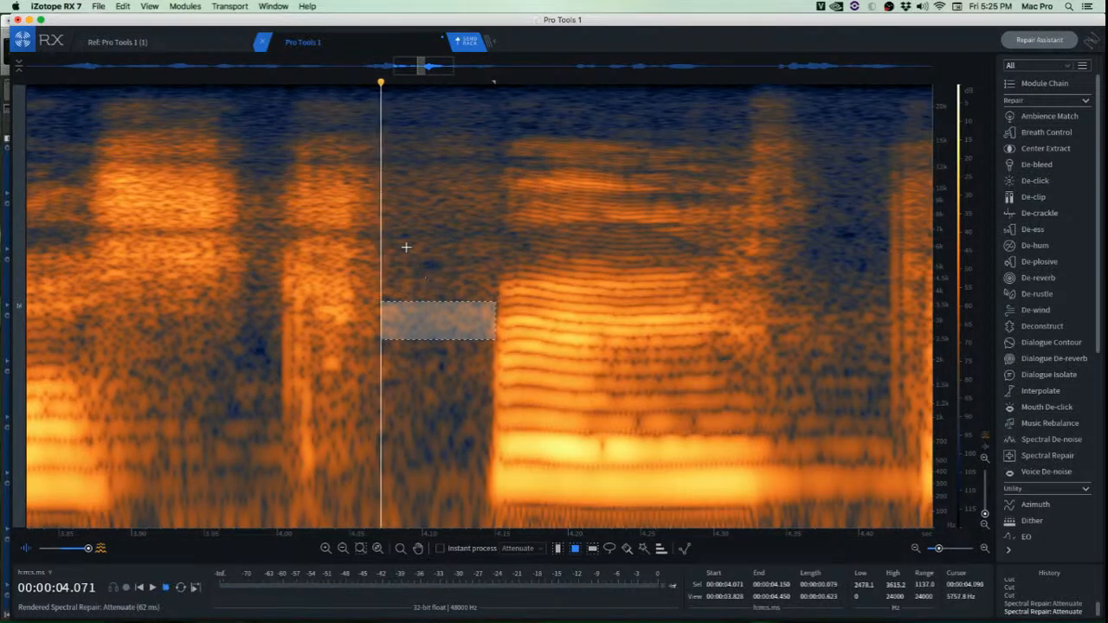
mouse_move(384, 264)
mouse_down()
mouse_move(487, 303)
mouse_move(444, 379)
mouse_up()
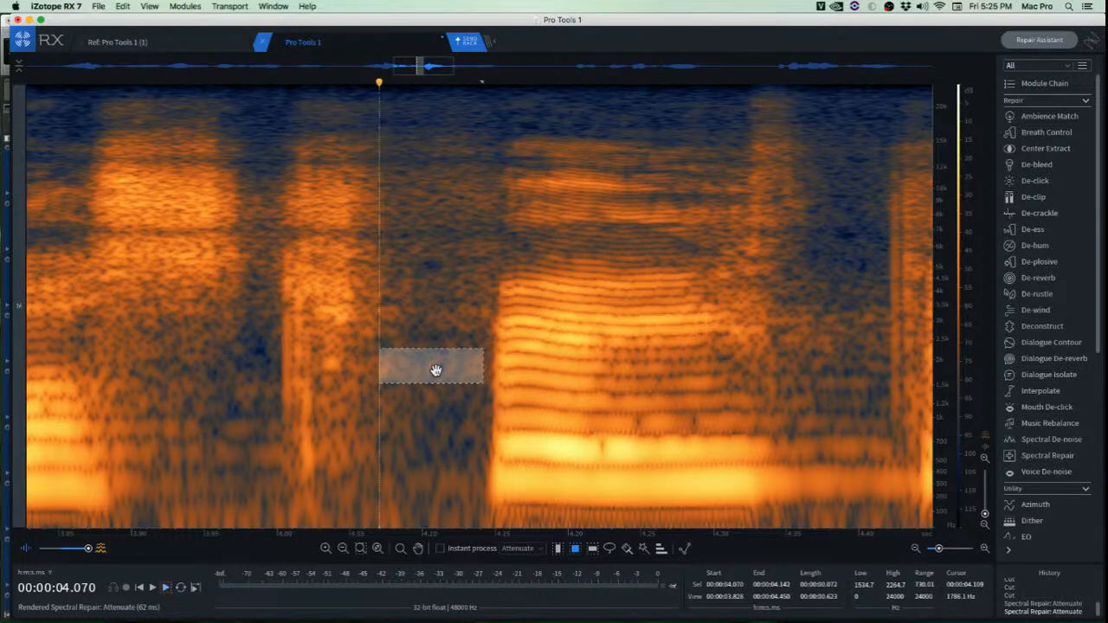
key(super+c)
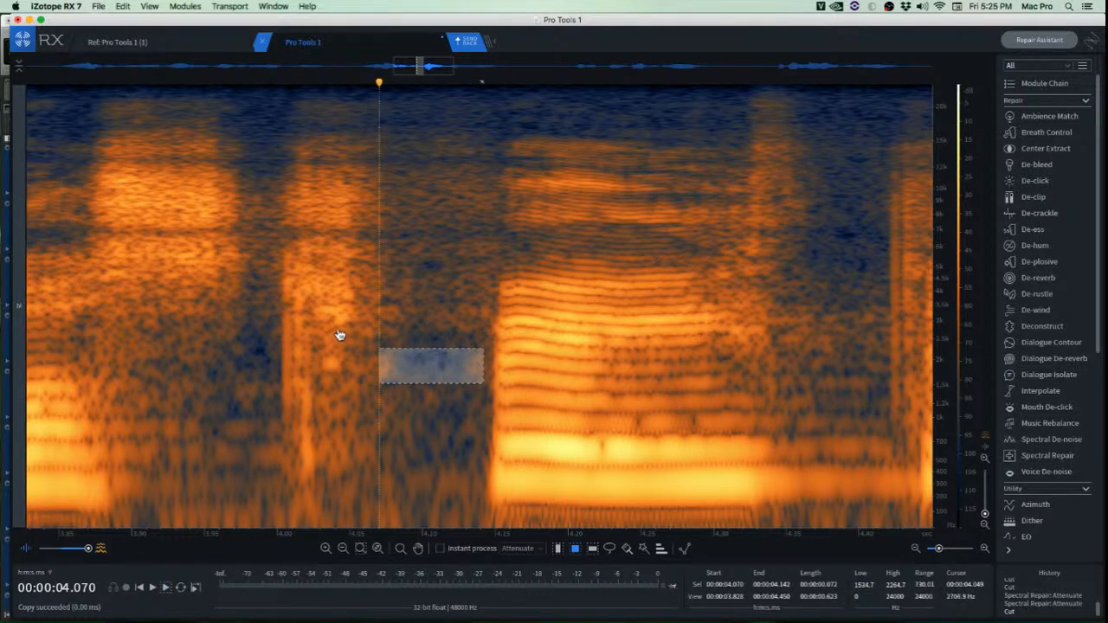
key(super+shift+5)
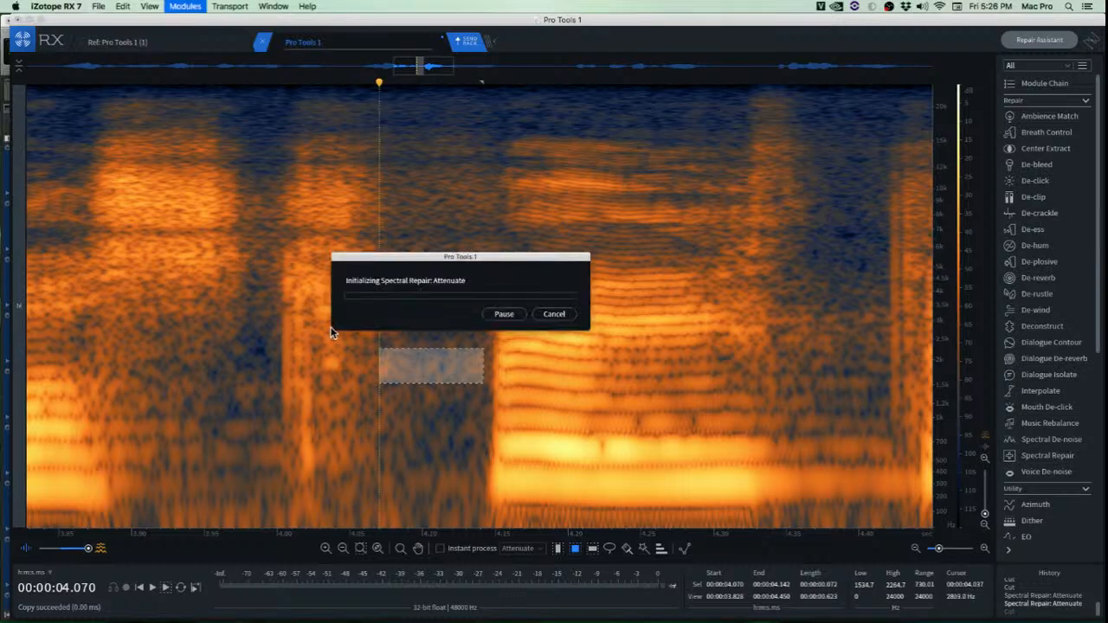
Play the attenuated gap in context from about 3.932 s and from 4.135 s.
click(179, 274)
key(space)
key(space)
scroll(207, 274, down, 5)
key(space)
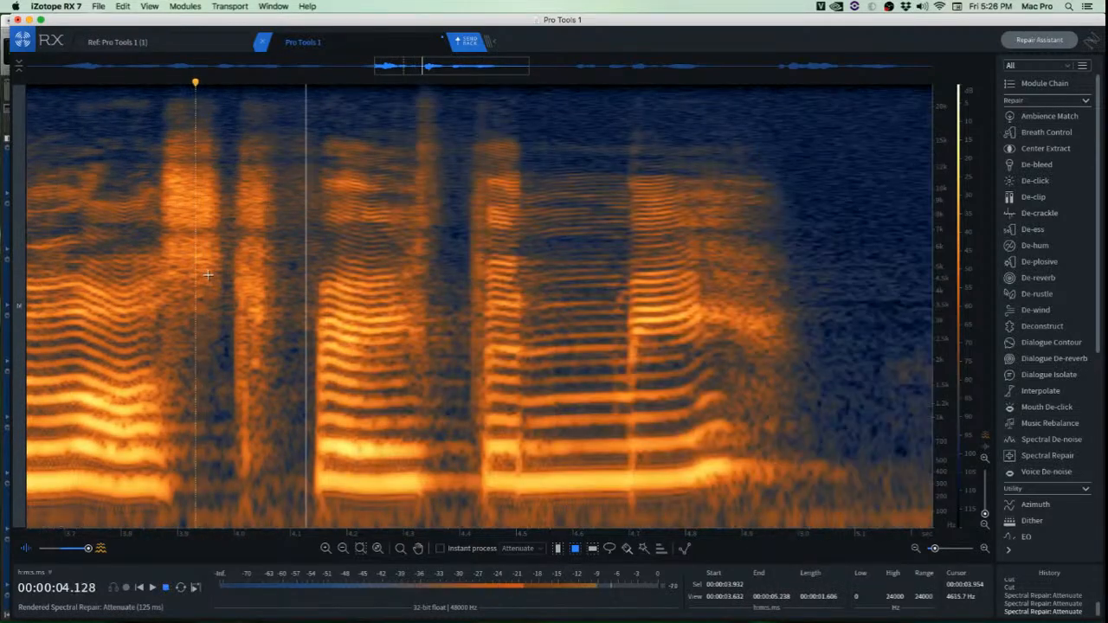
key(space)
click(310, 282)
key(space)
key(space)
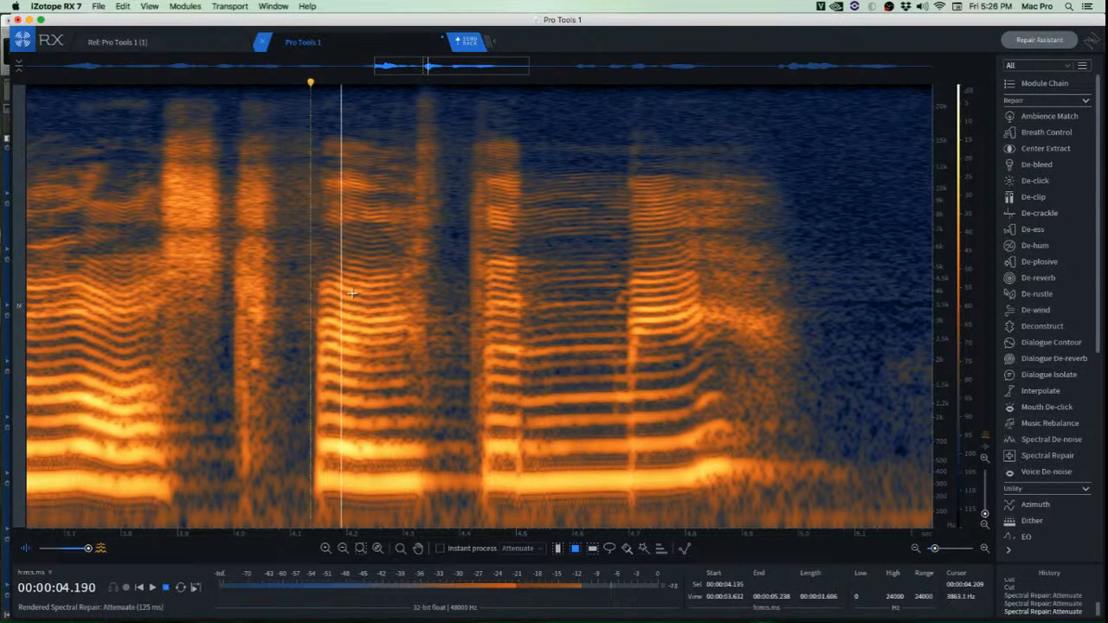
Attenuate the low-frequency smear in the second phrase at about 4.341 to 4.435 s, 193 to 415 Hz.
scroll(457, 314, up, 3)
click(385, 301)
drag(384, 301, 490, 360)
drag(442, 333, 474, 482)
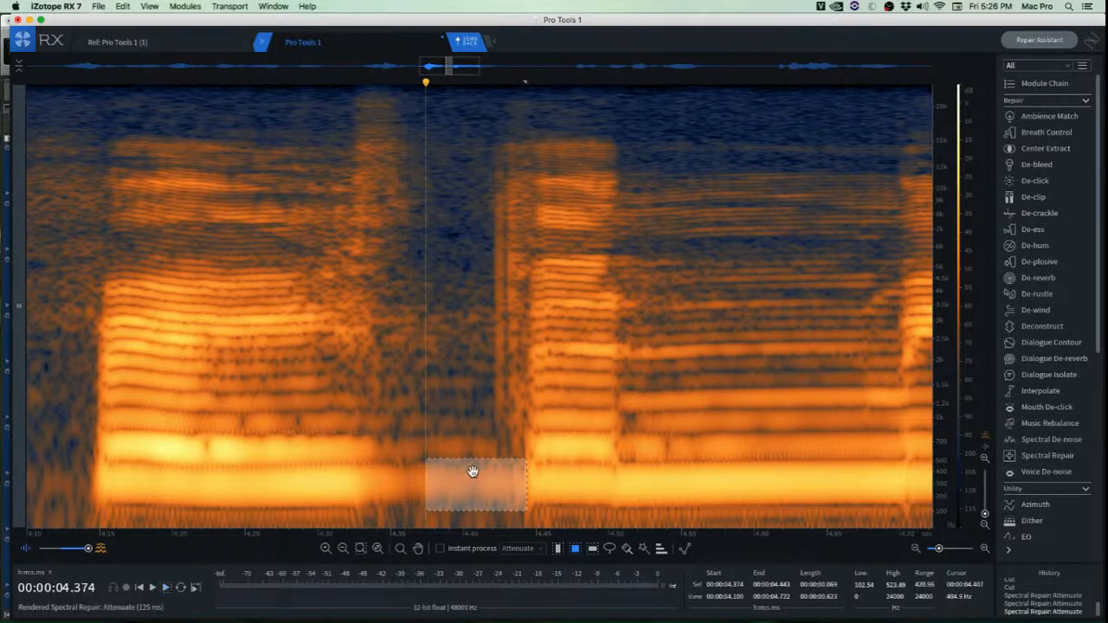
click(390, 466)
drag(376, 470, 515, 500)
key(super+x)
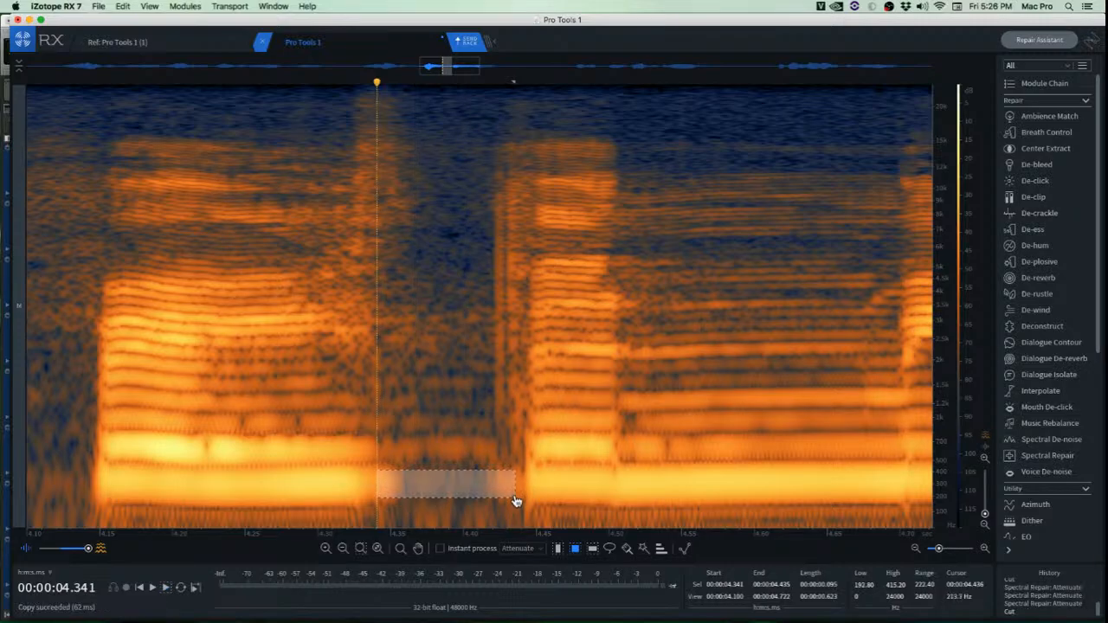
key(super+z)
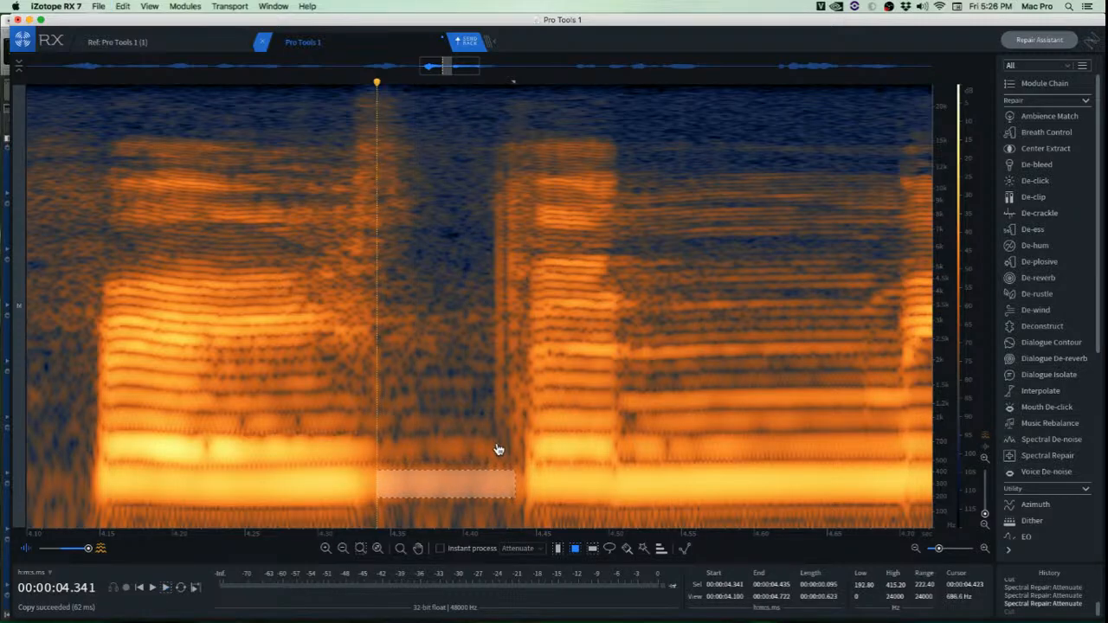
key(shift+super+5)
click(448, 443)
Attenuate the narrow harmonic smear near 680 Hz in the same gap, at about 4.35 to 4.42 s.
scroll(438, 444, up, 3)
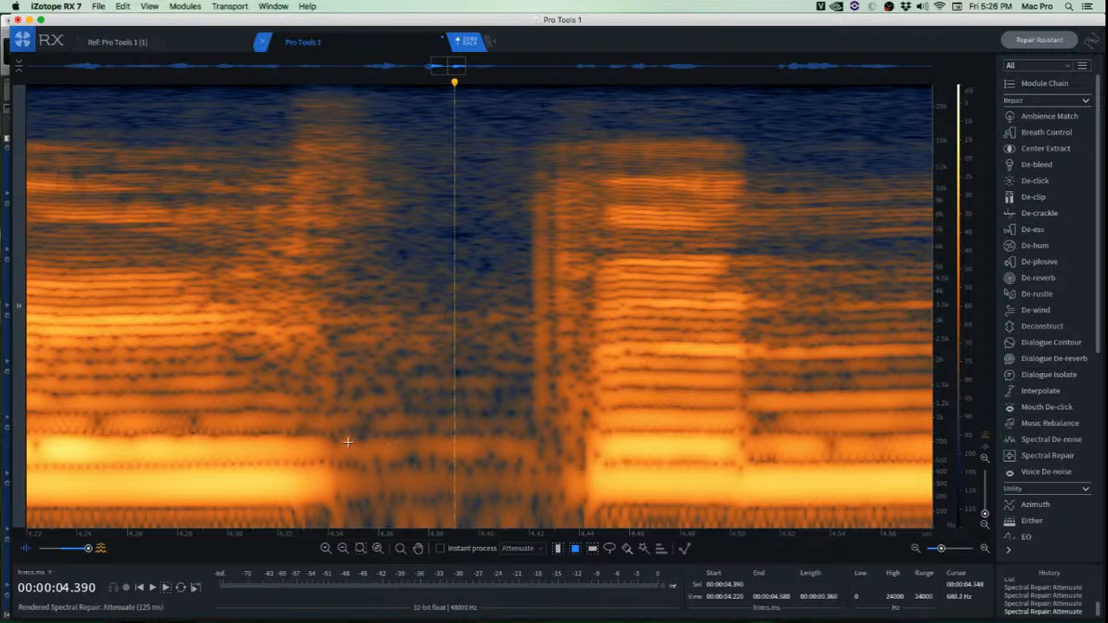
drag(347, 442, 532, 451)
click(364, 378)
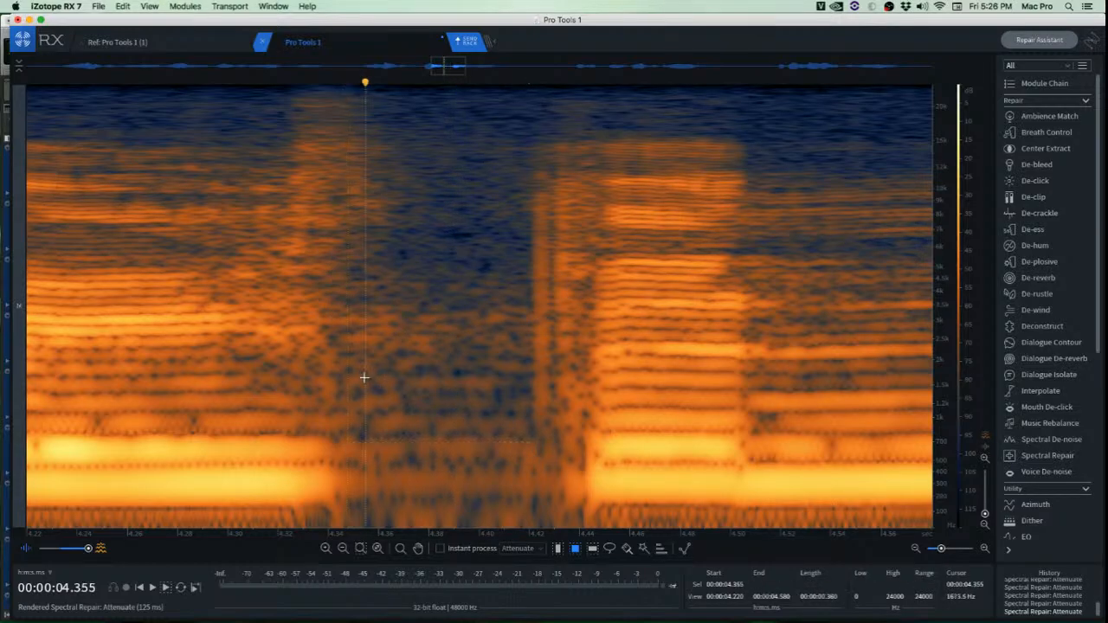
Play the second phrase repeatedly from about 4.113 s to check the low-frequency attenuation.
scroll(365, 378, down, 3)
click(198, 352)
key(space)
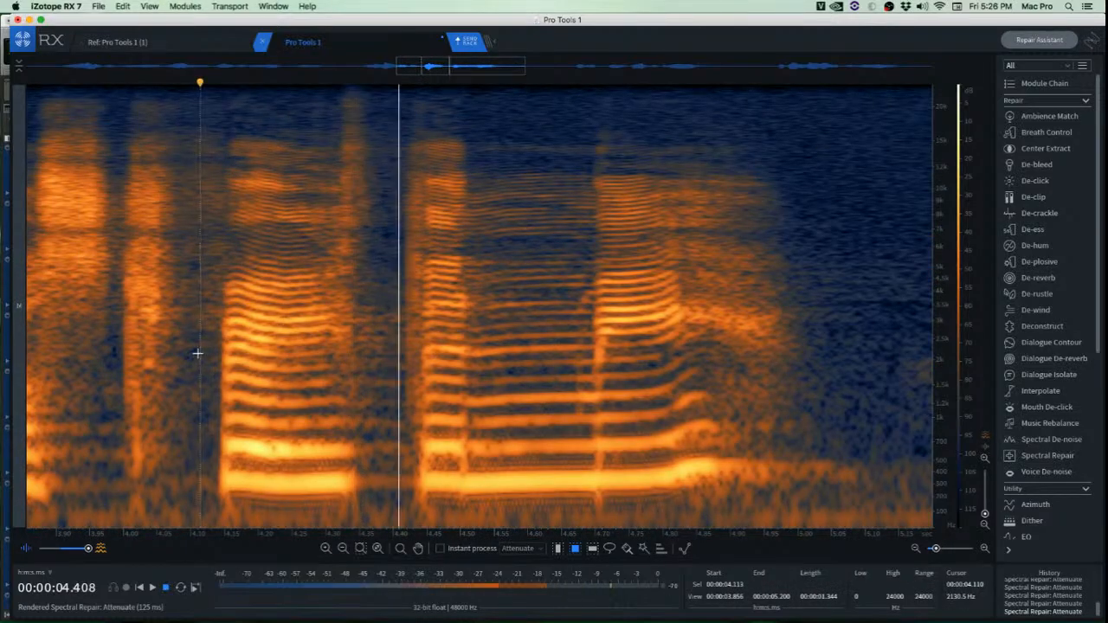
key(space)
key(space)
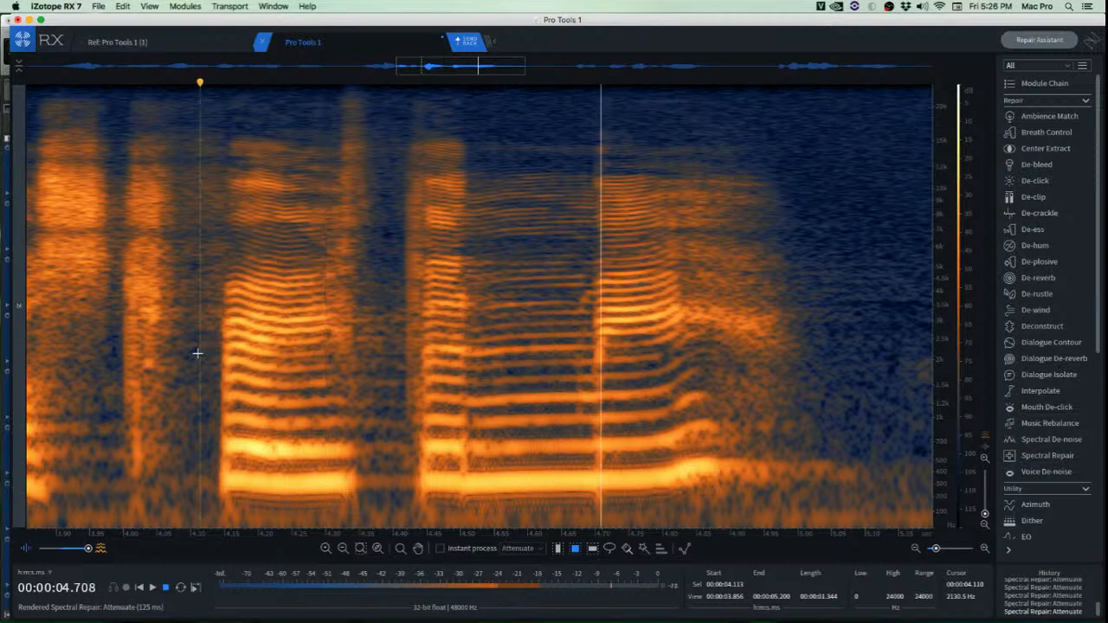
key(space)
Select the gap's band at about 4.341 to 4.418 s, 2066 to 3676 Hz, and replay the audio from 4.012 s through the third phrase.
scroll(371, 385, up, 5)
drag(328, 301, 439, 359)
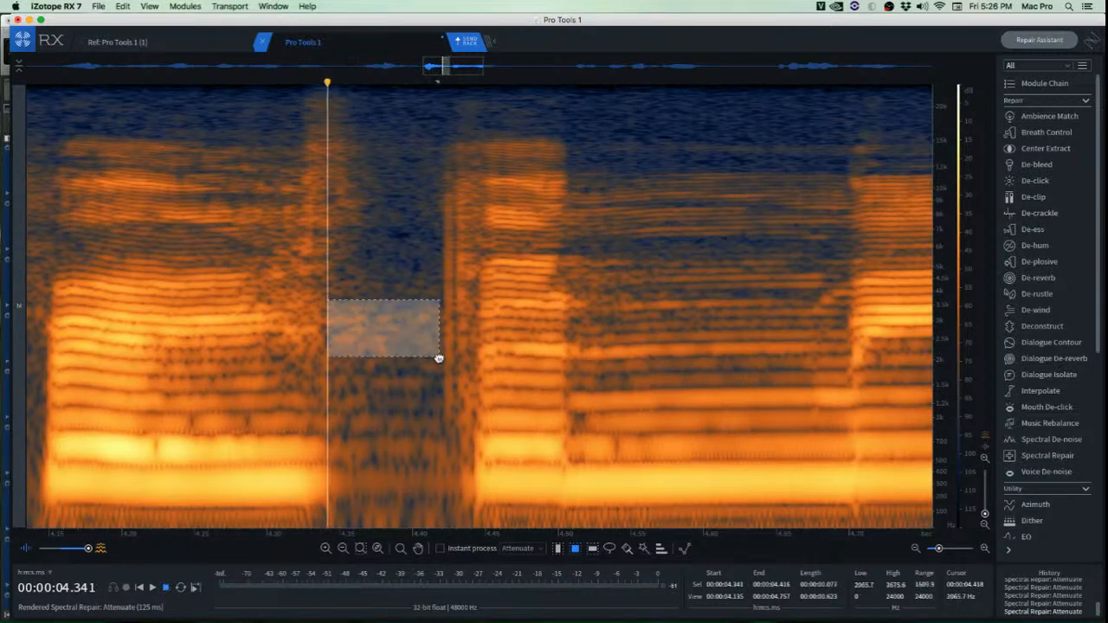
click(331, 402)
scroll(332, 403, down, 5)
click(204, 353)
key(space)
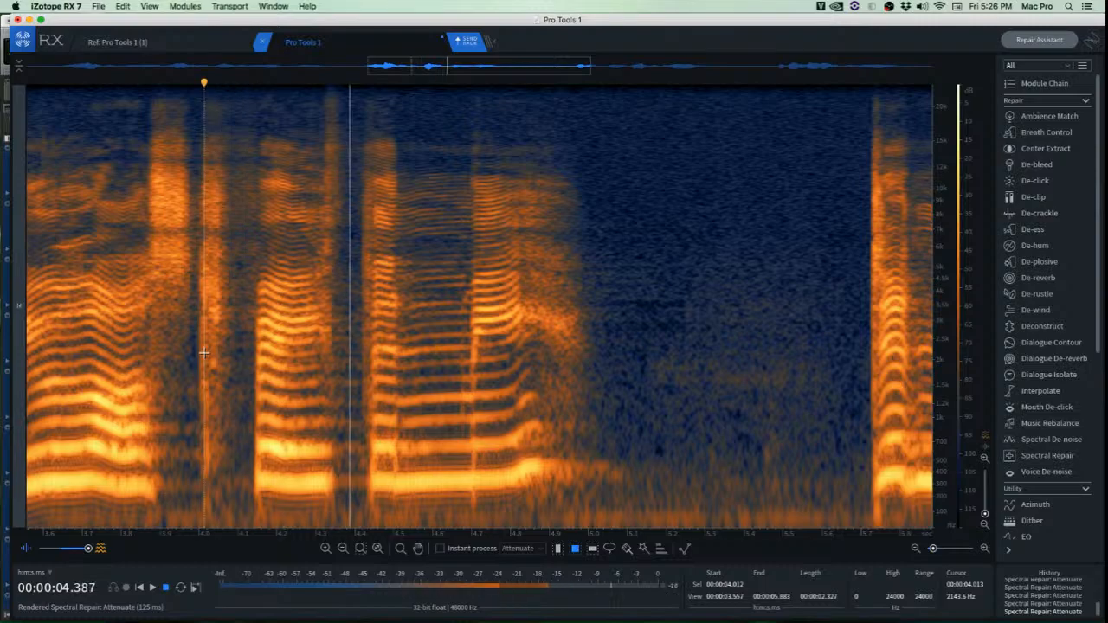
key(space)
key(space)
key(space)
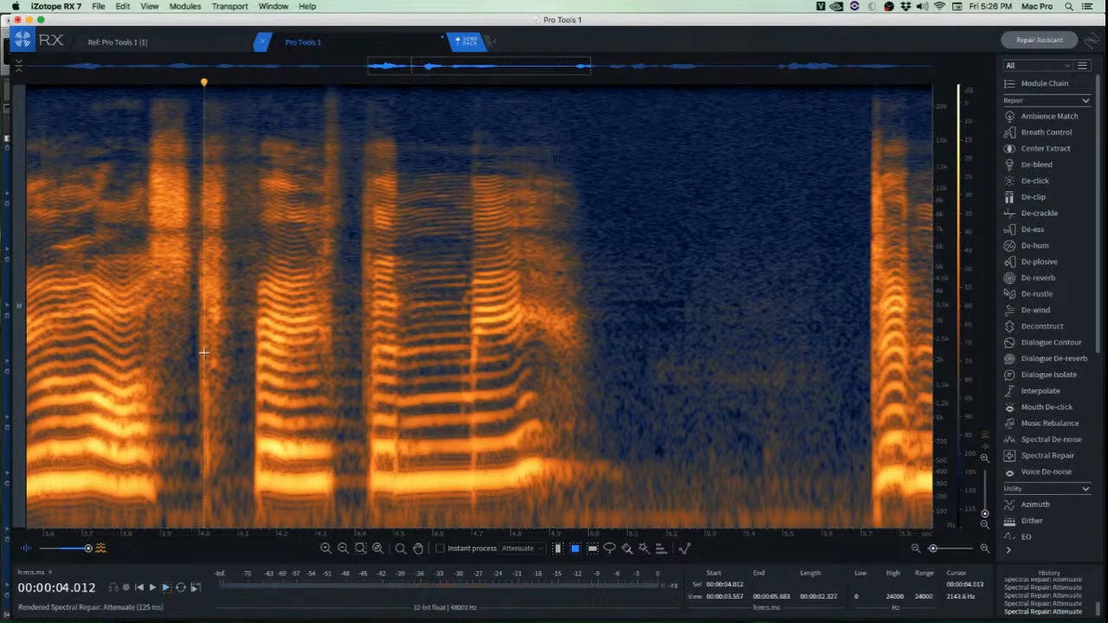
key(space)
scroll(206, 353, down, 4)
scroll(606, 389, down, 2)
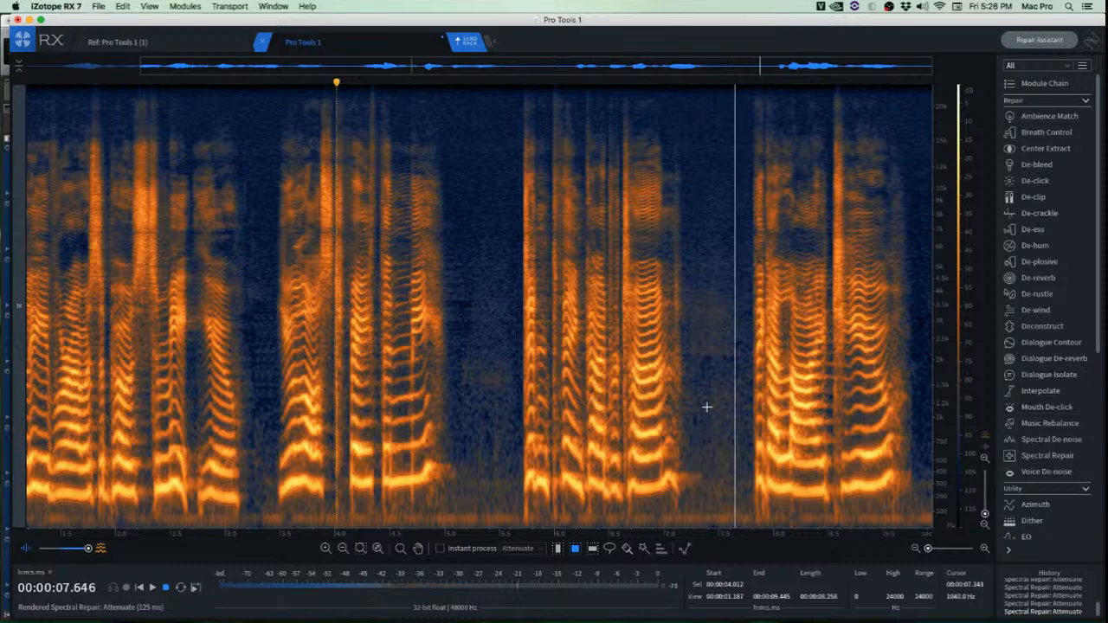
key(space)
Play the third phrase's ending from about 6.888 s and attenuate its low-frequency tail at about 7.12 to 7.36 s.
scroll(705, 390, up, 2)
click(612, 374)
key(space)
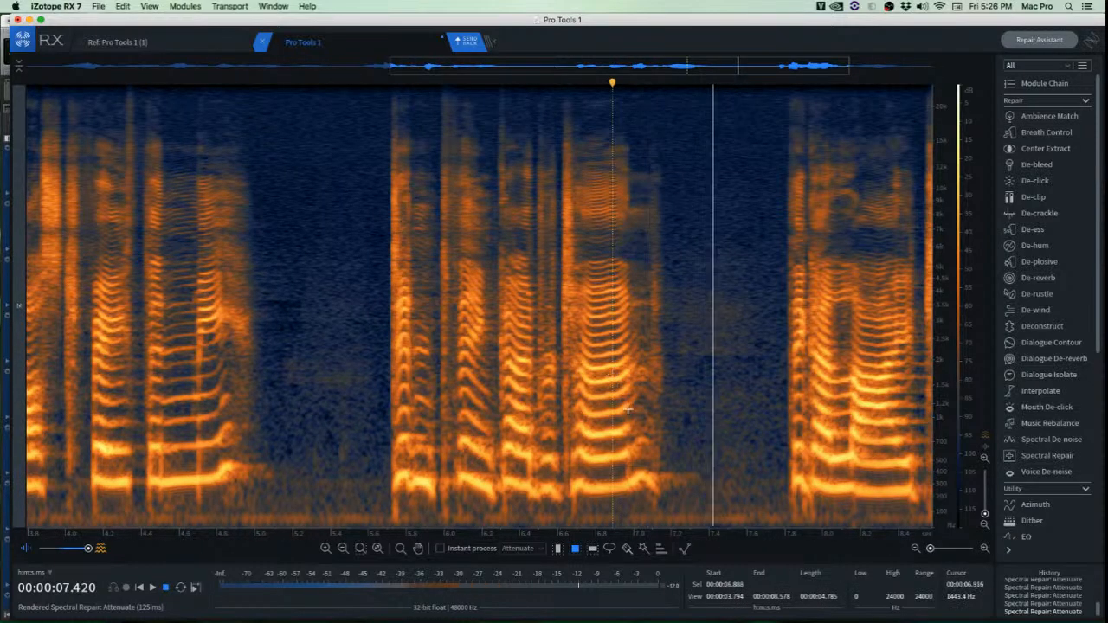
key(space)
scroll(658, 446, up, 3)
drag(643, 468, 756, 492)
click(805, 450)
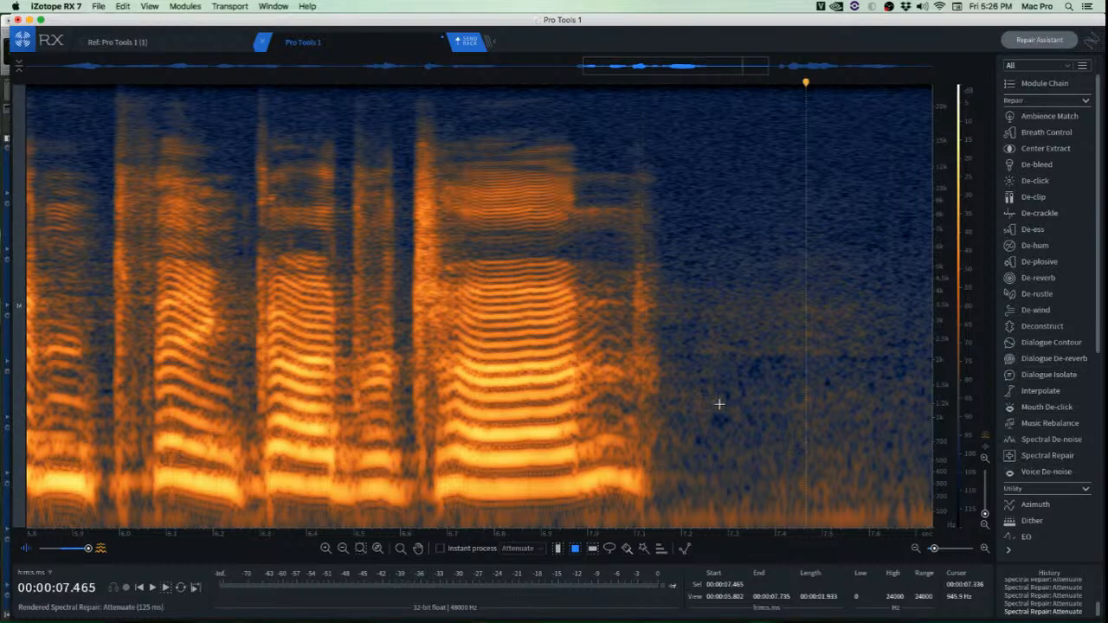
Audition the third phrase's tail from about 7.088 s and the wider passage from about 4.822 s.
click(629, 292)
key(space)
key(space)
key(space)
key(space)
scroll(646, 345, down, 5)
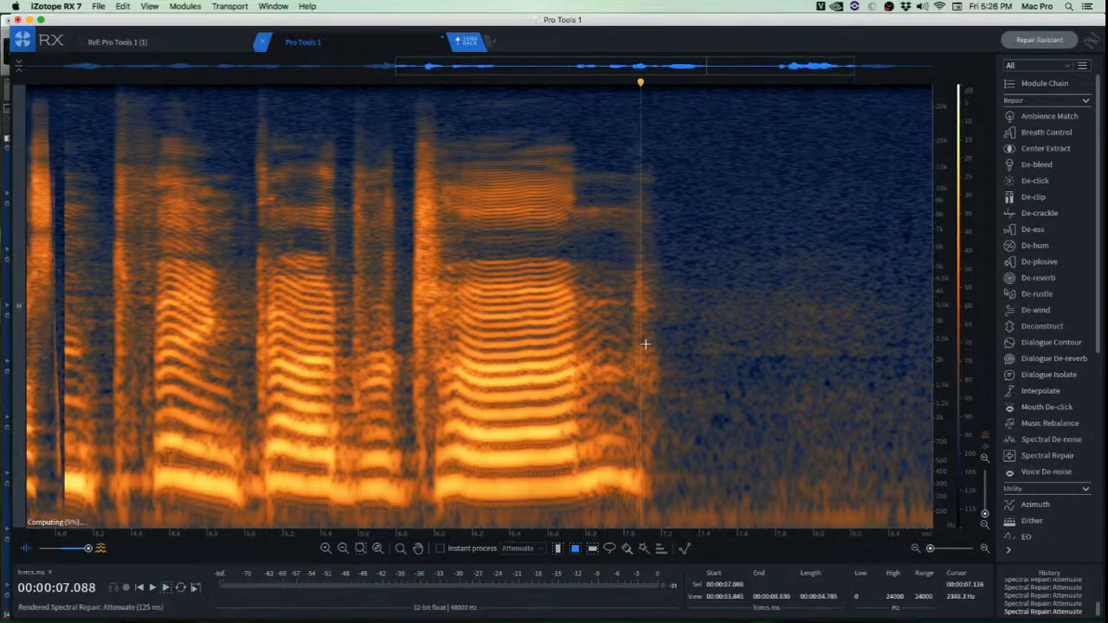
click(489, 335)
key(space)
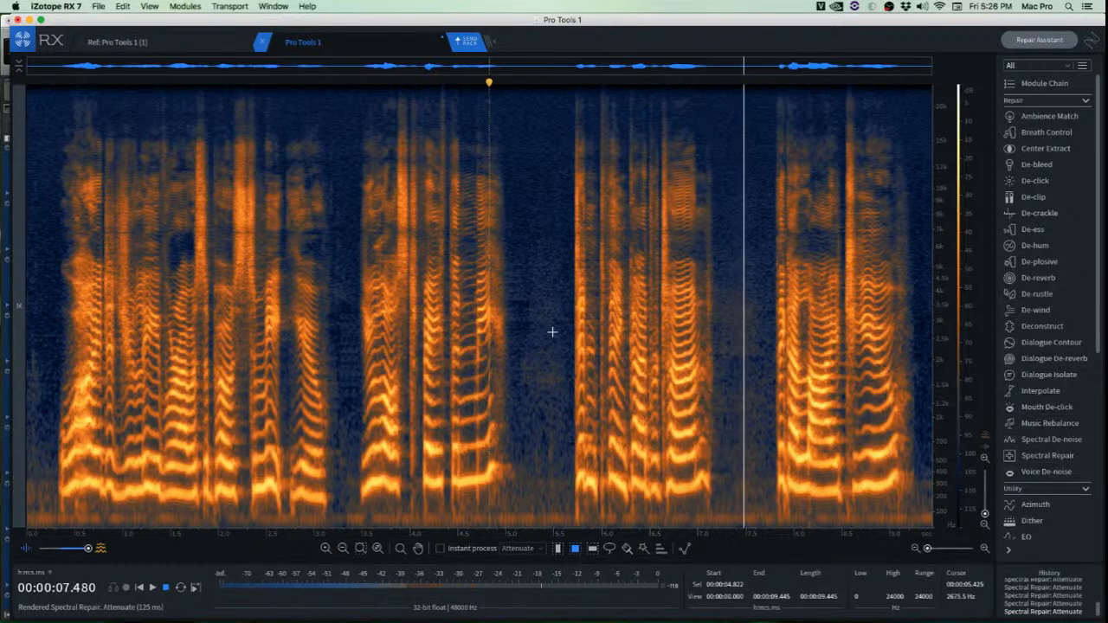
Select the gap in the last phrase at about 8.467 to 8.546 s, 2444 to 3595 Hz, and at 8.462 to 8.547 s, 431 to 879 Hz.
click(820, 323)
scroll(832, 322, up, 10)
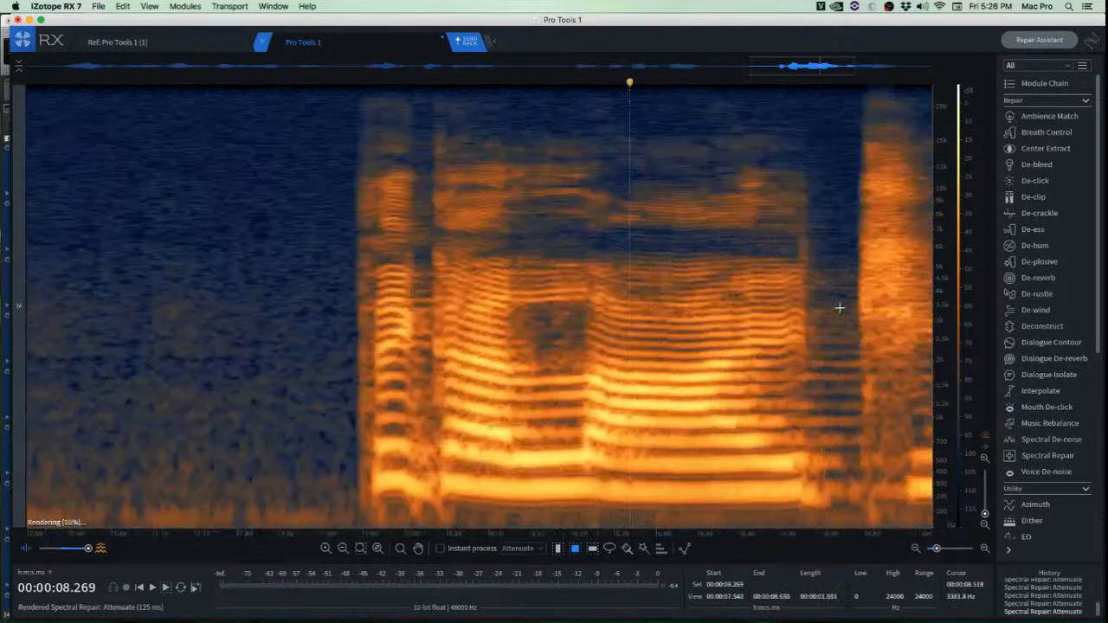
scroll(834, 336, up, 4)
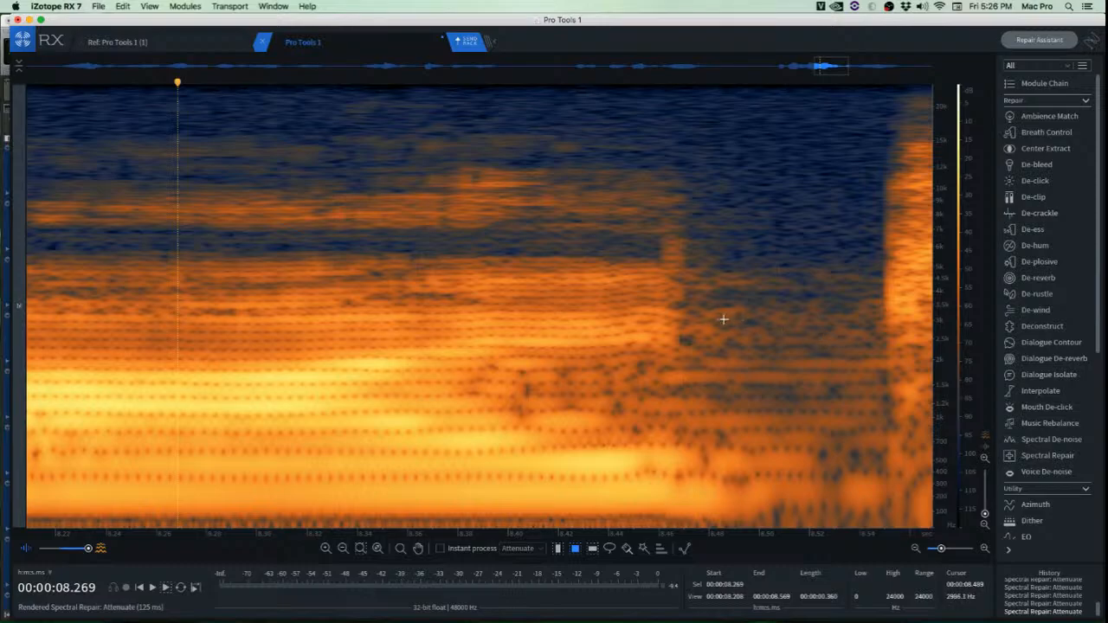
drag(677, 302, 869, 339)
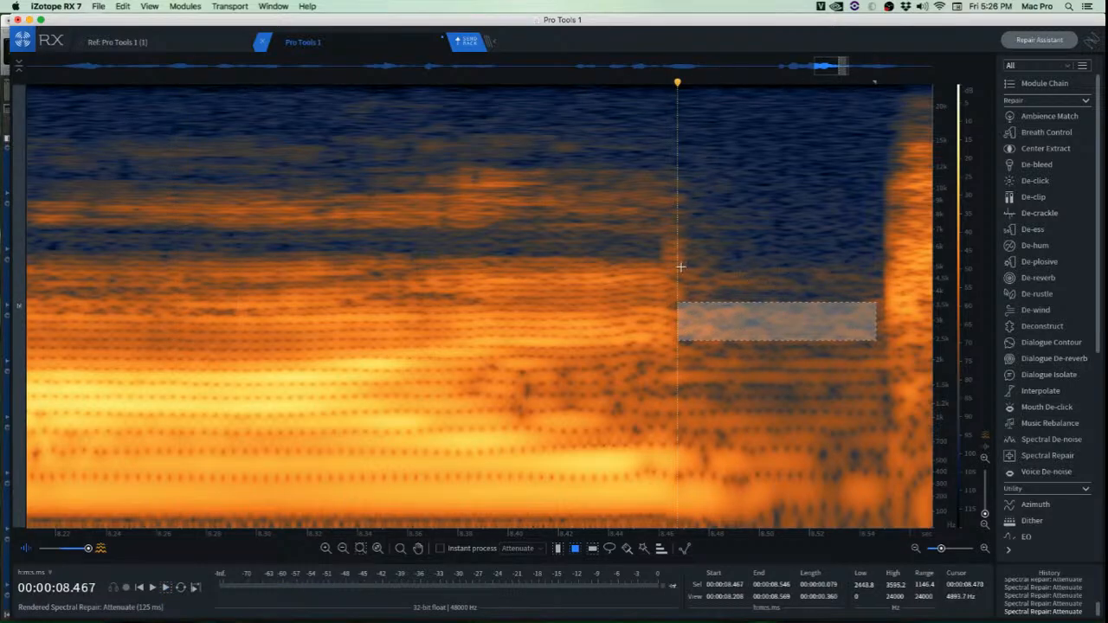
drag(680, 267, 883, 305)
drag(822, 289, 798, 449)
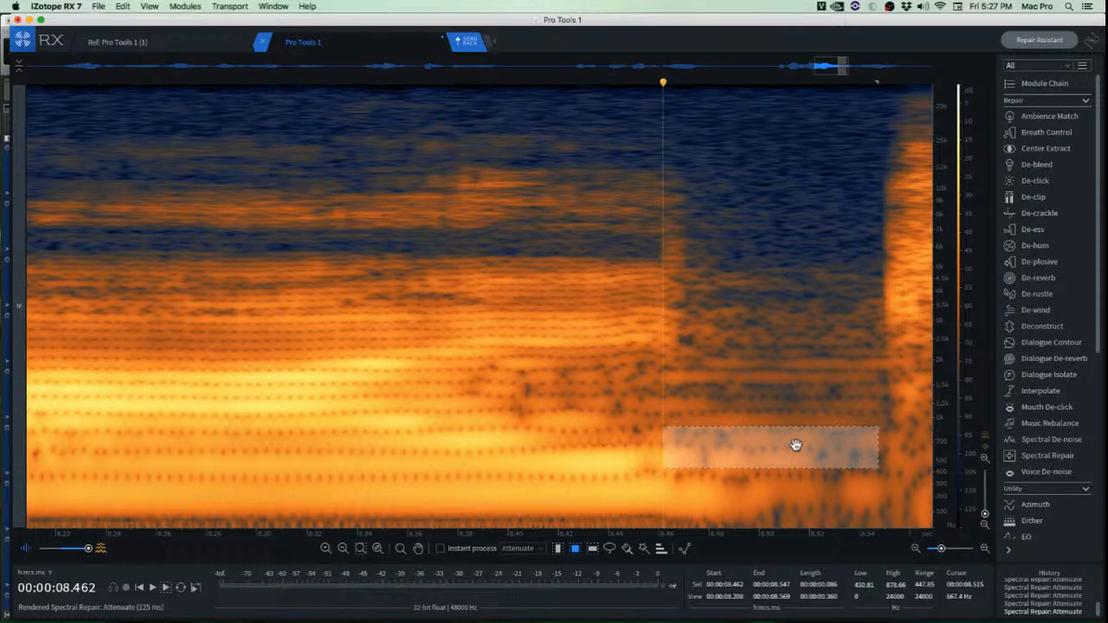
scroll(710, 389, down, 5)
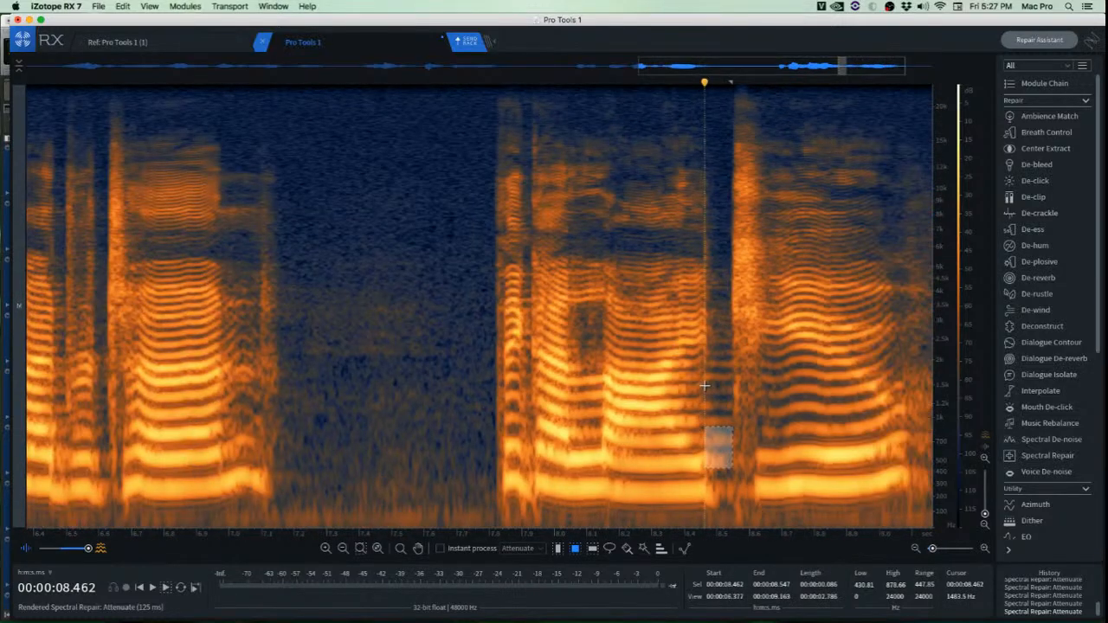
Make a full-band time selection at about 8.180 to 8.200 s in the last phrase and play from 8.300 s.
key(r)
click(597, 308)
drag(614, 308, 620, 308)
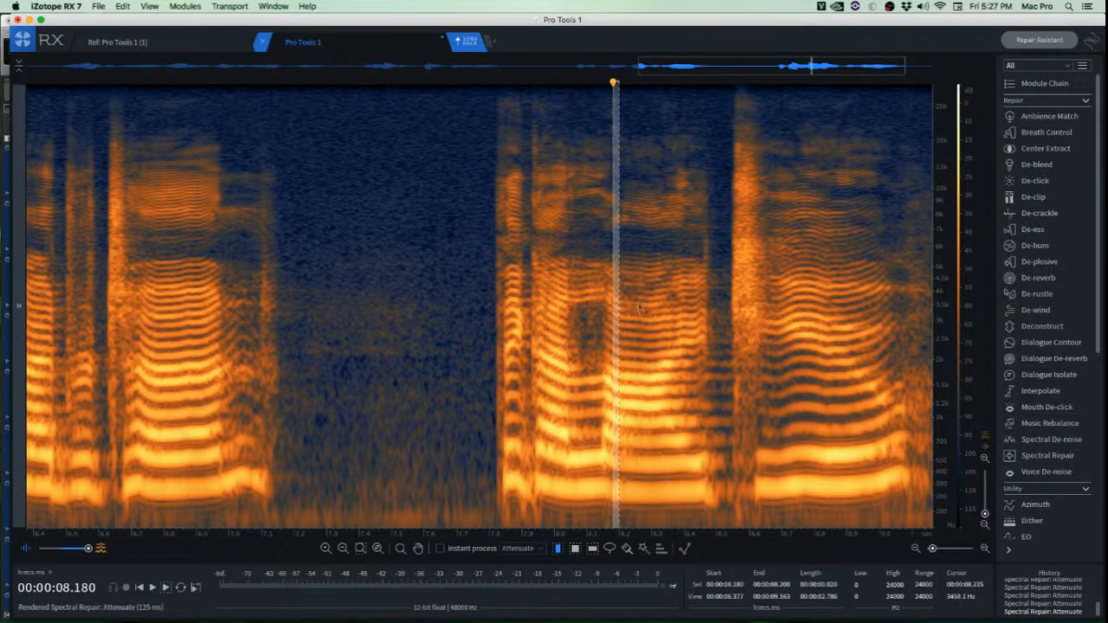
click(651, 306)
key(space)
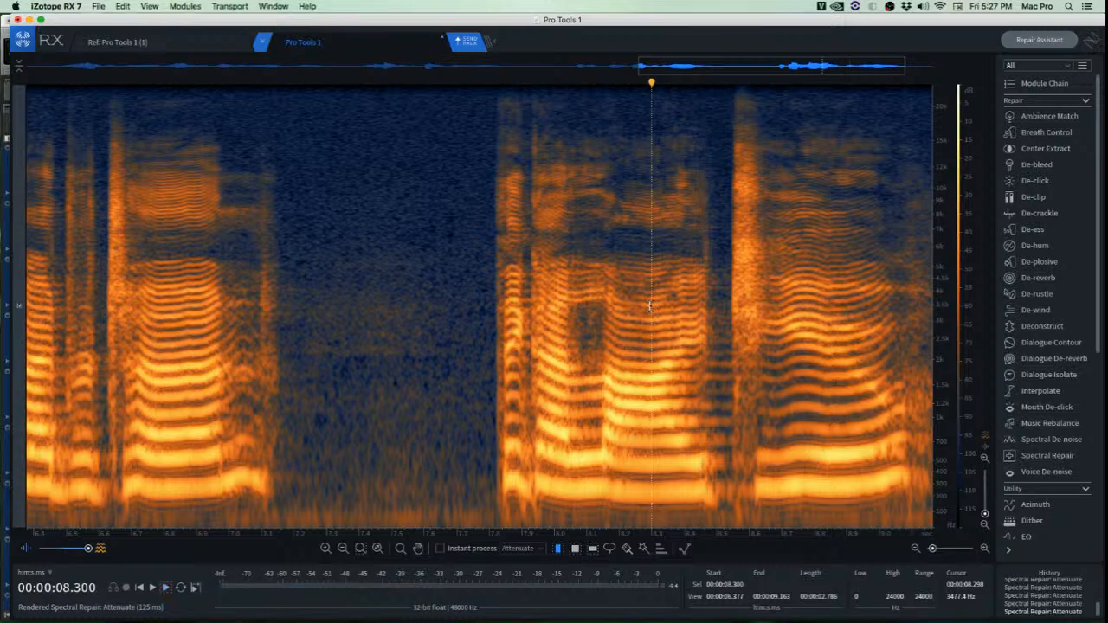
key(space)
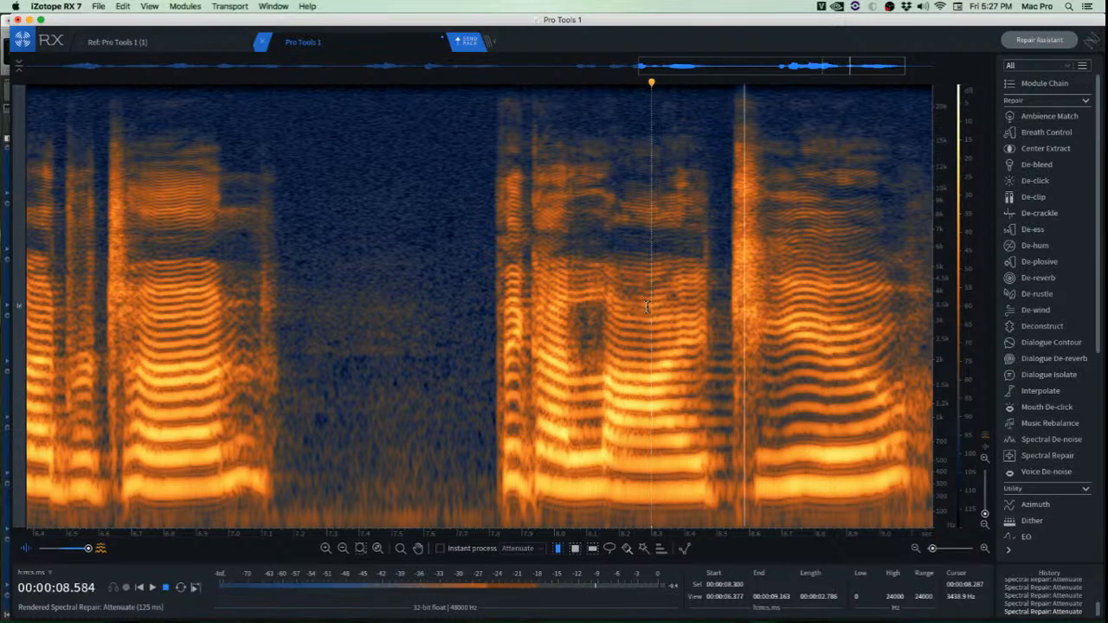
key(space)
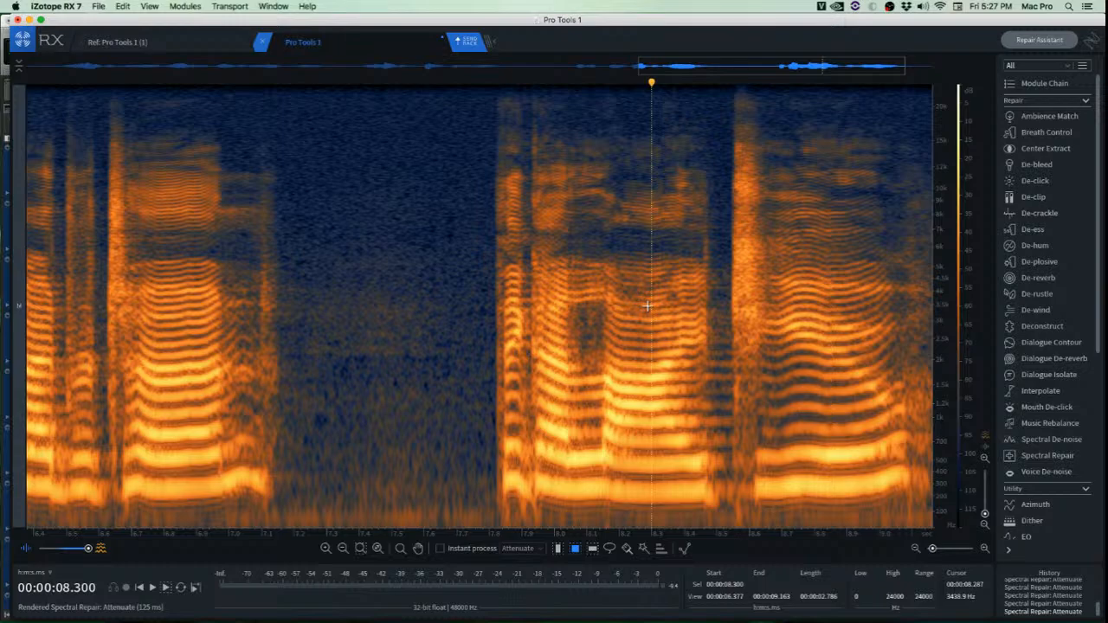
Attenuate the harmonic smear in the last phrase's gap at about 8.46 to 8.53 s, moving the selection up to about 780 to 1157 Hz.
scroll(694, 333, up, 5)
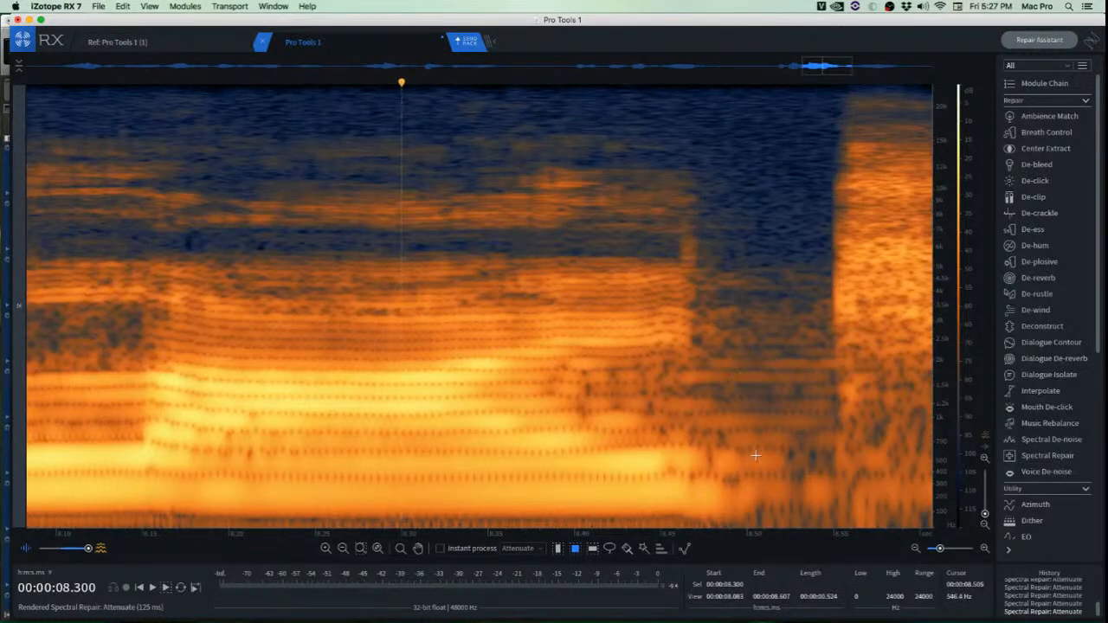
mouse_move(731, 480)
mouse_down()
mouse_move(849, 508)
mouse_move(768, 479)
mouse_move(764, 445)
mouse_up()
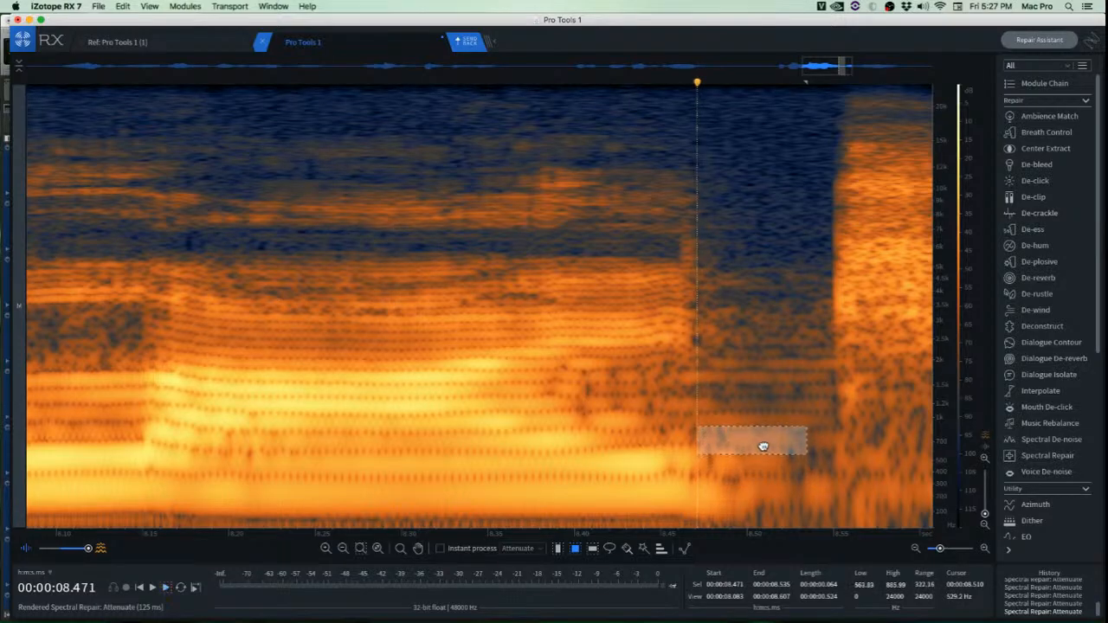
key(space)
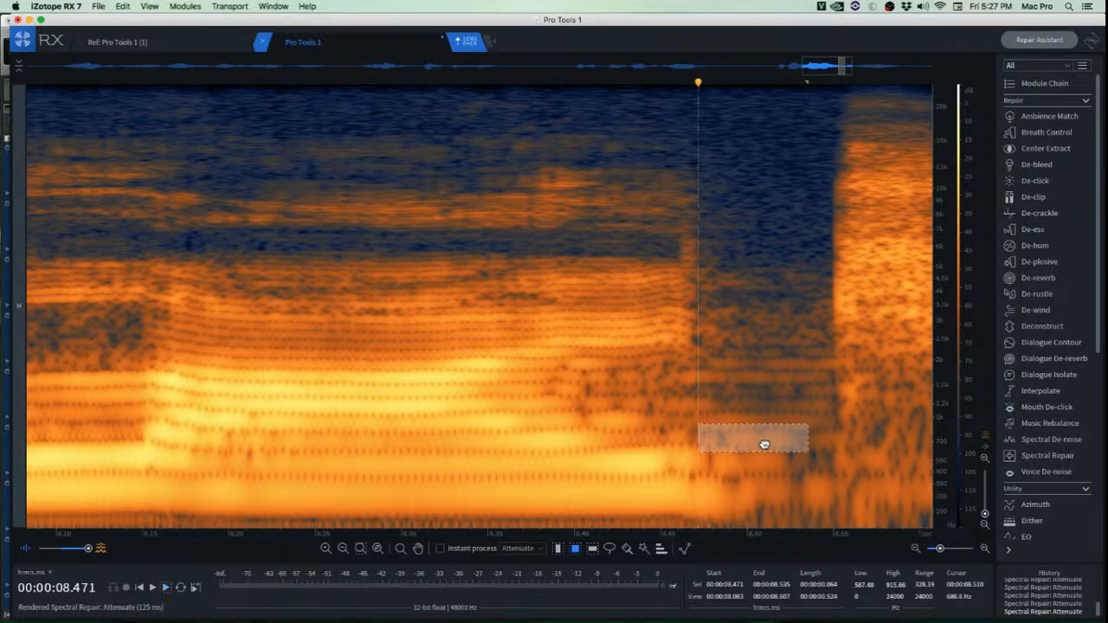
drag(764, 445, 744, 433)
key(space)
key(space)
click(781, 384)
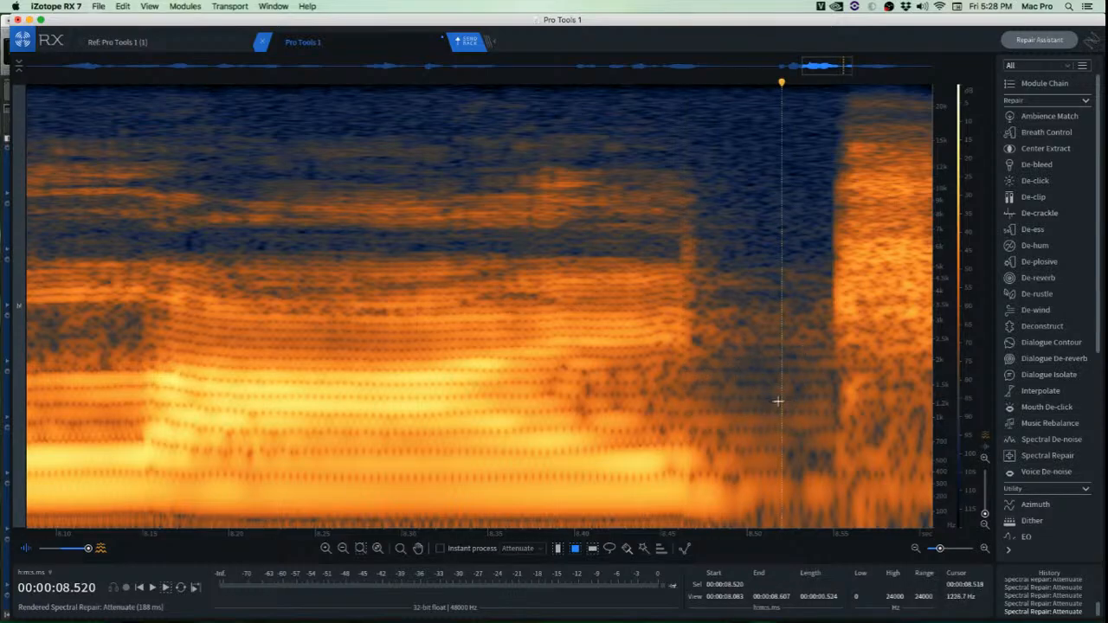
Play the last phrase from about 7.786 s to check the attenuated gap.
scroll(537, 424, down, 5)
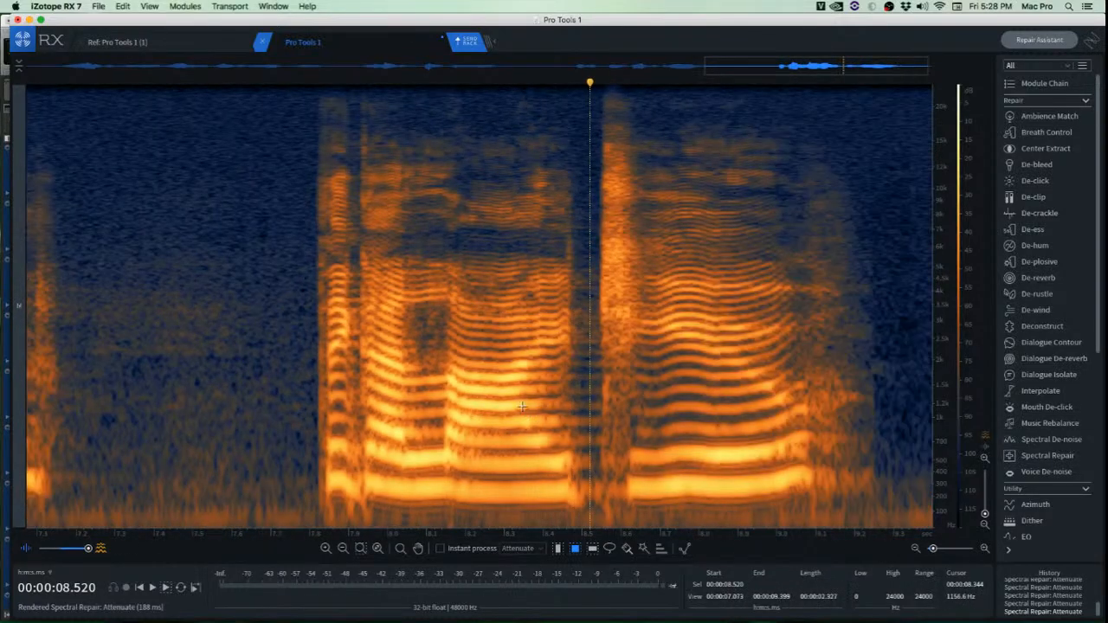
click(305, 325)
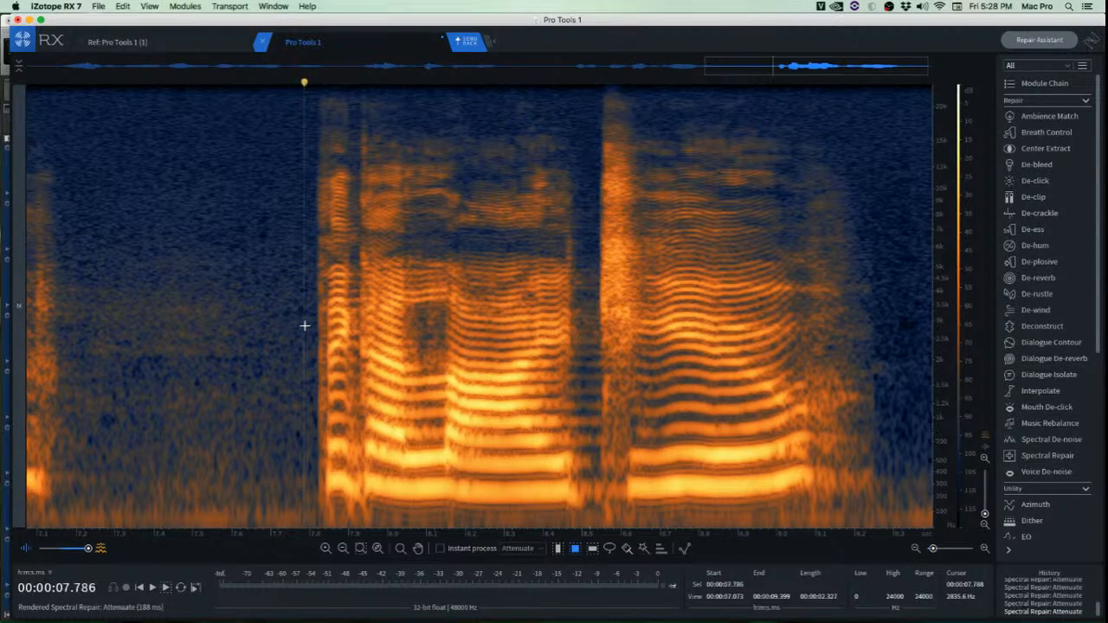
key(space)
key(space)
key(space)
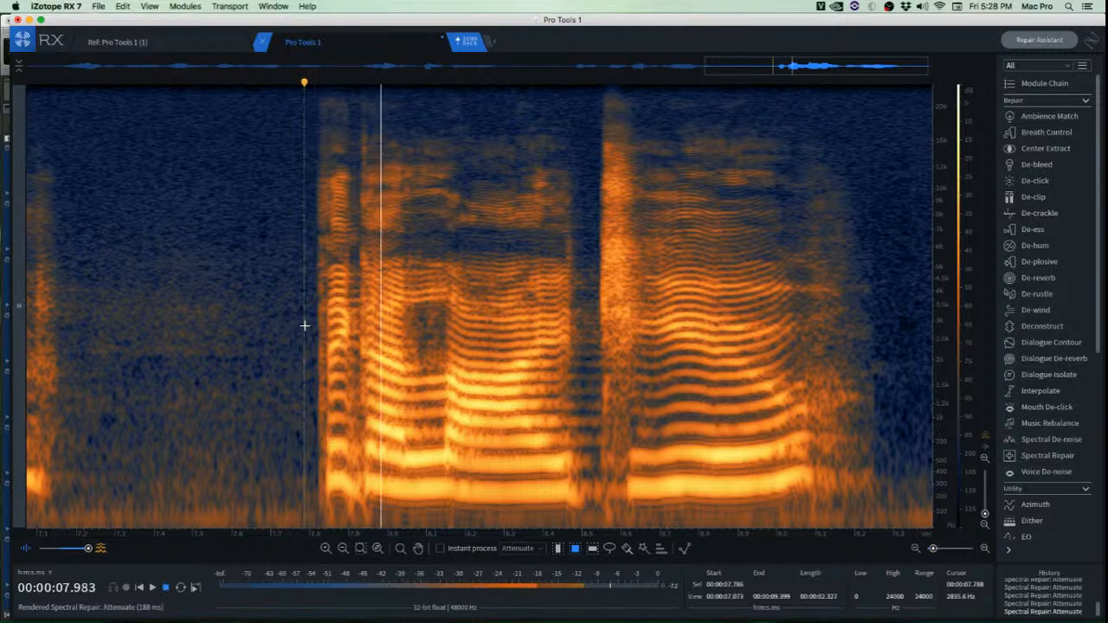
key(space)
key(space)
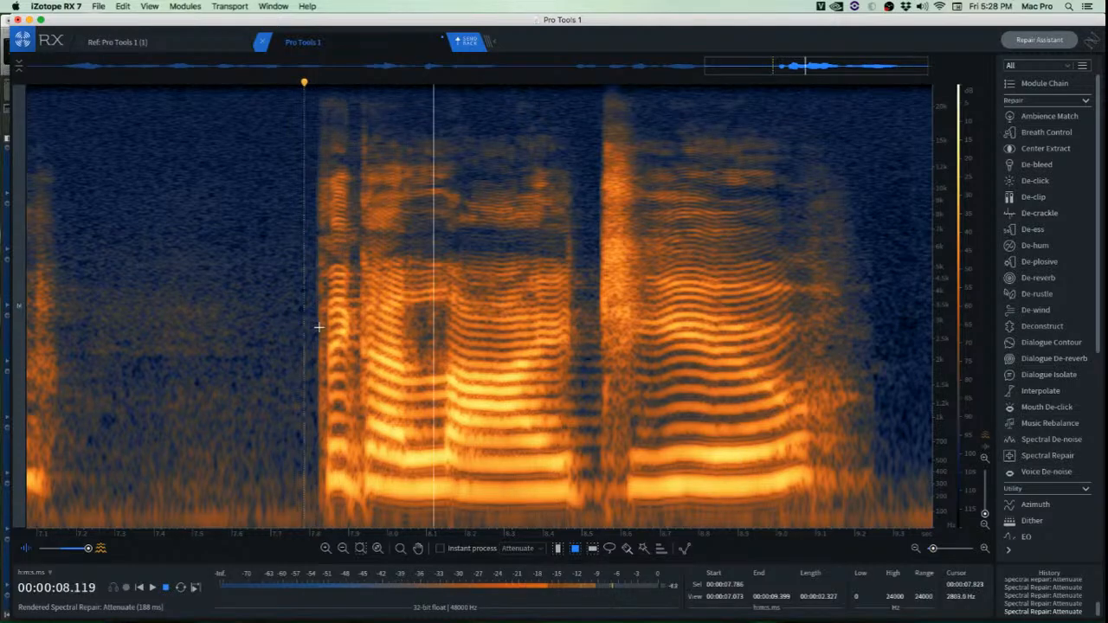
key(space)
Return to the Initial State in the history and play the unprocessed recording for comparison.
scroll(322, 329, down, 6)
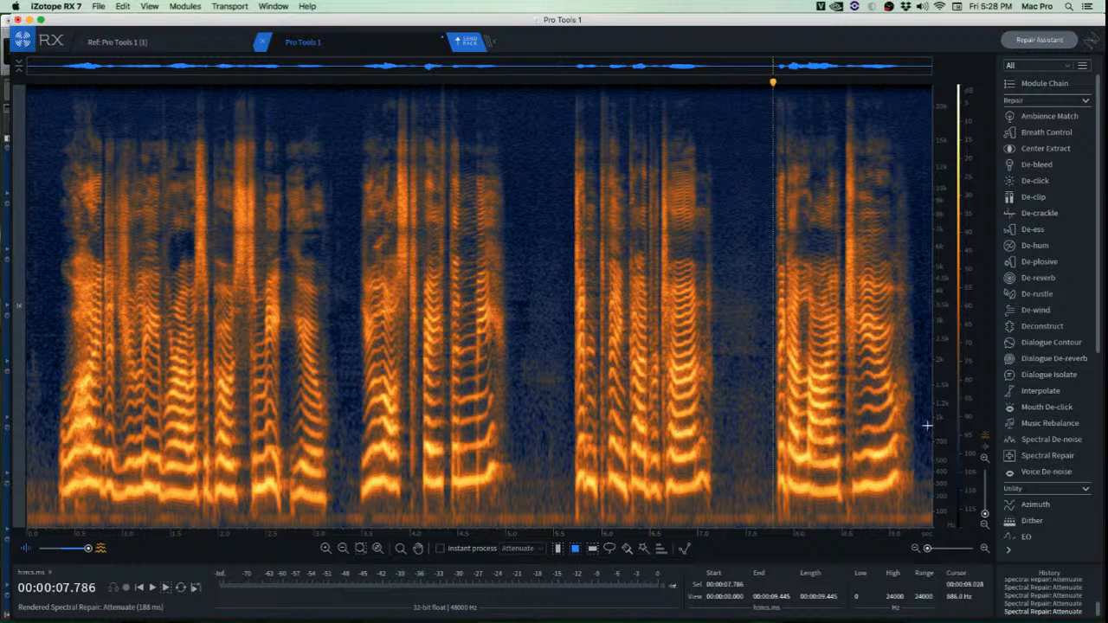
scroll(1035, 593, up, 10)
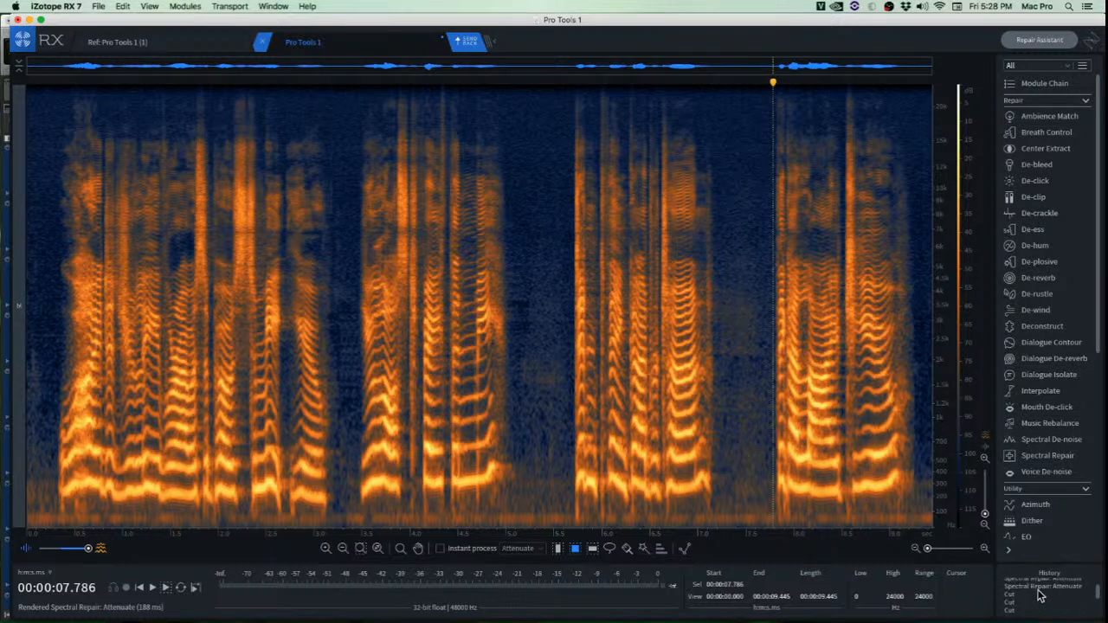
click(1030, 584)
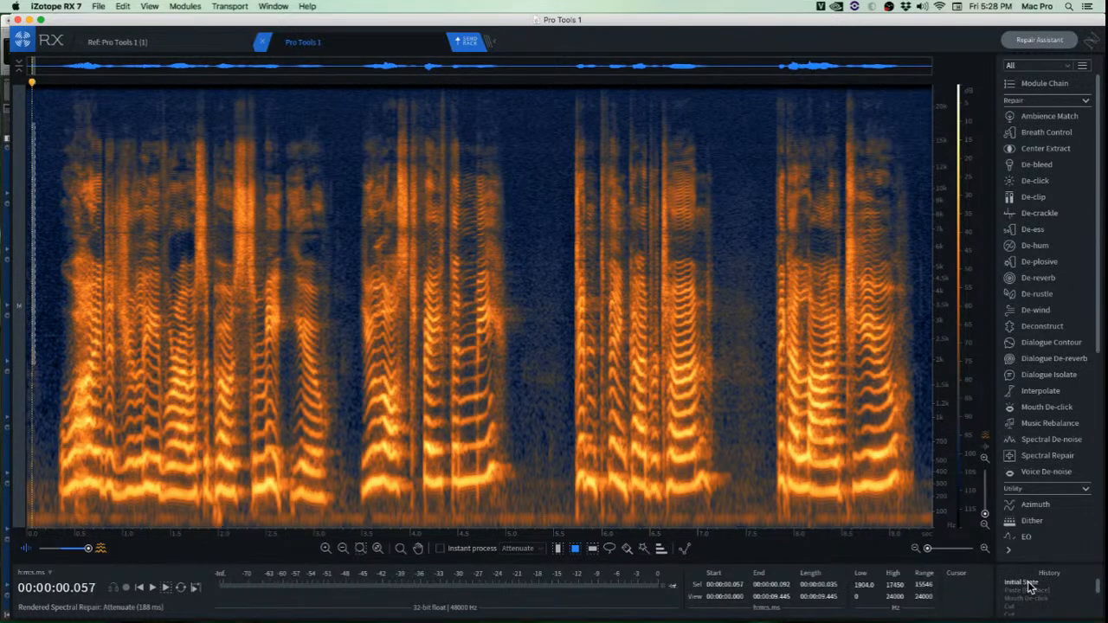
key(space)
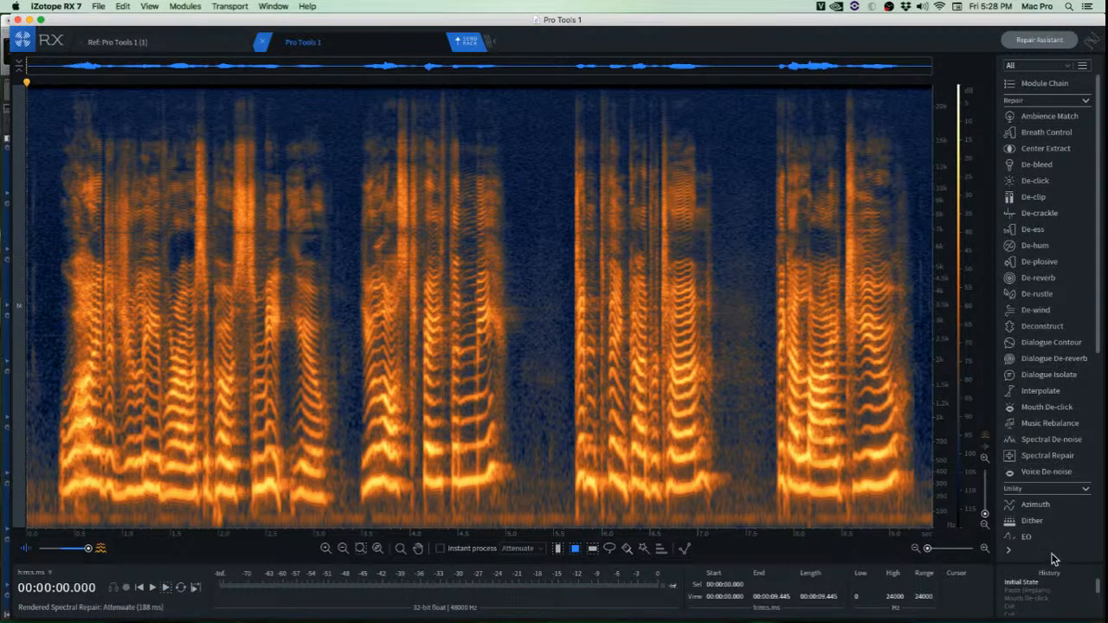
Restore the latest Spectral Repair: Attenuate history state and play the cleaned recording from the start.
scroll(1043, 589, down, 5)
scroll(1043, 602, down, 2)
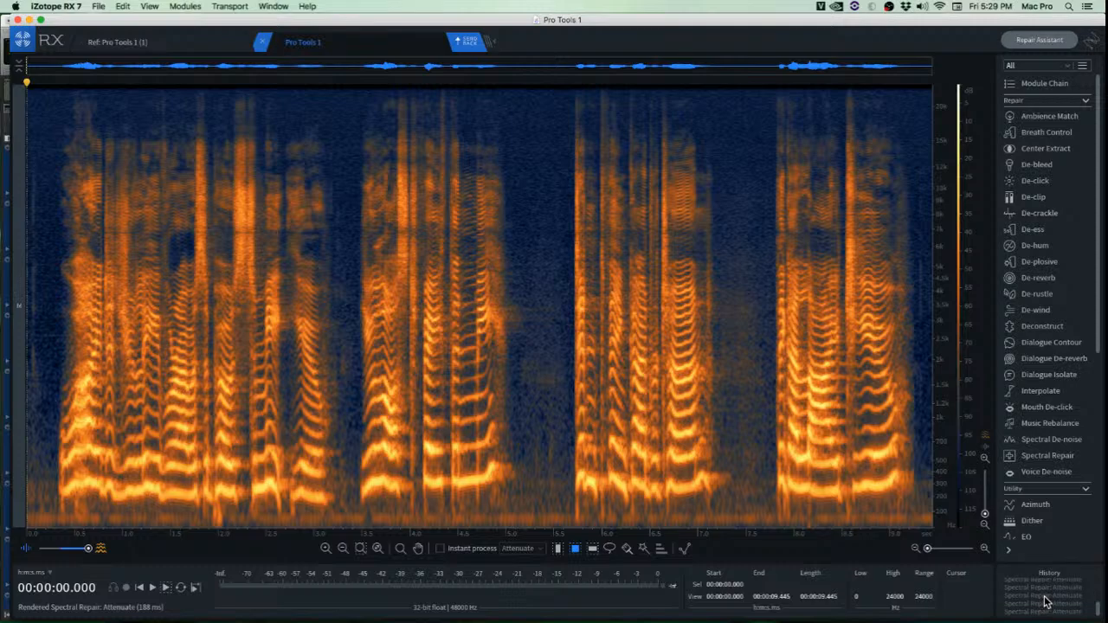
click(1044, 612)
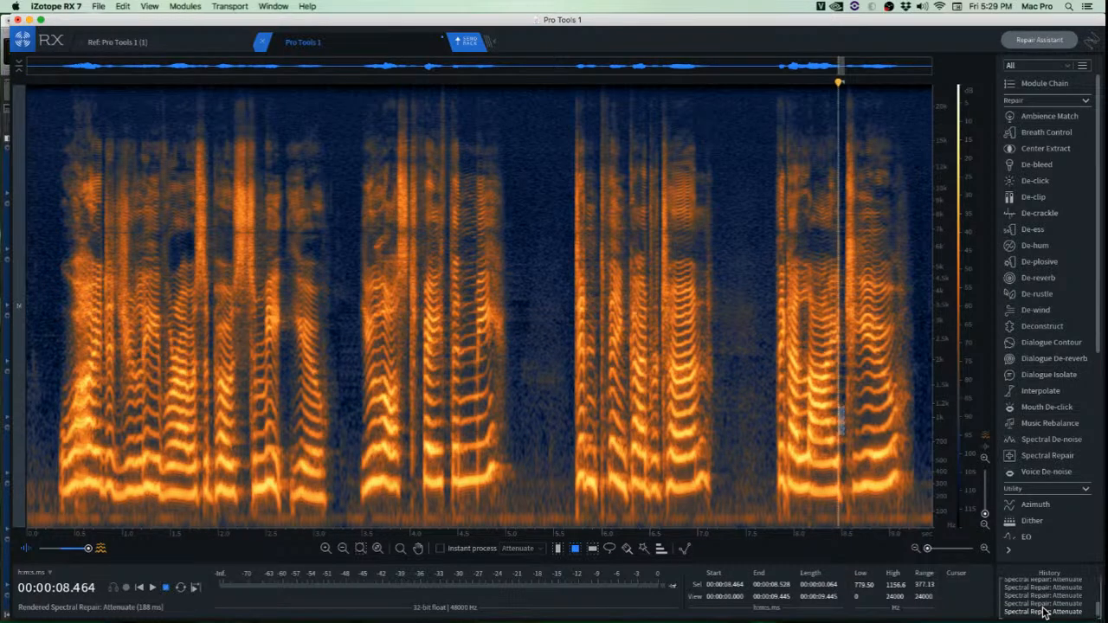
key(space)
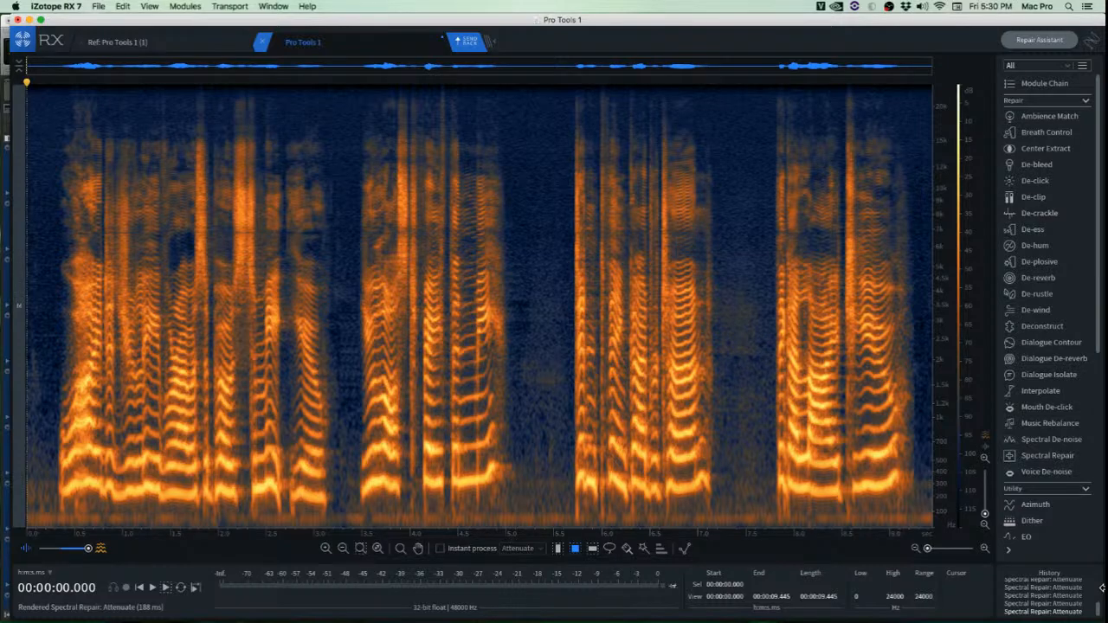
Send the repaired audio back to Pro Tools and locate the original clips on the DX H track.
click(460, 46)
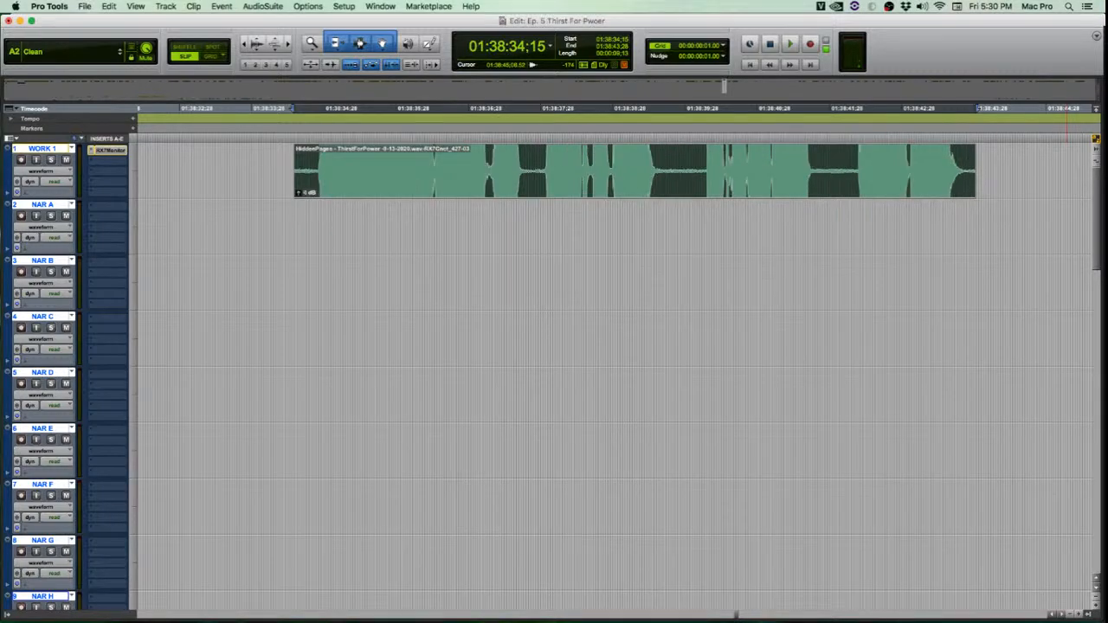
scroll(866, 205, down, 2)
scroll(866, 204, left, 5)
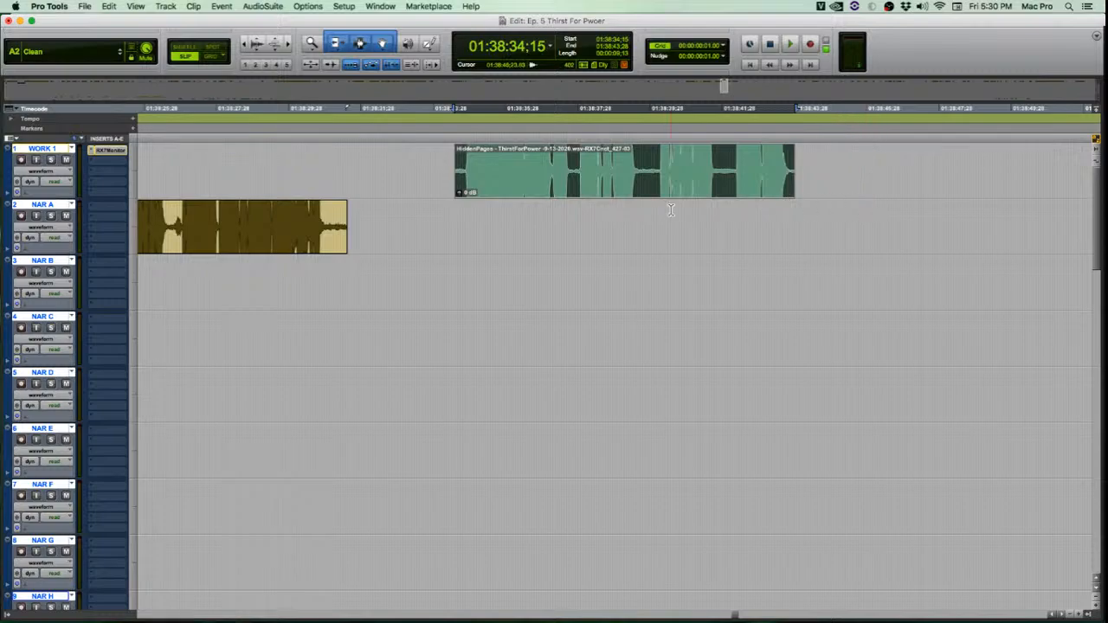
scroll(642, 210, down, 10)
scroll(655, 304, down, 10)
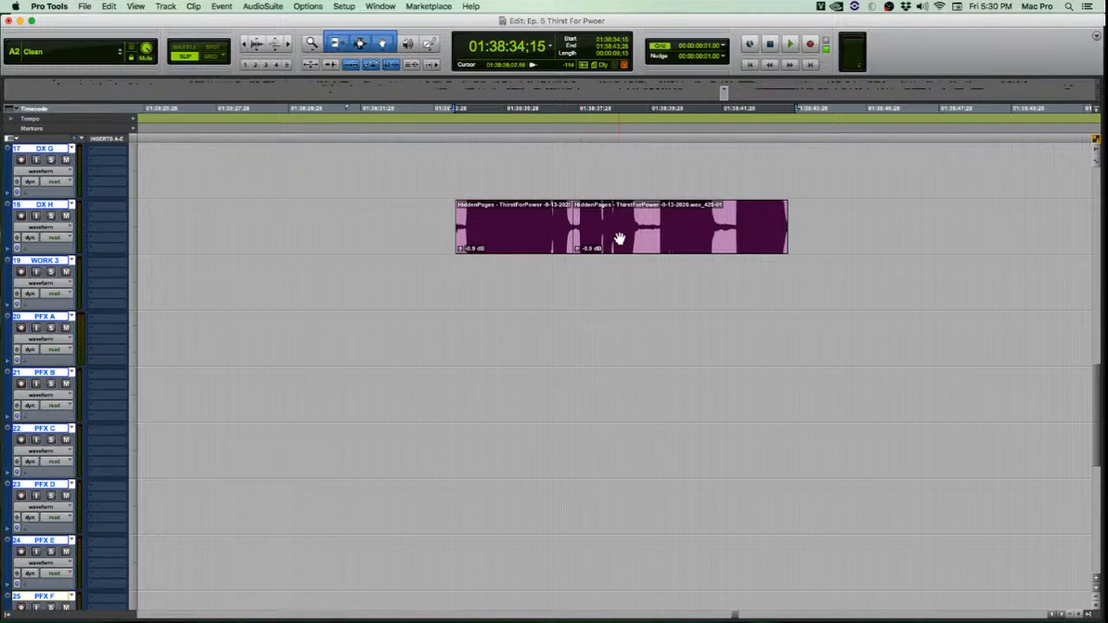
Replace the two original clips on DX H with the matching range of the processed clip from WORK 1, clearing WORK 1.
click(618, 242)
shift+click(547, 245)
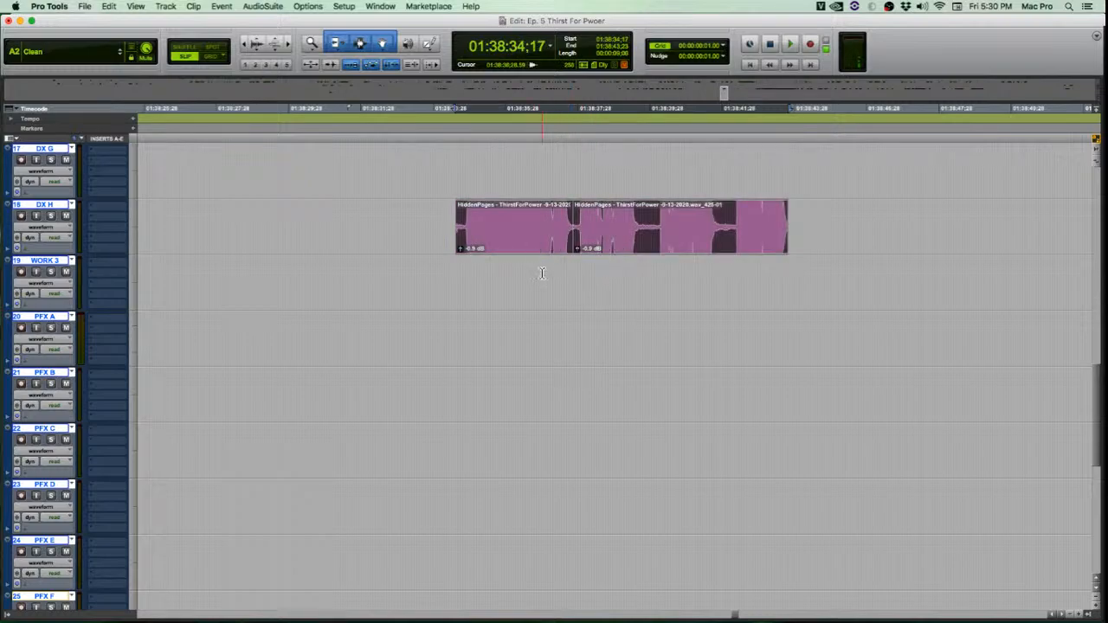
key(p)
scroll(543, 280, up, 15)
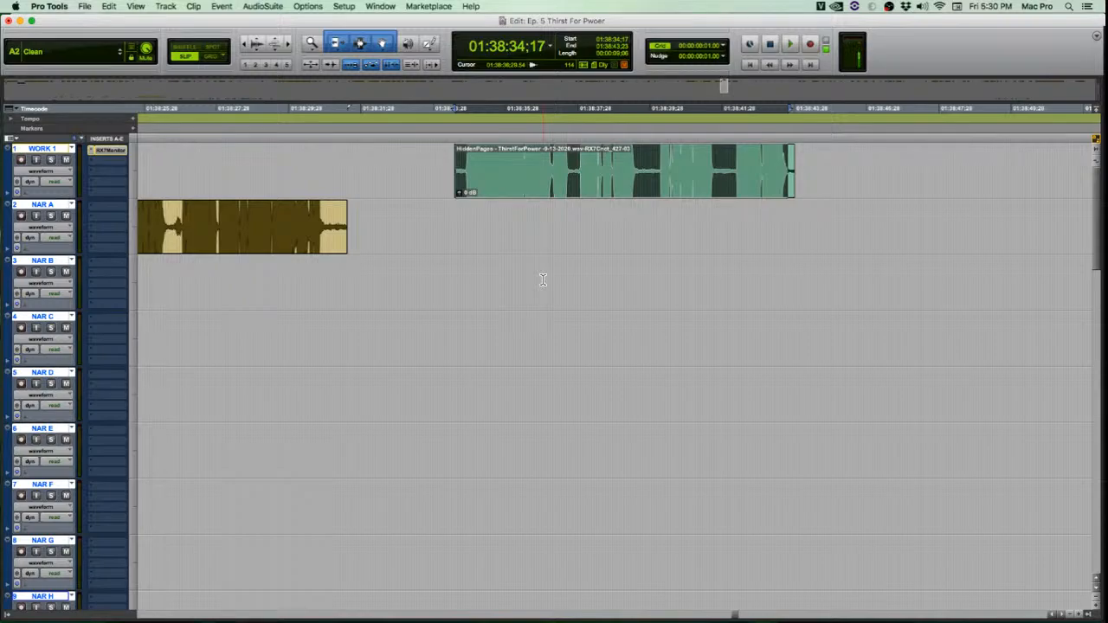
key(Delete)
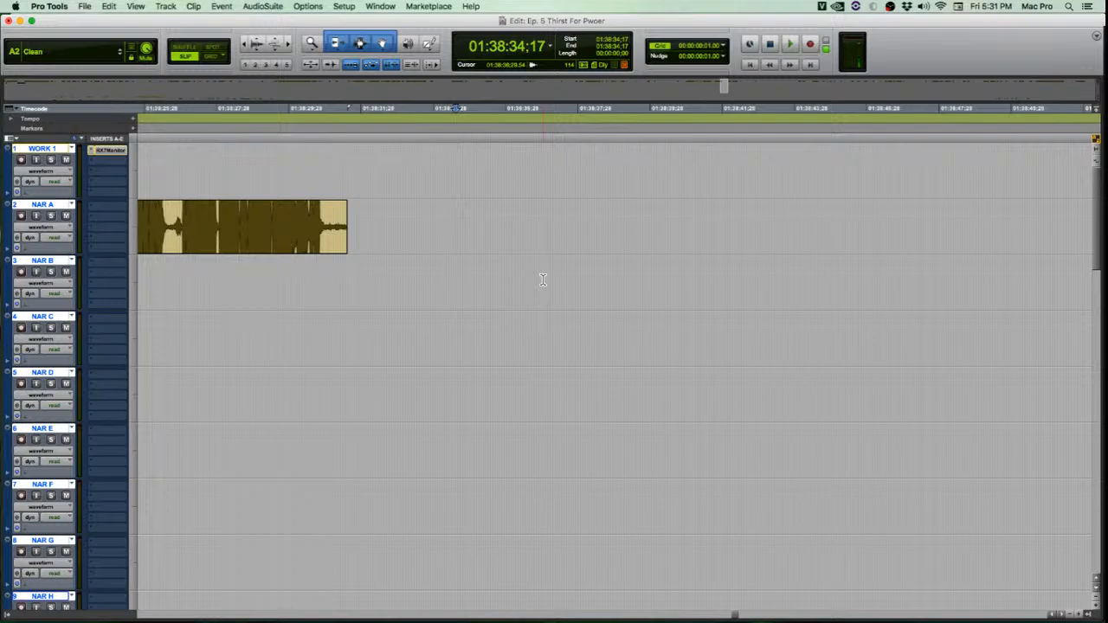
scroll(543, 279, down, 1)
scroll(543, 279, down, 15)
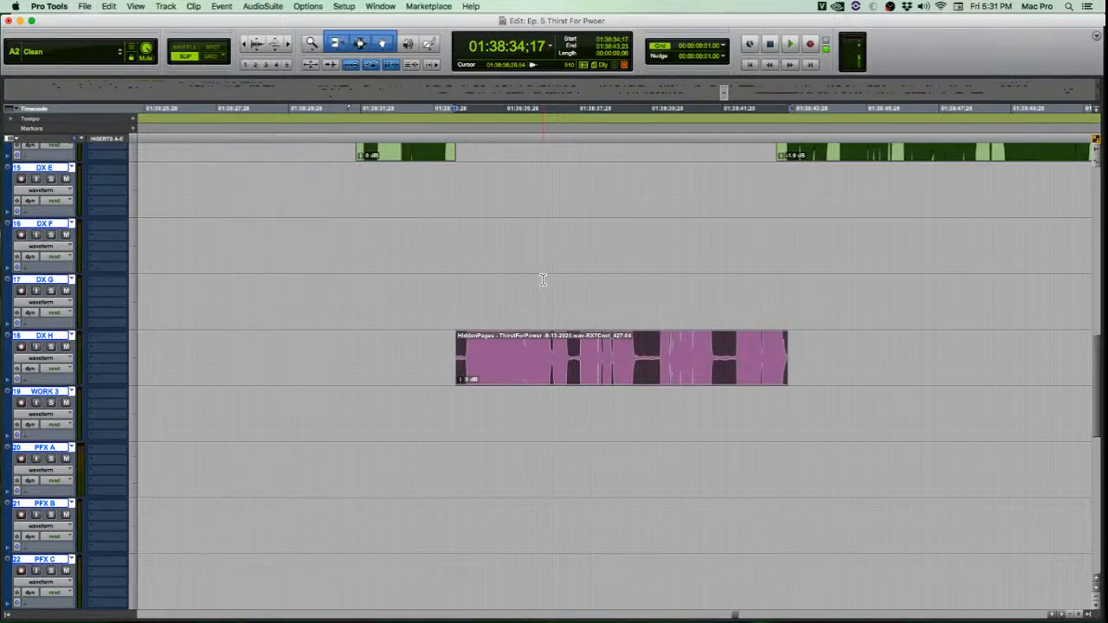
Move the edit selection from DX H up a few tracks and back down to DX H several times.
key(p)
key(p)
key(p)
key(p)
key(semicolon)
key(semicolon)
key(semicolon)
key(semicolon)
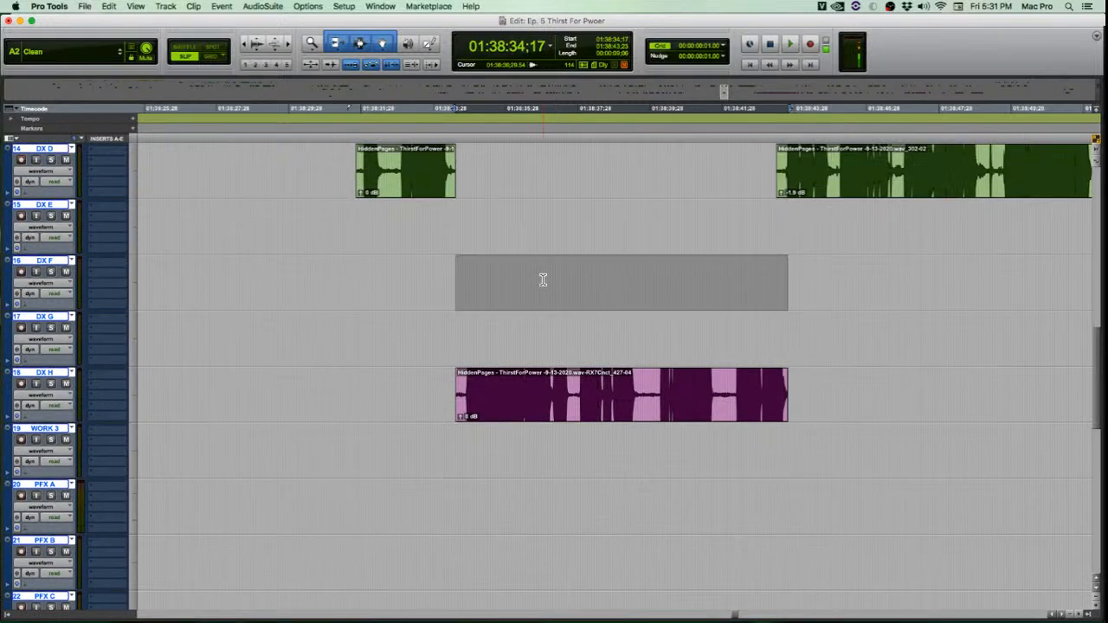
key(p)
key(p)
key(p)
key(semicolon)
key(semicolon)
key(semicolon)
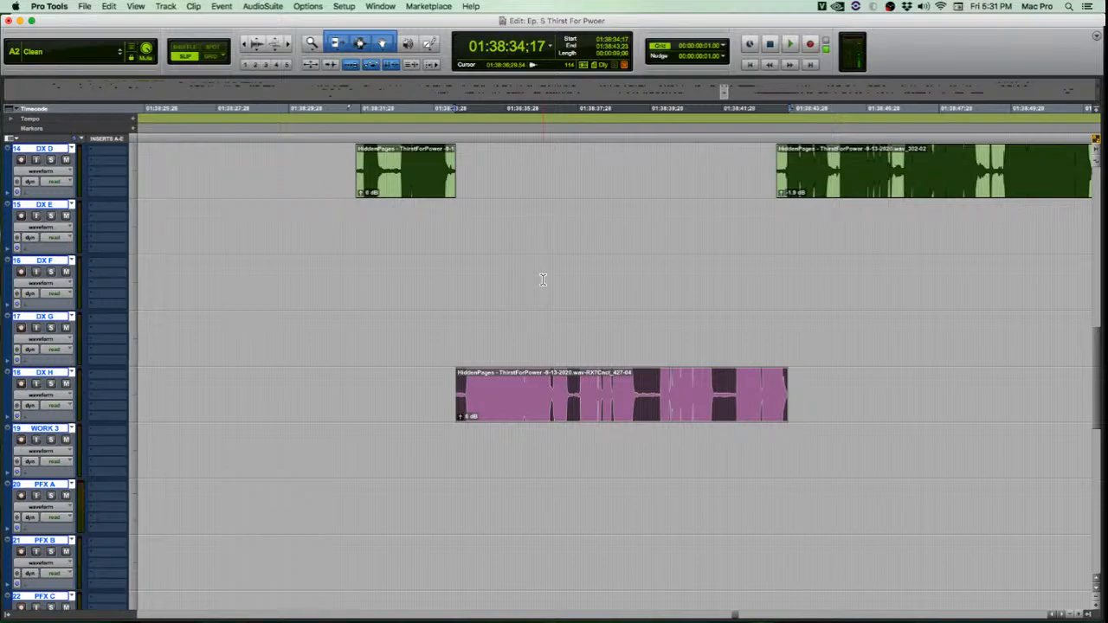
key(p)
key(p)
key(p)
key(p)
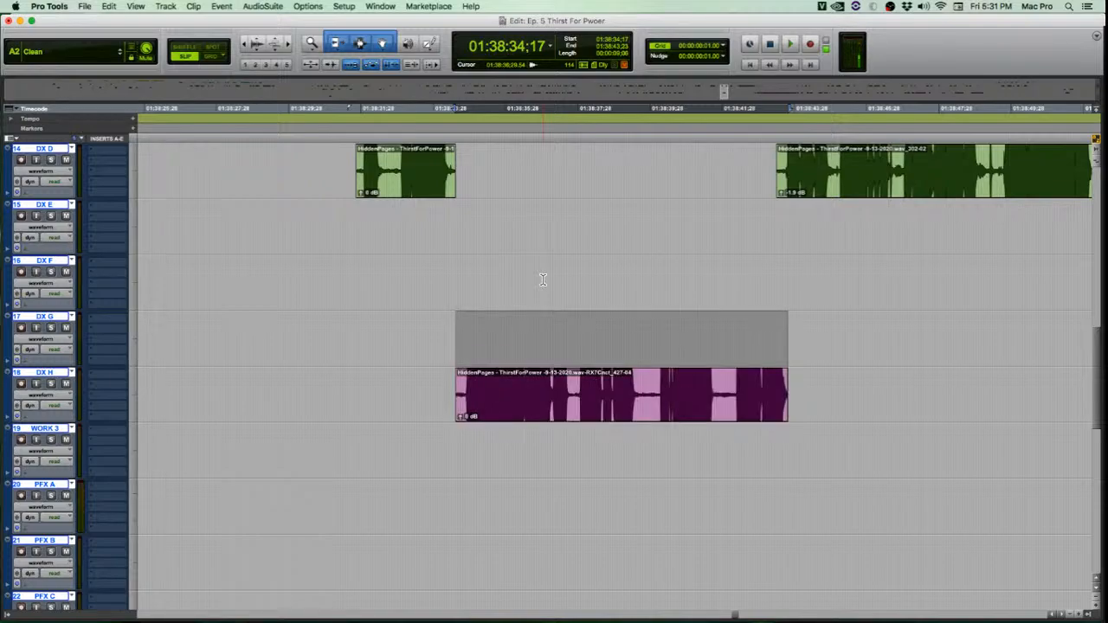
key(semicolon)
key(semicolon)
key(semicolon)
key(semicolon)
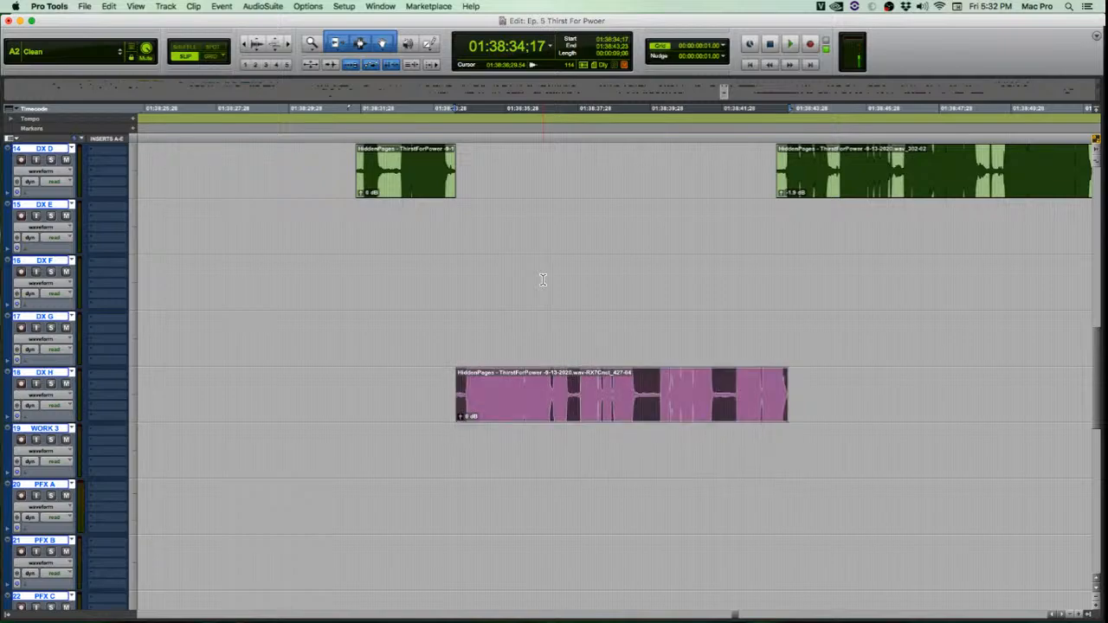
Move the edit selection from DX H up through the NAR tracks and return it to the DX H clip.
key(p)
key(p)
key(p)
key(p)
key(p)
key(p)
key(p)
key(p)
key(p)
key(p)
key(p)
key(p)
key(p)
key(p)
key(p)
key(p)
key(p)
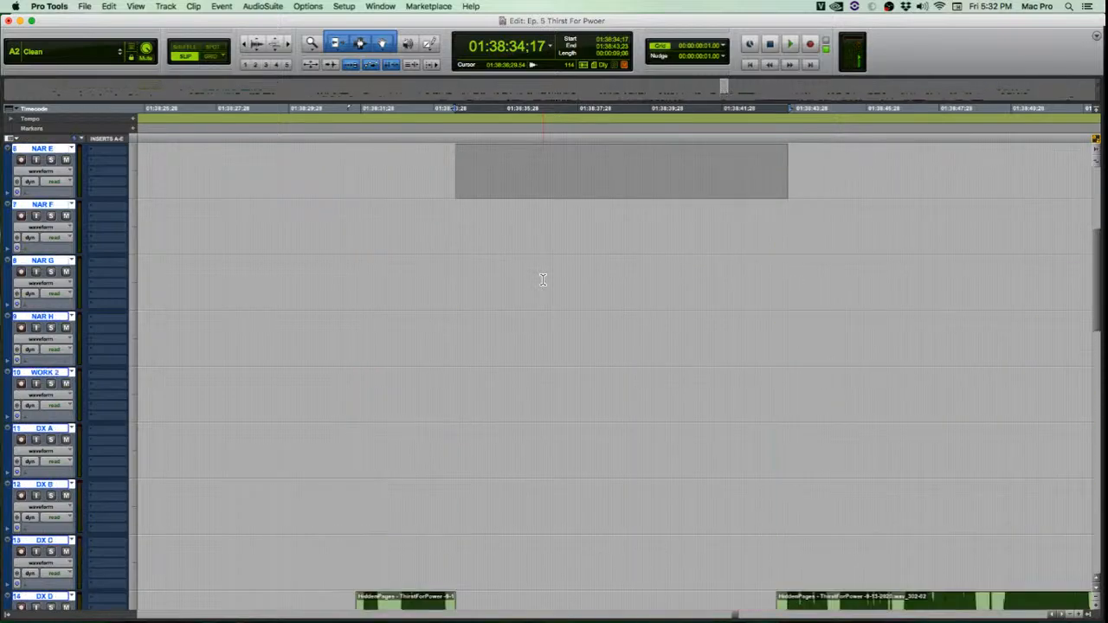
key(semicolon)
key(semicolon)
key(semicolon)
key(semicolon)
key(semicolon)
key(semicolon)
key(semicolon)
key(semicolon)
key(semicolon)
key(semicolon)
key(semicolon)
key(semicolon)
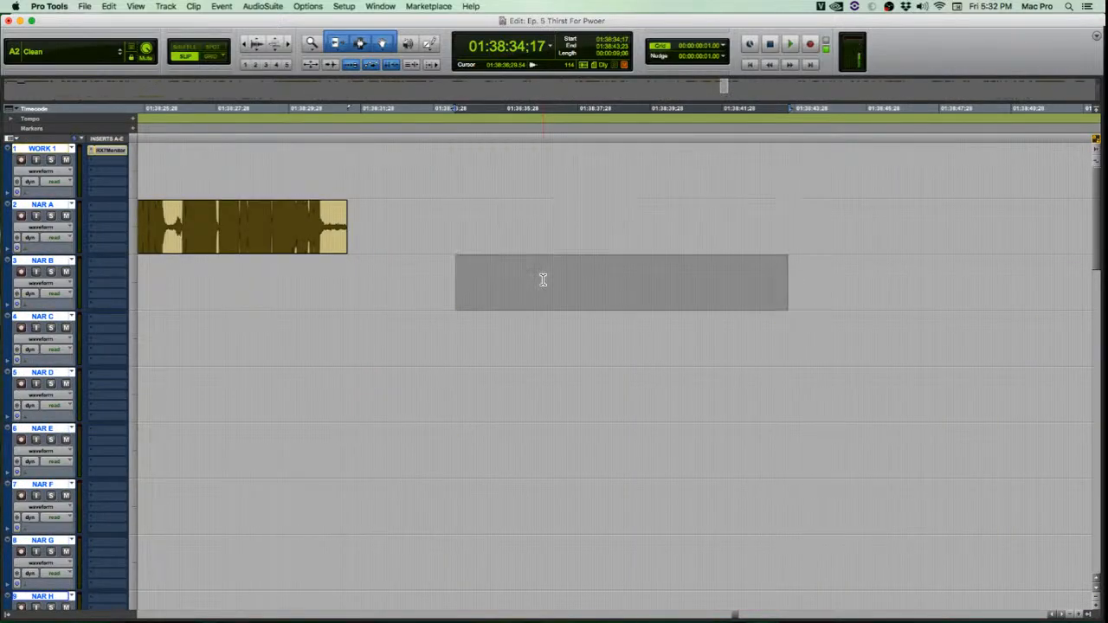
key(semicolon)
key(semicolon)
key(semicolon)
key(semicolon)
key(semicolon)
key(semicolon)
key(semicolon)
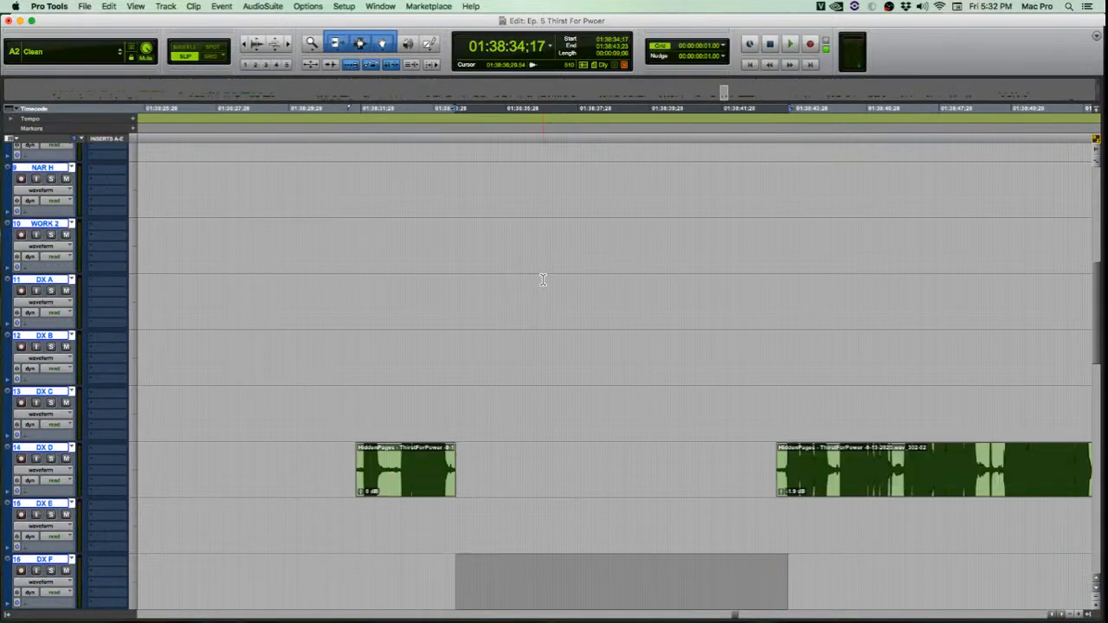
key(p)
key(p)
key(p)
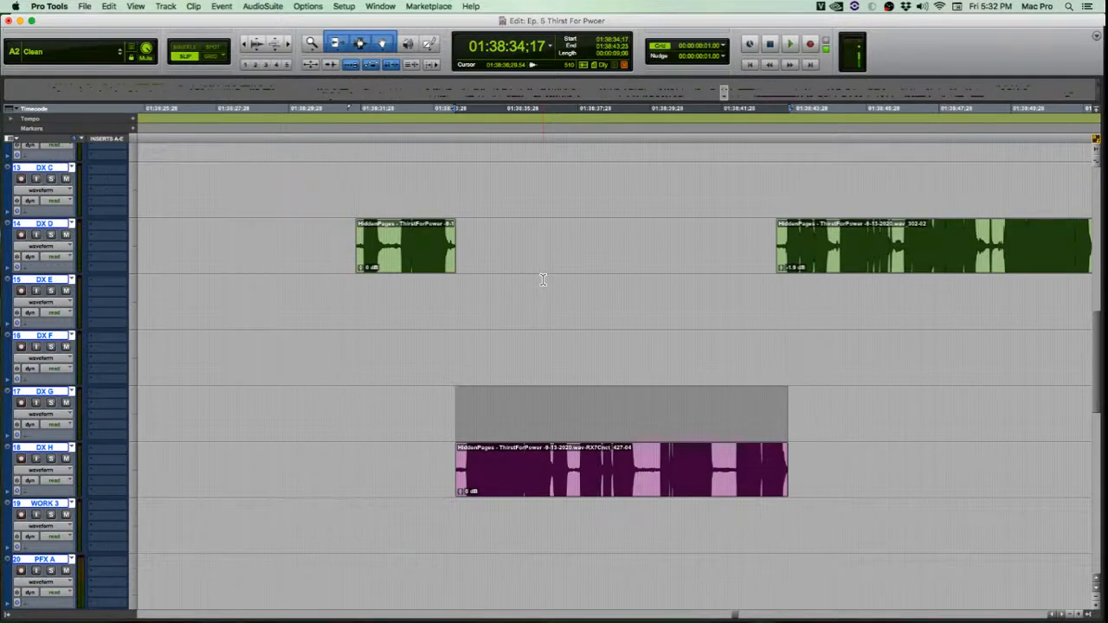
key(semicolon)
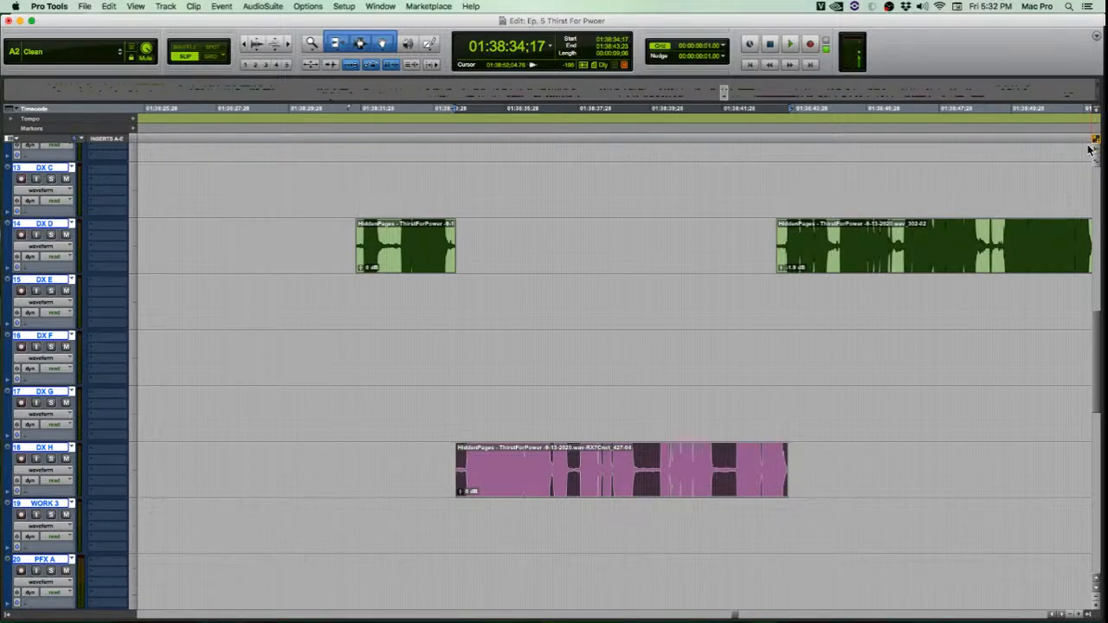
Show the Tracks, Groups and Clips lists beside the timeline and place the insertion point on empty track DX E.
click(11, 617)
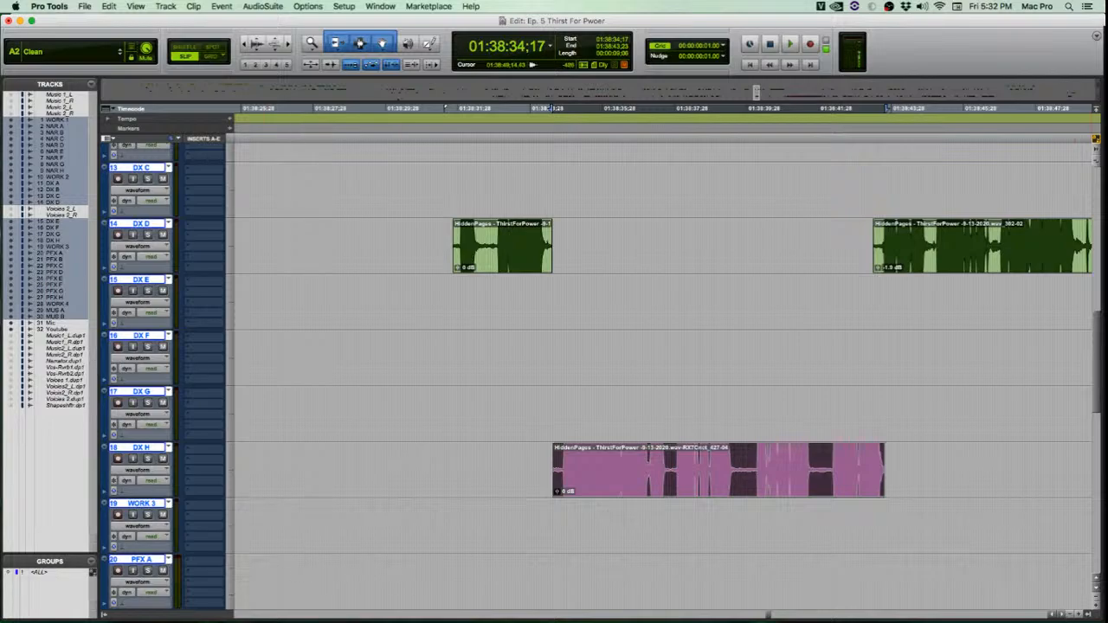
click(1093, 615)
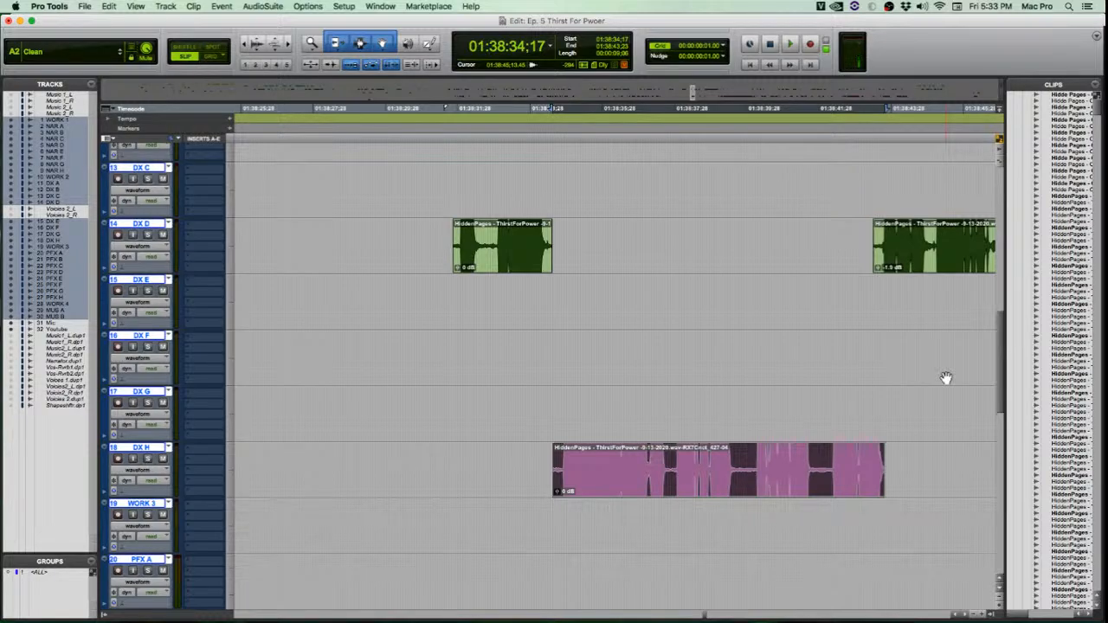
click(646, 299)
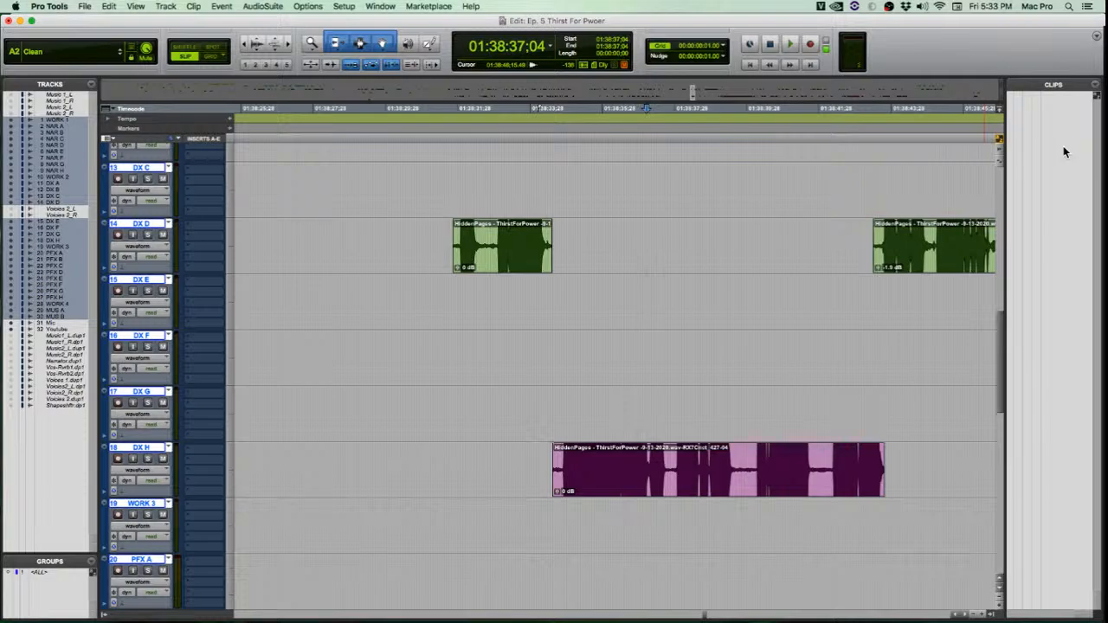
Undo the replacement of the original clips on DX H and restore the processed clip.
click(1095, 85)
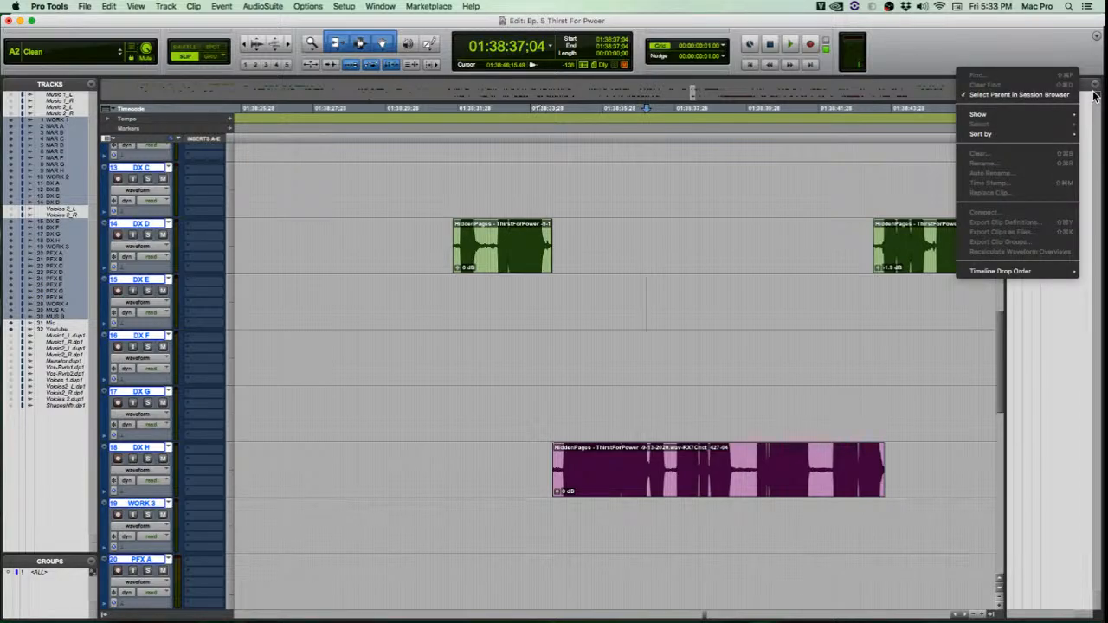
click(820, 166)
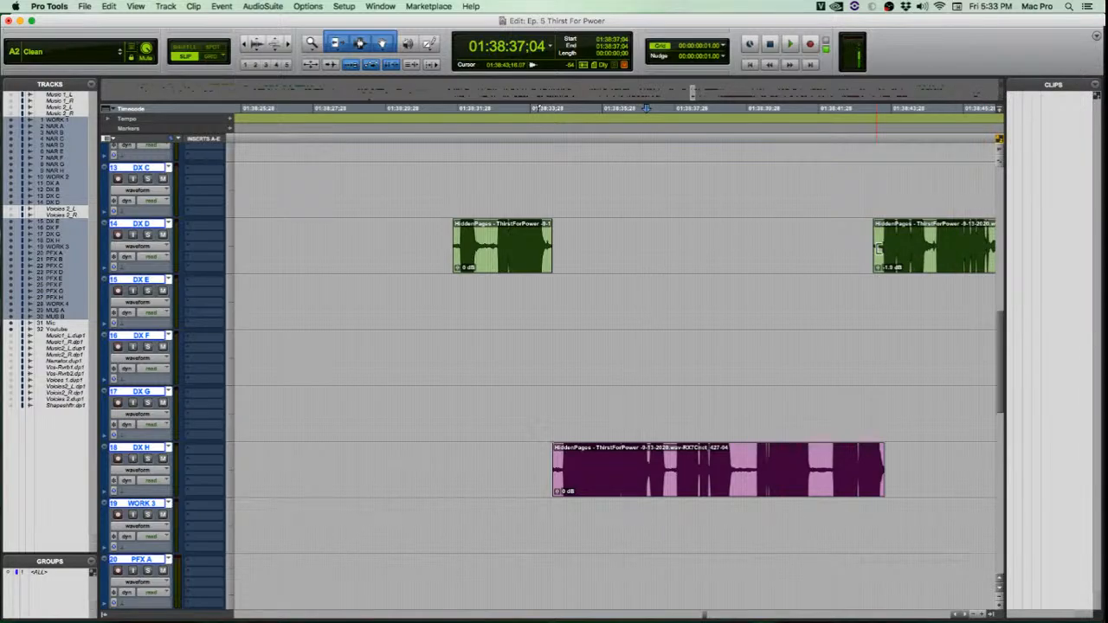
key(alt+Tab)
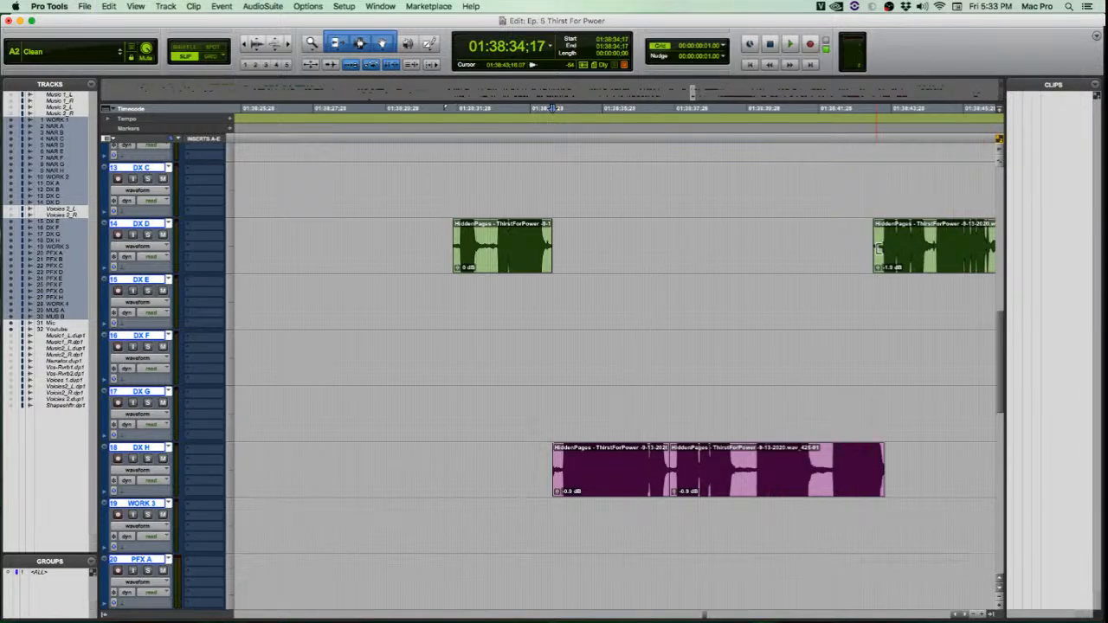
key(shift+Tab)
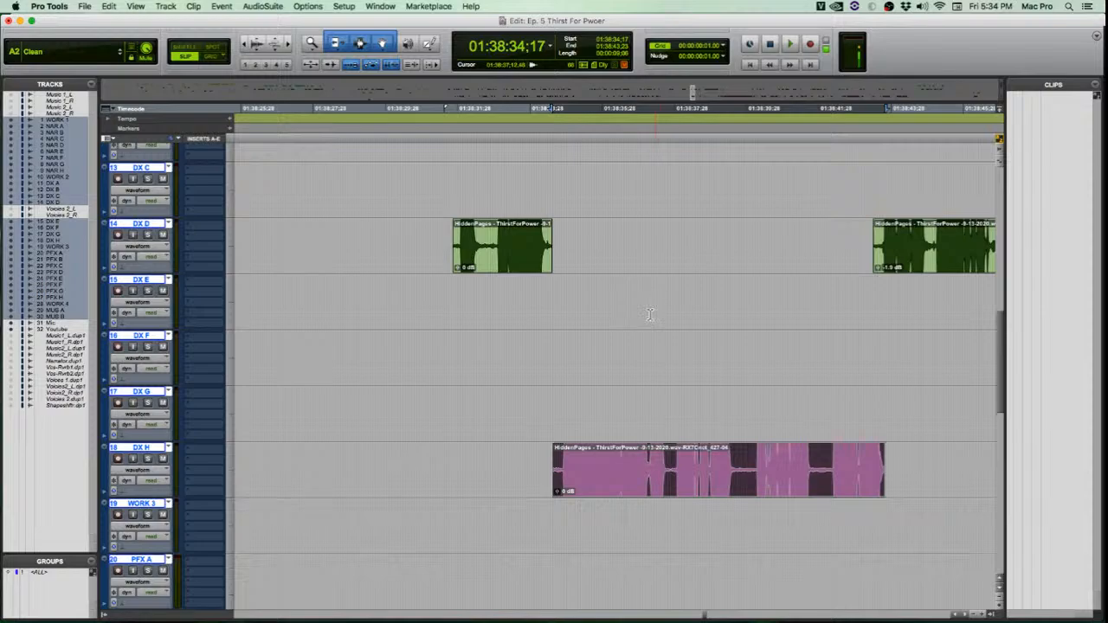
Examine the selected DX H clip and the neighbouring DX D clips at several horizontal zoom levels.
scroll(540, 381, down, 4)
scroll(539, 381, up, 4)
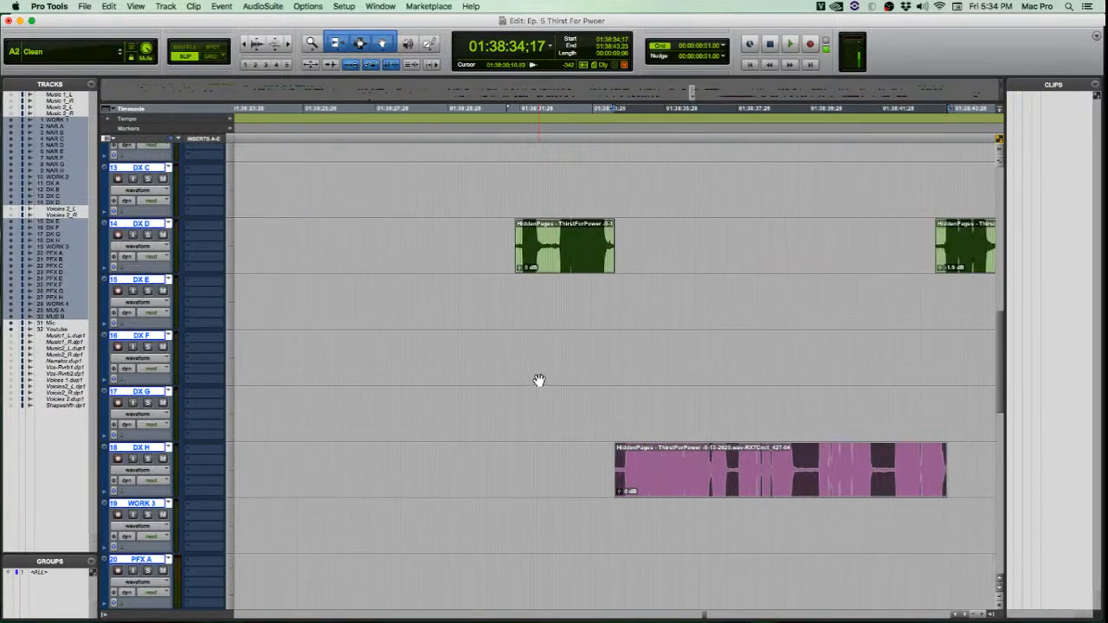
scroll(537, 379, up, 2)
scroll(535, 378, up, 3)
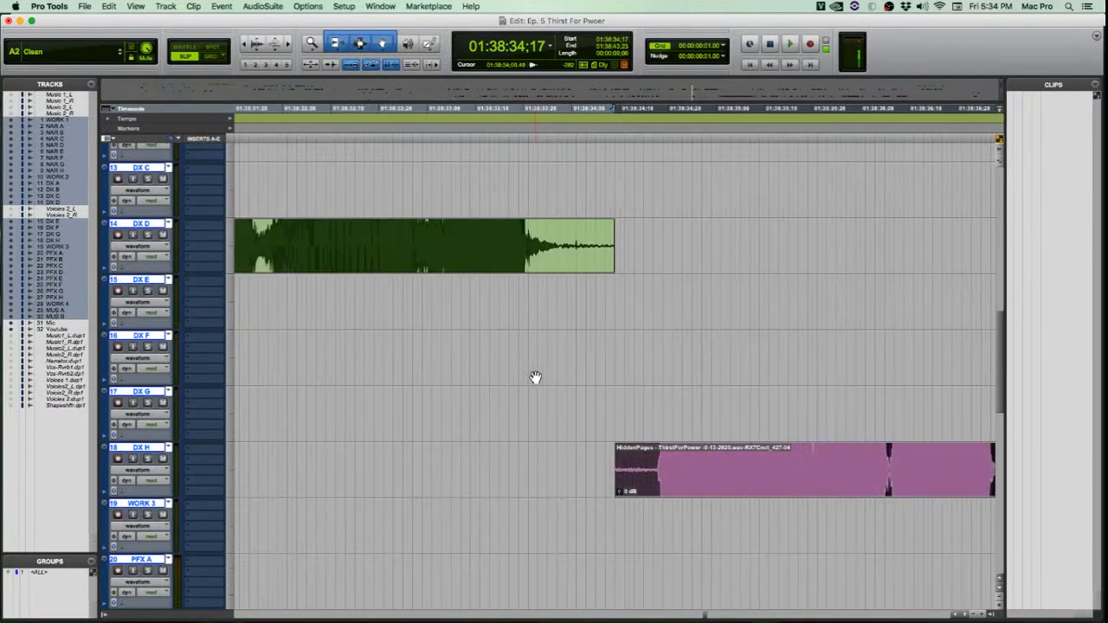
scroll(528, 377, down, 5)
scroll(527, 378, up, 3)
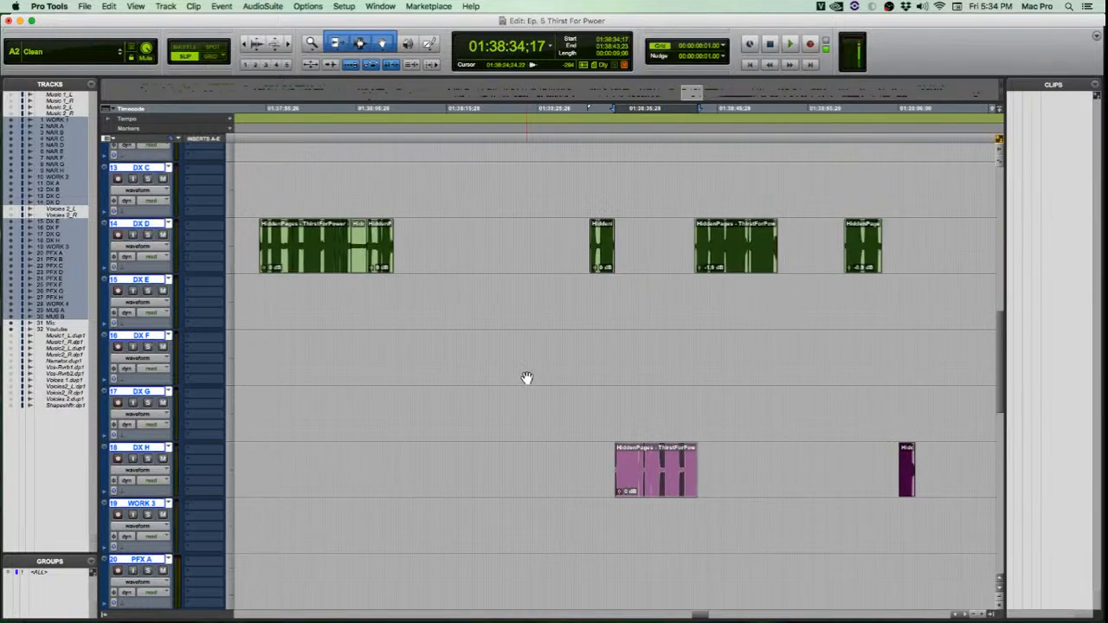
scroll(527, 379, down, 2)
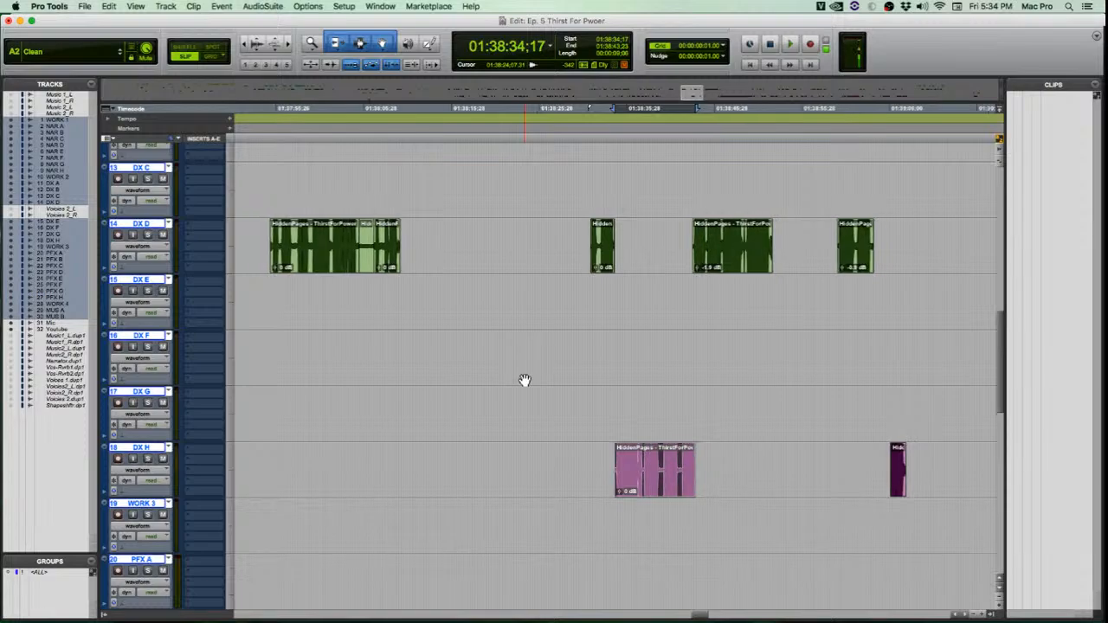
scroll(524, 380, up, 7)
scroll(525, 380, up, 3)
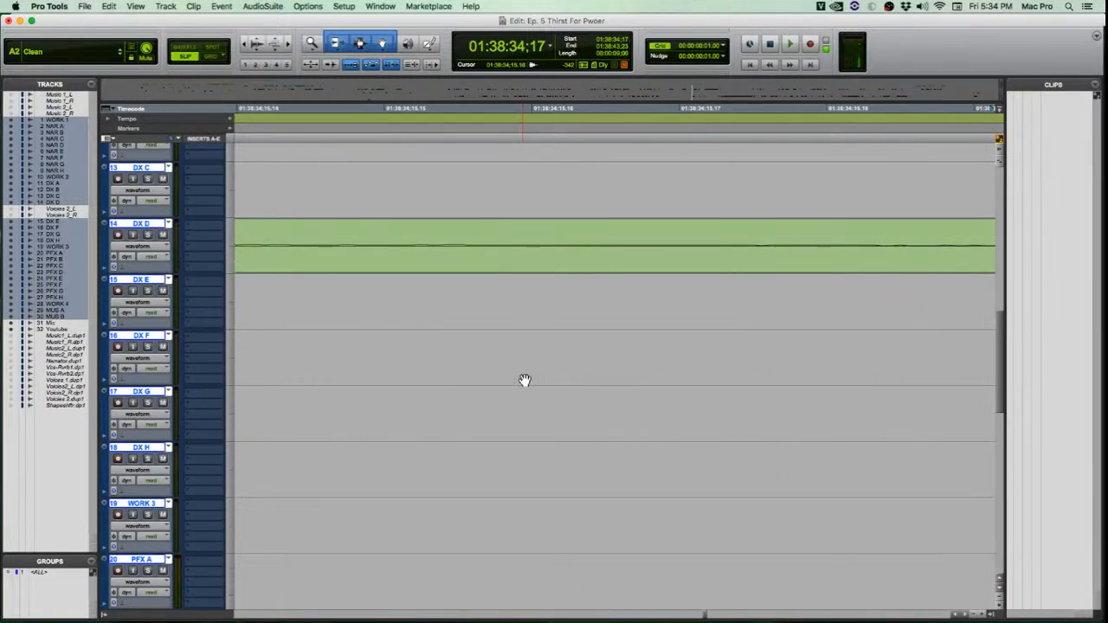
scroll(524, 380, down, 6)
scroll(525, 380, down, 3)
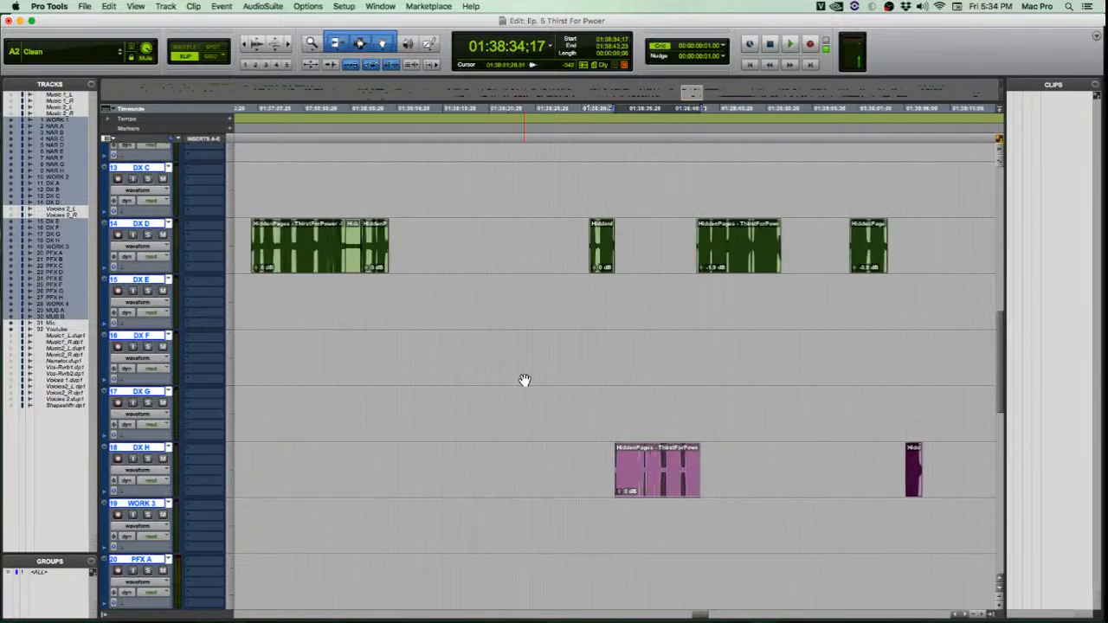
scroll(524, 380, up, 3)
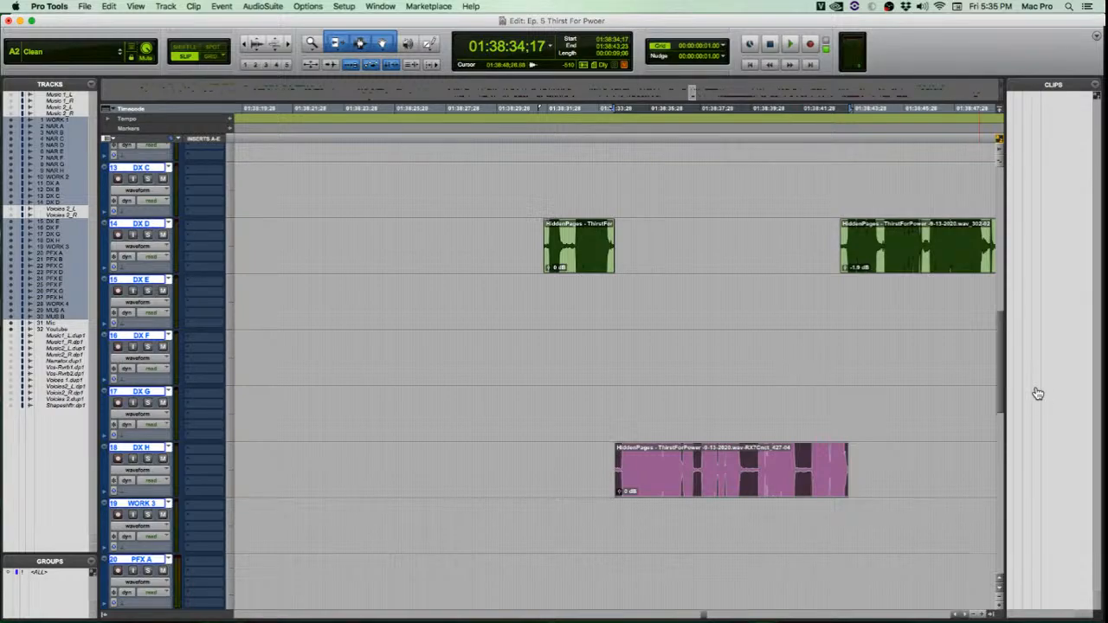
key(super+Tab)
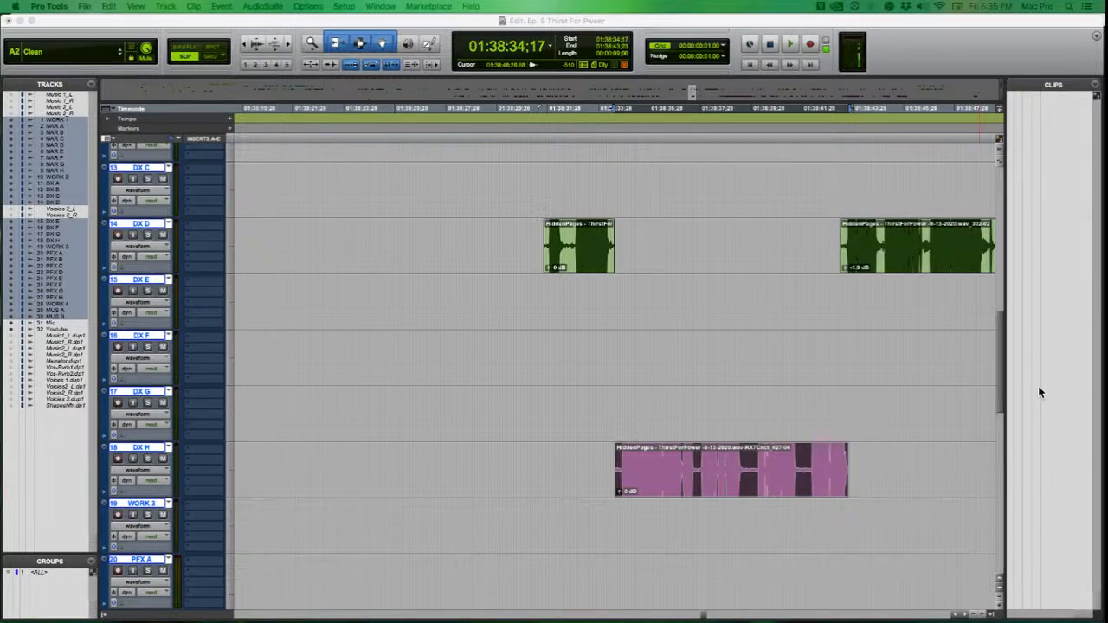
key(super+Tab)
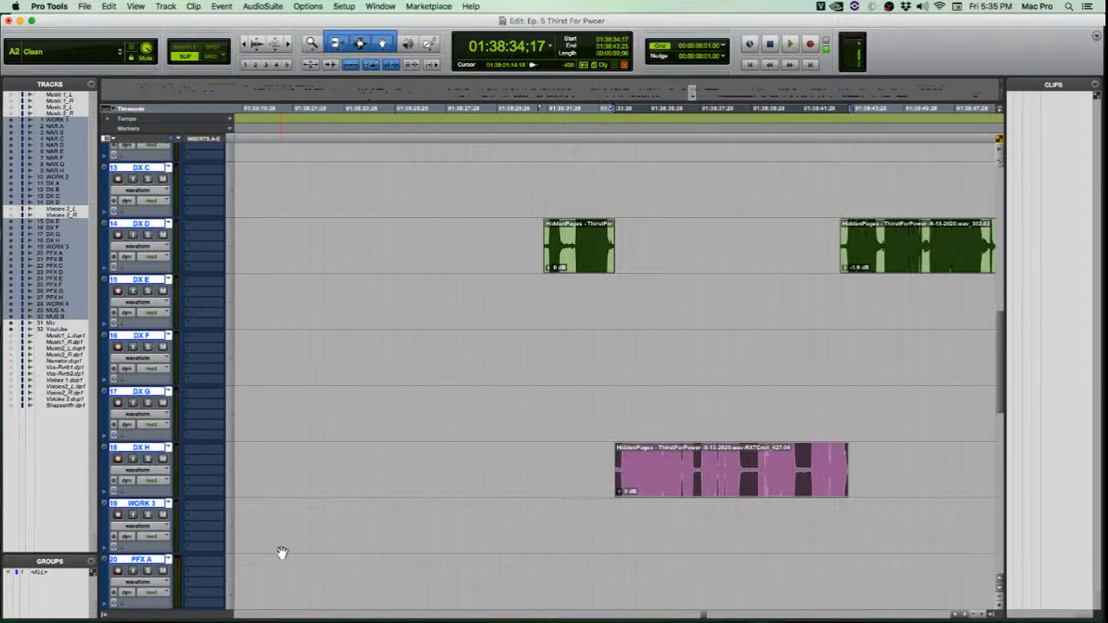
Hide the Tracks and Groups lists and the Clips list to widen the timeline.
click(104, 616)
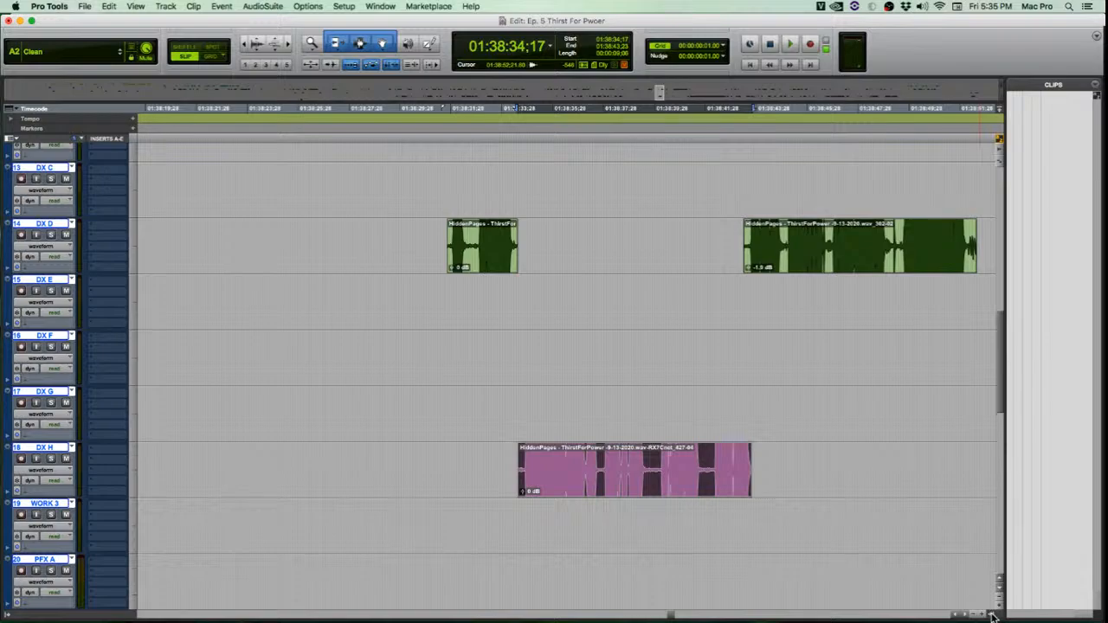
click(995, 617)
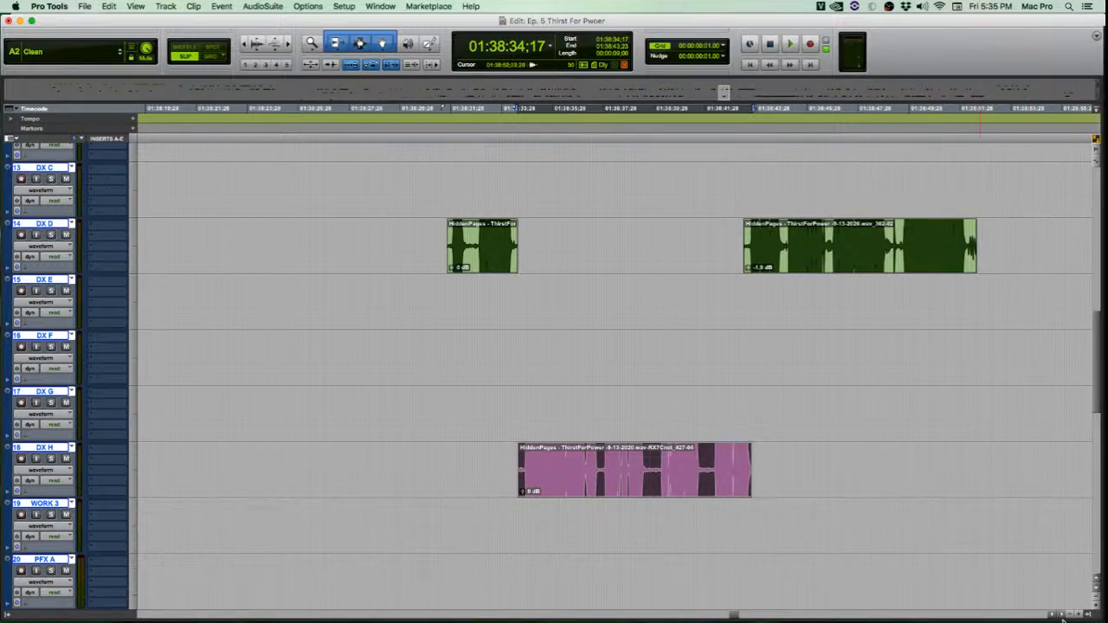
Turn on the display of Audio clips in the Clips list and hide the list again.
click(1092, 615)
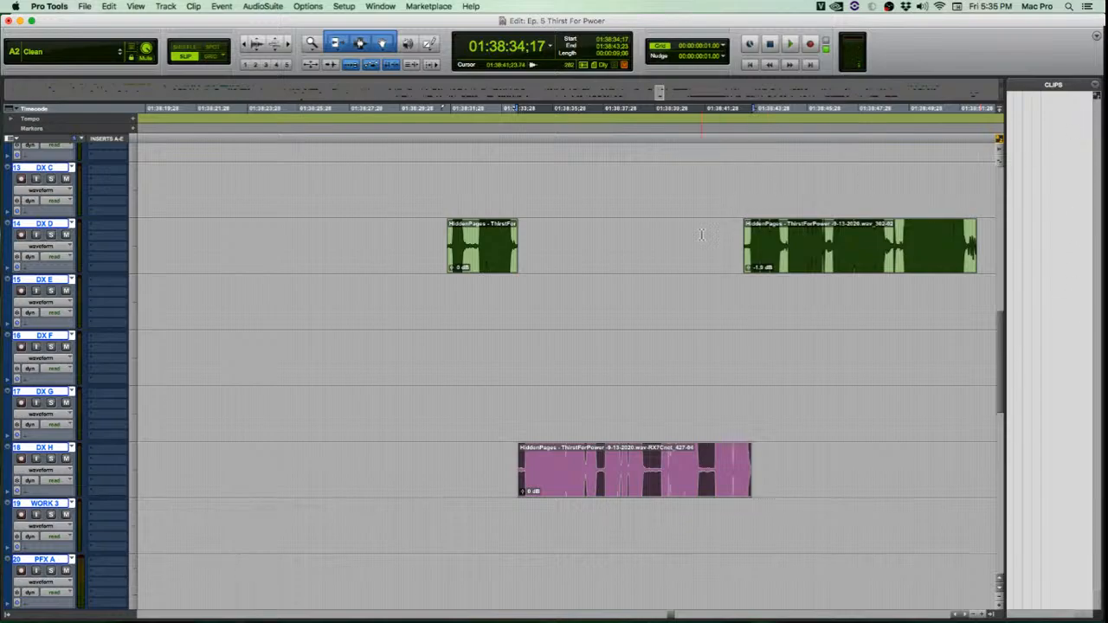
click(1095, 84)
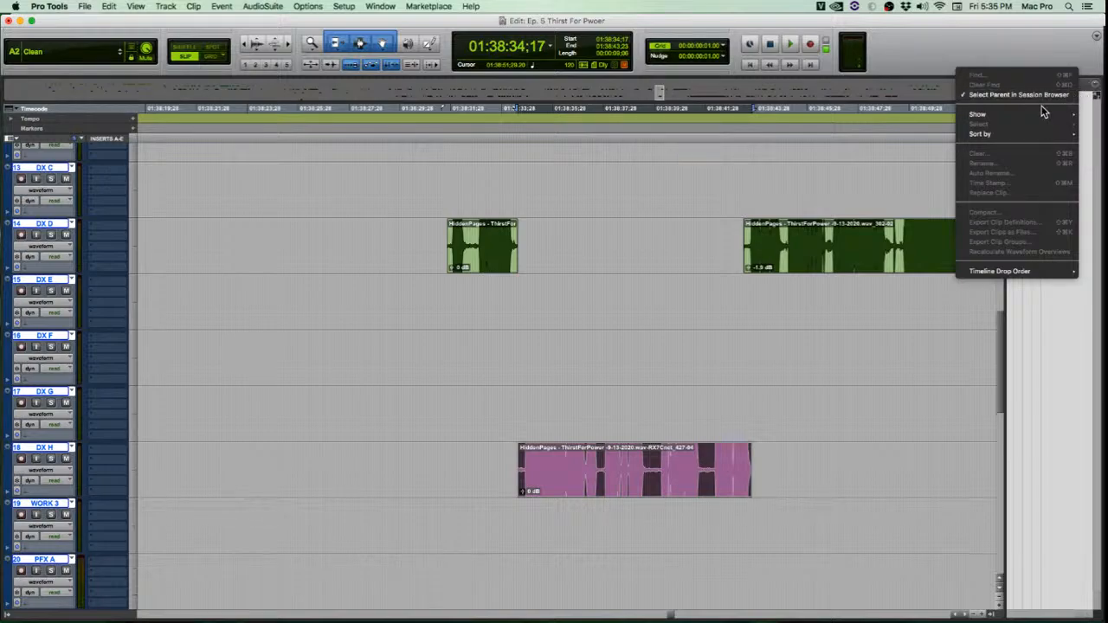
mouse_move(1039, 118)
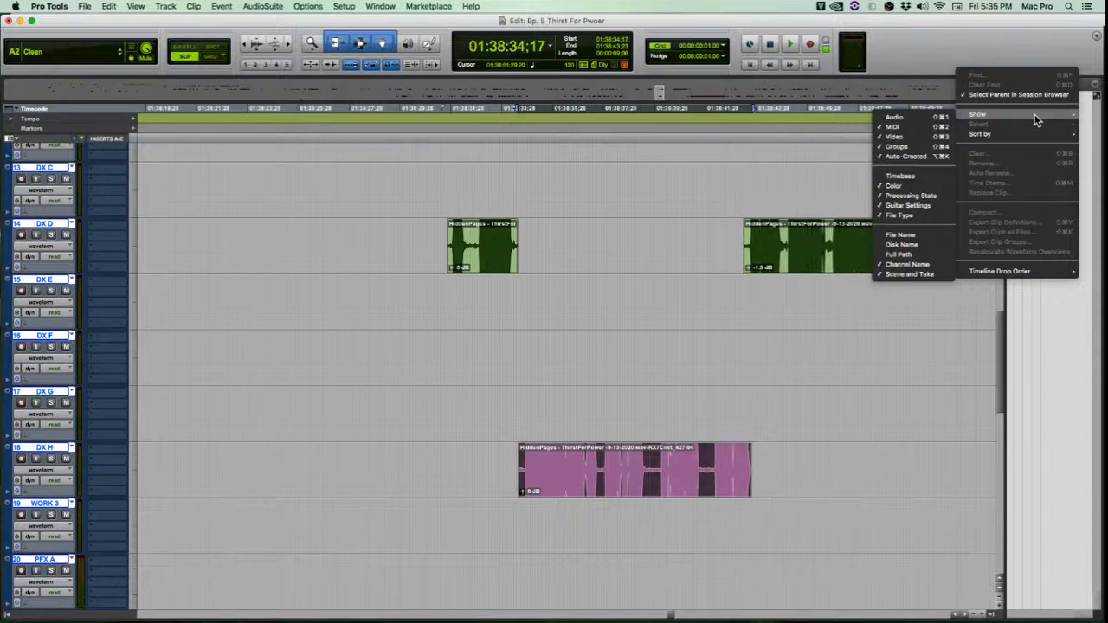
click(938, 116)
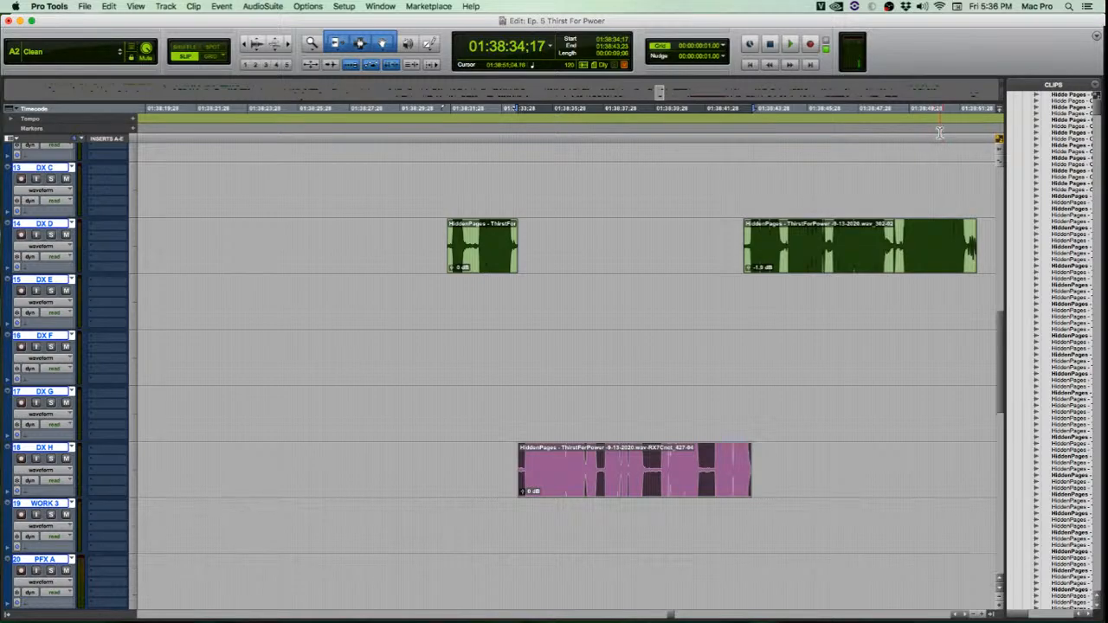
click(995, 618)
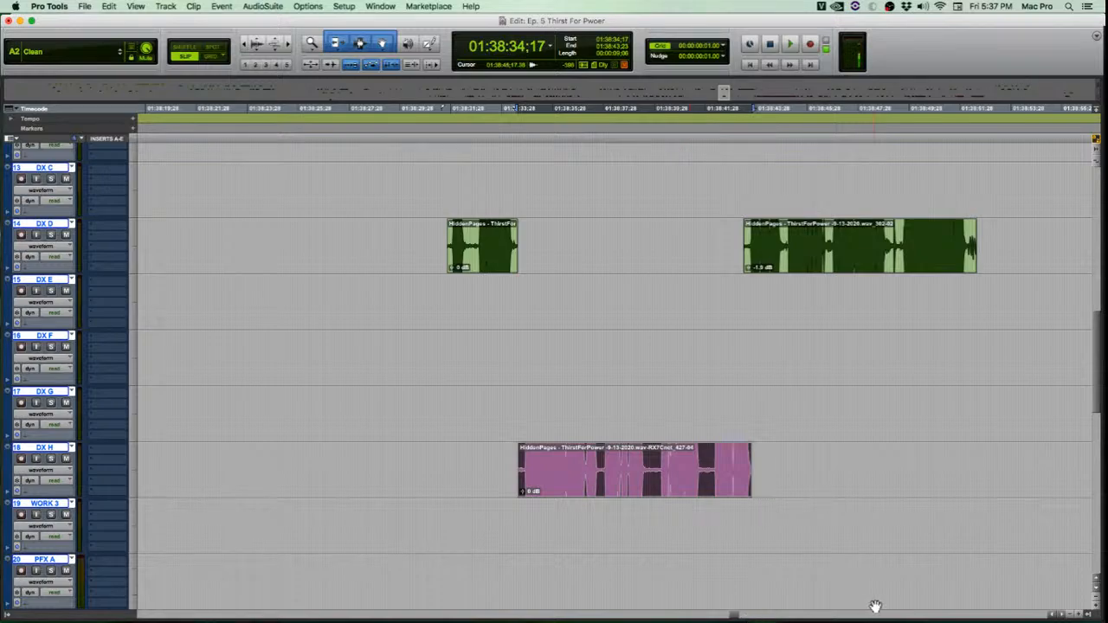
Examine the timeline at different zoom levels around insertion points near the end of the DX H clip and the following DX D clip.
click(704, 389)
key(super+bracketright)
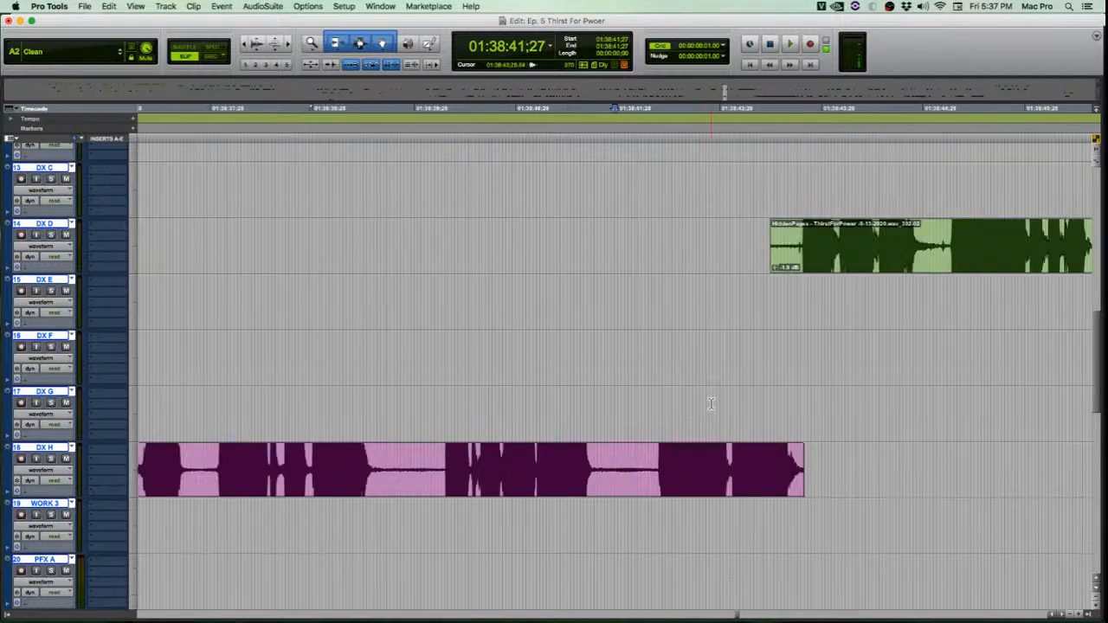
key(super+bracketleft)
key(super+bracketright)
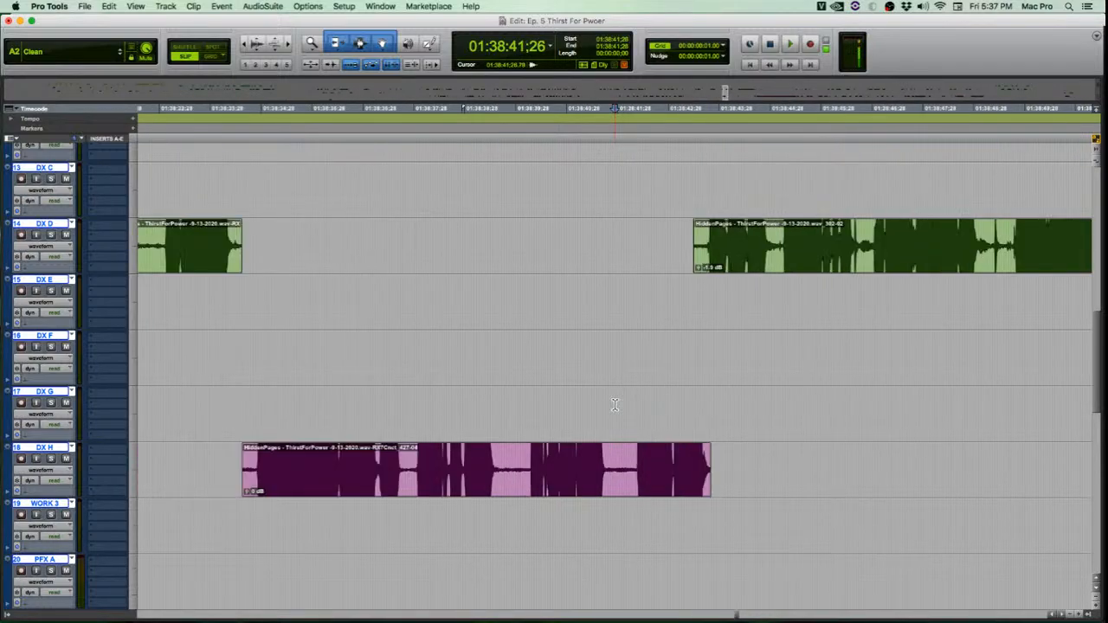
key(super+bracketleft)
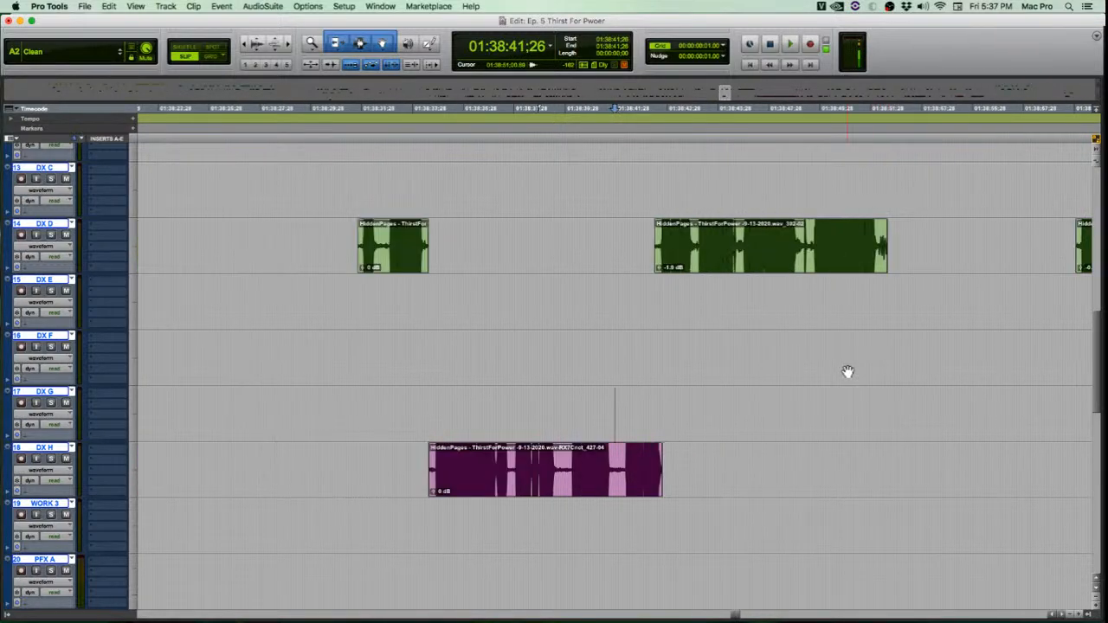
click(785, 303)
key(super+bracketright)
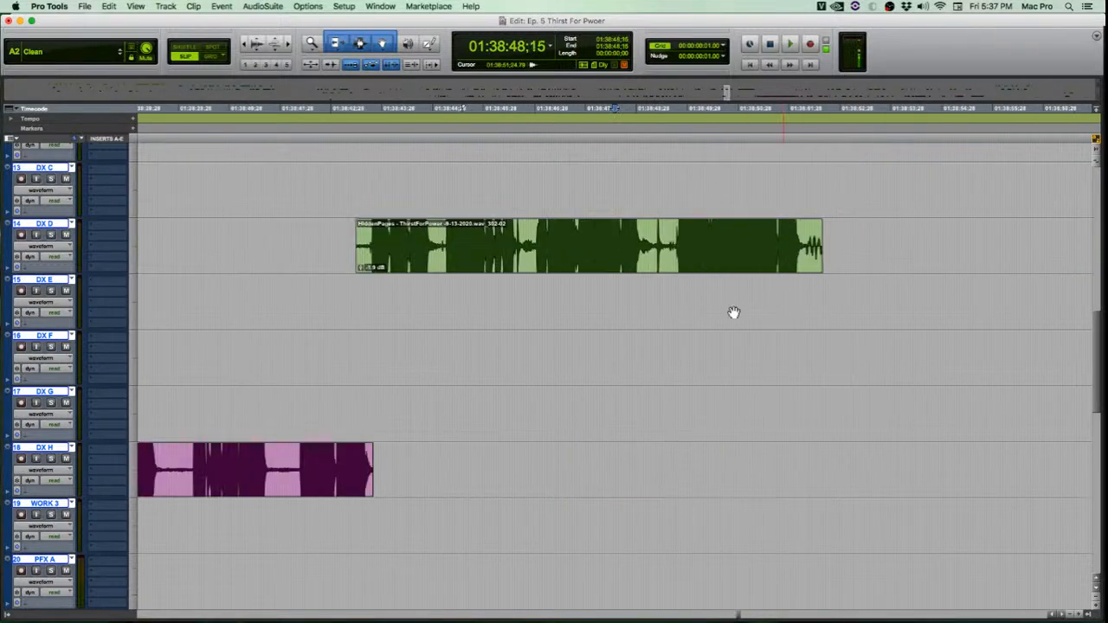
click(519, 332)
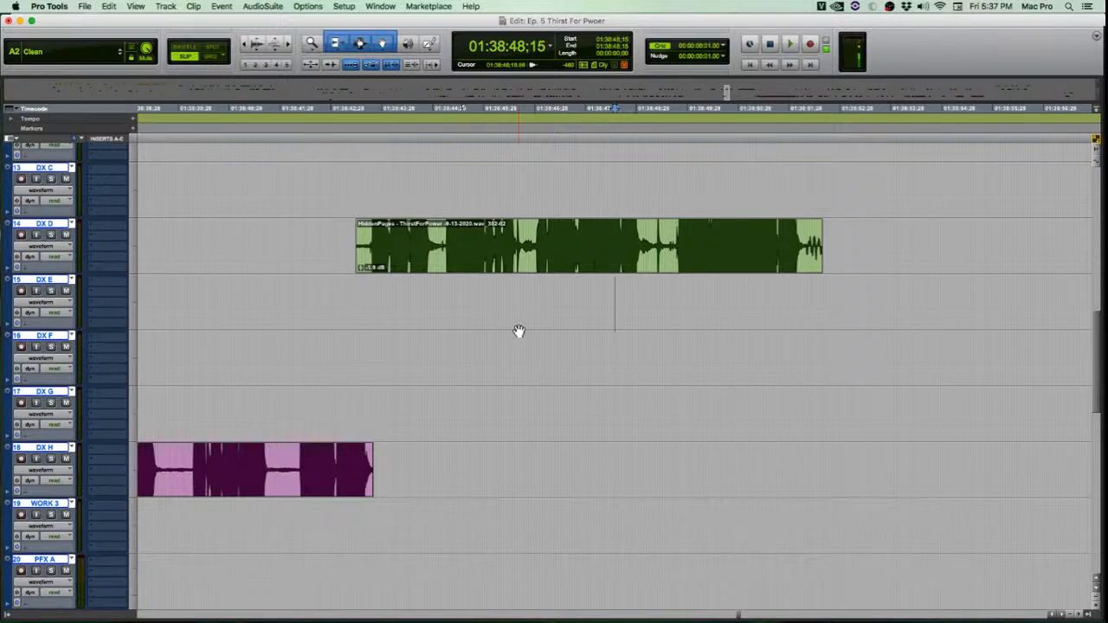